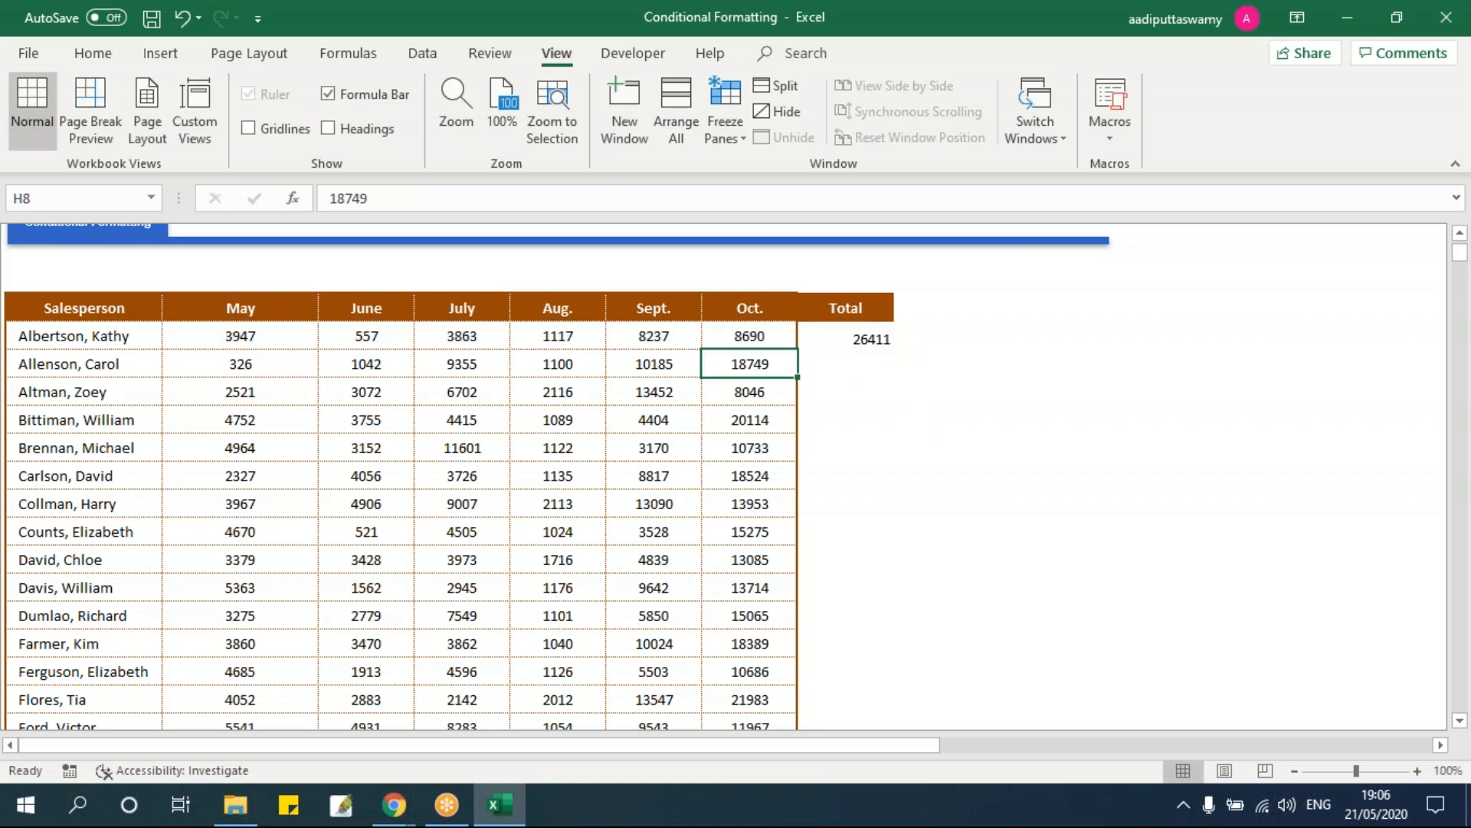
Step: Fill the =SUM(C7:H7) total formula down the Total column, I7:I36
key(Right)
key(ctrl+shift+Up)
key(ctrl+d)
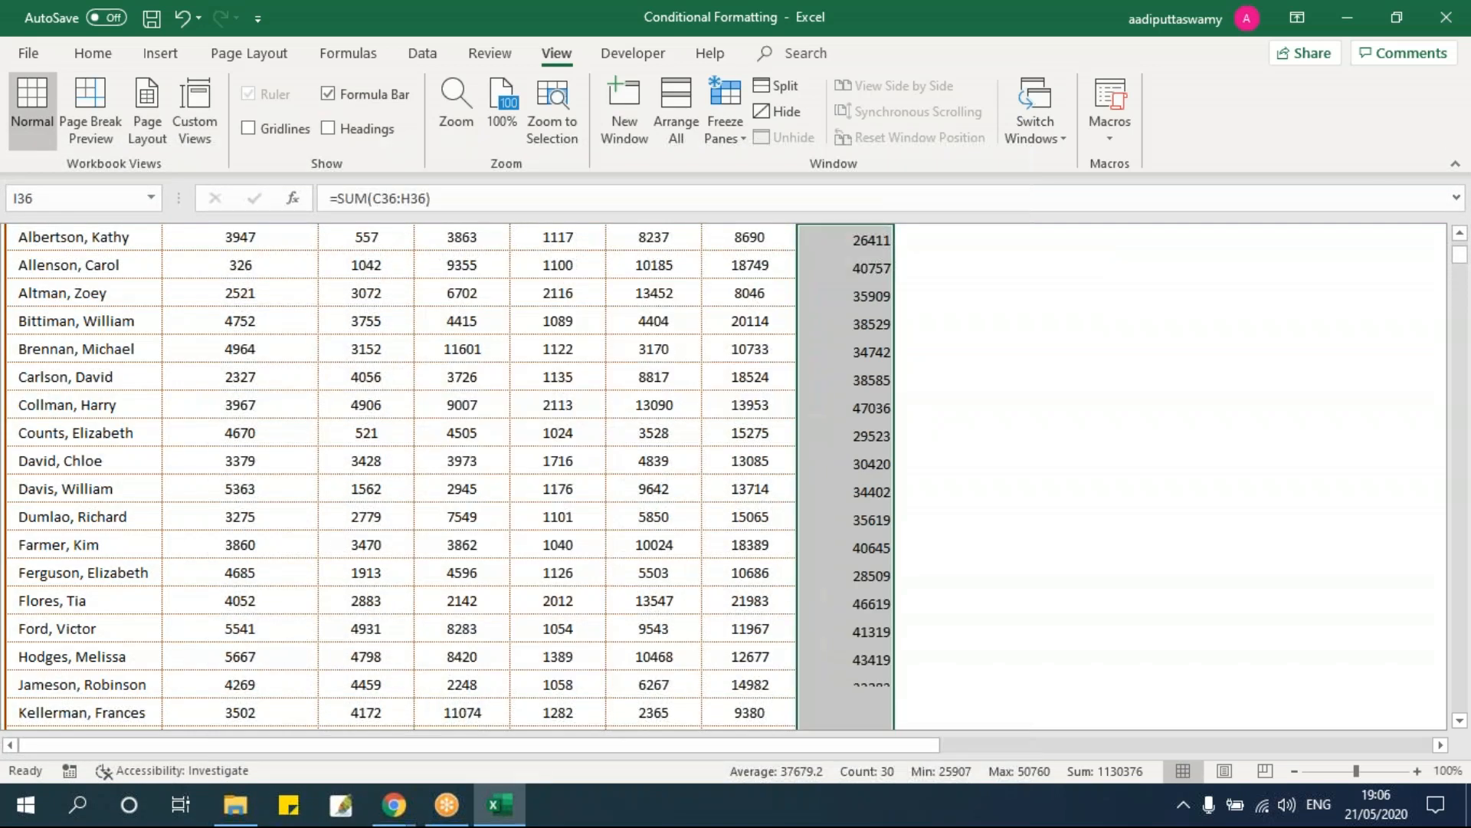
key(ctrl+Up)
key(Down)
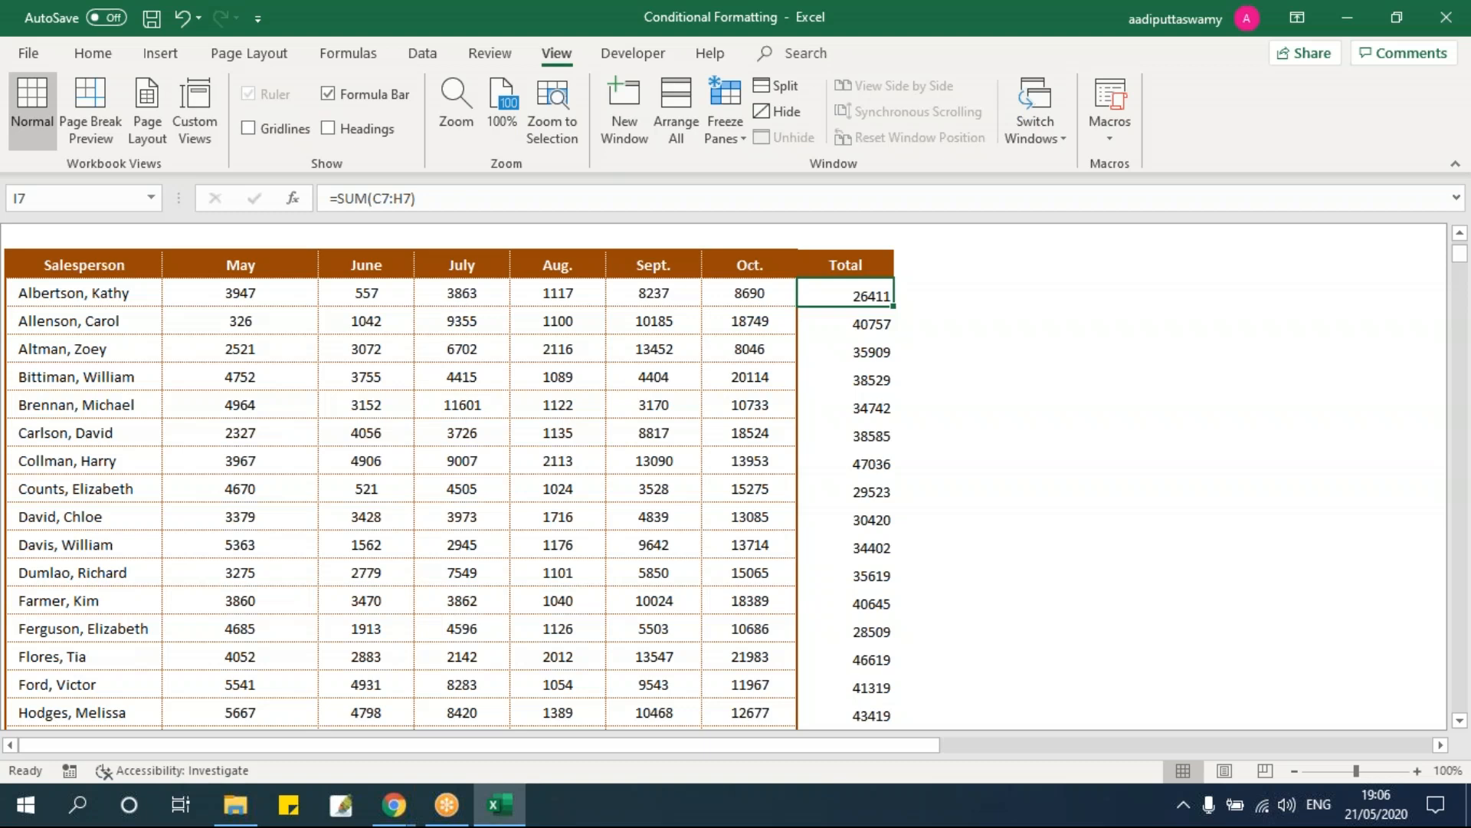
Step: Check the filled total formulas in I9 and I8
click(878, 345)
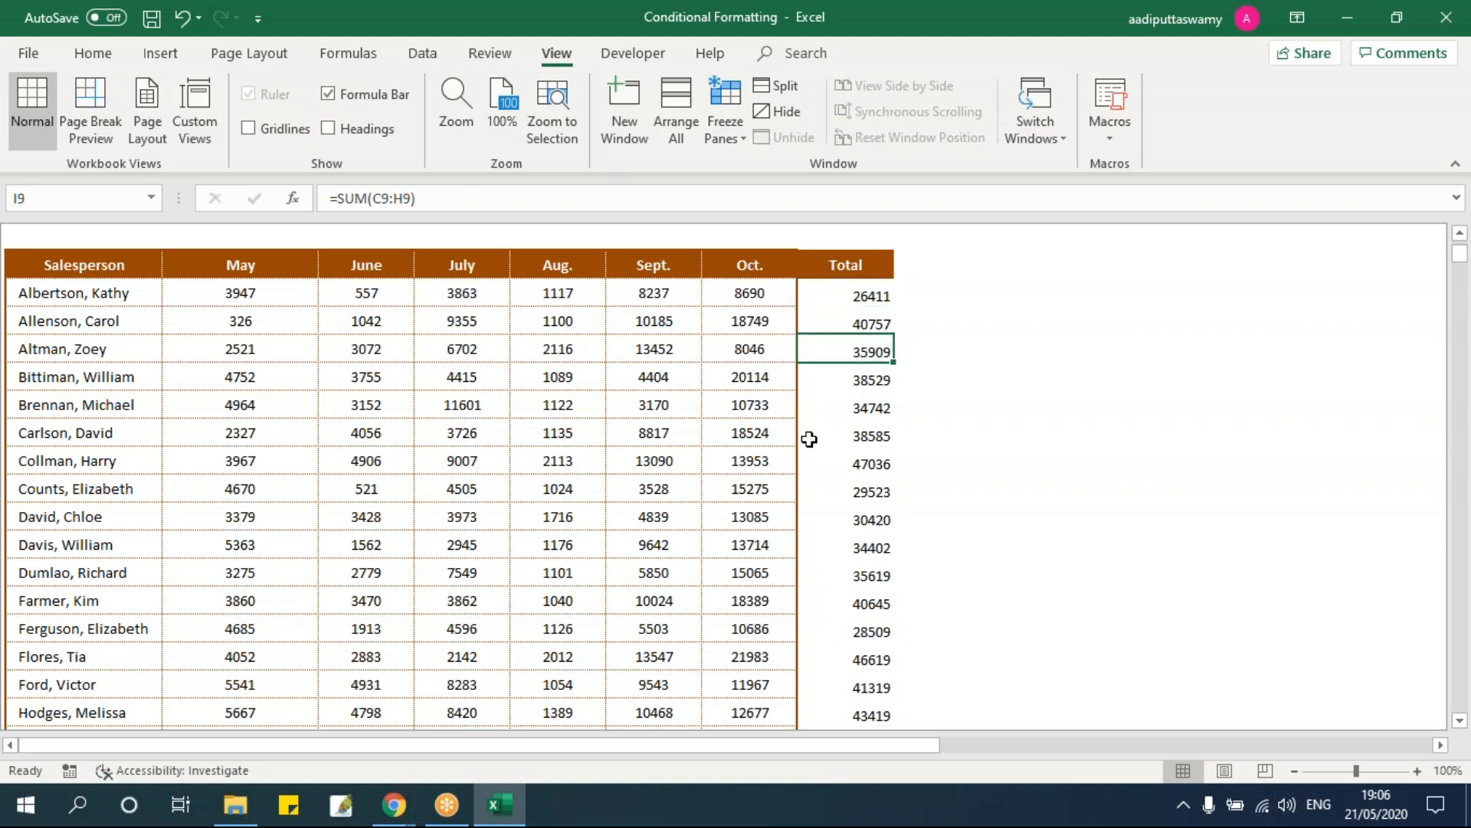
scroll(809, 438, down, 1)
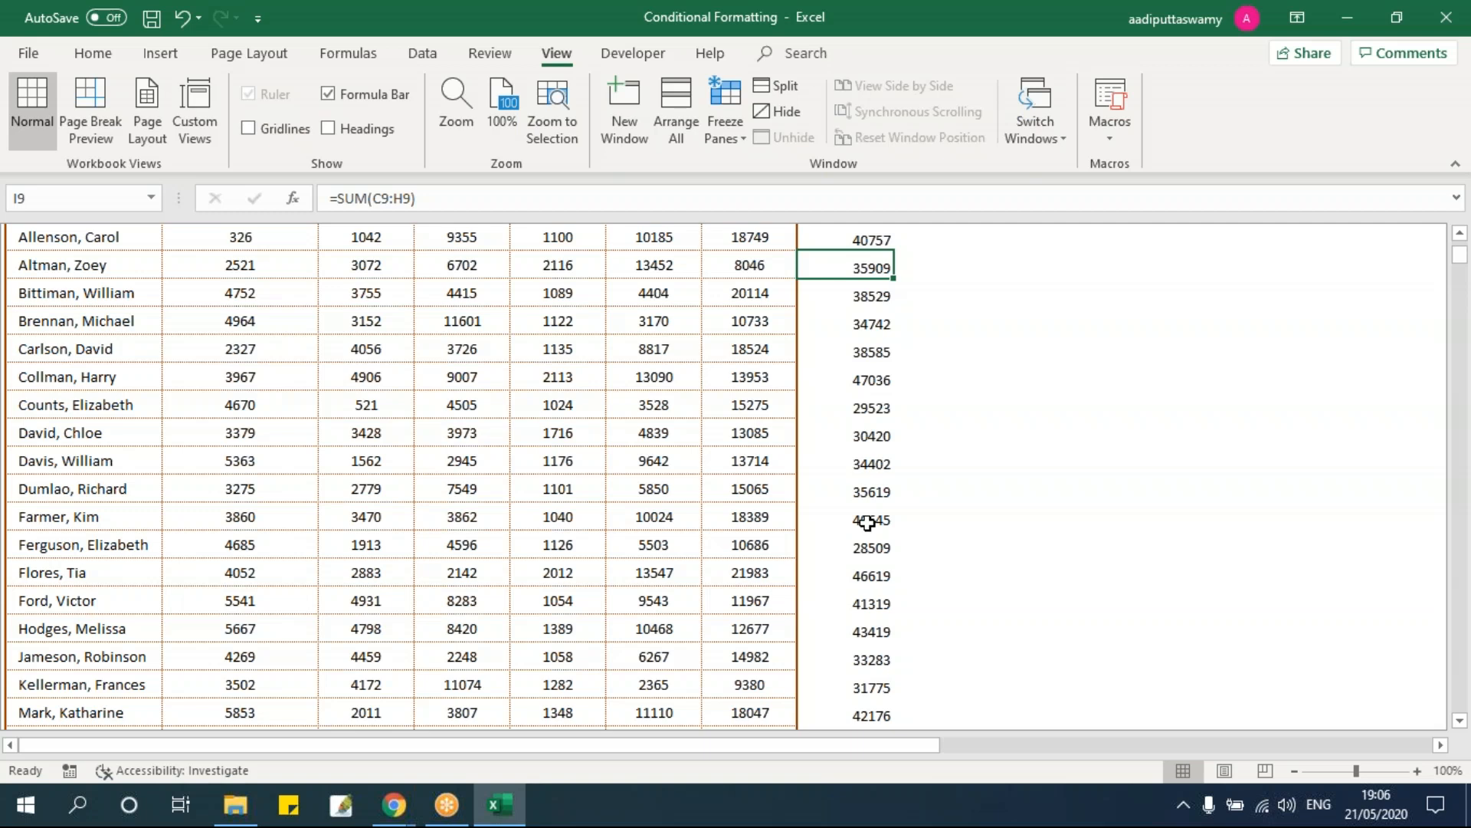
scroll(872, 524, up, 1)
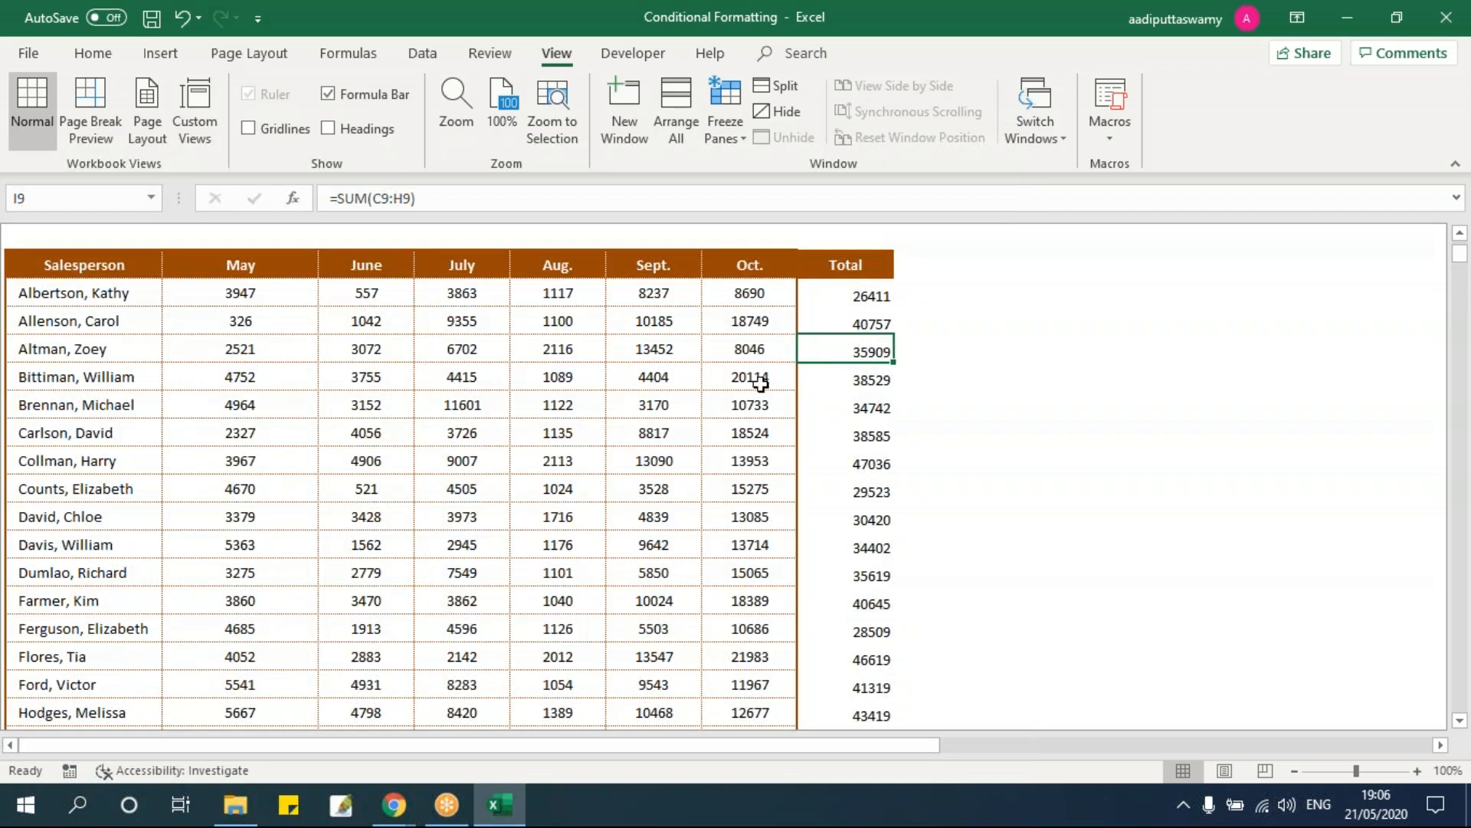
click(886, 321)
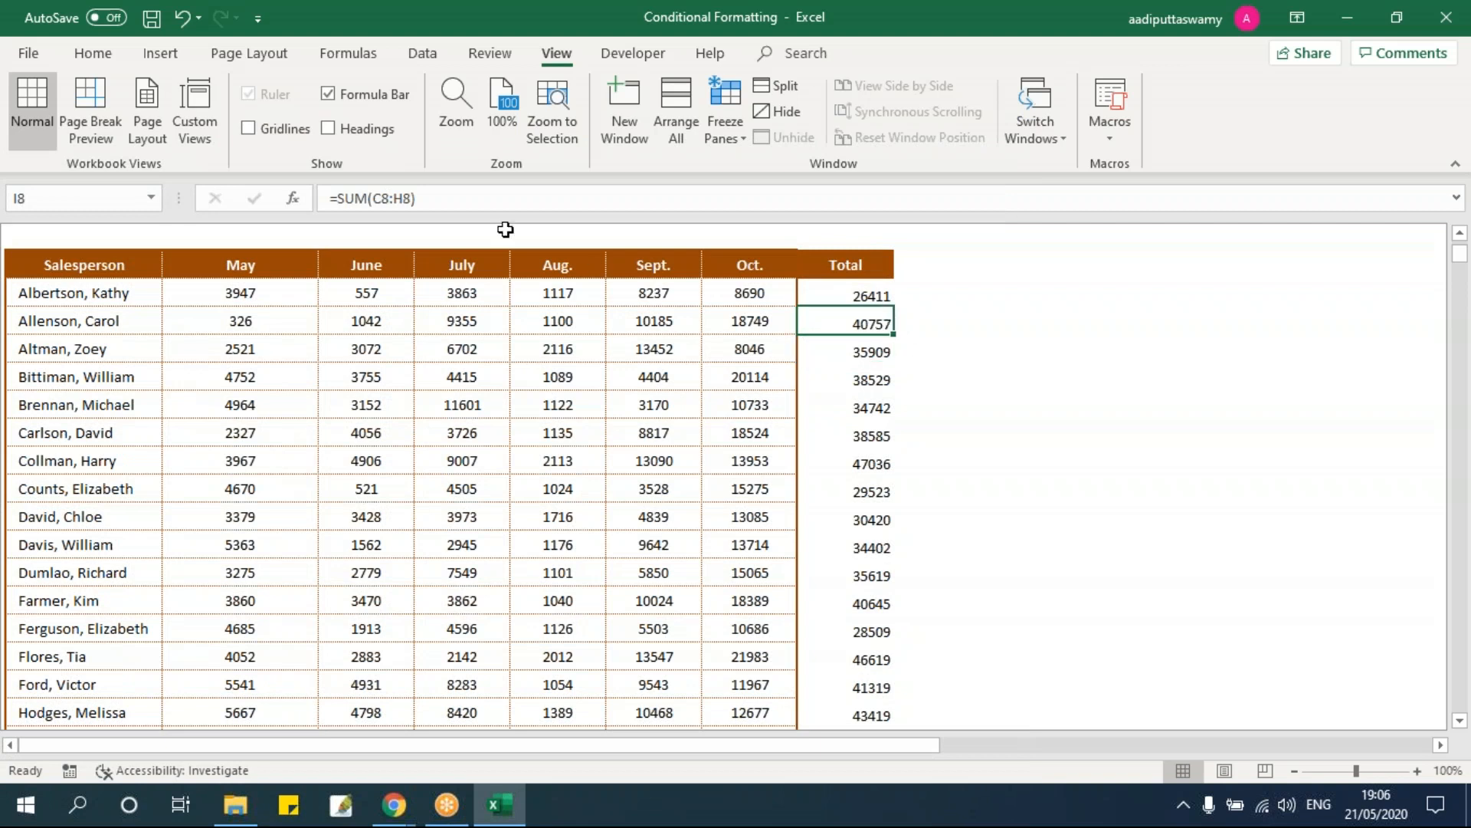
click(102, 56)
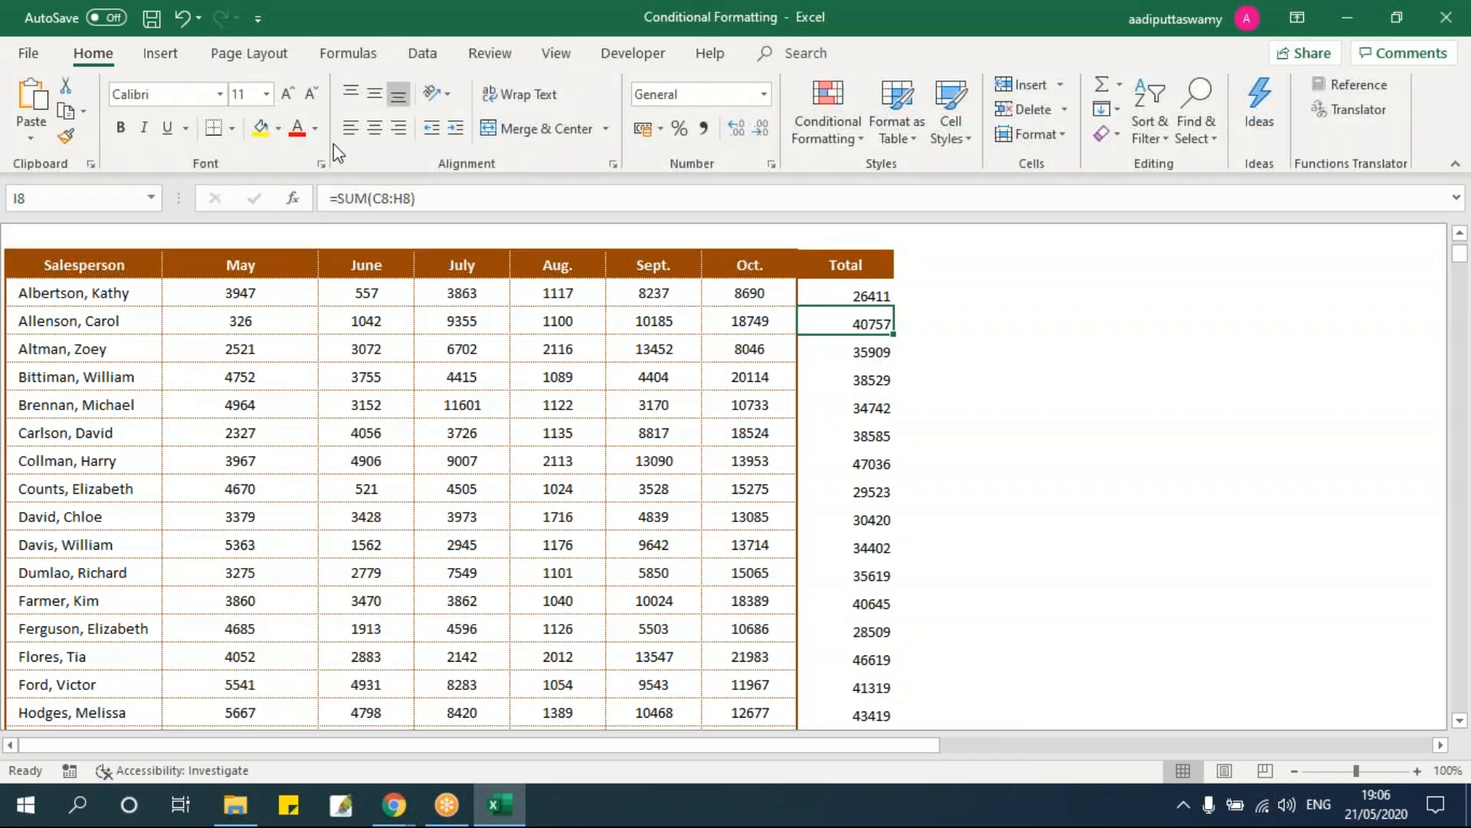
Step: Shade the total in I8 light orange
click(277, 128)
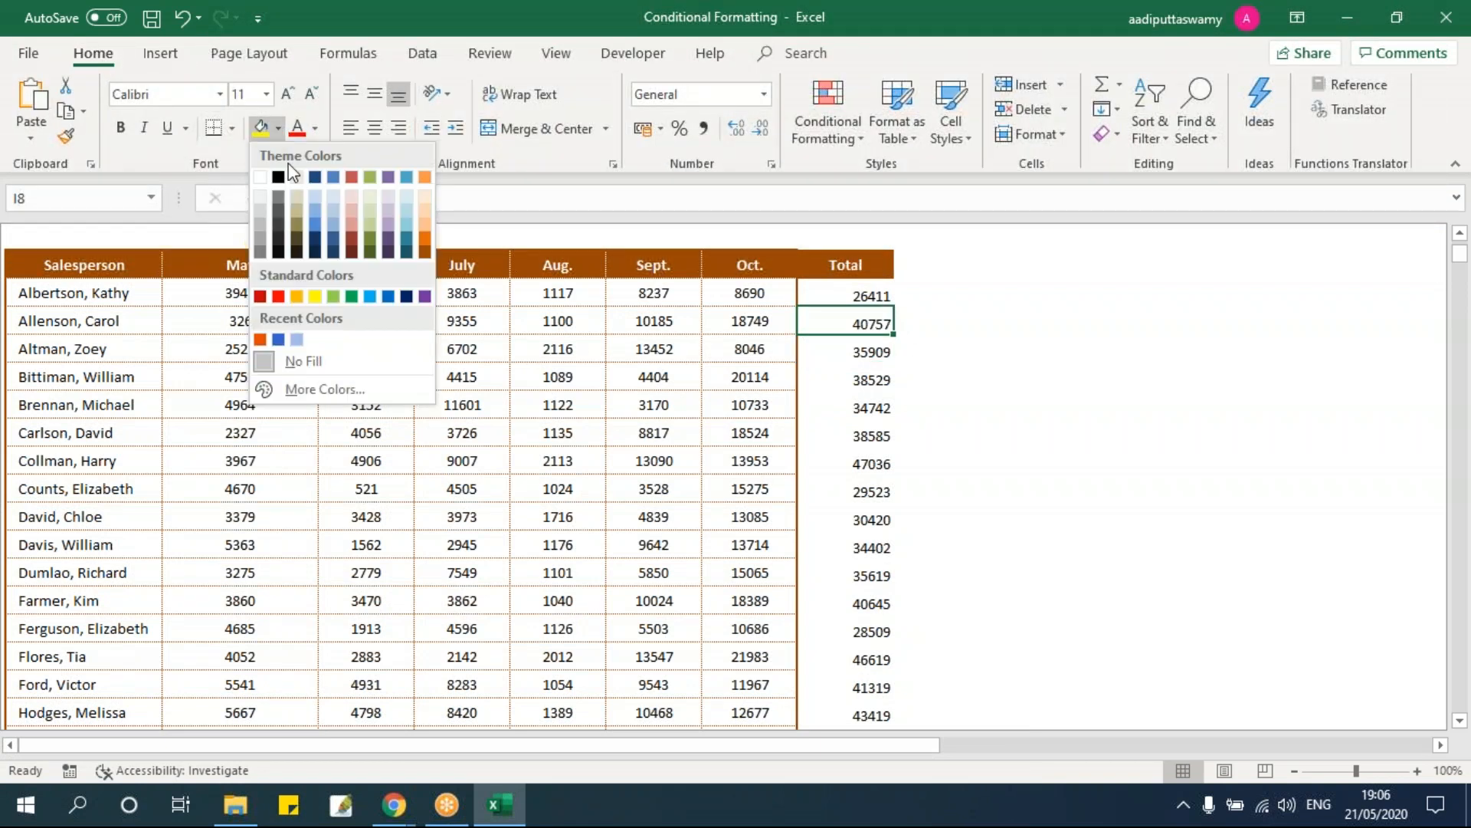
click(426, 215)
click(1154, 431)
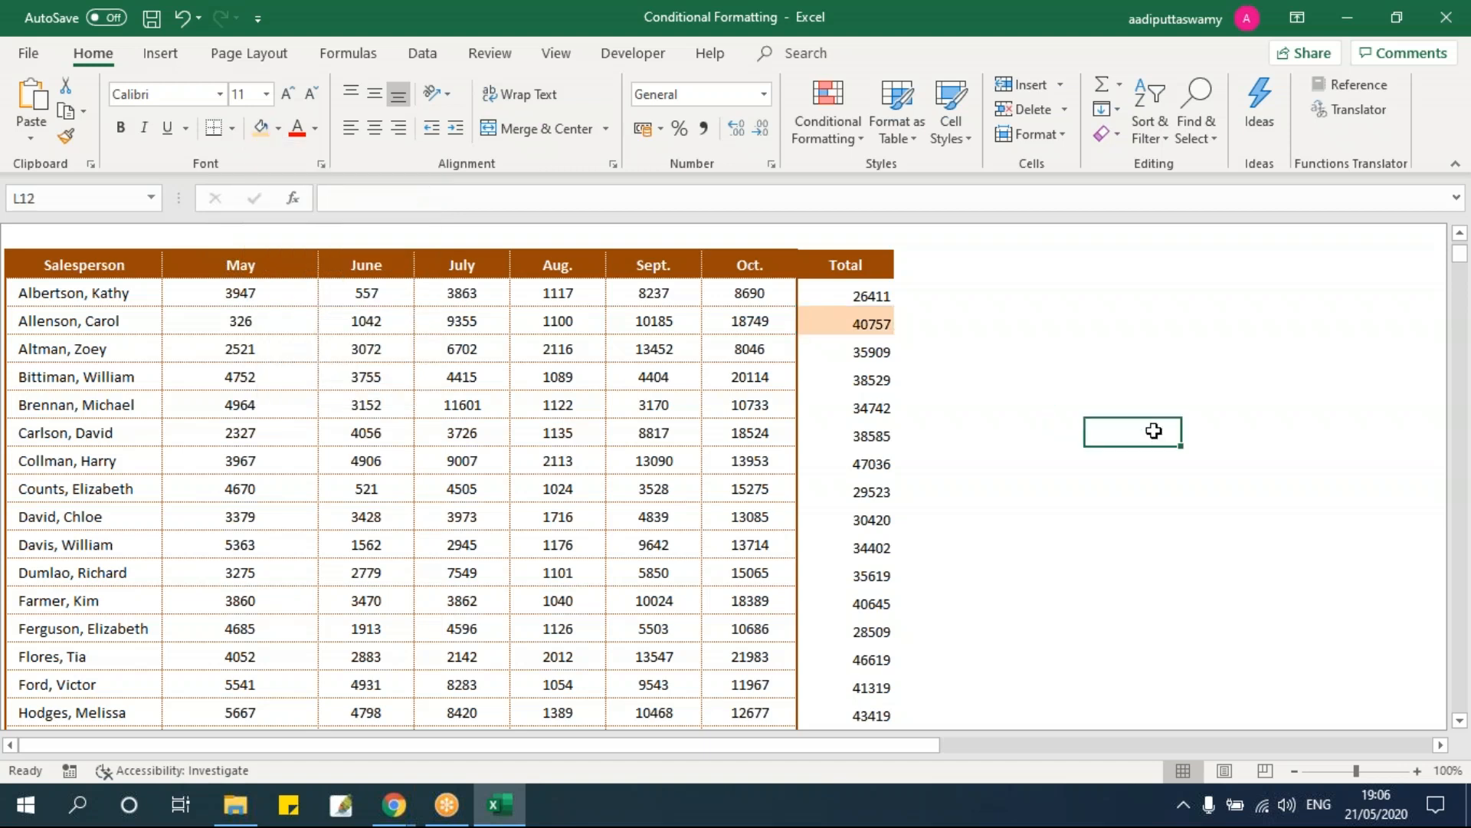
Step: Change H8's October value to 749 by deleting its leading 18
double_click(748, 320)
drag(748, 321, 732, 320)
key(BackSpace)
key(Return)
click(1110, 457)
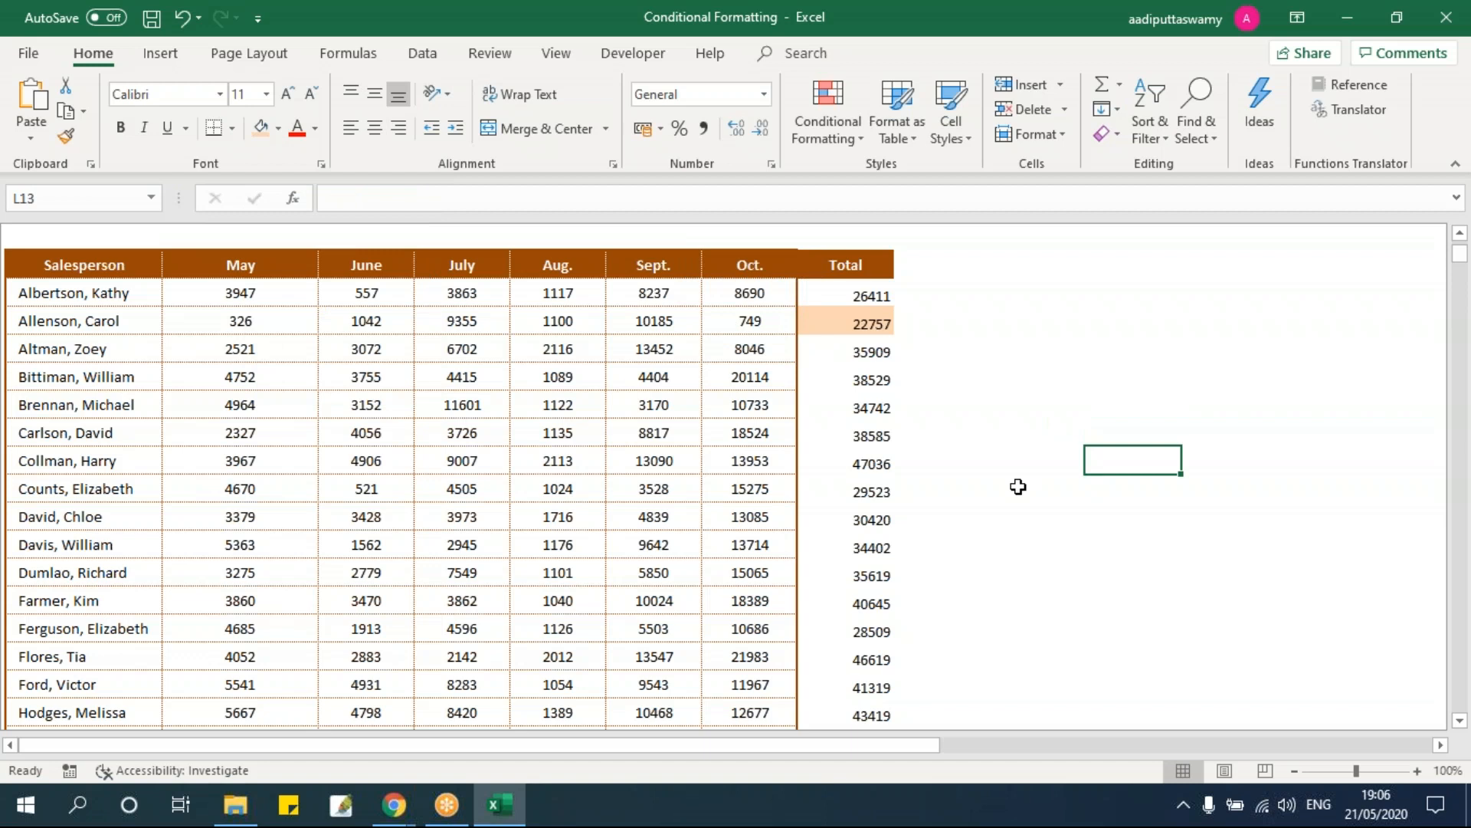
Step: Set I8's fill back to No Fill, removing the orange shading
scroll(1014, 489, up, 1)
scroll(1019, 529, up, 1)
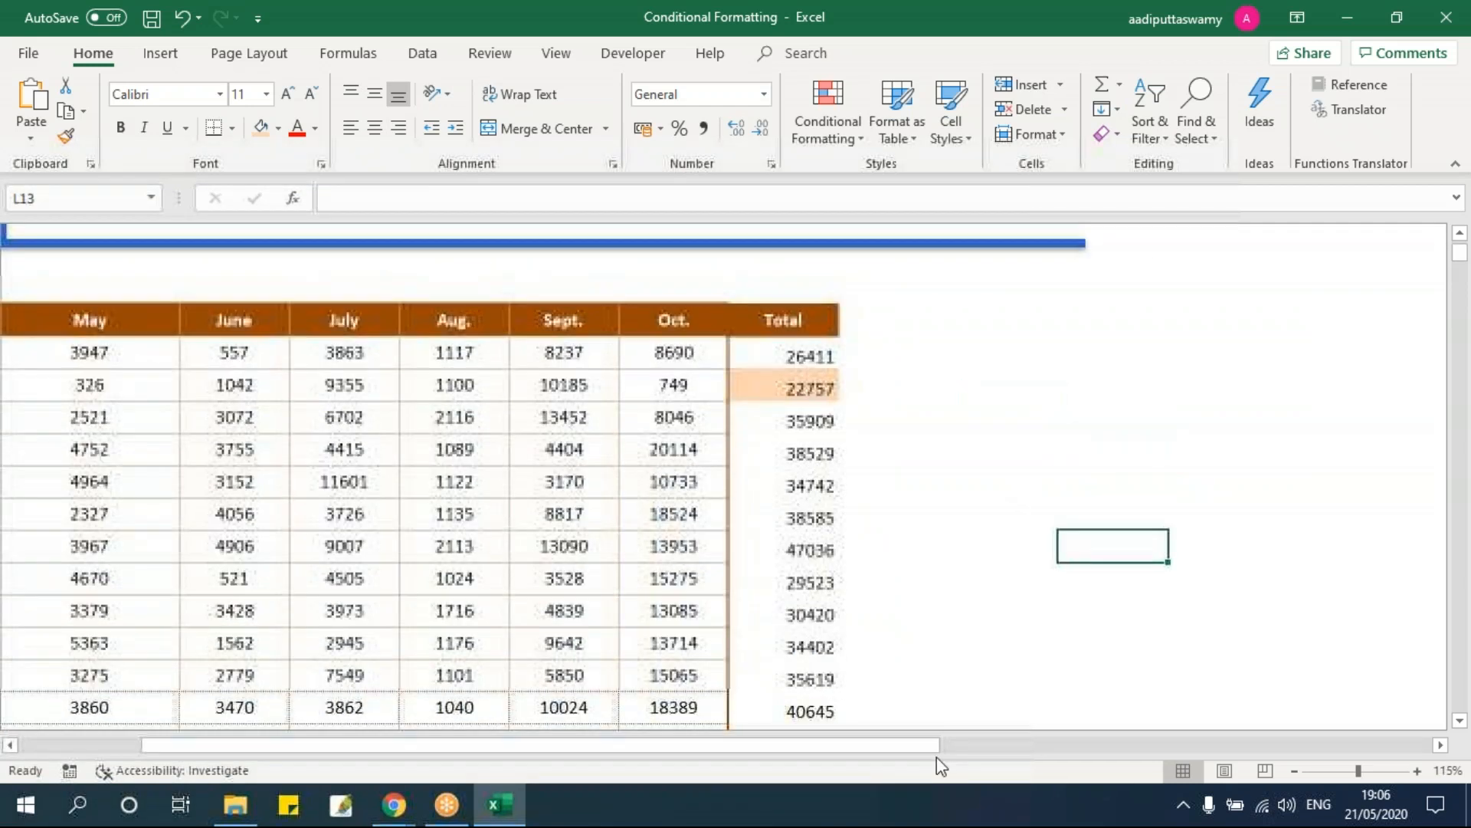
scroll(936, 759, left, 2)
click(1006, 387)
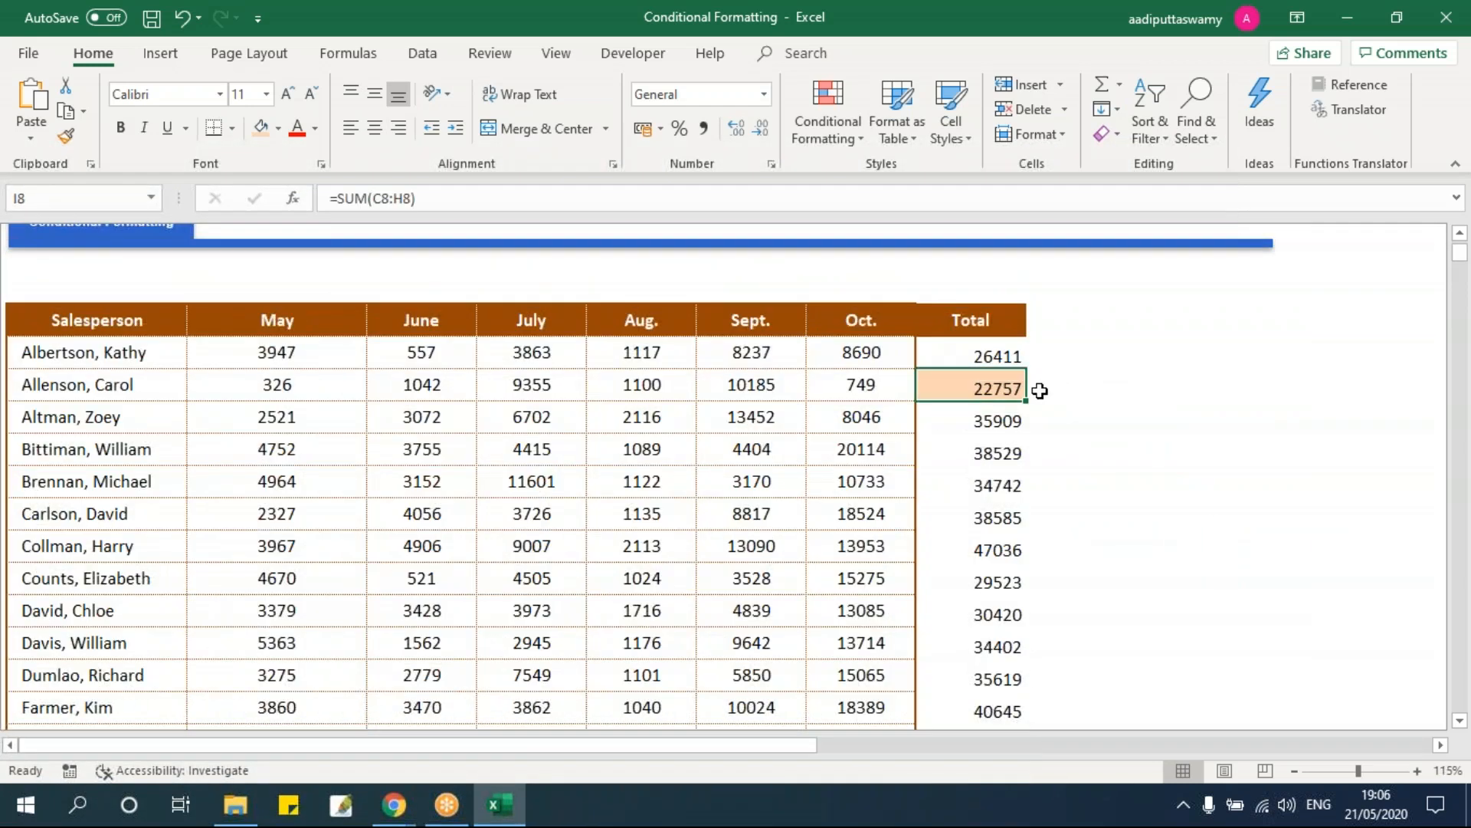
click(279, 128)
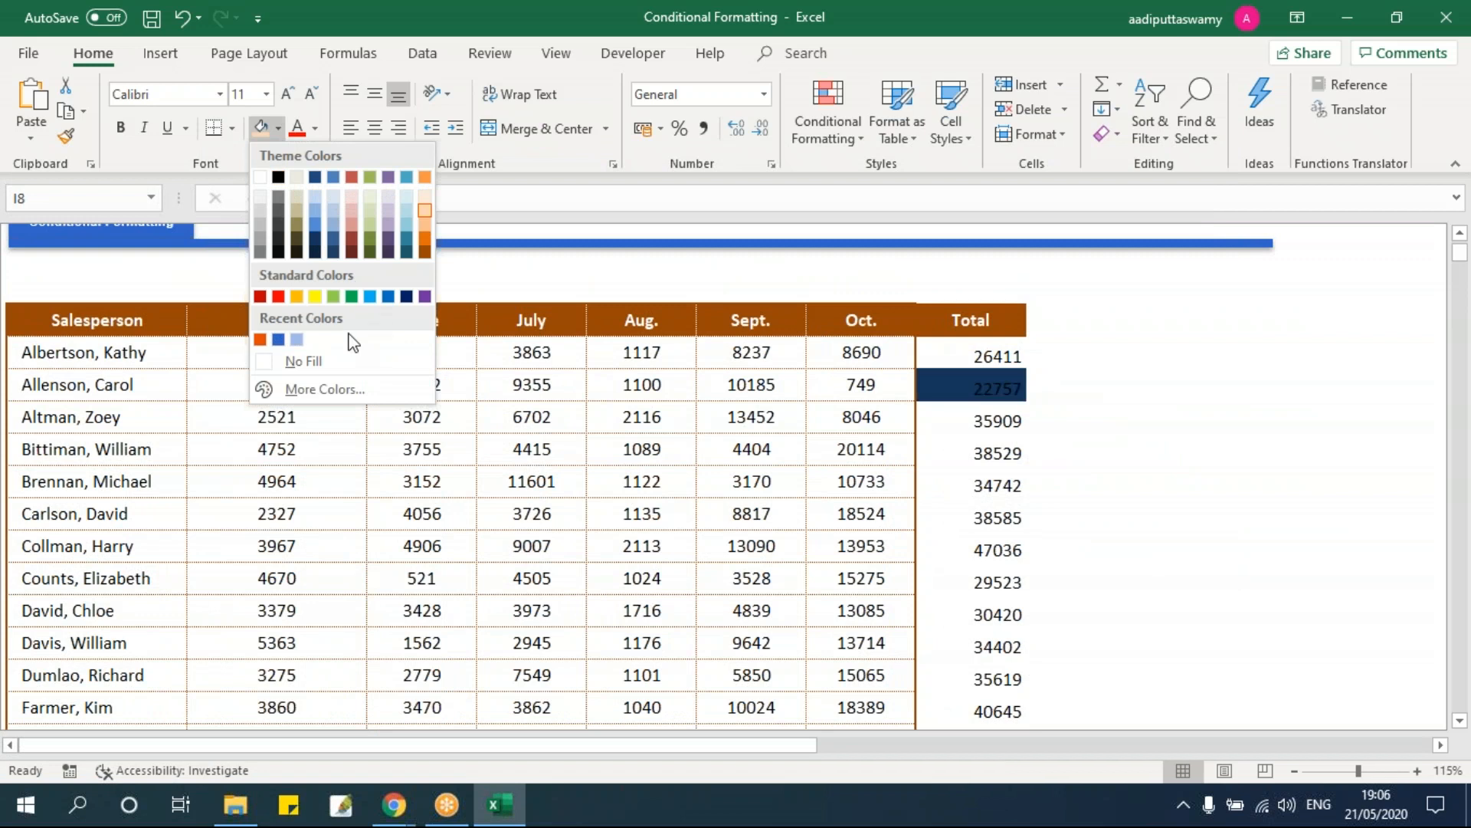
click(342, 363)
click(1090, 465)
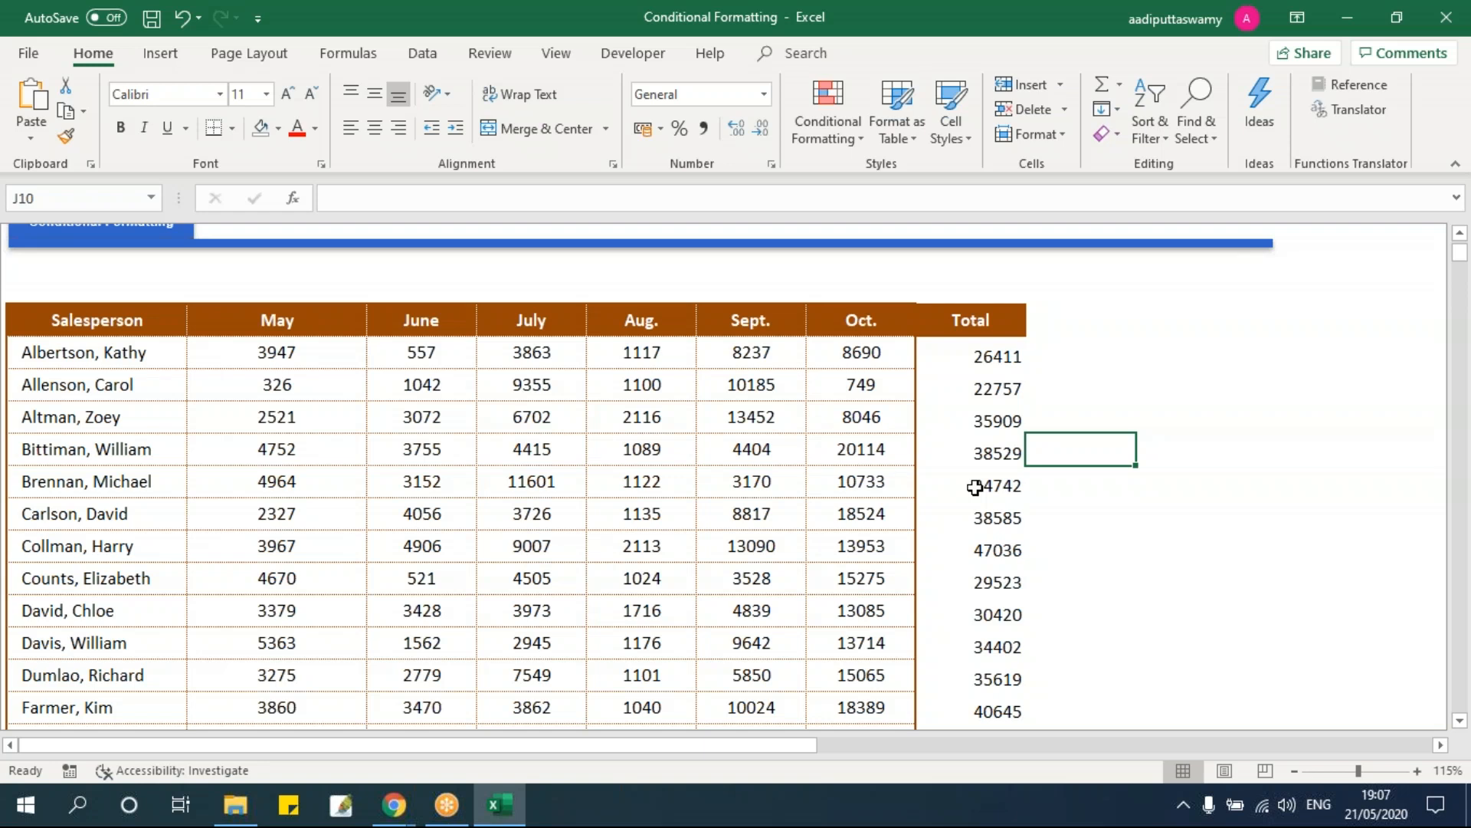
Step: Select the totals from I7 to the table's end and show the Conditional Formatting menu
key(Left)
key(Left)
key(Right)
key(Up)
key(Up)
key(Up)
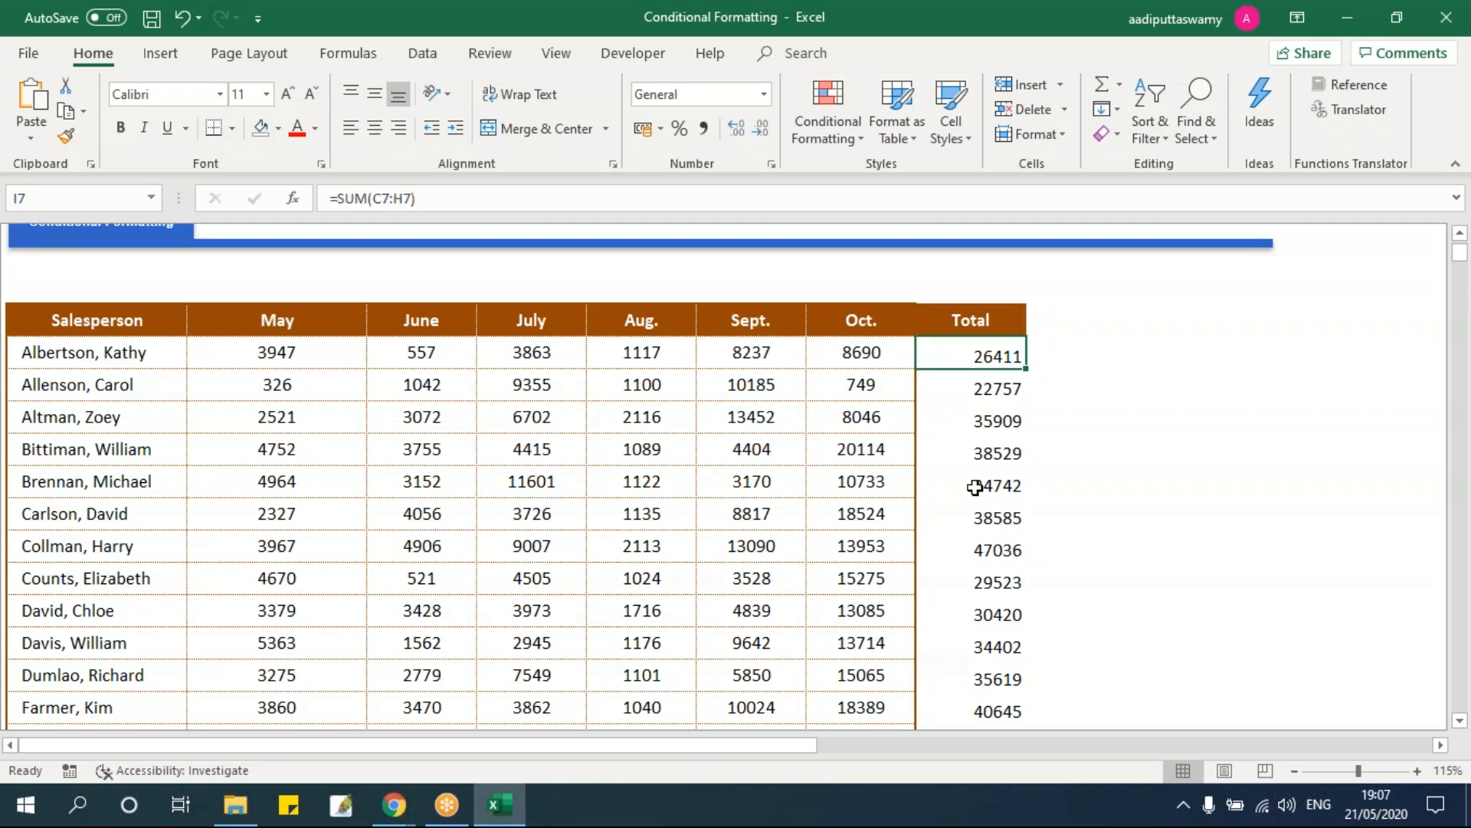
key(ctrl+shift+Down)
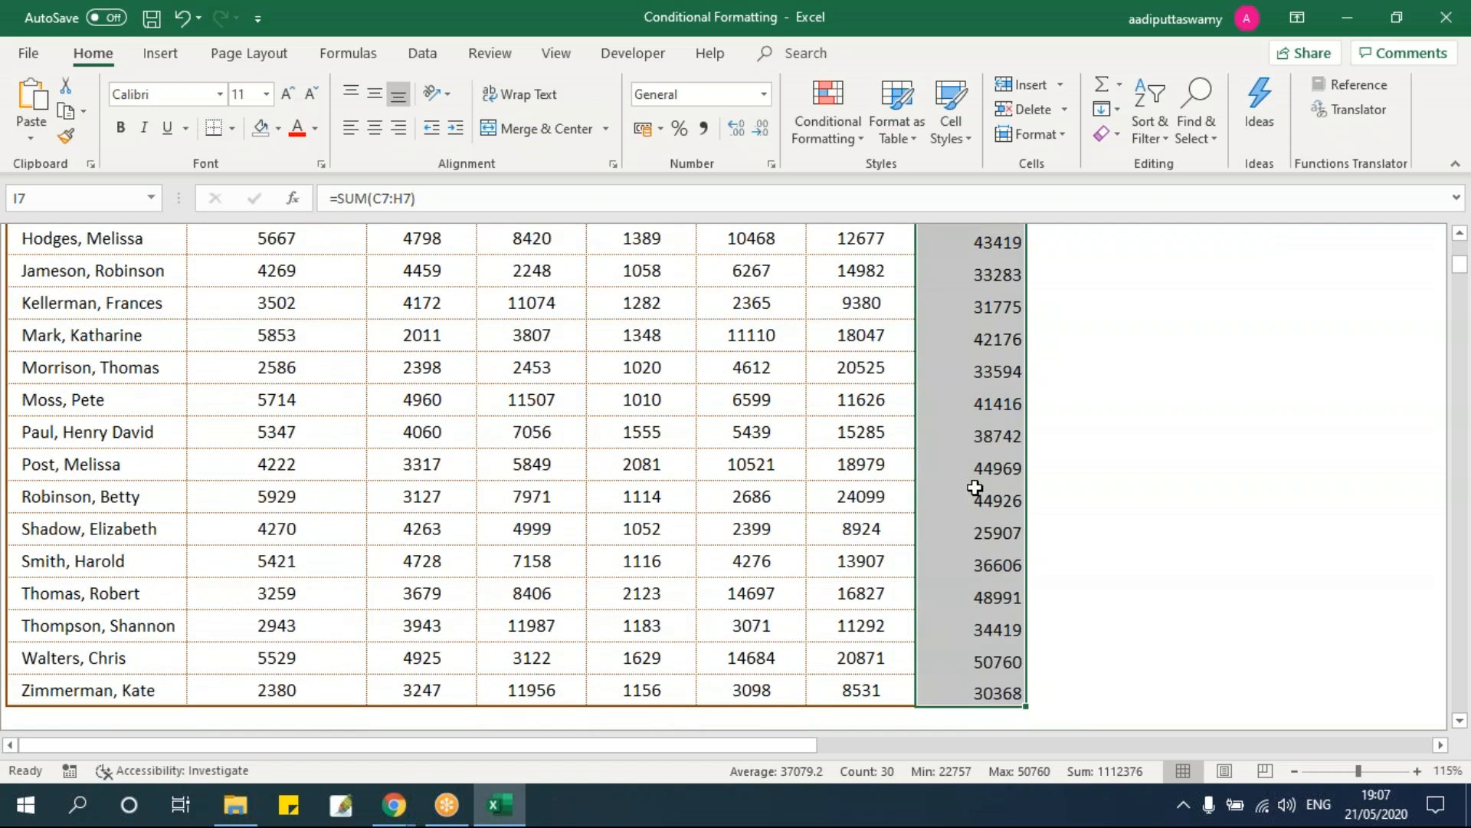
scroll(975, 489, up, 7)
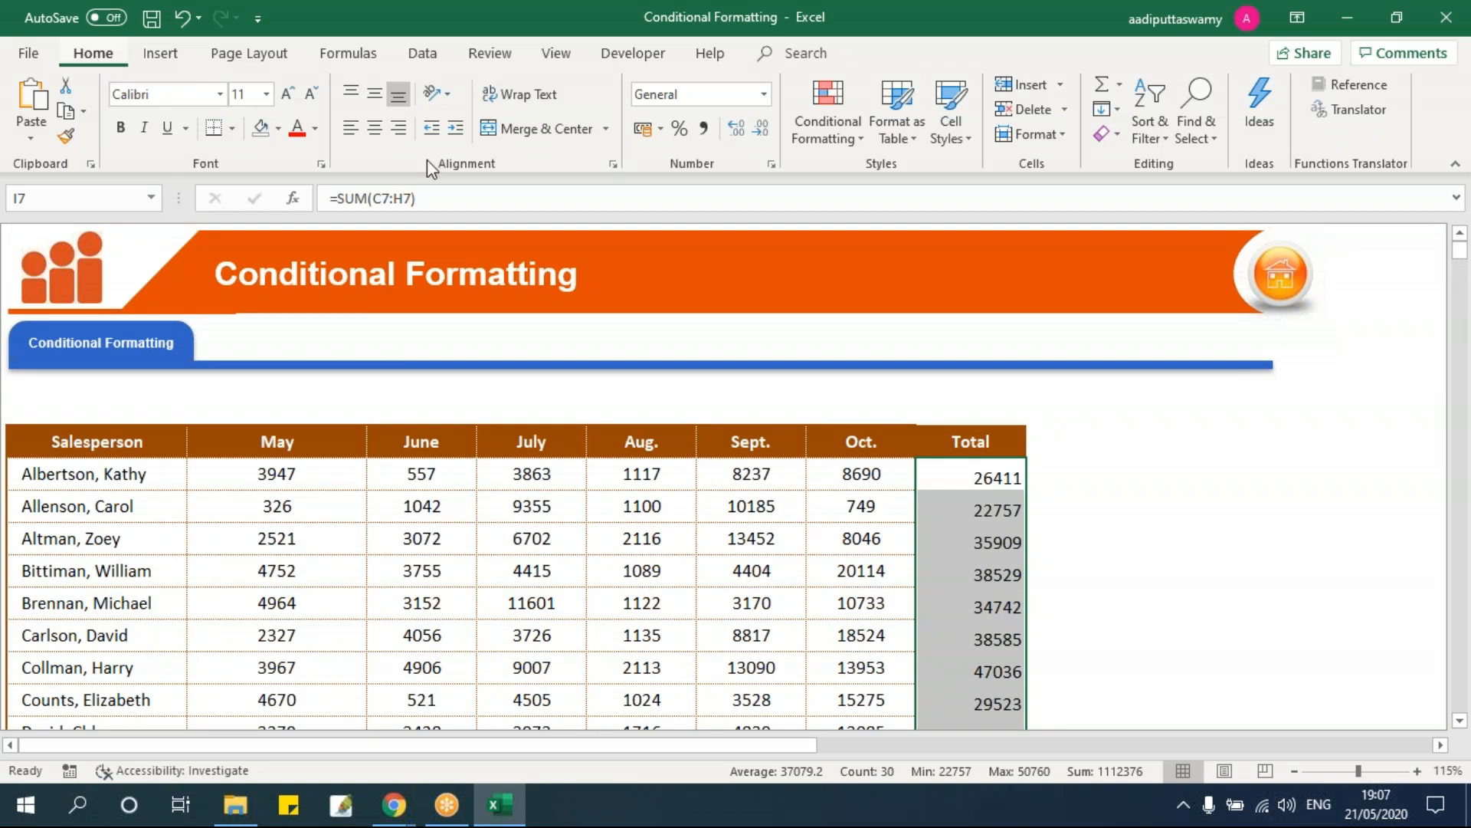
click(846, 144)
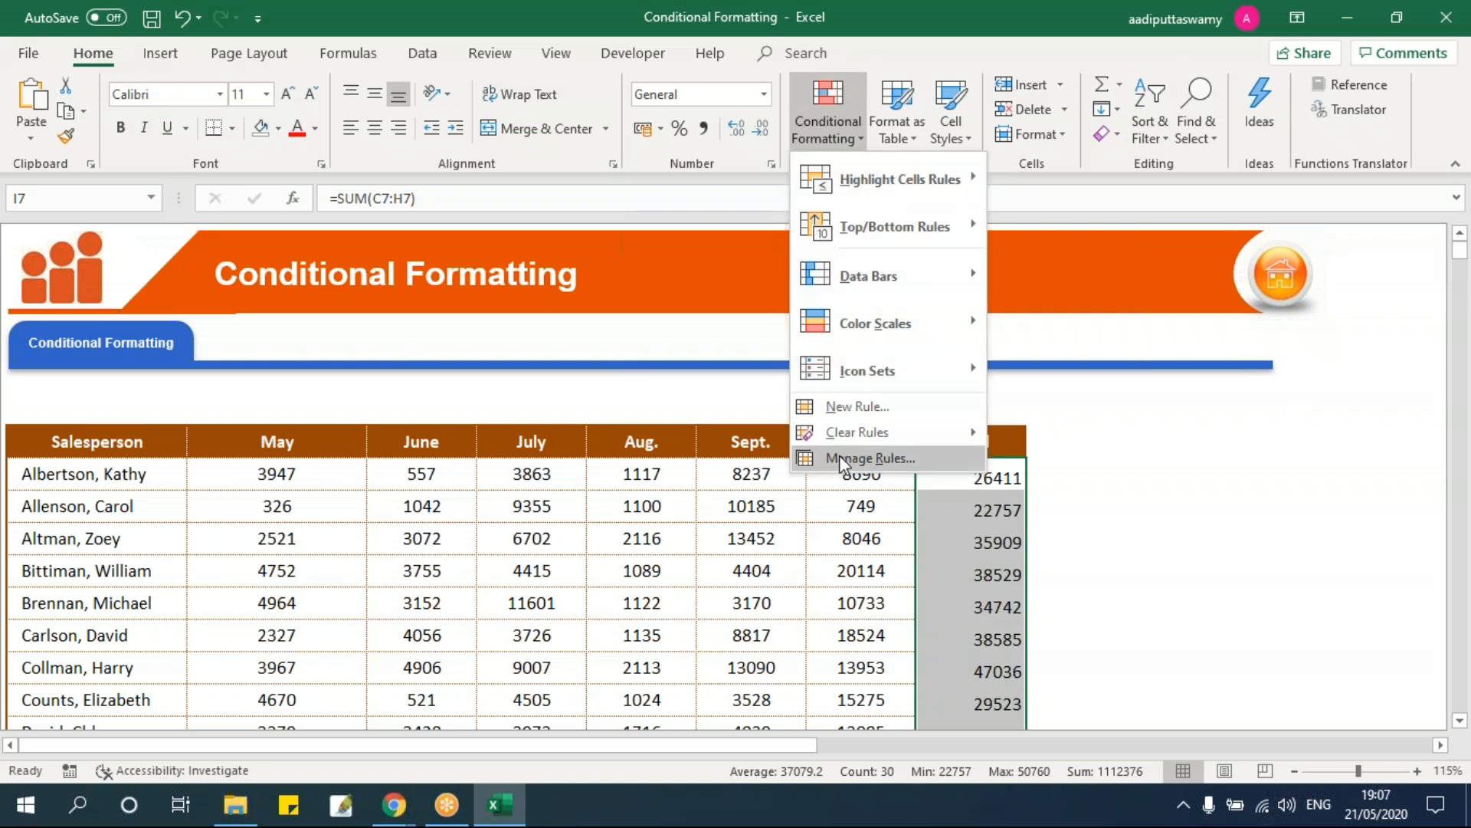
mouse_move(838, 198)
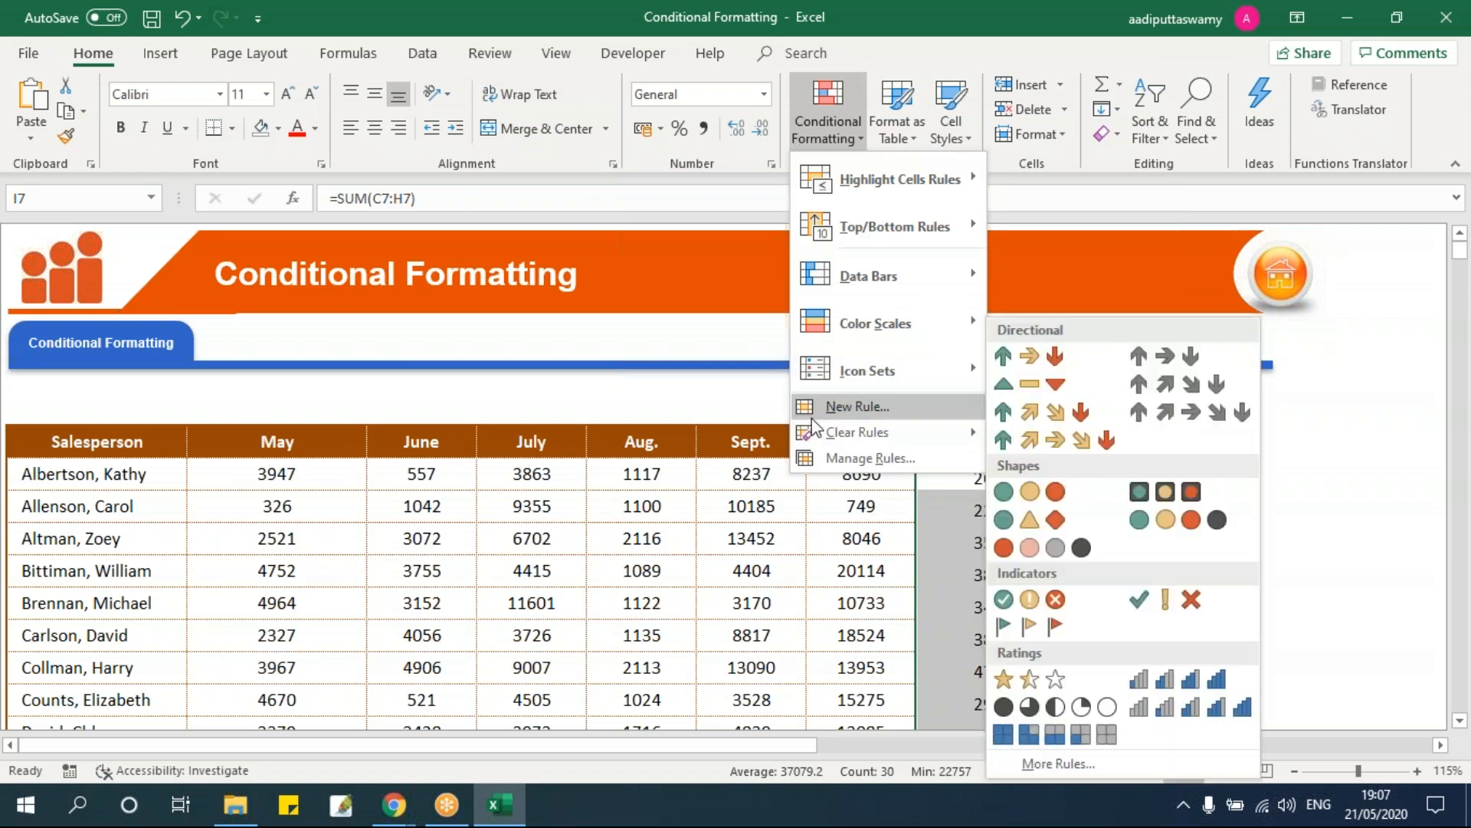
Step: Start a New Rule, move its dialog aside, and compare the formula and all-cells rule types
click(859, 407)
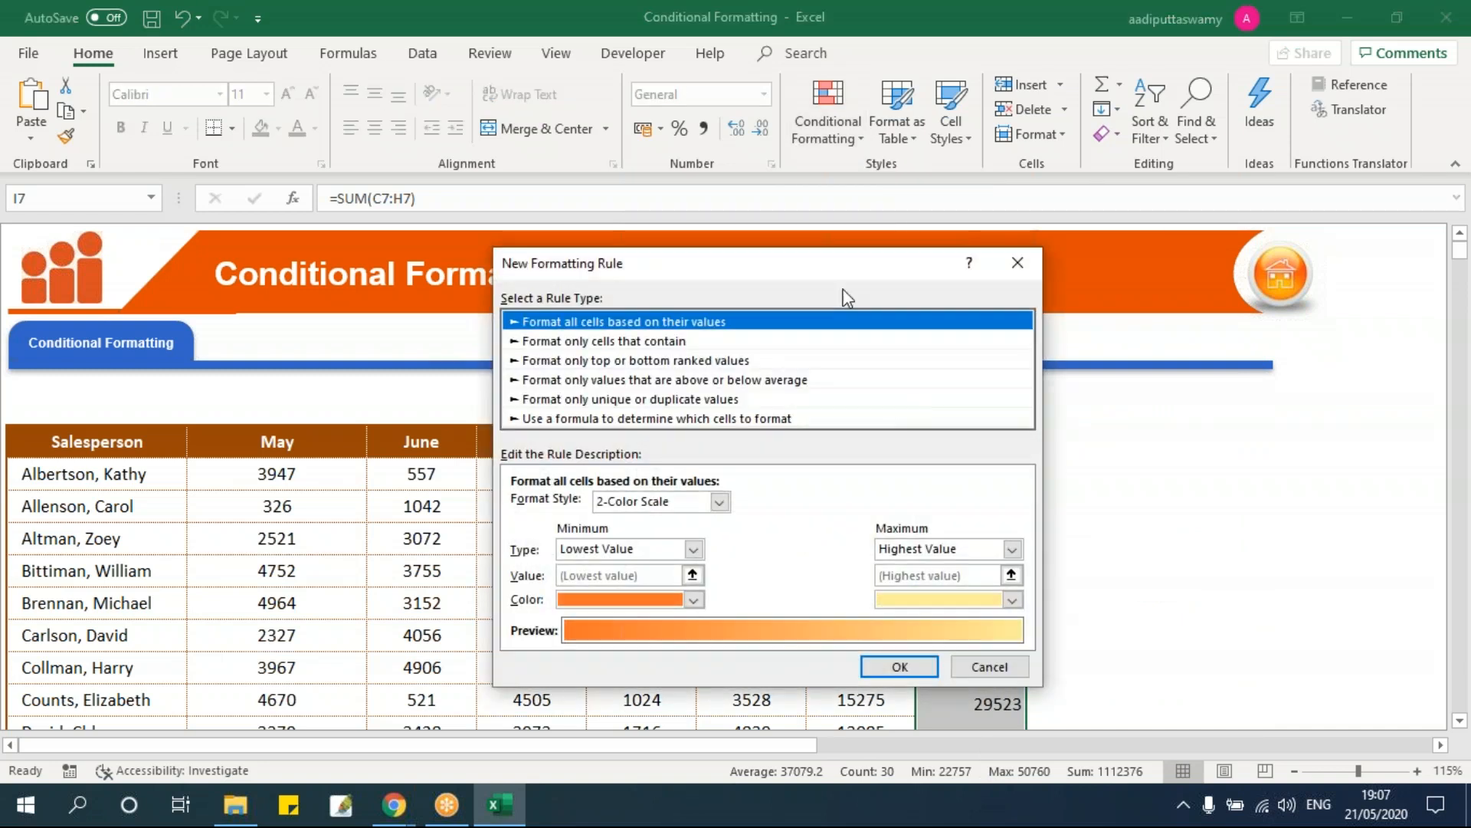
drag(752, 261, 488, 193)
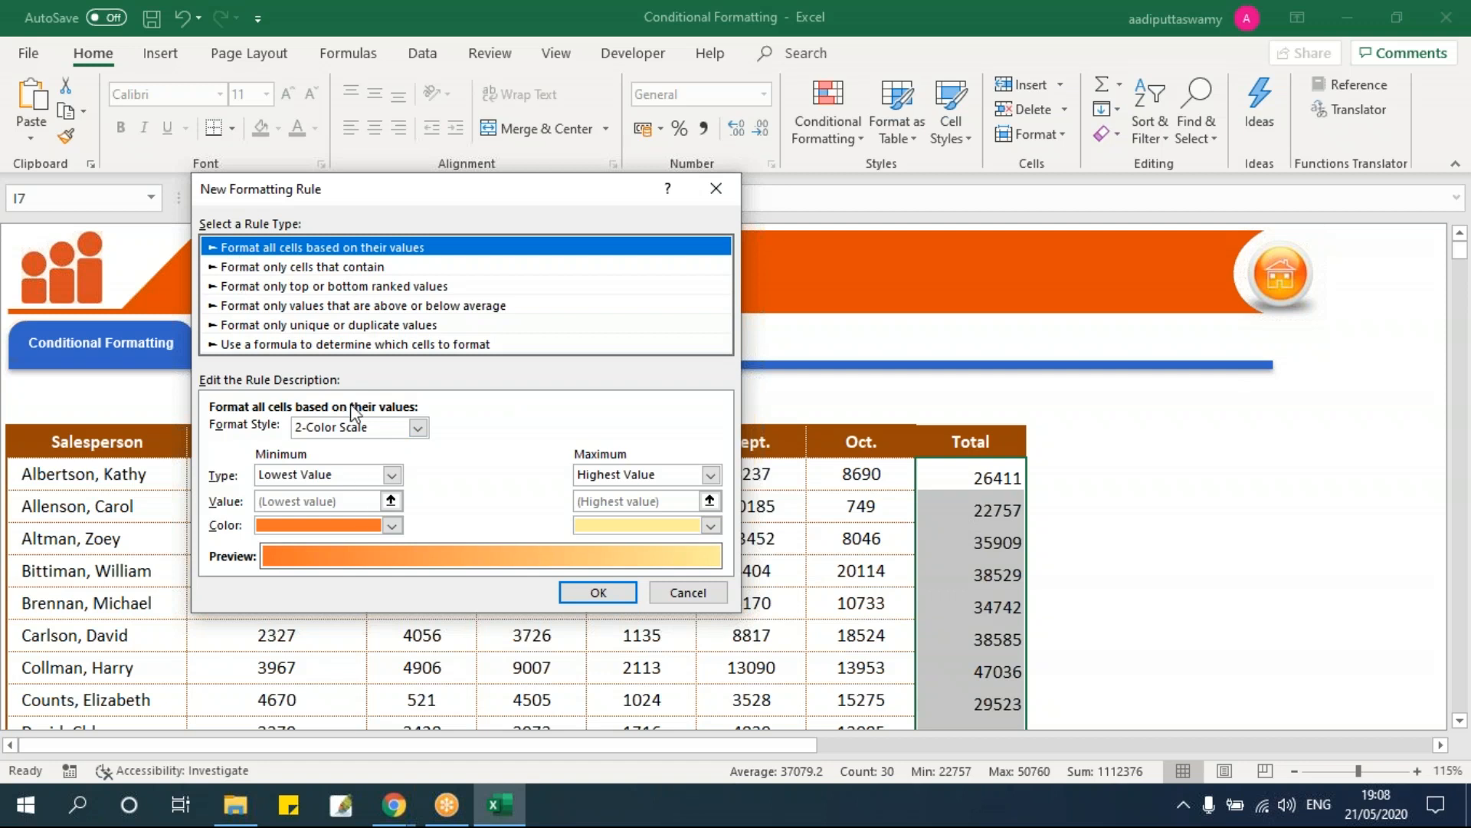
click(263, 345)
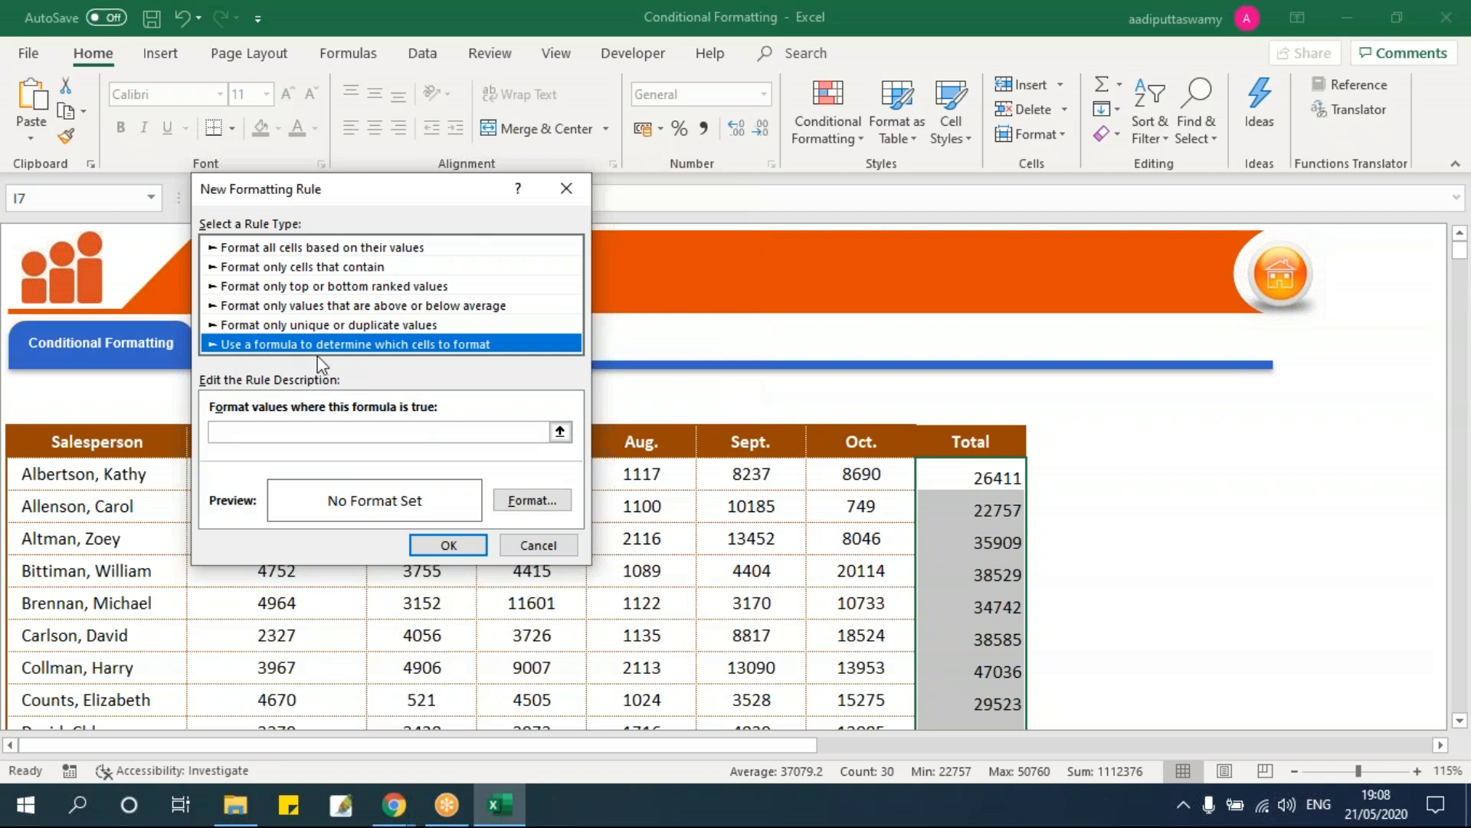
click(257, 248)
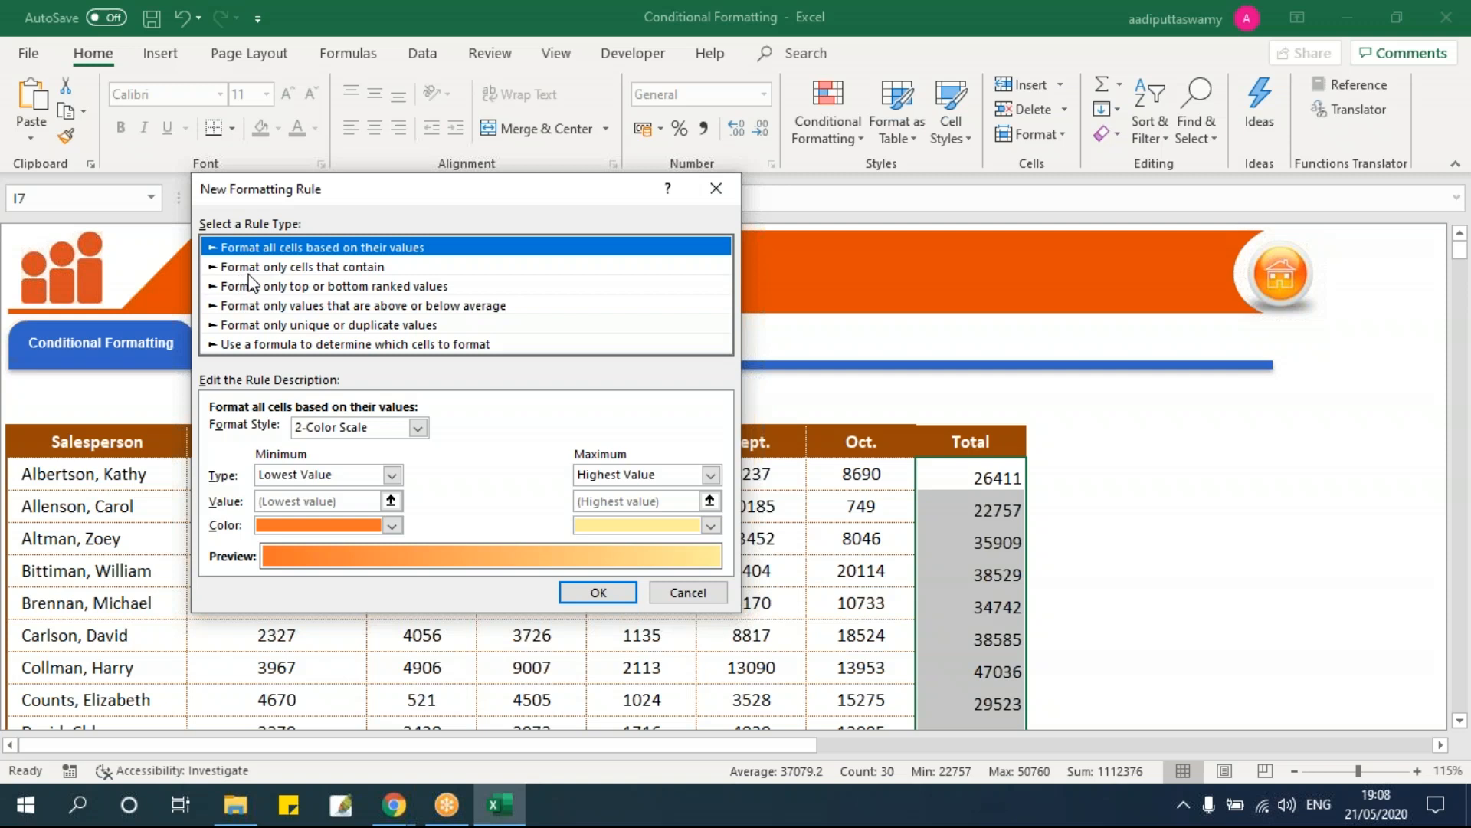
Step: Define the rule as 'Format only cells that contain' Cell Value greater than or equal to 40000
click(363, 267)
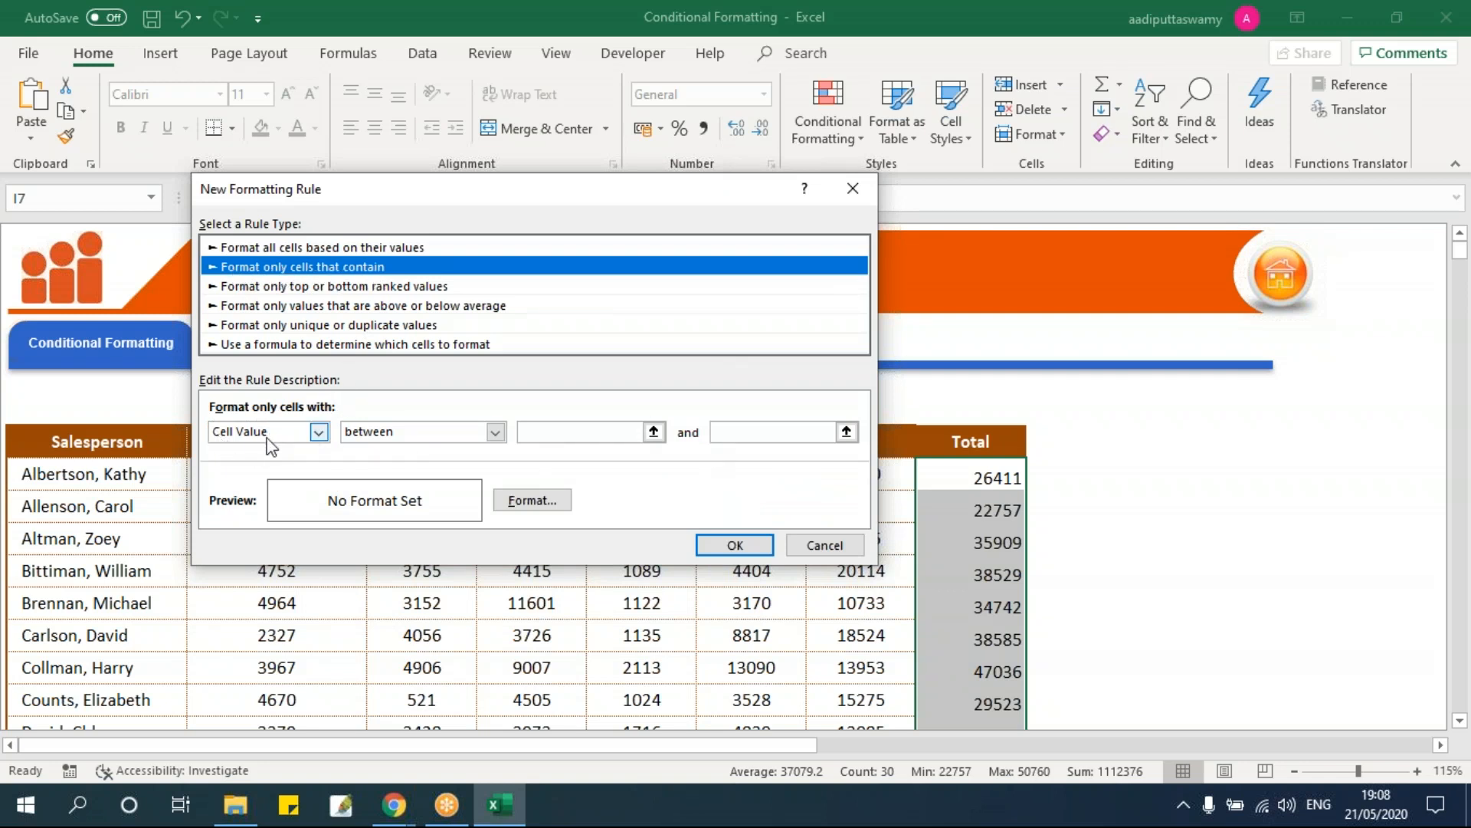
click(412, 429)
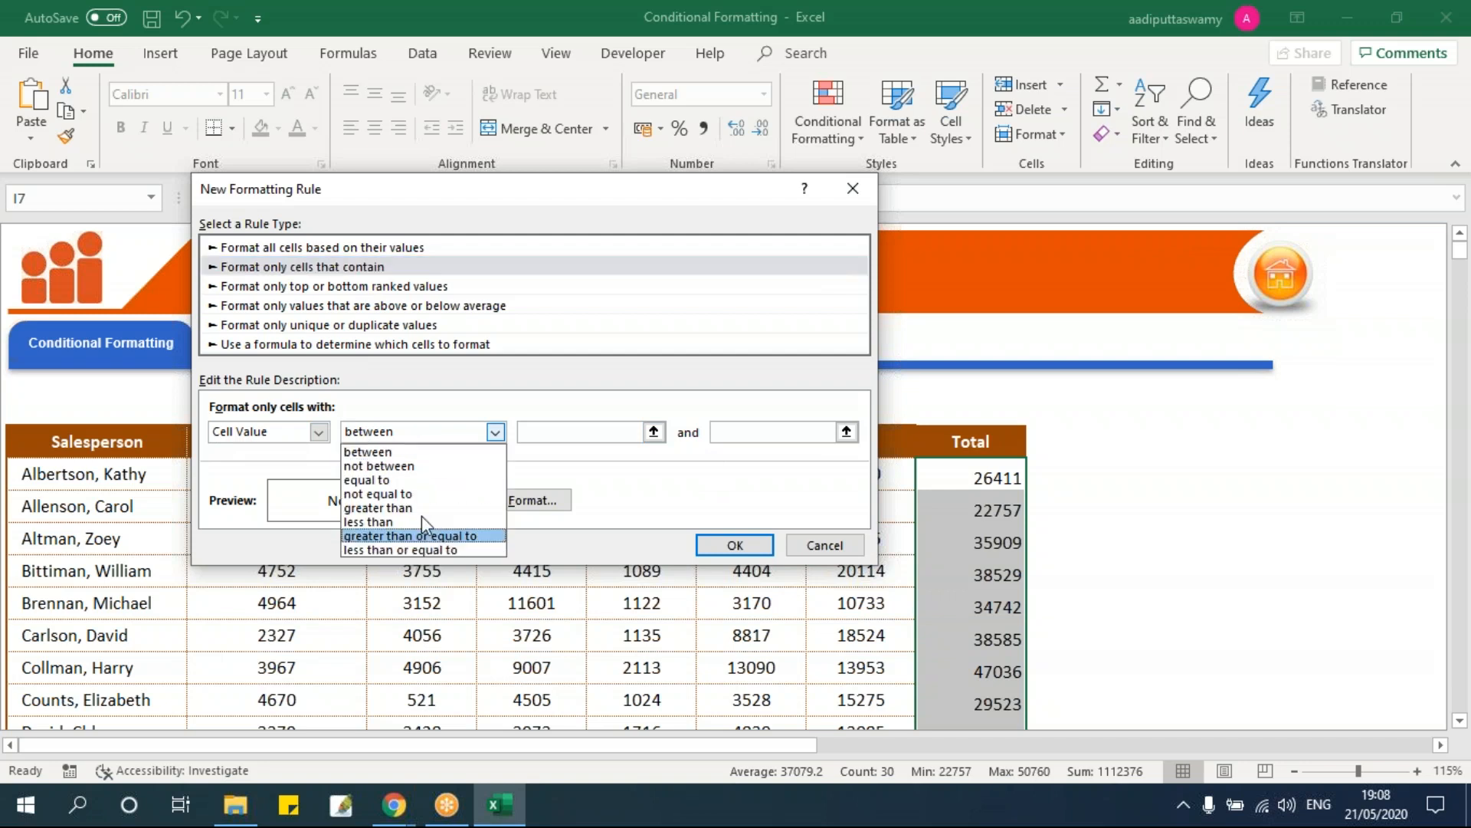
click(539, 378)
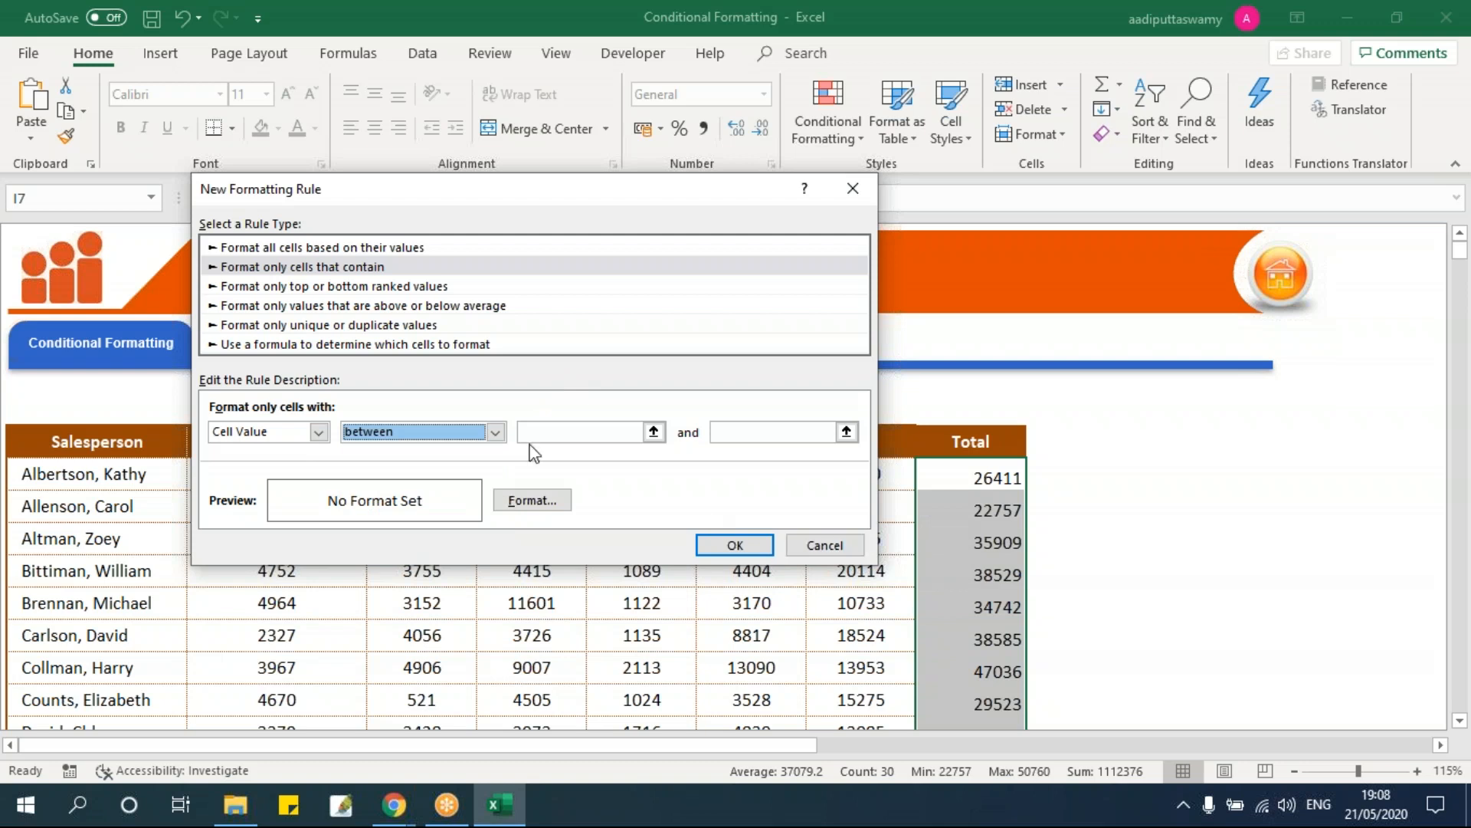
click(502, 437)
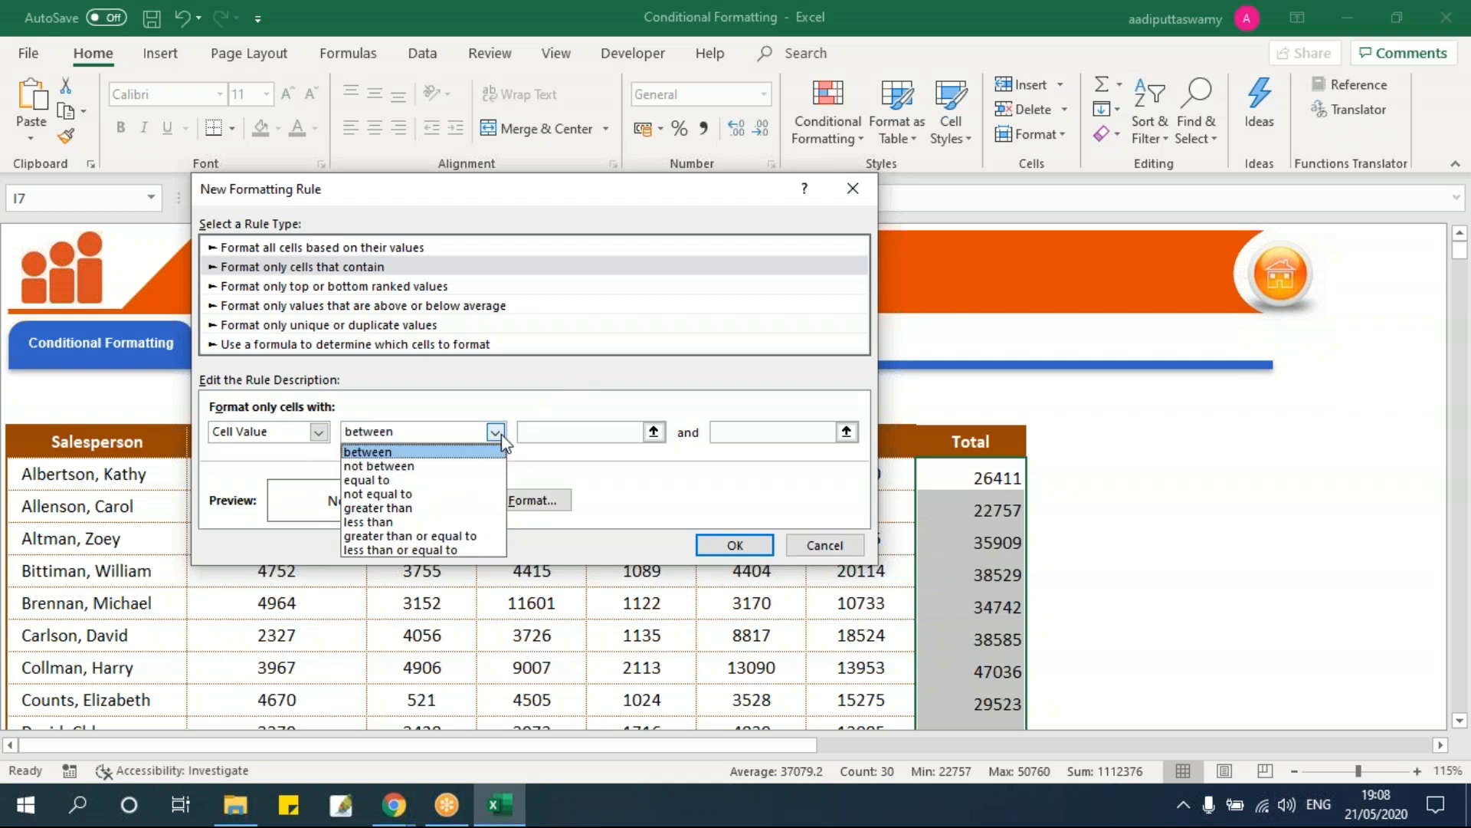
click(434, 535)
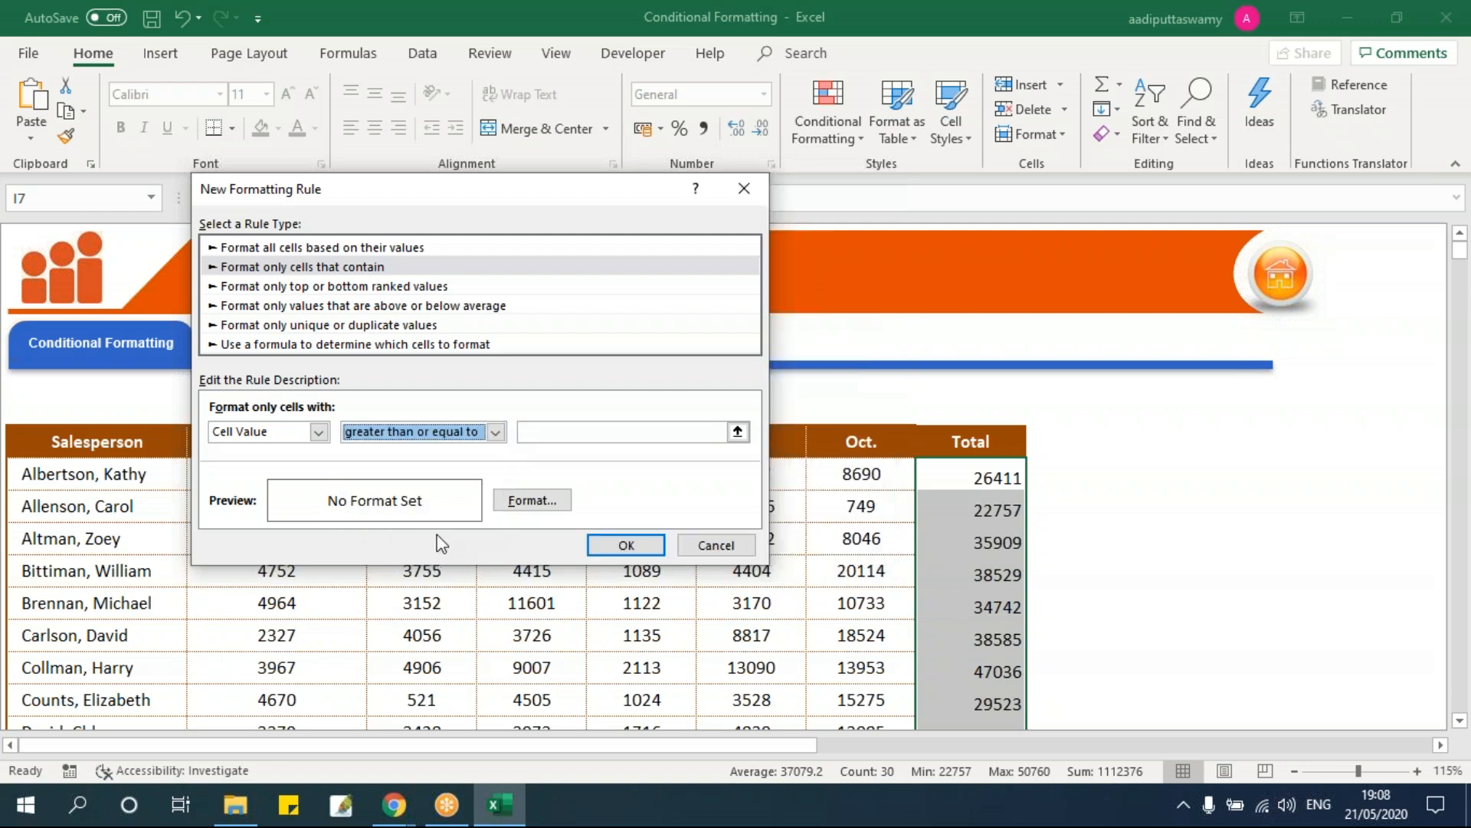
click(562, 429)
text(40000)
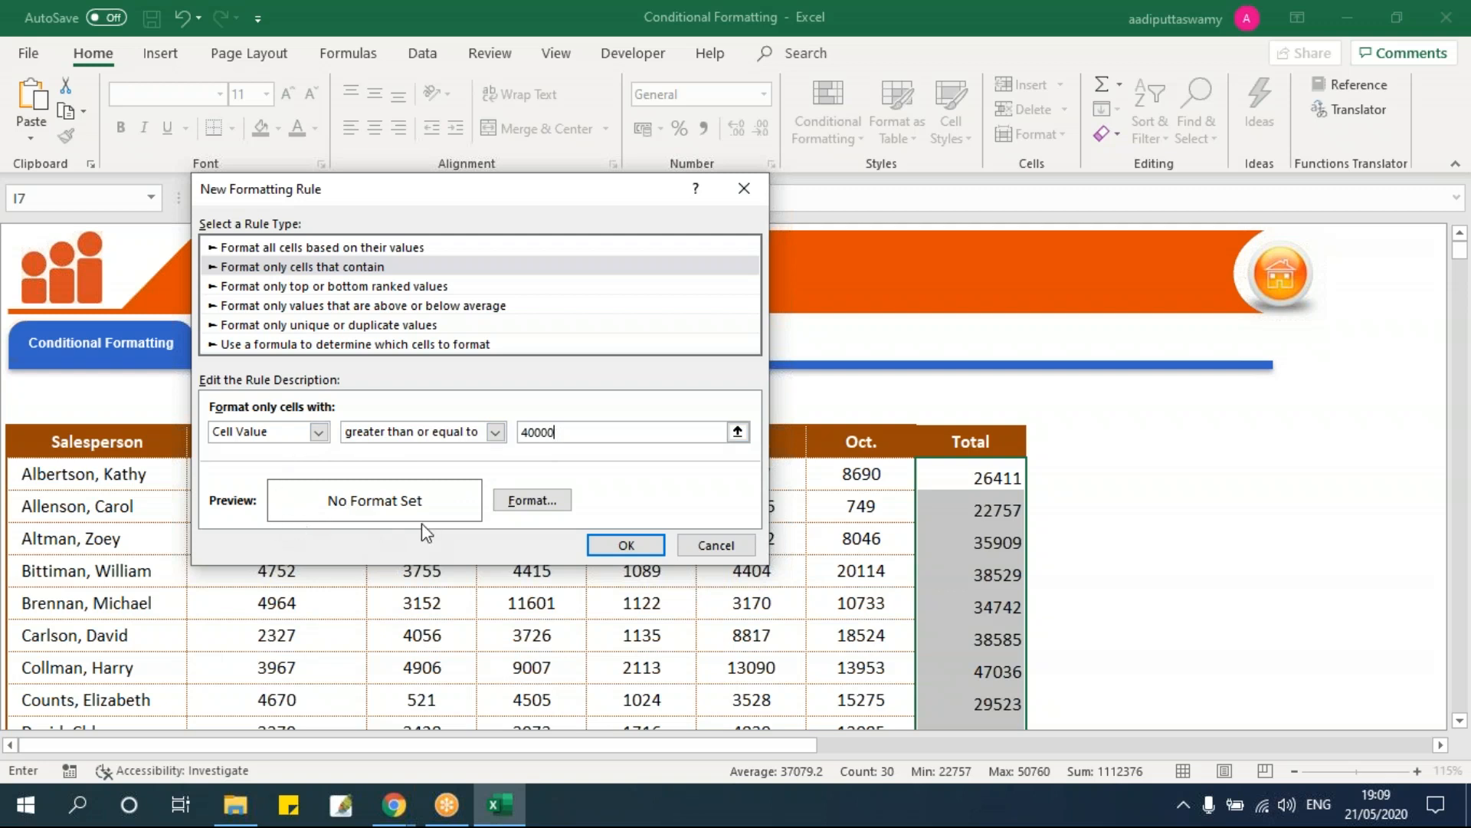
click(558, 506)
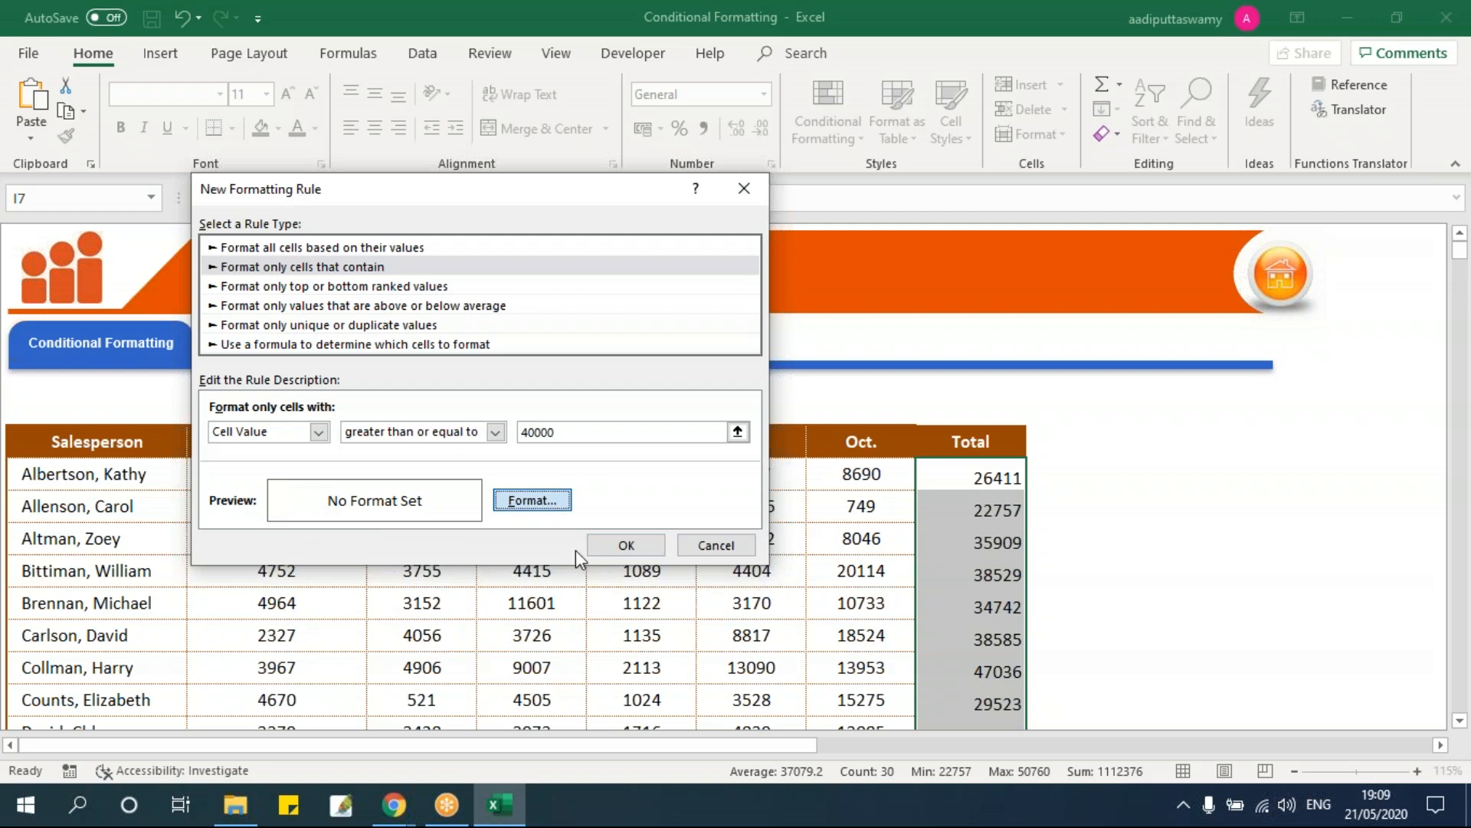
Step: Give the 40000 rule a light peach fill and apply it to the Total column
click(653, 208)
click(696, 206)
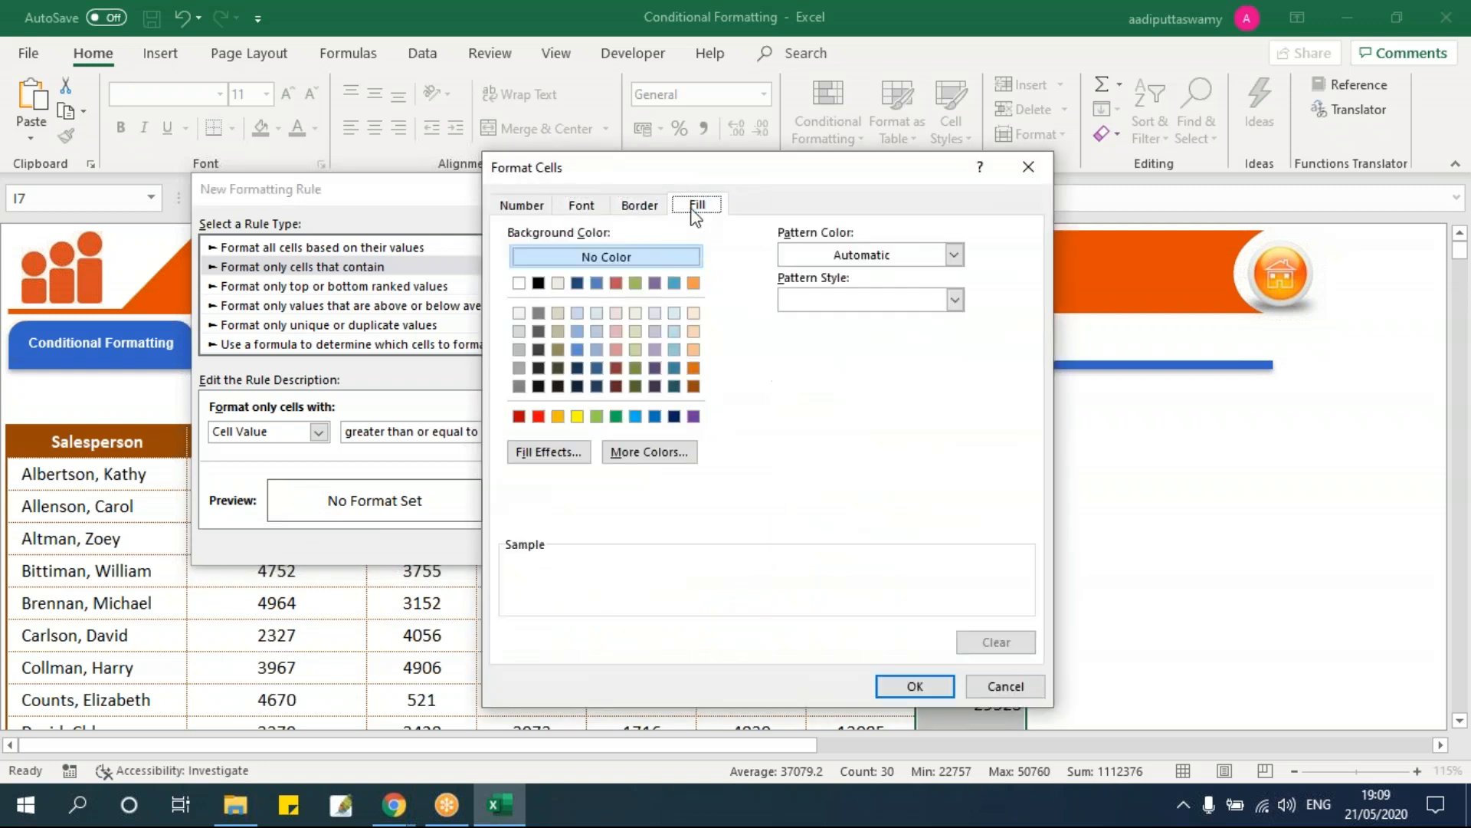
click(693, 332)
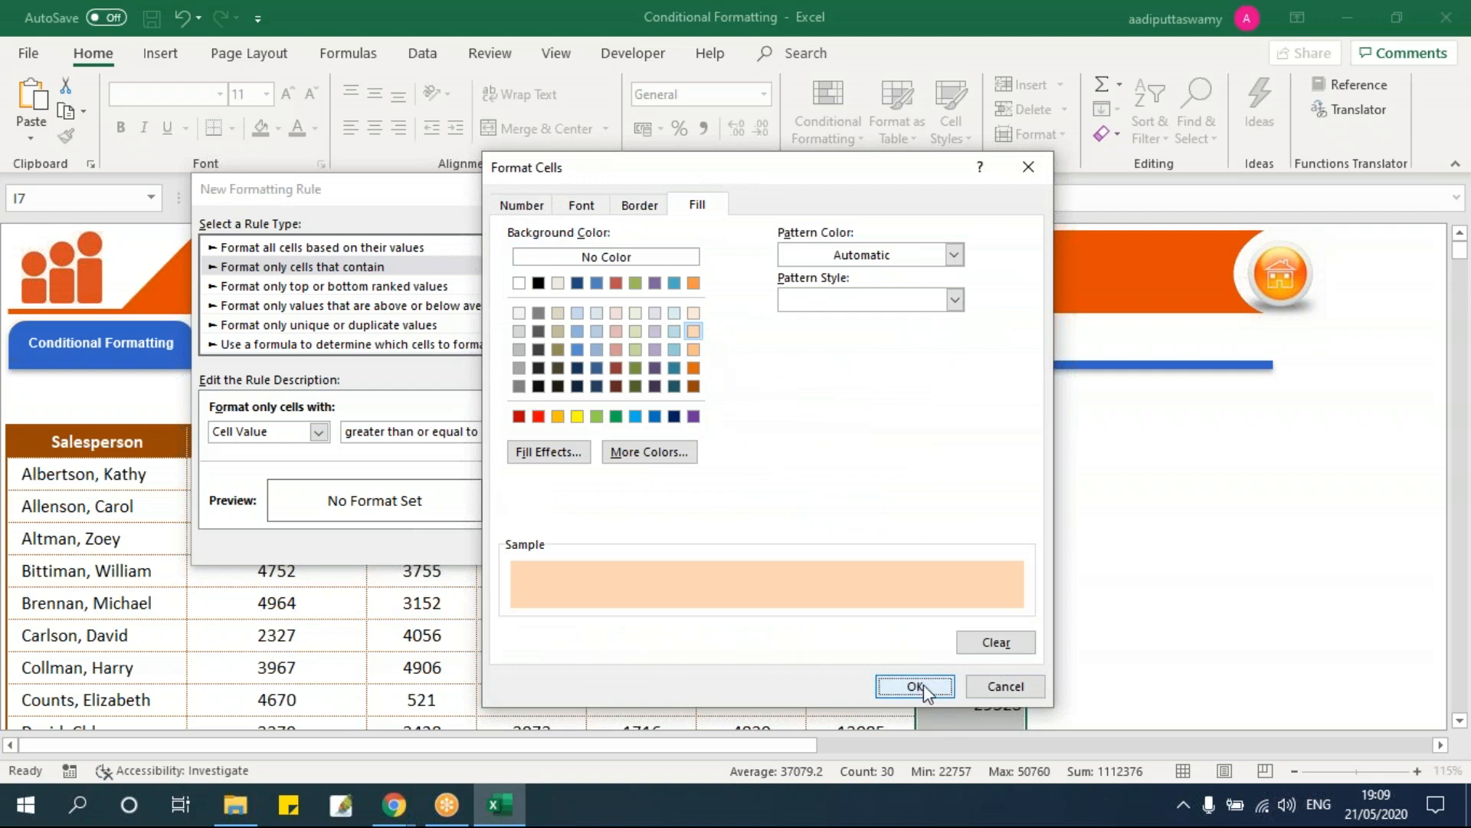
click(916, 686)
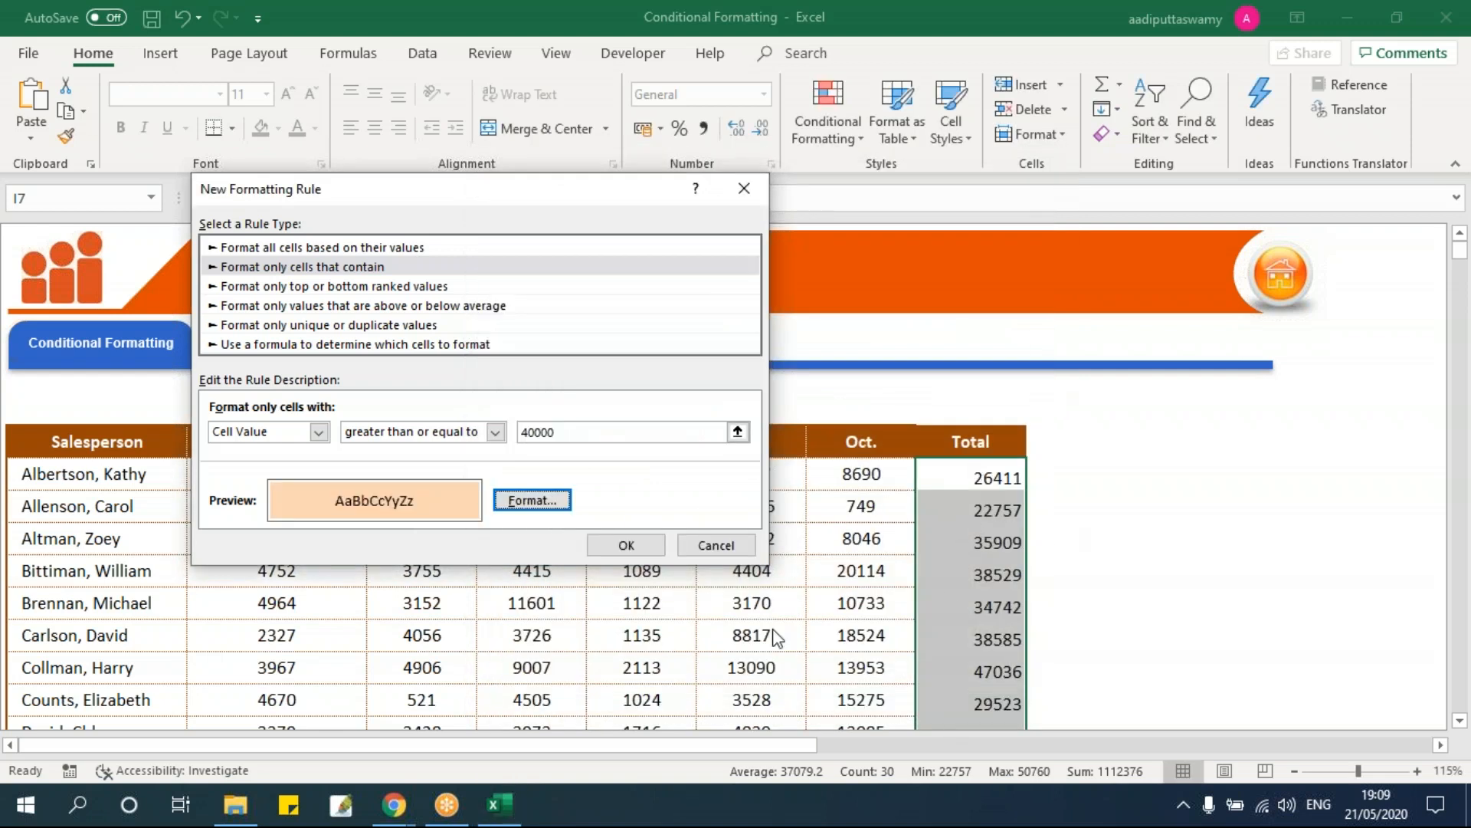
click(628, 545)
click(996, 663)
Step: Change the October values: H8 to 18749 and H13 to 953
scroll(1001, 661, down, 6)
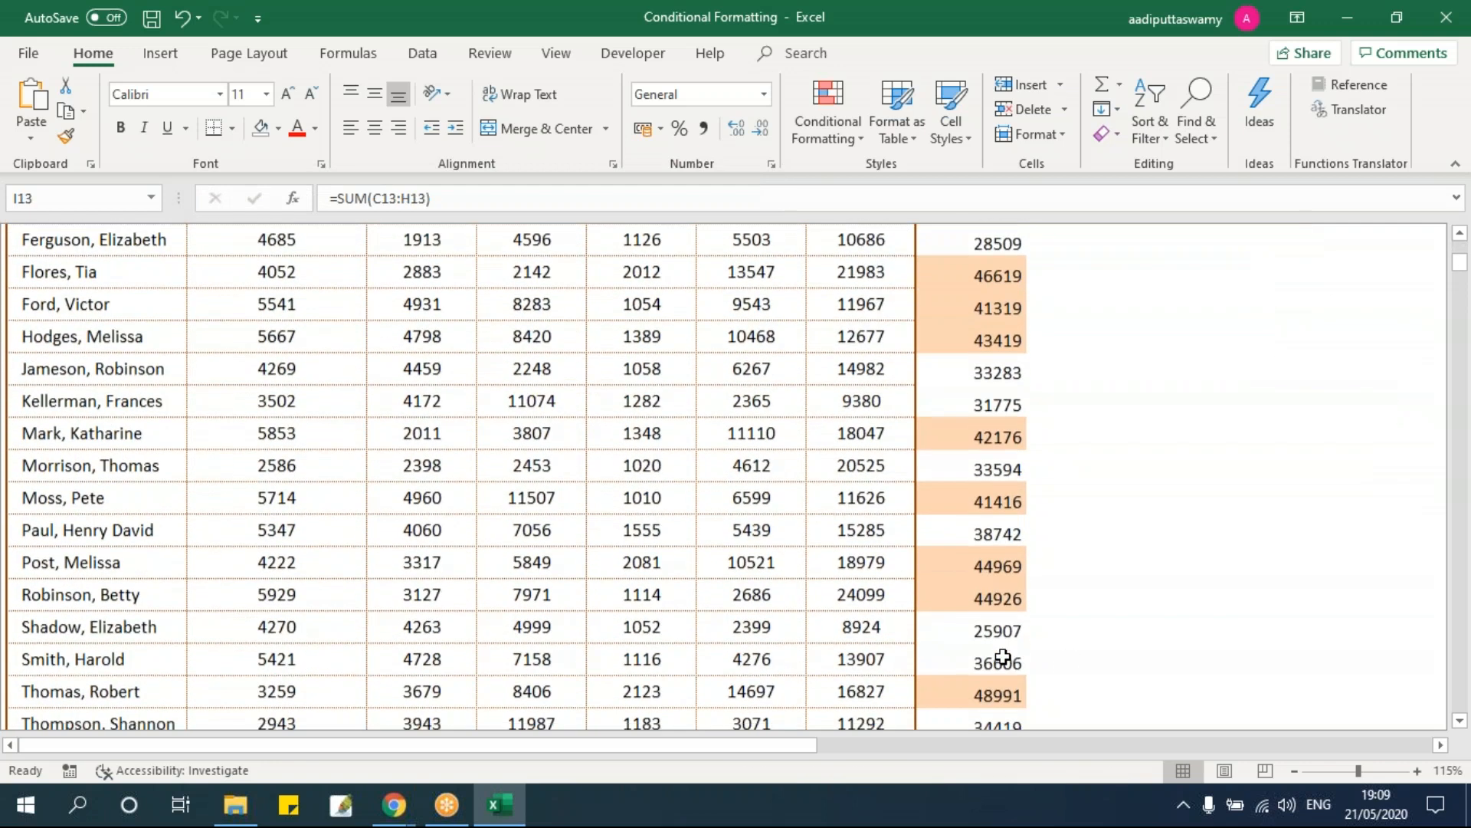
scroll(1003, 658, down, 1)
scroll(1001, 655, up, 7)
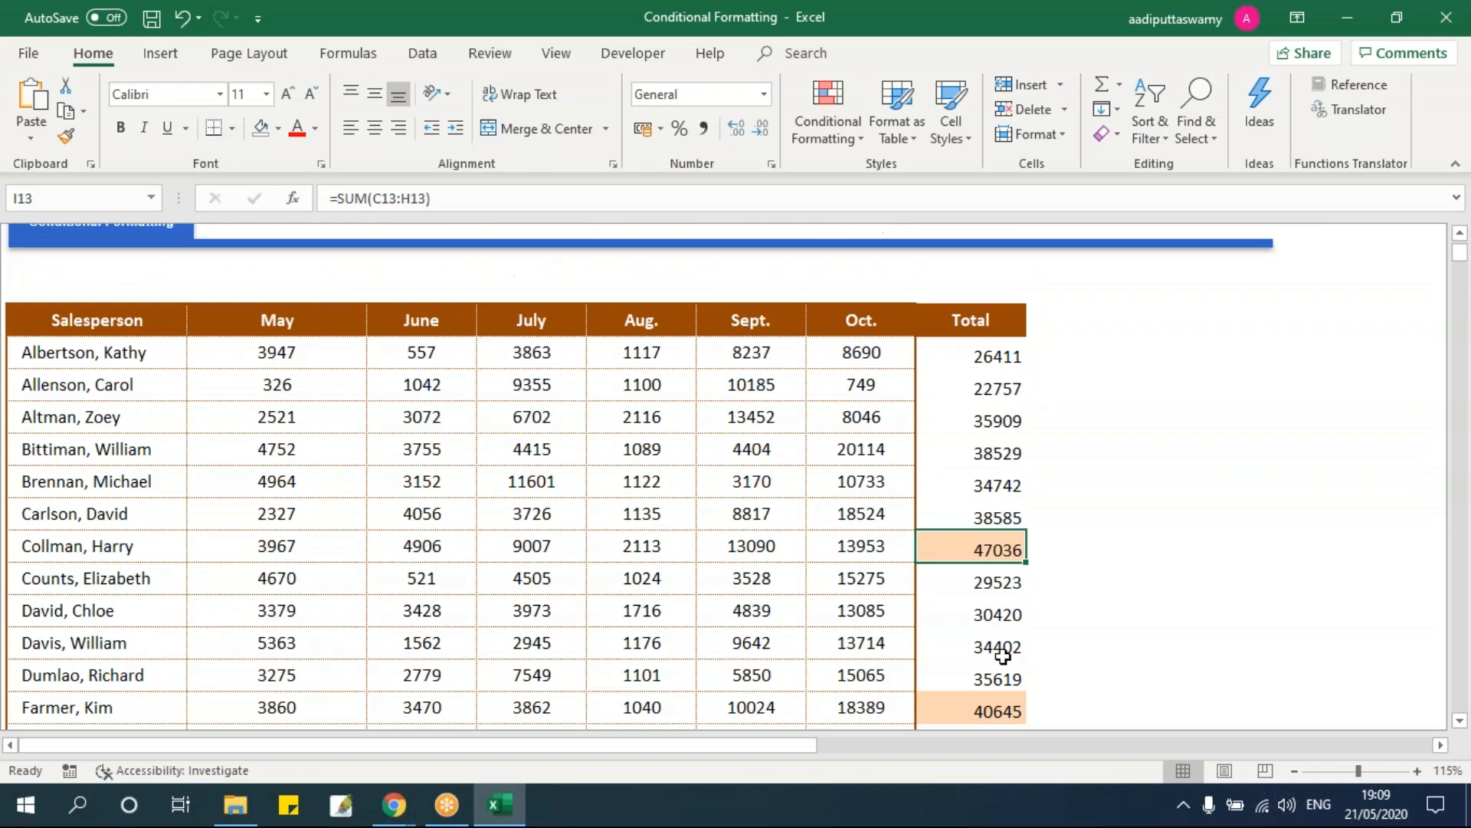
double_click(861, 383)
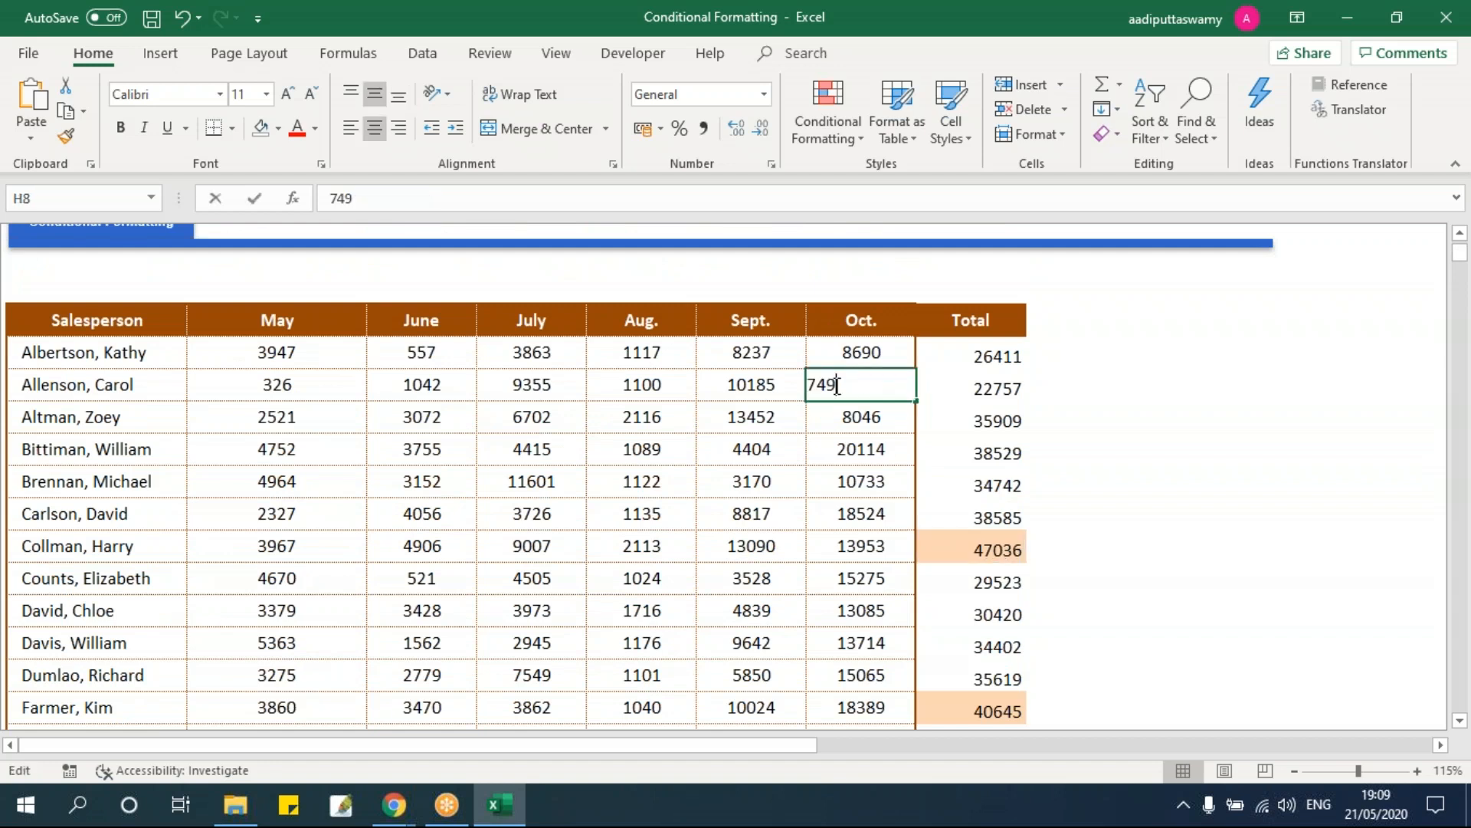
text(18)
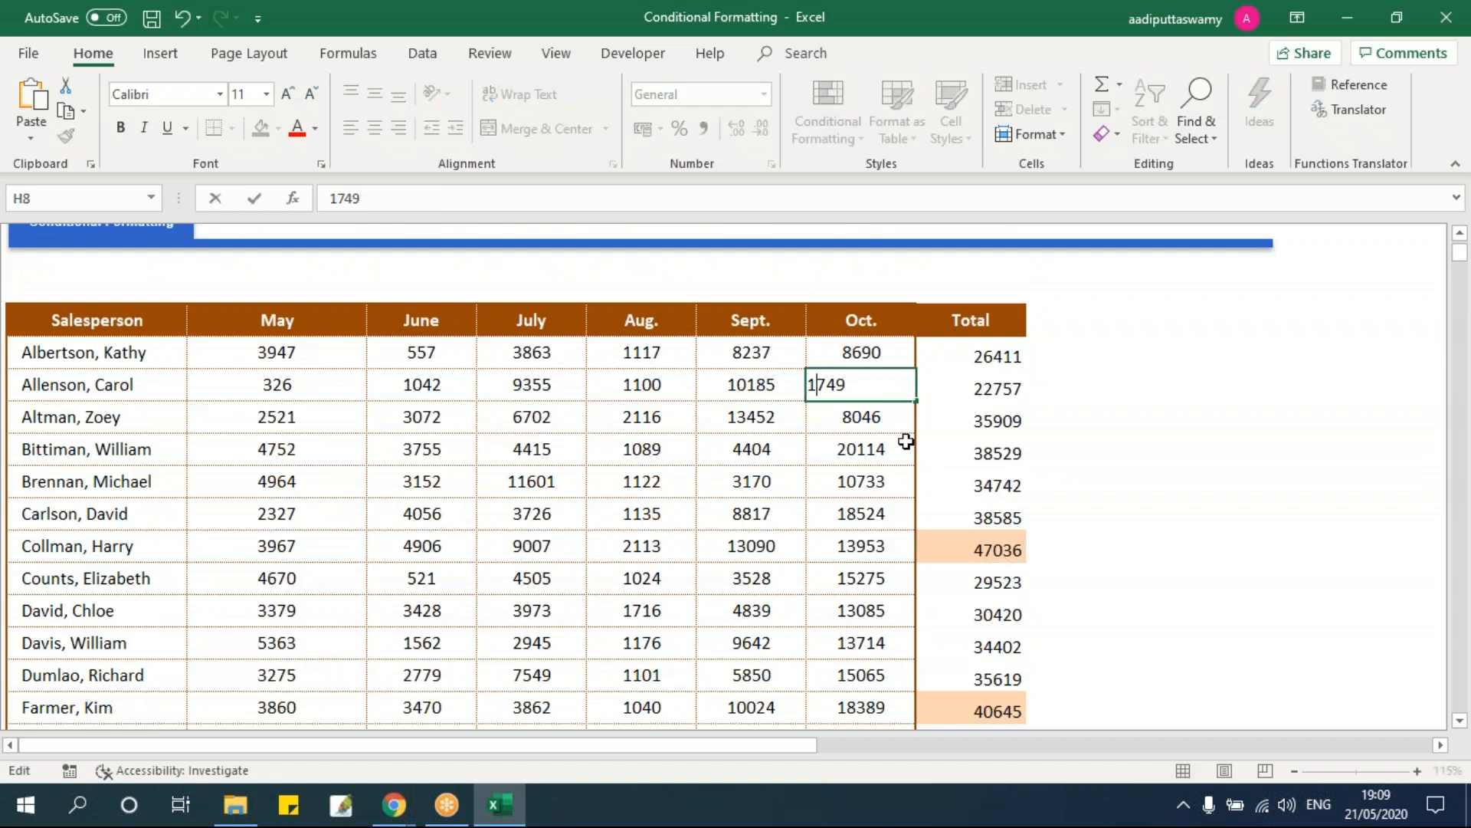
key(Return)
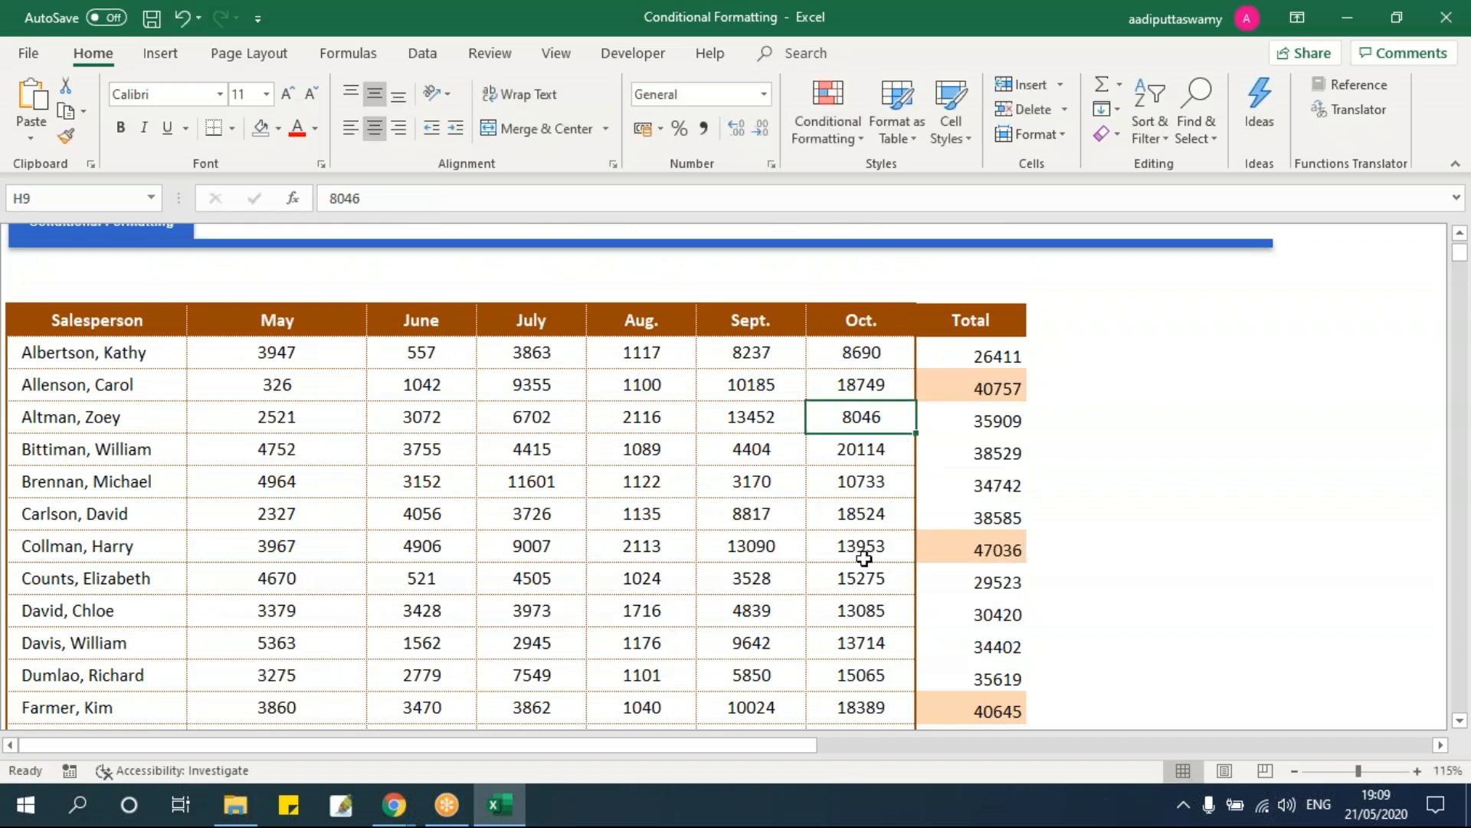
double_click(830, 546)
drag(831, 547, 745, 547)
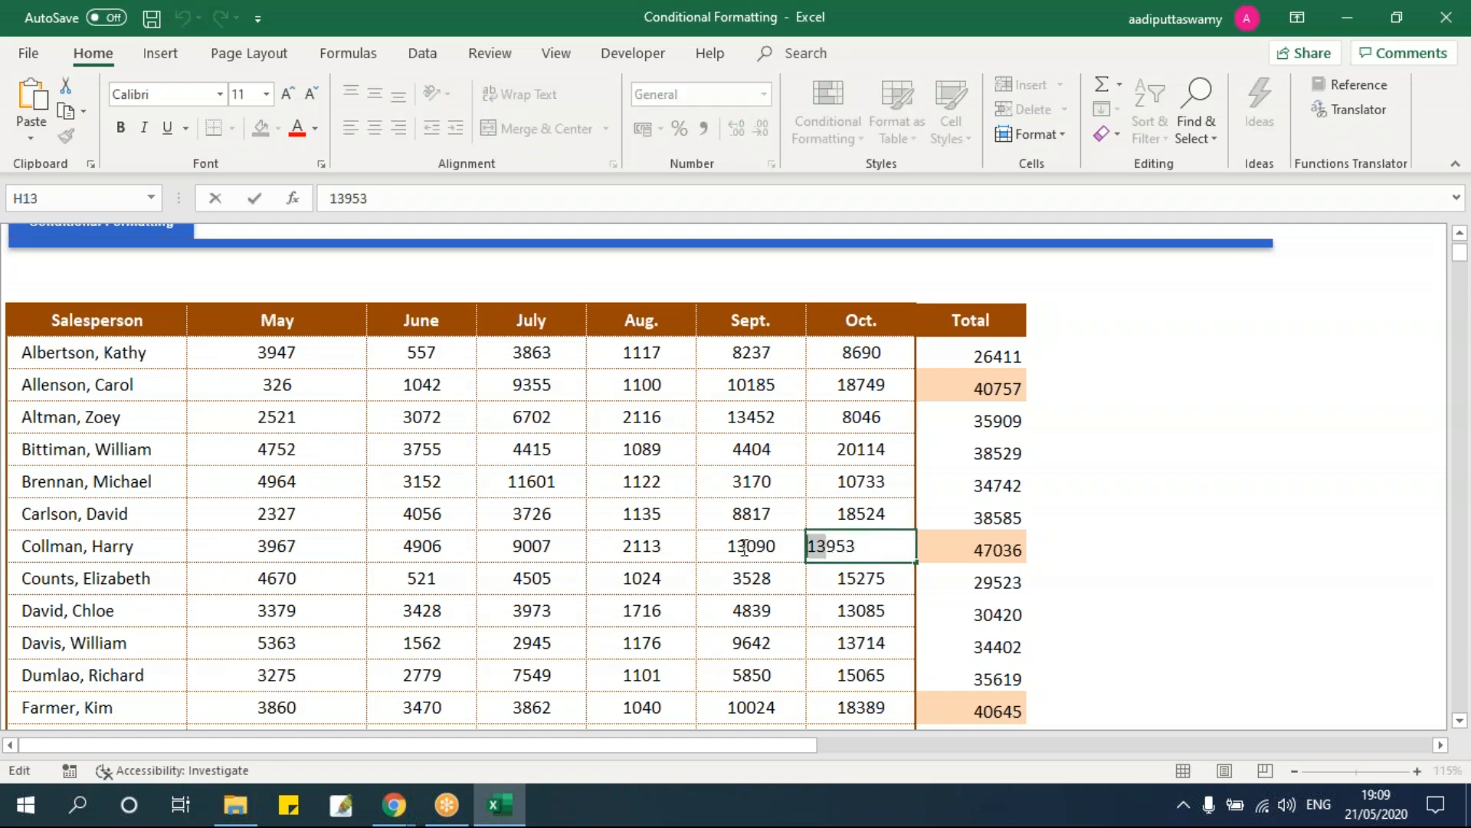
key(BackSpace)
key(Return)
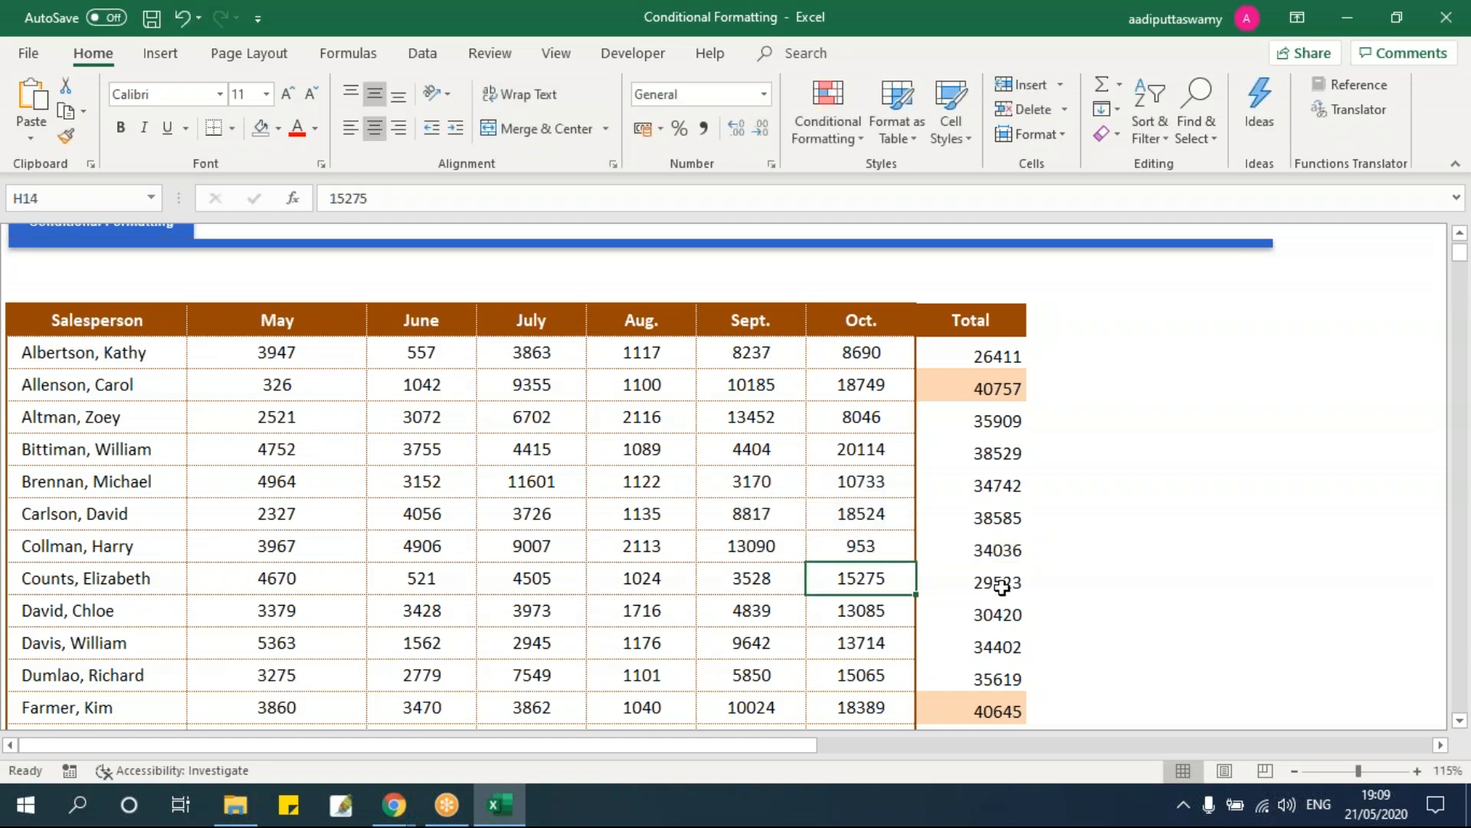
Step: Select the whole Total column from 26411 down and show the Conditional Formatting menu
drag(996, 551, 893, 548)
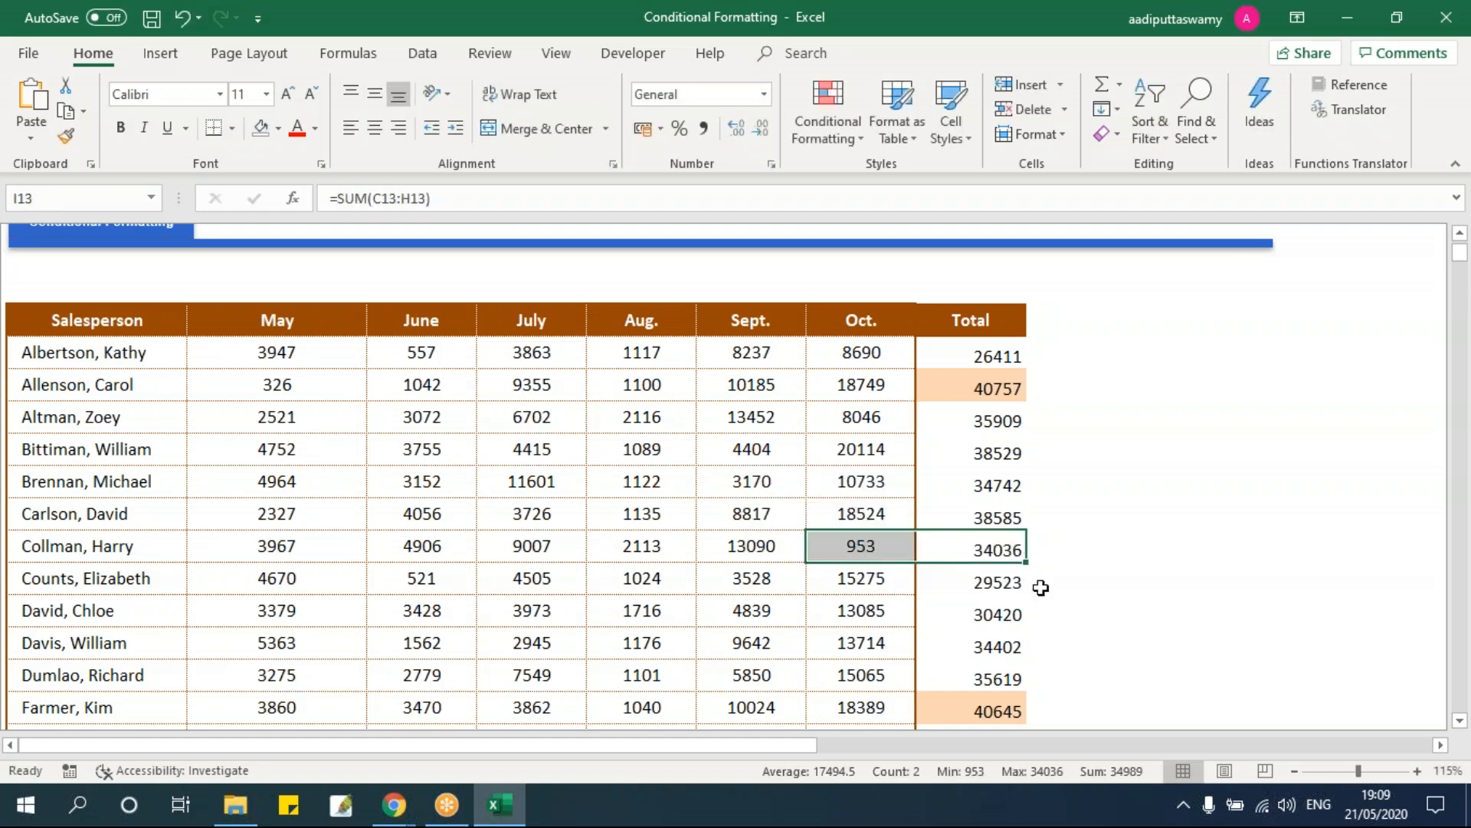
scroll(1041, 590, down, 1)
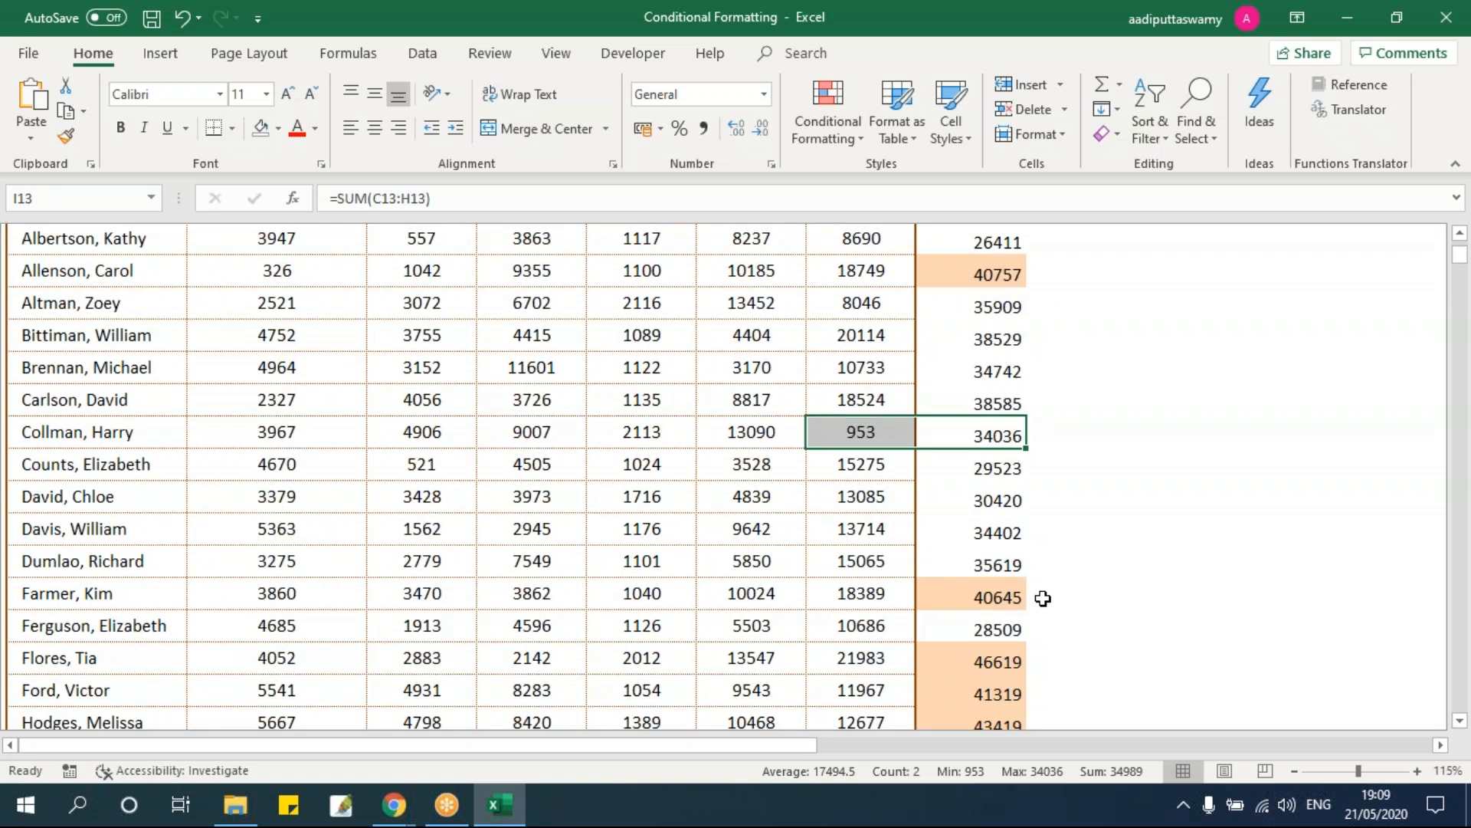
key(Up)
key(Up)
key(Up)
key(Up)
key(Up)
key(Up)
key(Up)
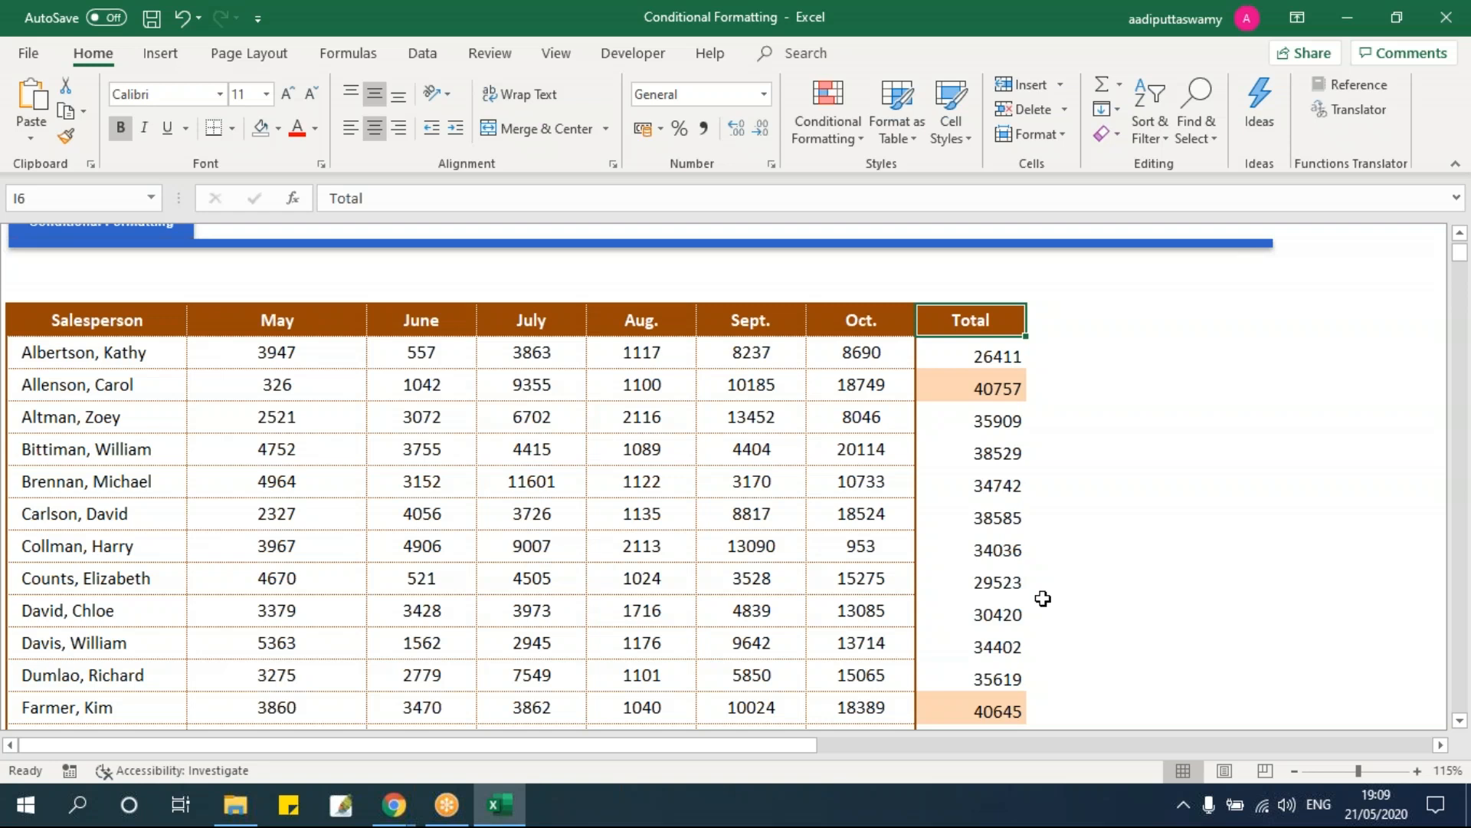
key(Down)
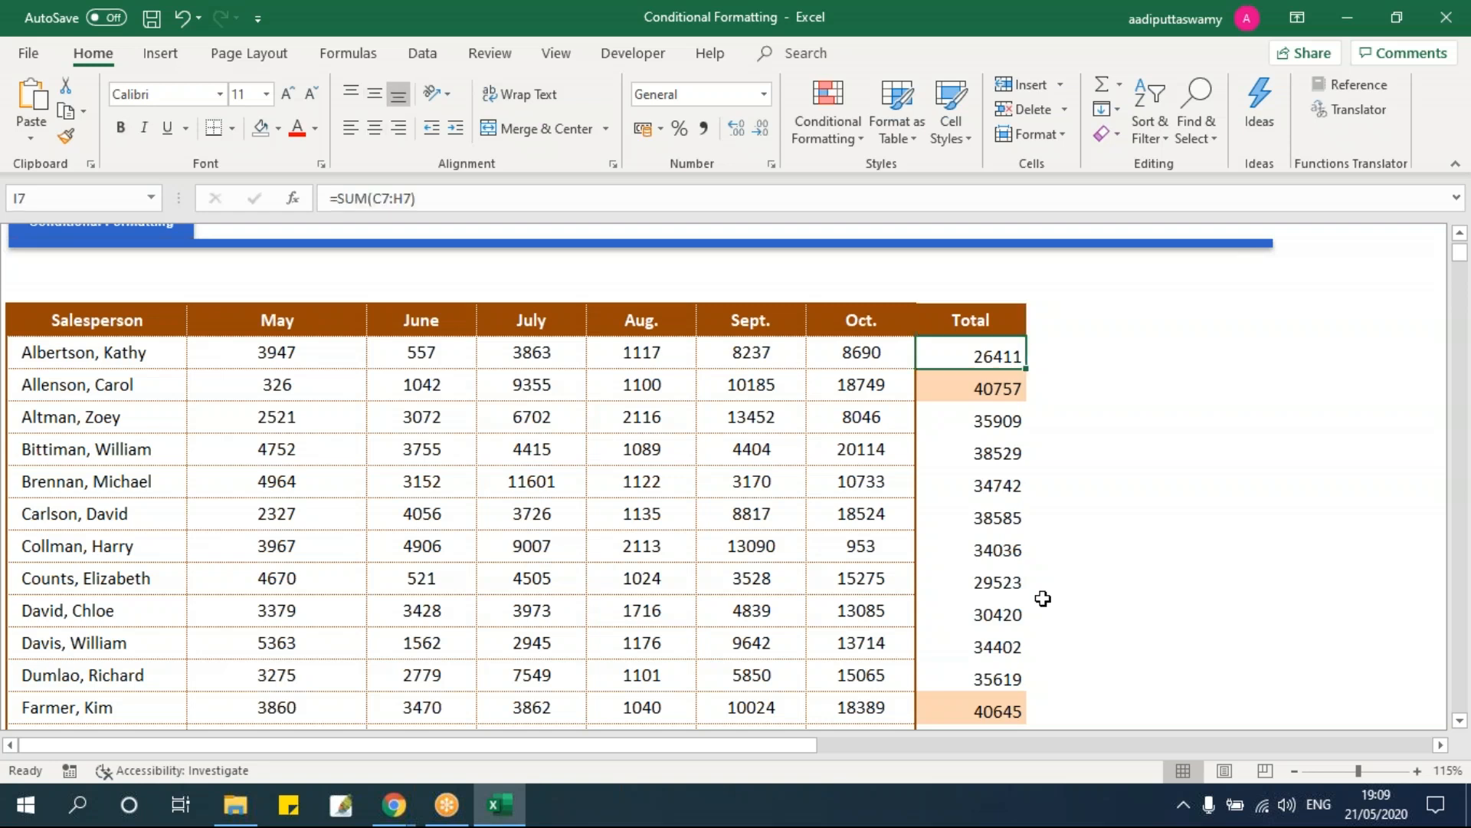
key(ctrl+shift+Down)
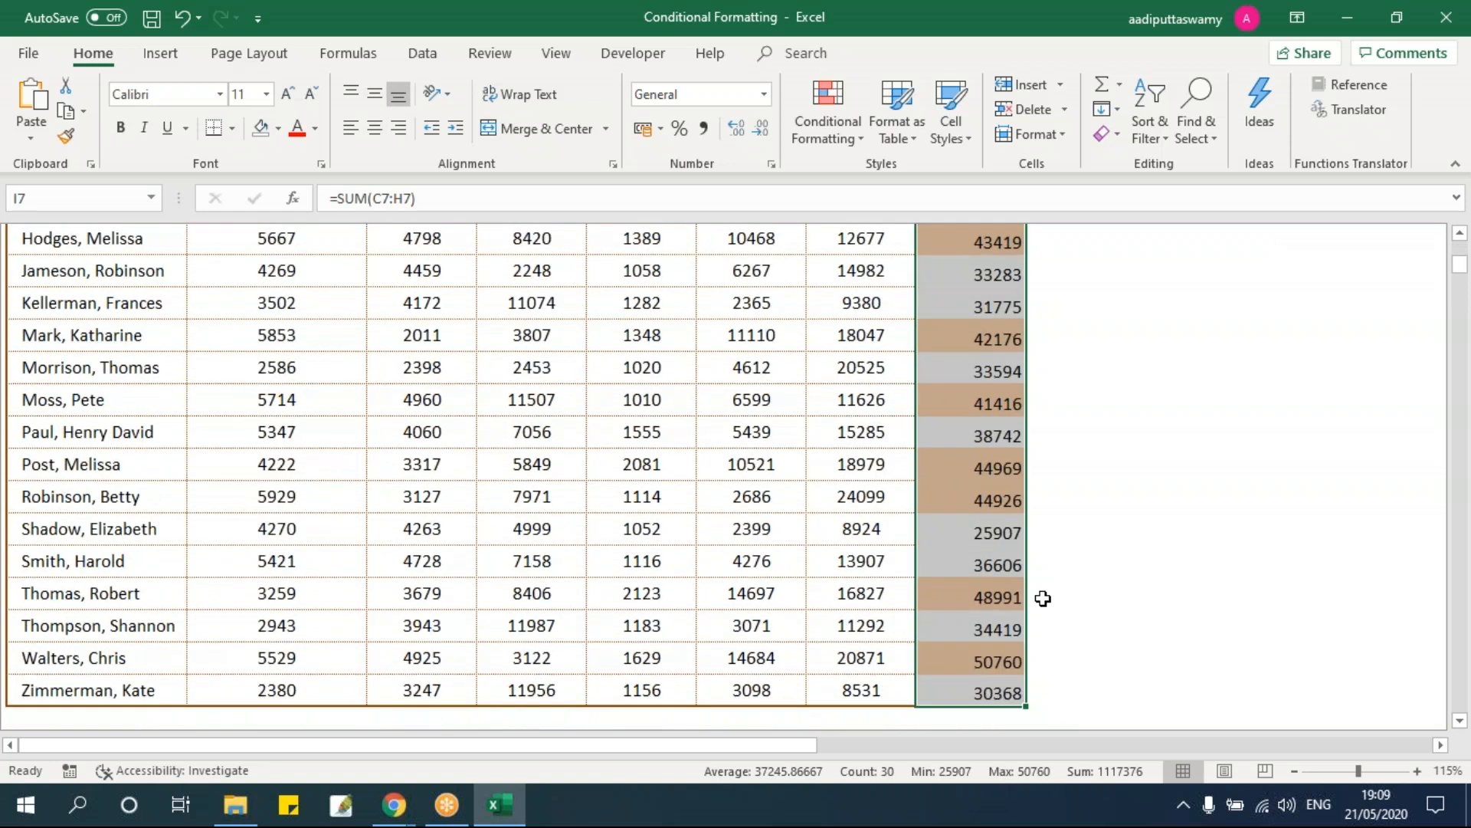
click(826, 136)
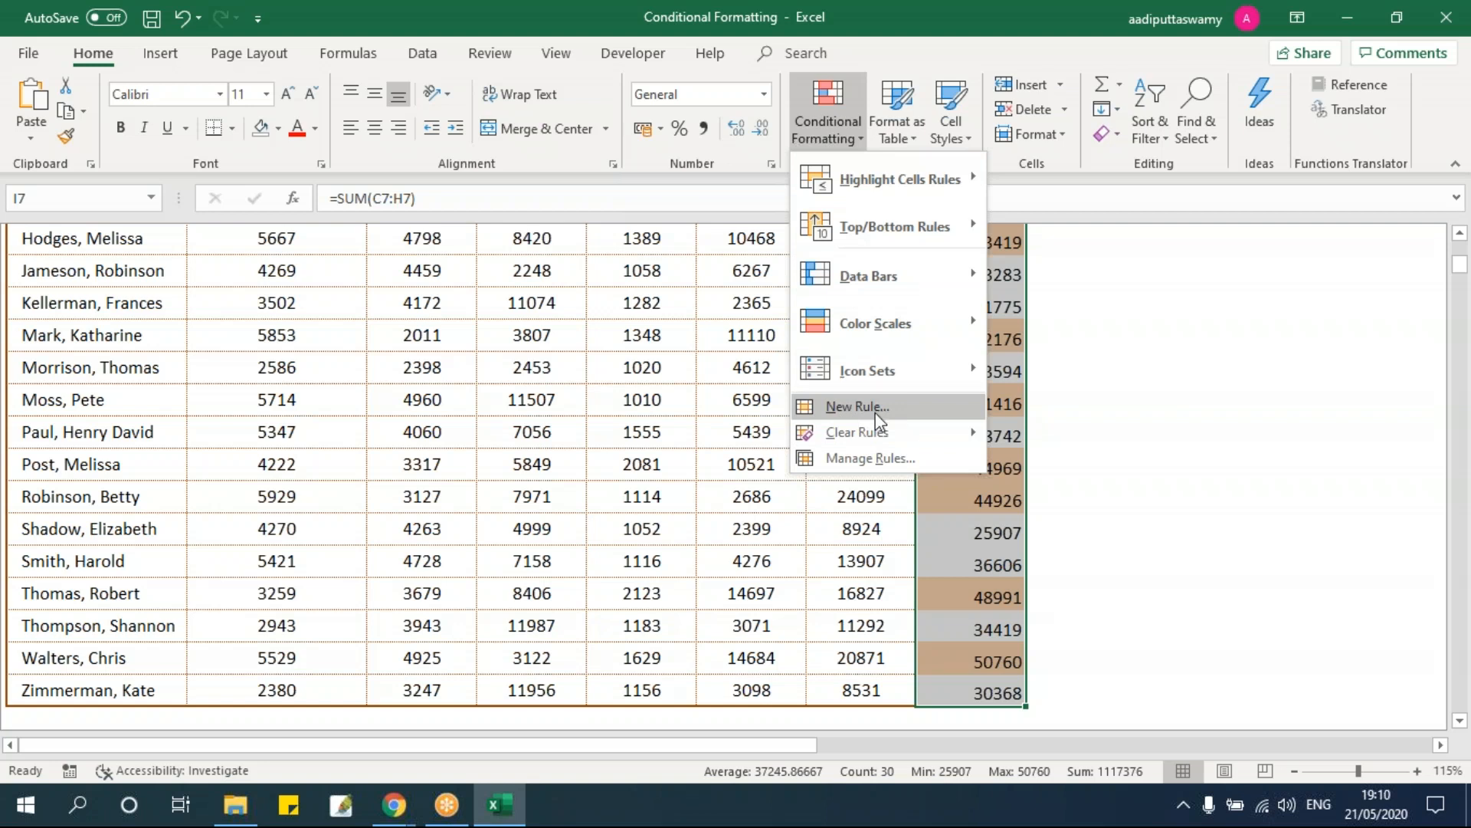
click(864, 458)
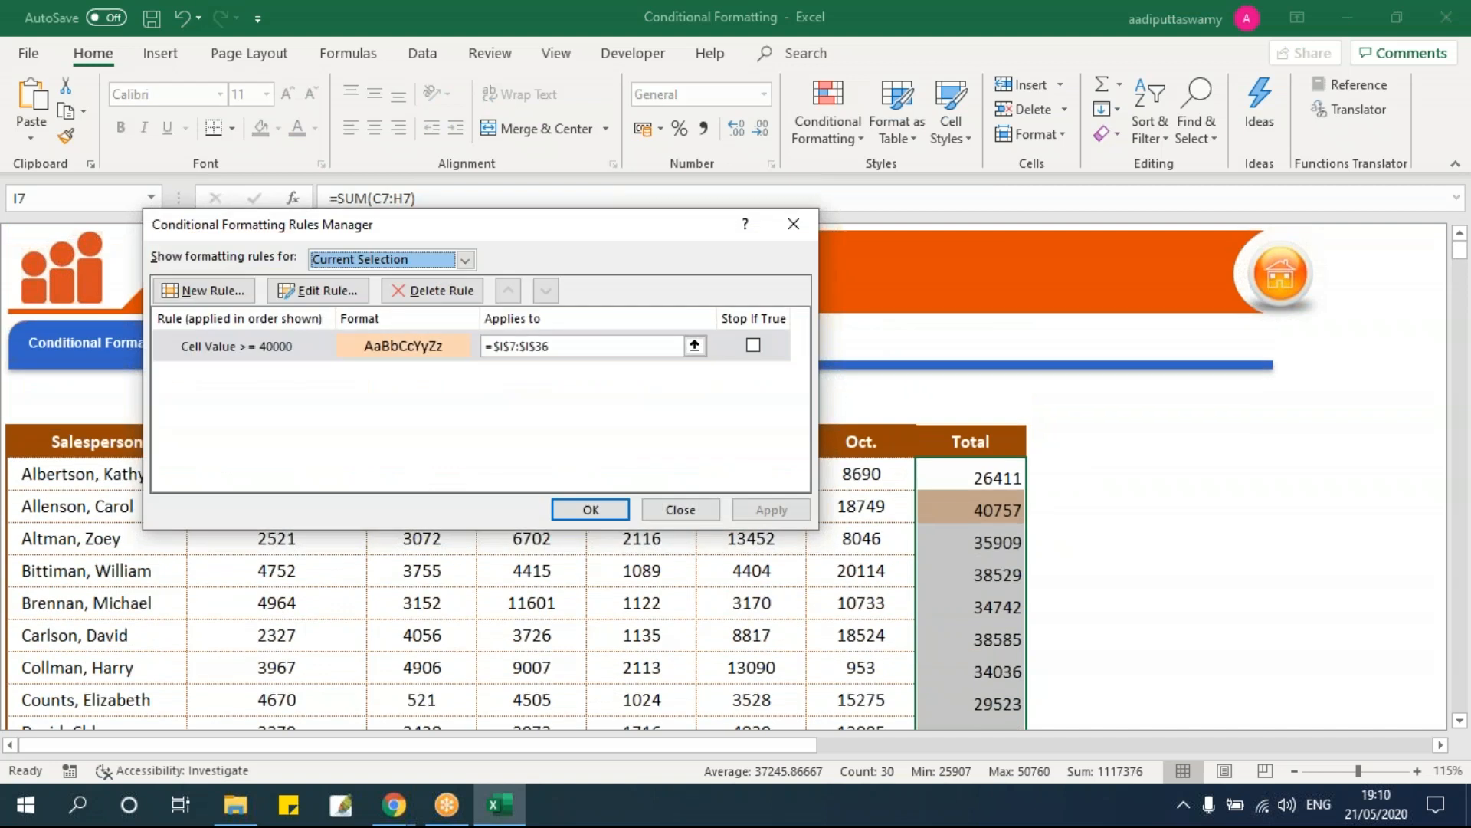
drag(494, 225, 714, 248)
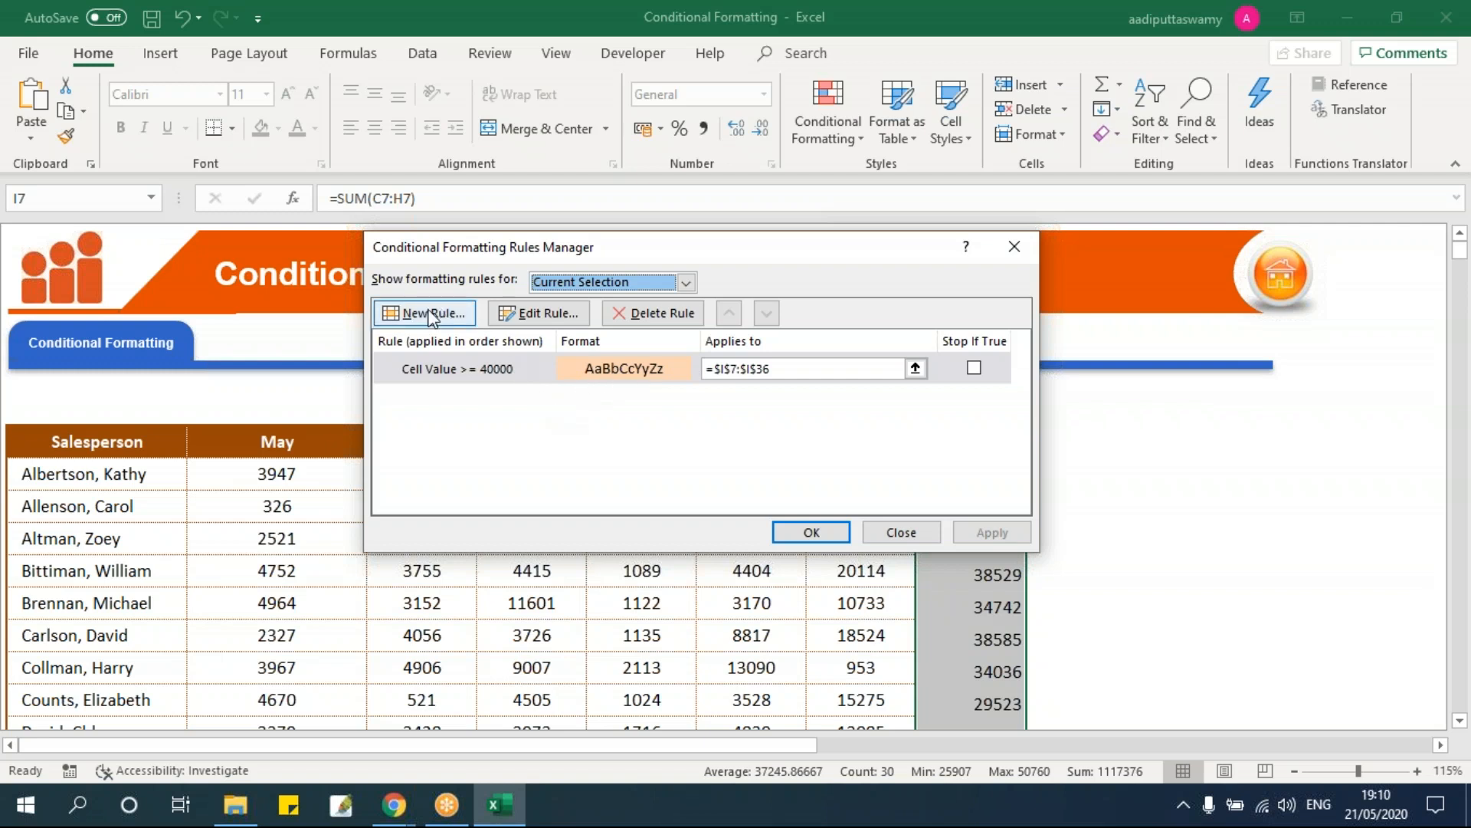
click(522, 366)
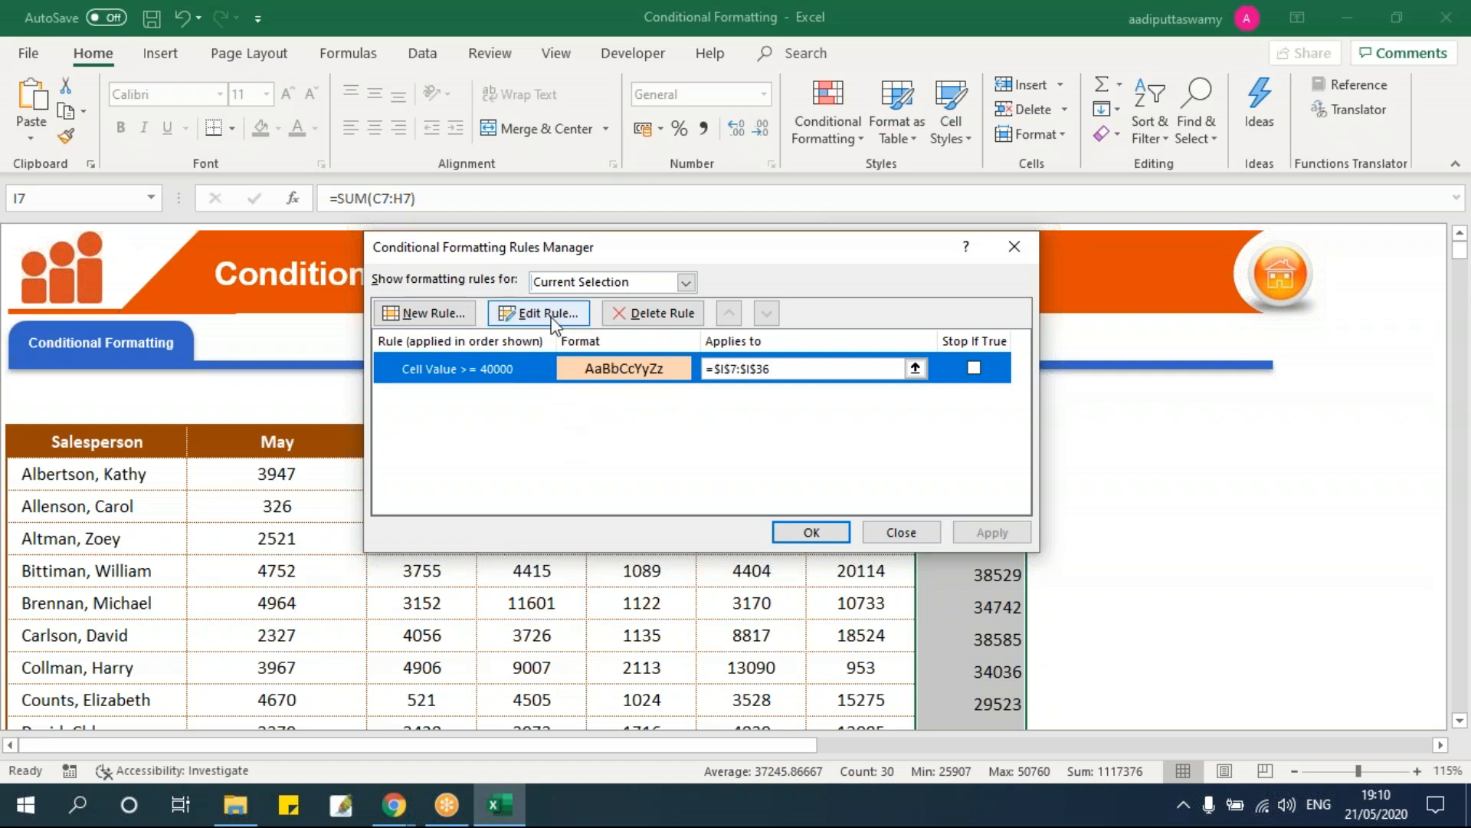
double_click(540, 368)
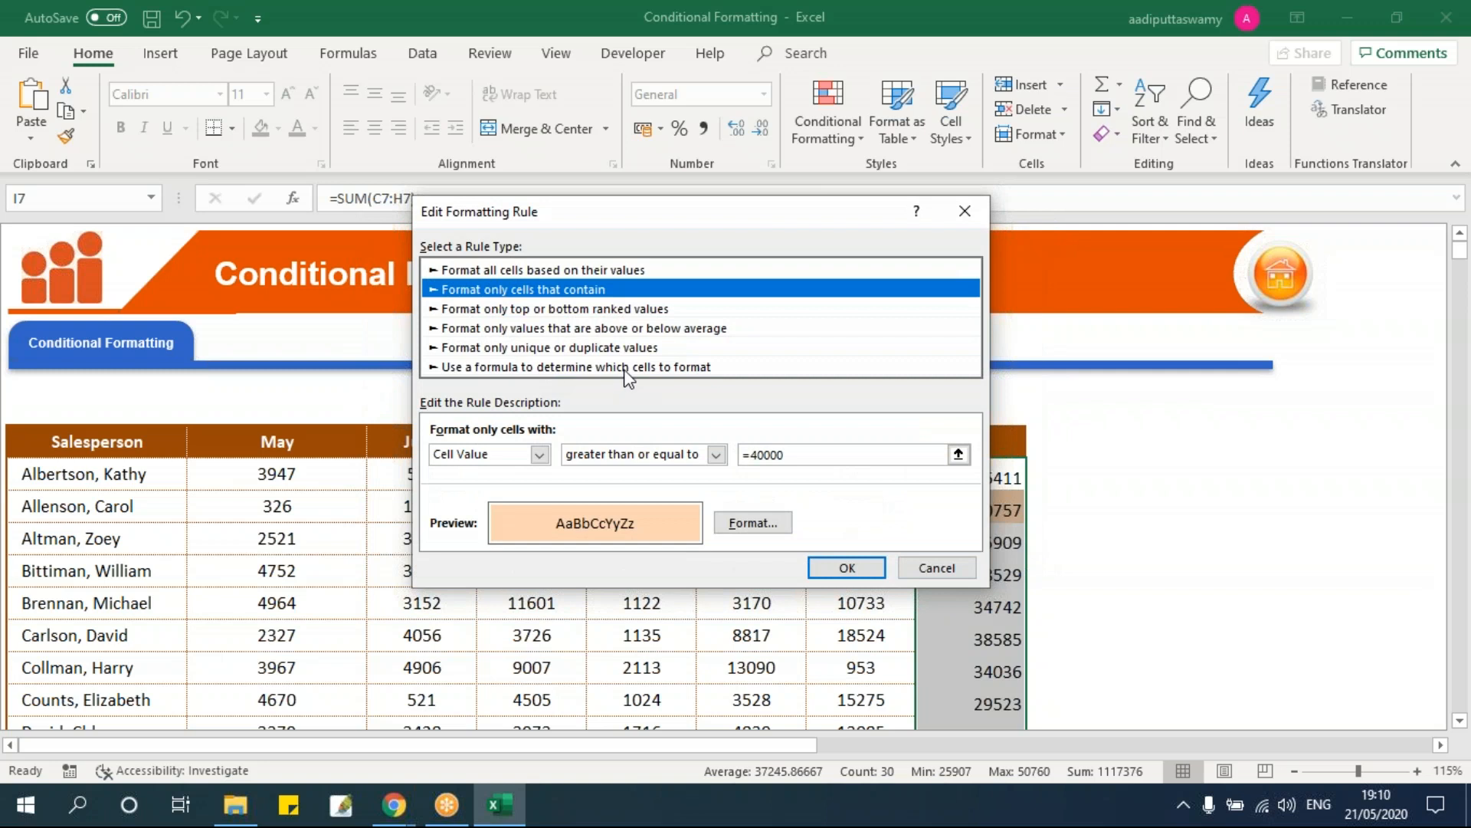
click(756, 454)
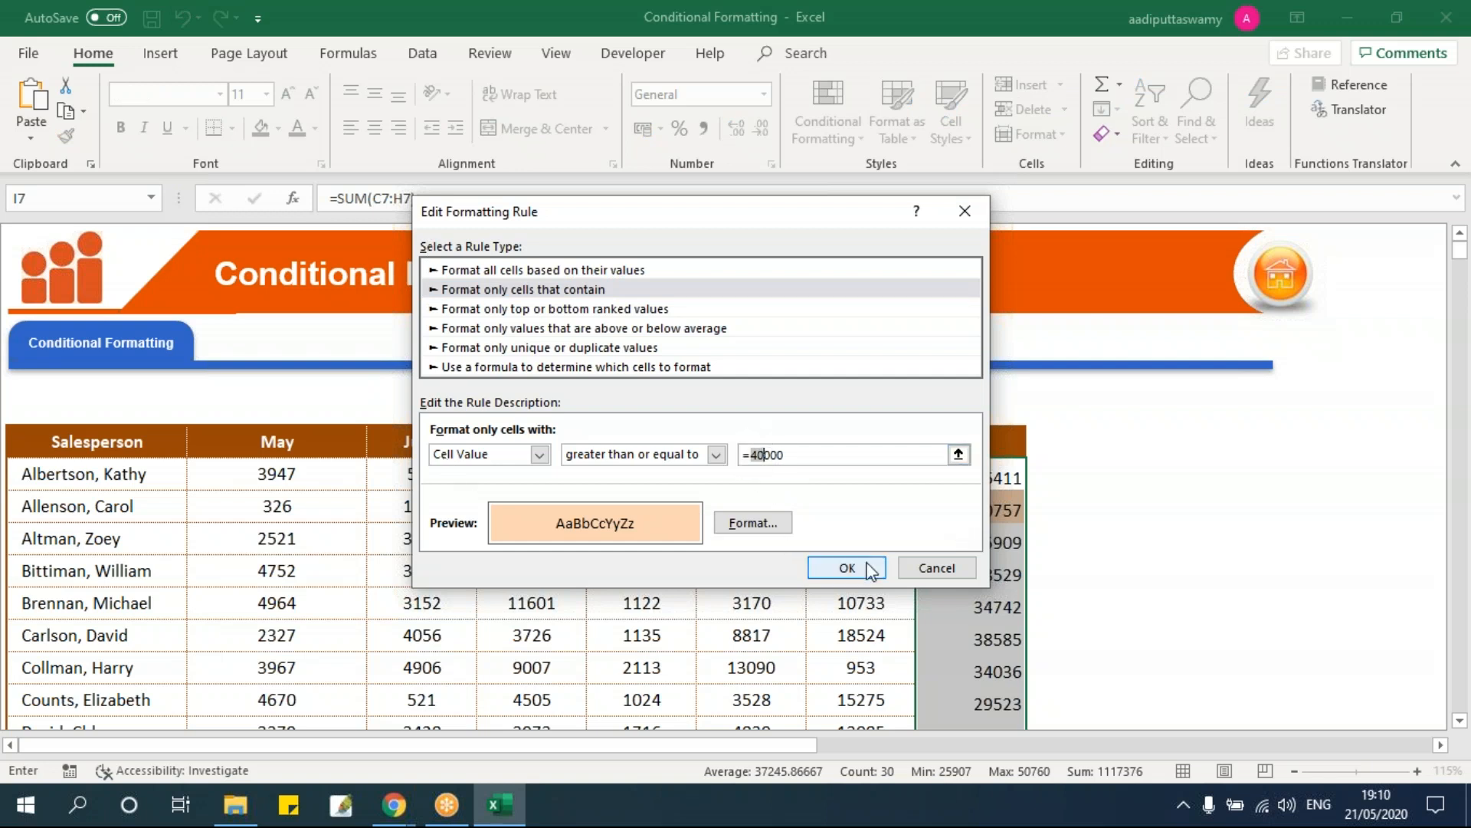
click(960, 569)
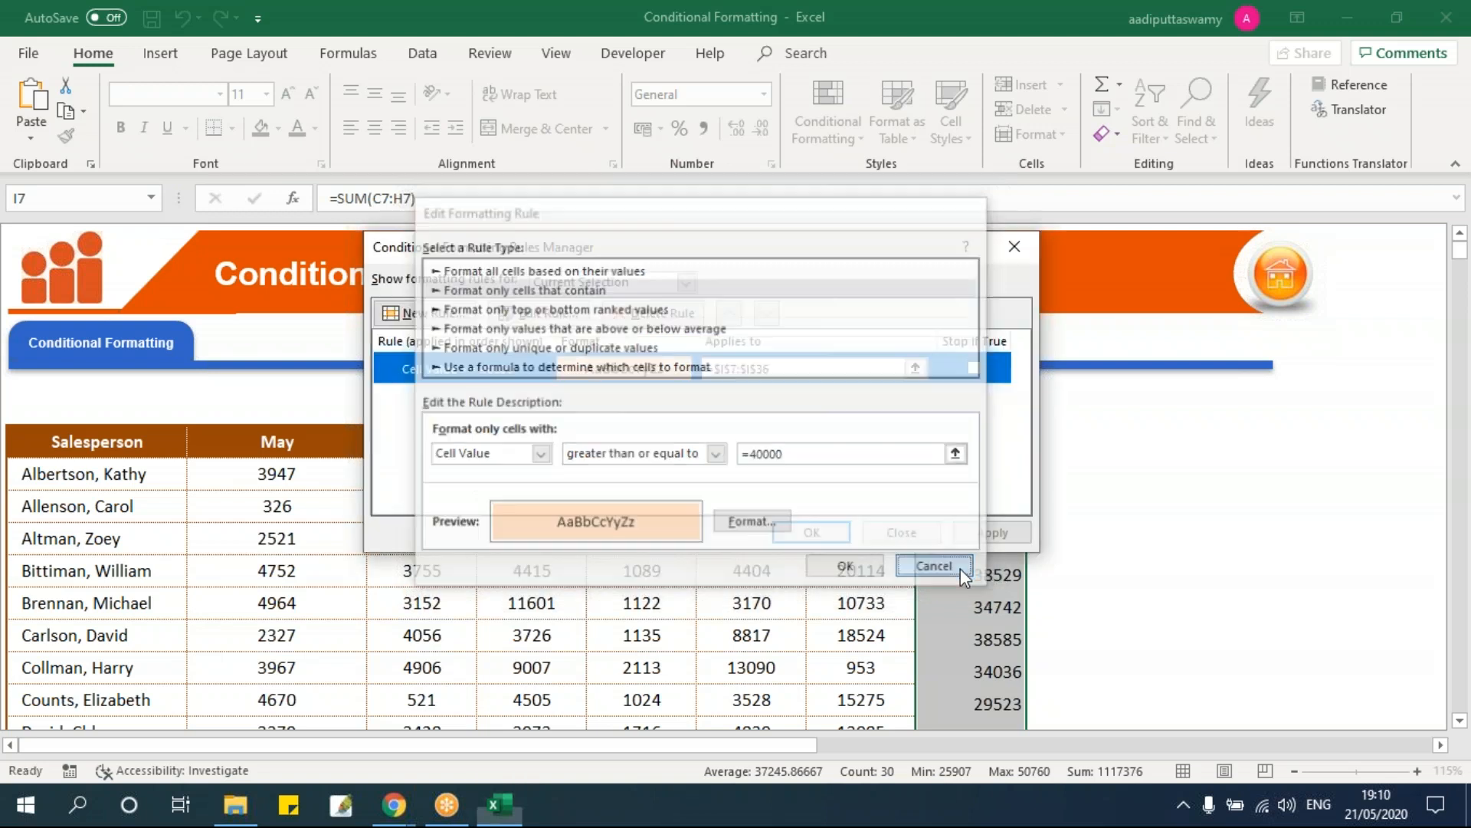
click(901, 532)
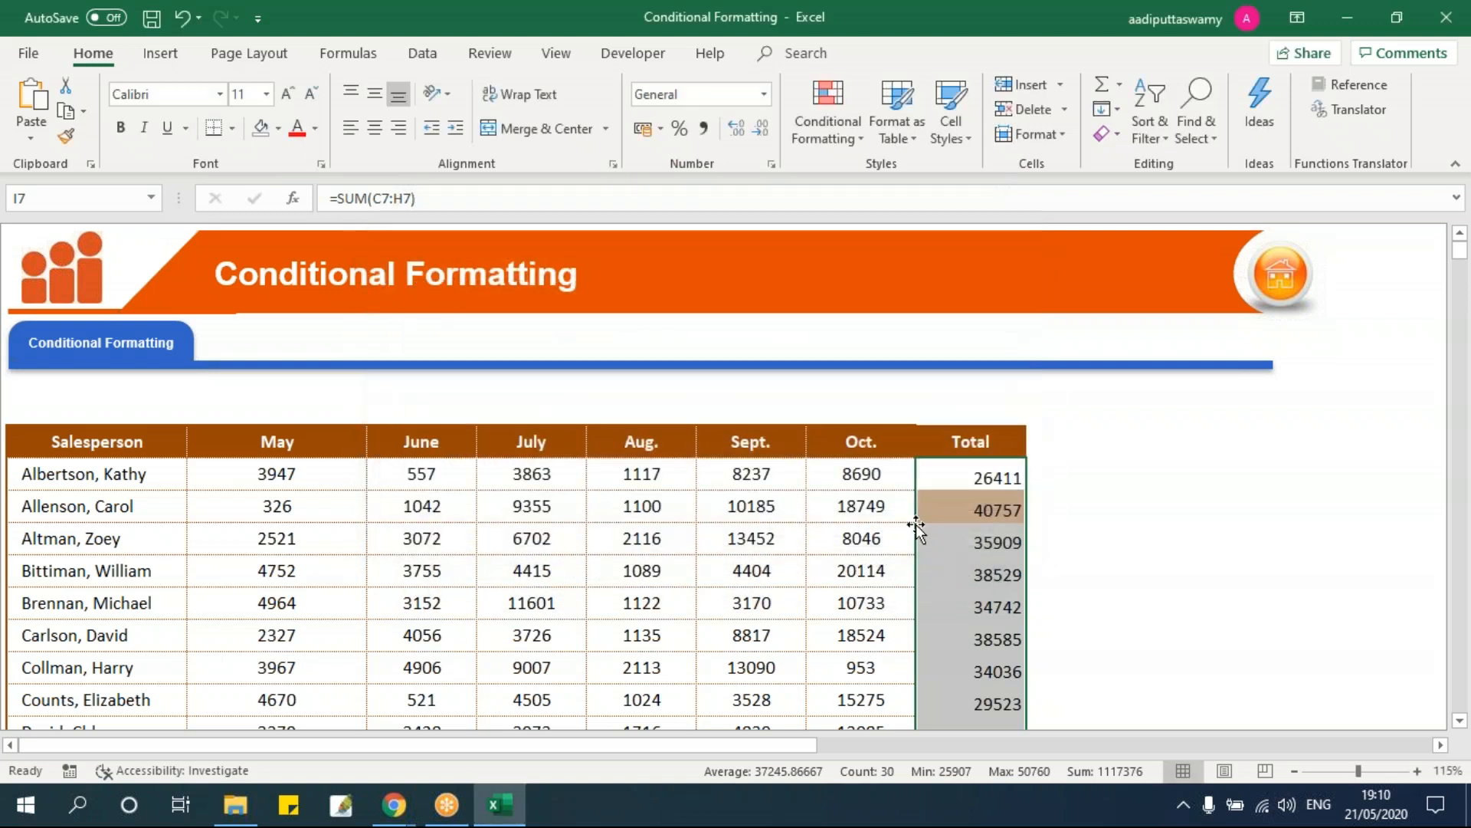
click(950, 403)
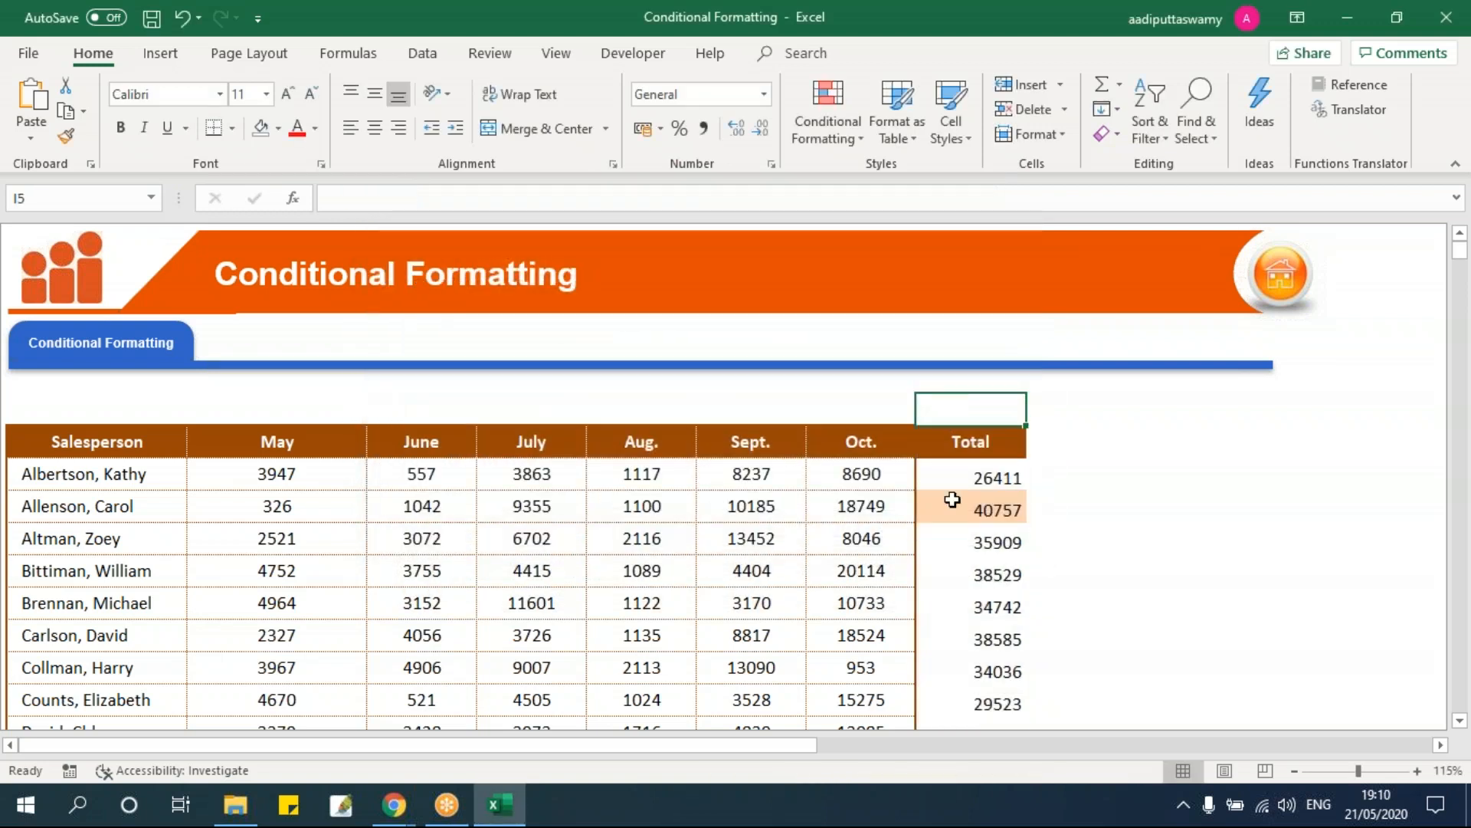
Step: Enter 35000 in I5 above the Total header and select the Total column
text(35000)
key(Return)
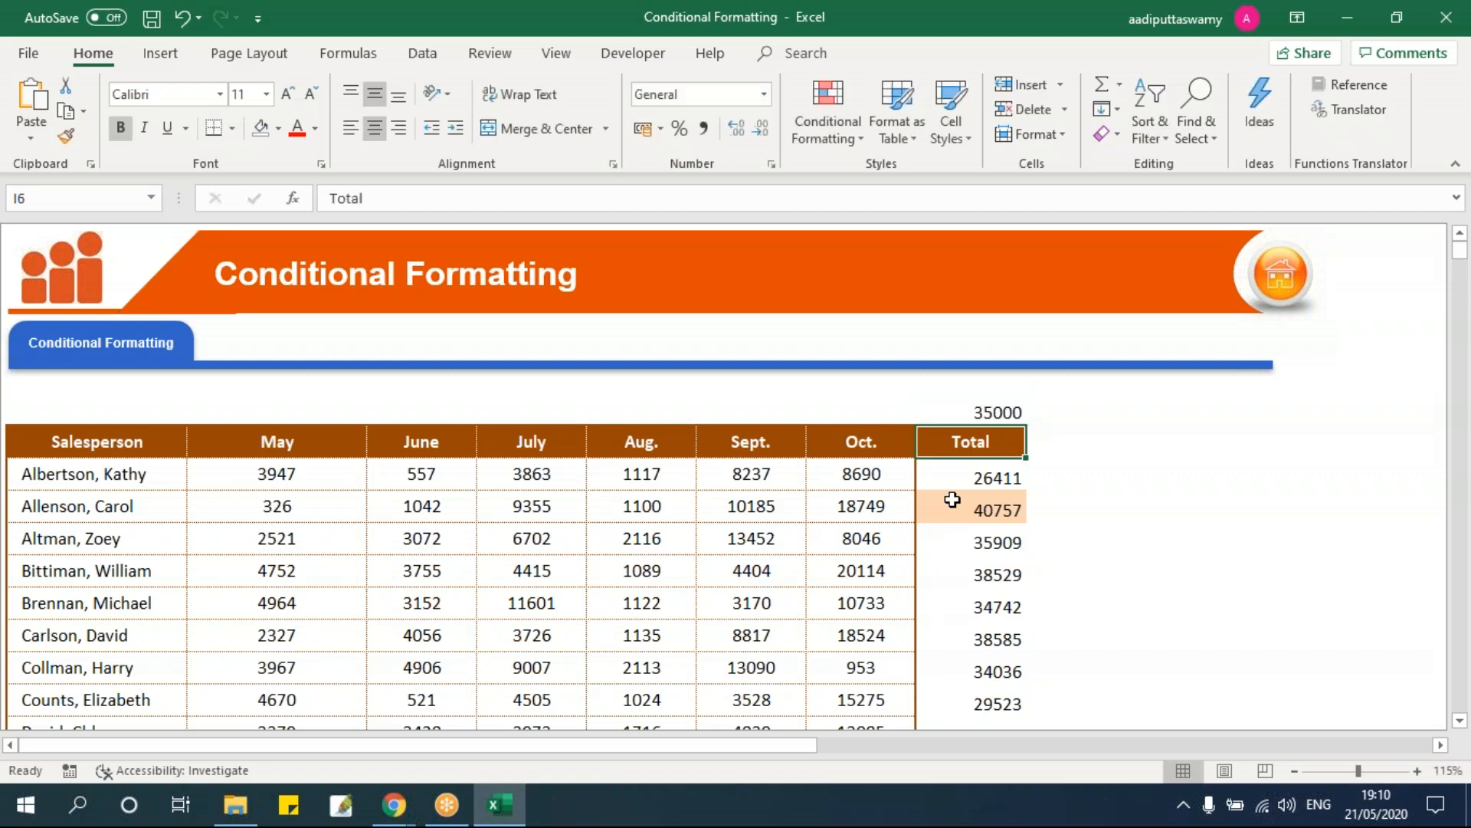
click(953, 500)
key(ctrl+shift+Down)
scroll(952, 500, up, 10)
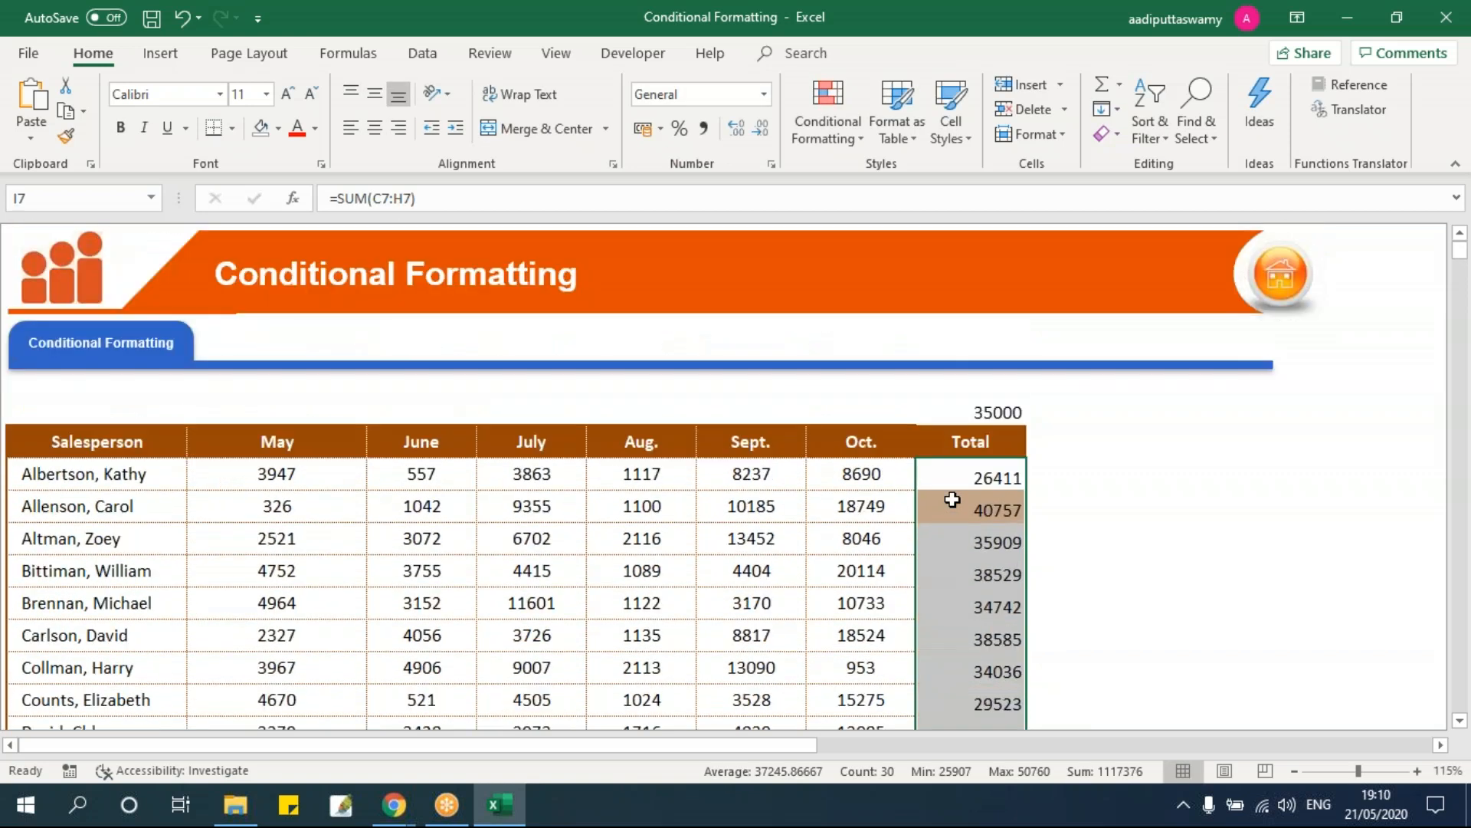
Step: Edit the Cell Value >= 40000 rule to use $I$5 as its threshold
click(823, 140)
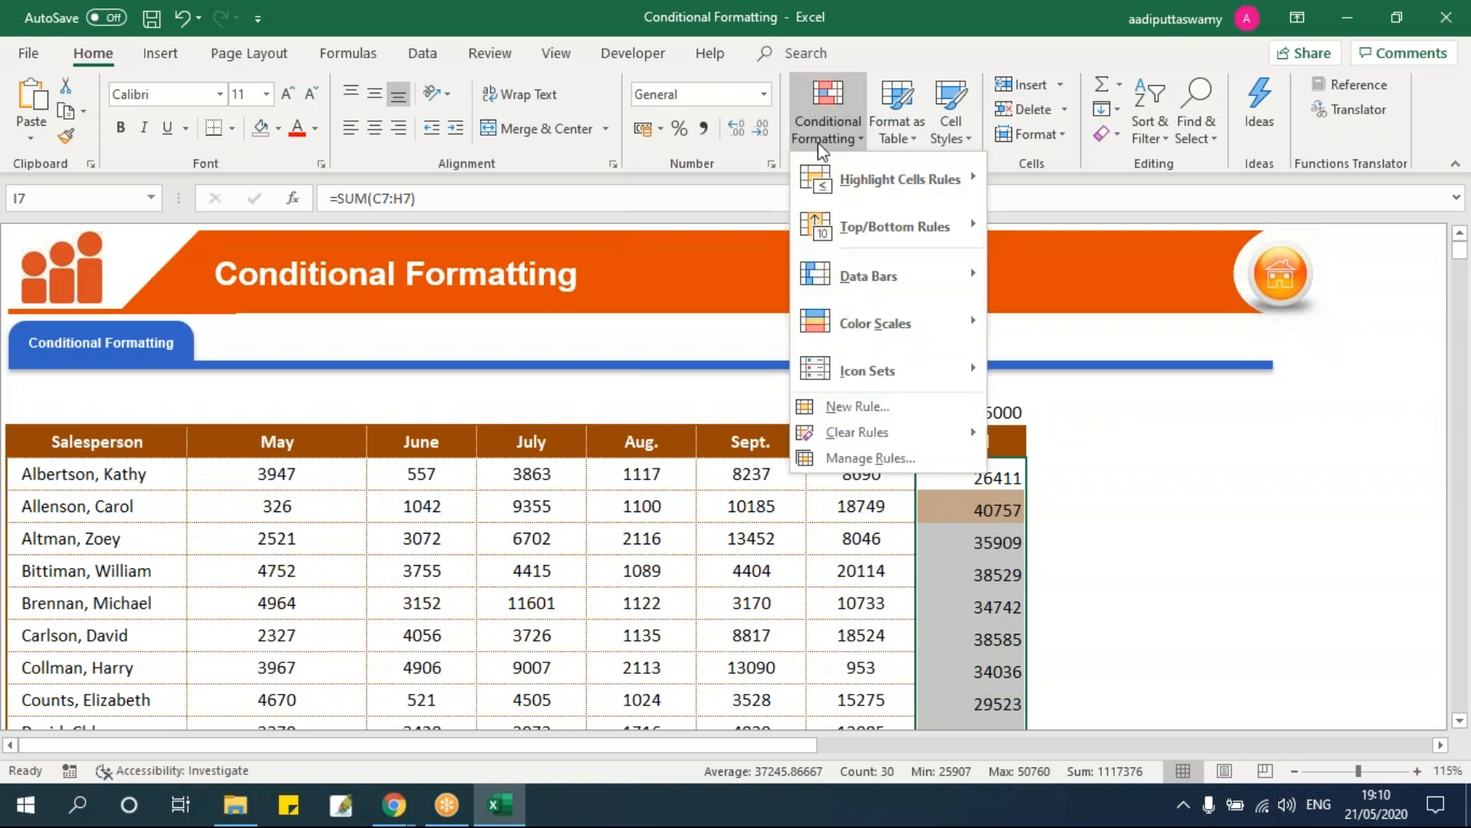
click(874, 458)
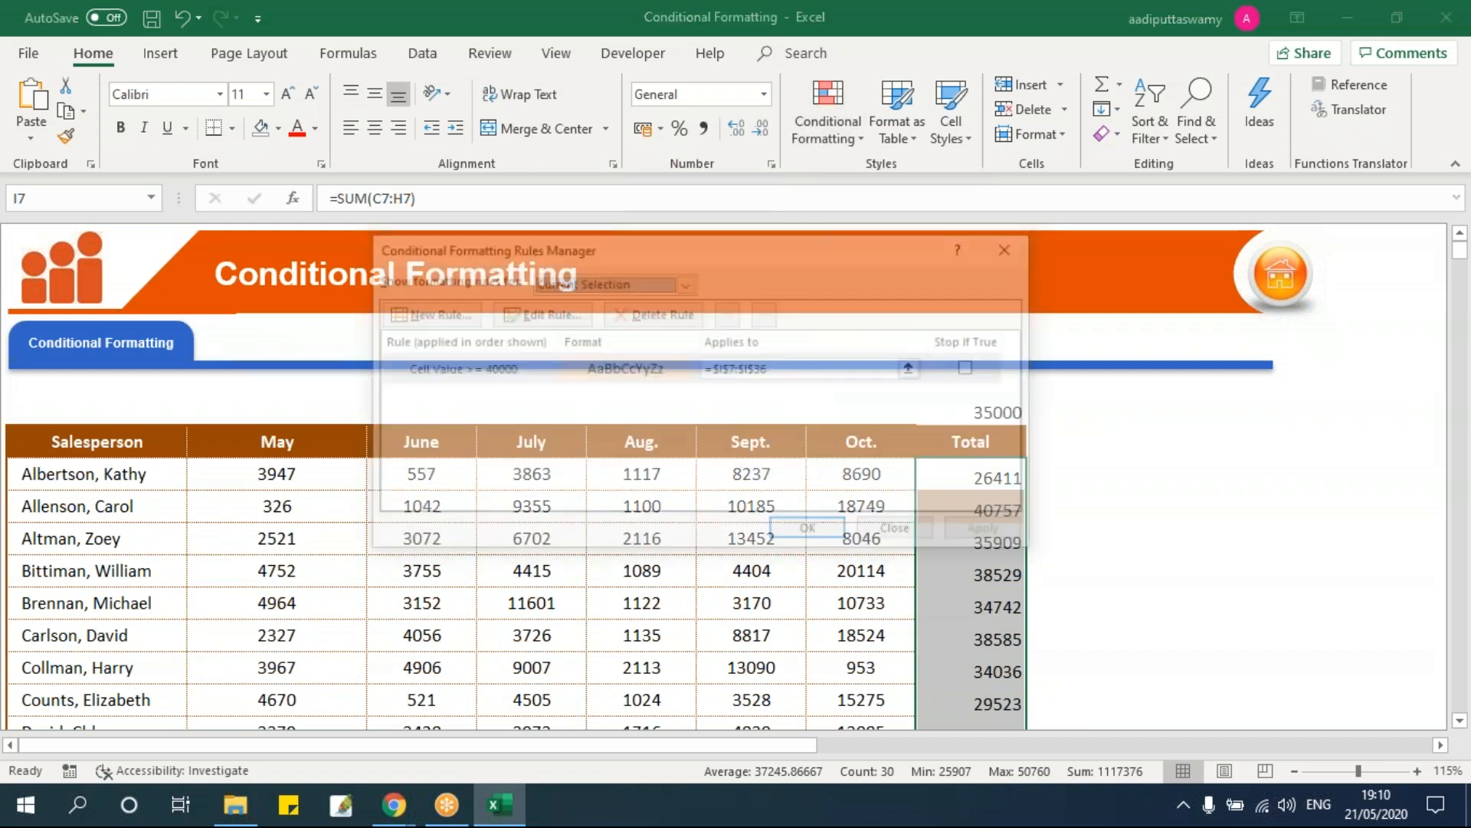
click(565, 369)
click(555, 320)
drag(814, 455, 694, 447)
key(BackSpace)
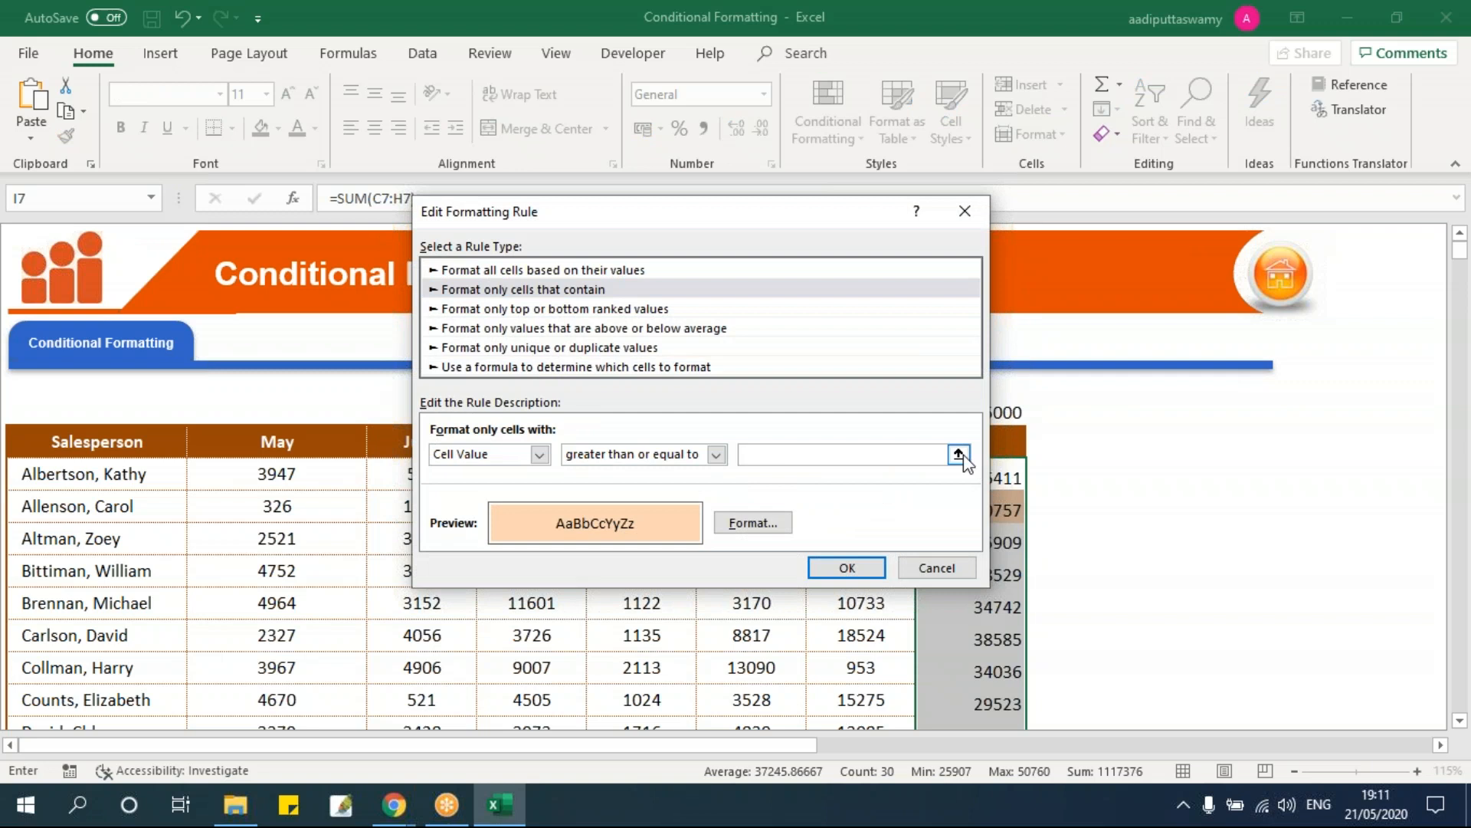
click(958, 455)
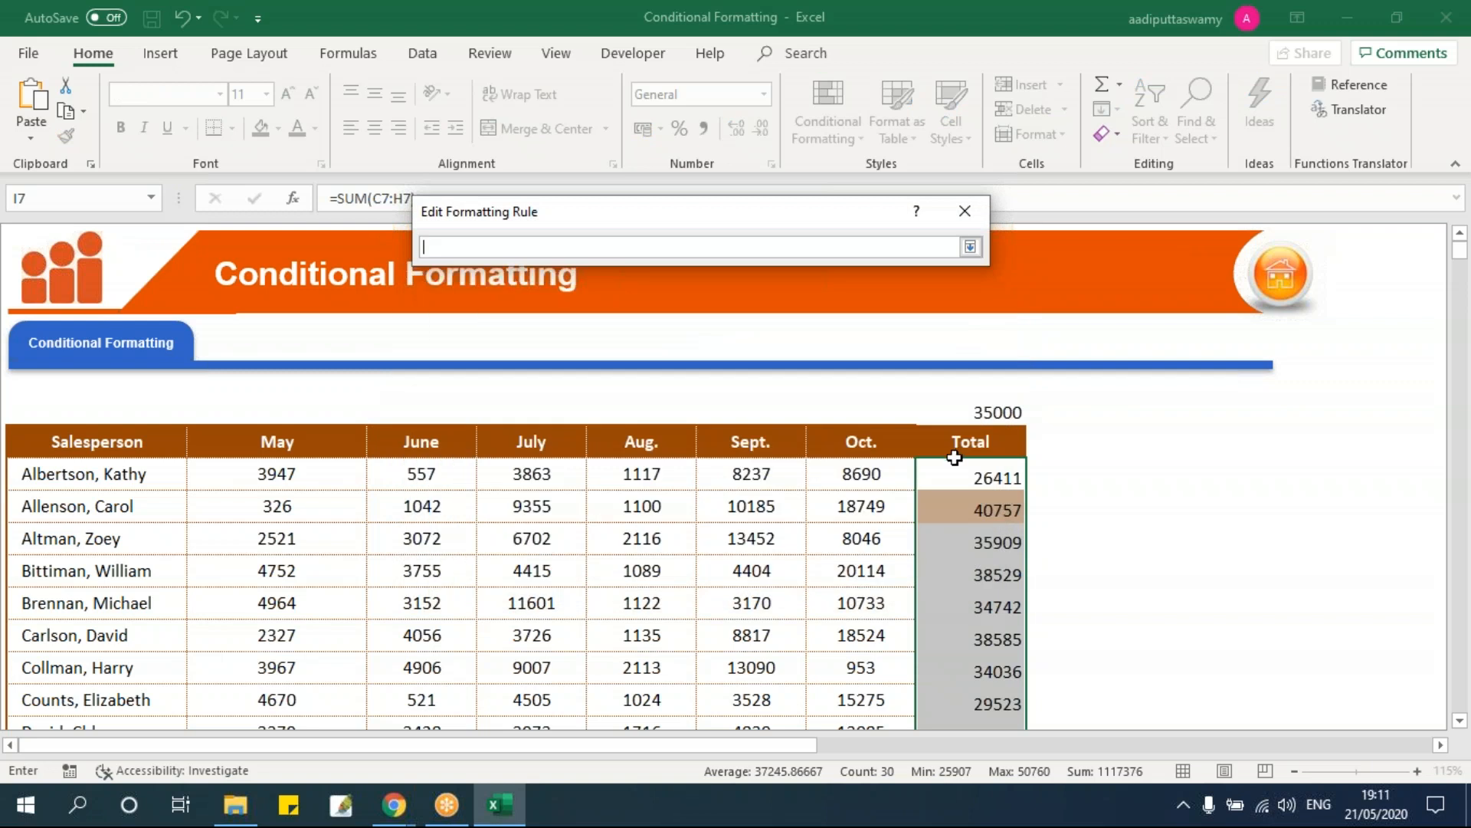
click(994, 411)
click(969, 247)
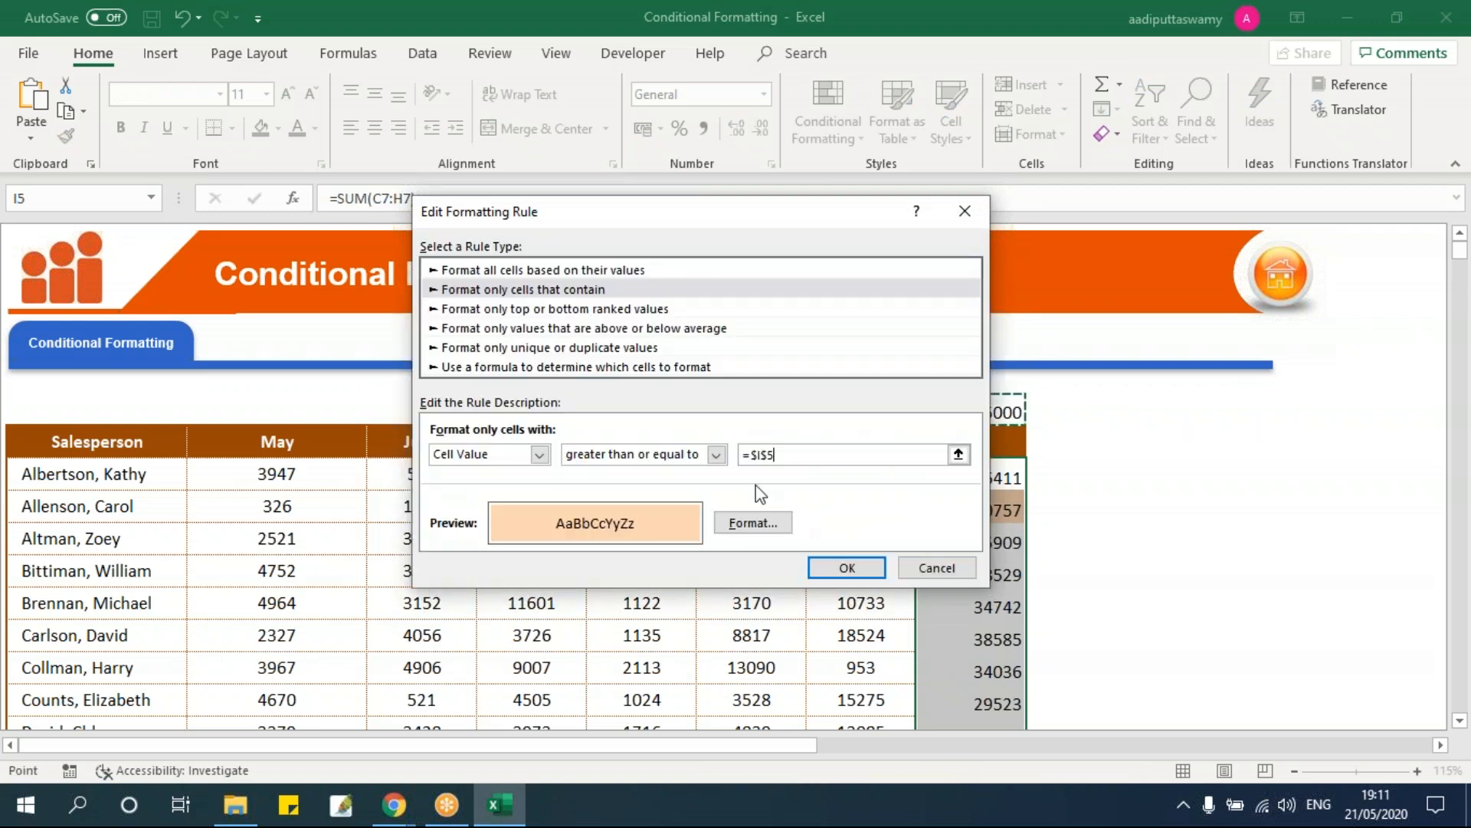
click(863, 573)
click(817, 531)
click(966, 524)
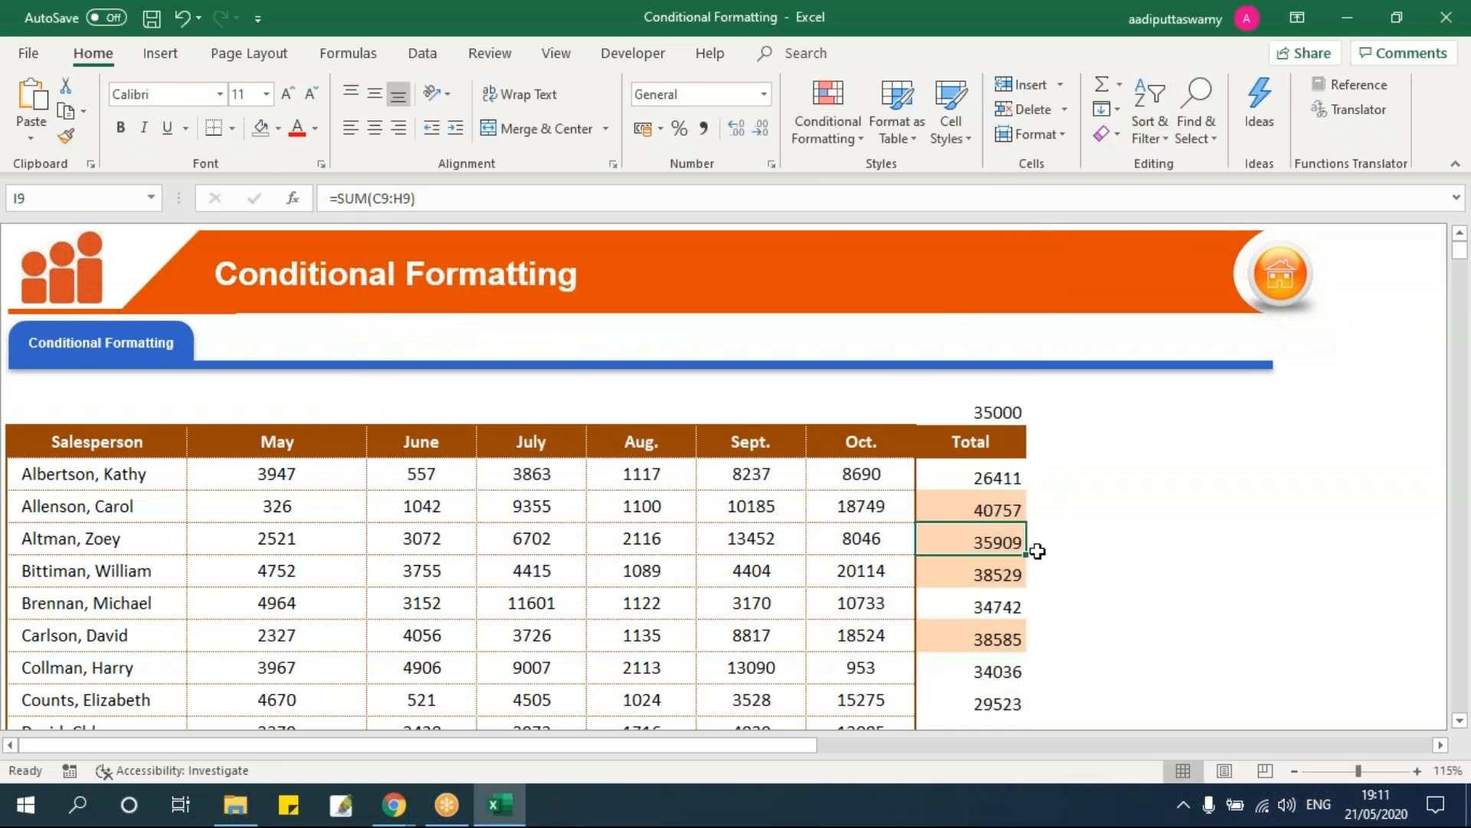
Step: Change the threshold in I5 from 35000 to 45000
click(994, 412)
scroll(1118, 522, down, 1)
scroll(1096, 519, down, 1)
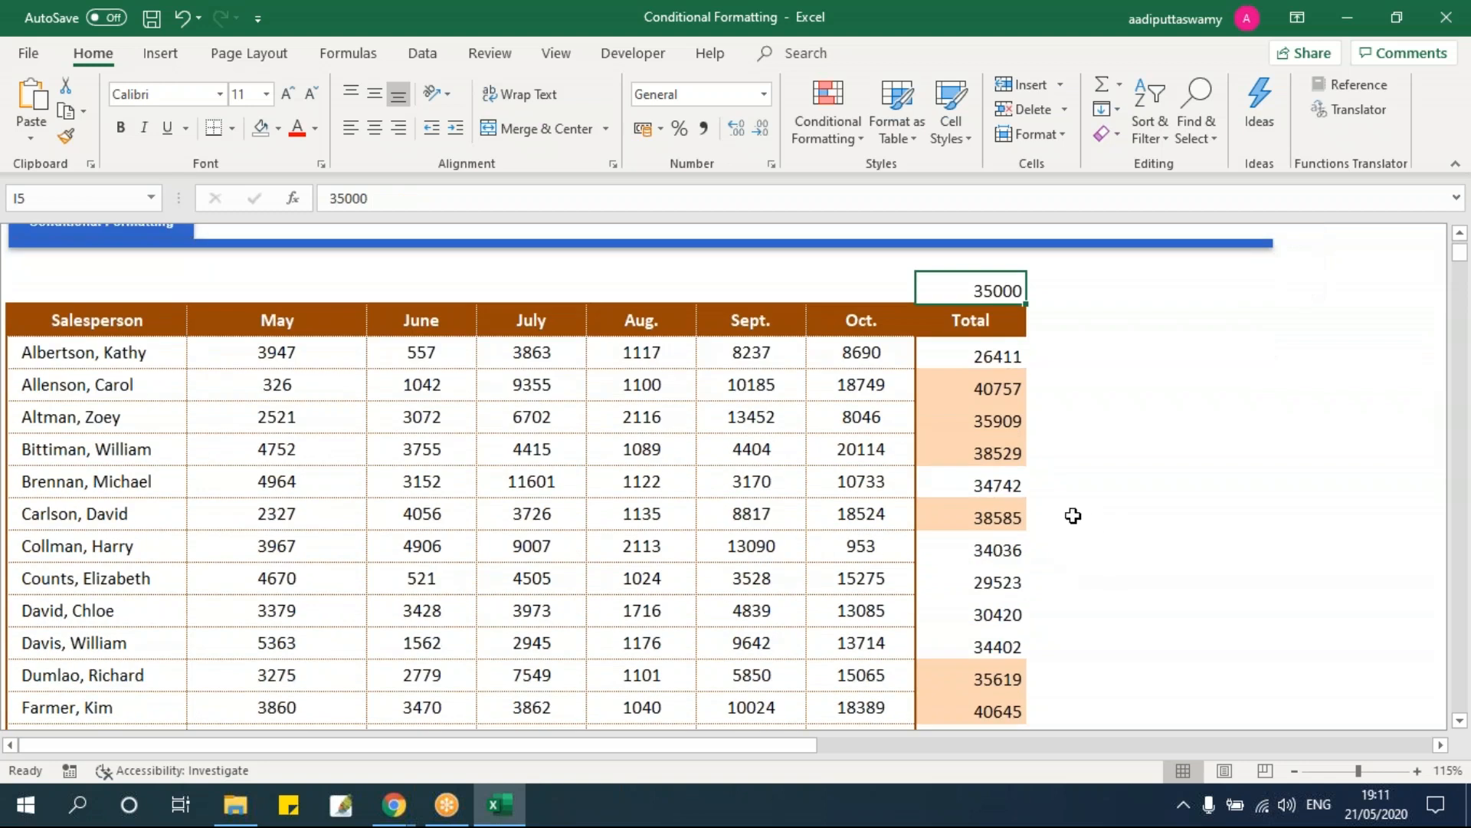
scroll(1074, 516, up, 1)
scroll(1034, 555, down, 1)
scroll(1030, 583, down, 5)
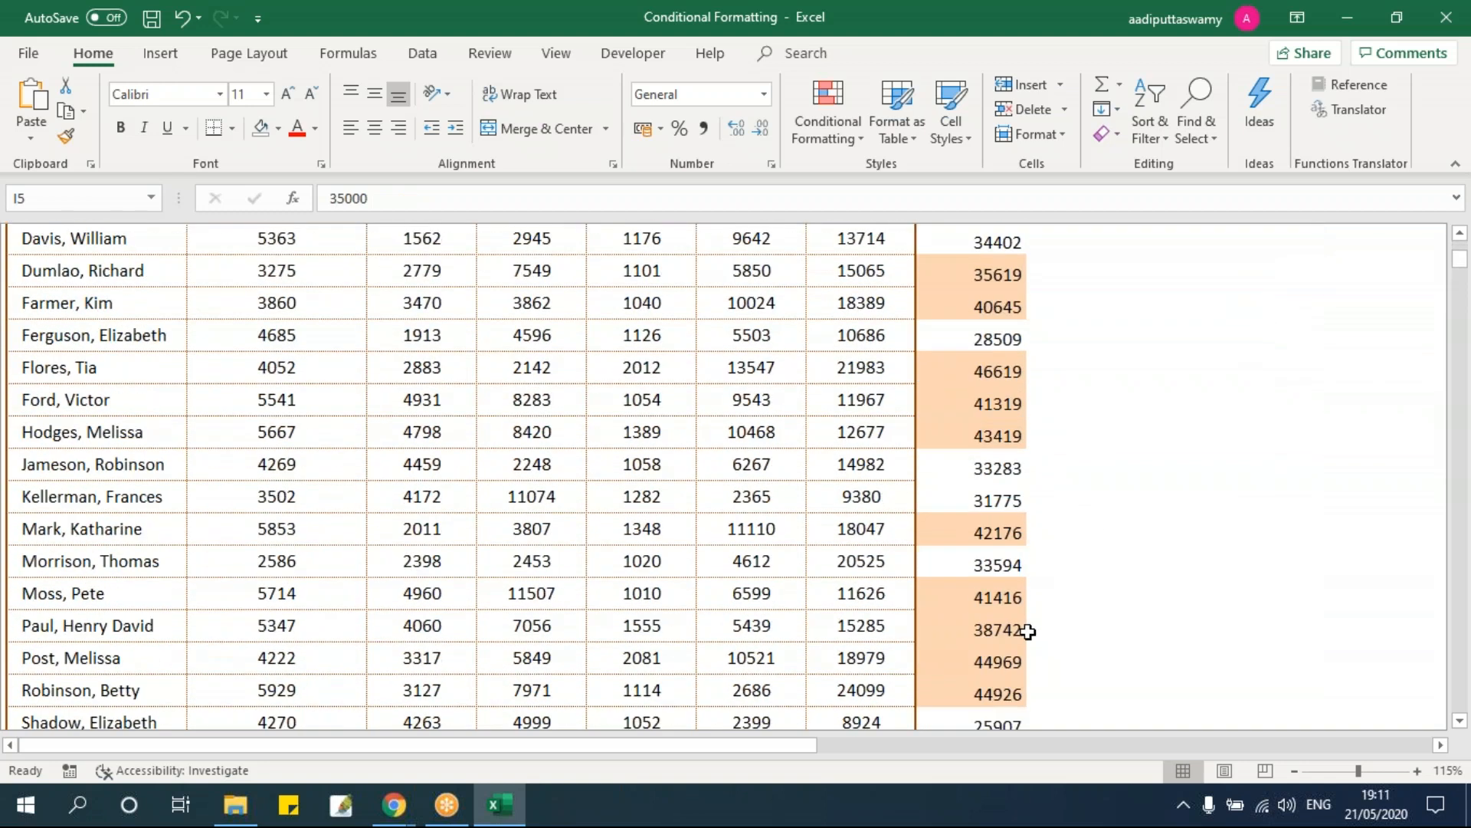
scroll(1028, 583, up, 6)
double_click(988, 412)
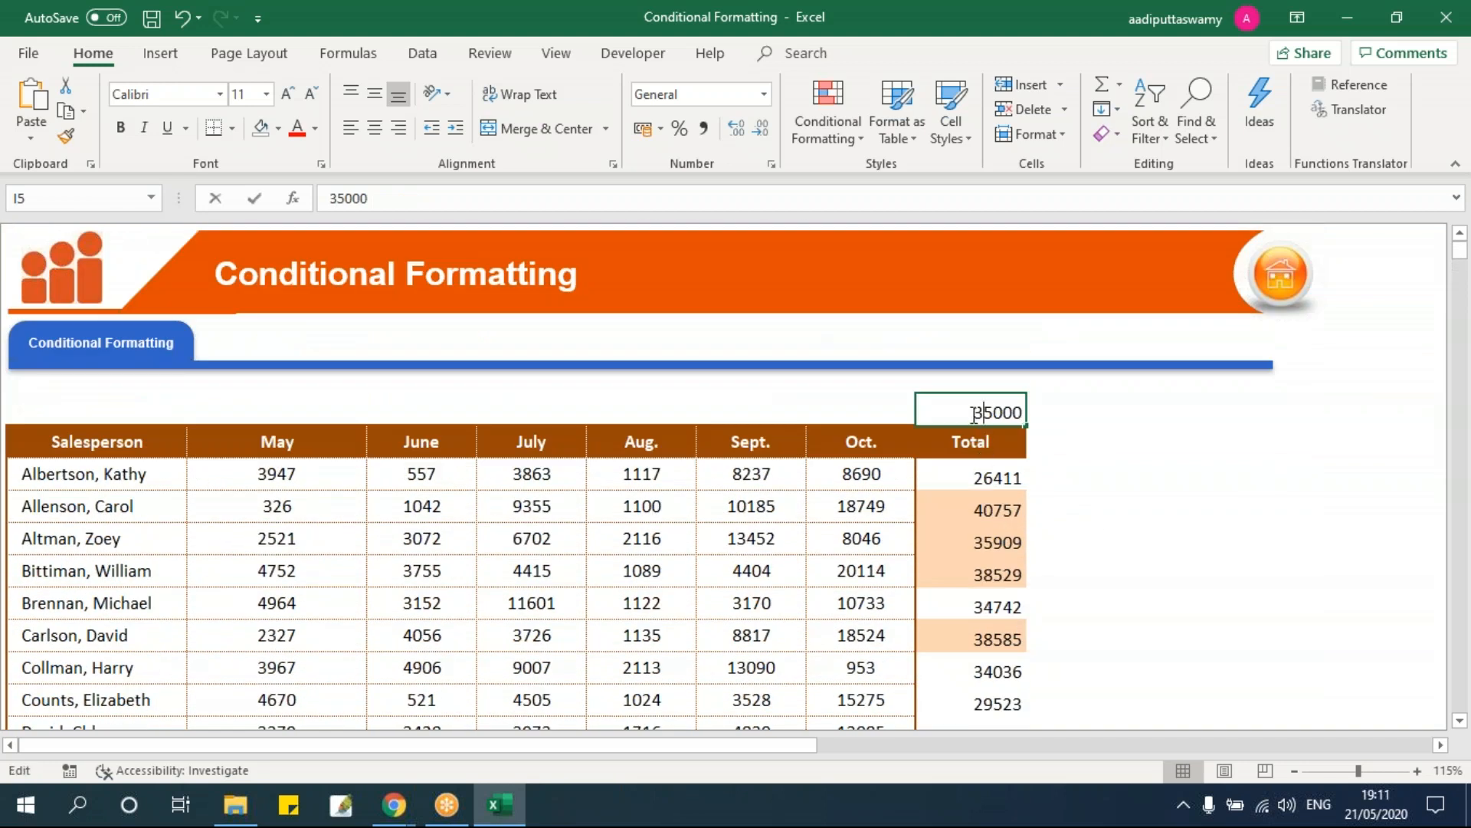
drag(982, 412, 938, 412)
text(4)
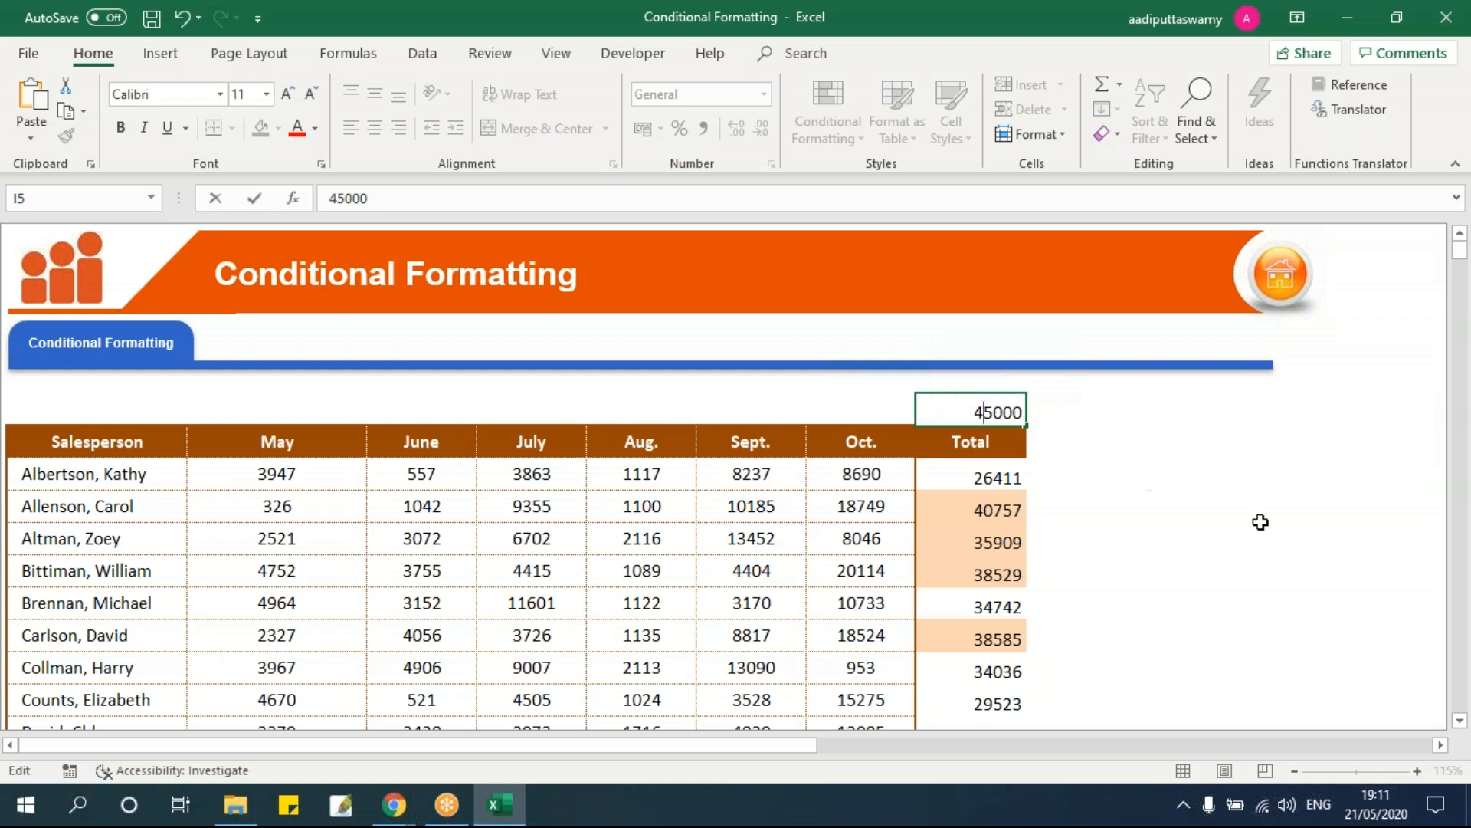
key(Return)
Step: Scroll through the totals to confirm none remain shaded
scroll(1184, 548, down, 3)
scroll(1184, 548, down, 7)
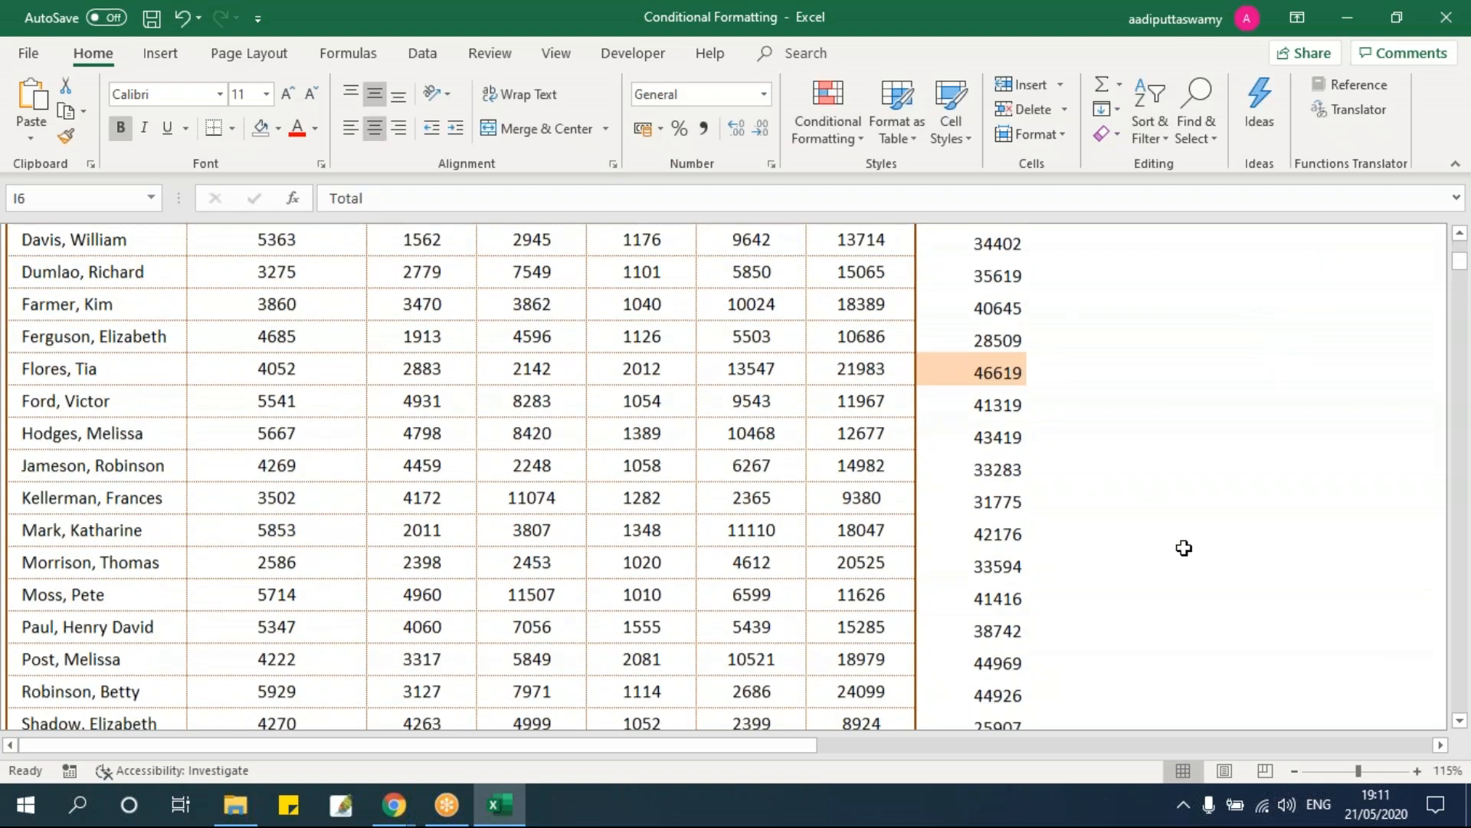
scroll(1184, 548, up, 5)
scroll(1184, 548, up, 4)
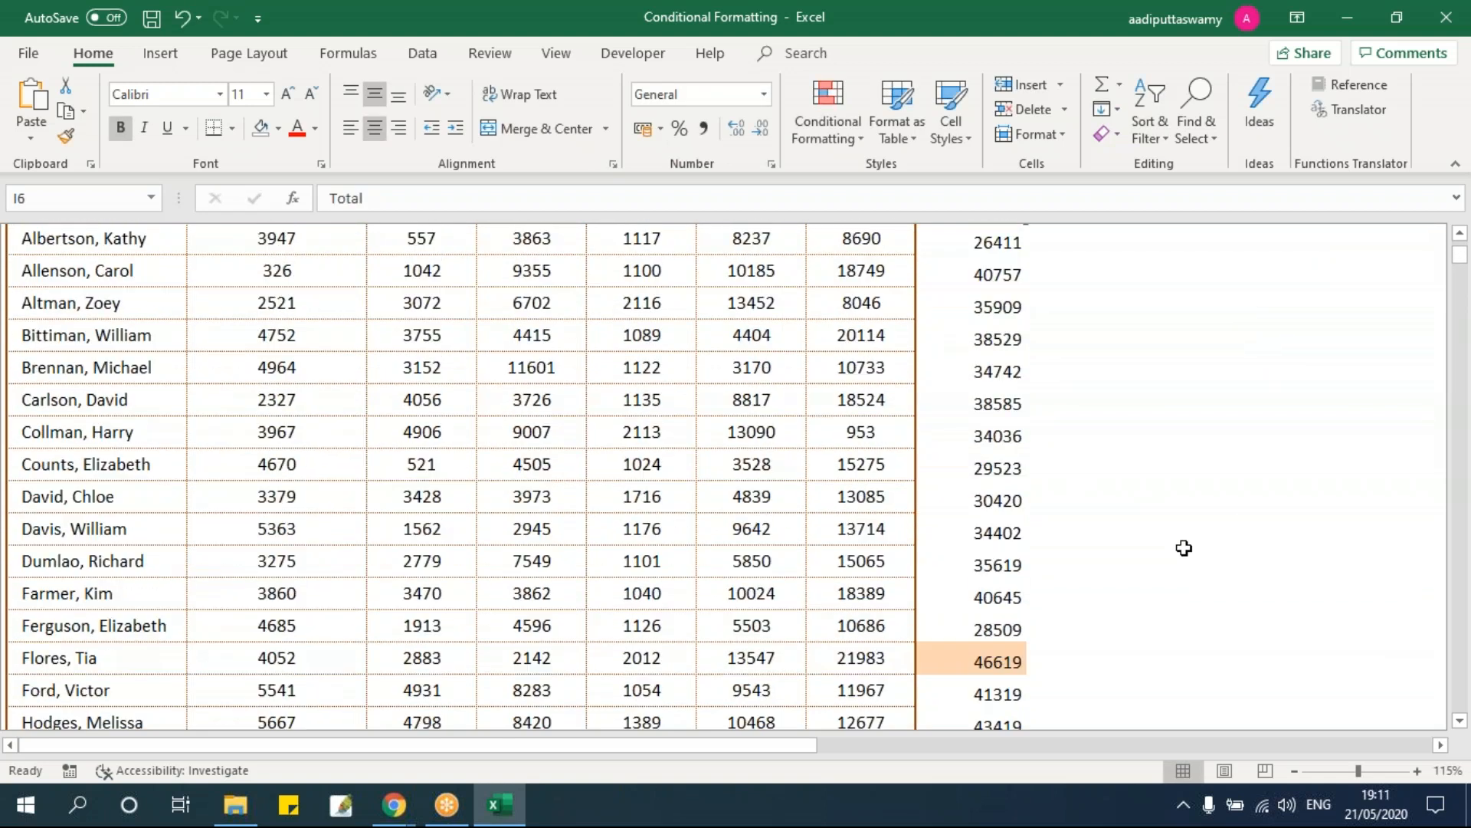
click(997, 406)
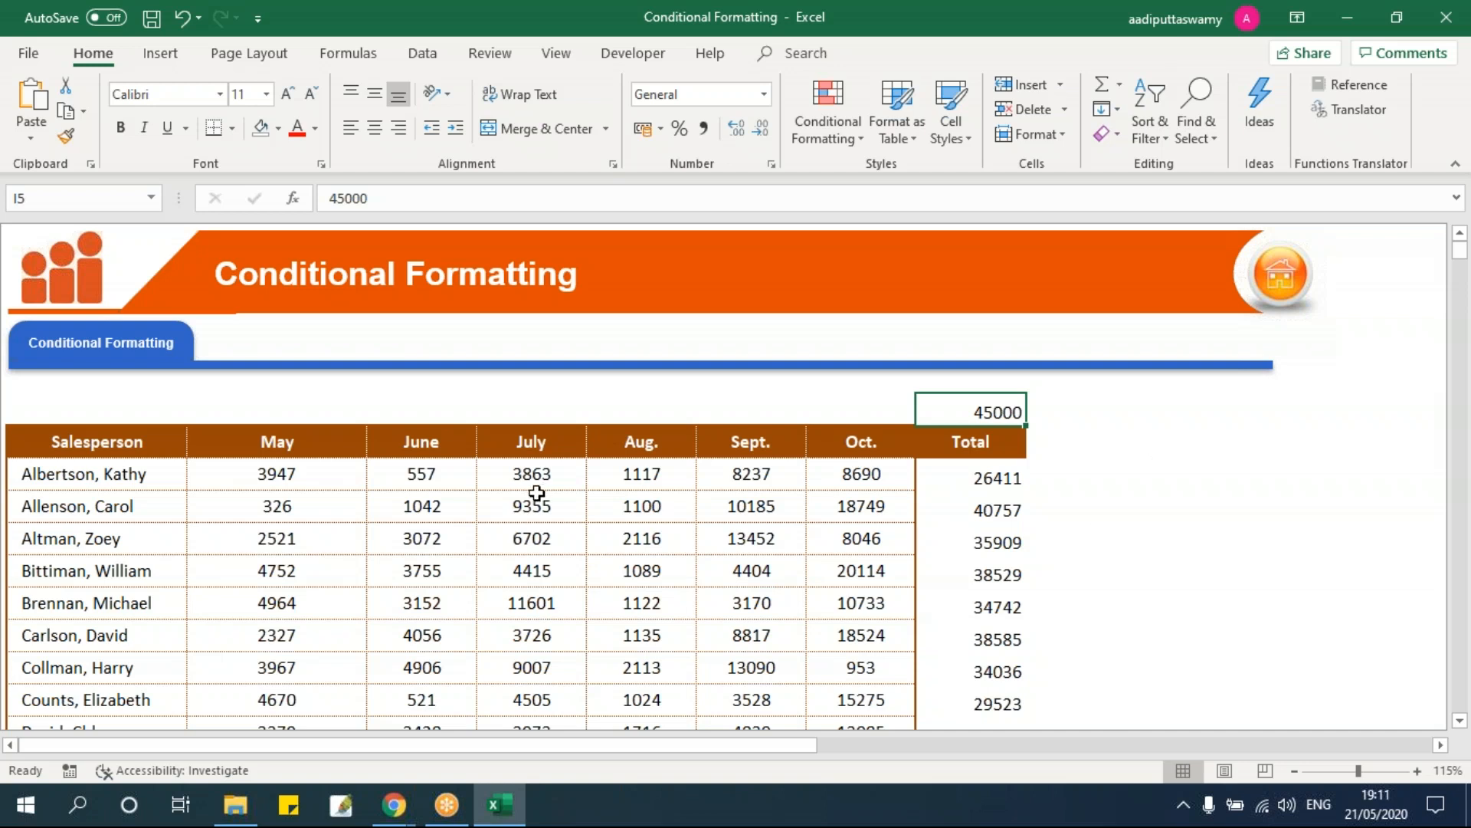
click(322, 481)
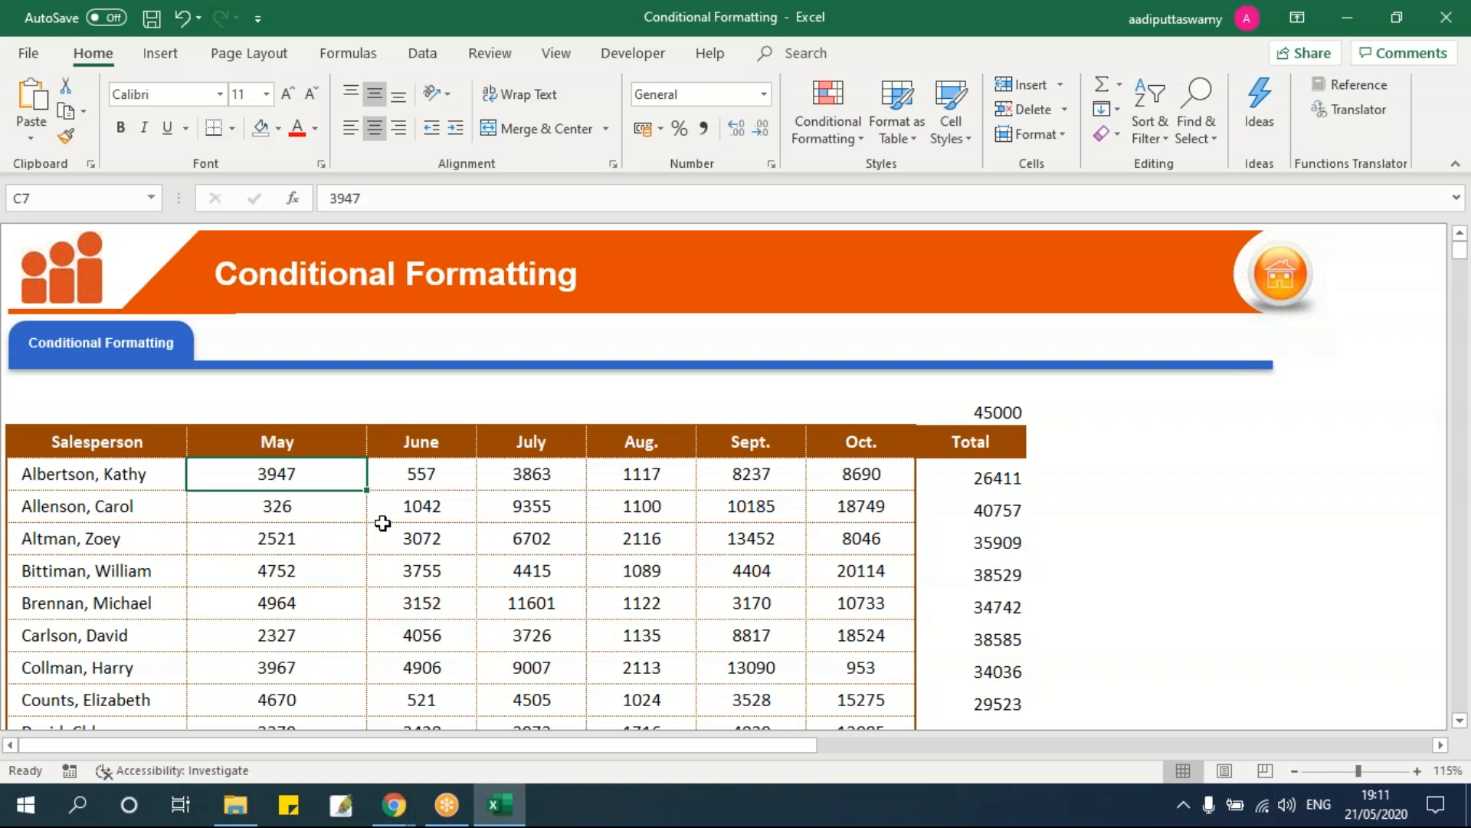
Step: Browse the Conditional Formatting Icon Sets without applying any
click(840, 133)
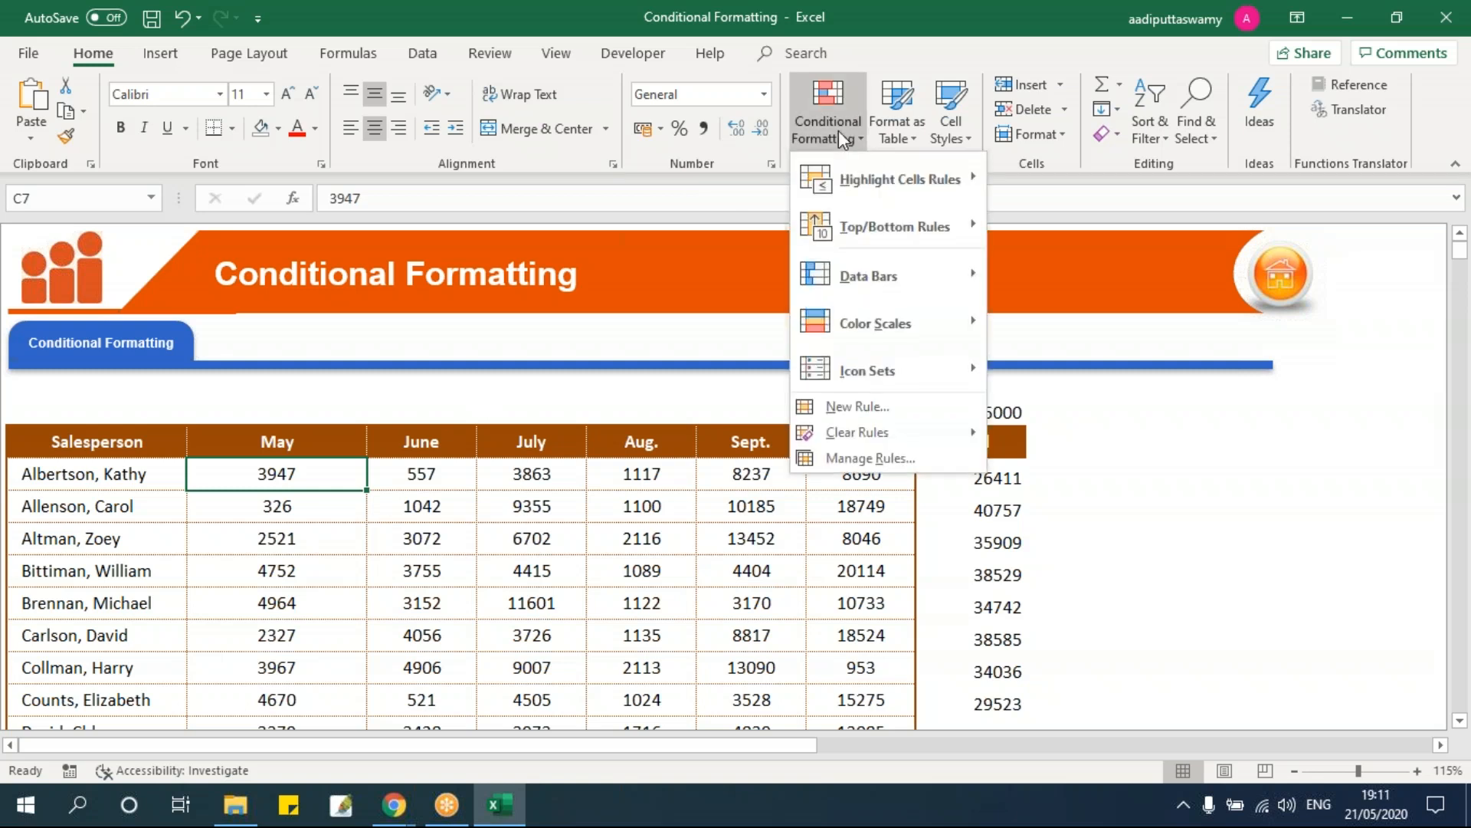
mouse_move(876, 378)
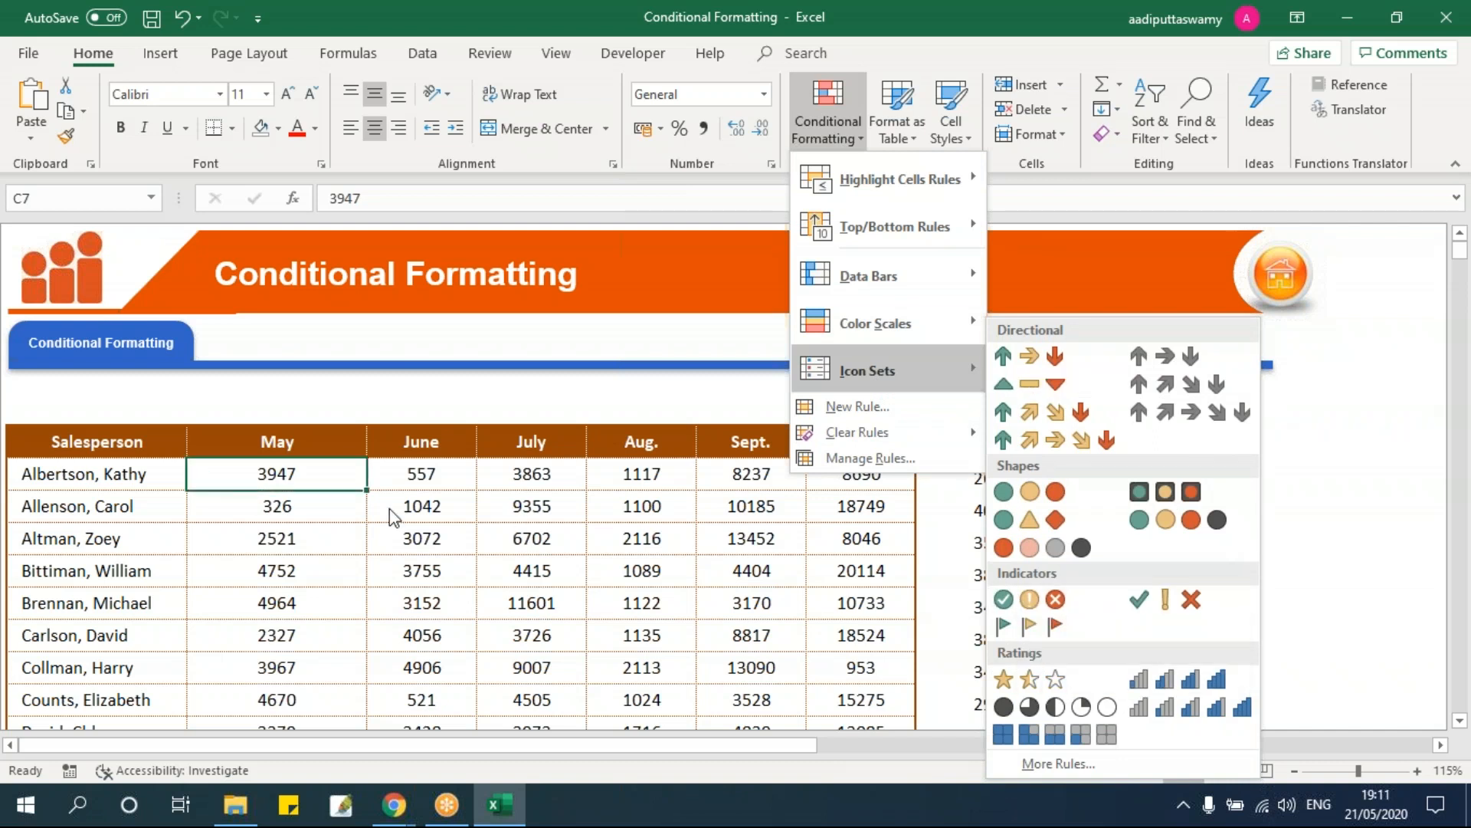
click(295, 485)
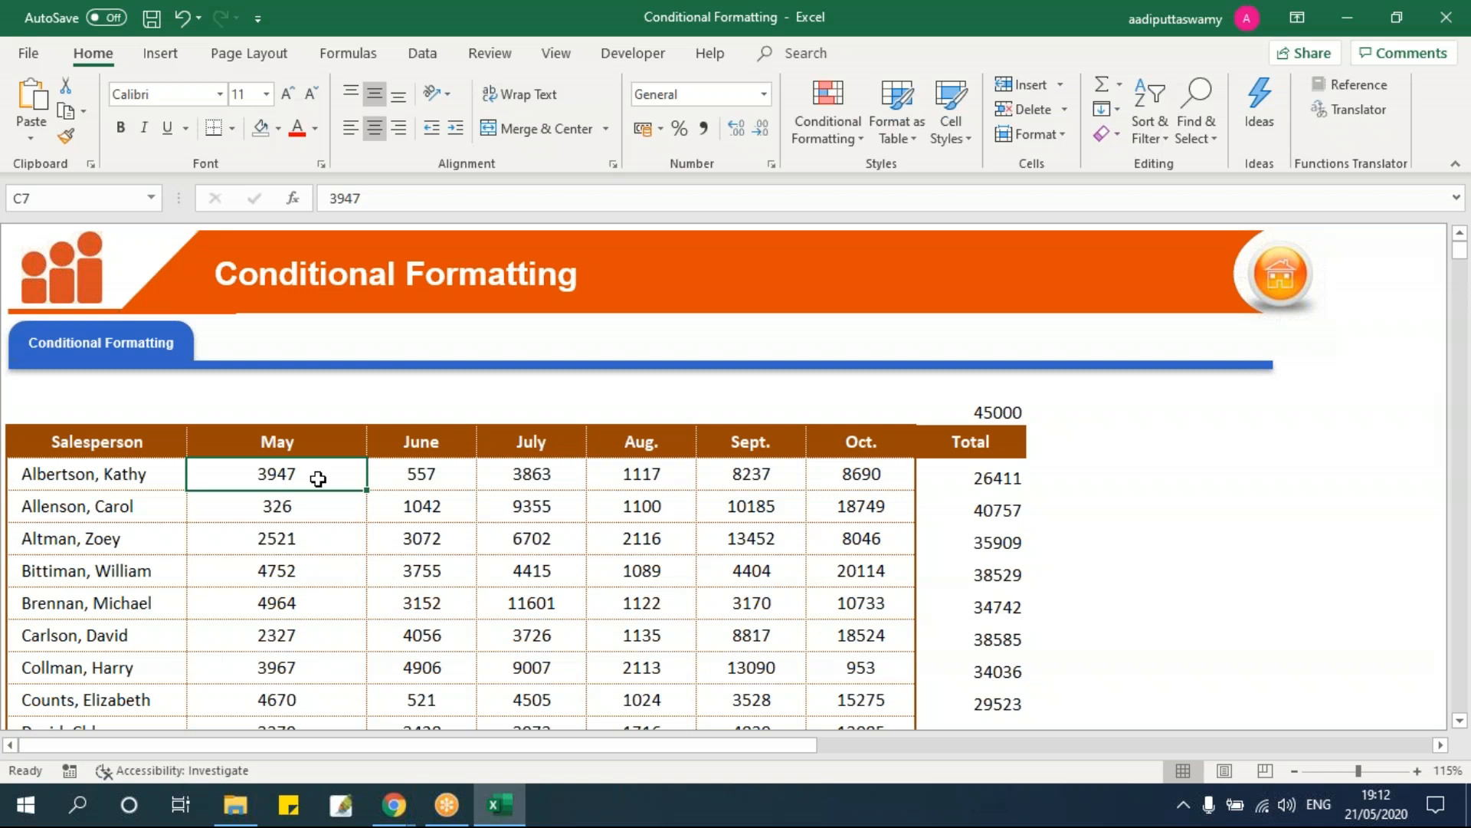
Step: Extend the selection from C7 to the last Oct. figure
scroll(772, 509, down, 7)
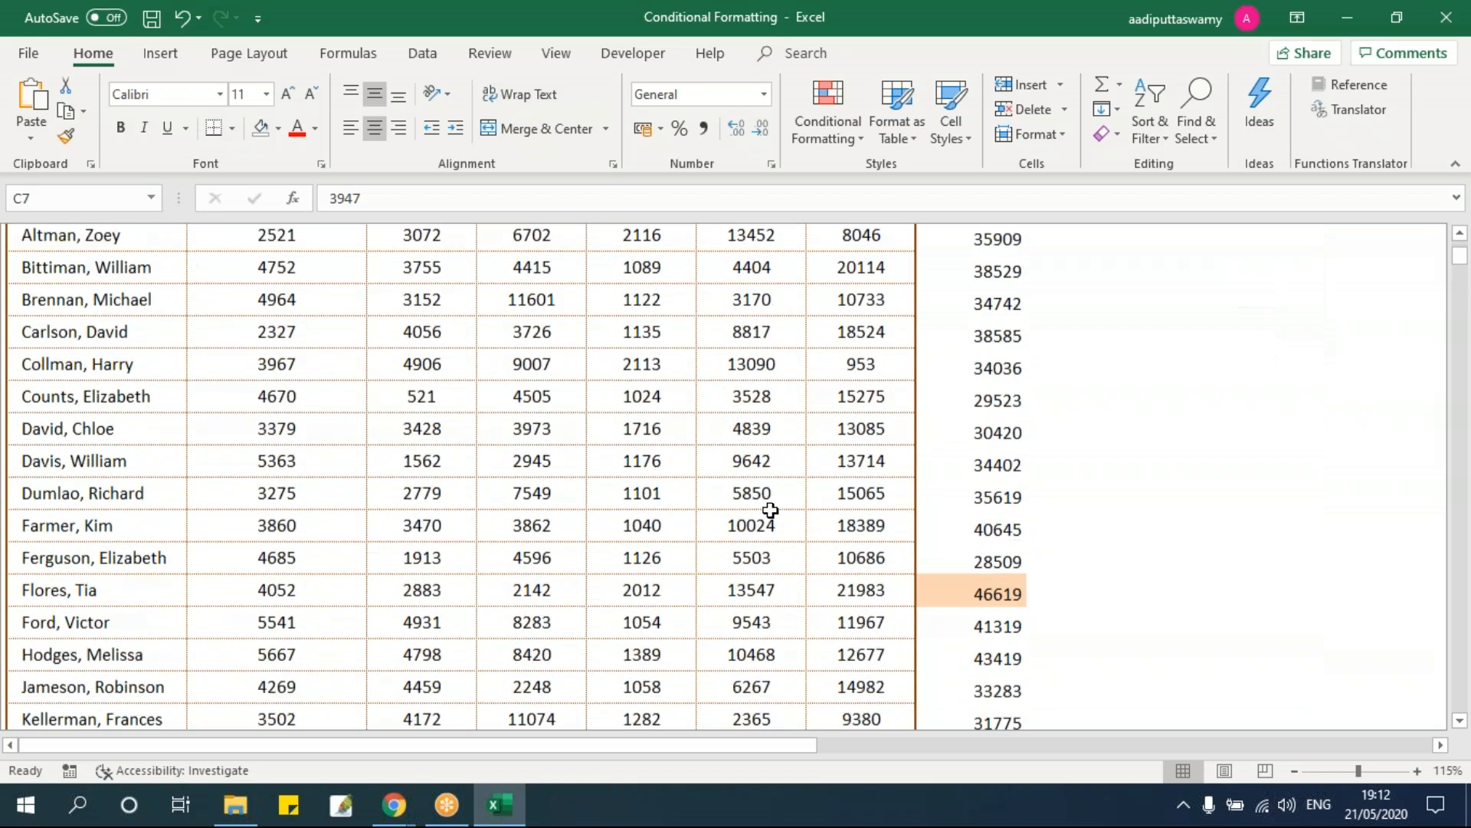
scroll(842, 510, down, 2)
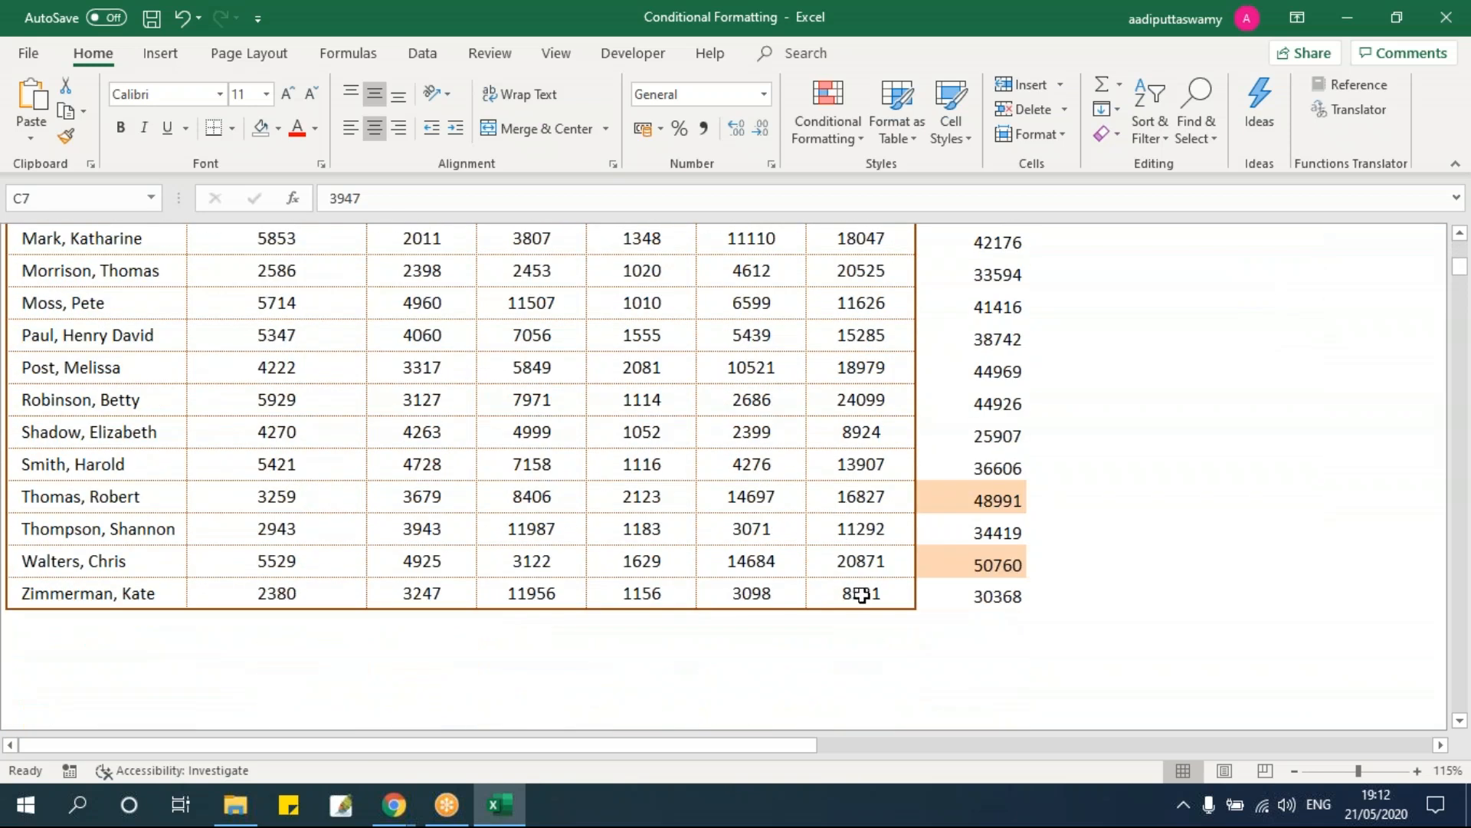
shift+click(861, 591)
scroll(866, 588, up, 6)
scroll(871, 587, up, 3)
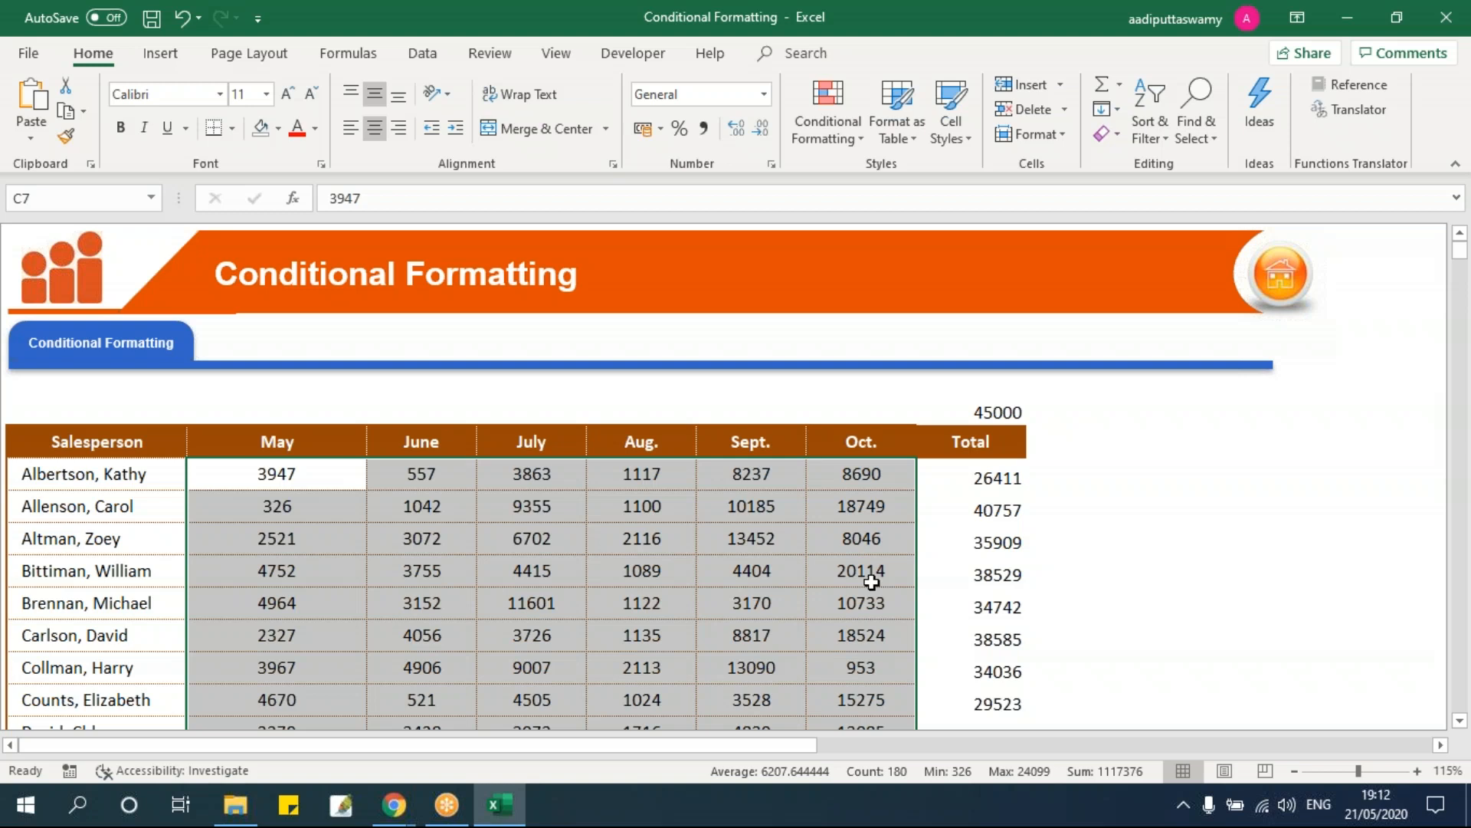
Step: Try the Icon Sets style in New Rule, cancel, then preview 3 Traffic Lights (Unrimmed) from the gallery
click(839, 140)
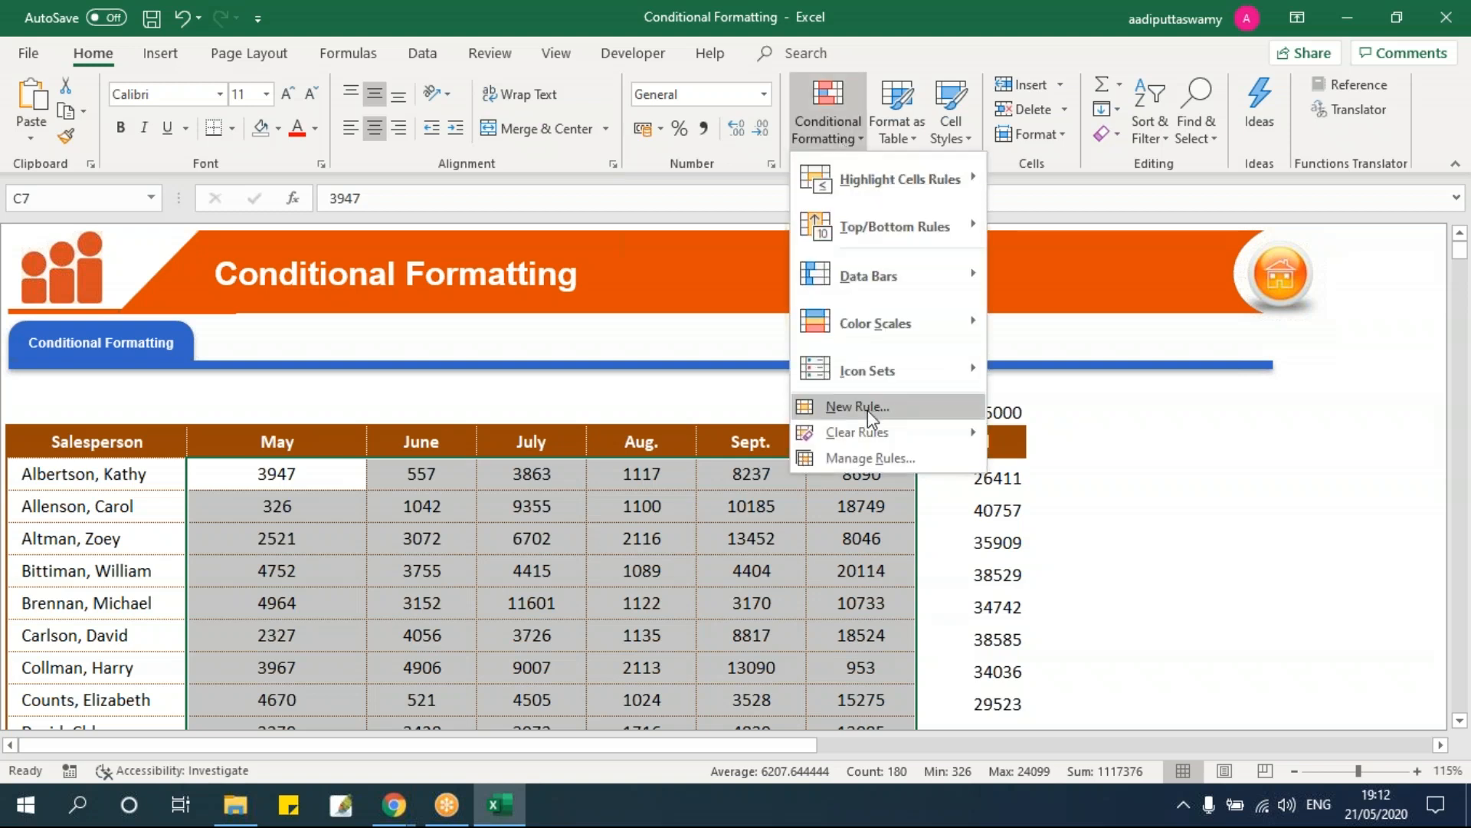
mouse_move(861, 374)
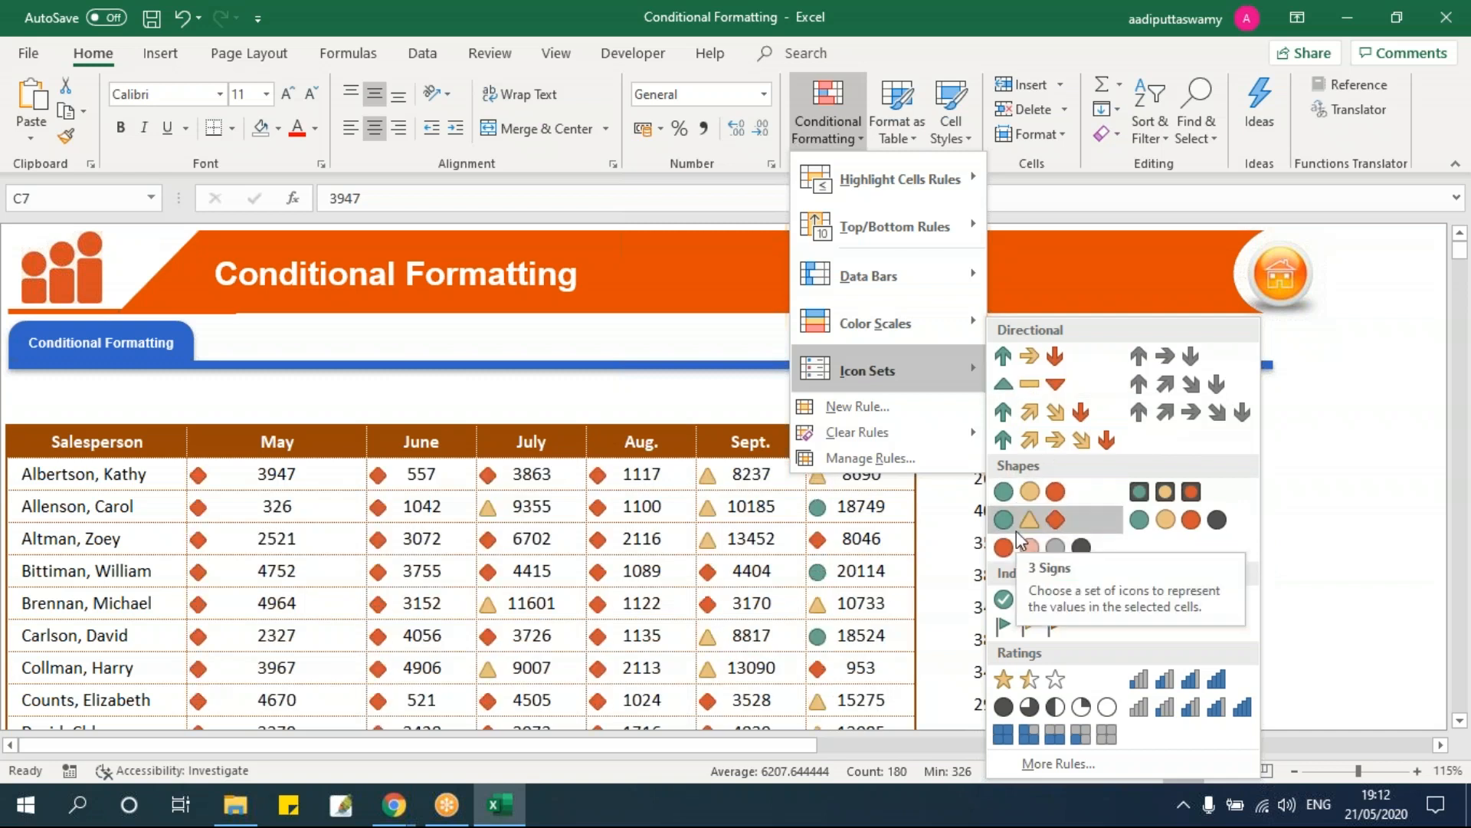
click(856, 407)
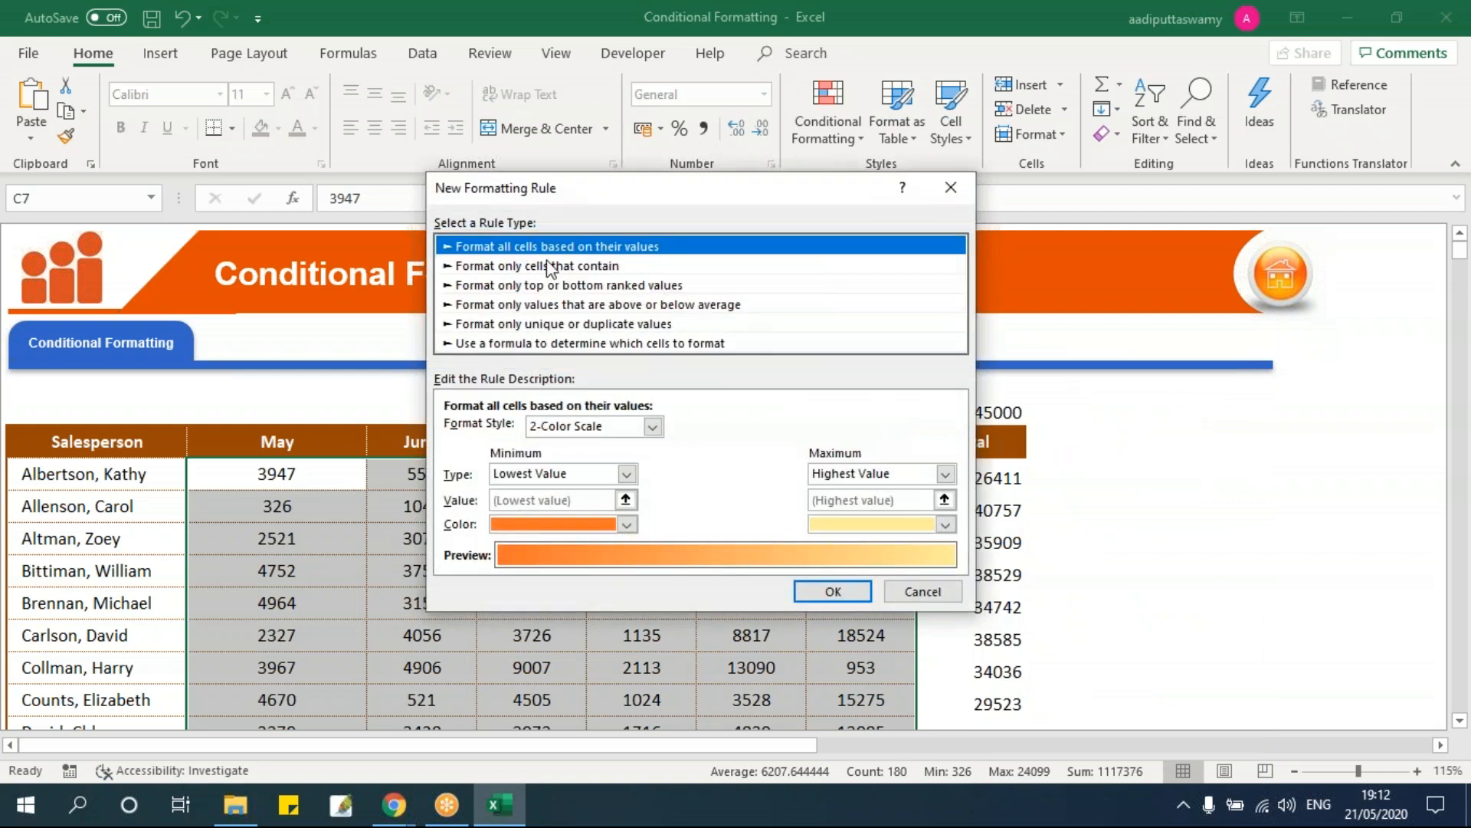
click(655, 426)
click(567, 488)
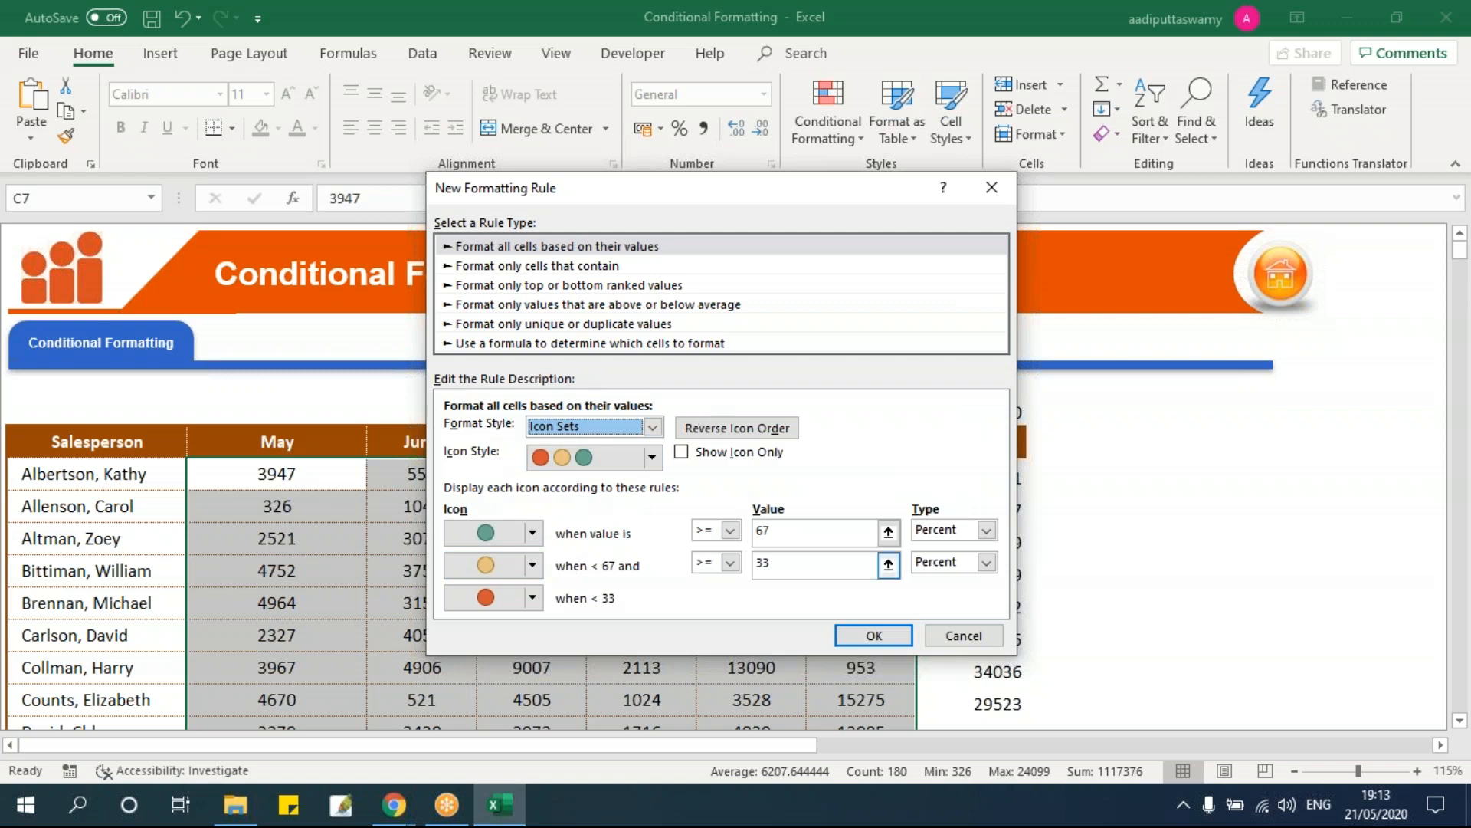
click(963, 635)
click(827, 122)
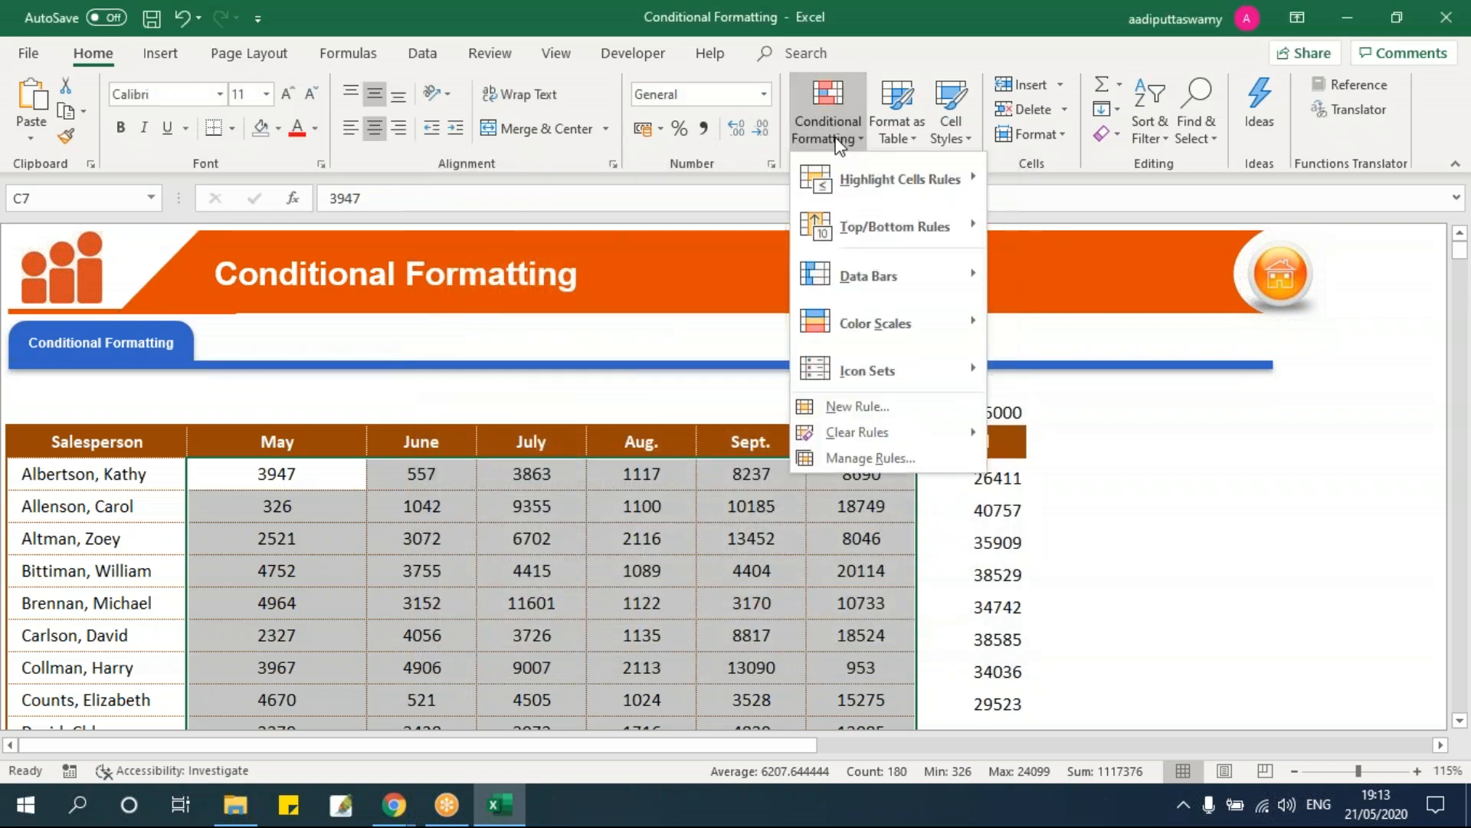
mouse_move(867, 369)
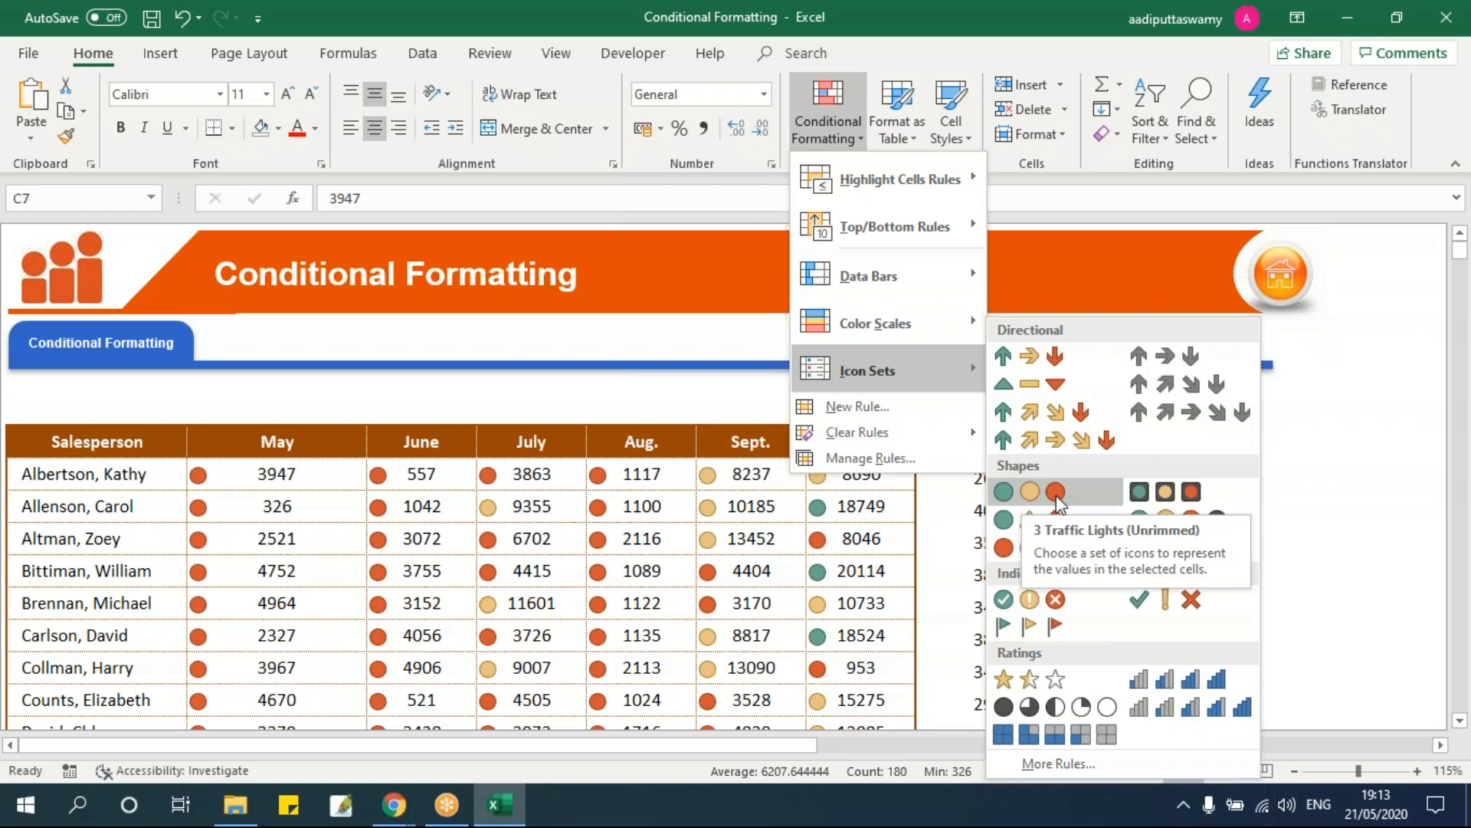
Step: Apply the 3 Traffic Lights (Unrimmed) icon set to the May–Oct. figures and review the table
click(1055, 493)
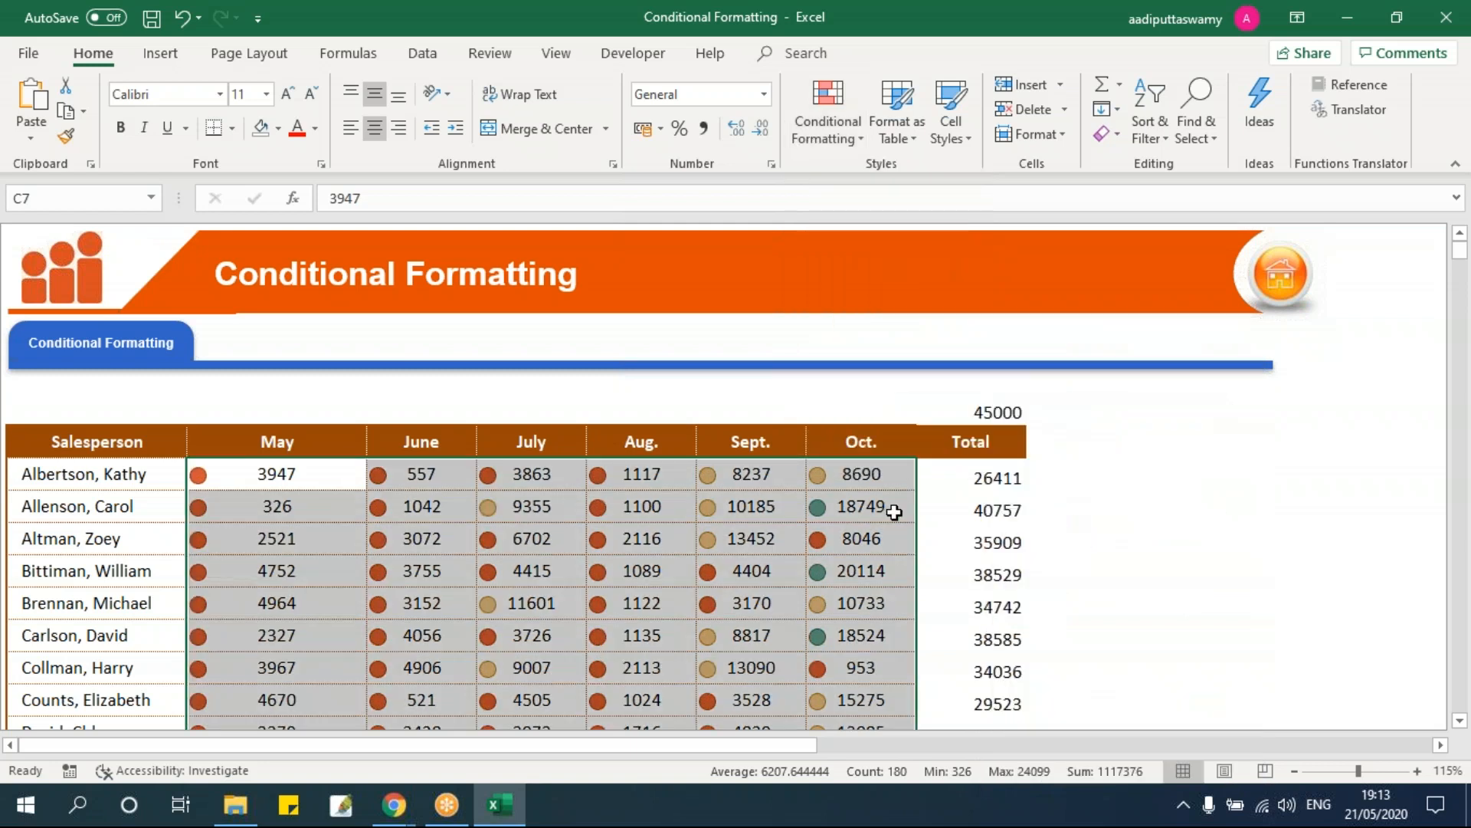
scroll(894, 510, down, 5)
scroll(893, 512, down, 4)
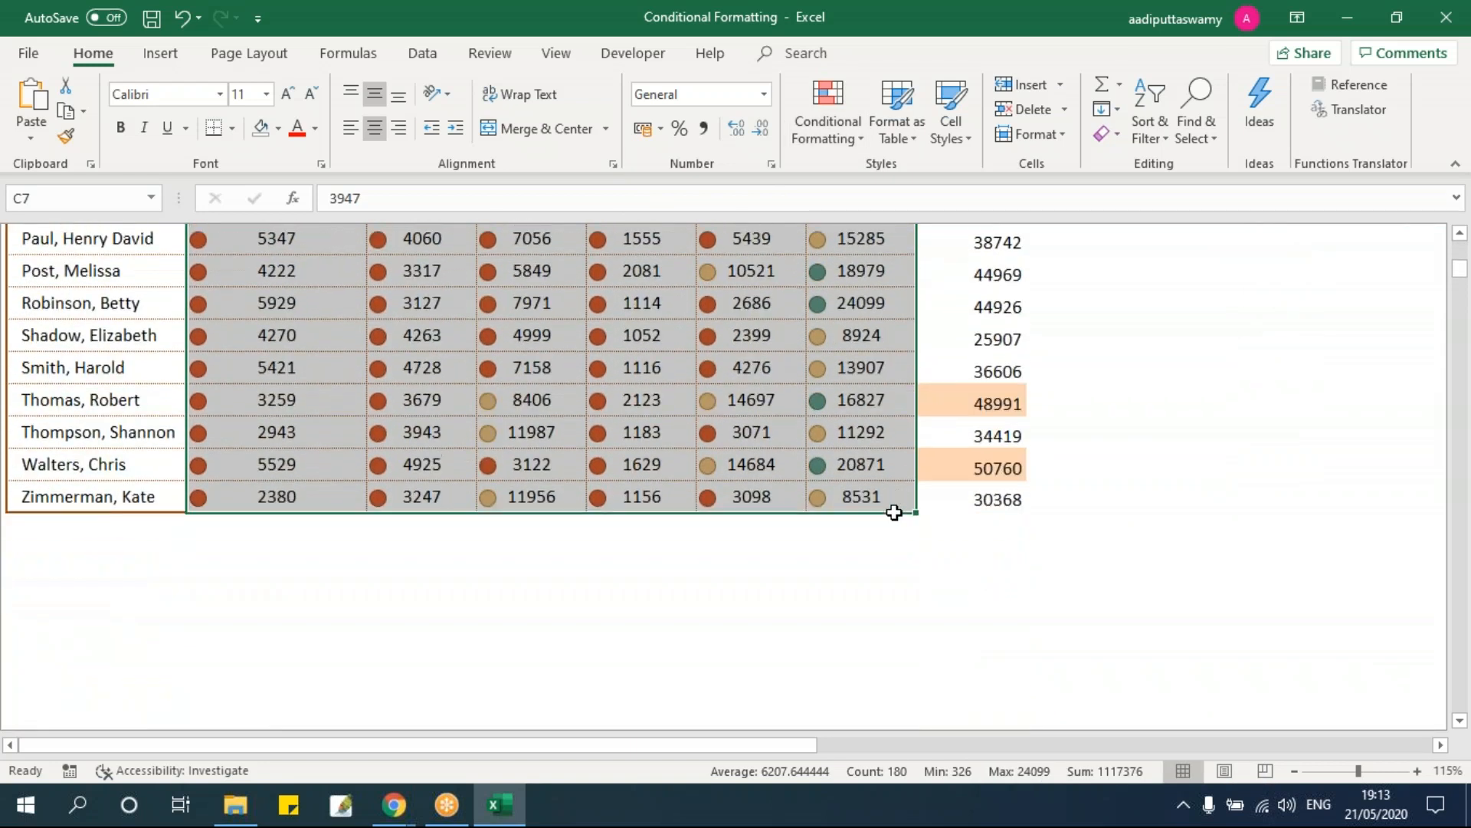
scroll(893, 512, up, 10)
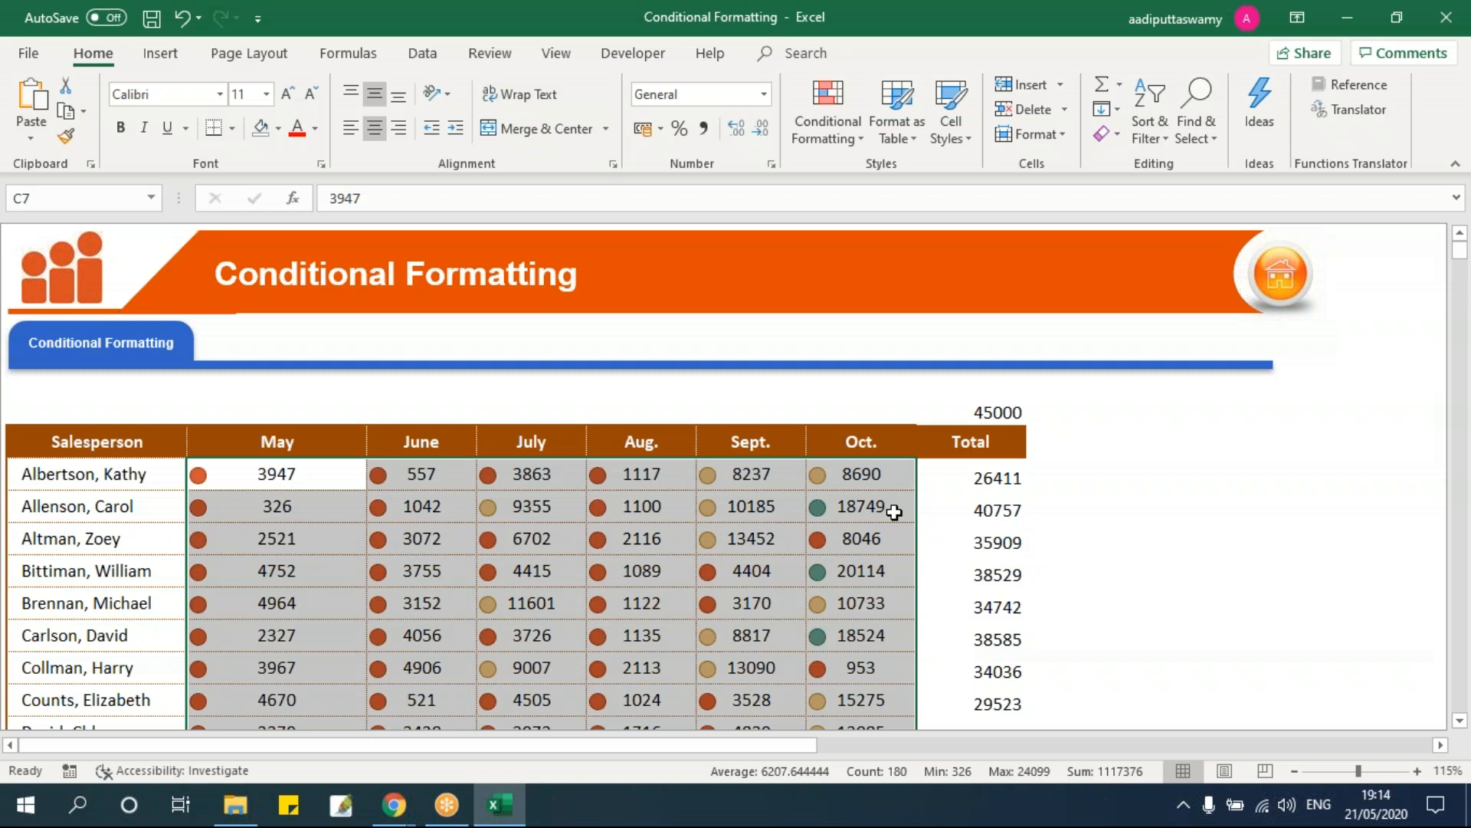
scroll(591, 508, down, 3)
scroll(704, 512, up, 3)
Step: Open the icon set rule for editing from the Rules Manager, leaving the icon style unchanged
click(861, 141)
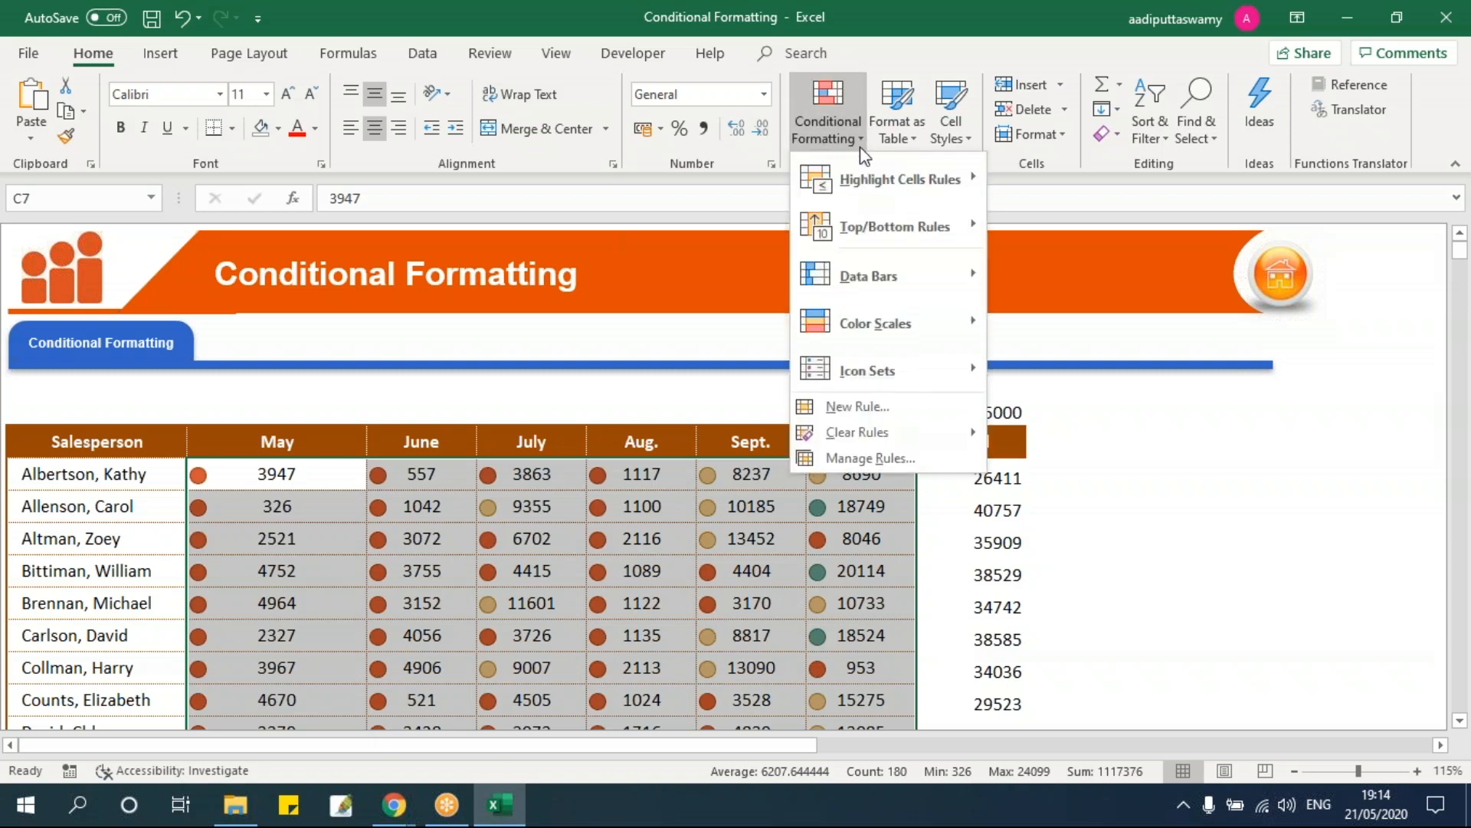
click(881, 460)
drag(743, 272, 932, 213)
double_click(674, 342)
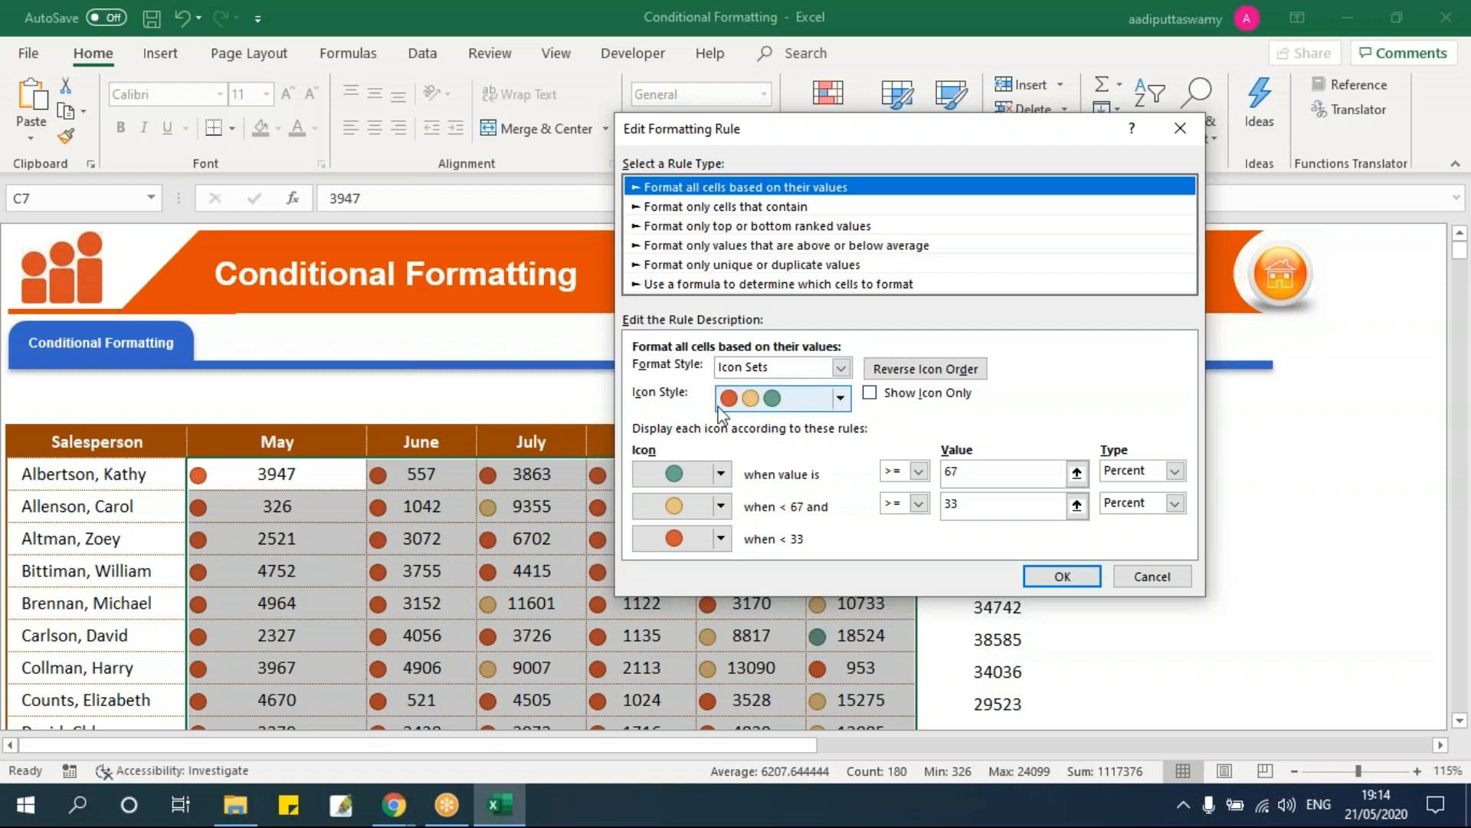
click(841, 401)
mouse_move(846, 466)
mouse_down()
mouse_move(845, 565)
mouse_move(840, 447)
mouse_up()
click(1031, 414)
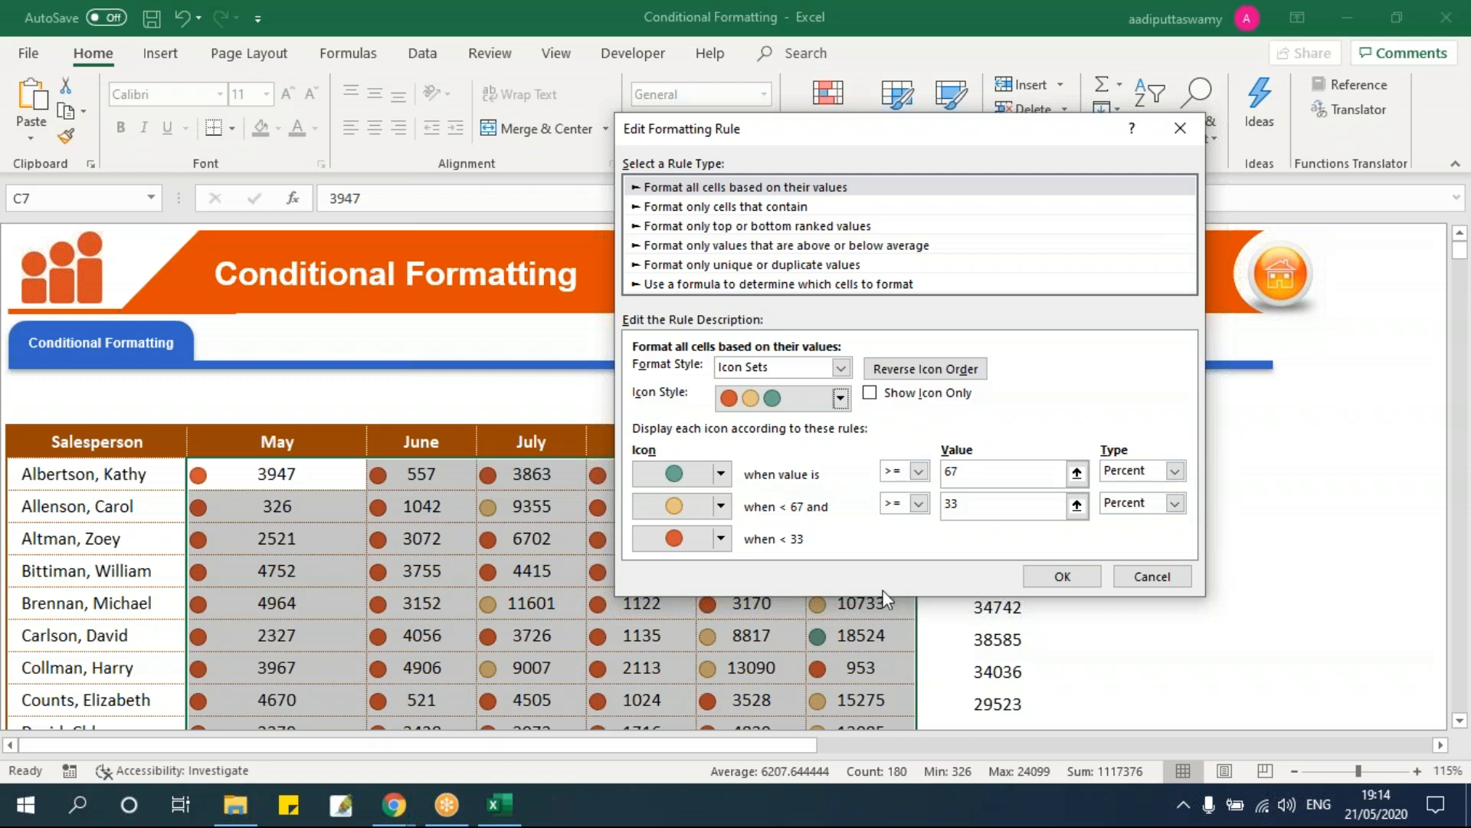
Step: Set both threshold Type boxes to Number
click(1175, 470)
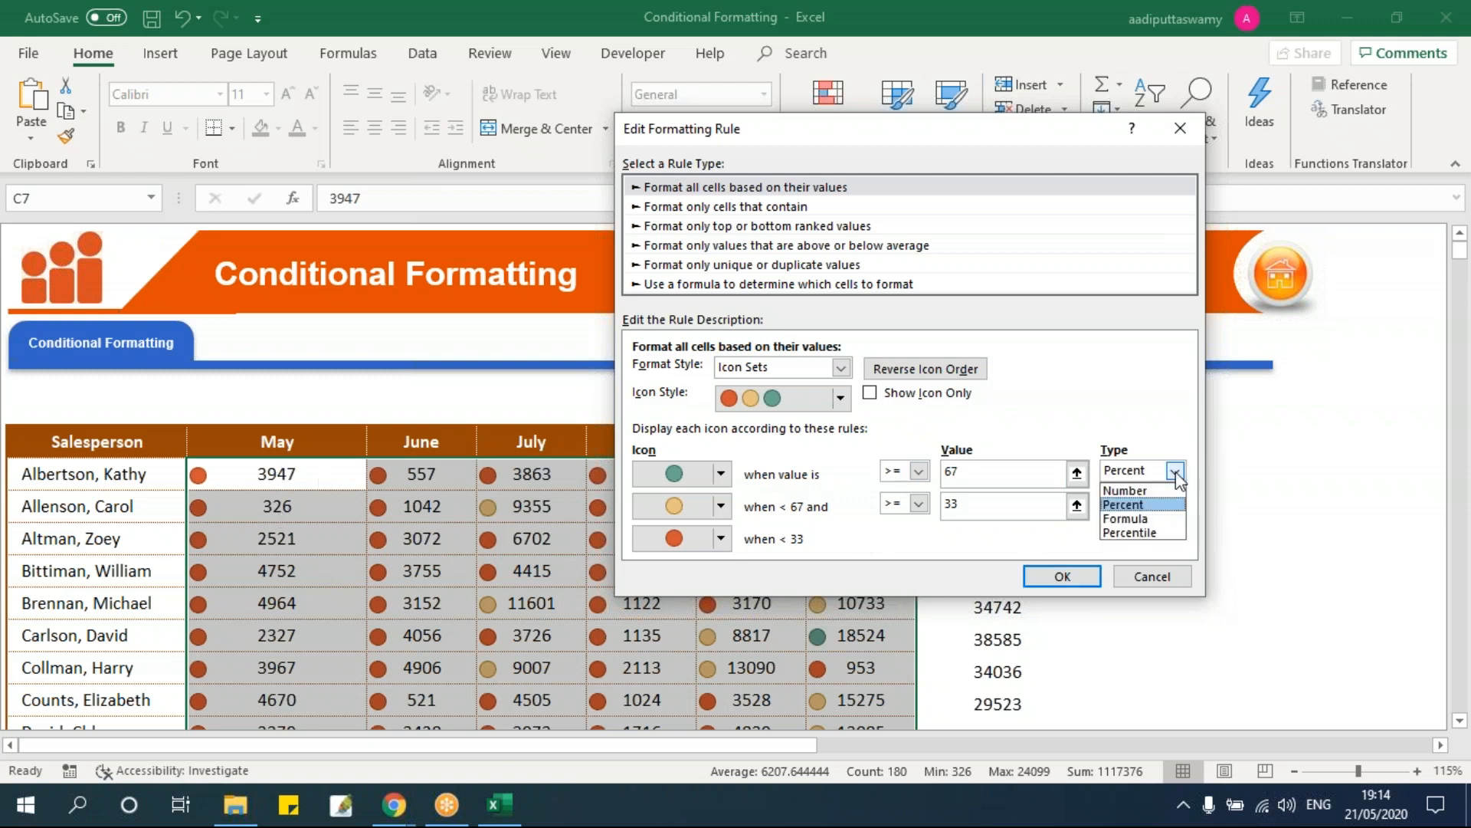
click(1138, 491)
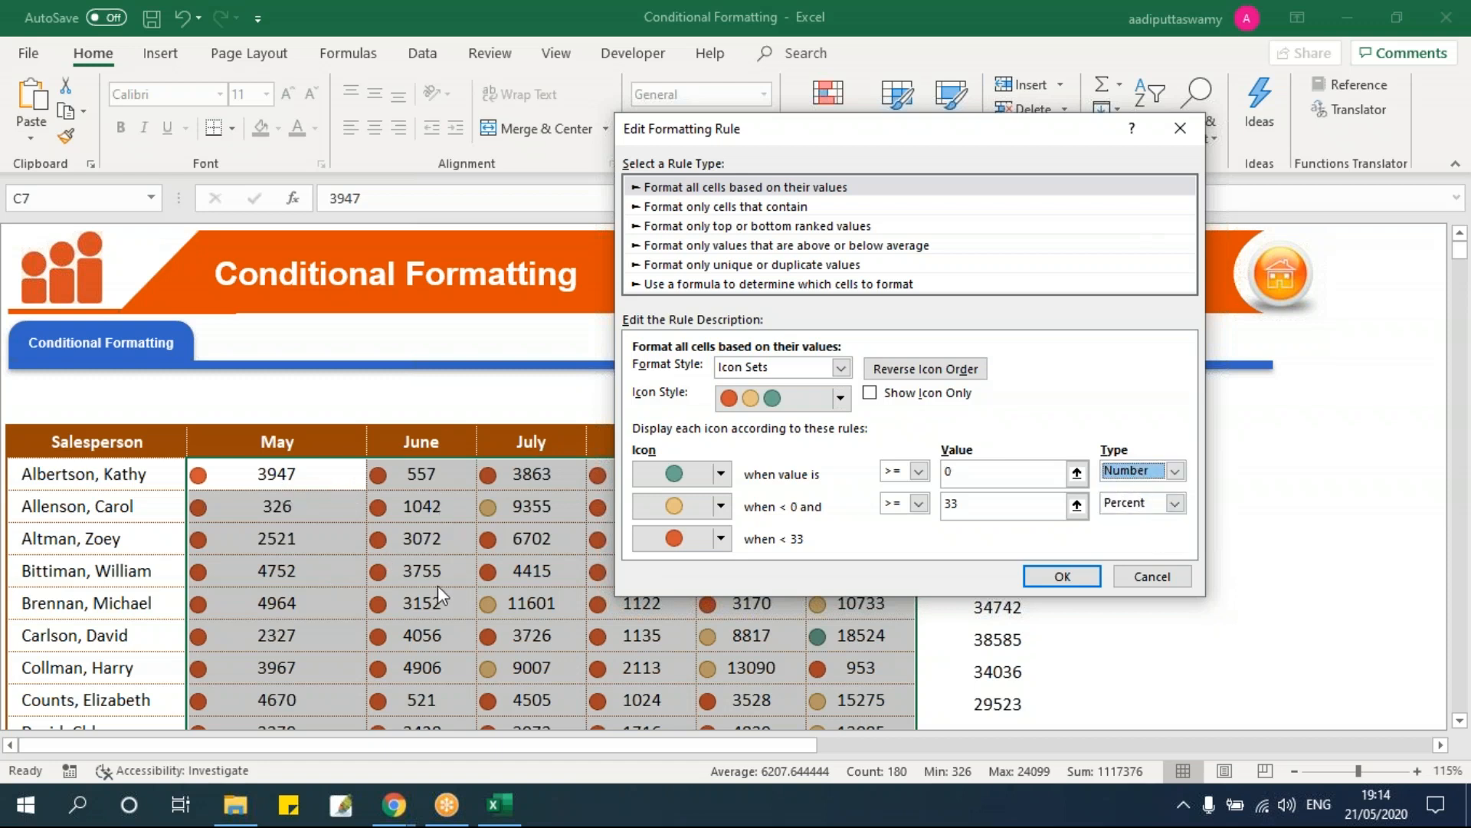
click(1134, 472)
click(1135, 502)
click(1138, 473)
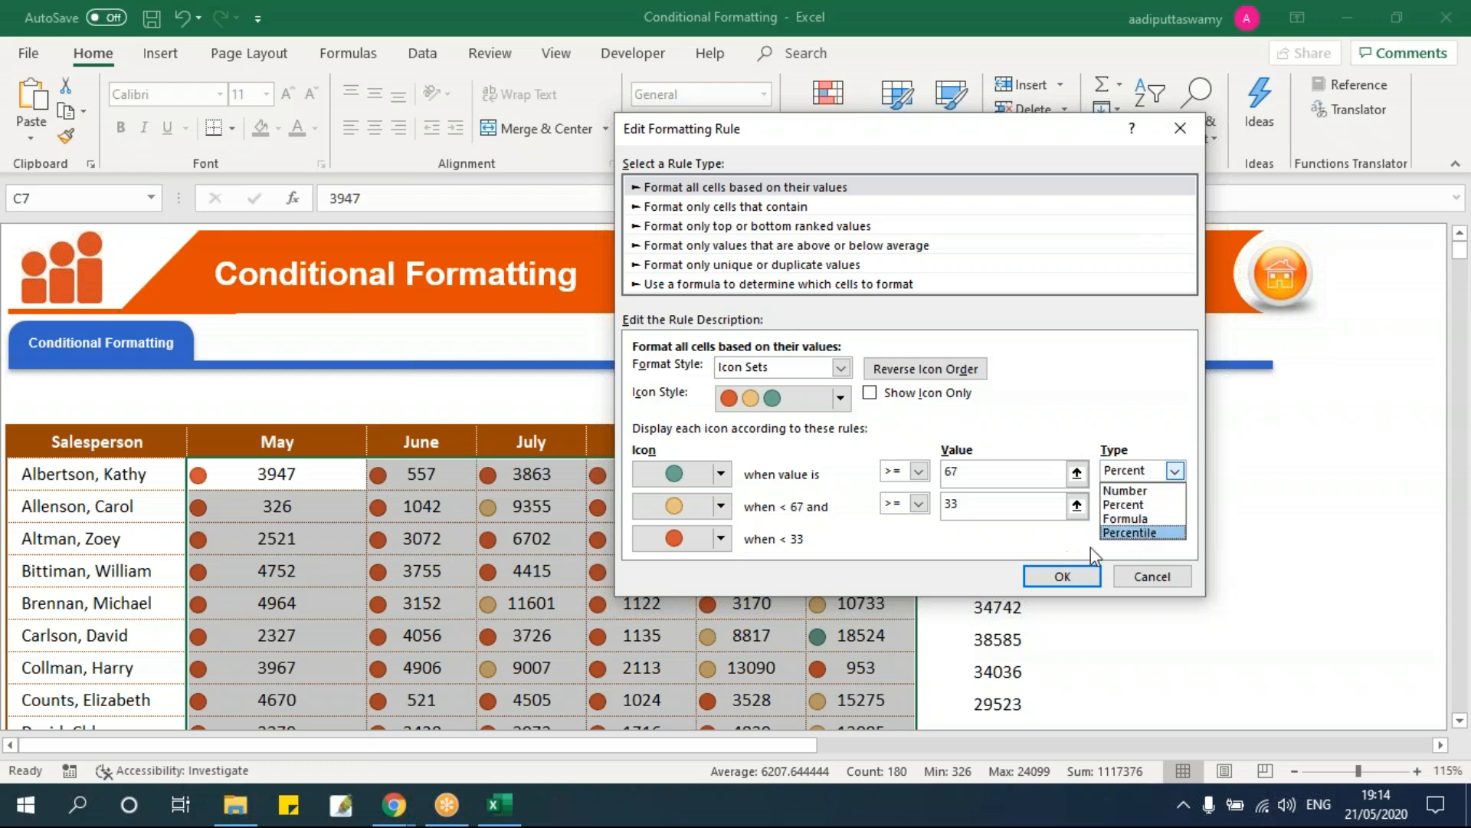
click(1163, 491)
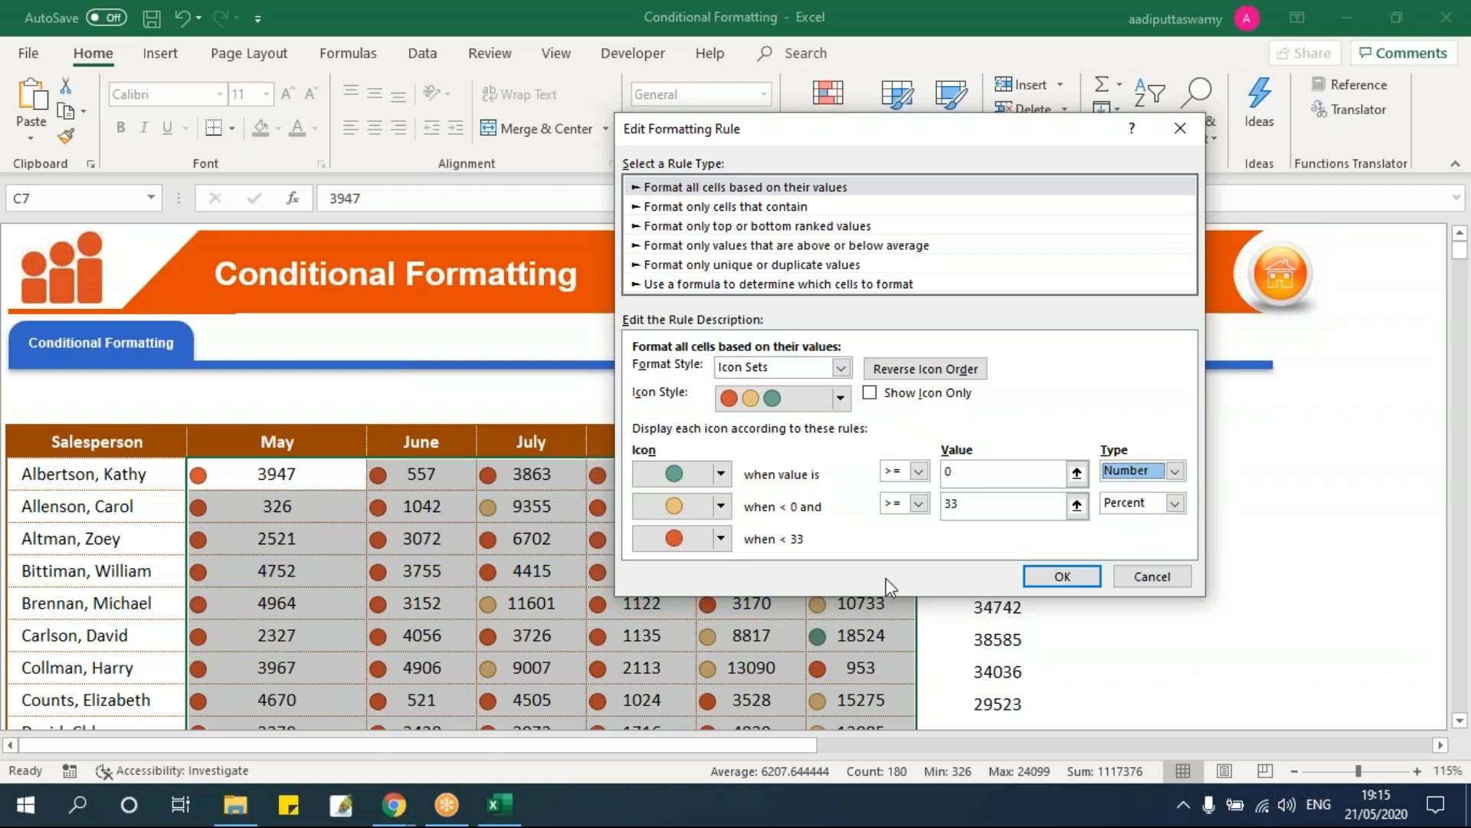
click(1149, 503)
click(1155, 522)
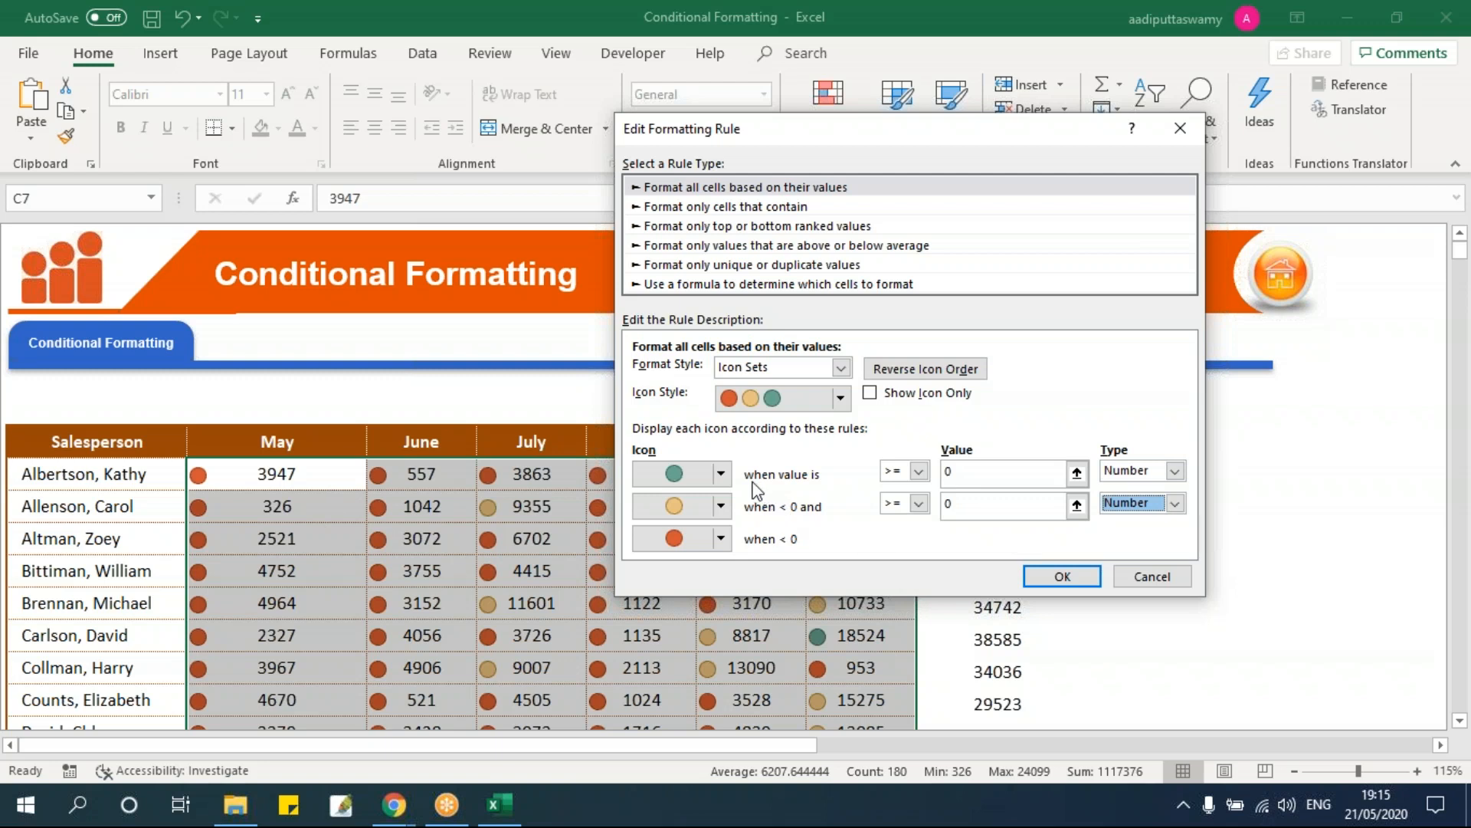
Step: Enter 5000 as the top threshold and 2000 as the middle threshold
click(948, 471)
text(5000)
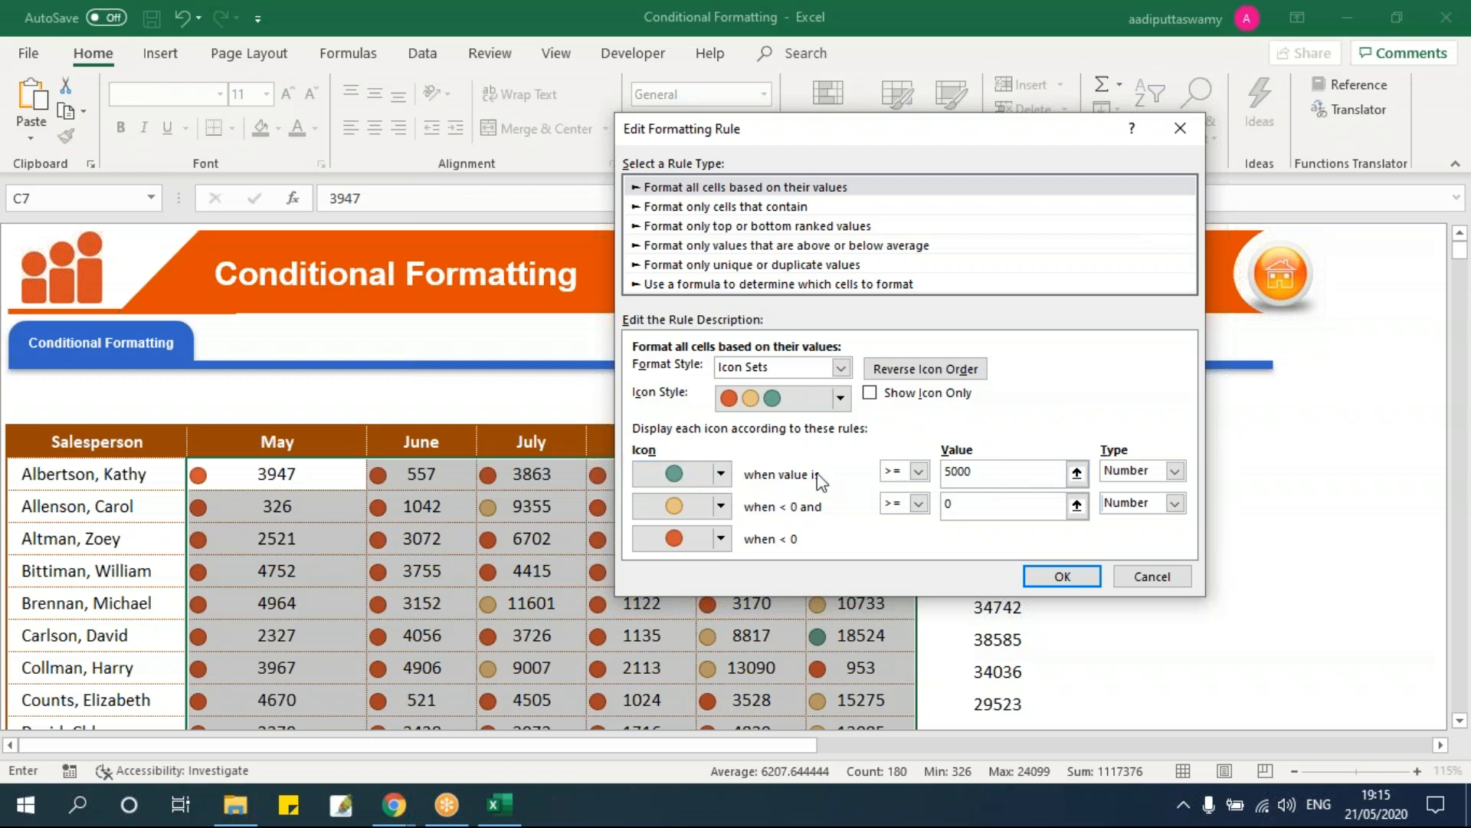
click(955, 505)
drag(978, 505, 923, 505)
text(2000)
click(1006, 481)
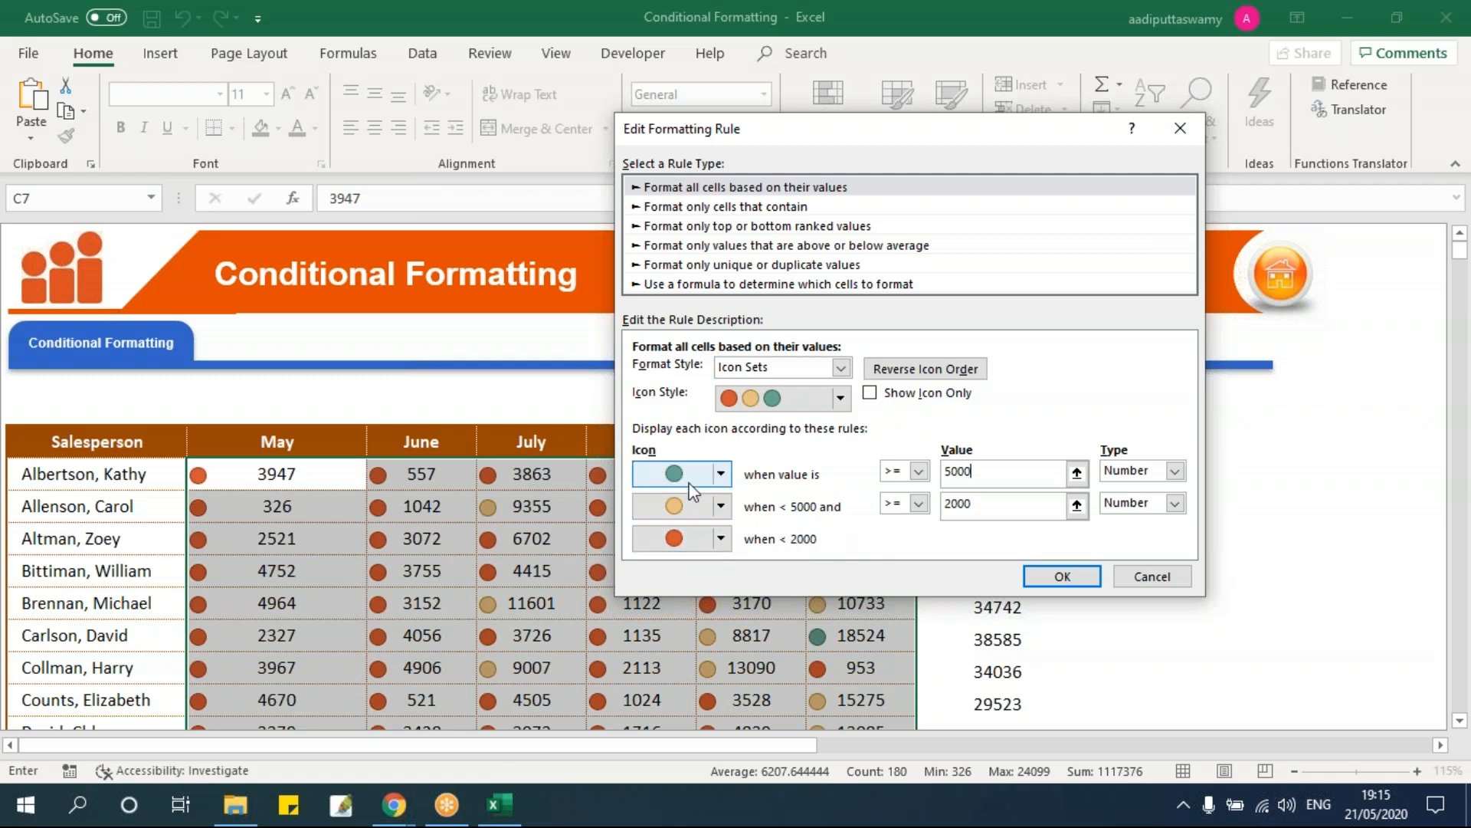
Step: Keep the green circle for the top level and confirm the edited icon rule
click(721, 474)
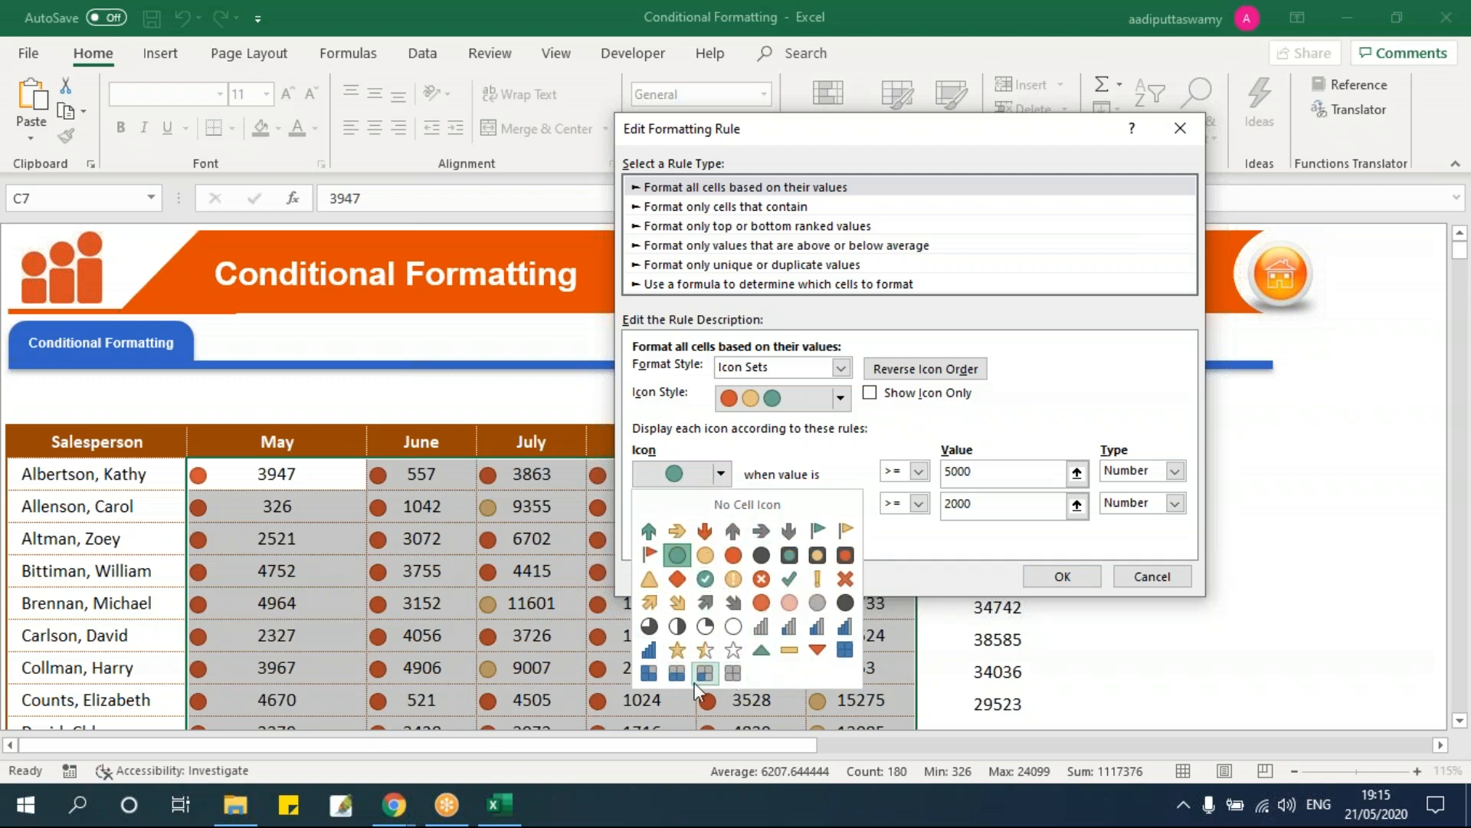
click(678, 577)
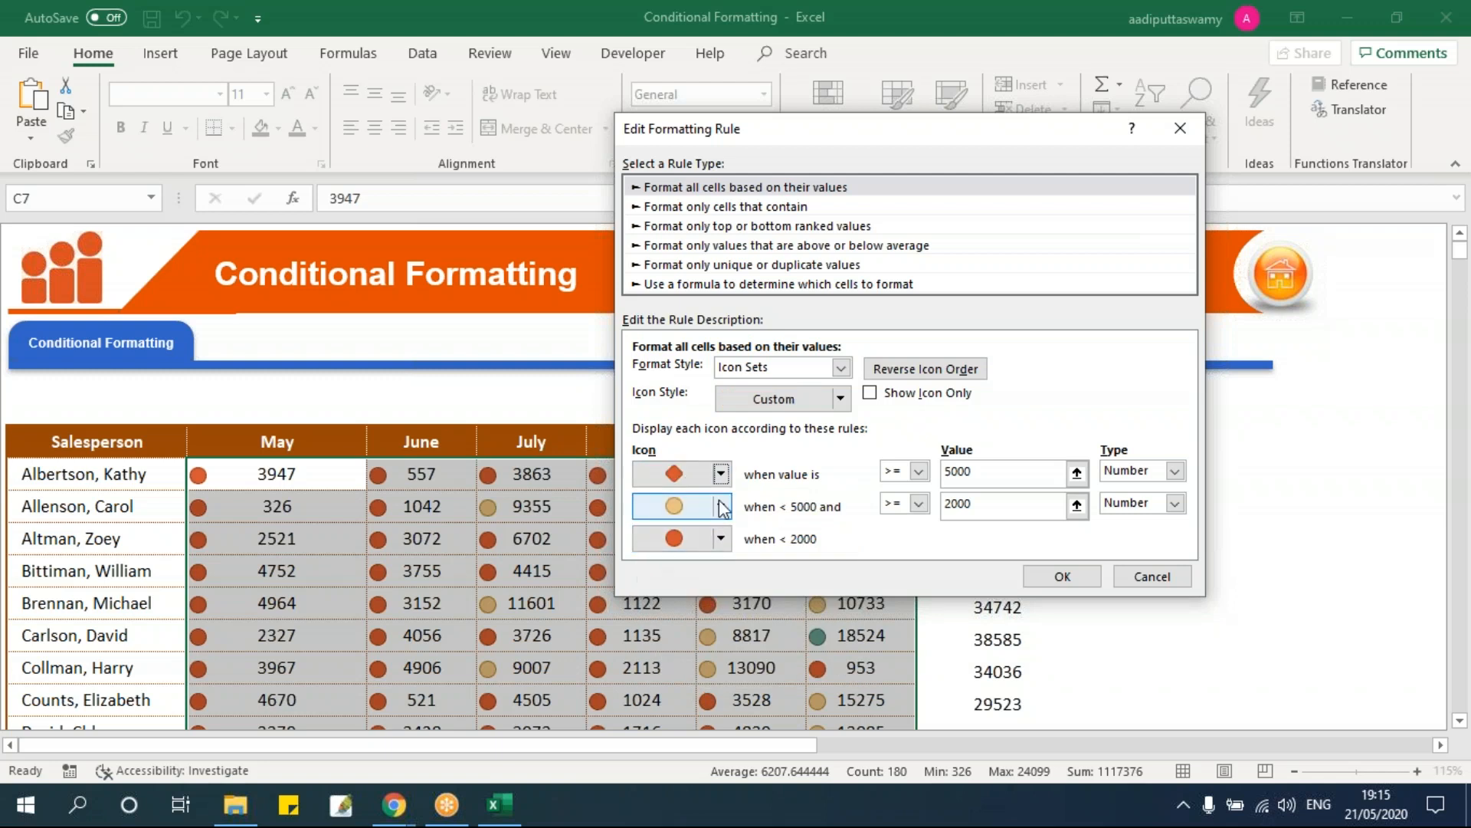
click(720, 474)
click(676, 556)
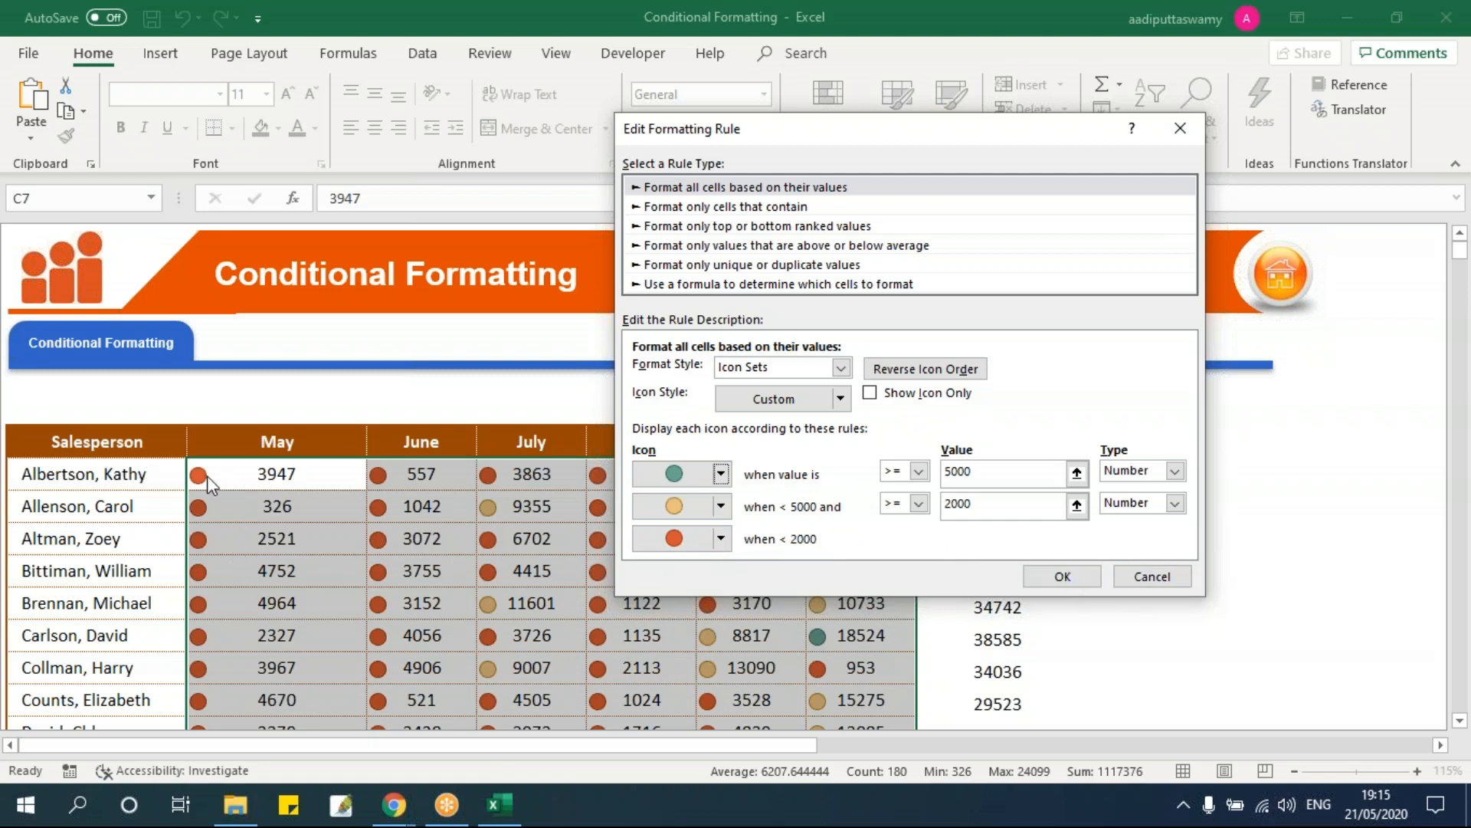
click(1051, 580)
Step: Apply the fixed-number icon rule and review the icons on the sales figures
click(1035, 495)
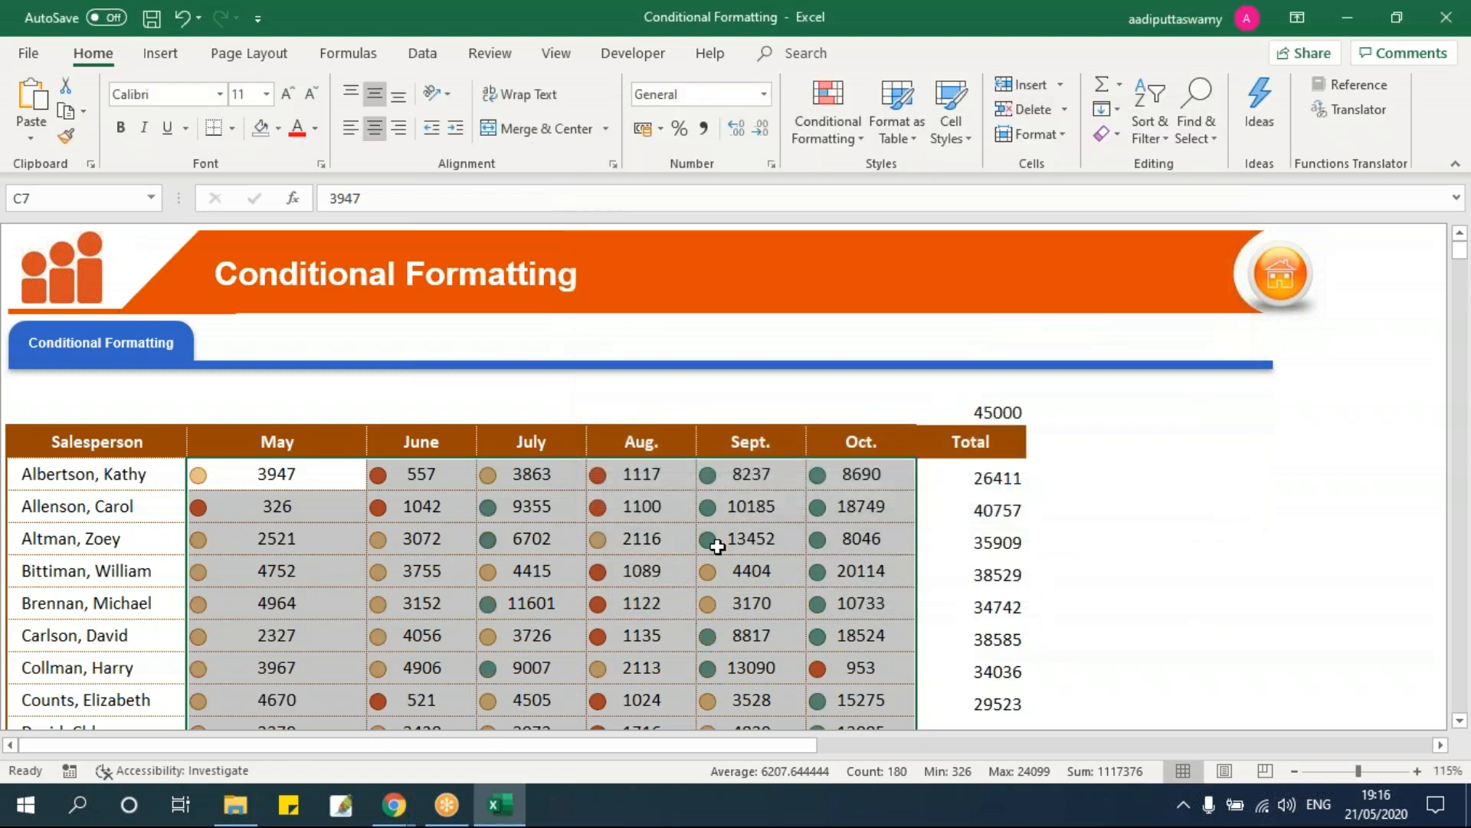
click(718, 544)
scroll(718, 546, down, 5)
scroll(718, 546, up, 5)
scroll(717, 546, down, 2)
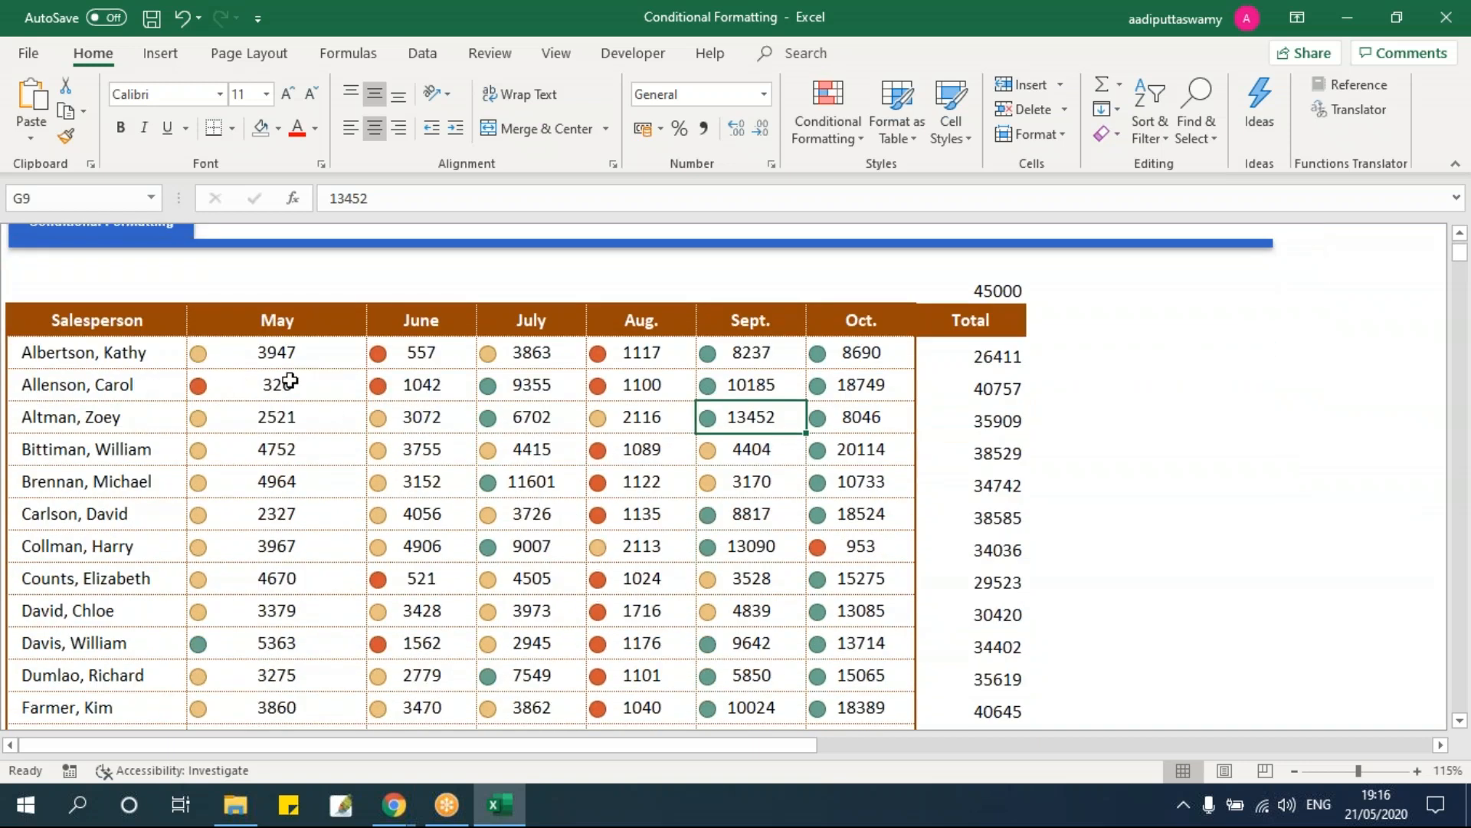
Step: Change Albertson's September sales in G7 from 8237 to 2237, then to 1237
click(754, 353)
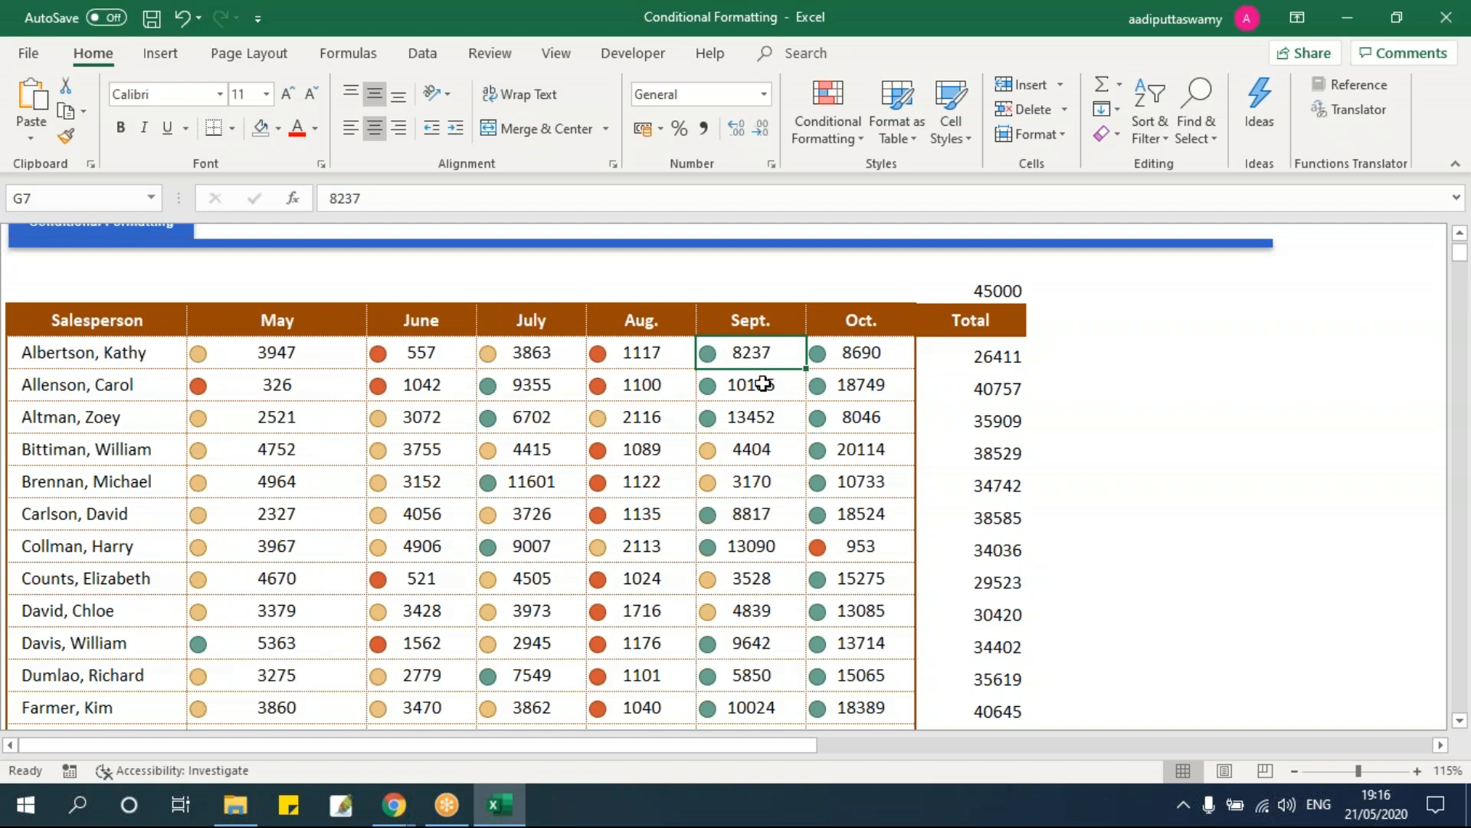
double_click(751, 353)
key(Left)
key(BackSpace)
text(2)
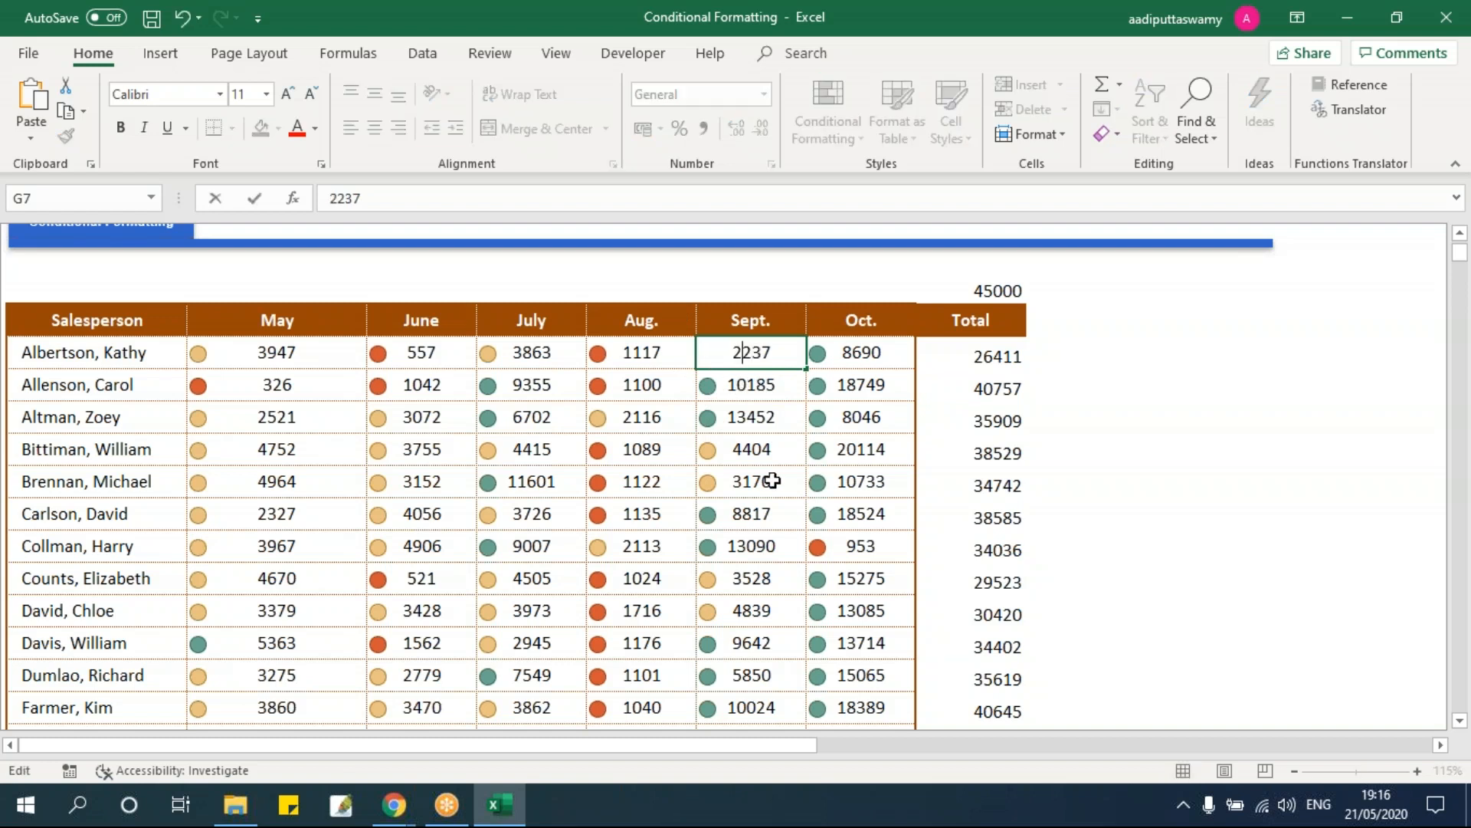
key(Return)
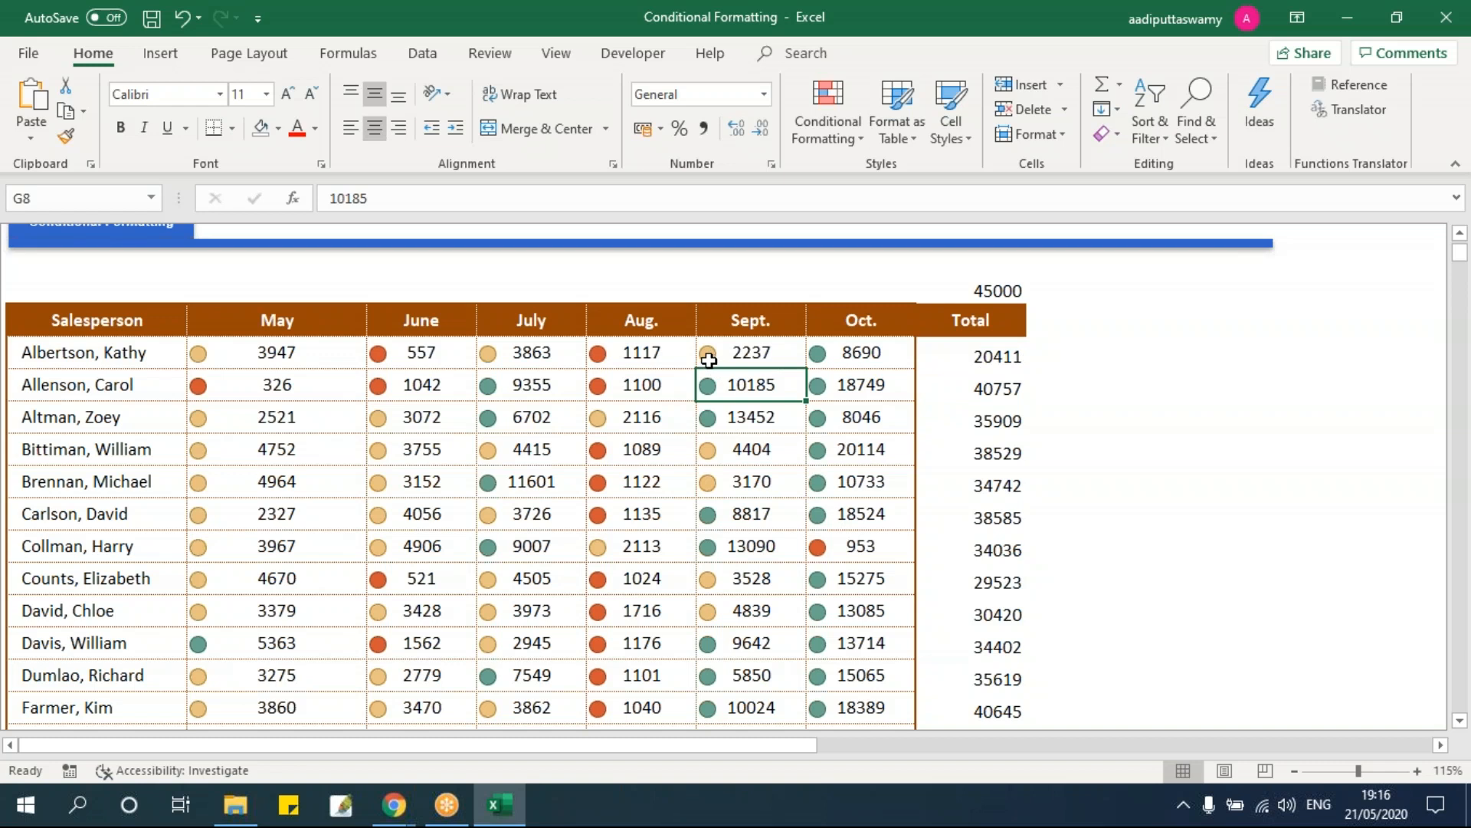
double_click(747, 353)
key(BackSpace)
text(1)
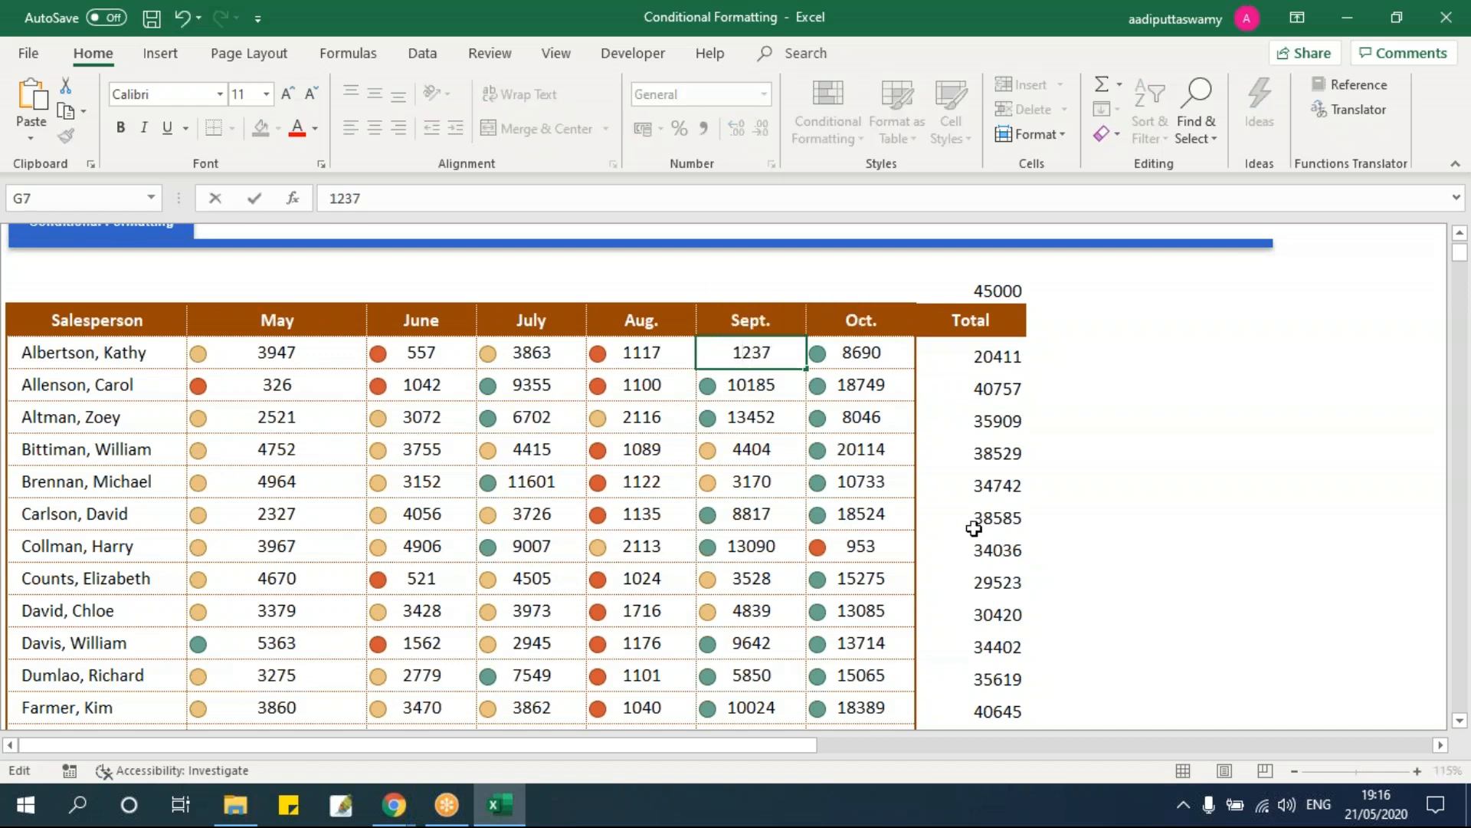
key(Return)
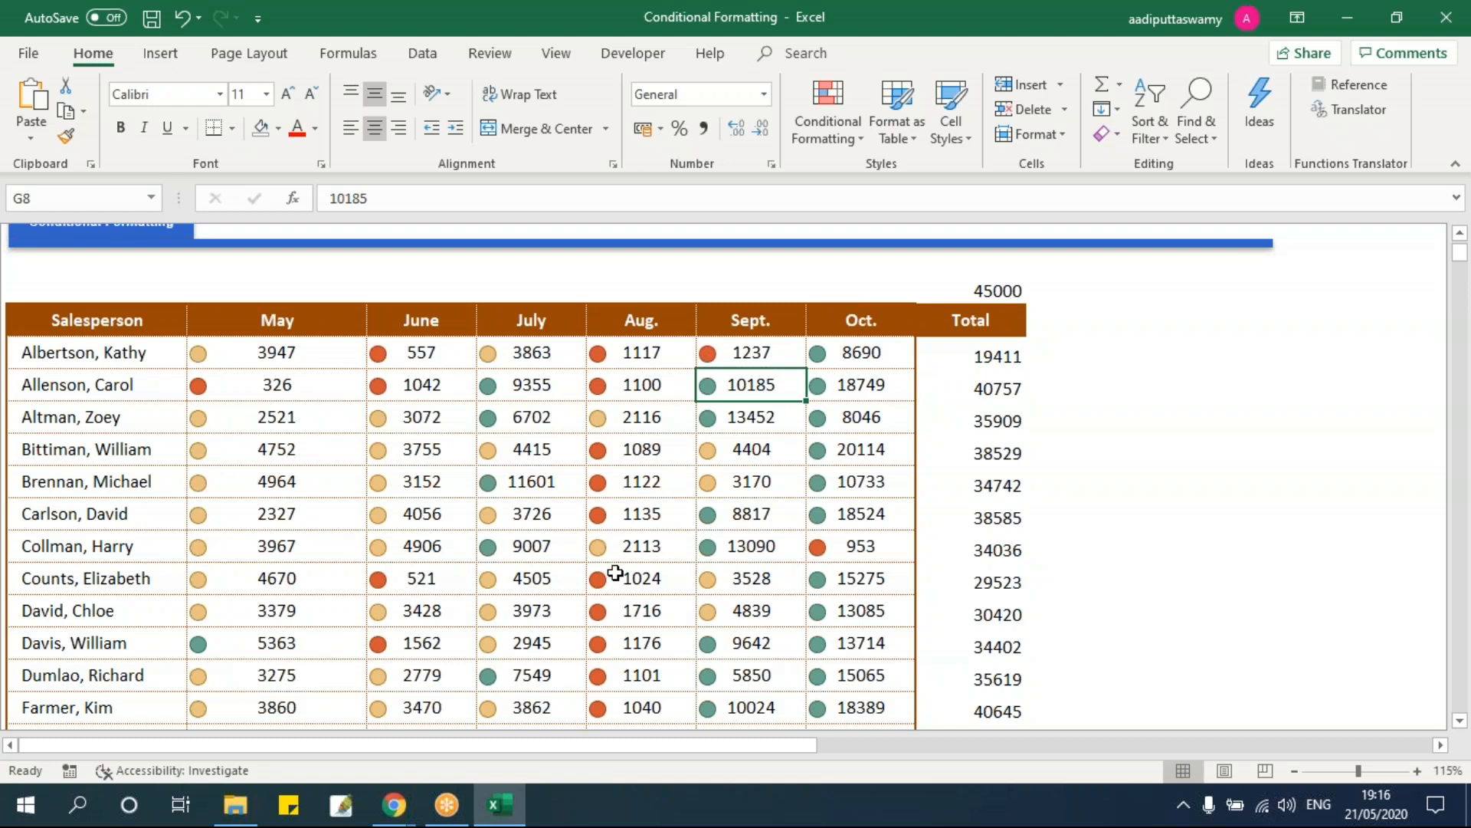
drag(250, 352, 834, 592)
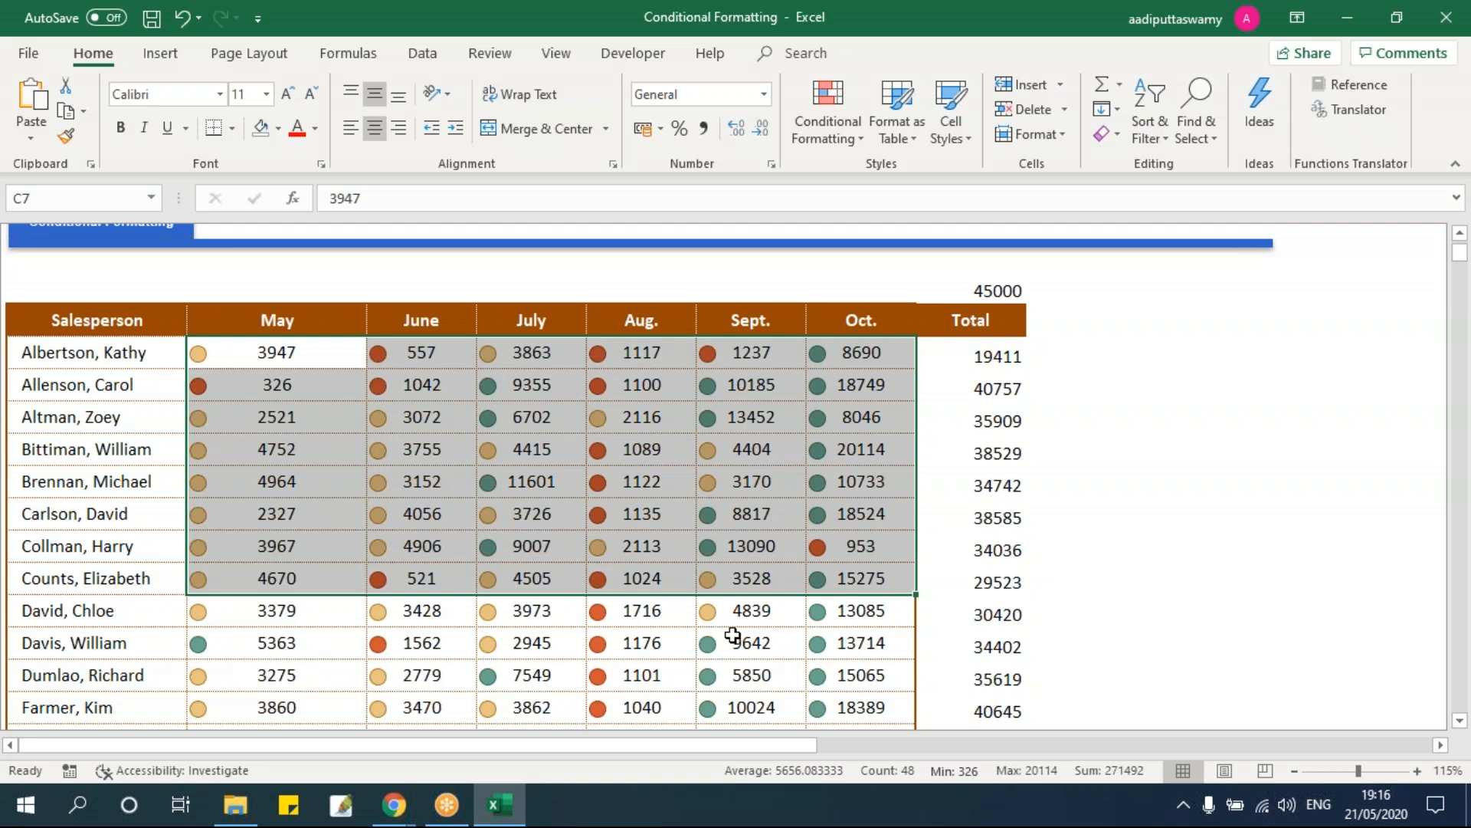
Step: Select C7:H36 and set its Icon Set rule to Show Icon Only
key(Up)
key(Down)
key(shift+Right)
key(shift+Right)
key(shift+Right)
key(shift+Right)
key(shift+Right)
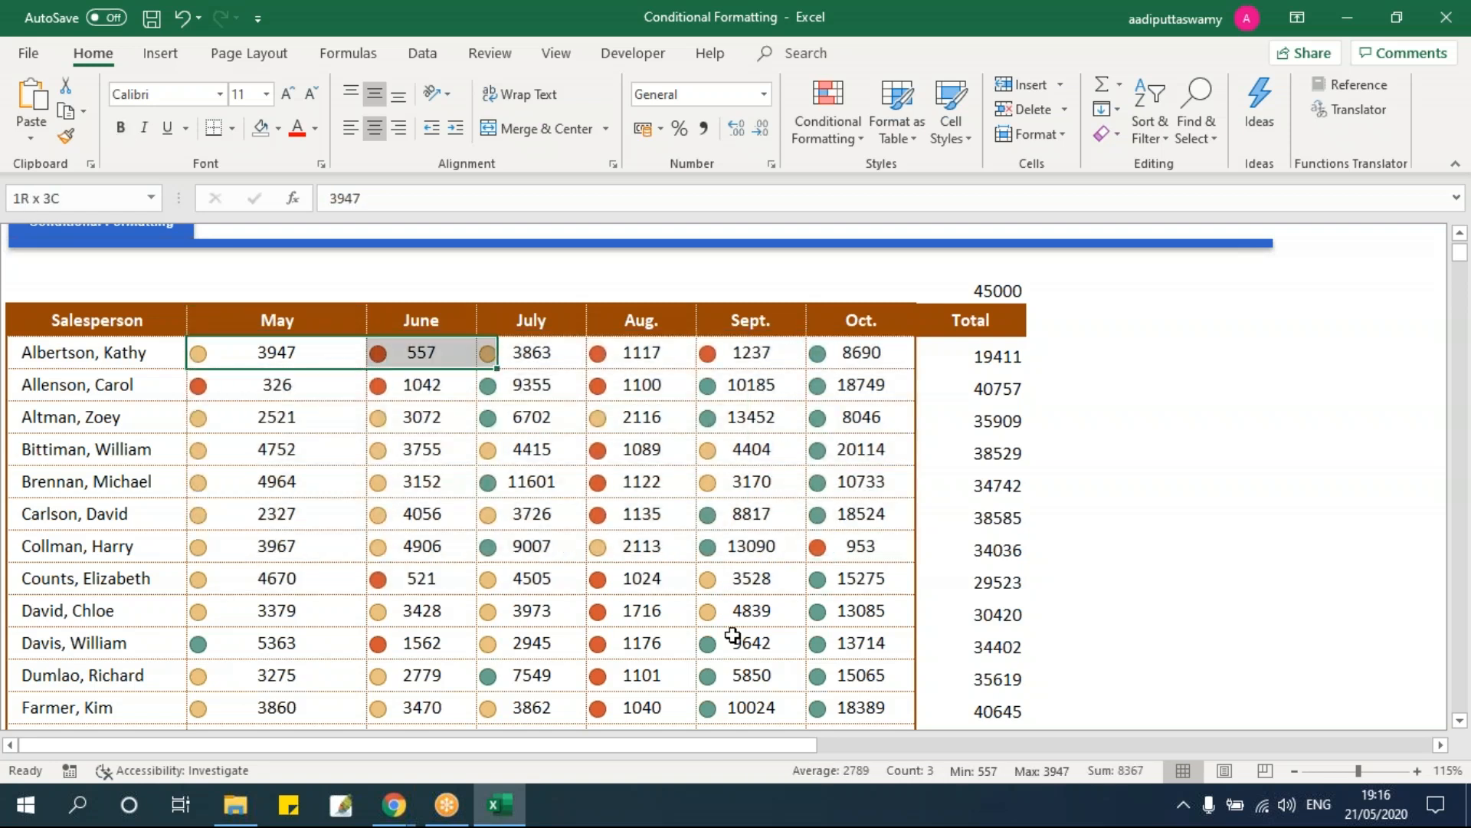
key(ctrl+shift+Down)
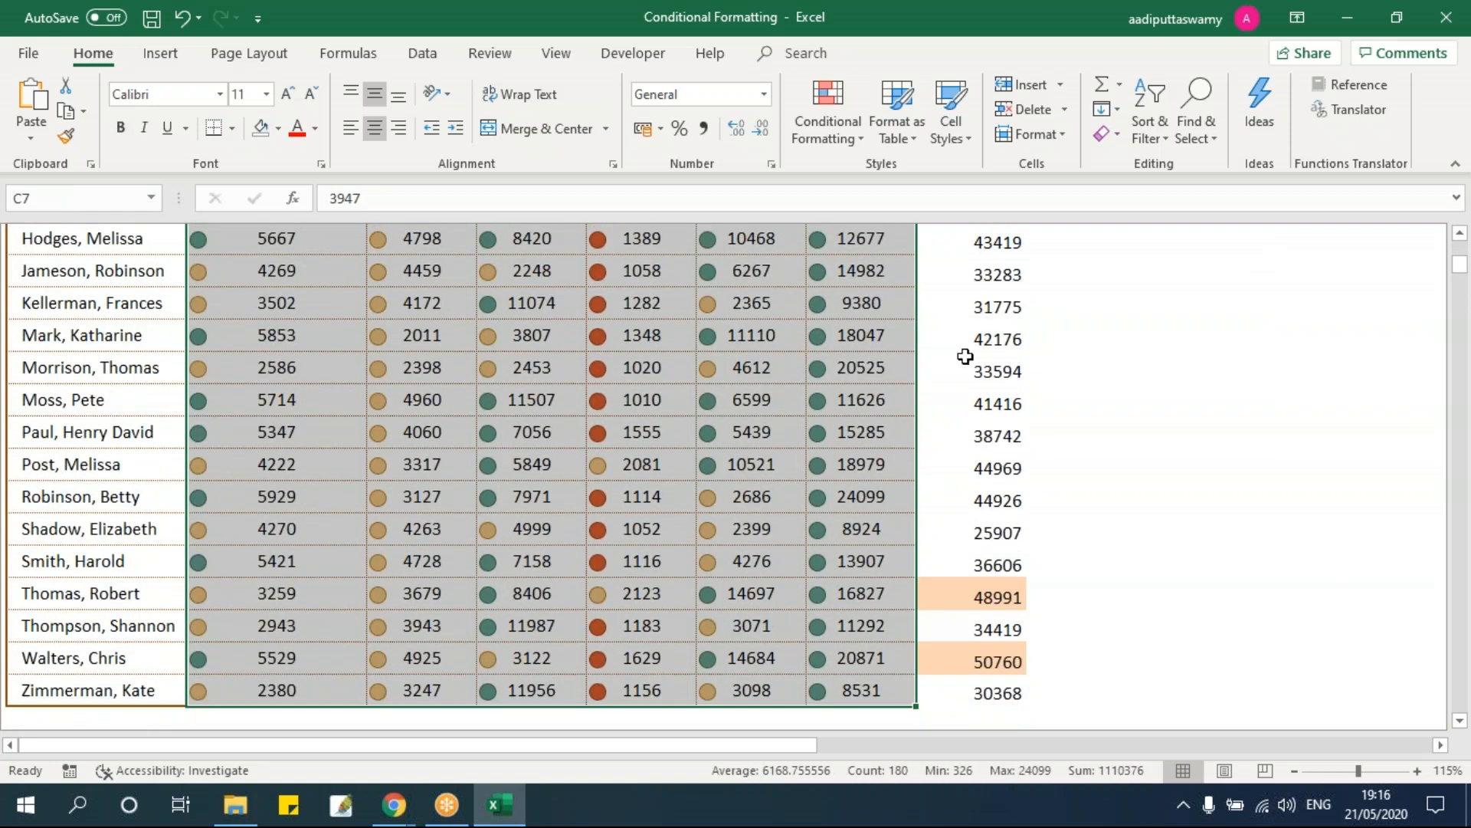
click(838, 139)
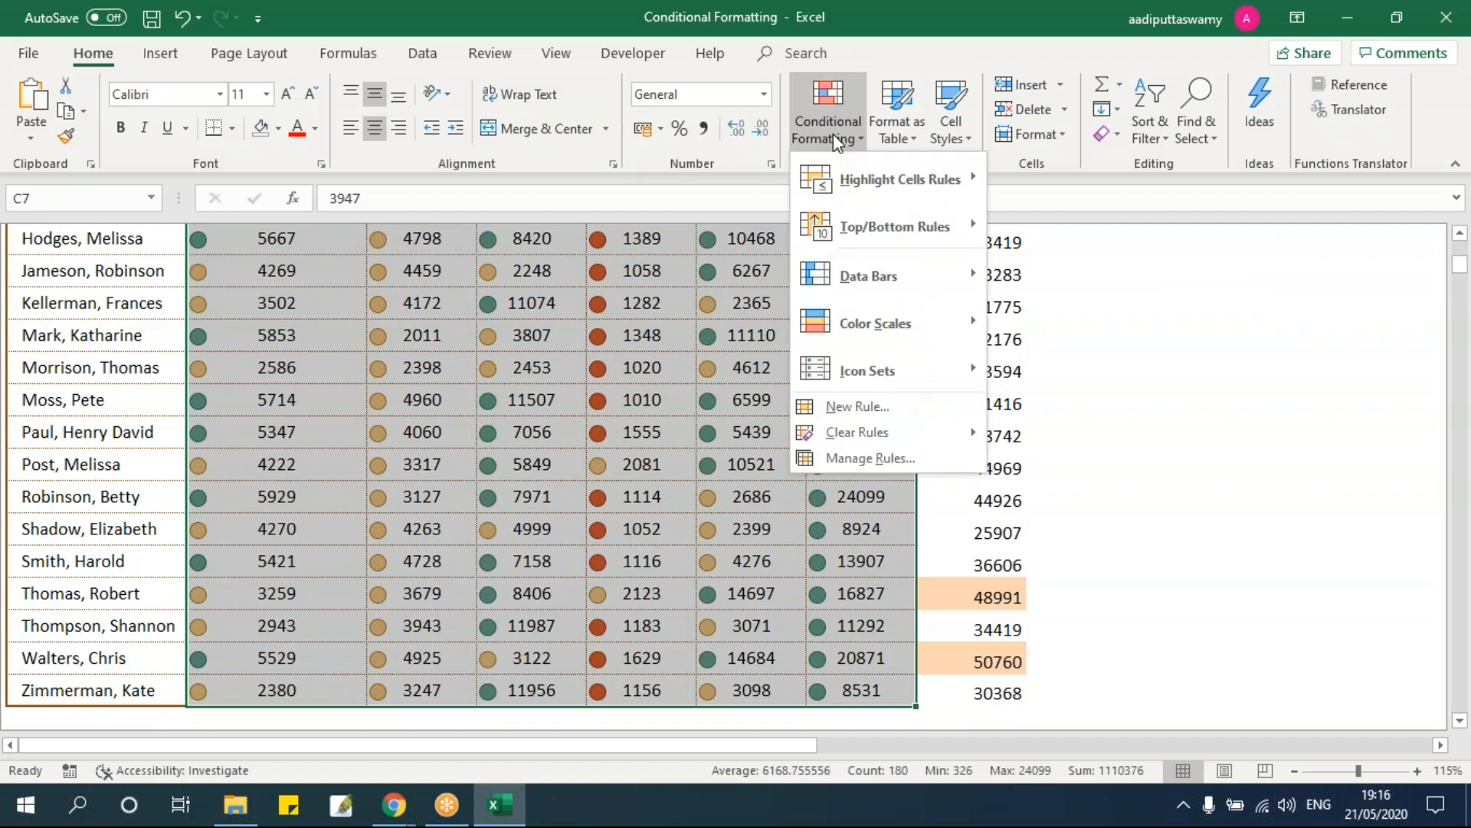
click(873, 460)
double_click(778, 332)
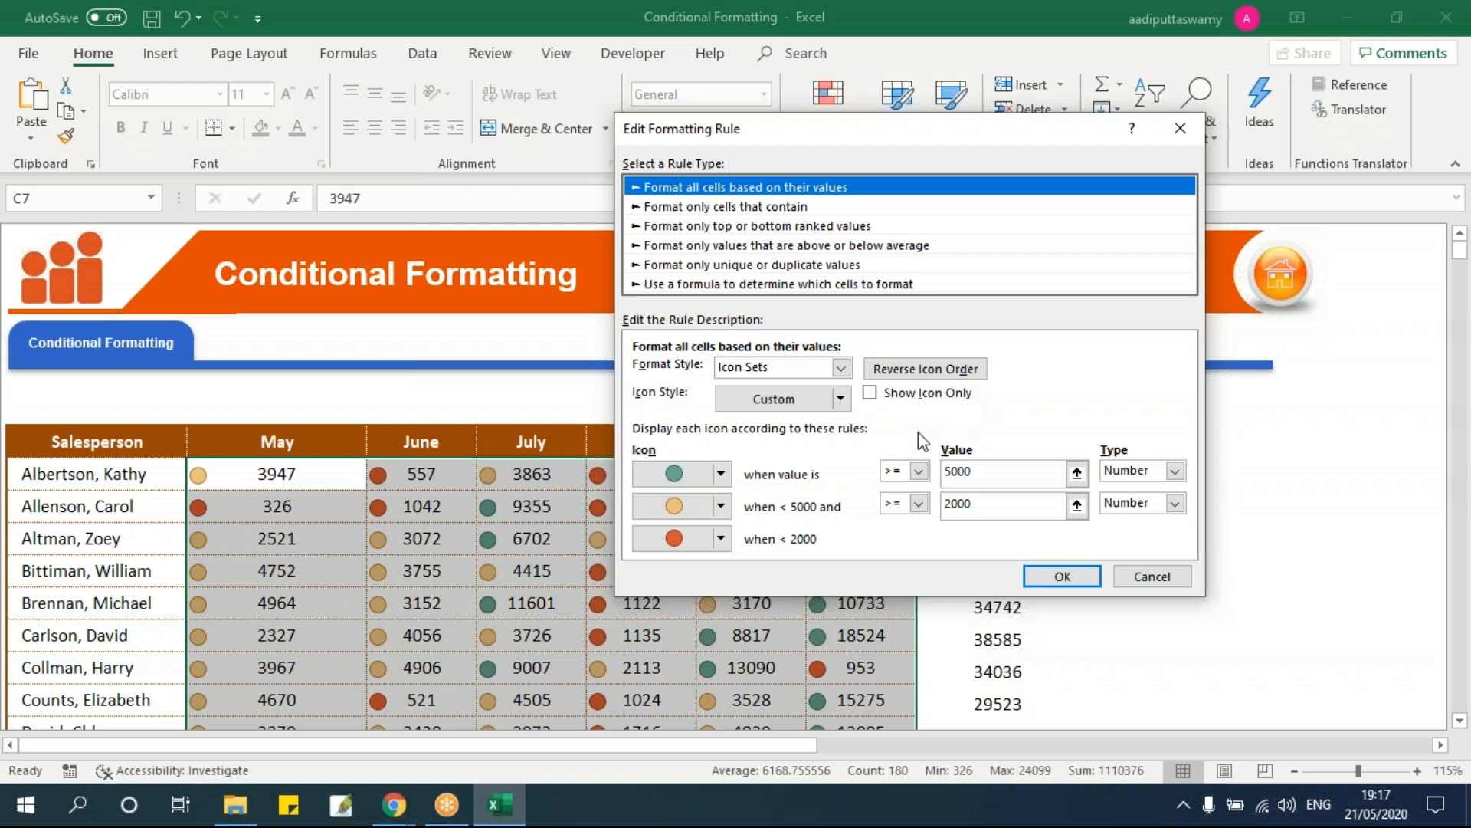
click(869, 393)
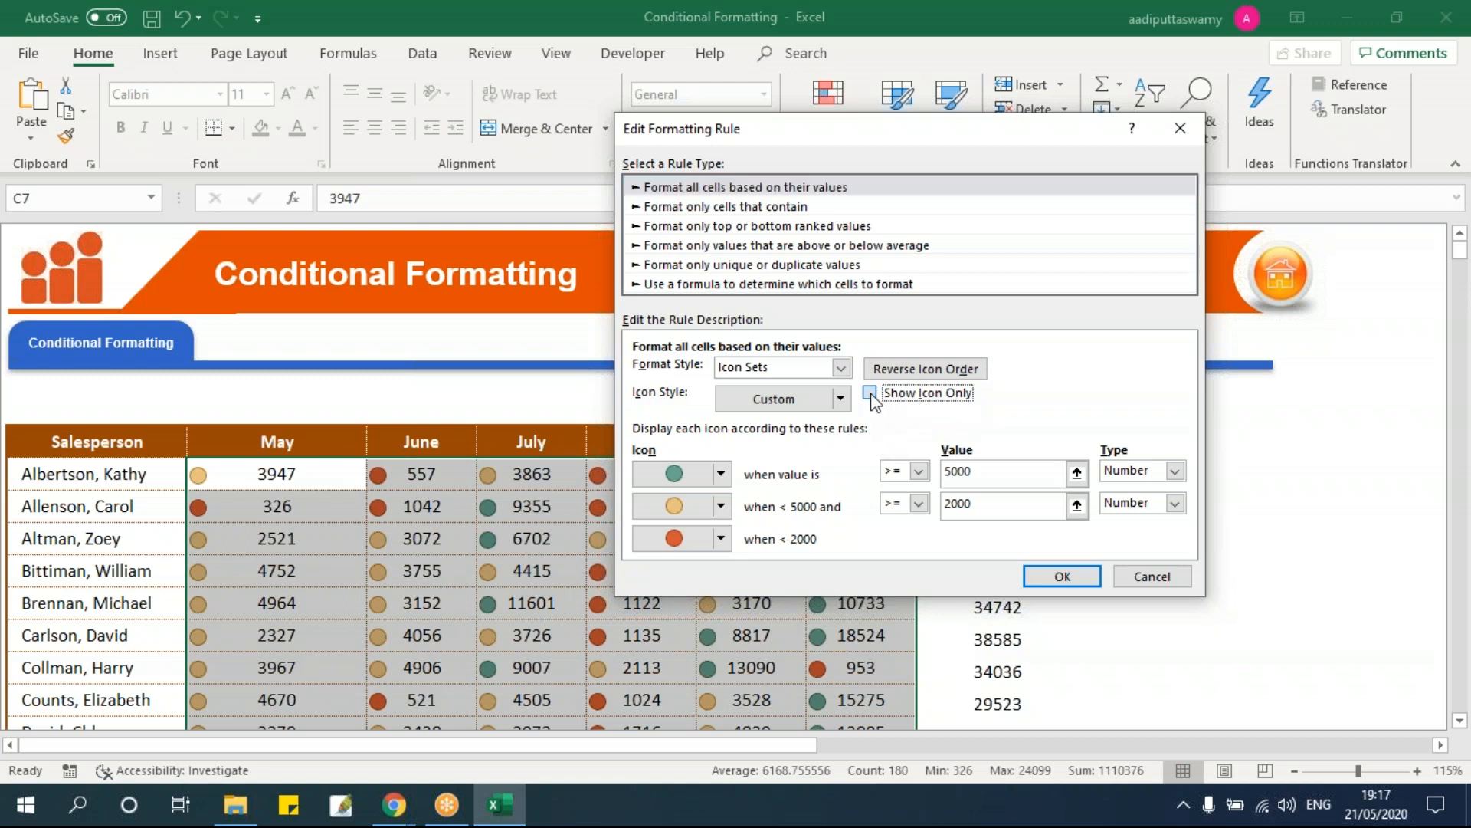
click(1062, 576)
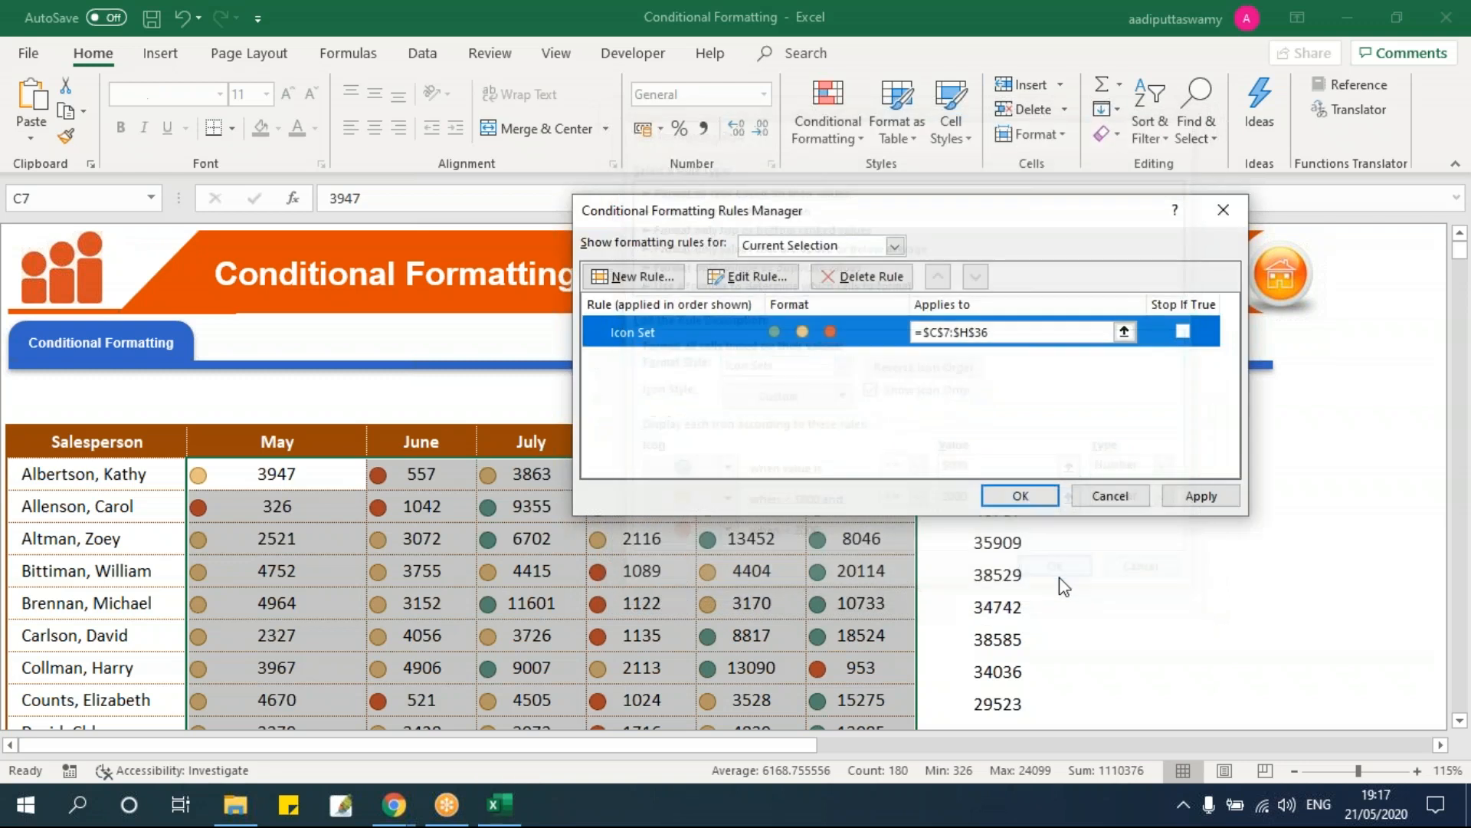
click(1020, 495)
Step: Check the values behind several icons, such as 2113 in Collman's August cell F13
click(568, 510)
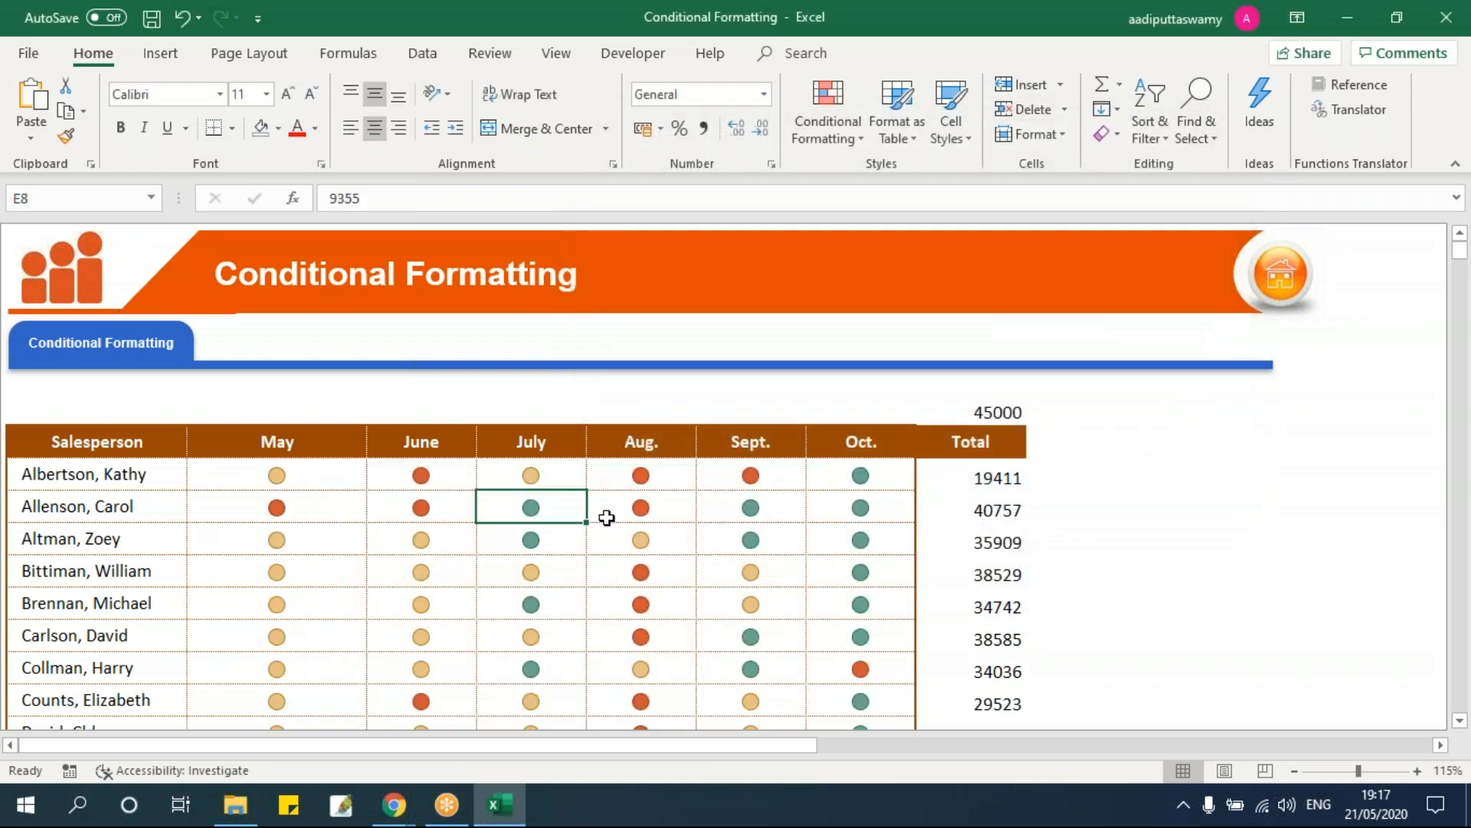
scroll(606, 518, down, 6)
scroll(606, 517, down, 1)
scroll(606, 517, up, 8)
click(460, 505)
click(493, 567)
click(717, 602)
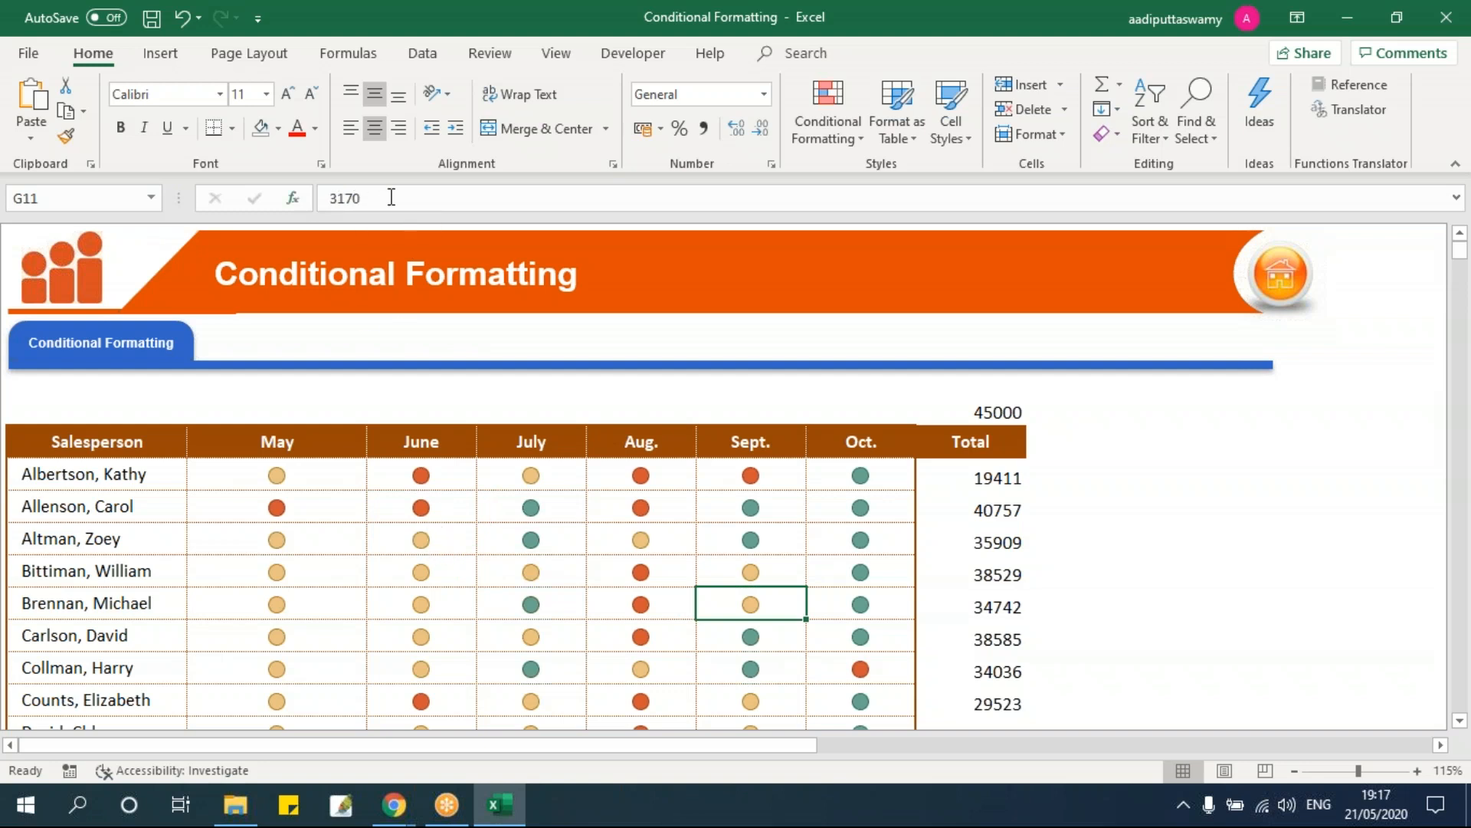
scroll(636, 519, down, 2)
click(671, 543)
double_click(671, 543)
drag(617, 545, 710, 549)
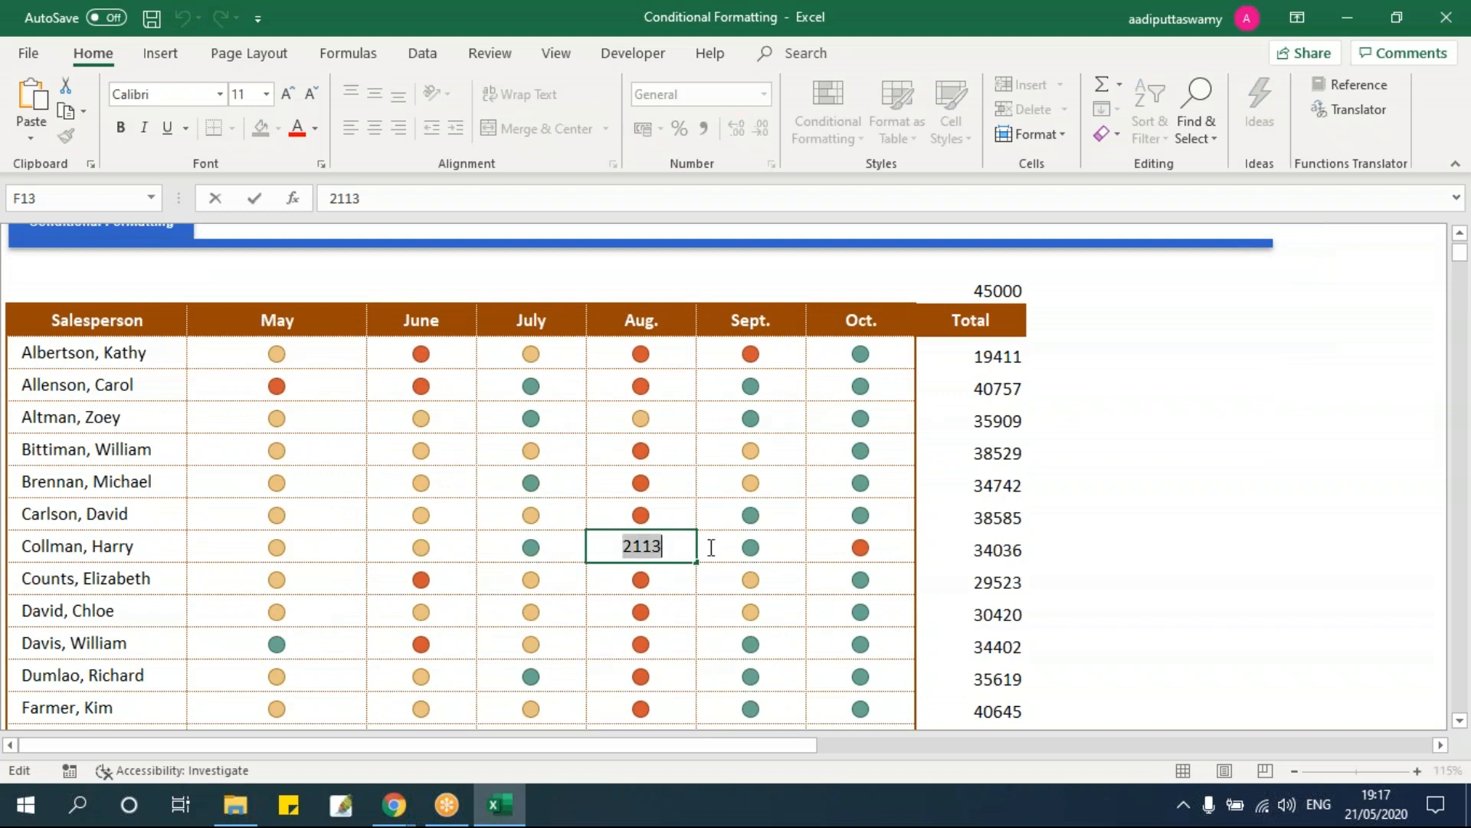
click(755, 544)
drag(297, 360, 883, 630)
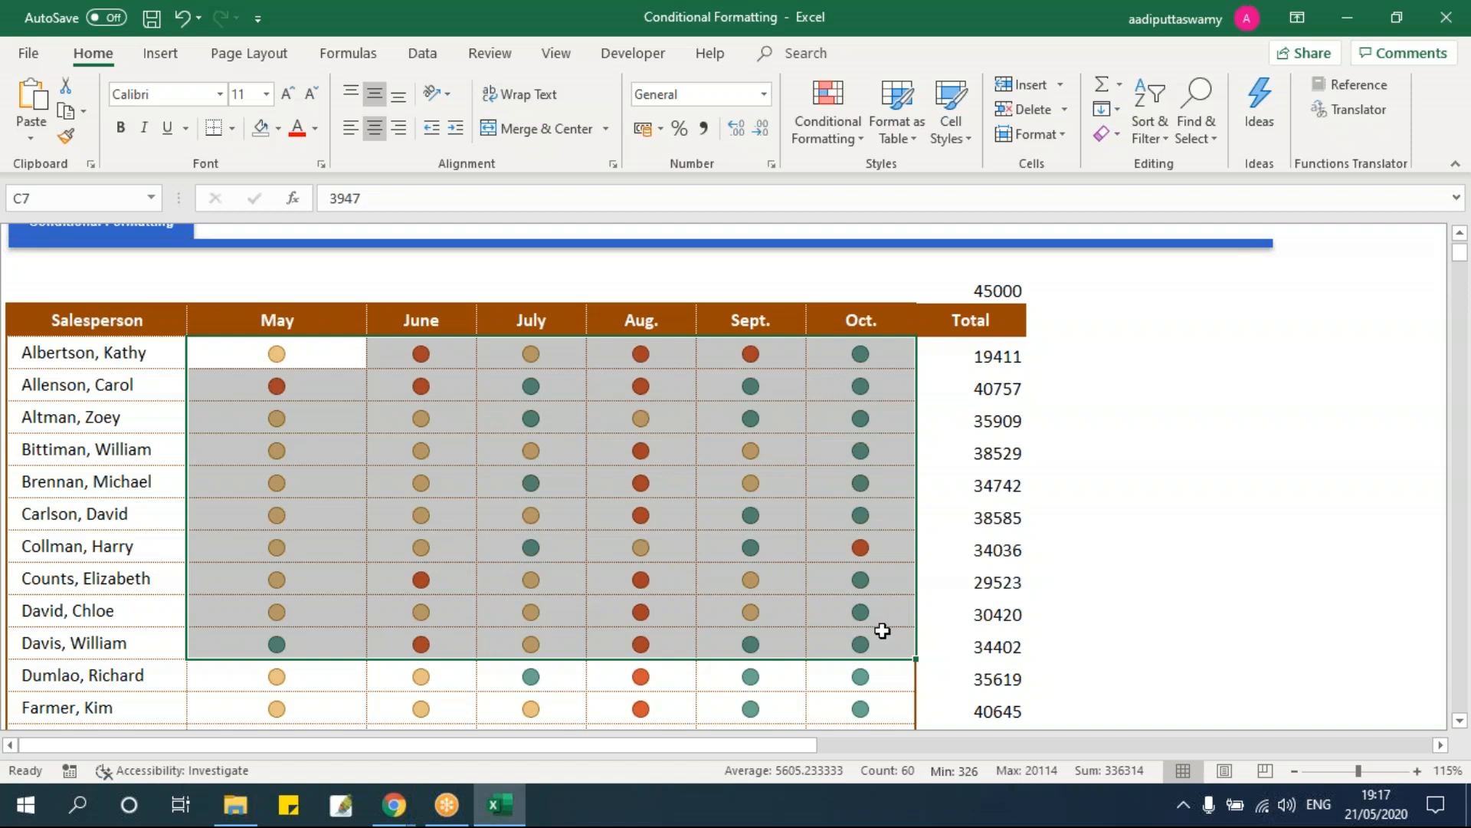
click(857, 526)
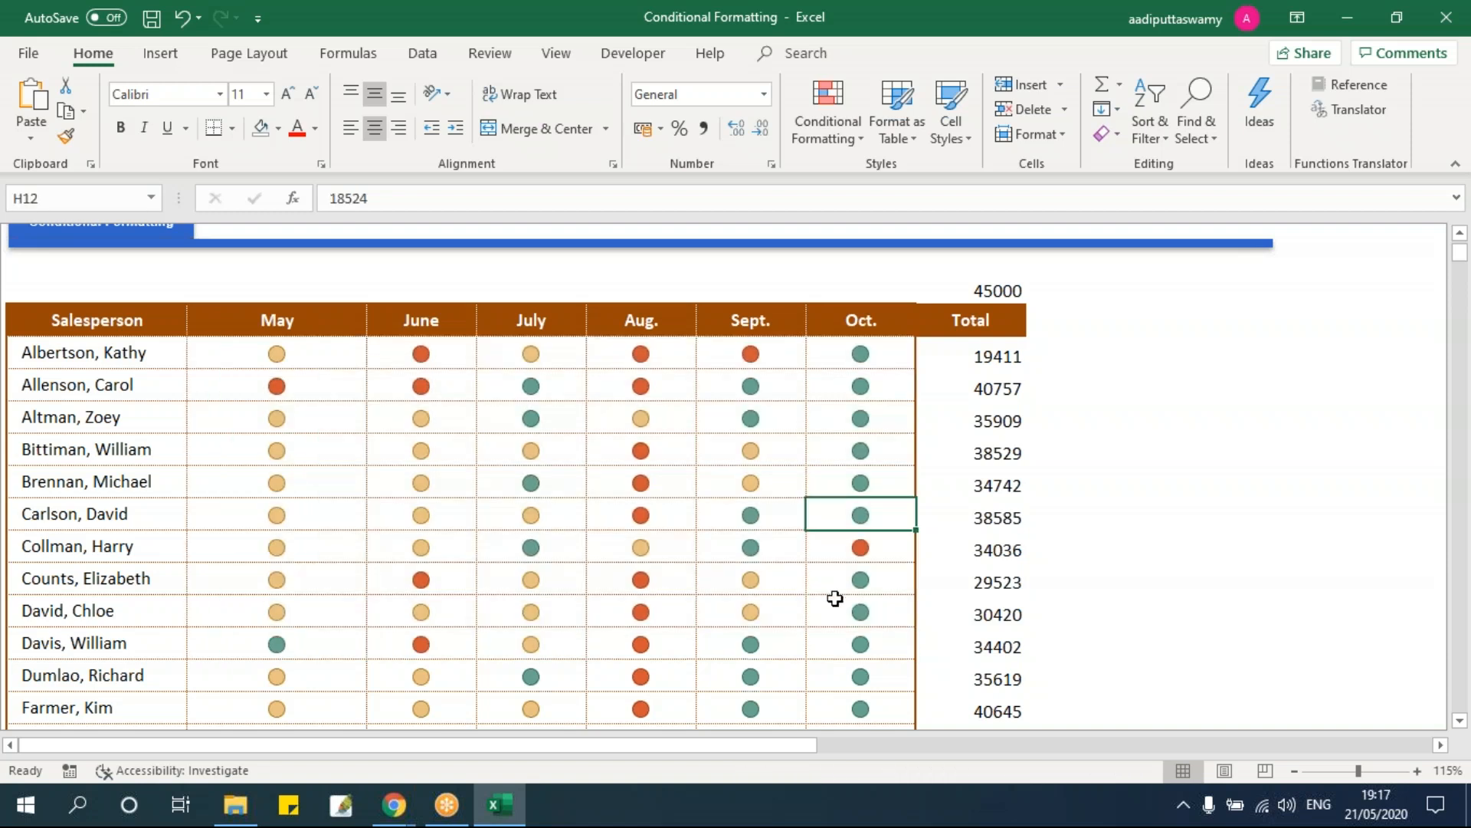
Step: Select the 30 totals I7:I36 in the Total column
click(982, 365)
key(Up)
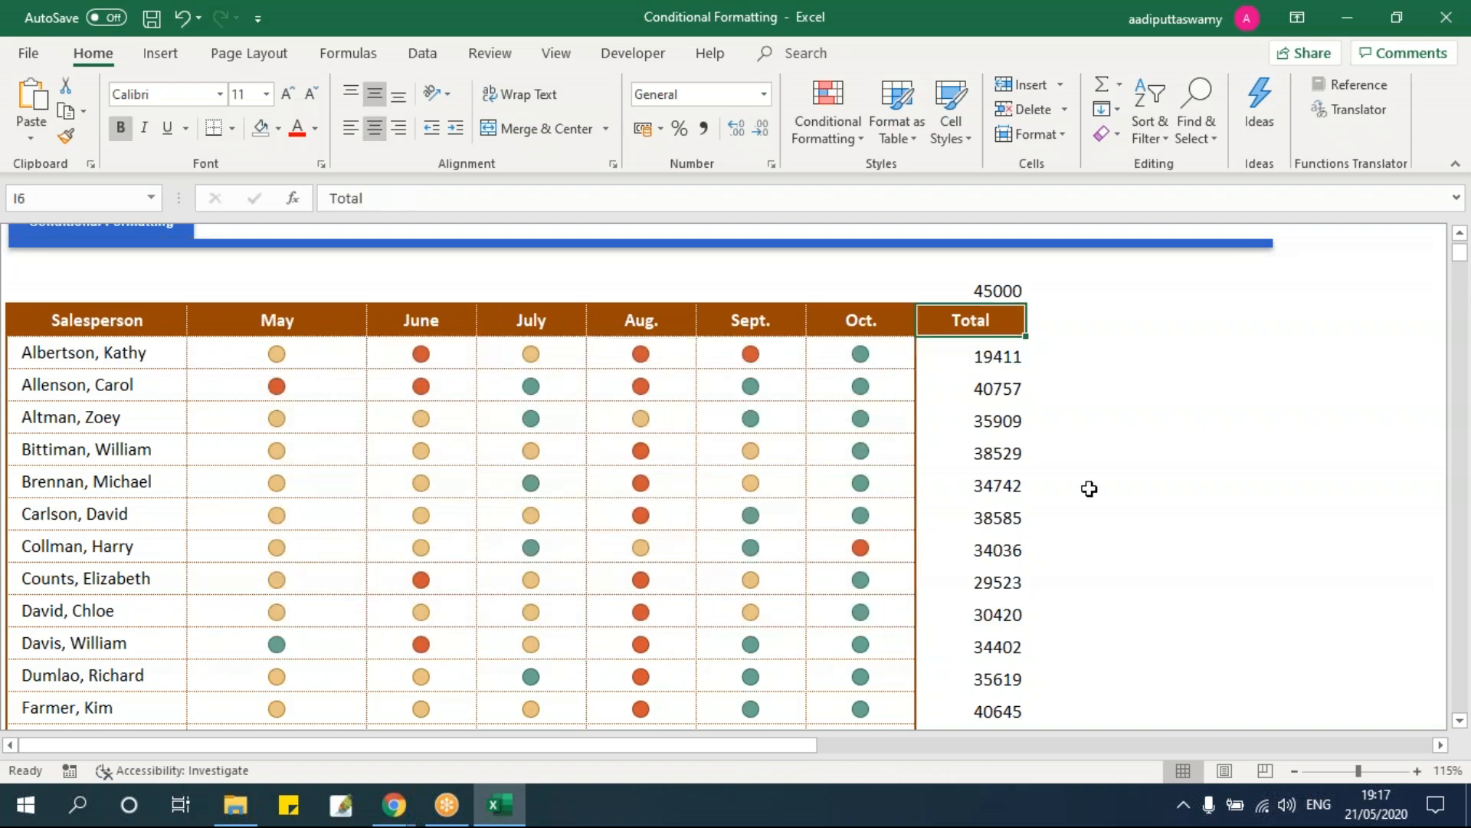
key(Down)
key(ctrl+shift+Down)
key(ctrl+BackSpace)
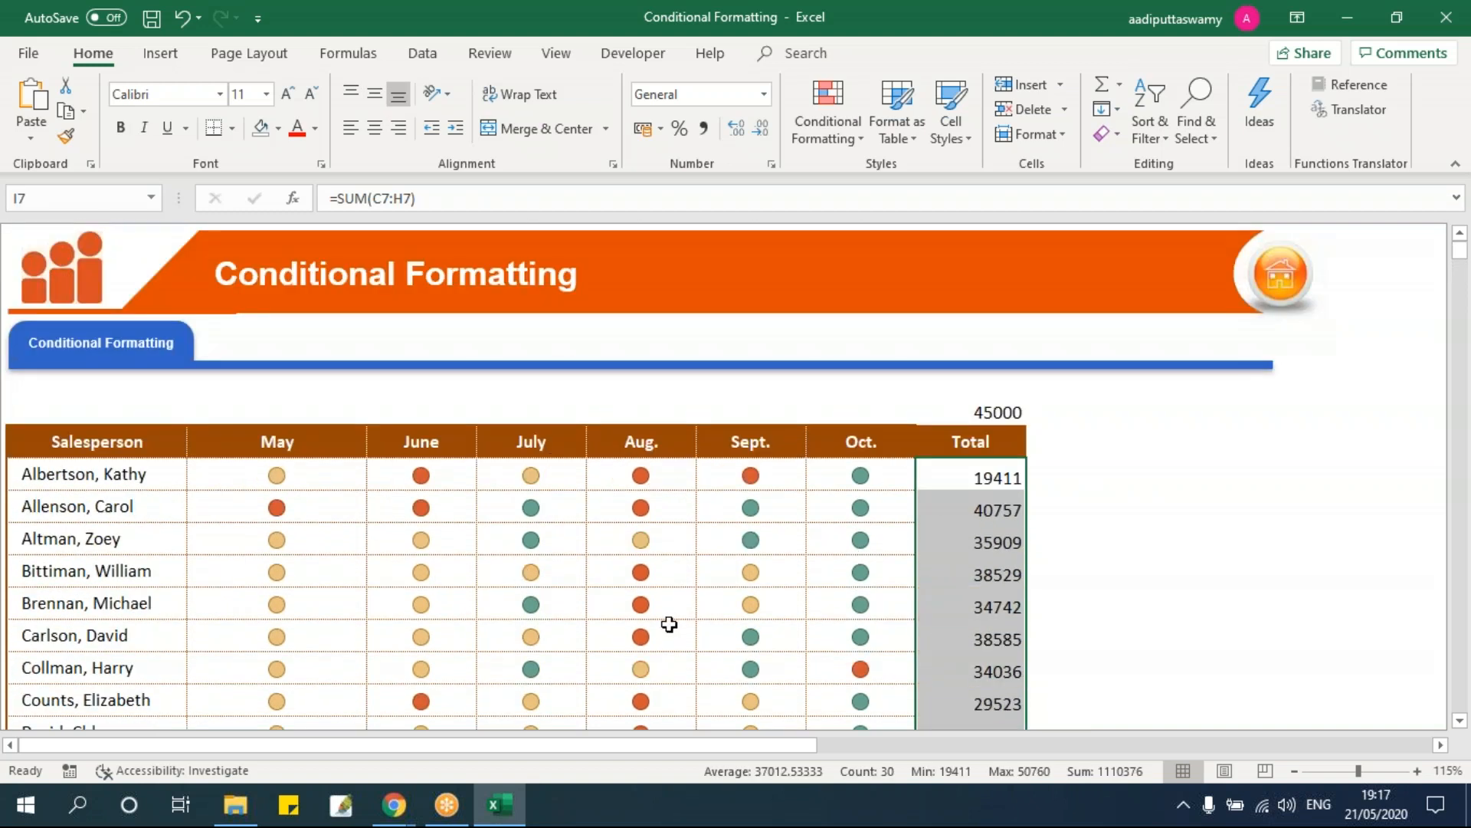
Step: Clear the conditional formatting rules from the selected totals I7:I36
click(827, 111)
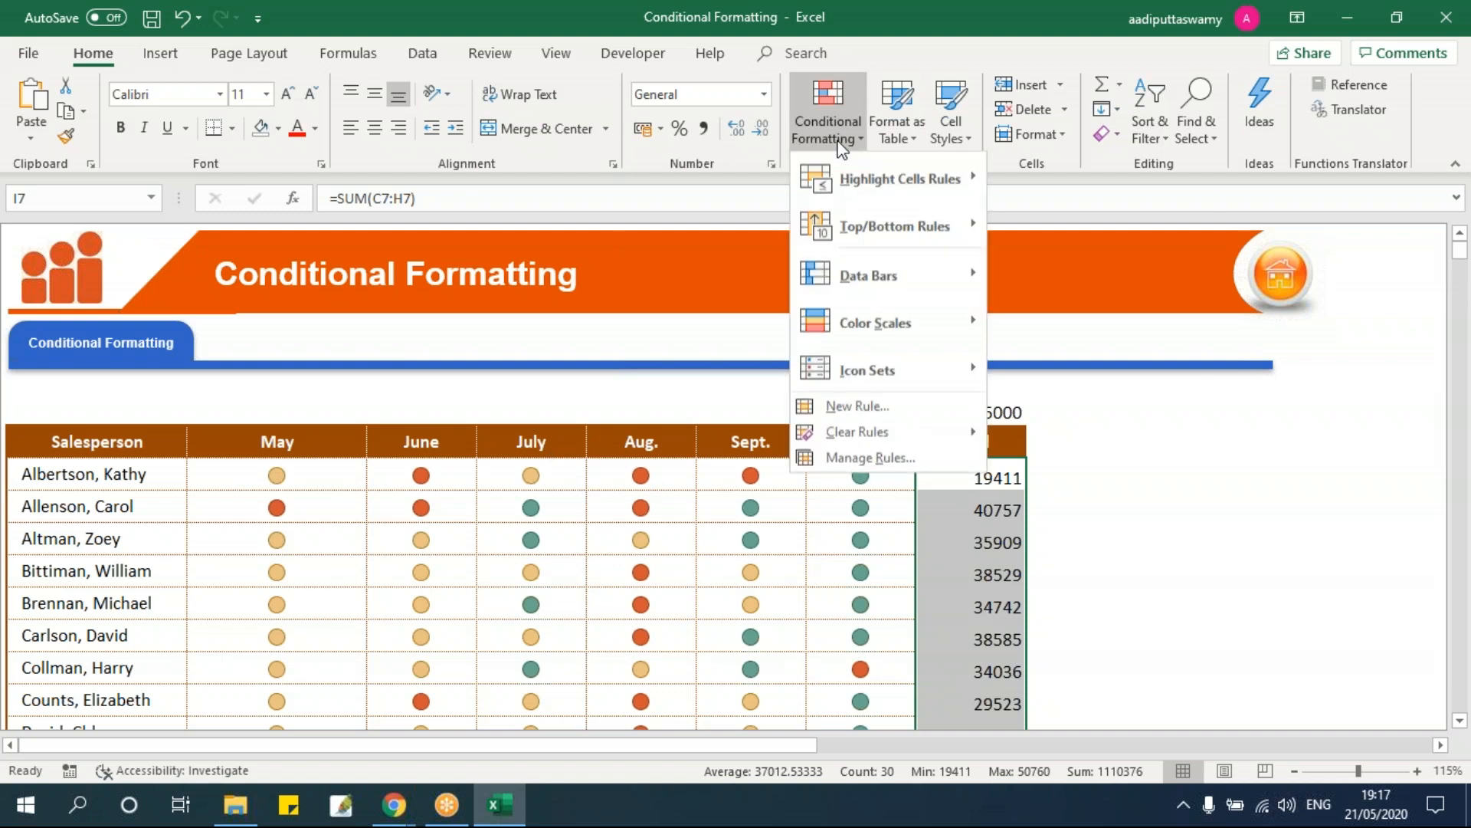
mouse_move(871, 438)
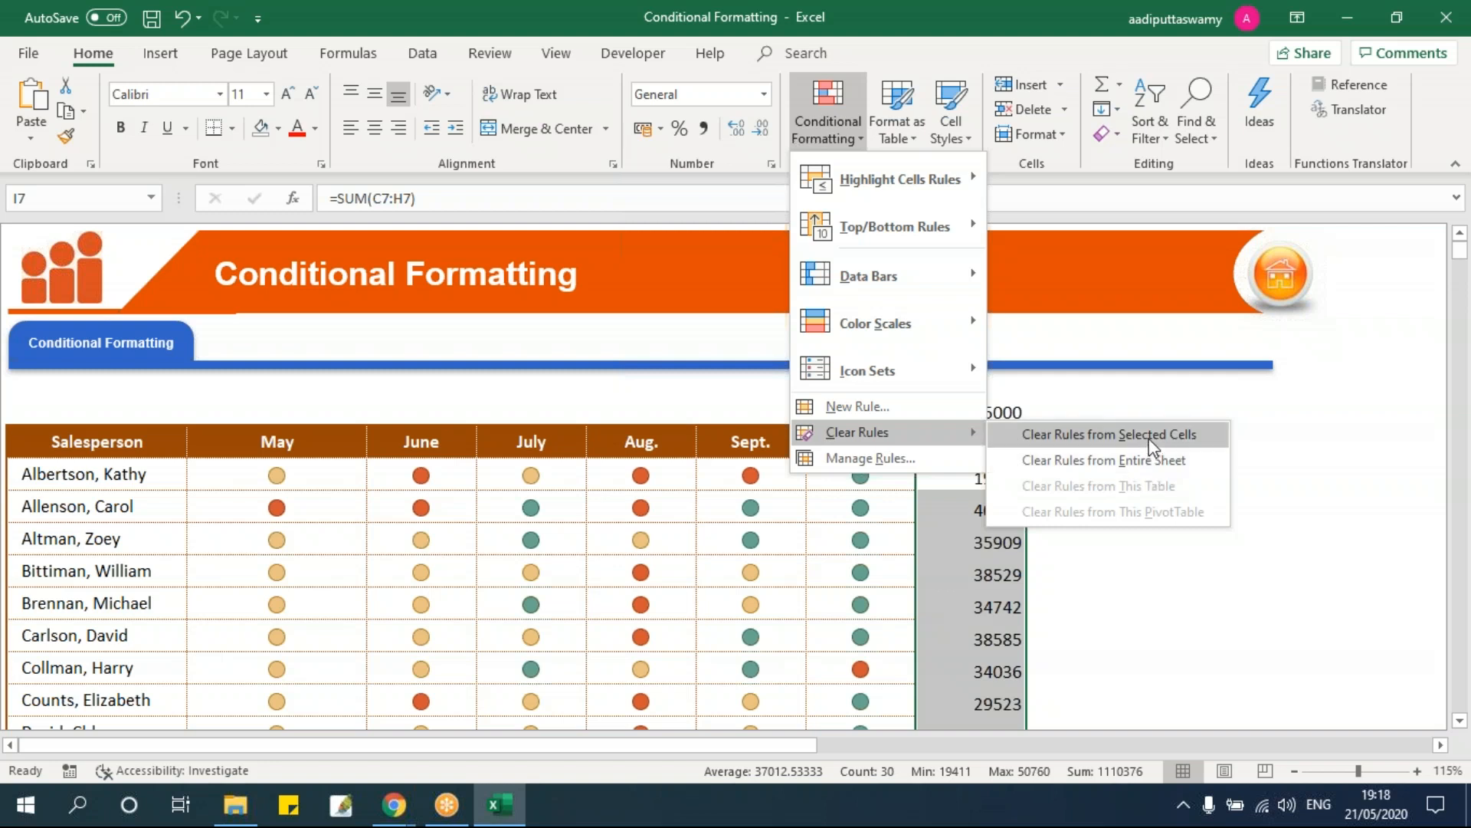
click(1149, 437)
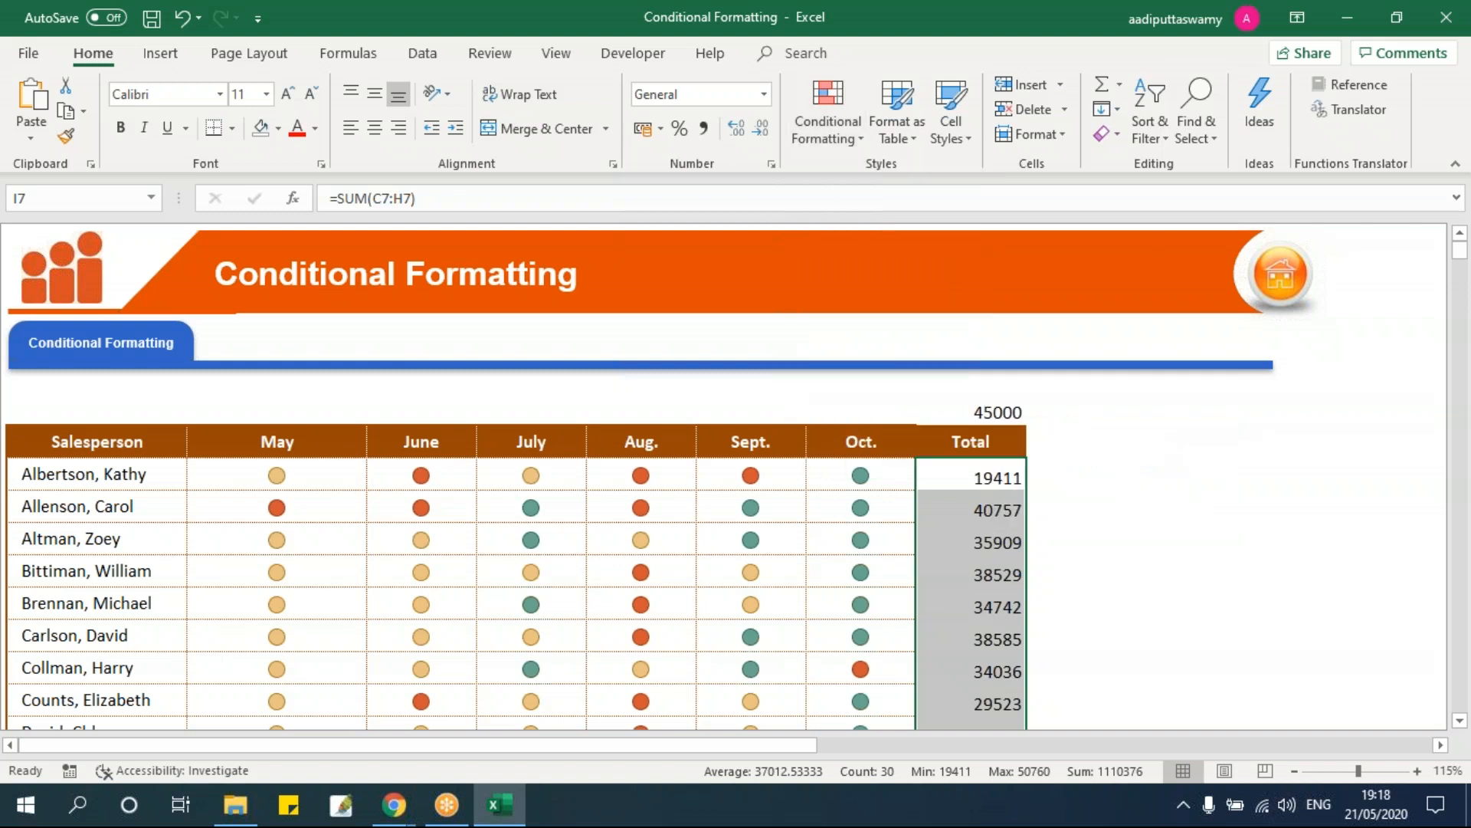
Step: Add orange solid-fill data bars to the totals I7:I36
click(1005, 479)
scroll(1005, 480, down, 6)
scroll(1005, 480, down, 1)
scroll(1004, 480, up, 8)
scroll(1005, 480, down, 2)
scroll(1004, 480, down, 6)
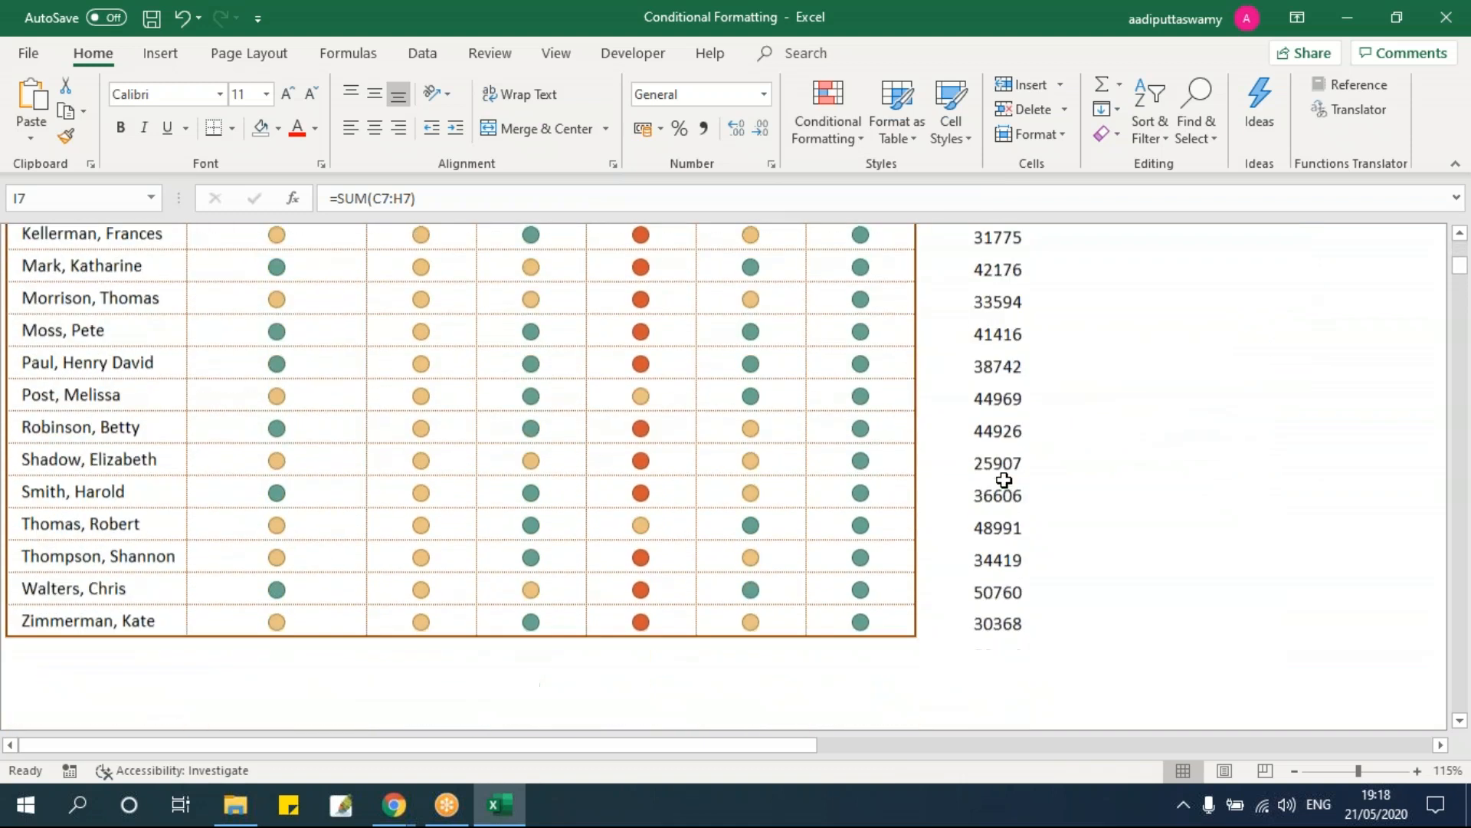
scroll(1005, 480, up, 8)
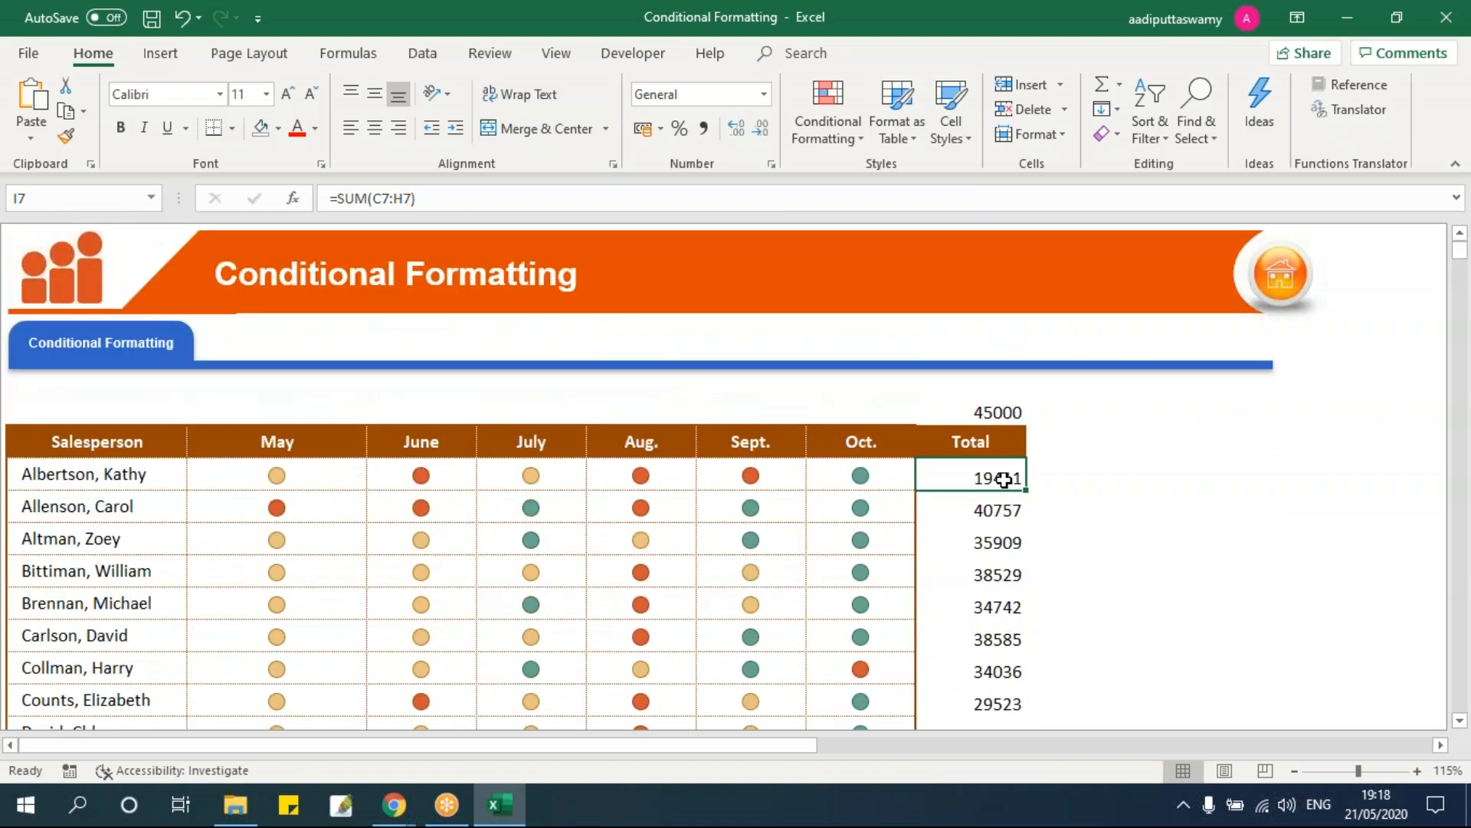
key(ctrl+shift+Down)
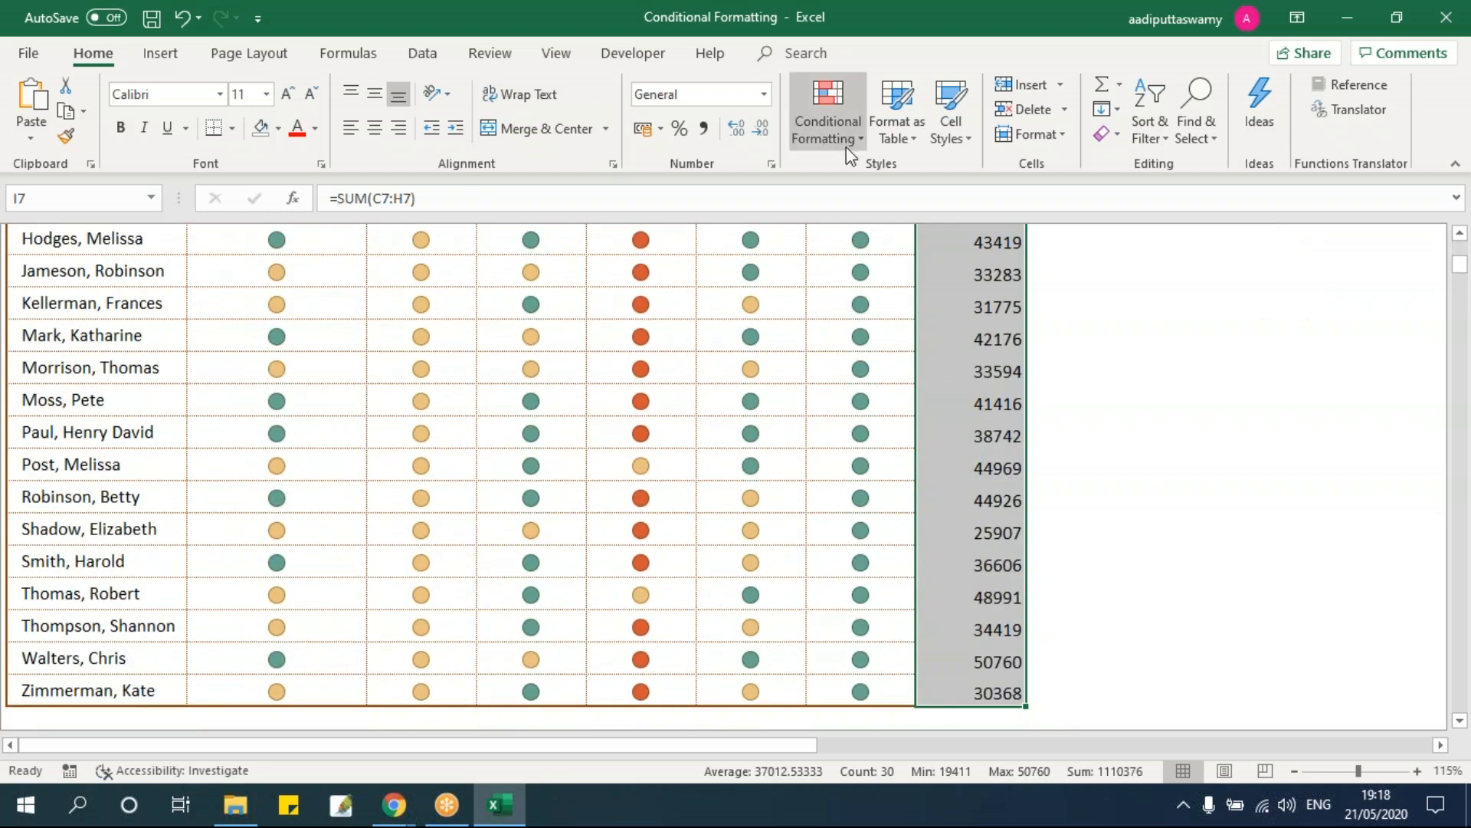
click(846, 147)
mouse_move(864, 274)
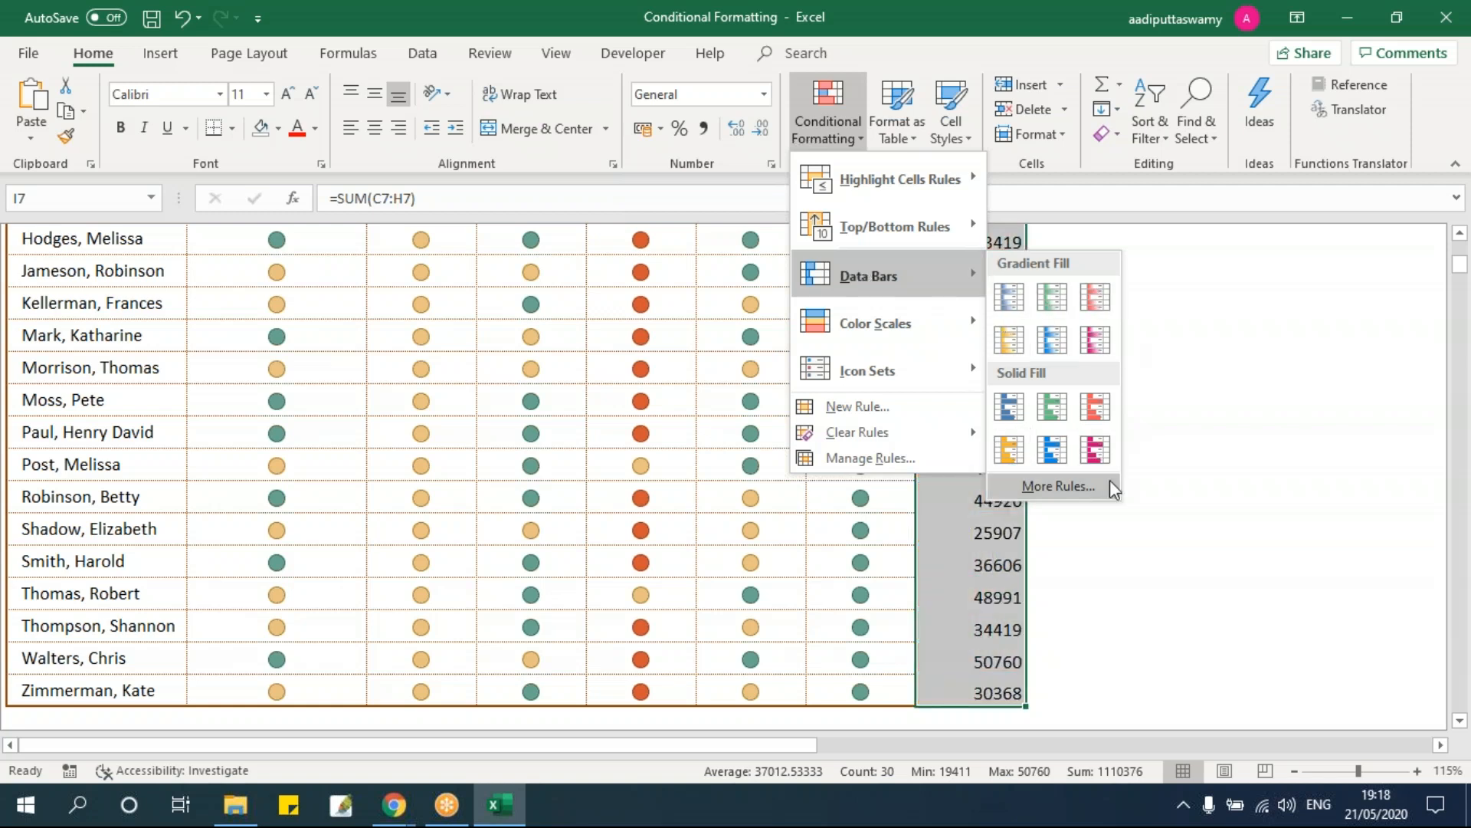
click(1014, 448)
Step: Review the new bars and reselect the totals I7:I36
click(1152, 440)
scroll(1153, 452, up, 6)
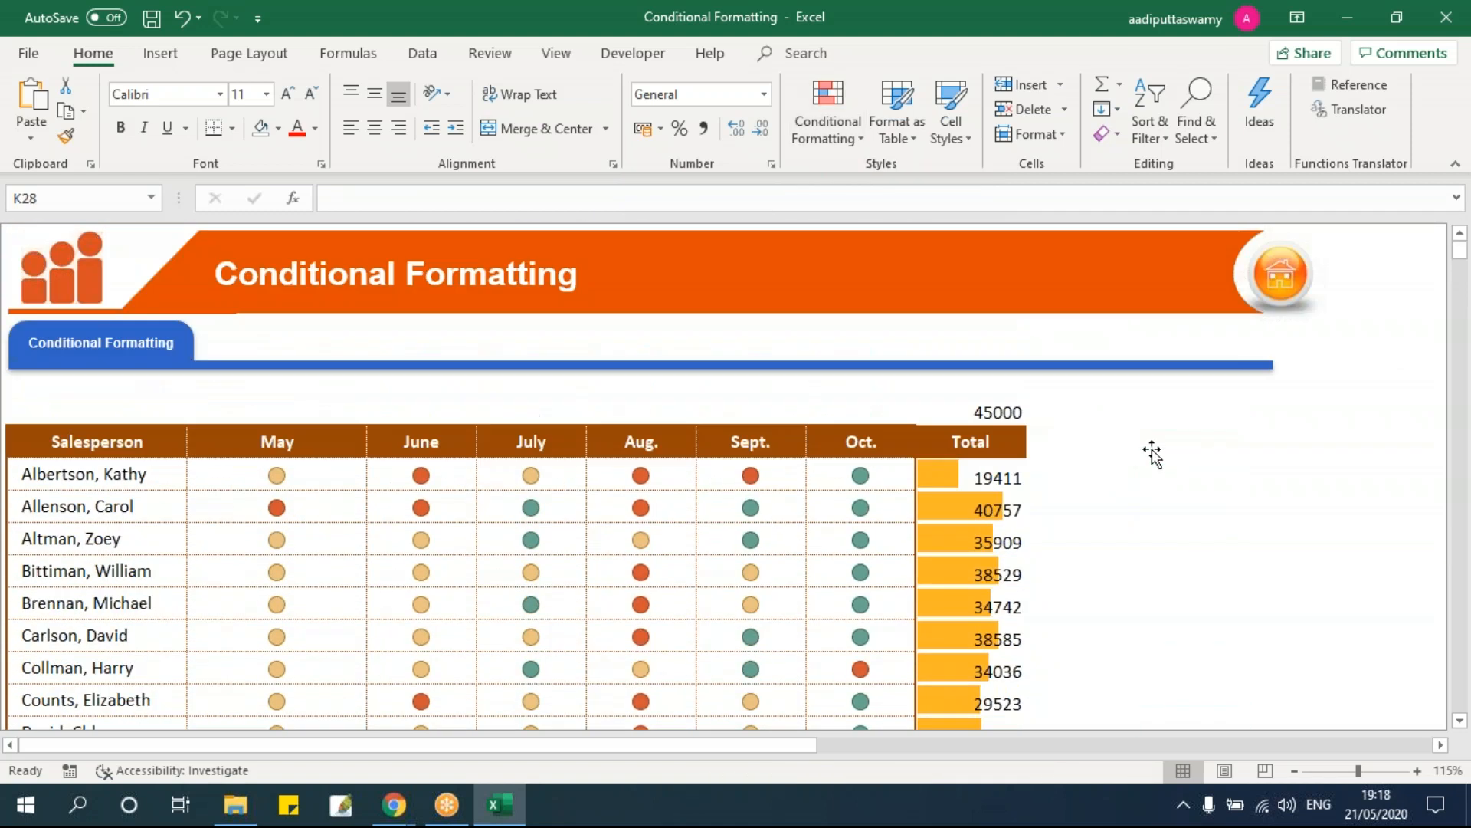
scroll(1153, 452, down, 7)
scroll(1132, 427, up, 5)
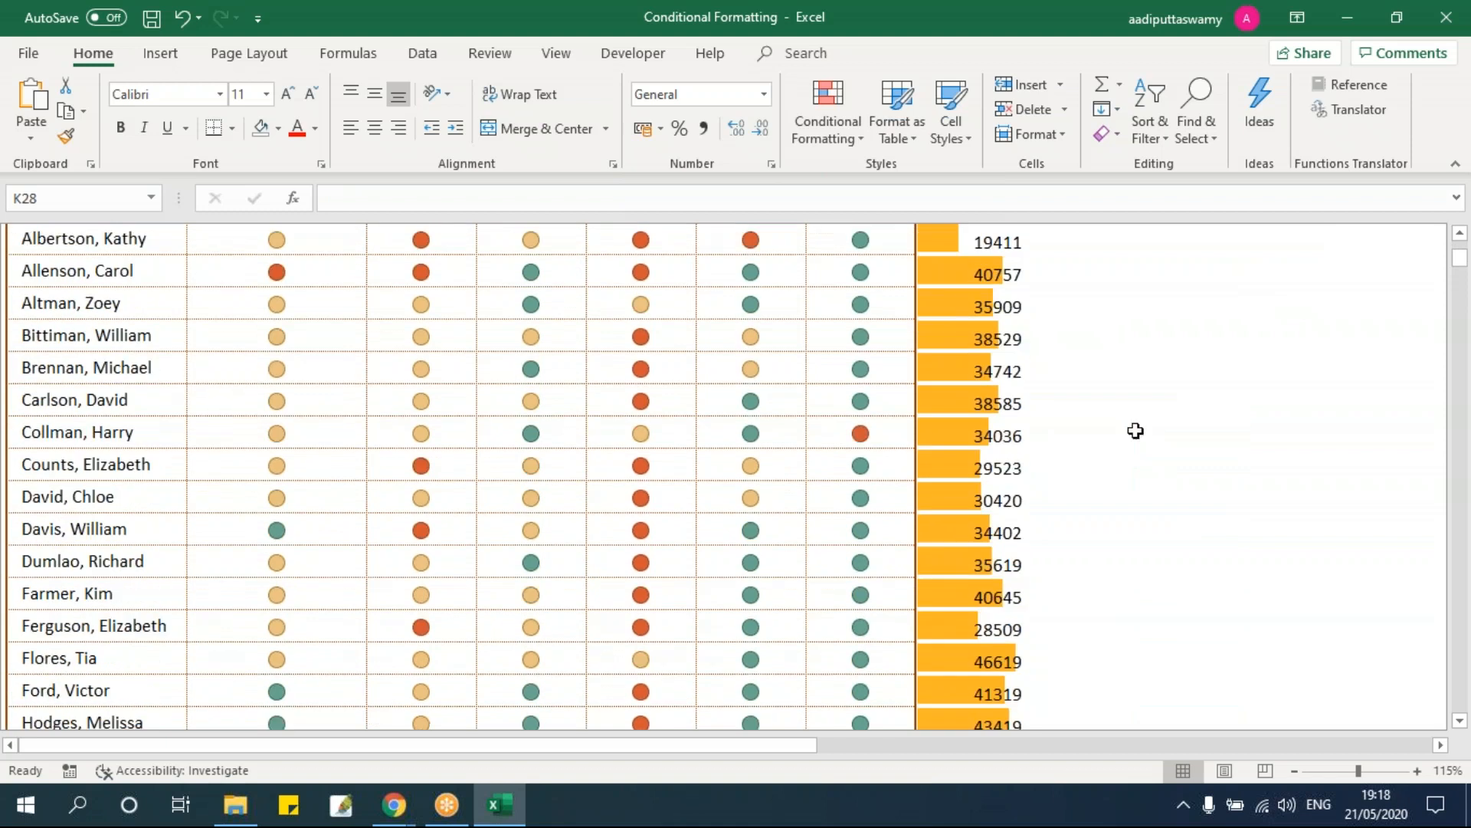
click(962, 305)
scroll(962, 306, up, 1)
click(962, 304)
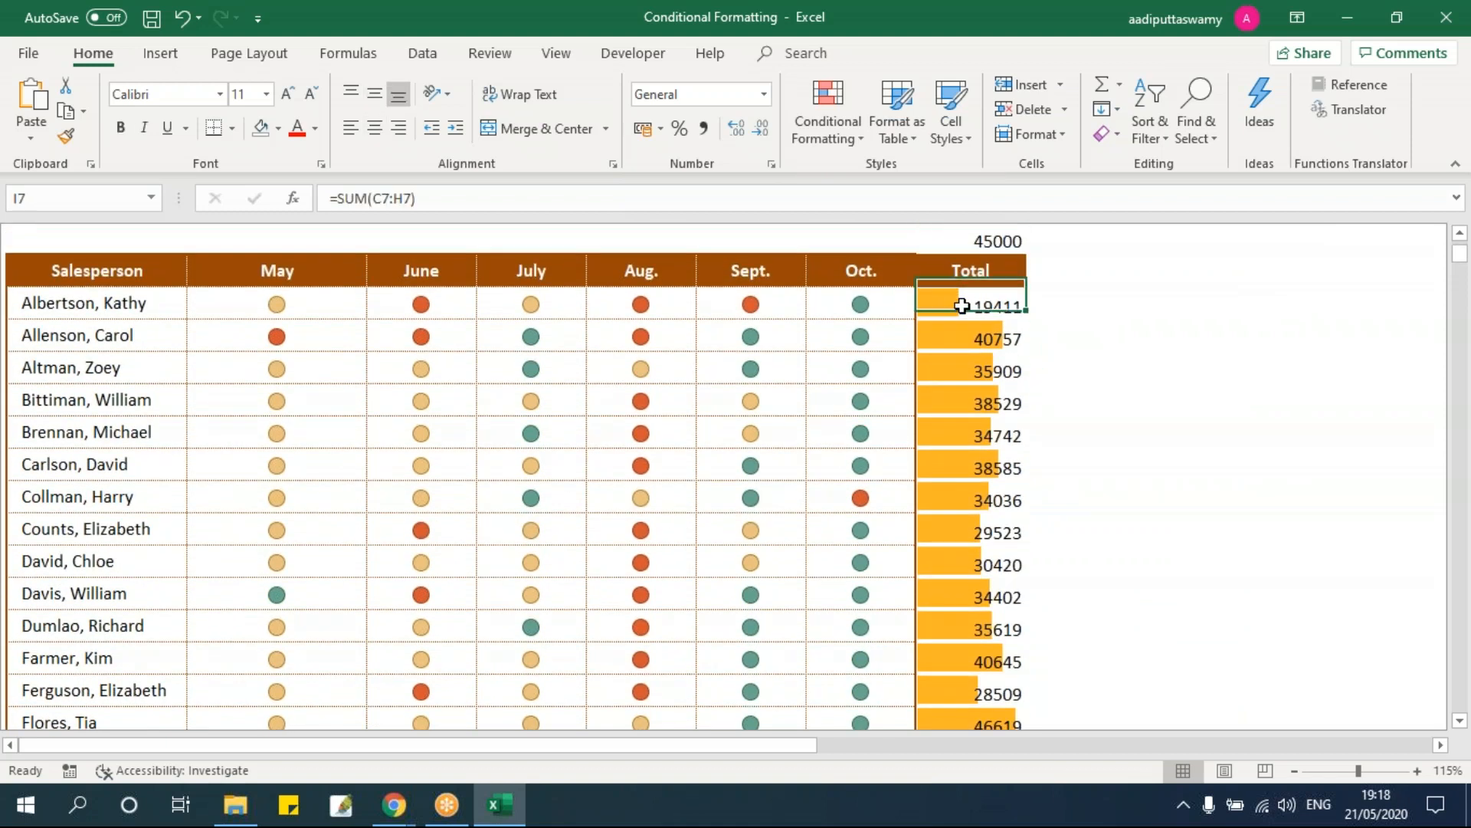
key(ctrl+shift+Down)
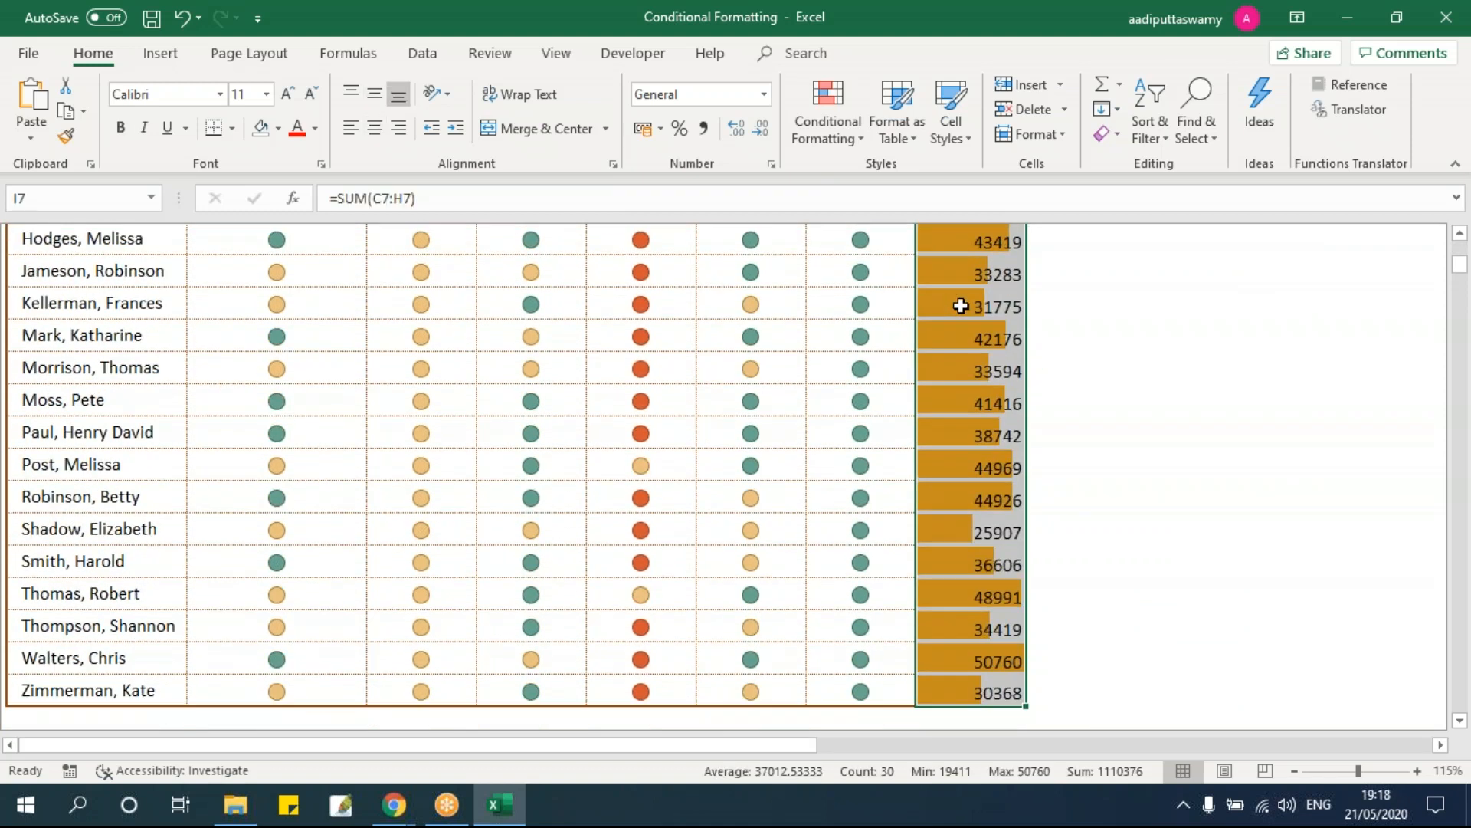
click(840, 129)
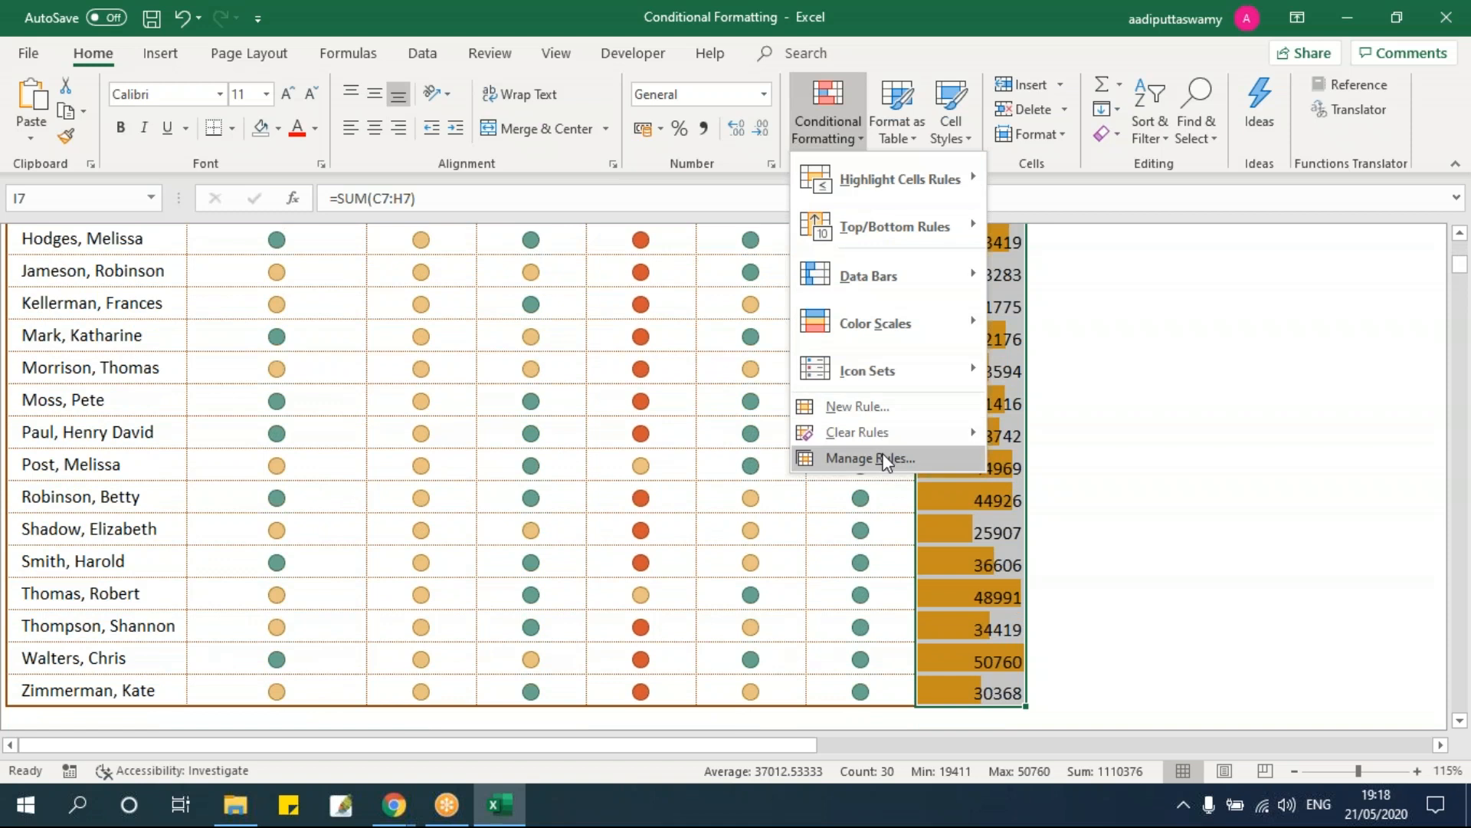
Step: Edit the Data Bar rule to Show Bar Only, hiding the sums
click(881, 458)
double_click(770, 342)
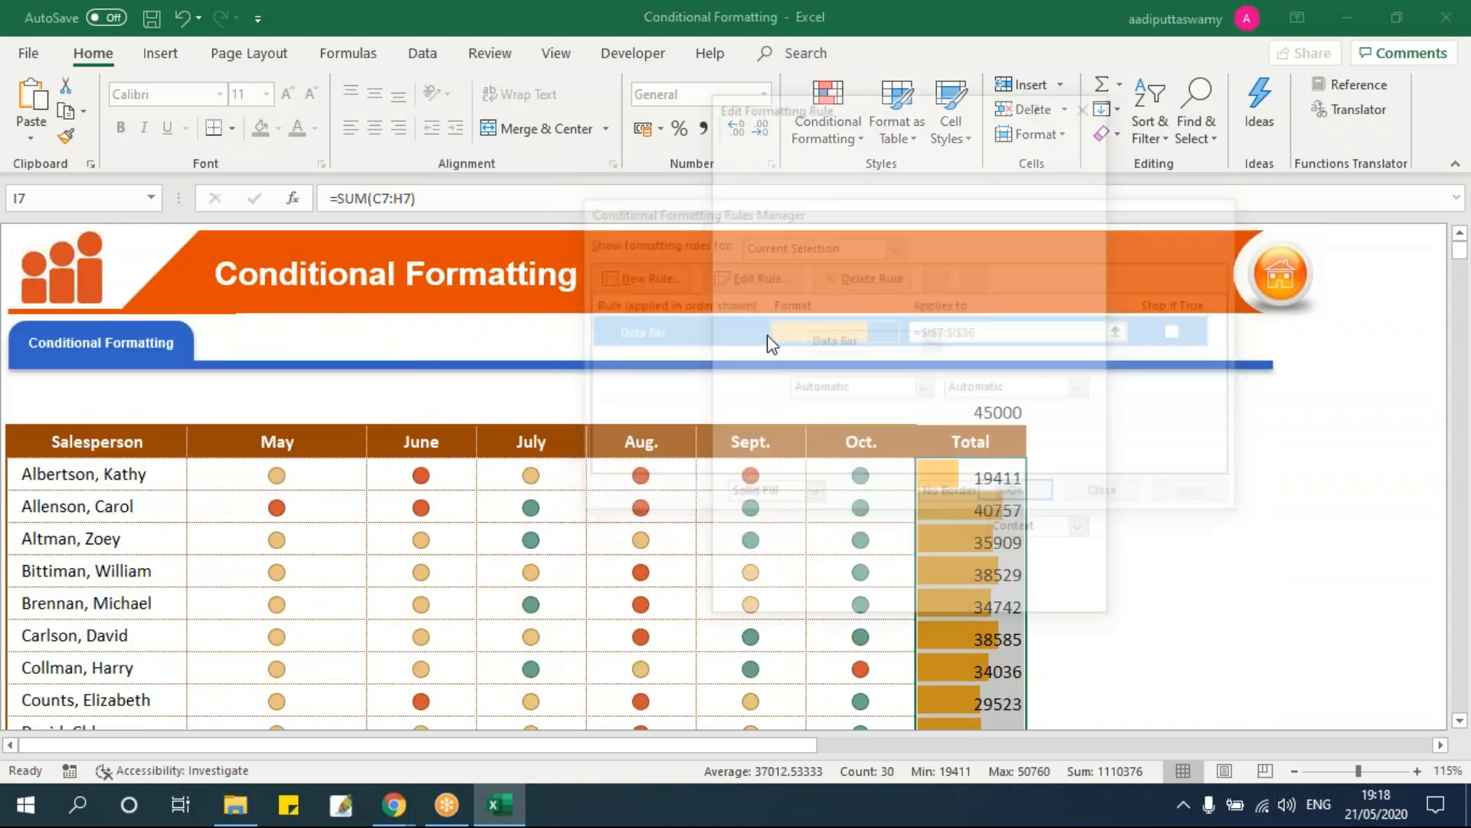
drag(908, 113, 573, 107)
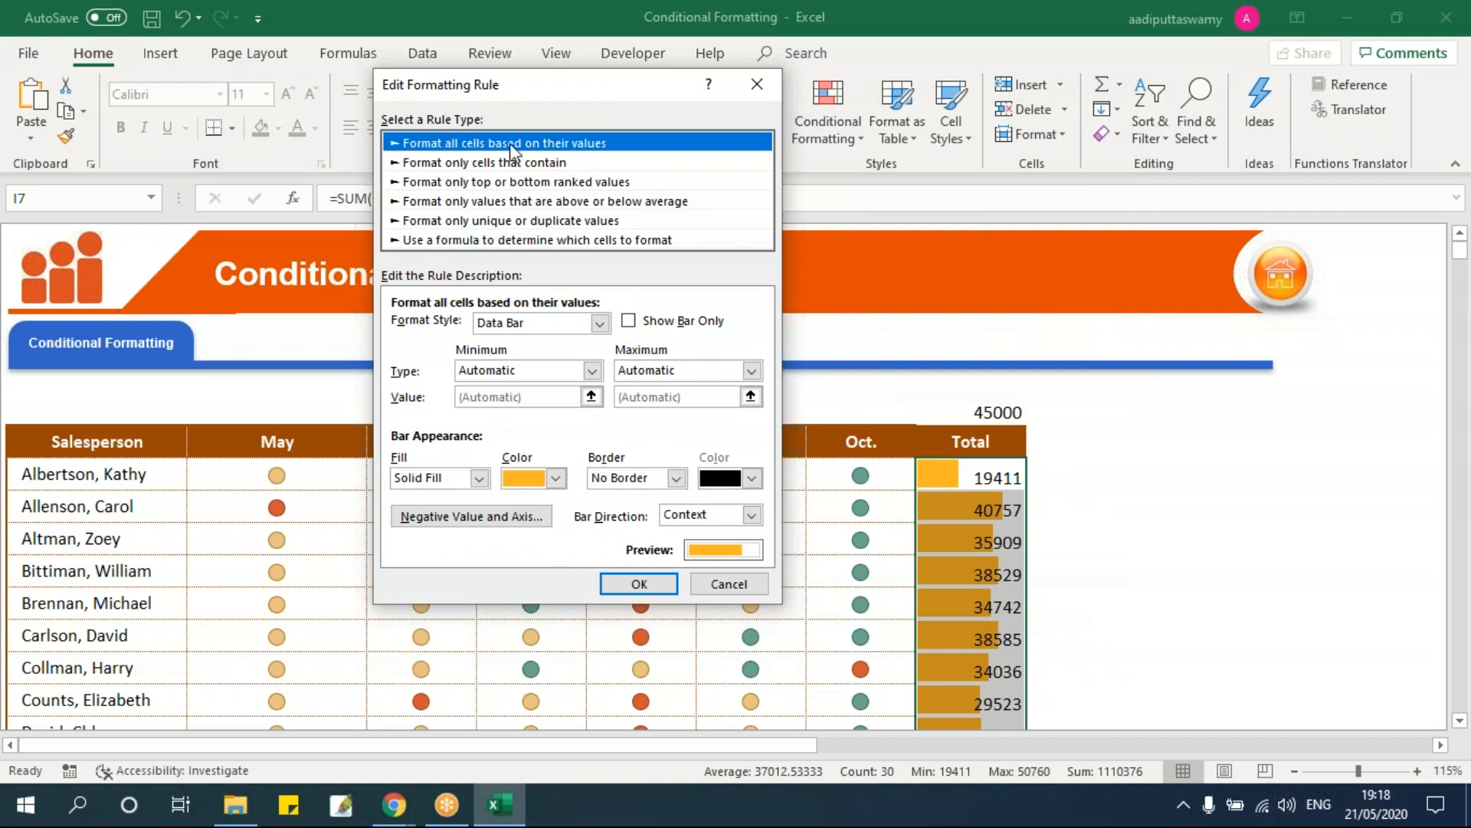
click(599, 323)
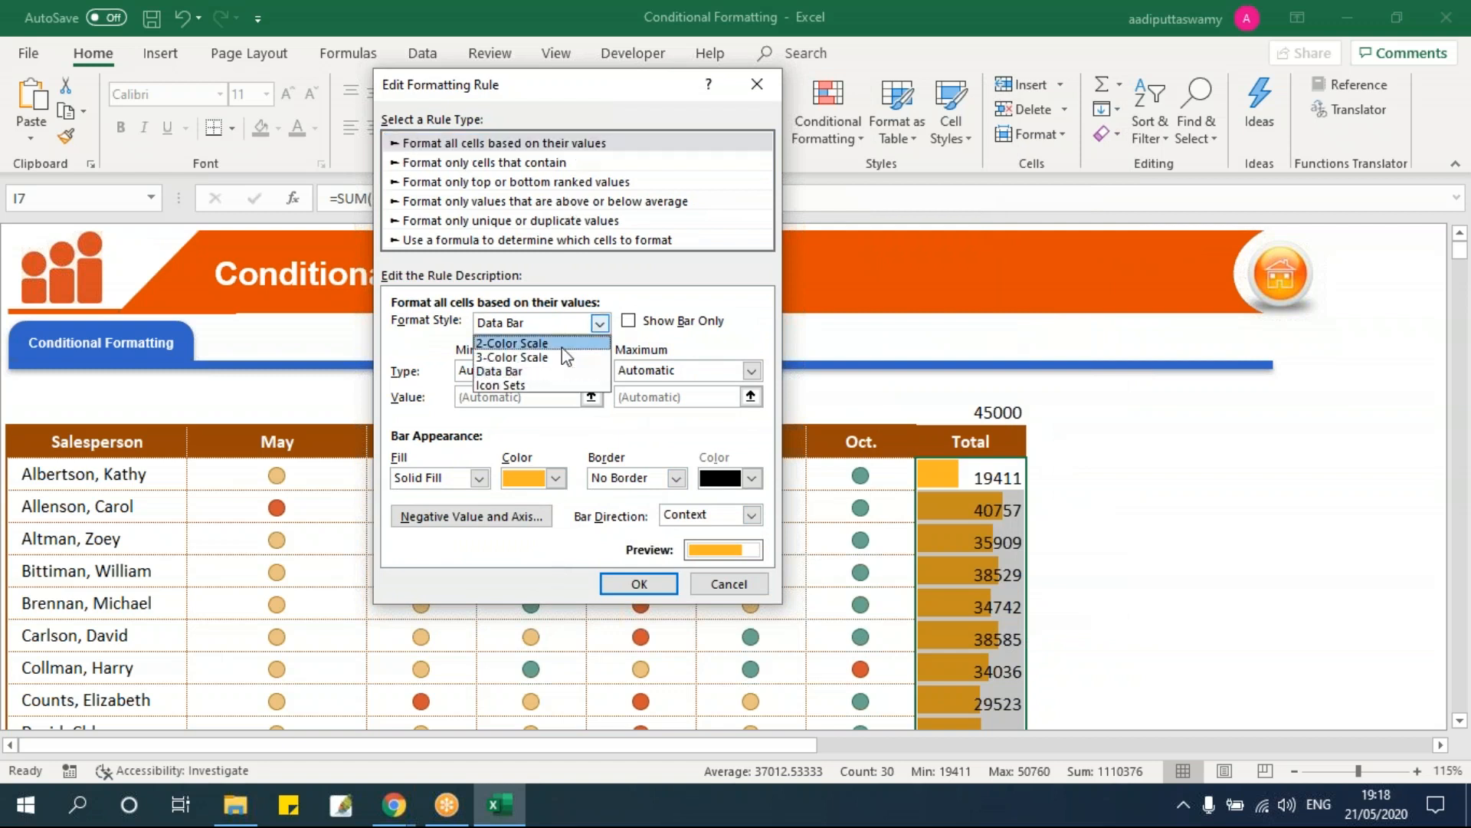
click(502, 371)
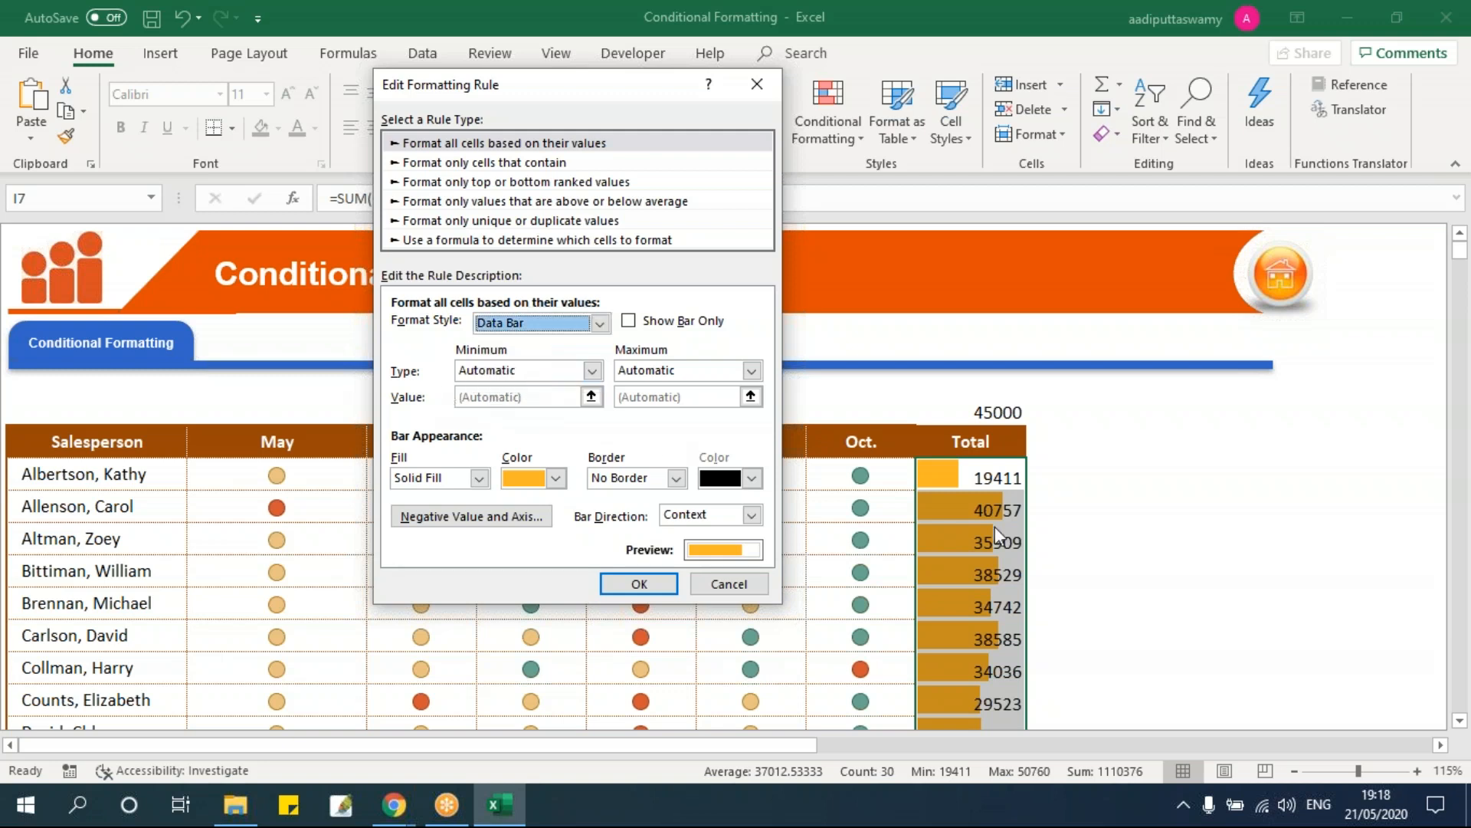
click(630, 325)
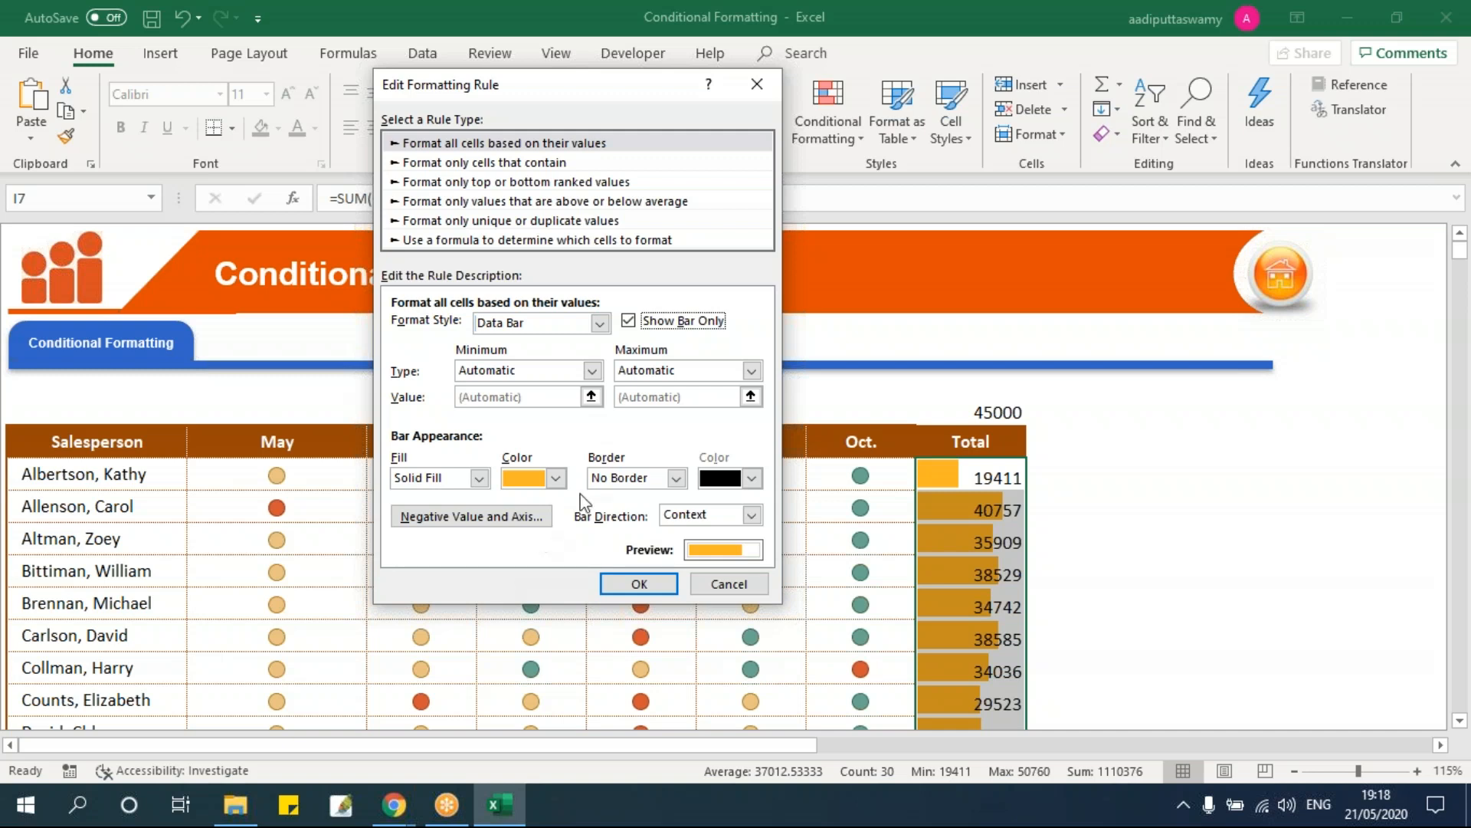
Step: Give the data bars a solid dark red fill
click(557, 479)
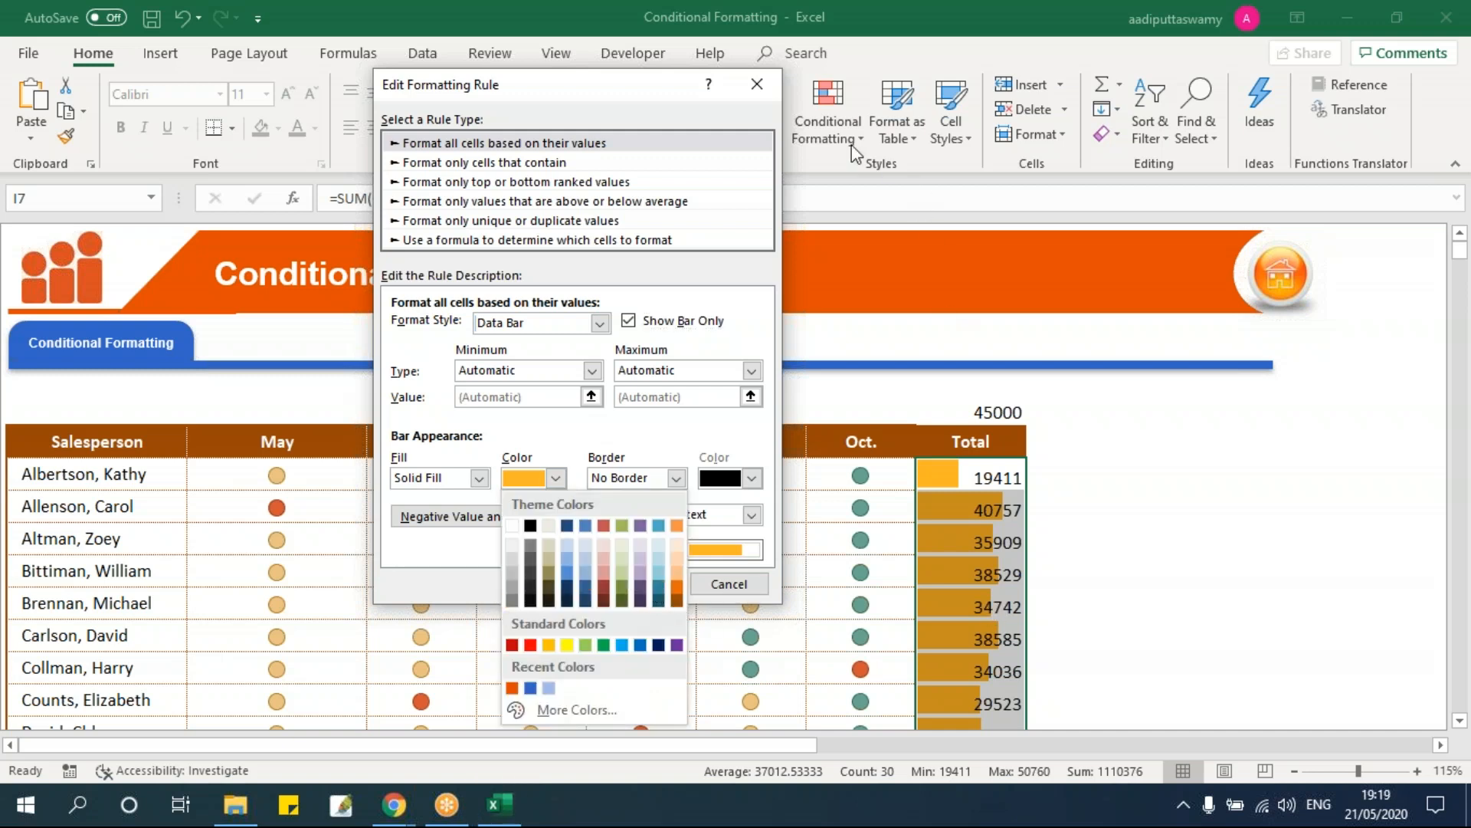
key(Escape)
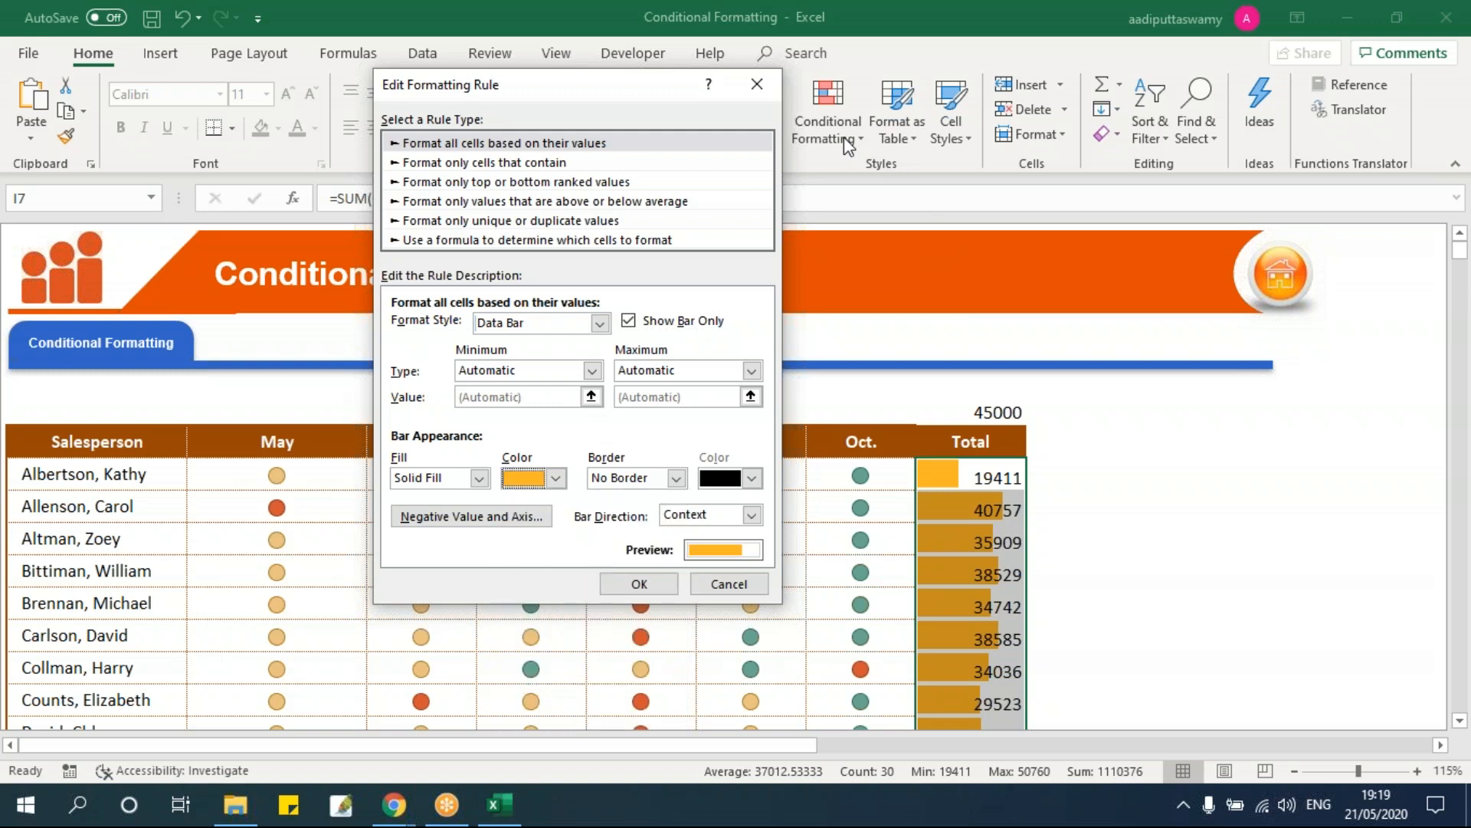
click(479, 480)
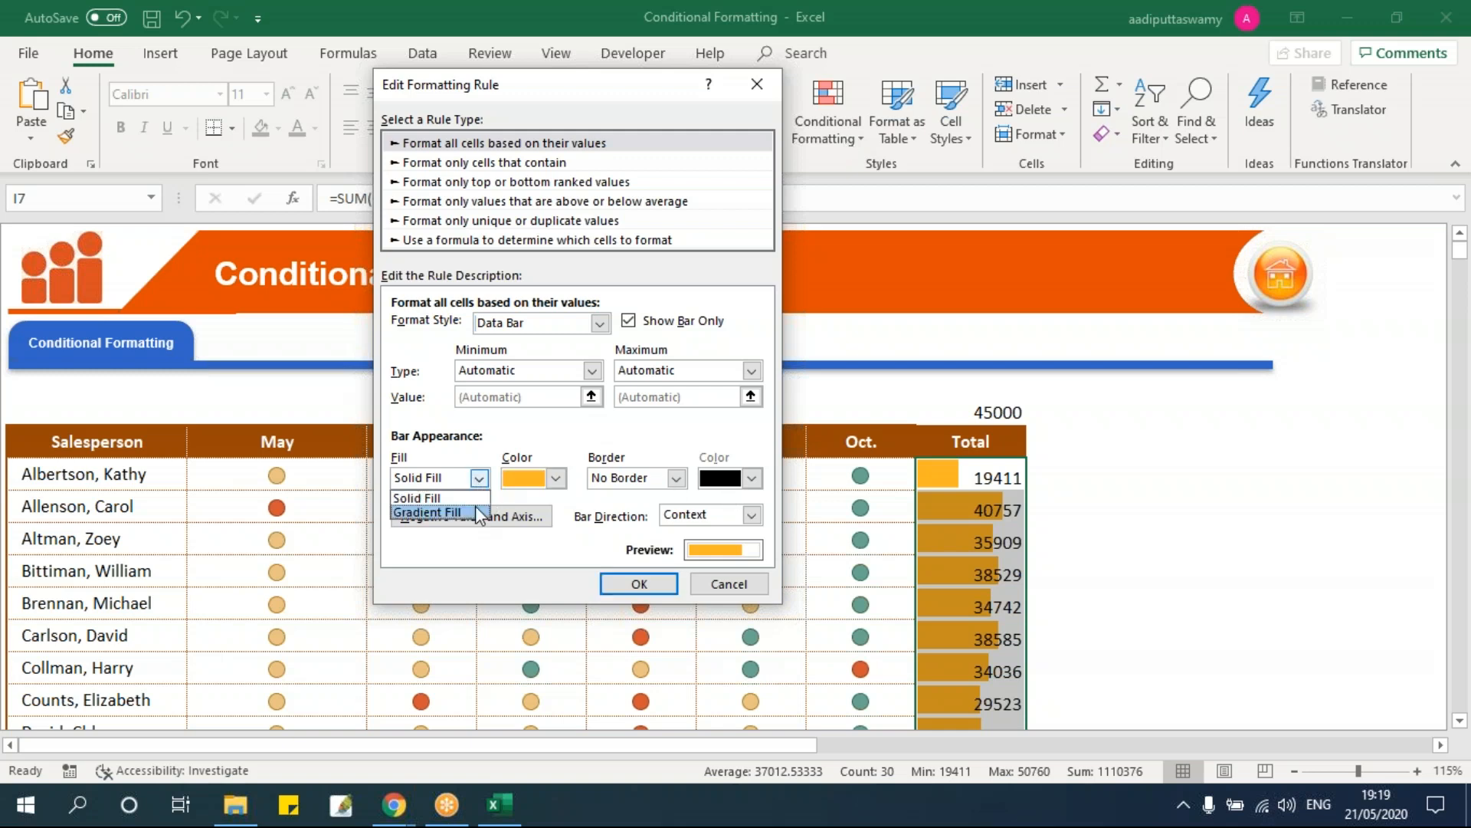
click(475, 509)
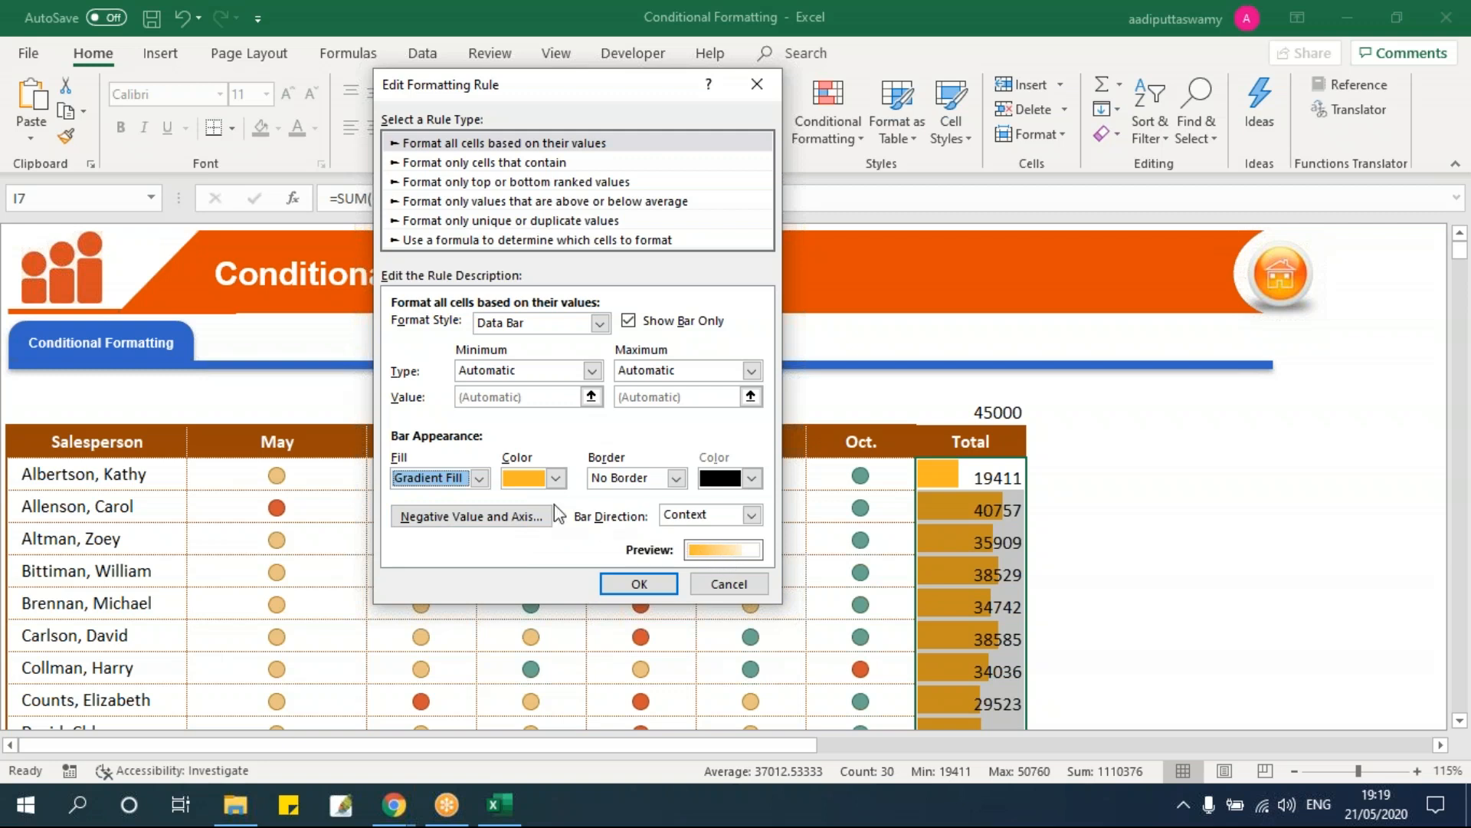
click(557, 478)
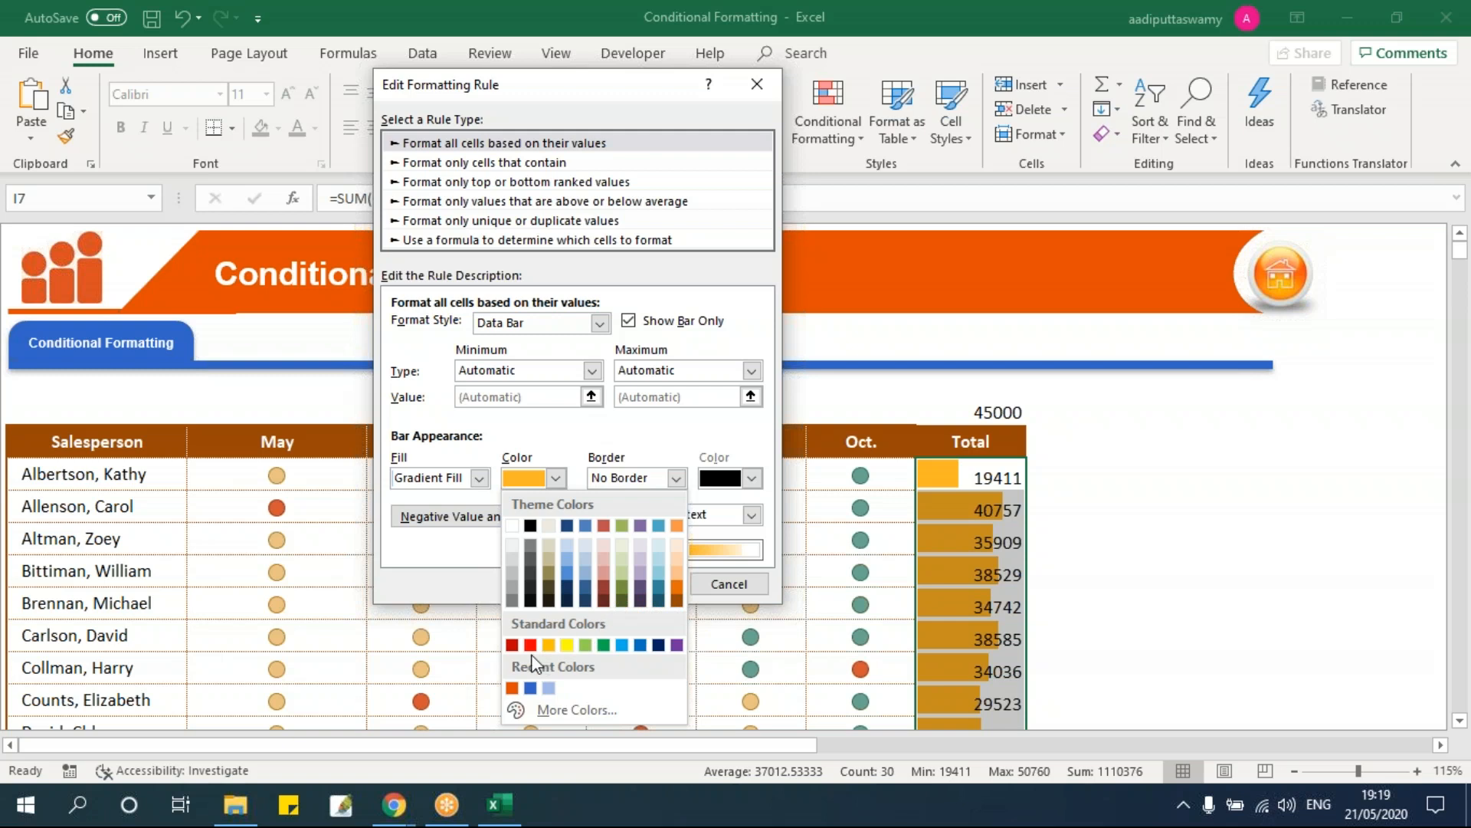
click(512, 645)
click(427, 480)
click(418, 496)
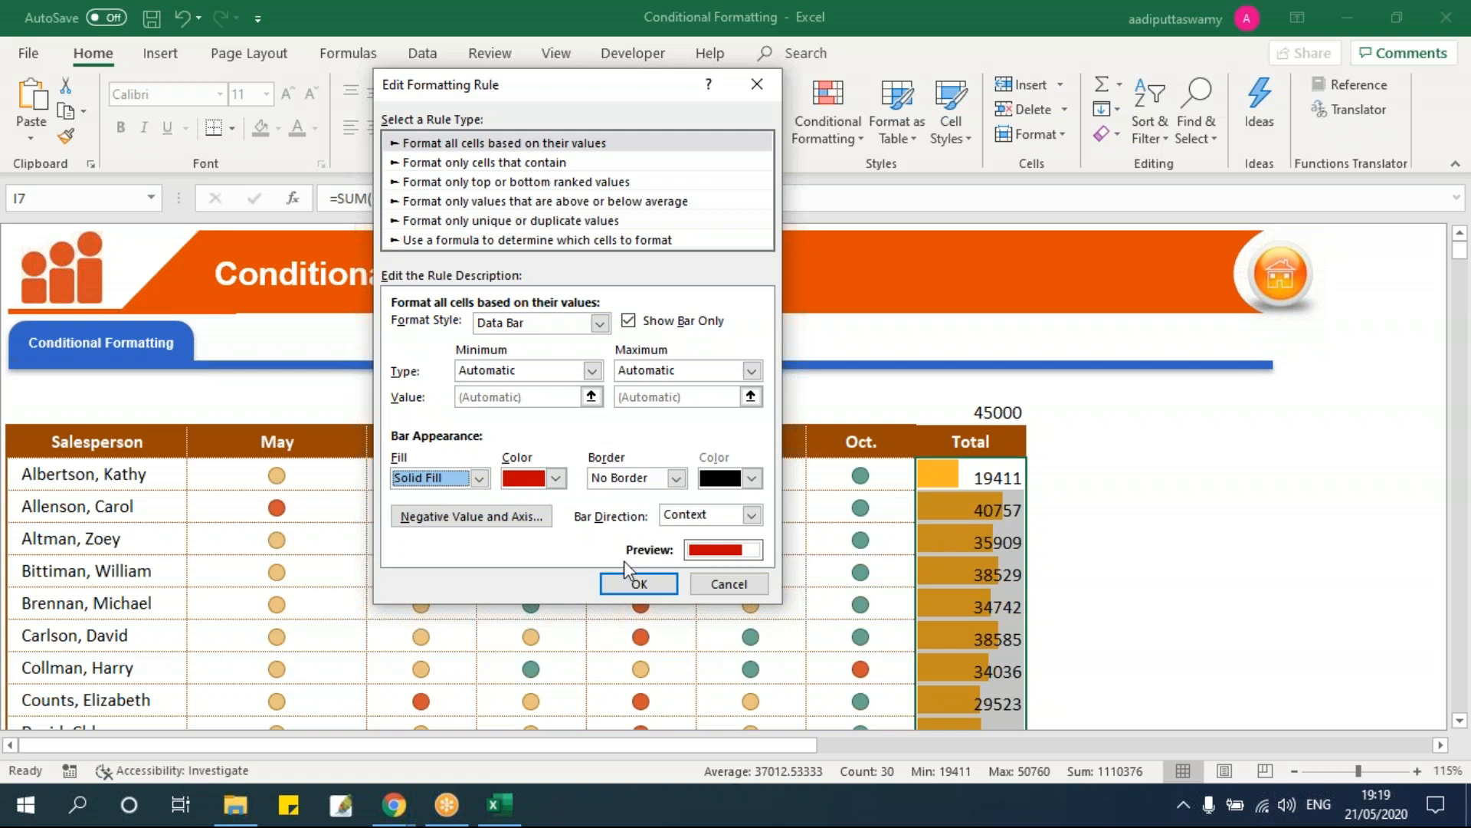
Step: Add a solid black border to the bars and confirm the rule
click(676, 478)
click(617, 513)
click(750, 479)
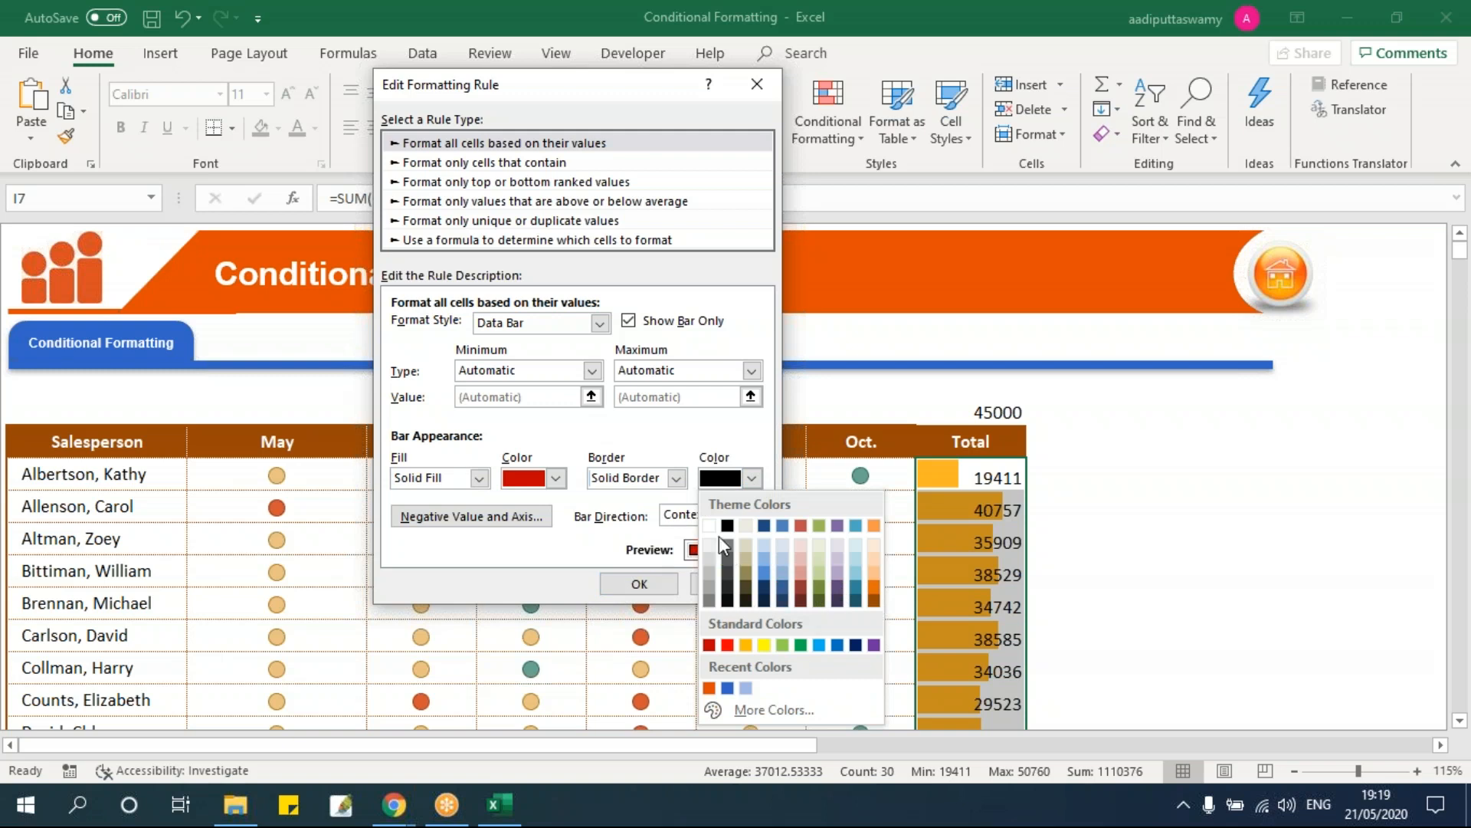
click(710, 526)
click(732, 477)
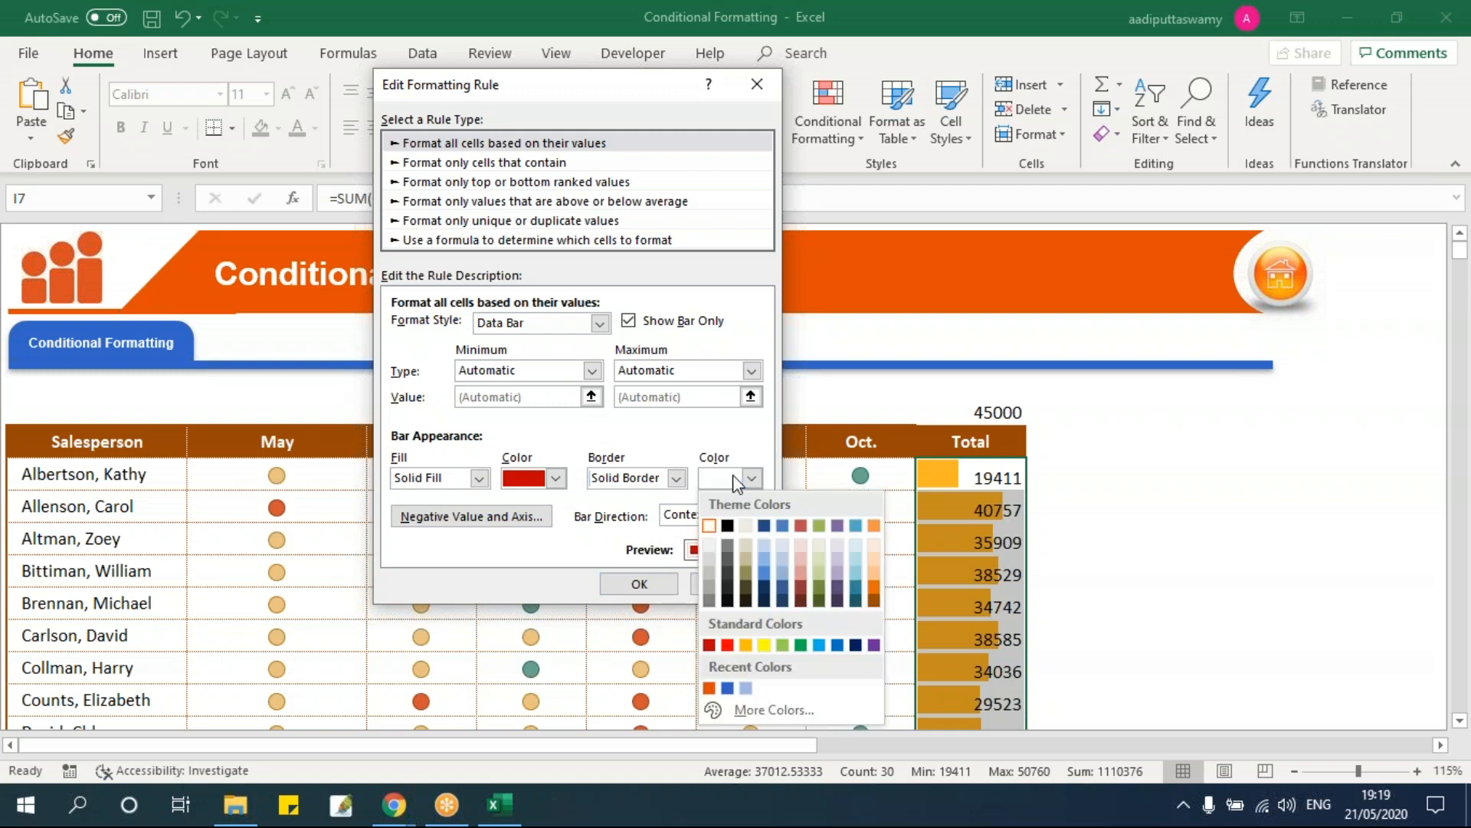
click(728, 526)
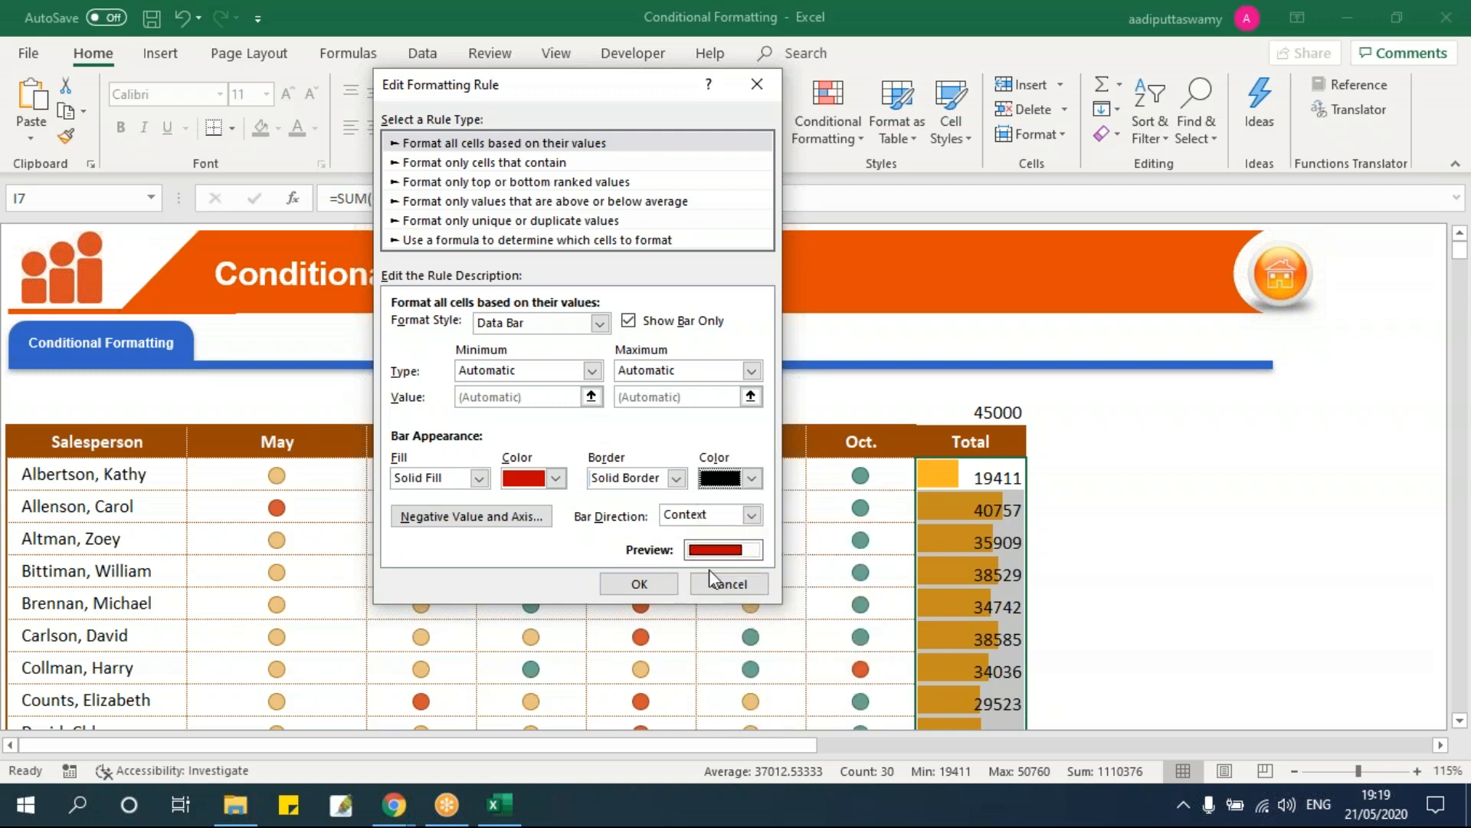
click(640, 584)
Step: Close the rules manager and select the whole salesperson table
click(1019, 493)
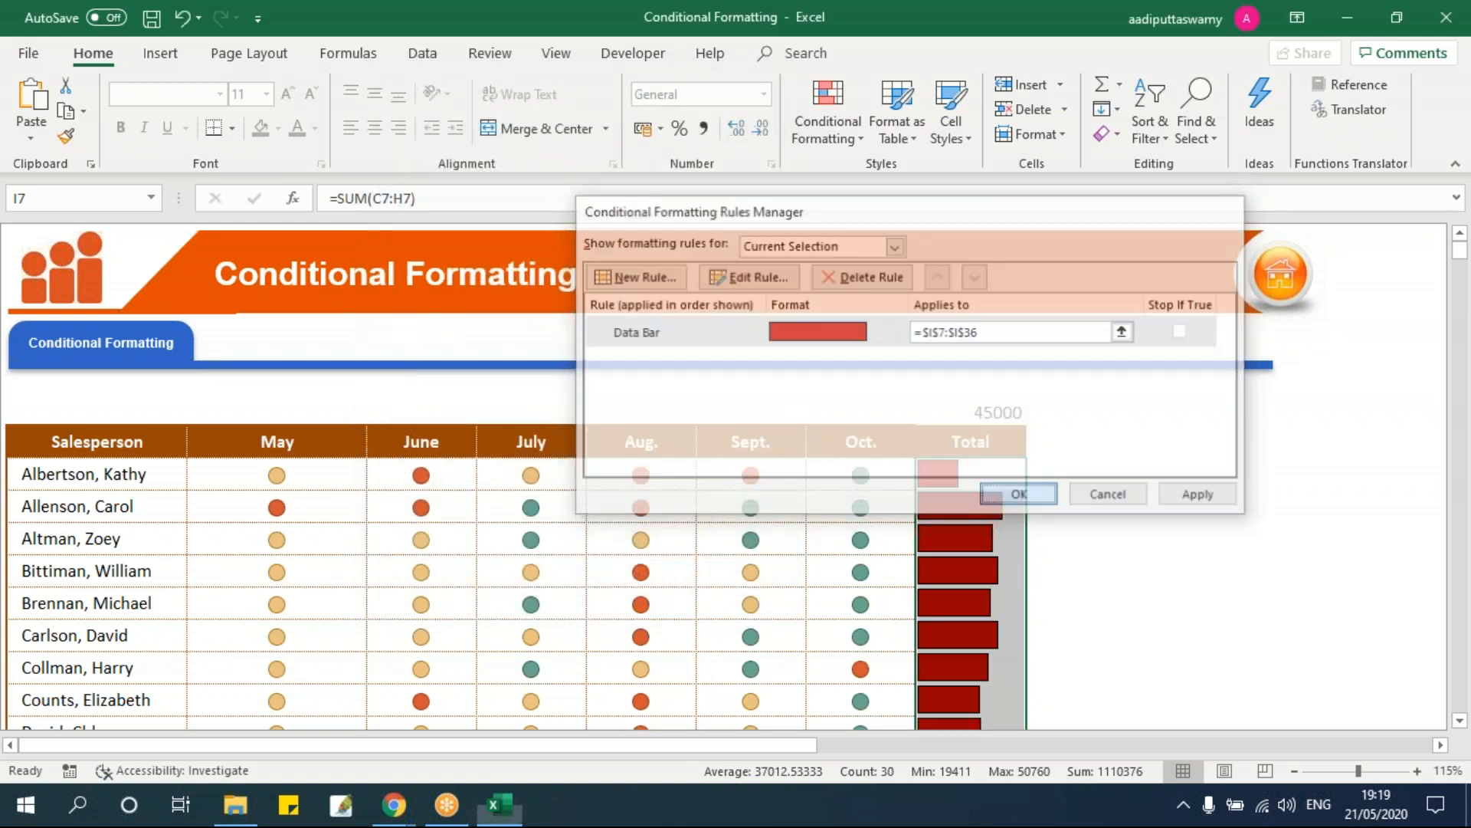
click(1125, 518)
scroll(1128, 528, down, 8)
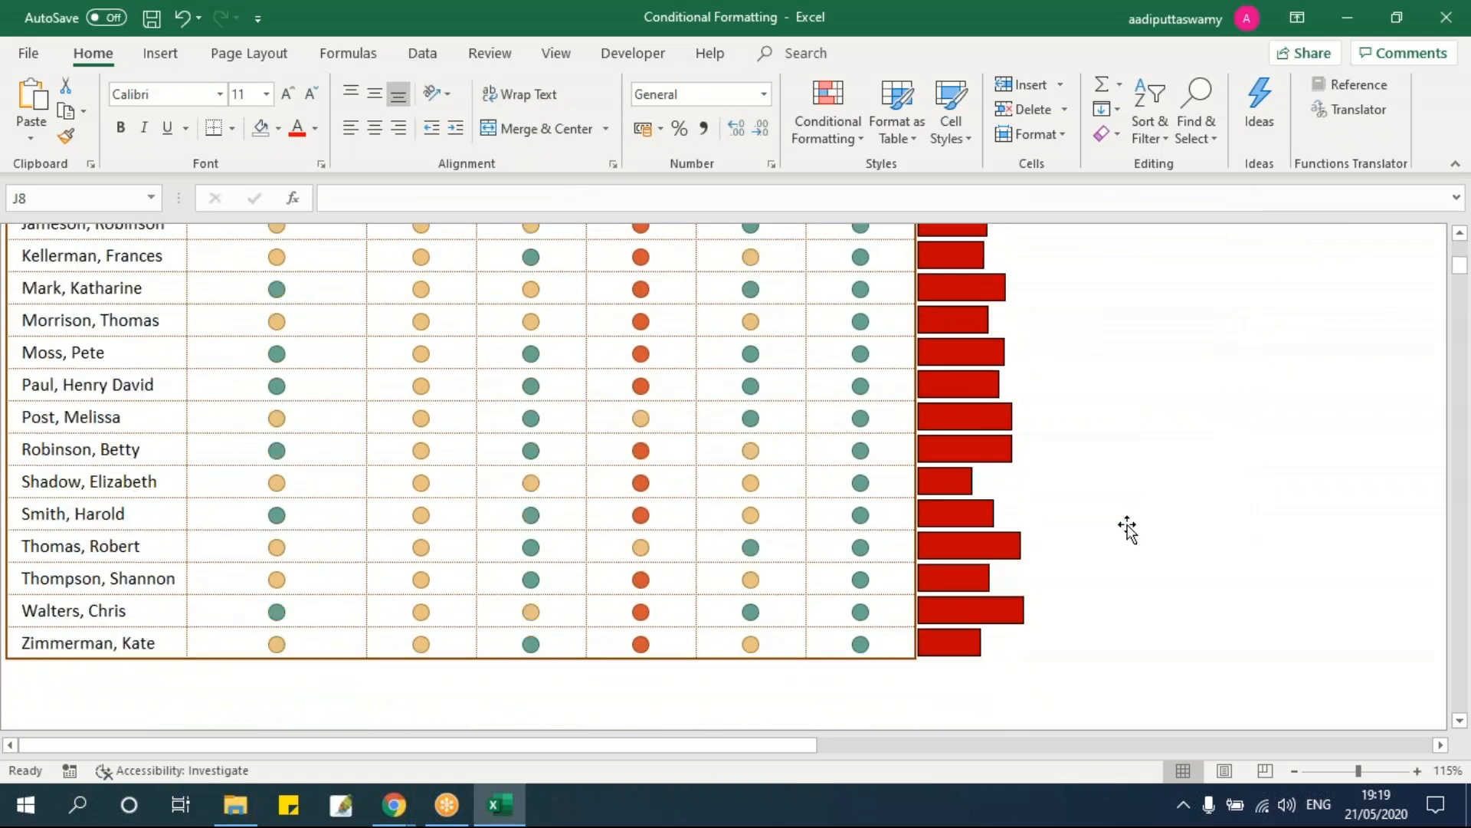
scroll(1127, 527, up, 8)
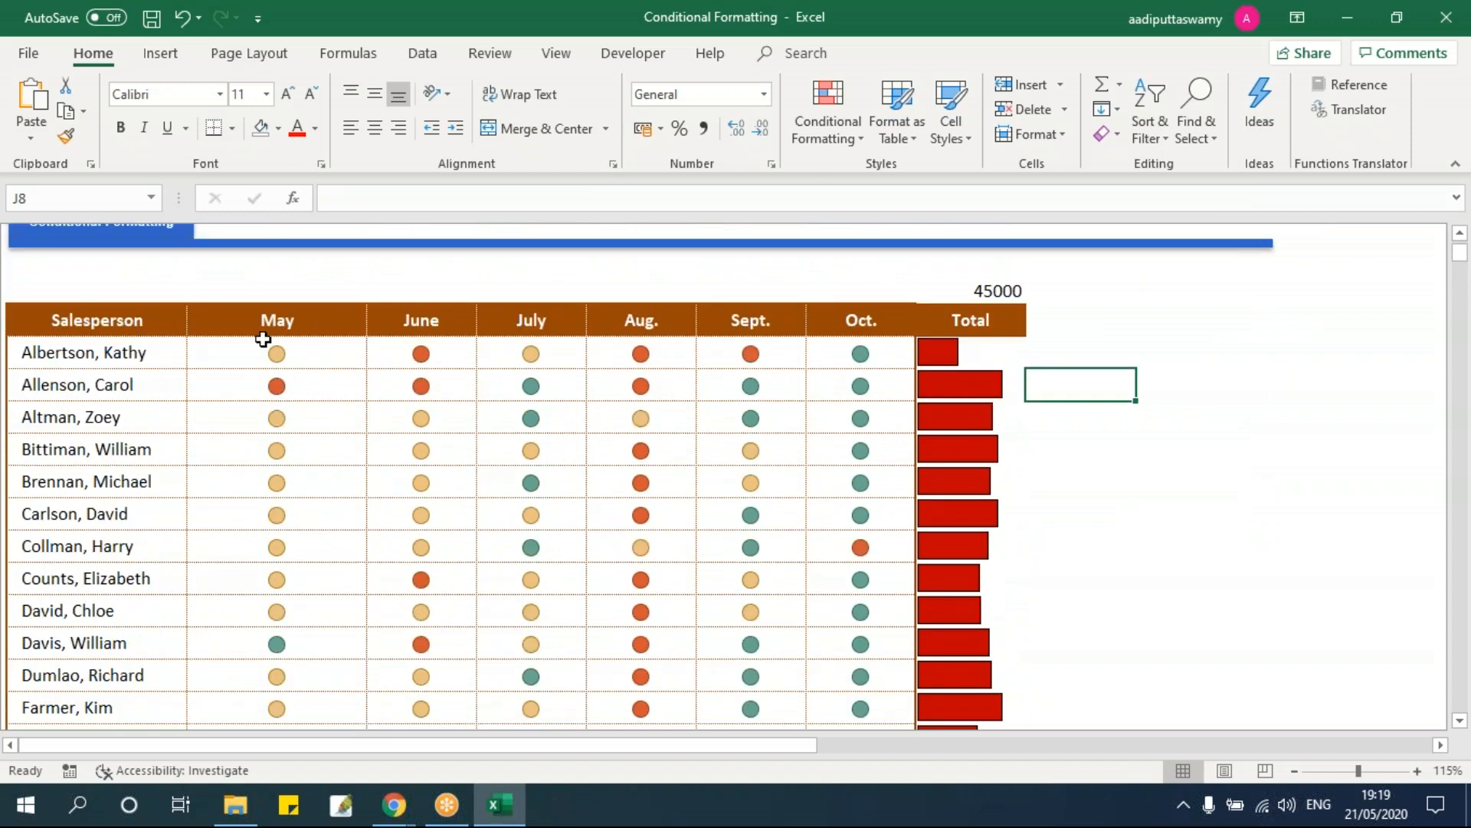
drag(108, 318, 962, 431)
key(ctrl+shift+Down)
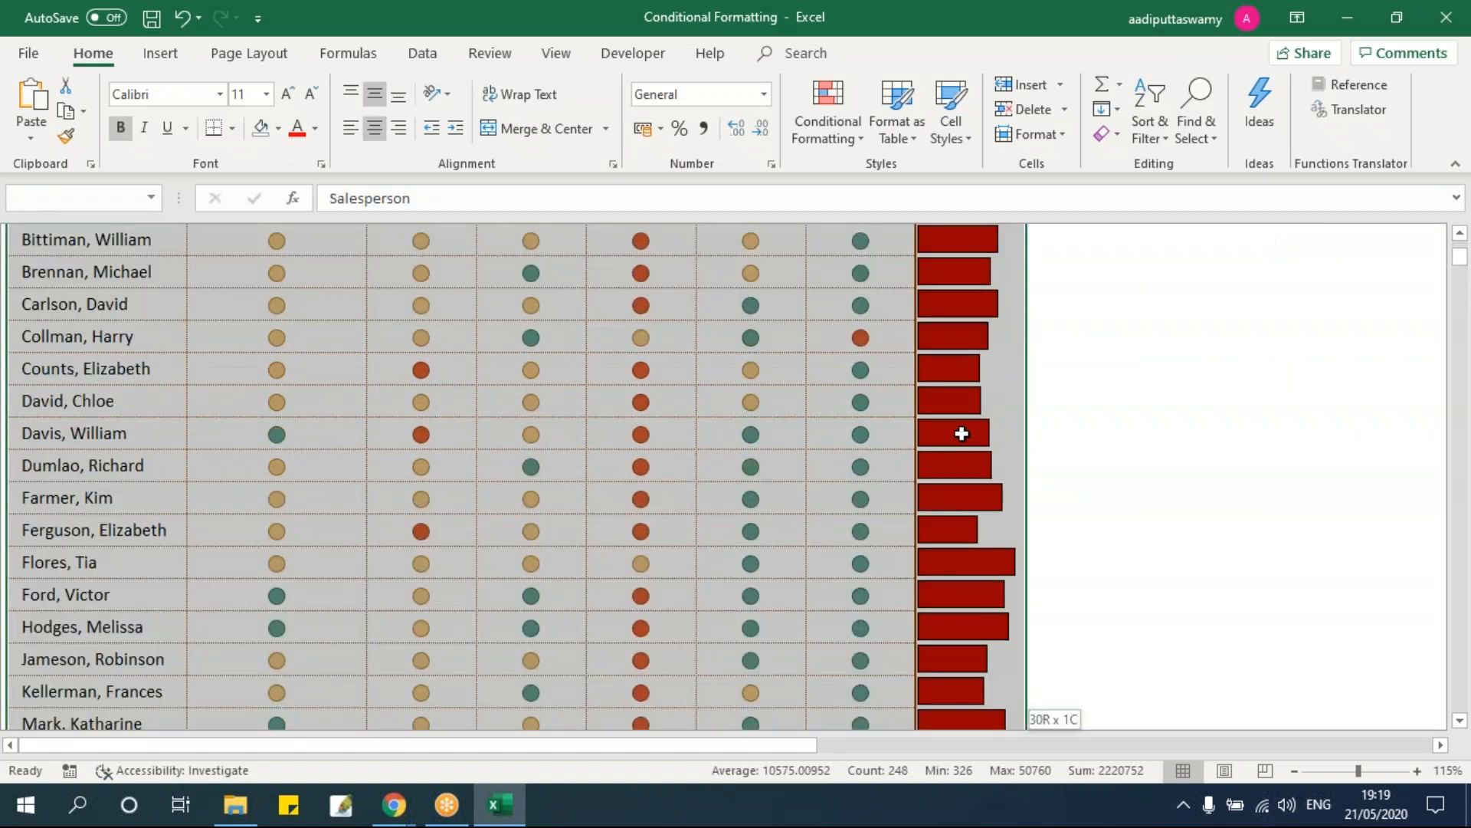
scroll(827, 402, up, 8)
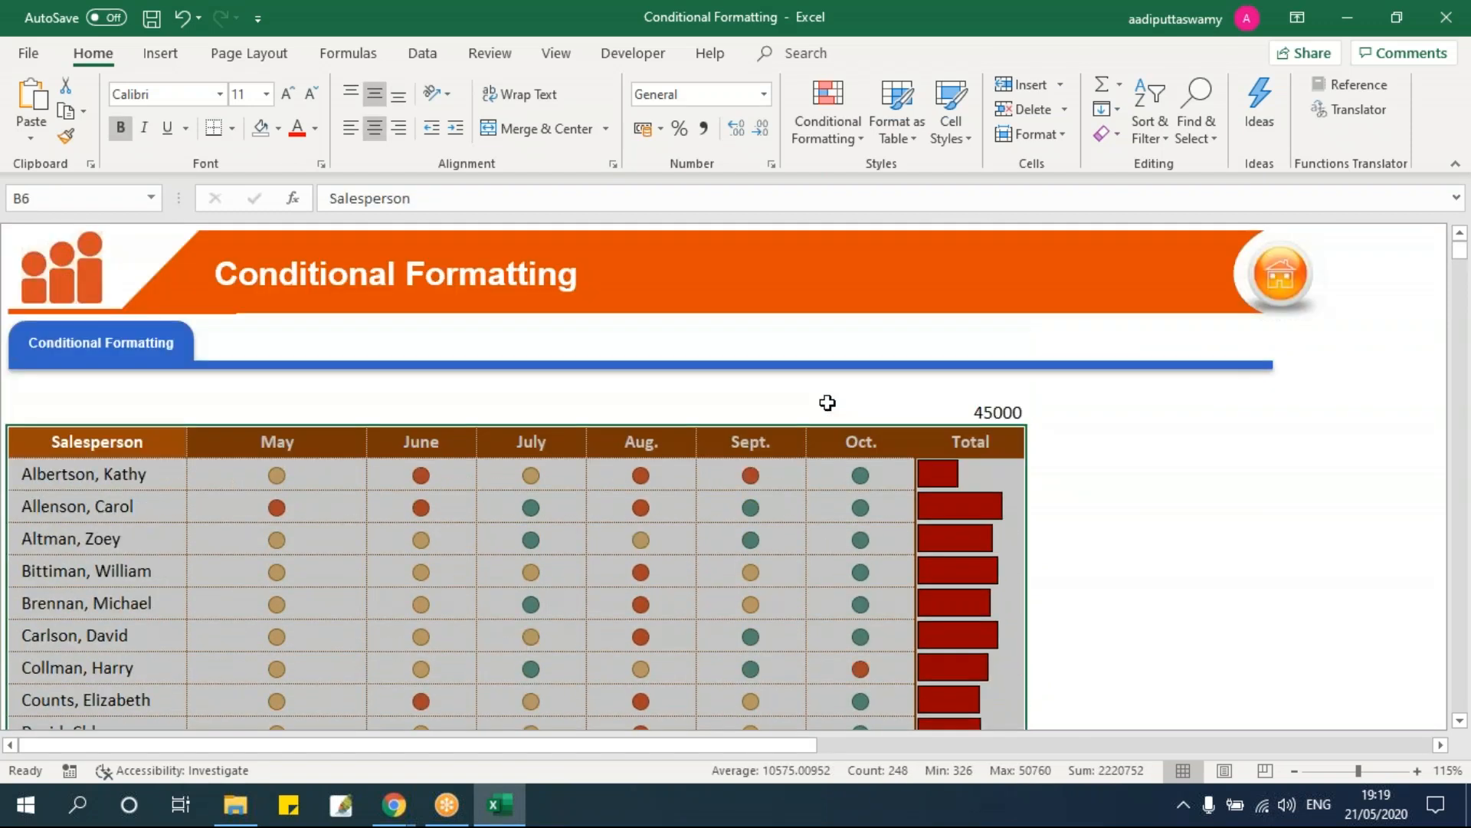
Step: Sort the table by Total, Largest to Smallest
click(422, 54)
click(817, 111)
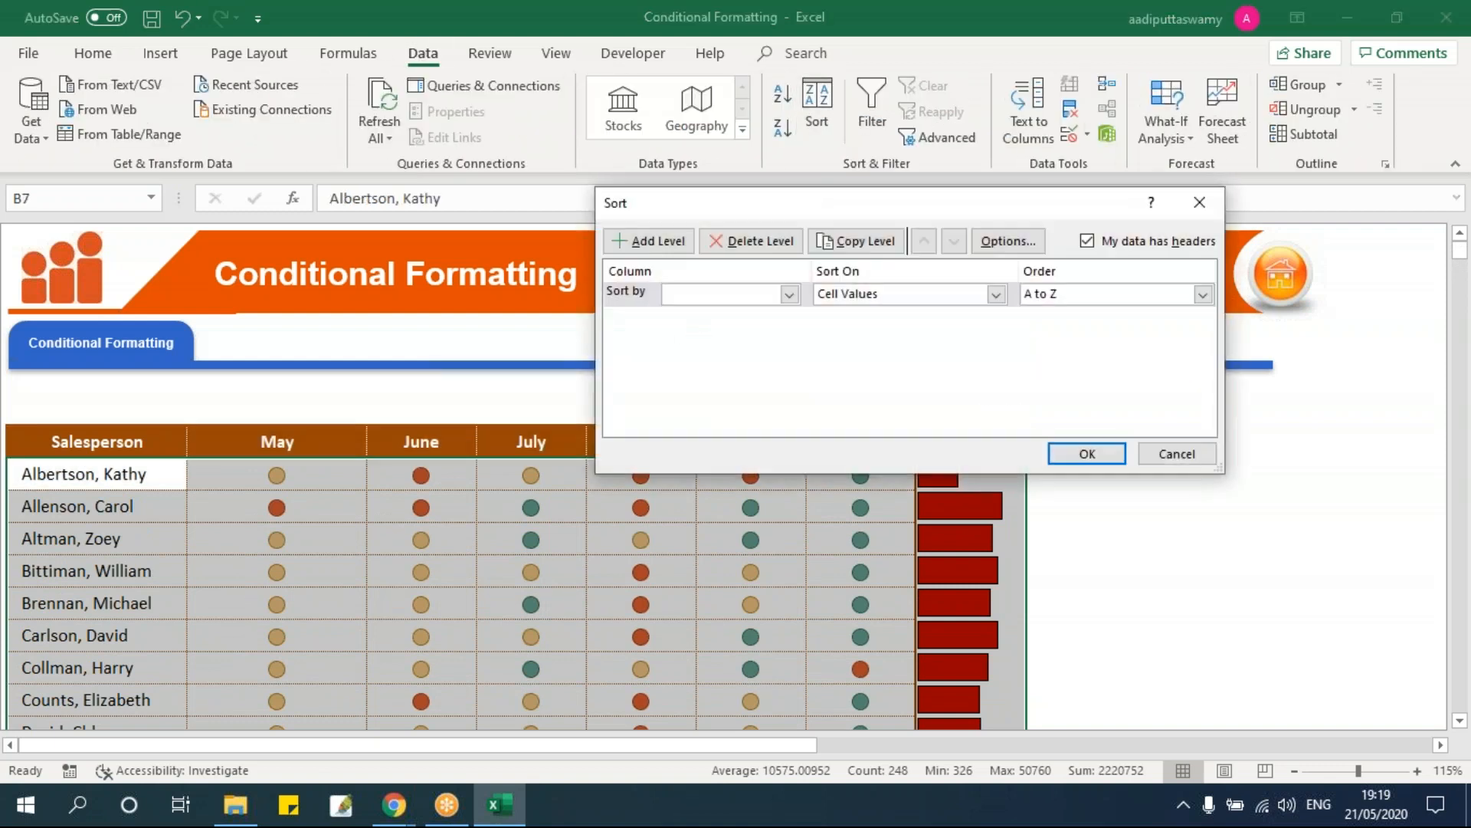
drag(840, 205, 445, 172)
click(394, 261)
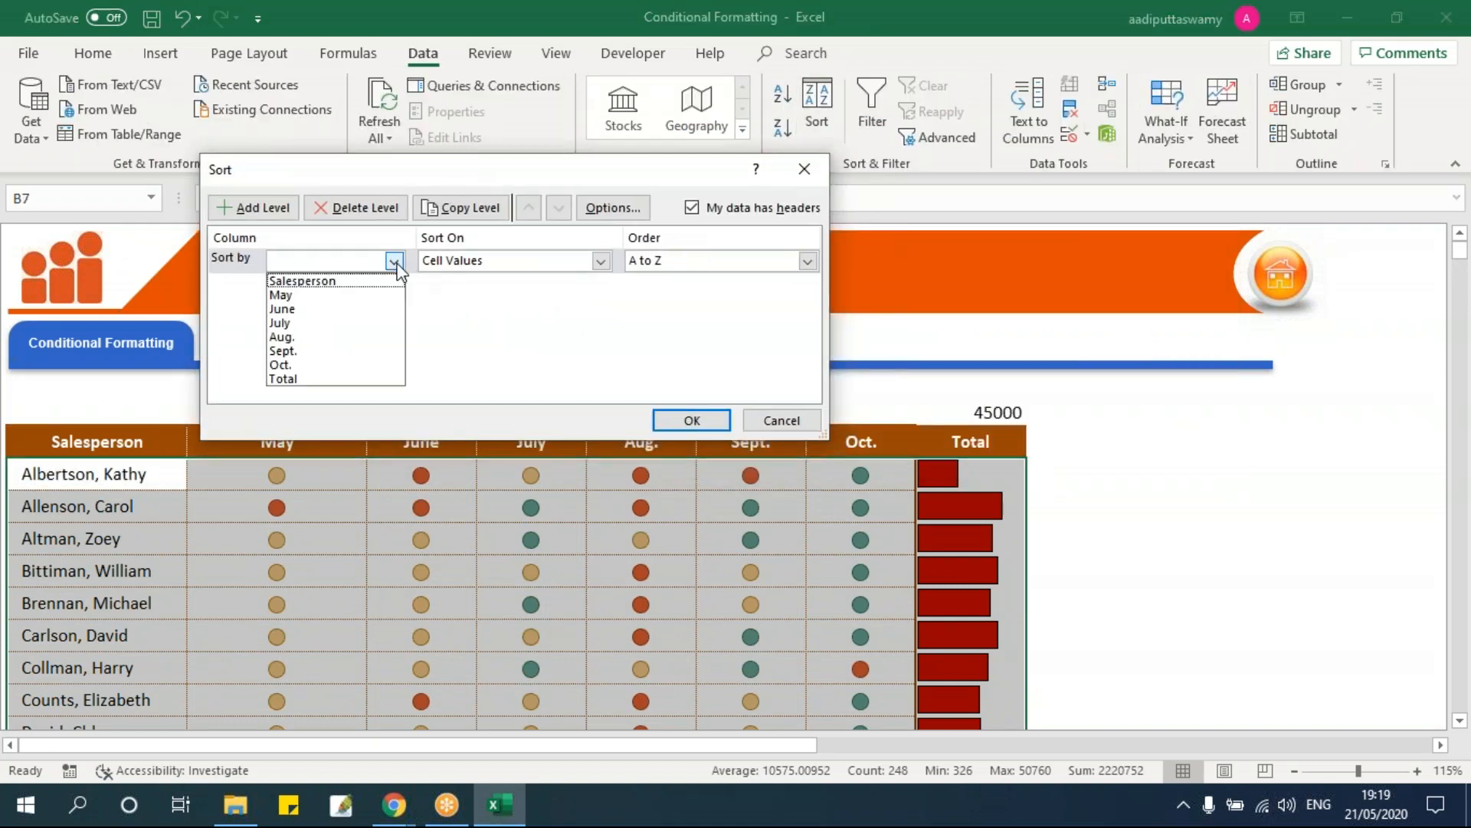
click(365, 378)
click(807, 260)
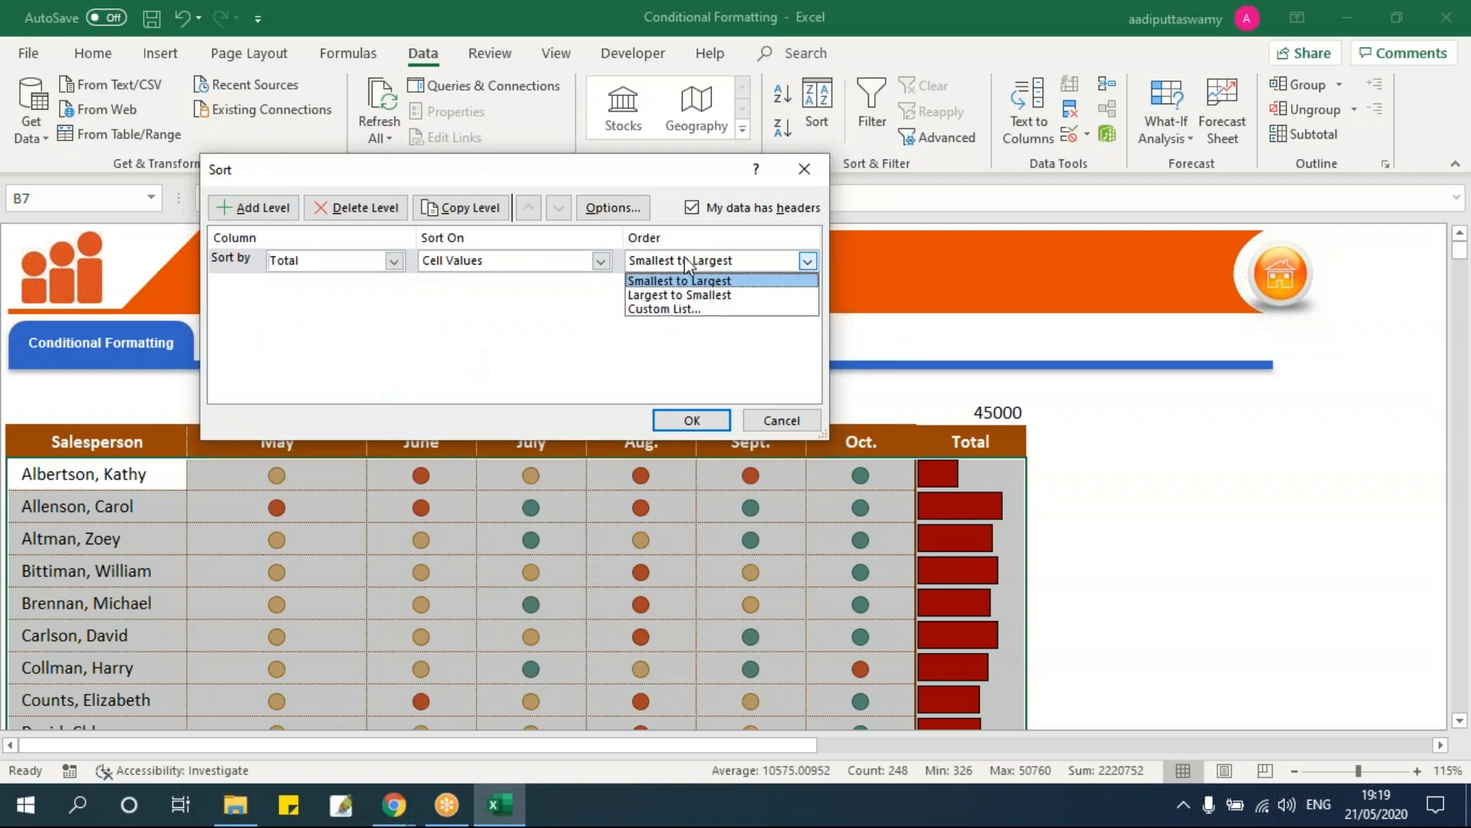
click(693, 295)
click(692, 420)
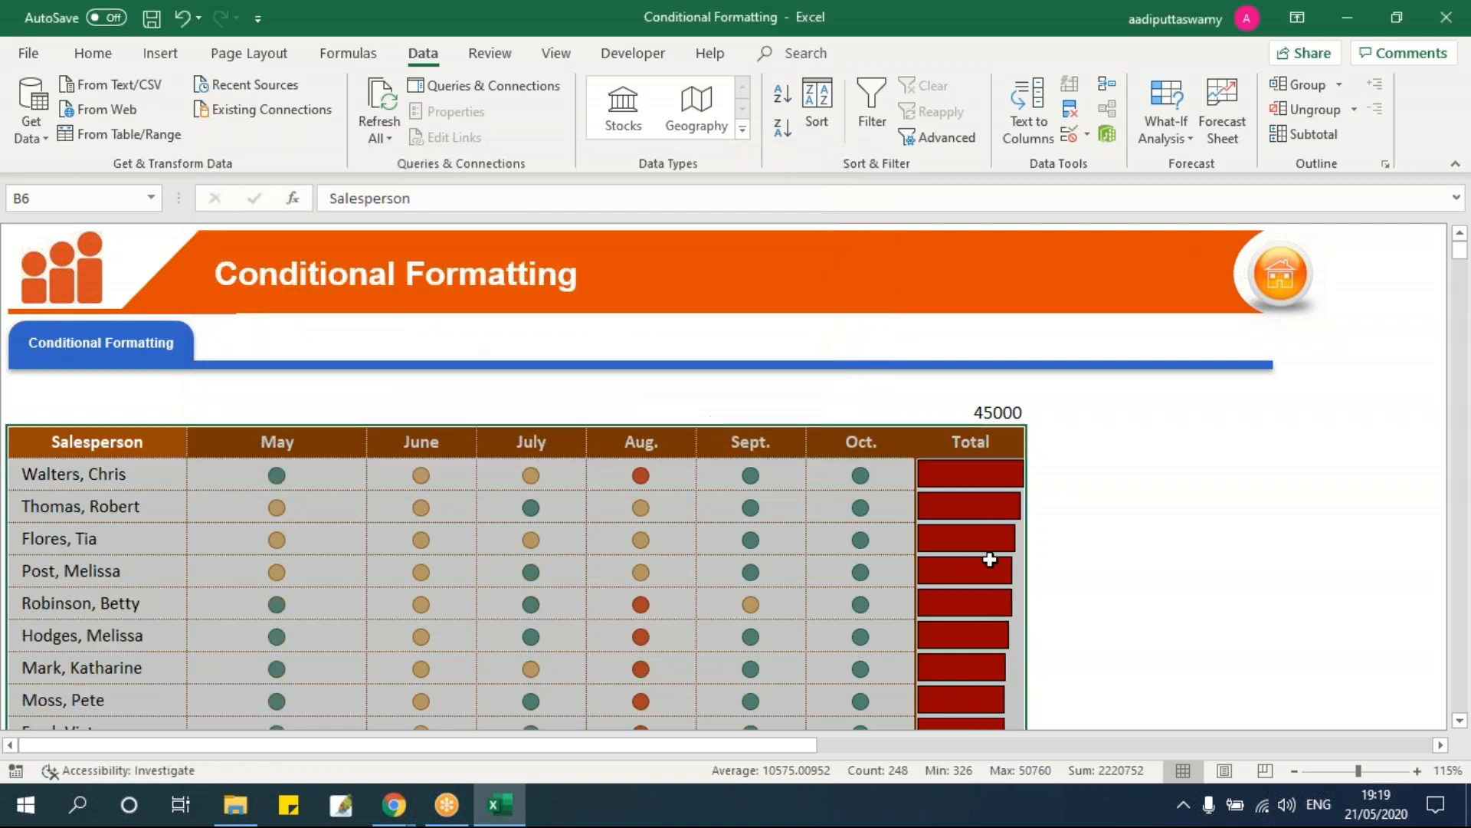
Step: Check the sorted Total in I7, then select the salesperson names B7:B36
click(987, 540)
scroll(1106, 544, down, 8)
scroll(1107, 543, up, 2)
scroll(1107, 542, up, 6)
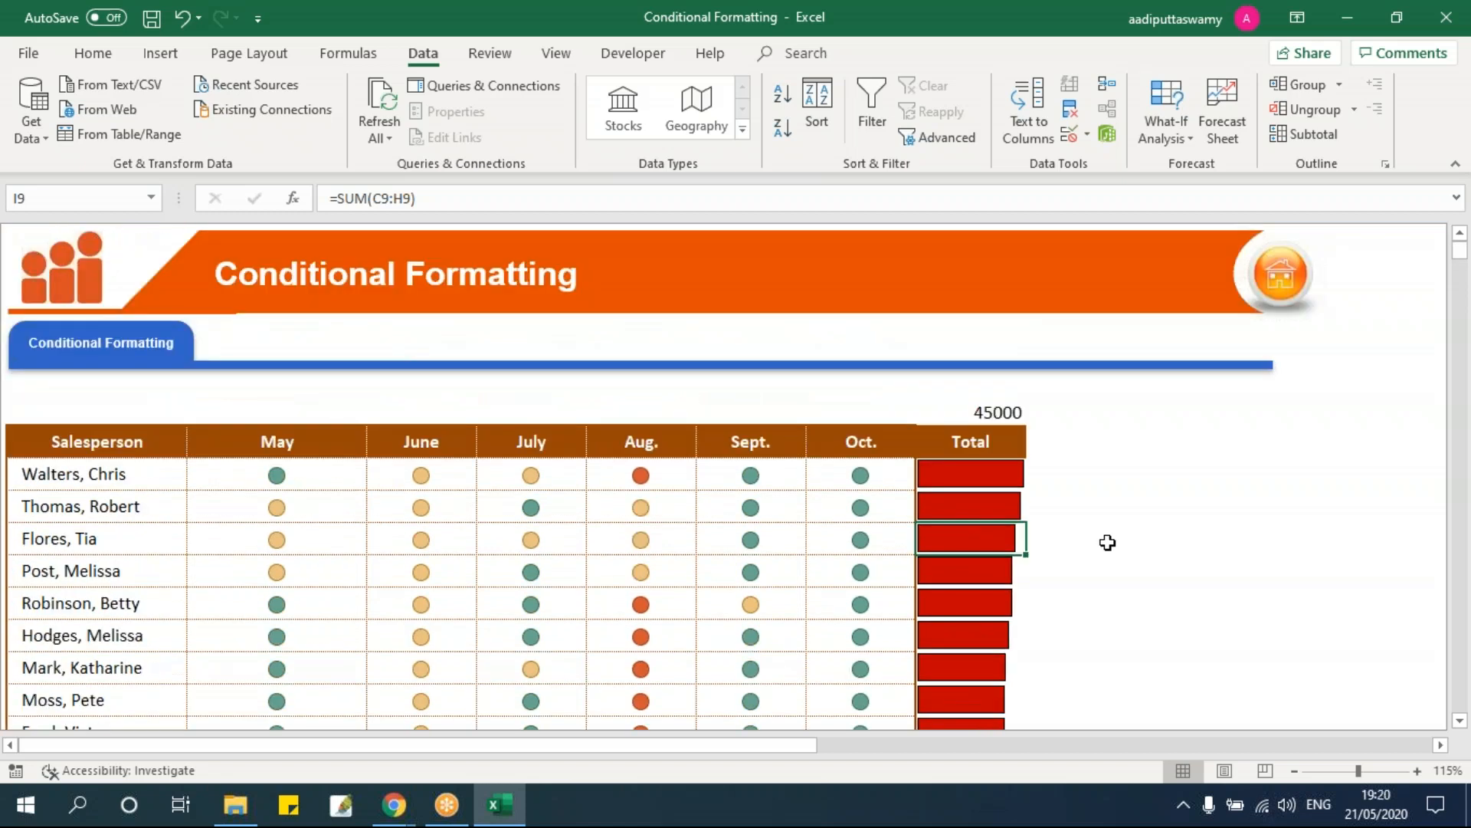
click(1010, 471)
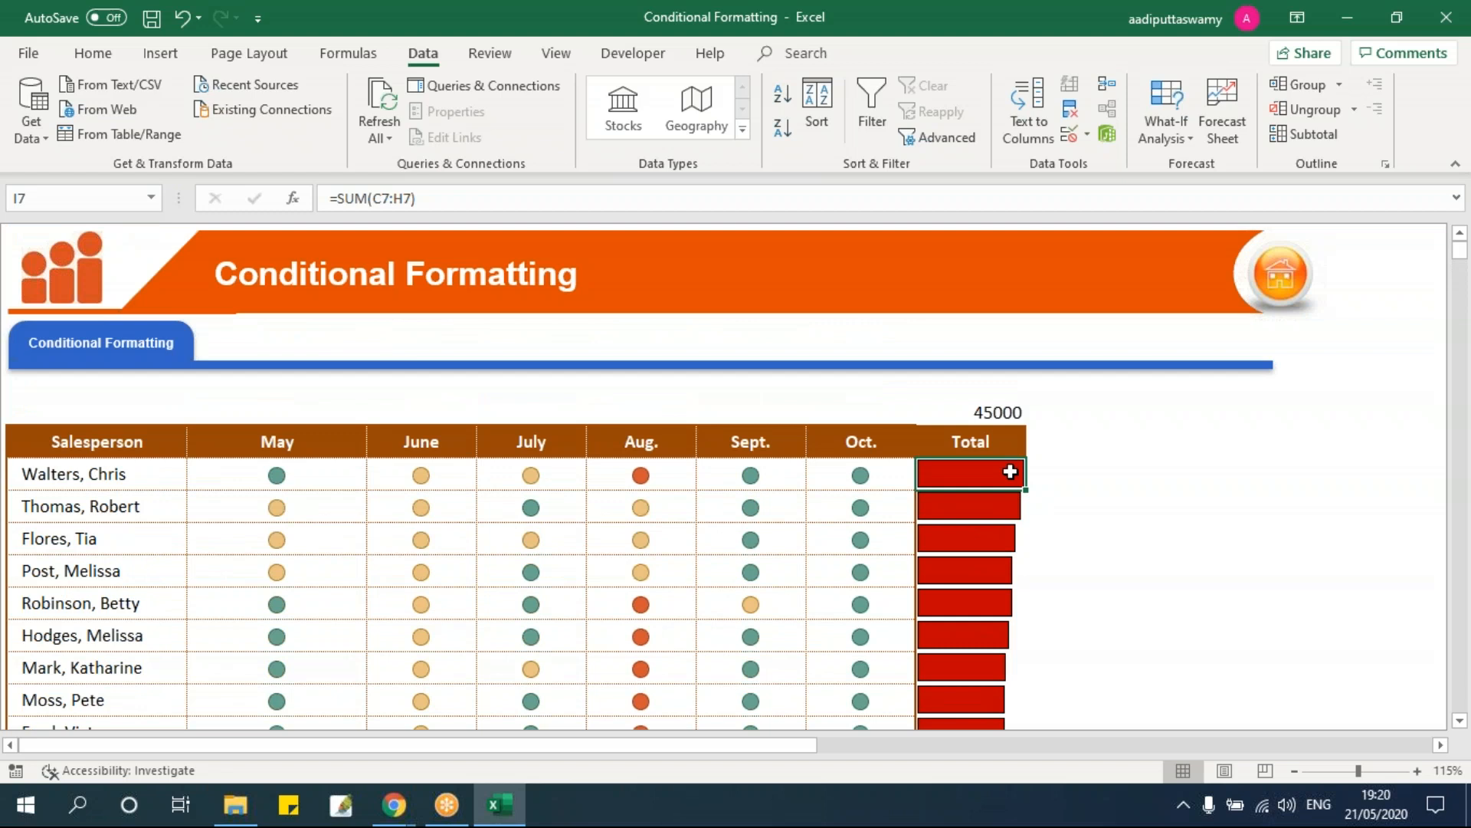
click(176, 474)
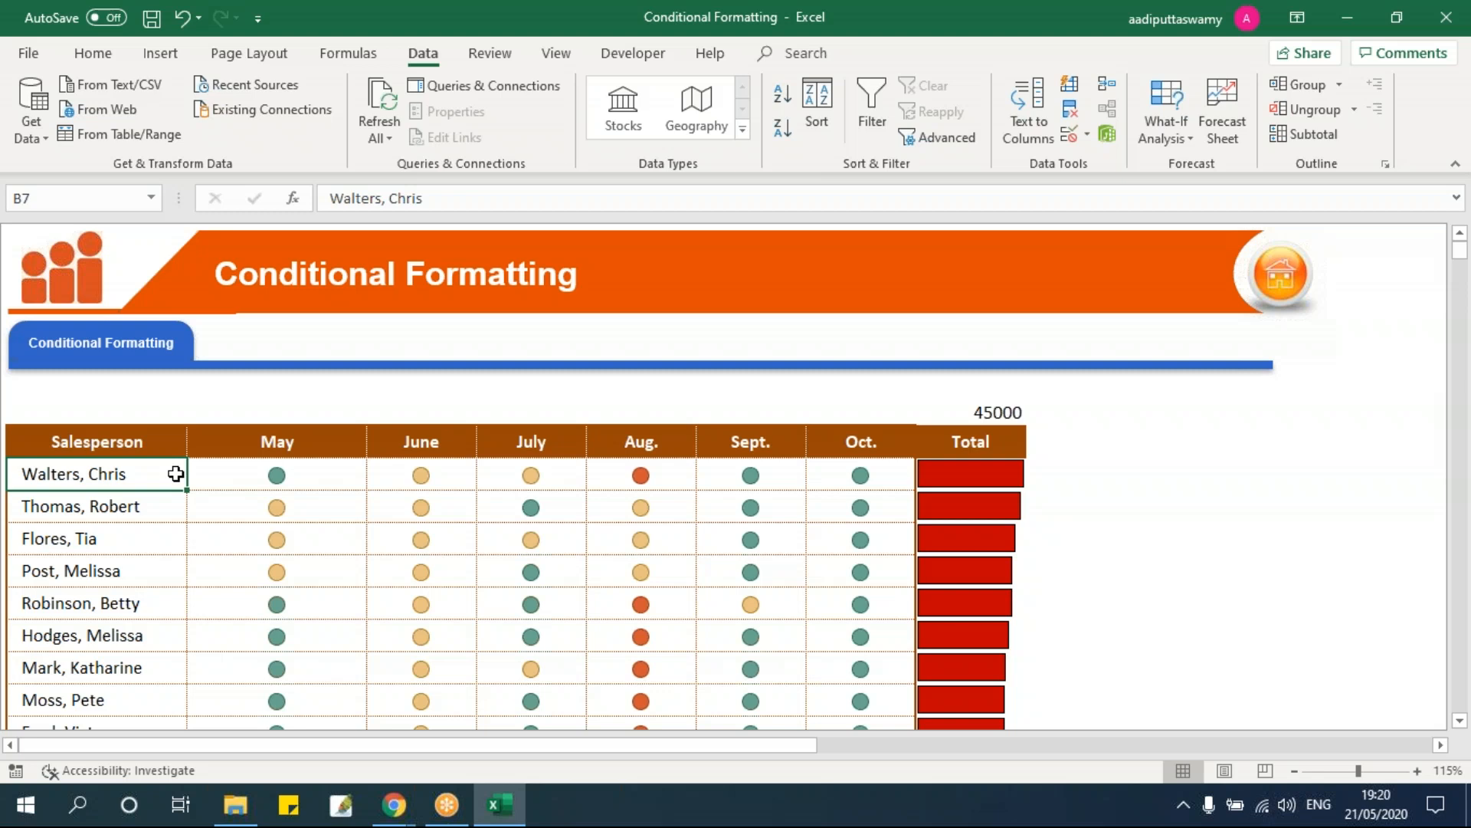
key(Up)
key(Down)
key(ctrl+shift+Down)
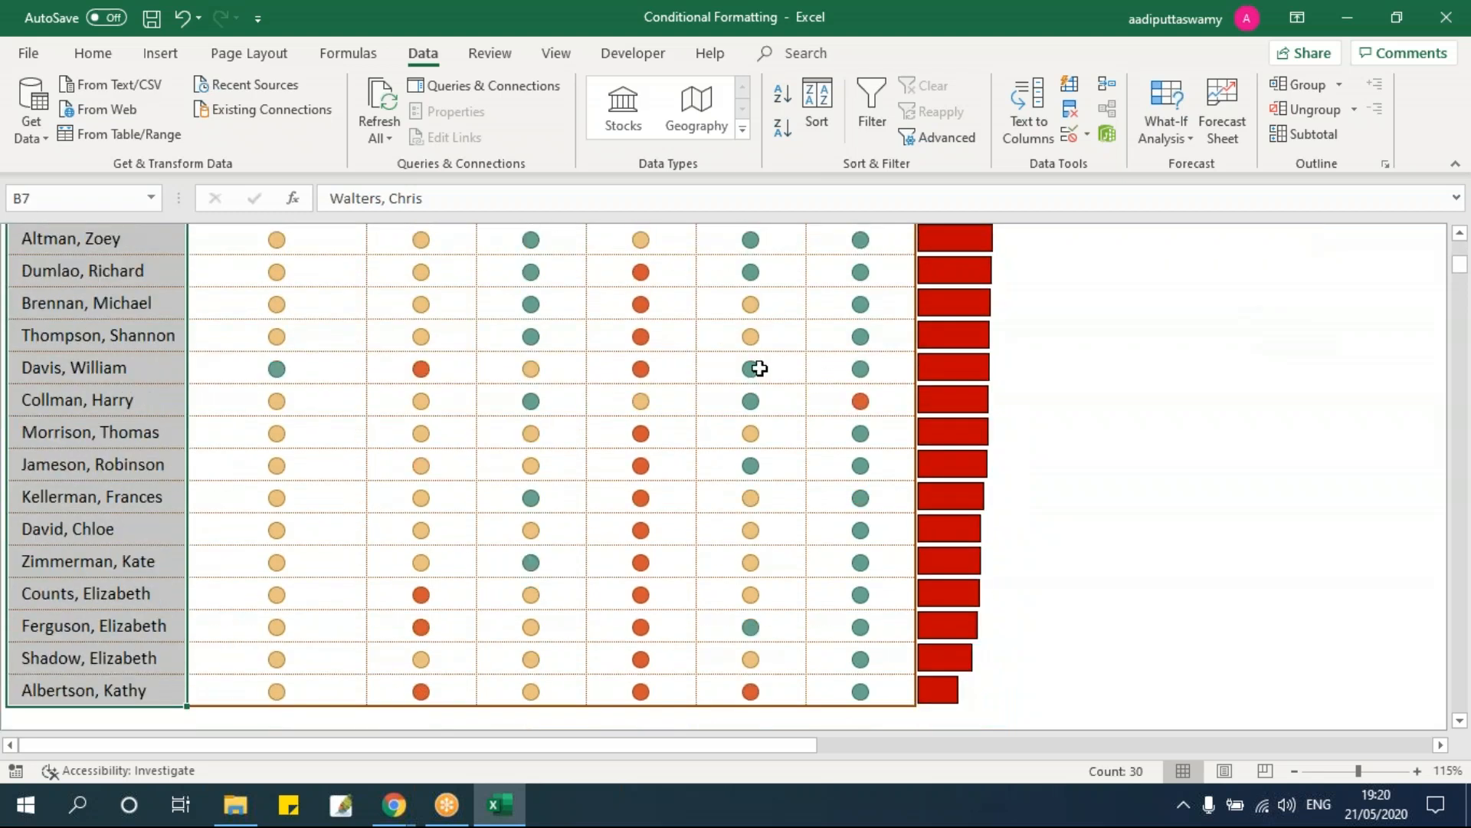
Step: Start a unique-or-duplicate values rule from Conditional Formatting, then cancel it
click(86, 53)
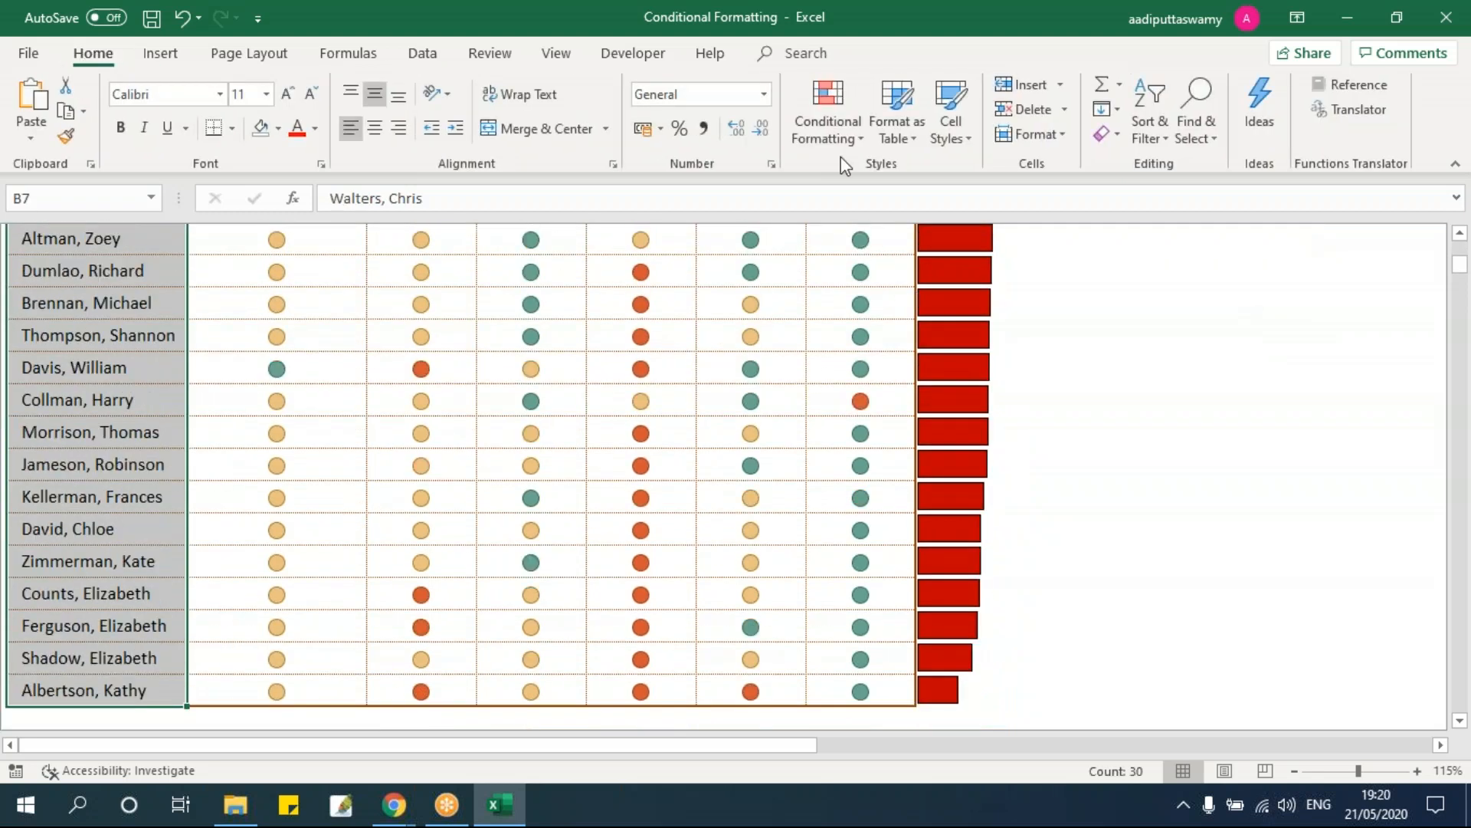
click(839, 136)
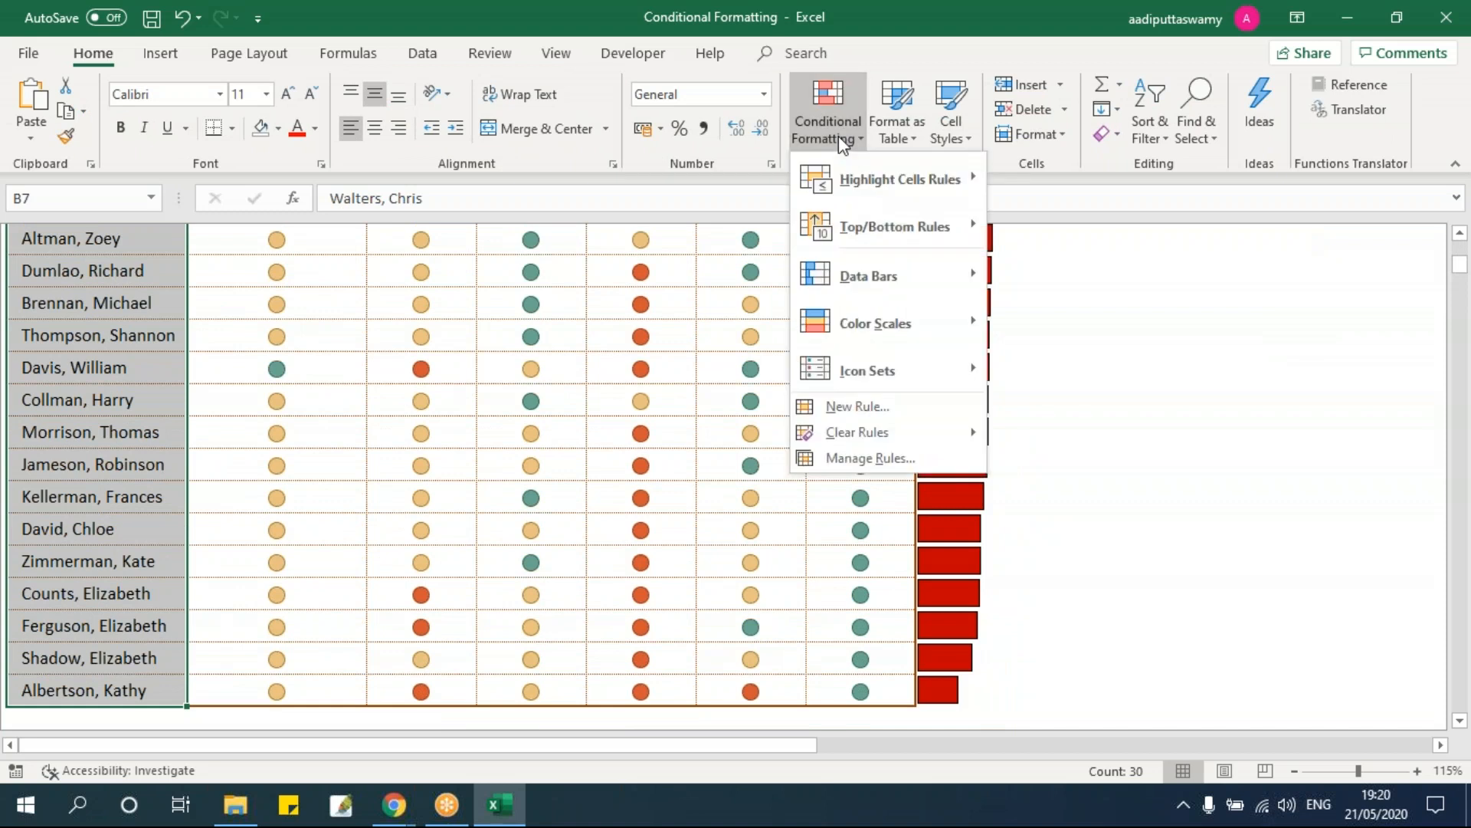
mouse_move(867, 185)
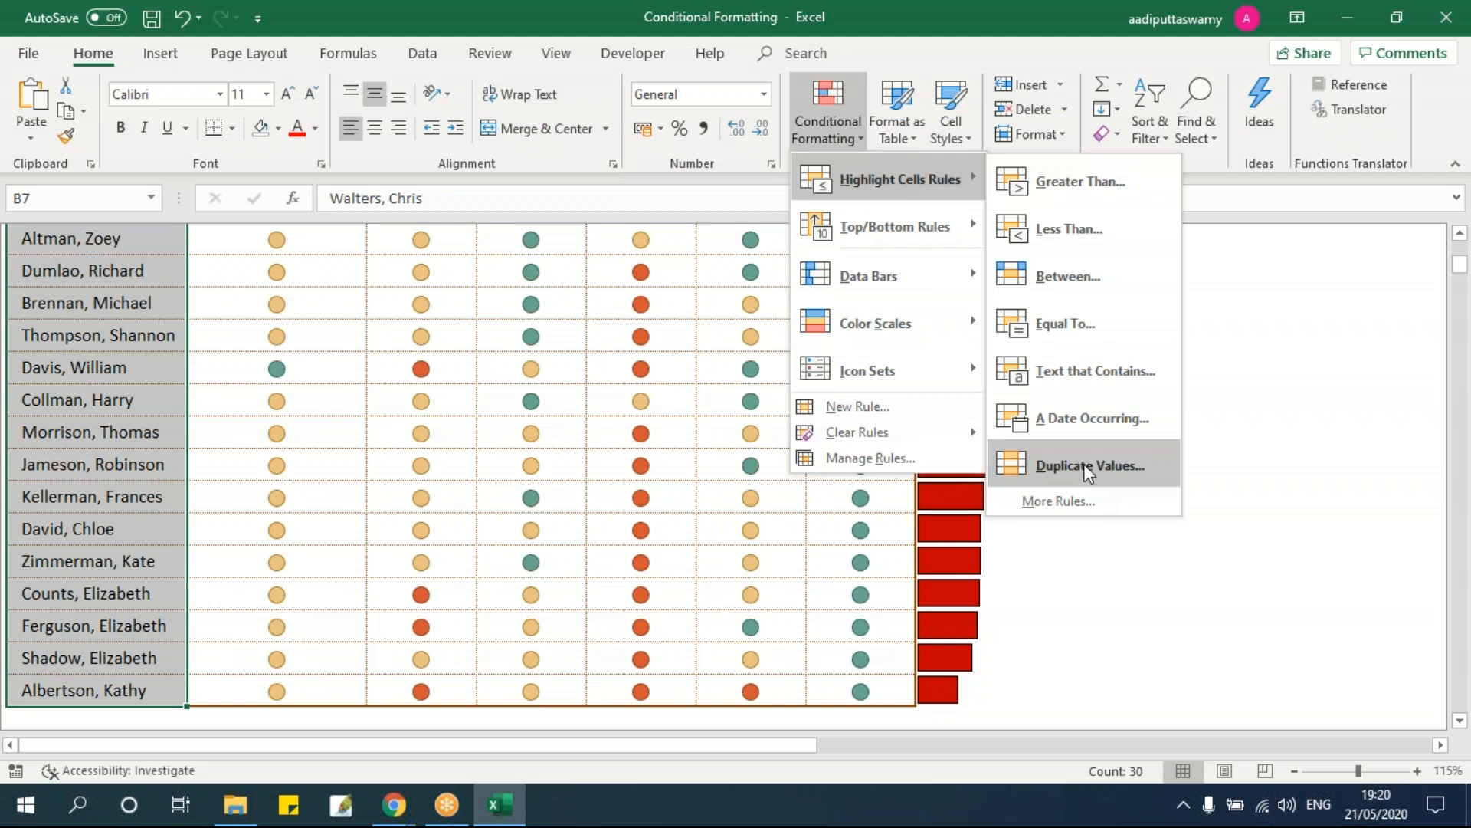
mouse_move(872, 369)
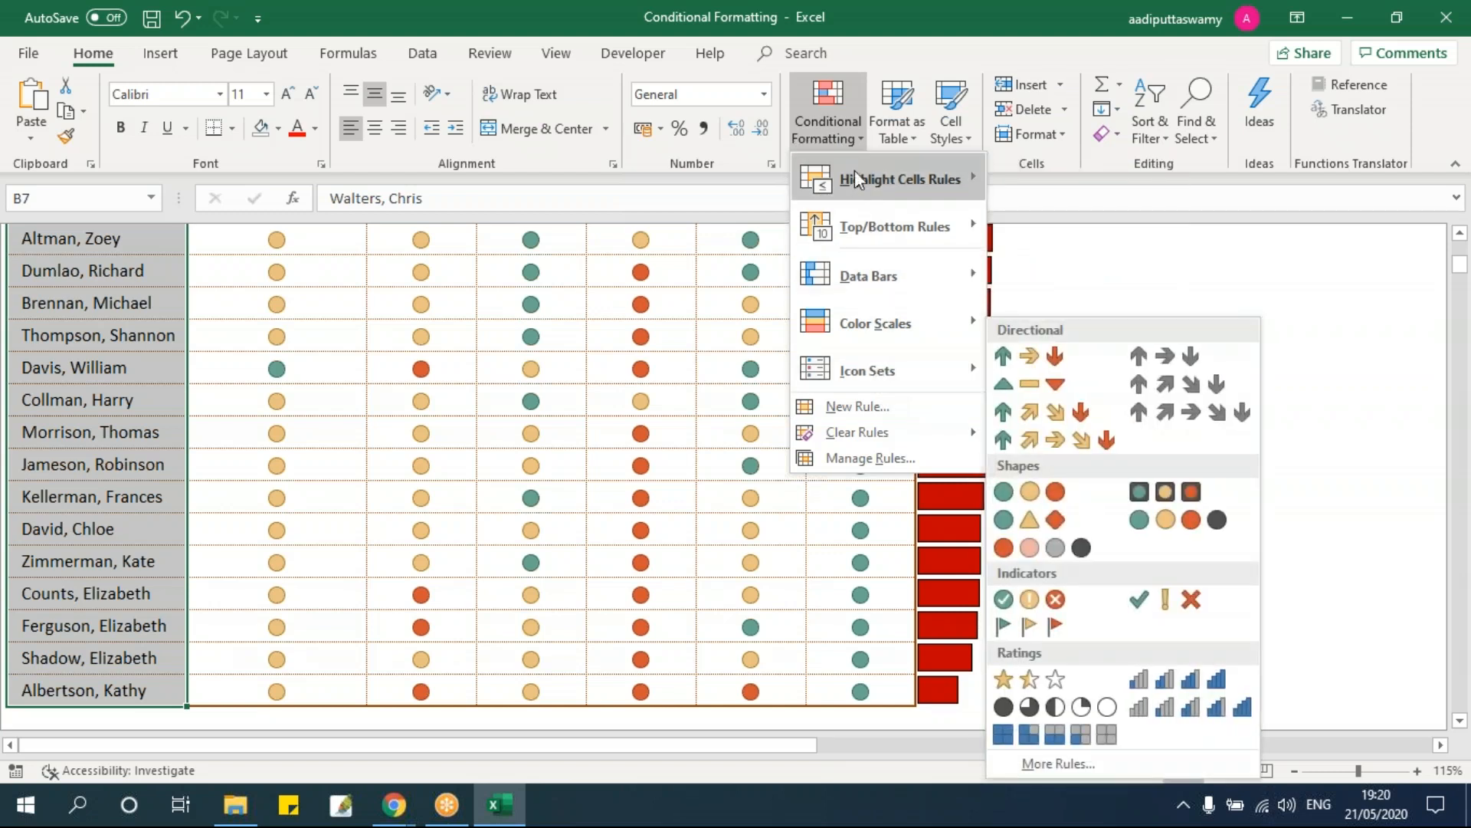
click(858, 406)
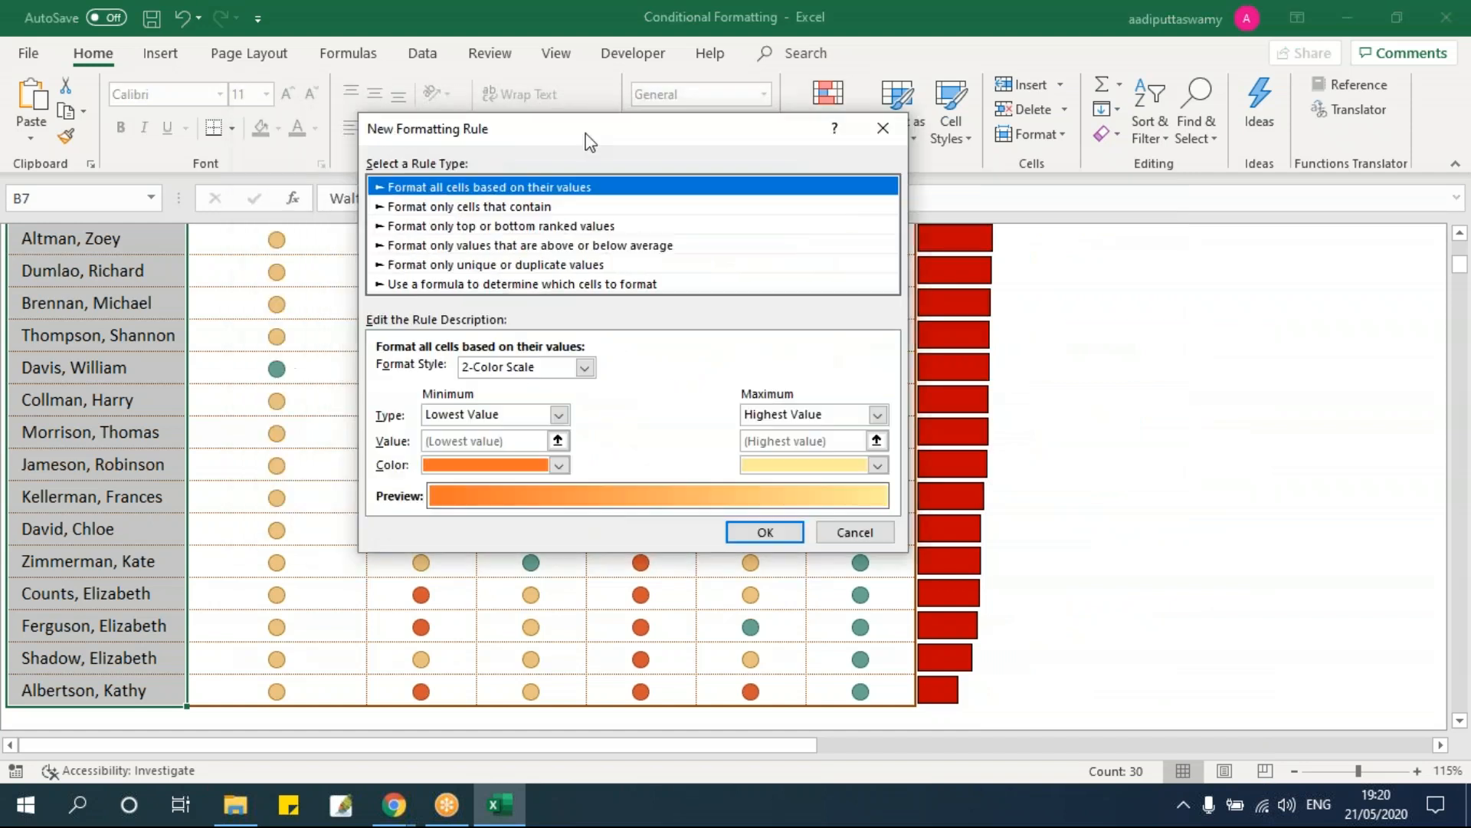
click(627, 265)
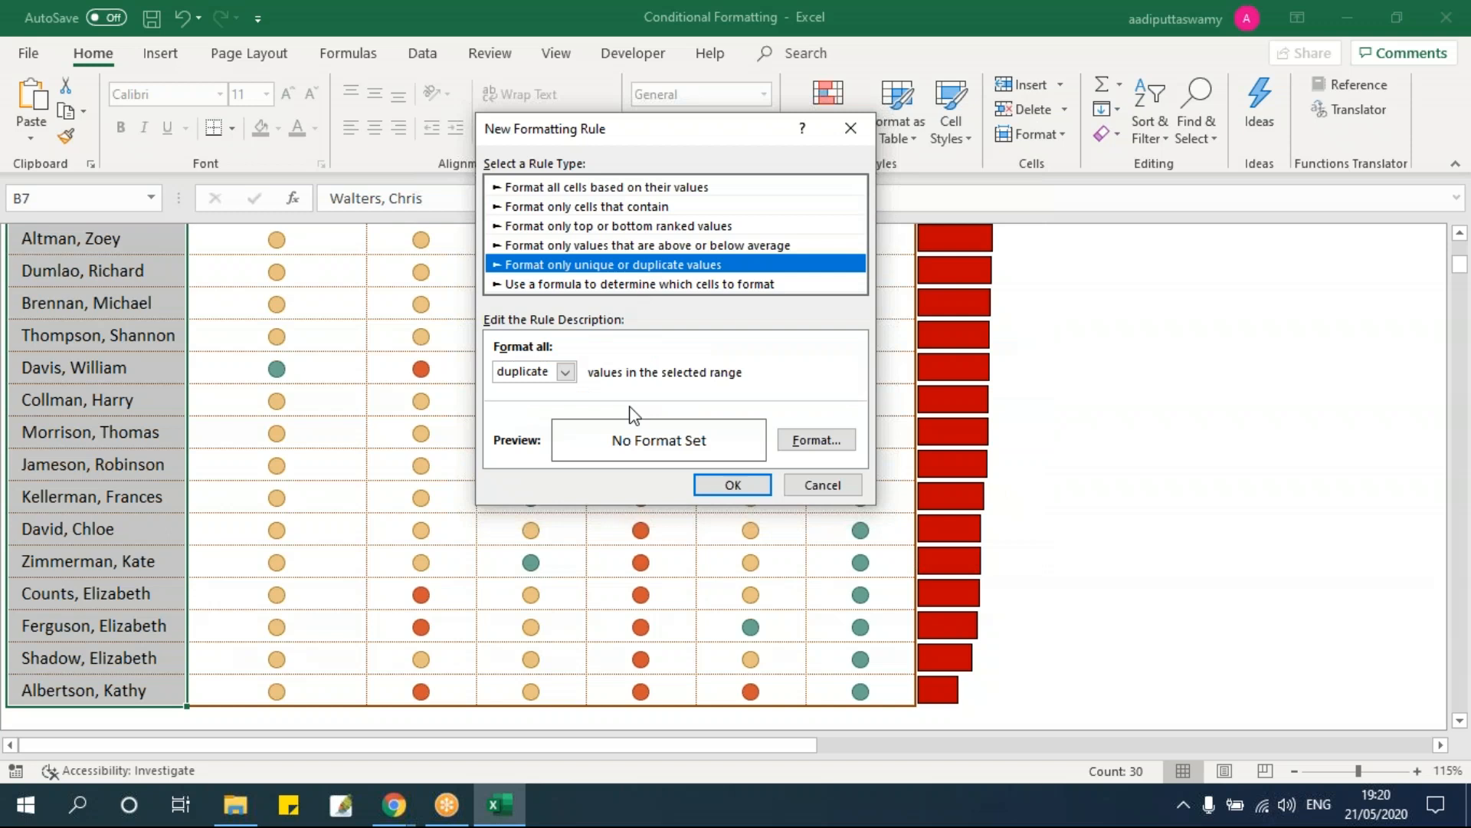
click(824, 483)
Step: Create a New Rule formatting duplicate values in the names with a green fill
click(828, 121)
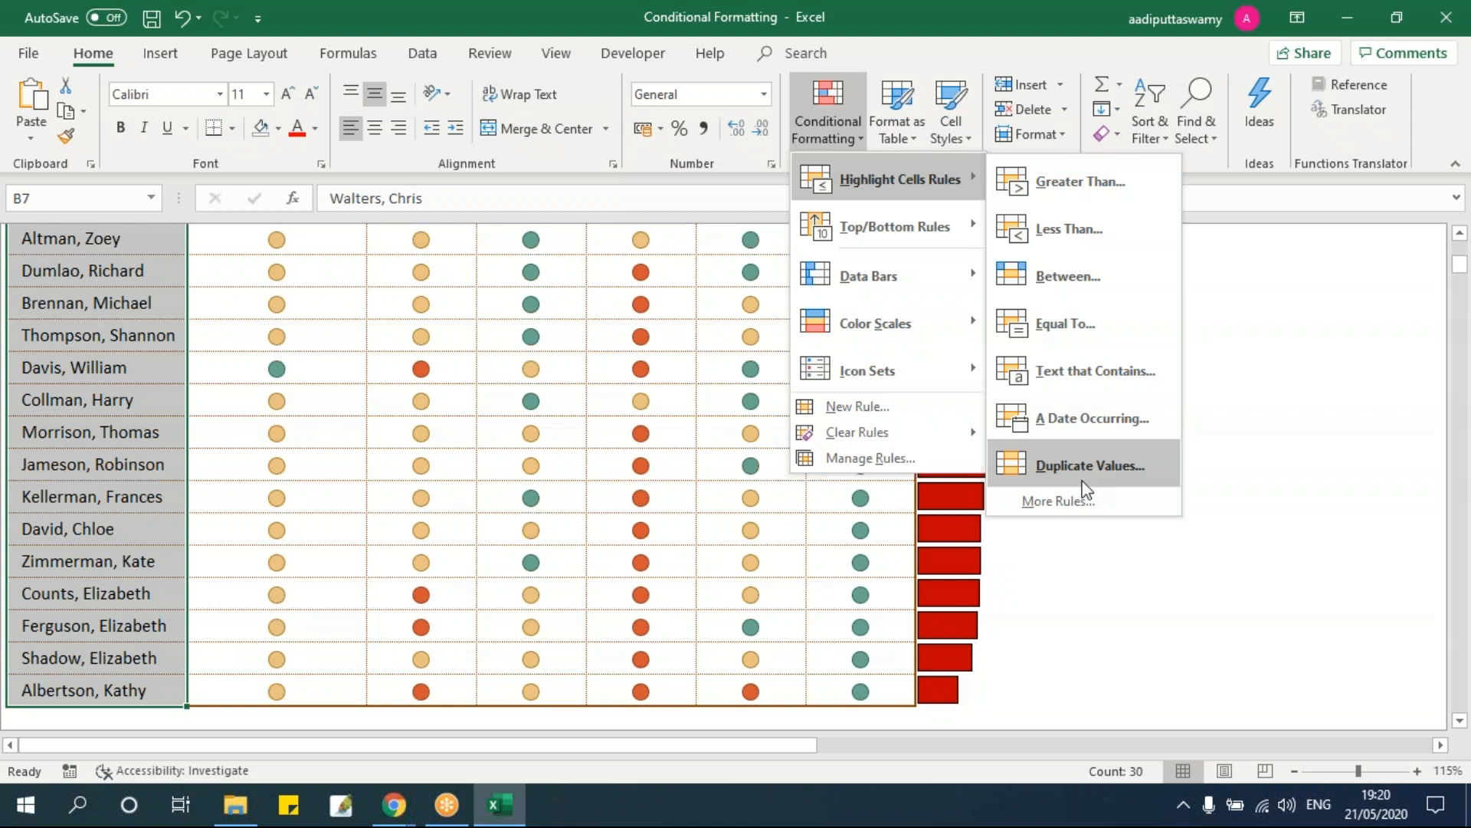
click(883, 407)
click(477, 240)
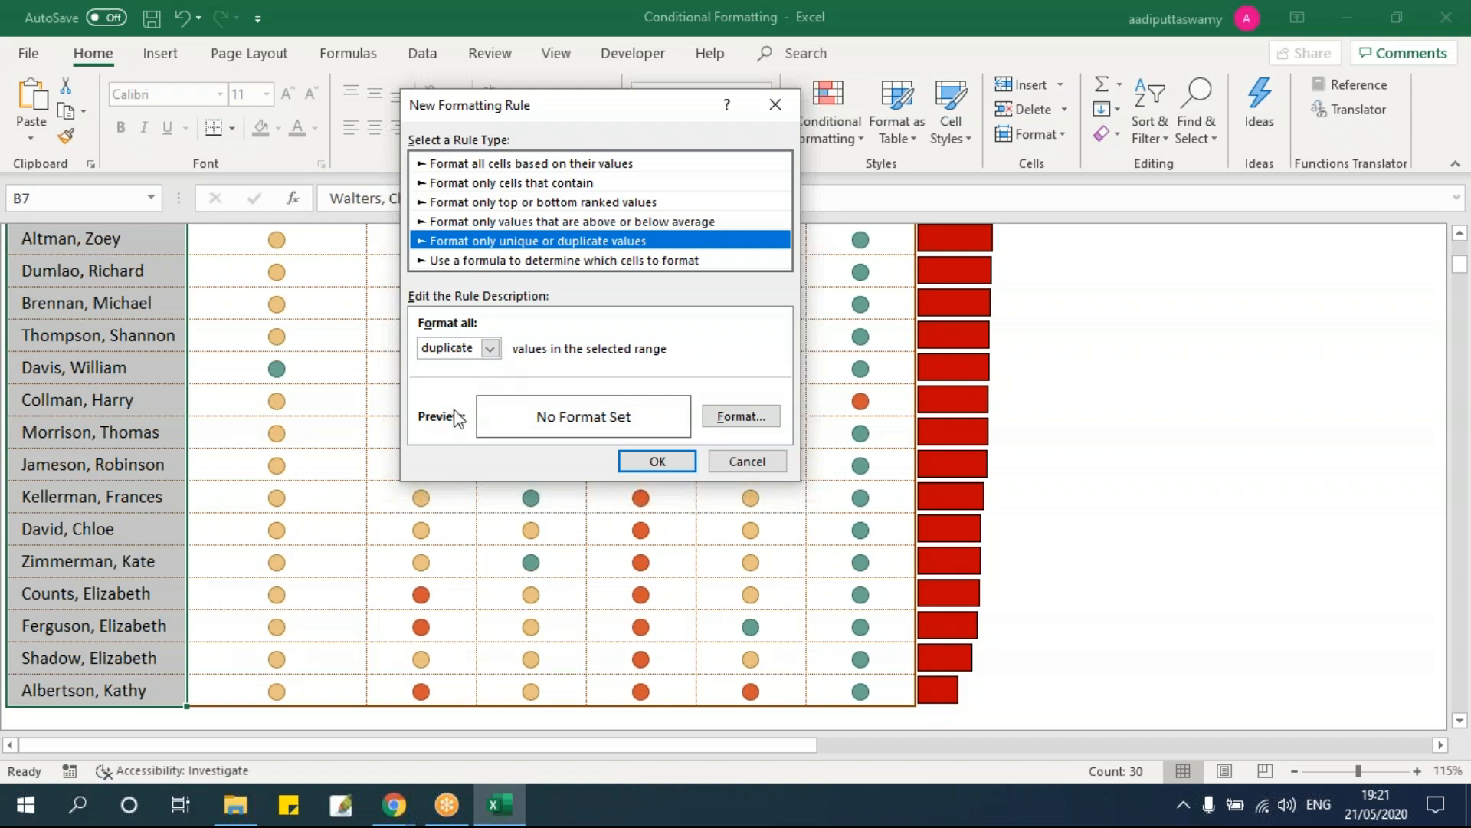
click(490, 348)
click(438, 378)
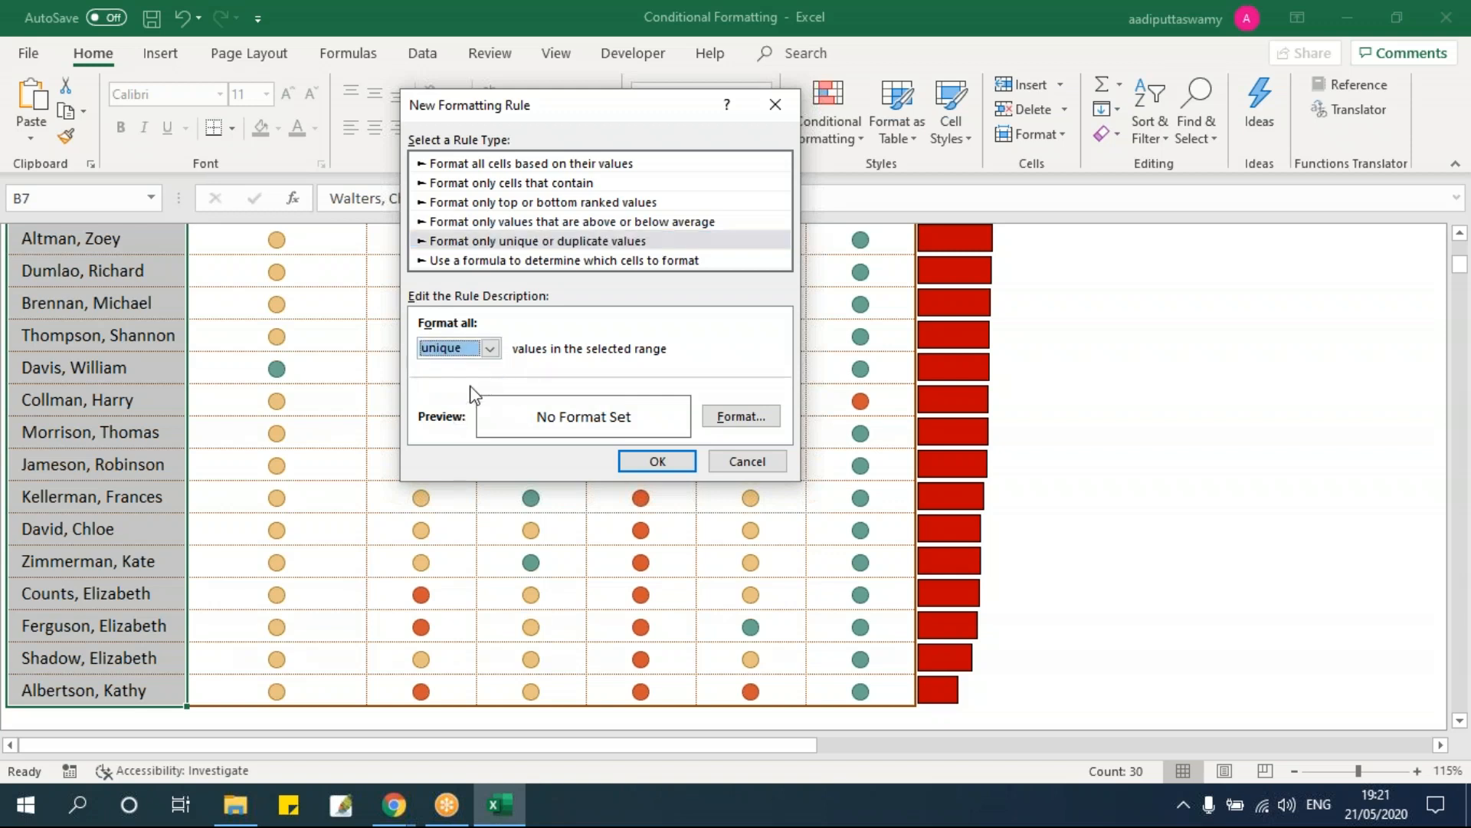
click(490, 349)
click(437, 366)
click(741, 417)
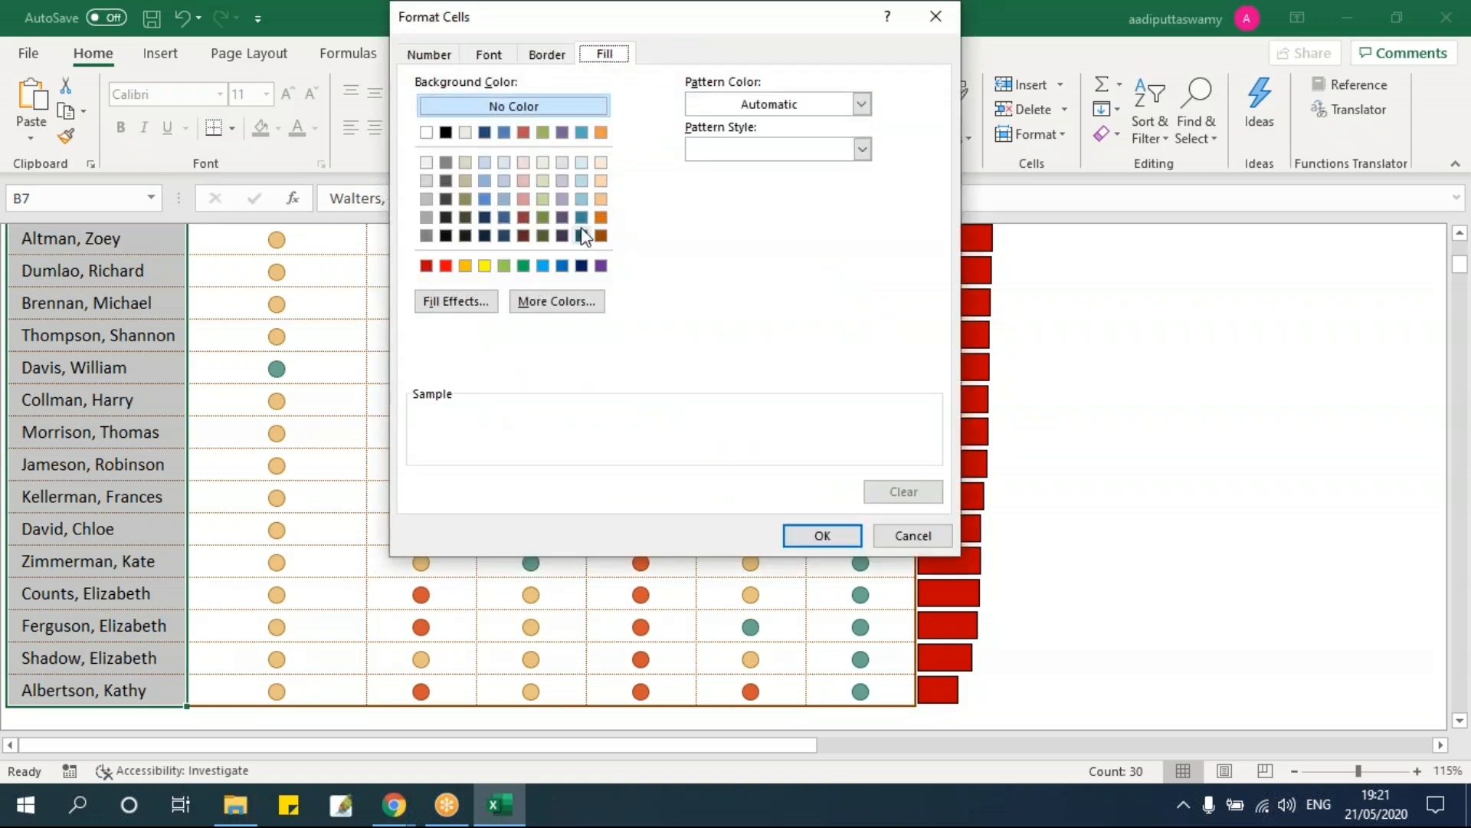
click(505, 265)
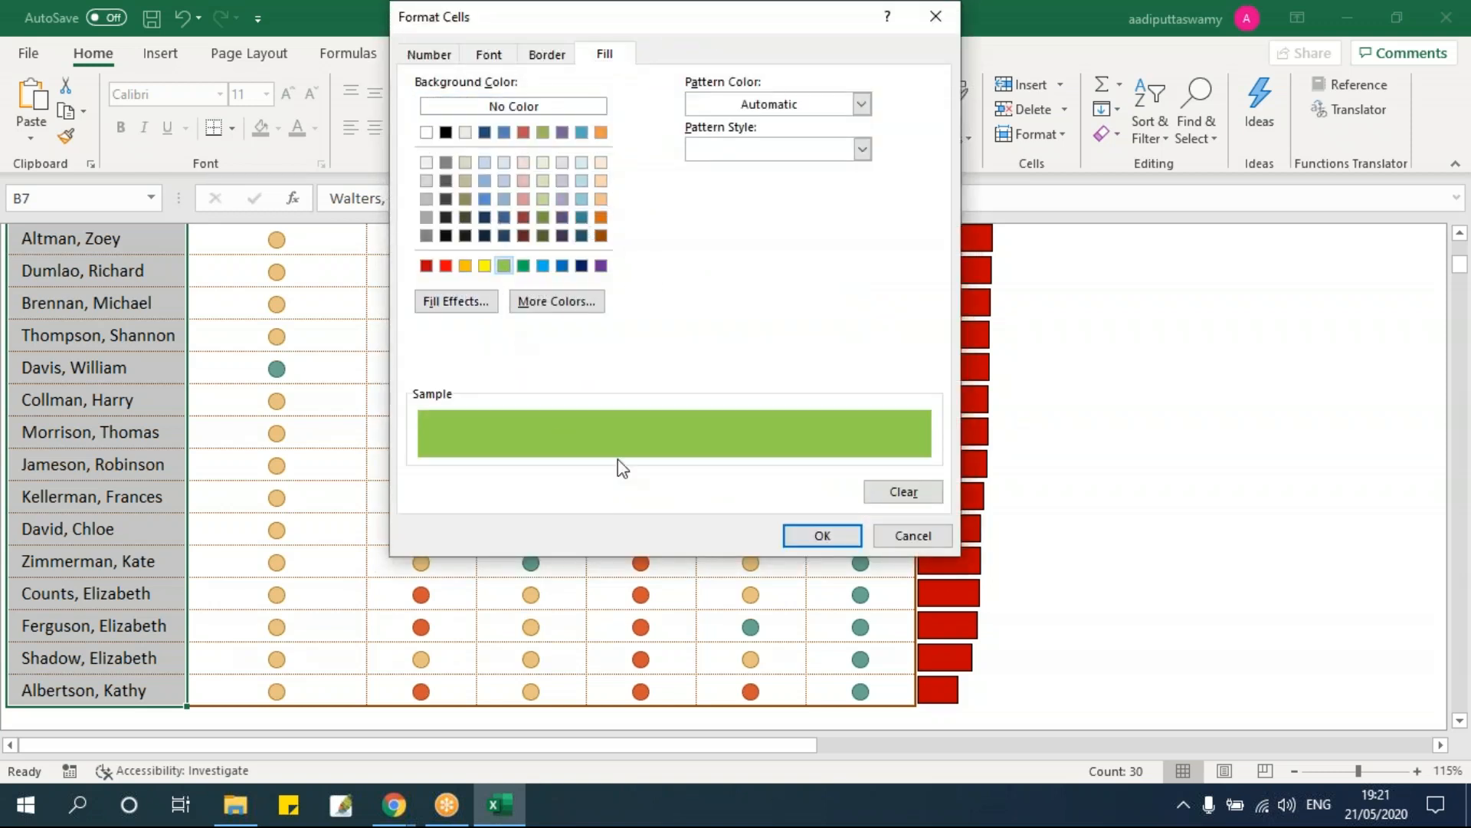
click(811, 535)
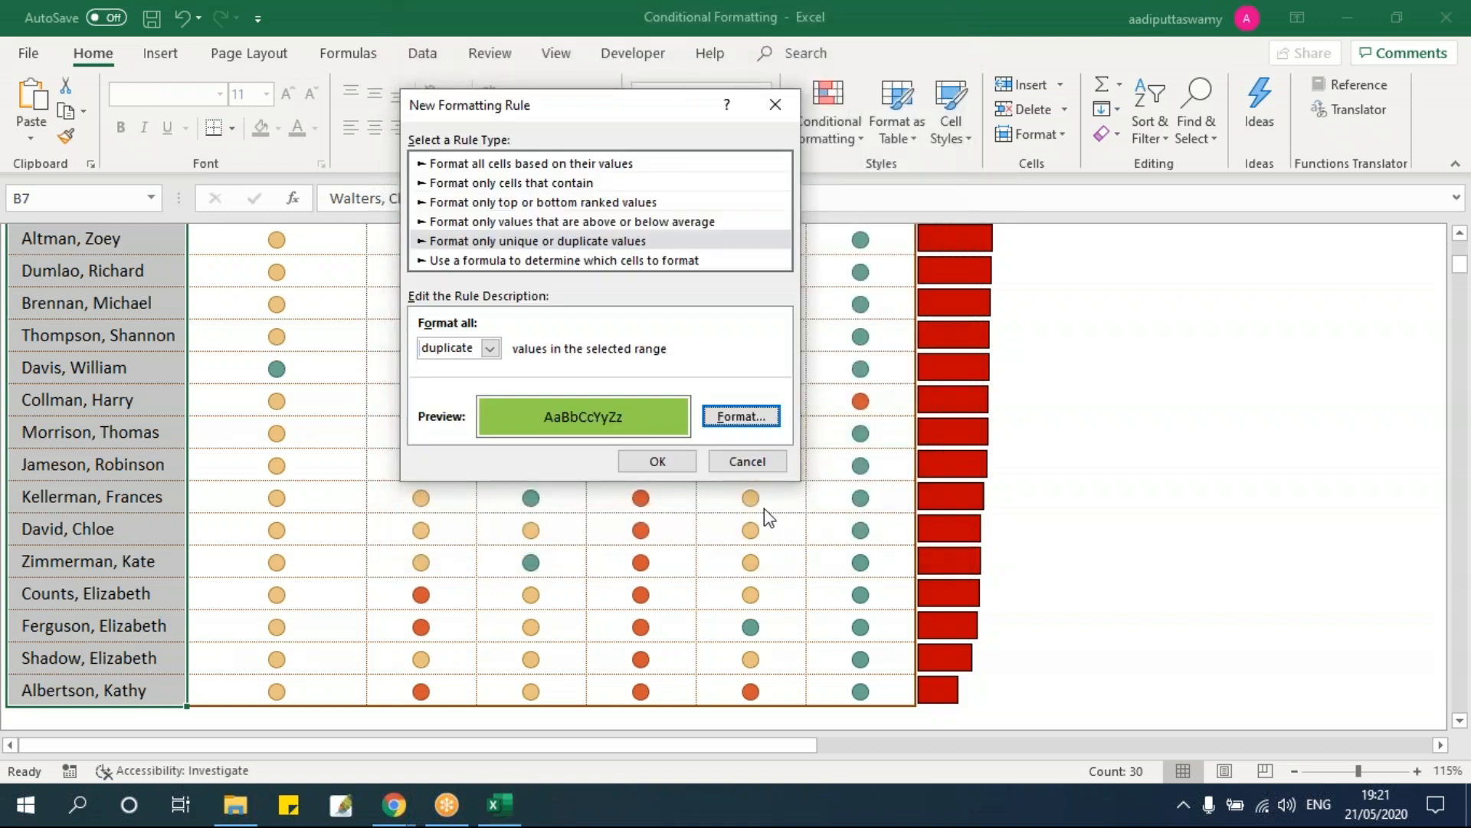
click(657, 461)
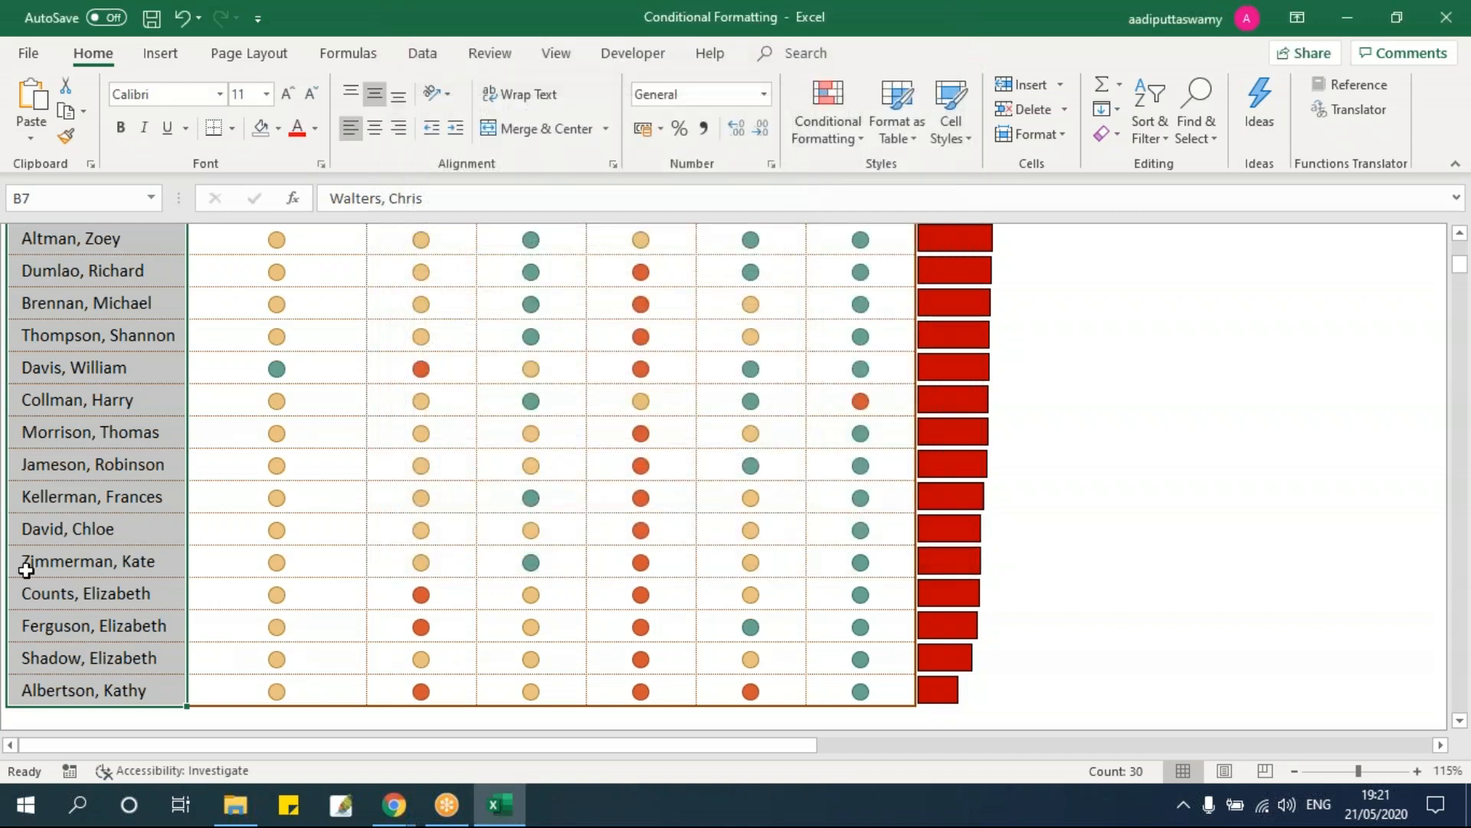
Step: Copy the name in B9 over cells B12 and B16
scroll(89, 558, up, 1)
scroll(89, 557, up, 7)
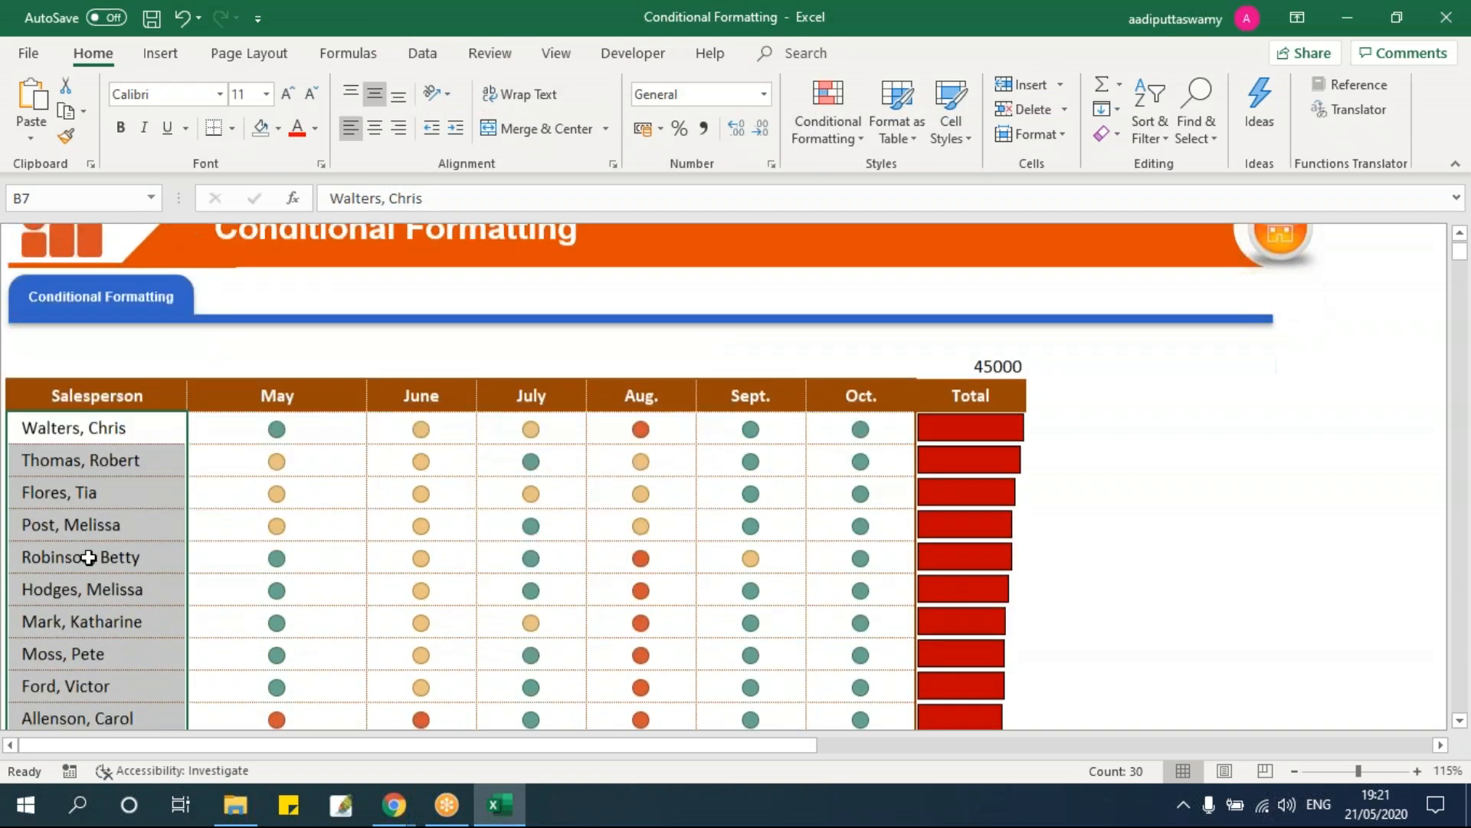
scroll(88, 557, down, 4)
scroll(89, 557, up, 4)
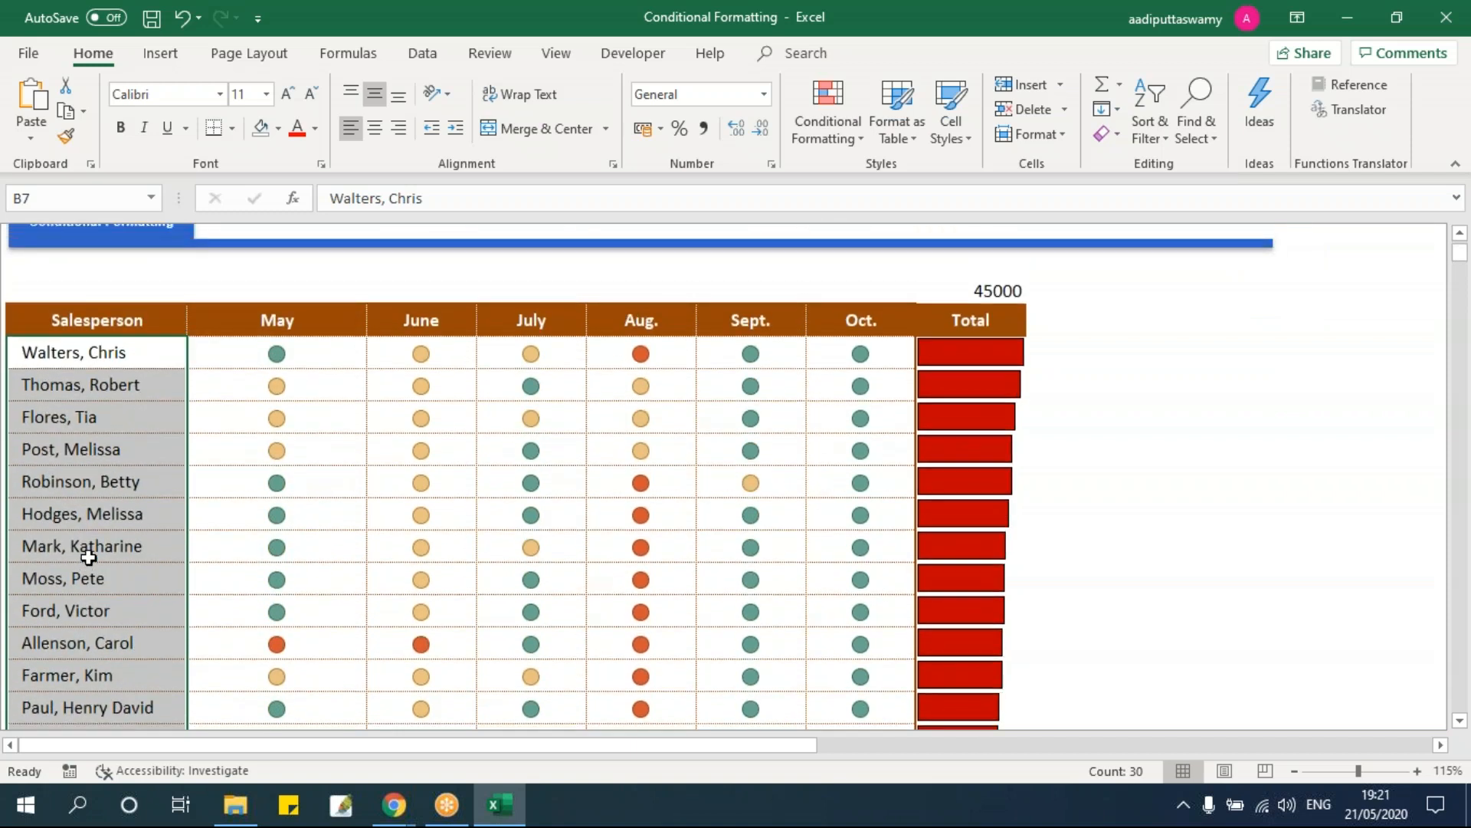
click(78, 416)
key(ctrl+c)
click(131, 512)
key(ctrl+v)
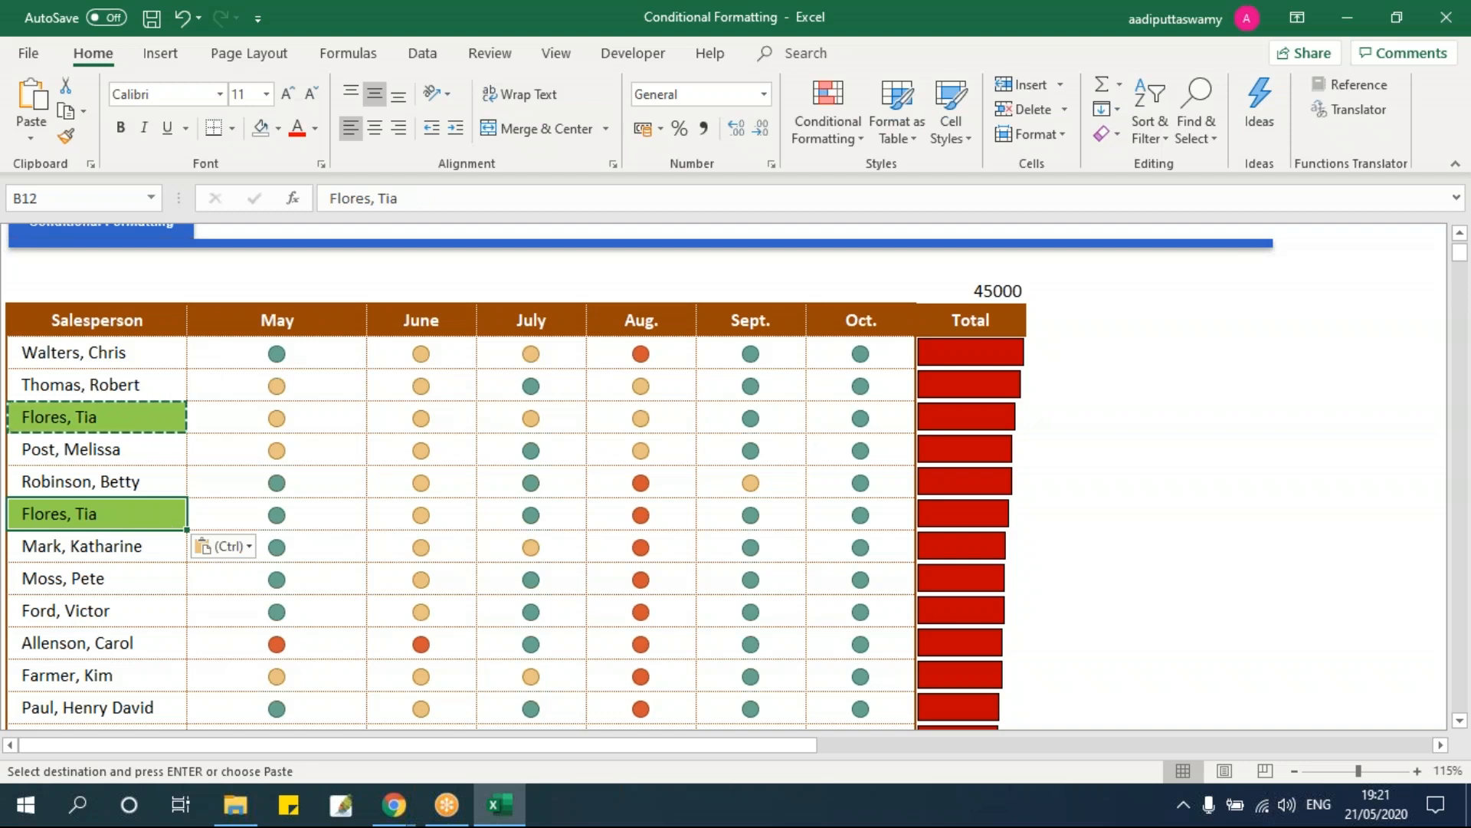
scroll(98, 565, down, 1)
click(135, 530)
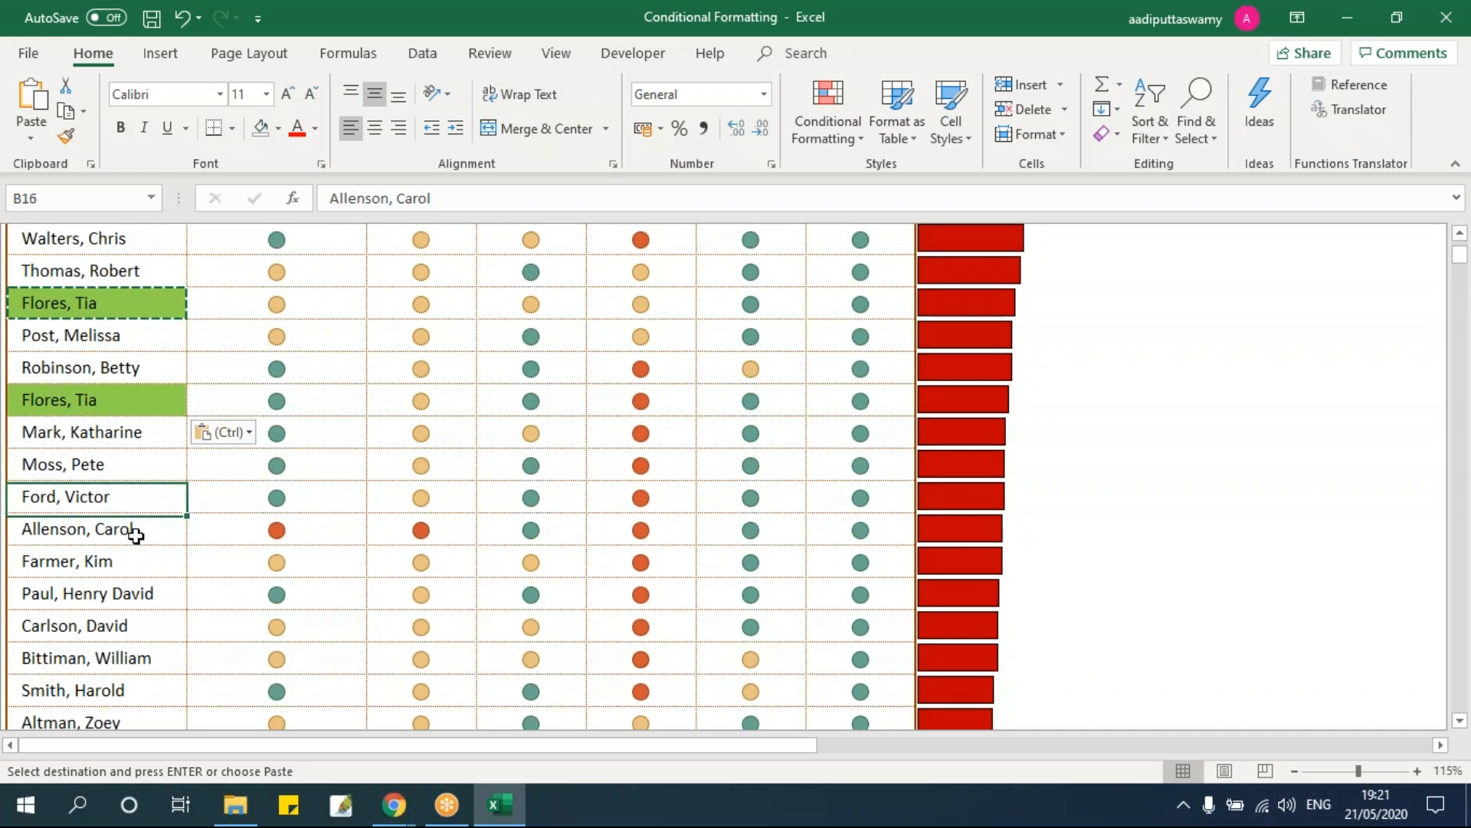
key(ctrl+v)
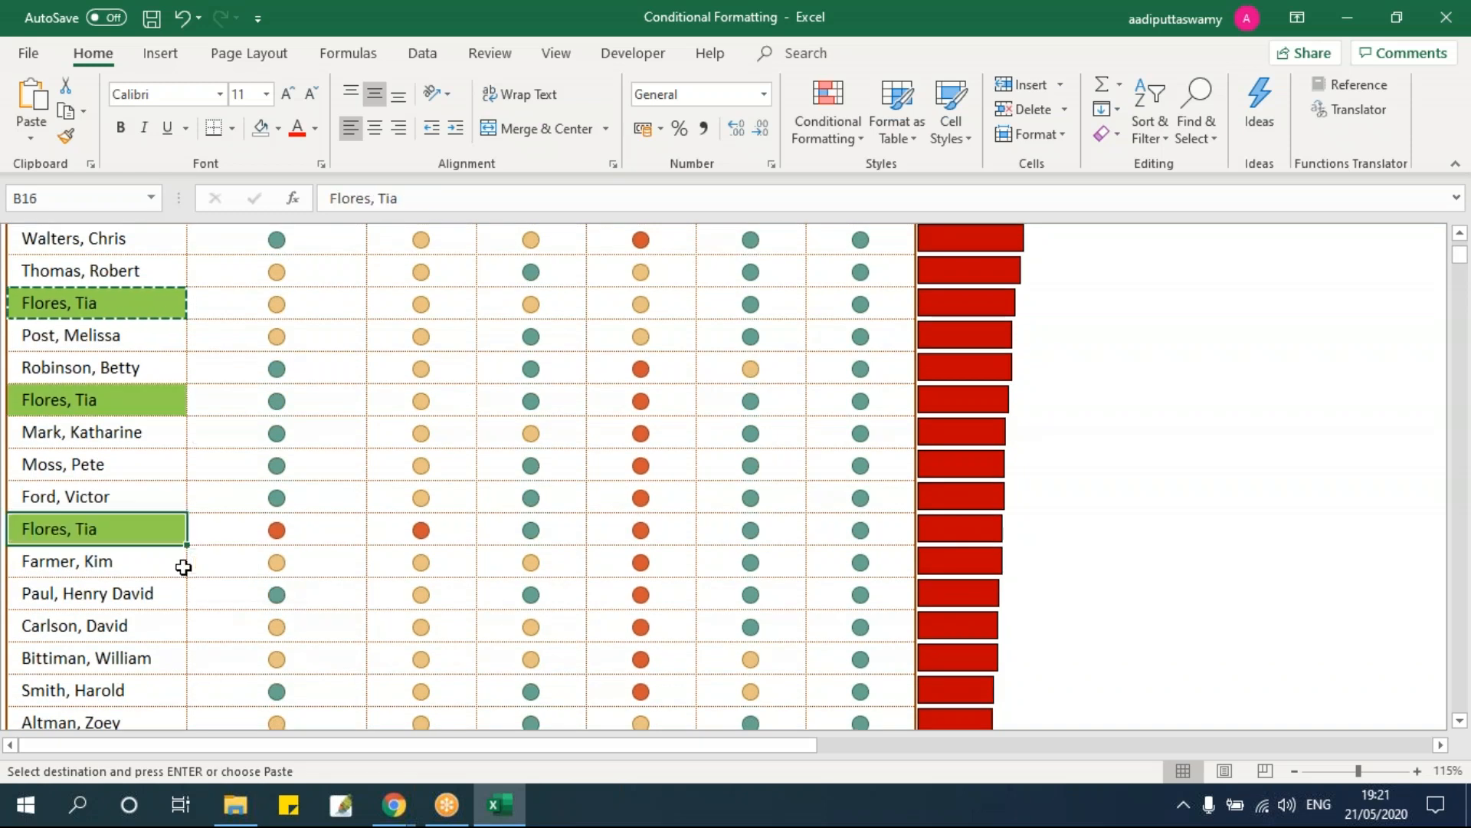
scroll(176, 552, down, 1)
scroll(102, 373, up, 1)
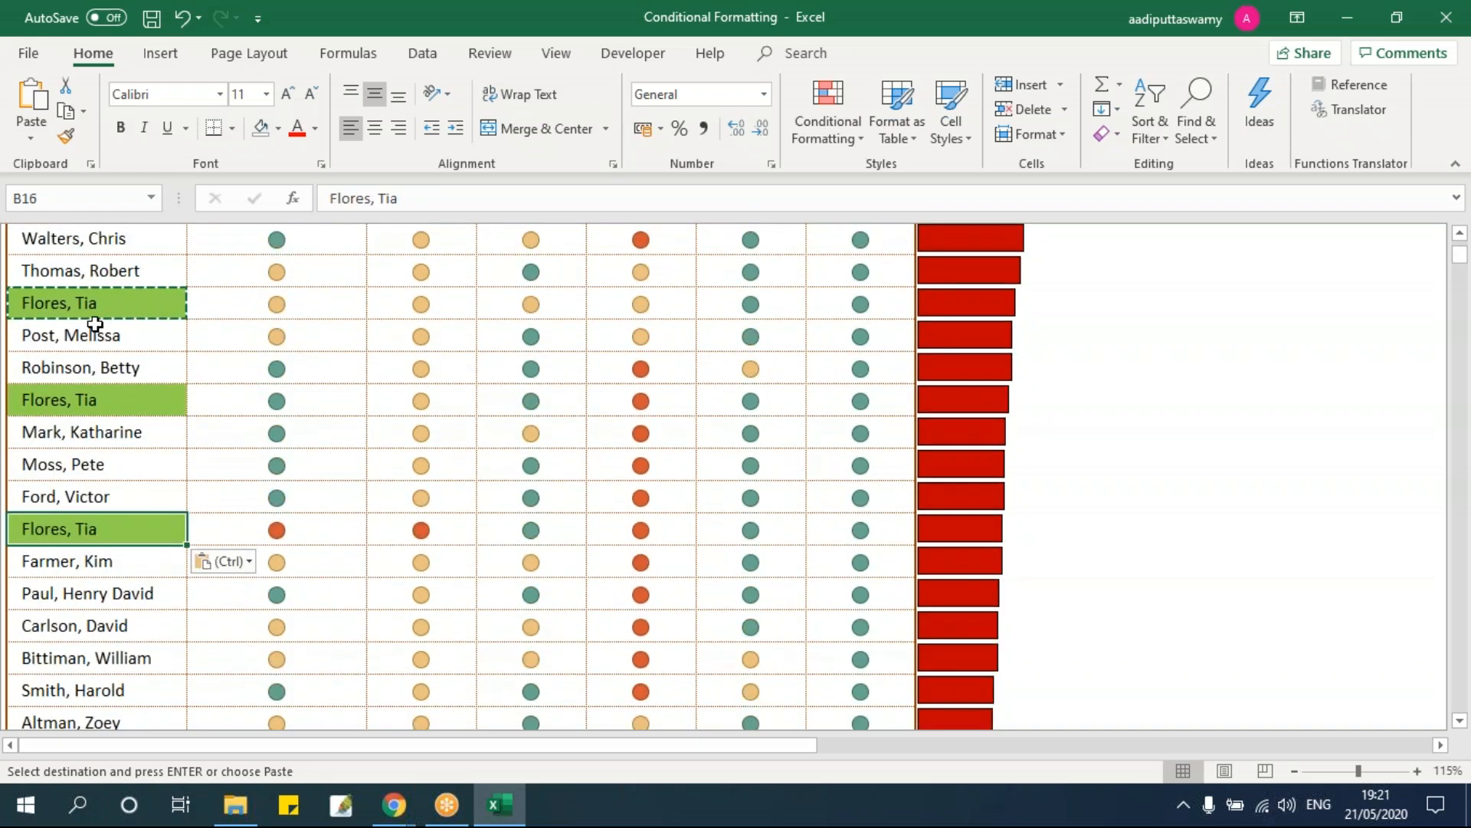
click(111, 472)
key(Escape)
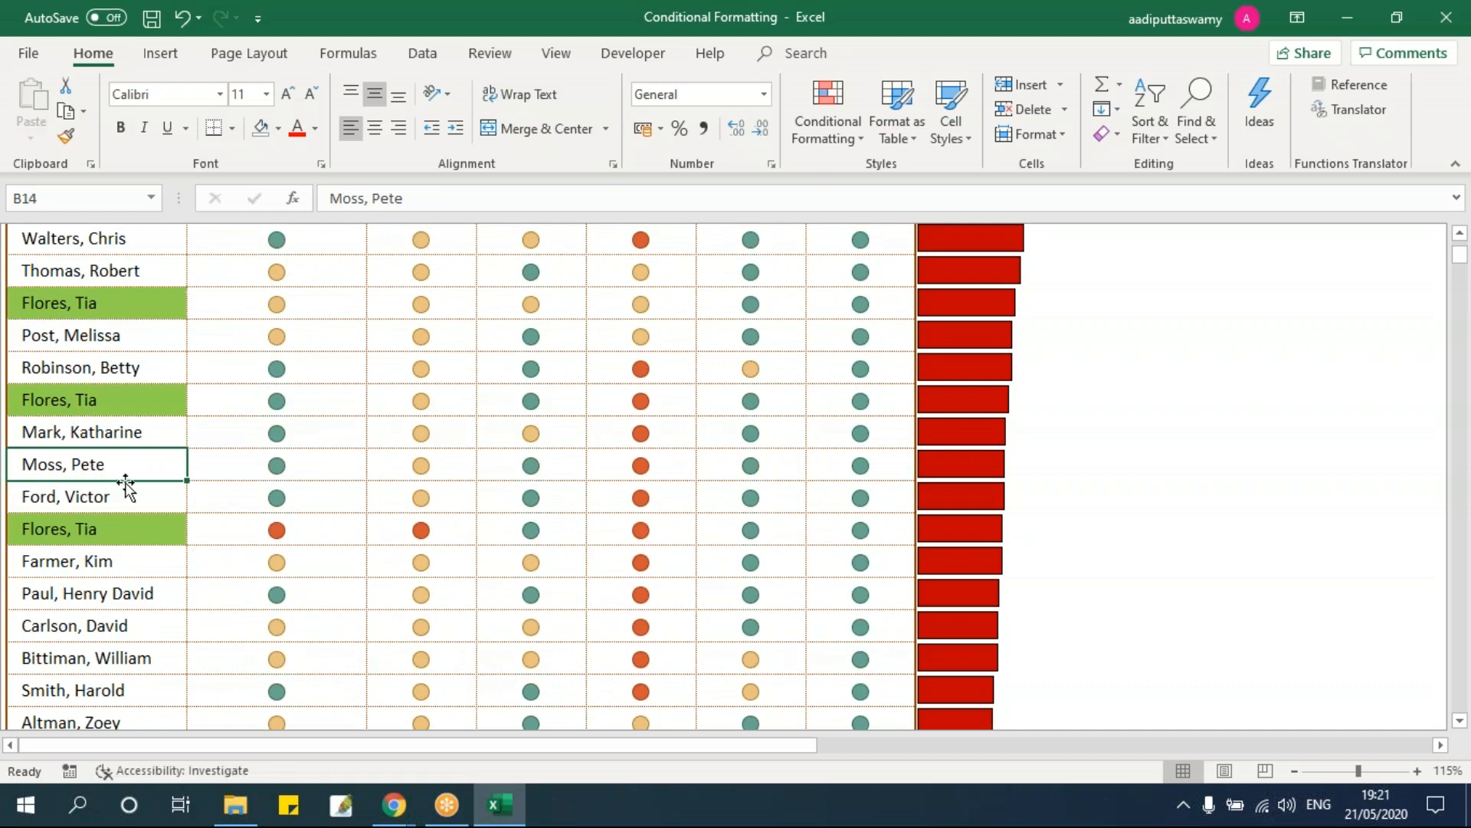
key(ctrl+c)
scroll(181, 499, down, 2)
click(131, 521)
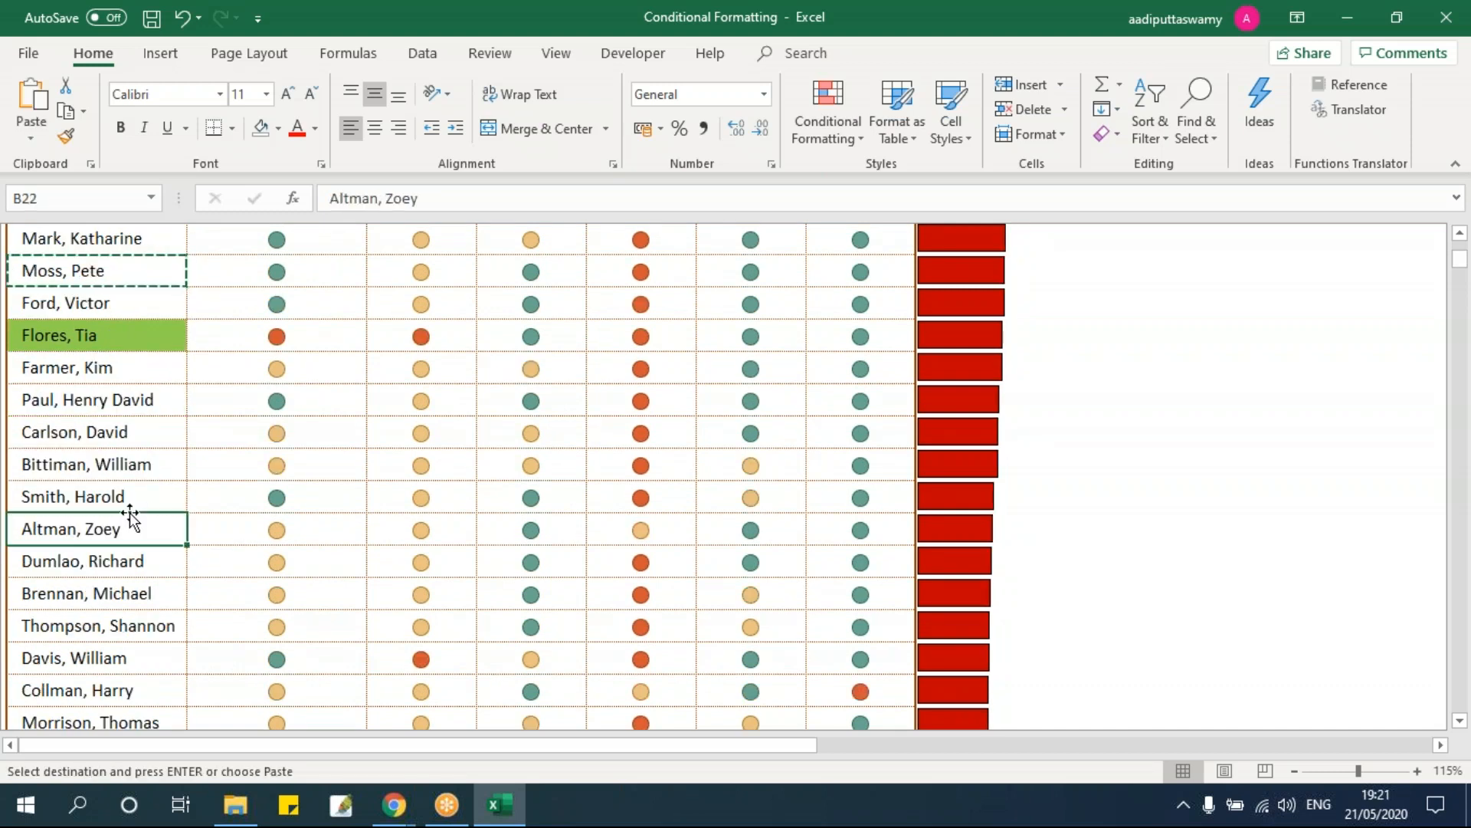
key(ctrl+v)
scroll(202, 529, up, 1)
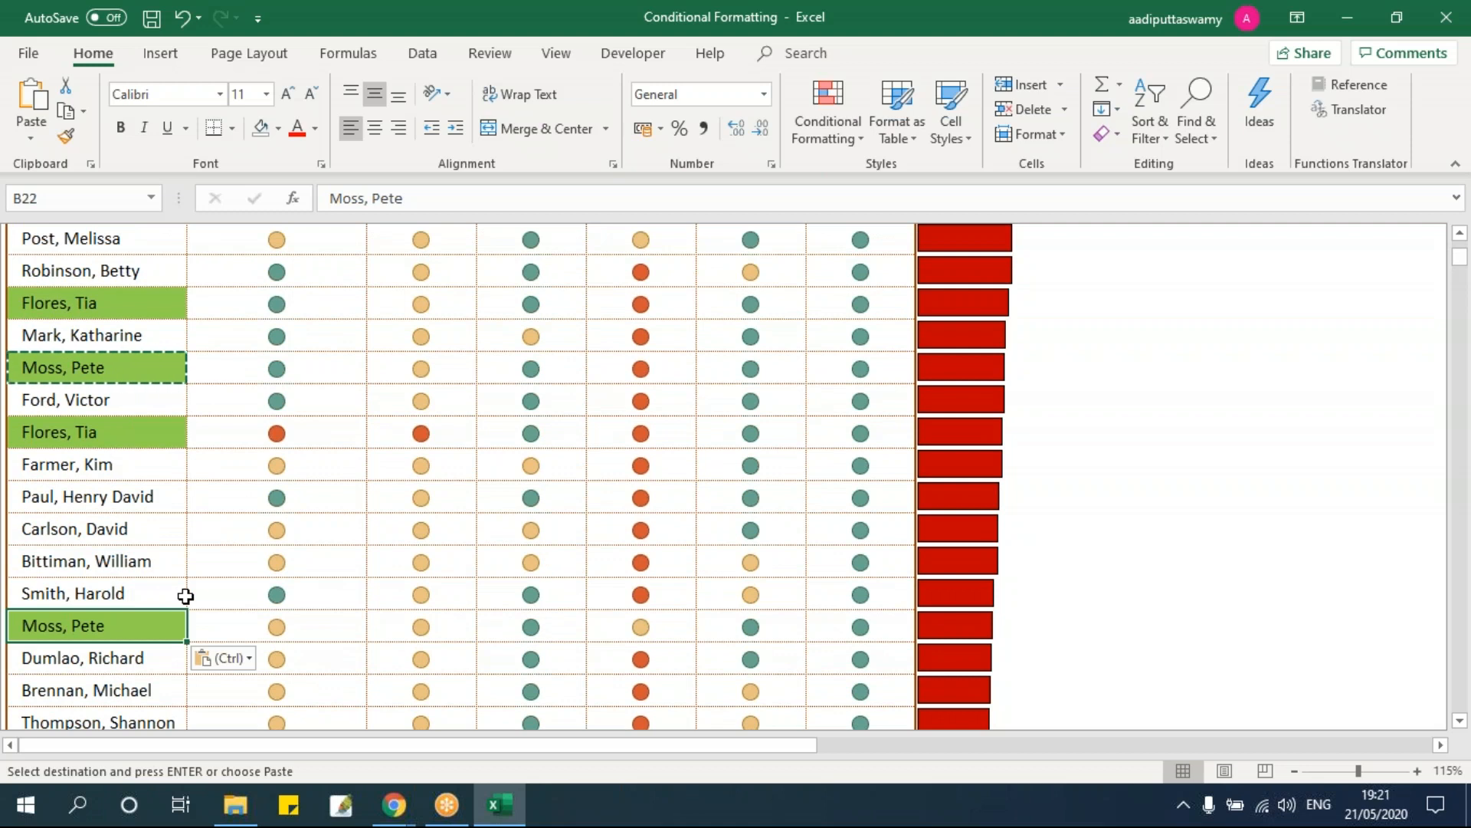
scroll(187, 594, up, 3)
click(96, 466)
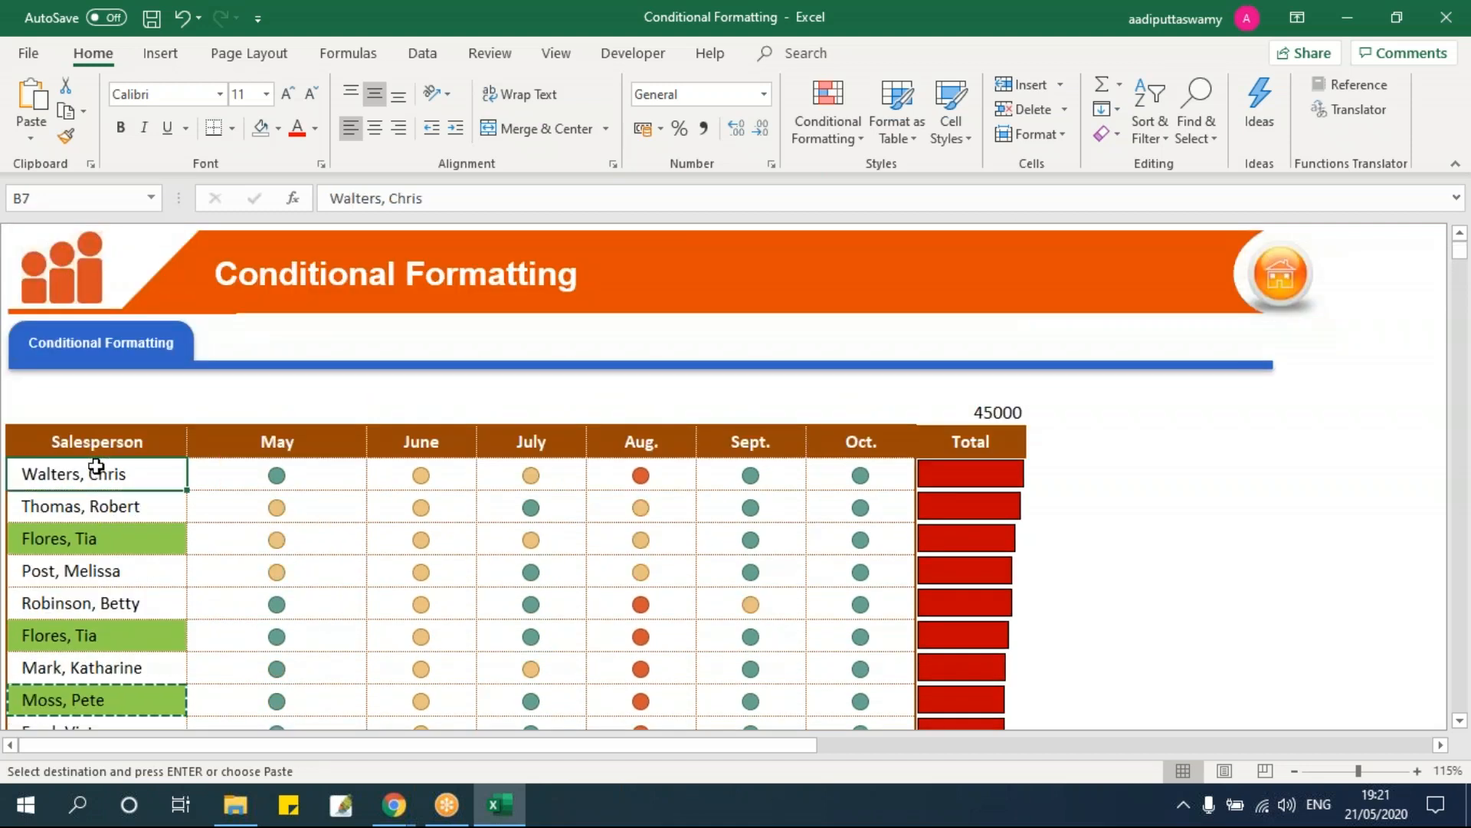
key(Down)
key(Up)
key(ctrl+shift+Down)
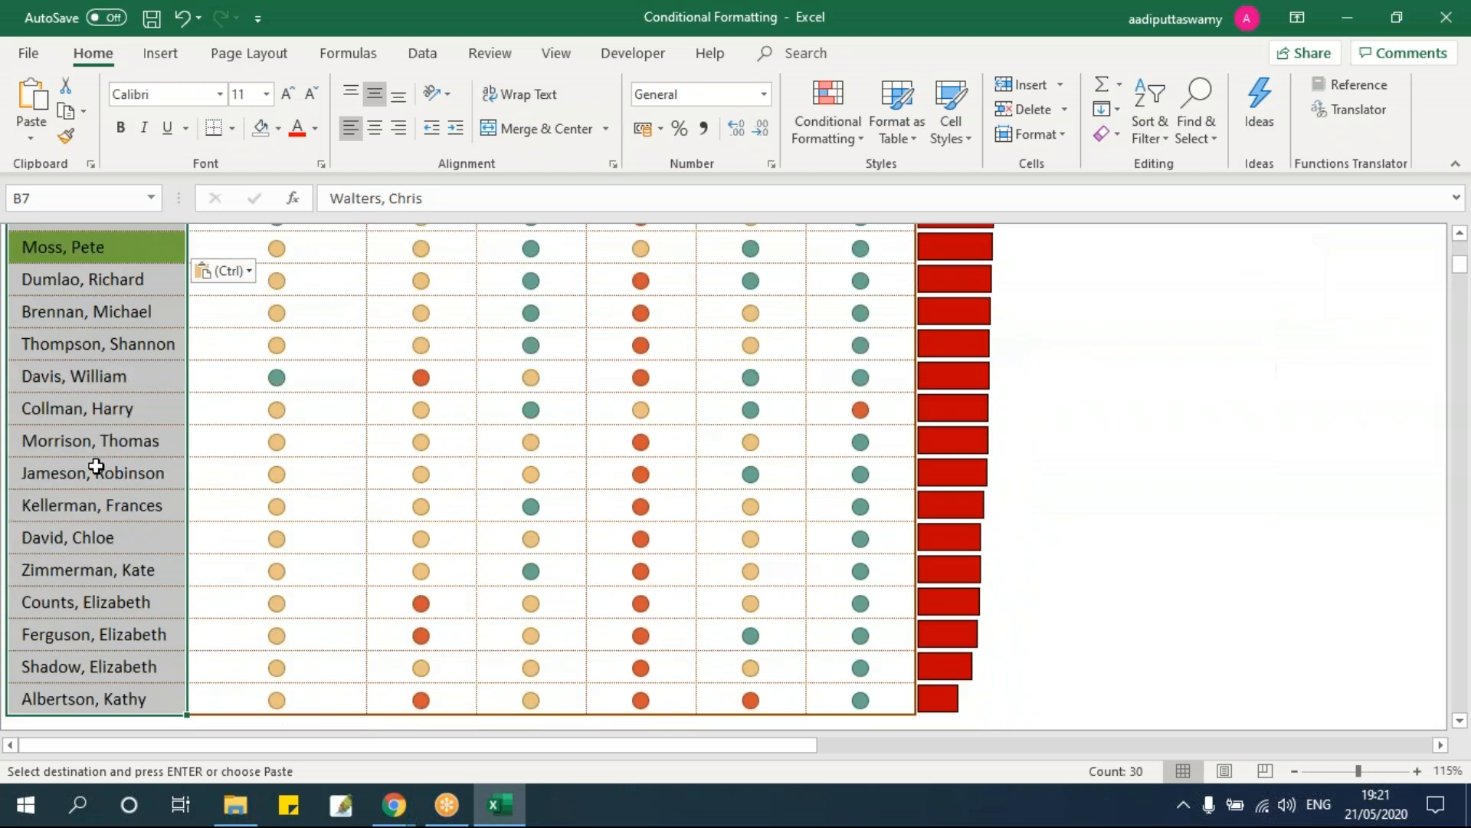
Step: Edit the Duplicate Values rule in Manage Rules to highlight unique values instead
click(839, 130)
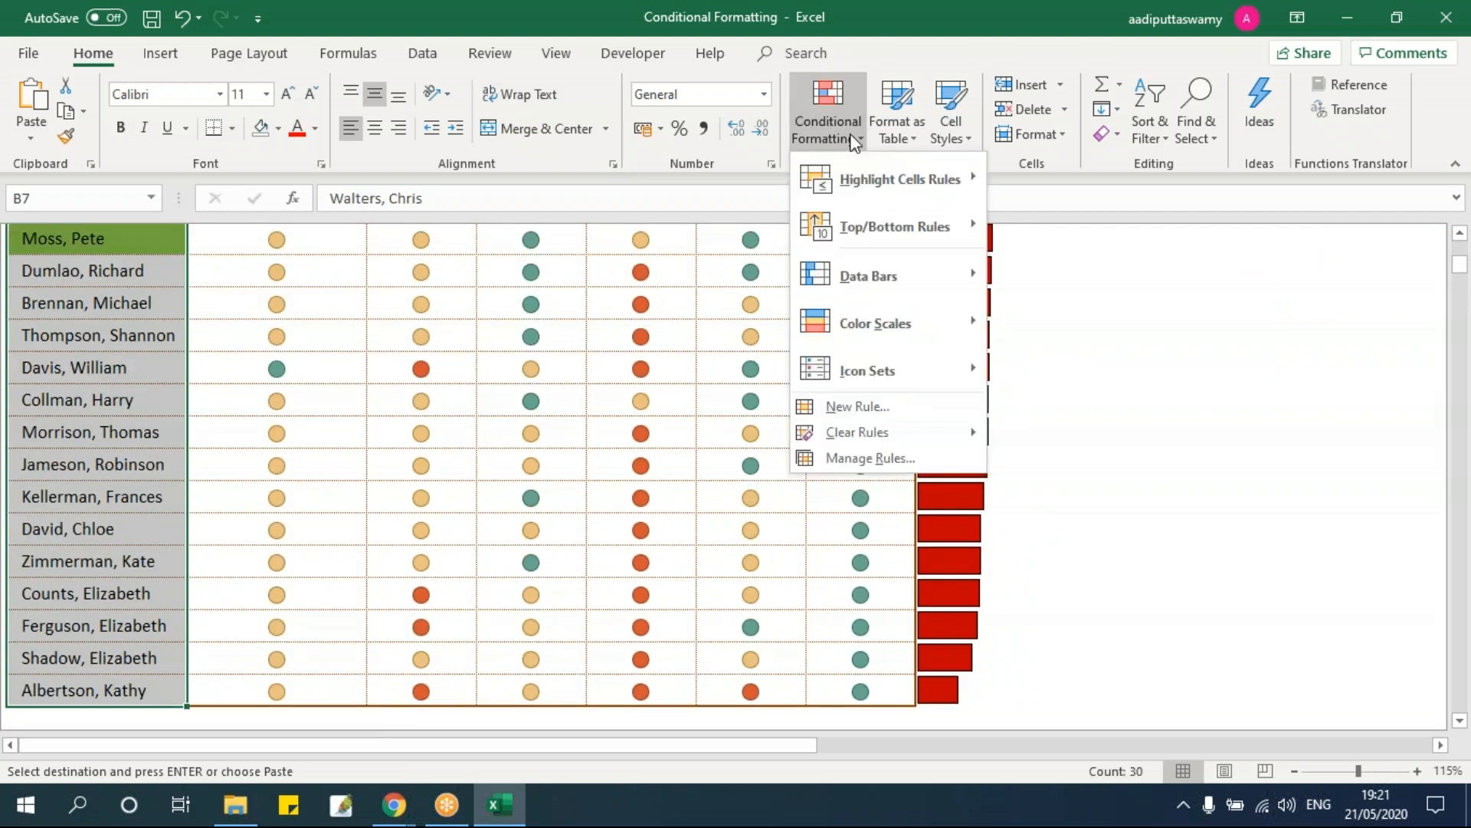
click(862, 459)
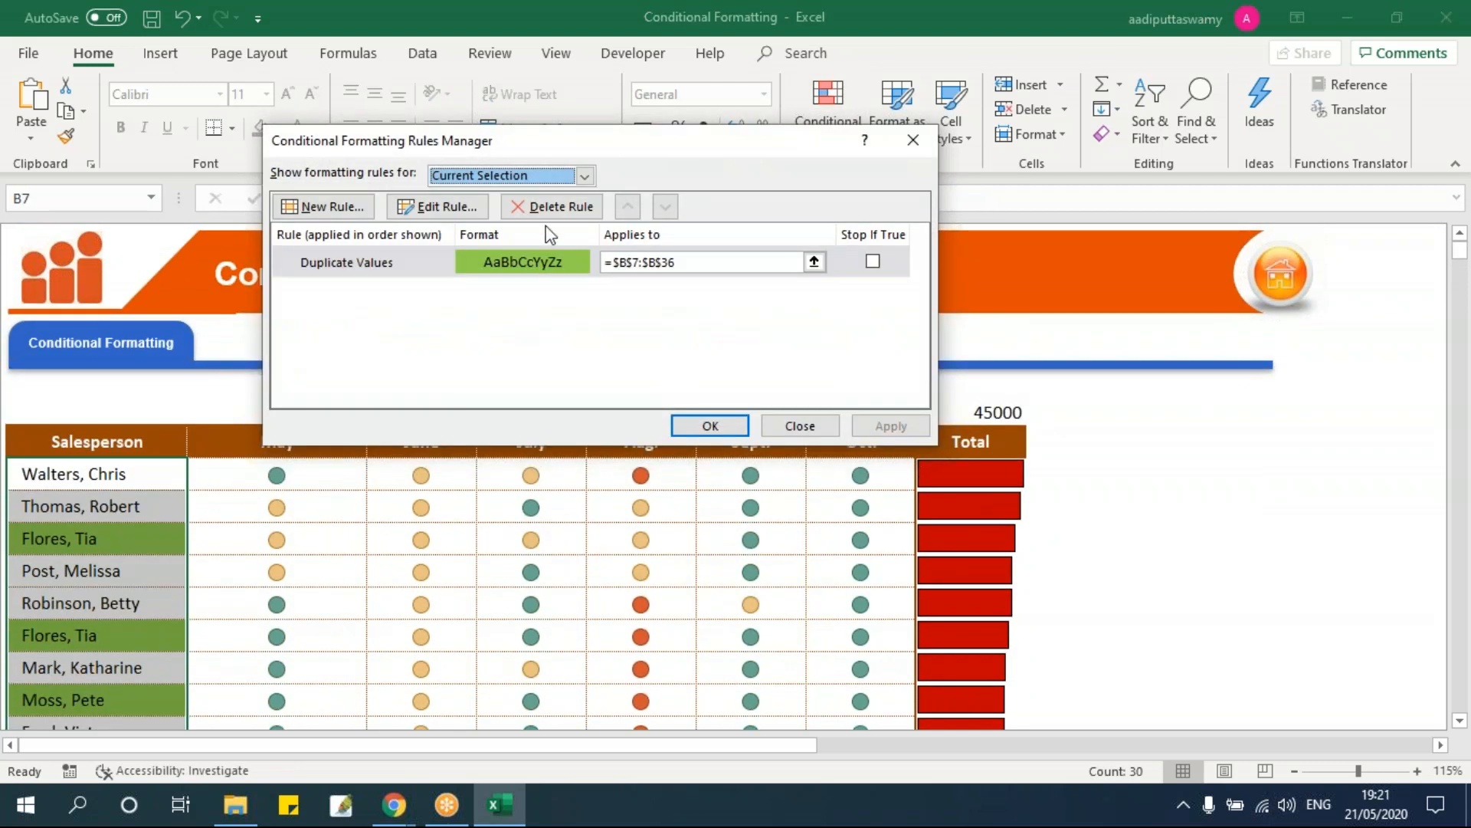
drag(565, 142, 917, 242)
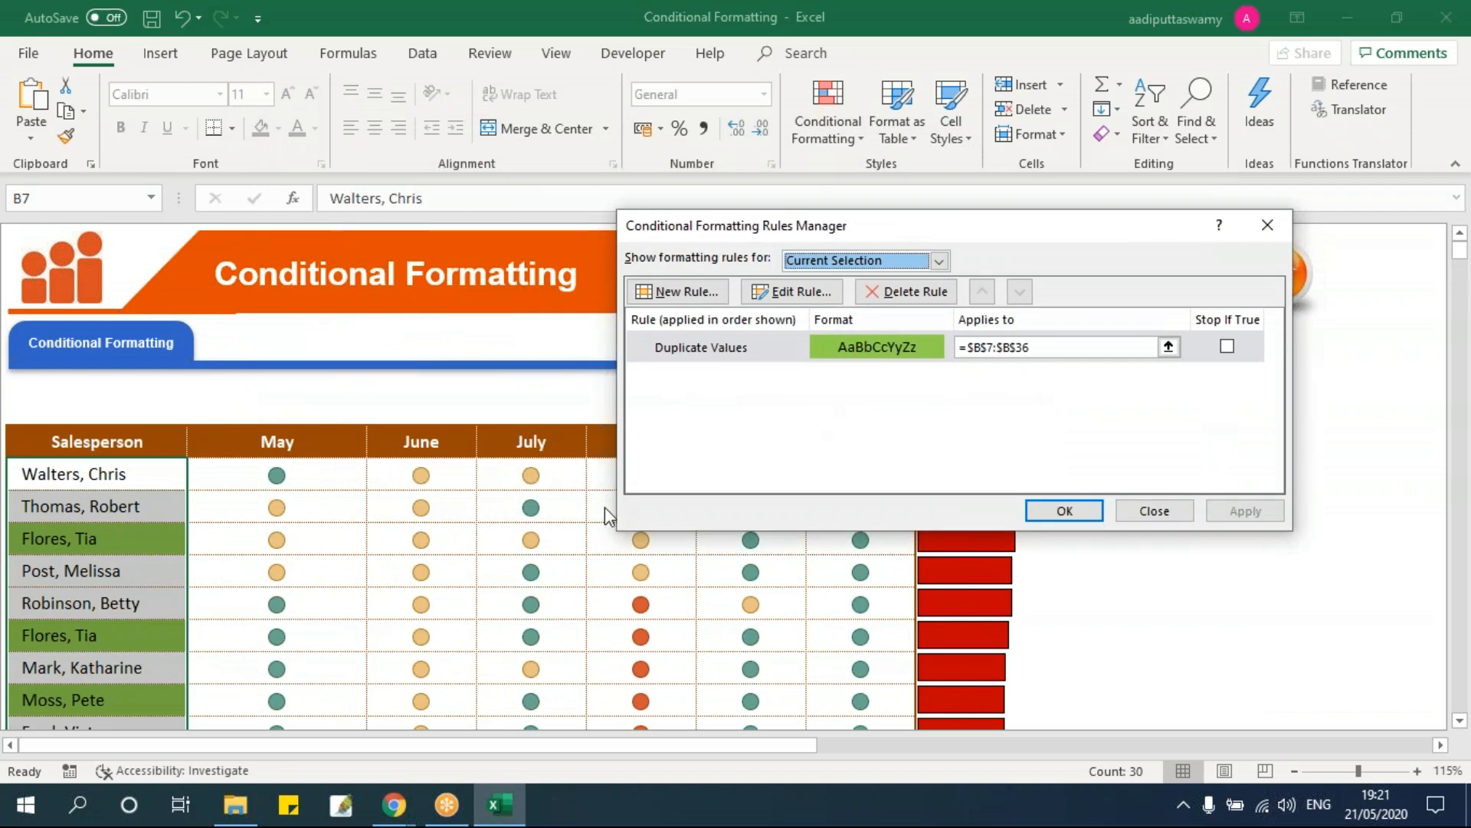
double_click(724, 354)
click(842, 433)
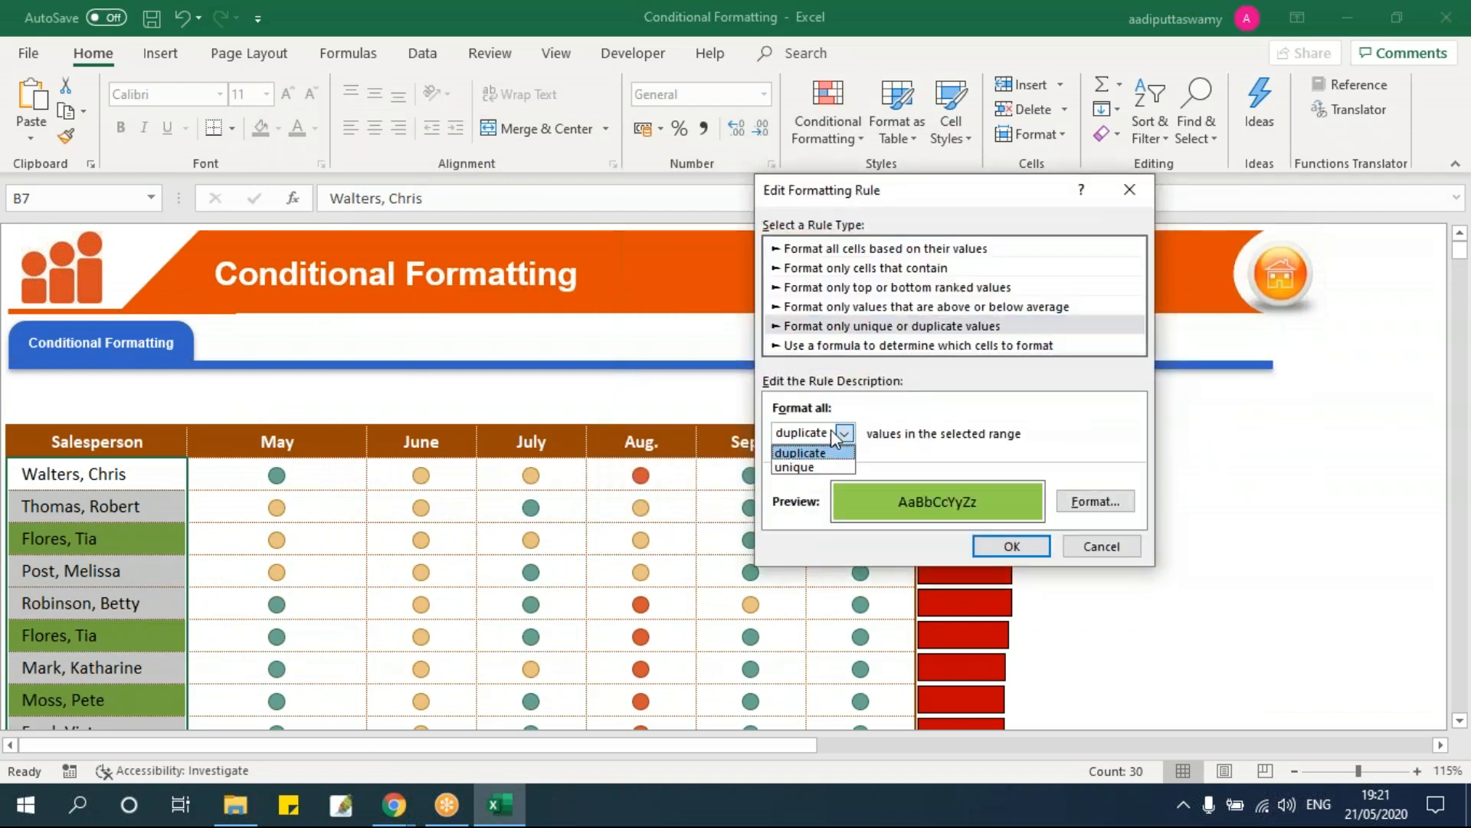
click(834, 465)
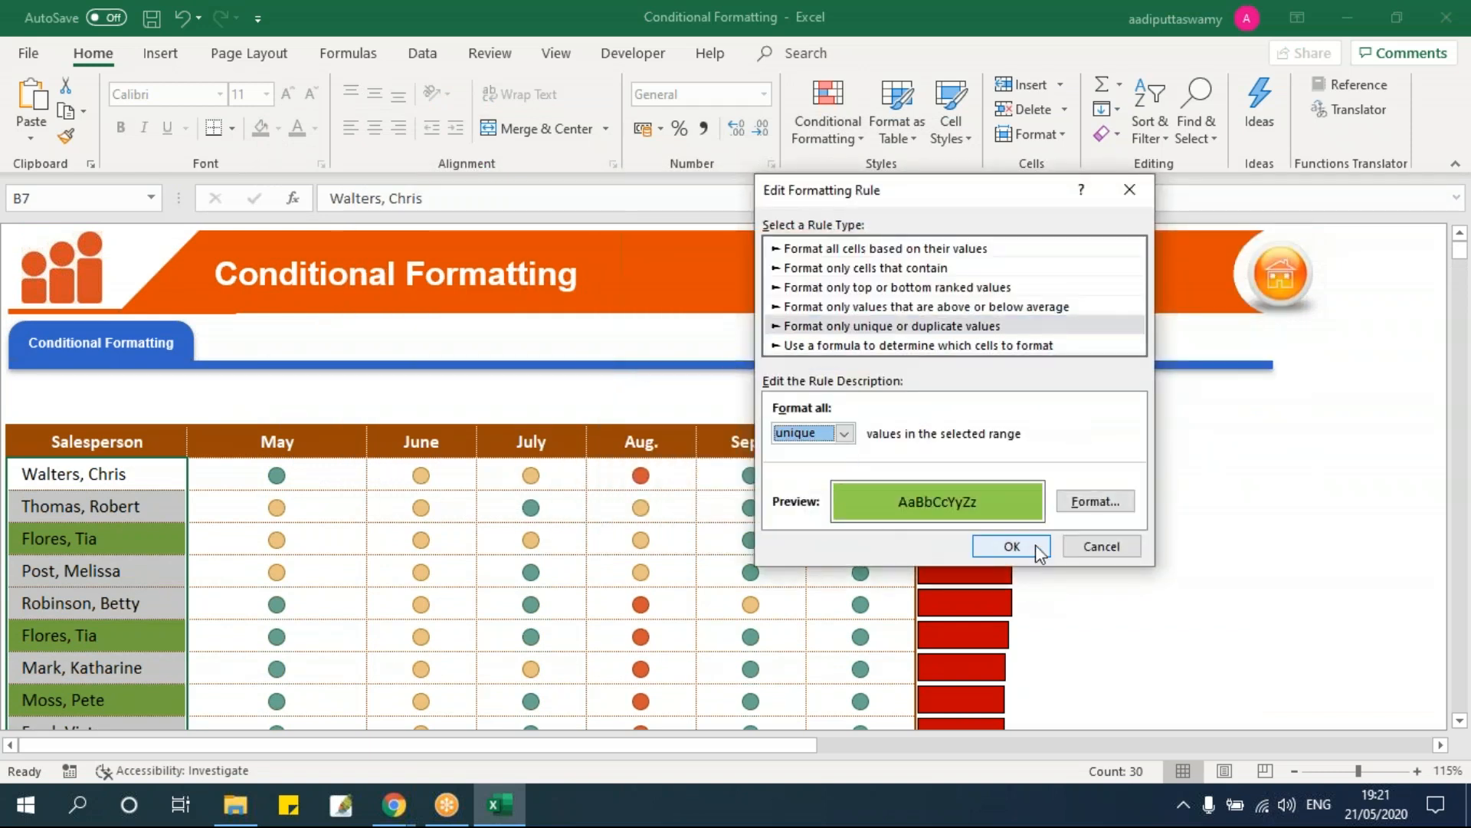
click(1012, 545)
click(1045, 504)
click(144, 533)
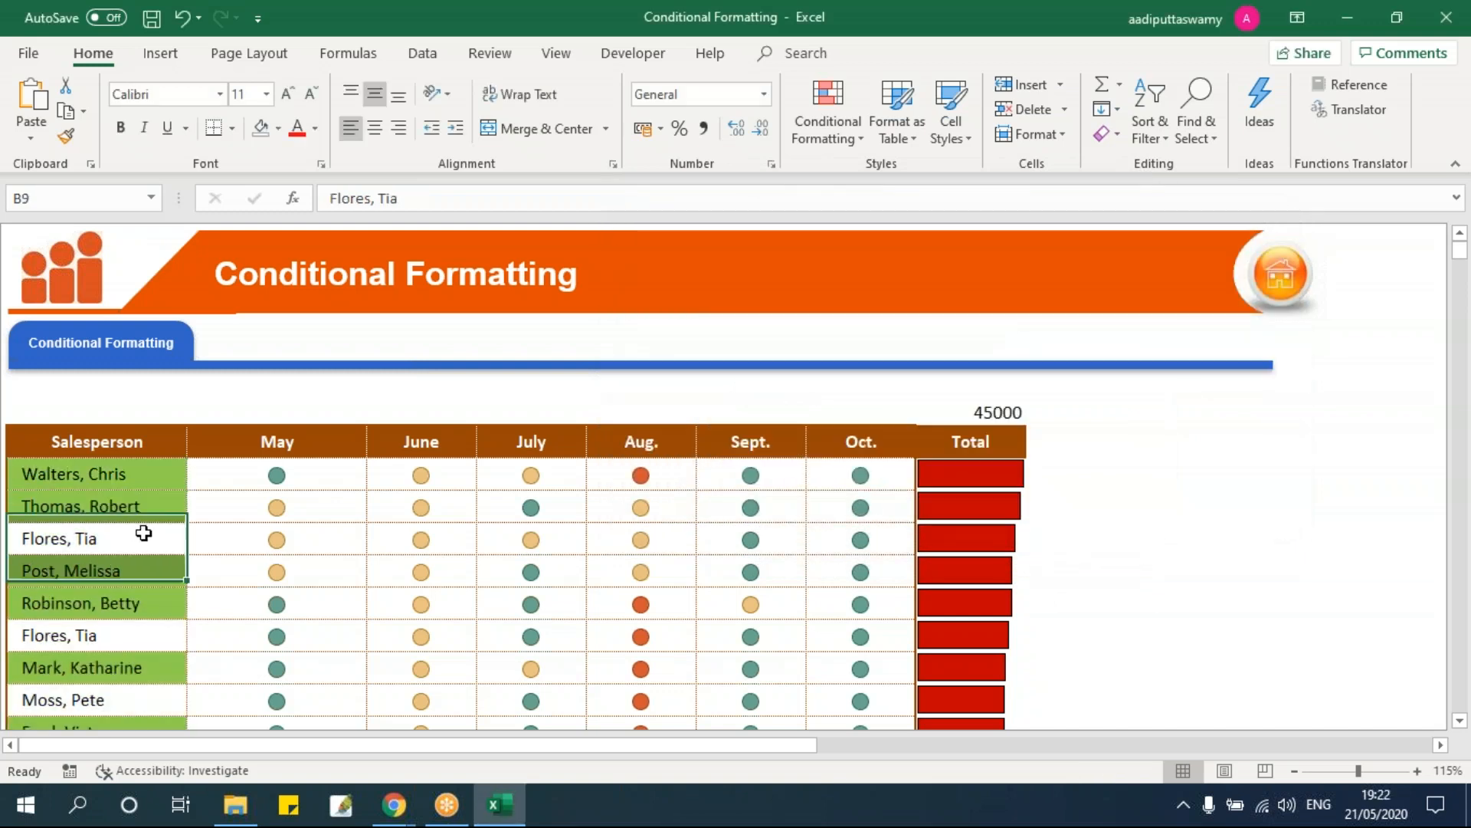
scroll(153, 534, down, 5)
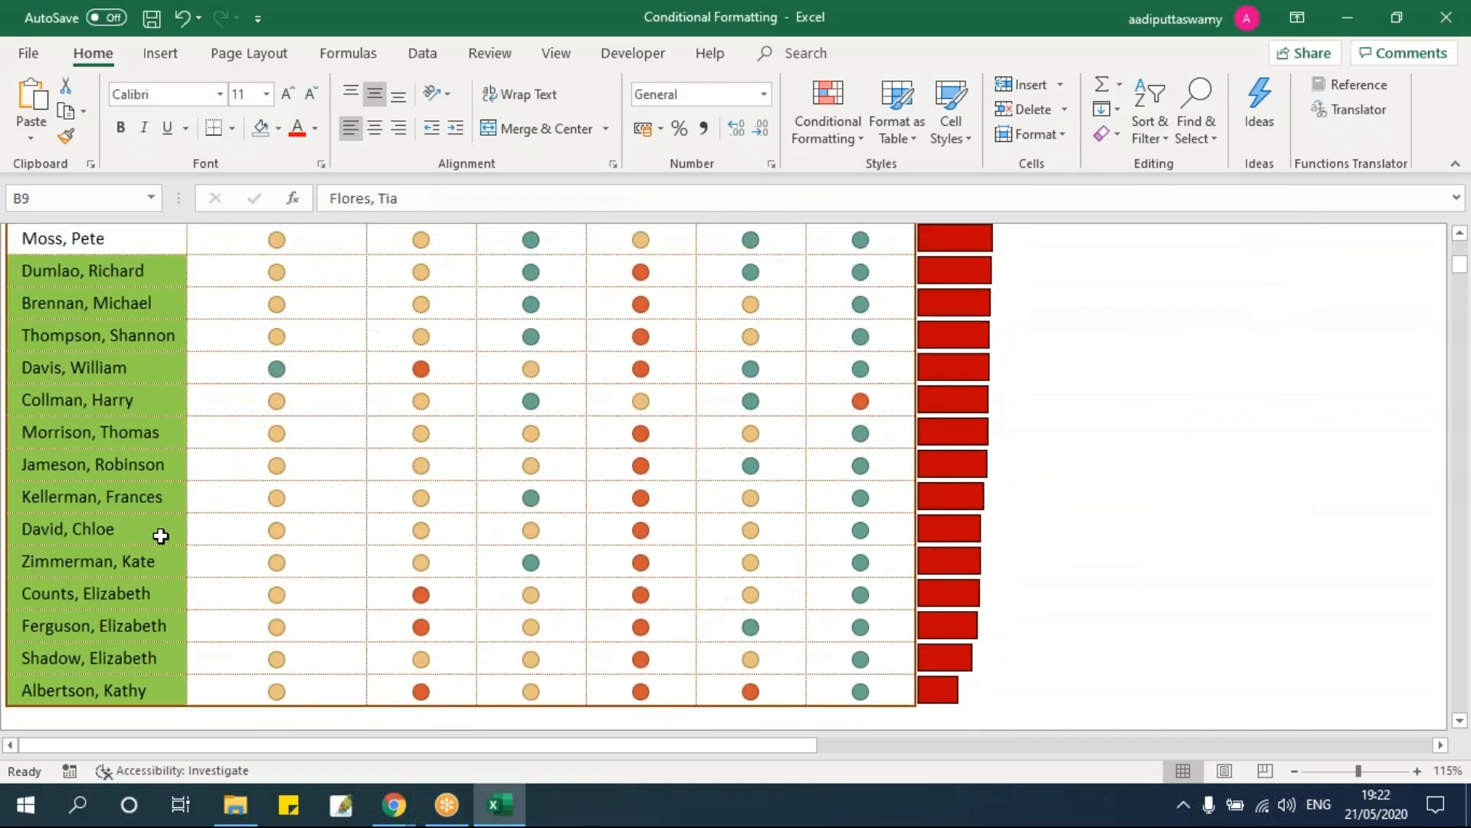
scroll(160, 536, up, 4)
click(128, 376)
click(132, 312)
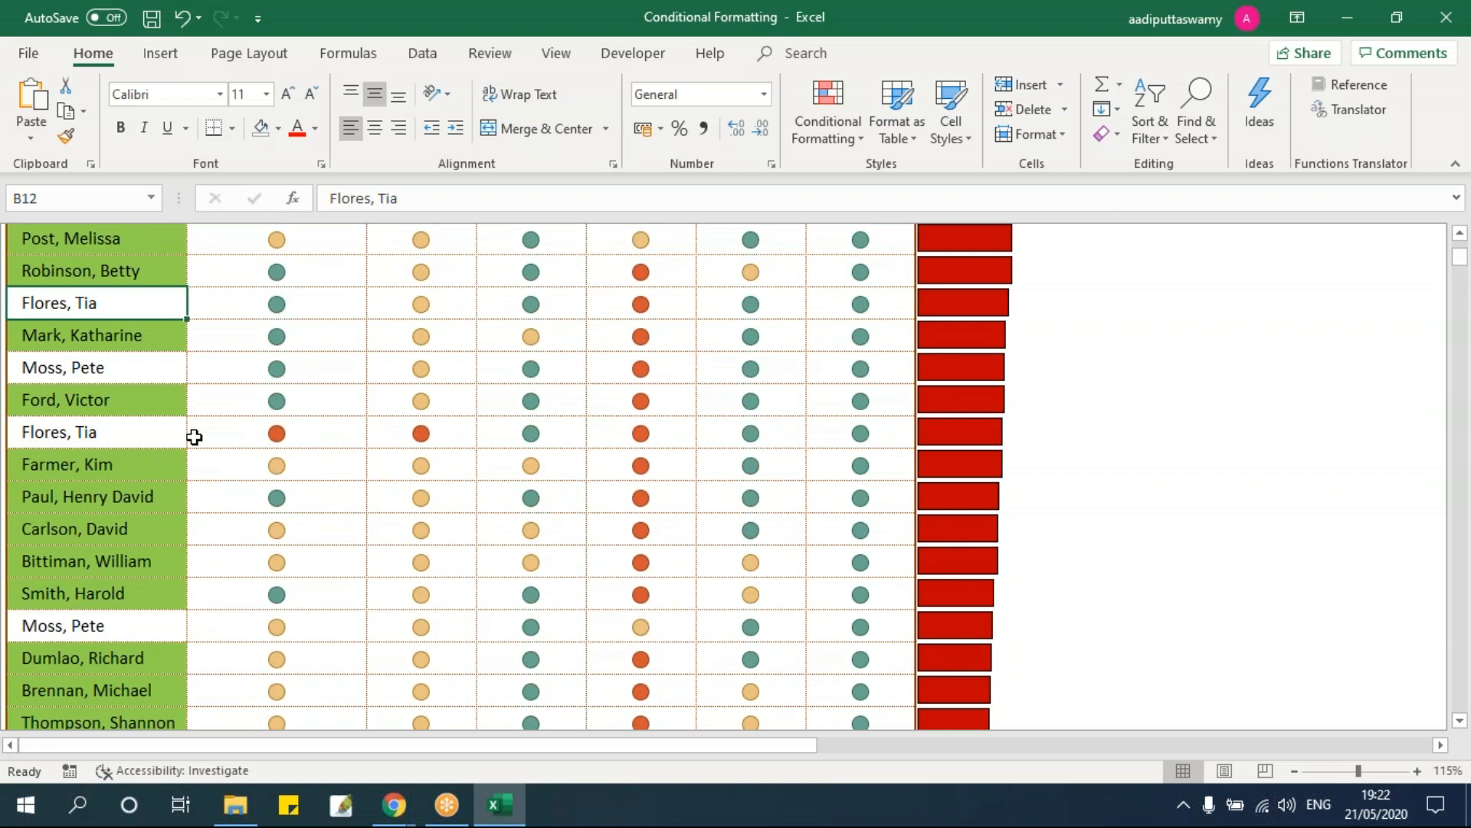
scroll(194, 437, up, 1)
scroll(193, 437, up, 1)
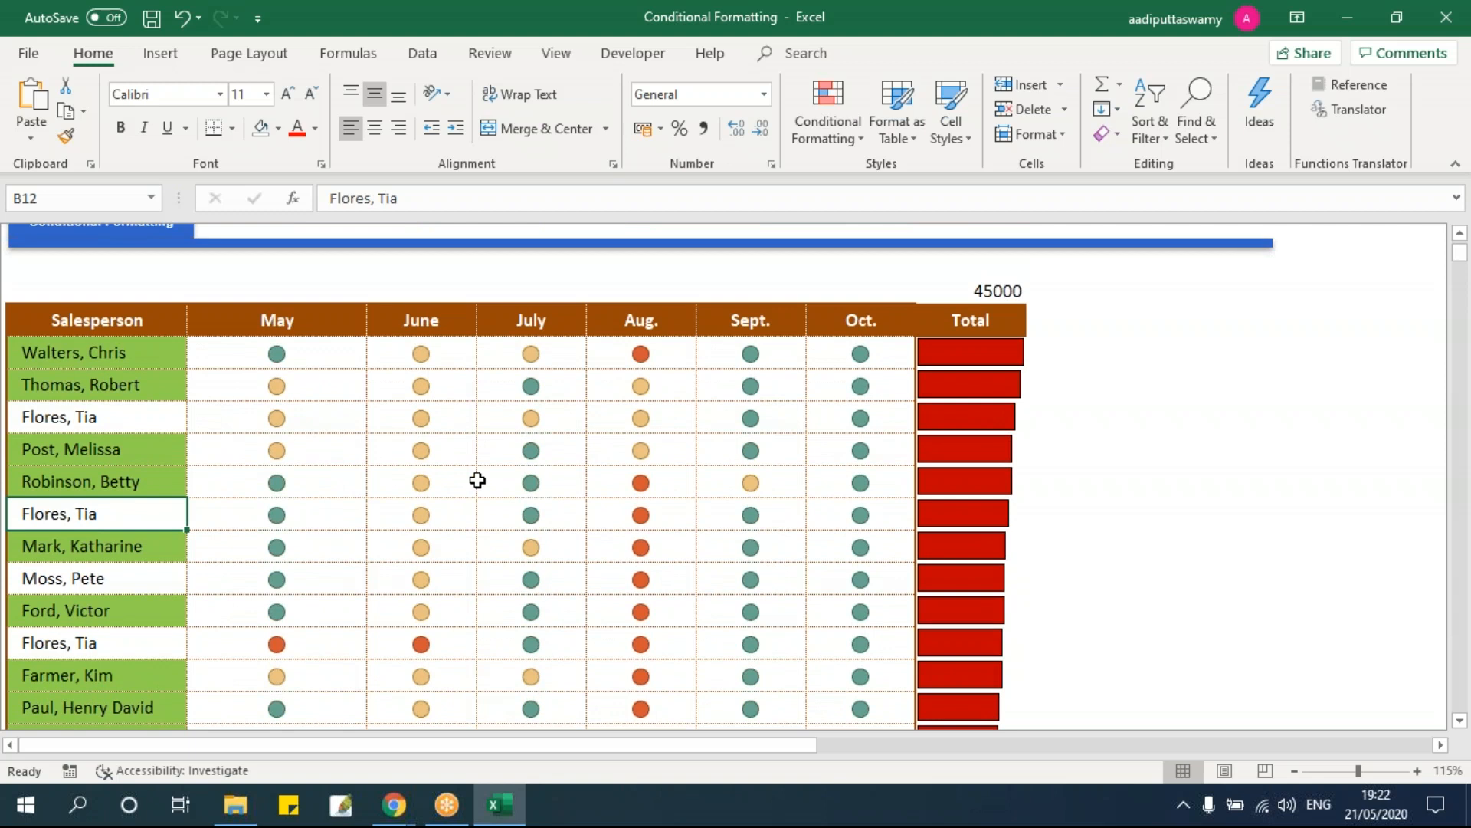
click(480, 480)
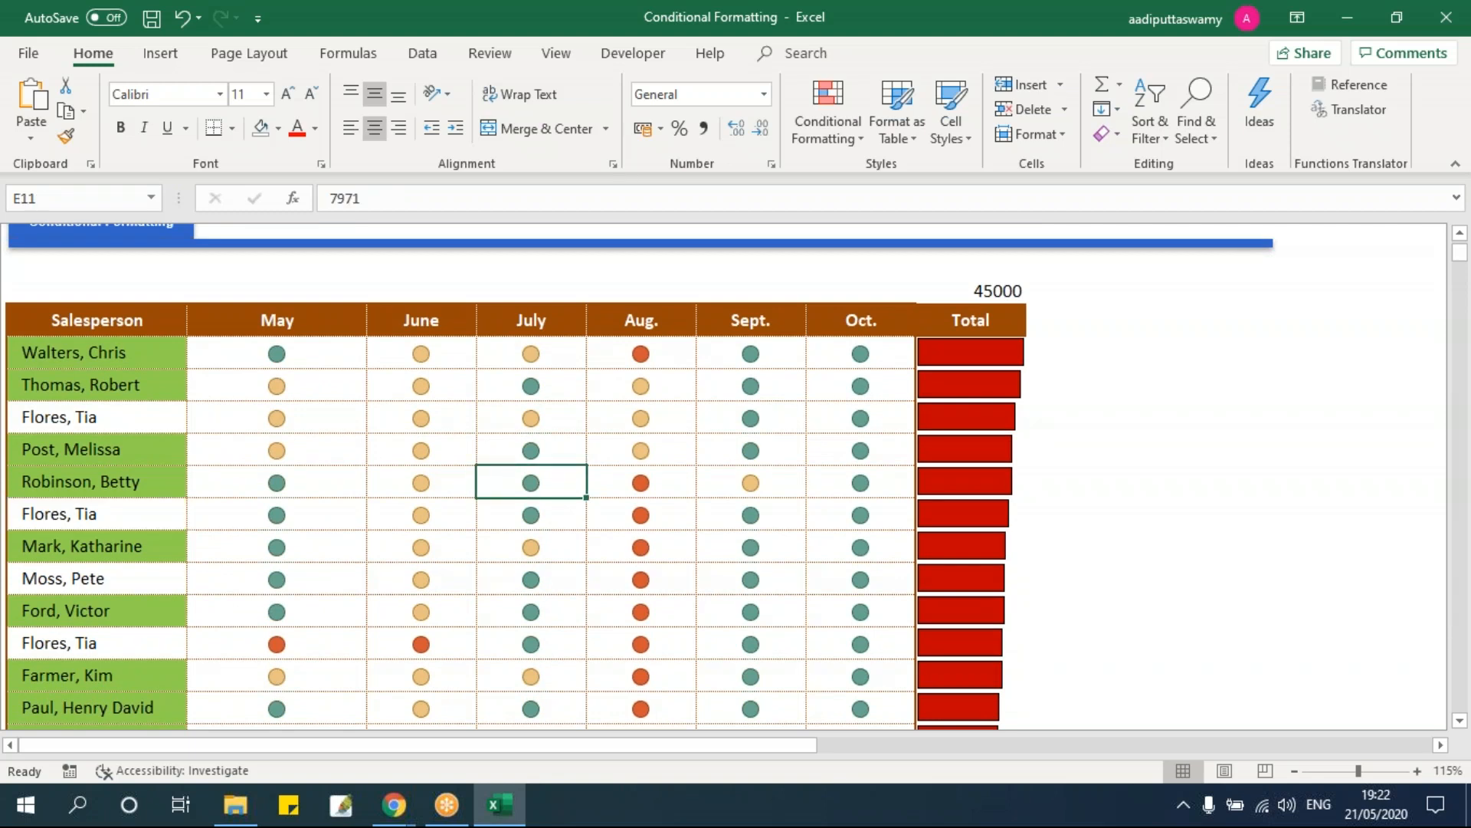
click(844, 130)
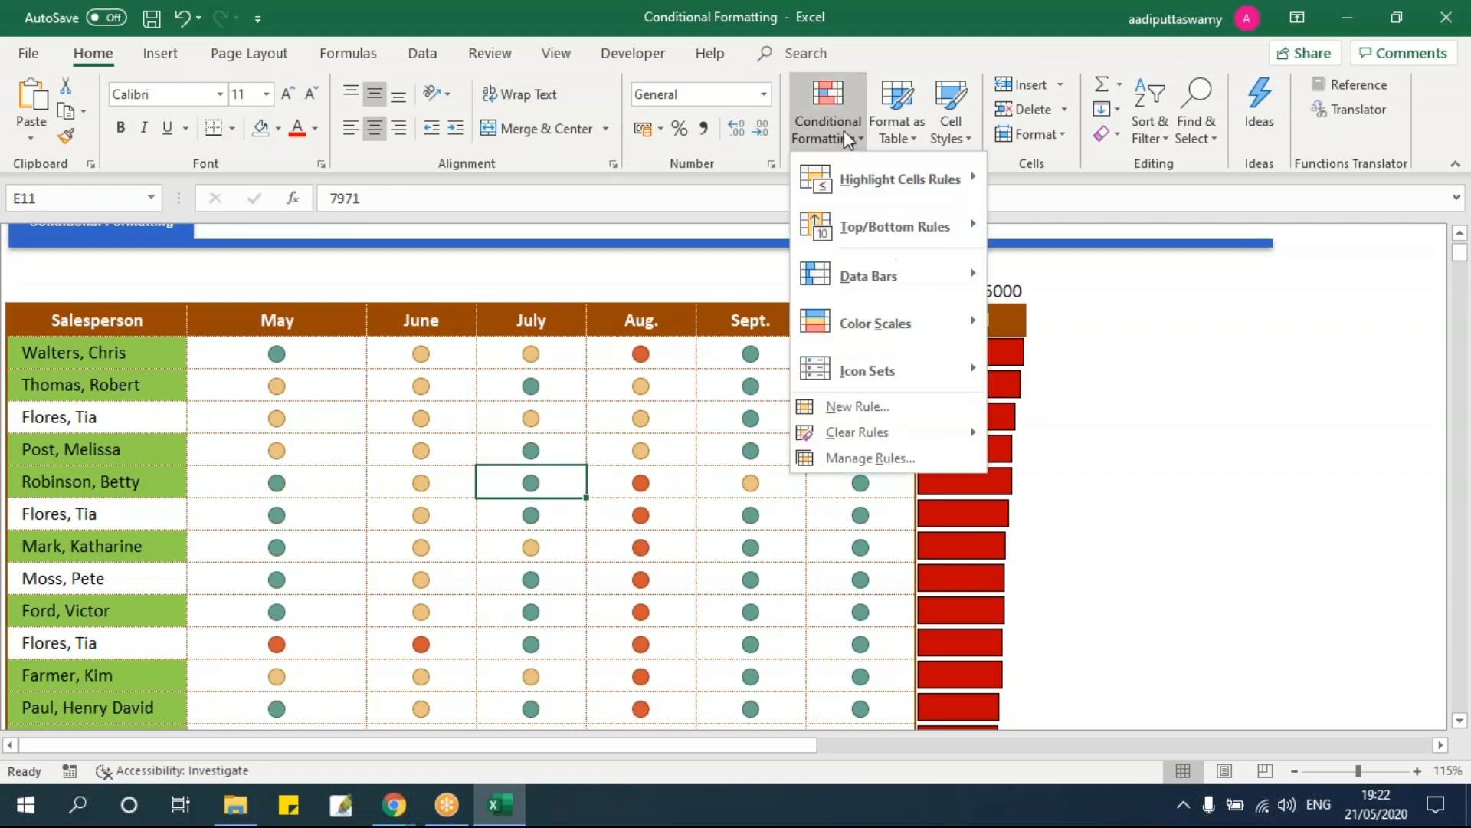
click(659, 475)
click(617, 409)
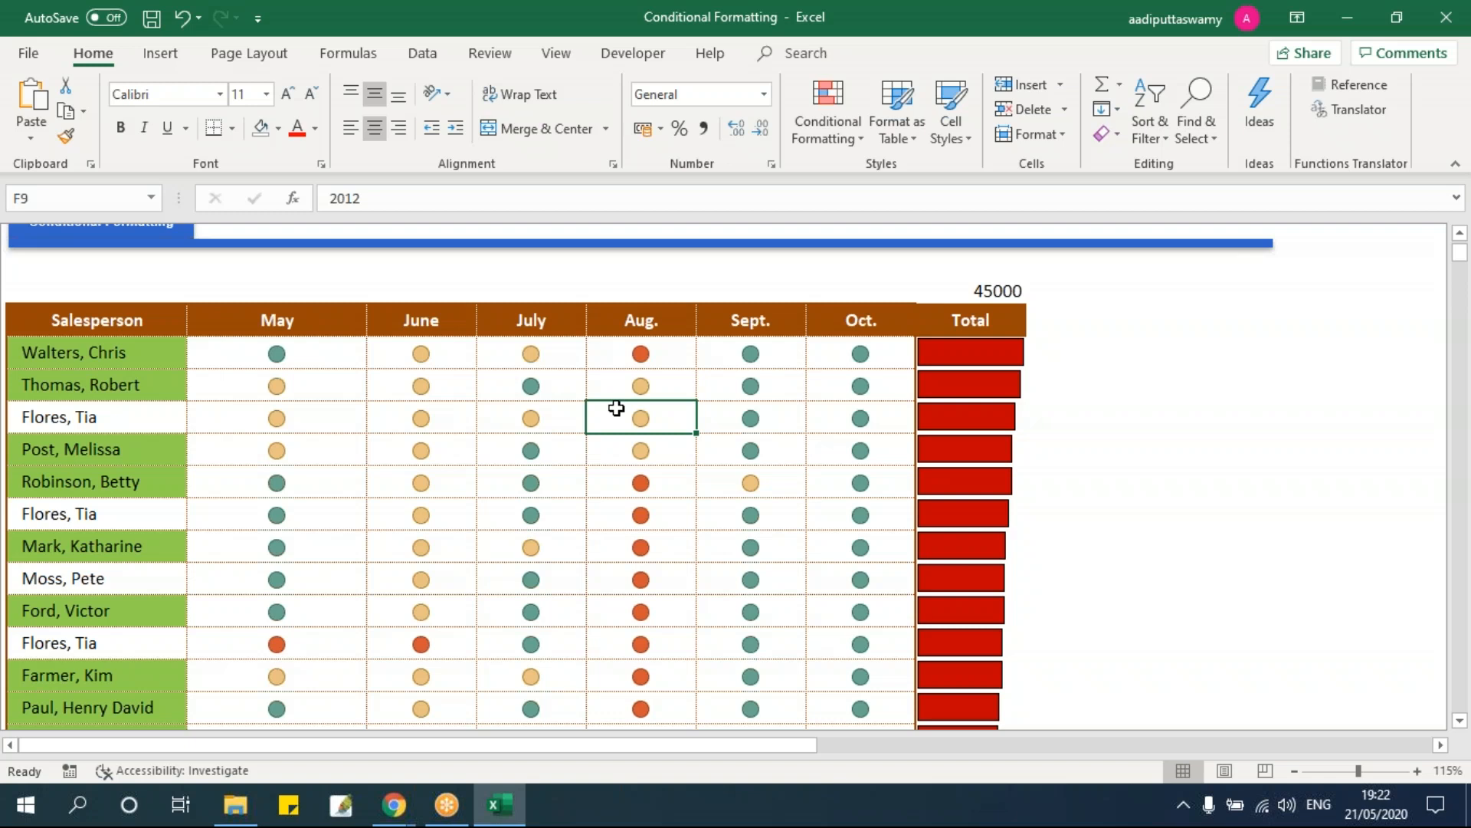
Step: Open the Advanced Conditional Formatting workbook from the training files folder
click(235, 804)
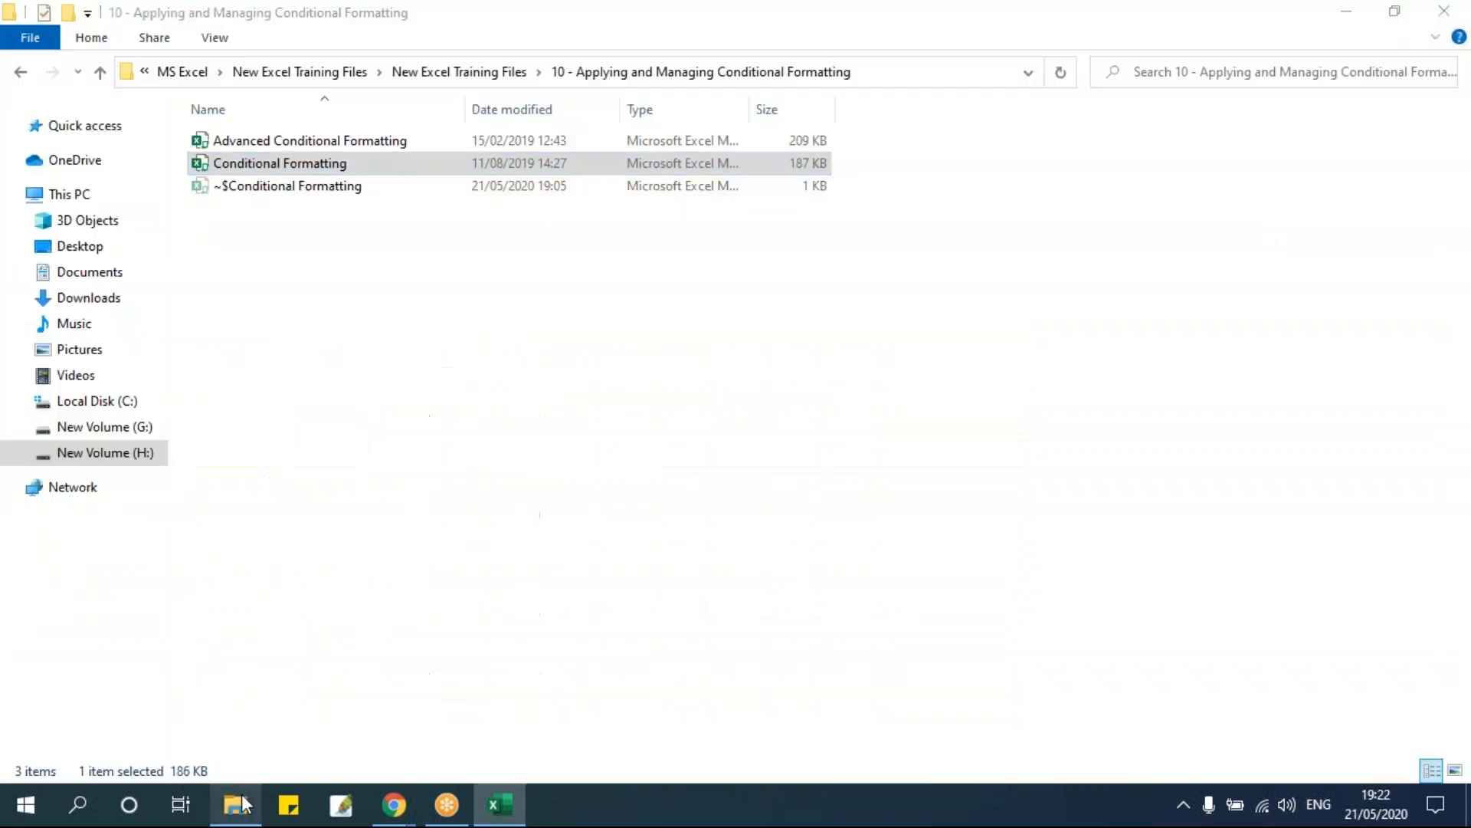
double_click(351, 141)
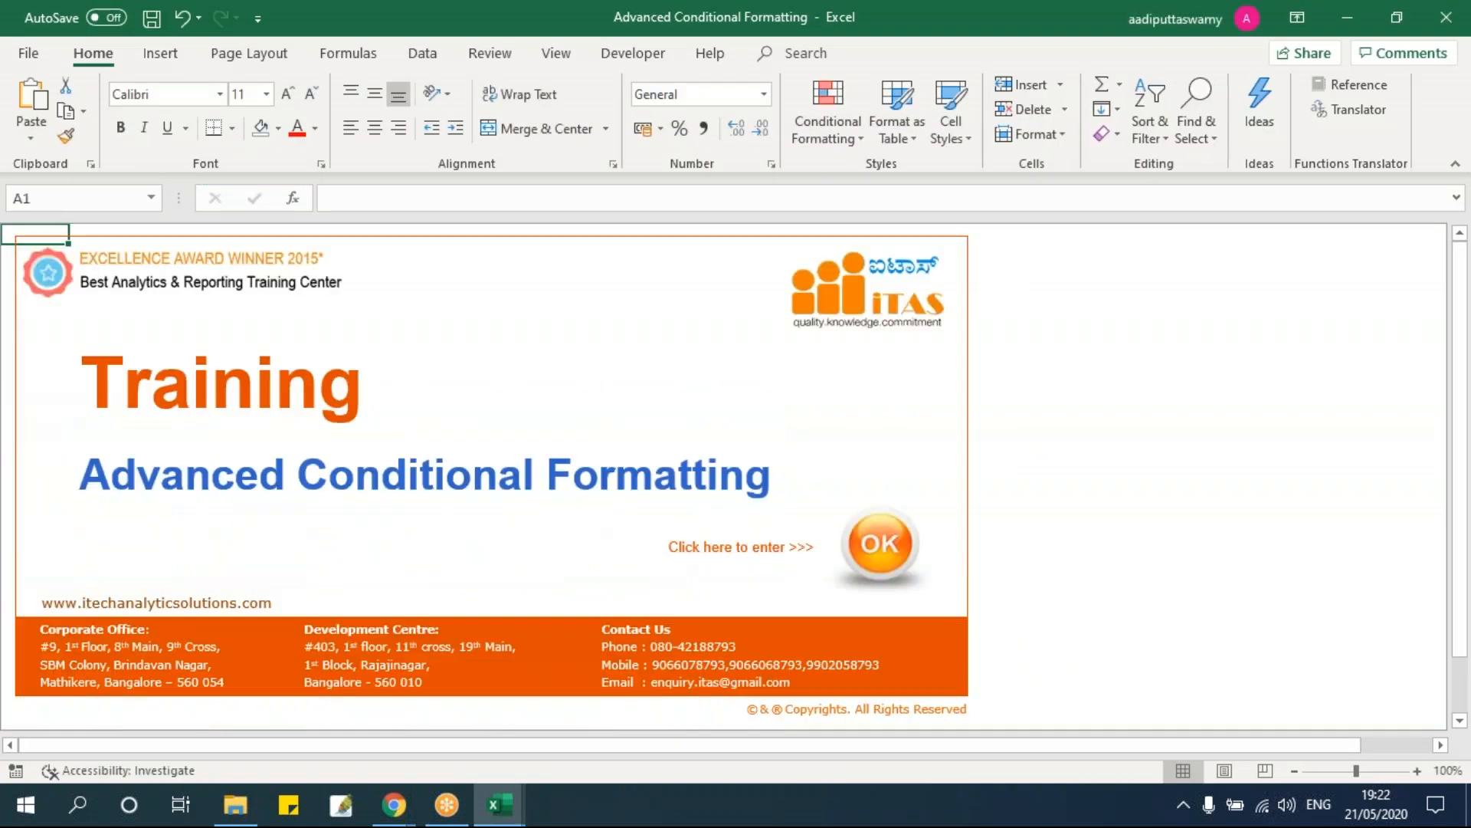
Step: Move past the title page and reset the three example tables' text colour to Automatic
click(881, 546)
click(400, 476)
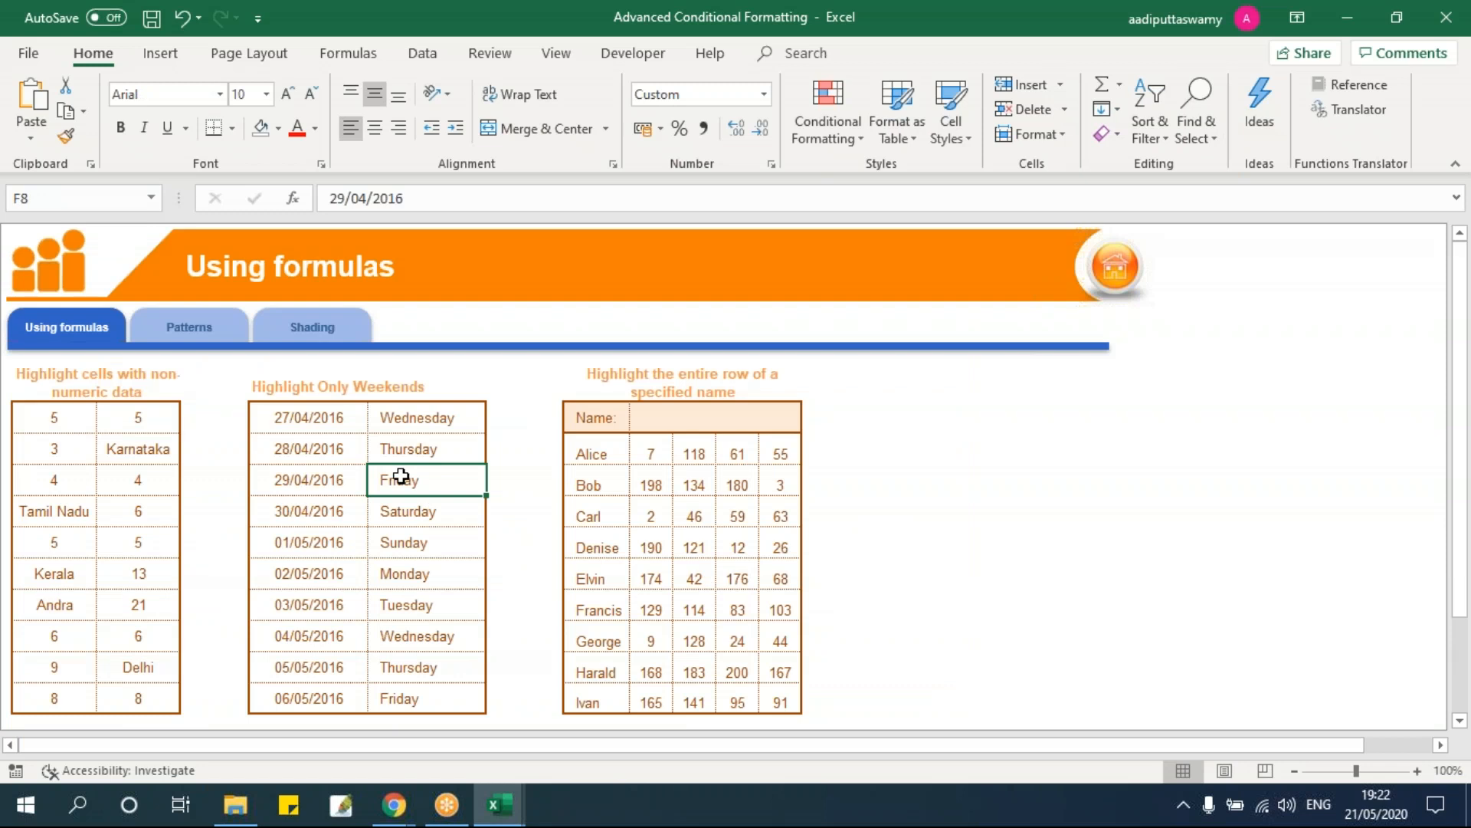
mouse_move(72, 414)
mouse_down()
mouse_move(697, 697)
mouse_move(780, 703)
mouse_up()
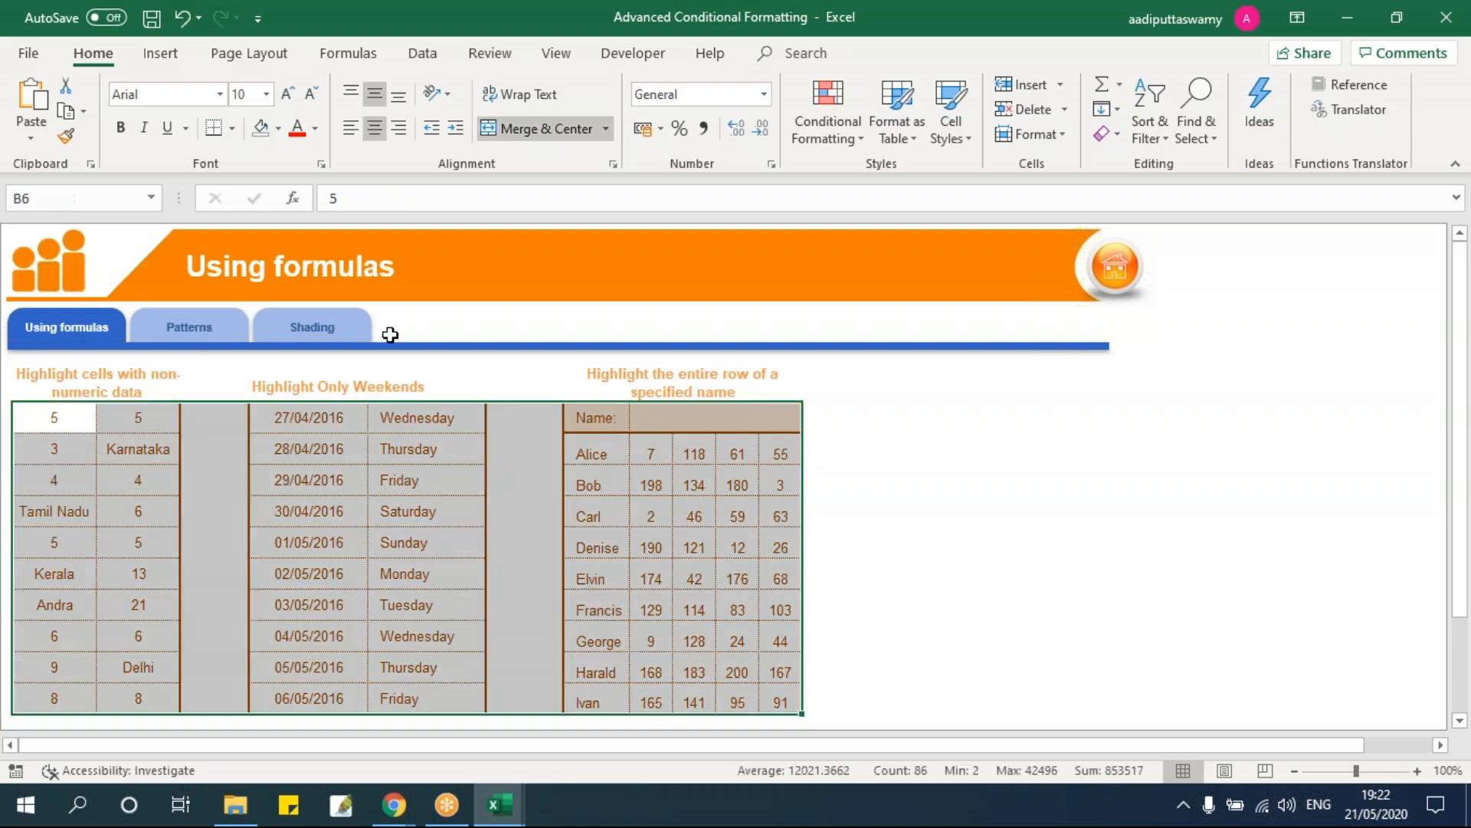
click(315, 129)
click(305, 164)
click(391, 542)
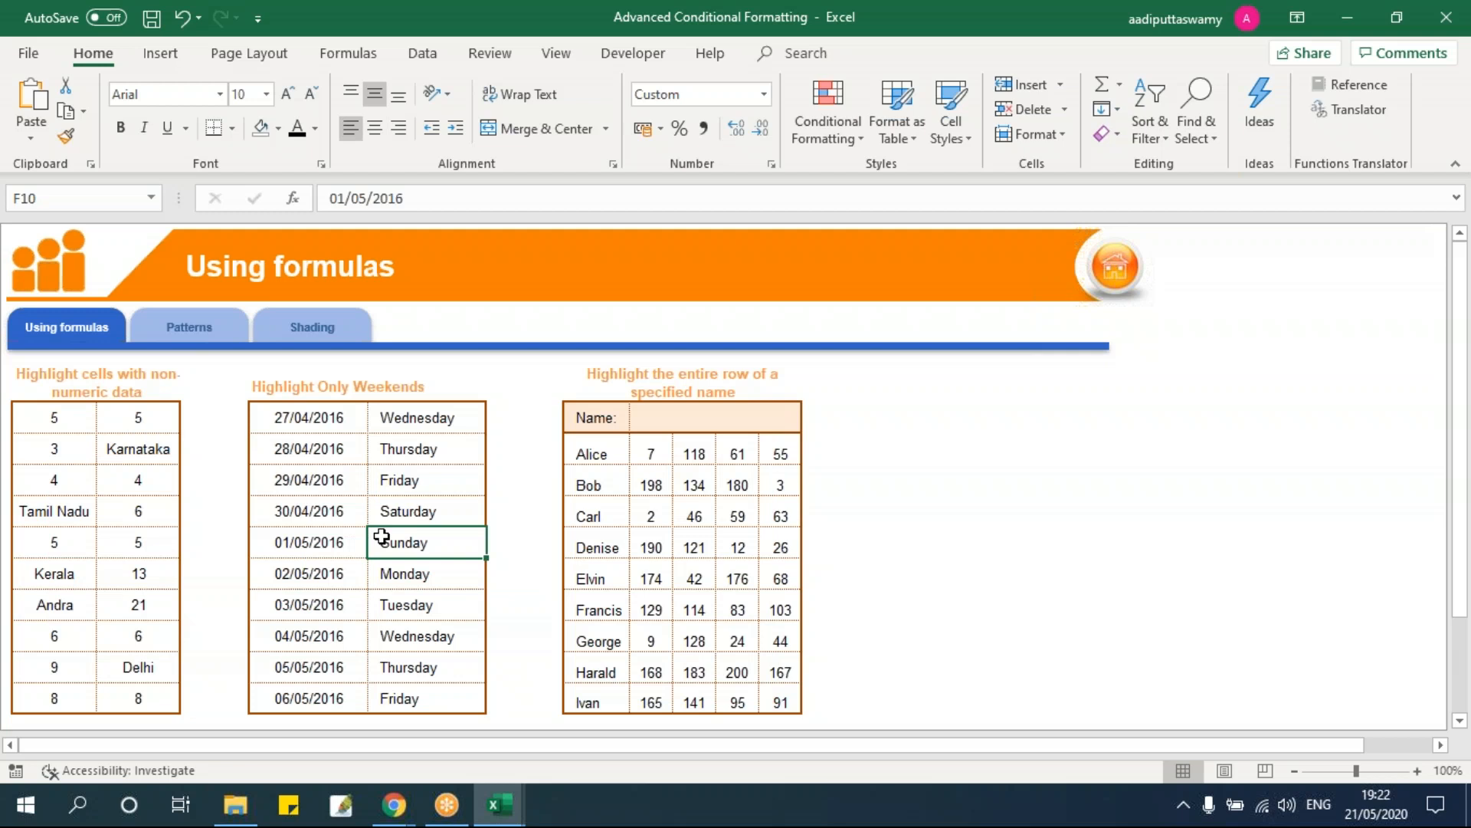
scroll(387, 540, down, 1)
scroll(385, 546, up, 3)
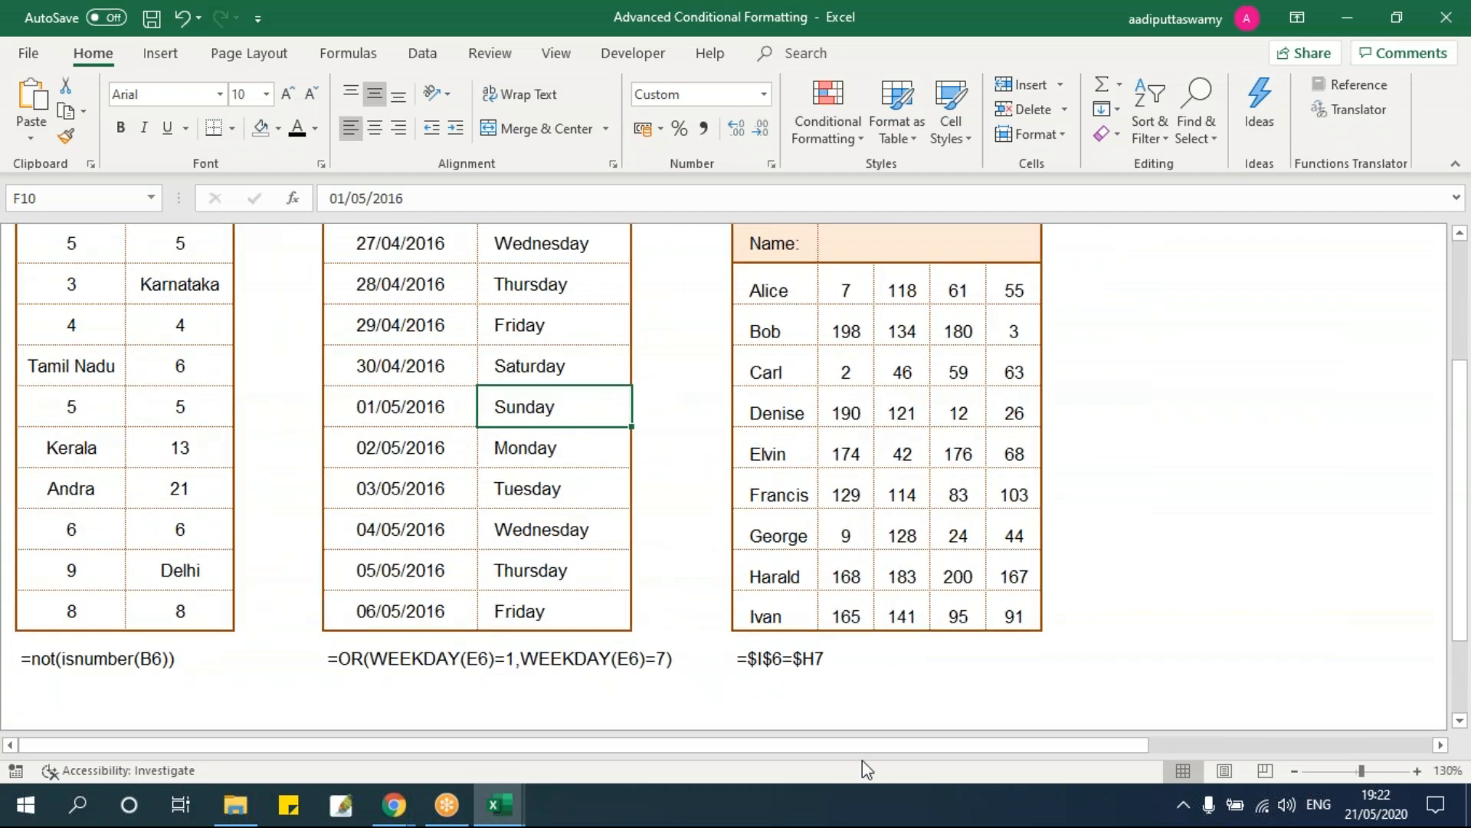
scroll(232, 646, up, 1)
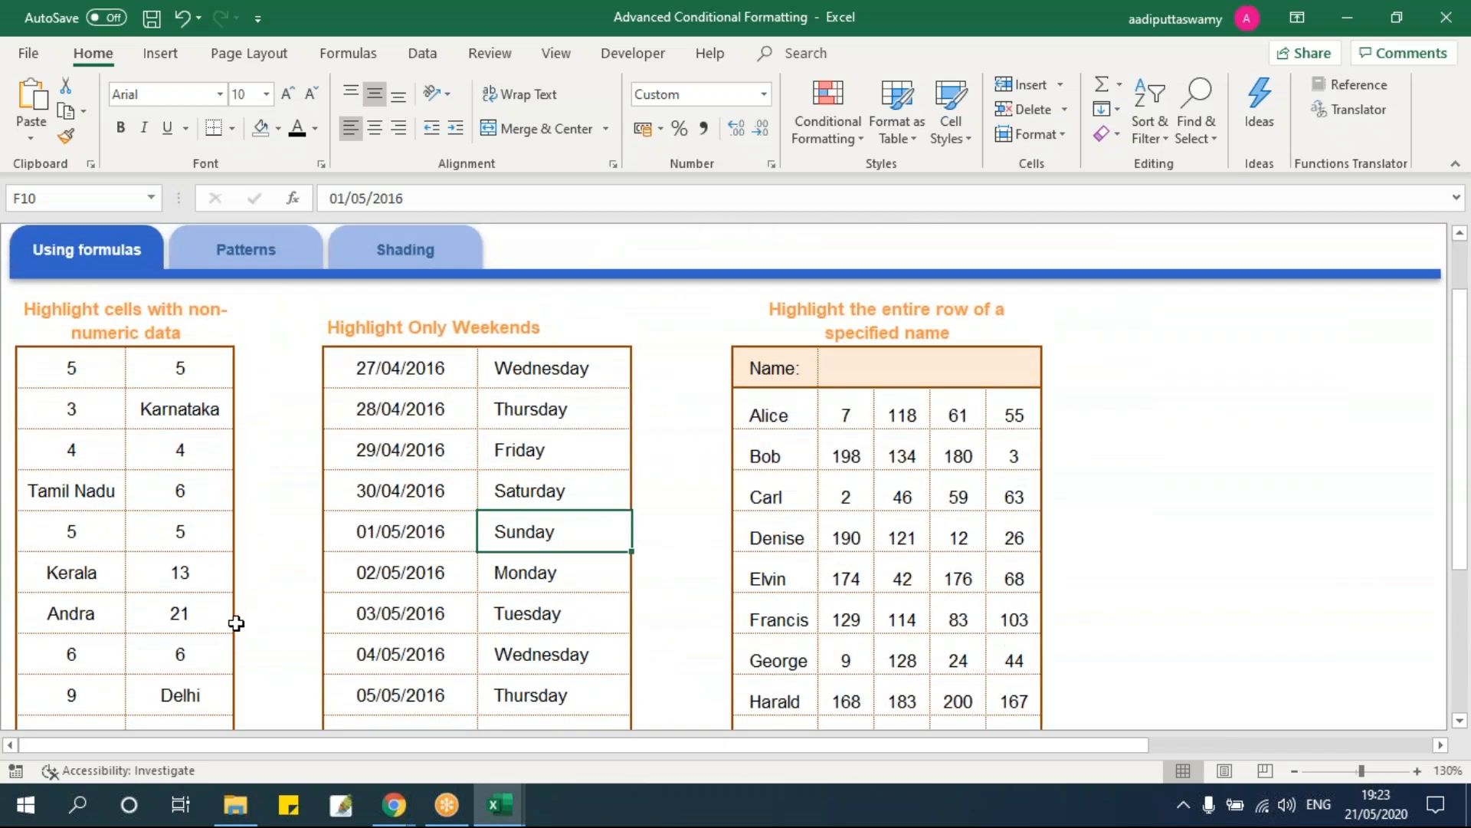
Step: Point out the text entries Tamil Nadu, Karnataka, Delhi, Andra and Kerala in the data table
click(1457, 724)
click(1458, 723)
click(1457, 723)
click(1458, 724)
click(1460, 233)
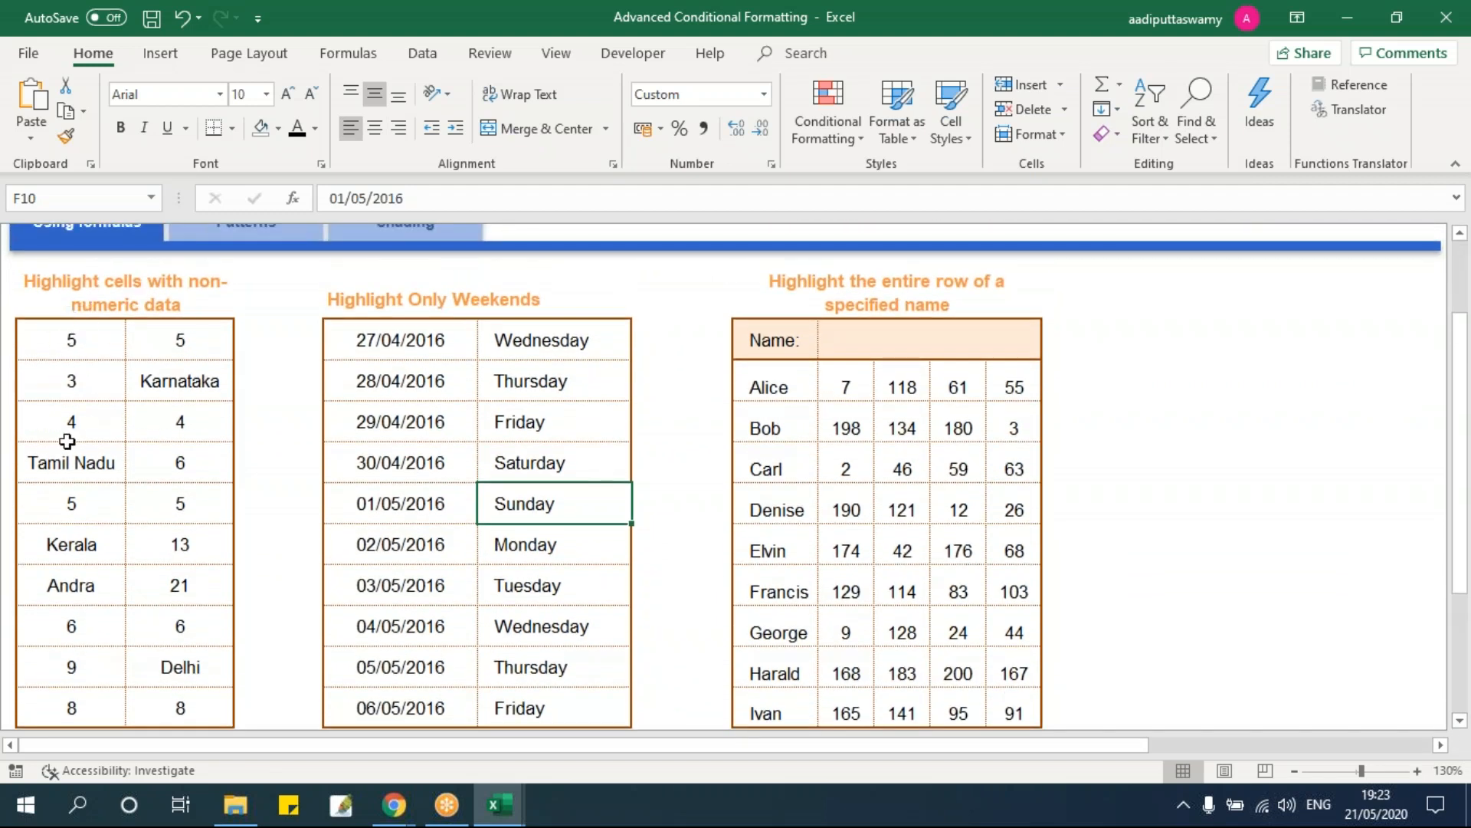
click(106, 452)
click(172, 390)
click(181, 675)
click(71, 588)
click(72, 539)
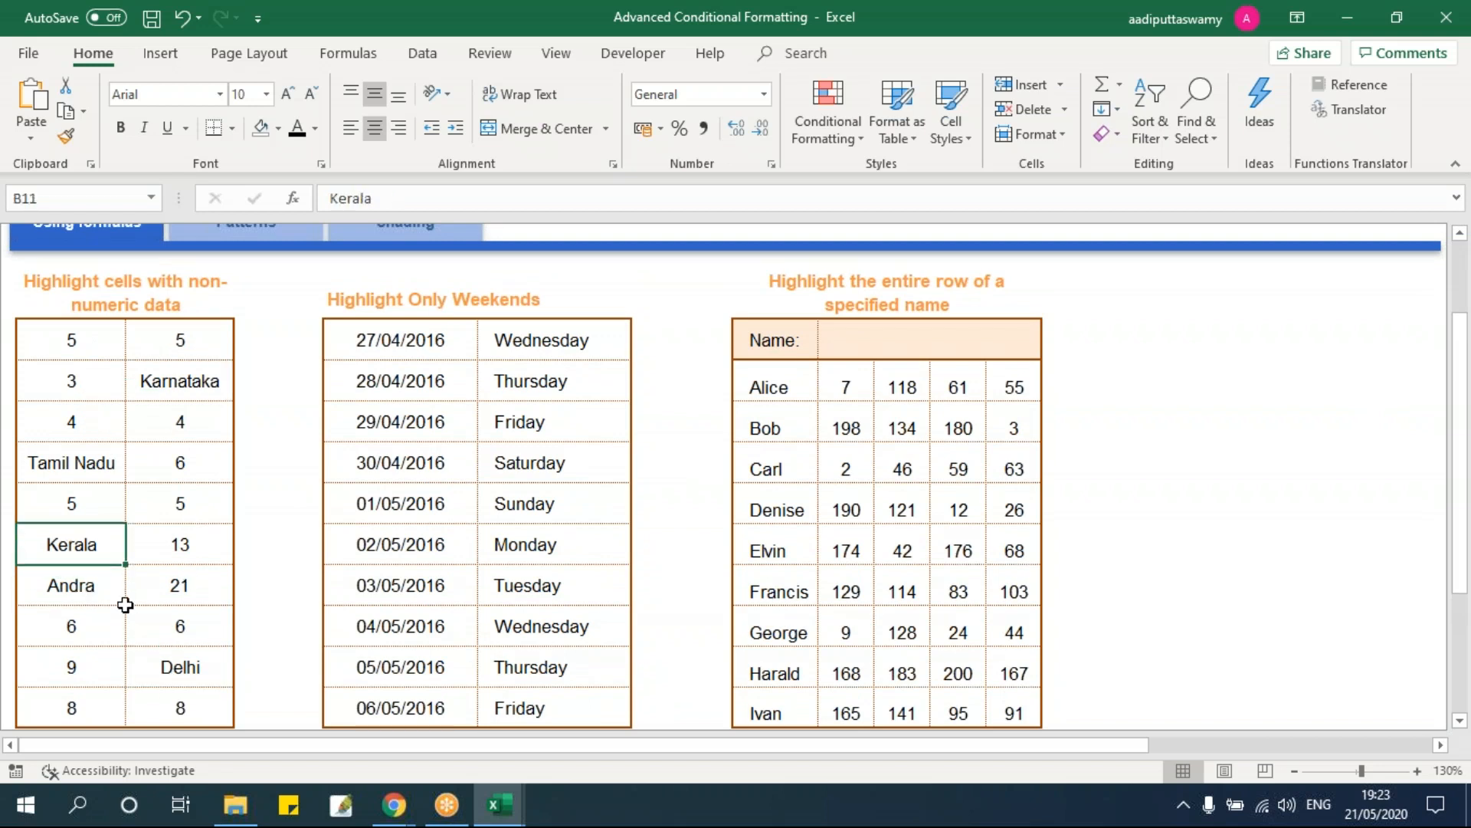
Step: Select the mixed data table B6:C15 and open the Conditional Formatting menu
drag(72, 340, 205, 709)
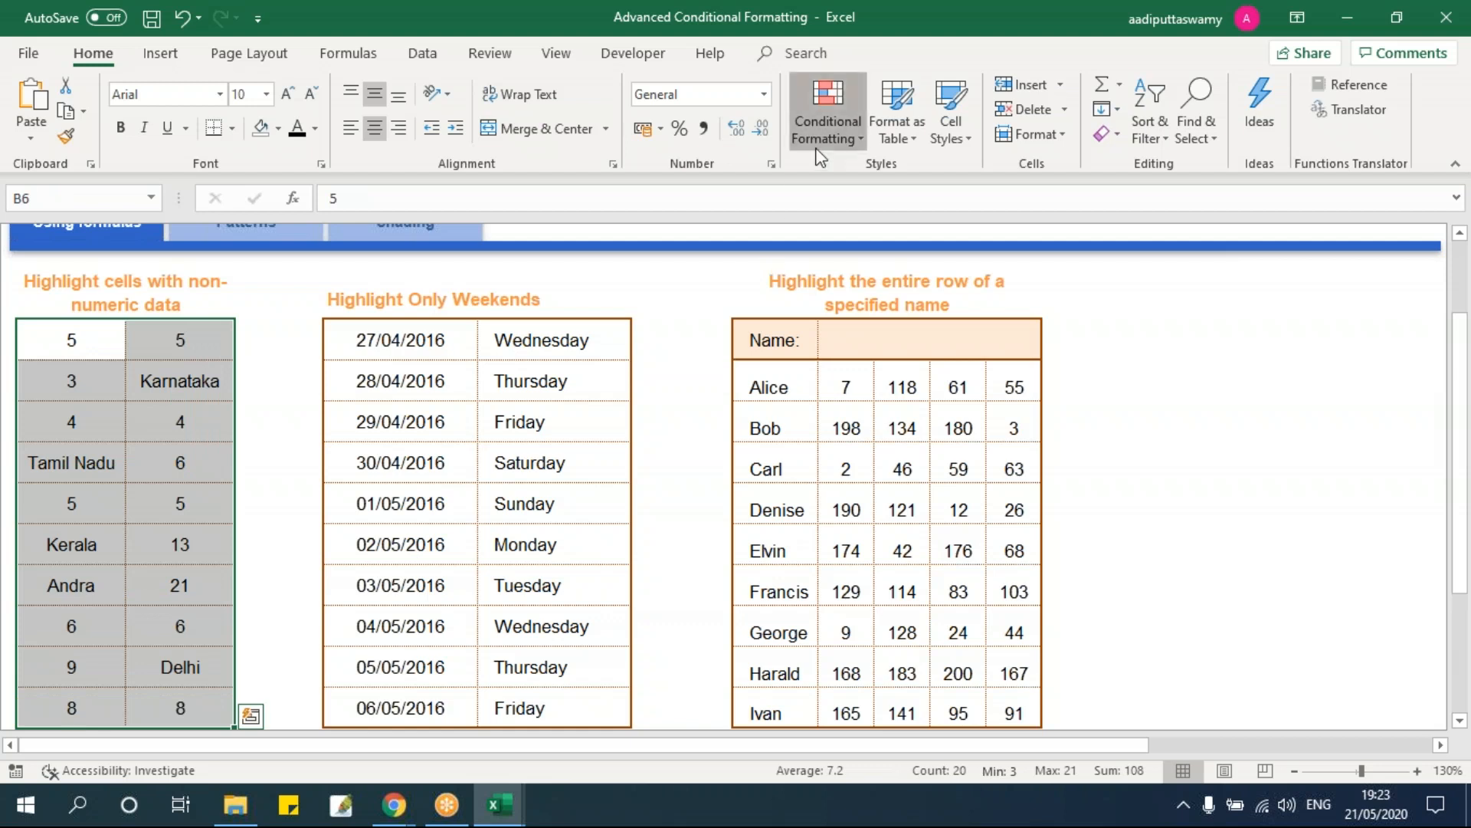
click(828, 115)
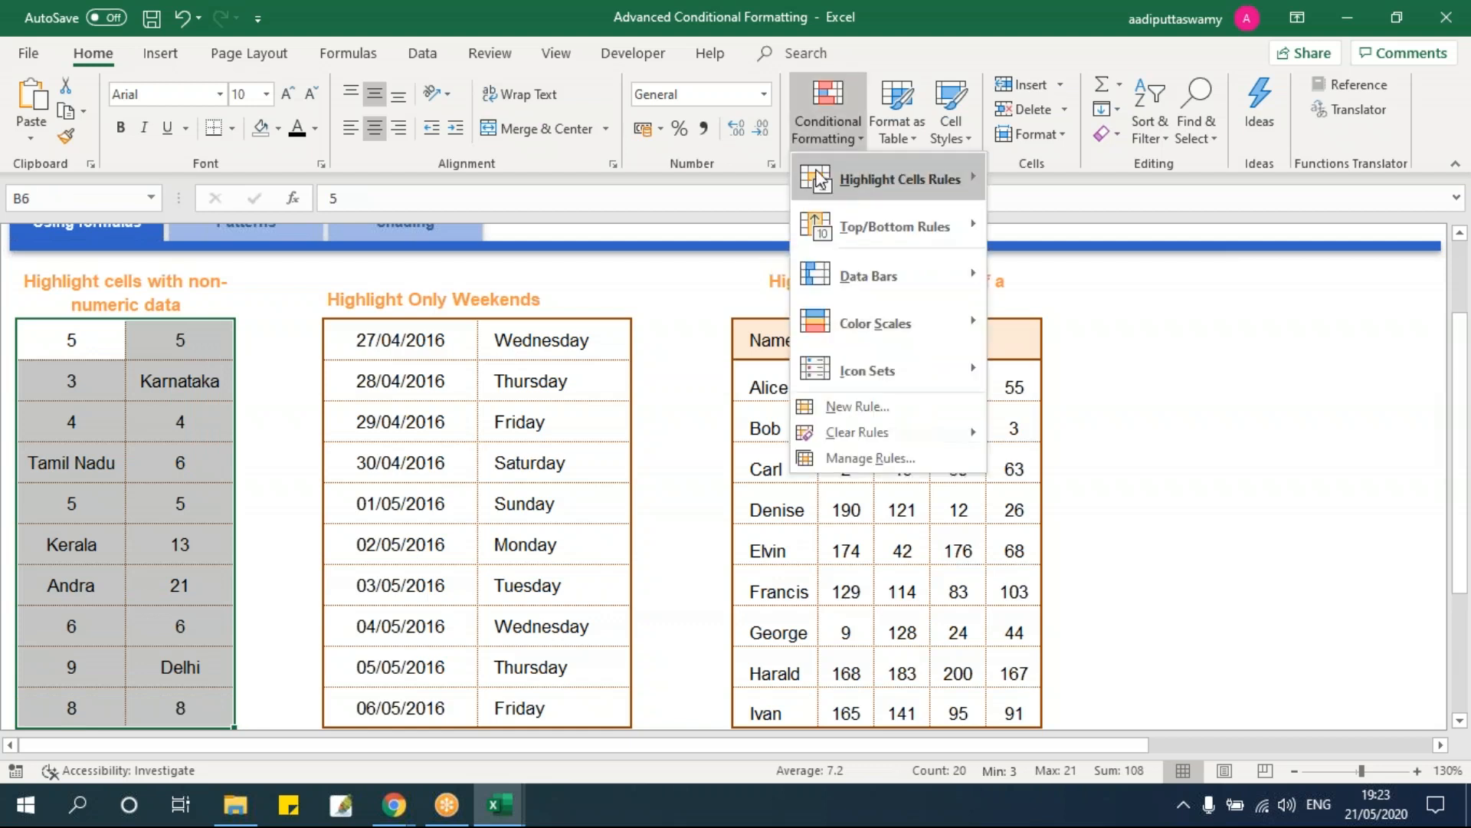
click(196, 405)
click(72, 544)
click(194, 659)
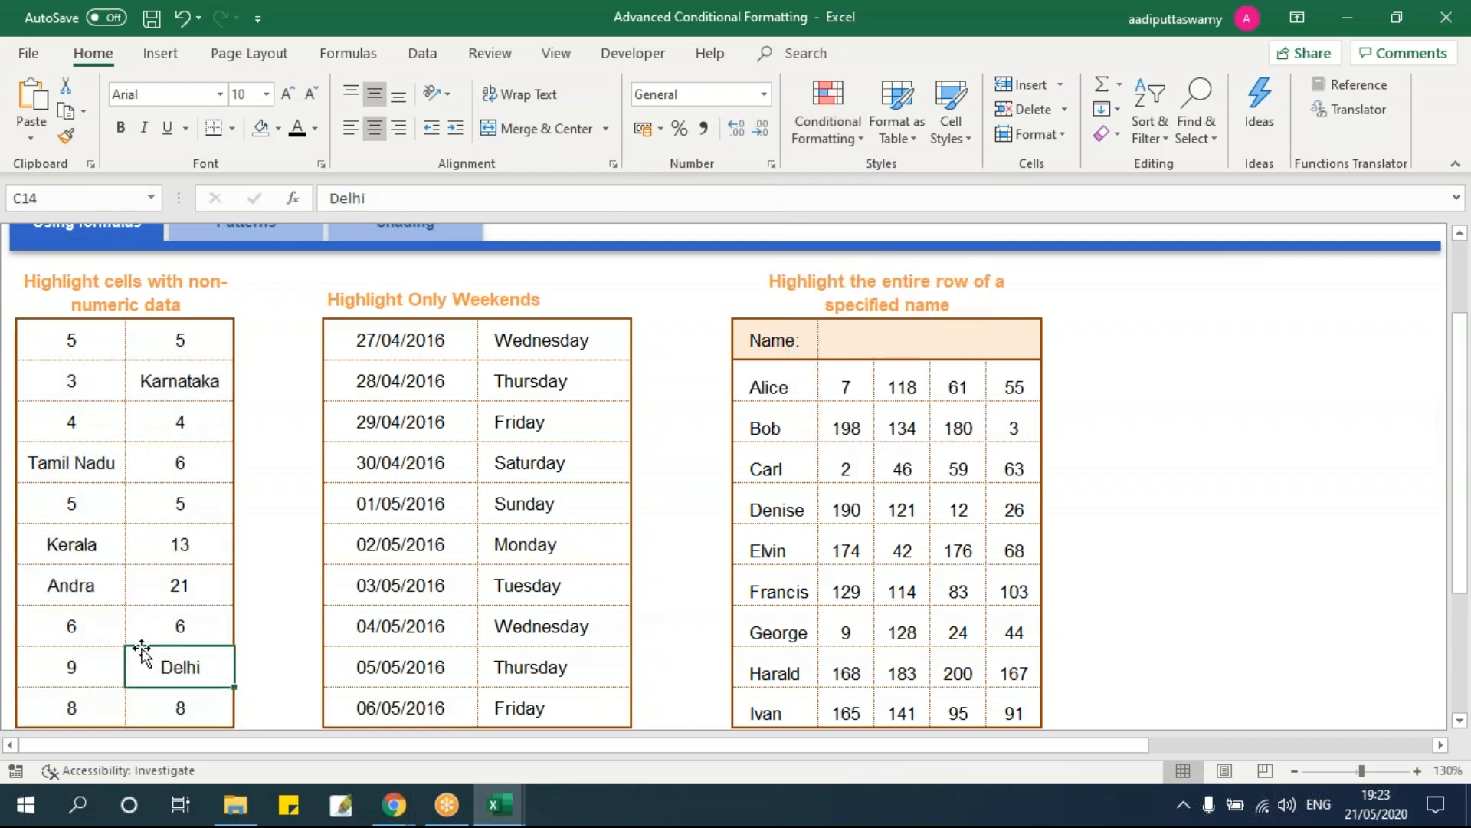
drag(76, 348, 176, 709)
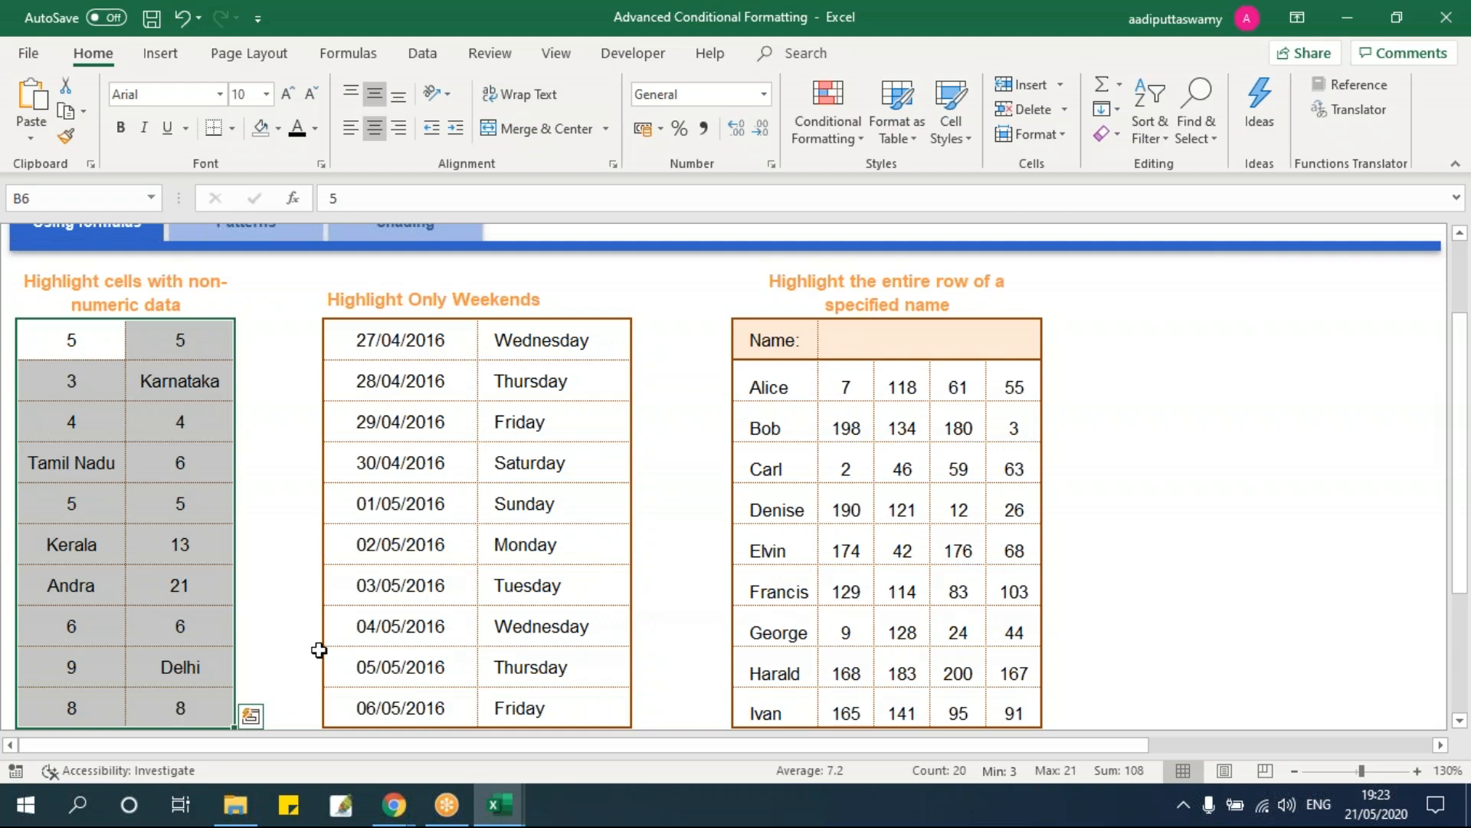
click(812, 139)
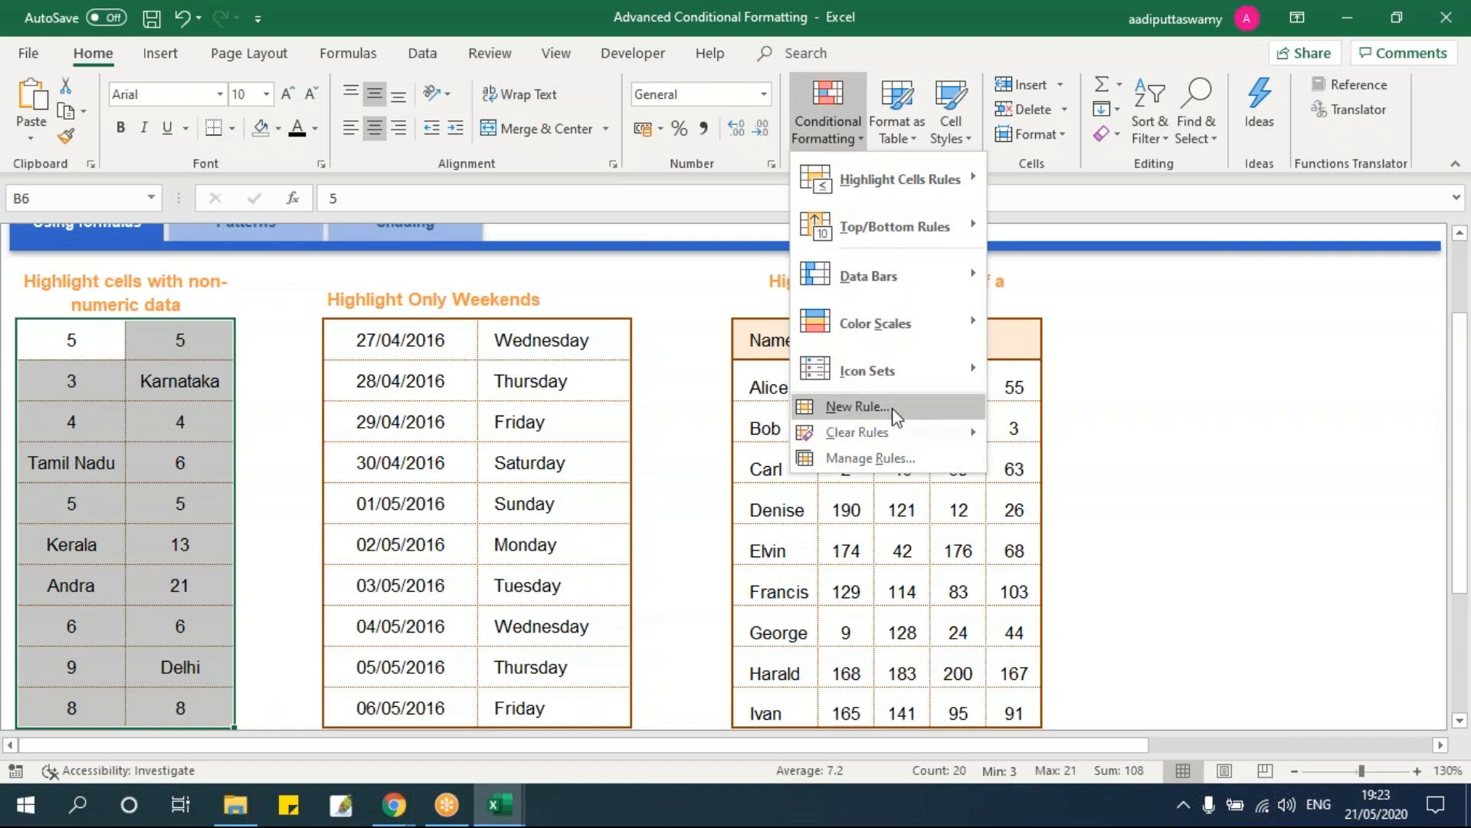
Step: Start a formula-based New Rule and enter =ISTEXT(B6) with a relative reference
click(892, 406)
click(753, 322)
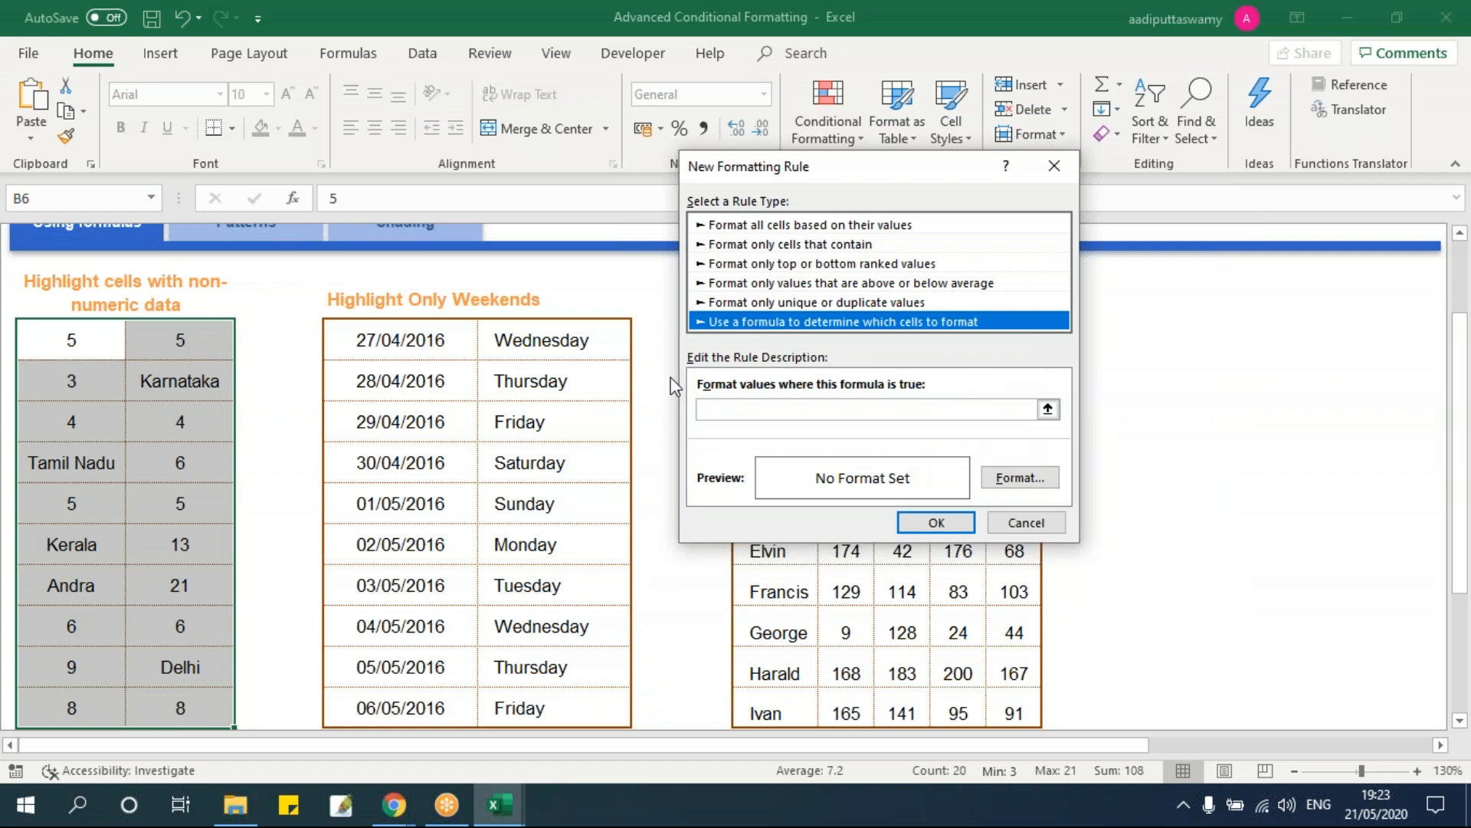
click(722, 408)
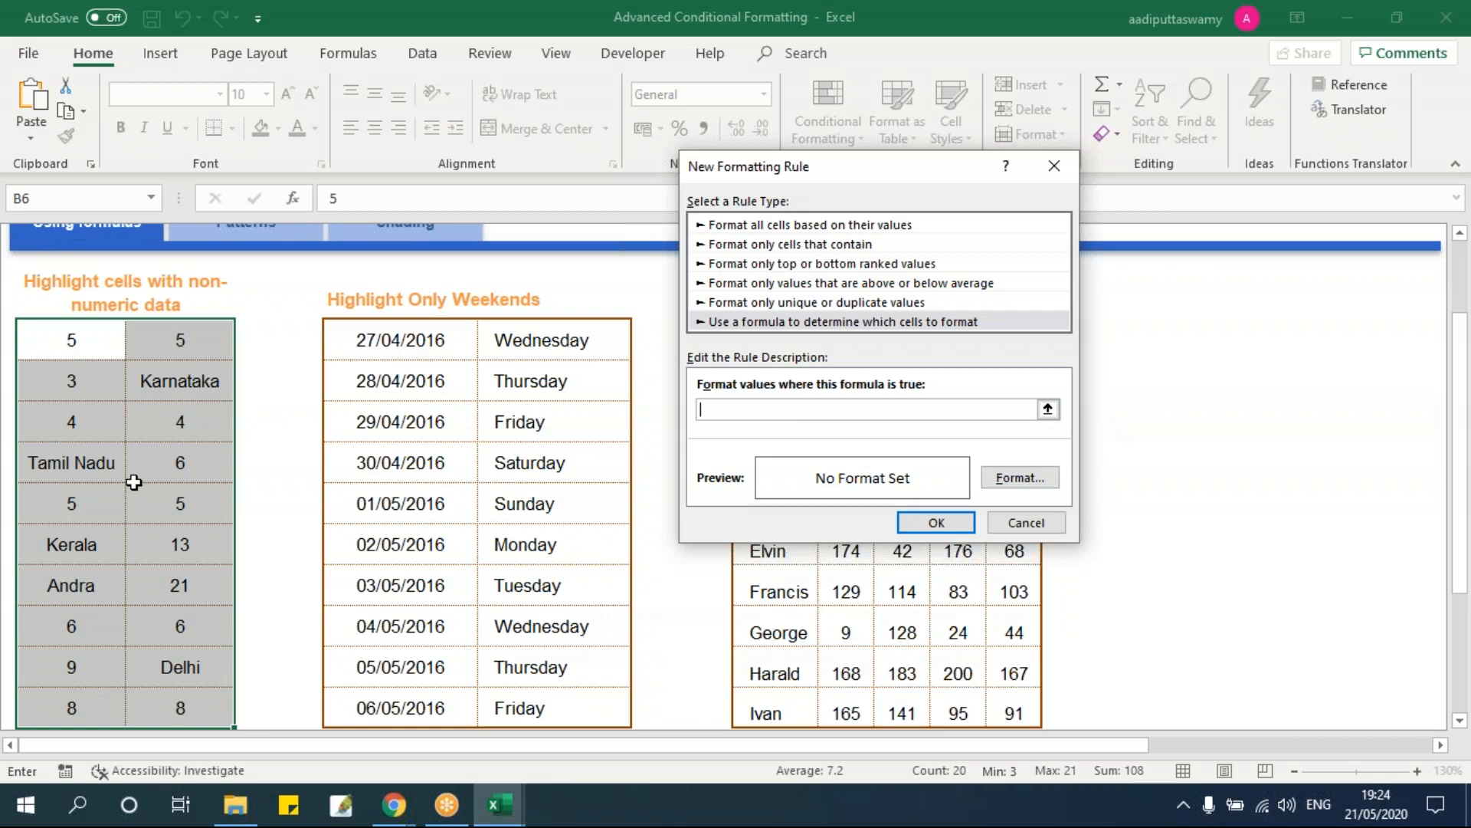
text(=istext()
click(92, 351)
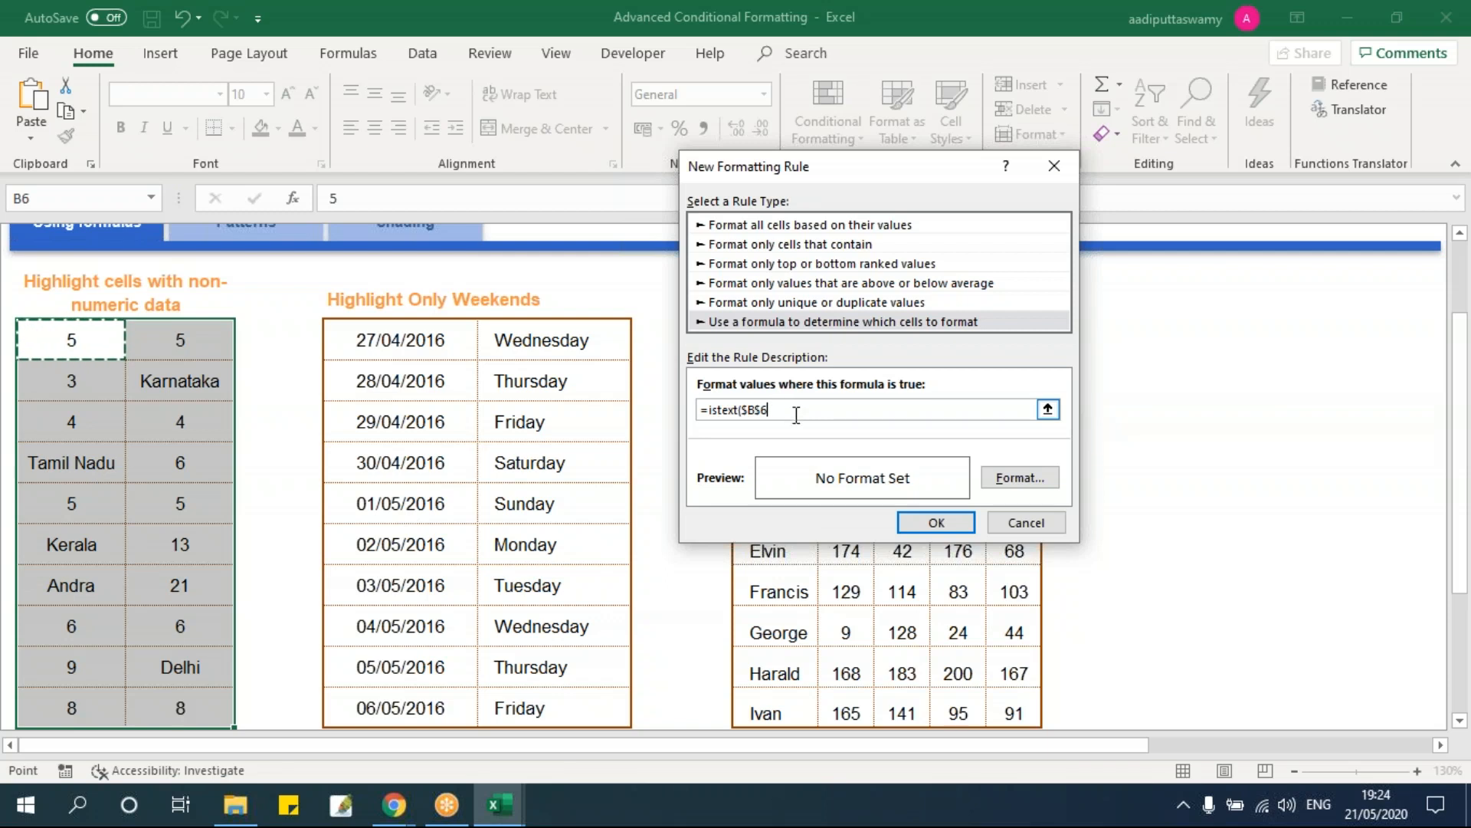
key(F4)
key(F4)
key(F4)
text())
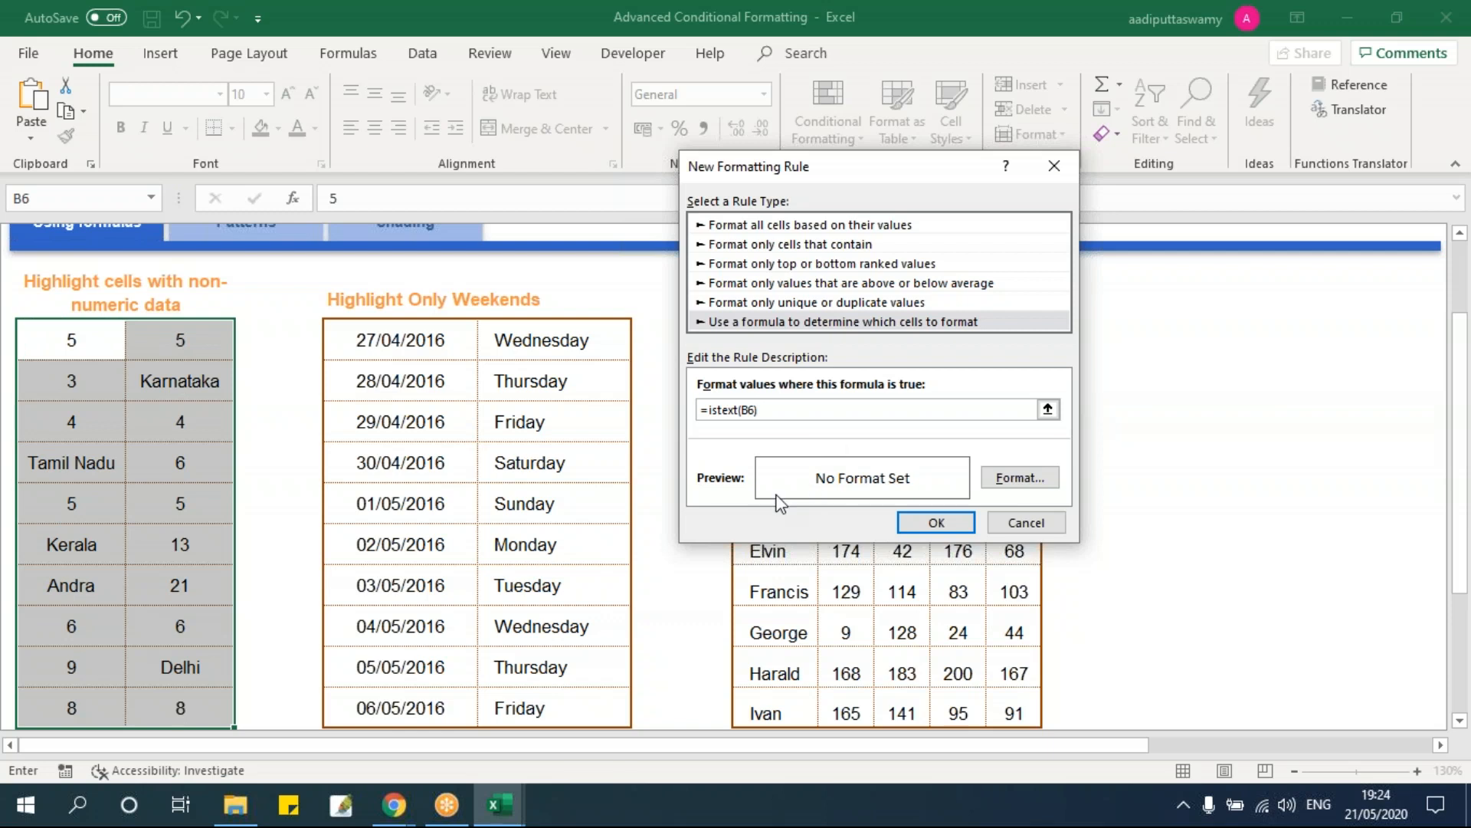
Step: Give the rule a light orange fill and apply it to the table
click(1020, 478)
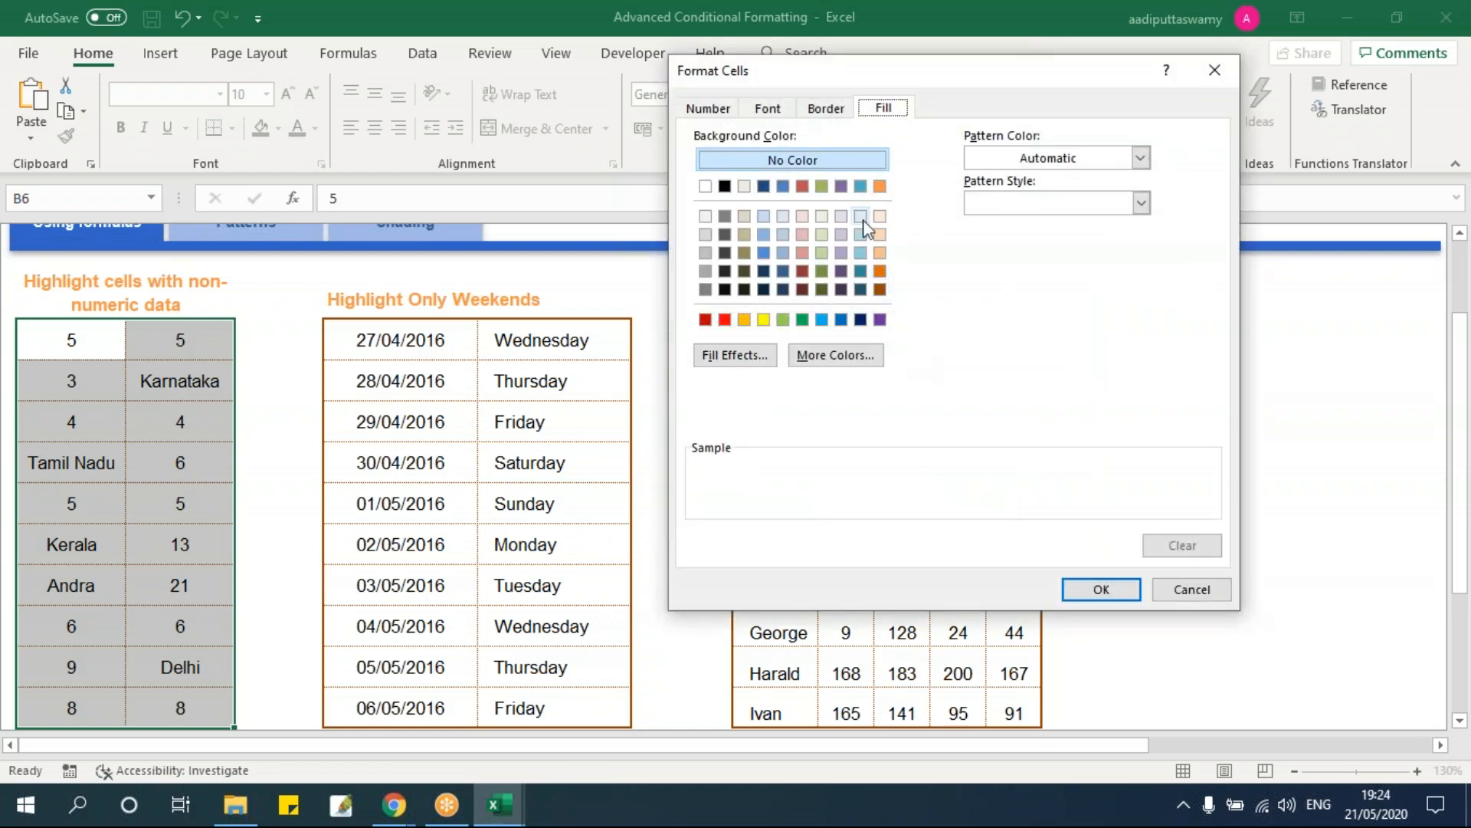
click(879, 235)
click(1105, 597)
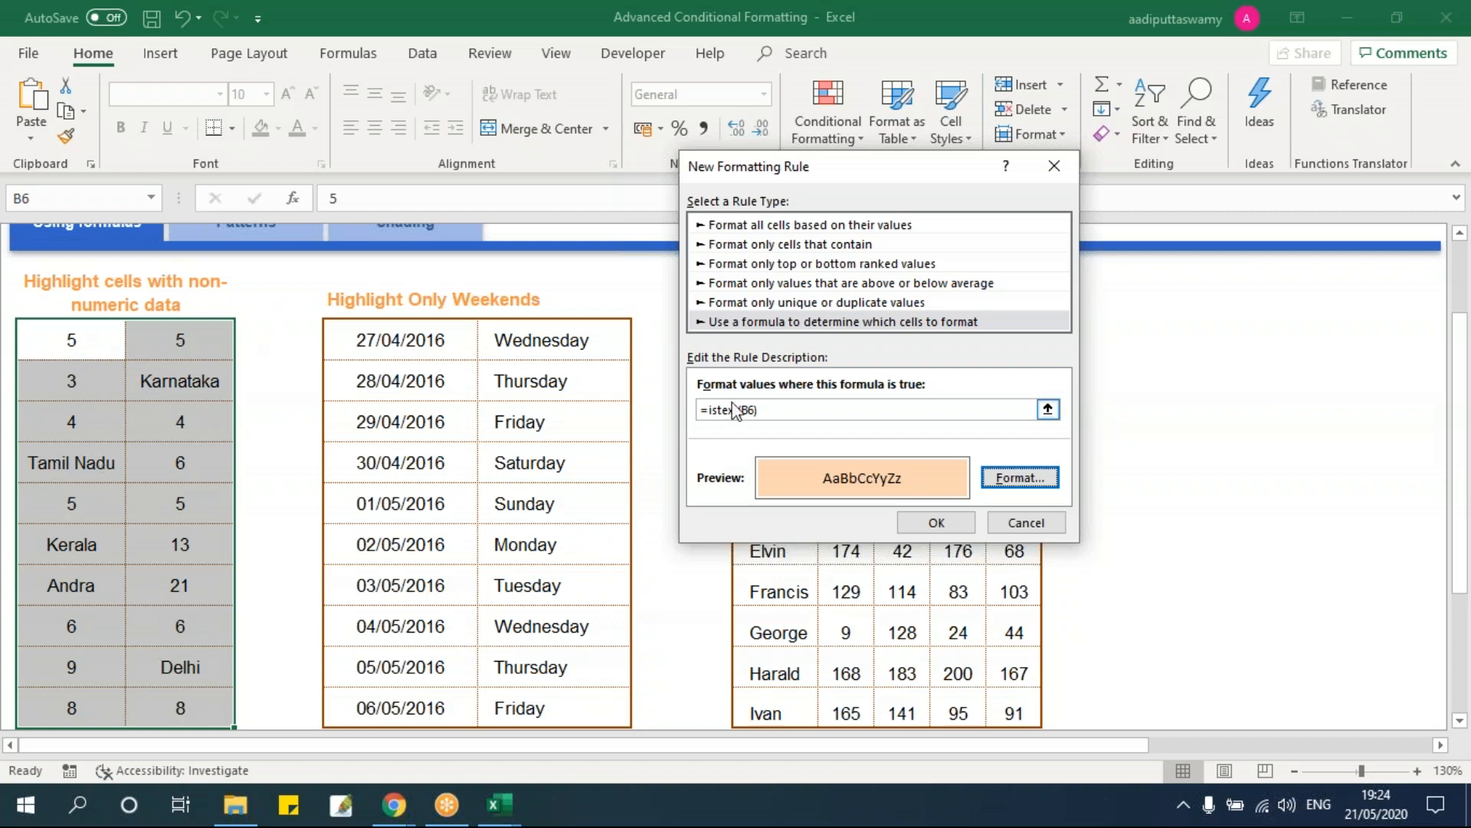
drag(791, 411, 674, 410)
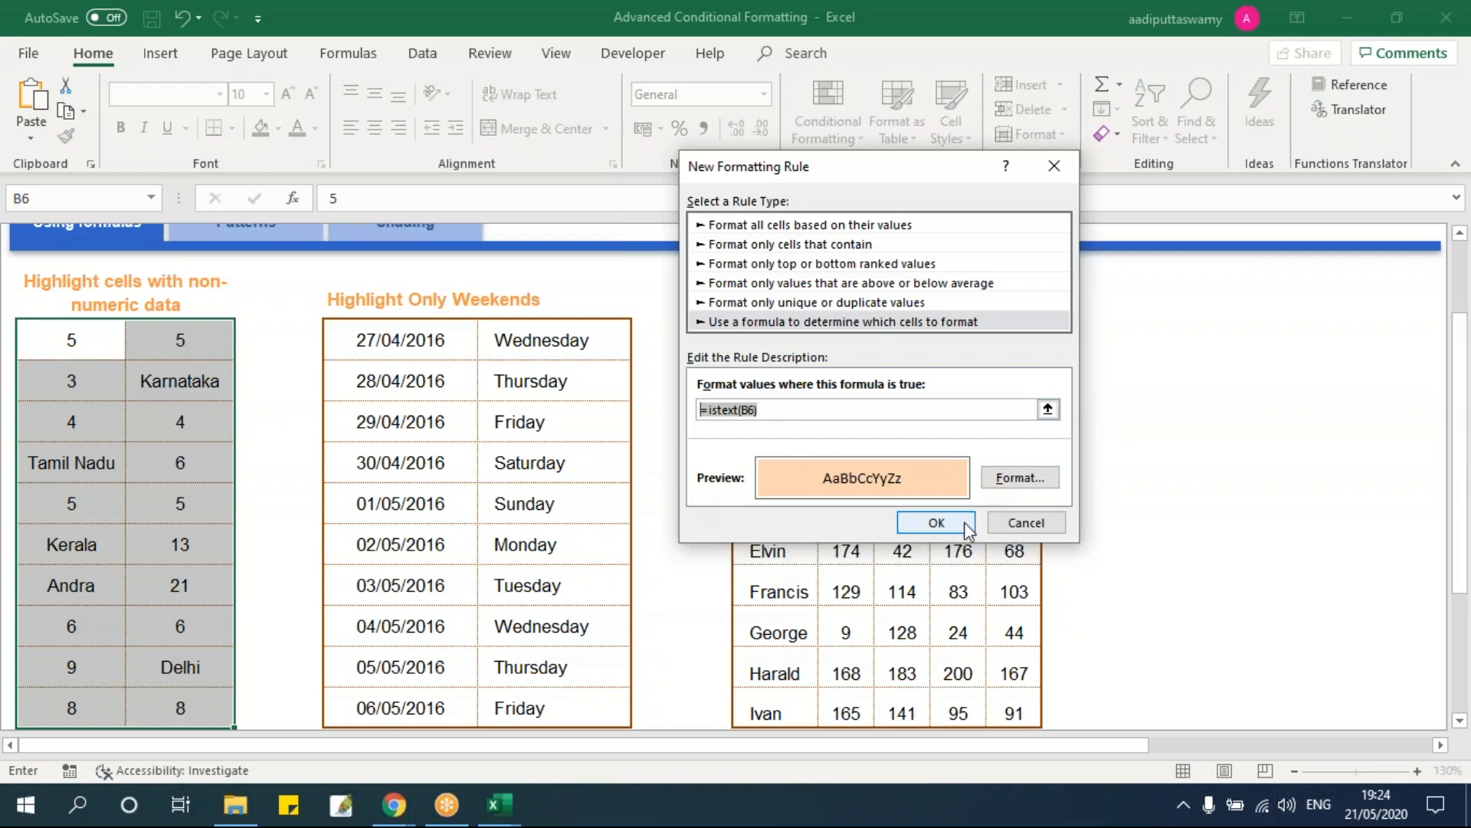
click(936, 522)
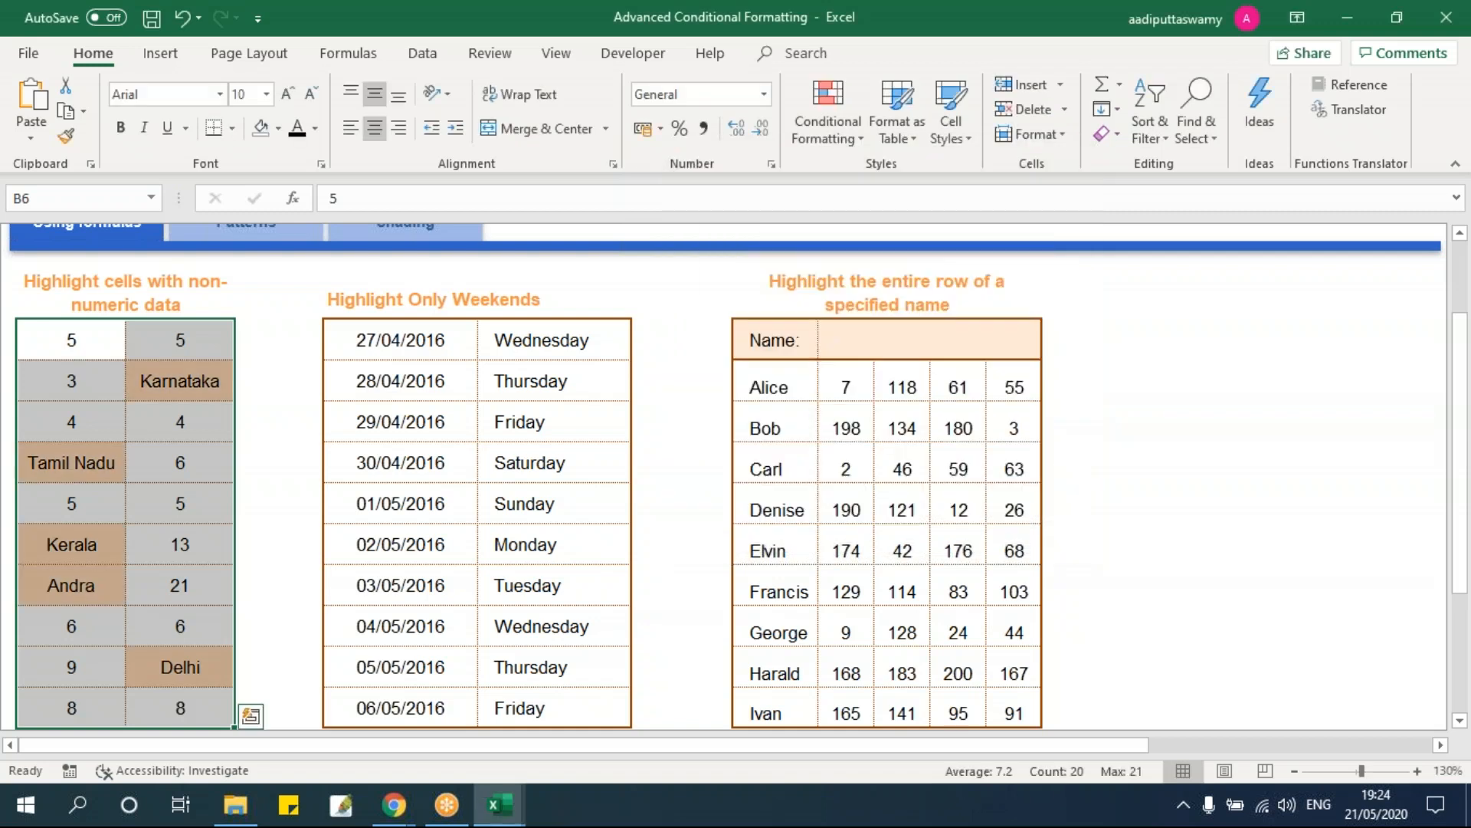
Step: Check the shading on the Tamil Nadu, Andra and Delhi cells and number cell C15
click(193, 387)
click(81, 477)
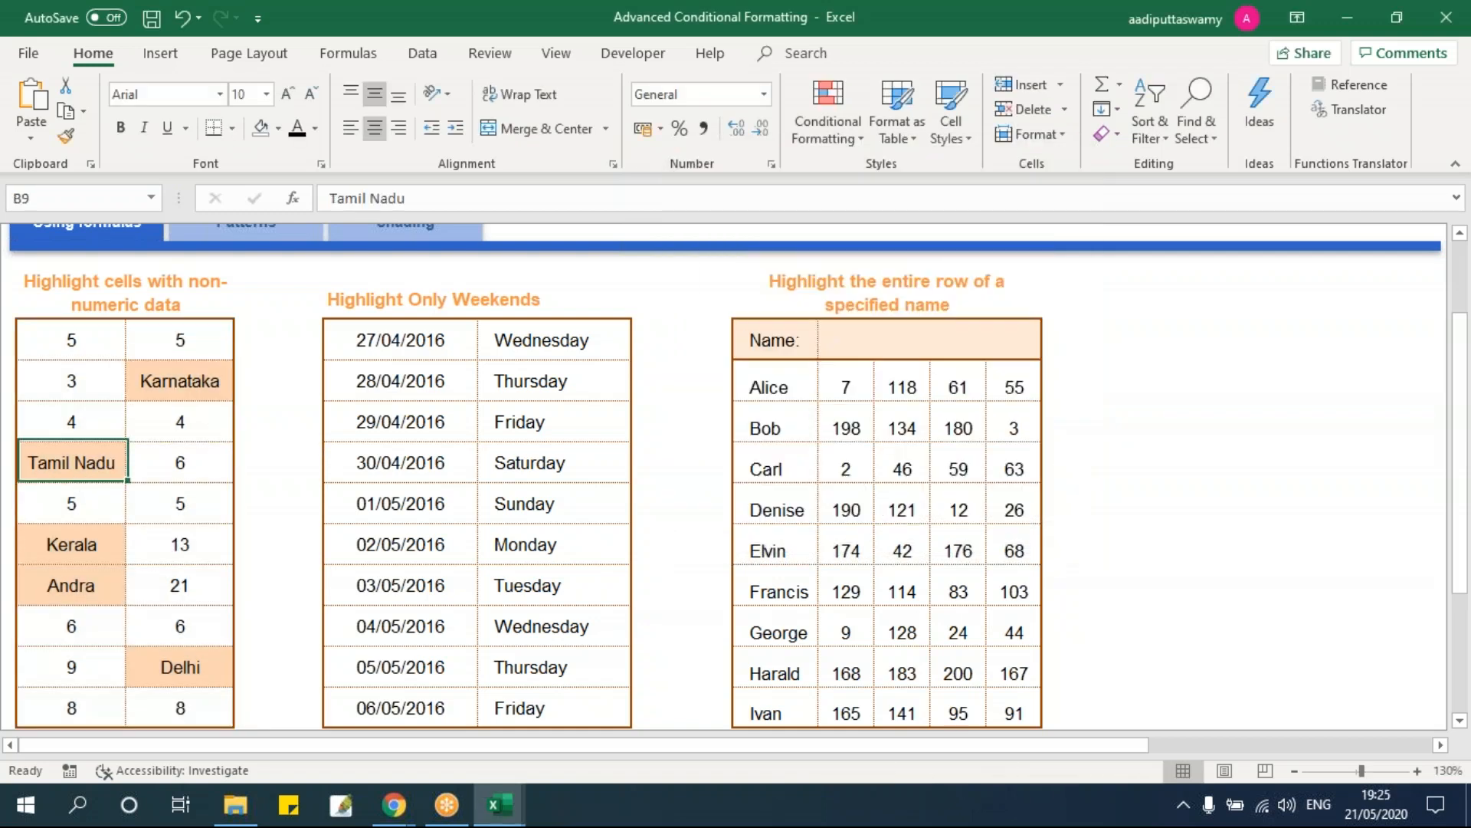
click(69, 579)
click(183, 692)
click(180, 665)
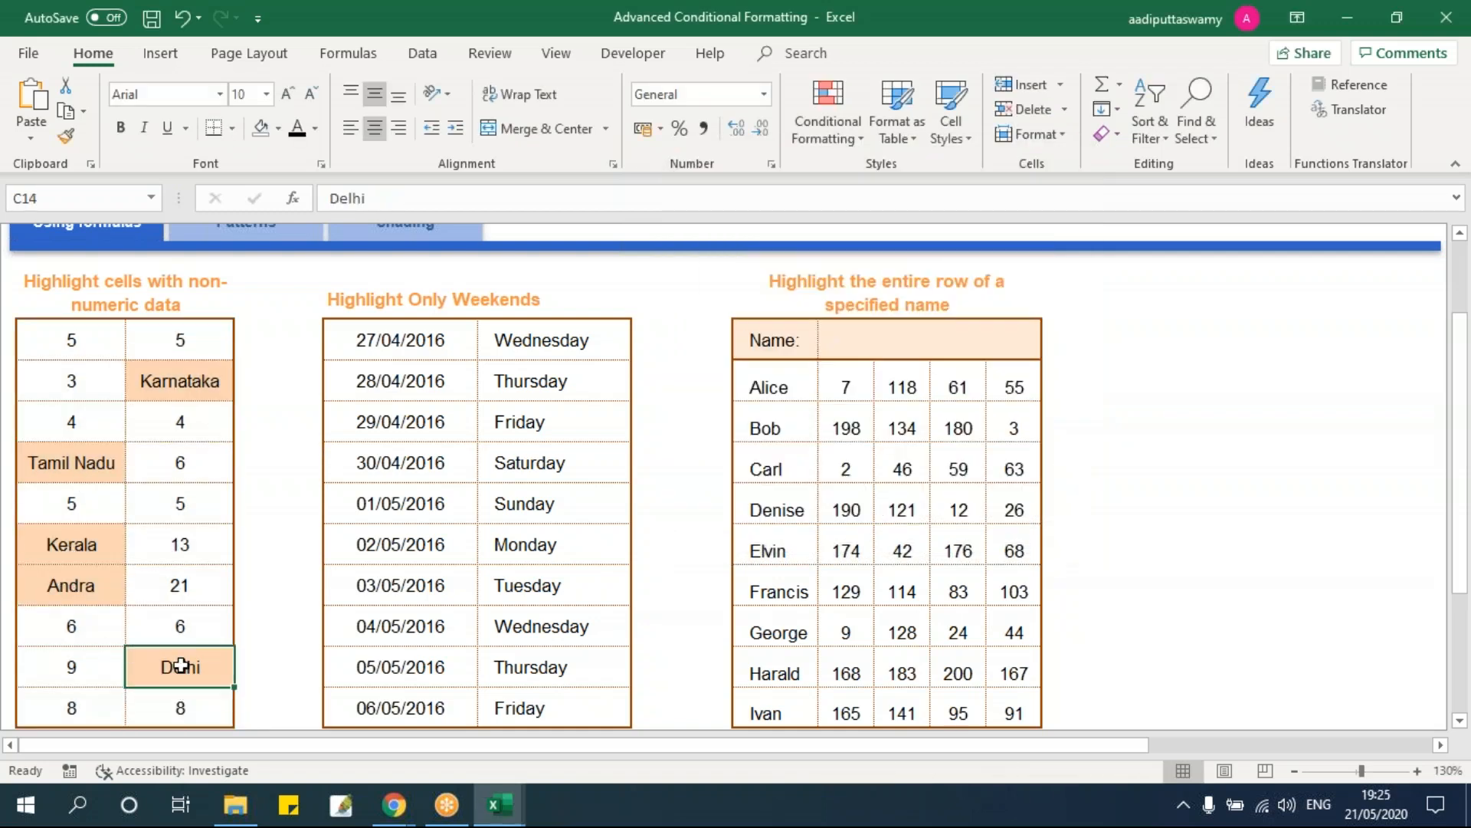
Step: Replace the numbers with Delhi in C10 and Kerala in B6
click(198, 505)
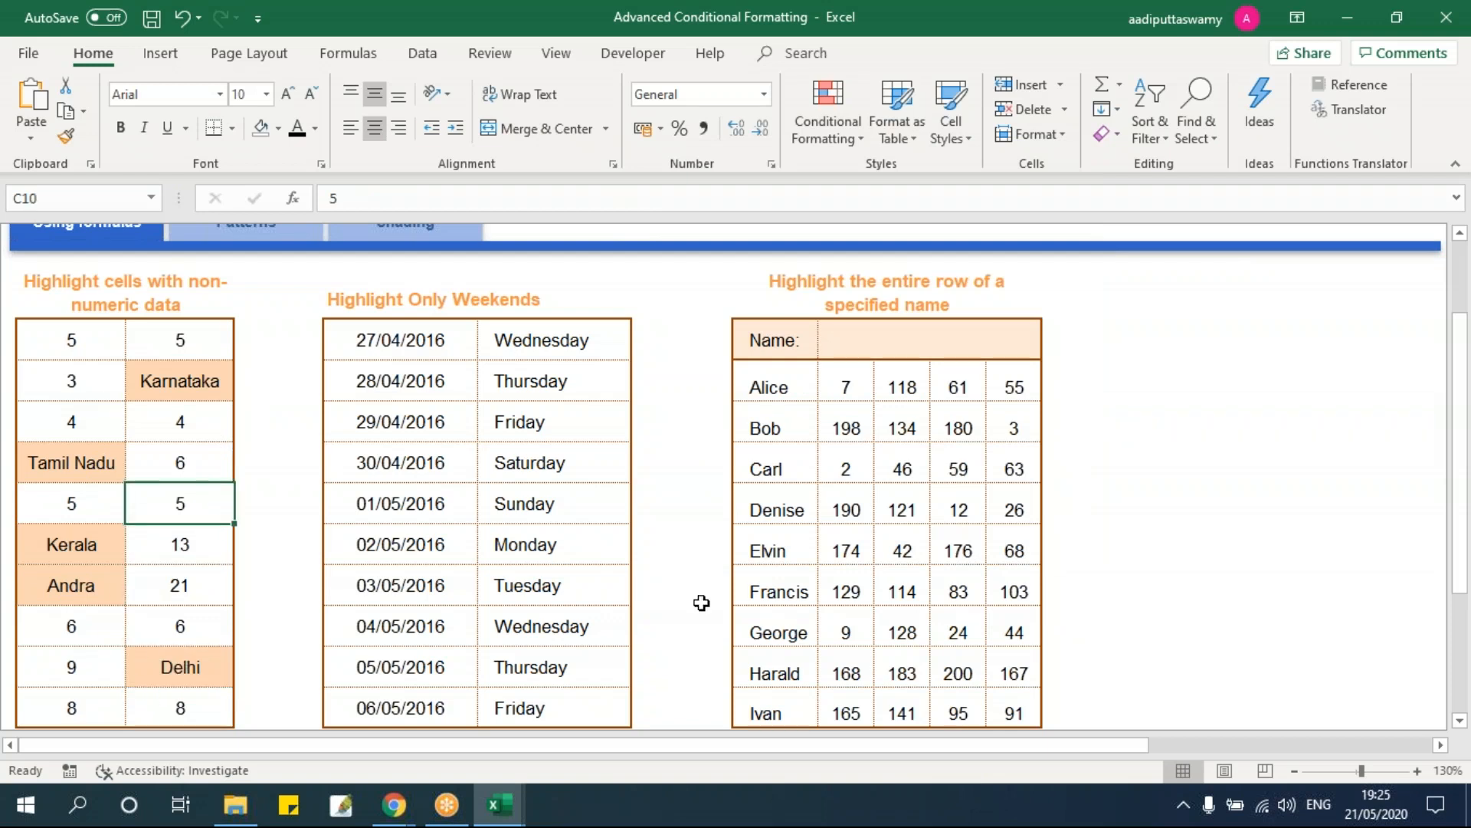
text(Delhi)
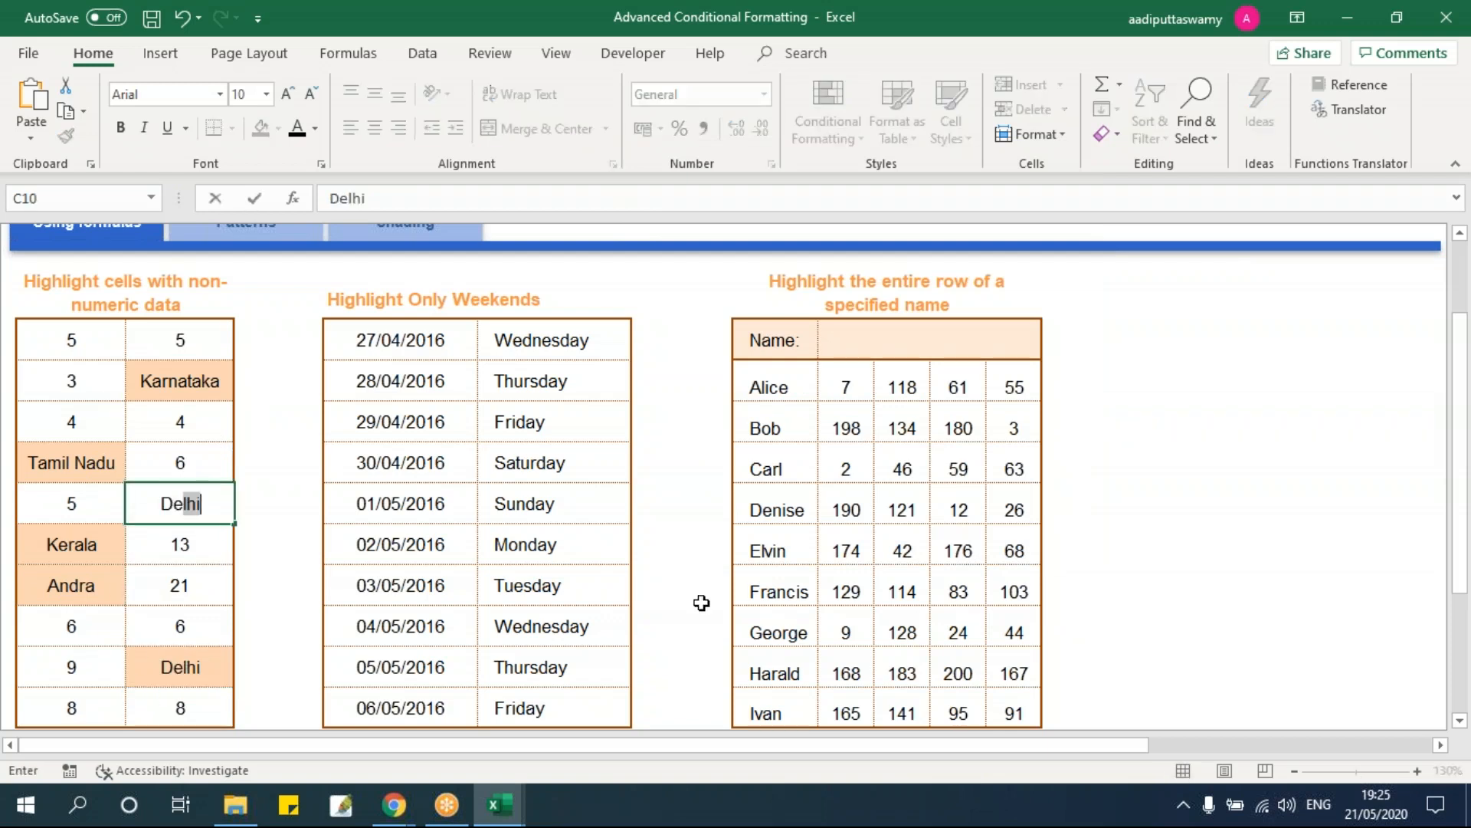
key(Return)
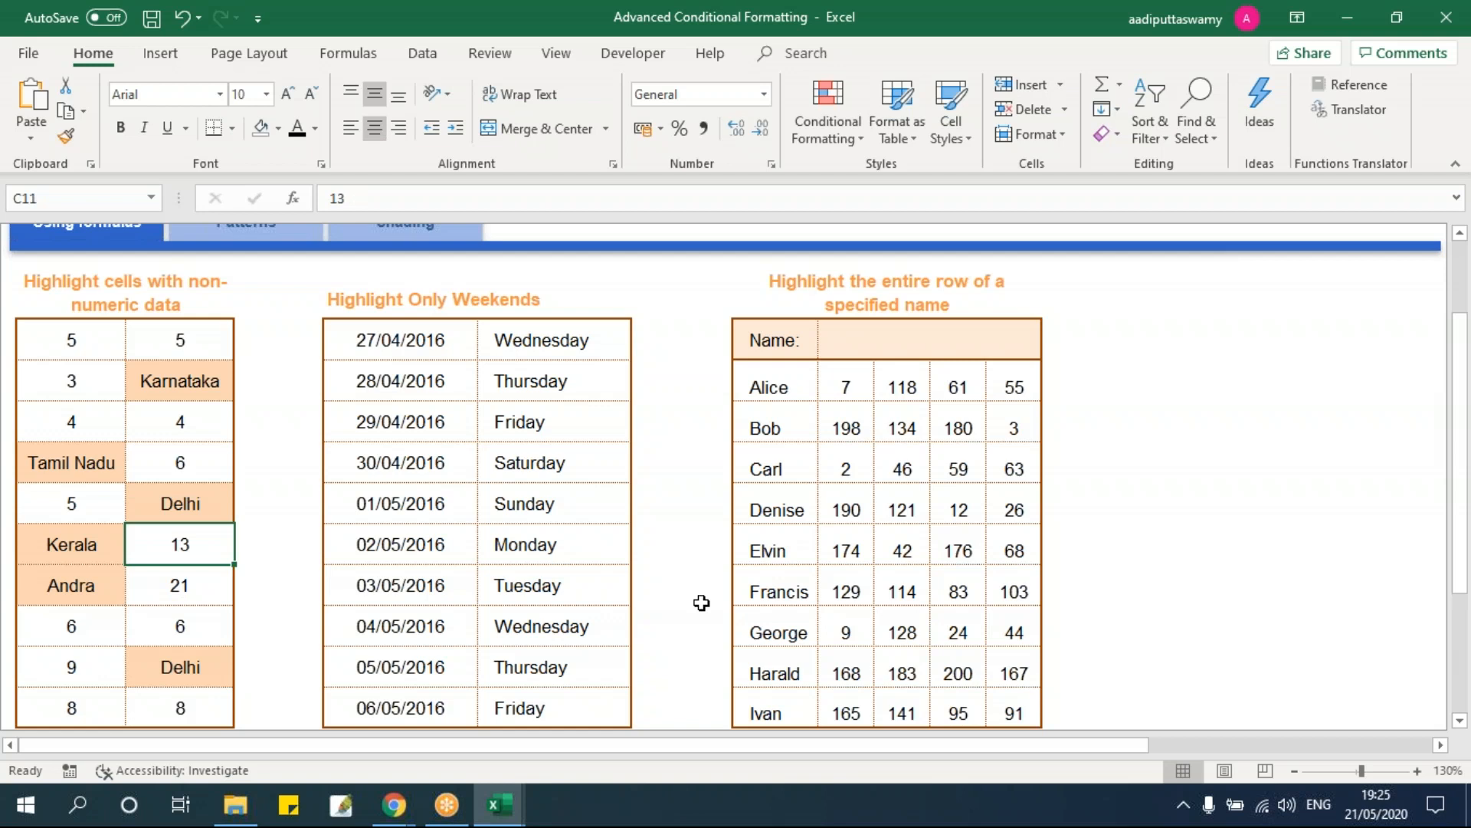
click(108, 351)
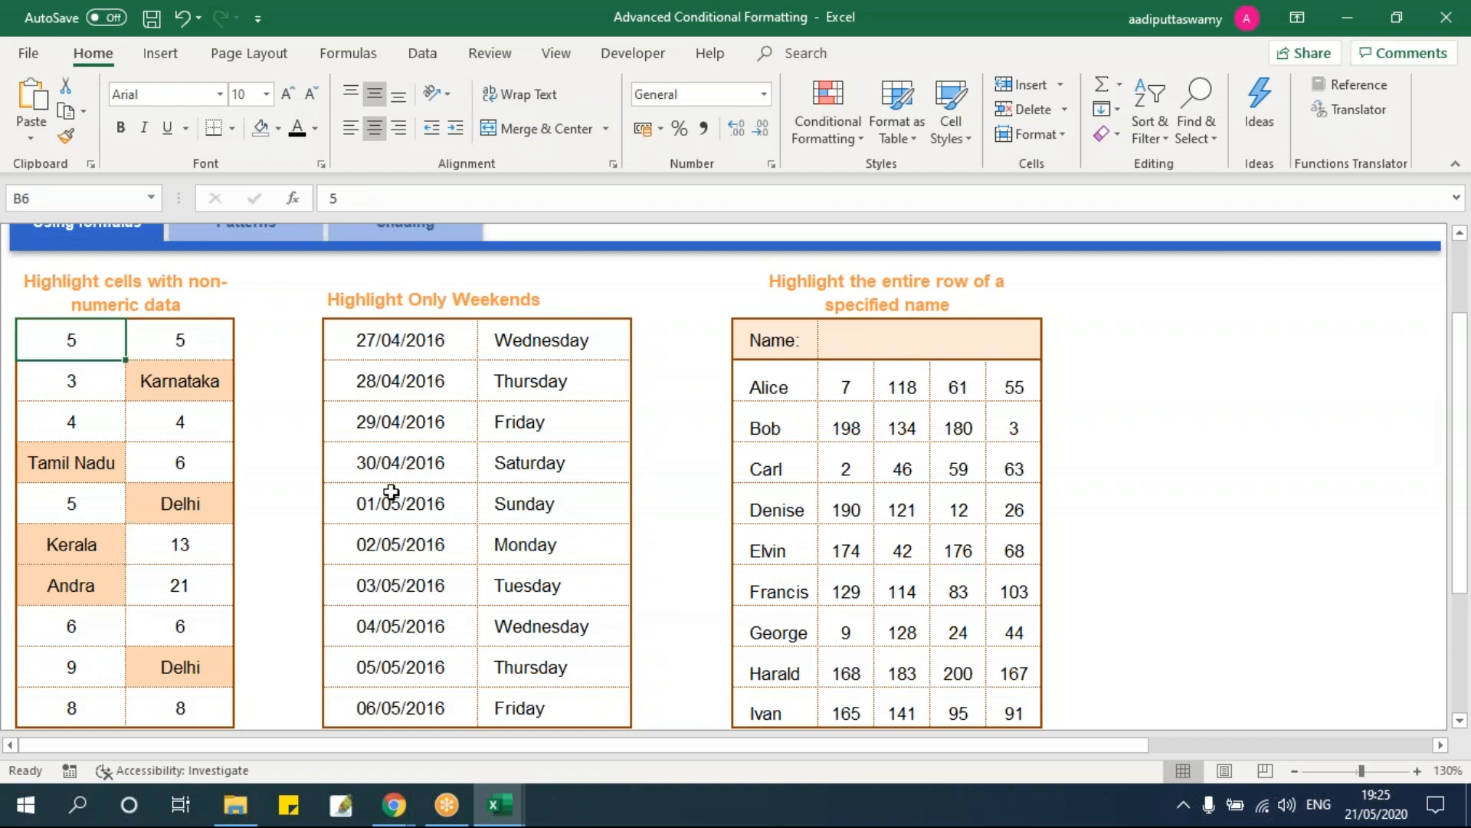
text(Ker)
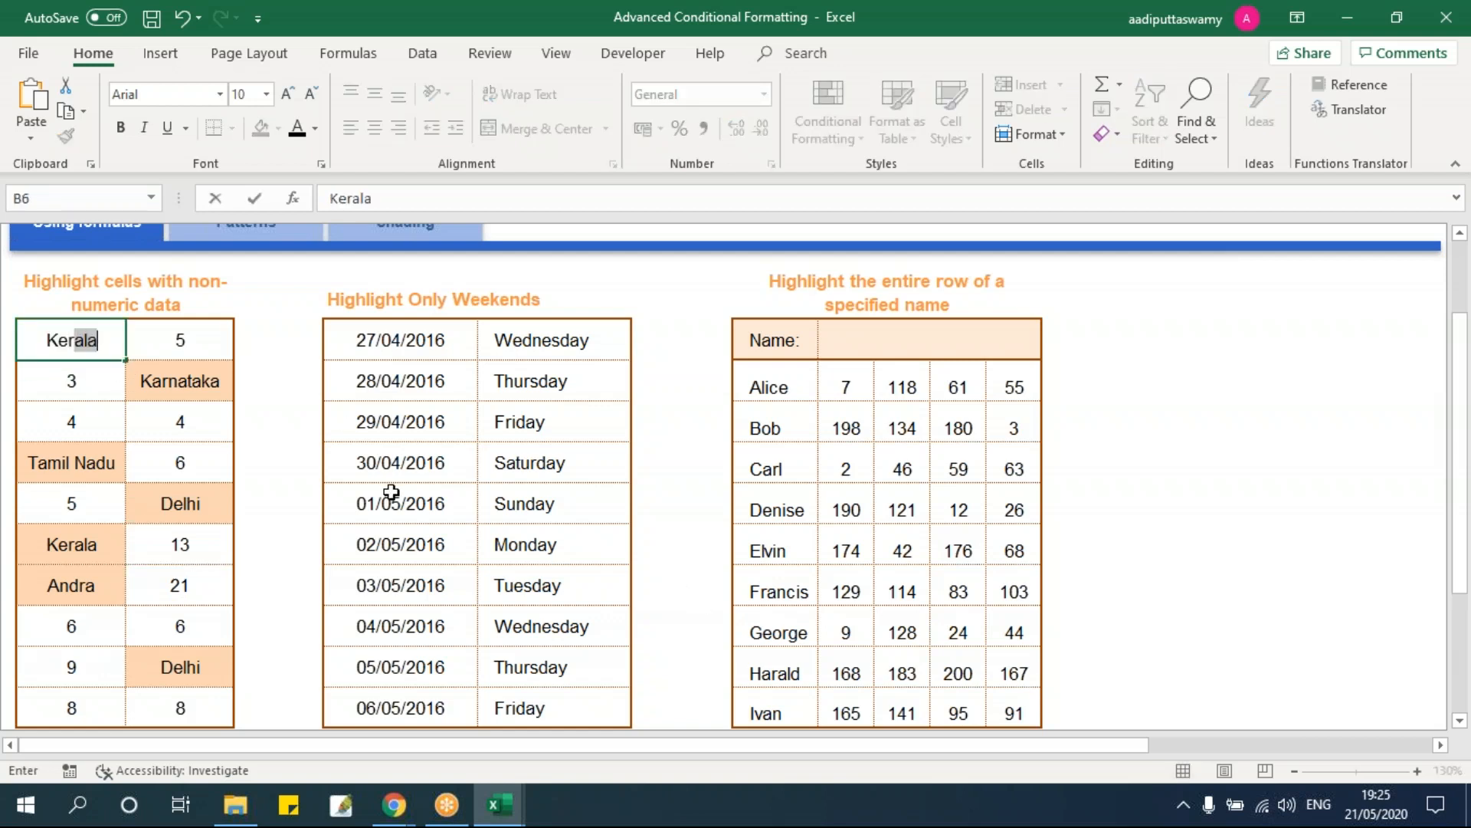
key(Return)
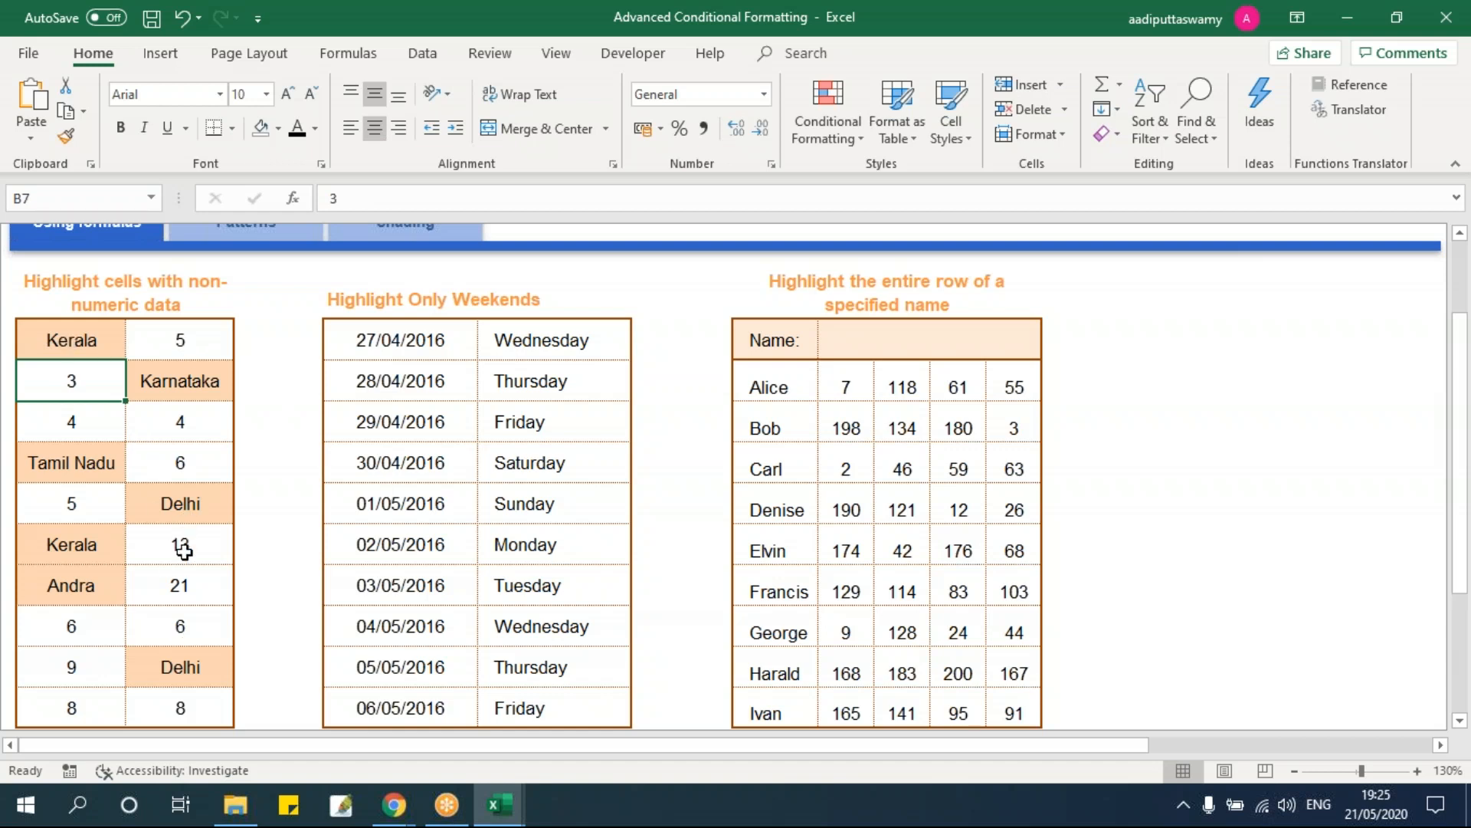
Step: Select the Highlight Only Weekends table E6:F15
click(443, 460)
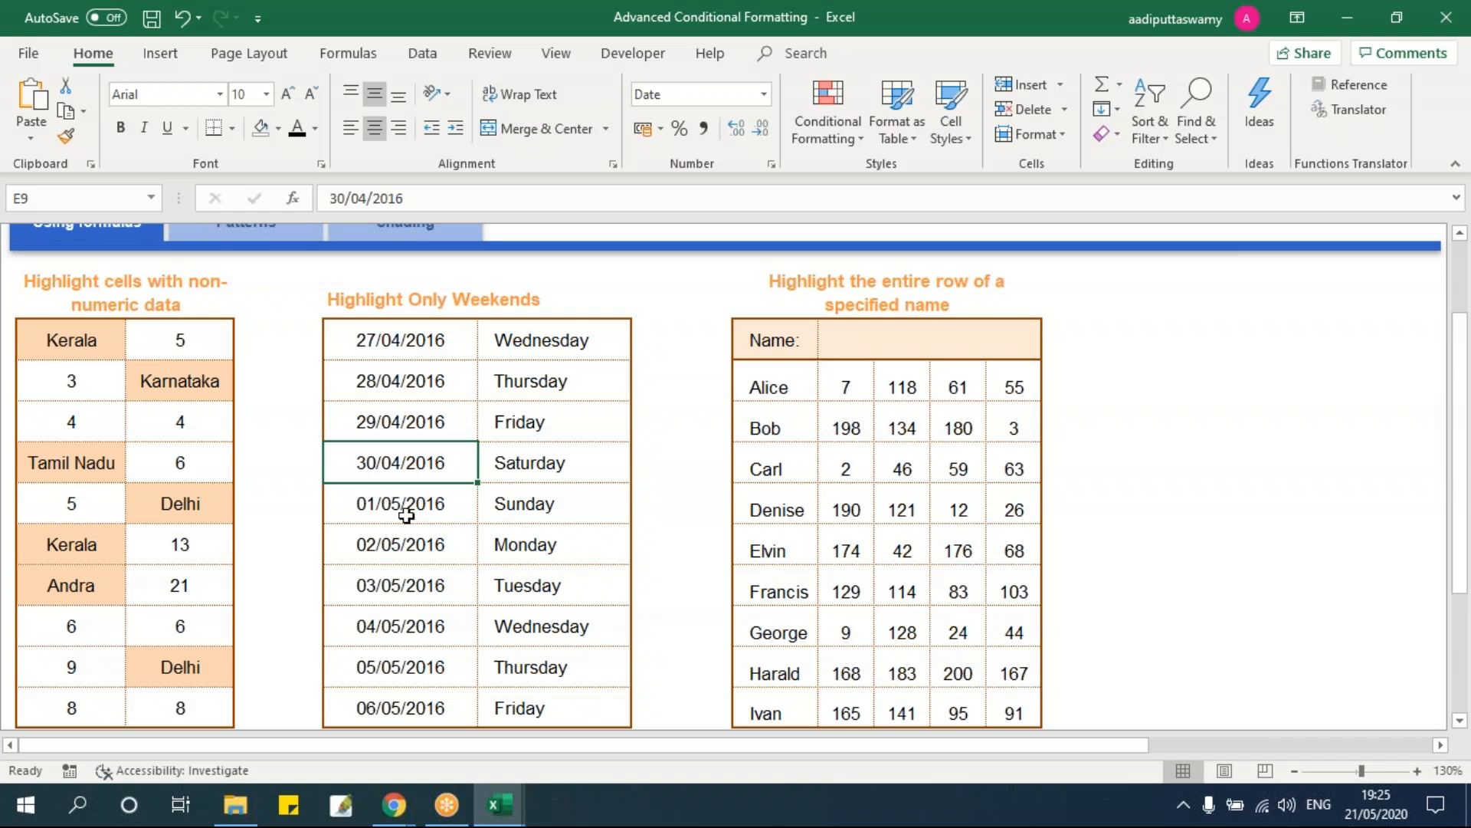
drag(427, 460, 417, 494)
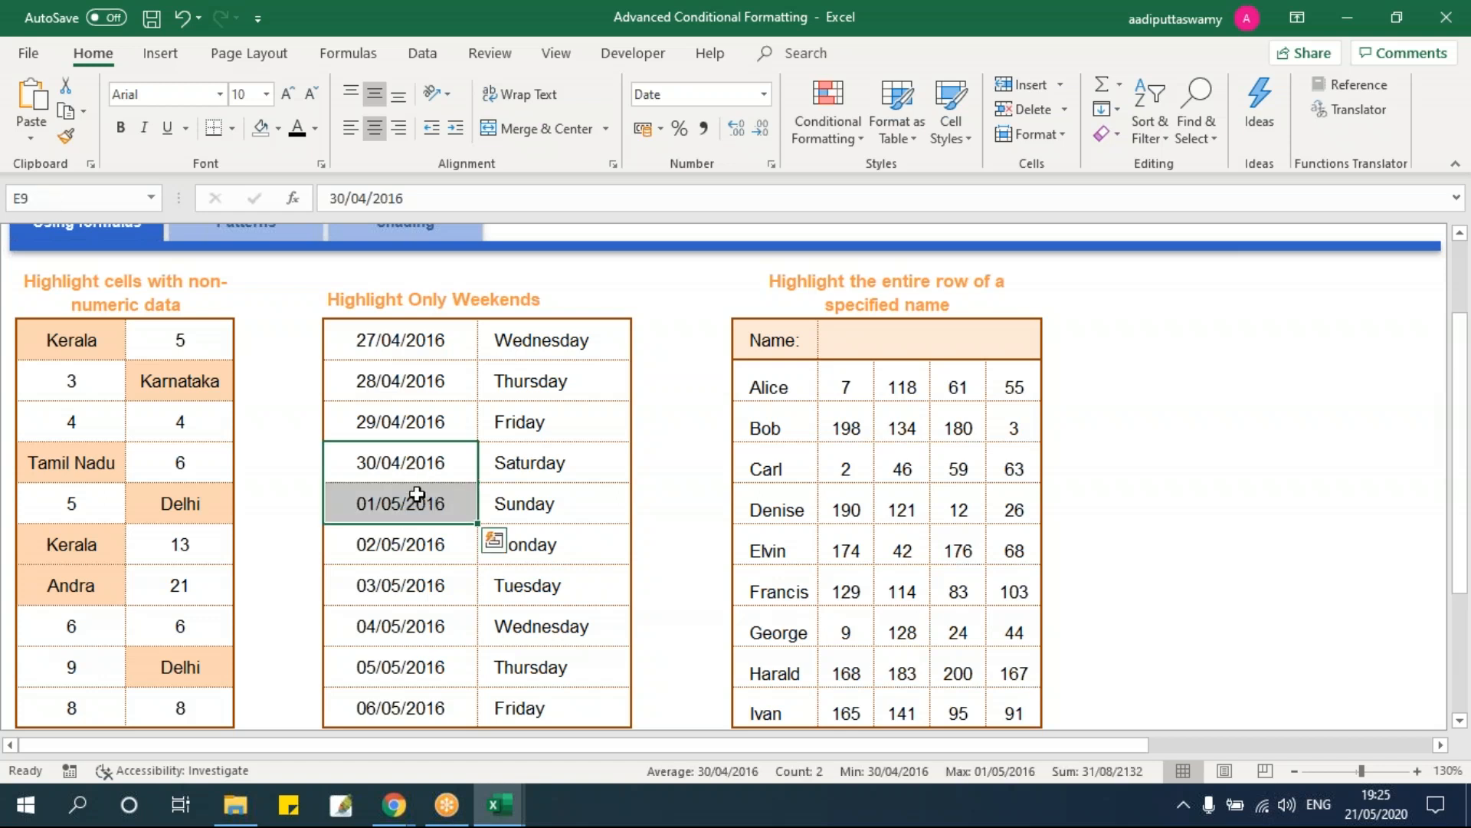
drag(508, 462, 495, 500)
drag(417, 346, 543, 700)
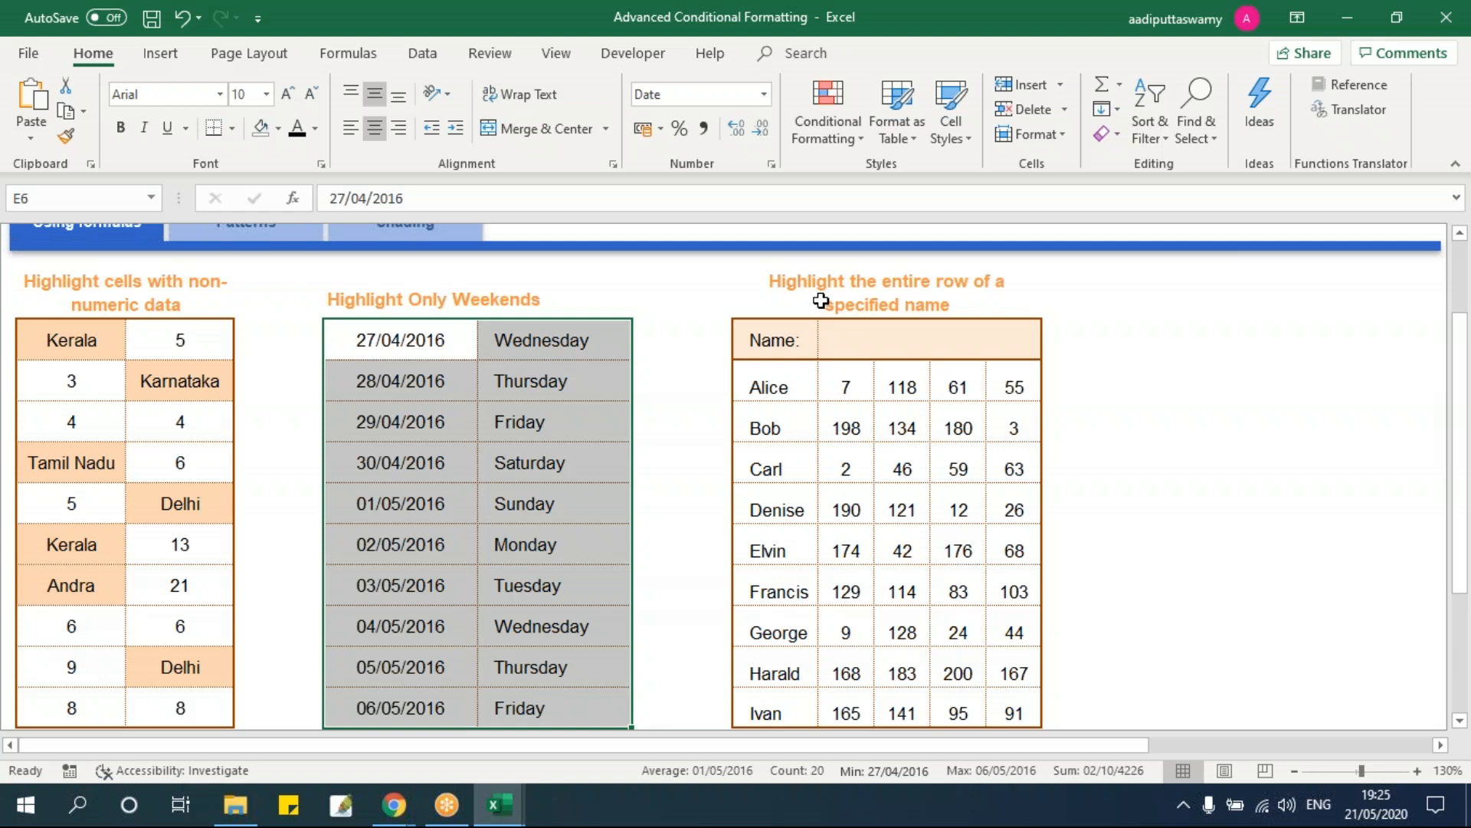
Step: Create a new 'Use a formula to determine which cells to format' rule for the weekend dates
click(817, 134)
click(862, 407)
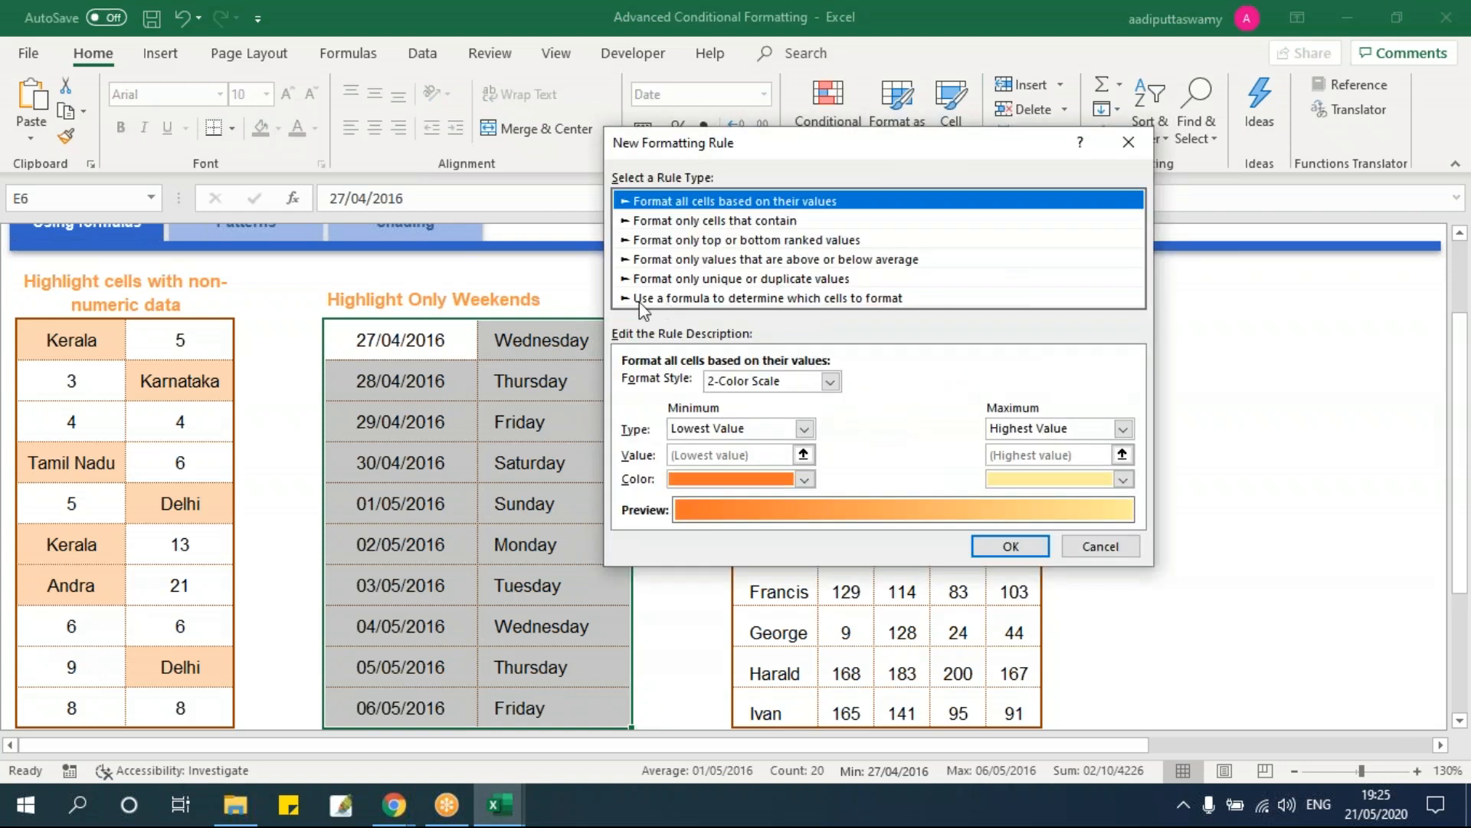
click(641, 298)
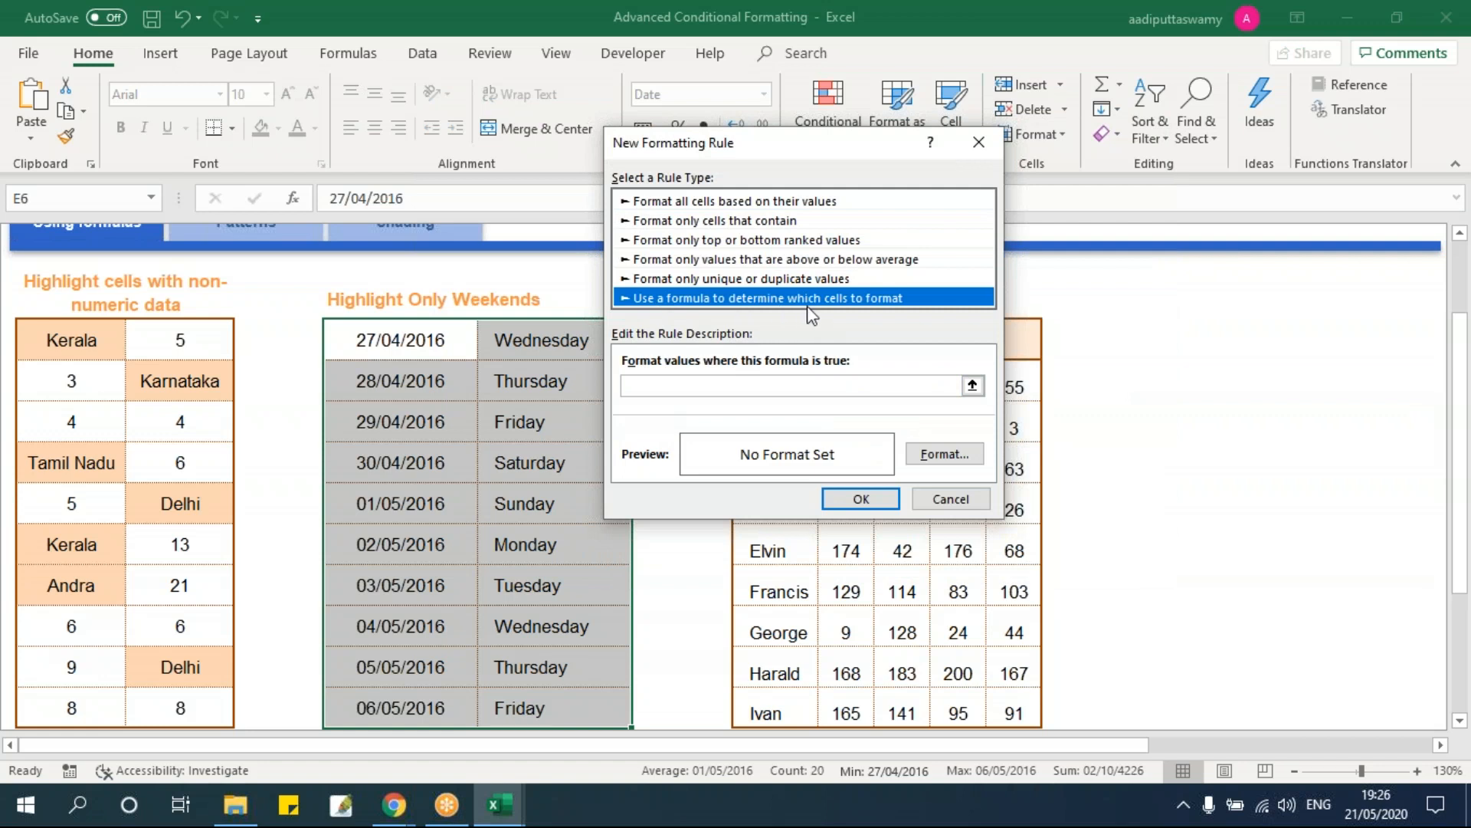
click(811, 385)
drag(756, 154, 953, 170)
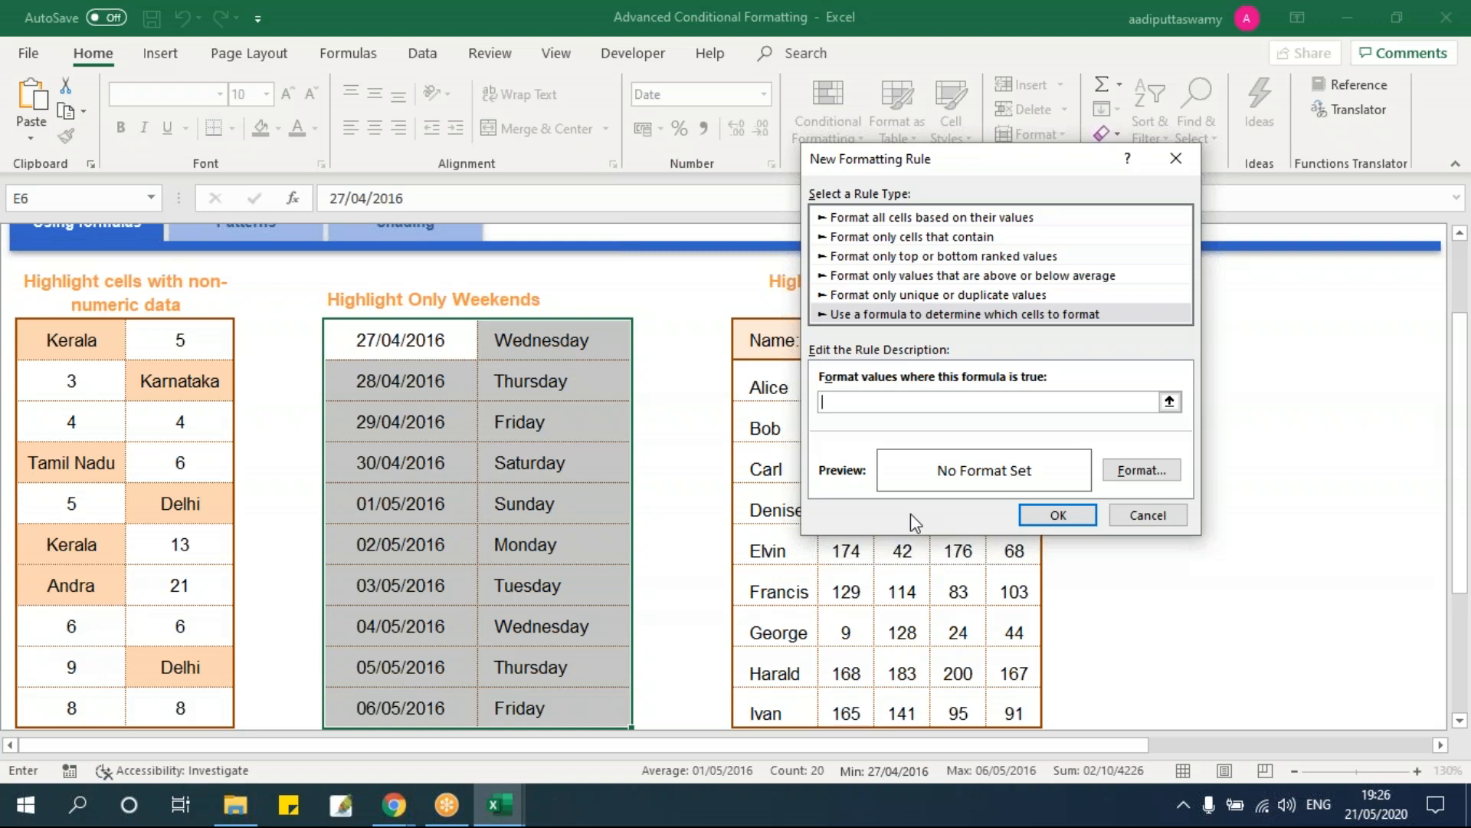
Step: Create the formula rule =WEEKDAY(E6)=1 with a peach fill on the dates table
text(=weekday()
click(423, 352)
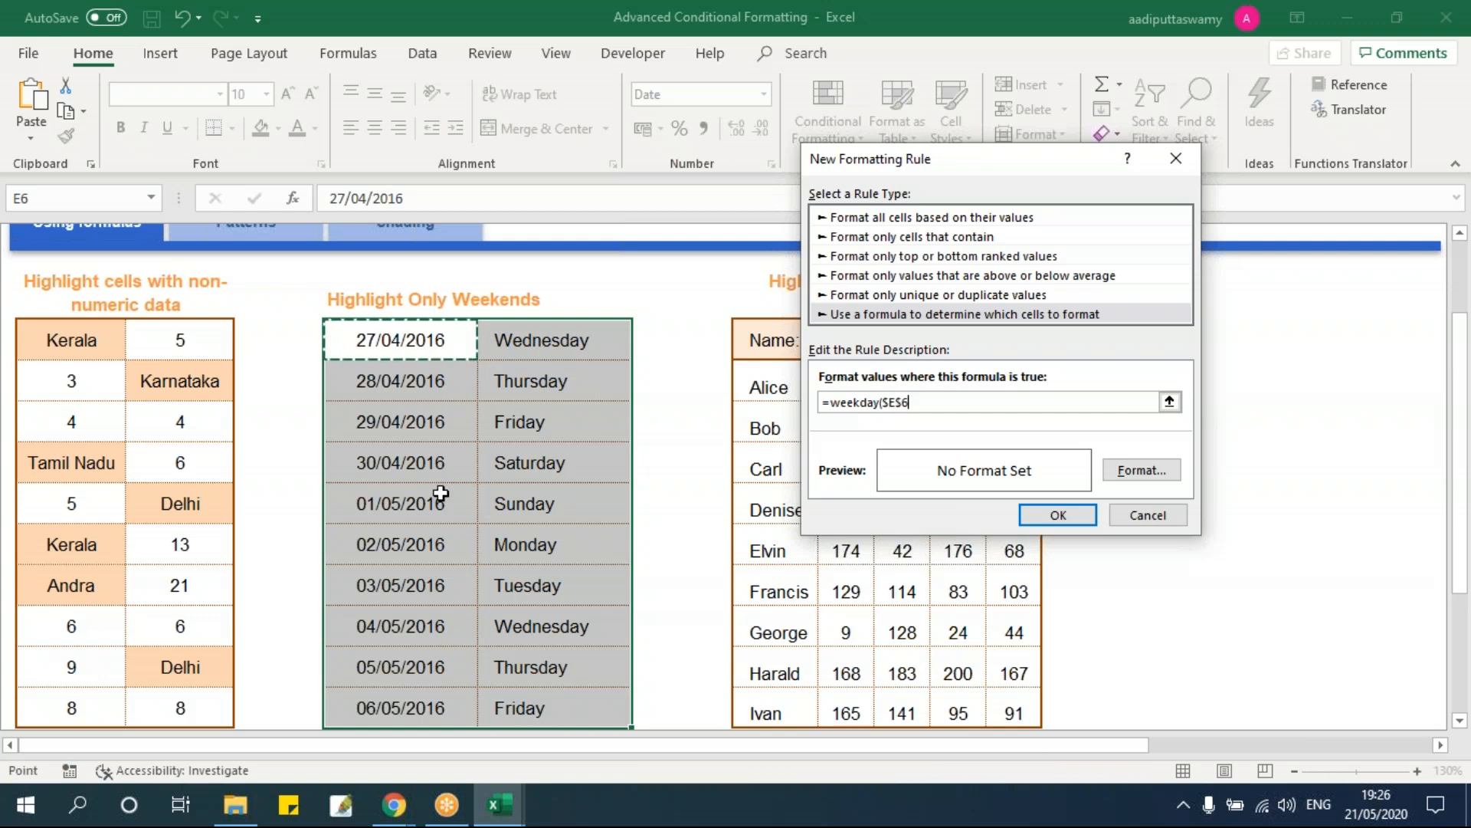
key(F4)
key(F4)
key(F4)
text()=1)
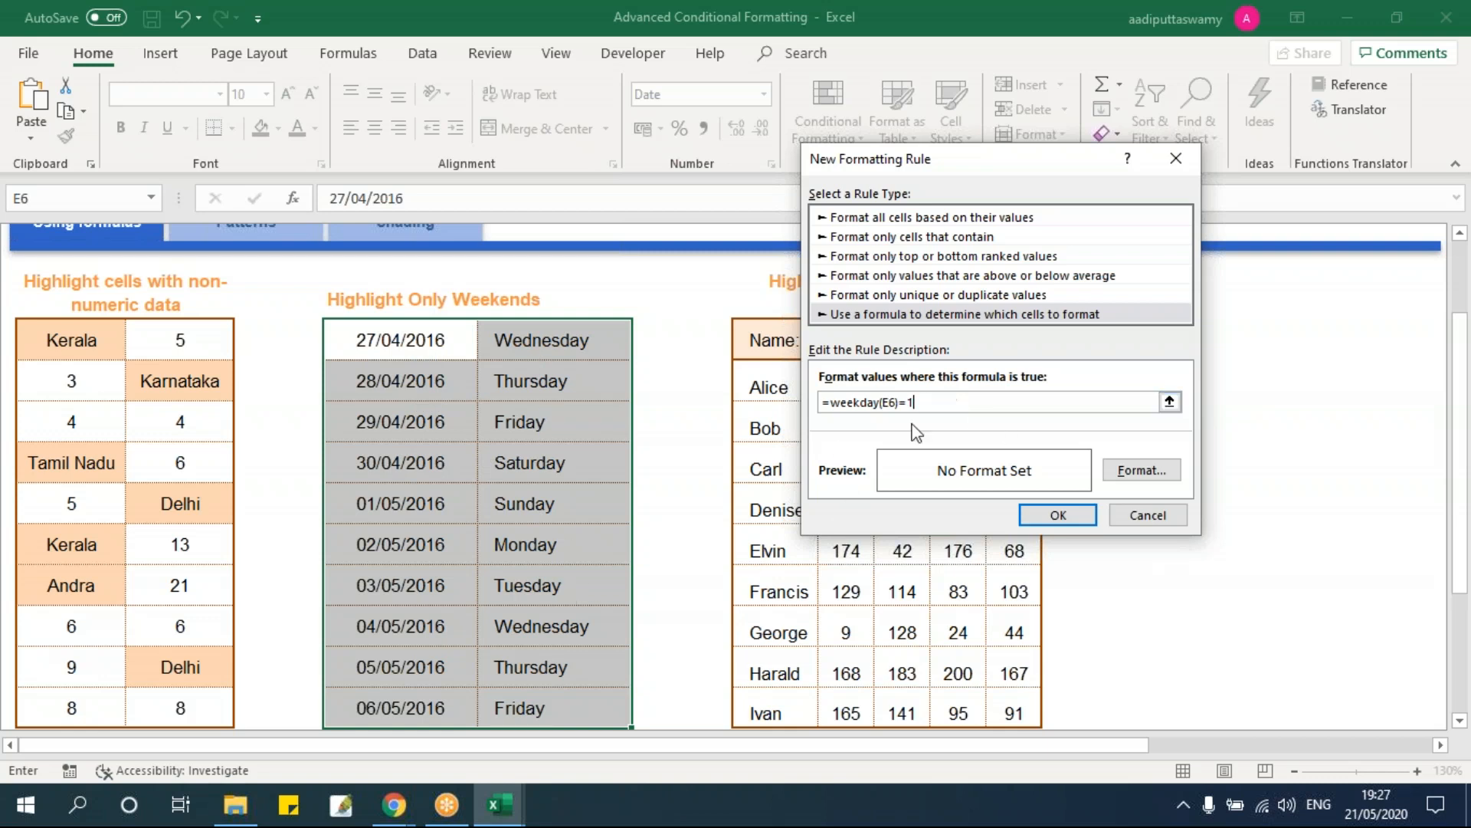
click(1142, 470)
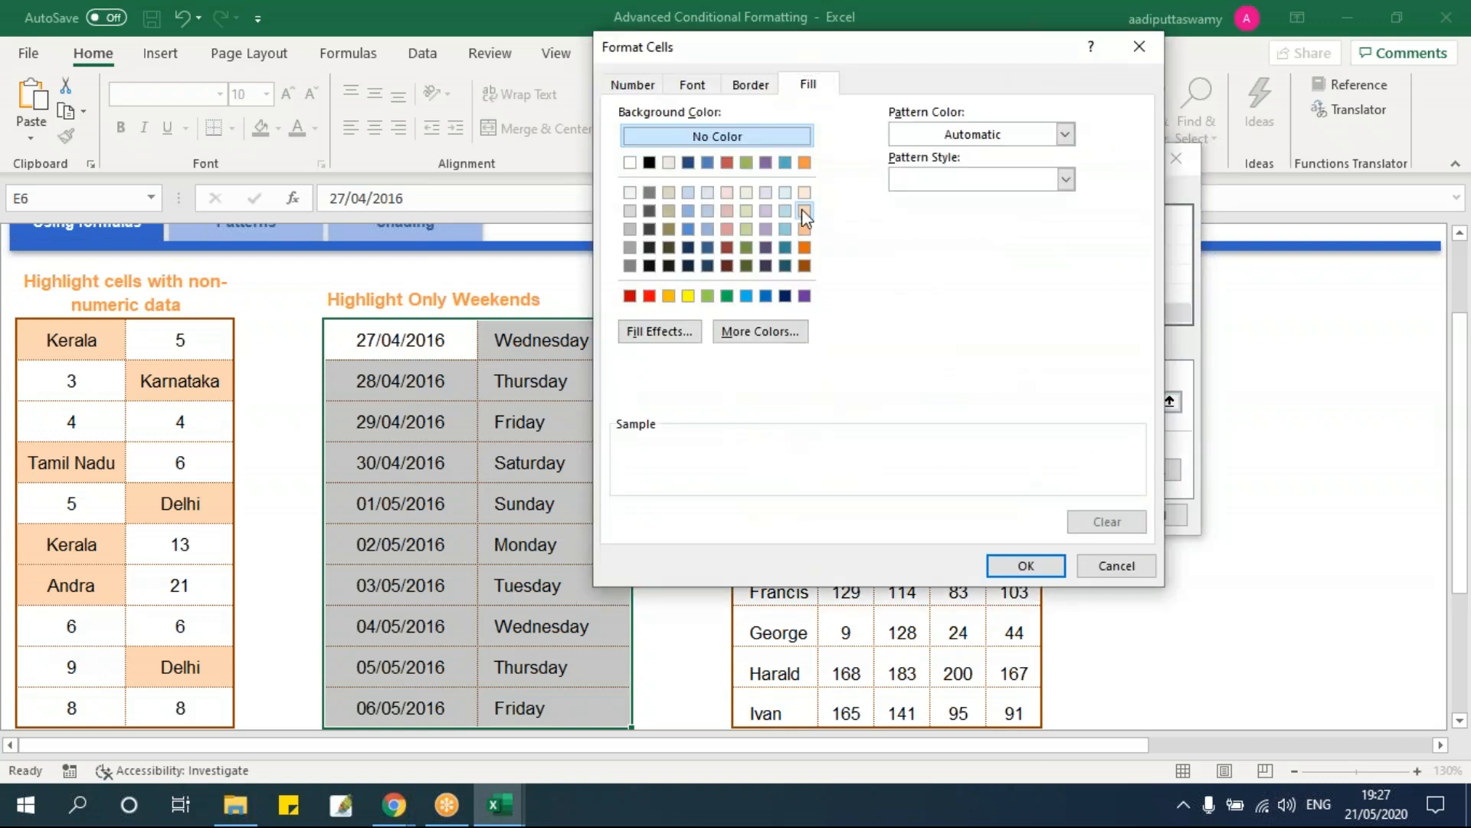
click(804, 210)
click(1026, 565)
click(1054, 507)
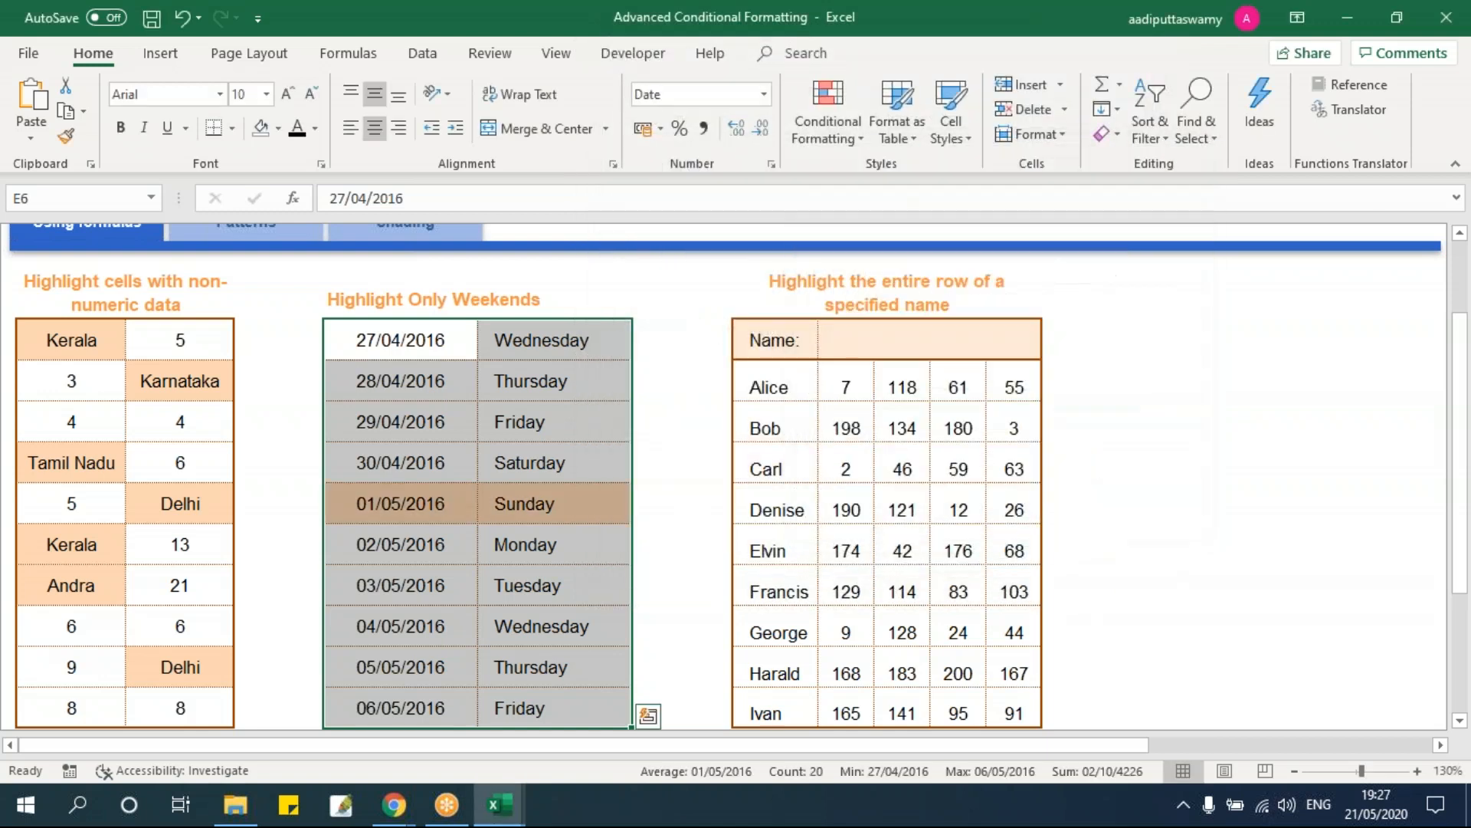
Step: Inspect the shaded Sunday 01/05/2016 row, then reselect the whole dates table
click(437, 544)
drag(468, 502, 601, 499)
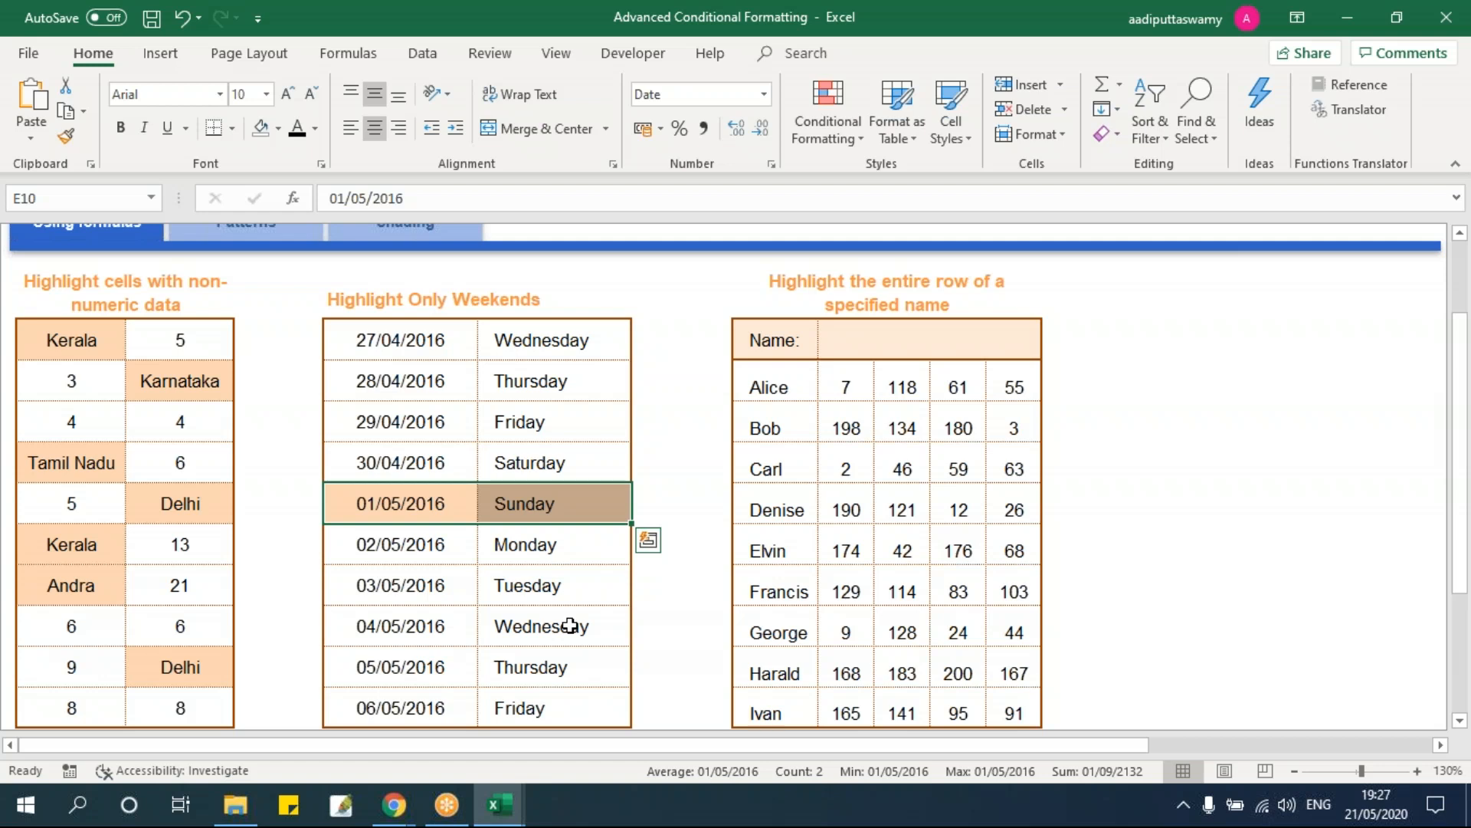
drag(426, 340, 529, 707)
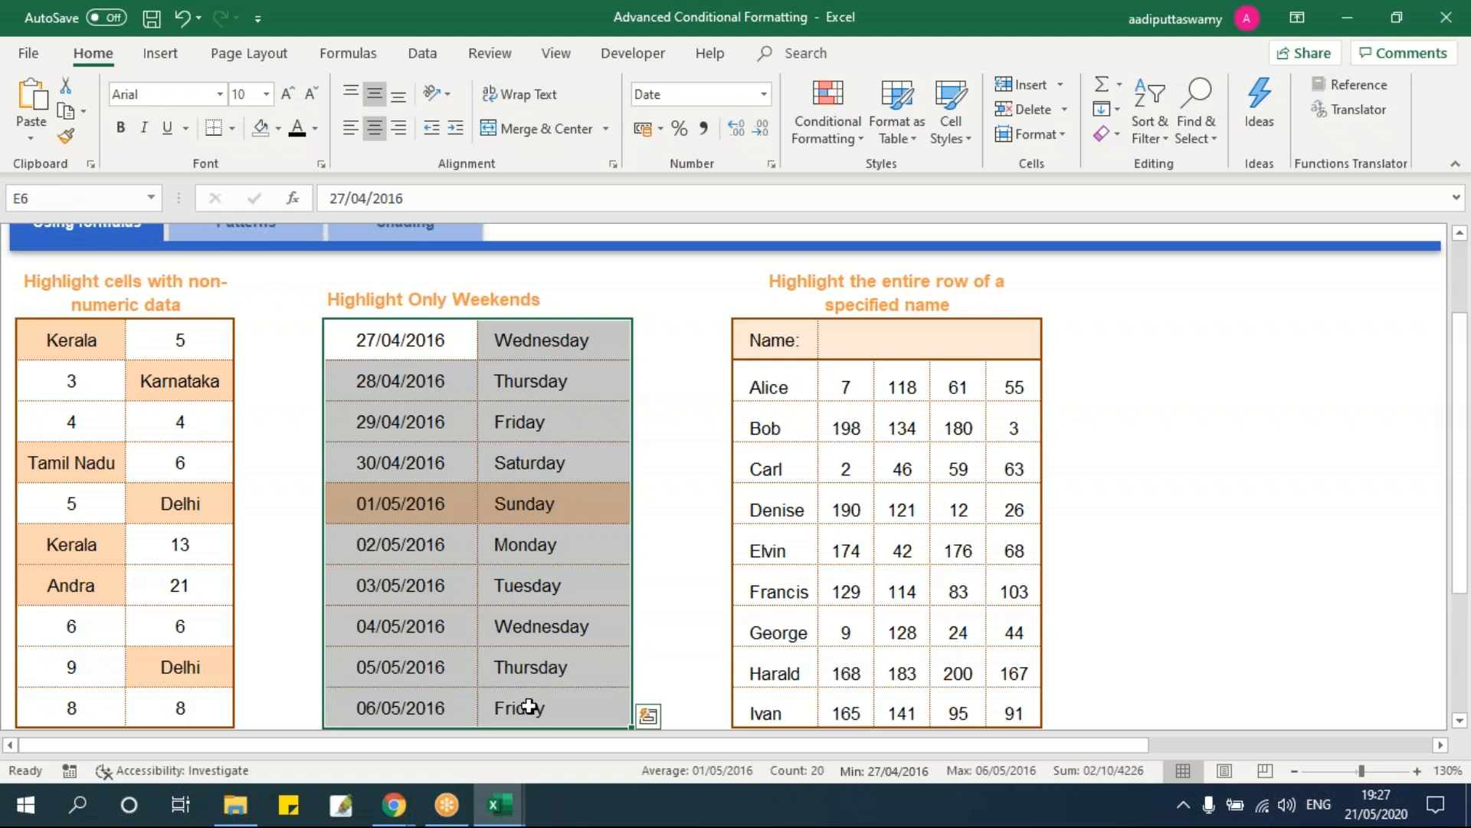
click(839, 135)
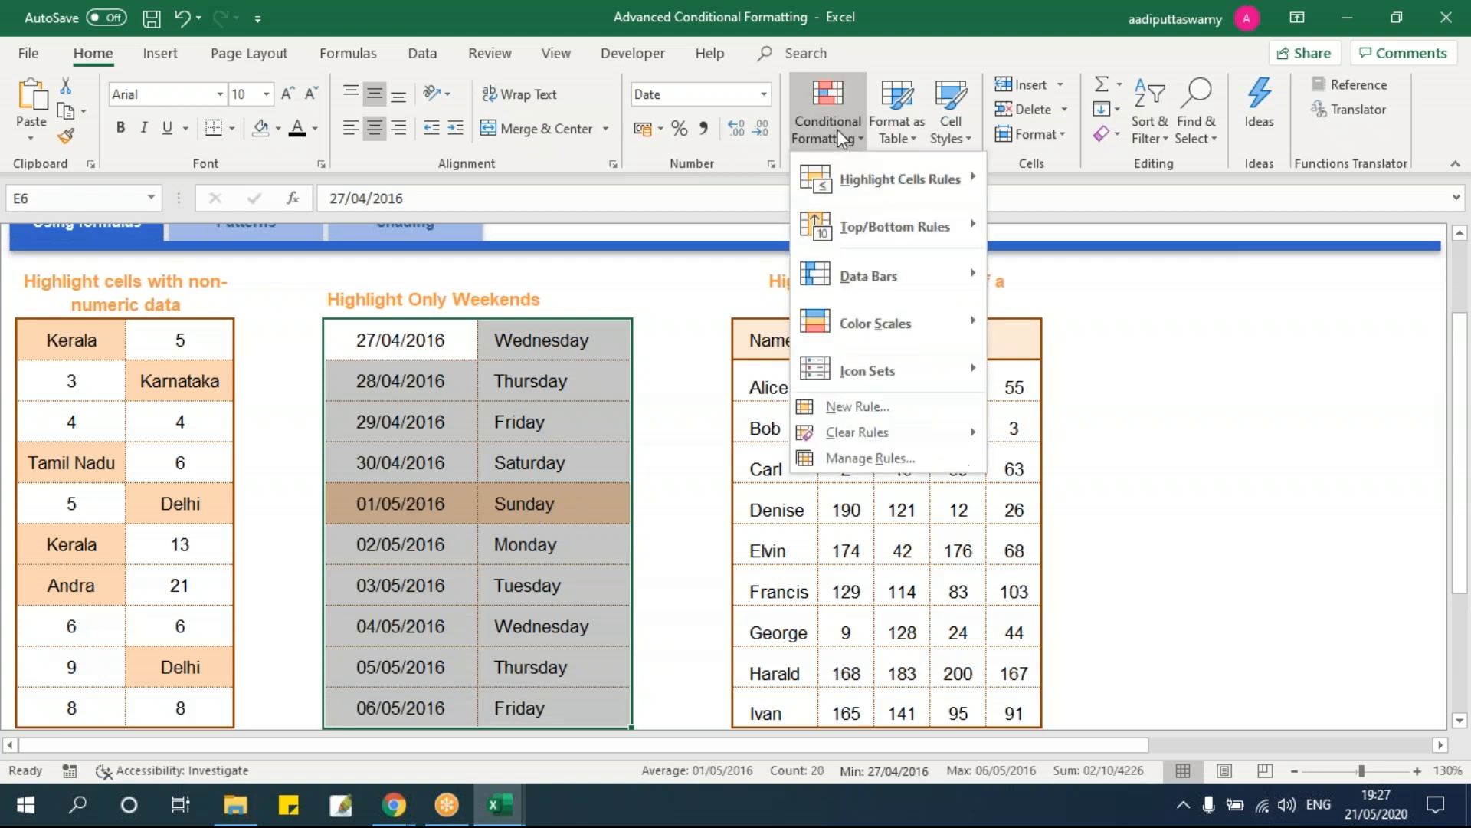
Step: Edit the weekday rule to test both WEEKDAY(E6)=1 and WEEKDAY(E6)=7
click(881, 457)
double_click(845, 326)
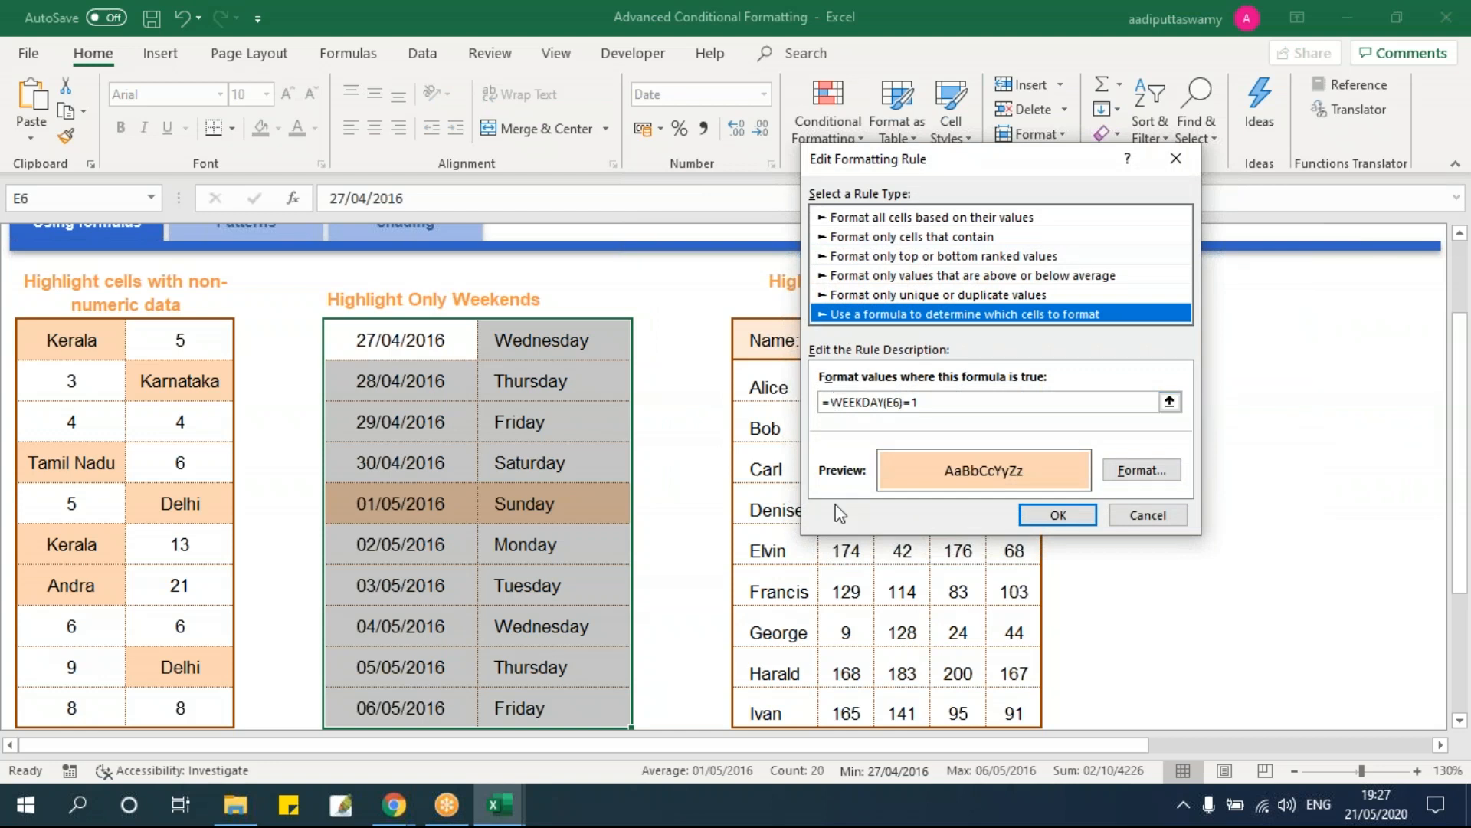
drag(831, 402, 982, 400)
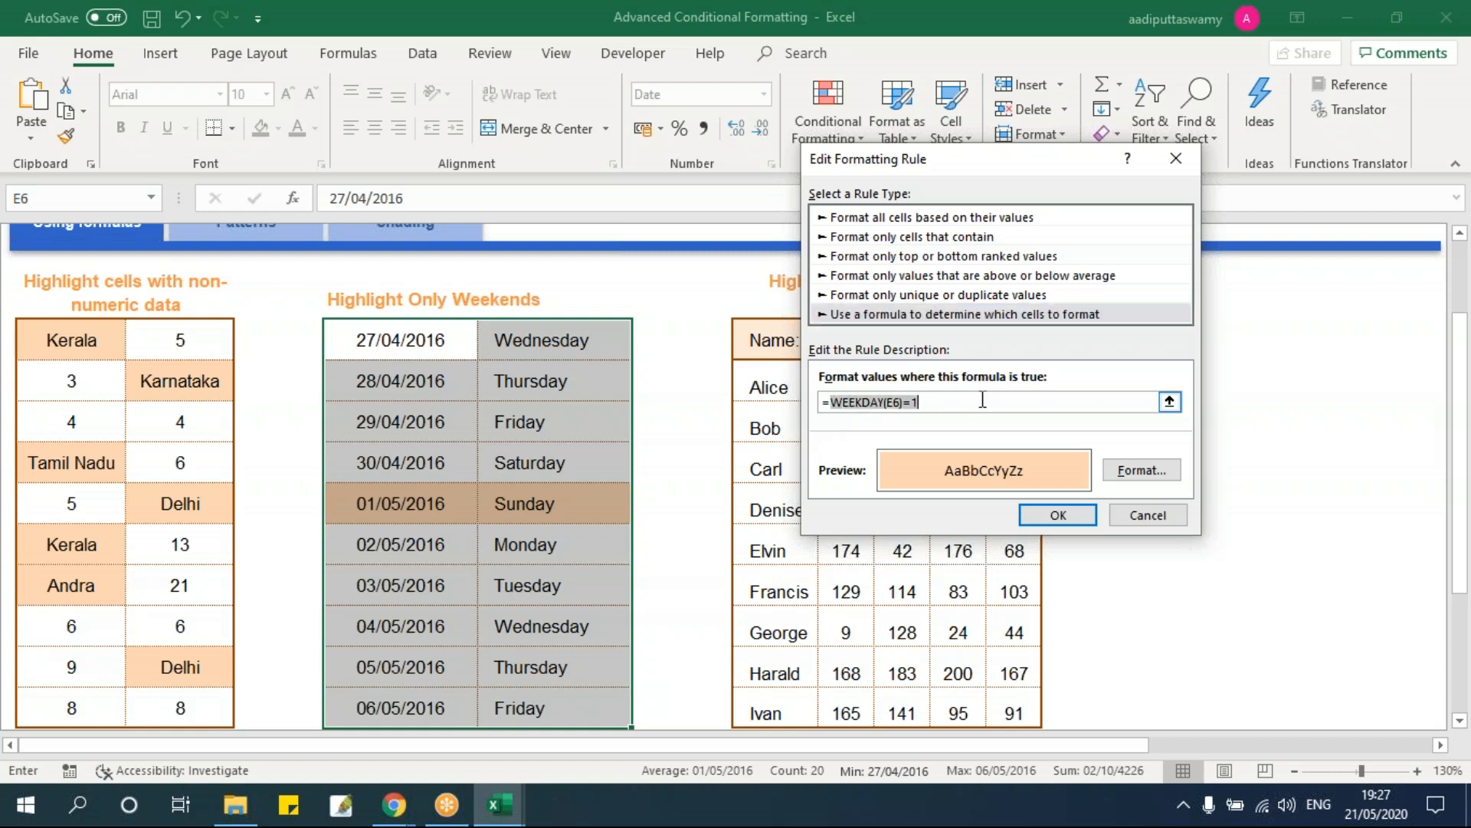
key(BackSpace)
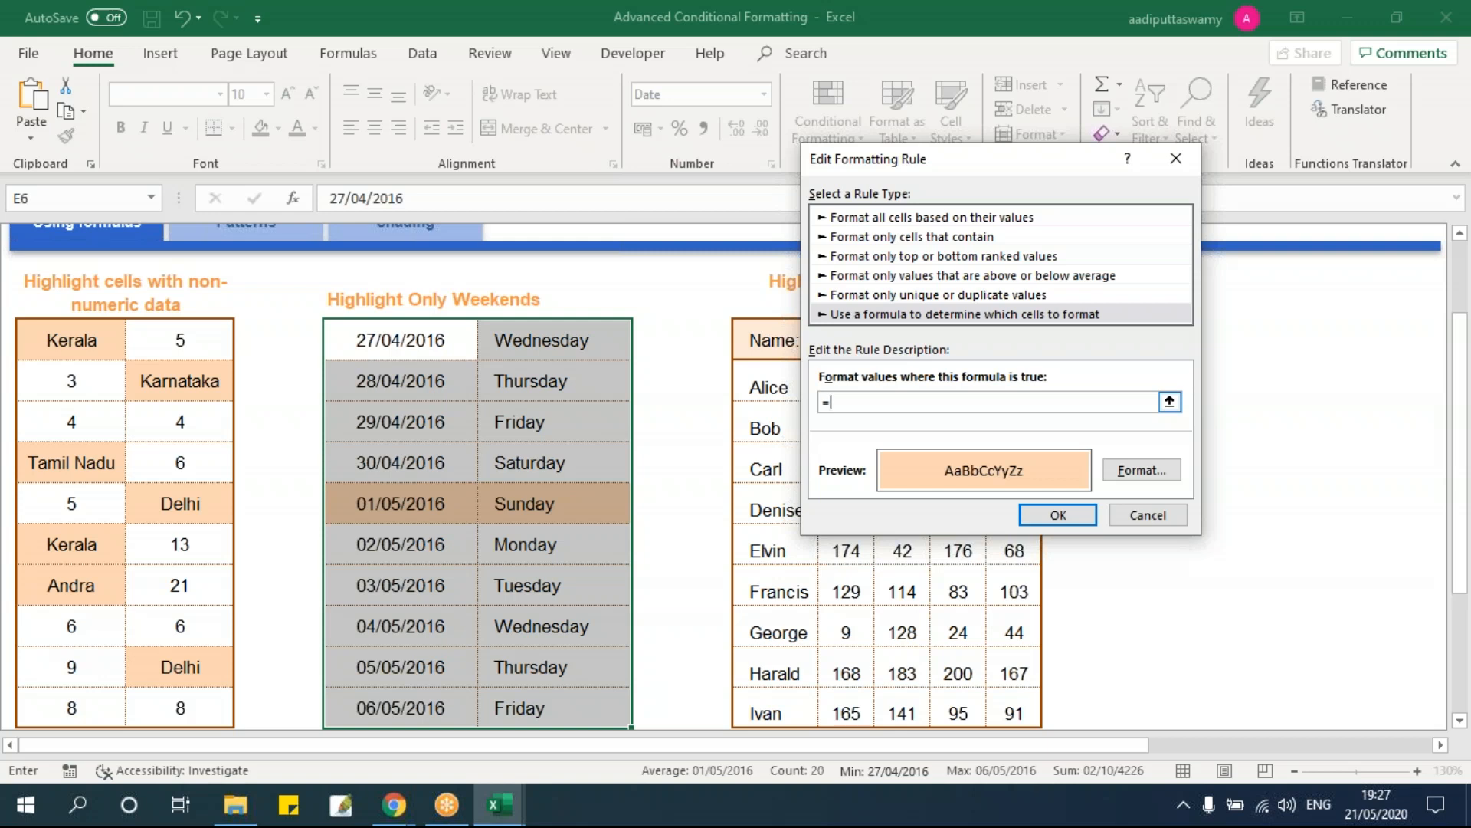
text(and(WEEKDAY(E6)=1)
text(,)
key(ctrl+v)
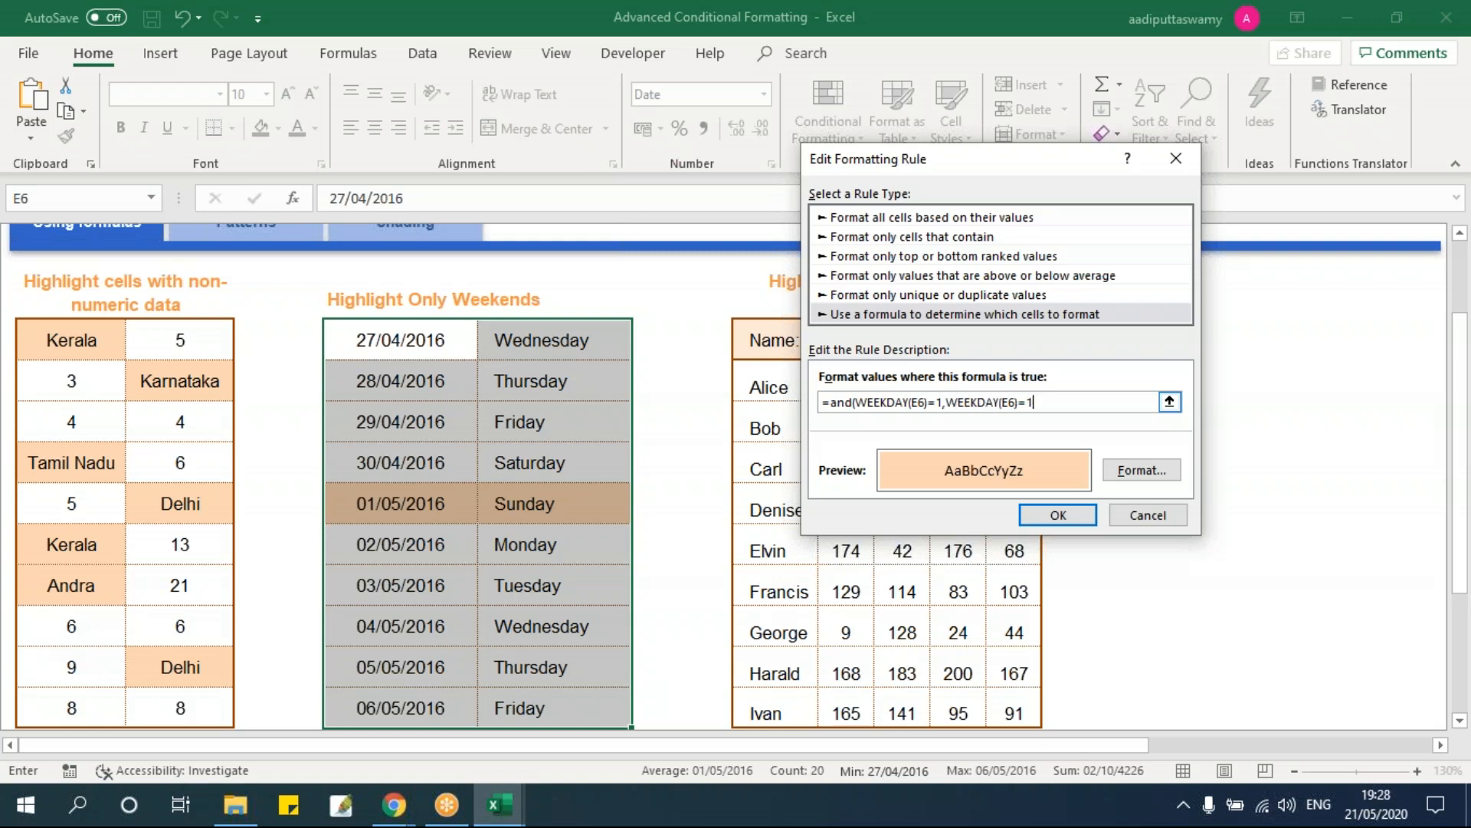
key(BackSpace)
text(7))
Step: Change AND to OR and apply, shading both Saturday and Sunday rows peach
key(BackSpace)
key(BackSpace)
key(BackSpace)
text(or)
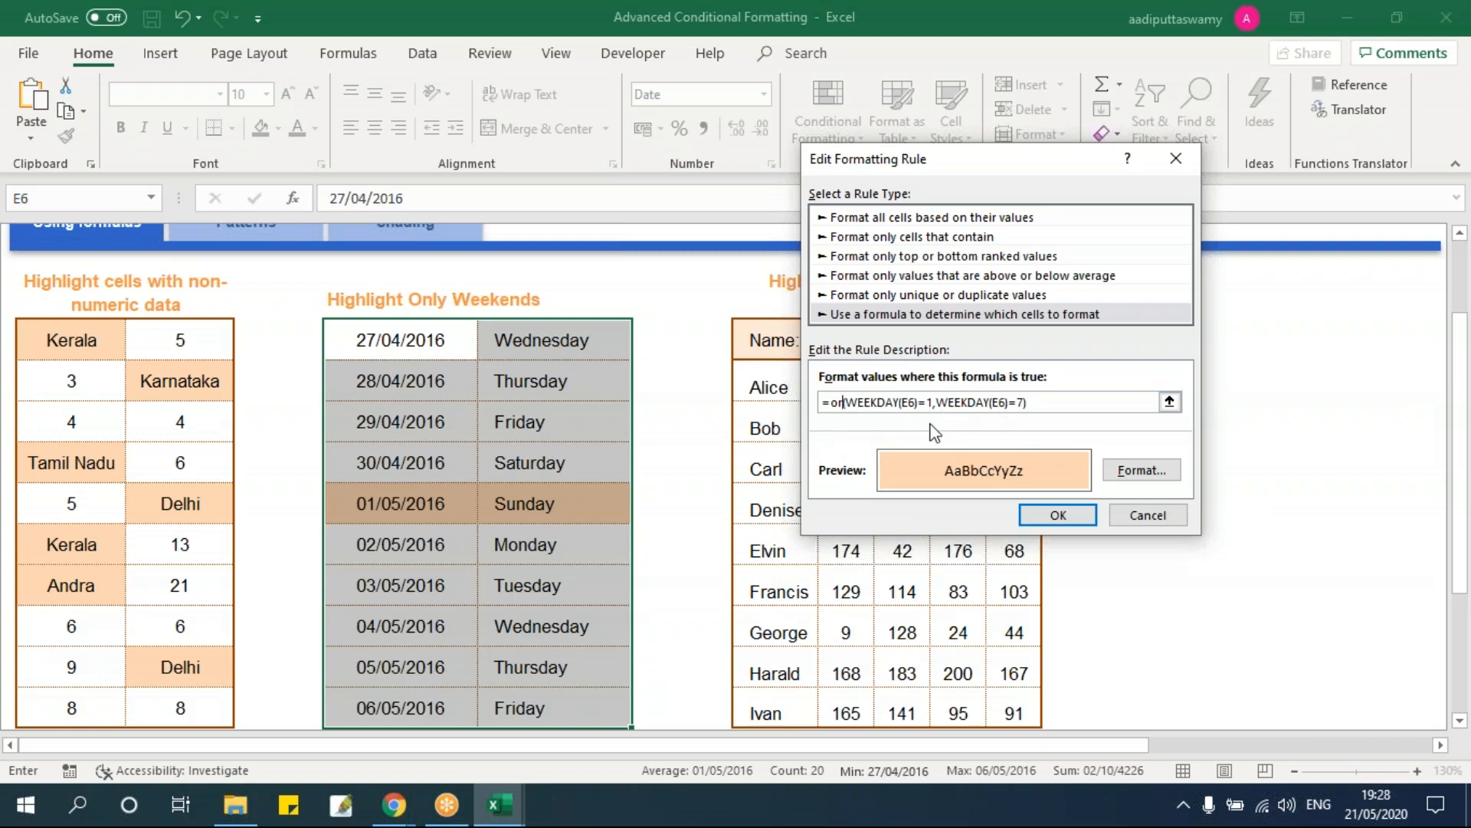
click(1070, 515)
click(1120, 484)
click(614, 529)
scroll(647, 515, down, 2)
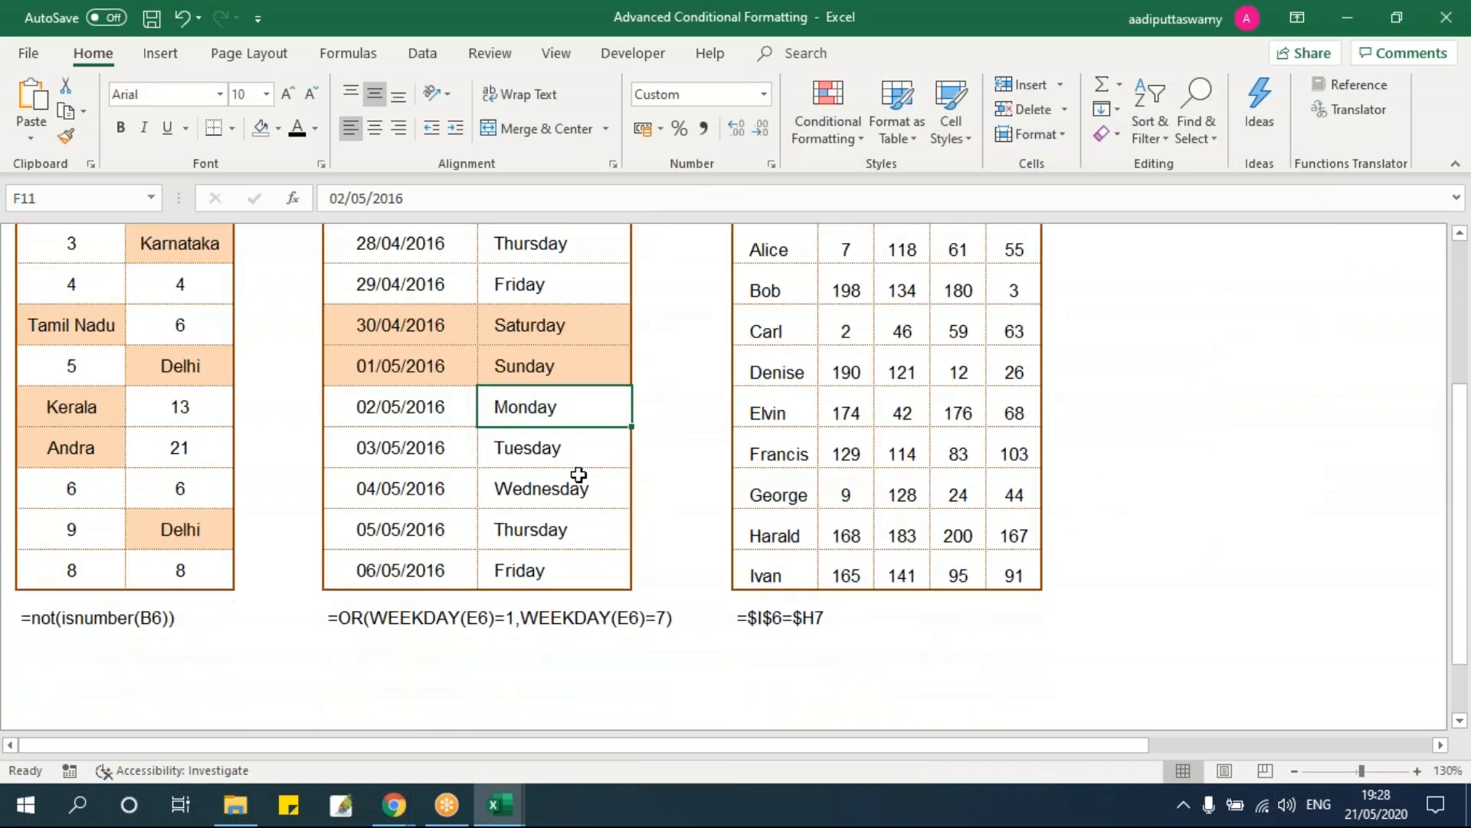
Step: Select the shaded Saturday and Sunday rows to check the weekend highlighting
drag(425, 337, 552, 372)
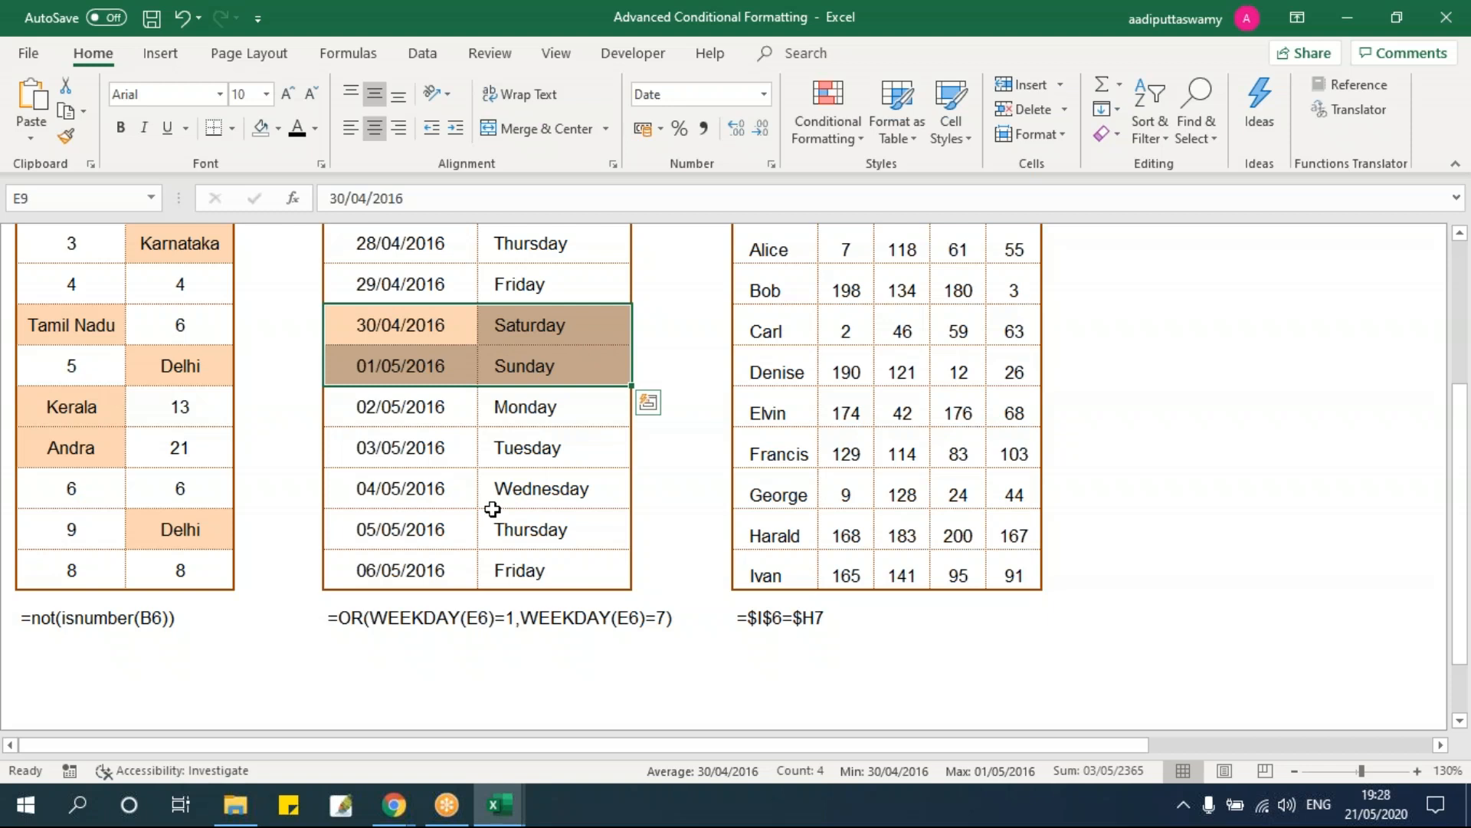
scroll(492, 509, up, 3)
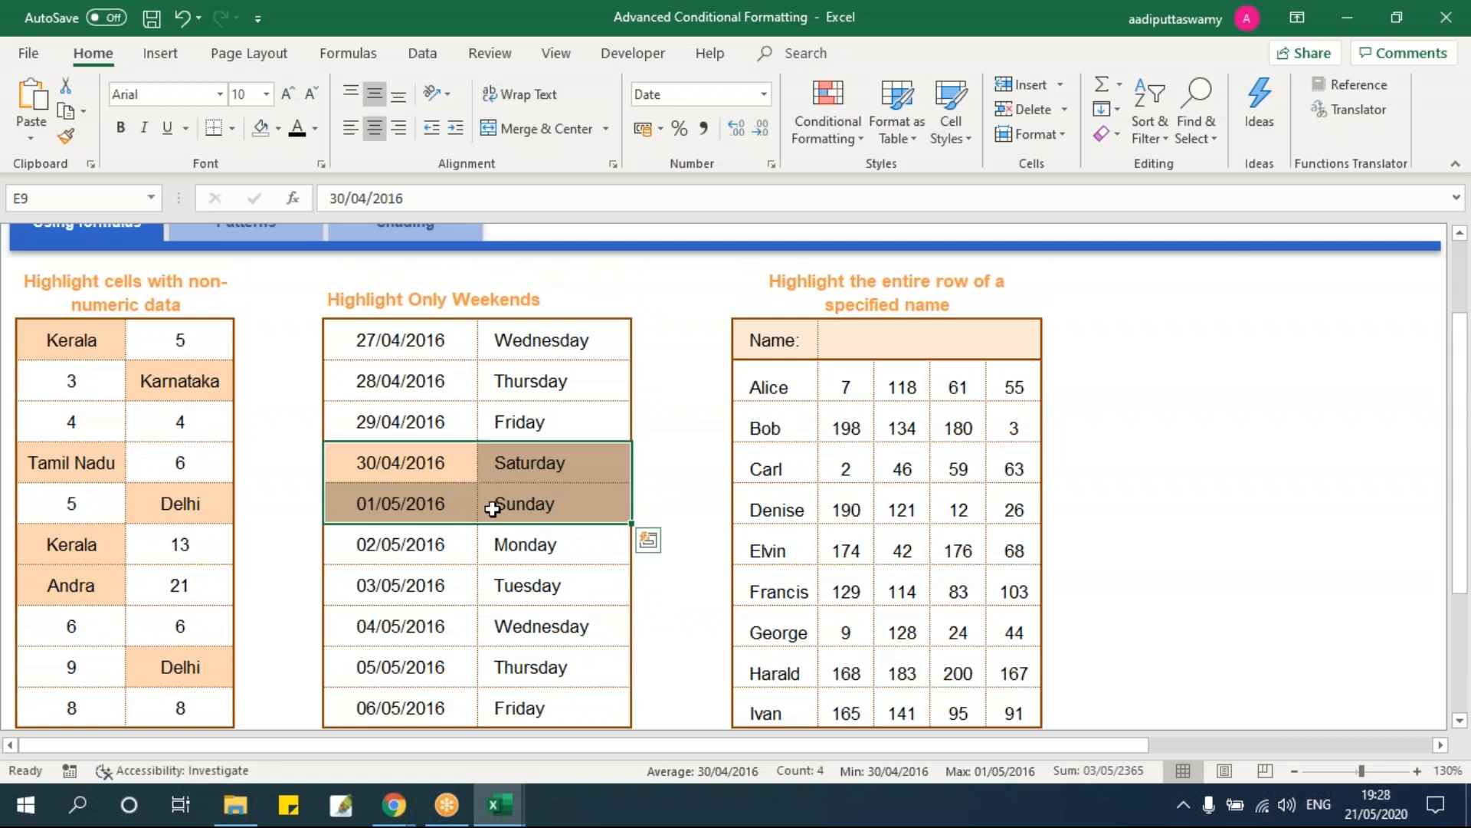
click(409, 463)
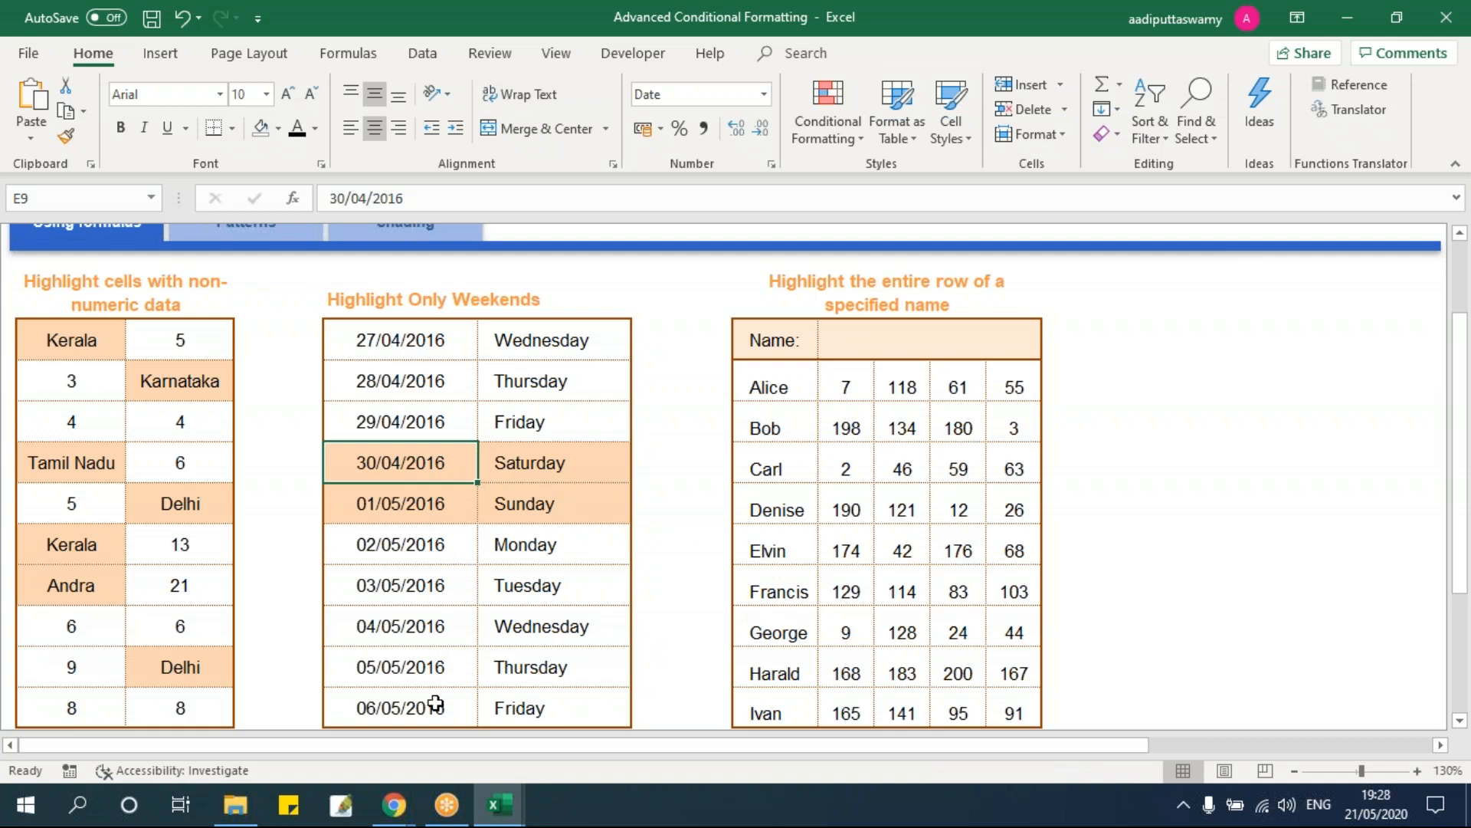
scroll(453, 700, down, 1)
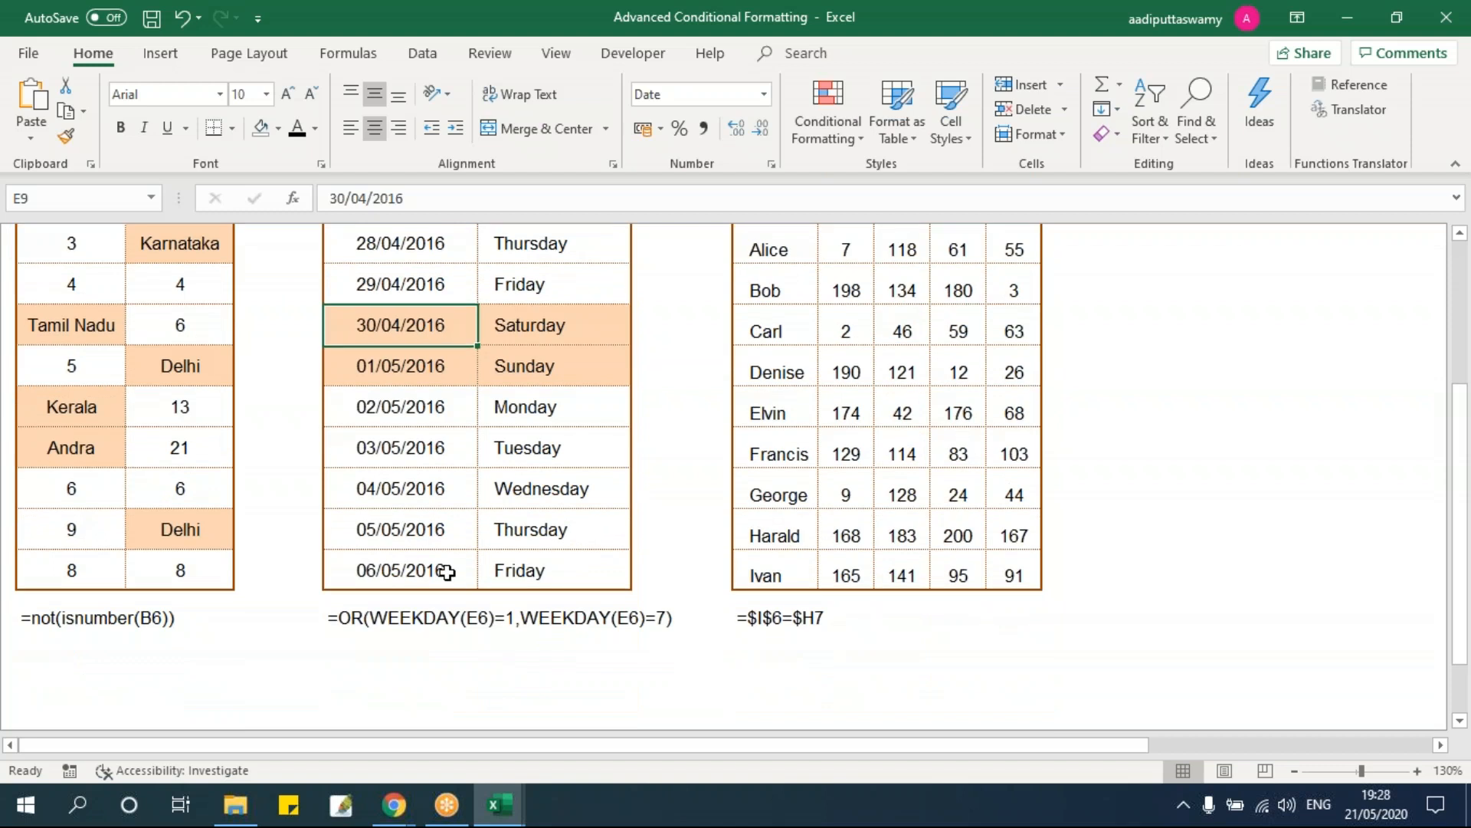
Step: Change the last row's date and weekday cells from 06/05/2016 to 07/05/2016
double_click(446, 572)
click(373, 571)
key(Delete)
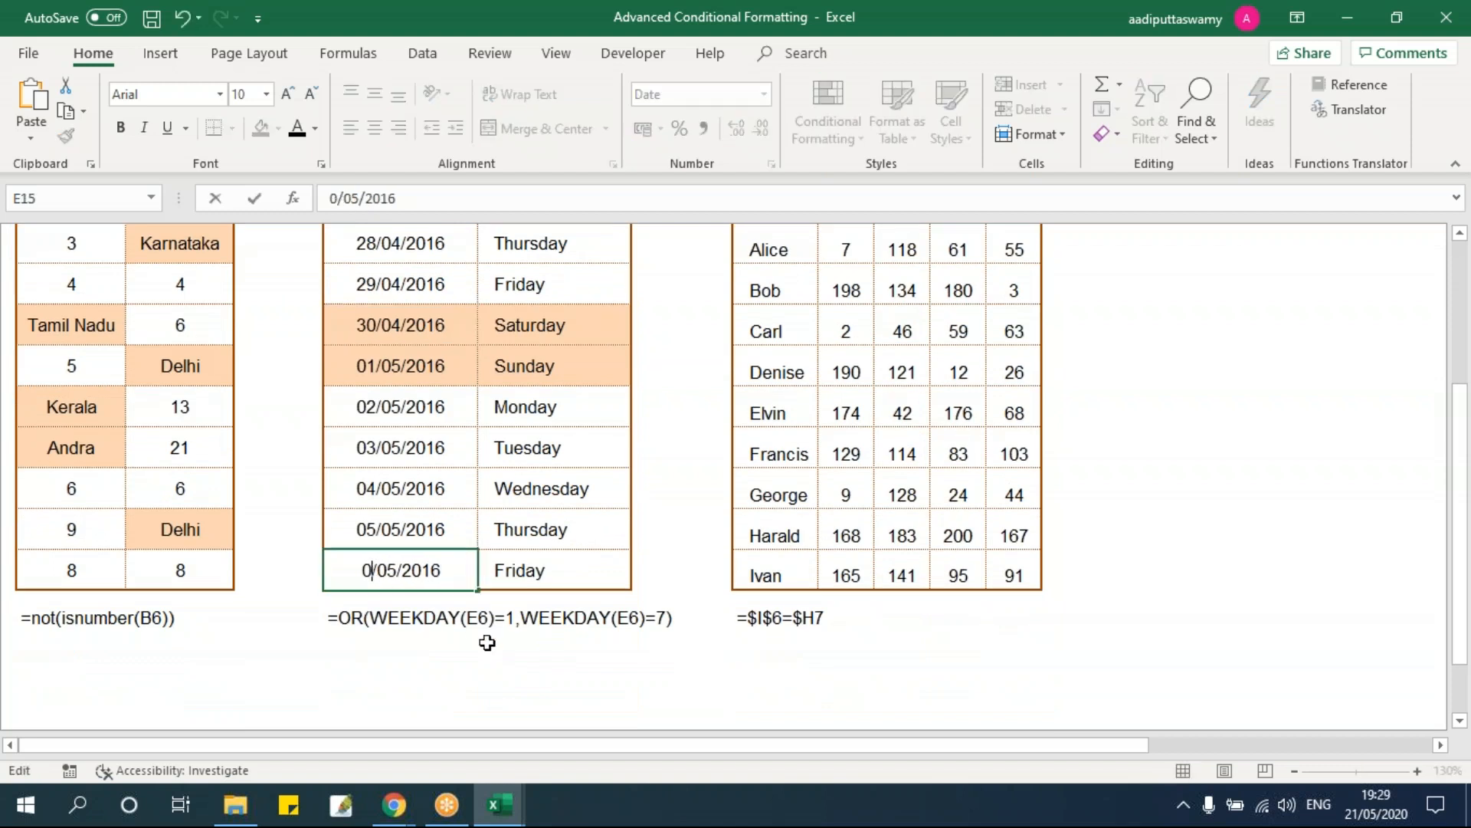
text(7)
key(Return)
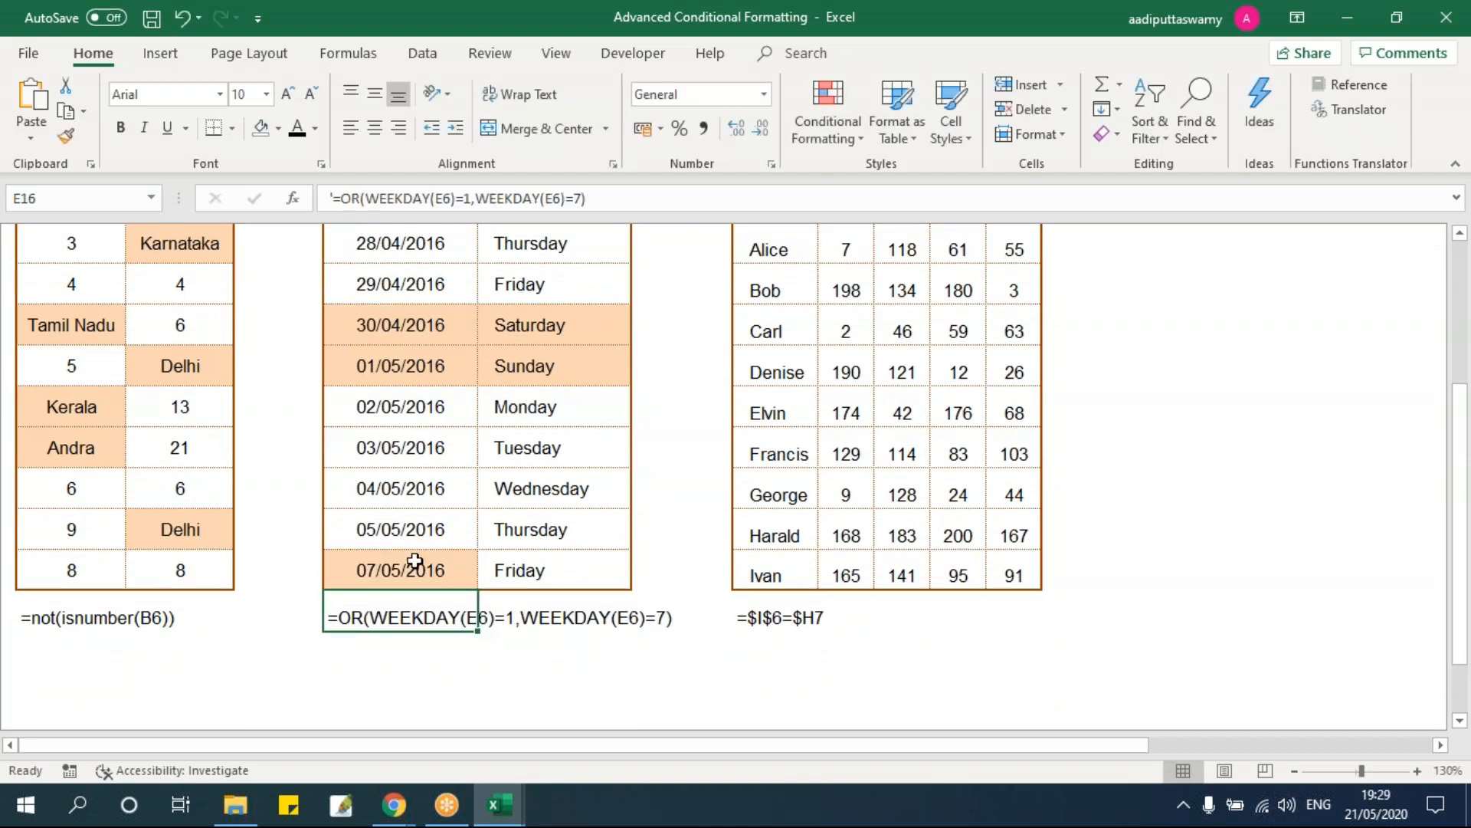
double_click(514, 567)
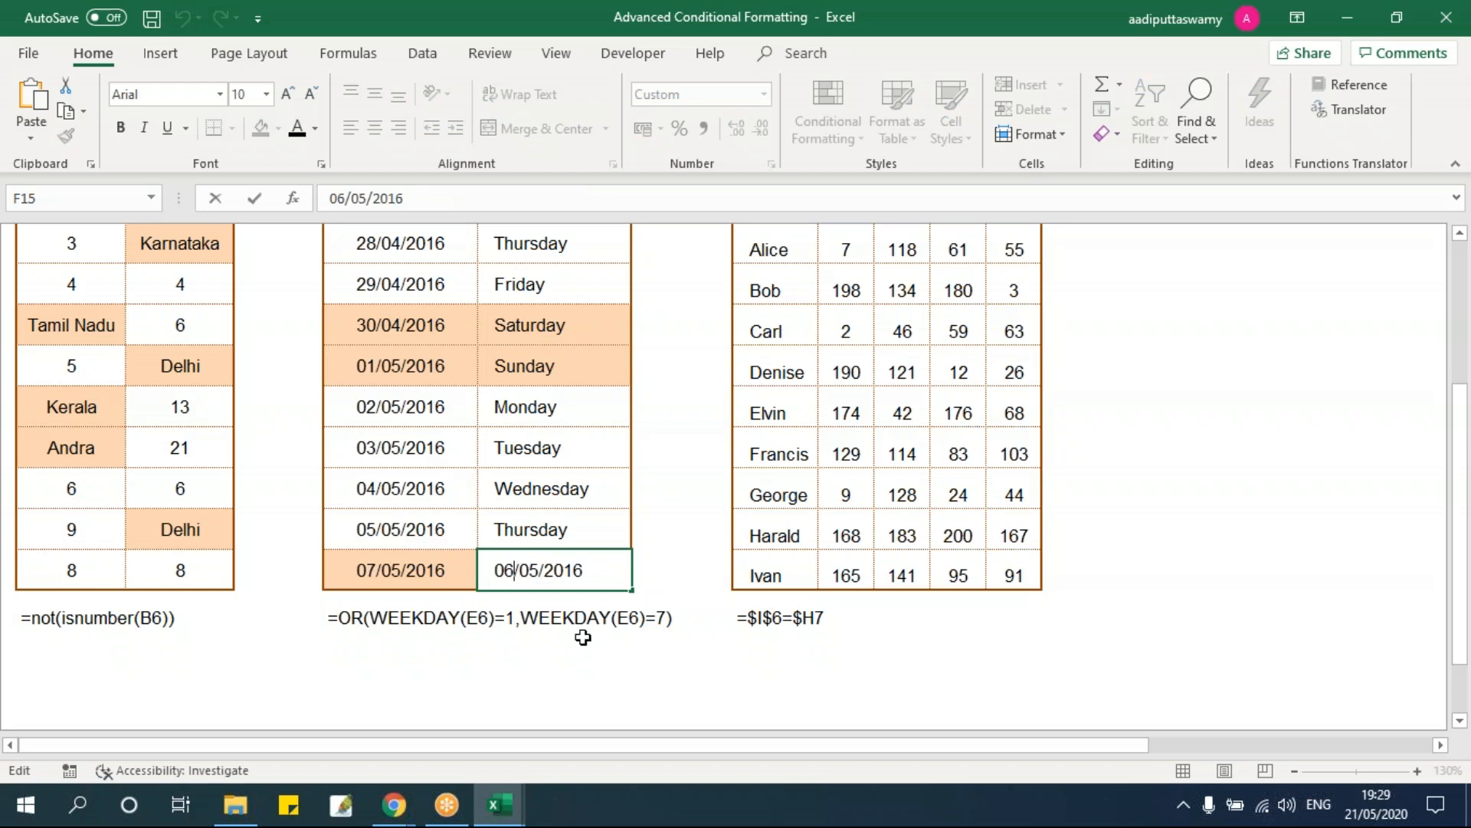
key(BackSpace)
text(7)
key(Return)
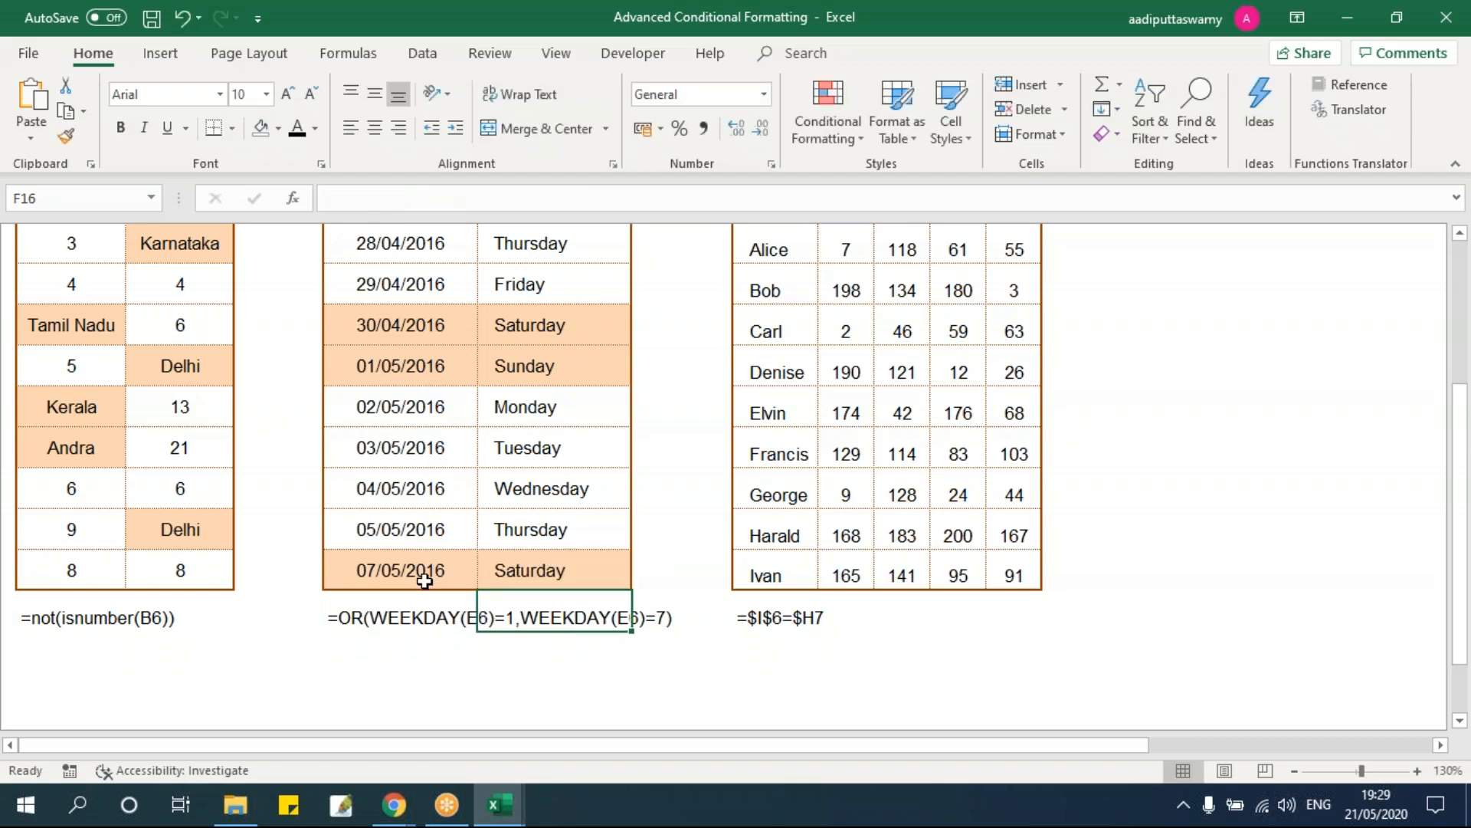
Step: Check that the new Saturday row is shaded, then return to the table's top
drag(428, 583, 512, 573)
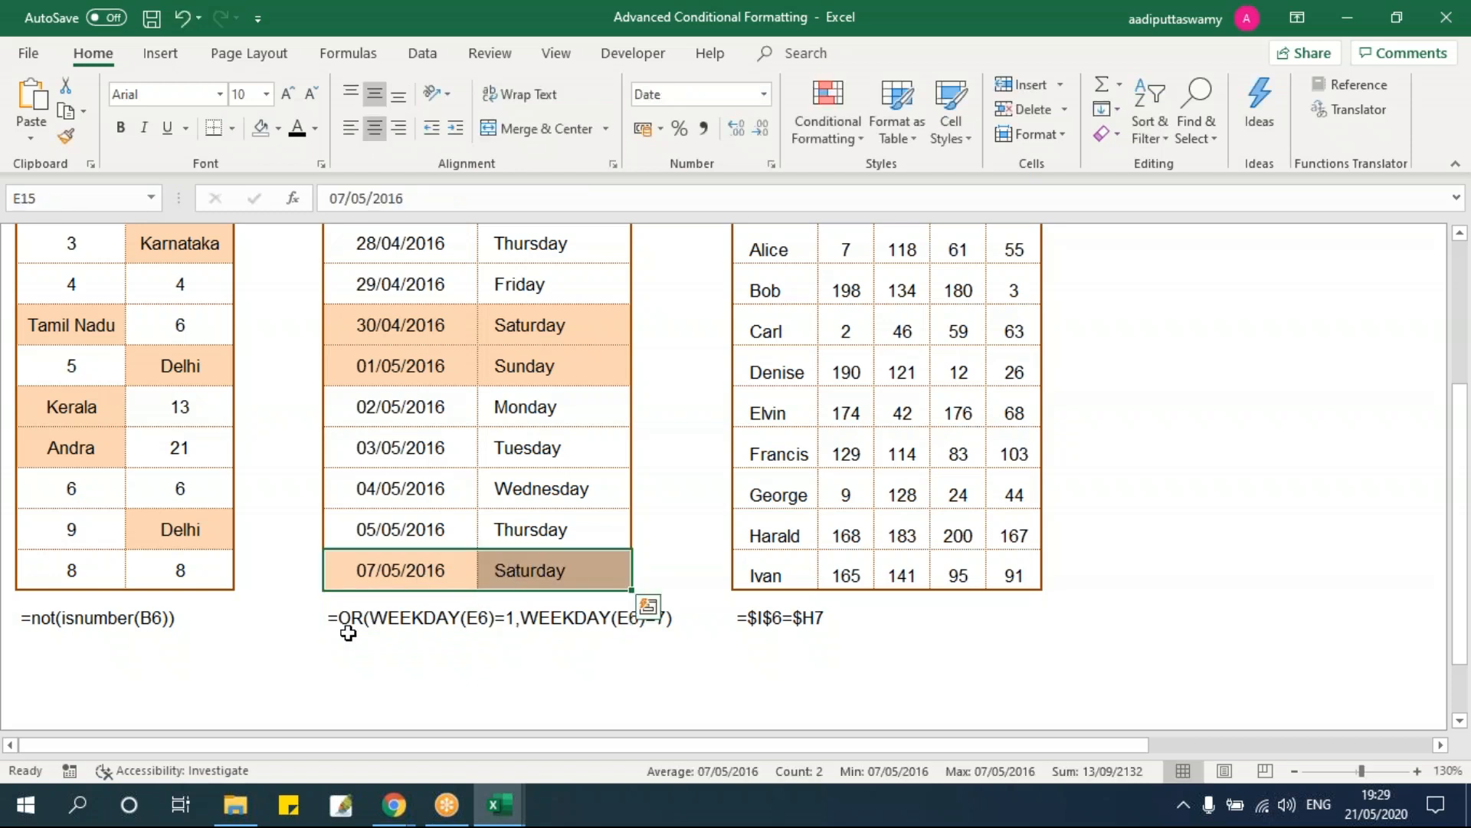
scroll(351, 624, up, 2)
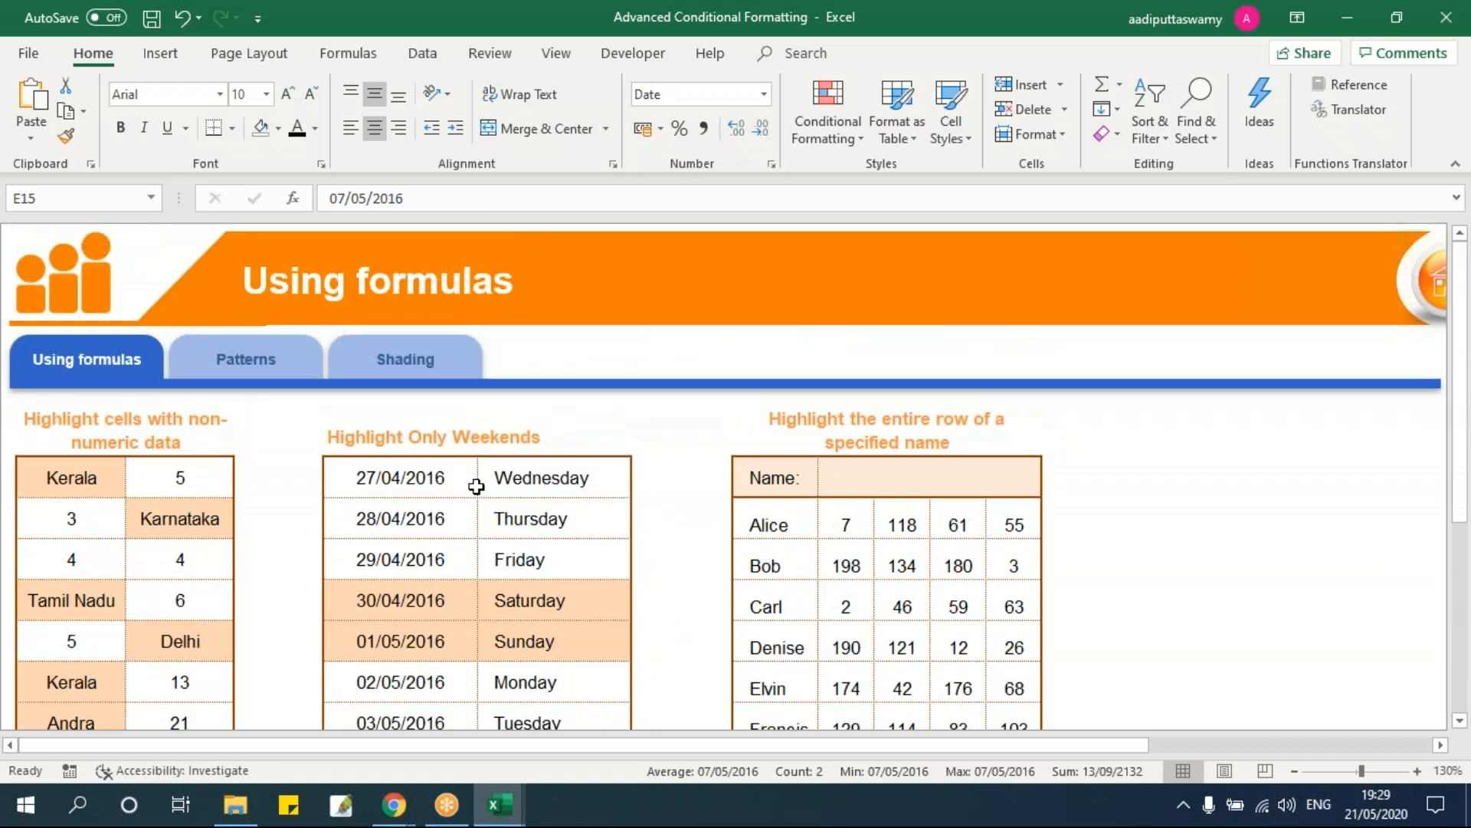
click(469, 485)
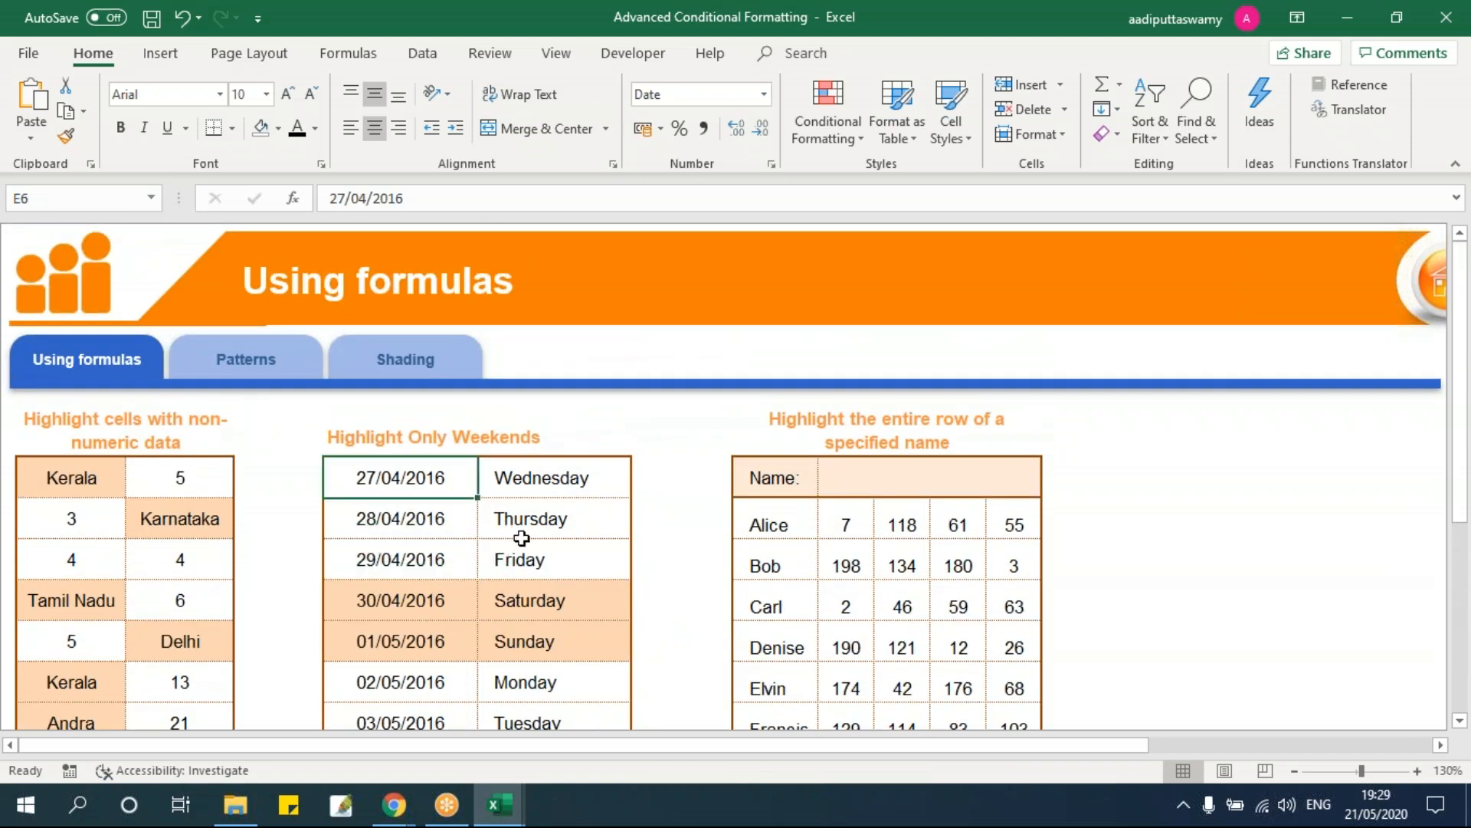
scroll(1029, 510, down, 1)
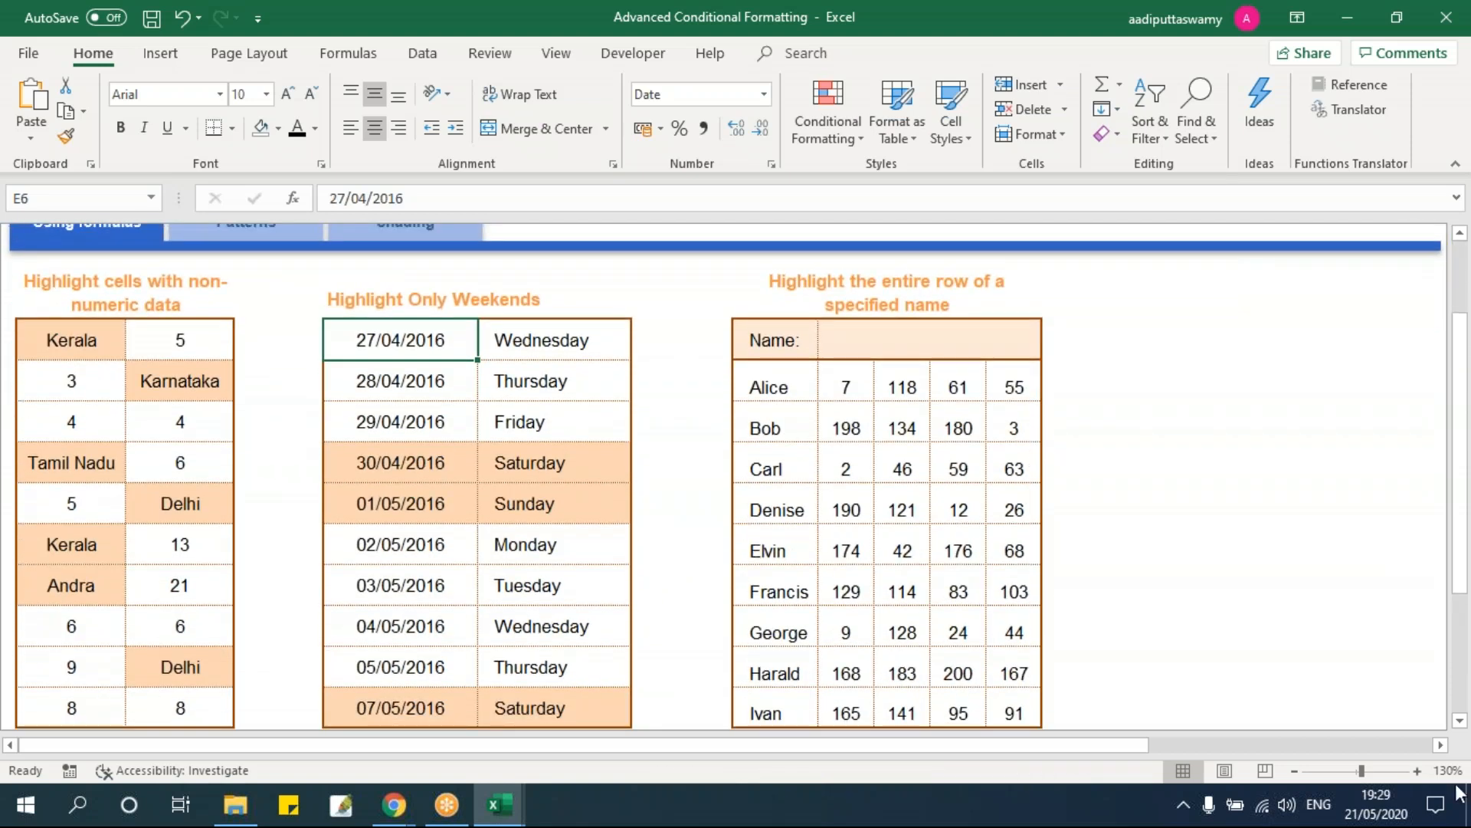
Step: Select Carl's row of values in the name table
click(1440, 744)
click(1037, 512)
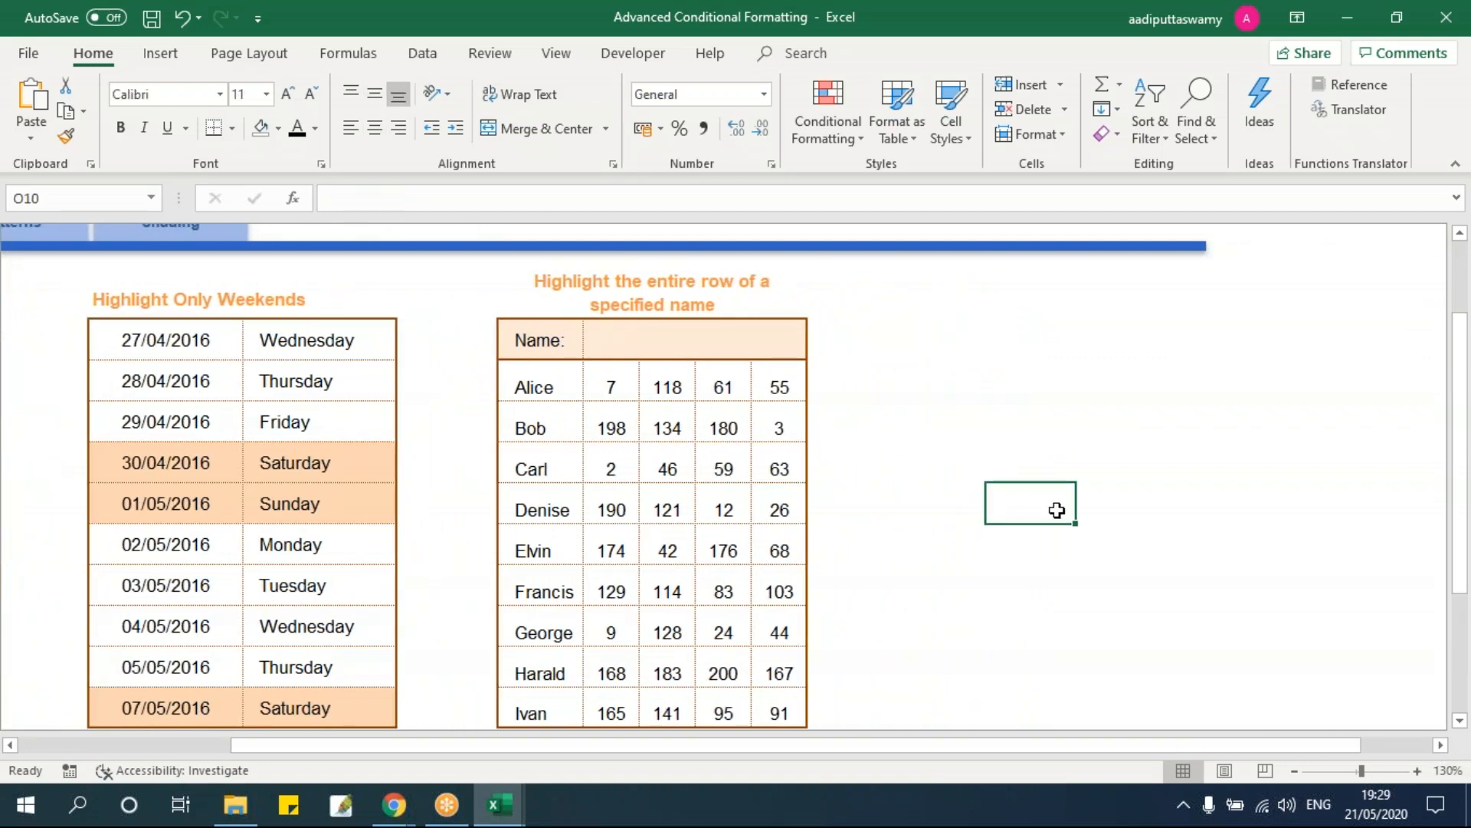
click(670, 460)
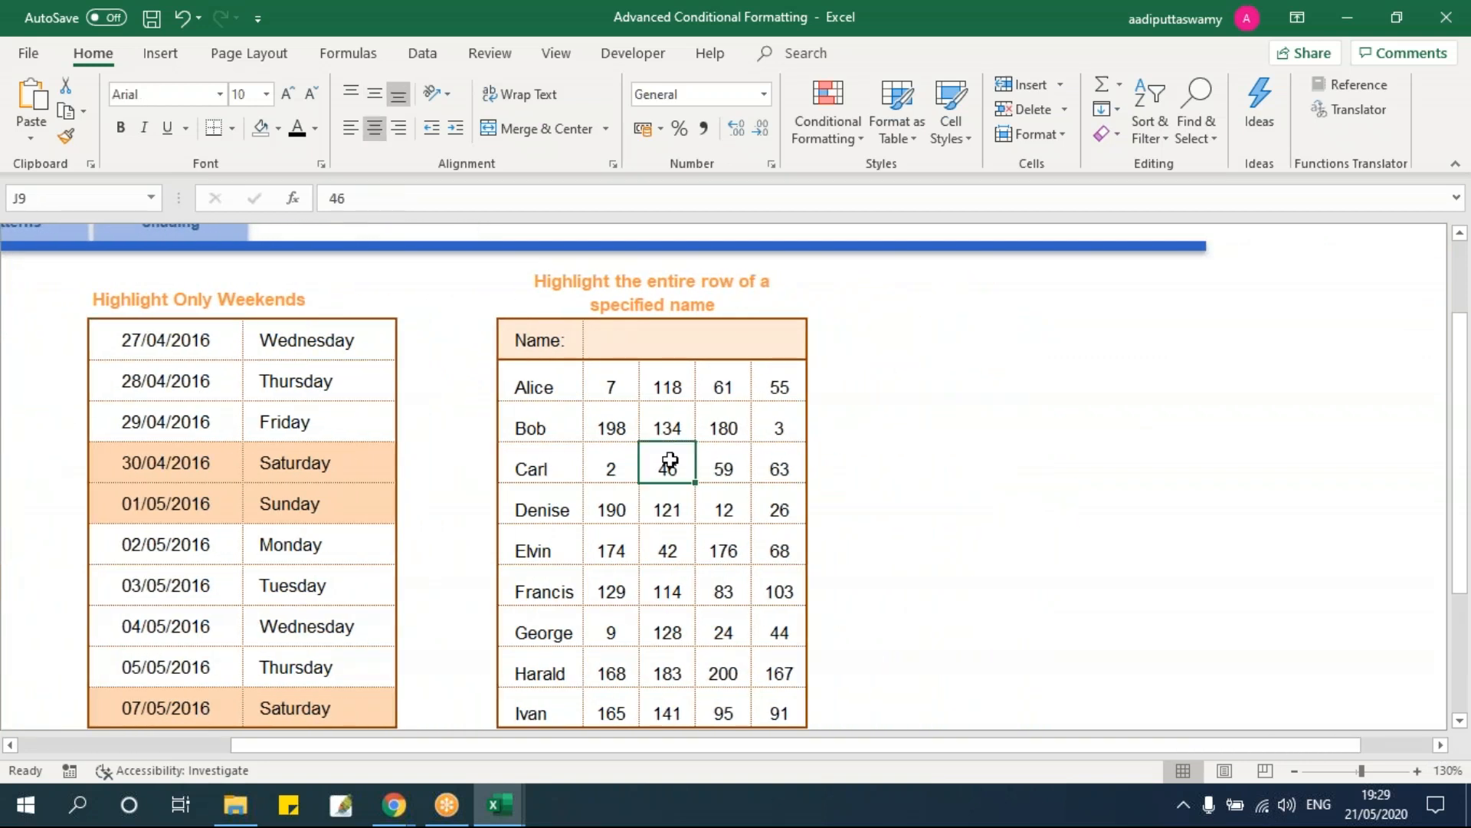
drag(579, 464, 753, 465)
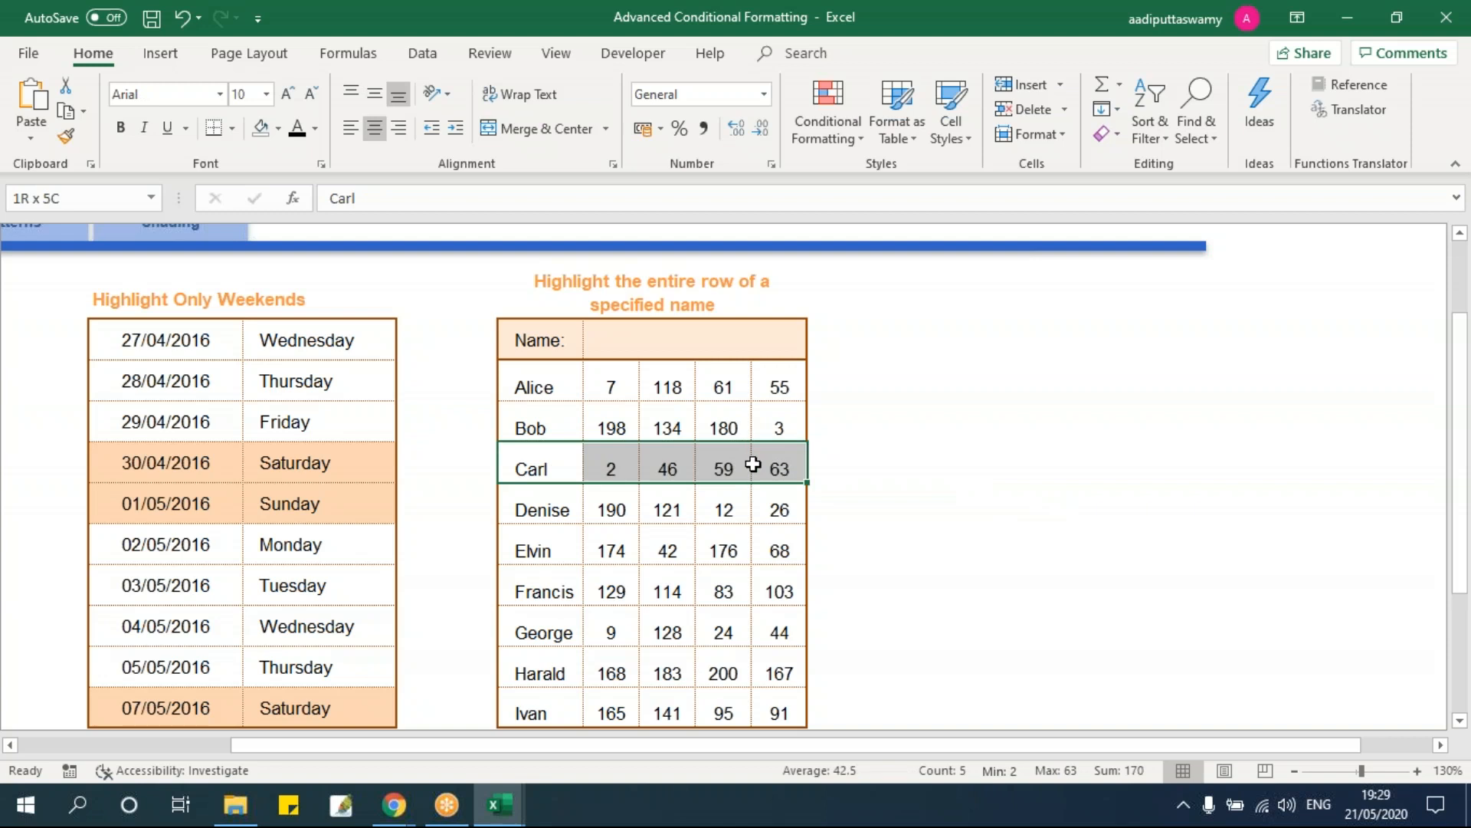
Step: Enter Alice in the Name cell and select Alice's row
click(674, 340)
text(Al)
text(ce)
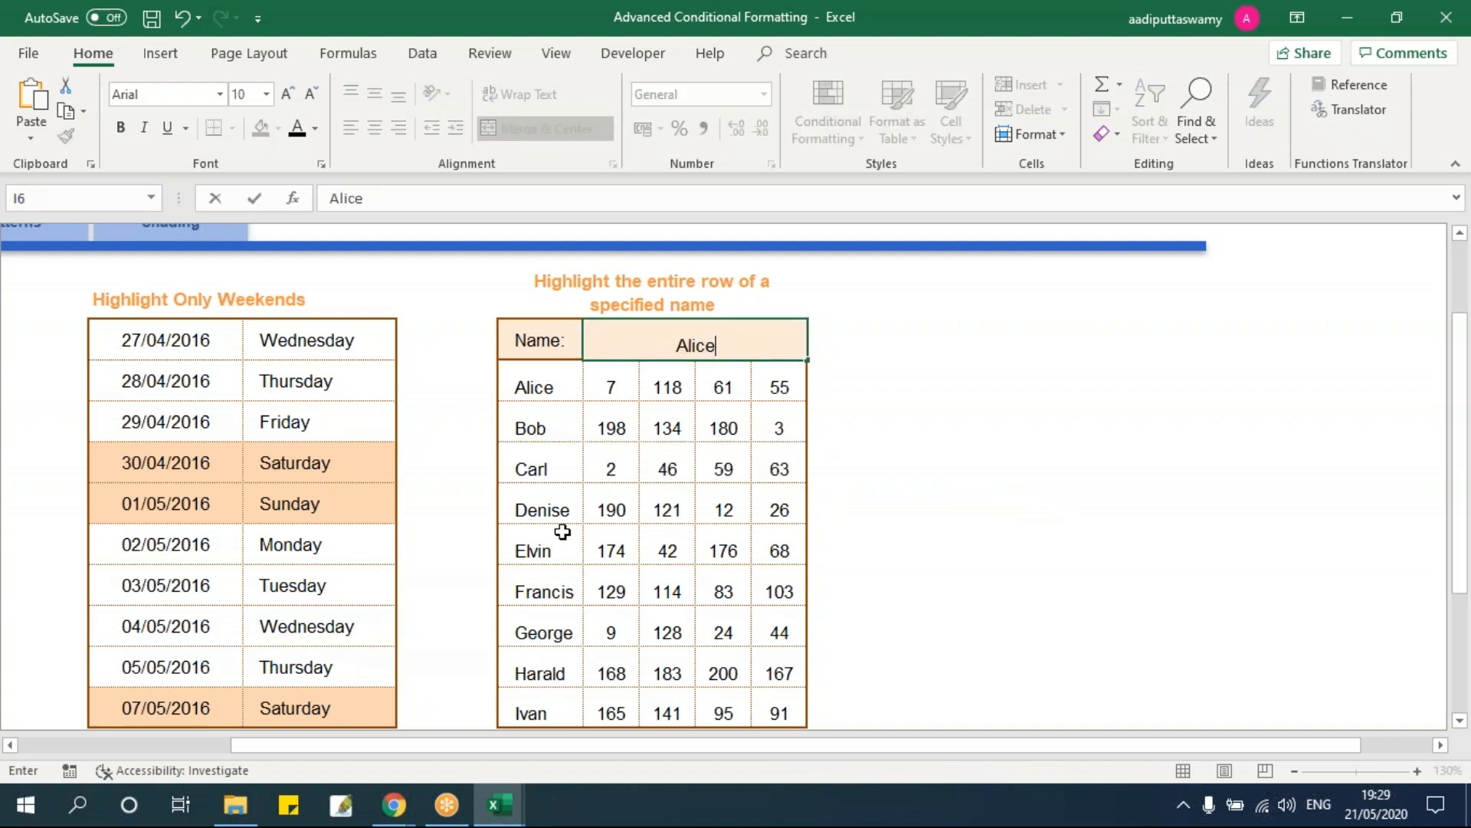
key(Return)
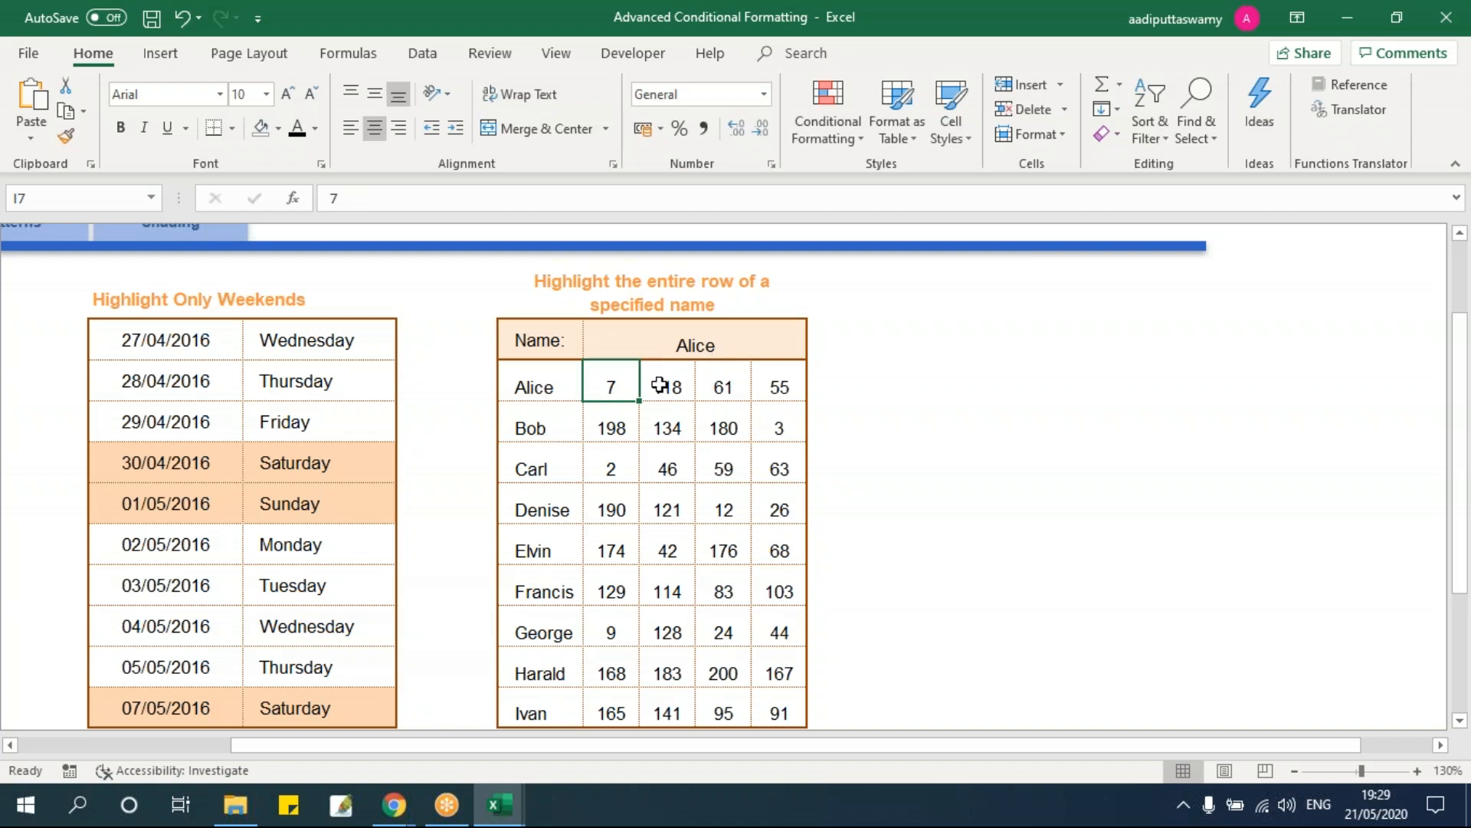
drag(545, 387, 778, 386)
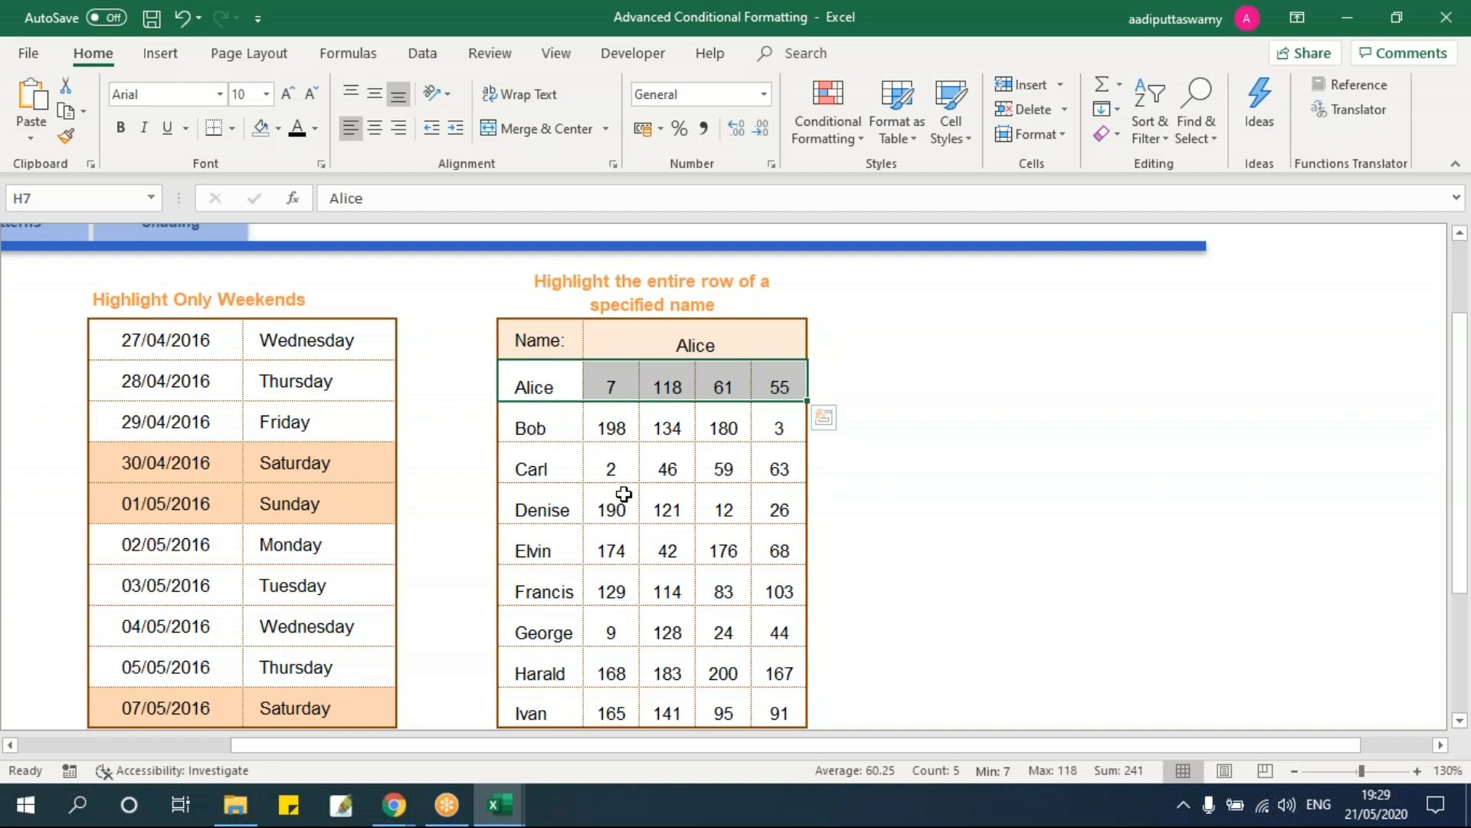
Step: Change the Name cell to Elvin and select the whole name-and-values block
click(659, 343)
text(Elvin)
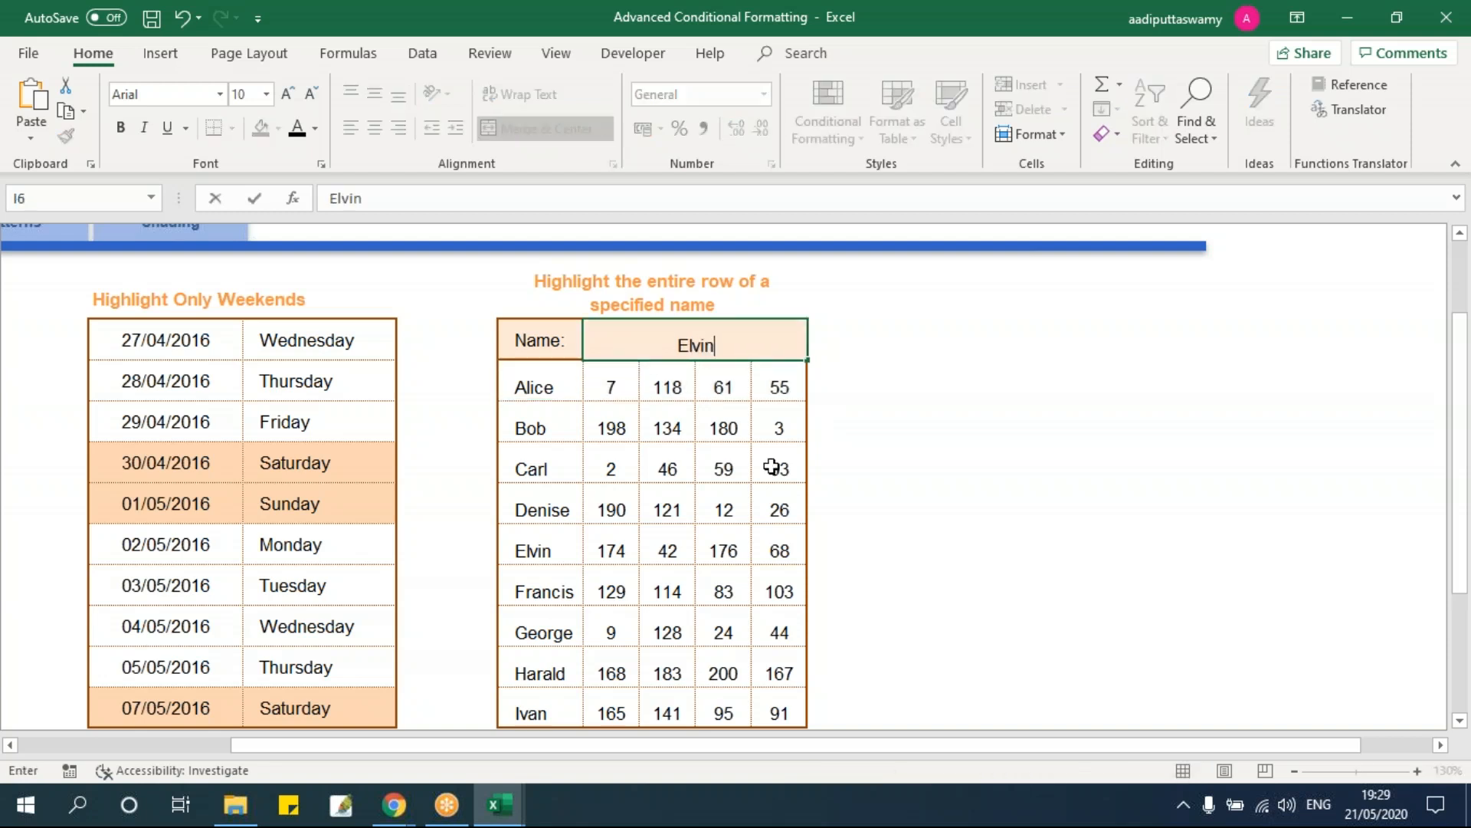
key(Return)
drag(579, 549, 778, 549)
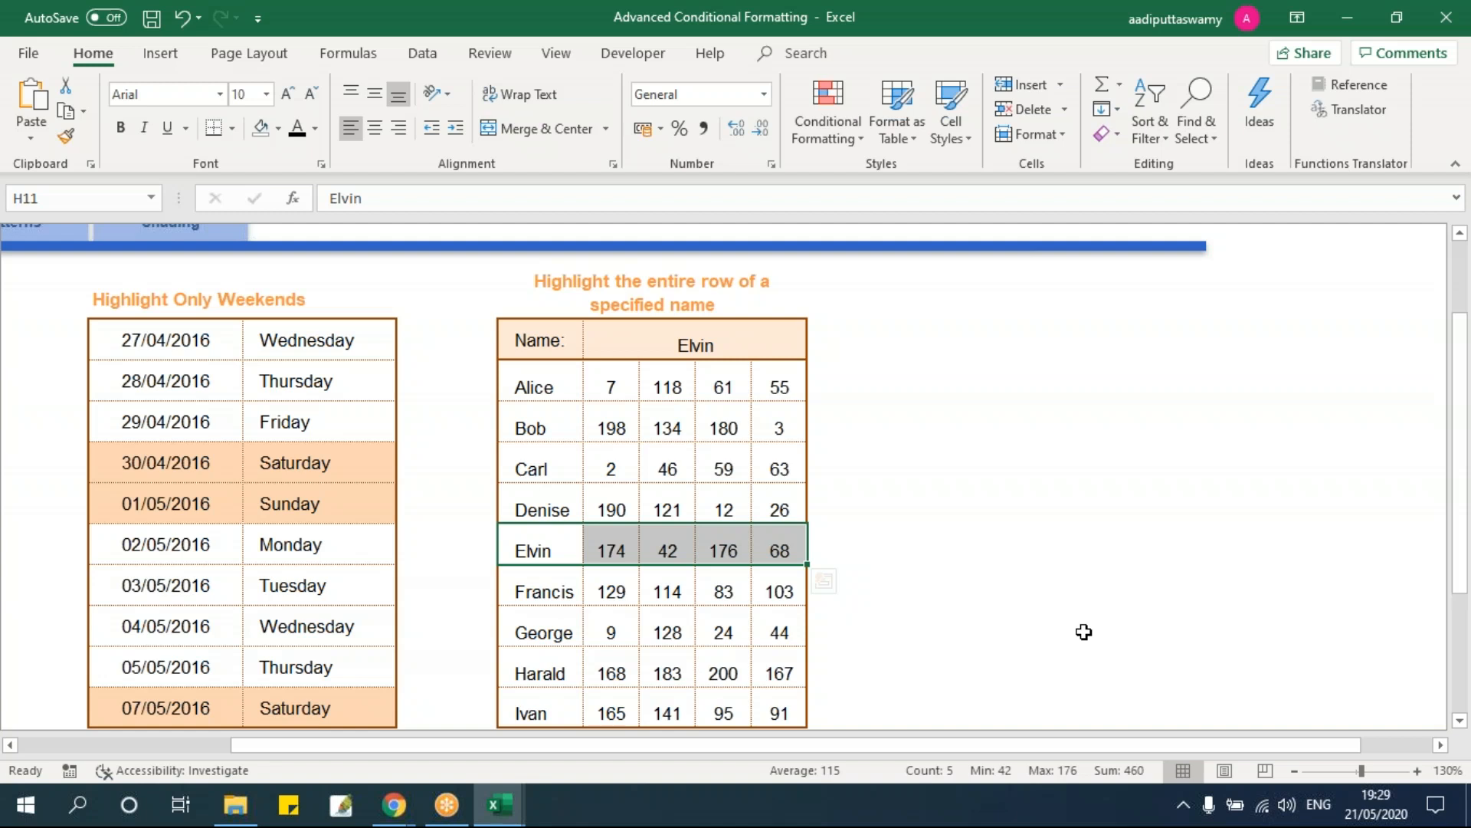
click(692, 328)
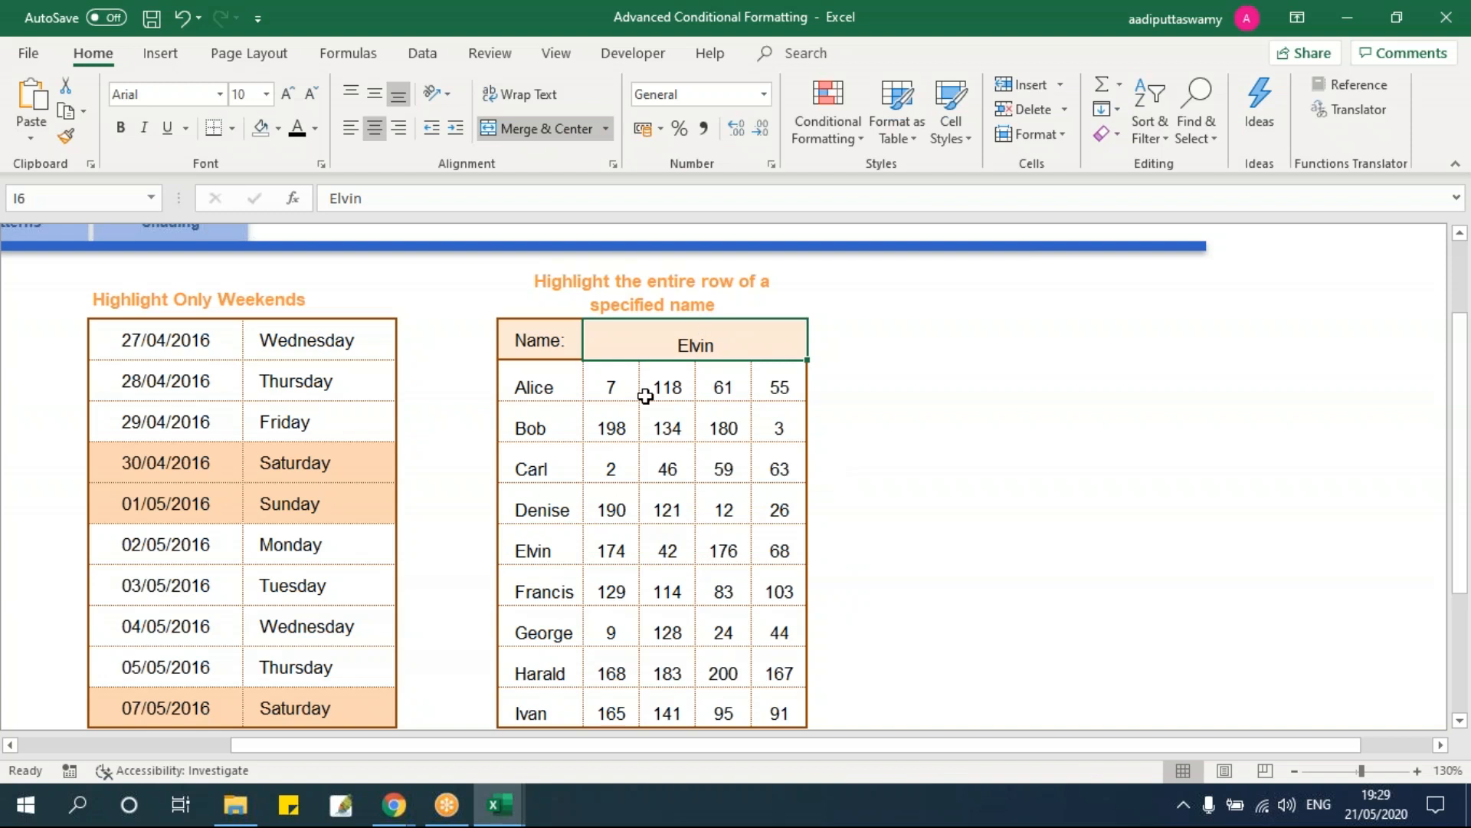
drag(559, 388, 799, 720)
click(830, 129)
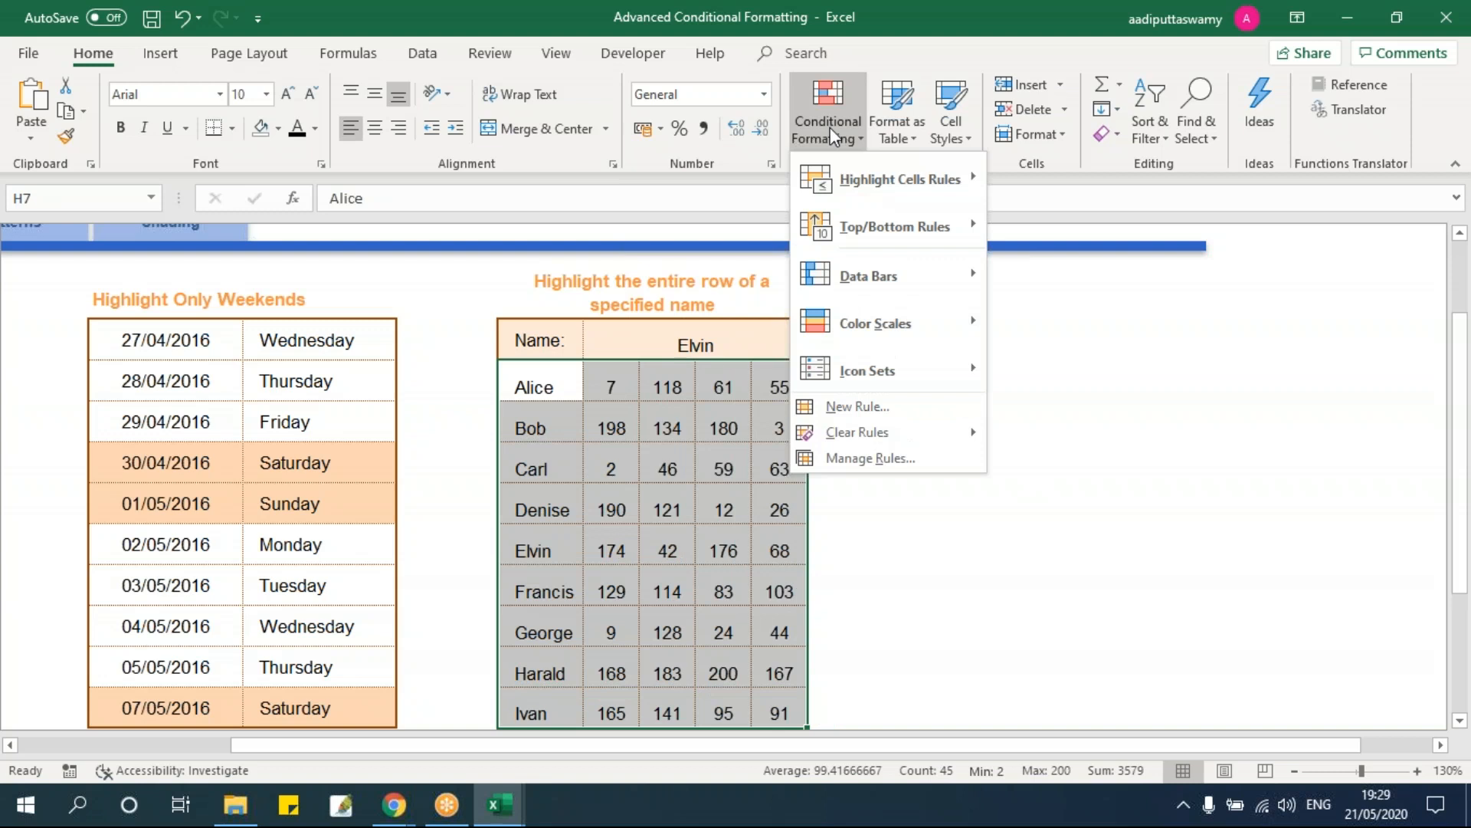
Step: Create the formula rule =$I$6=$H7 with a light orange fill on the name table
click(858, 406)
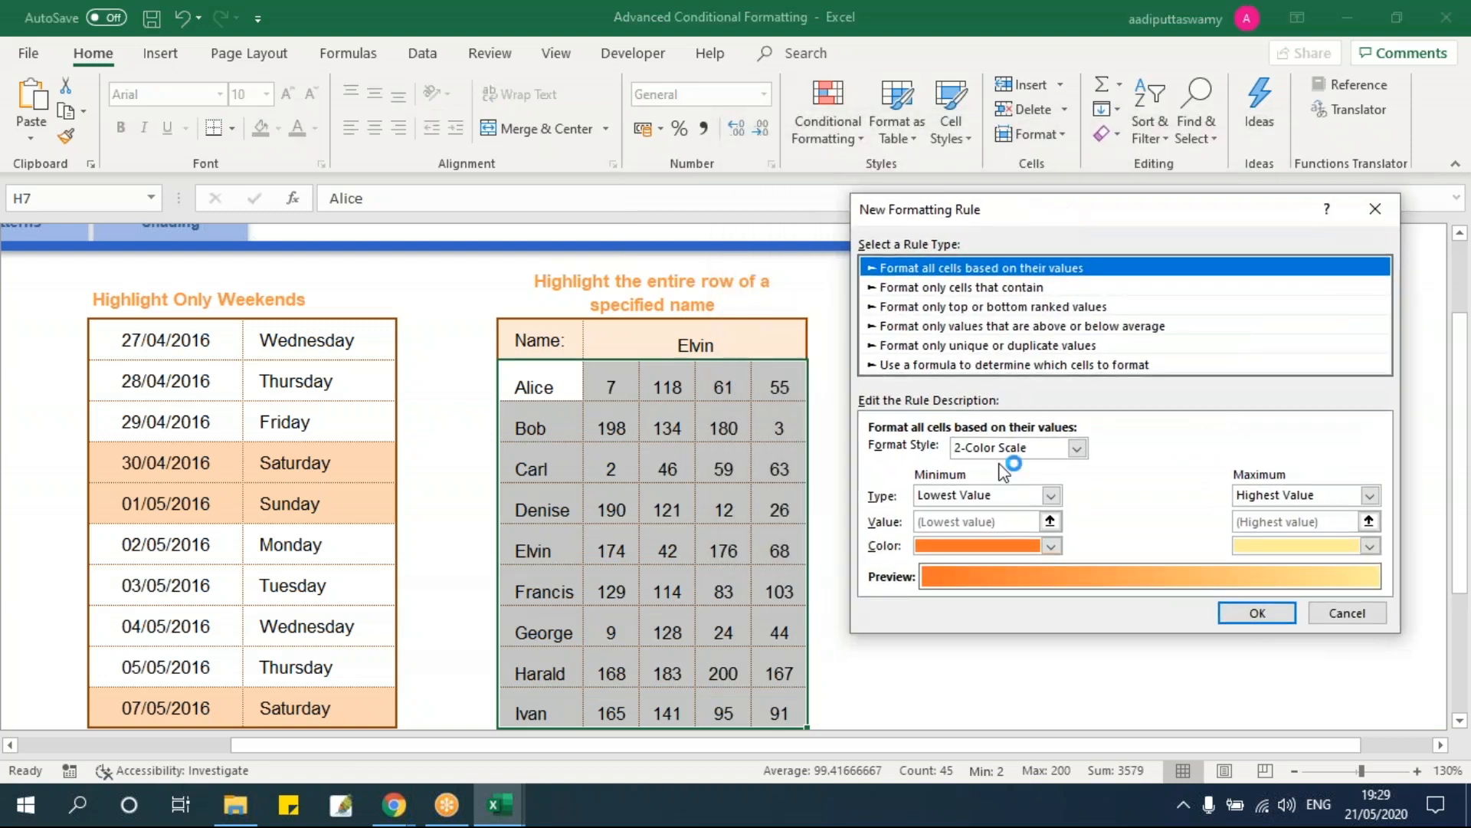
click(893, 365)
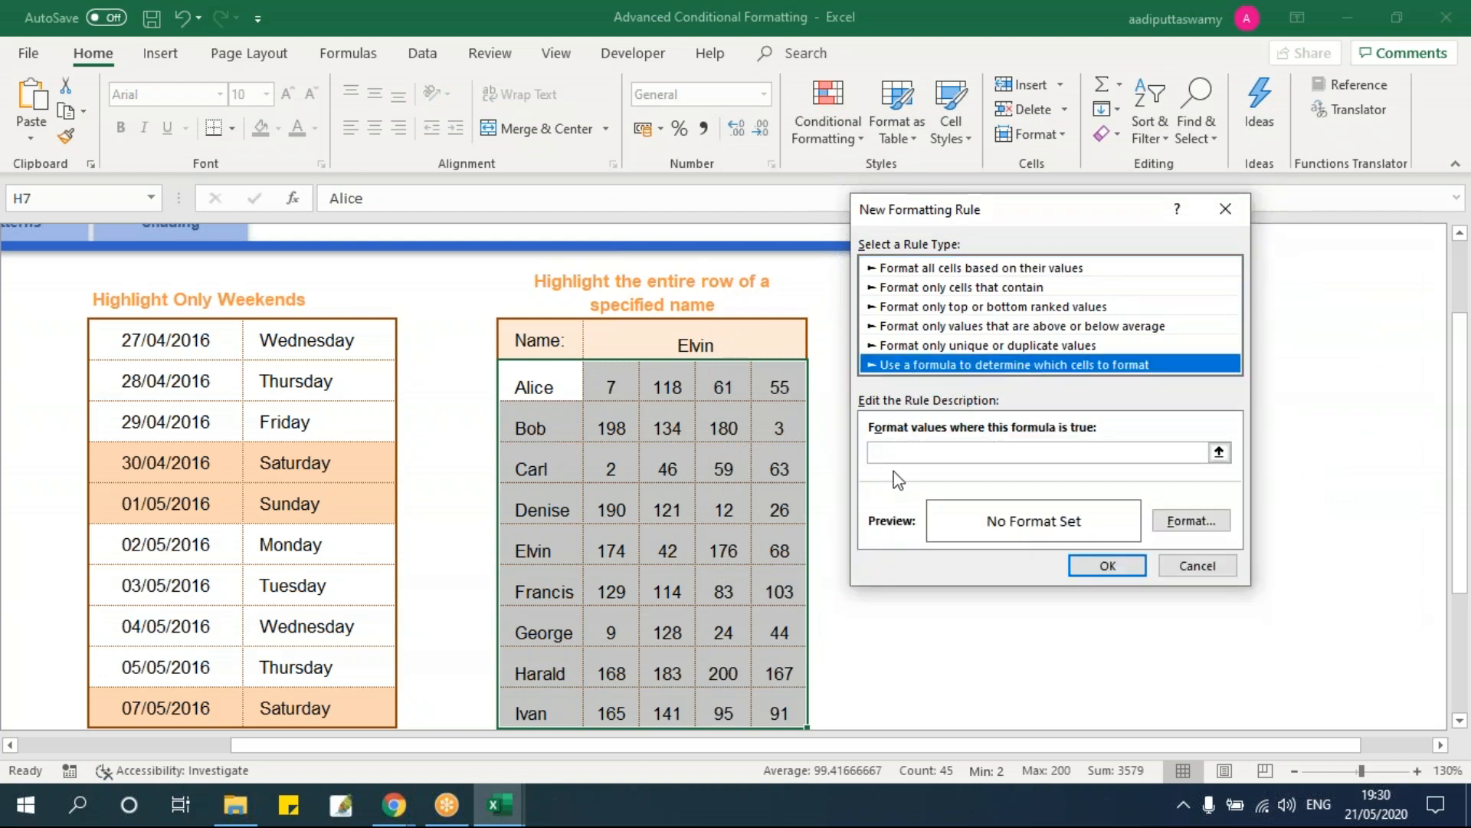
click(924, 454)
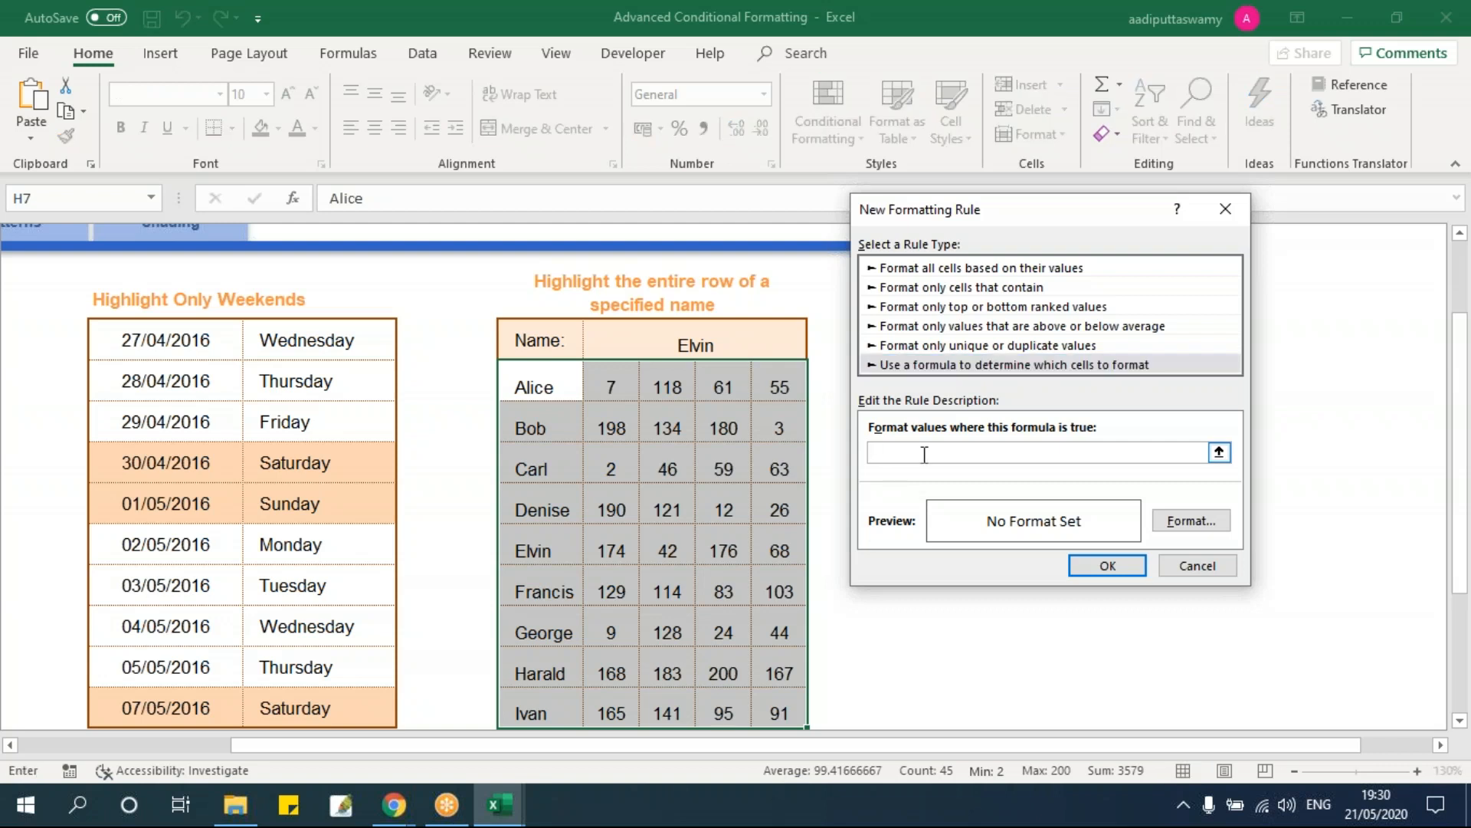
click(713, 345)
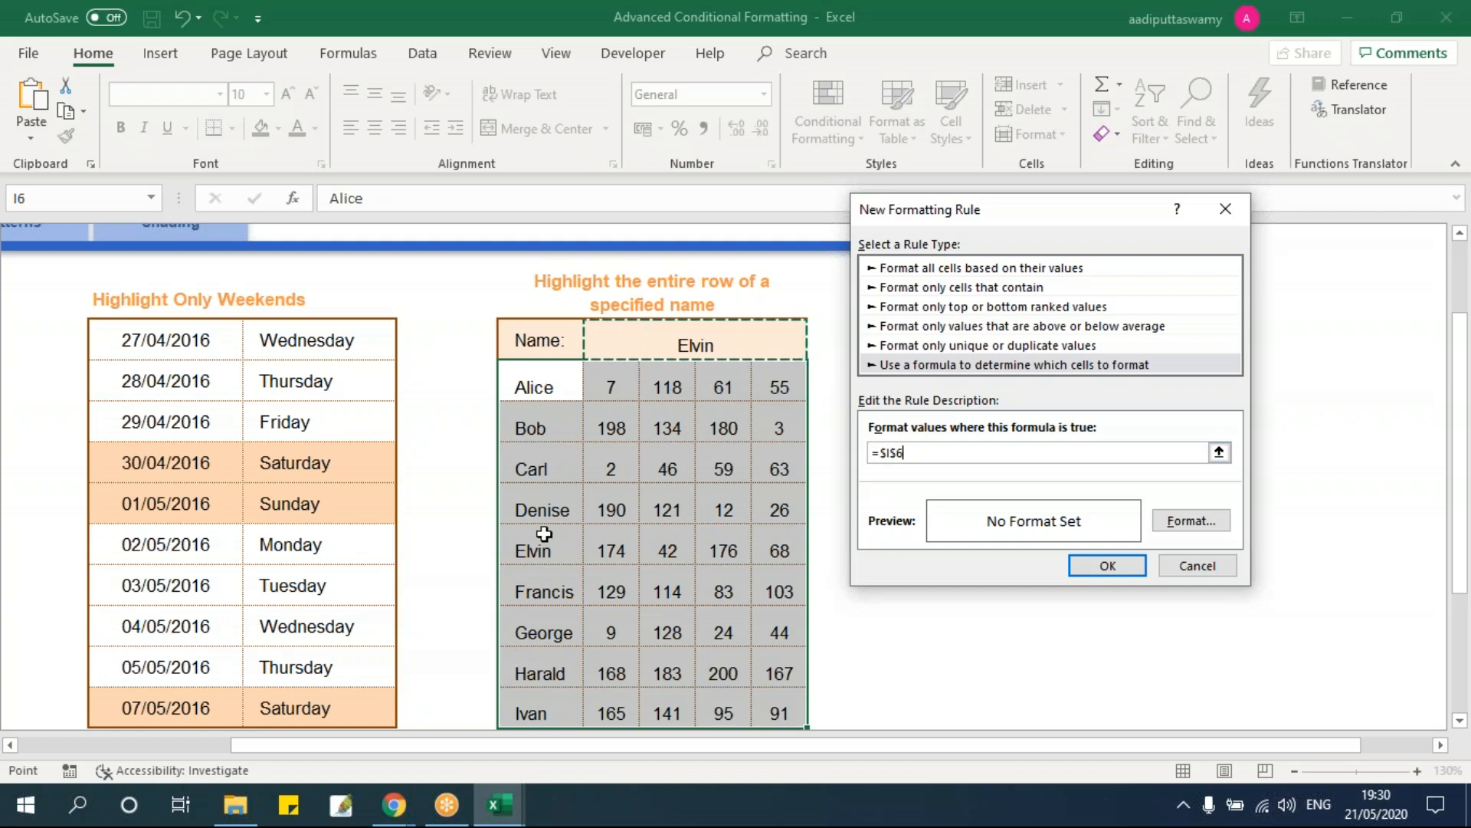
text(=)
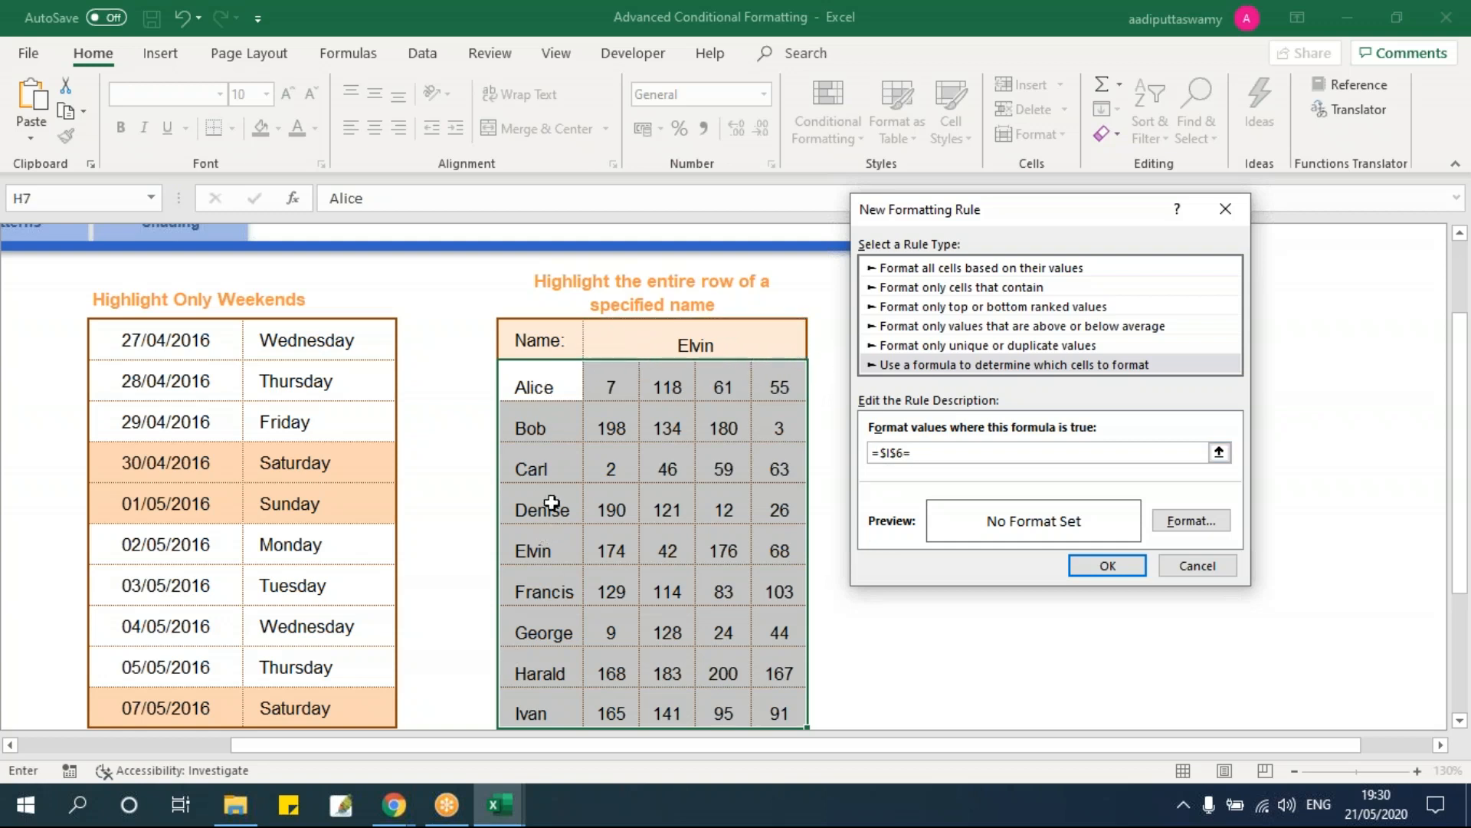
click(542, 381)
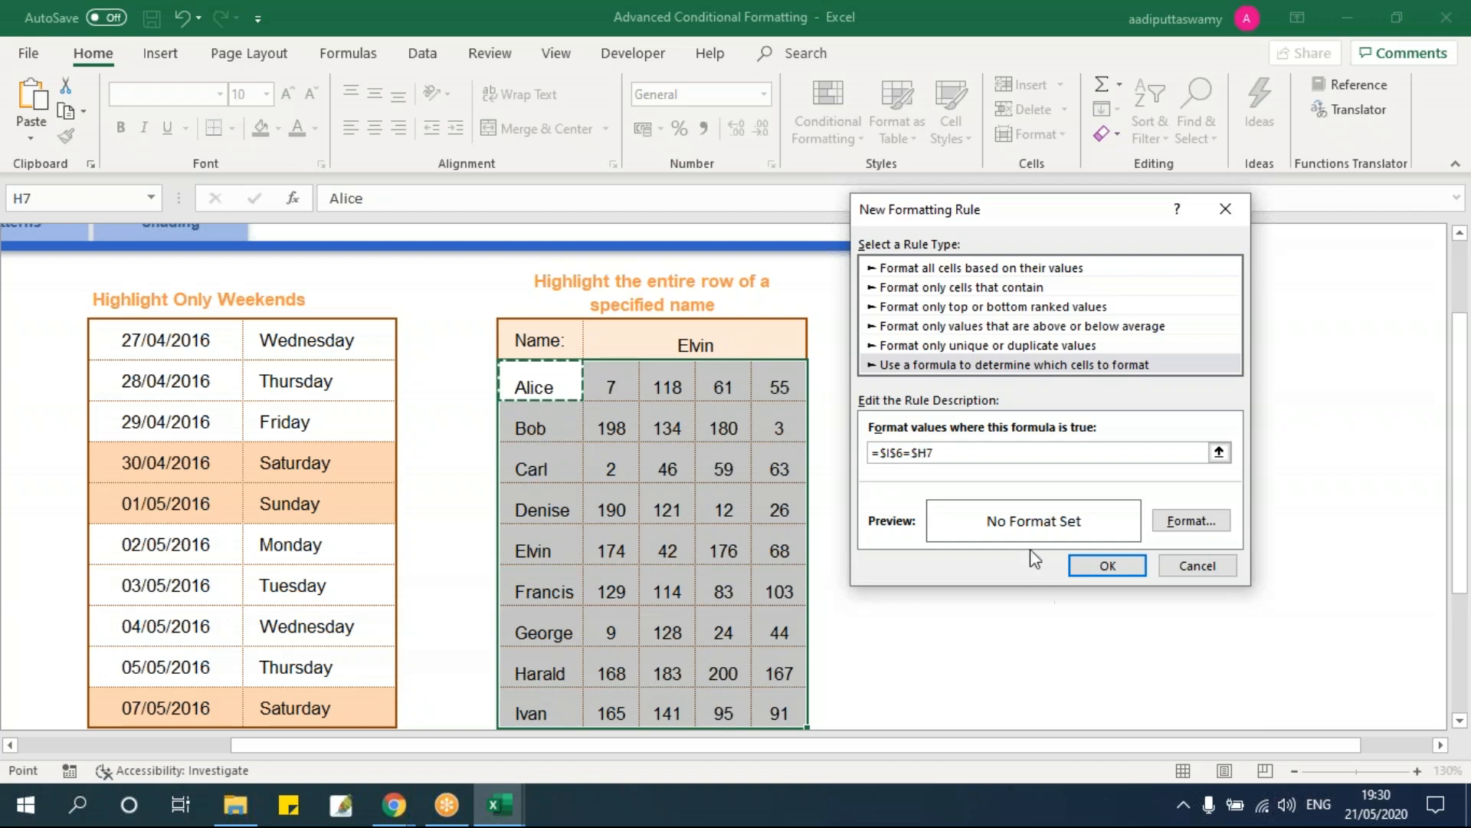
click(919, 453)
click(1186, 520)
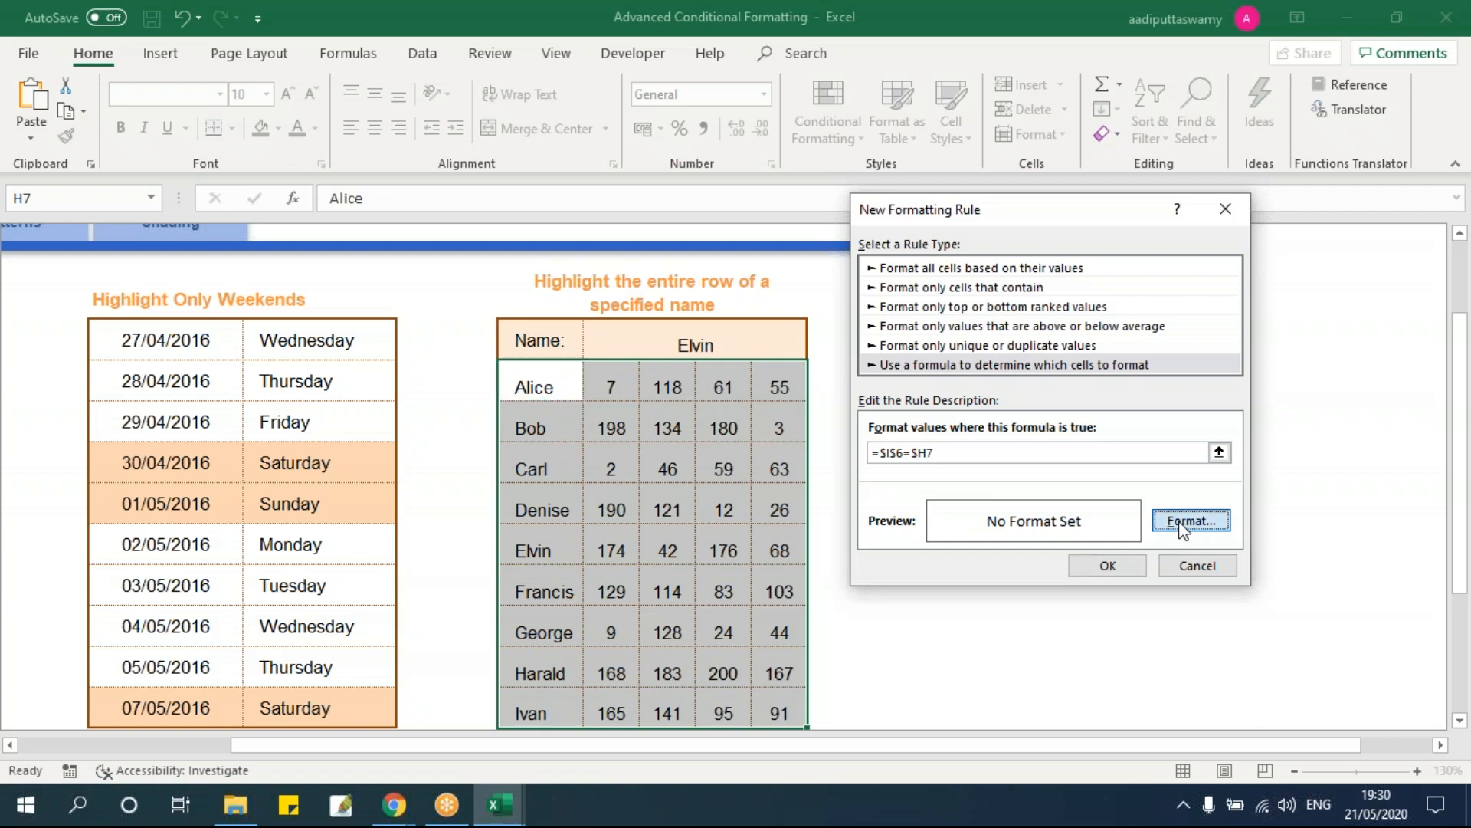
click(926, 203)
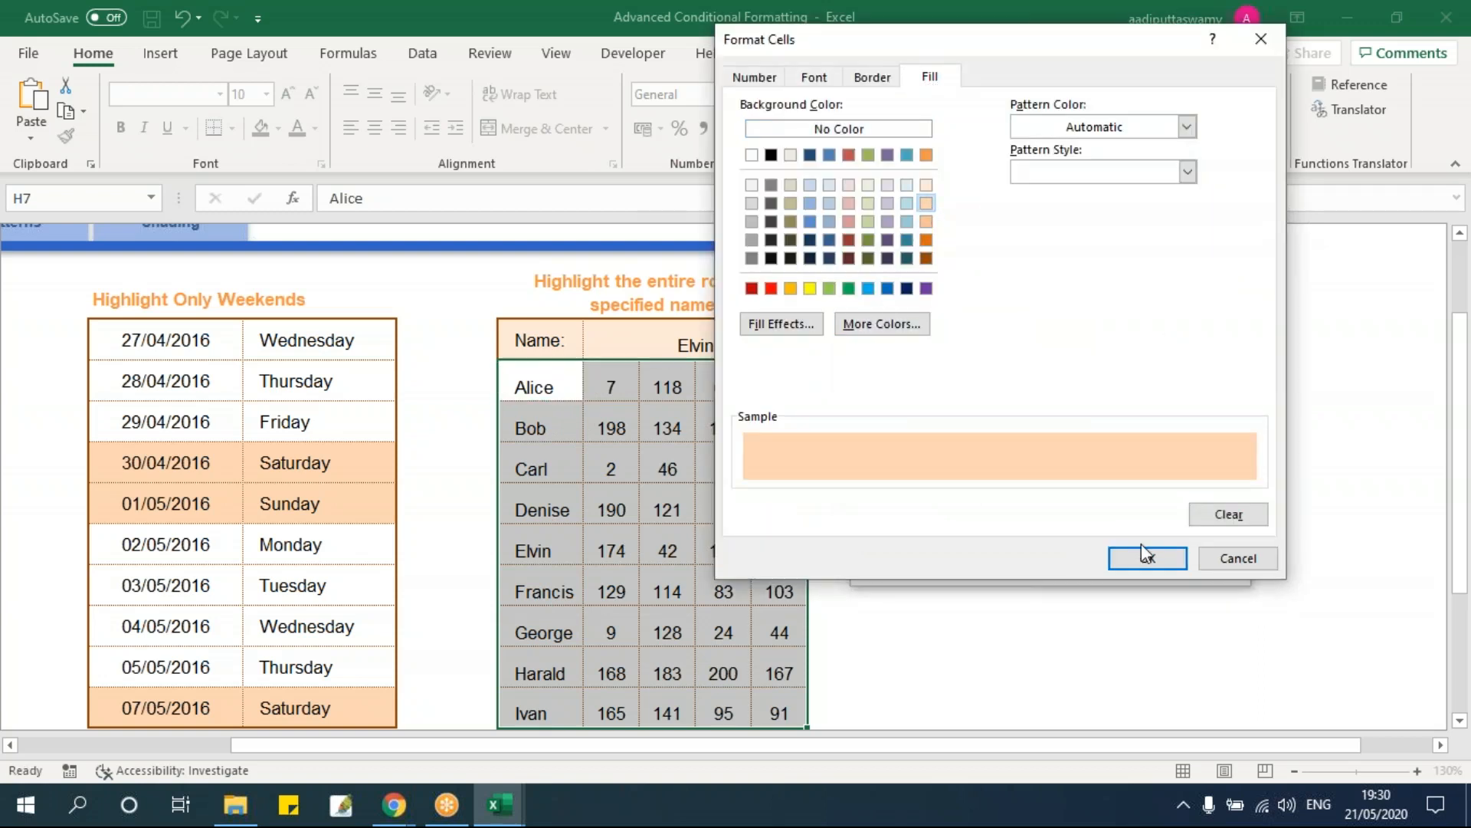
click(1147, 557)
click(1110, 565)
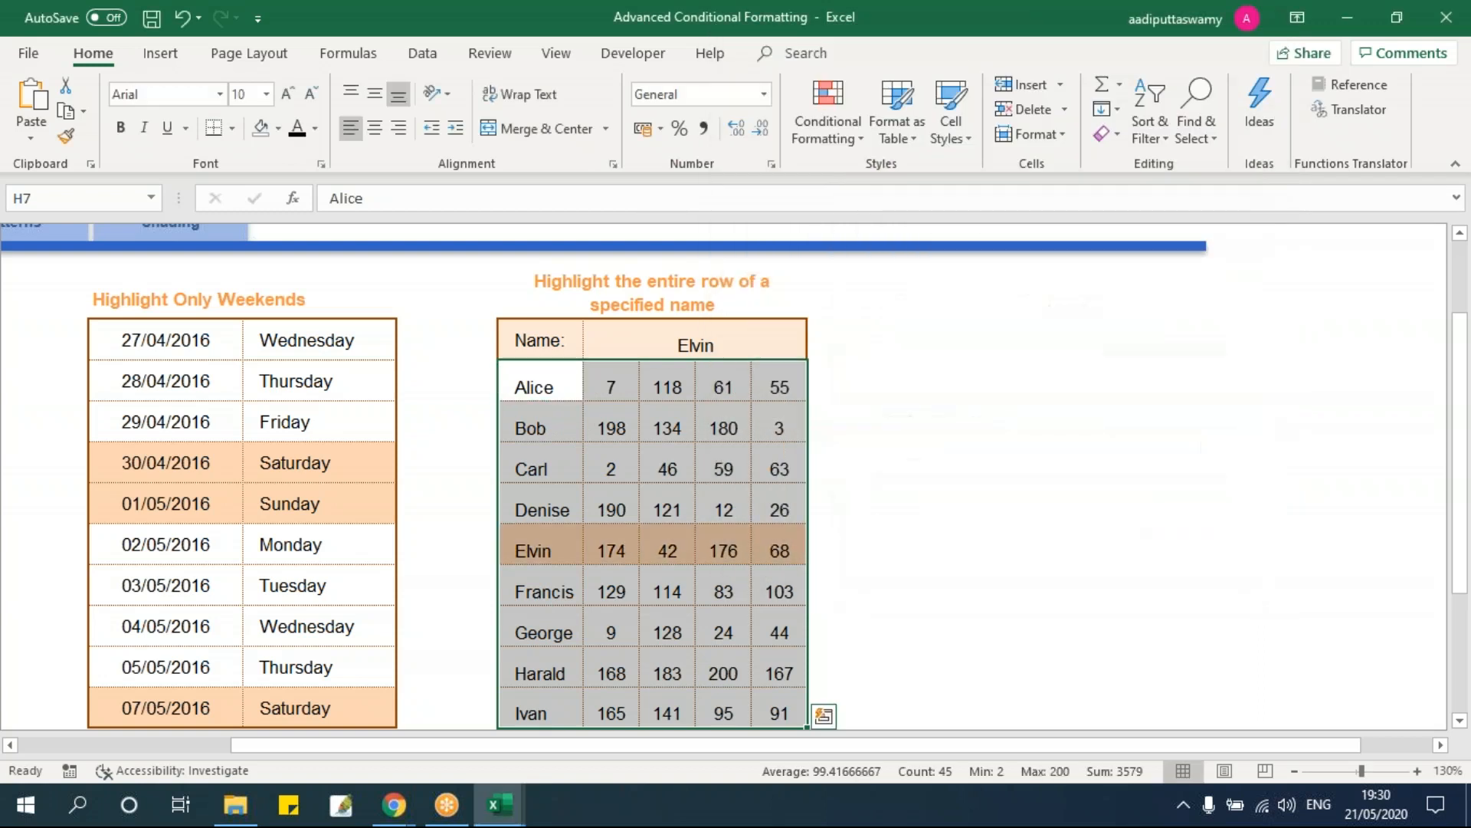
Step: Test the rule by checking Elvin's row, then entering Harald and Alice as the name
drag(535, 548, 783, 550)
drag(537, 387, 512, 694)
drag(556, 550, 782, 551)
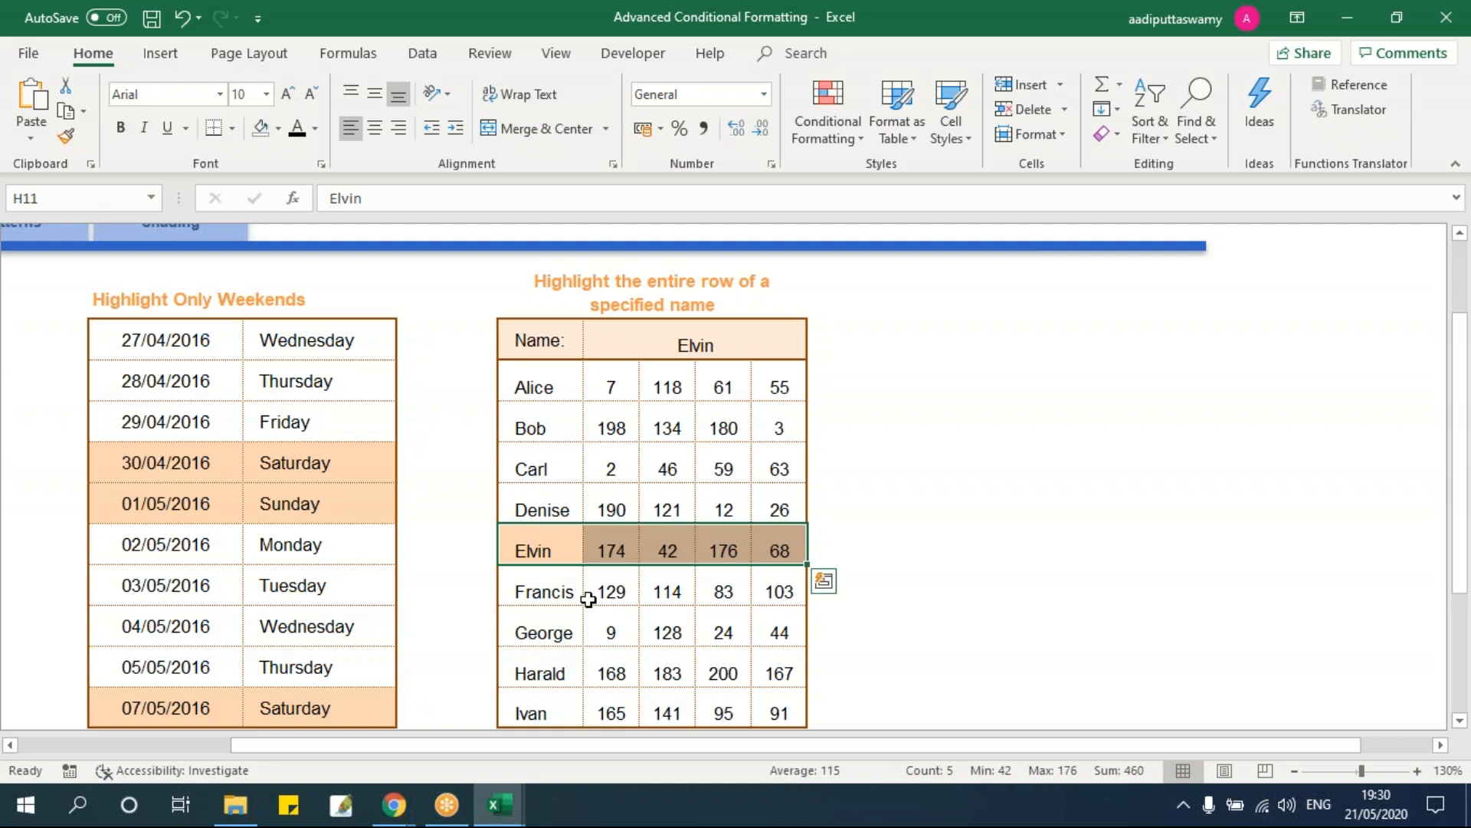
click(694, 351)
text(Harald)
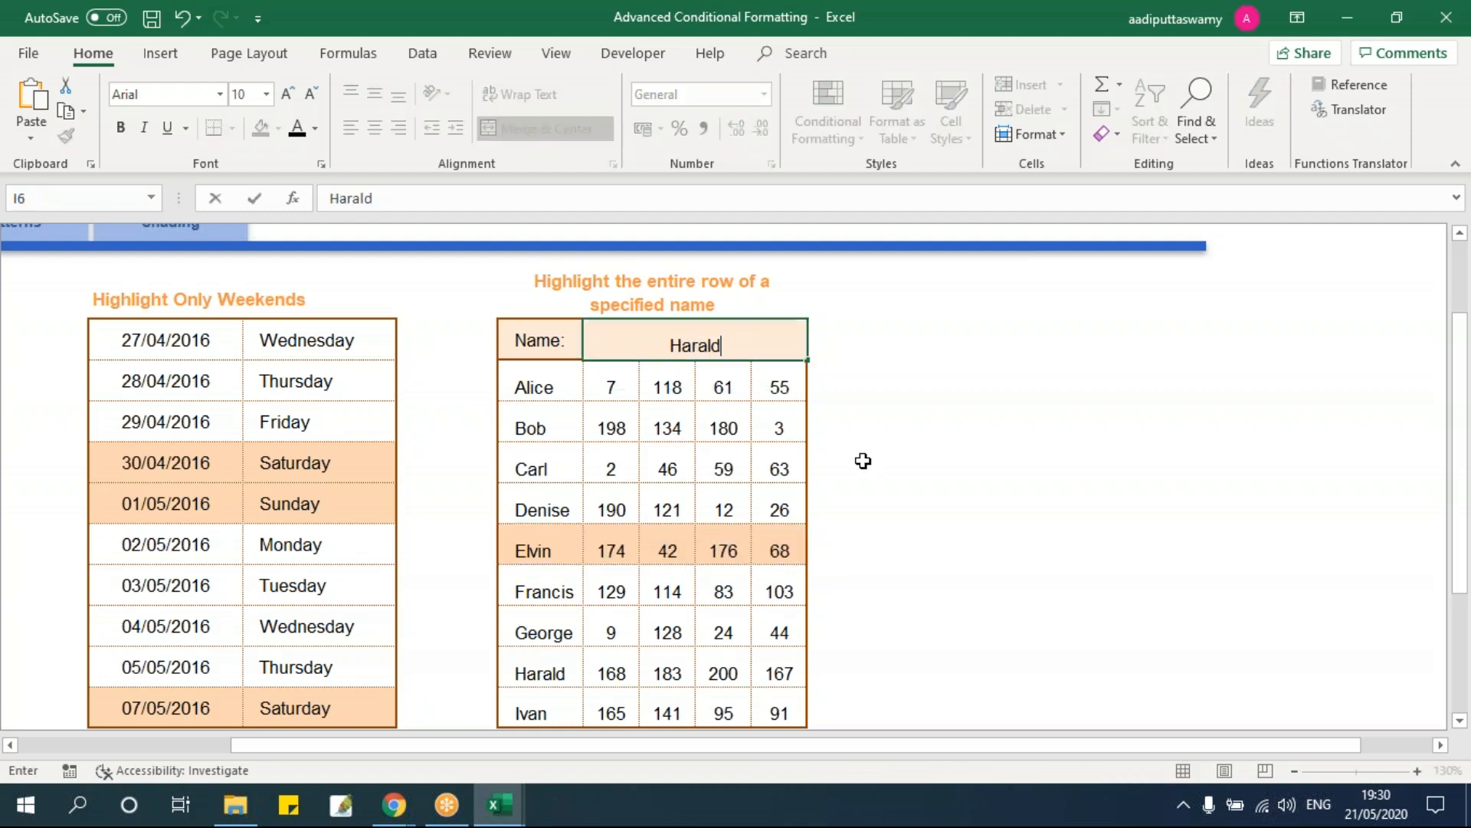
key(Return)
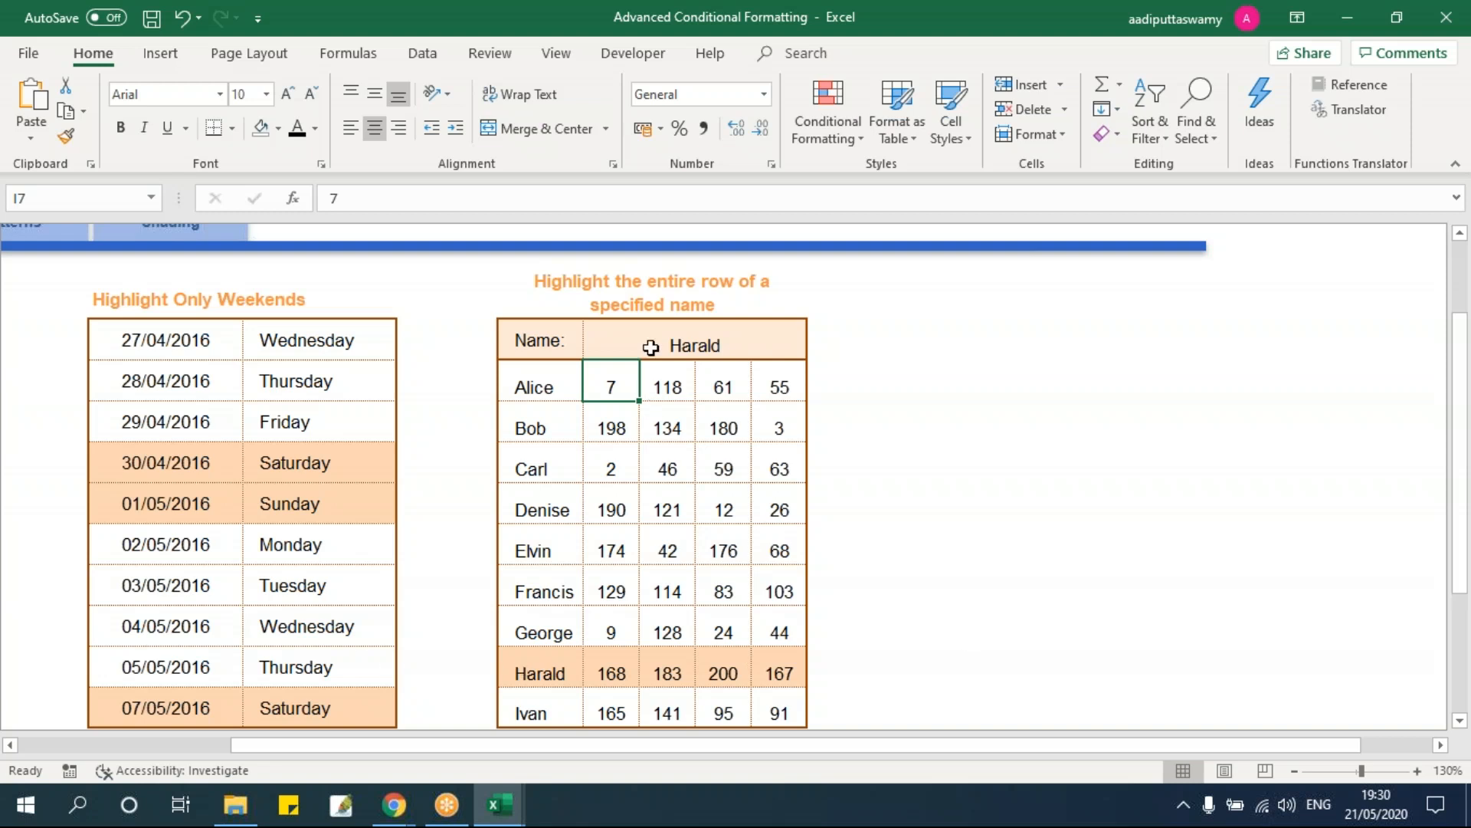
drag(536, 677, 780, 675)
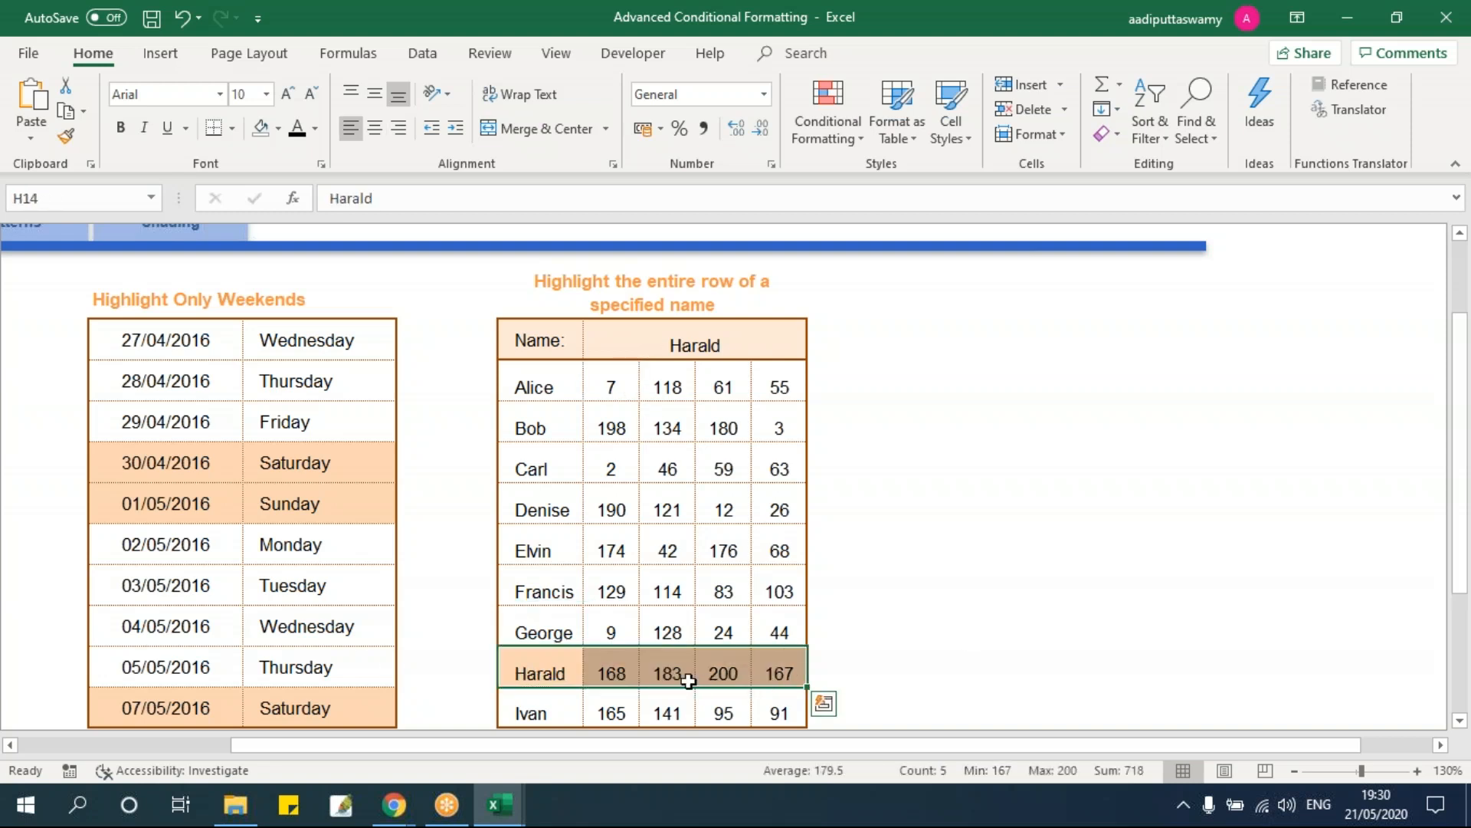
click(727, 351)
text(Alice)
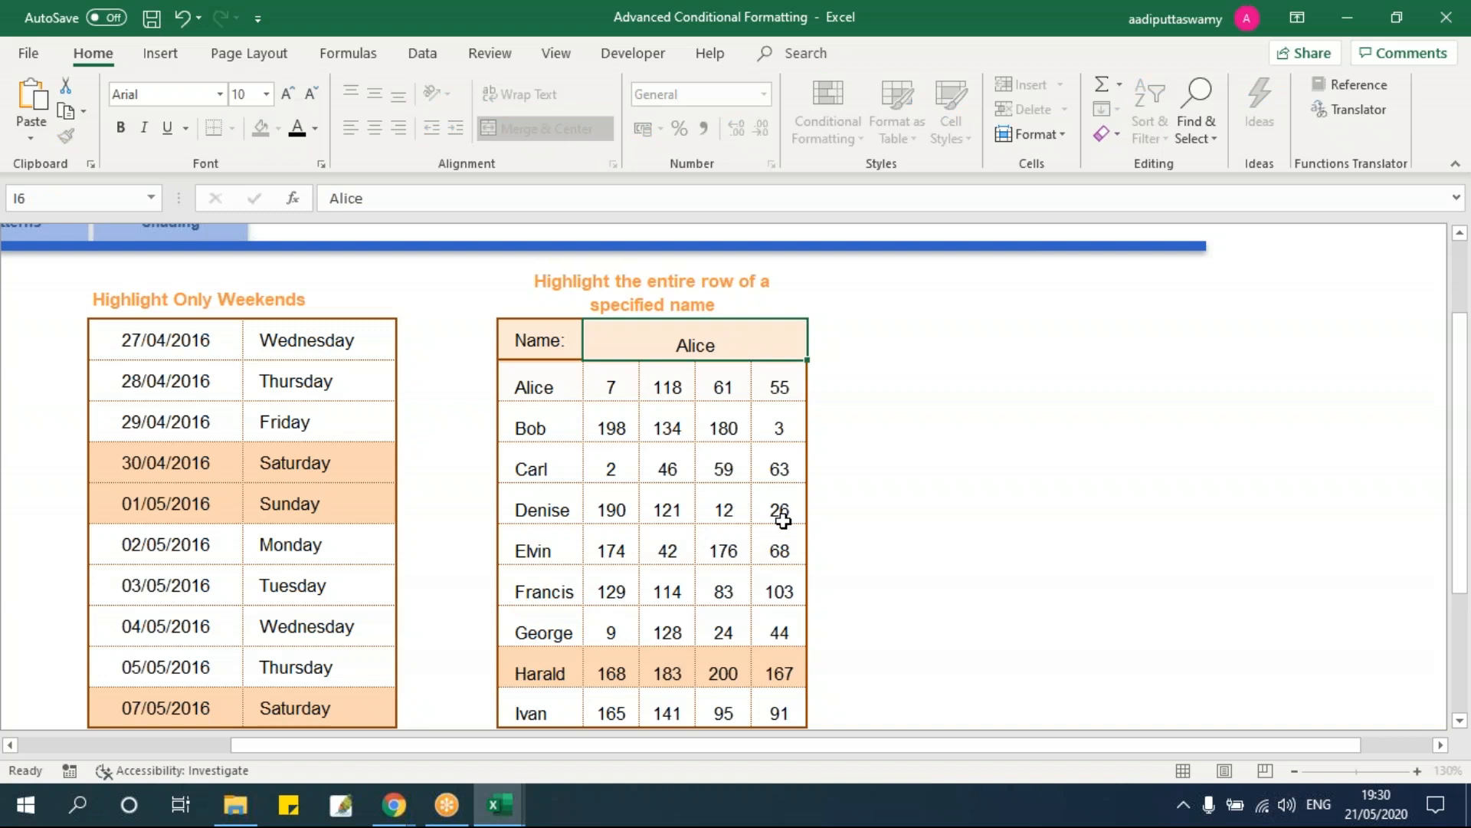
key(Return)
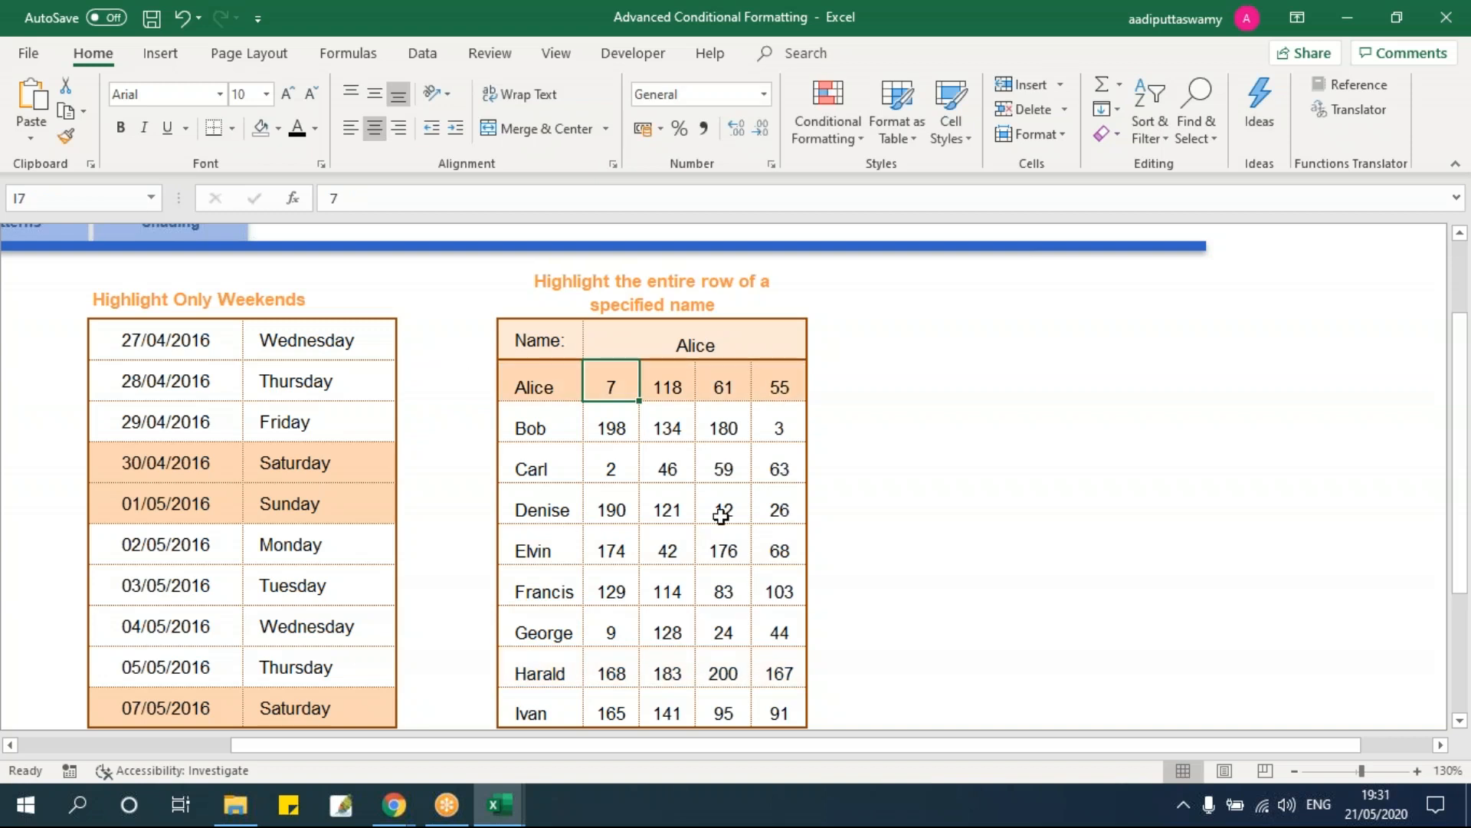
click(697, 349)
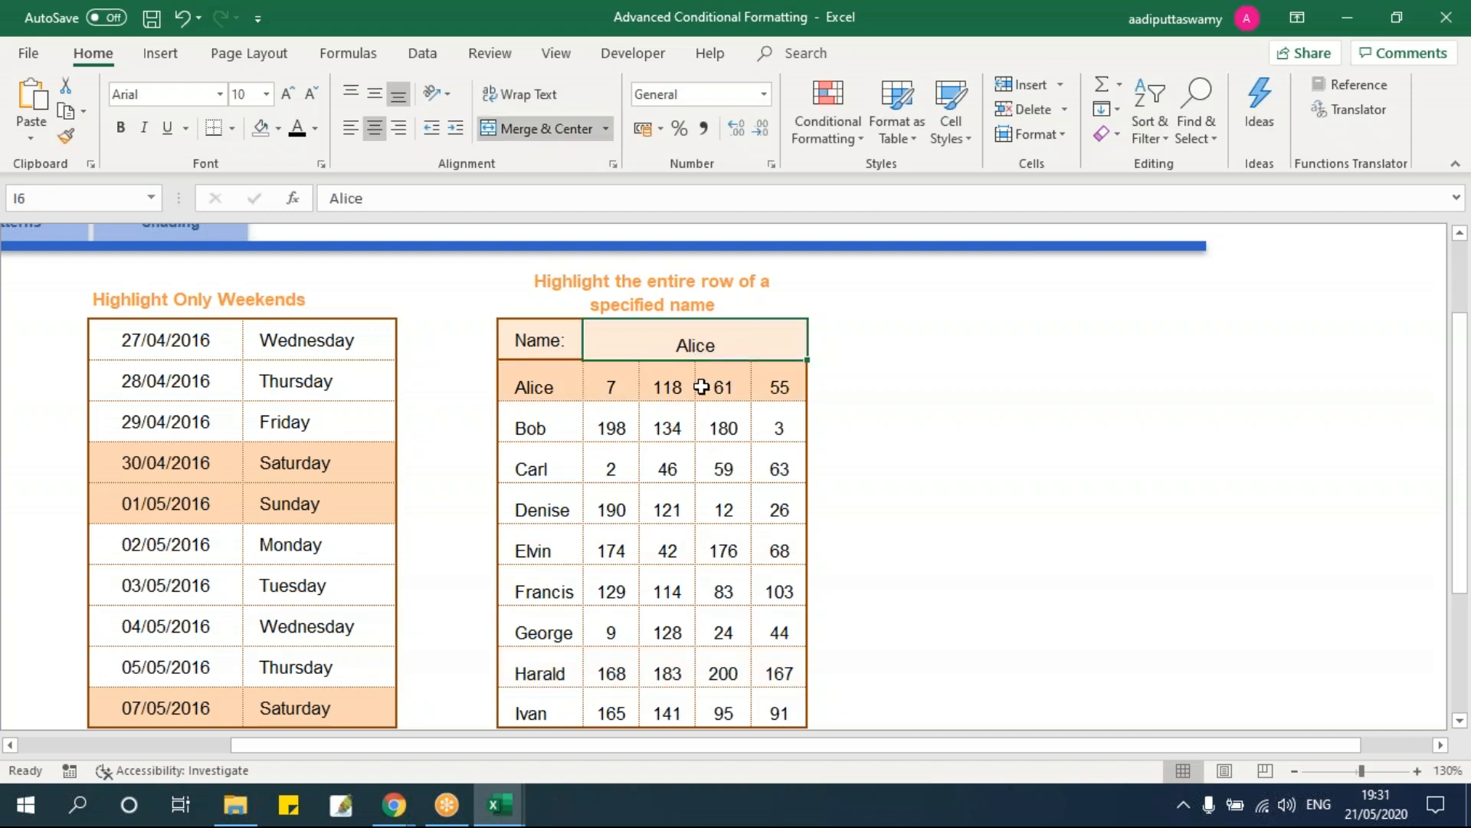
Step: Add List data validation to the Name cell with source =$H$7:$H$15
click(428, 56)
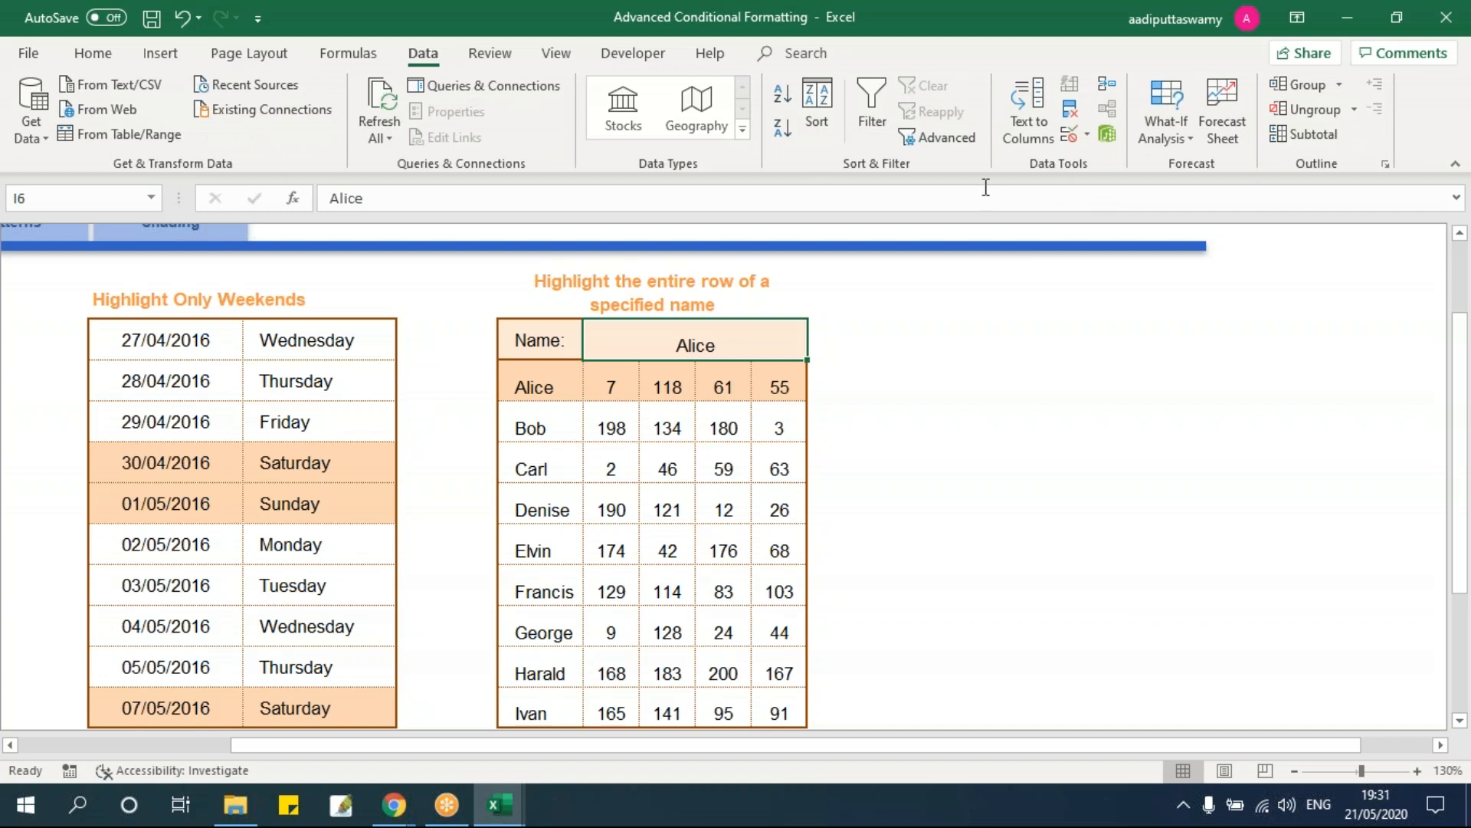
click(1088, 137)
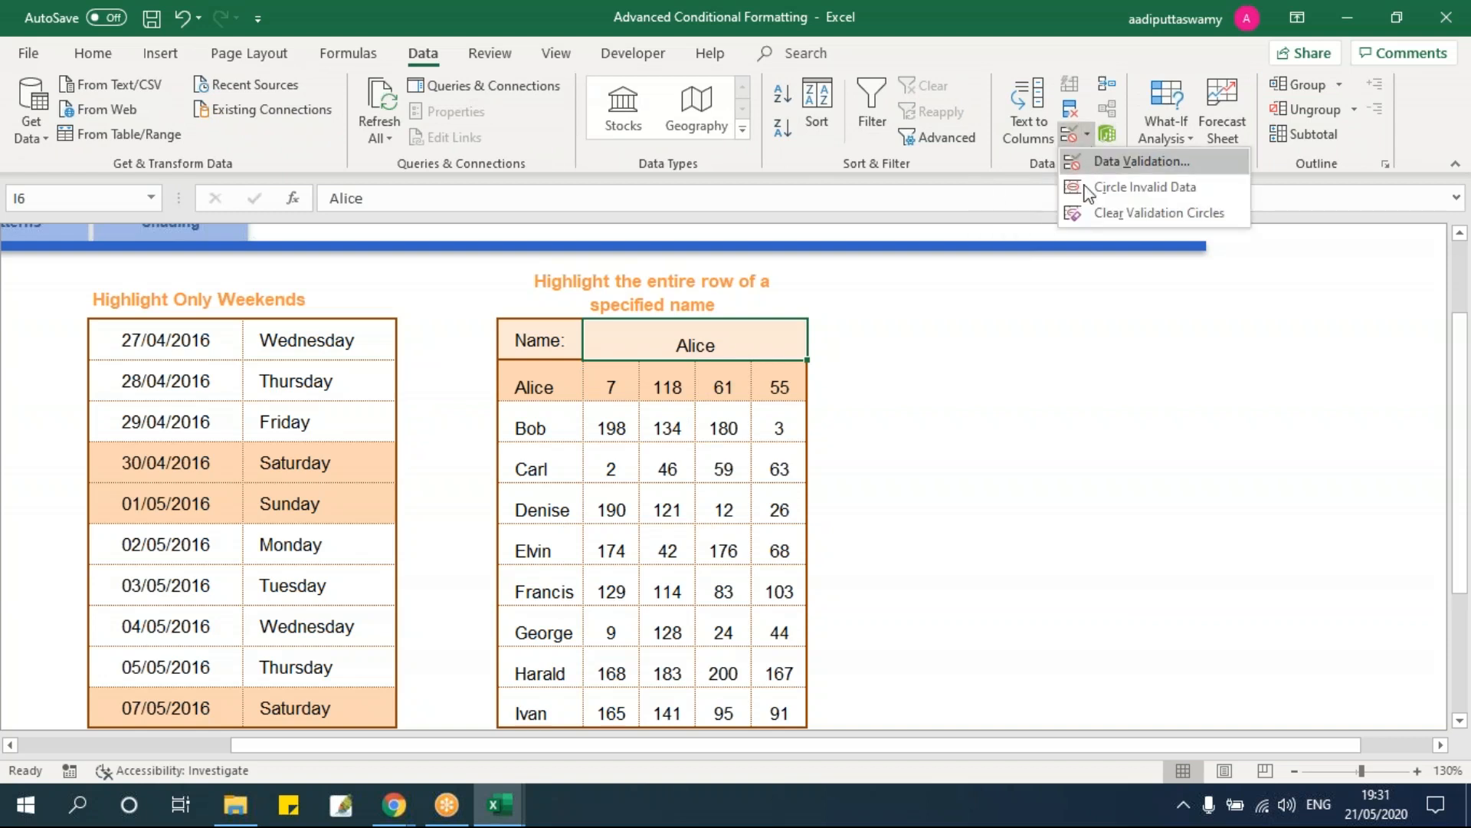
click(1143, 167)
click(1023, 305)
click(916, 368)
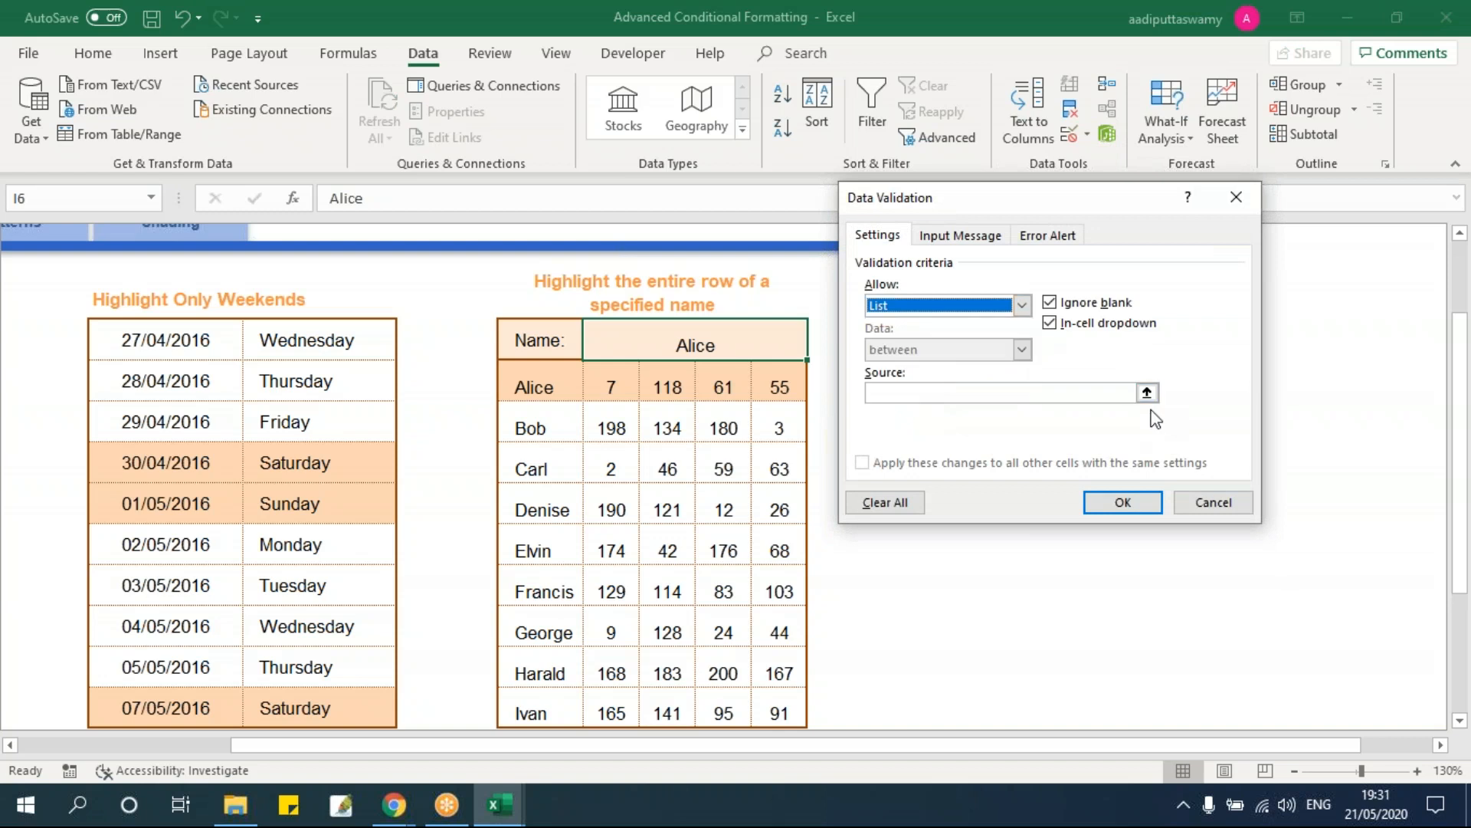
click(1150, 393)
drag(551, 383, 527, 712)
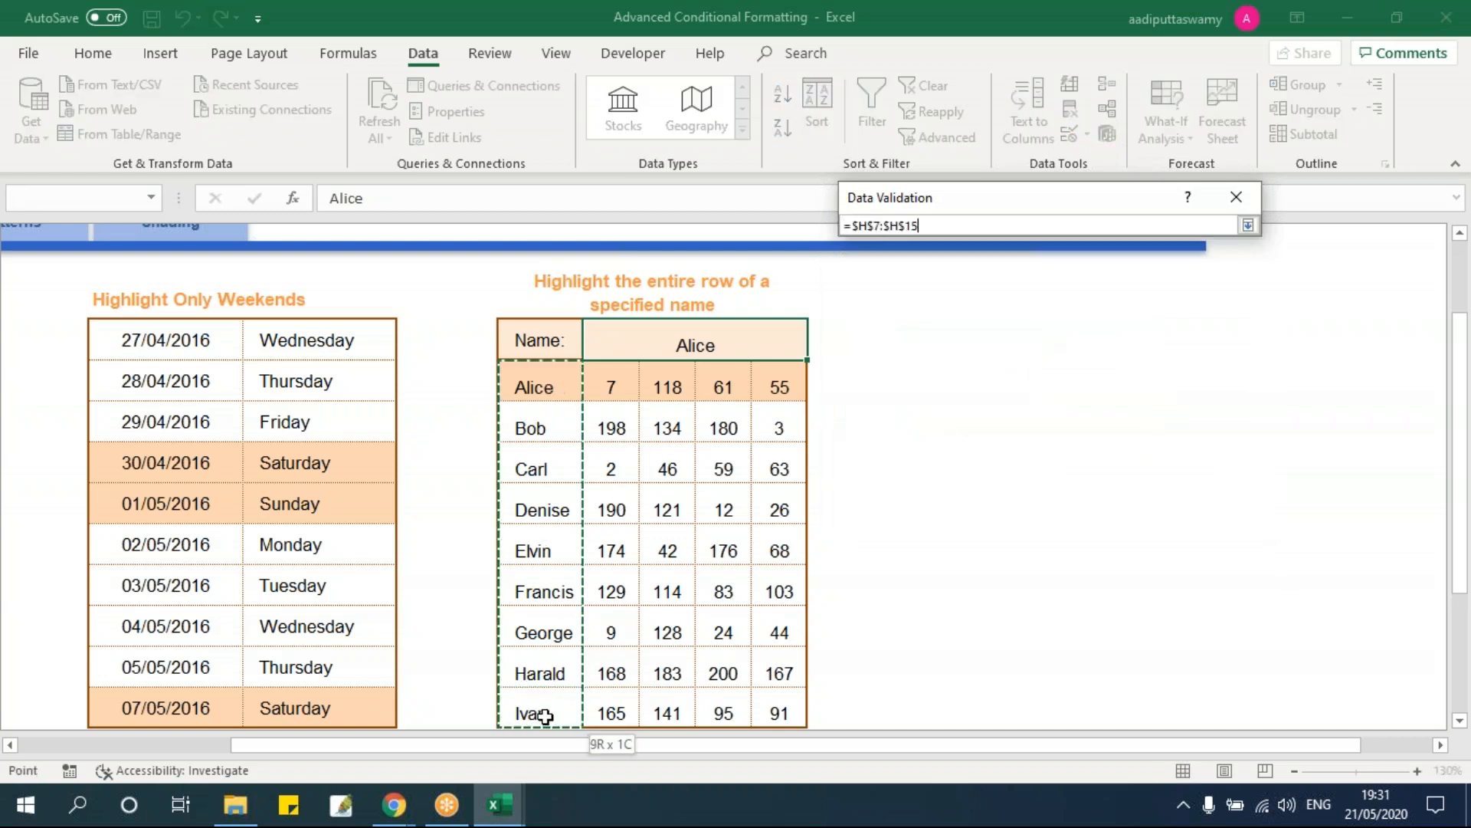
click(1247, 225)
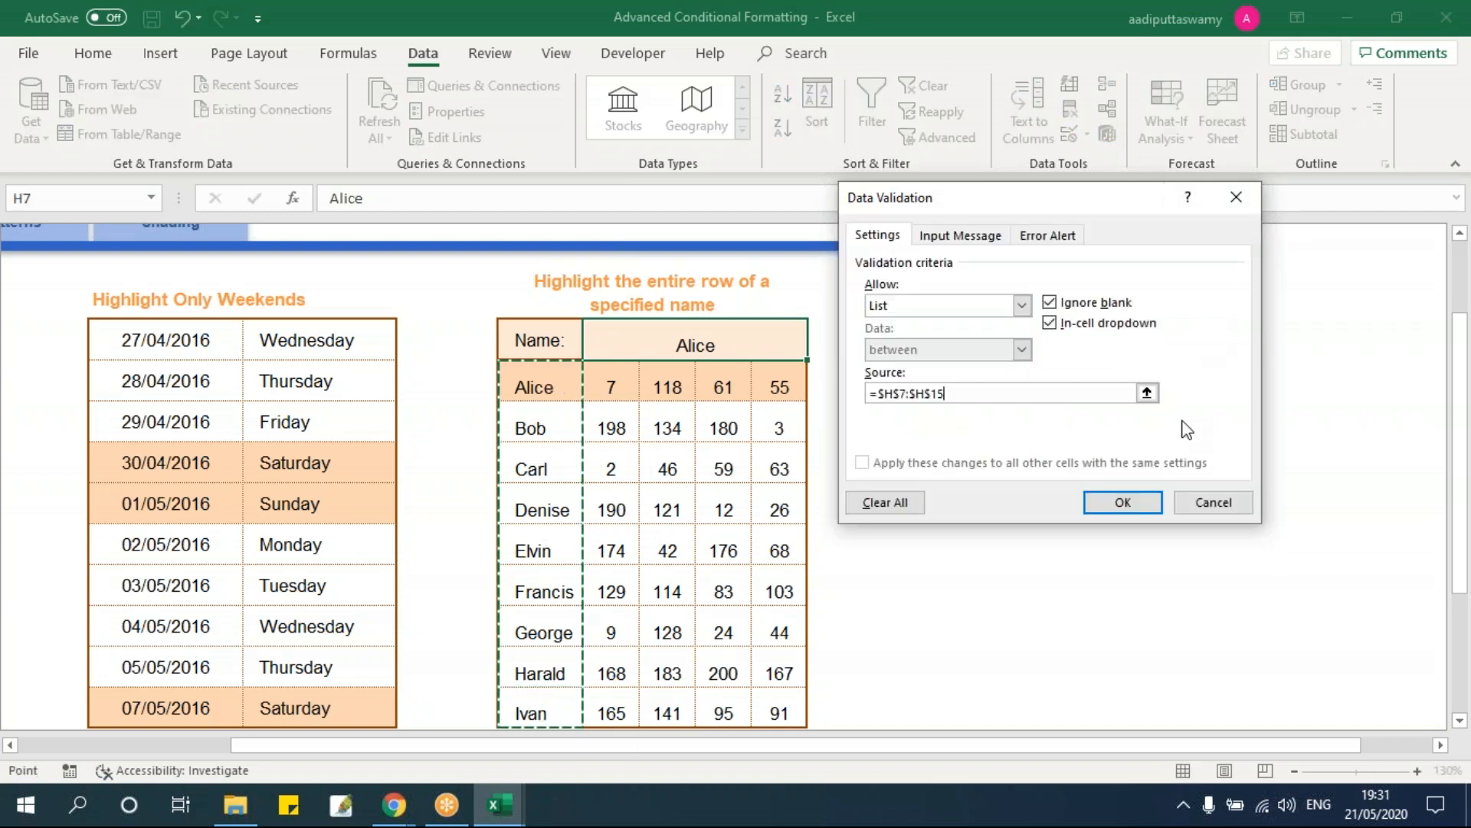
click(1123, 502)
Step: Choose Bob, then Harald, then Francis from the Name cell's dropdown
click(797, 344)
click(817, 349)
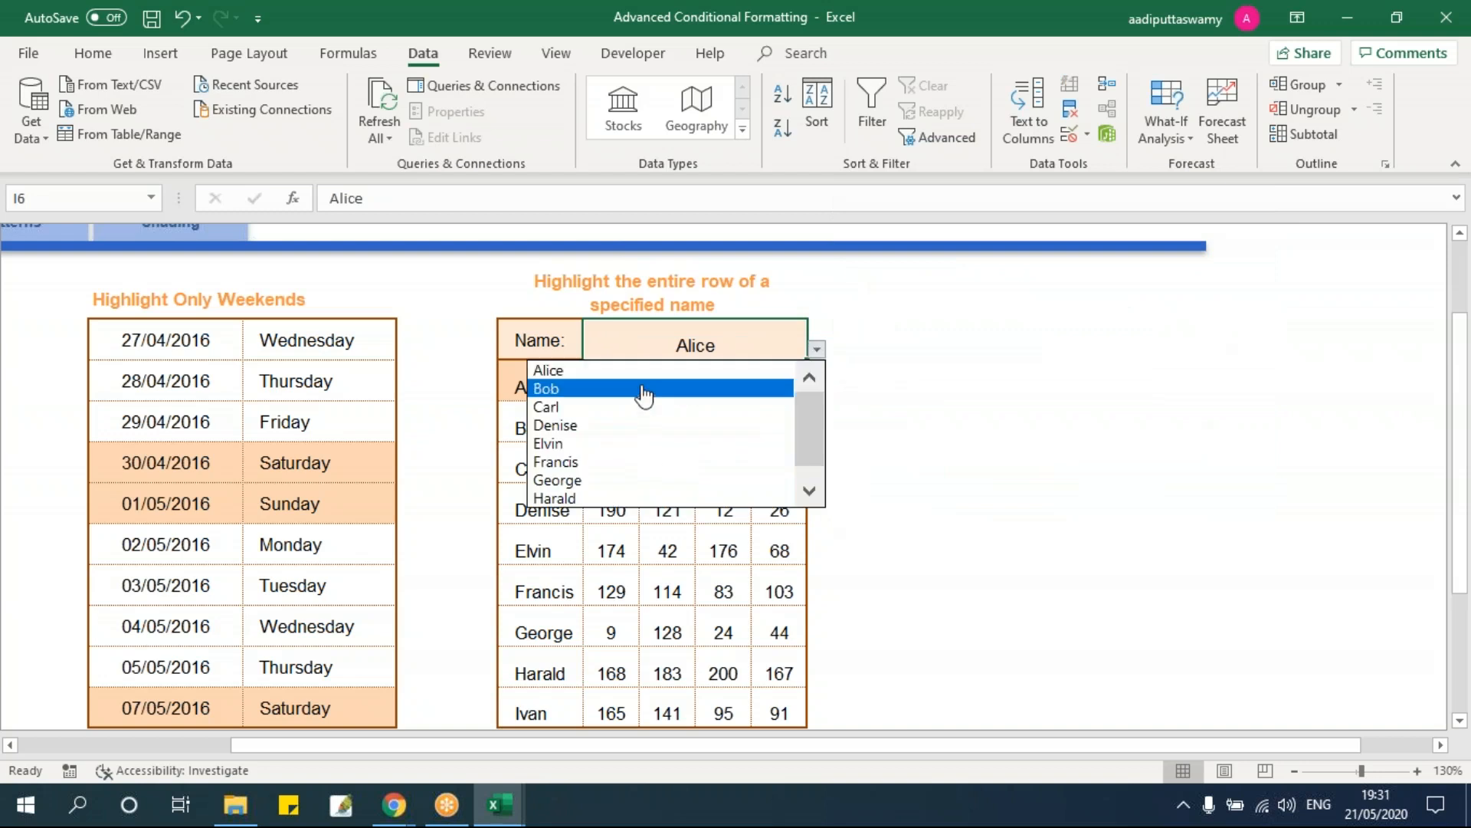
click(642, 390)
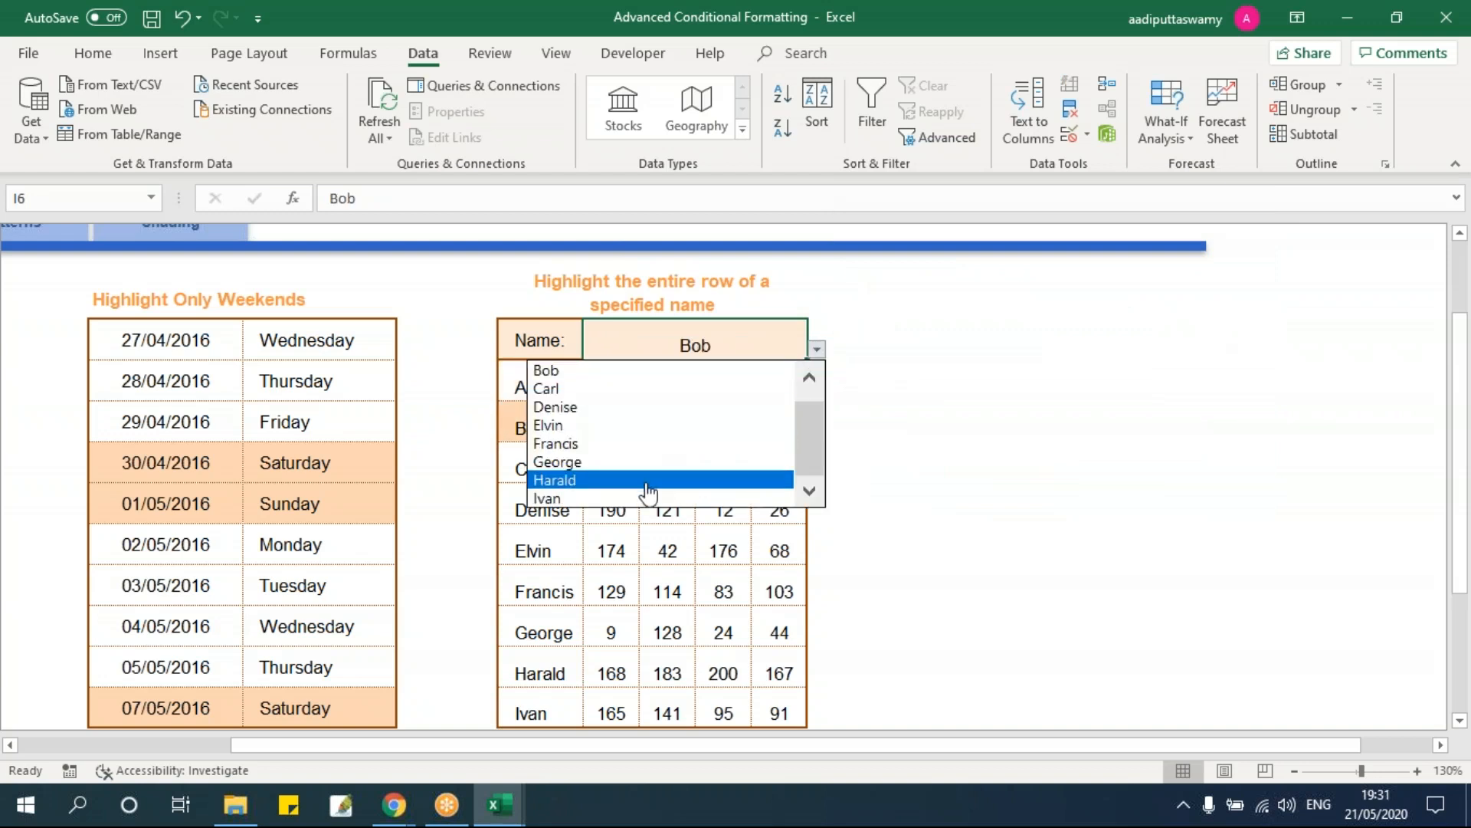
click(665, 480)
click(817, 348)
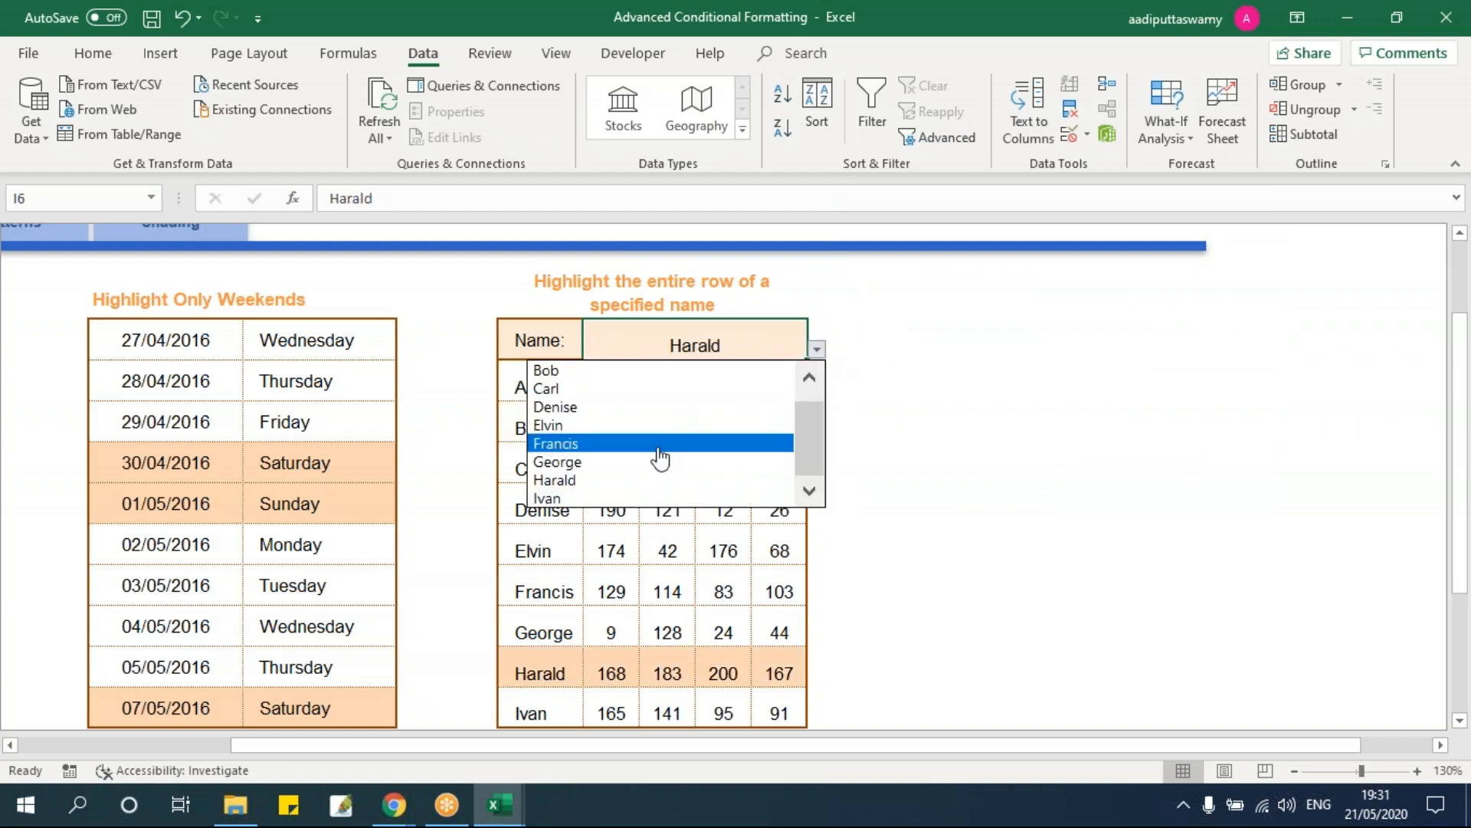
click(657, 443)
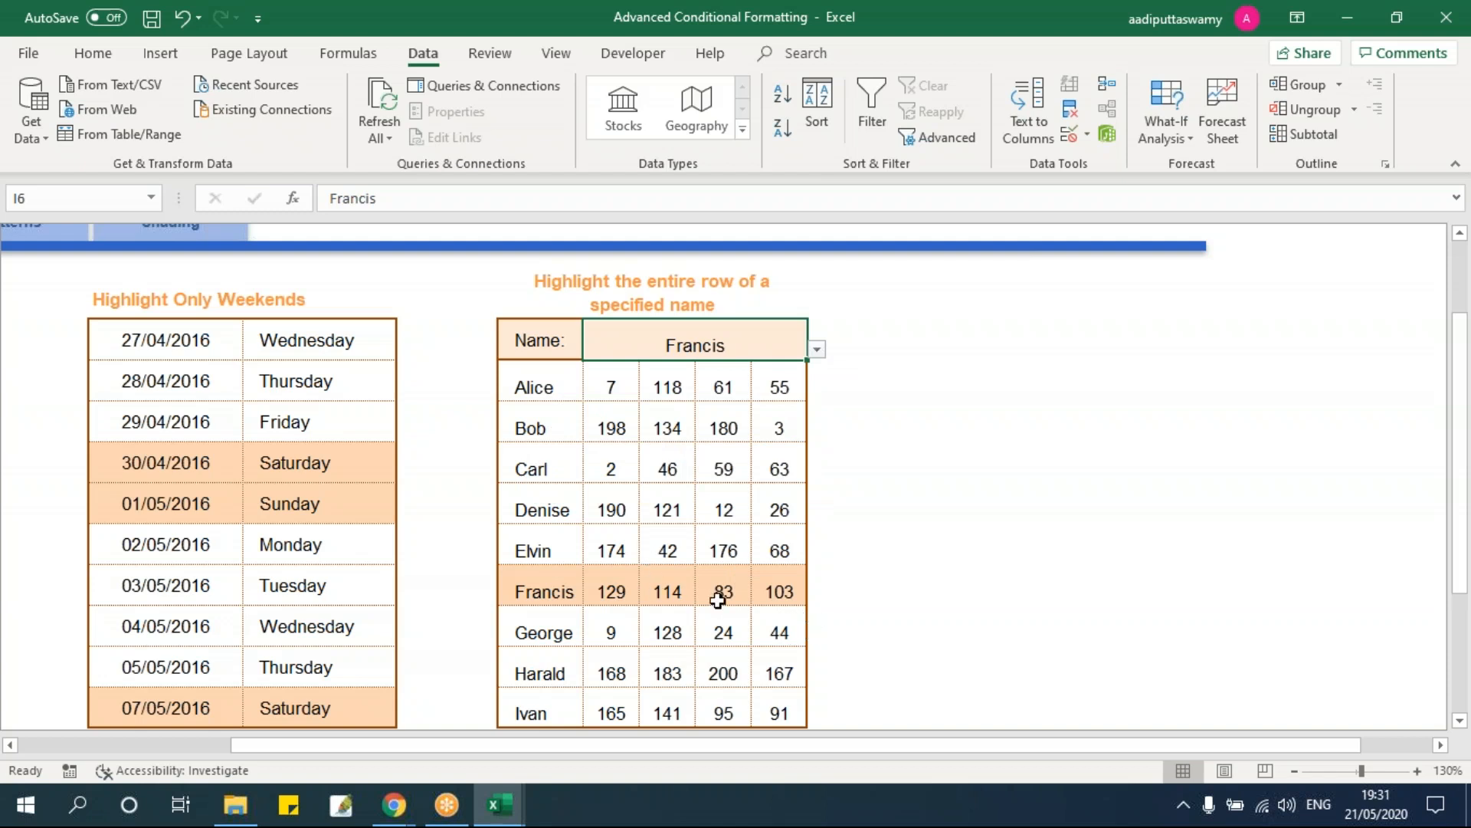
drag(877, 748, 509, 776)
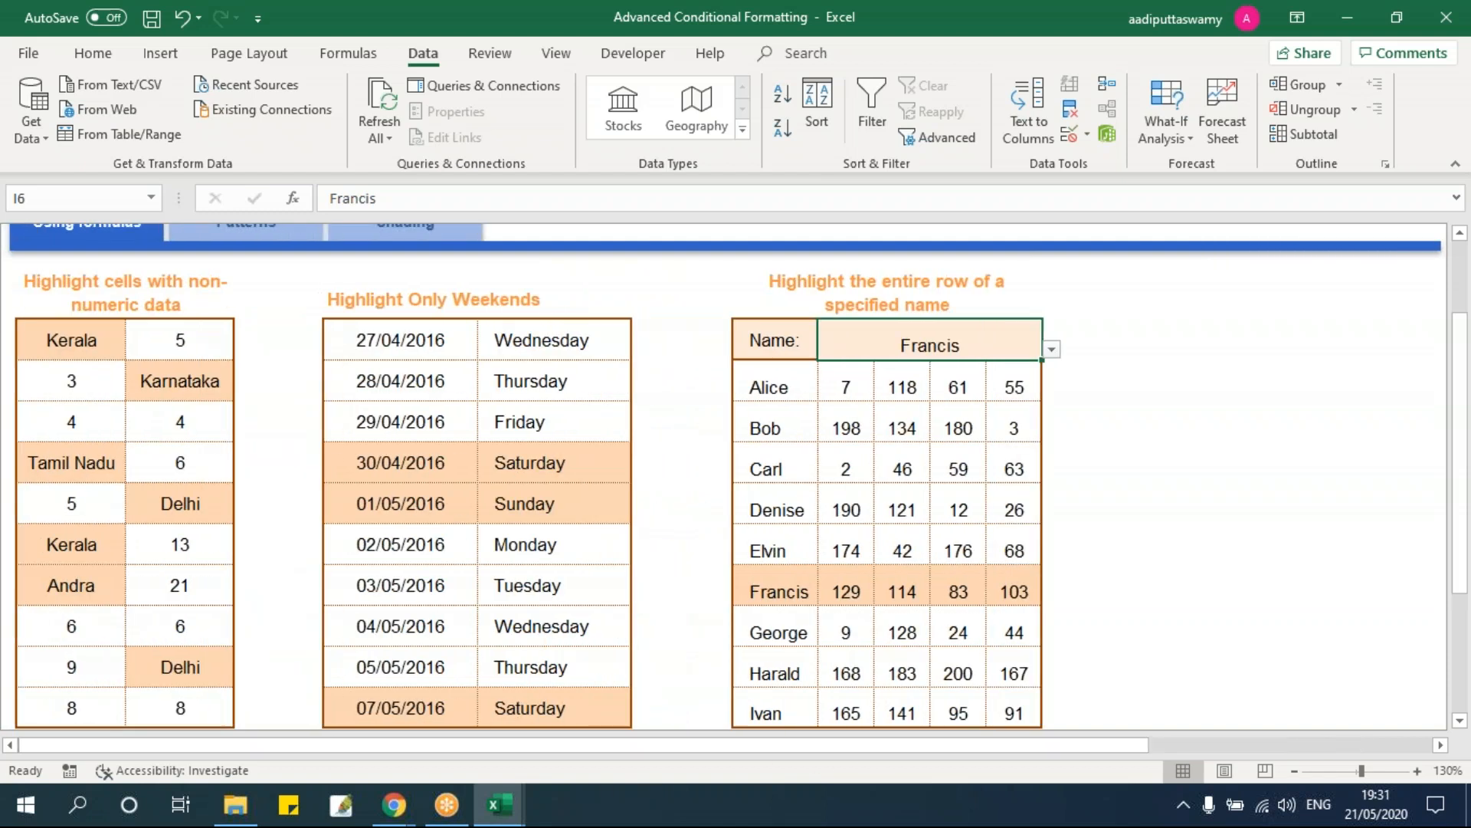
Step: Go to the Patterns sheet and turn on View > Headings
scroll(531, 597, up, 1)
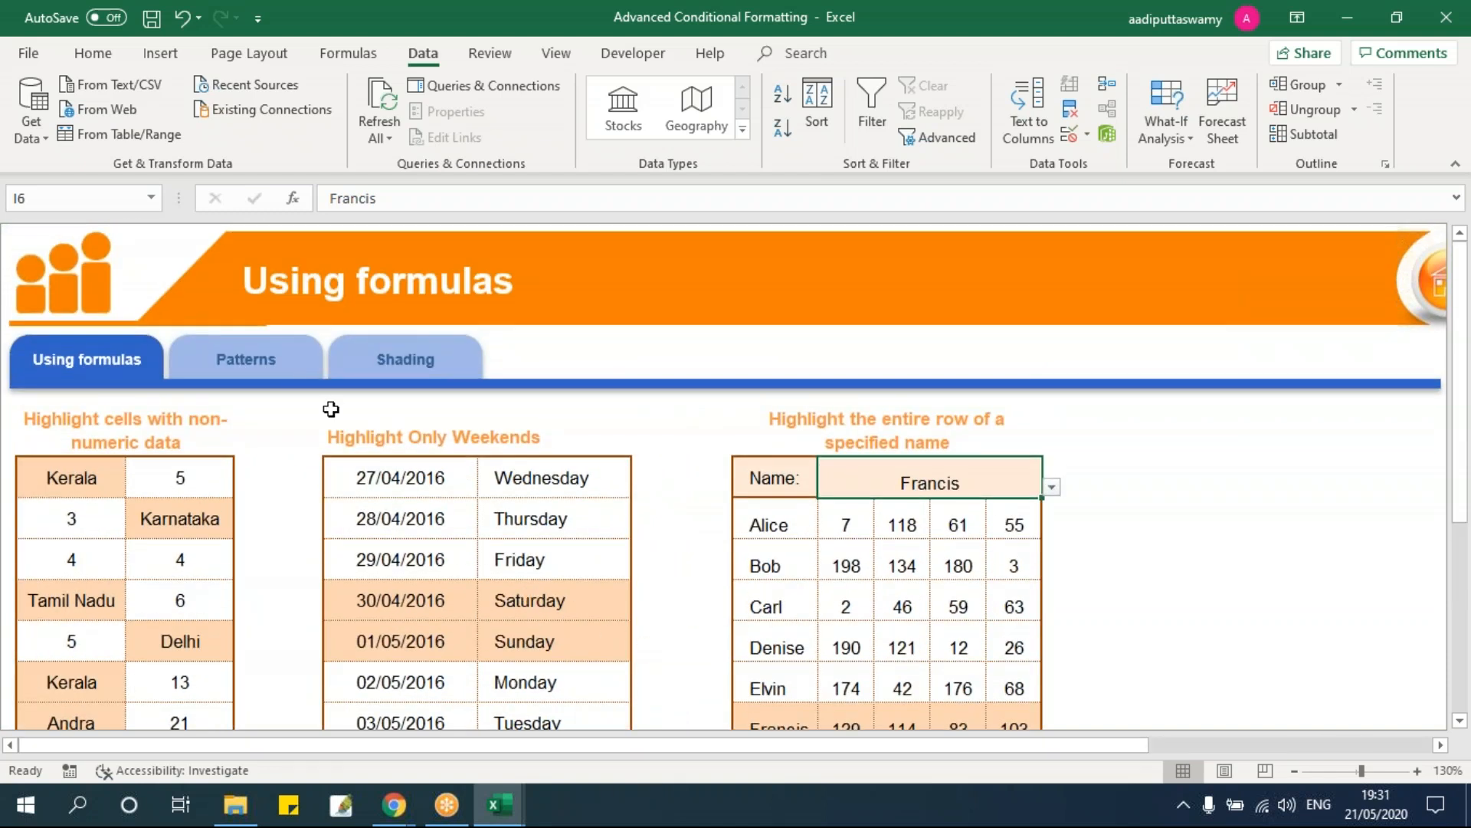
click(299, 377)
click(254, 433)
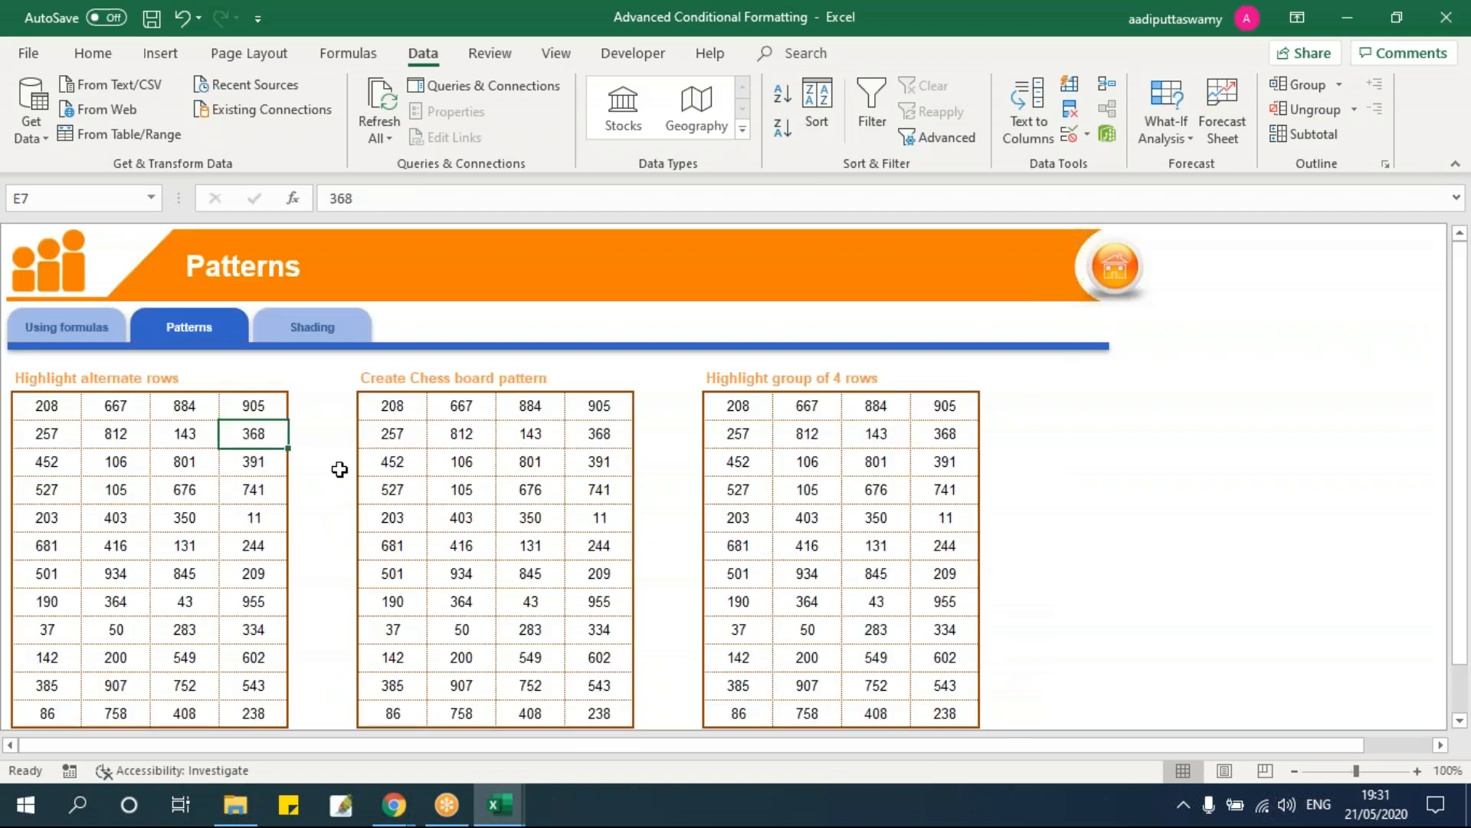
scroll(339, 469, down, 1)
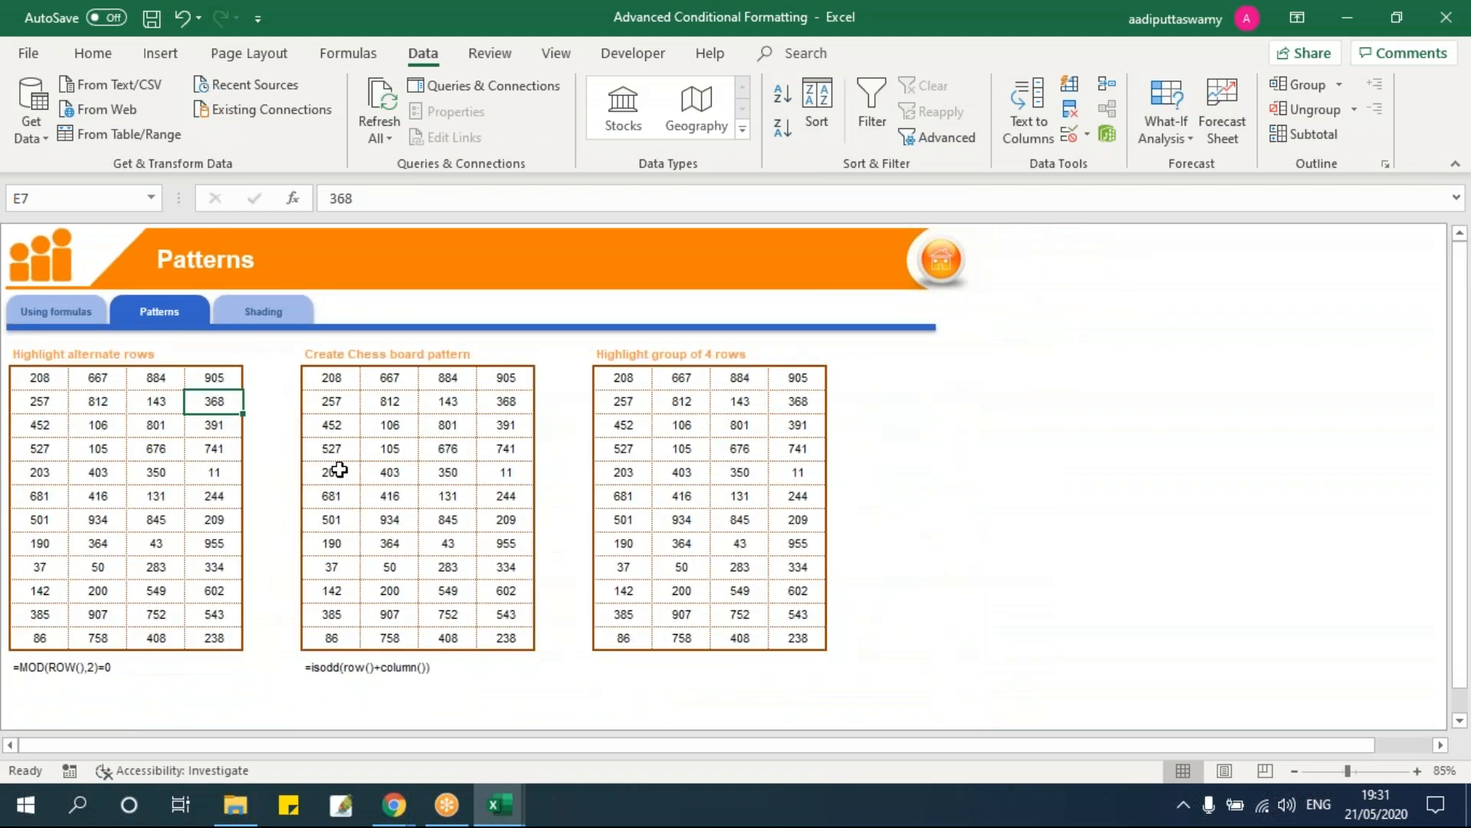
scroll(340, 469, up, 2)
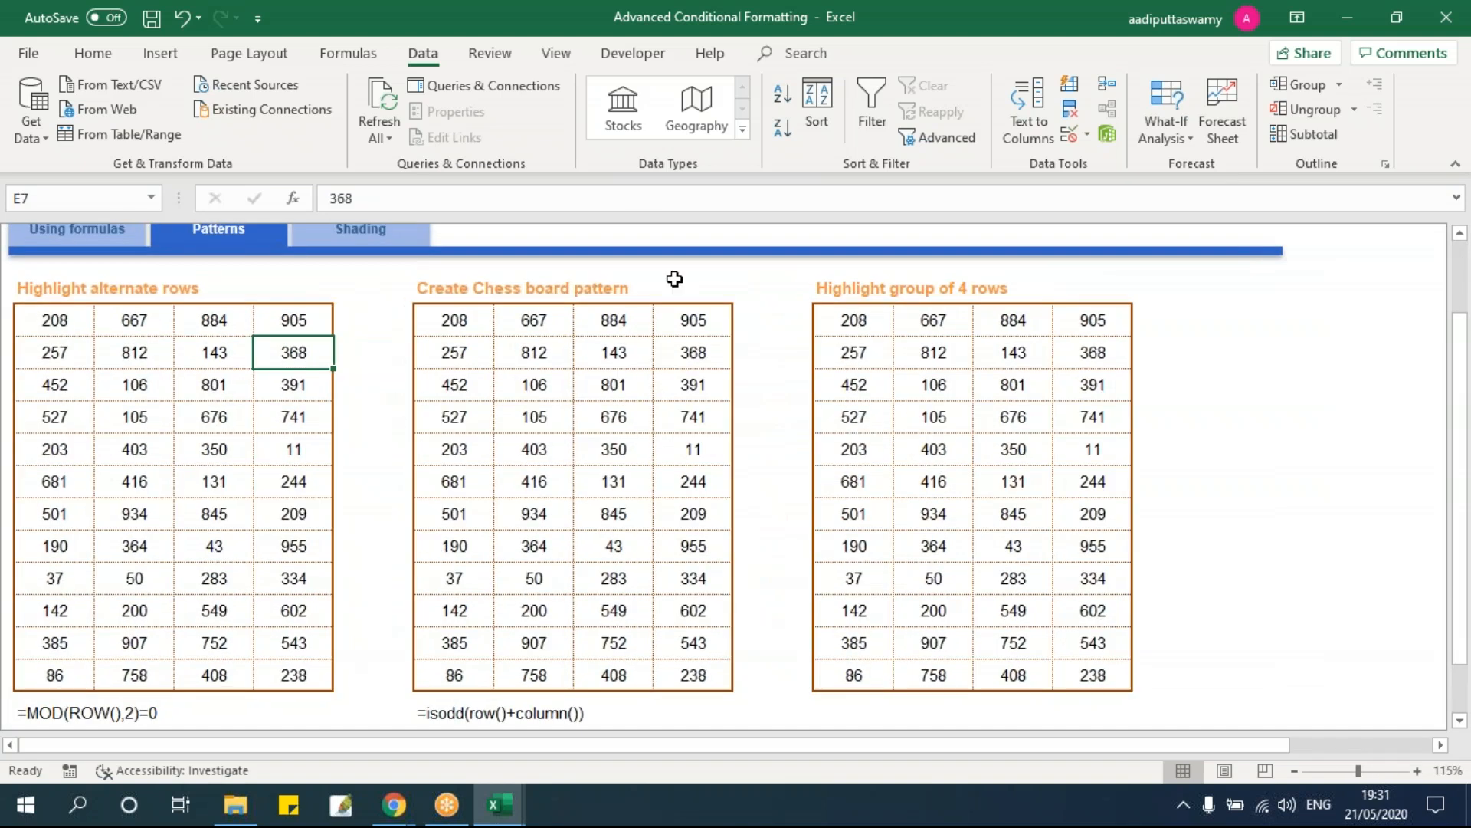
click(557, 53)
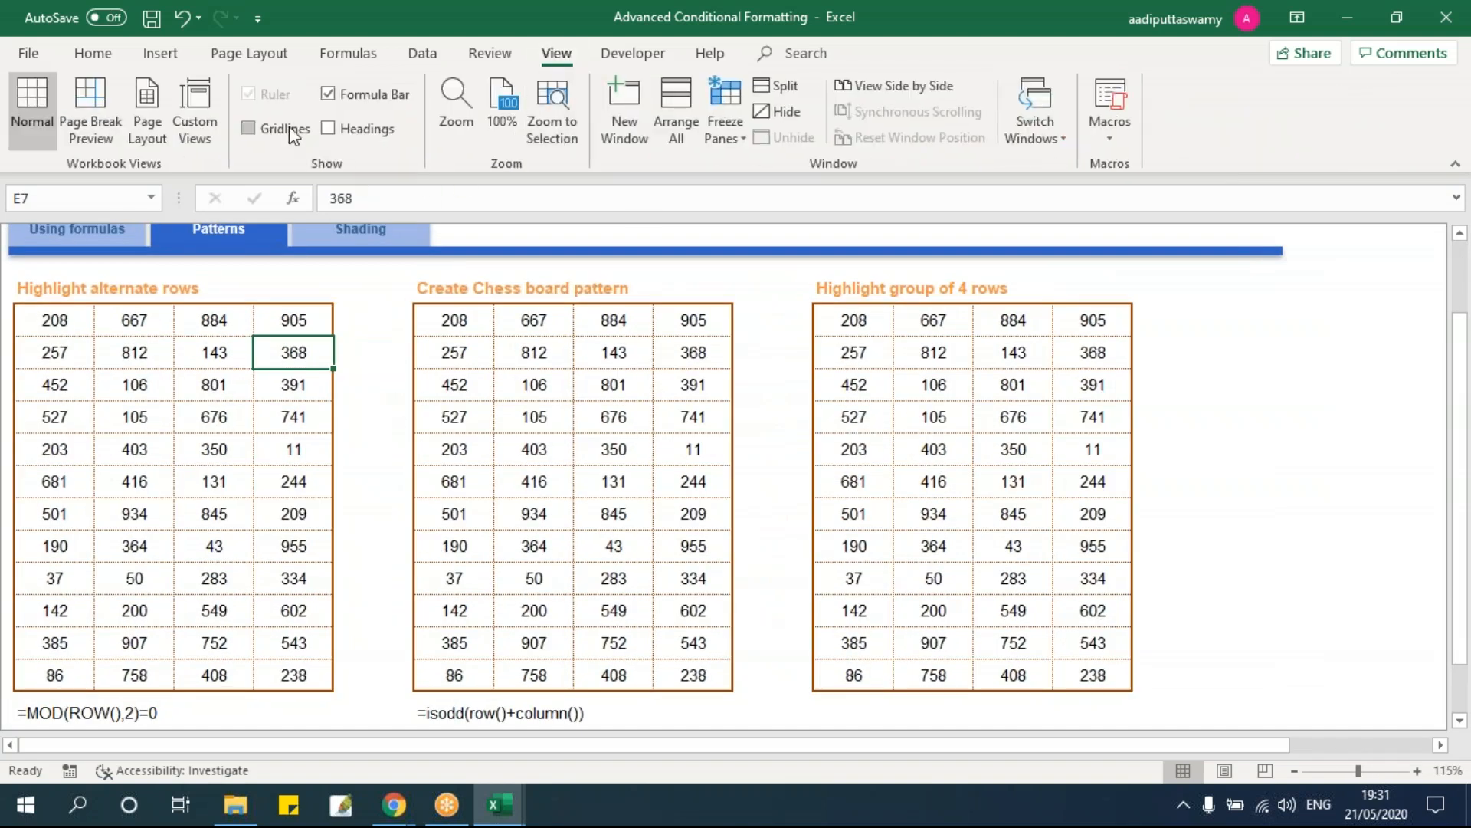
click(396, 484)
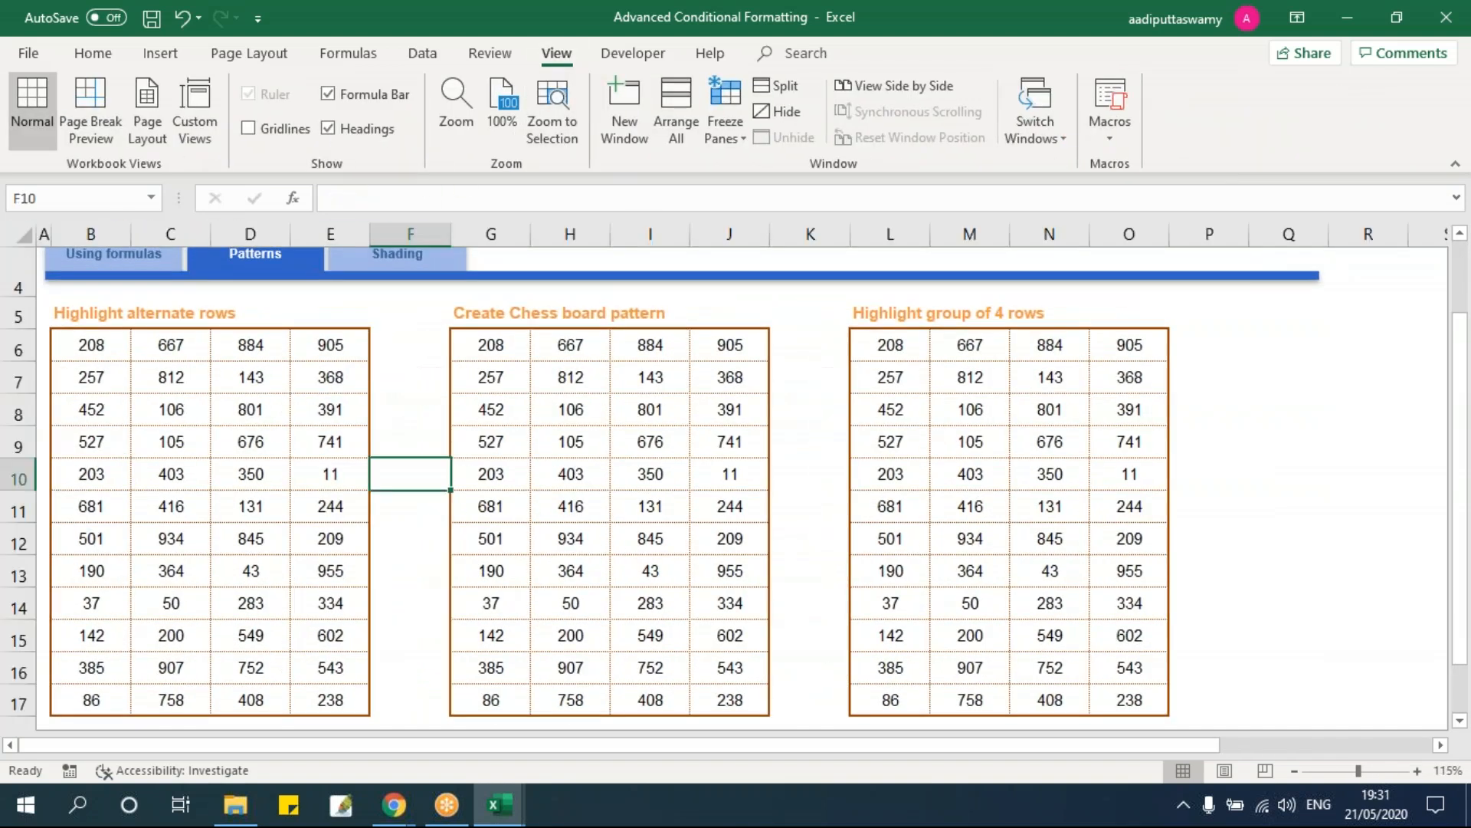
Step: Select the alternate-rows table B6:E17, inspecting rows 7 through 10 individually
drag(96, 342, 329, 699)
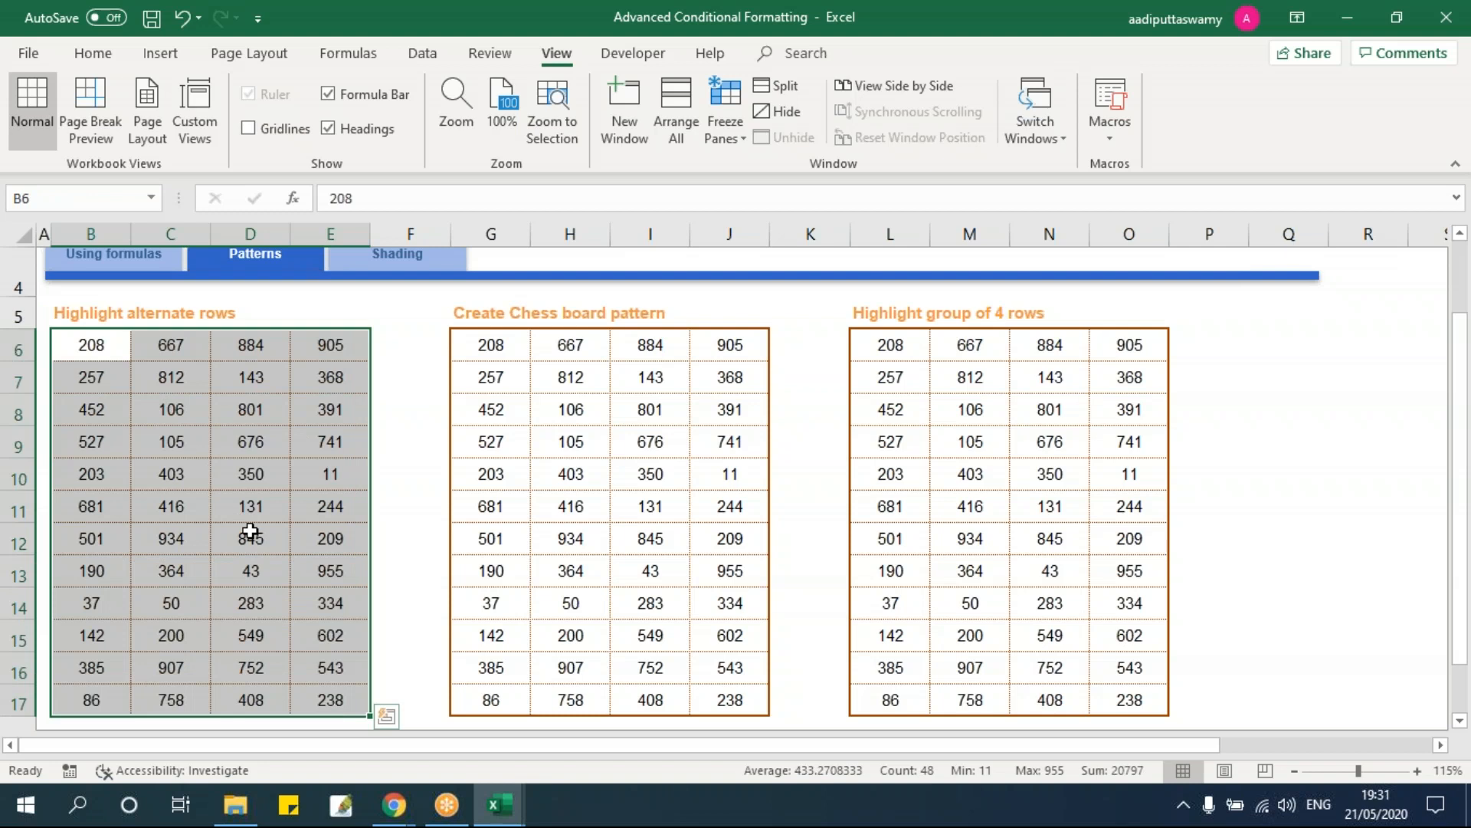
click(91, 380)
drag(90, 381, 330, 379)
drag(91, 410, 329, 404)
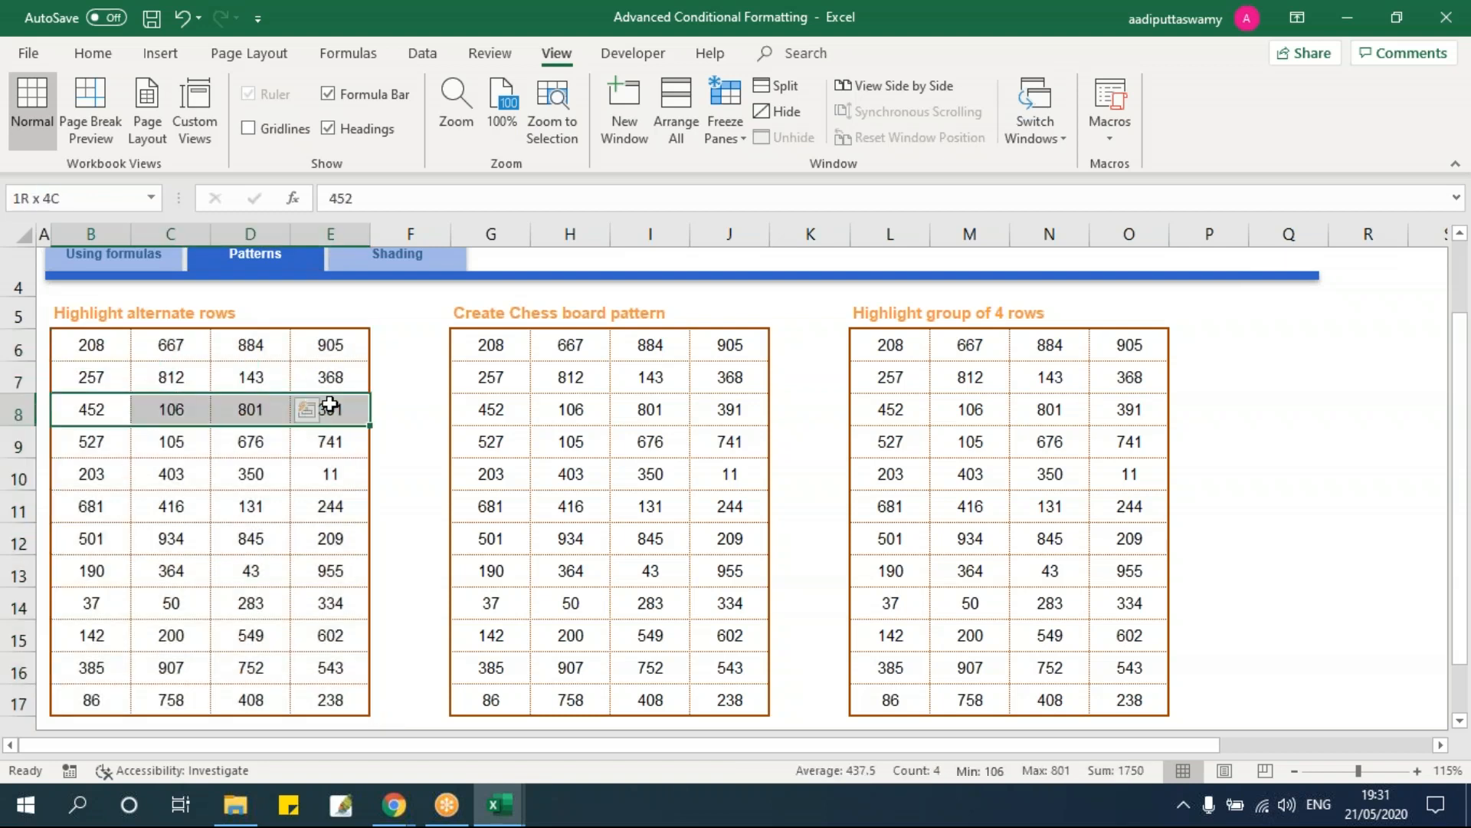
drag(100, 441, 329, 440)
drag(89, 478, 318, 474)
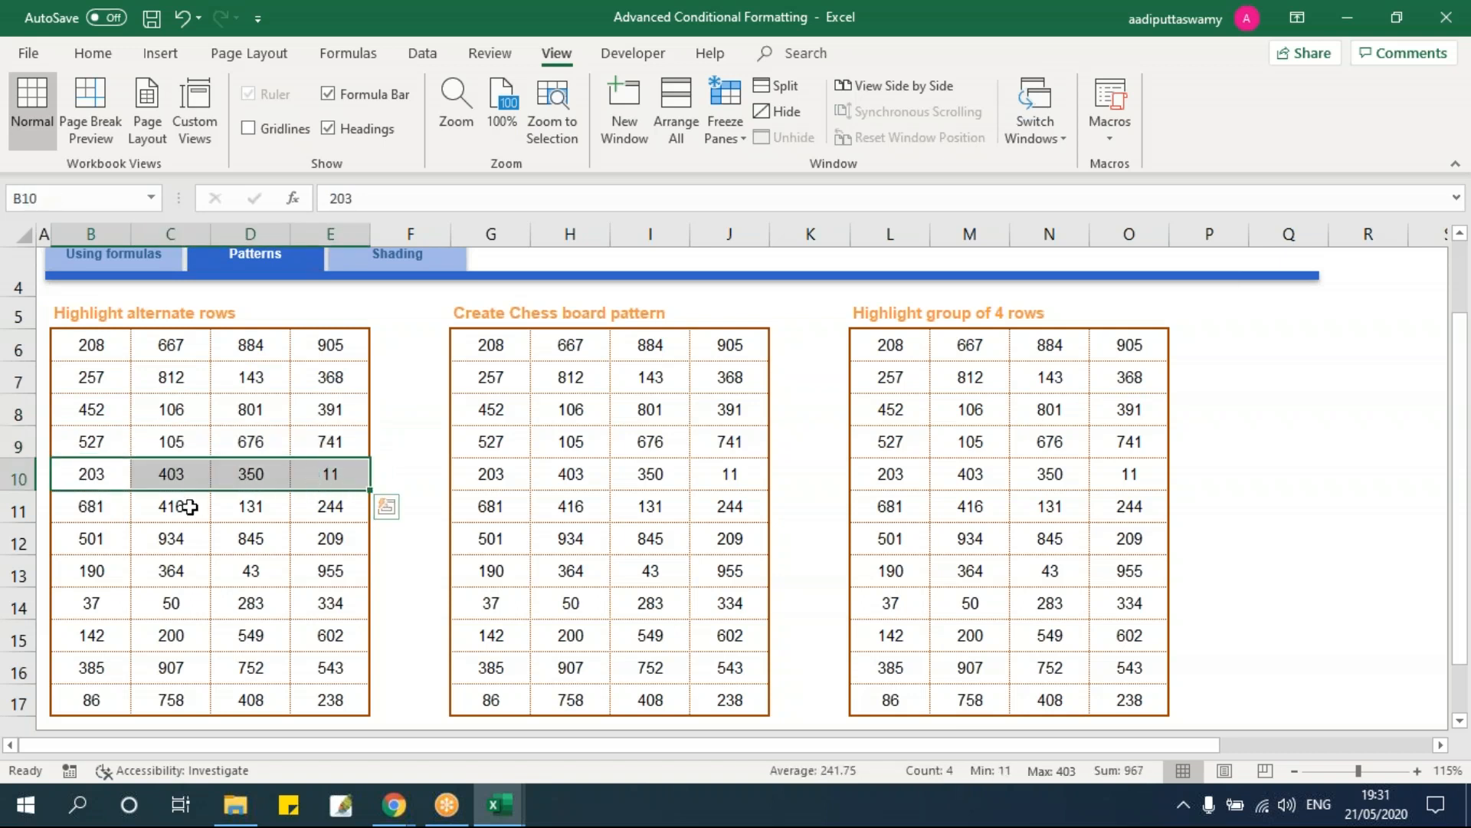
drag(88, 342, 250, 720)
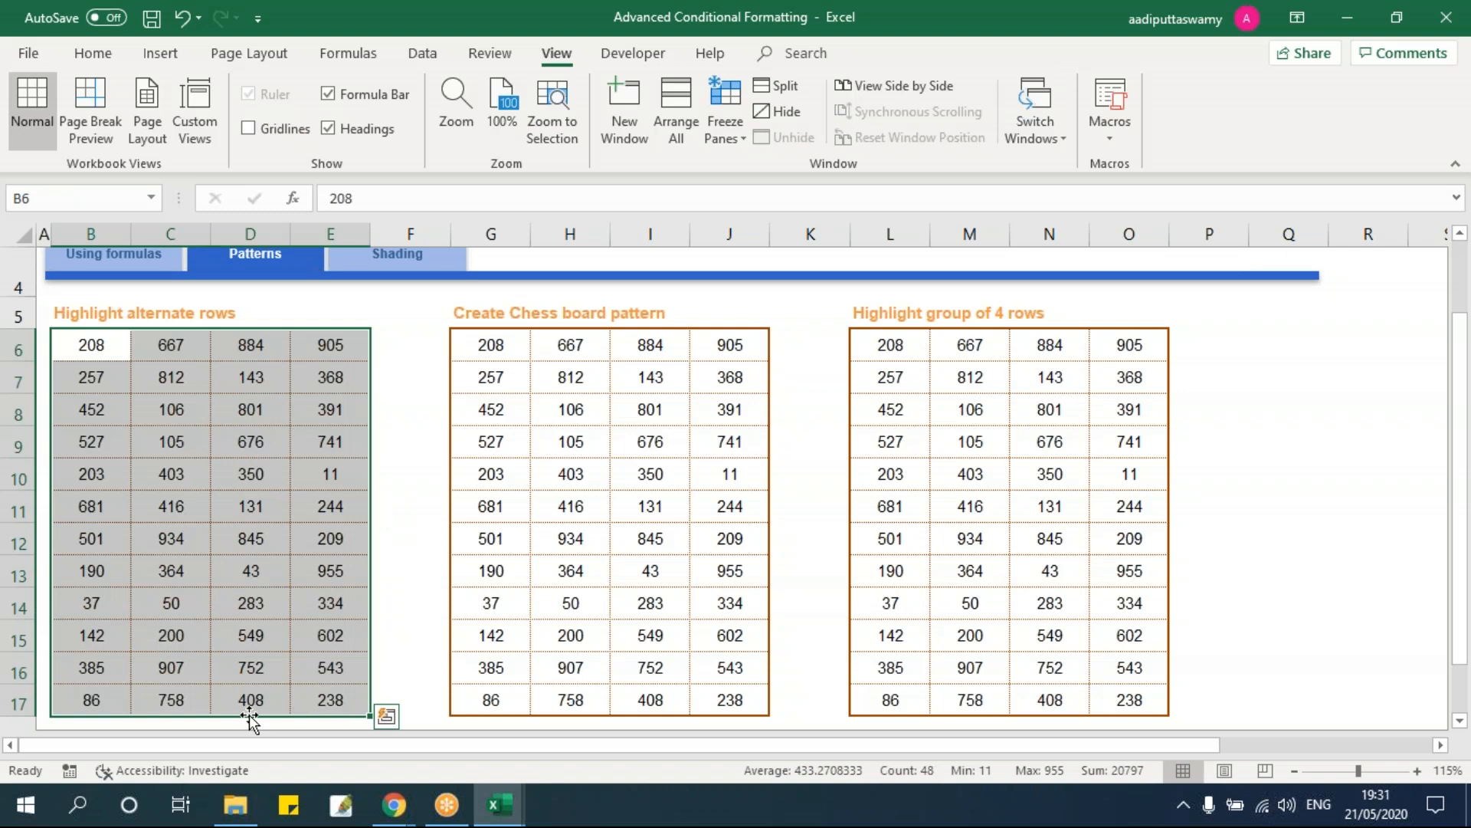
Step: Add the =mod(row(),2)=1 formula rule with light orange fill, then inspect the shaded odd rows
click(93, 53)
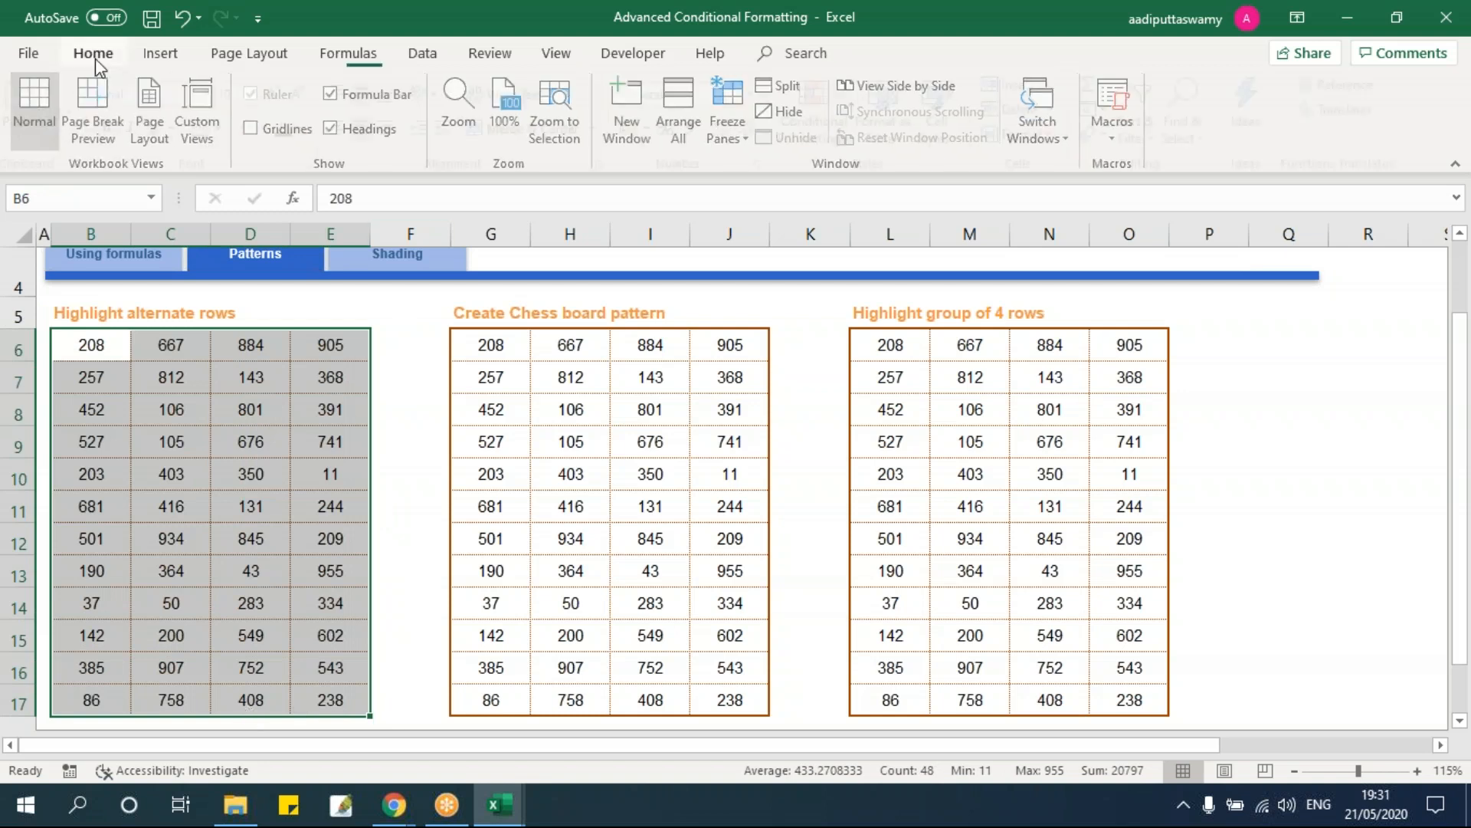
click(820, 133)
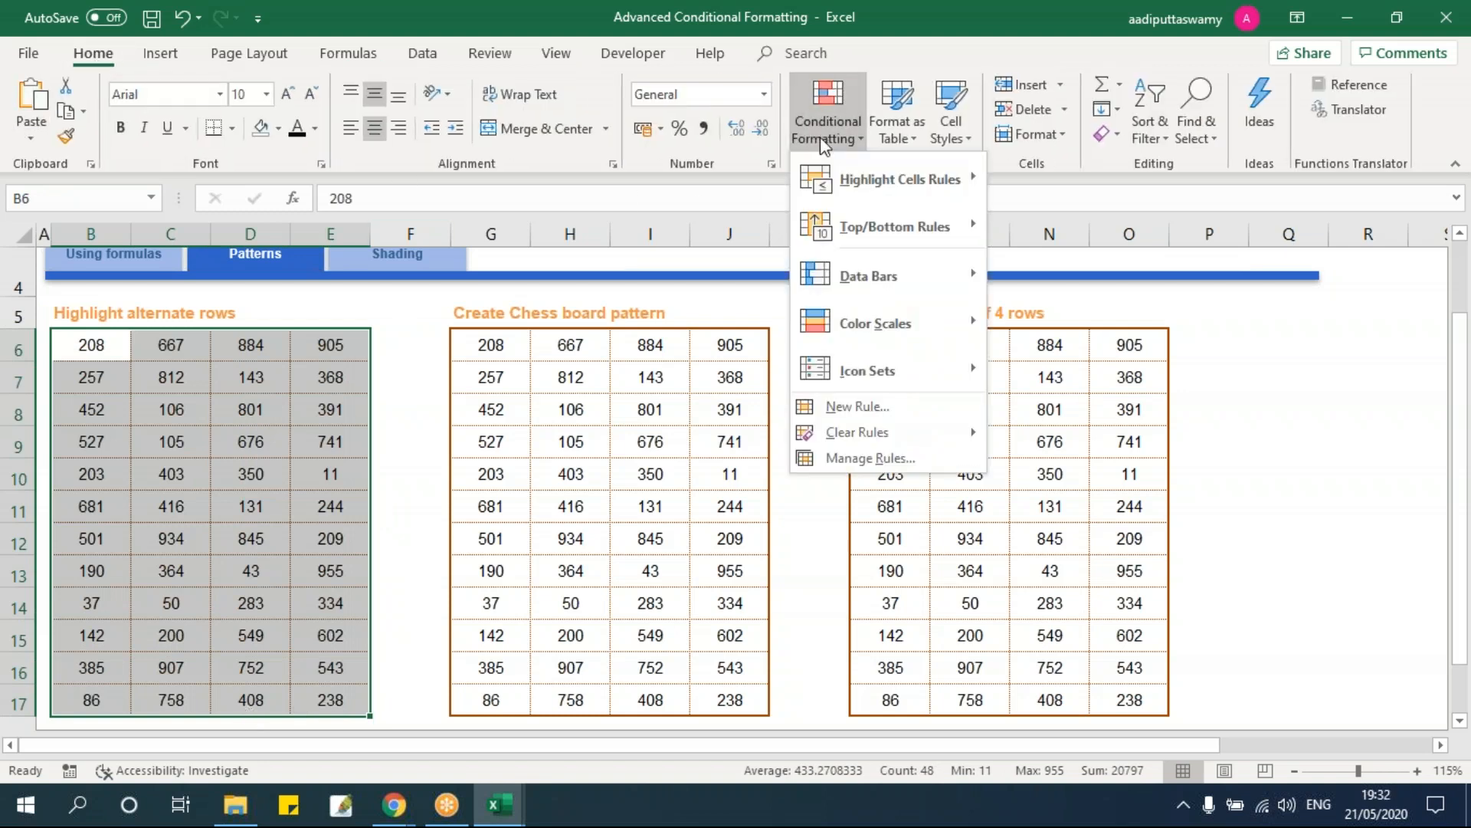
click(889, 407)
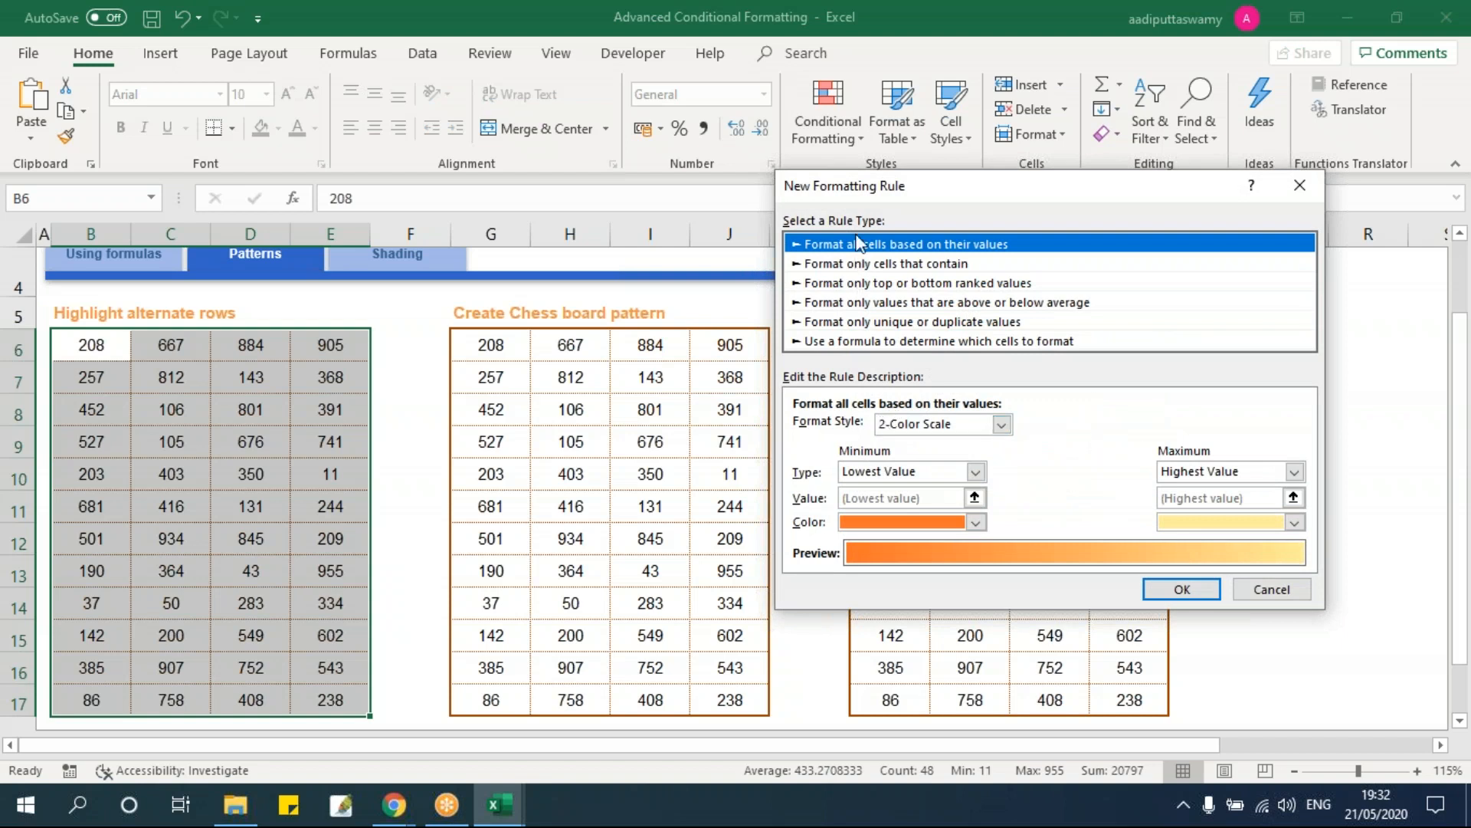
click(864, 341)
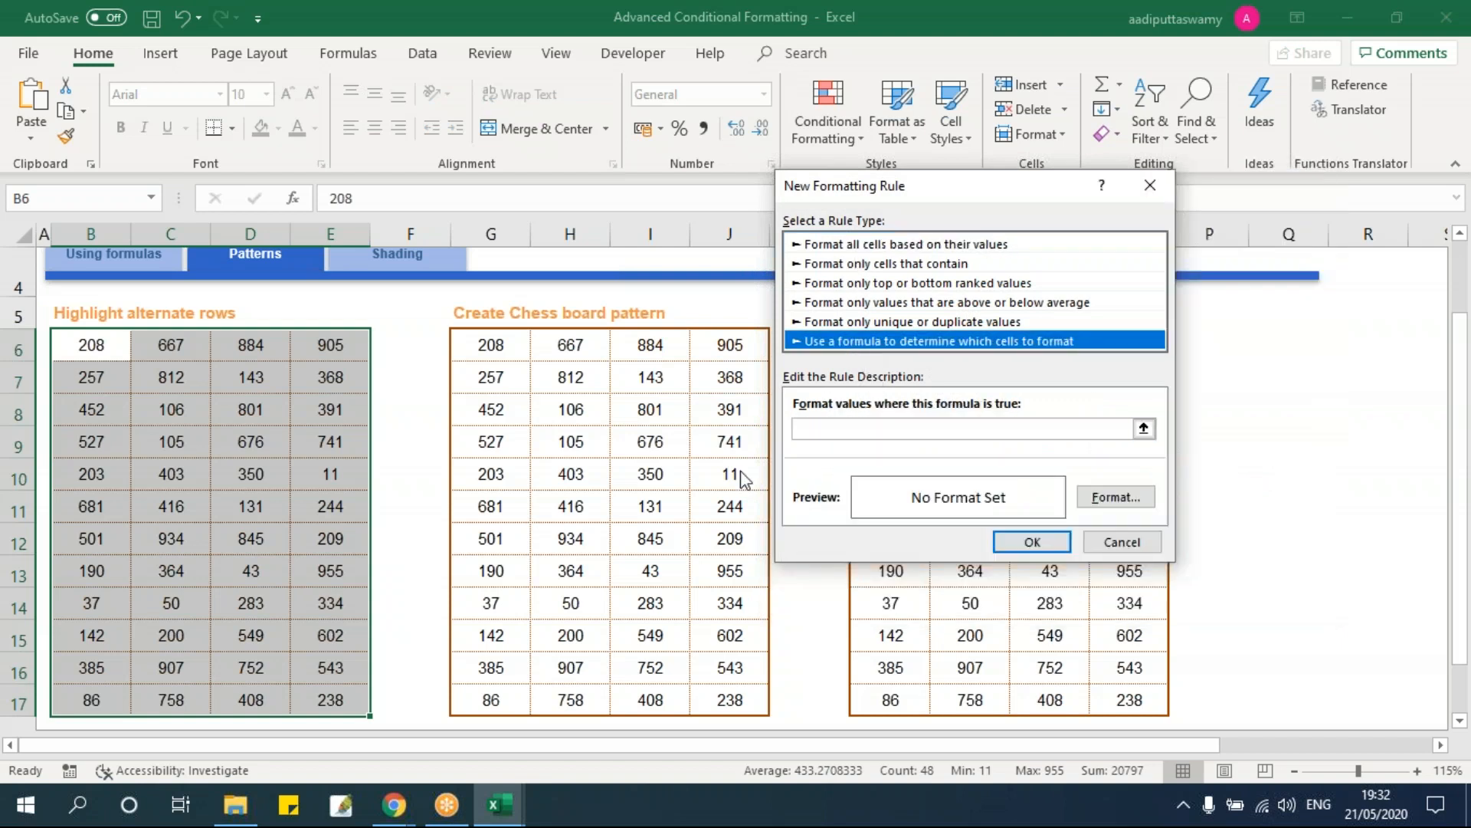
click(918, 431)
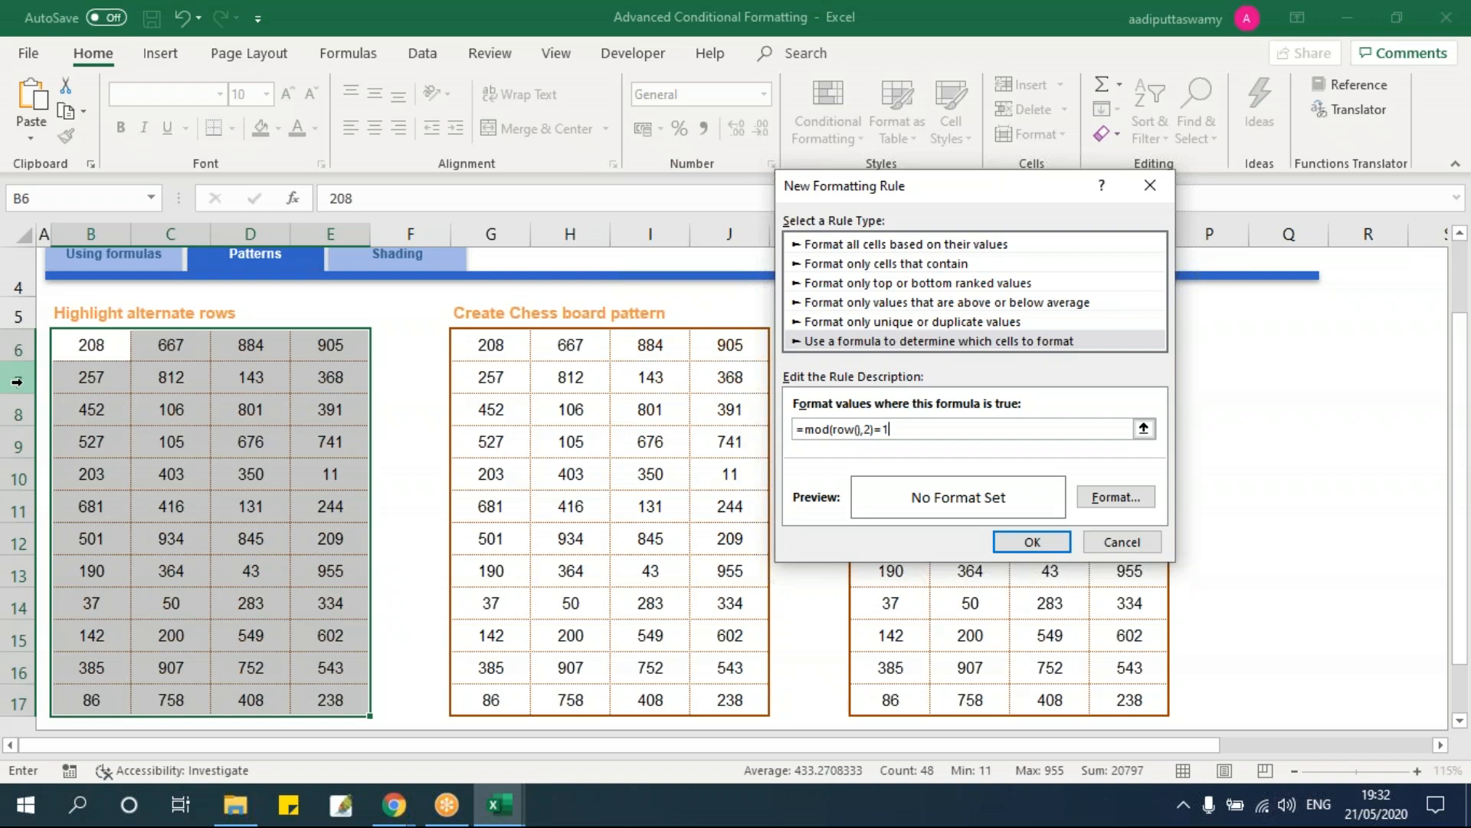
click(1111, 500)
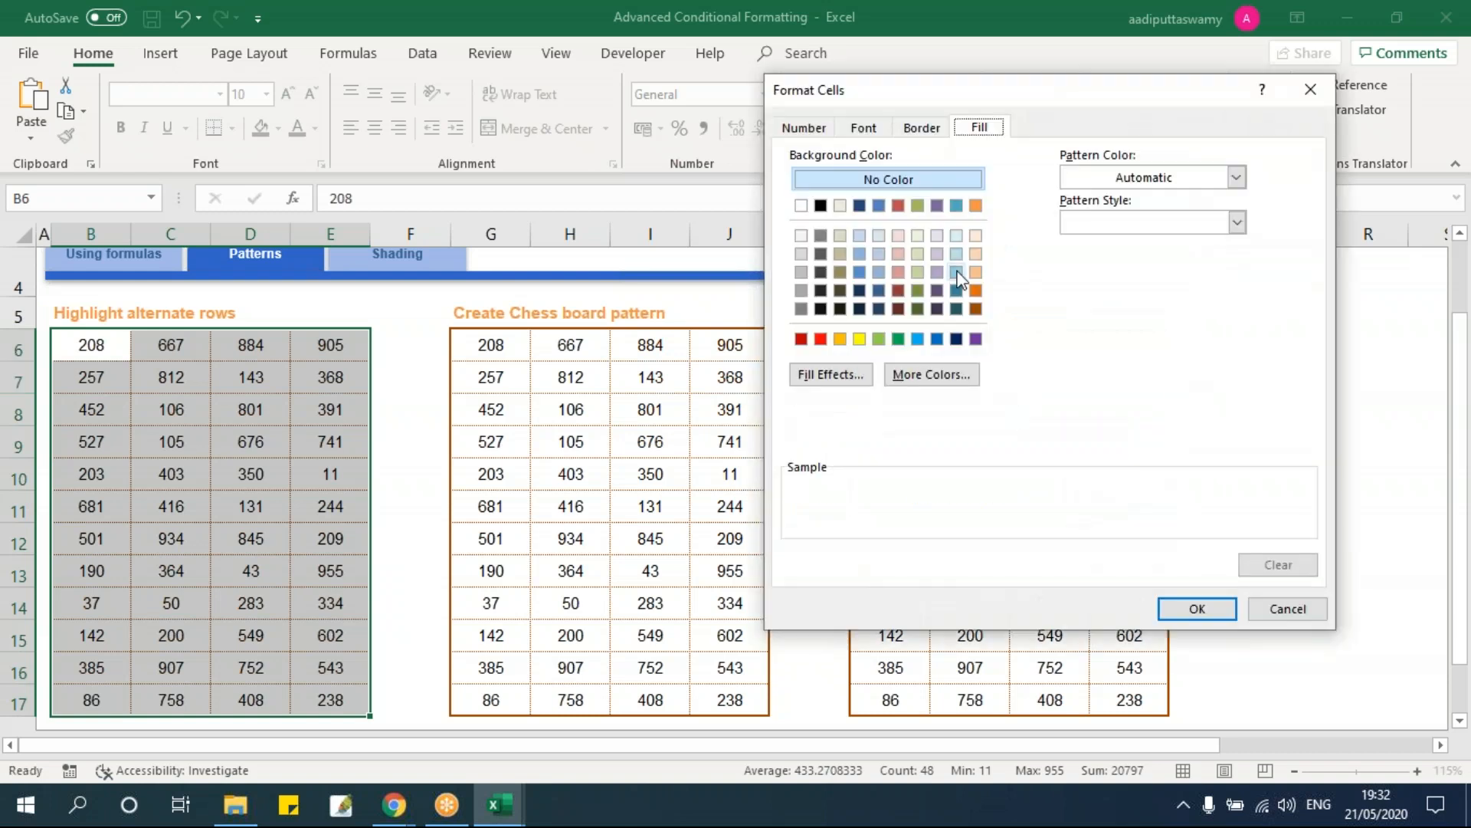
click(975, 253)
click(1197, 608)
click(1049, 548)
click(338, 509)
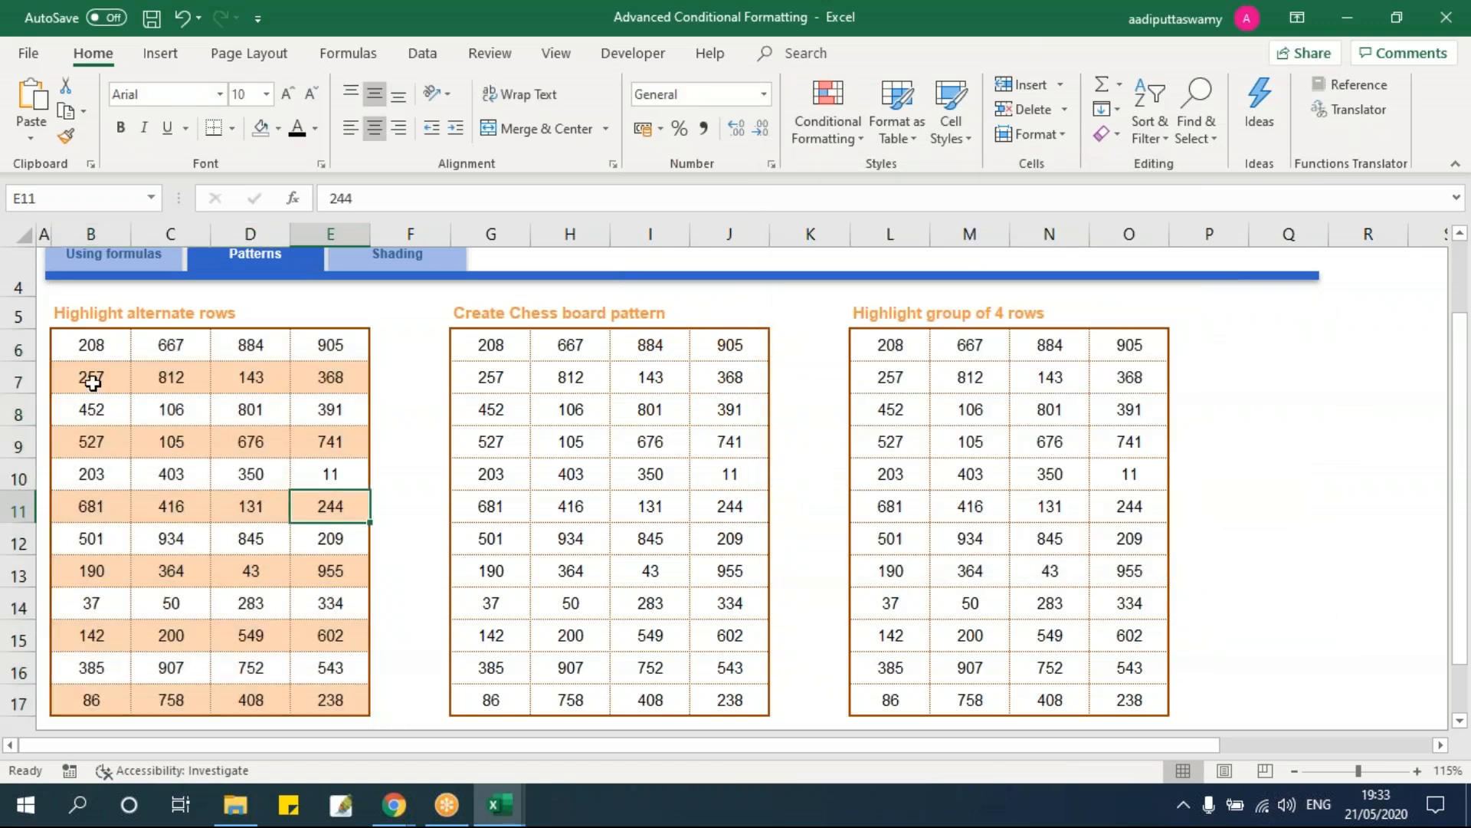
drag(92, 380, 298, 379)
click(17, 379)
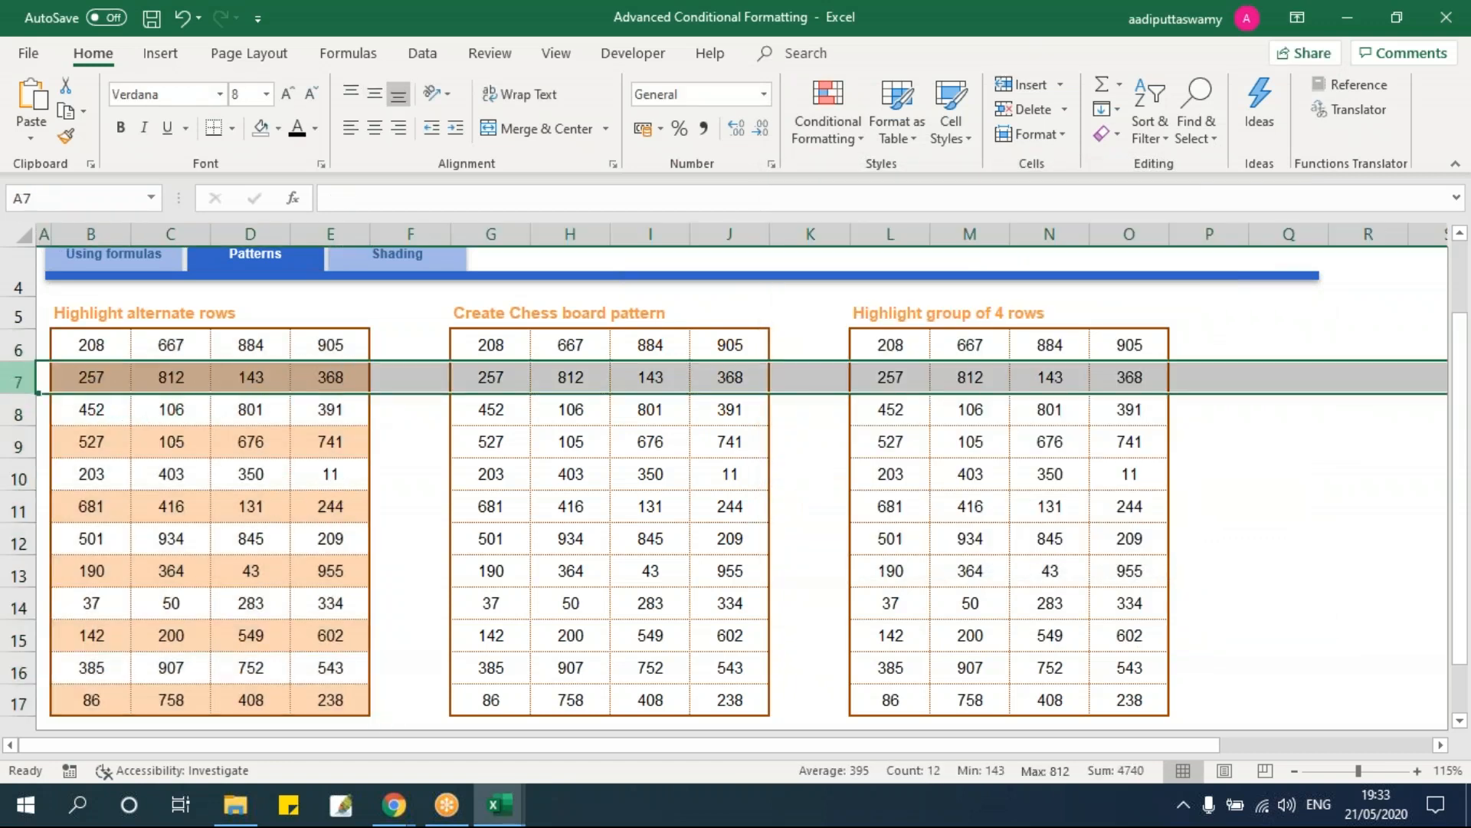
click(17, 446)
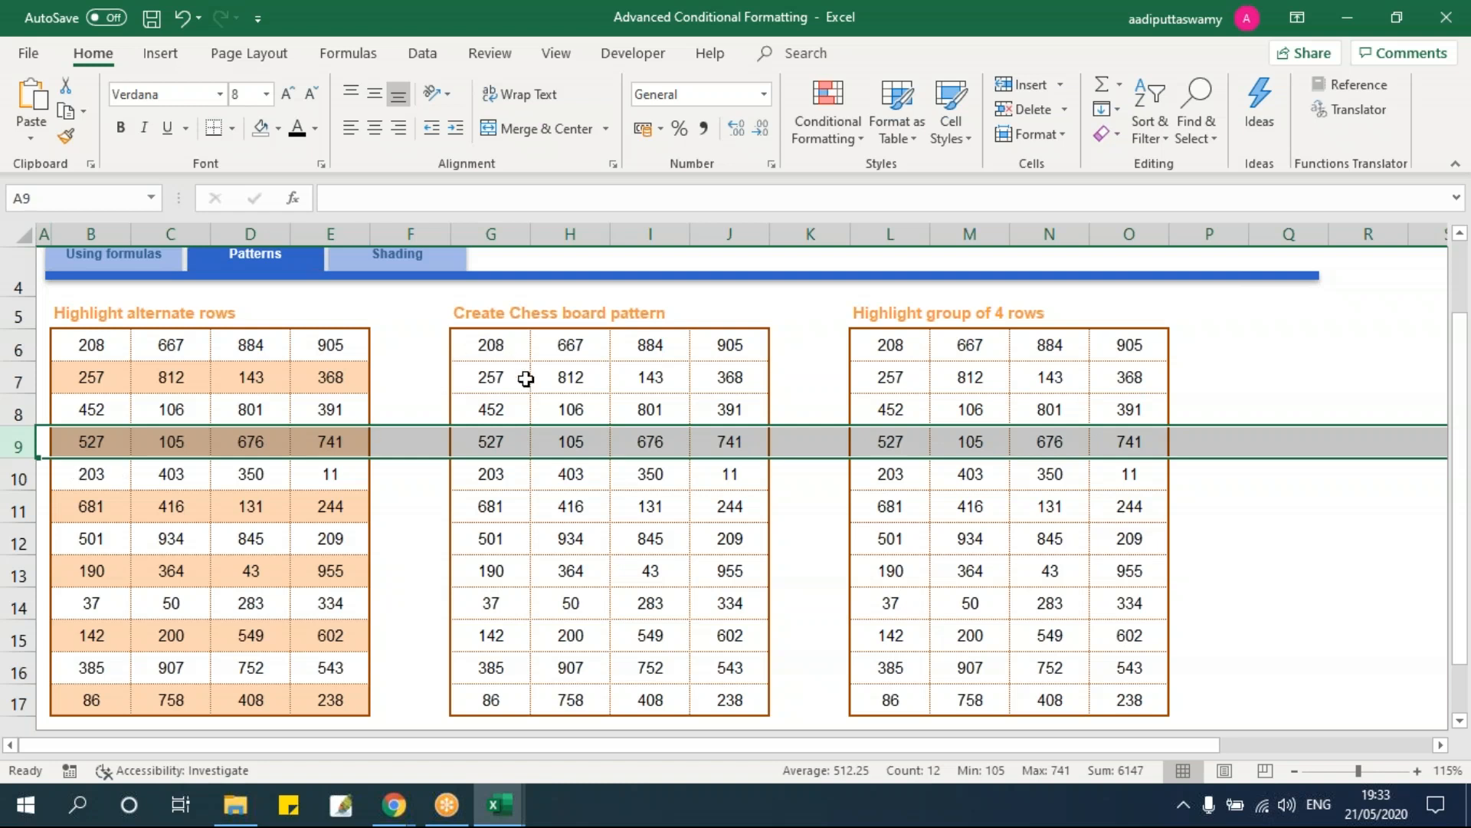
scroll(701, 512, down, 1)
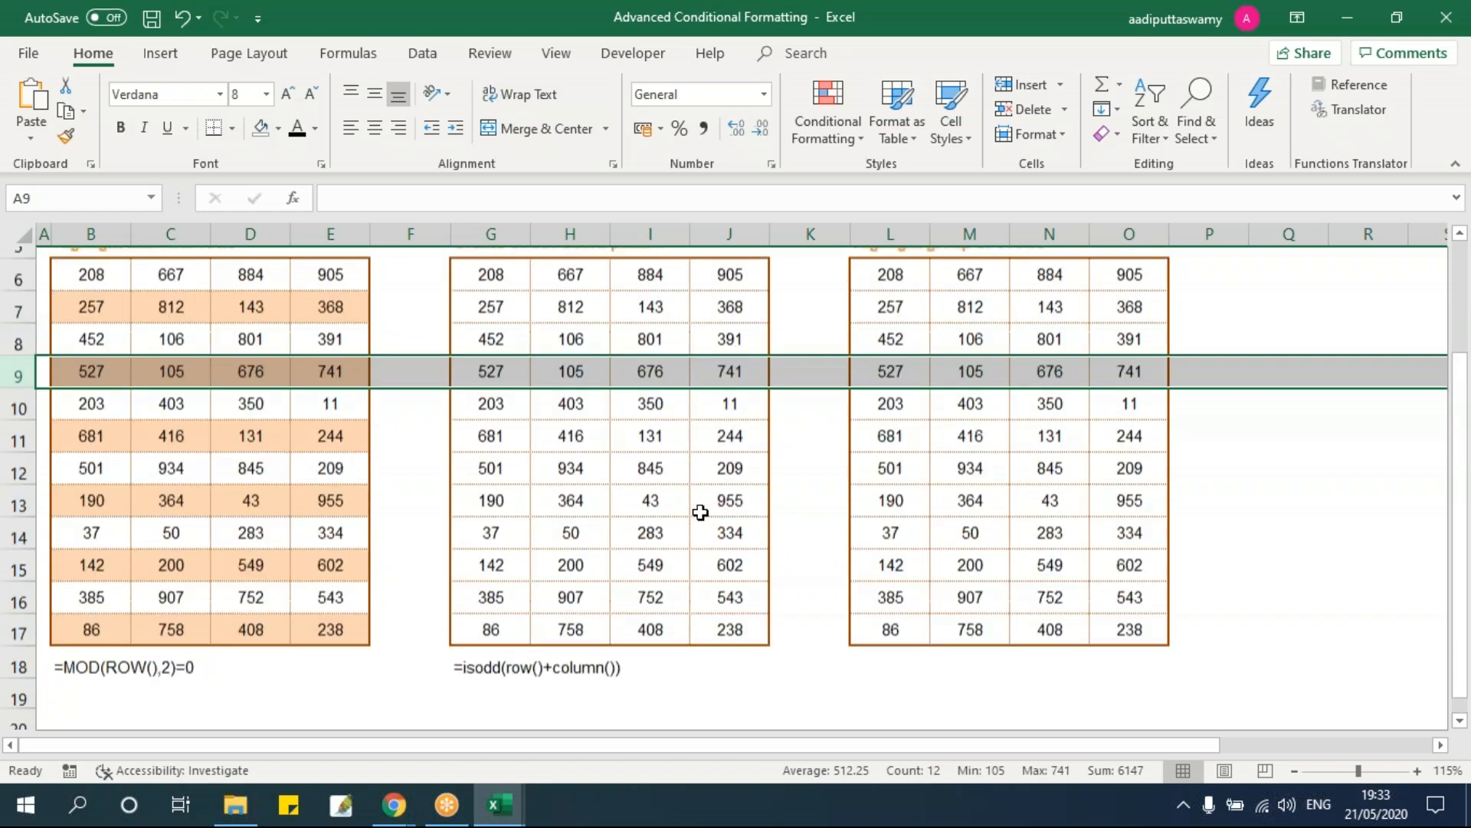
scroll(701, 512, up, 1)
drag(501, 347, 749, 696)
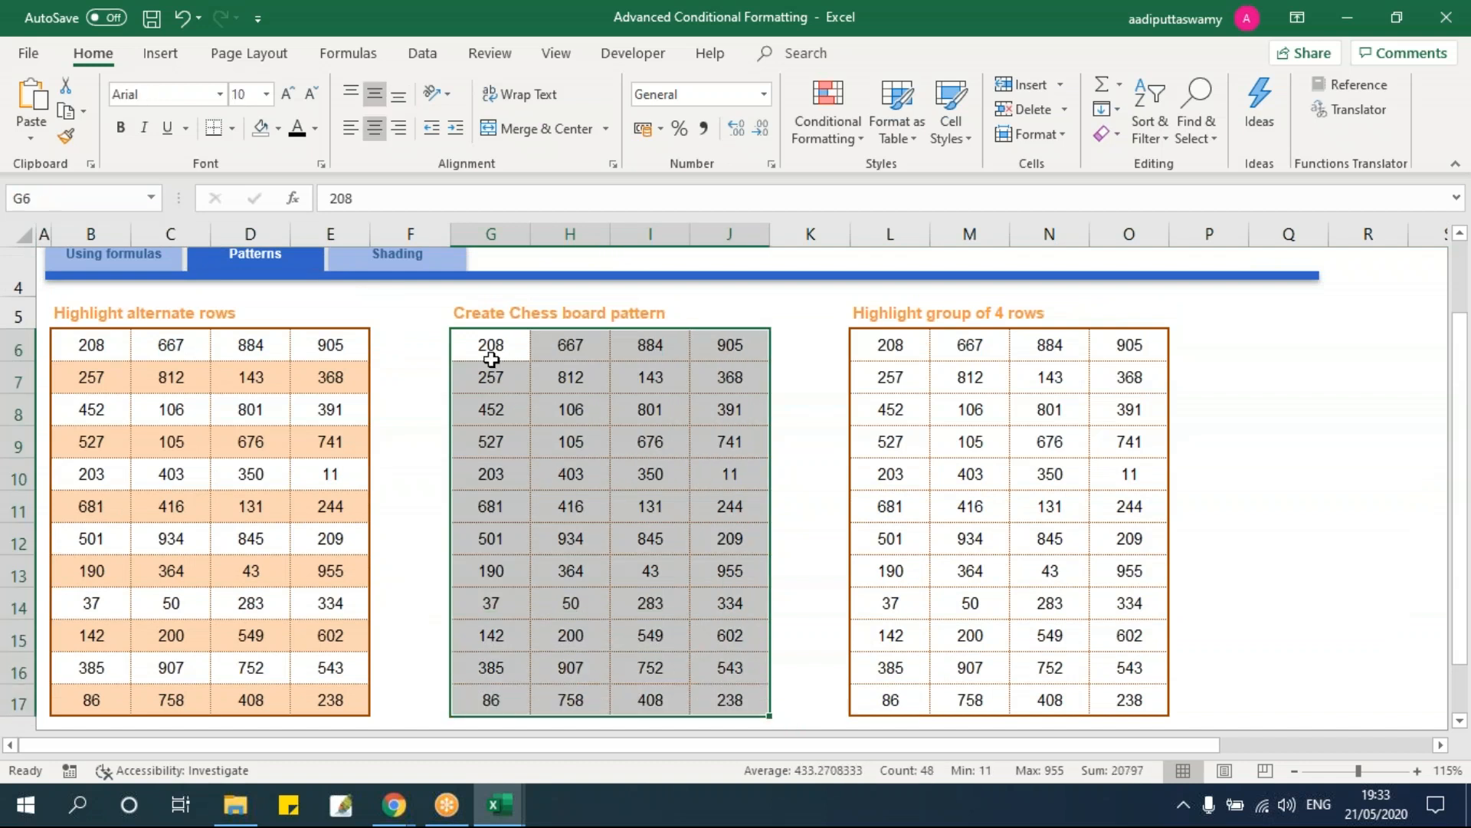
click(482, 353)
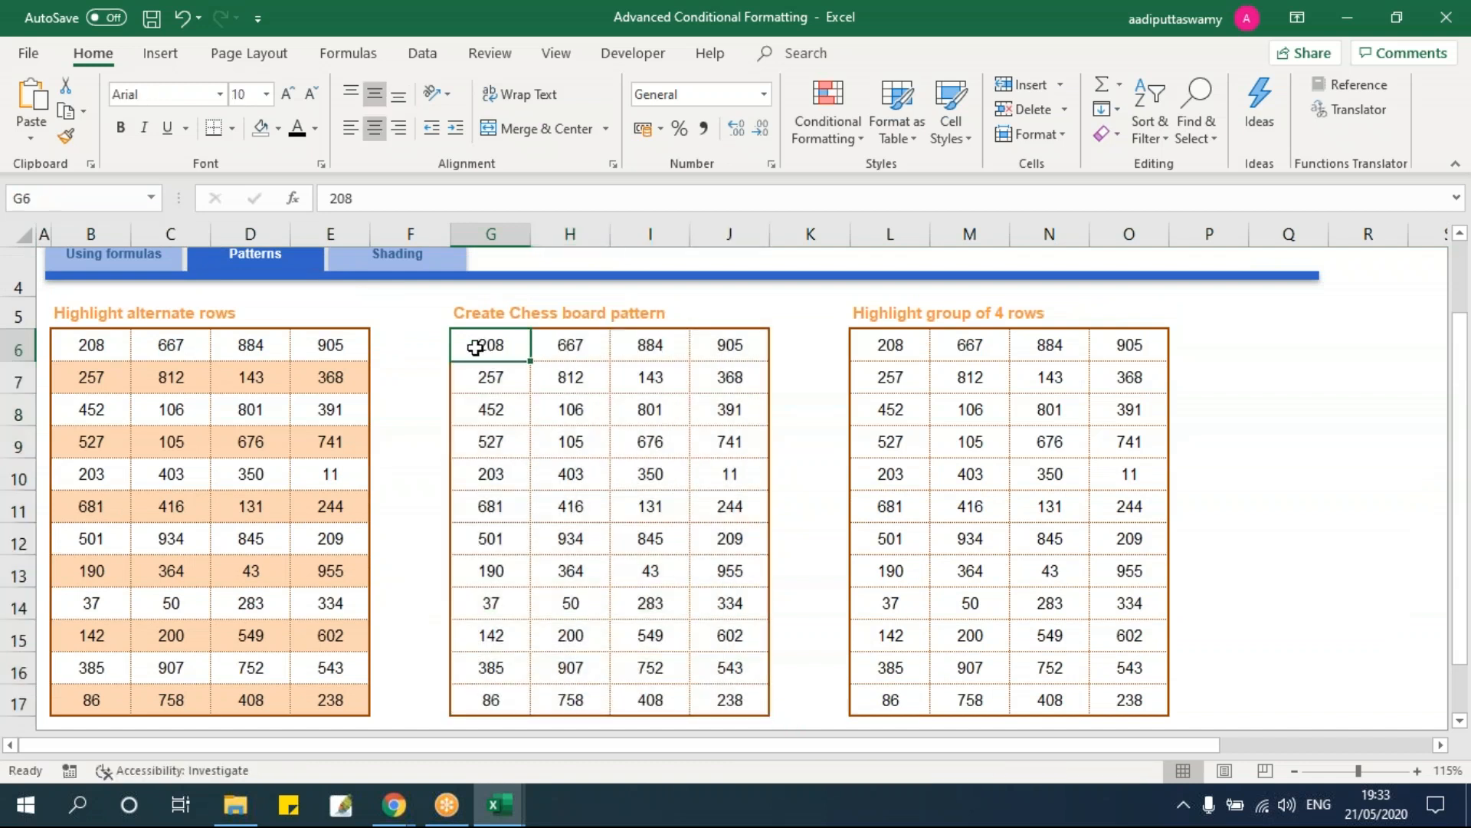
click(565, 350)
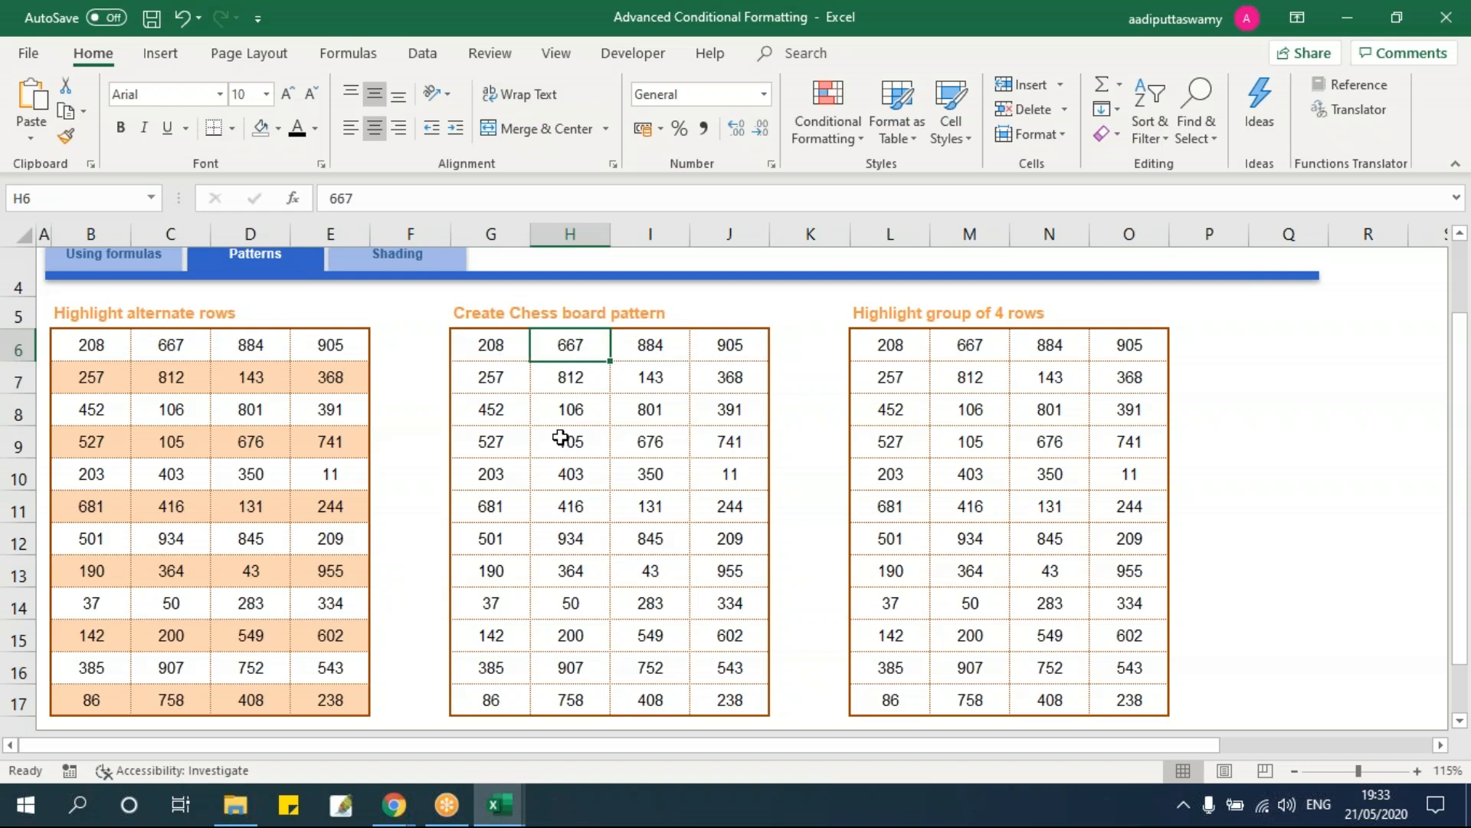
click(659, 345)
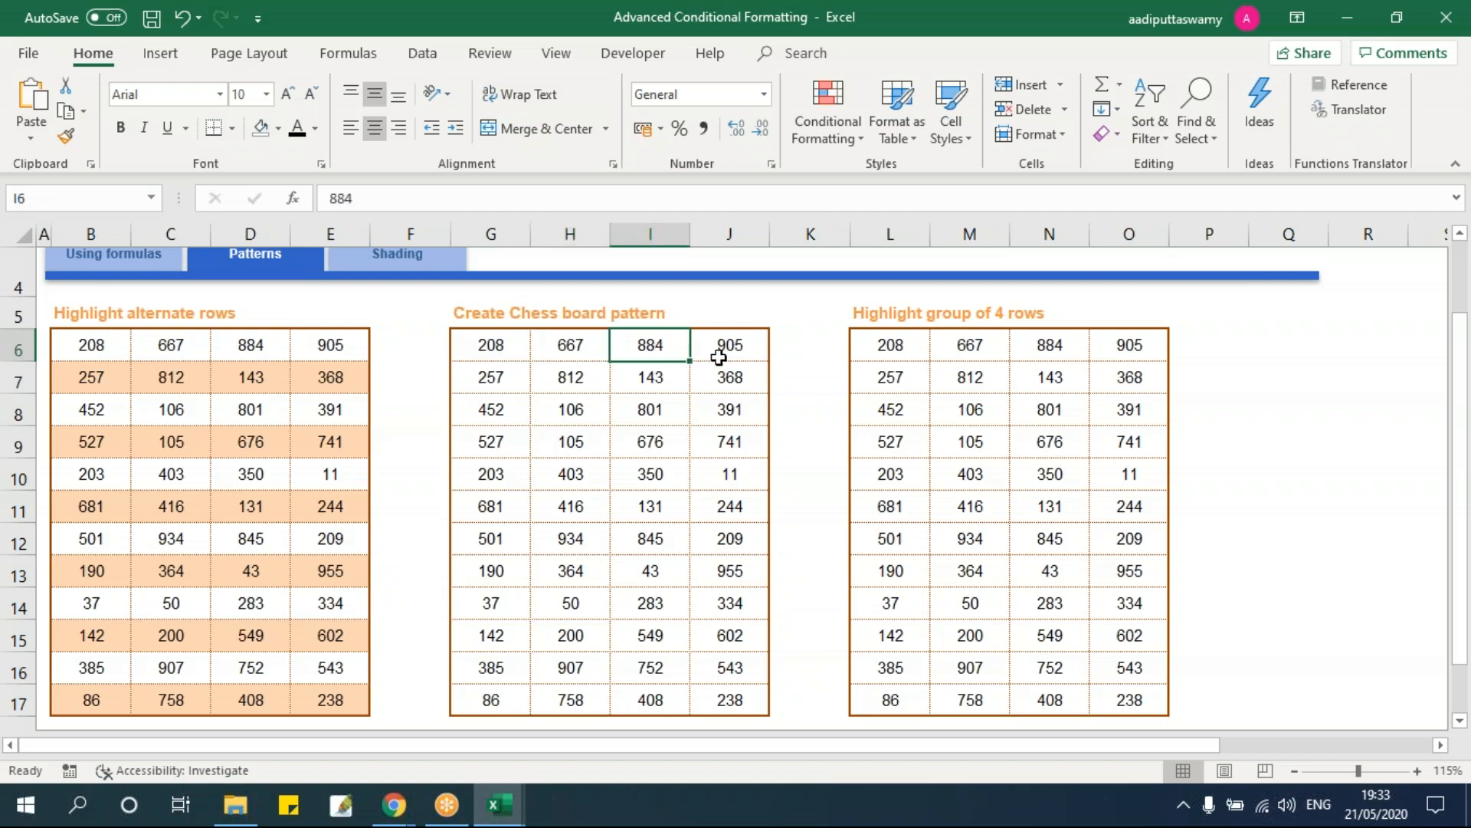
click(715, 348)
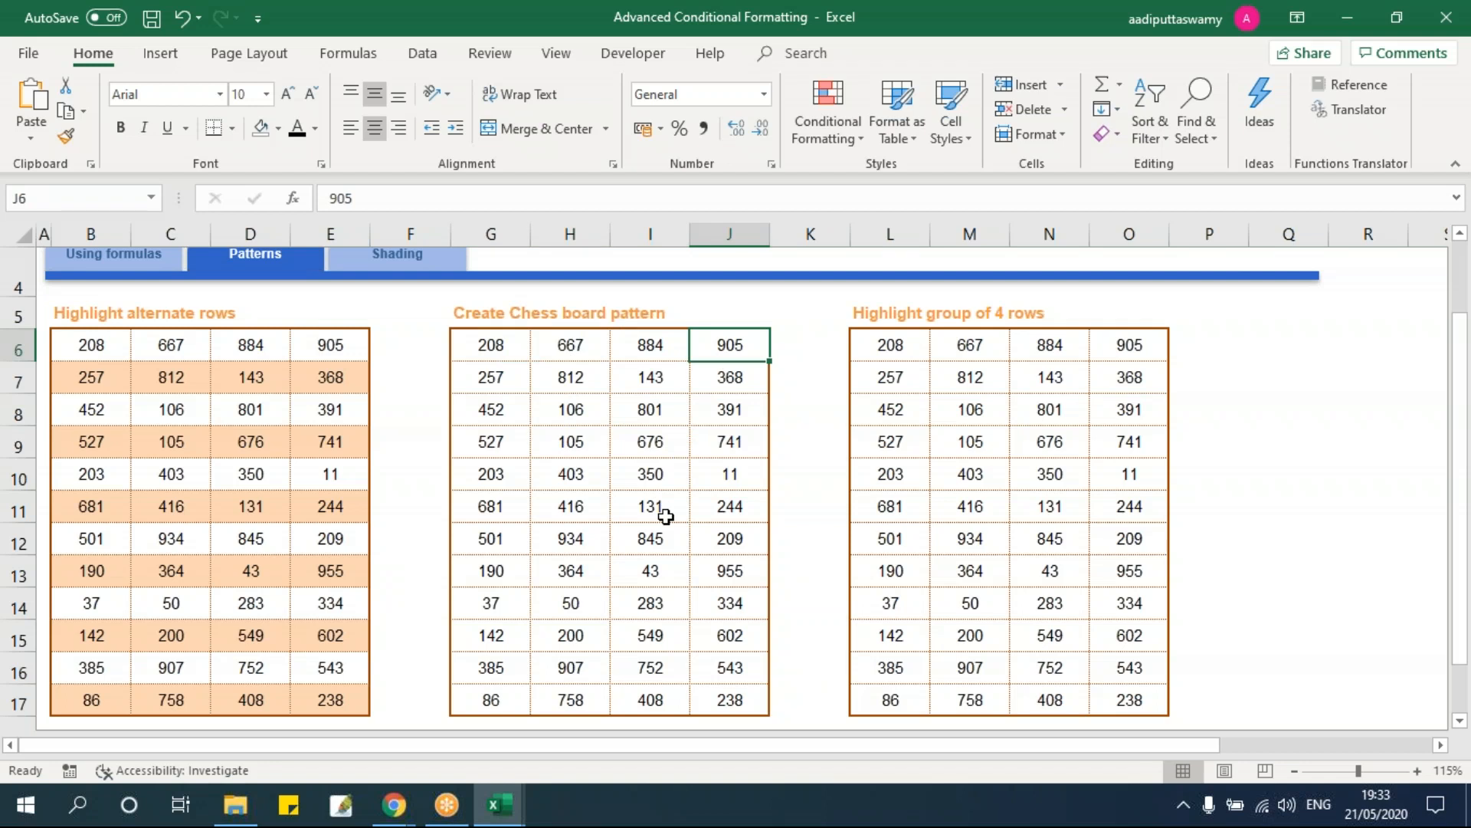
scroll(666, 515, down, 1)
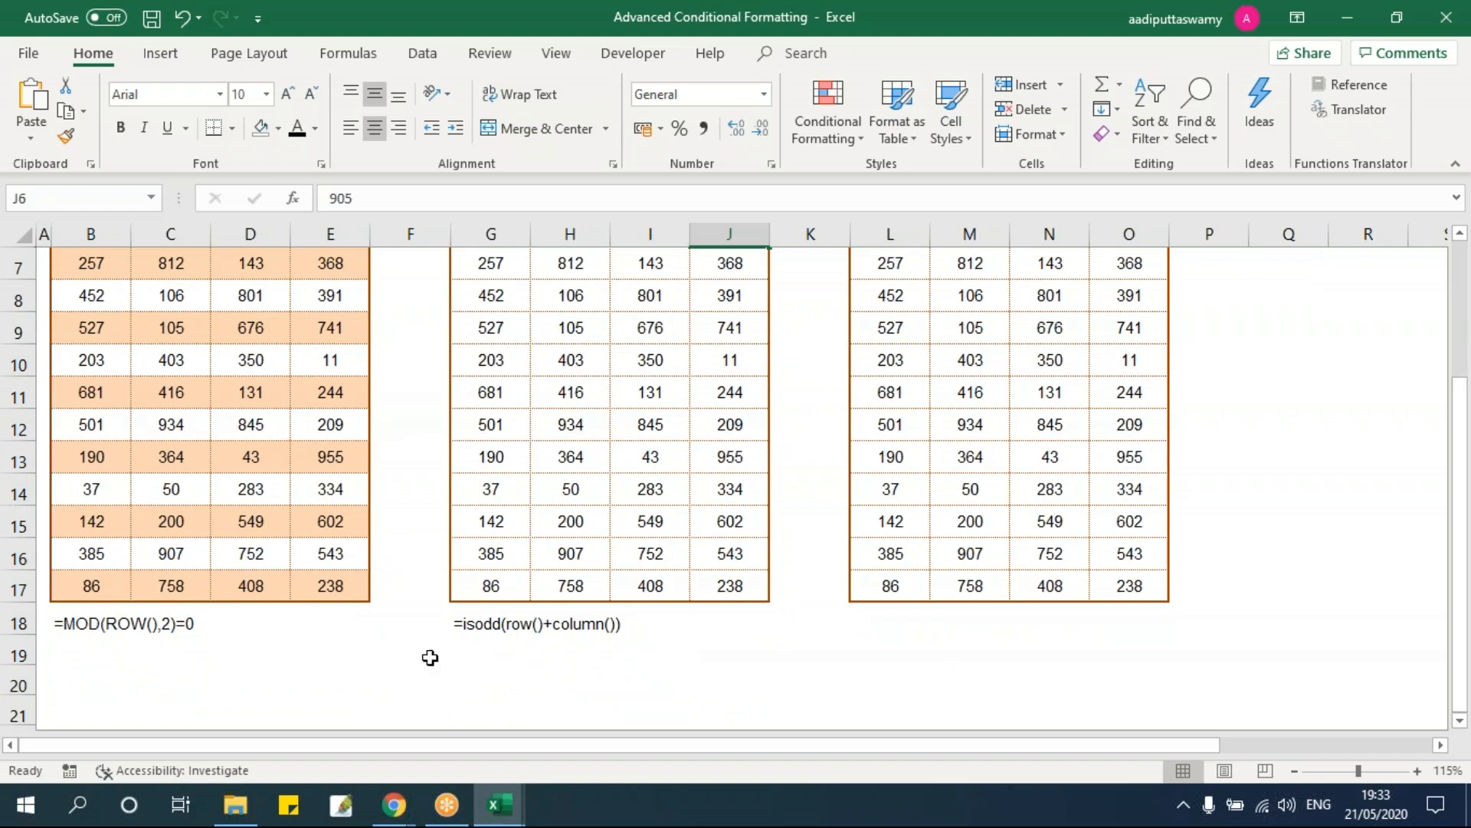
scroll(517, 664, up, 1)
drag(490, 345, 751, 696)
Step: Apply an =isodd(row()+column()) formula rule with light peach fill to the chessboard table
click(836, 130)
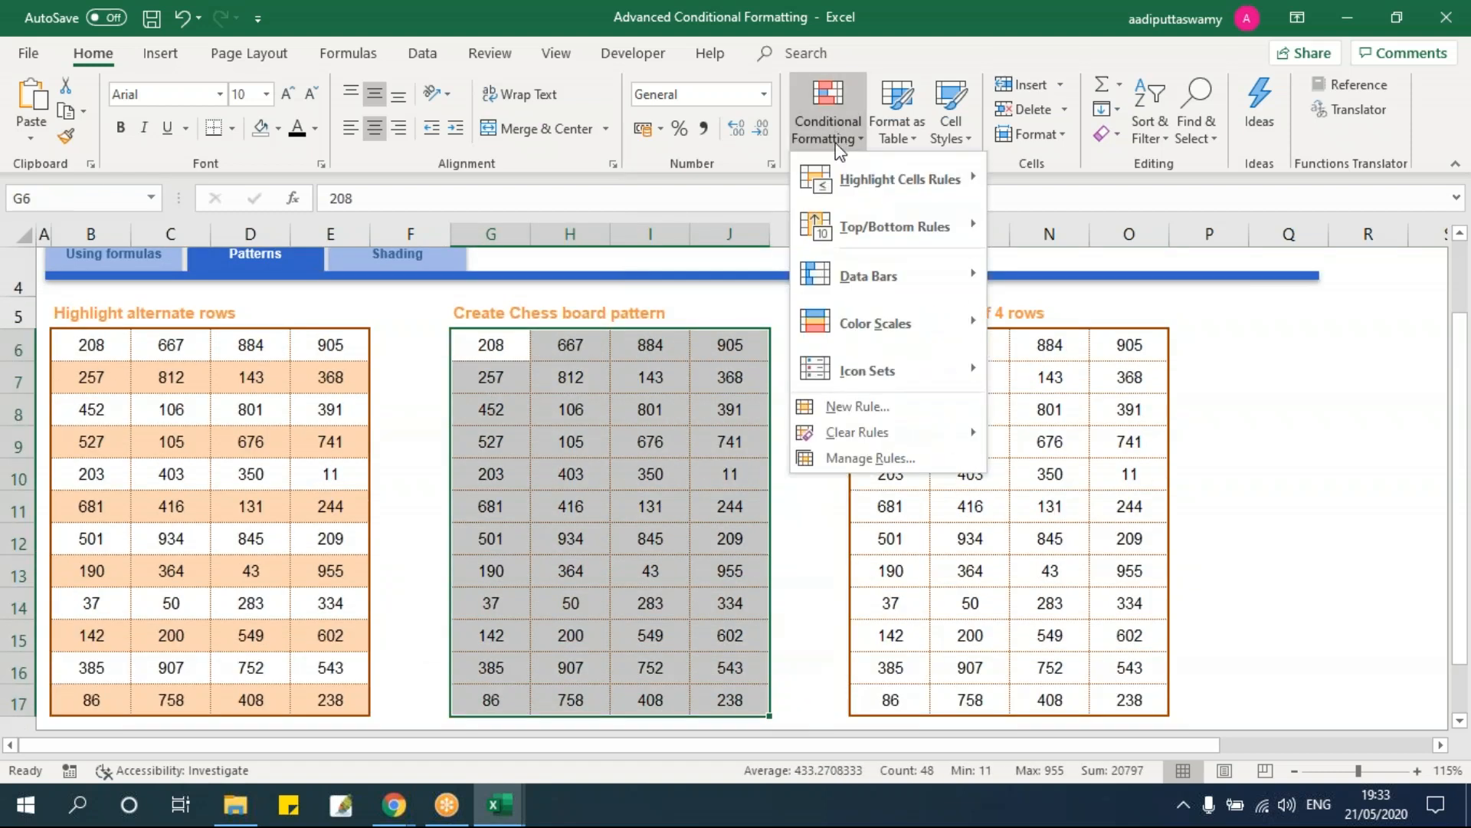
click(859, 405)
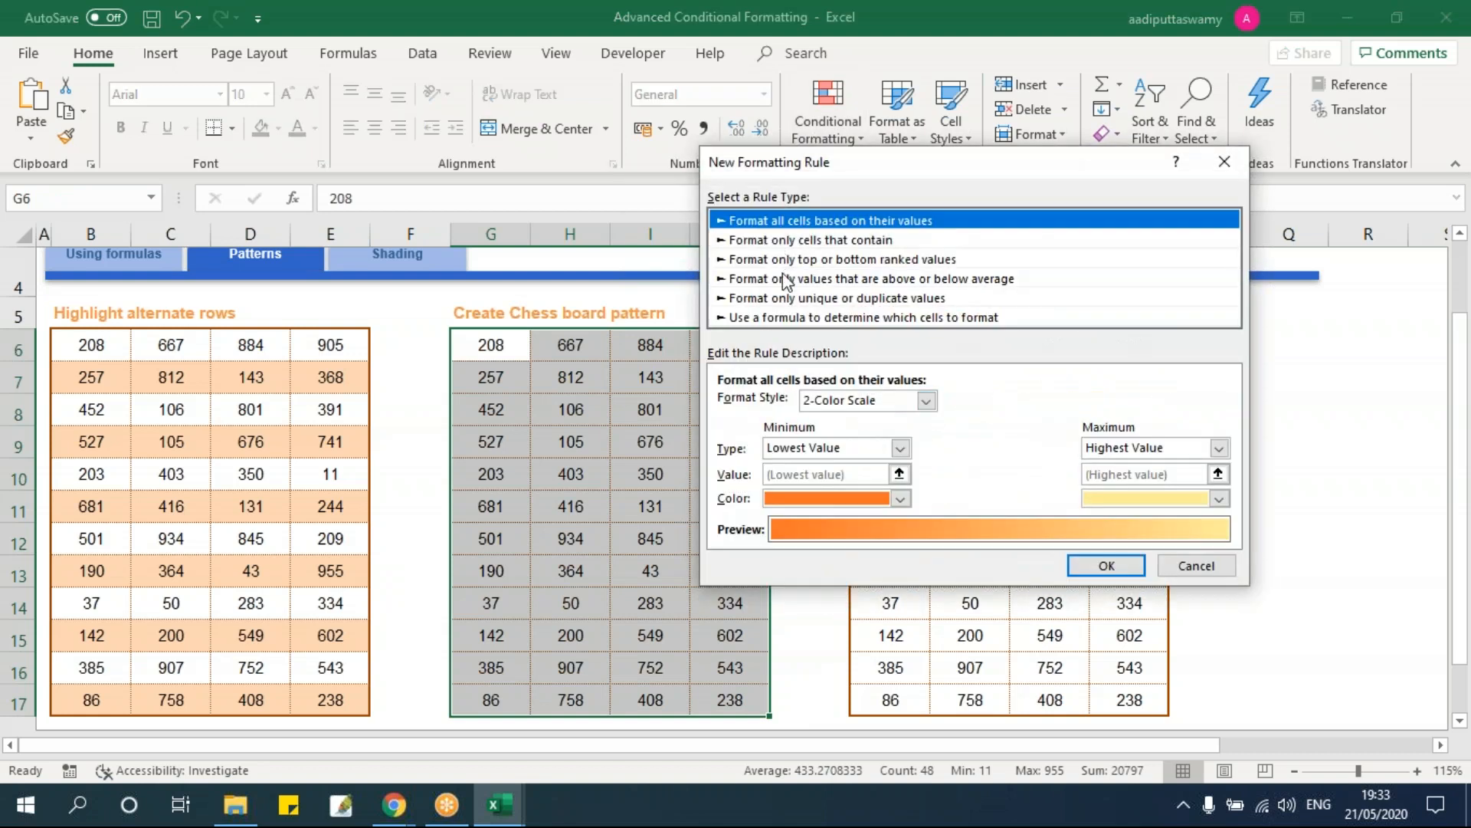
click(789, 317)
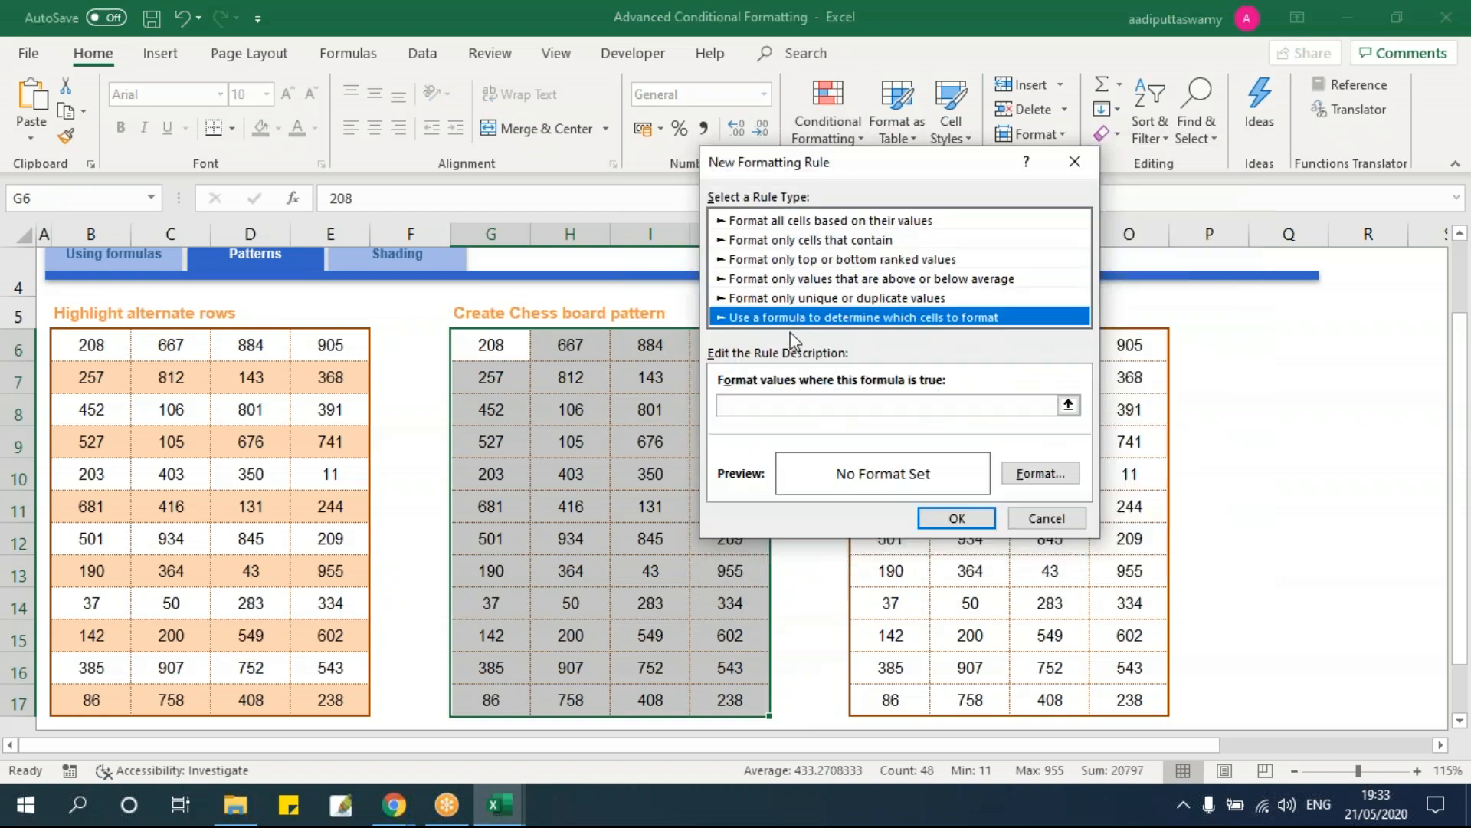
click(821, 404)
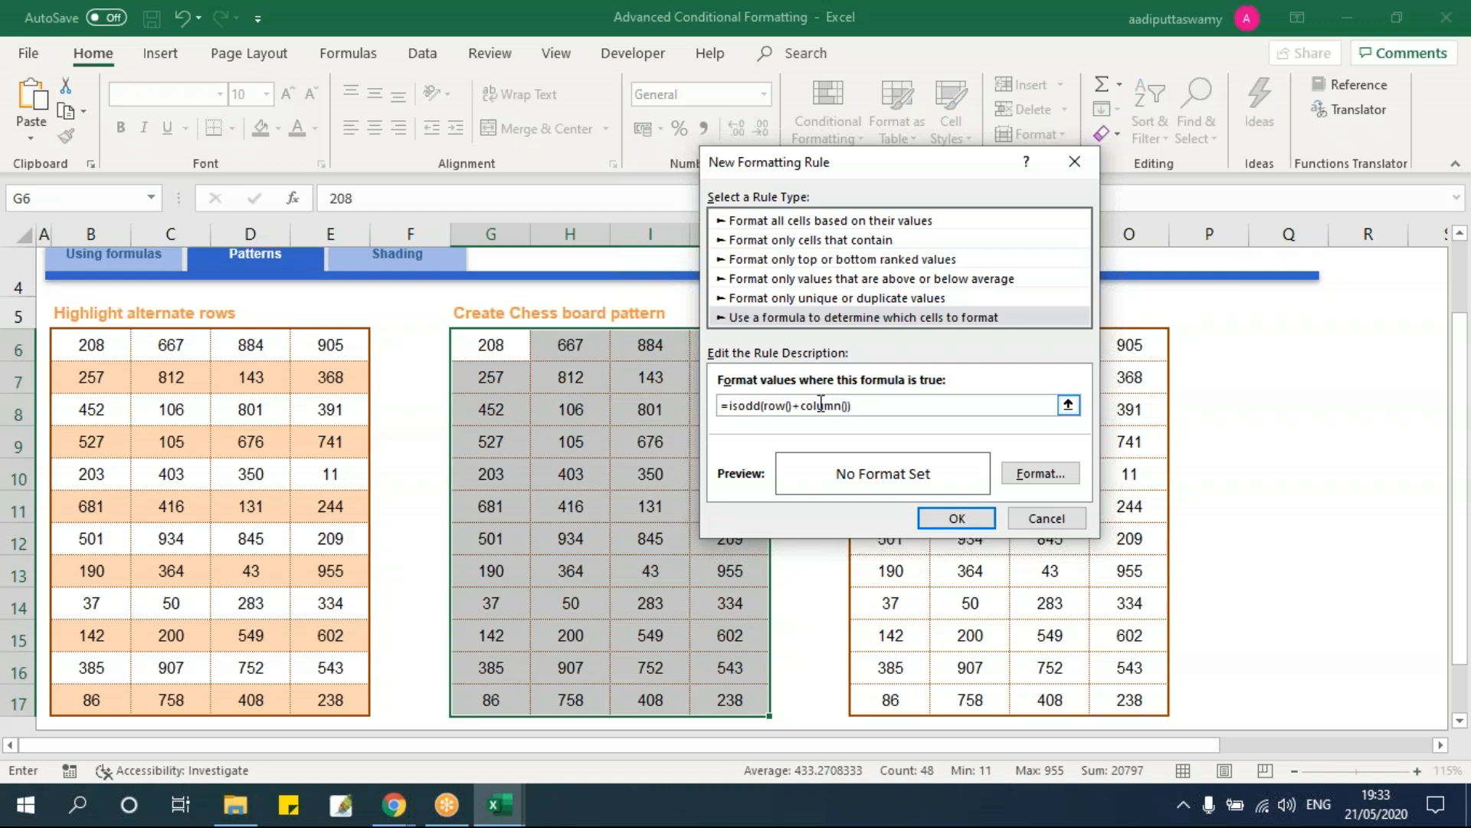
click(1053, 483)
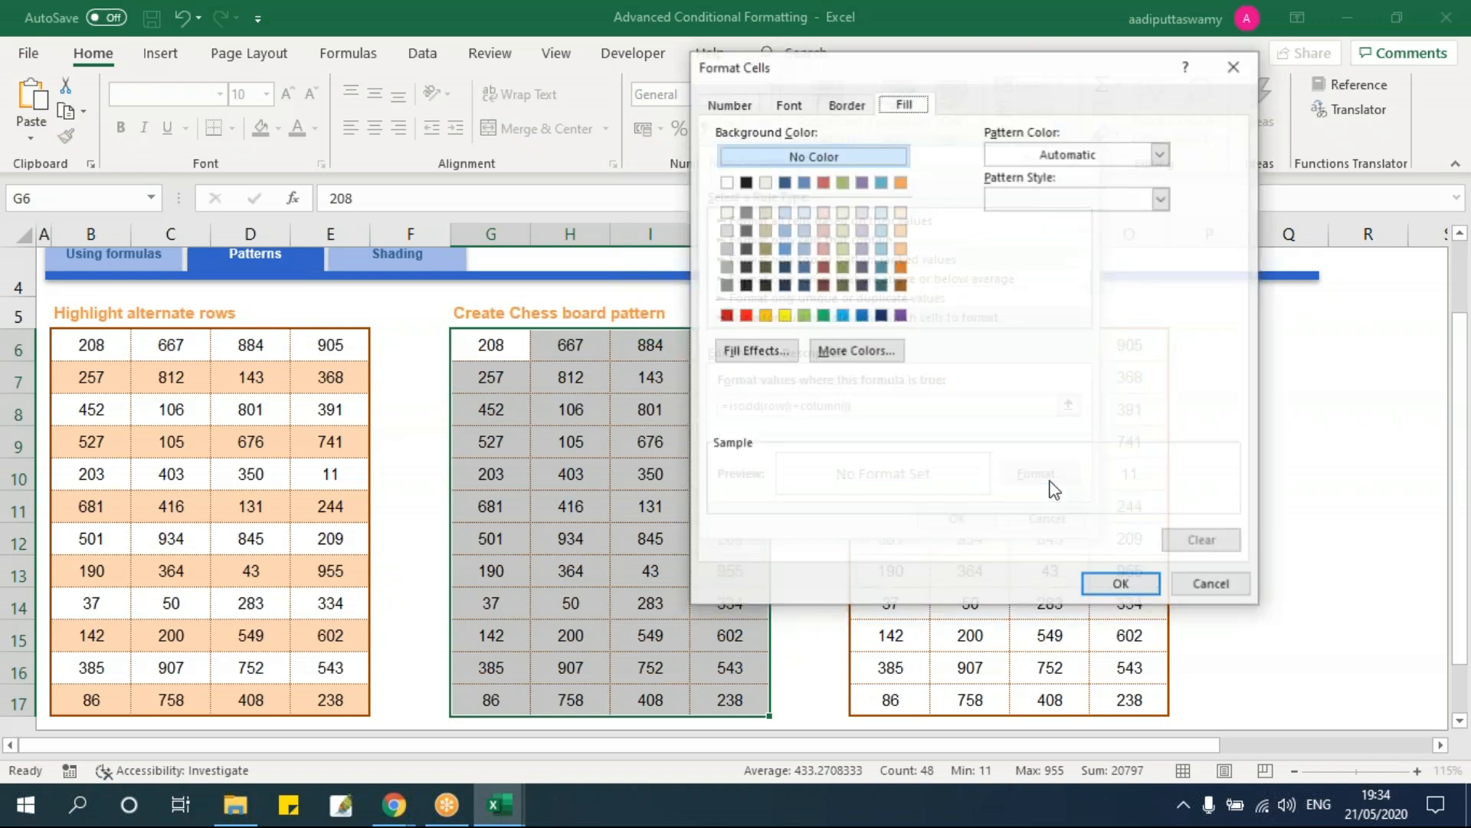
click(900, 230)
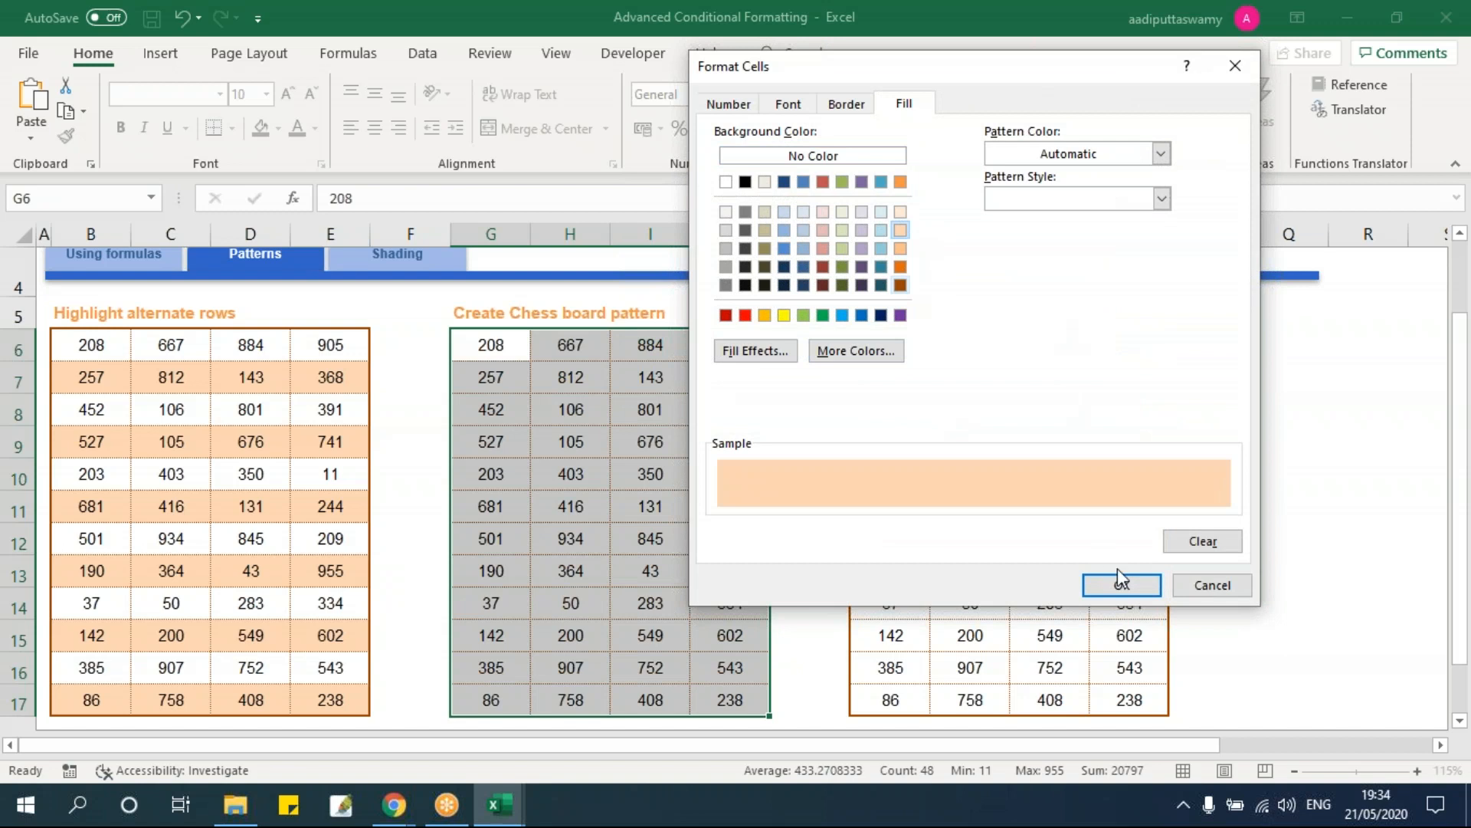
click(1120, 582)
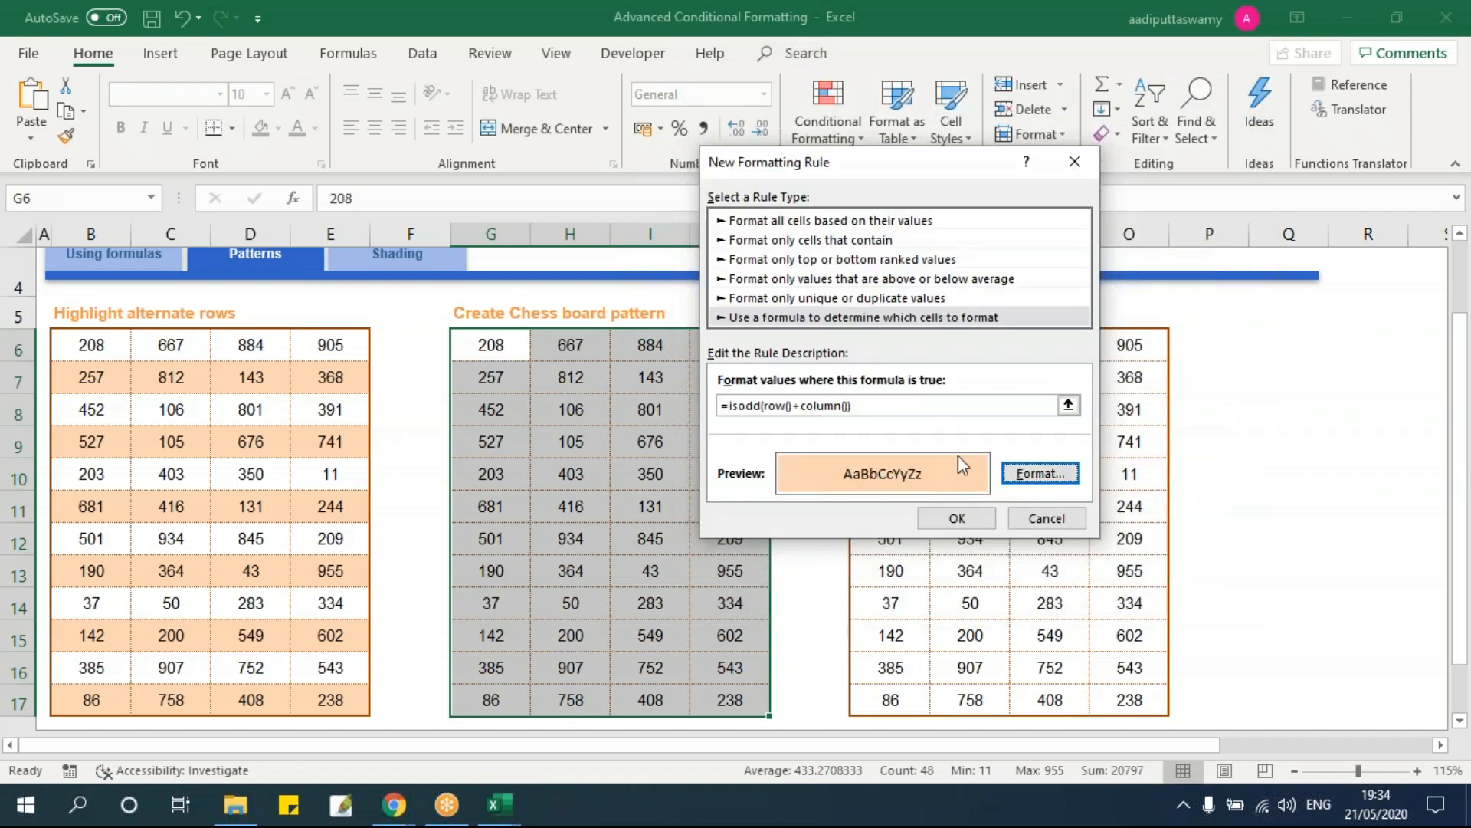
click(956, 523)
click(603, 434)
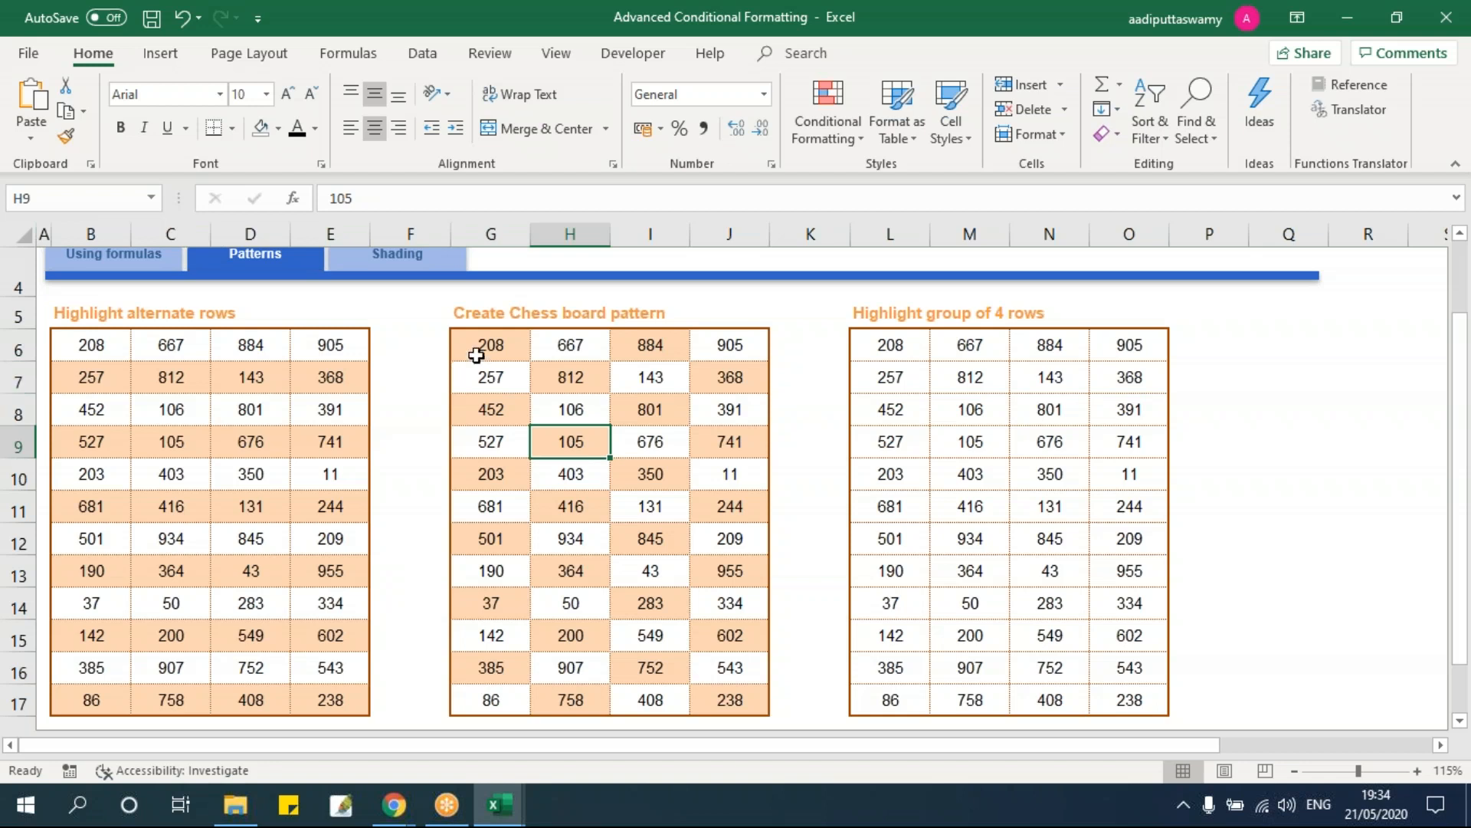
click(486, 348)
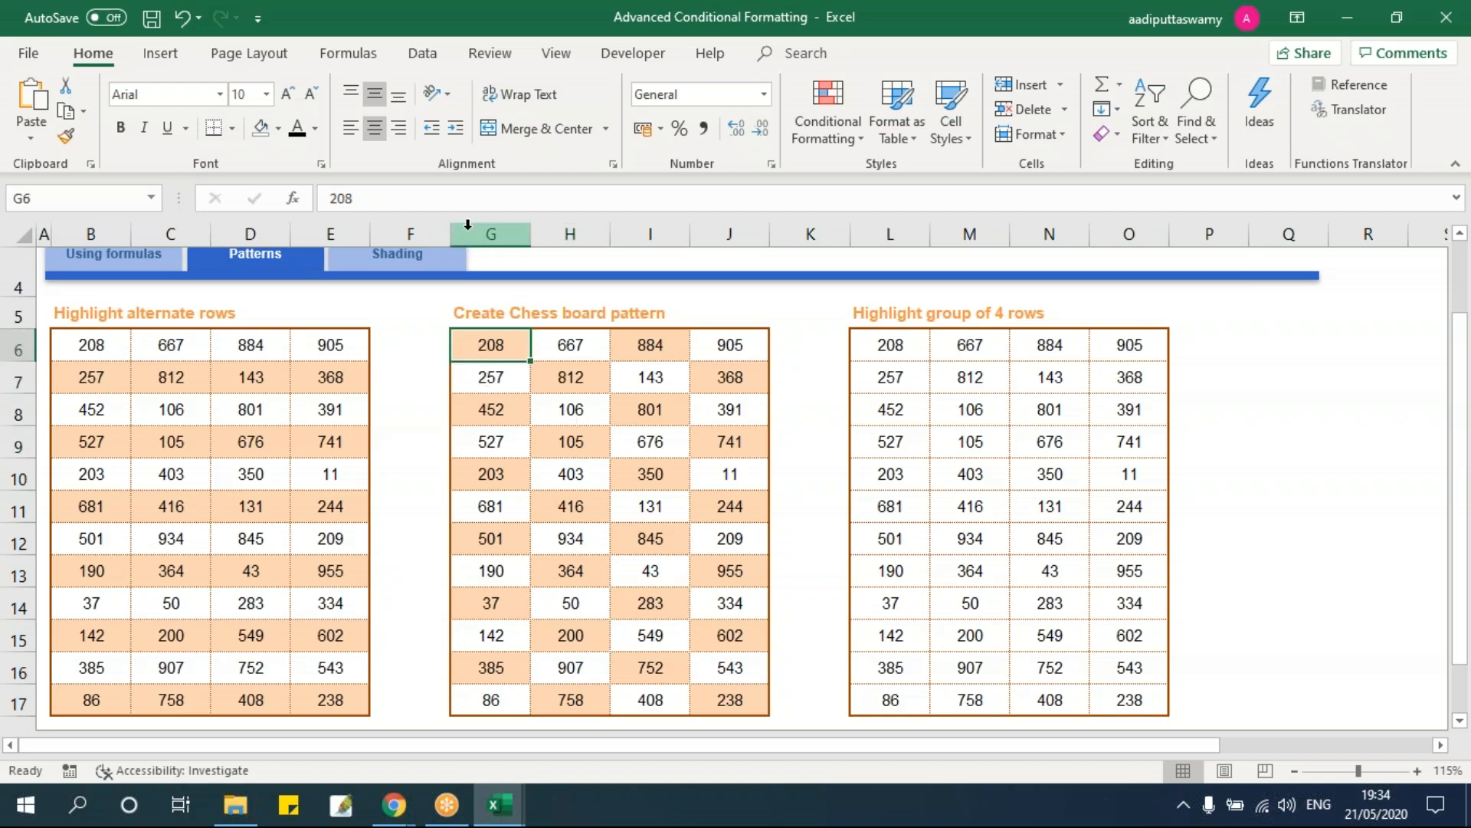
scroll(491, 476, down, 2)
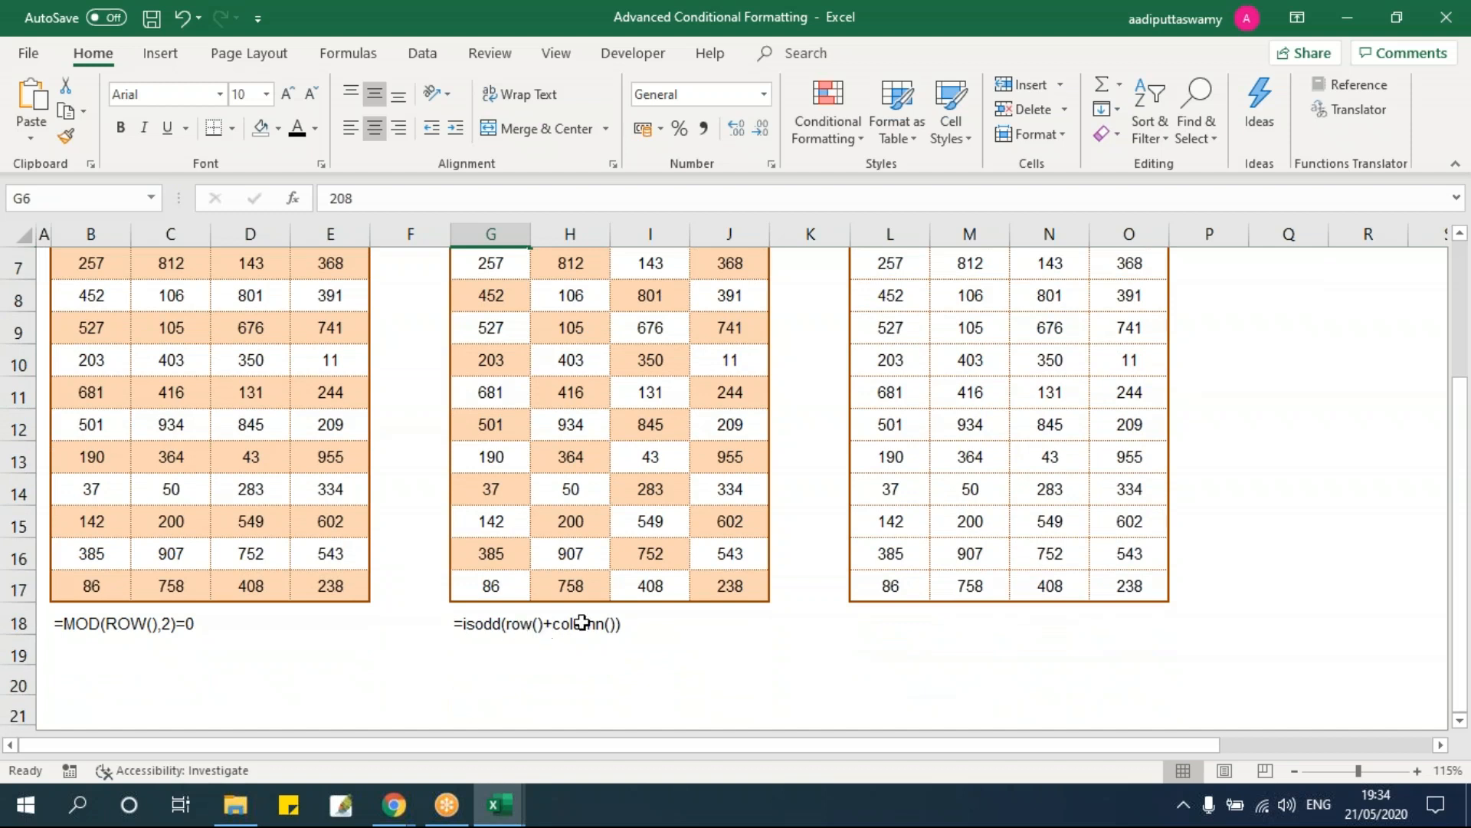
scroll(575, 611, up, 2)
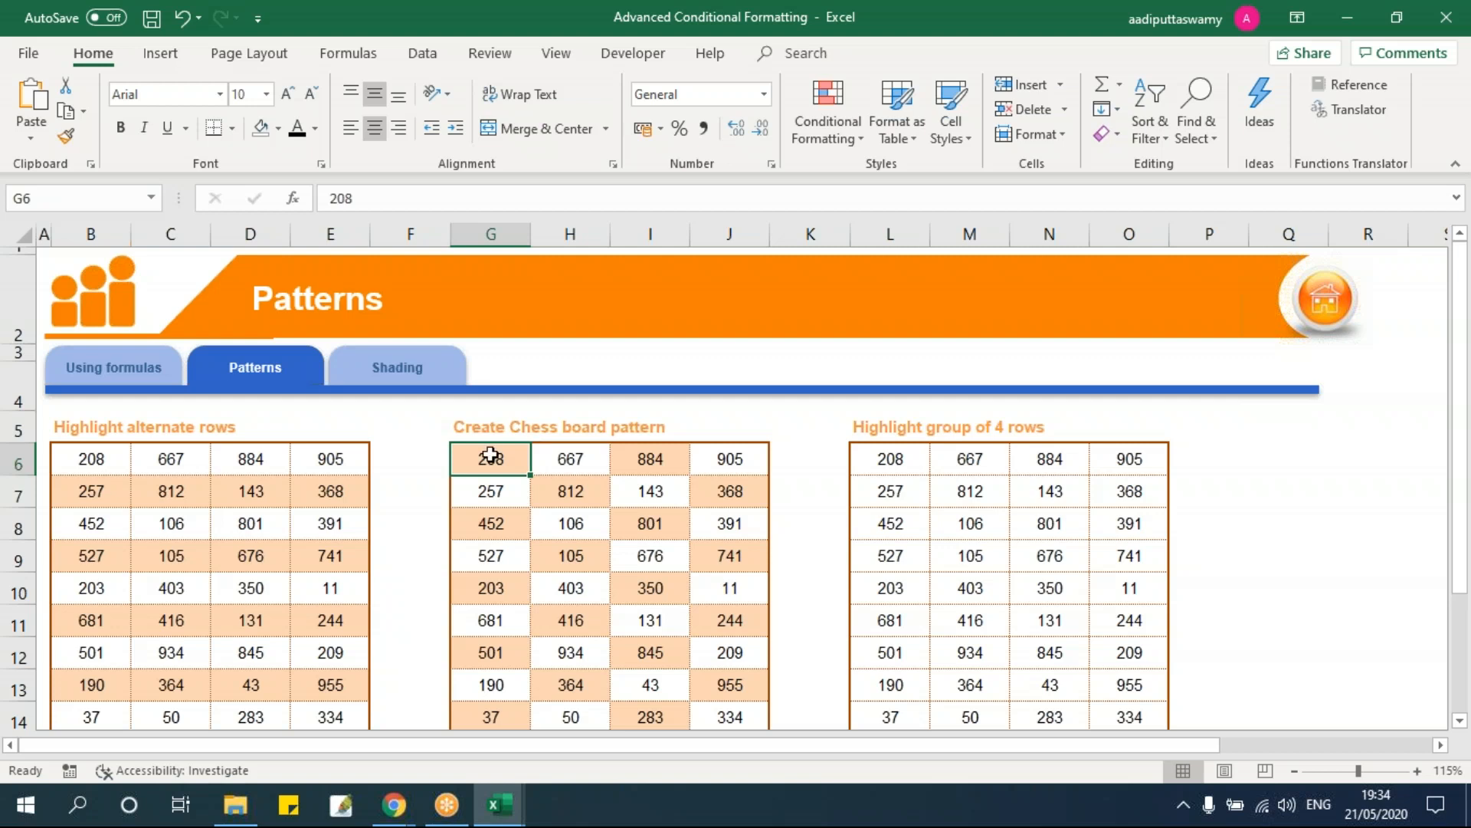
click(568, 465)
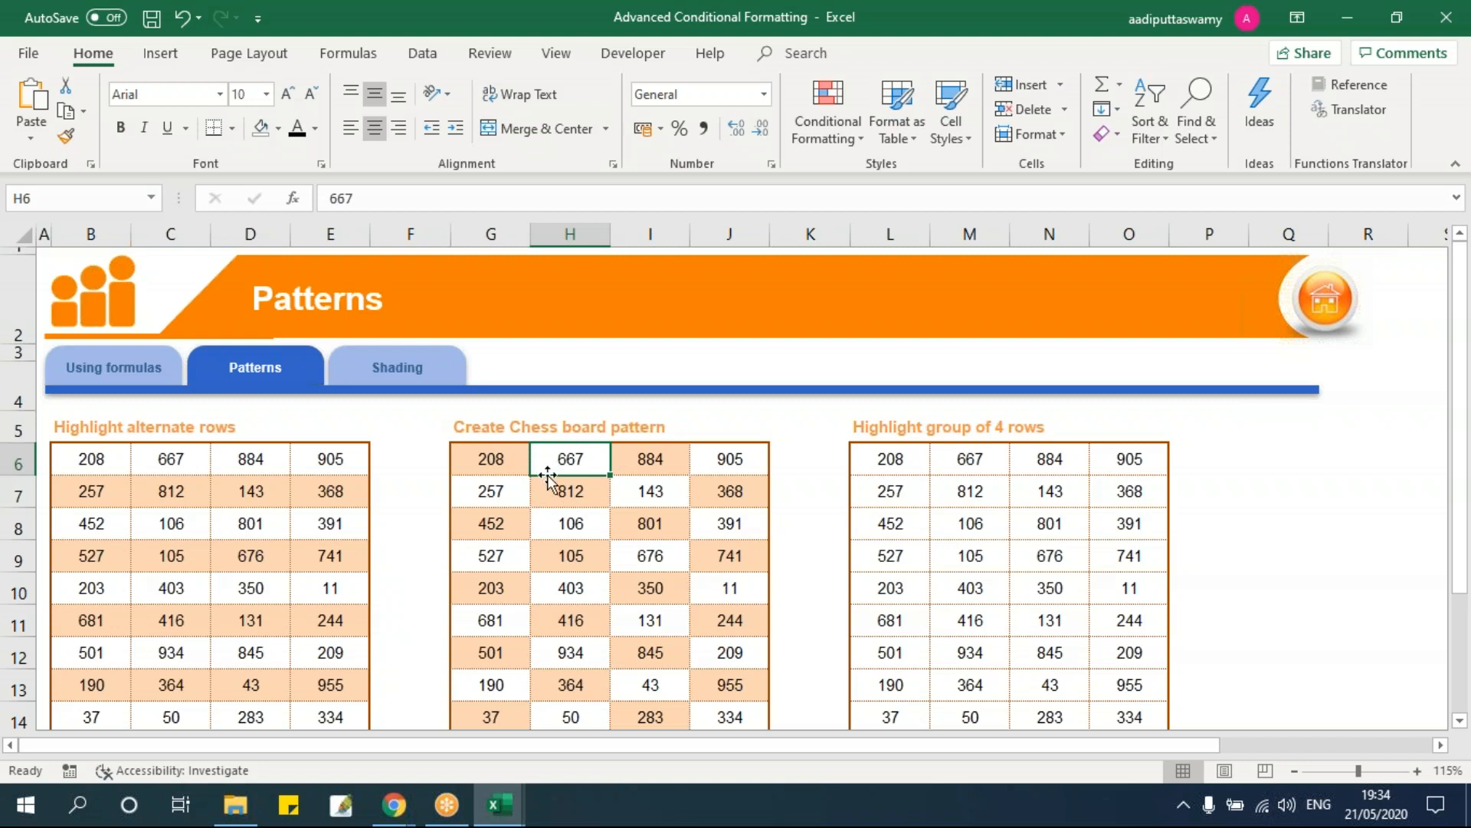
scroll(545, 470, down, 1)
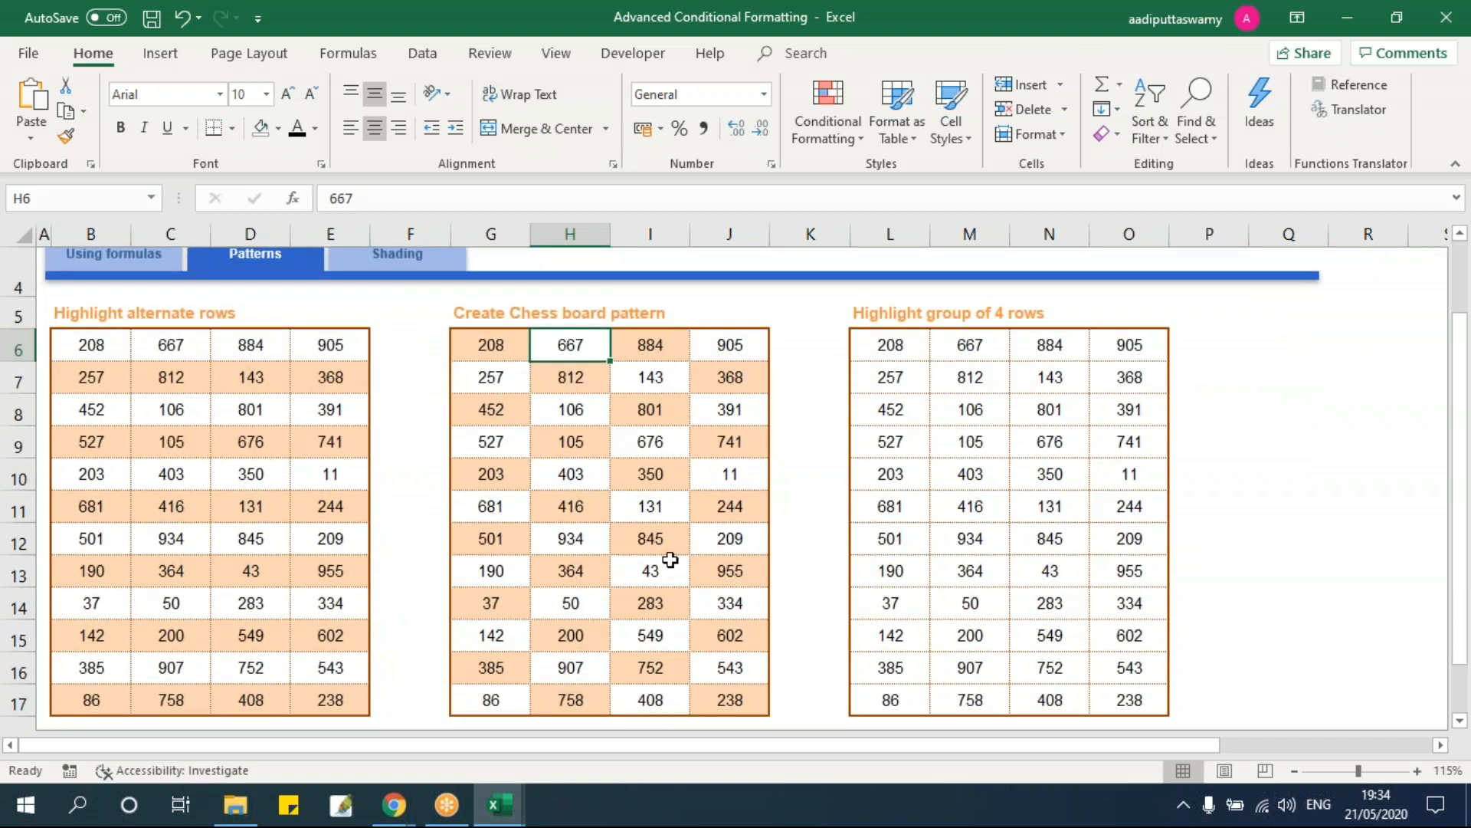
click(1441, 745)
click(1440, 744)
click(1441, 744)
click(1441, 744)
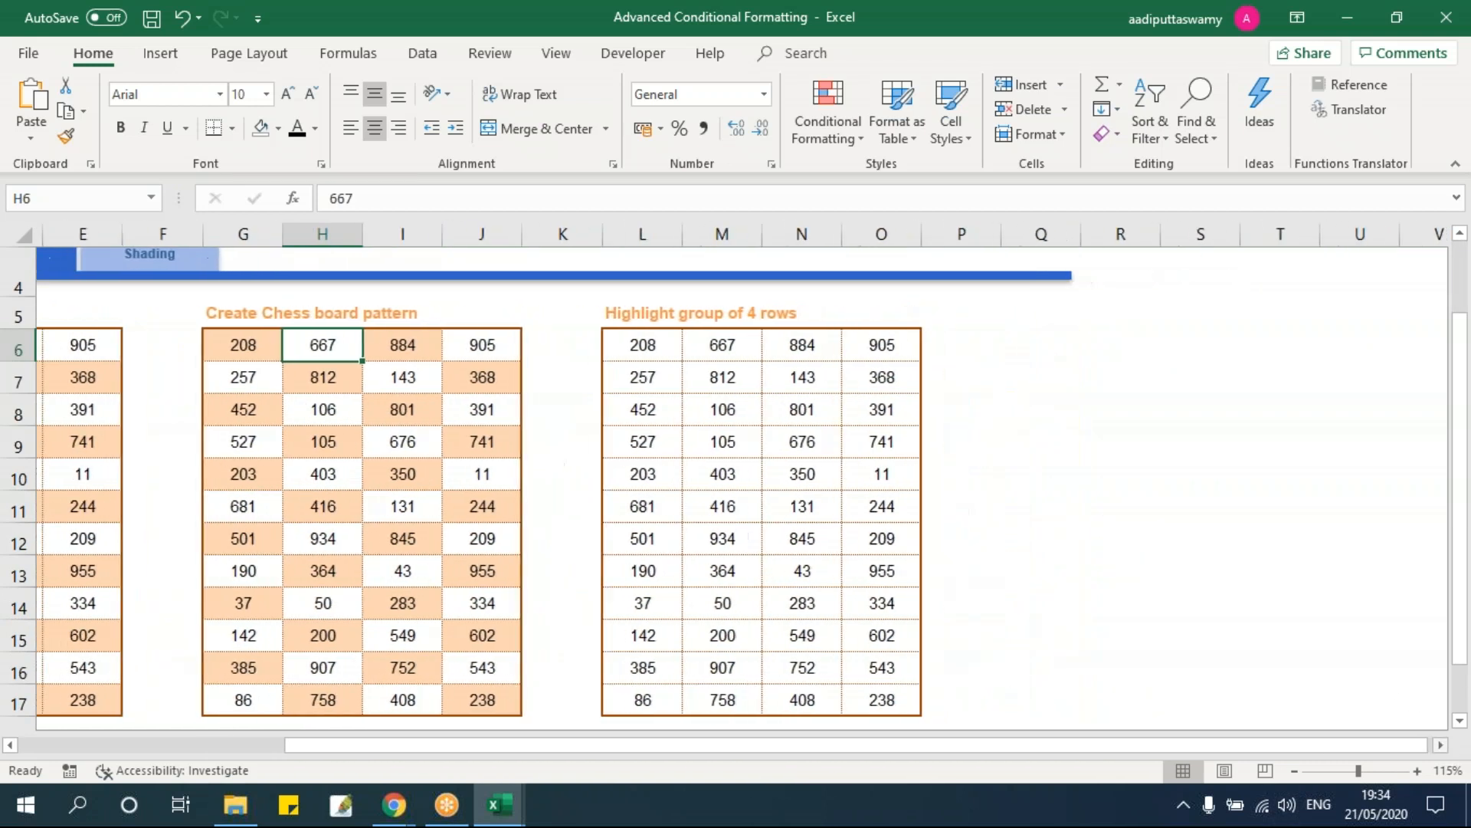
click(646, 355)
drag(646, 355, 870, 444)
drag(656, 483, 869, 543)
drag(1034, 746, 764, 746)
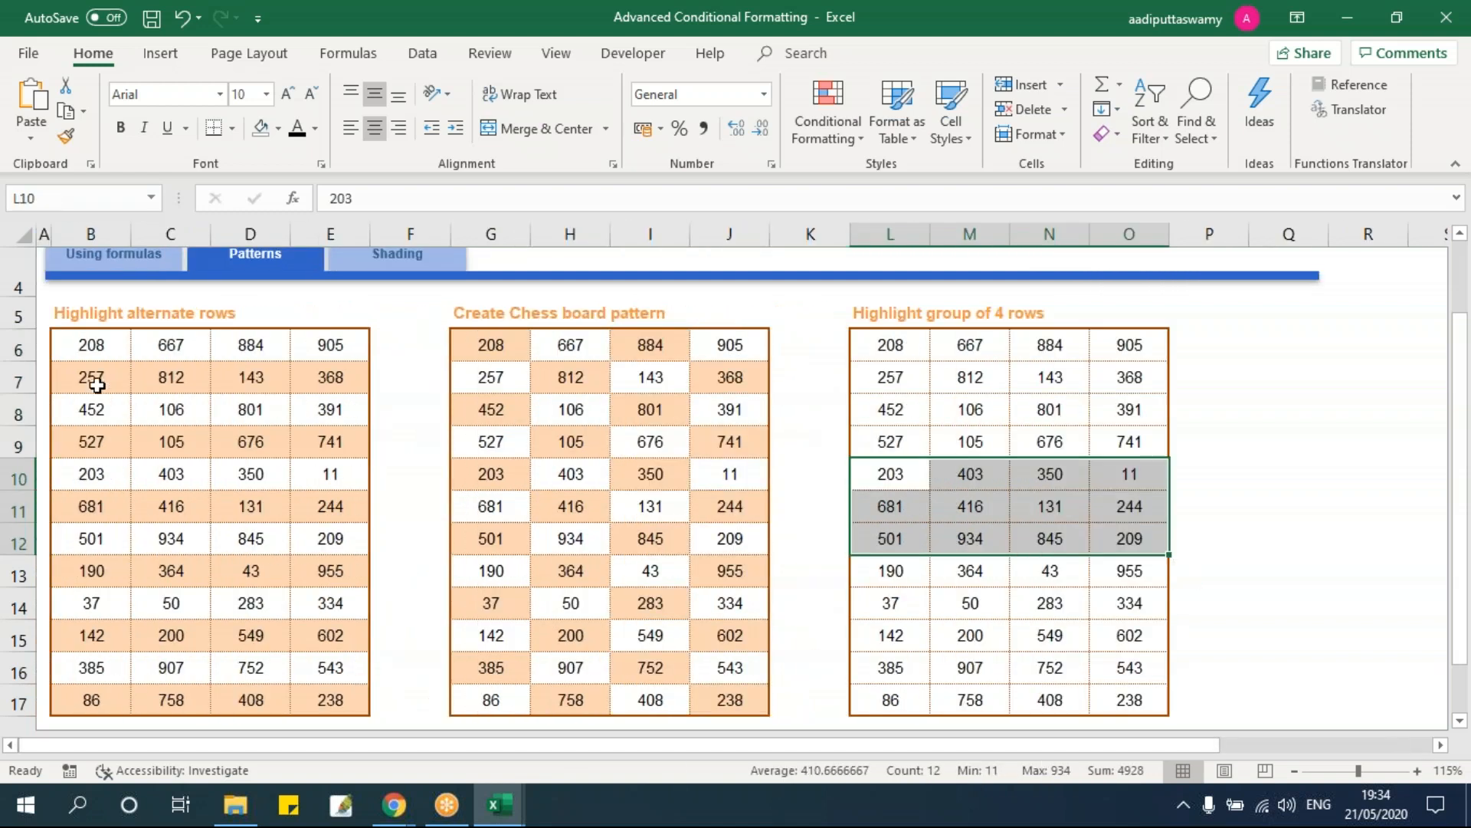
click(119, 378)
drag(182, 378, 337, 379)
drag(92, 441, 361, 440)
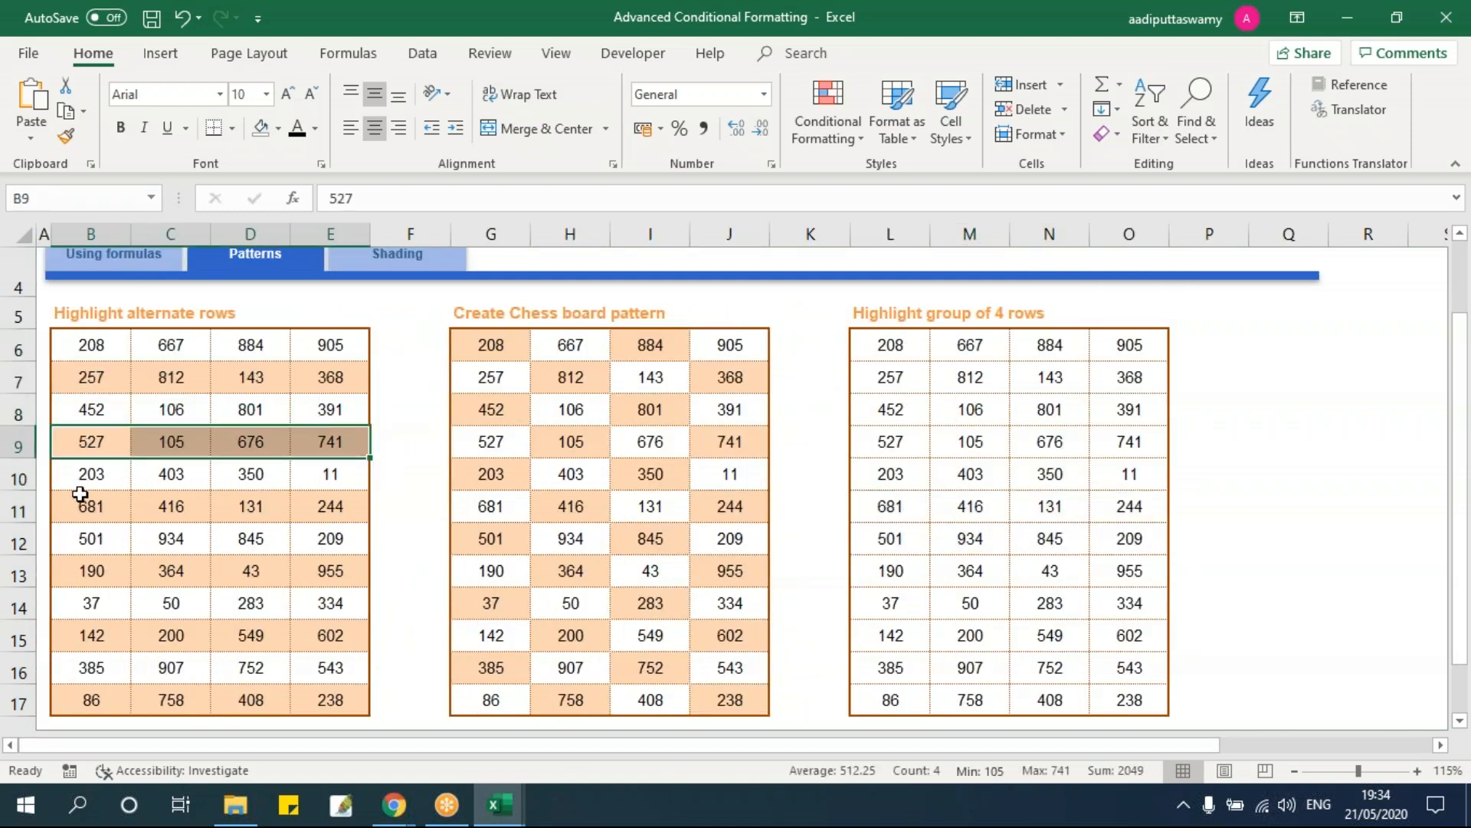
drag(92, 506, 338, 505)
drag(985, 746, 1195, 745)
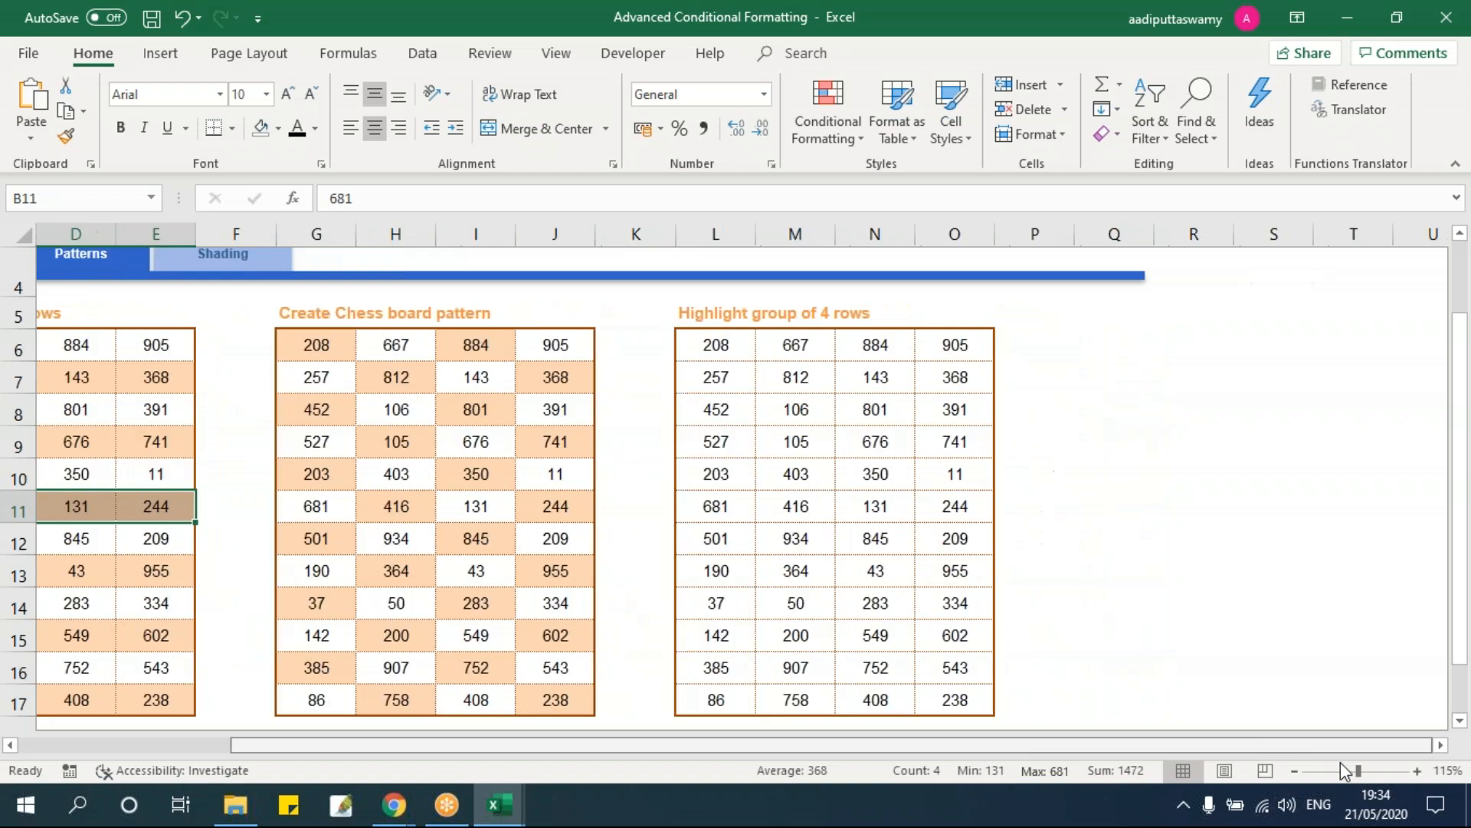
click(1056, 354)
drag(716, 443, 952, 544)
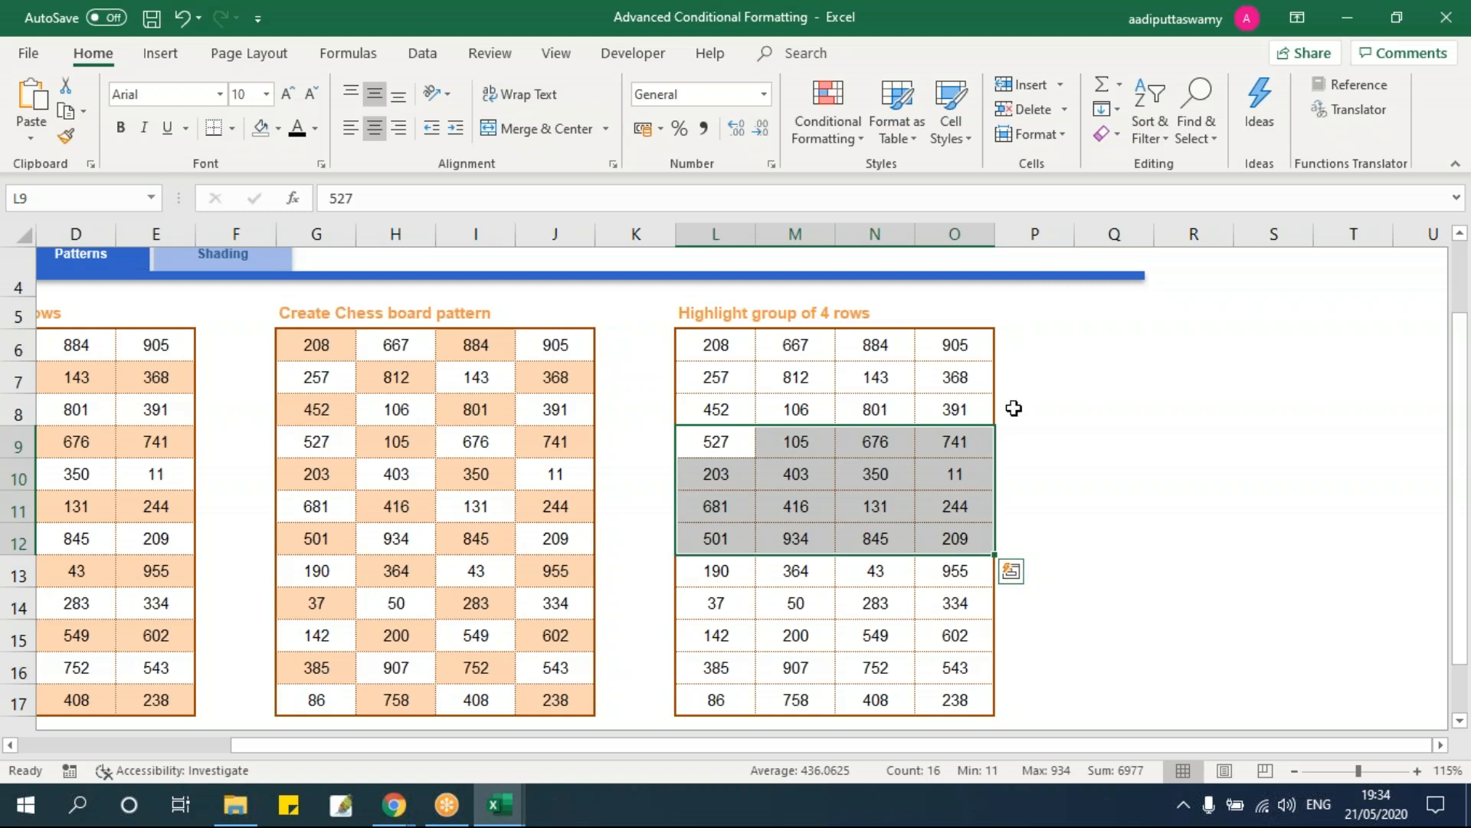
click(1042, 350)
Step: Fill helper column P with 0 for rows 6–9, 1 for rows 10–13 and 0 for rows 14–17
text(0)
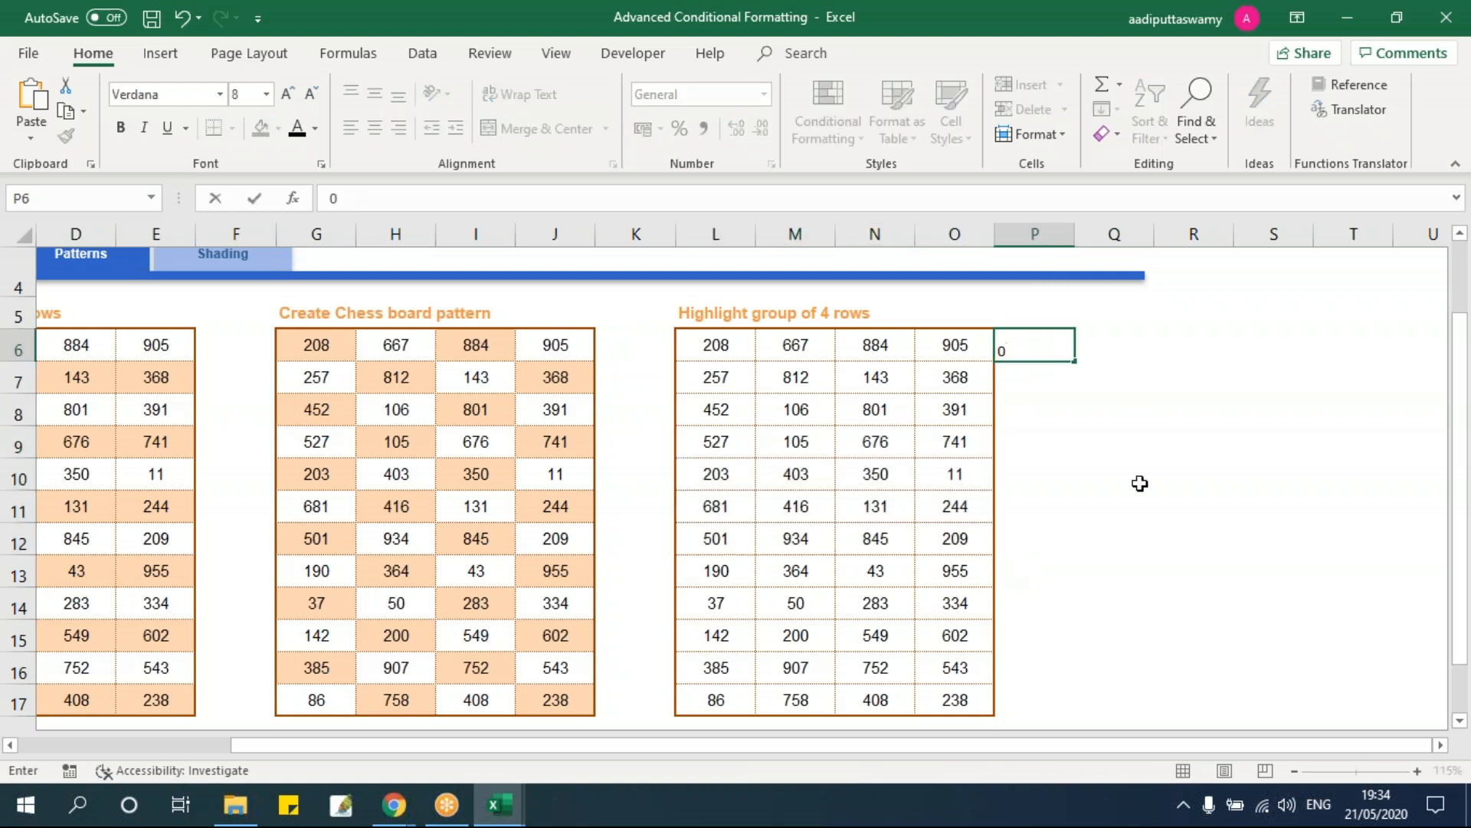
key(Return)
text(0)
key(Return)
text(0)
key(Return)
text(0)
key(Return)
text(1)
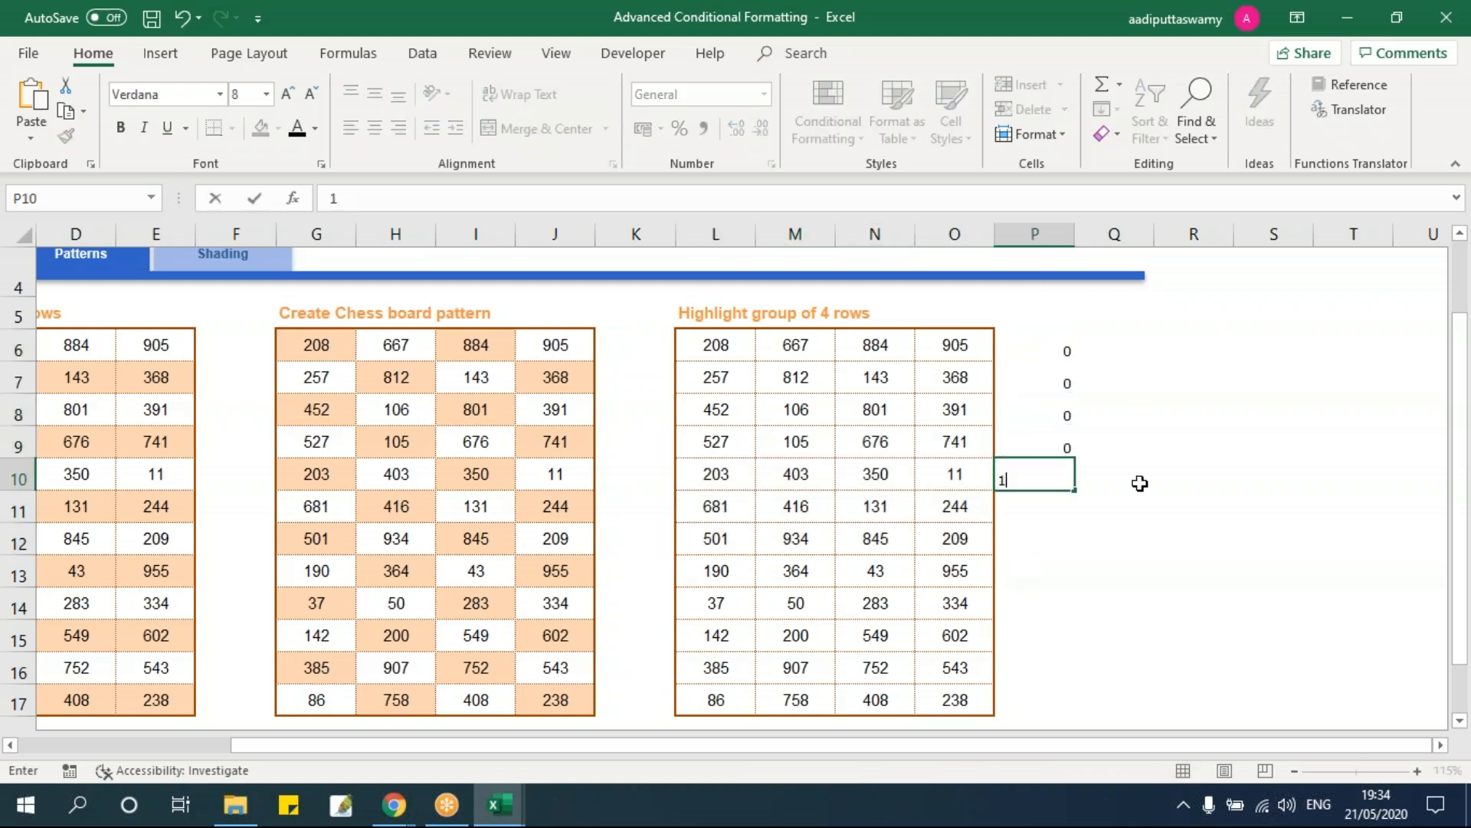
key(Return)
text(1)
key(Return)
text(1)
key(Return)
text(1)
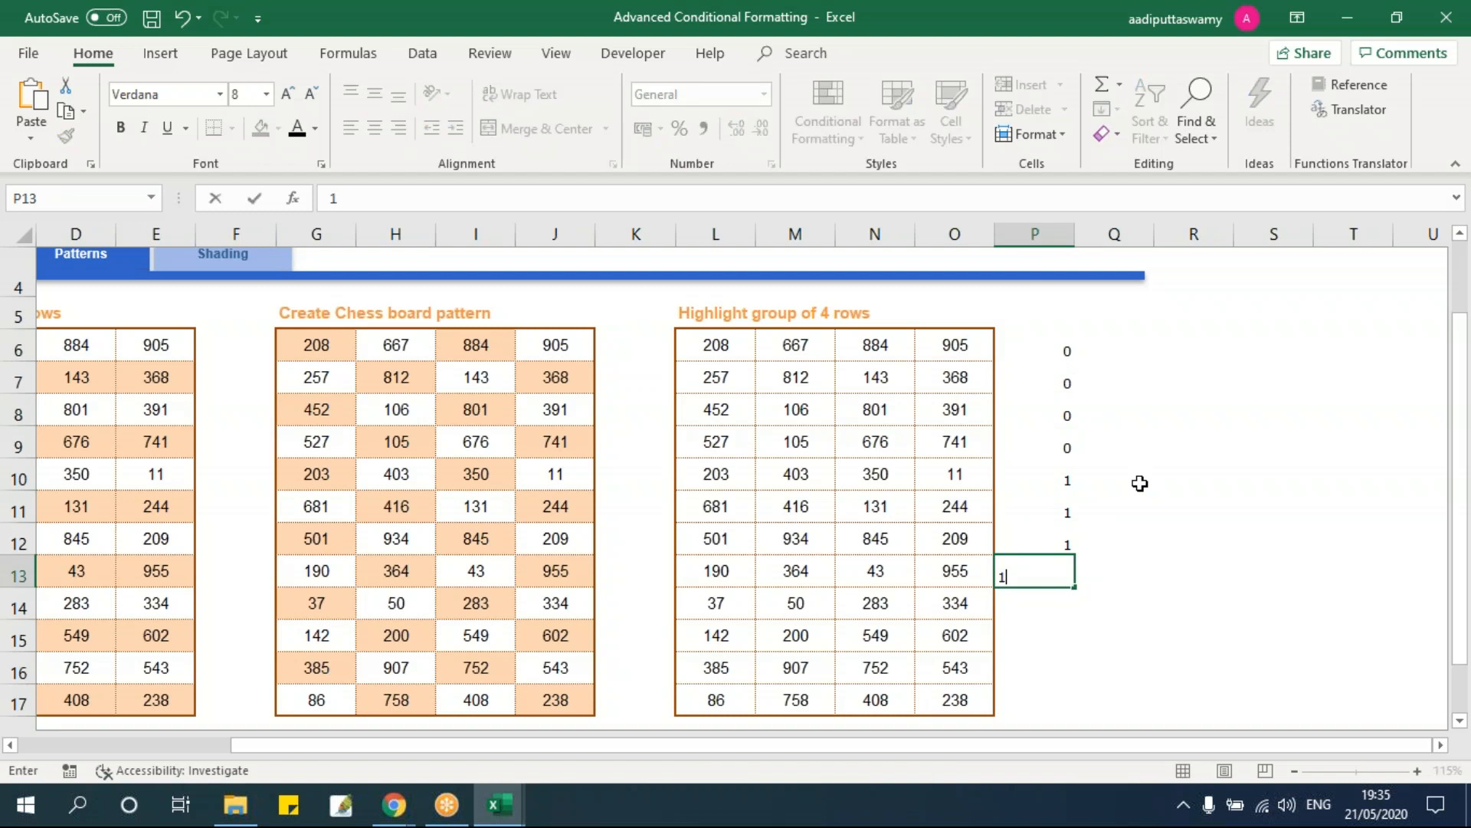
key(Return)
text(0)
key(Return)
text(0)
key(Return)
text(0)
key(Return)
text(0)
key(Return)
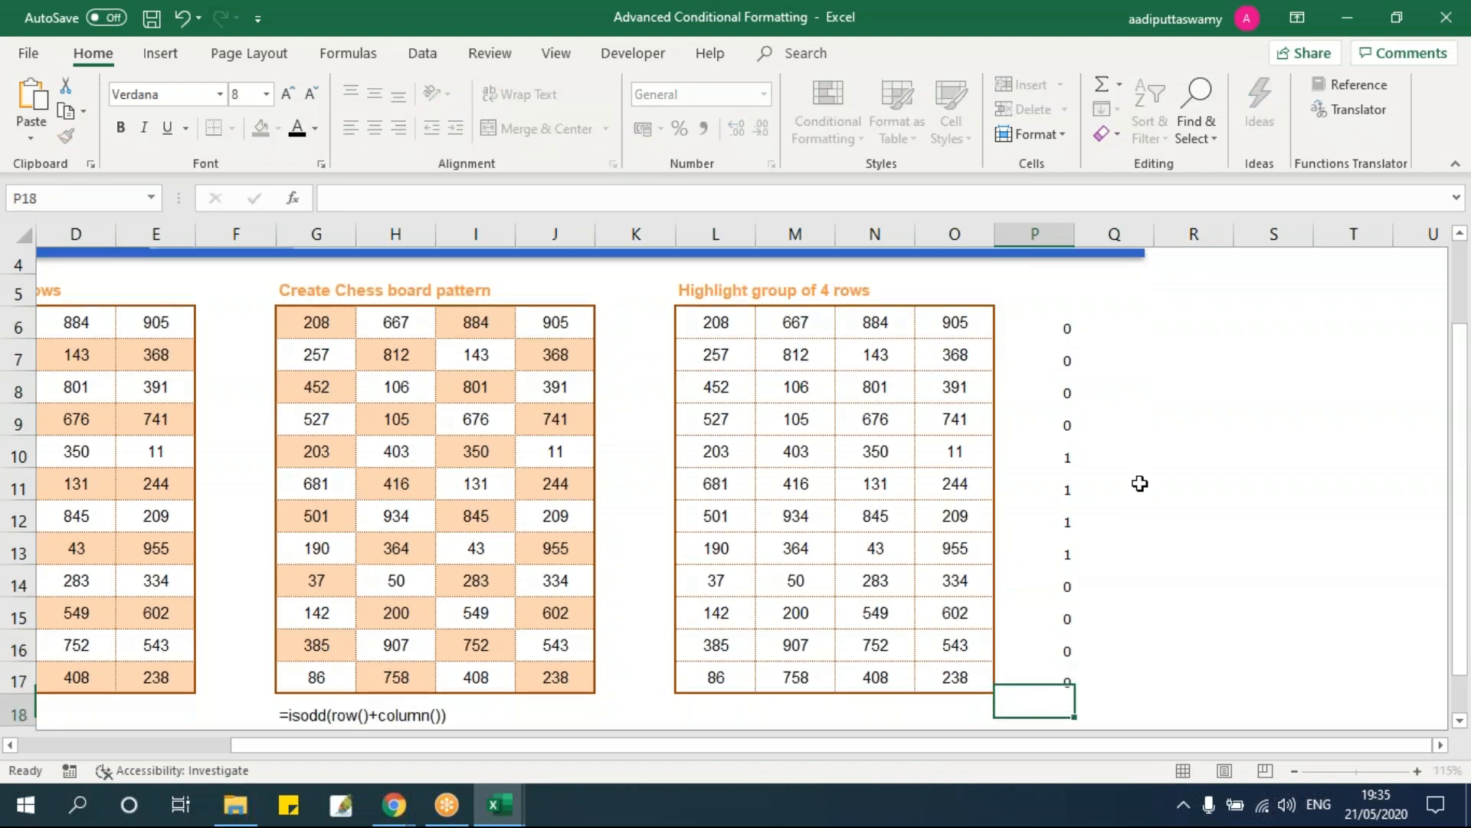
Step: Select the group-of-4 table L6:O17
click(1124, 484)
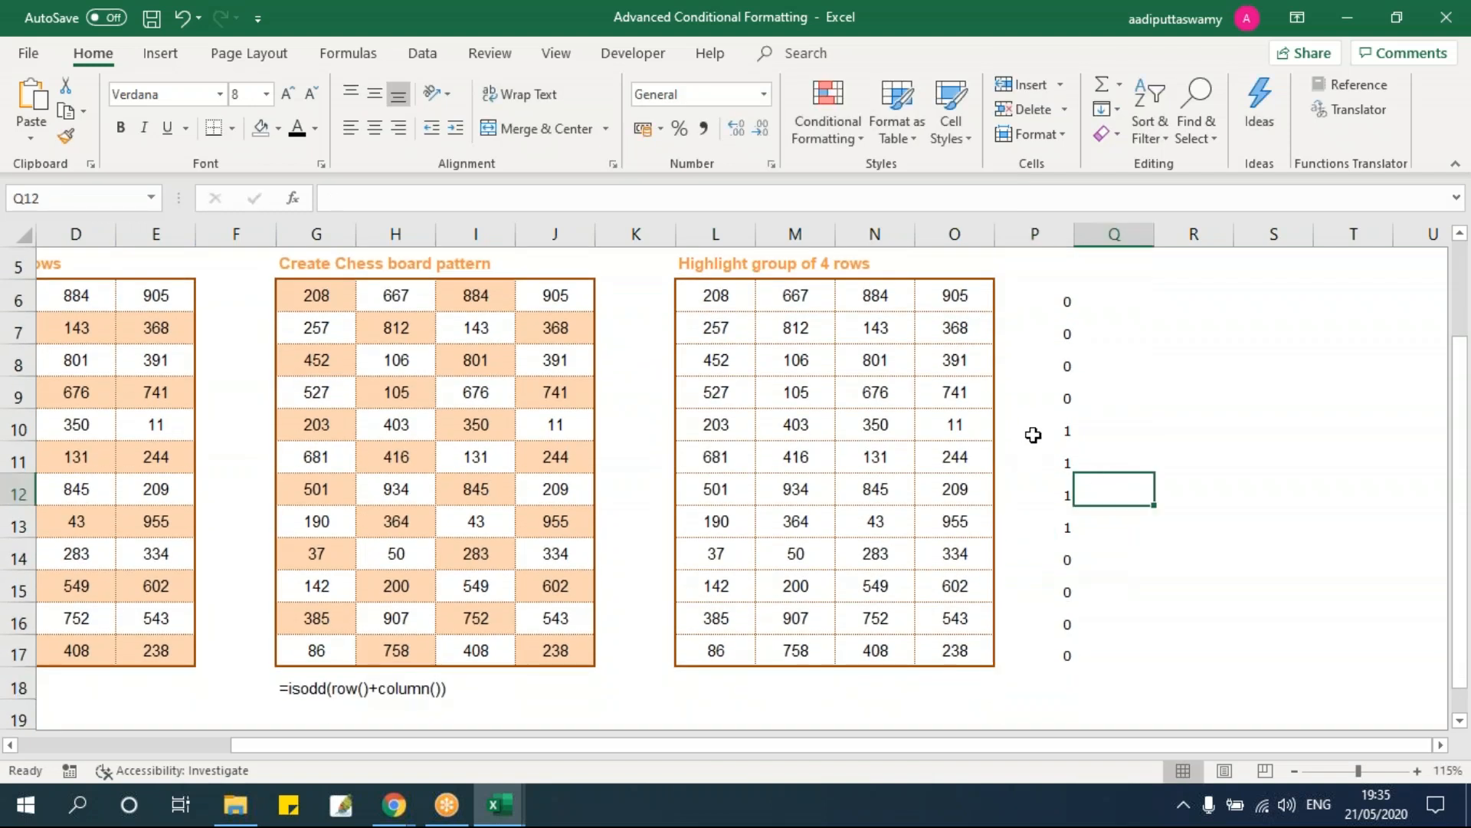
drag(1033, 435, 1035, 510)
scroll(1018, 522, up, 1)
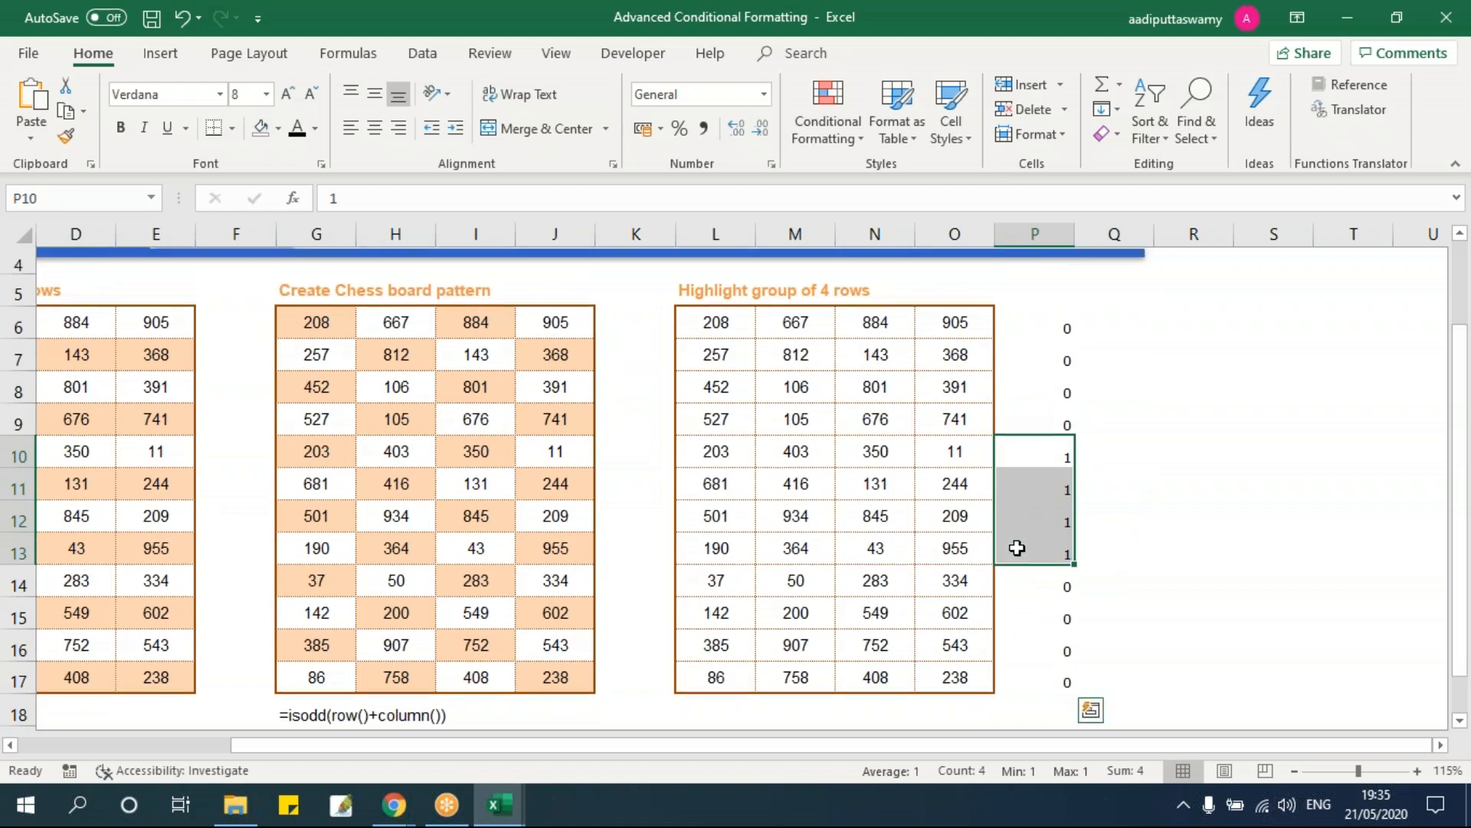
scroll(1017, 547, up, 1)
scroll(874, 537, down, 1)
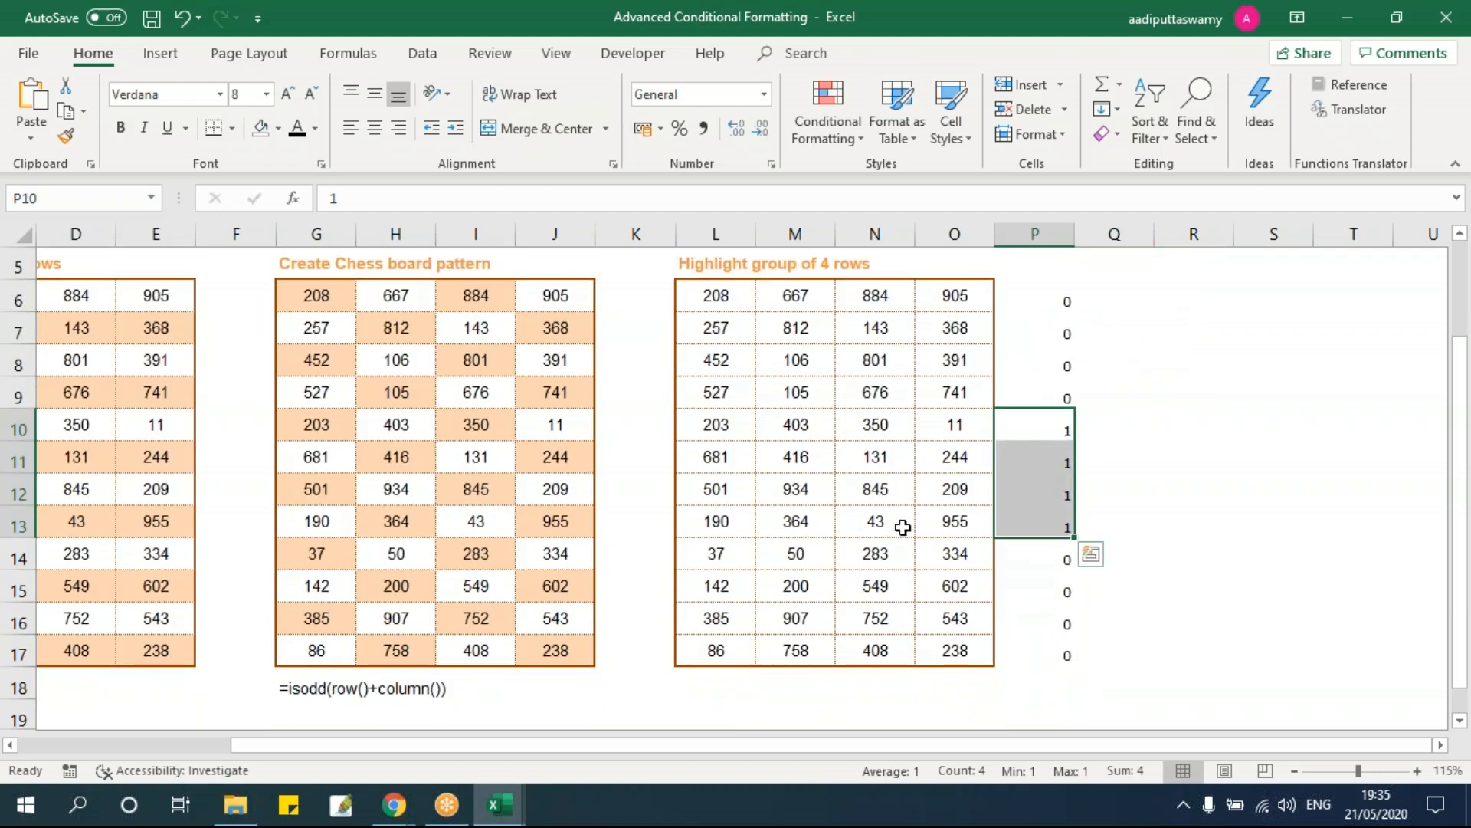
drag(700, 295, 974, 655)
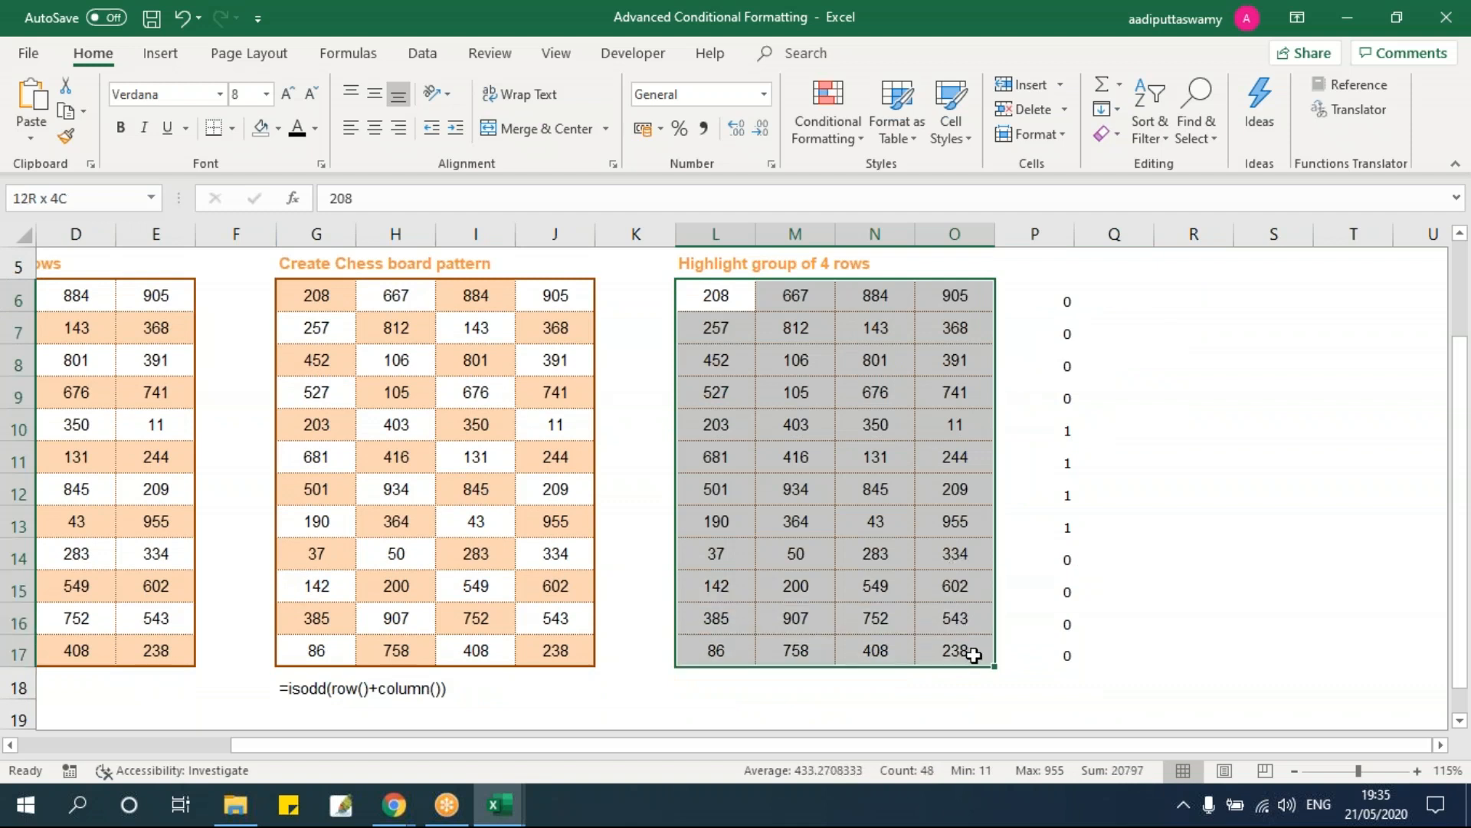
Step: Create a new formula-based conditional formatting rule =$P6=1 for the table
click(824, 120)
click(854, 403)
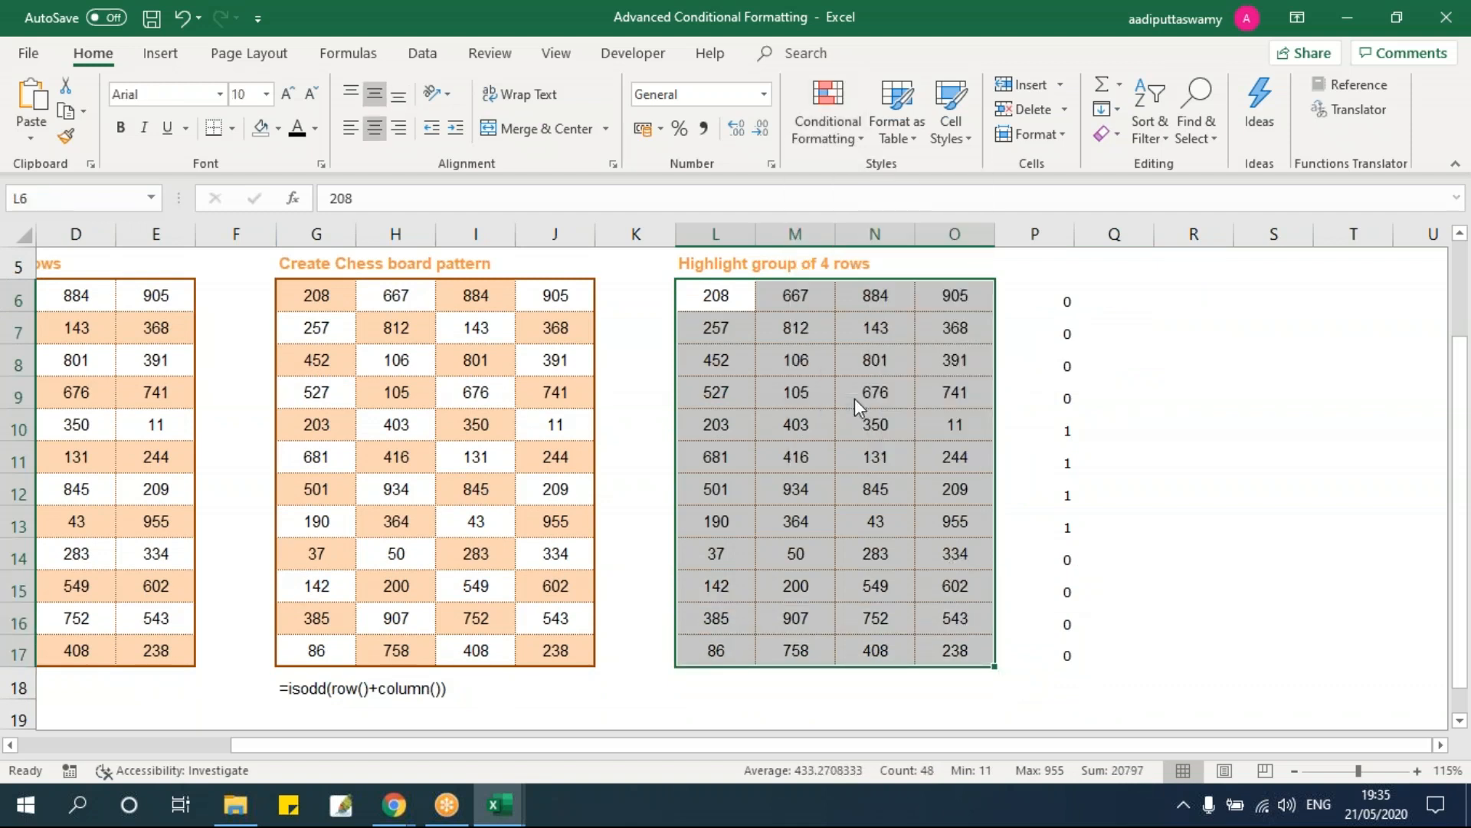
drag(900, 151, 462, 142)
click(345, 287)
click(517, 371)
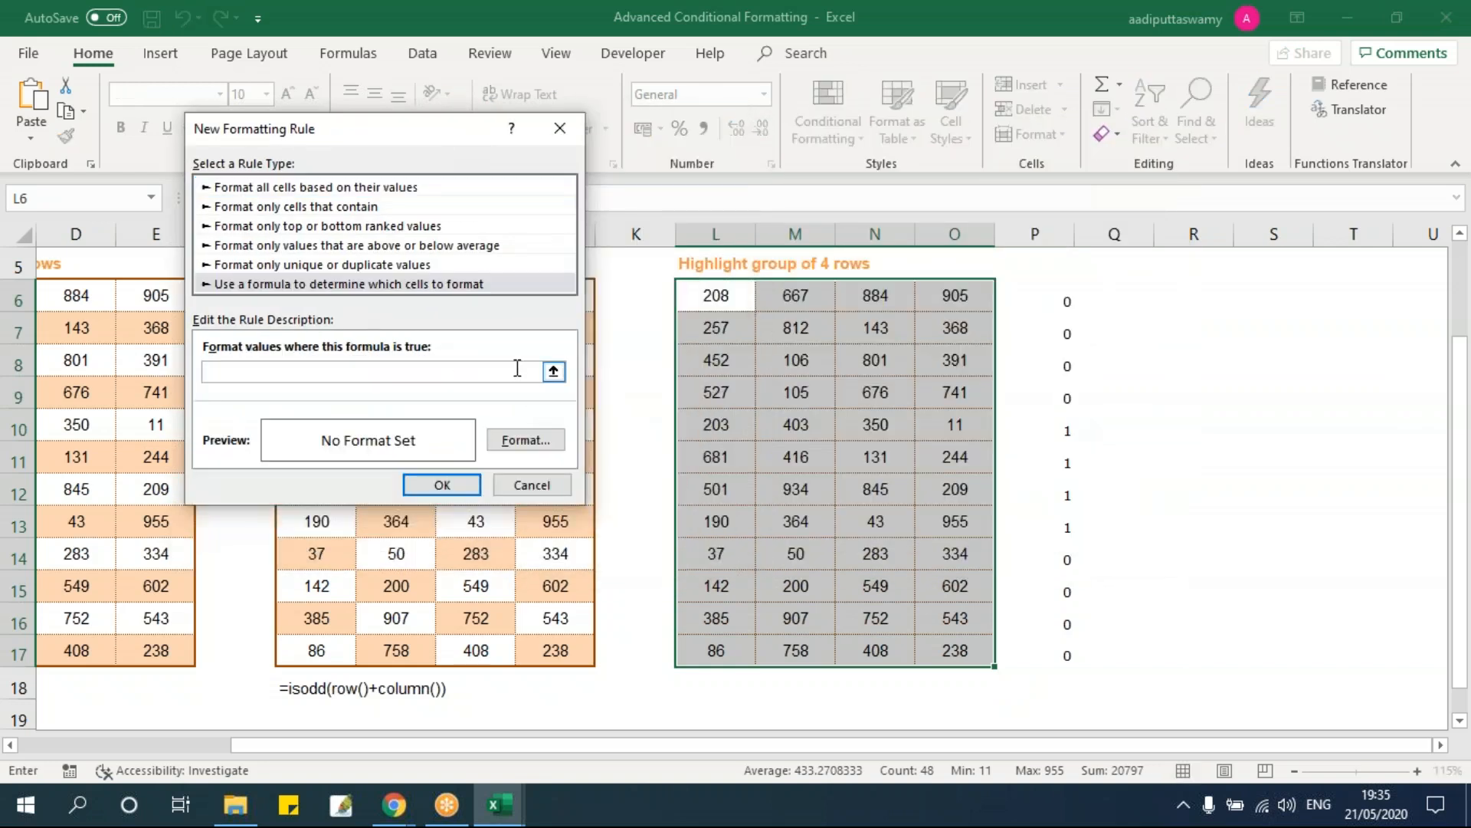
text(=)
click(1046, 291)
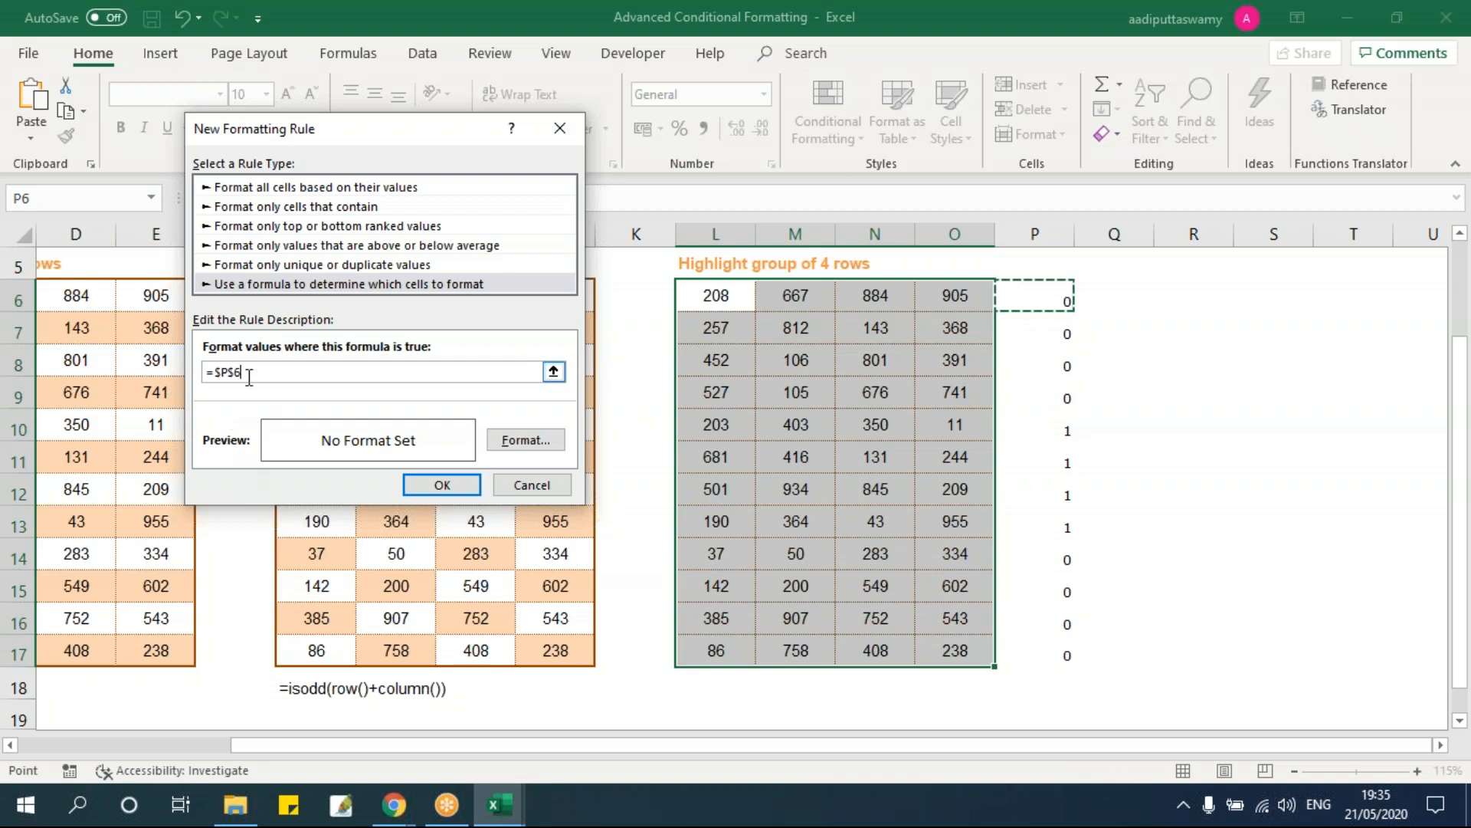
key(F4)
text(=1)
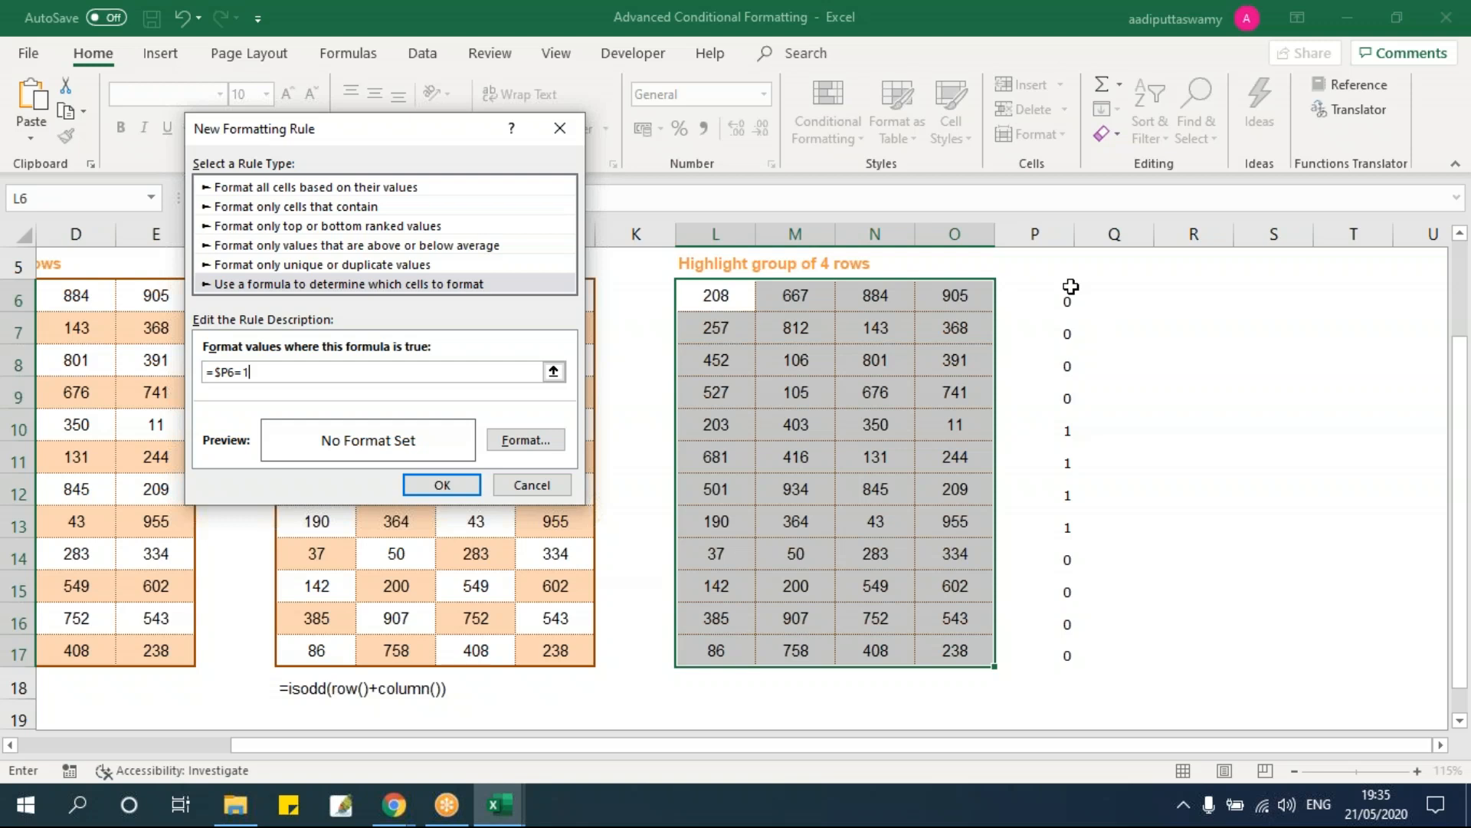
Step: Give the rule a light peach fill and apply it, shading rows 10–13
click(521, 442)
click(825, 206)
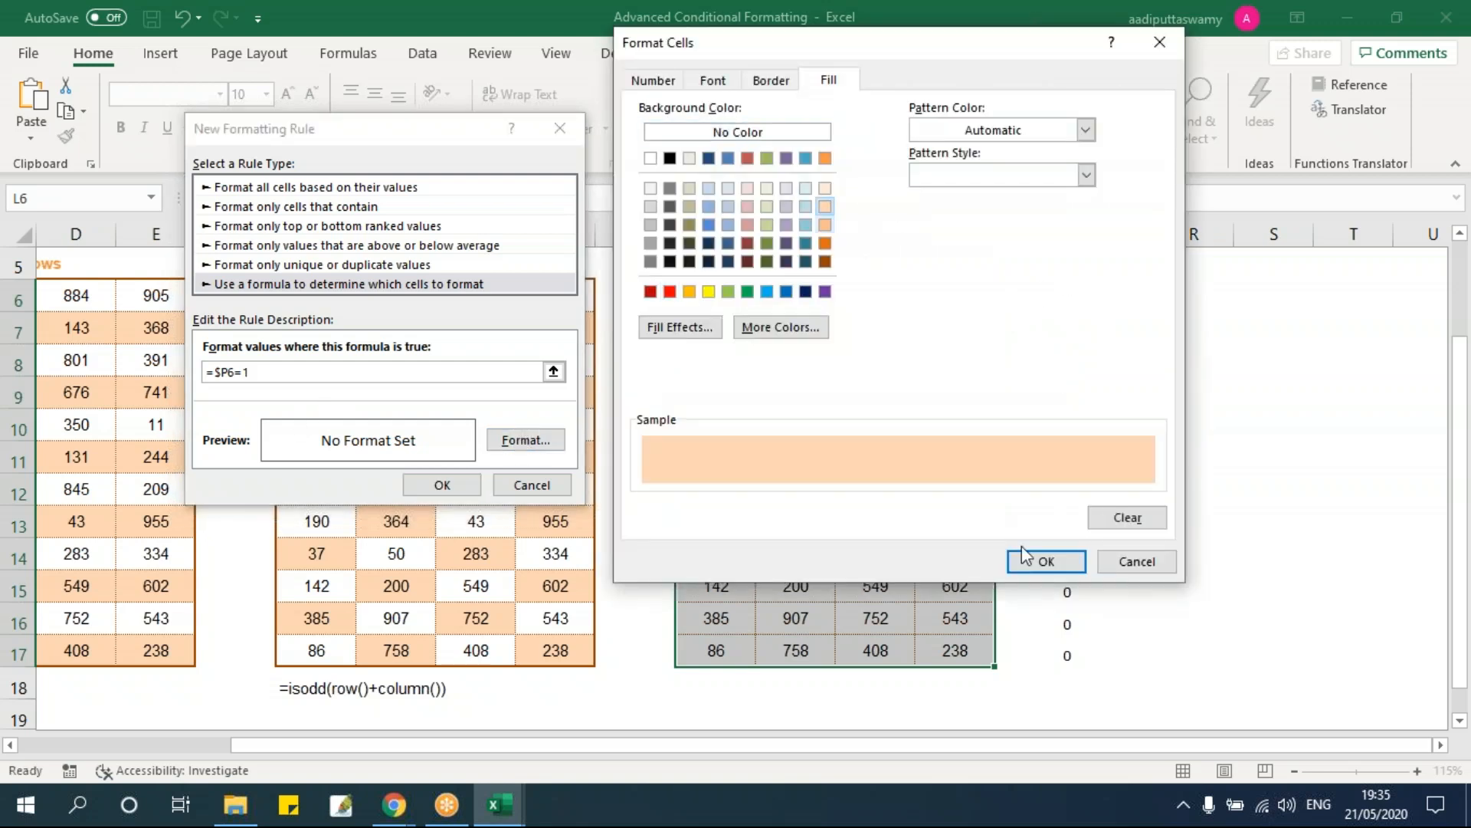
click(1044, 561)
click(441, 485)
click(875, 457)
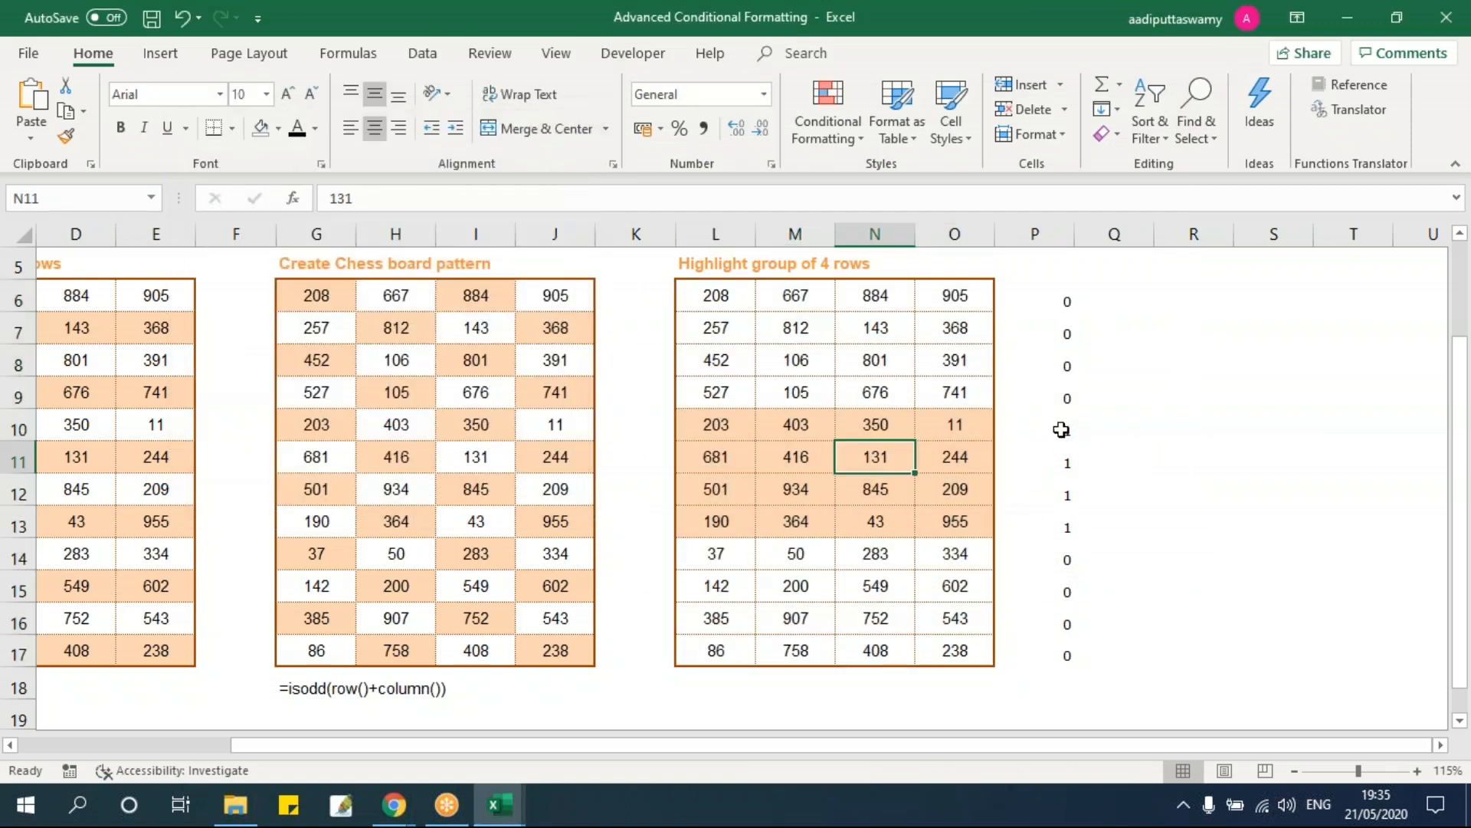
Step: Select the helper values and the shaded block L10:O13 to compare them
drag(1063, 429, 1068, 527)
drag(710, 433, 956, 524)
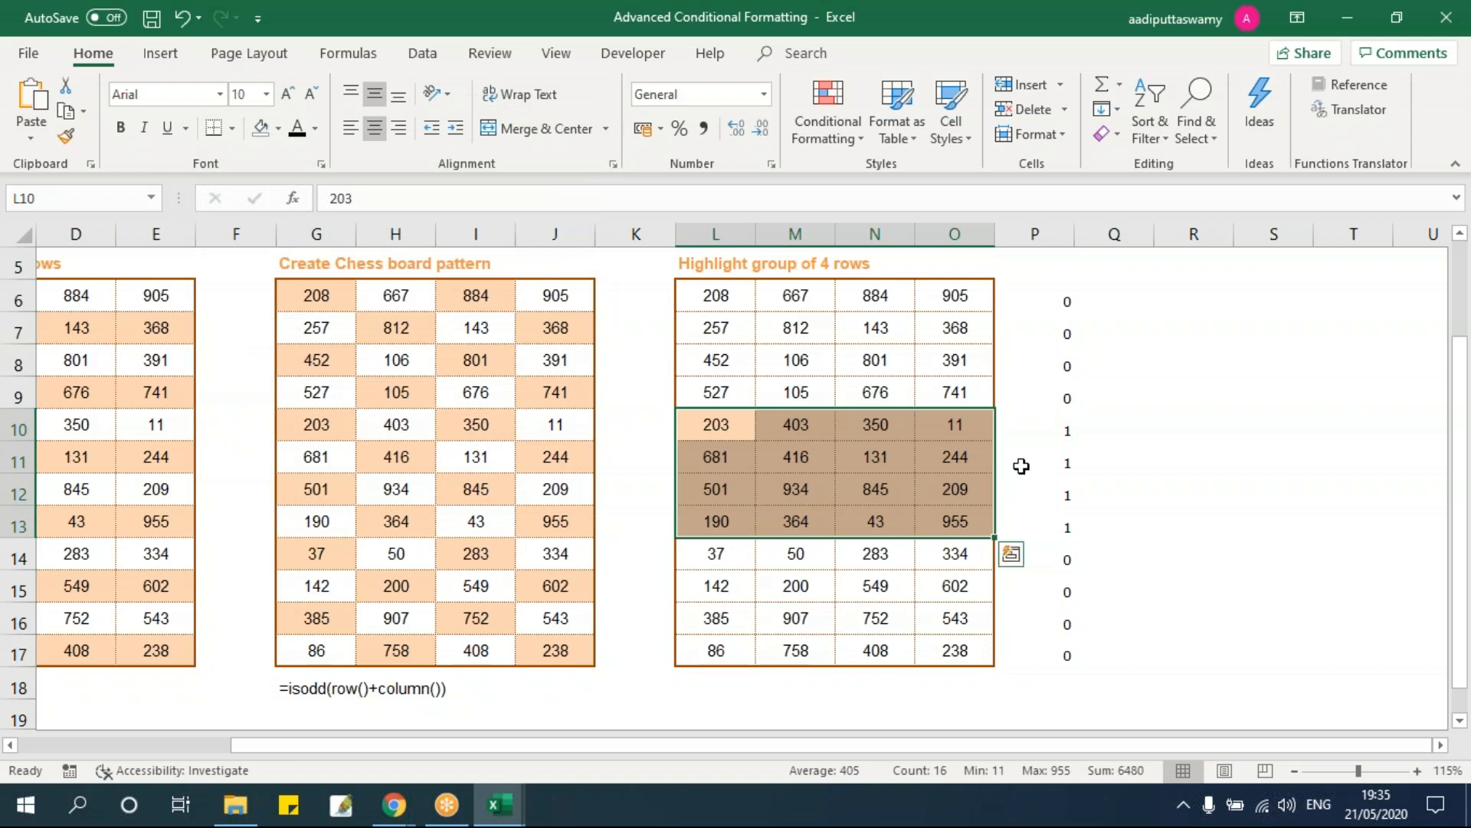
drag(720, 423, 954, 520)
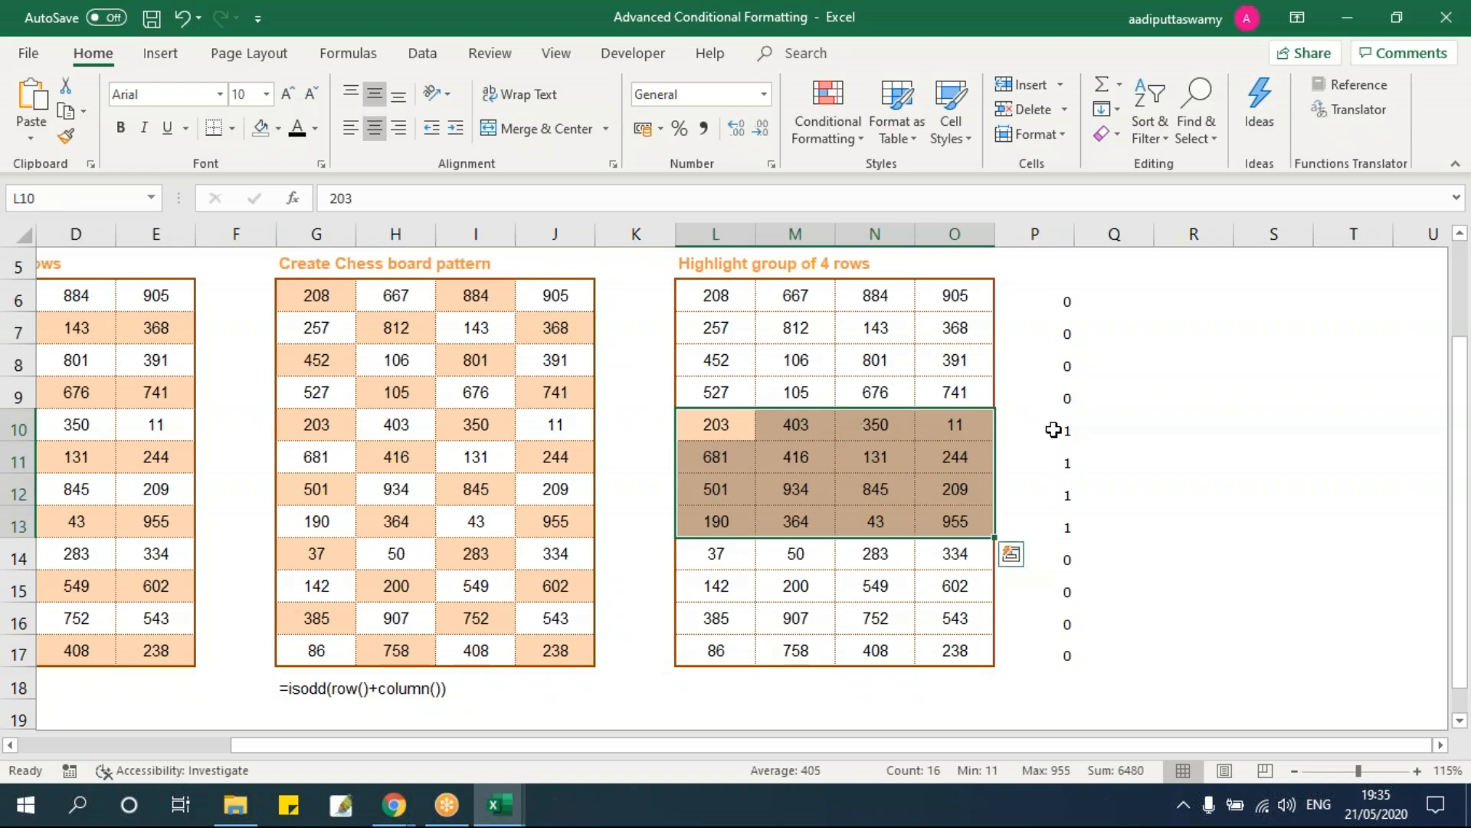
Step: Change P6 and P16 to 1 so rows 6 and 16 also shade peach
click(1065, 296)
text(1)
click(1133, 414)
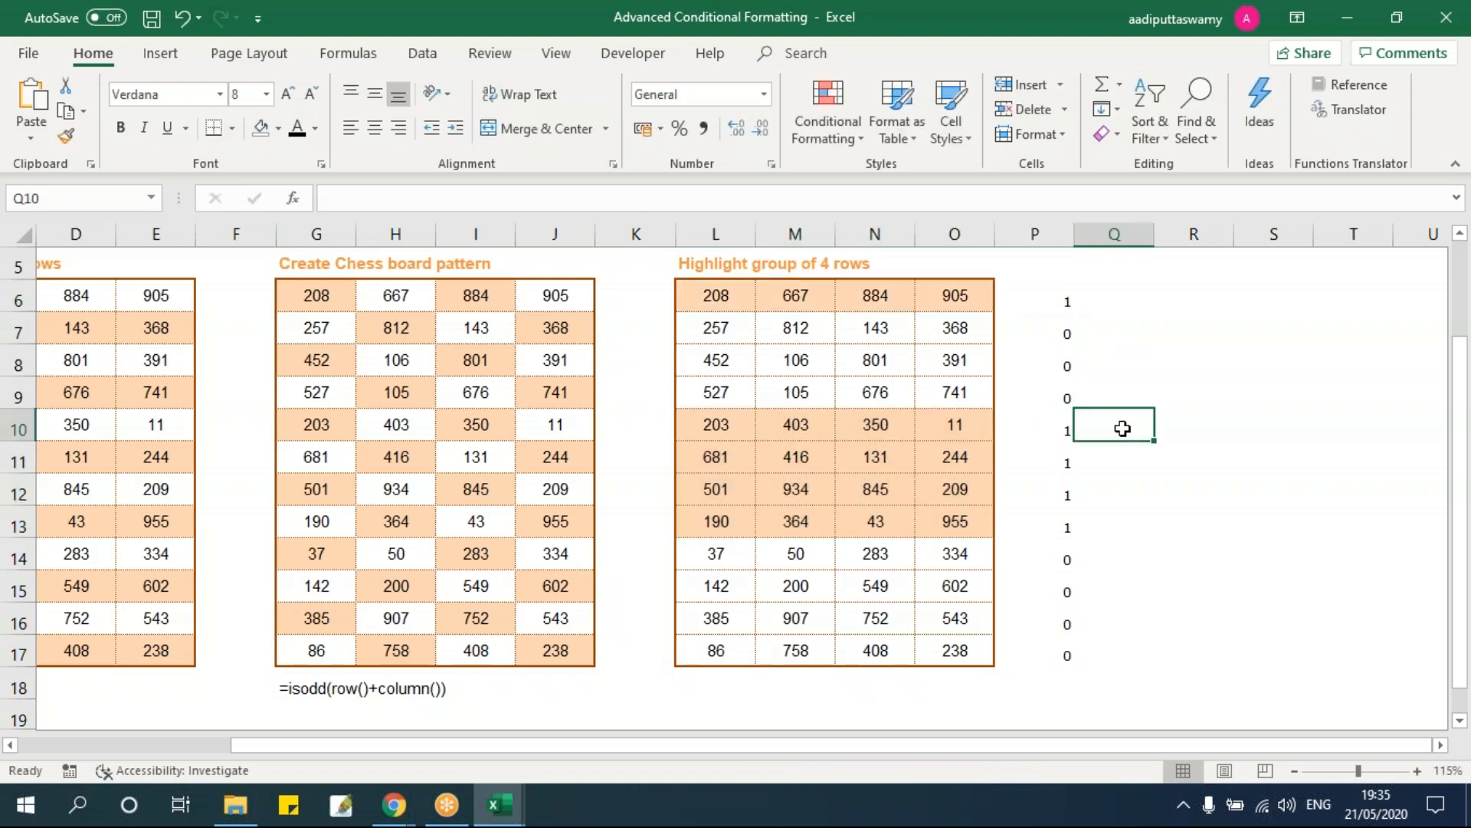
click(1062, 618)
text(1)
click(1181, 640)
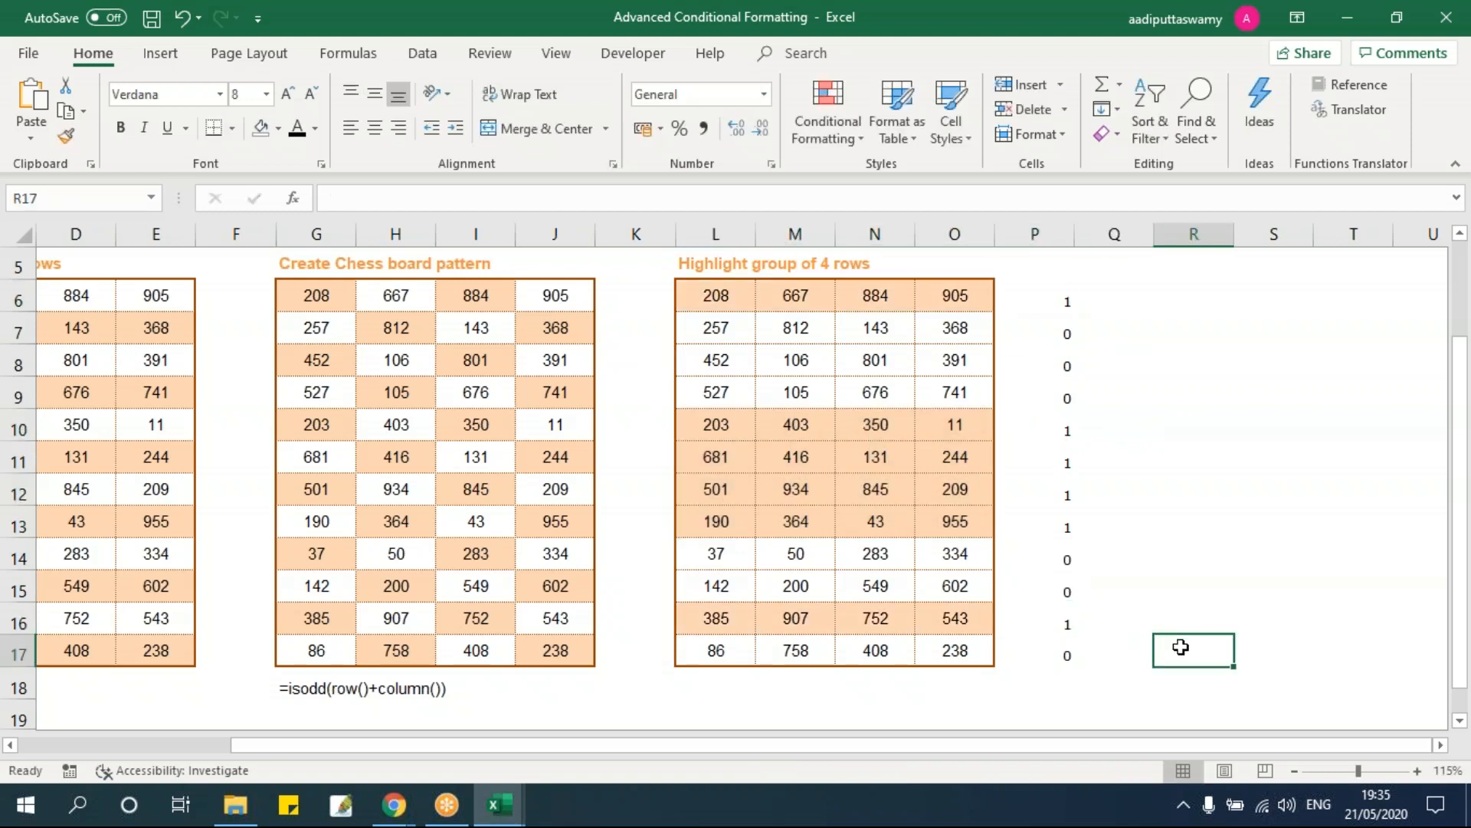
drag(423, 745, 134, 747)
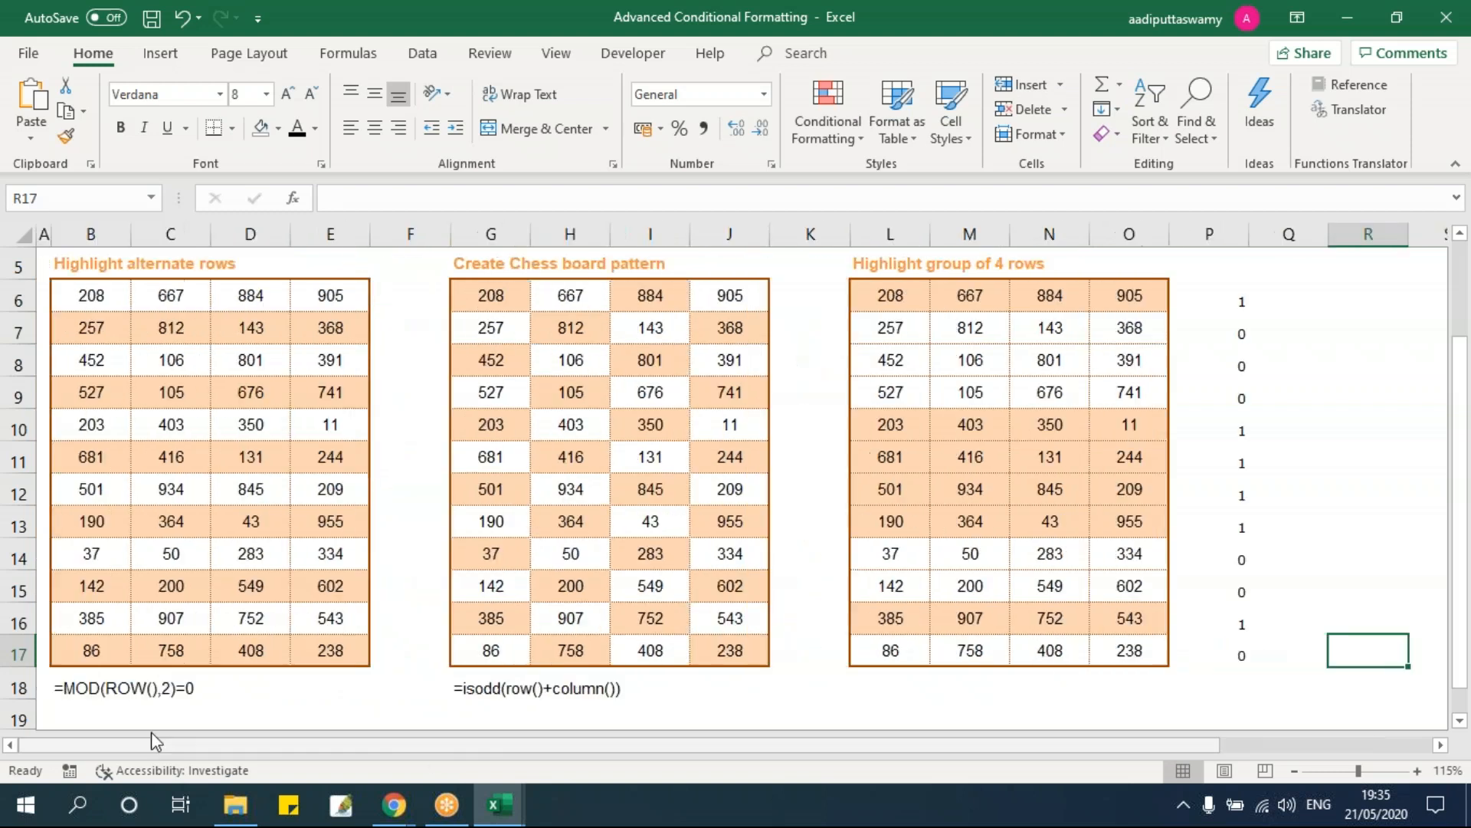
scroll(631, 566, up, 3)
Step: Switch to the Shading sheet and highlight the repeated State 1 rows
click(420, 369)
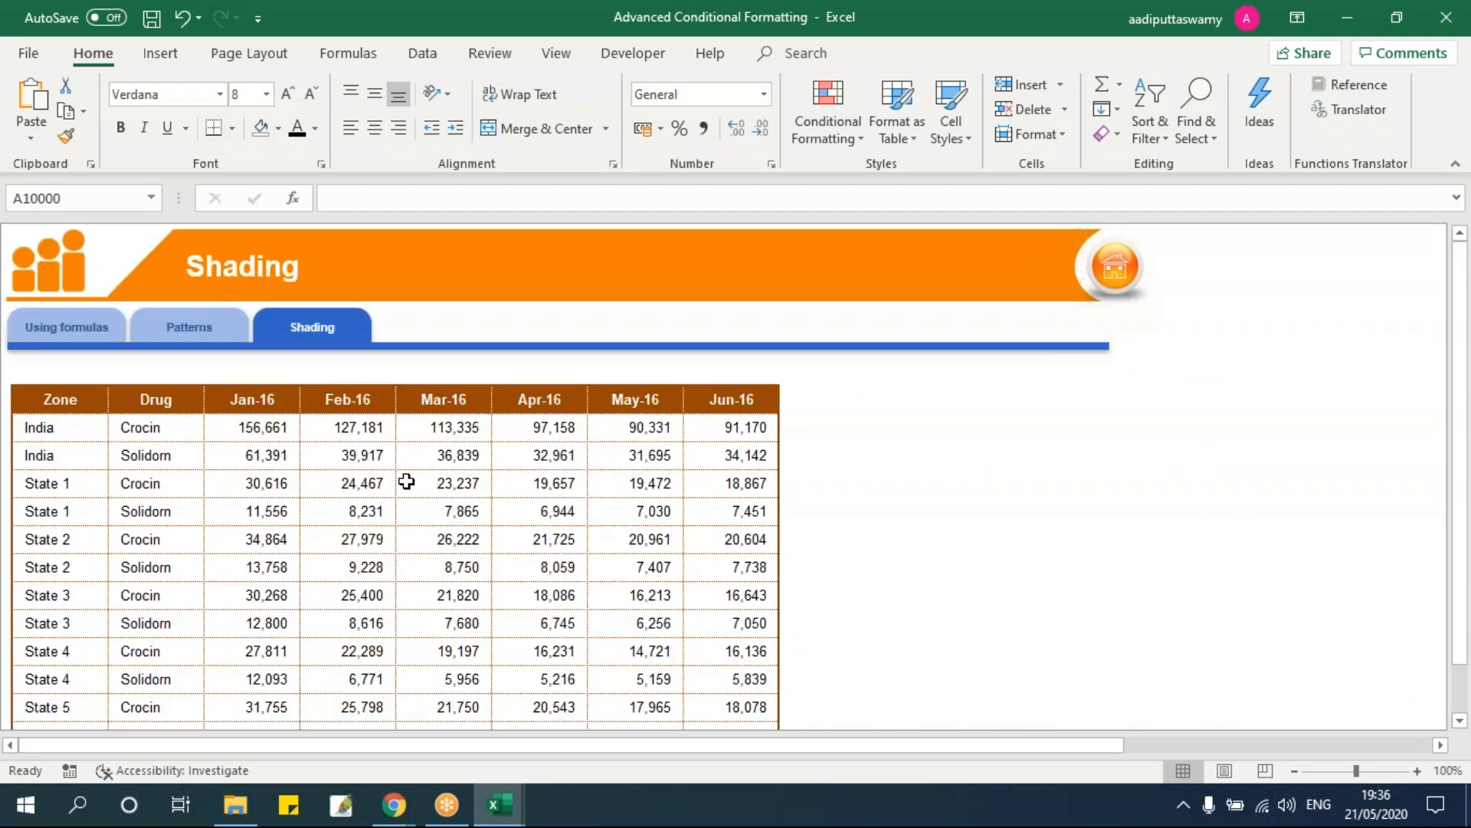
click(442, 457)
scroll(482, 463, down, 3)
scroll(482, 464, up, 2)
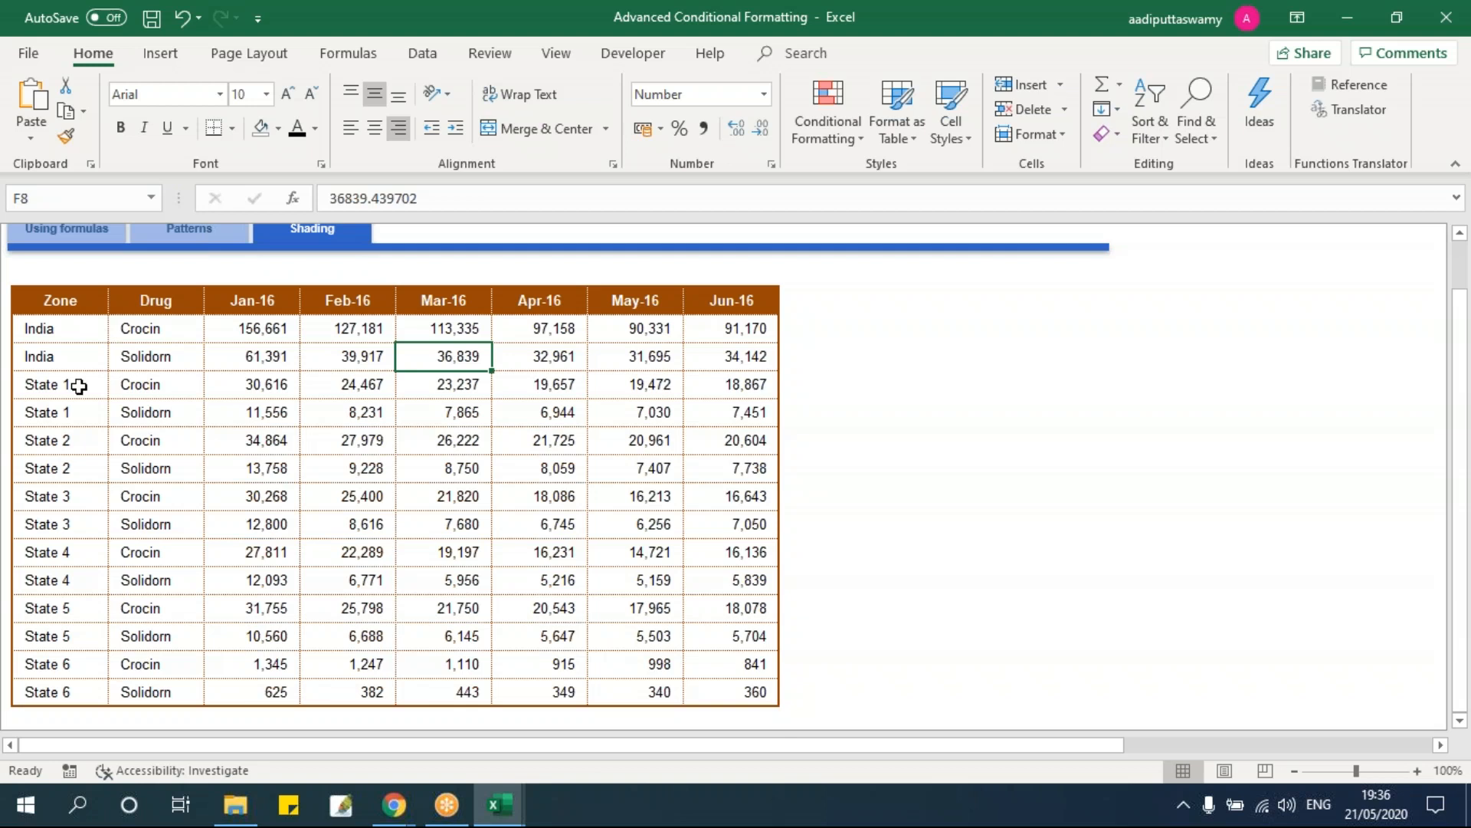
drag(69, 386, 766, 420)
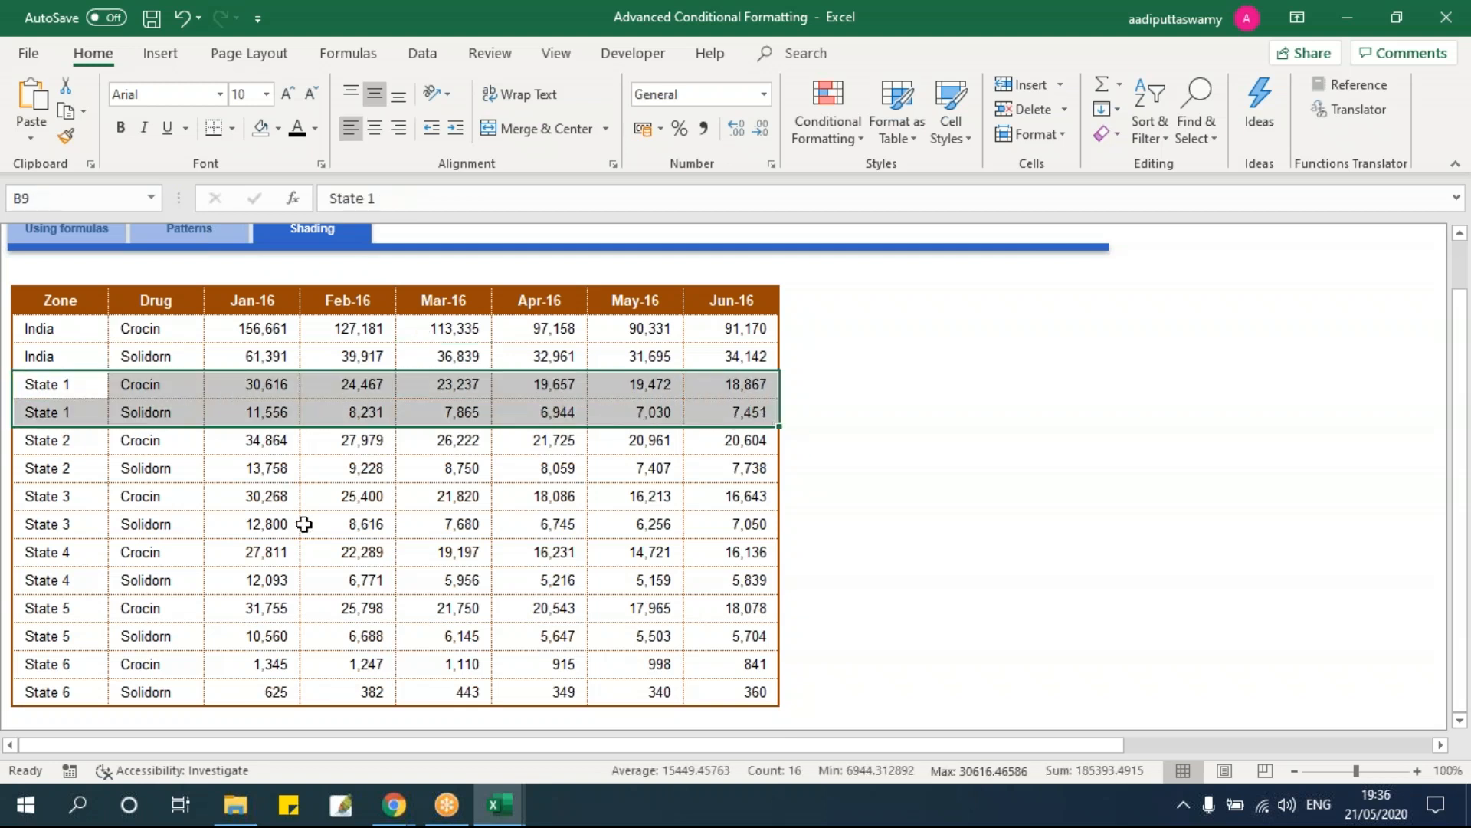
Step: Copy the Zone column to L6 and remove duplicates, leaving seven unique zones
drag(69, 302, 52, 679)
key(ctrl+c)
click(996, 300)
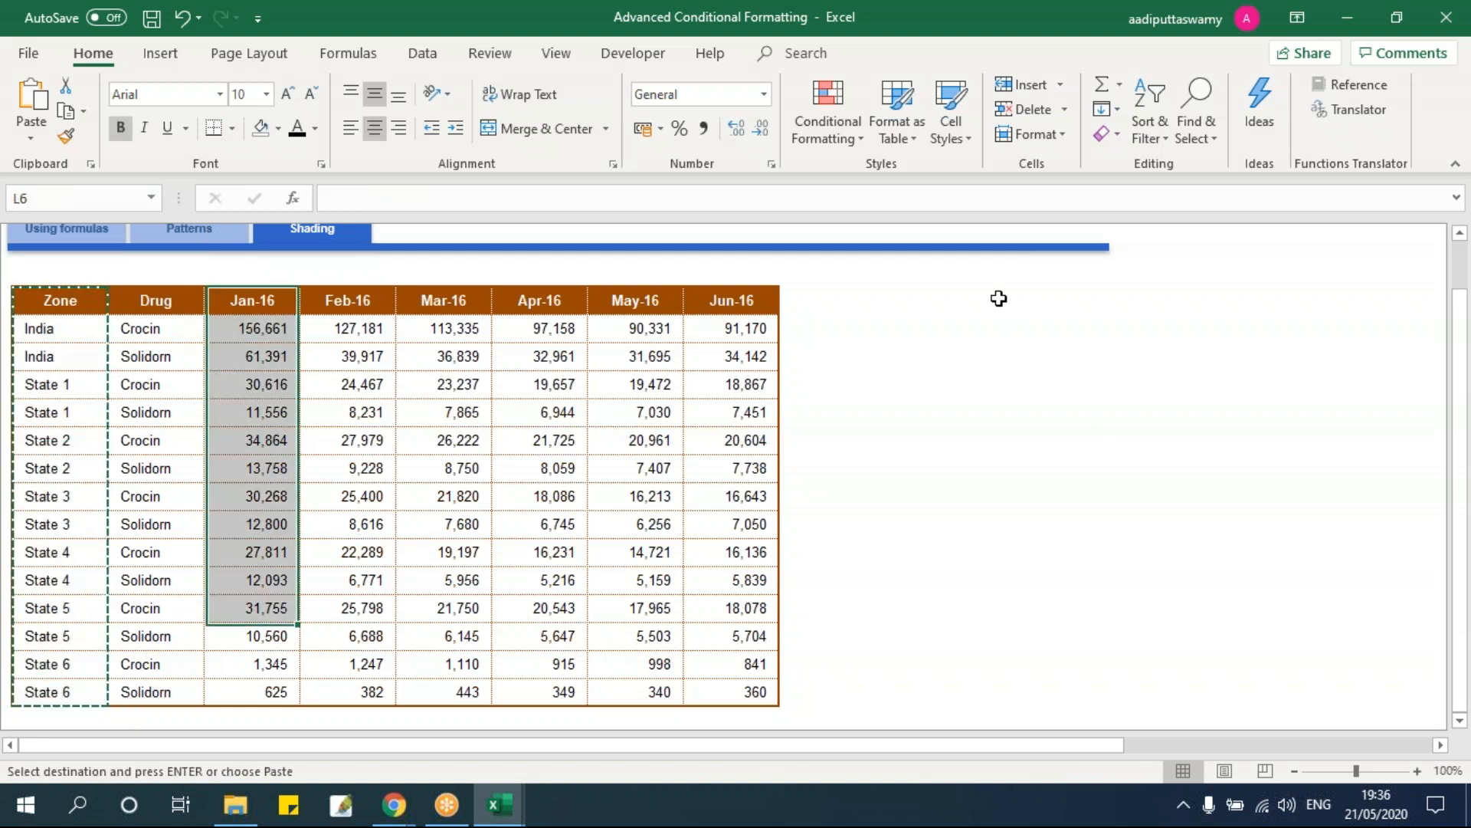
key(ctrl+v)
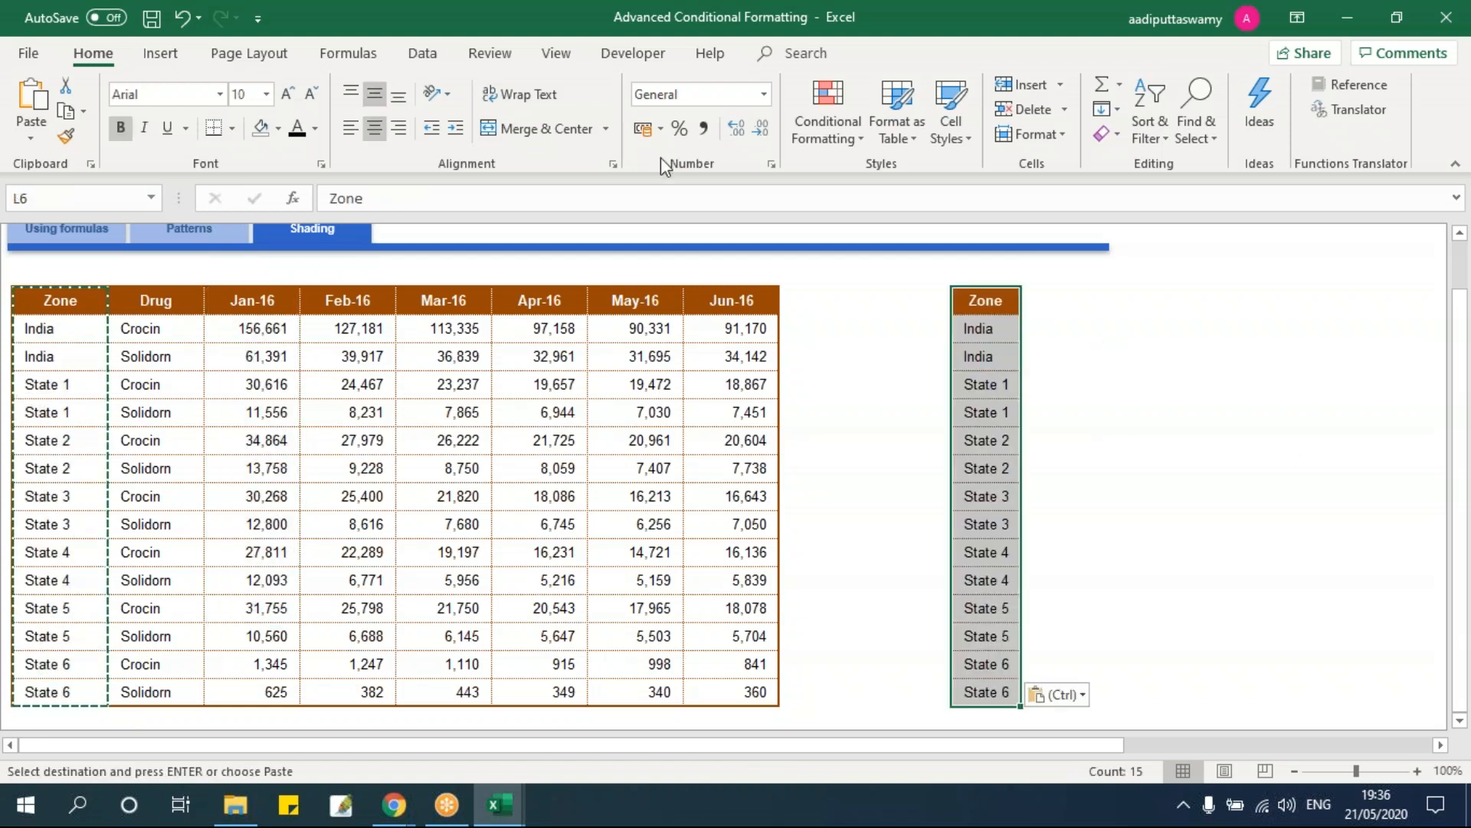
click(422, 54)
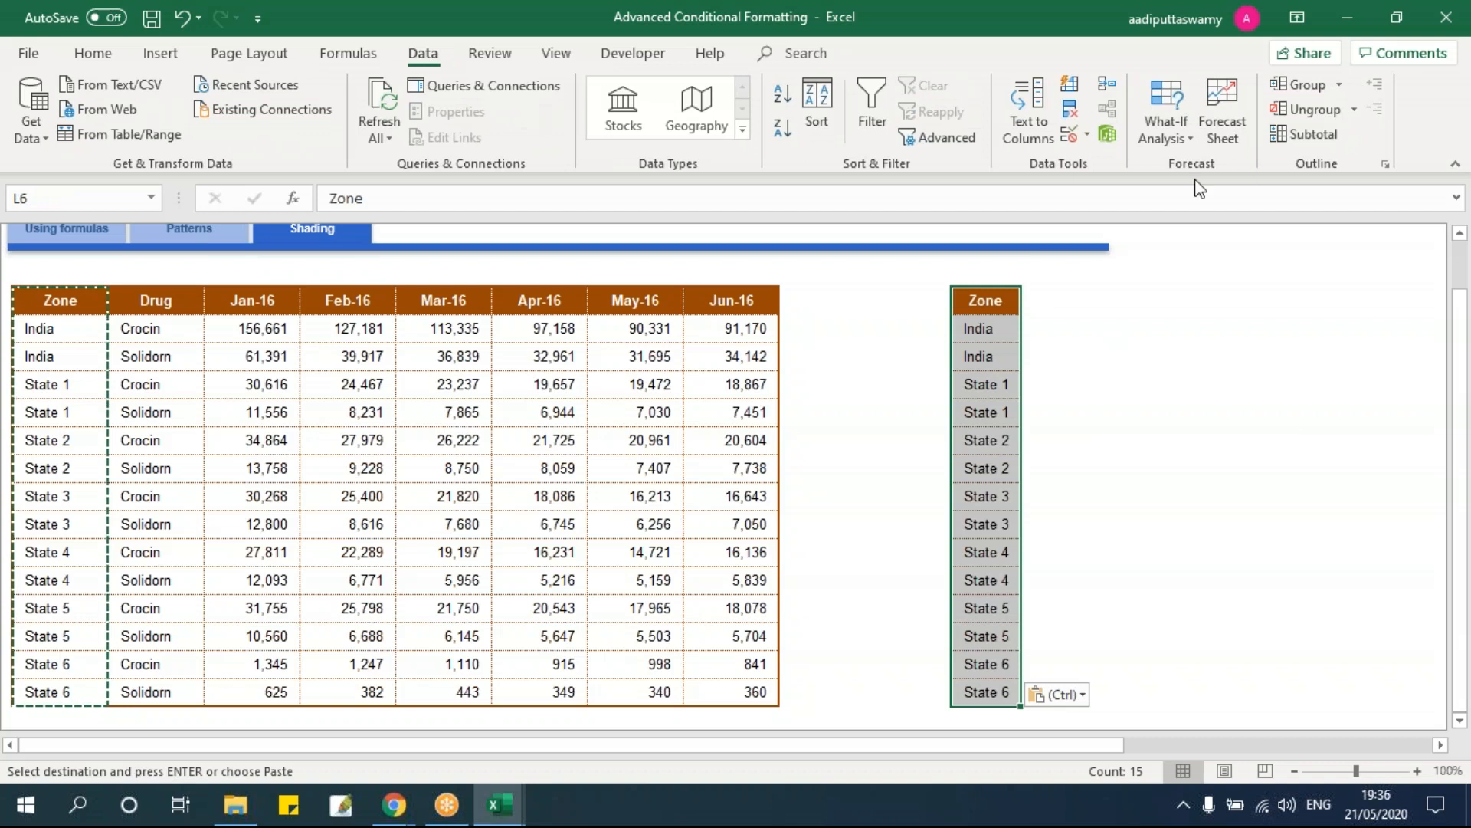
click(1072, 111)
click(497, 414)
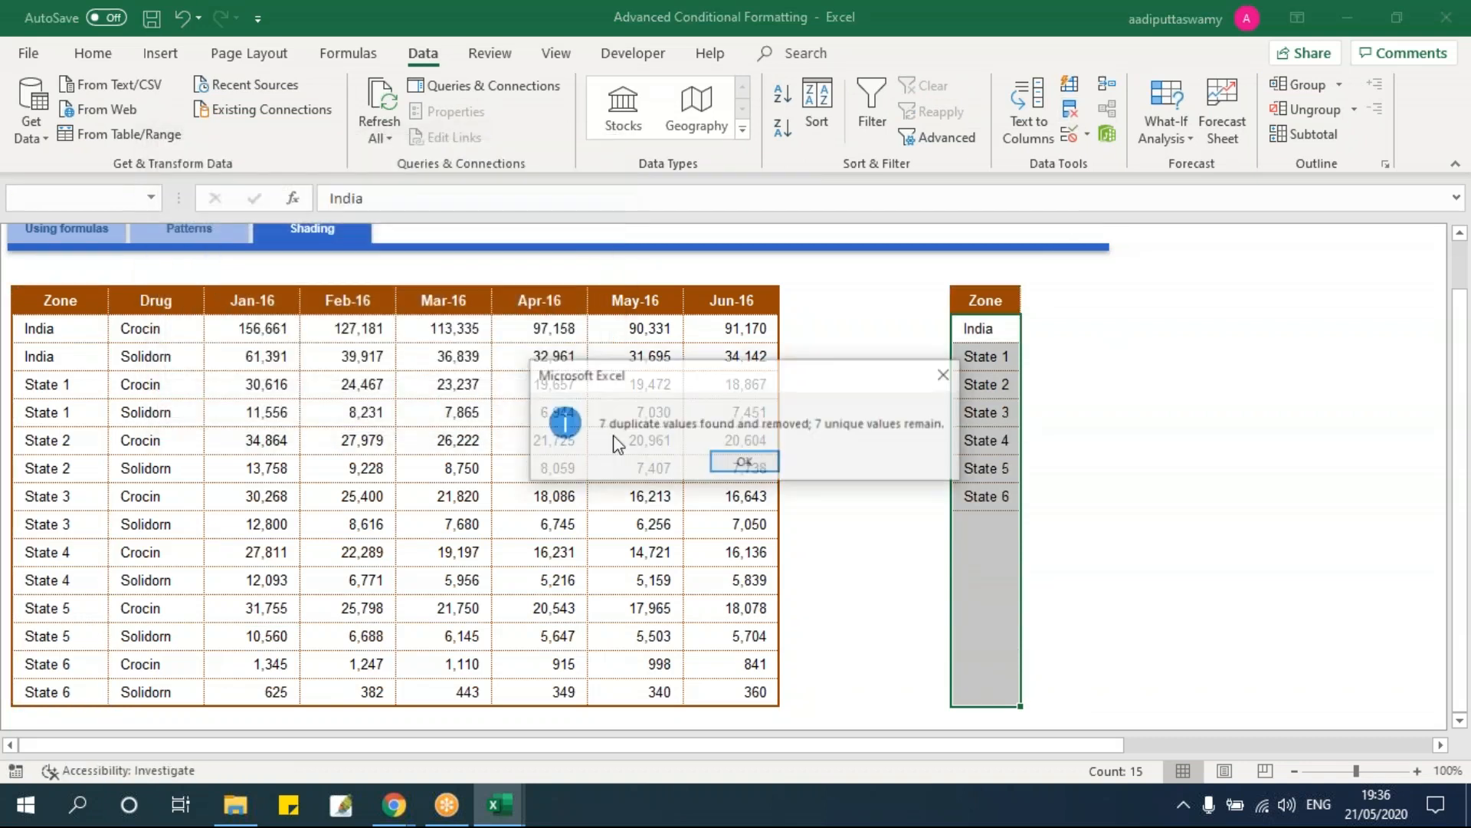
click(748, 463)
click(1143, 411)
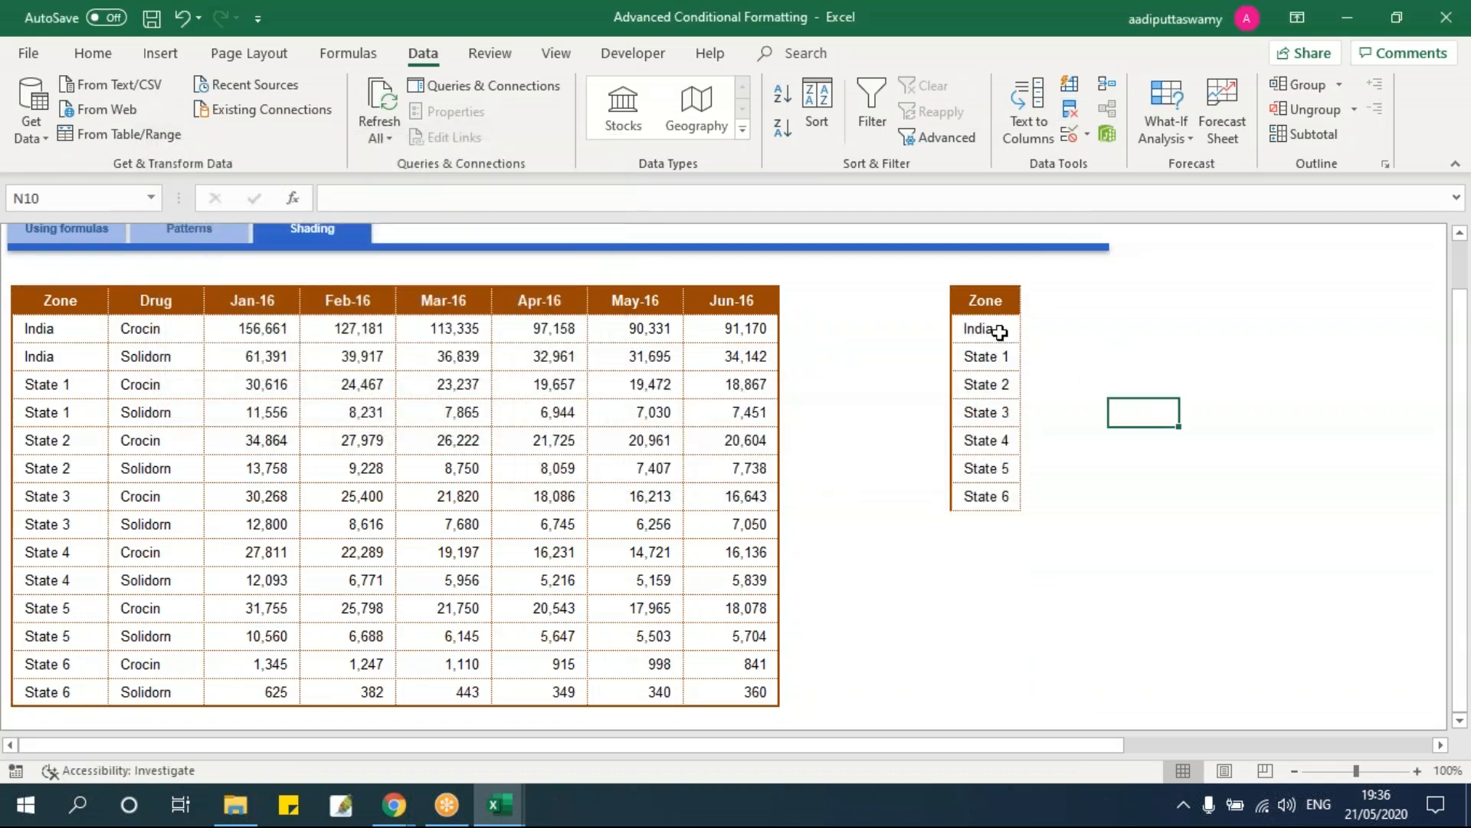
drag(999, 331, 992, 496)
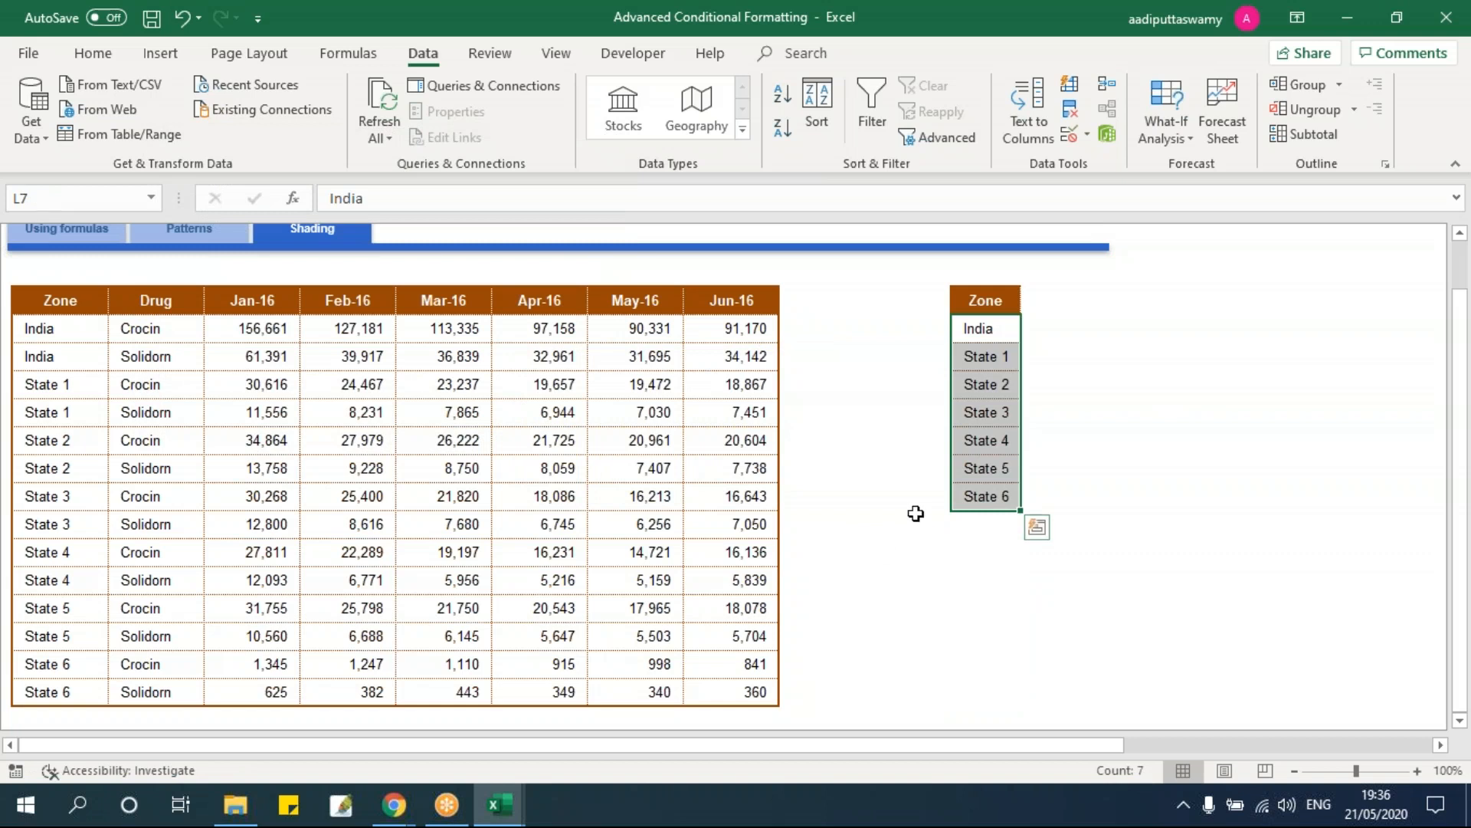
Step: Number State 1, State 3 and State 5 as 1, 2 and 3 in column M
click(1038, 355)
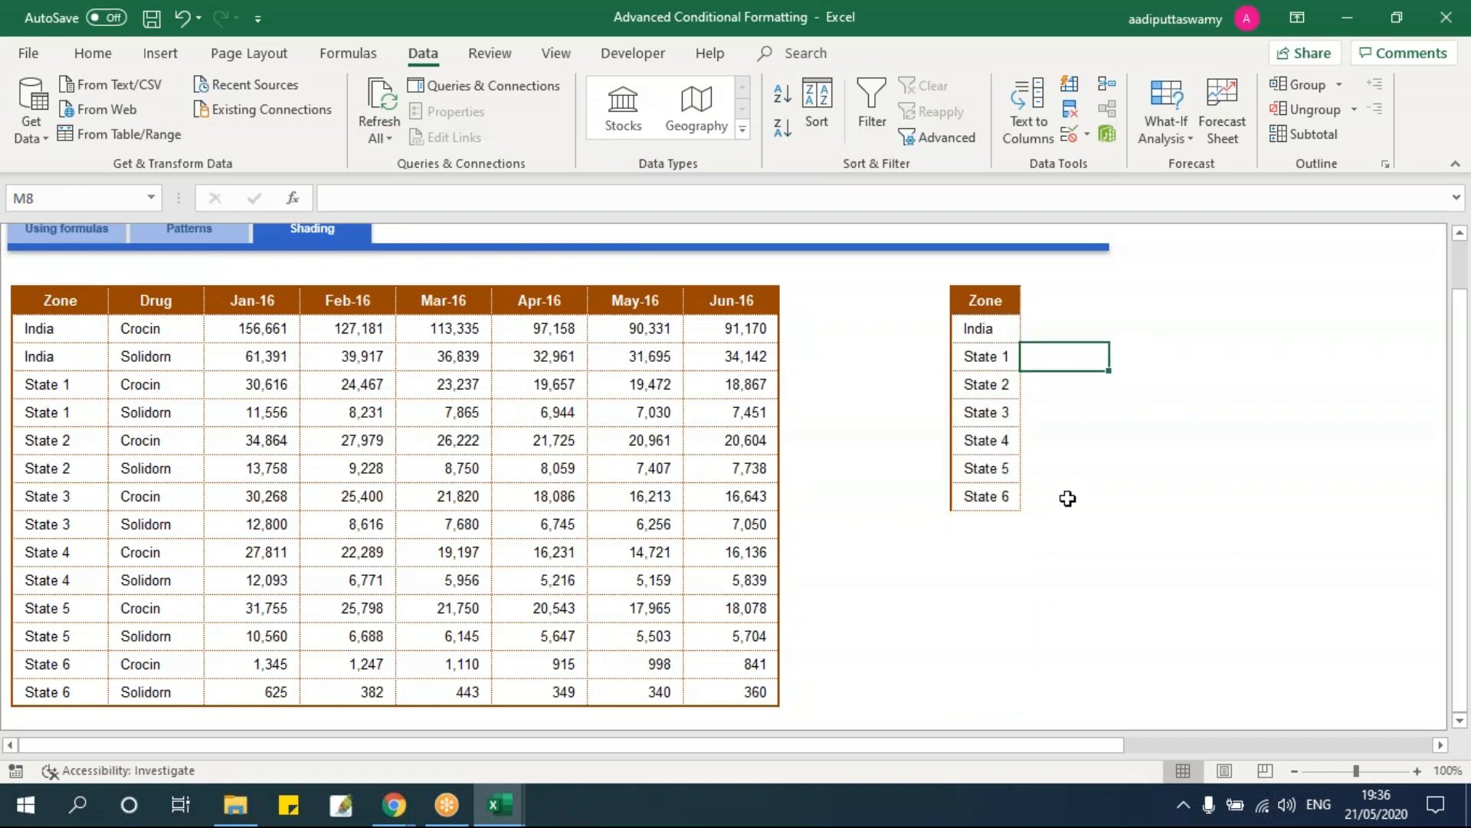
text(1)
click(1085, 417)
text(2)
click(1064, 471)
text(3)
click(1140, 545)
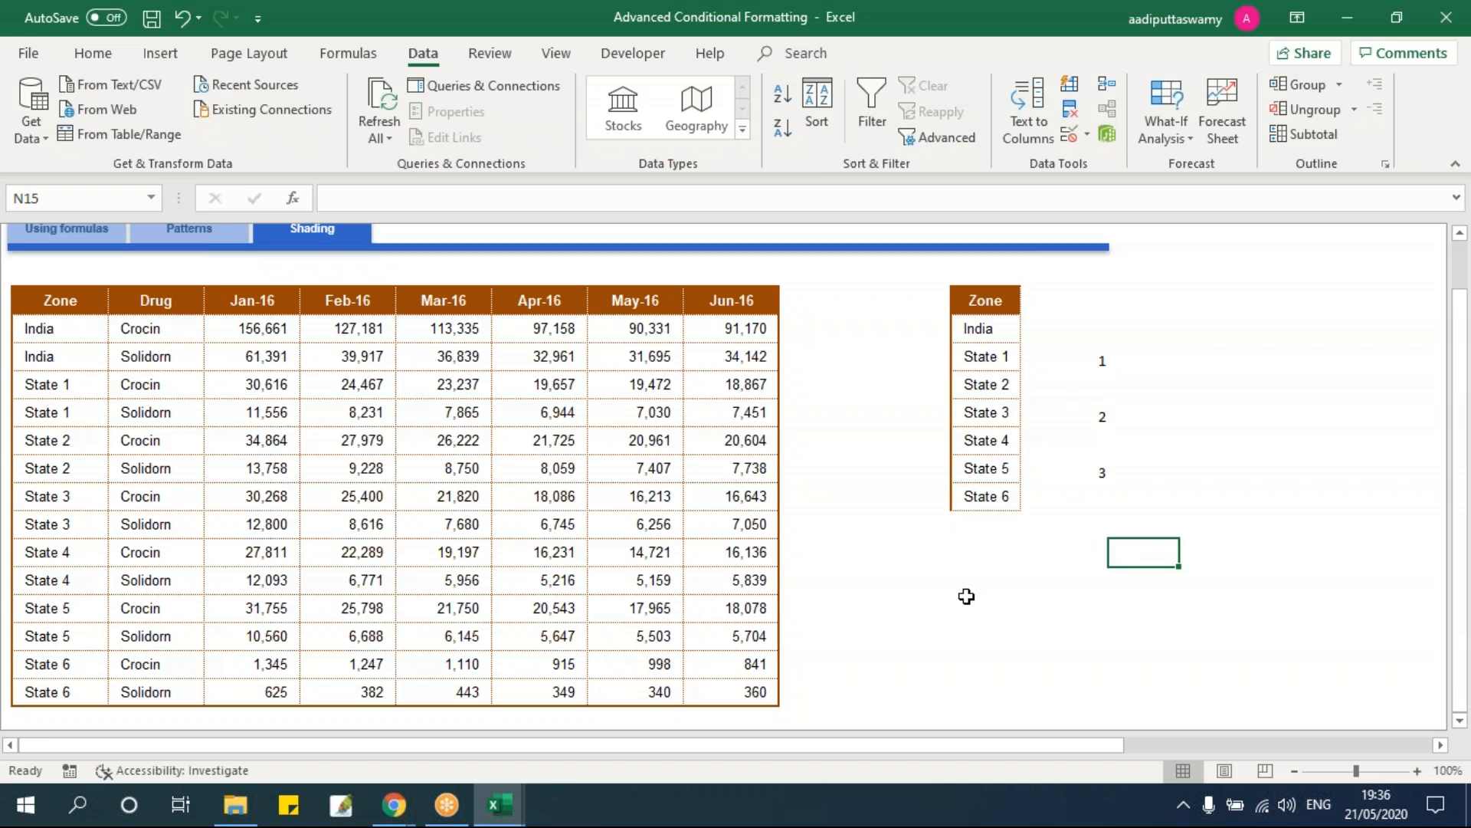
Step: Match the numbers 1, 2, 3 to the State 1, 3 and 5 row pairs in the table
click(1075, 362)
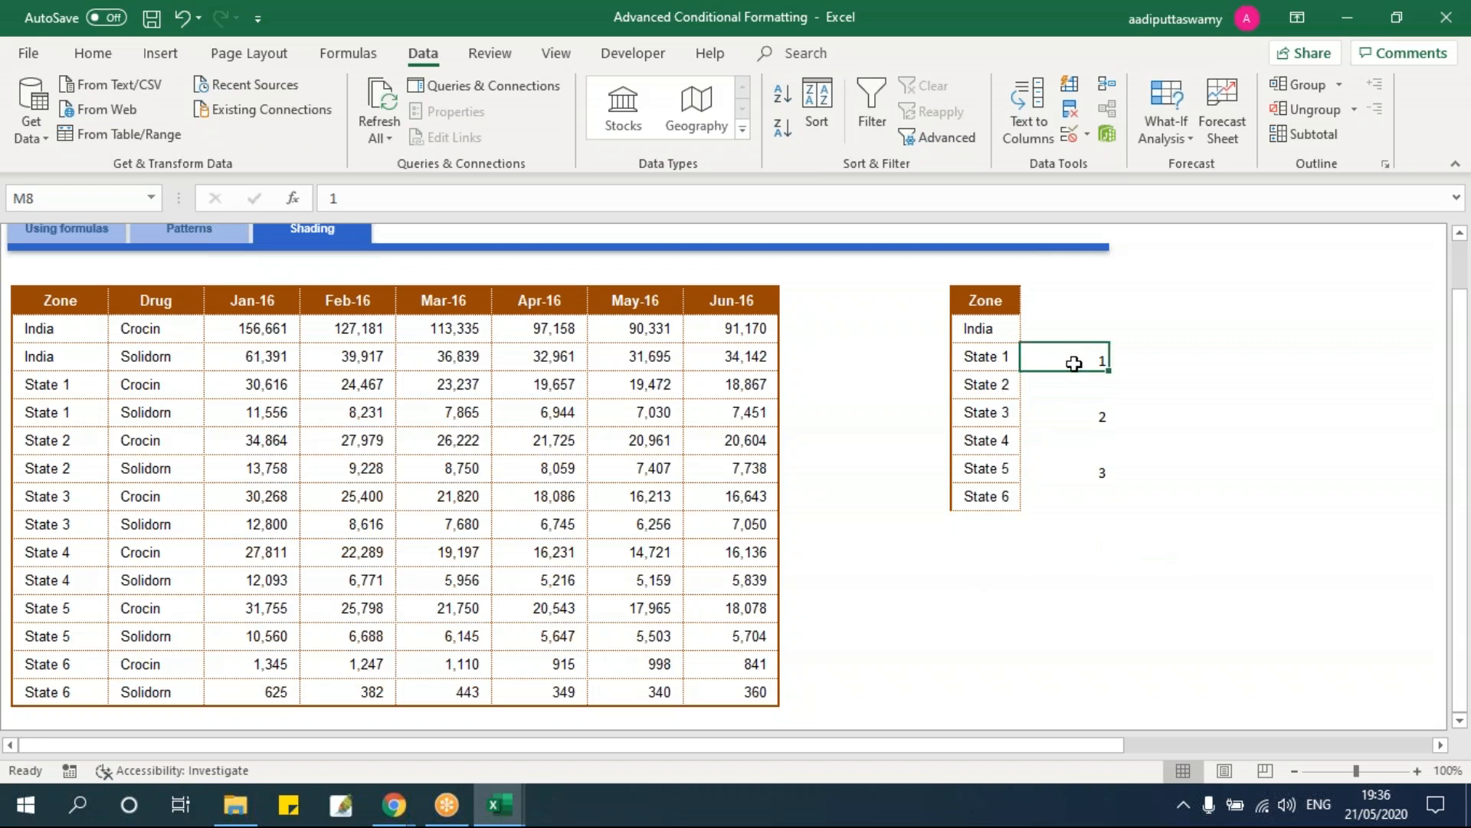
drag(74, 381, 732, 419)
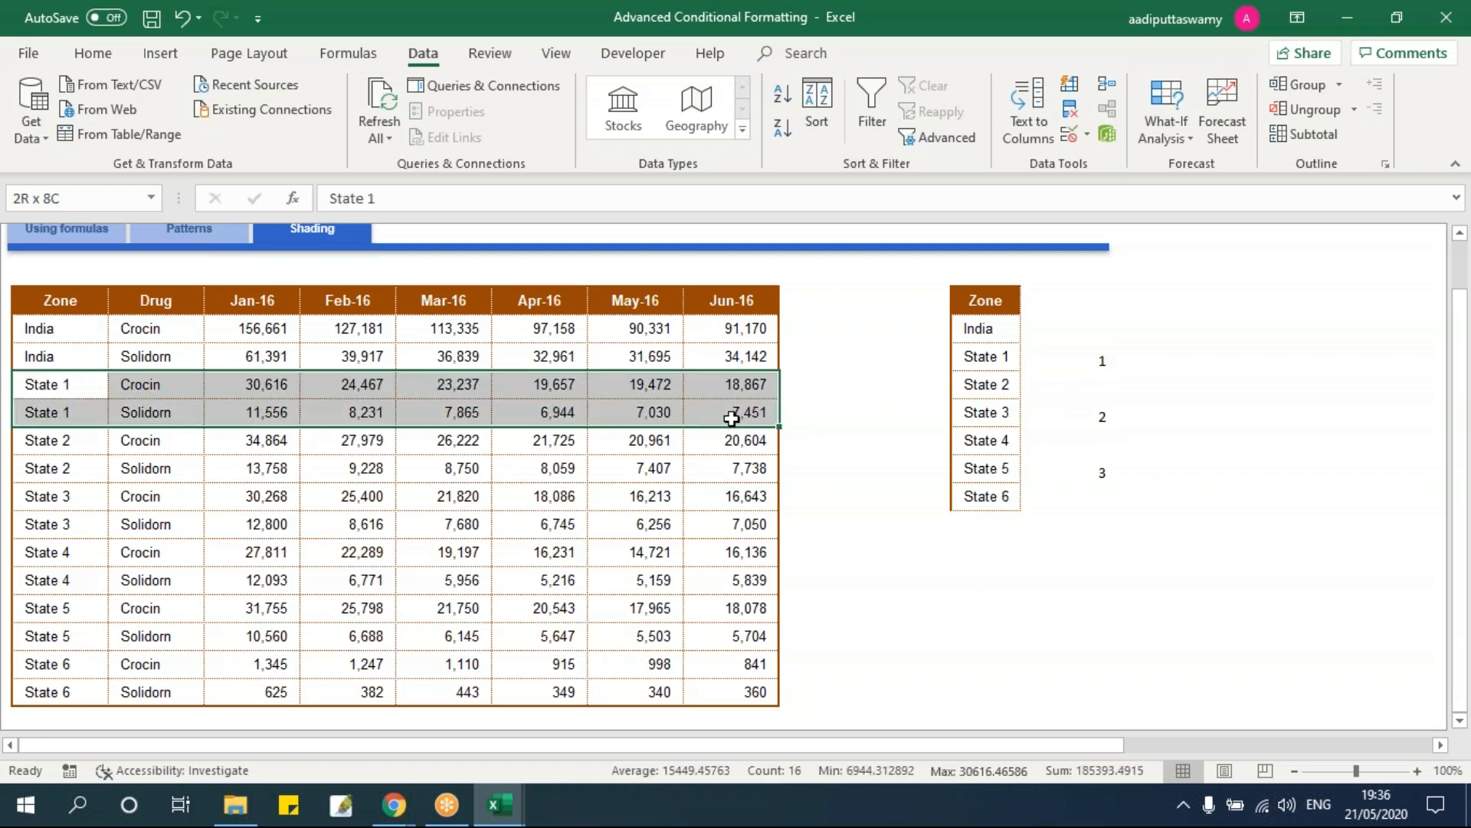
drag(999, 416, 1094, 414)
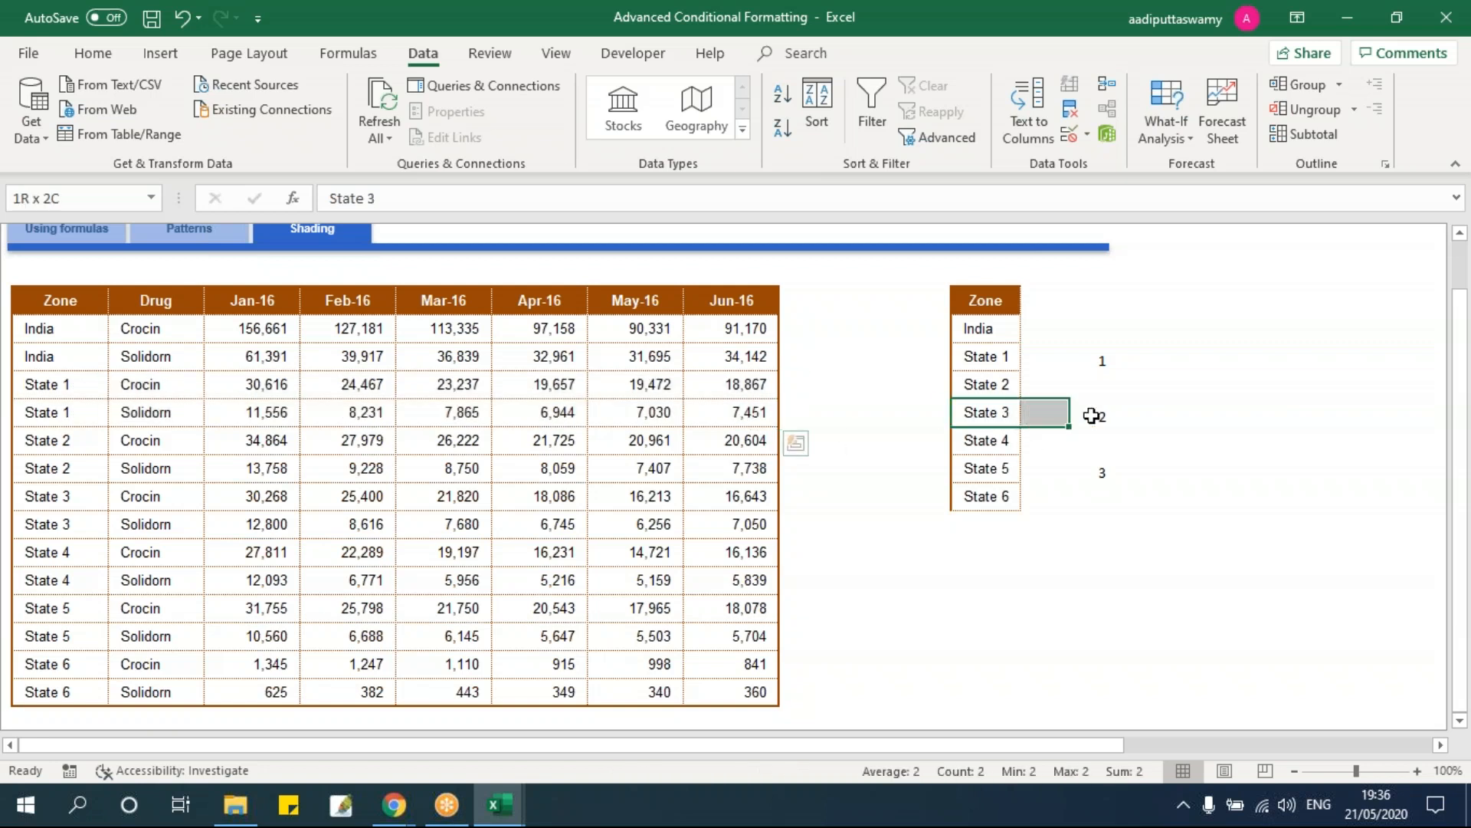
drag(79, 496, 714, 524)
click(1061, 474)
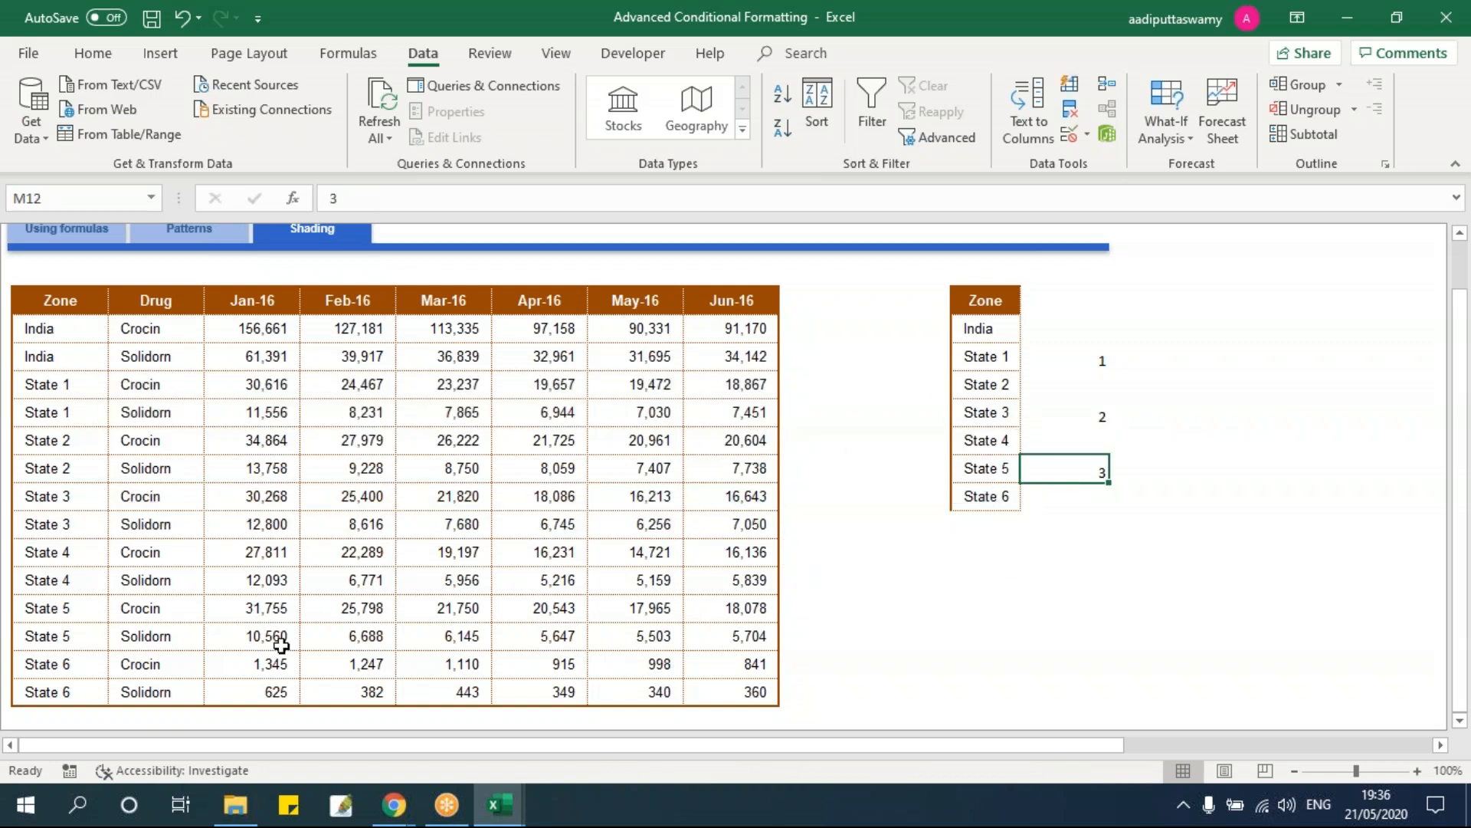
drag(63, 617, 775, 644)
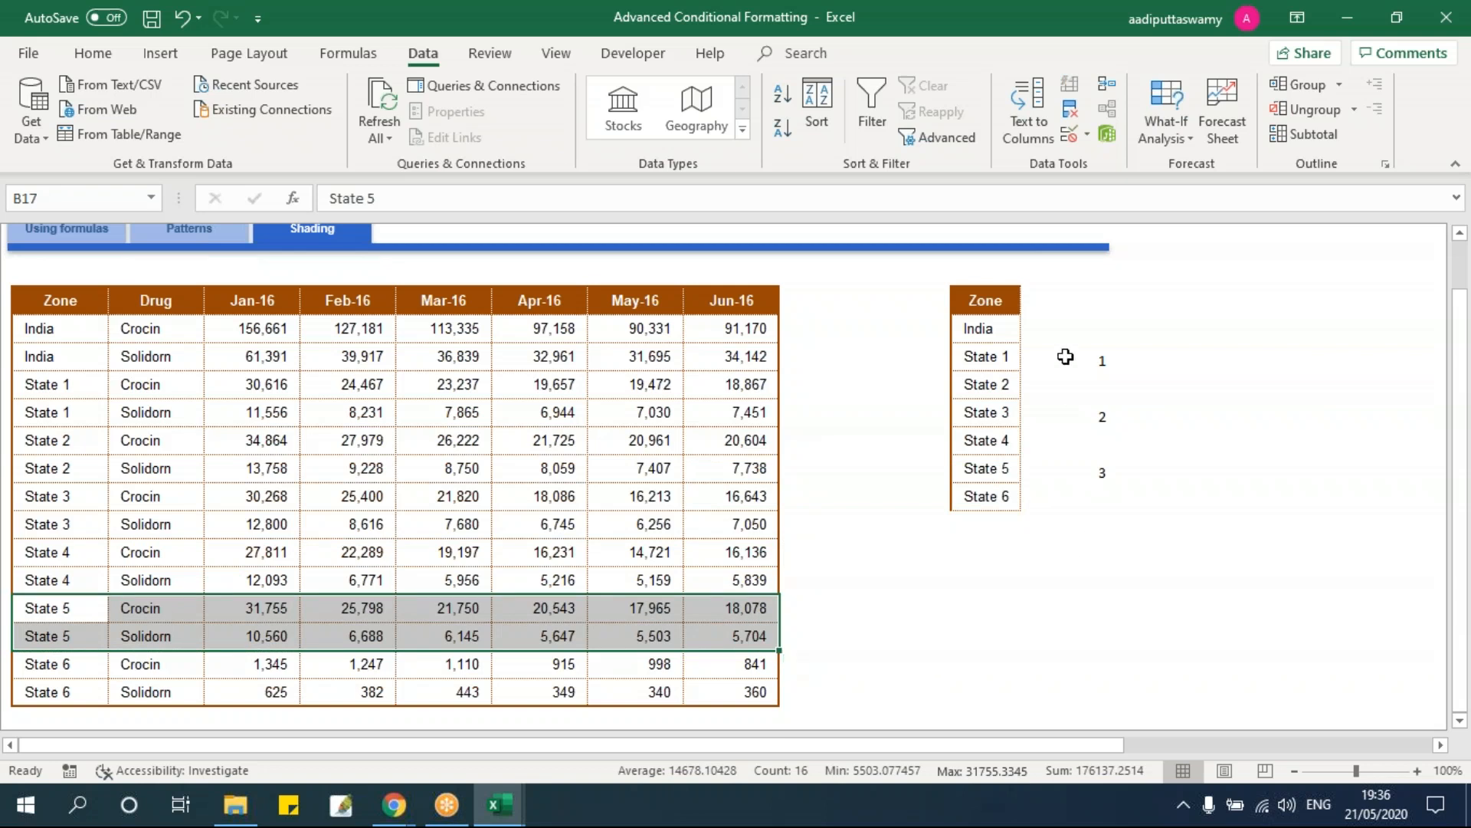
click(1065, 358)
click(1074, 417)
click(1071, 469)
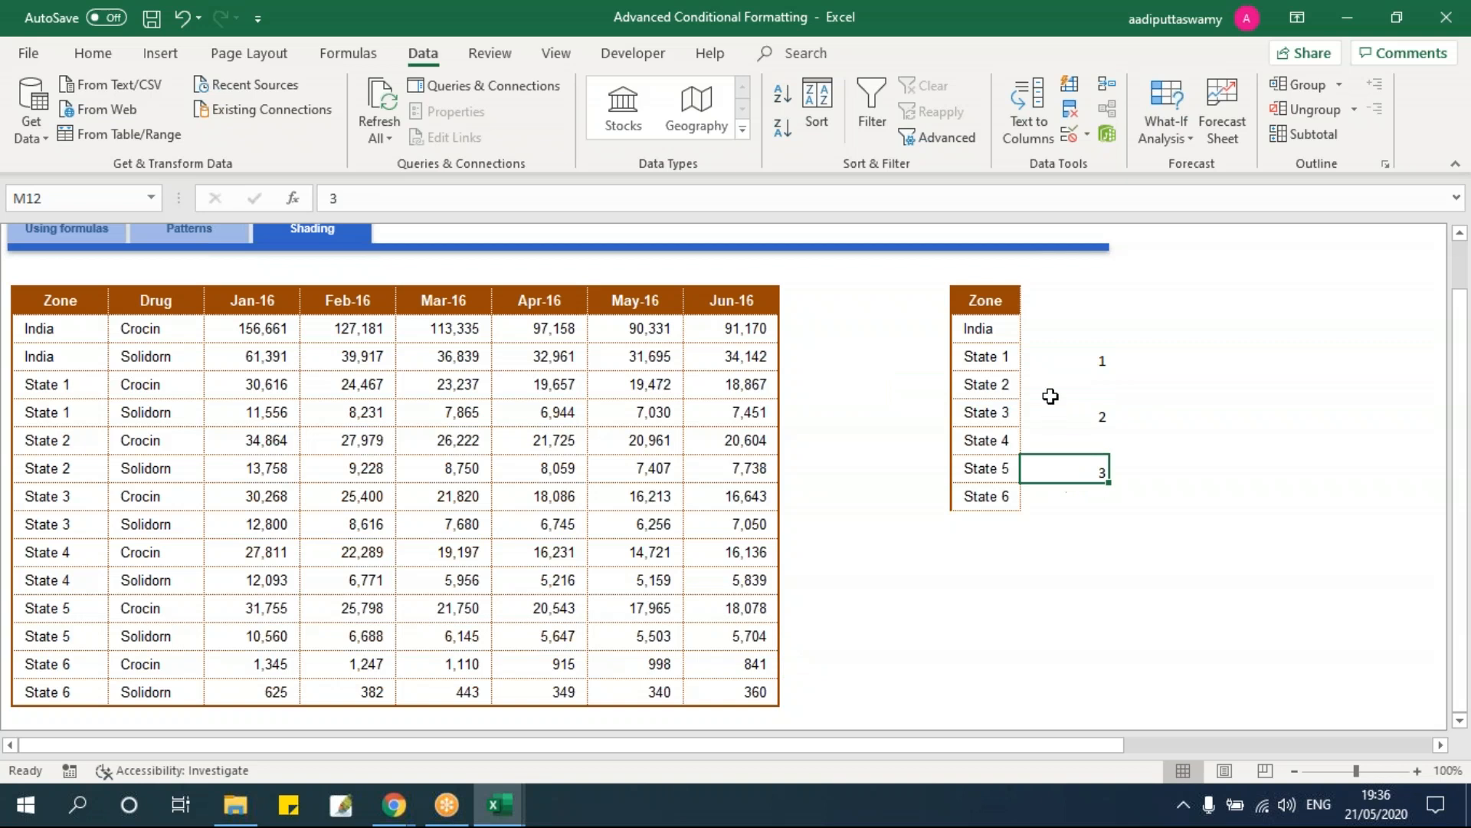
Step: Show that State 2 has no number while its two table rows remain unflagged
click(1036, 384)
drag(1002, 388, 1060, 388)
click(1059, 388)
drag(46, 440, 761, 470)
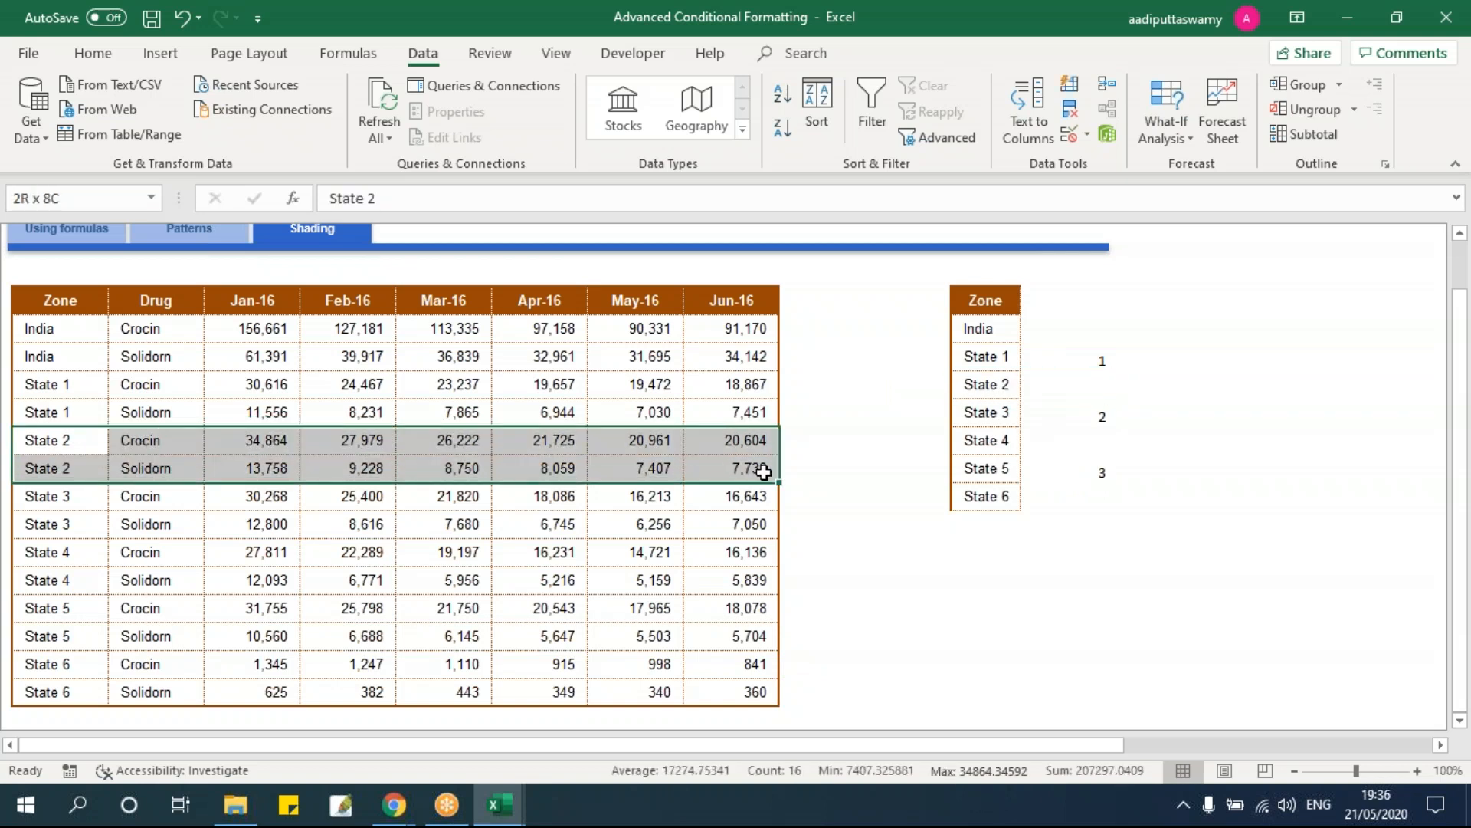
drag(1067, 361, 1080, 457)
drag(71, 389, 729, 412)
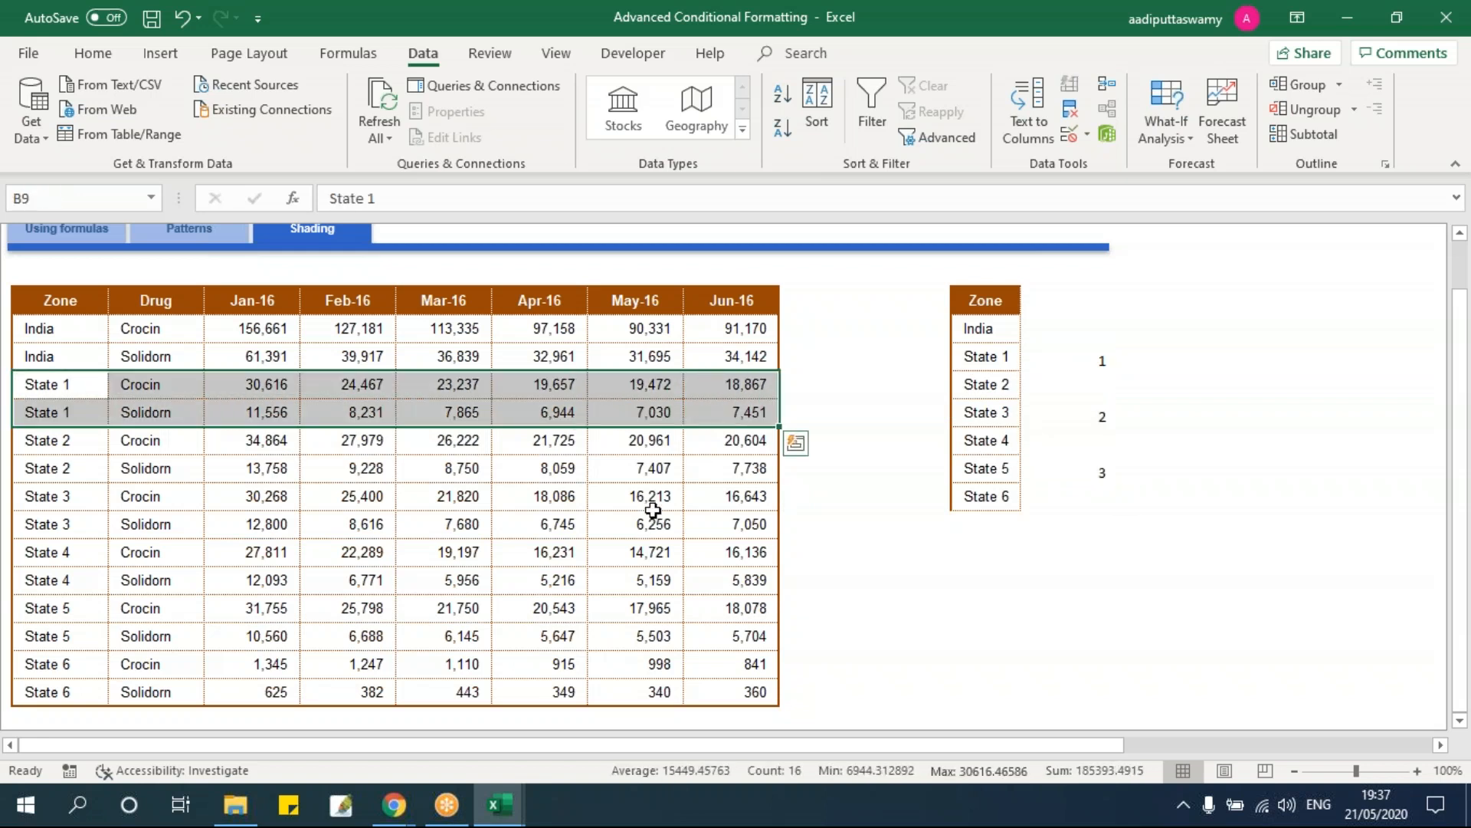
Step: Clear the selection and pick cell J7 in the empty column beside the table
click(653, 508)
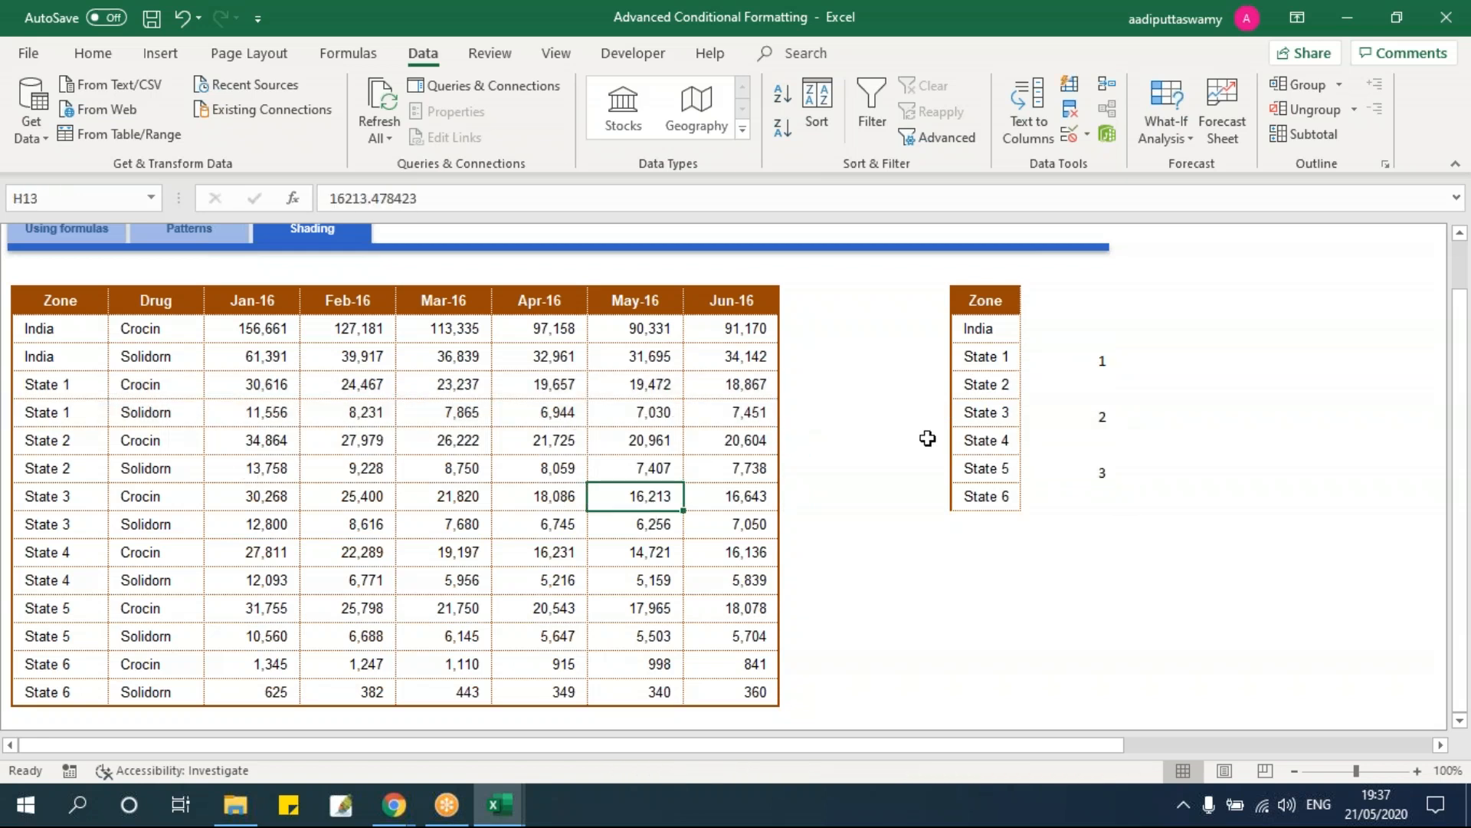
click(821, 360)
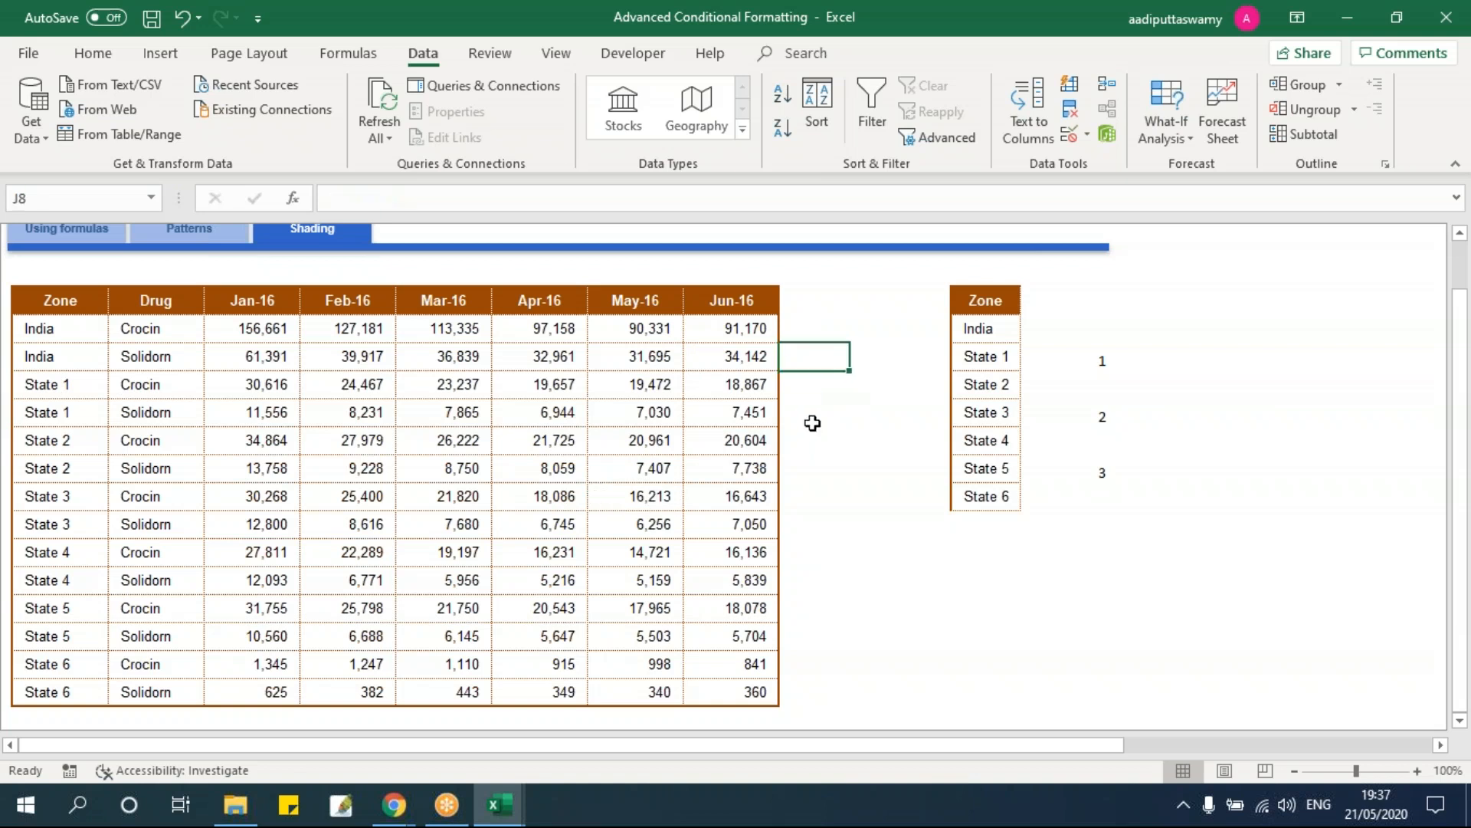
drag(814, 424, 814, 444)
click(820, 580)
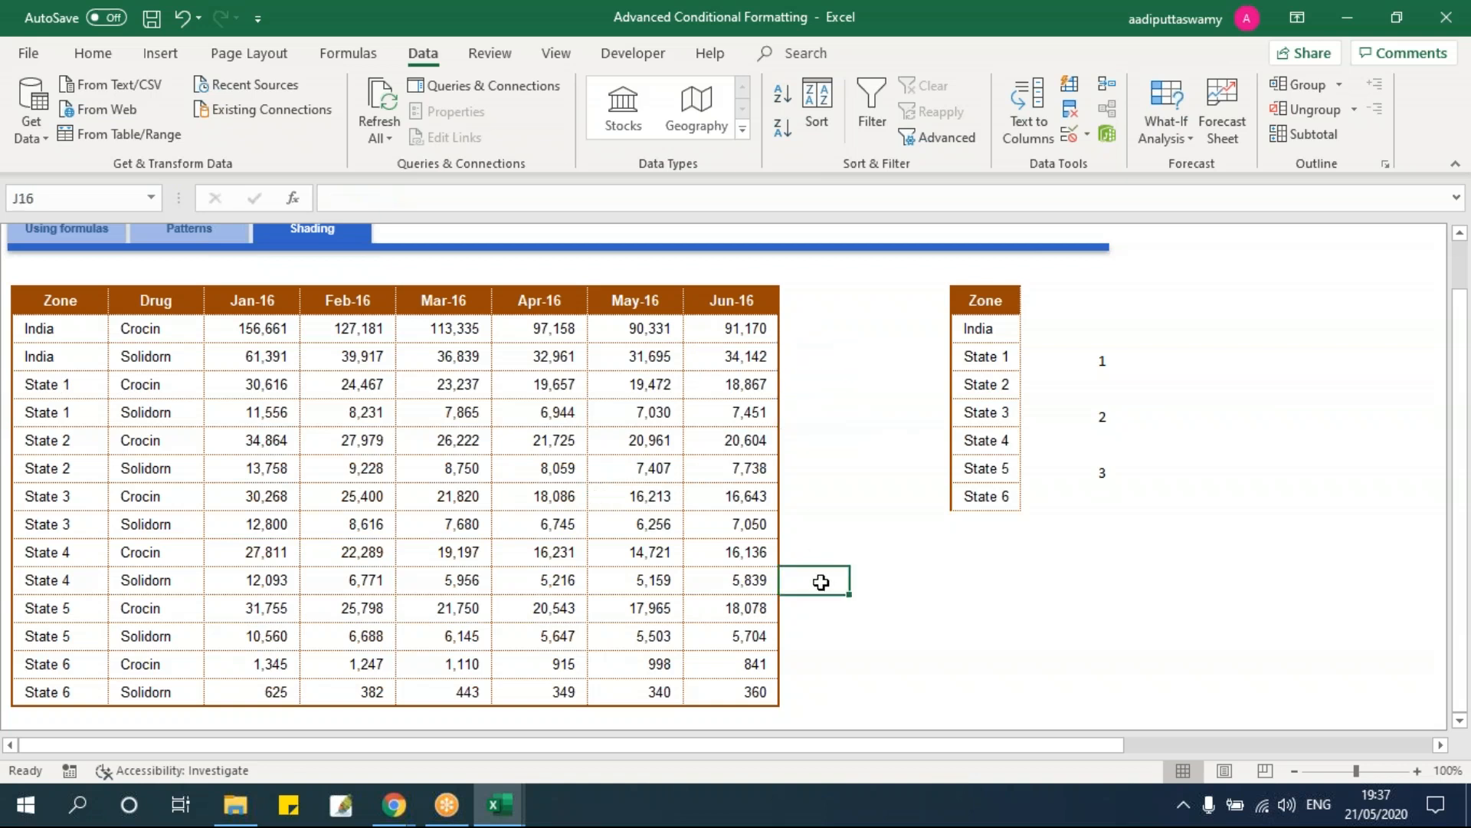
click(802, 333)
Step: Enter =VLOOKUP(B7,$L$6:$M$13,2,0) in J7 and fill it down to J20
text(=)
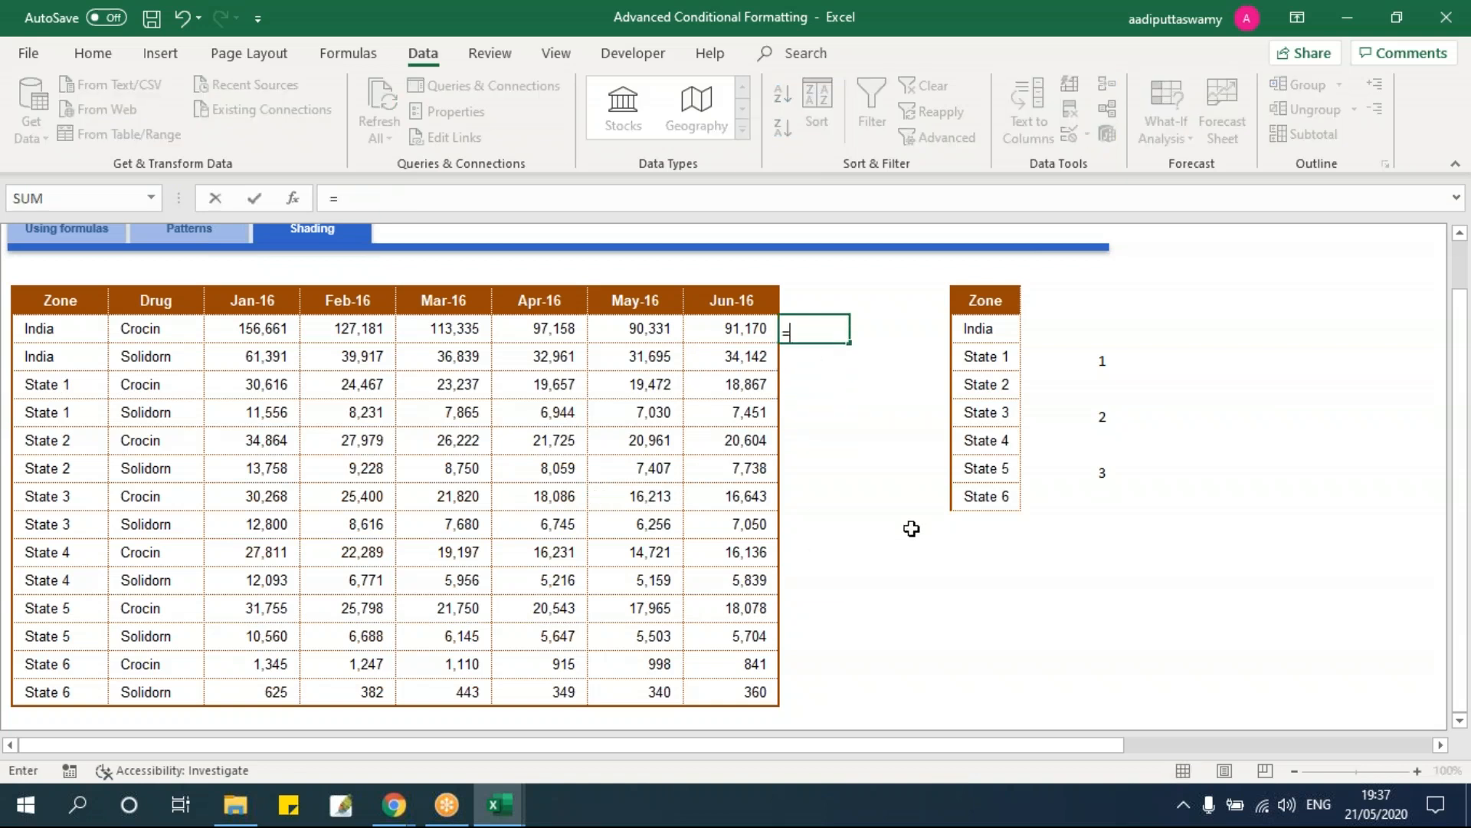
text(vloo)
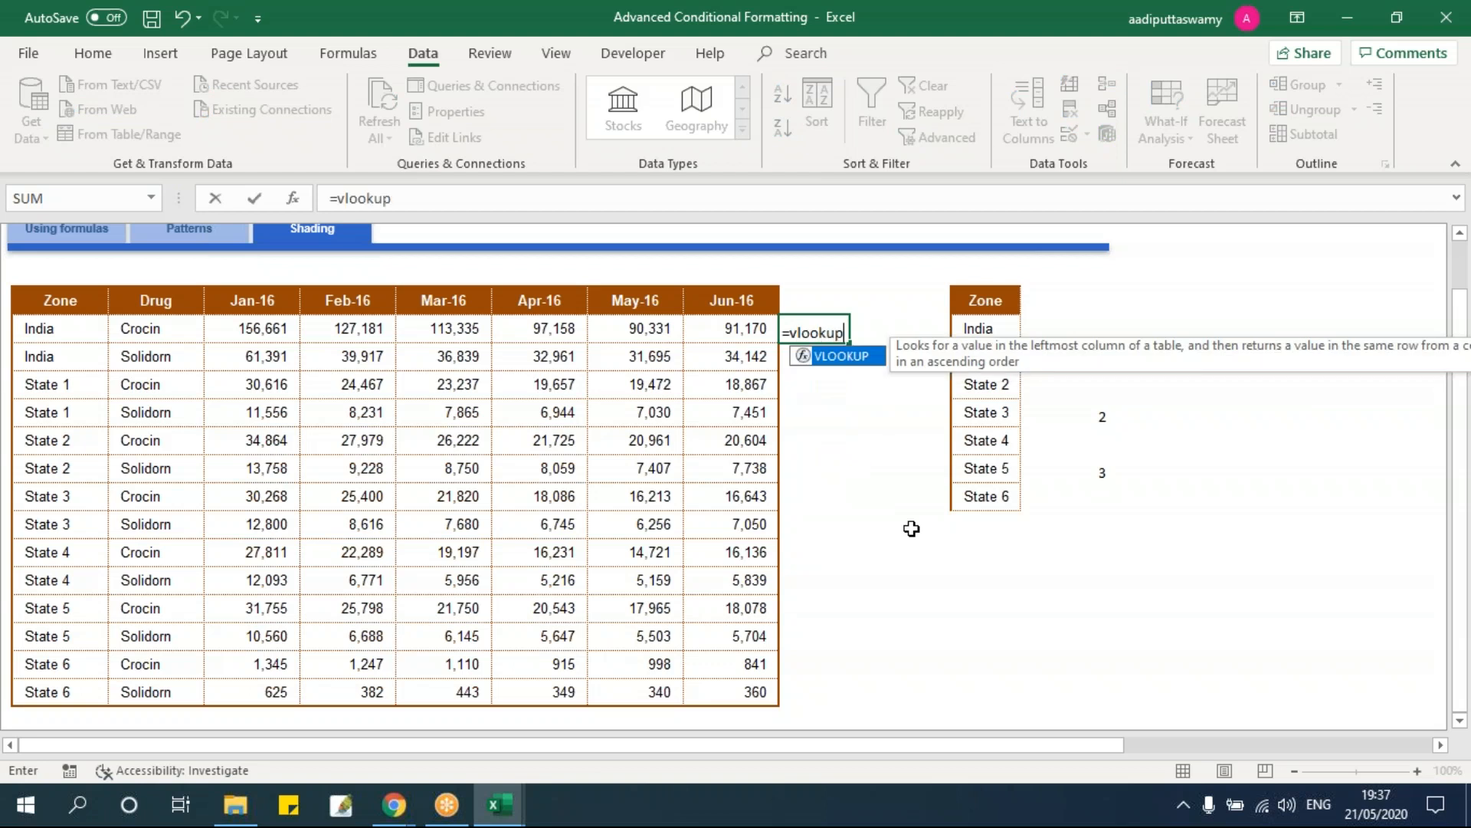
text(kup)
key(Tab)
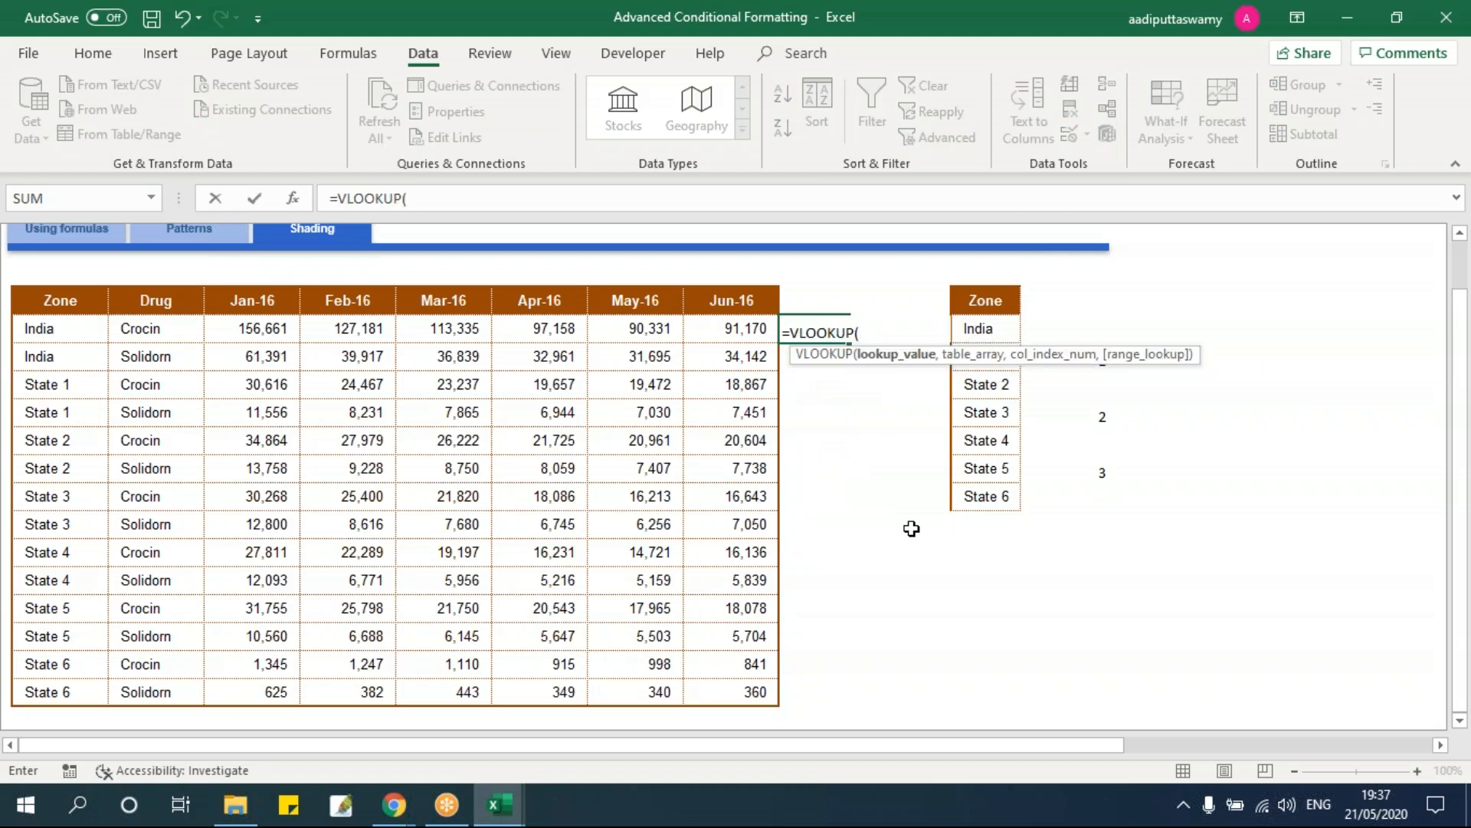
click(86, 335)
text(,)
drag(987, 313, 1081, 486)
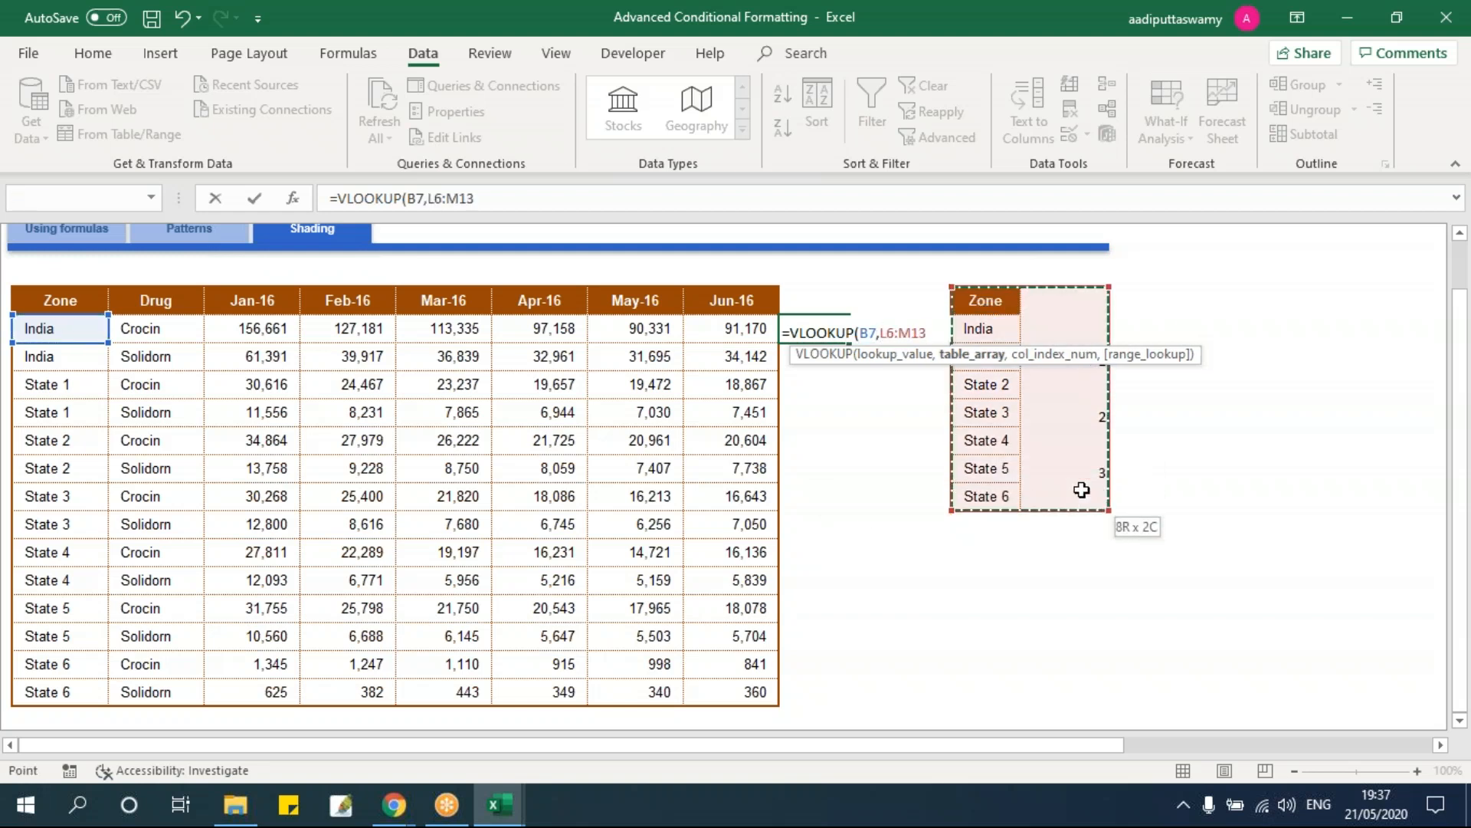
key(F4)
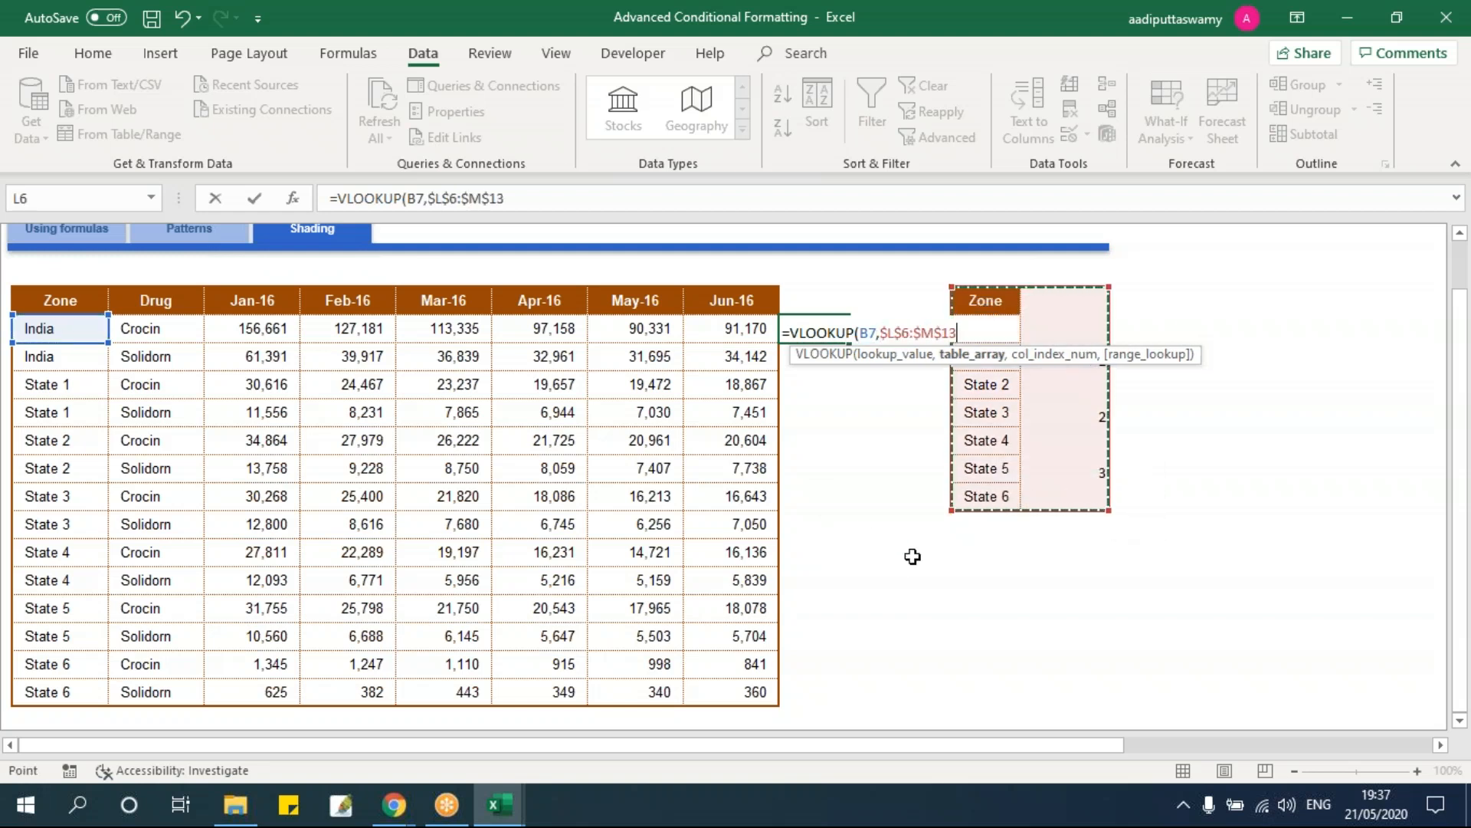
text(,2,0)
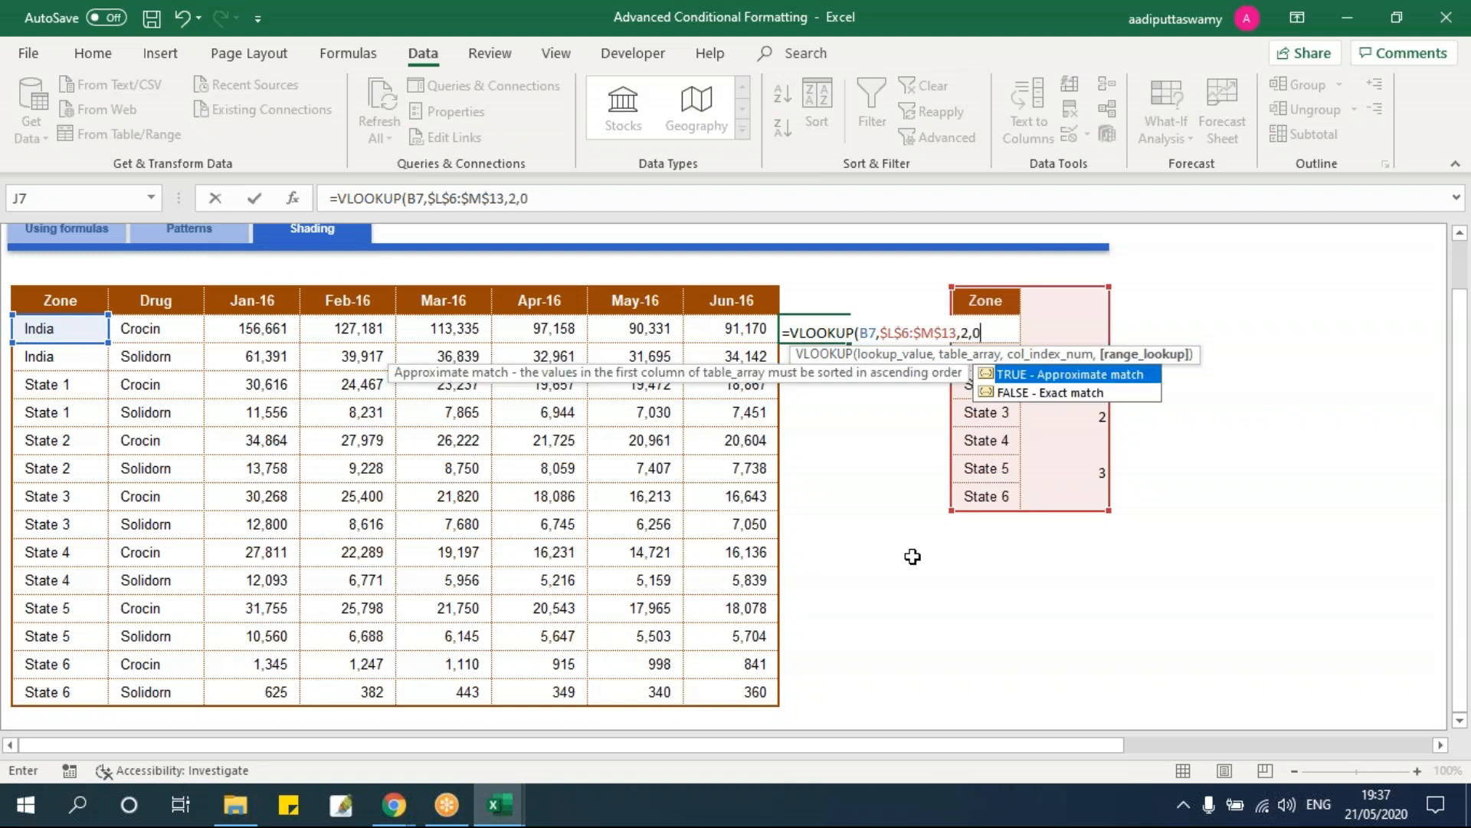
key(ctrl+Return)
drag(850, 343, 852, 707)
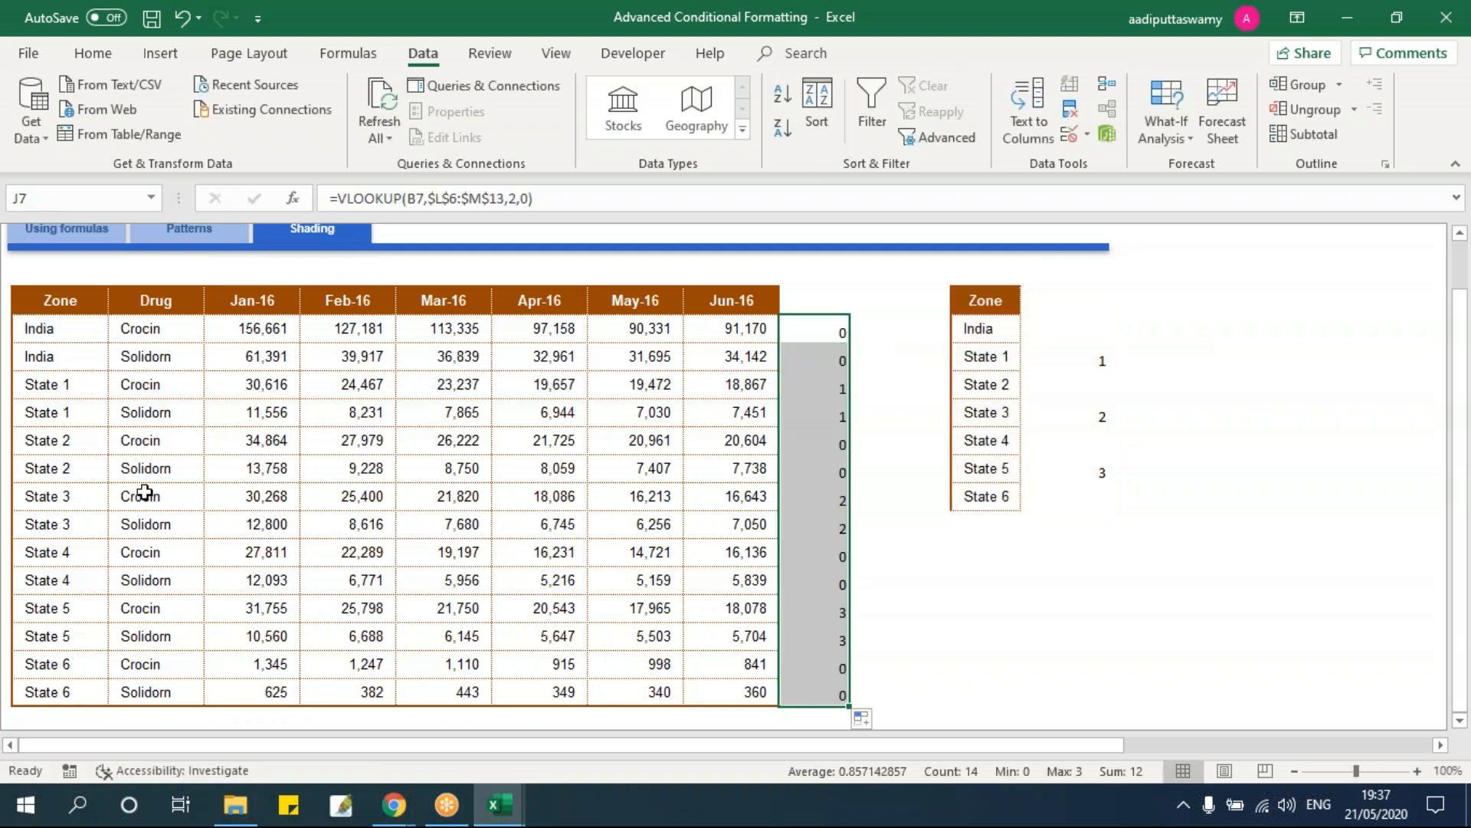
drag(86, 391, 84, 412)
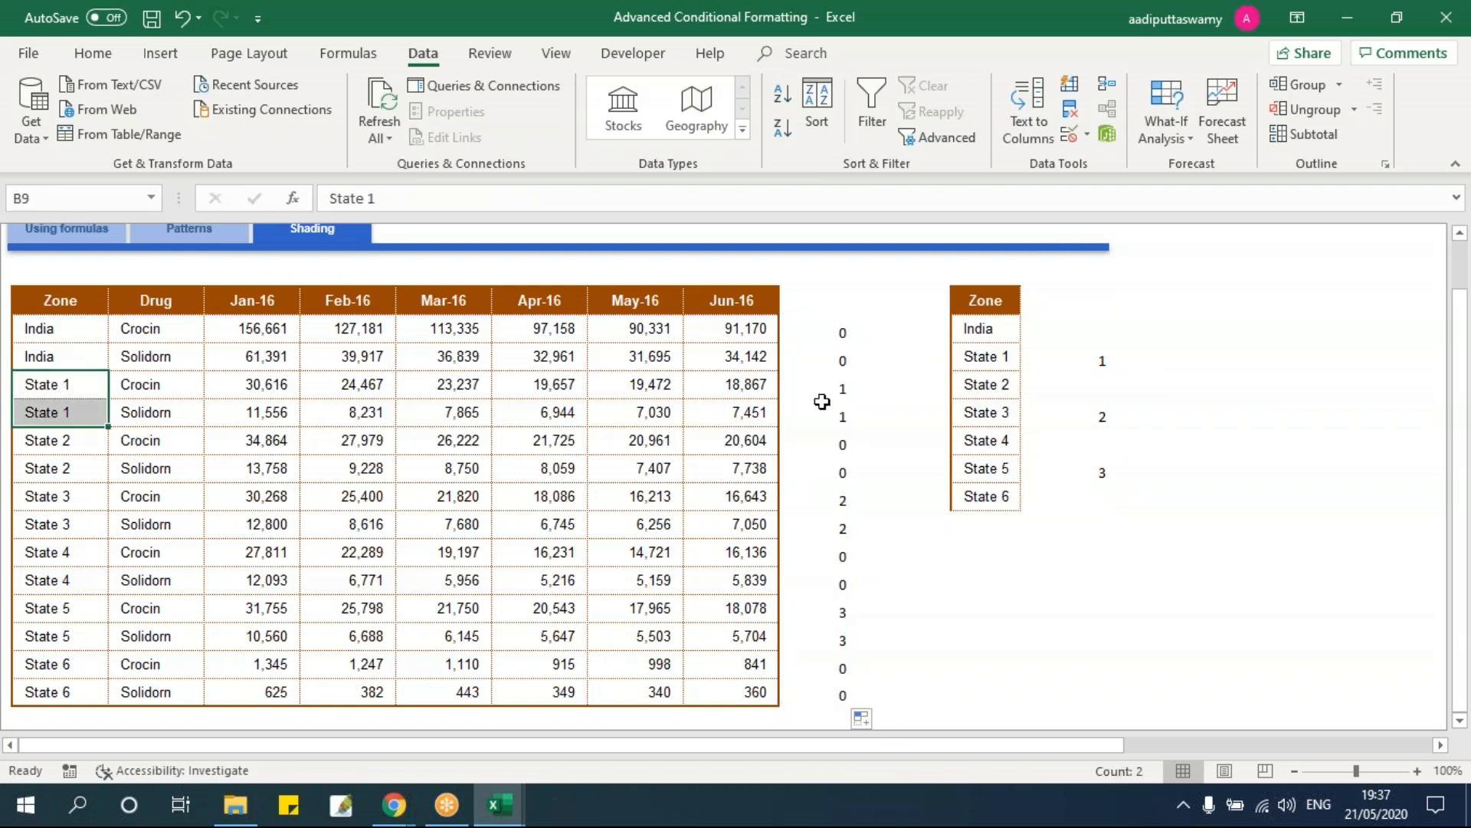
Step: Highlight the State 1, 3 and 5 rows flagged by the current lookup numbers
drag(989, 357, 1104, 361)
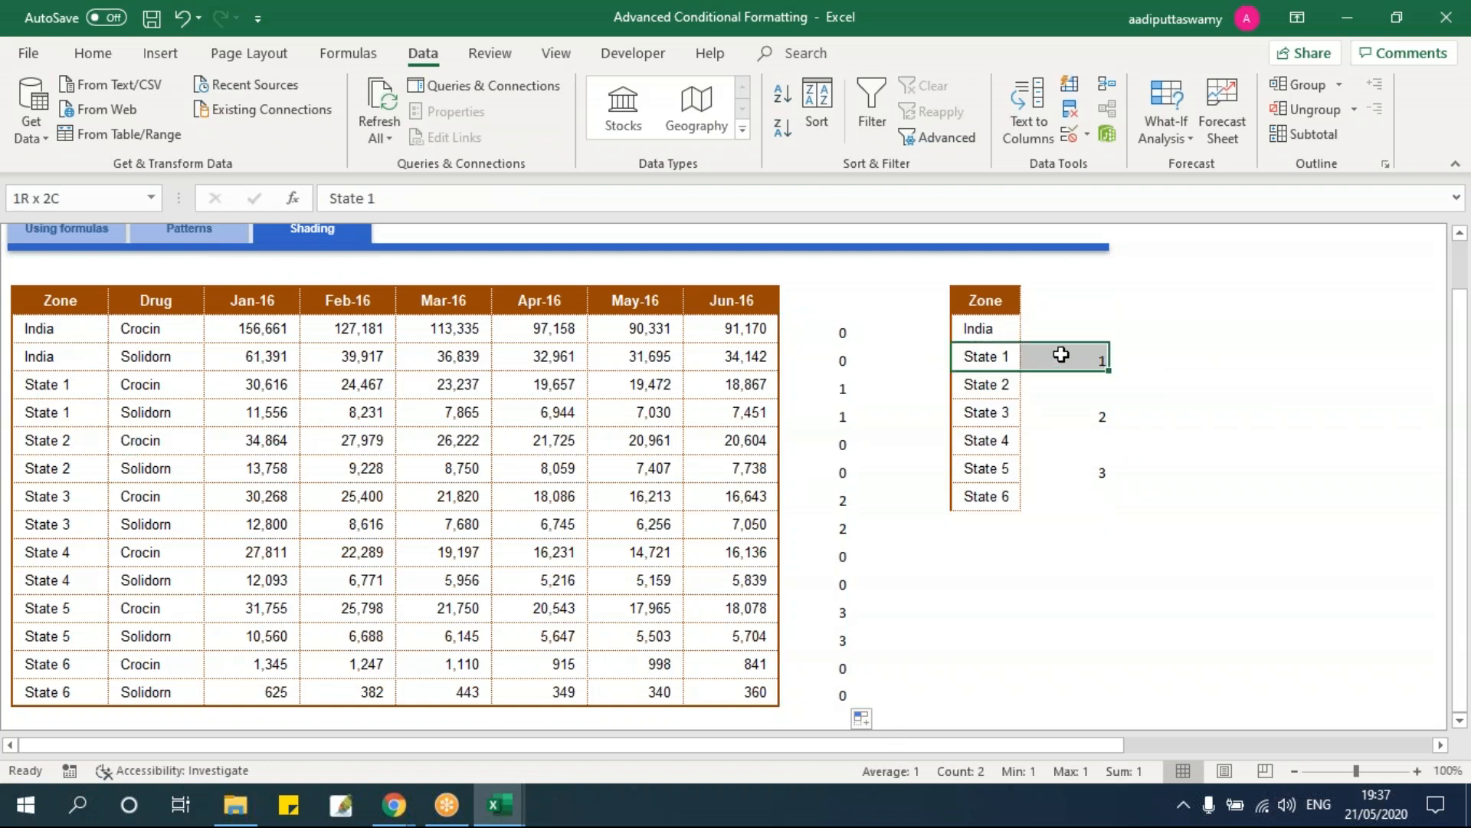
click(985, 417)
click(995, 470)
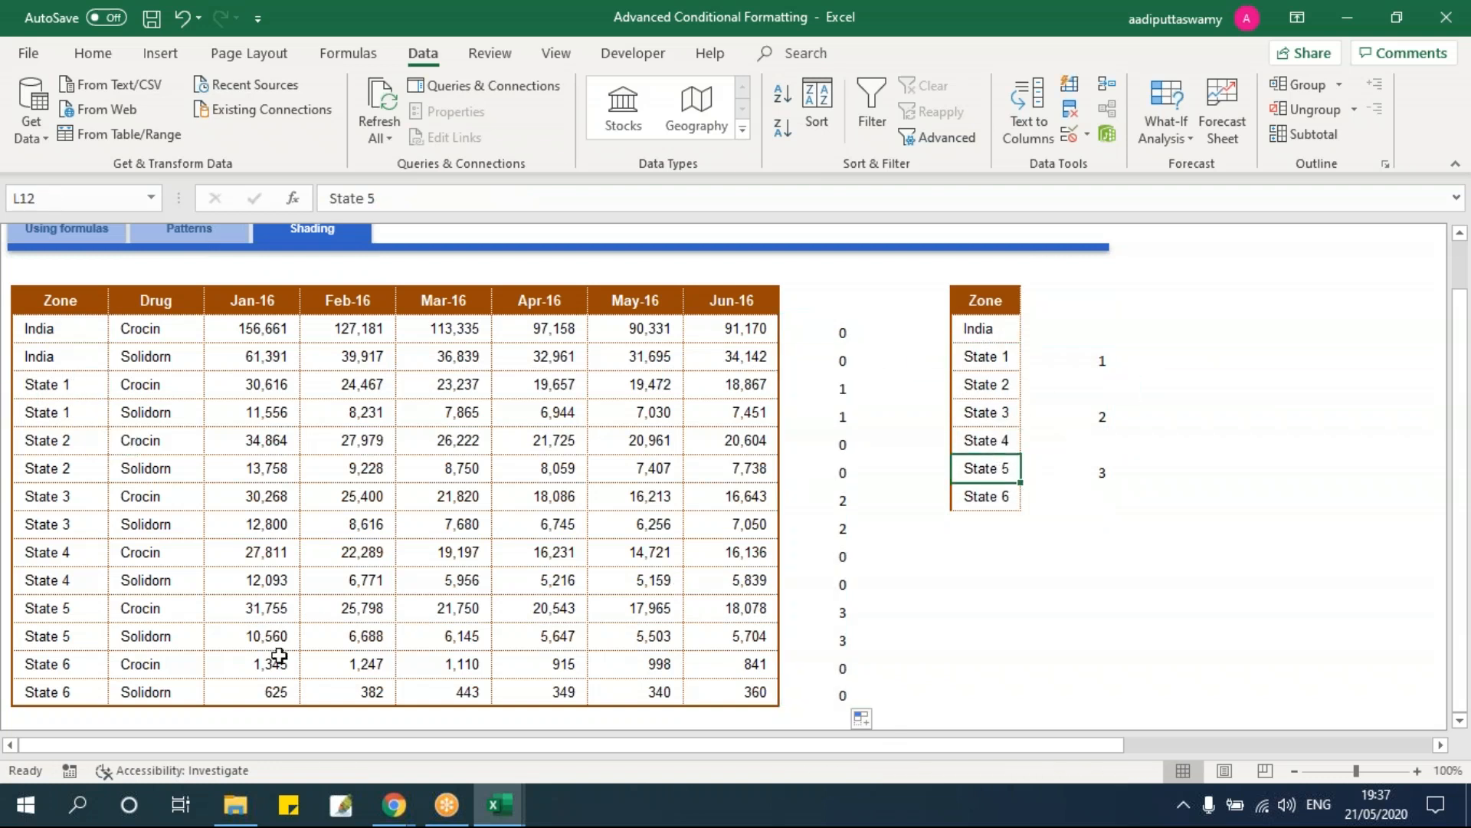
drag(80, 609, 798, 634)
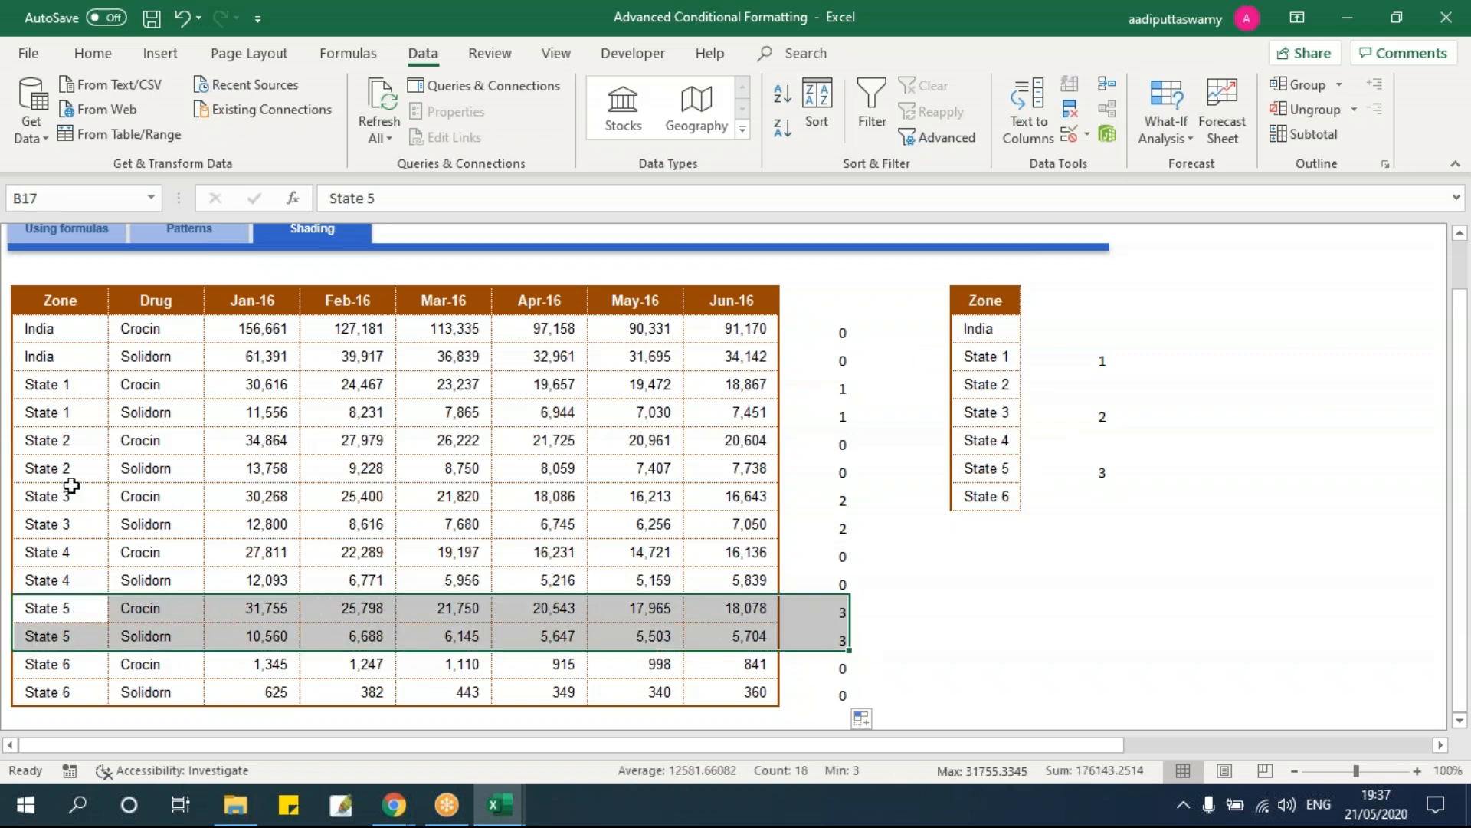
drag(66, 493, 828, 532)
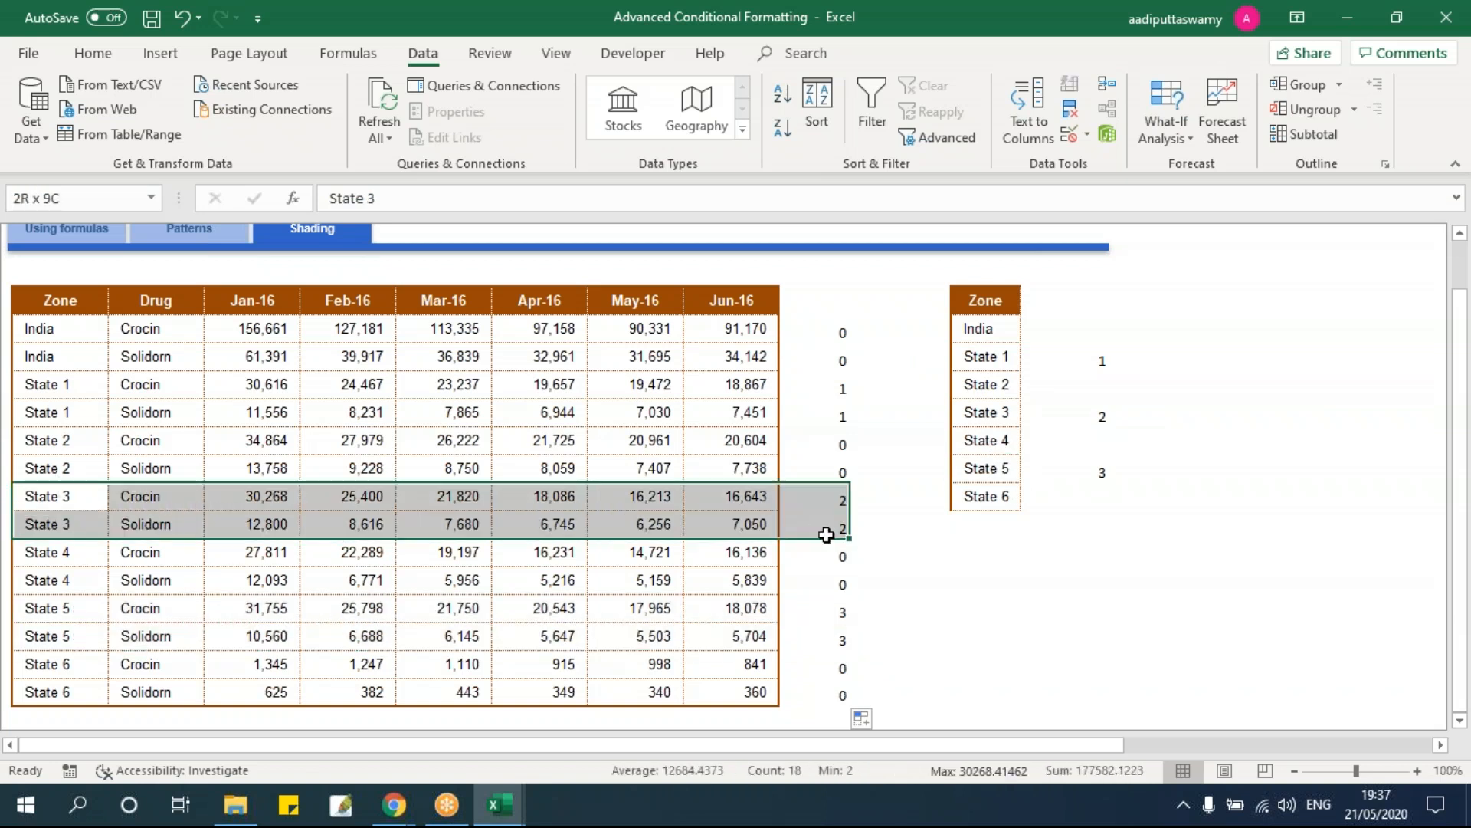
drag(71, 391, 789, 413)
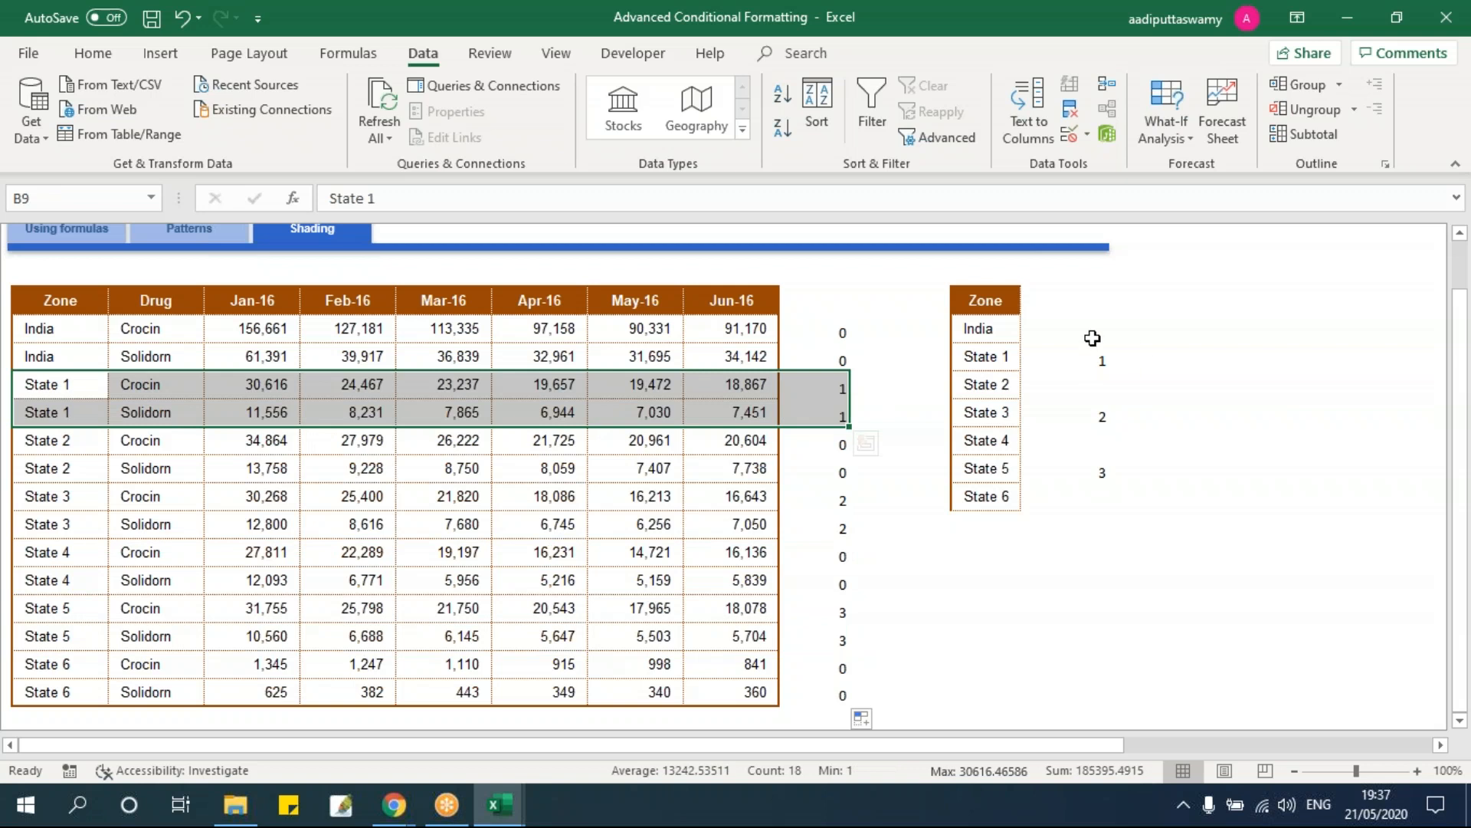
Step: Move the numbers 1, 2, 3 from States 1, 3, 5 to States 2, 4, 6
click(1094, 400)
text(1)
click(1086, 355)
key(Delete)
click(1097, 447)
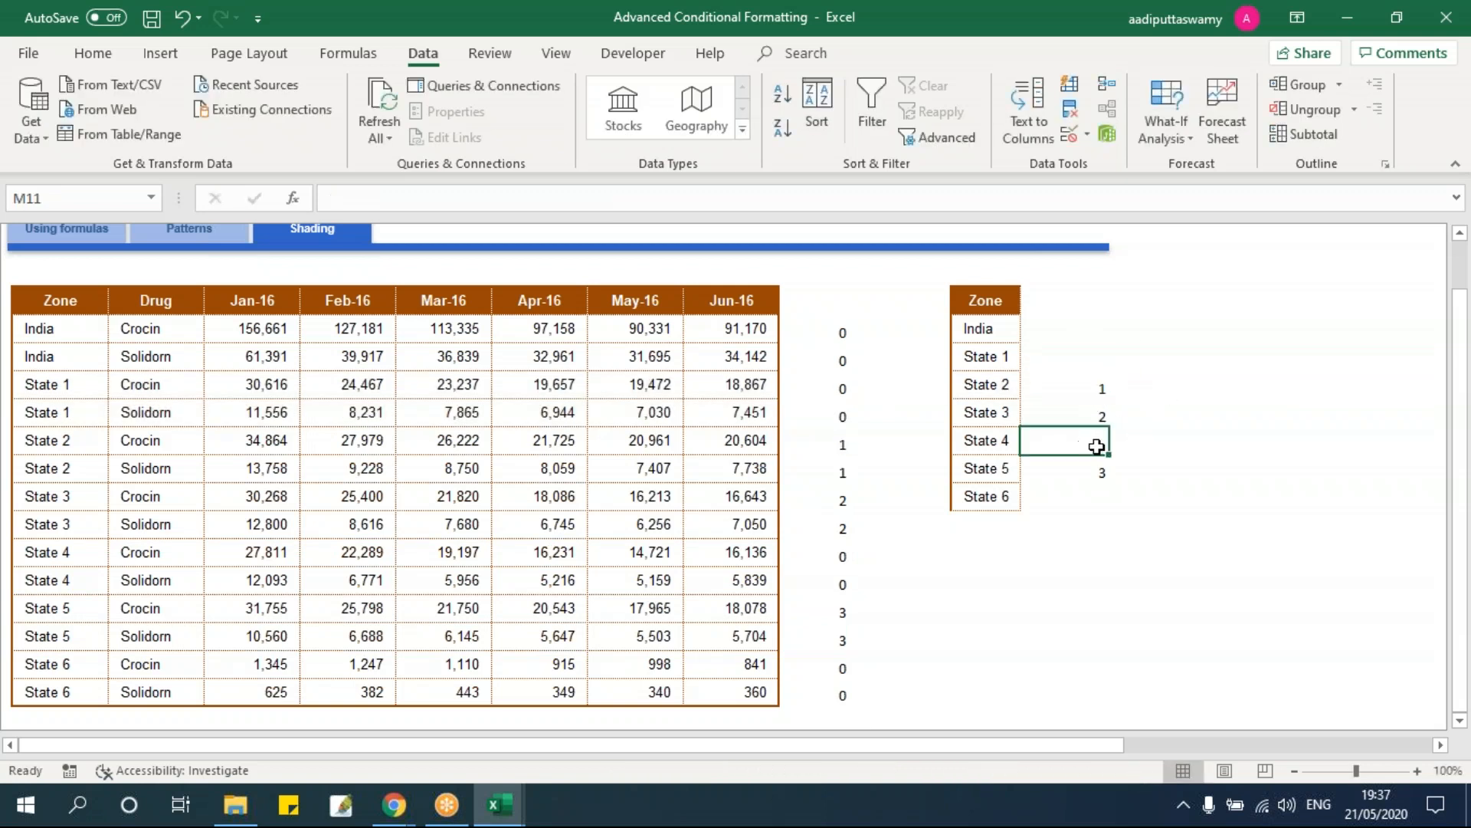
text(2)
click(1097, 409)
key(Delete)
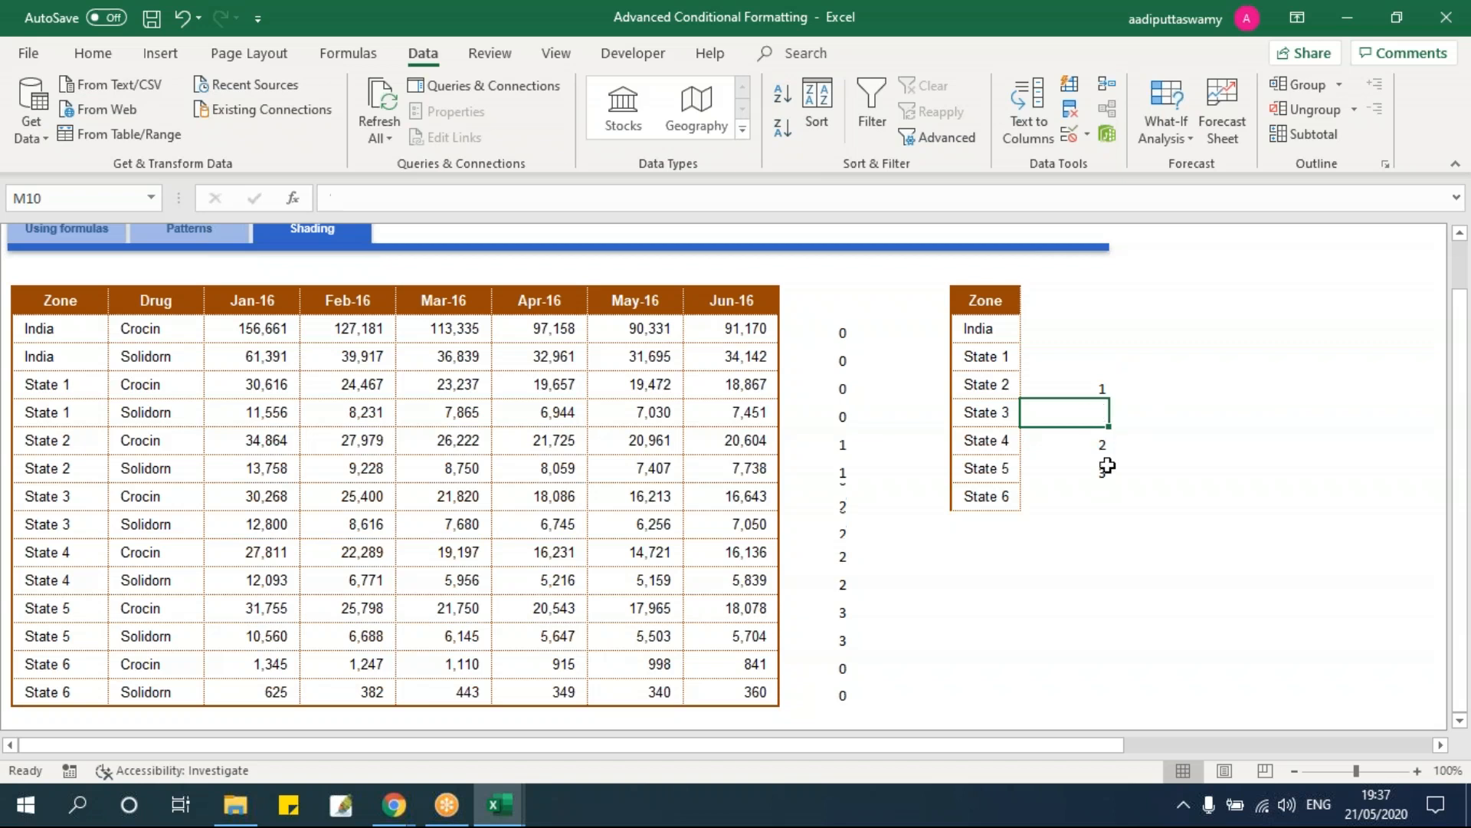
click(1093, 491)
text(3)
click(1104, 468)
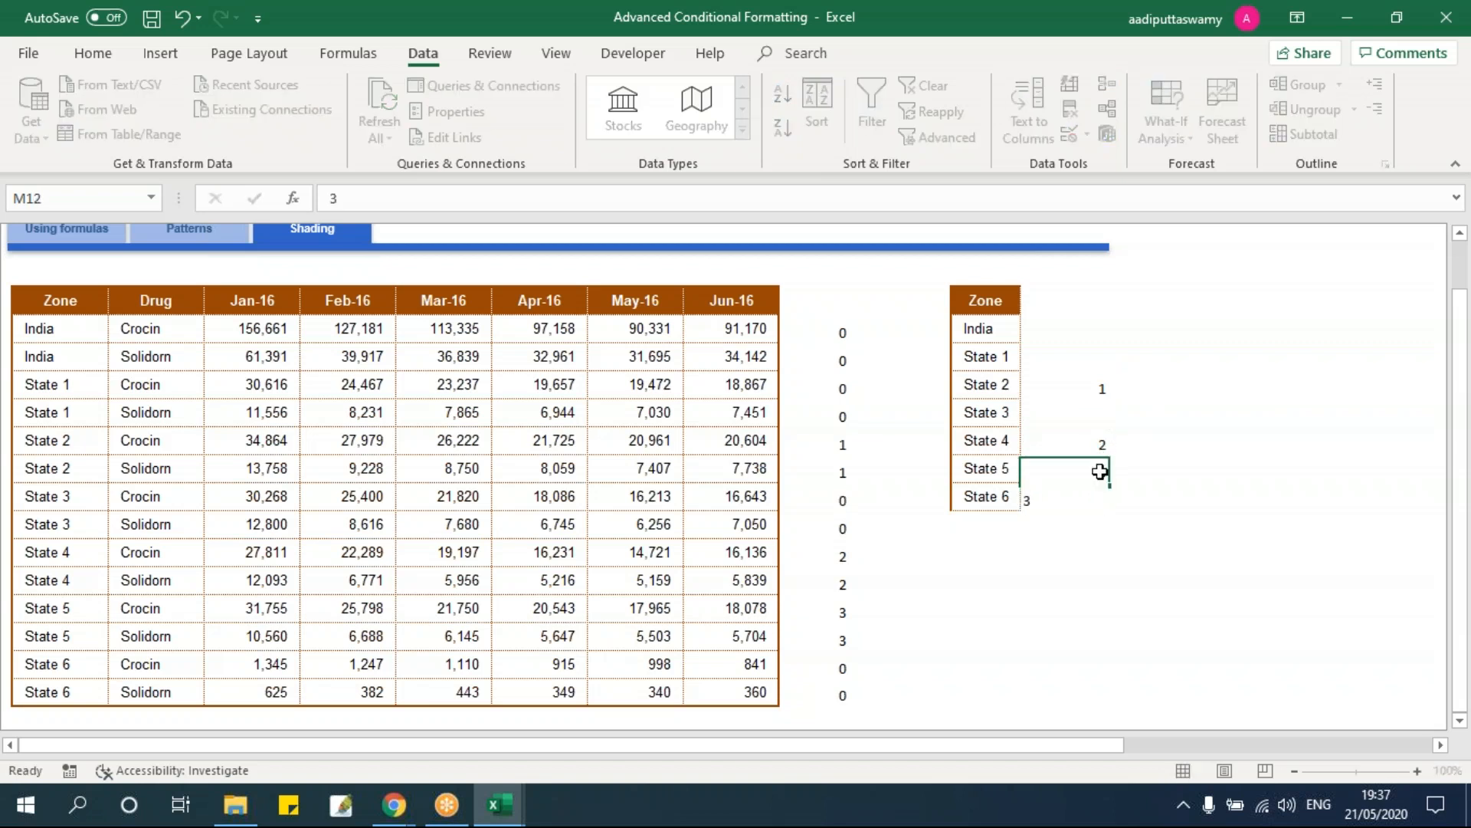
key(Delete)
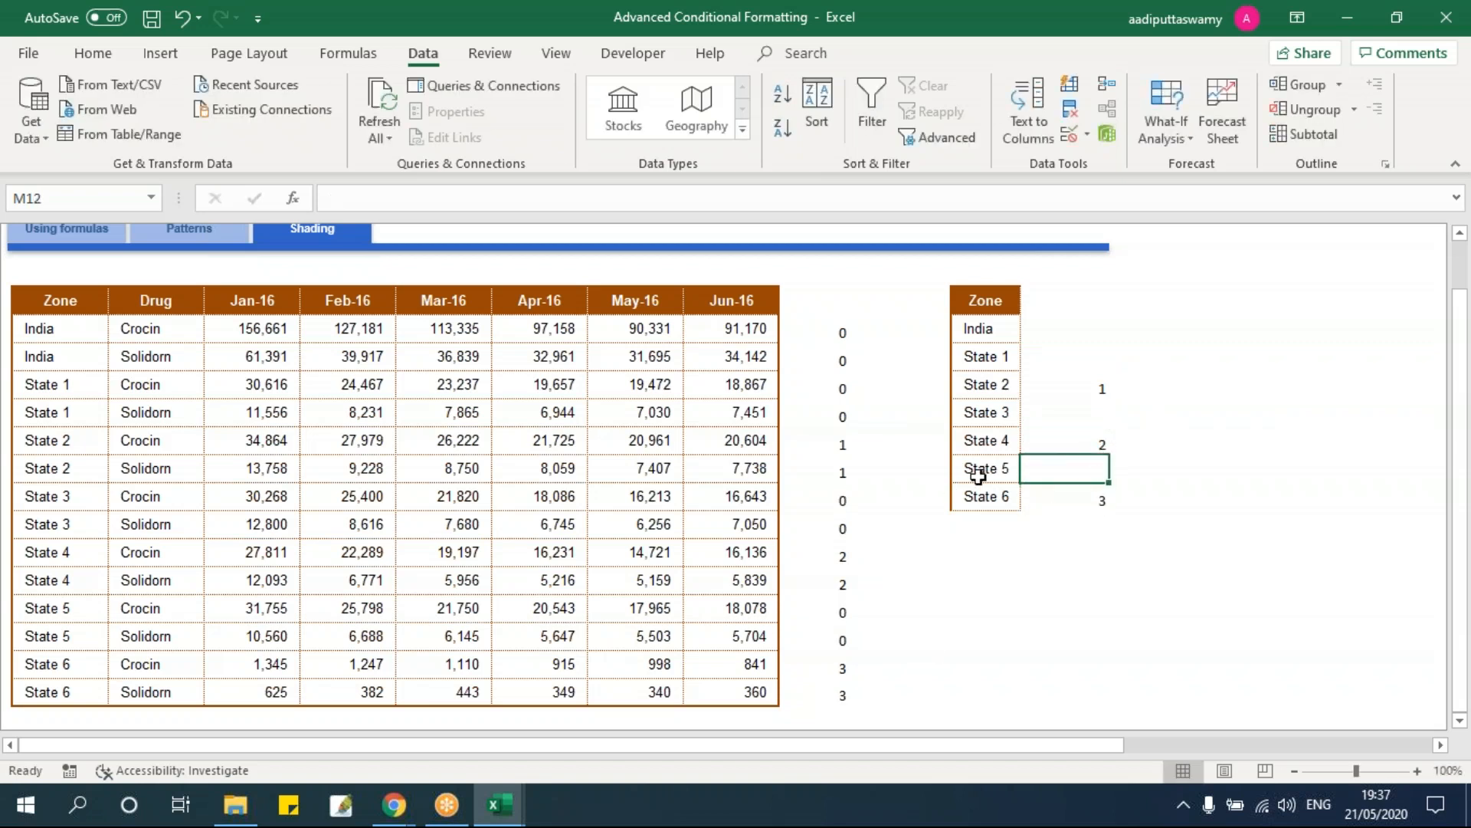
Step: Check the updated helper column and select the whole Zone/Drug table B7:I20
drag(828, 328, 844, 694)
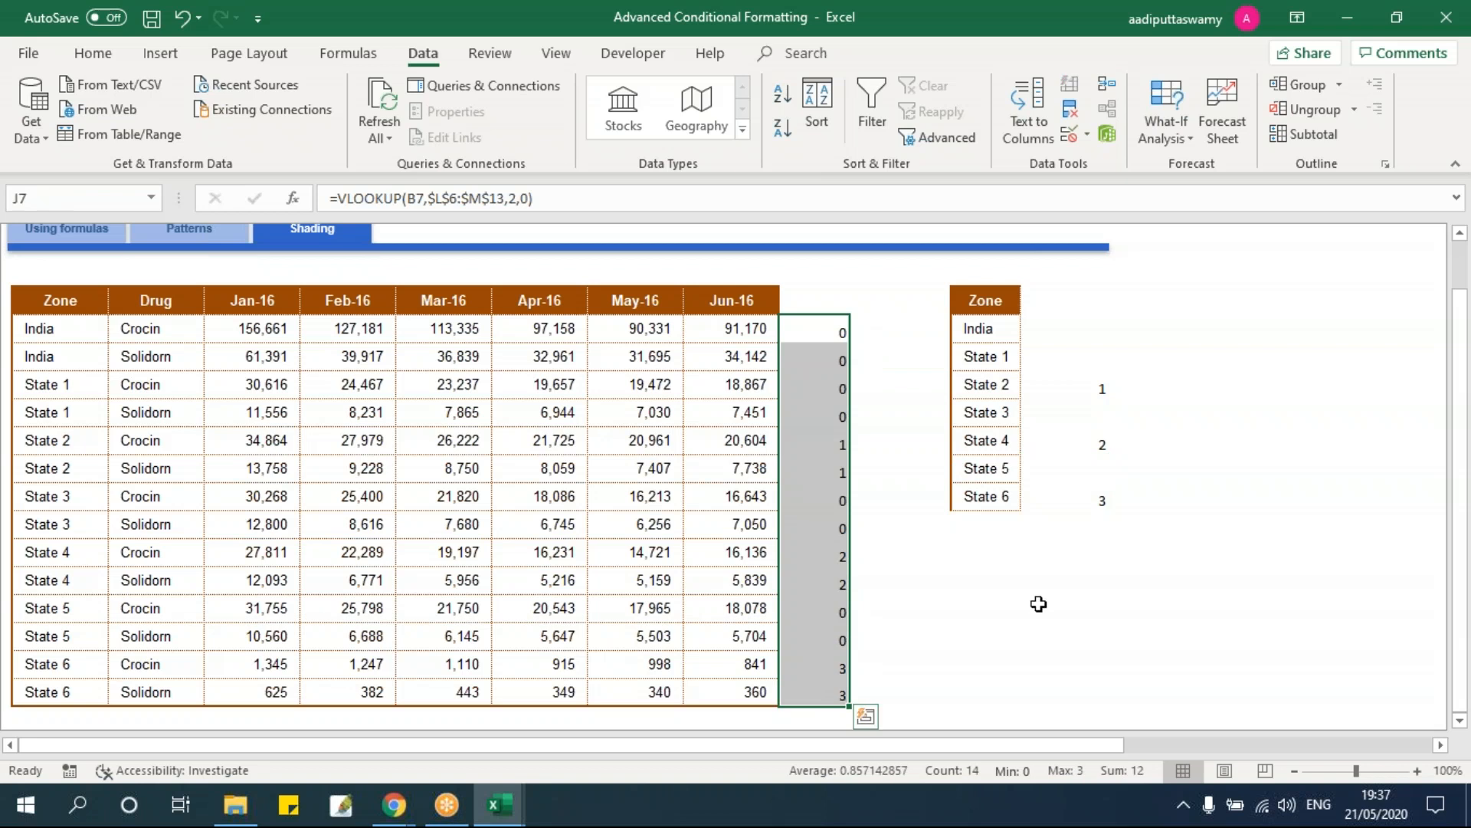
click(1038, 604)
drag(48, 319, 736, 694)
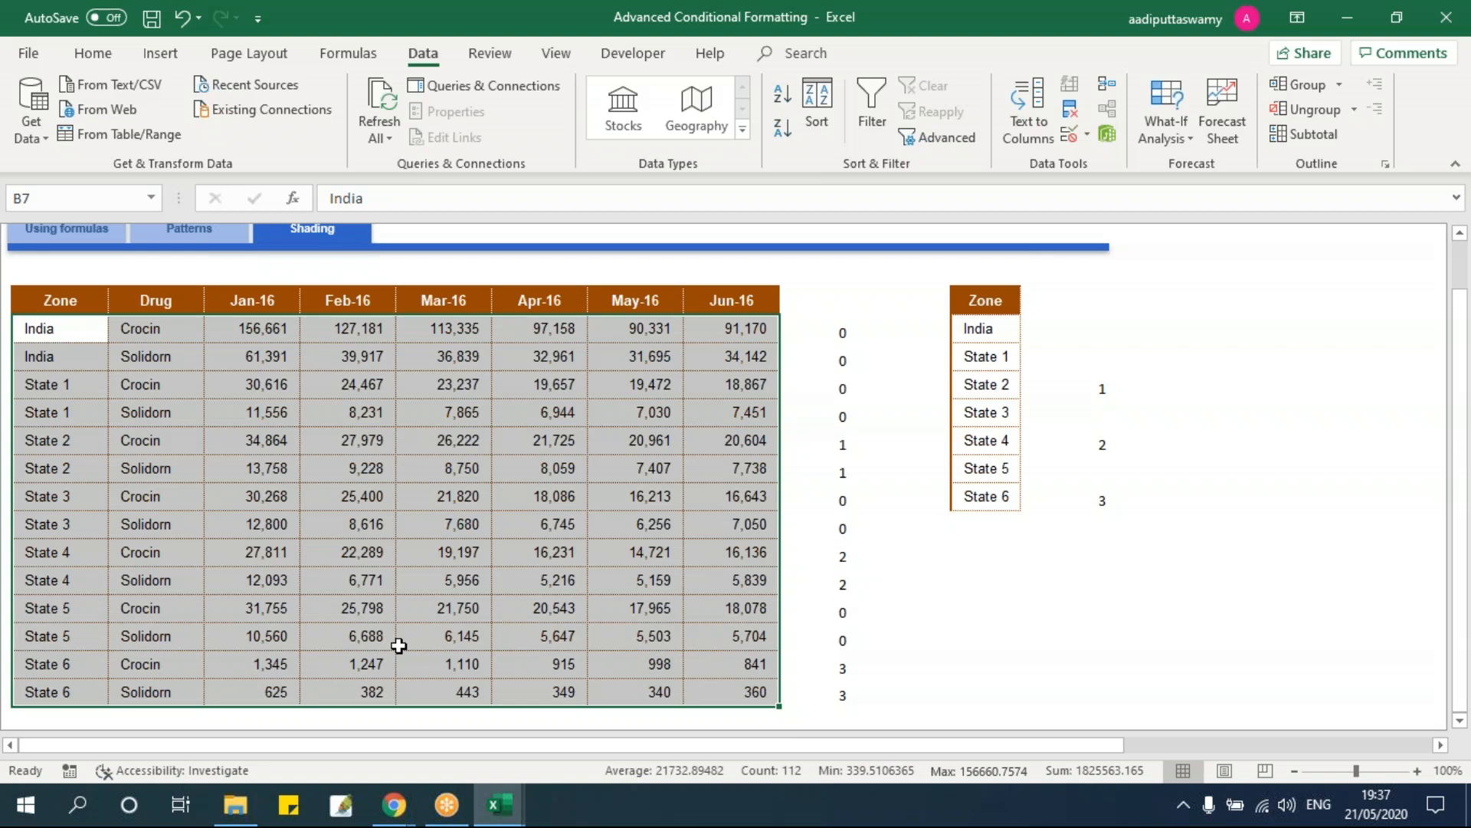
click(93, 52)
Step: Create a new formula-based conditional formatting rule =$J7=1 for the table
click(843, 129)
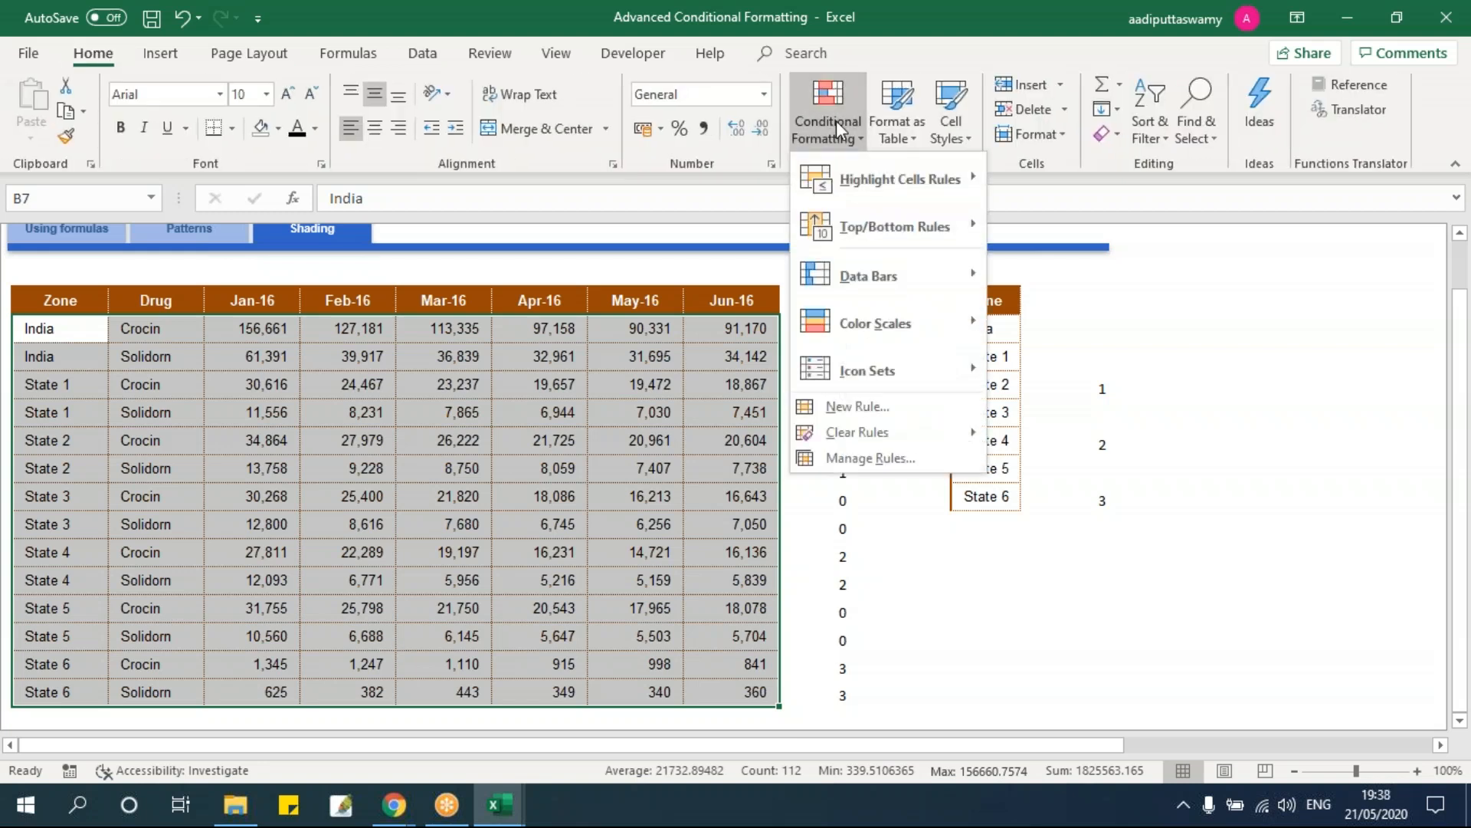
click(858, 407)
drag(440, 115, 1155, 166)
click(981, 312)
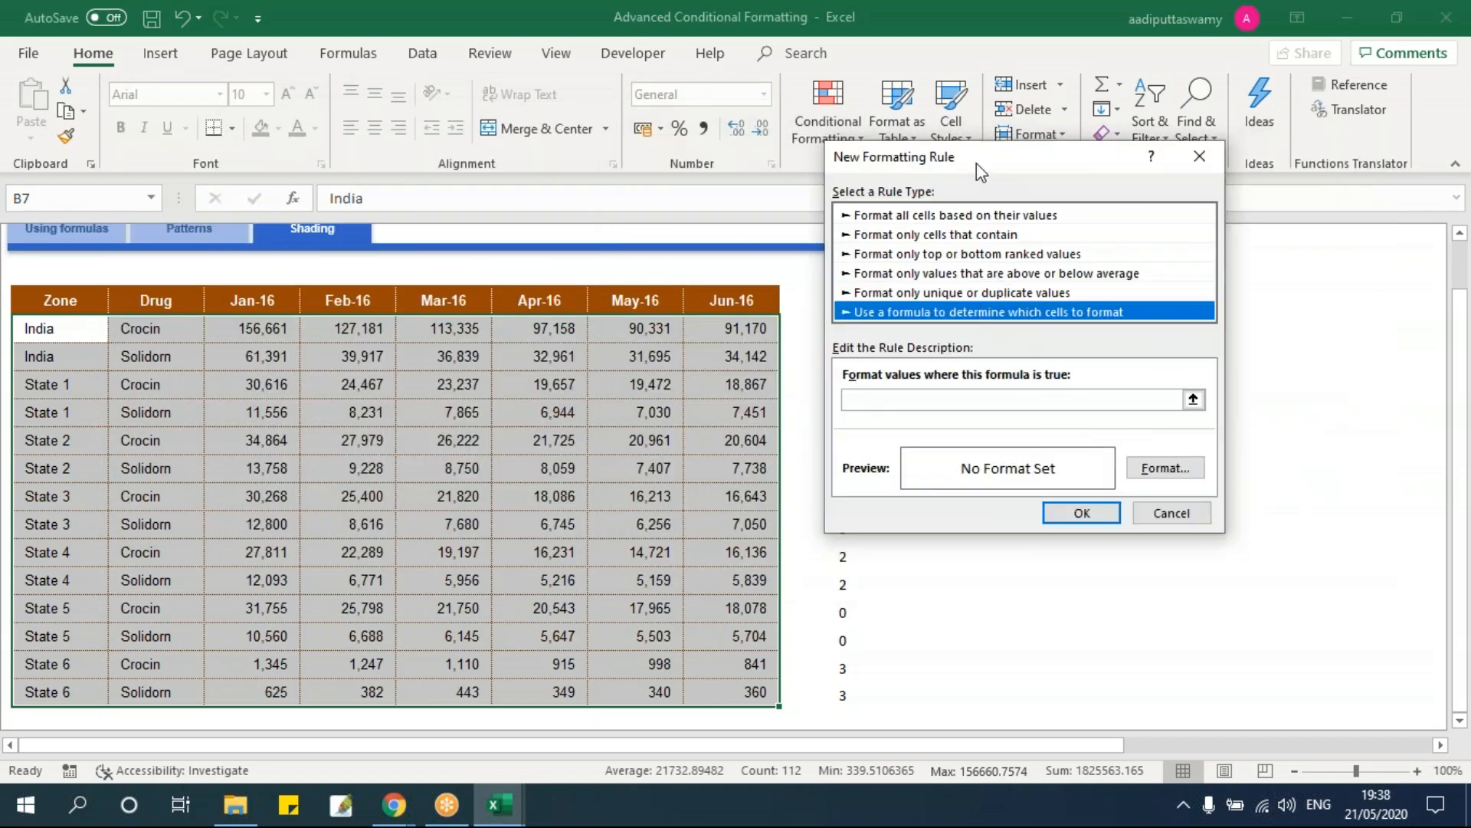
drag(977, 163, 1124, 162)
click(1056, 396)
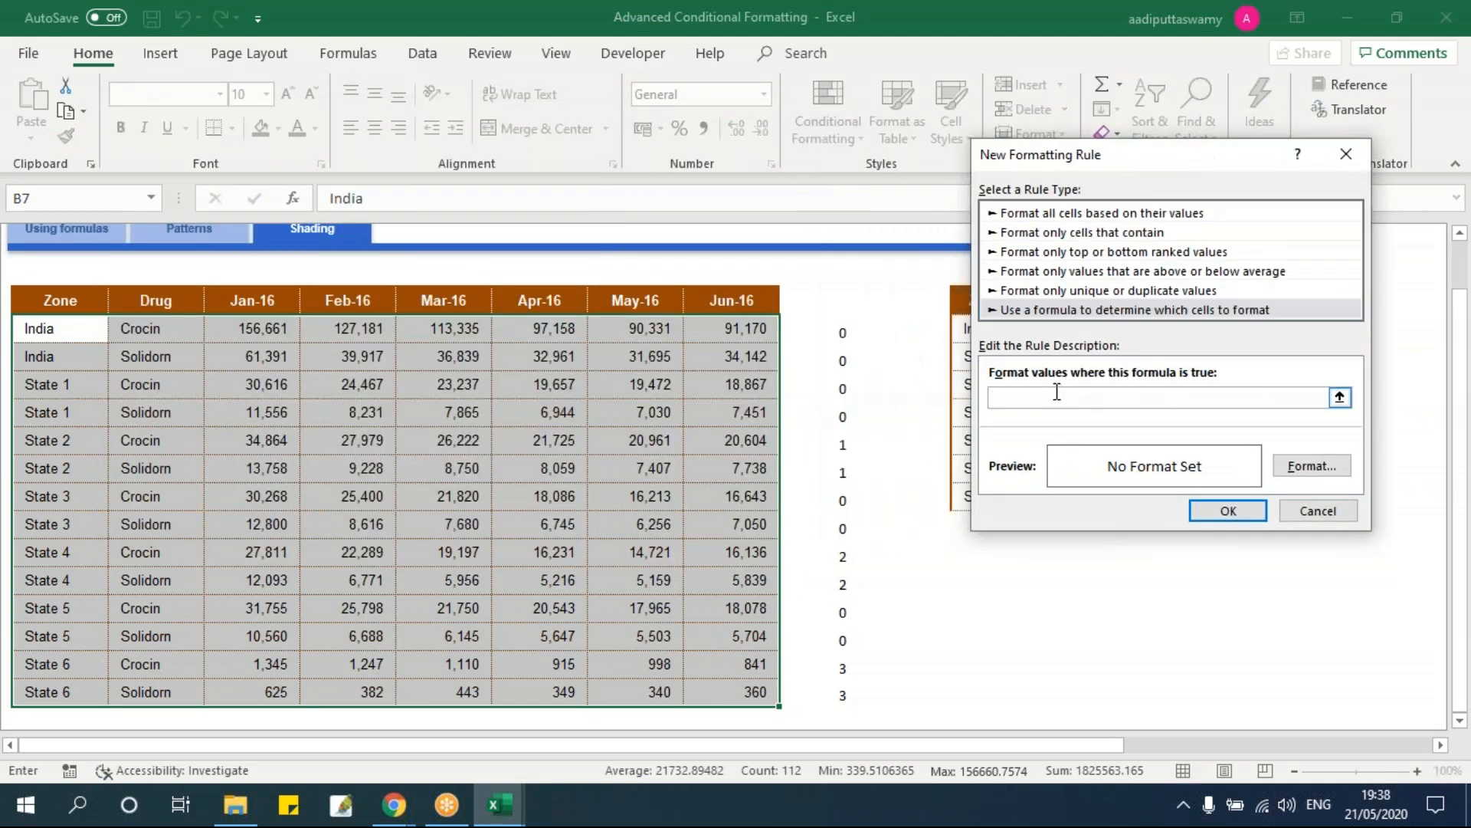
click(820, 333)
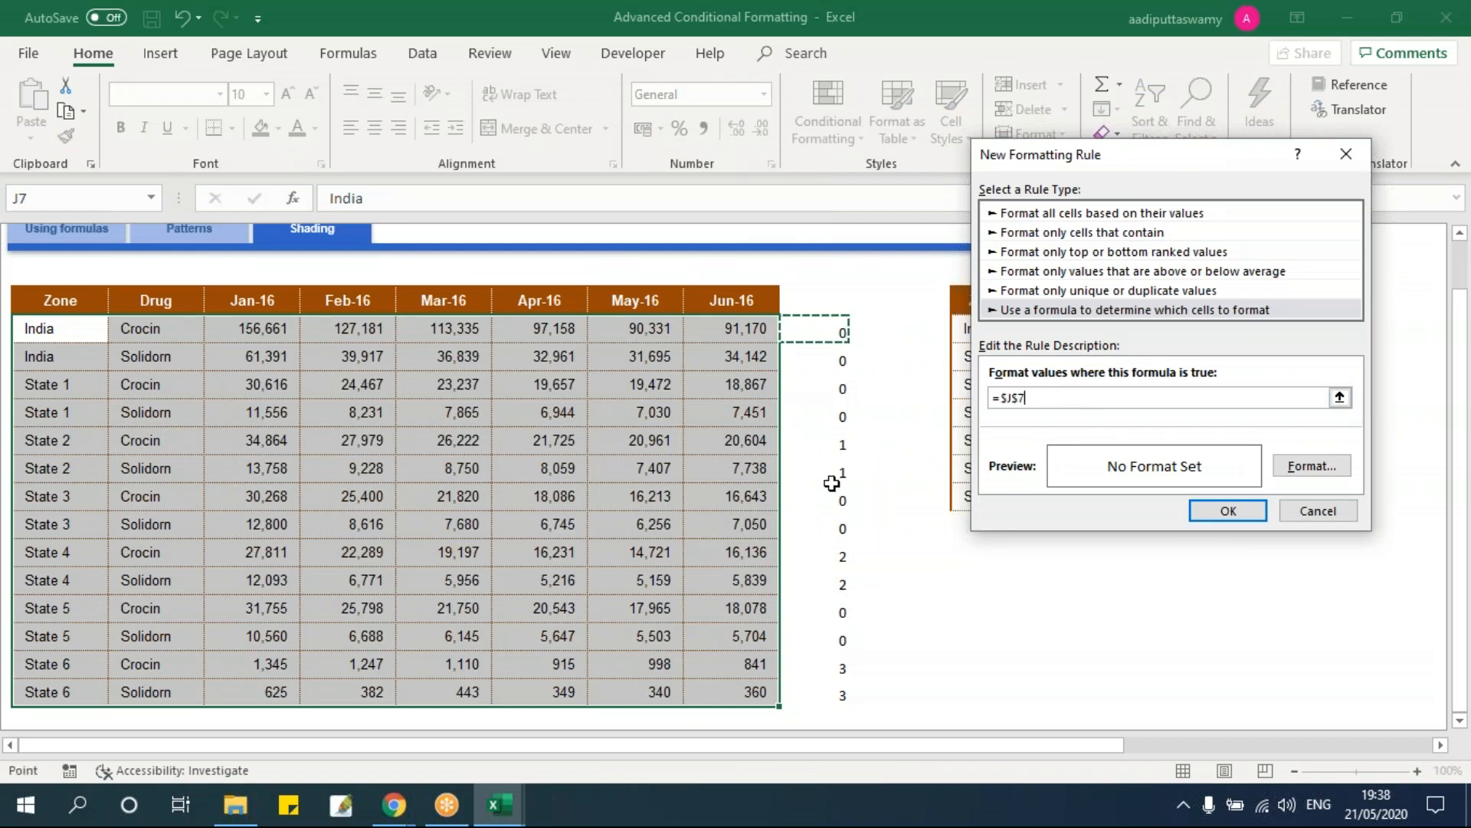
key(F4)
key(F4)
text(=1)
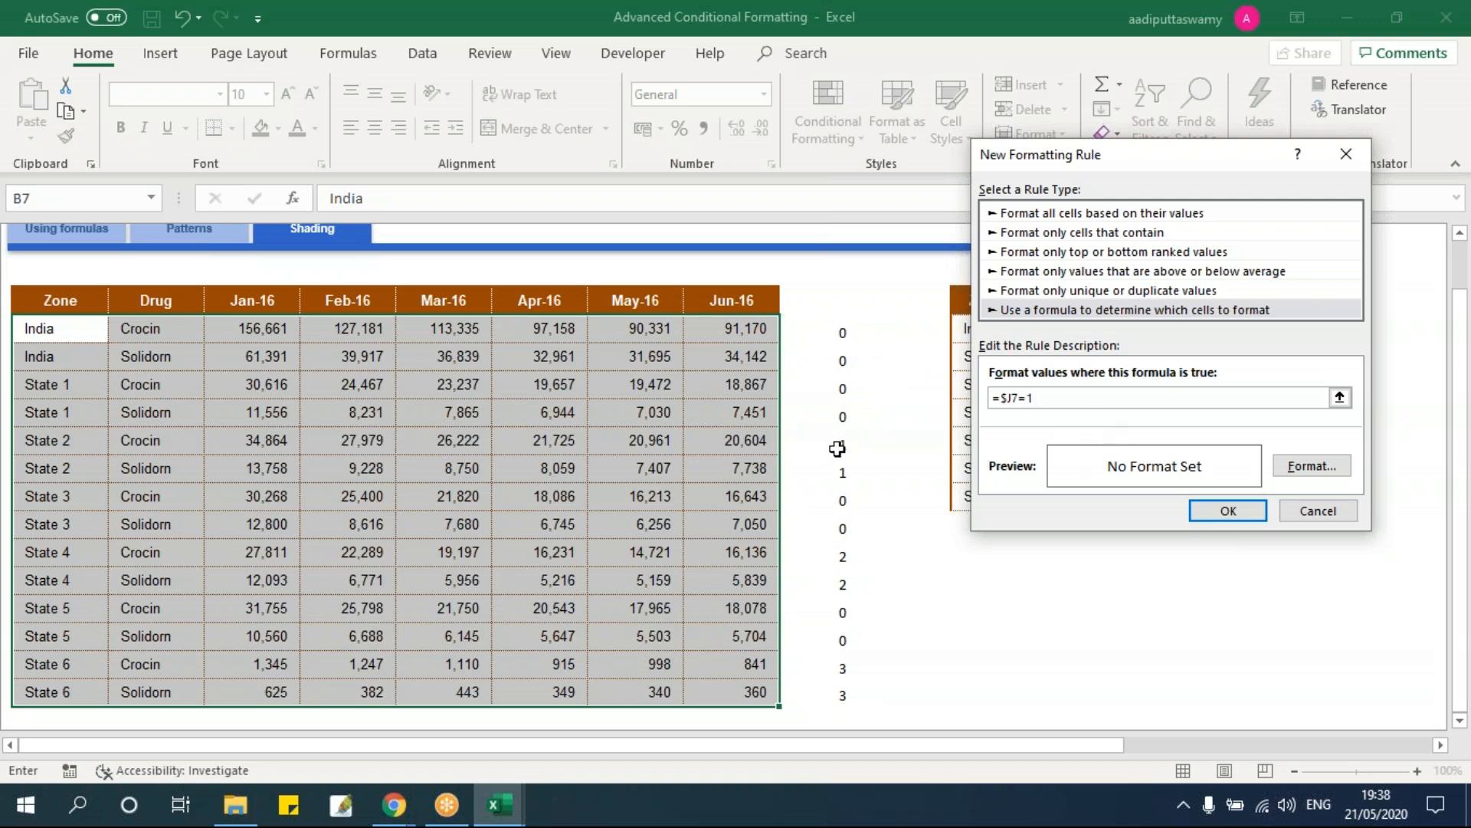
Step: Give the rule a light orange fill and apply it to the table
click(1310, 466)
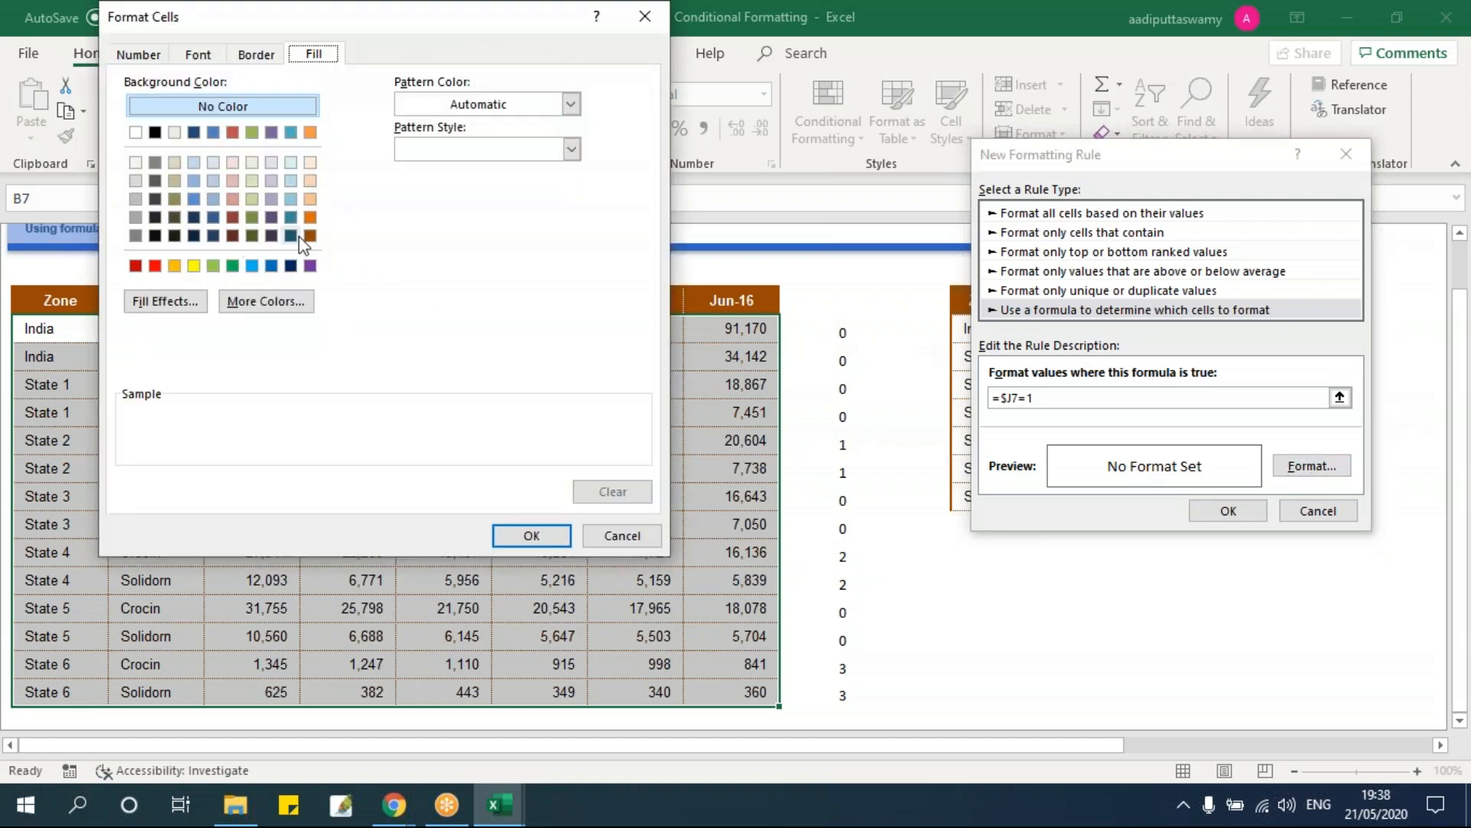
click(310, 198)
click(529, 535)
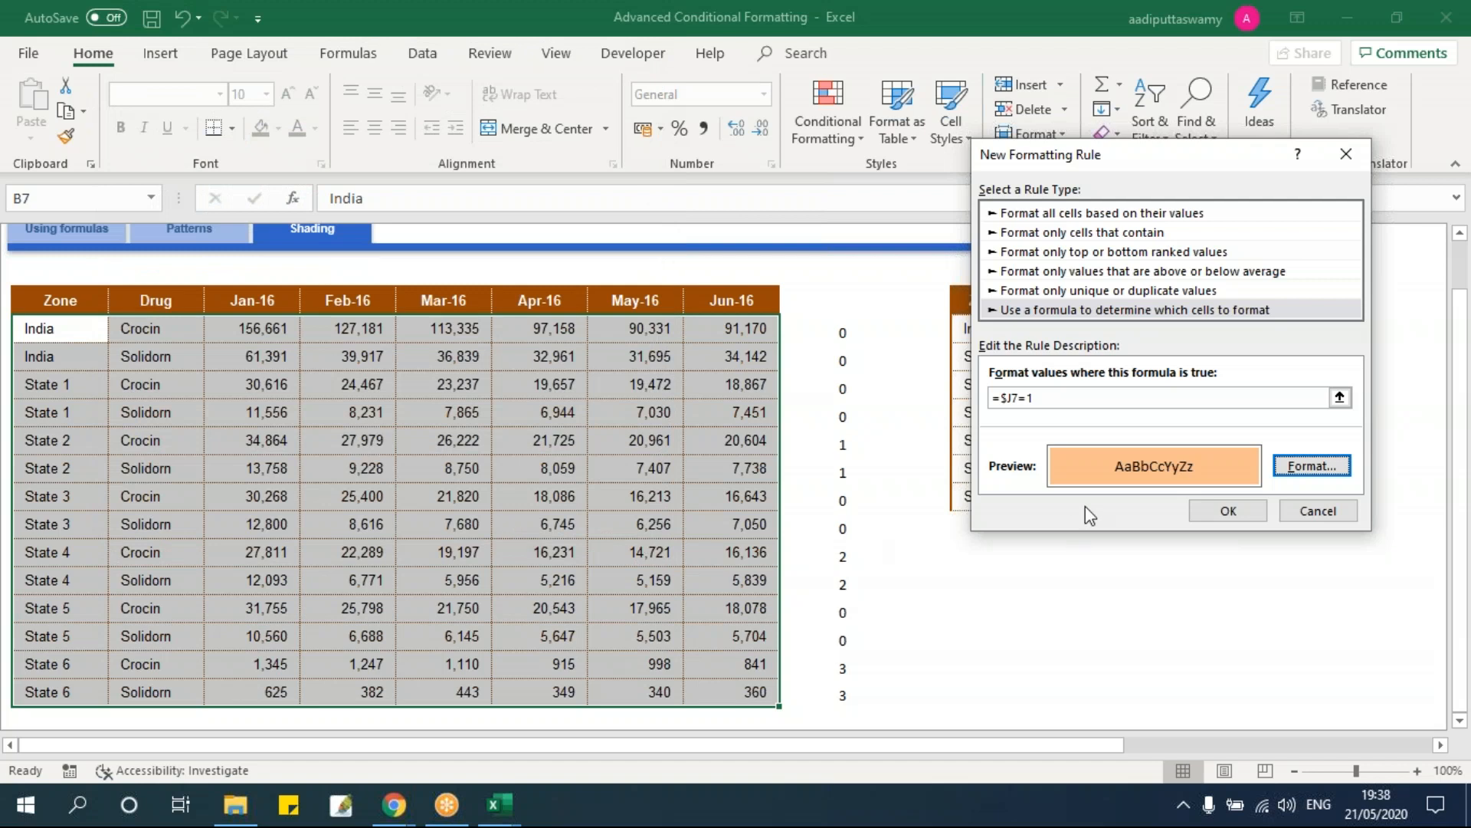
click(1226, 510)
Step: Compare the orange State 2 rows with the State 4 rows and reselect the table
drag(71, 442, 758, 467)
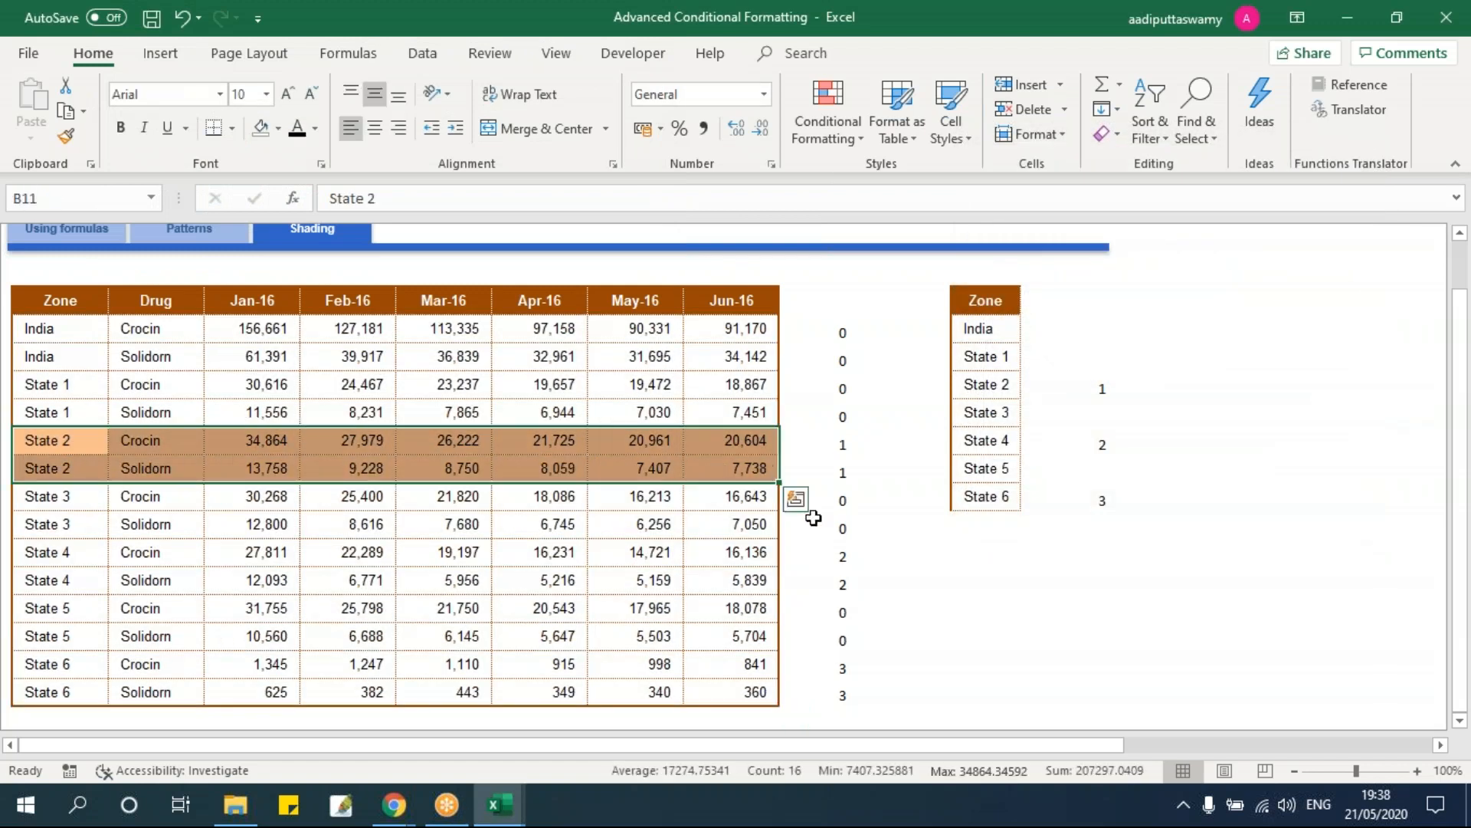
drag(51, 552, 843, 583)
click(549, 554)
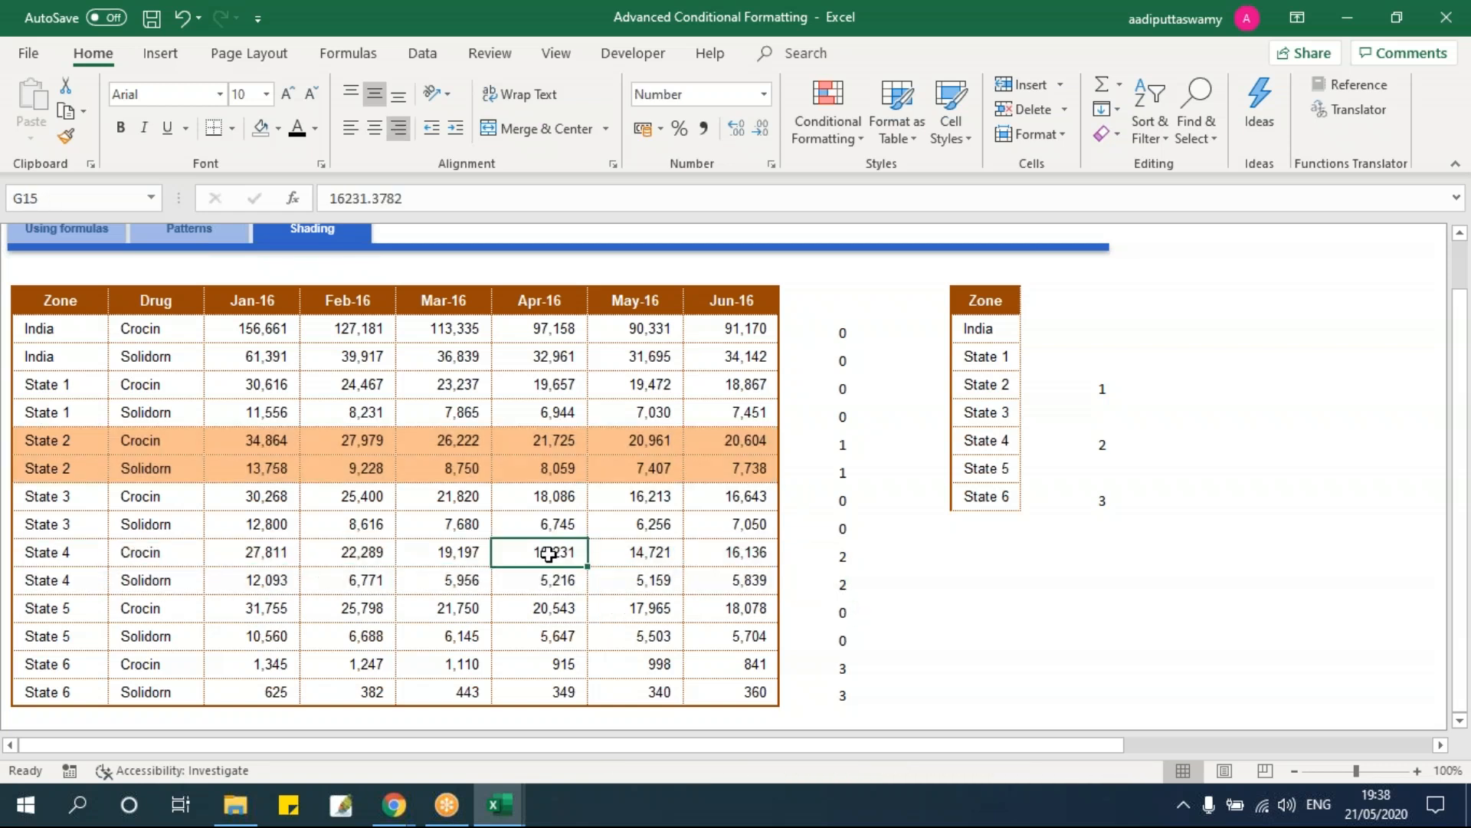
drag(92, 331, 759, 686)
Step: Start a new formula-based conditional formatting rule with the formula =$J7=2
click(828, 148)
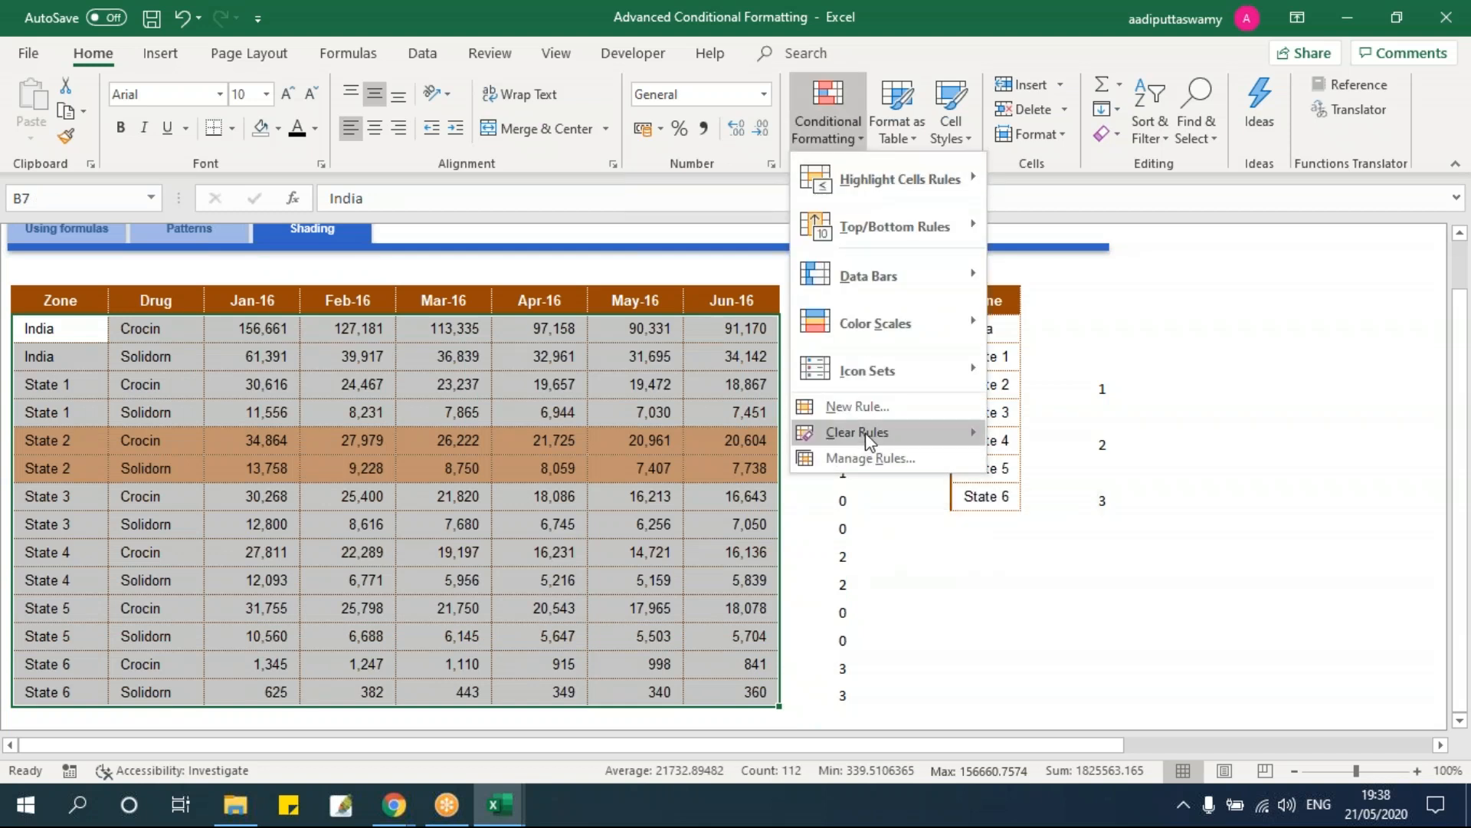
click(861, 413)
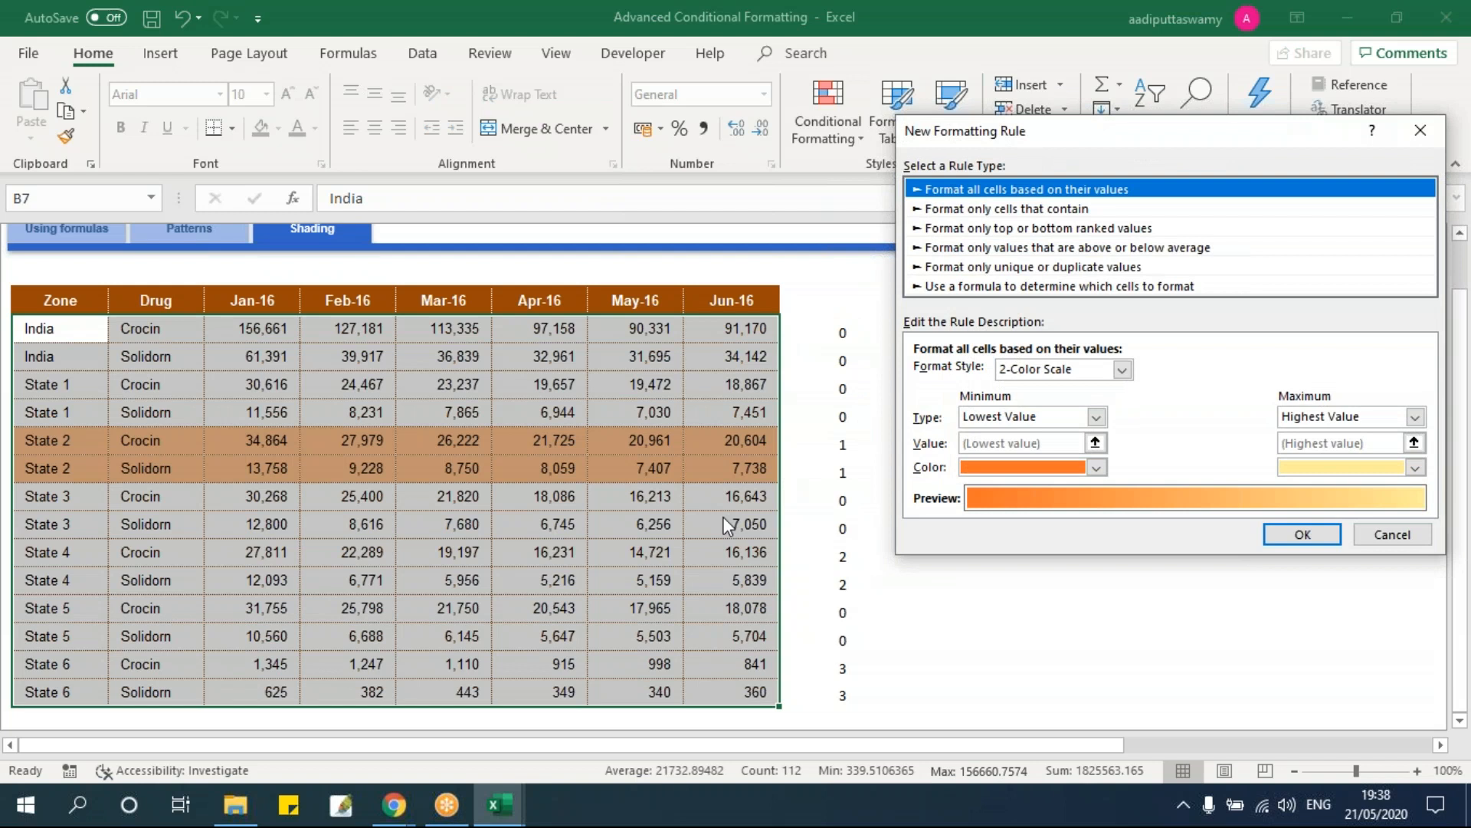
click(978, 288)
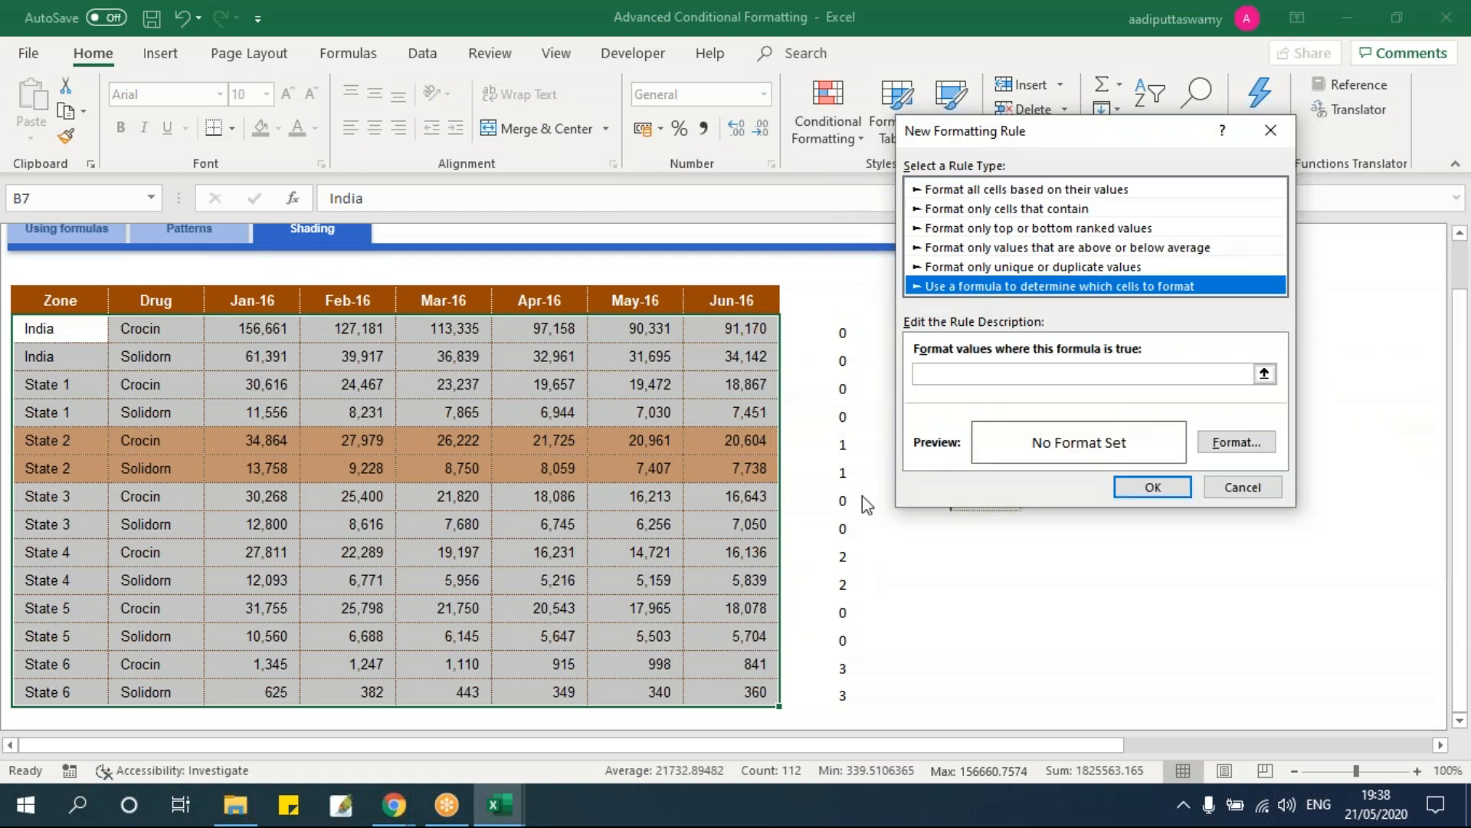
click(958, 375)
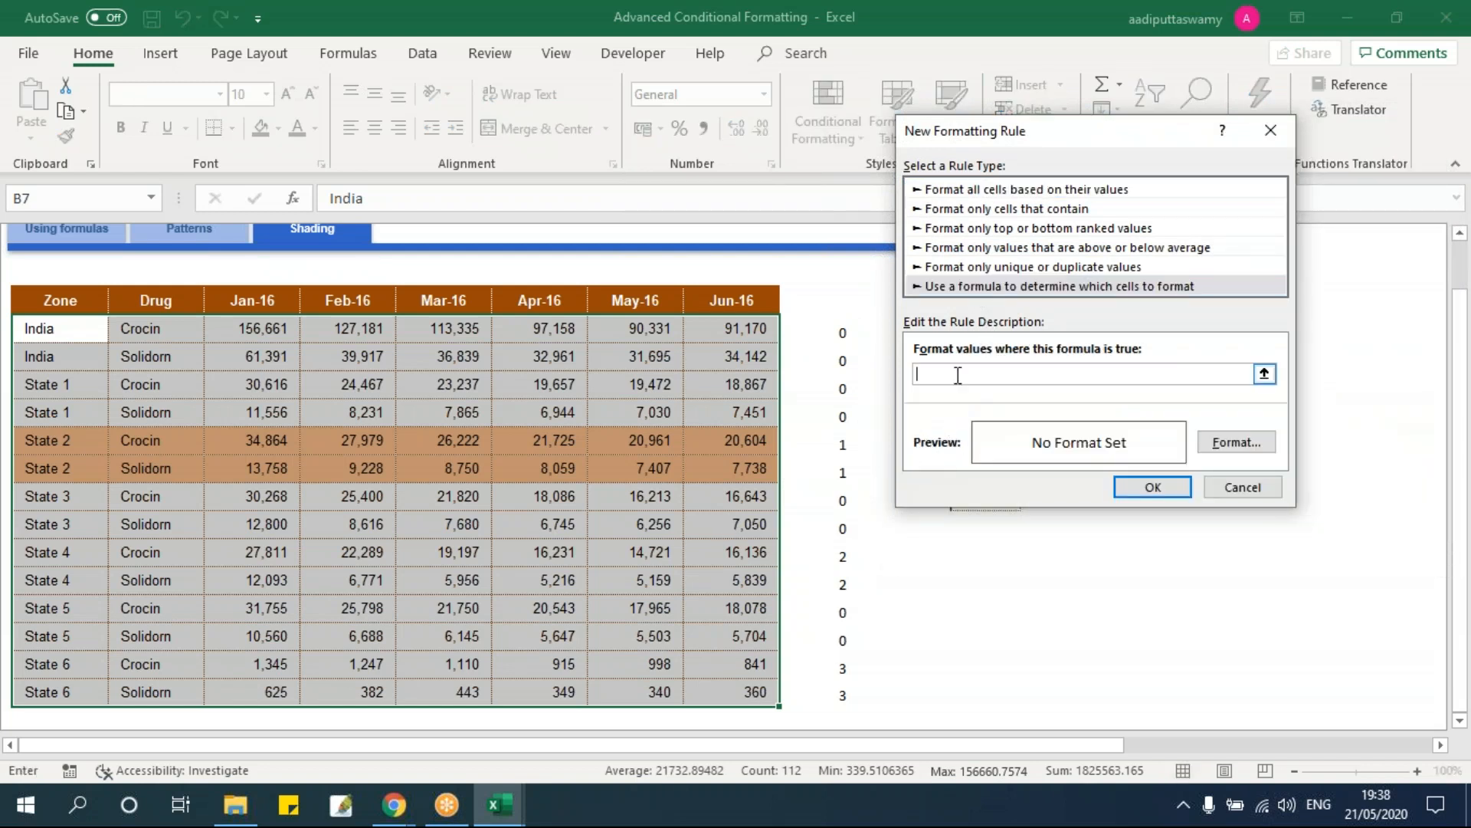
text(=)
click(837, 341)
key(F4)
key(F4)
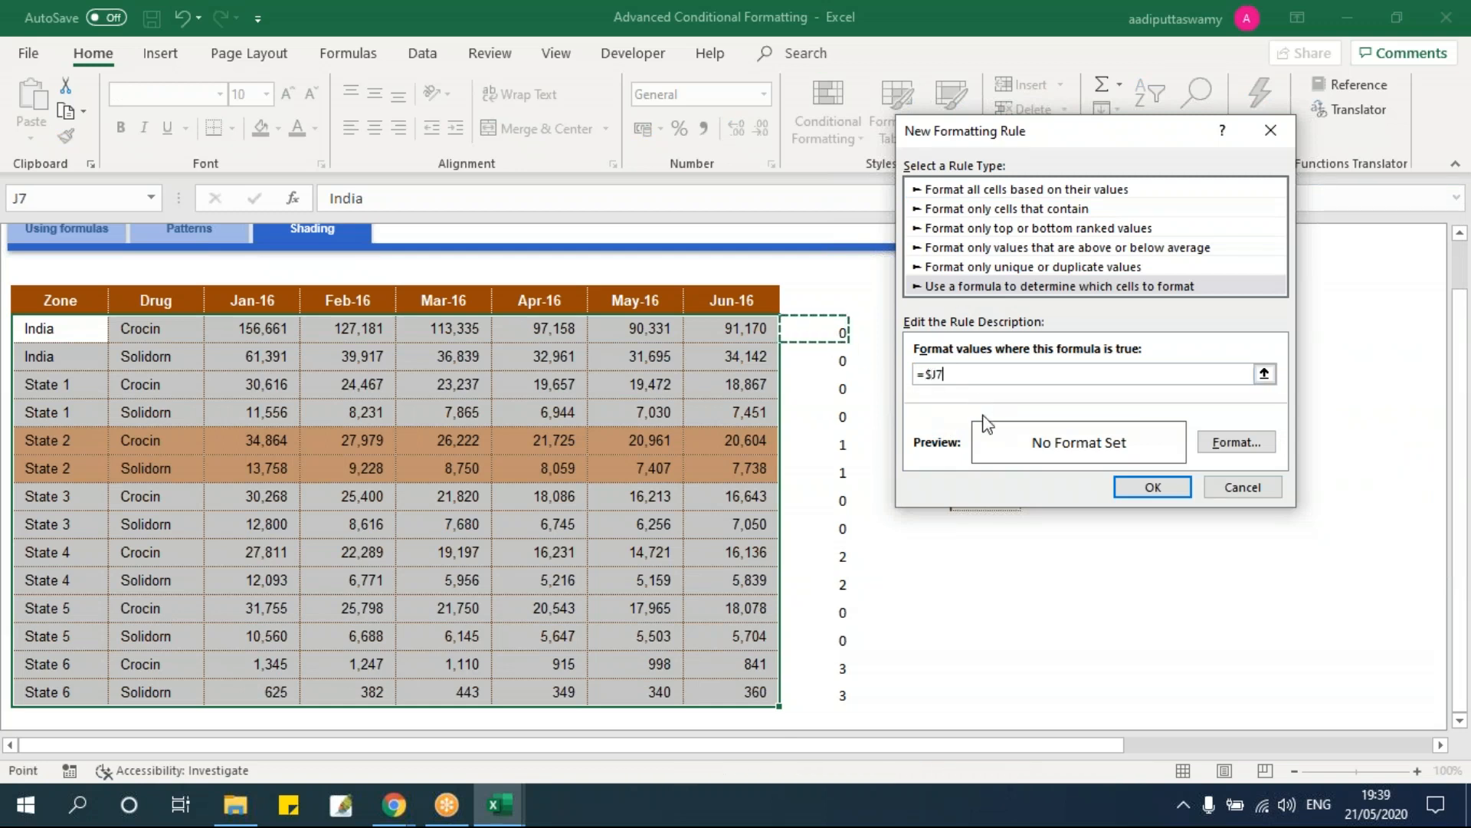
text(=2)
Step: Give the =$J7=2 rule a light blue fill and apply it to the Zone table
click(1242, 451)
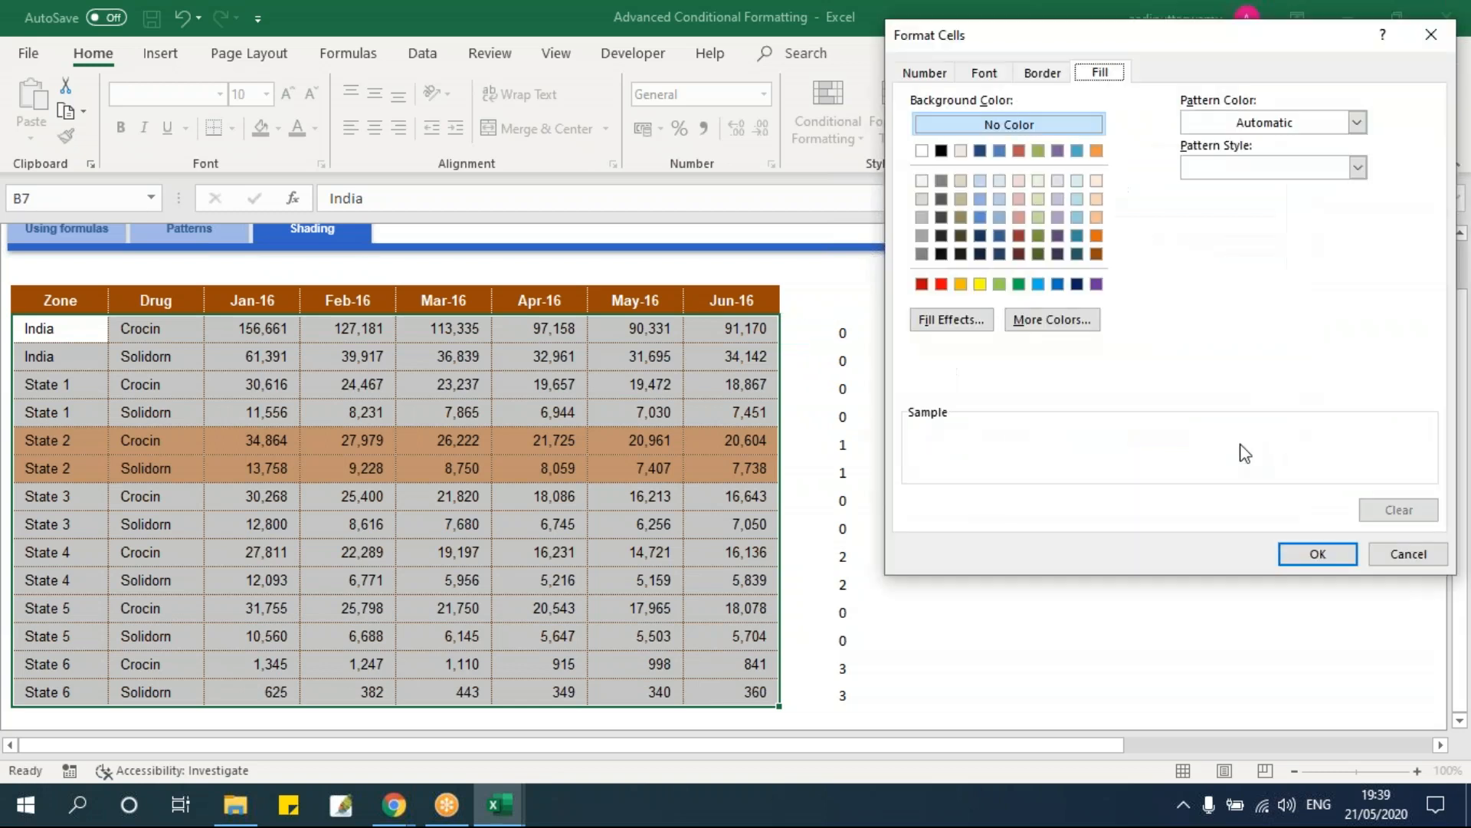
click(1077, 218)
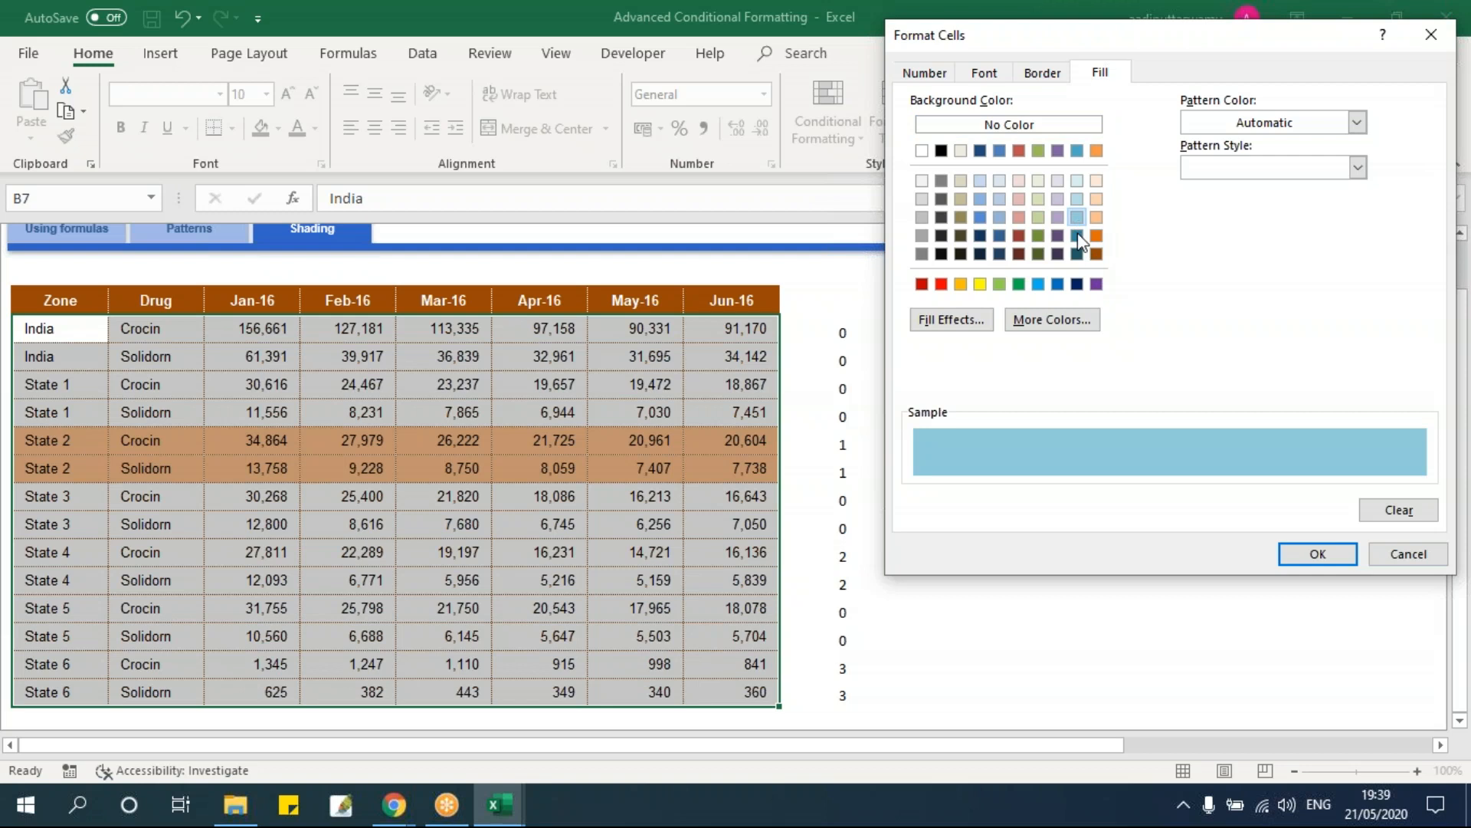
click(1318, 554)
click(1152, 487)
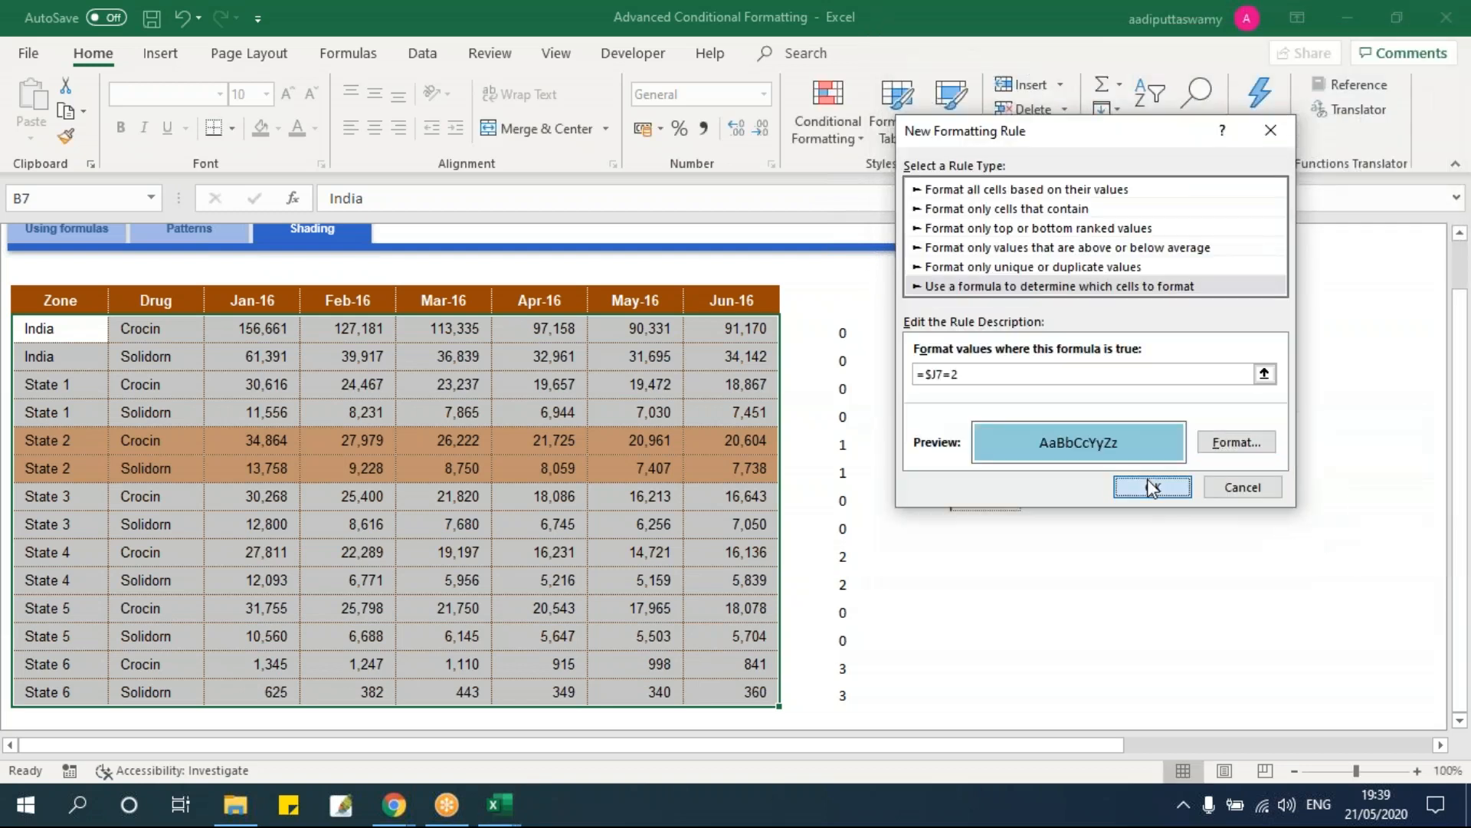
click(1065, 581)
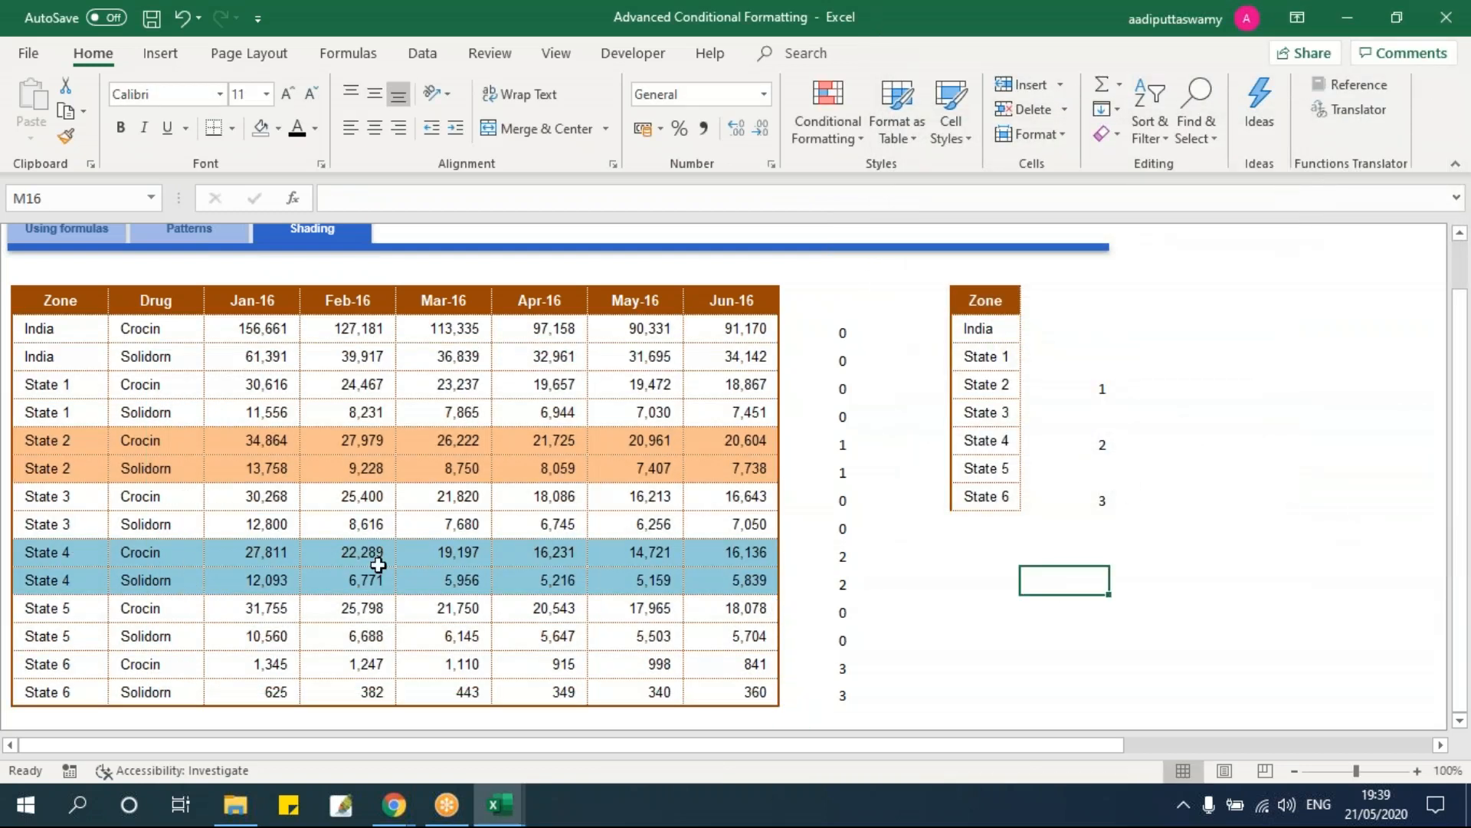
Step: Select the whole Zone/Drug table and start a new formula rule =$J7=3
drag(93, 564, 742, 585)
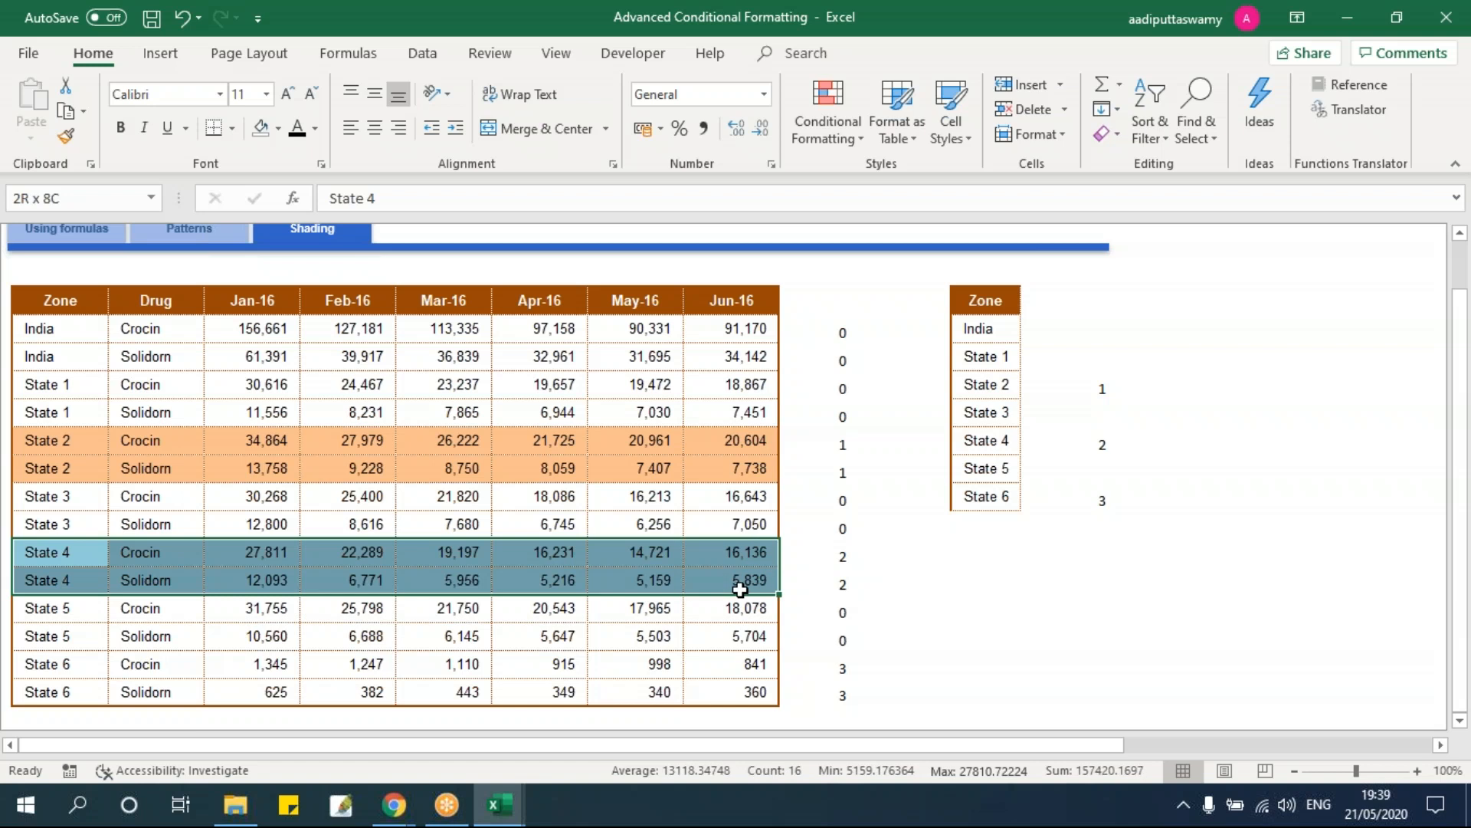
drag(77, 344, 731, 698)
click(848, 126)
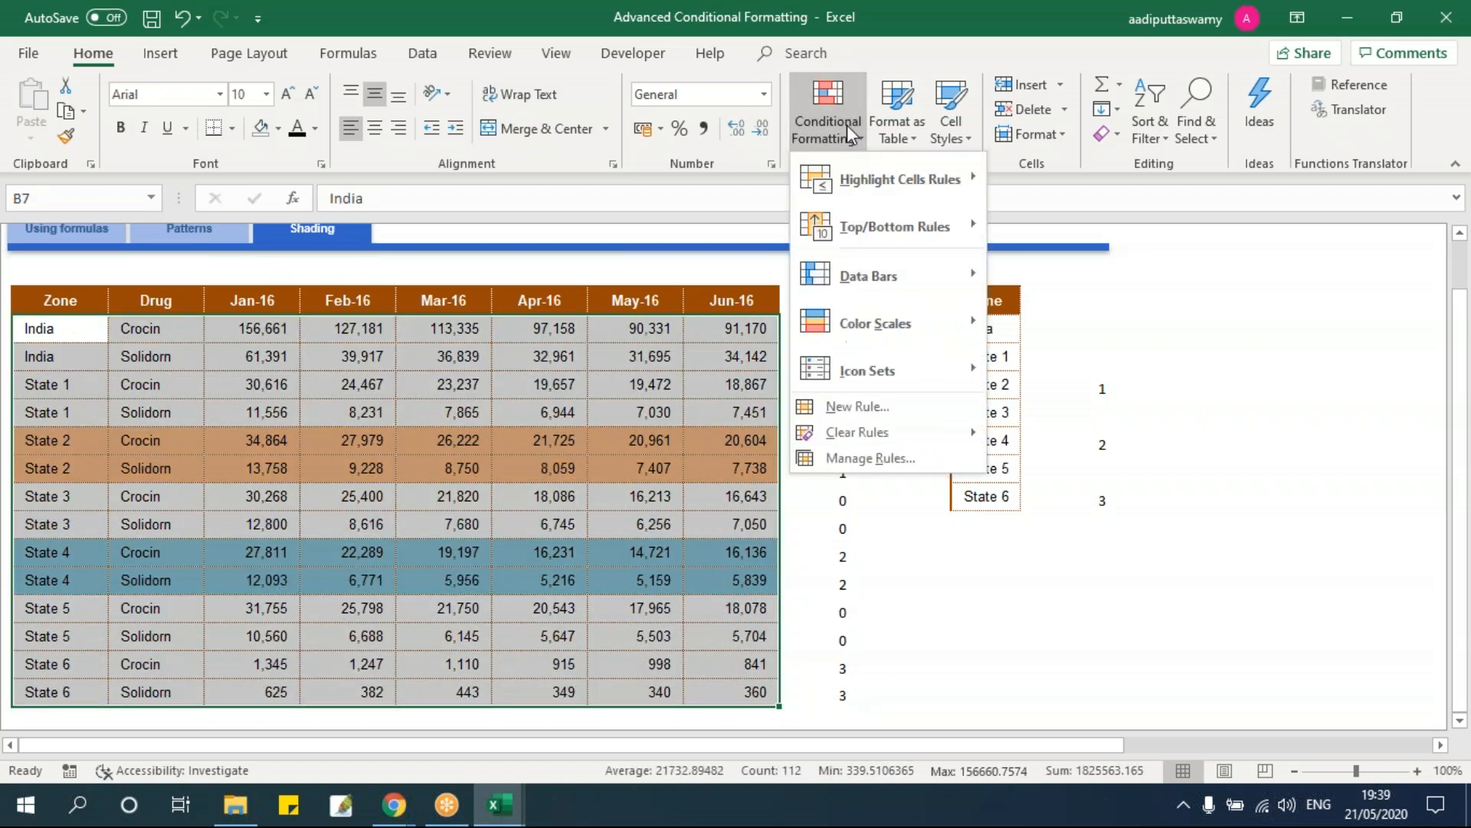
click(854, 410)
click(926, 263)
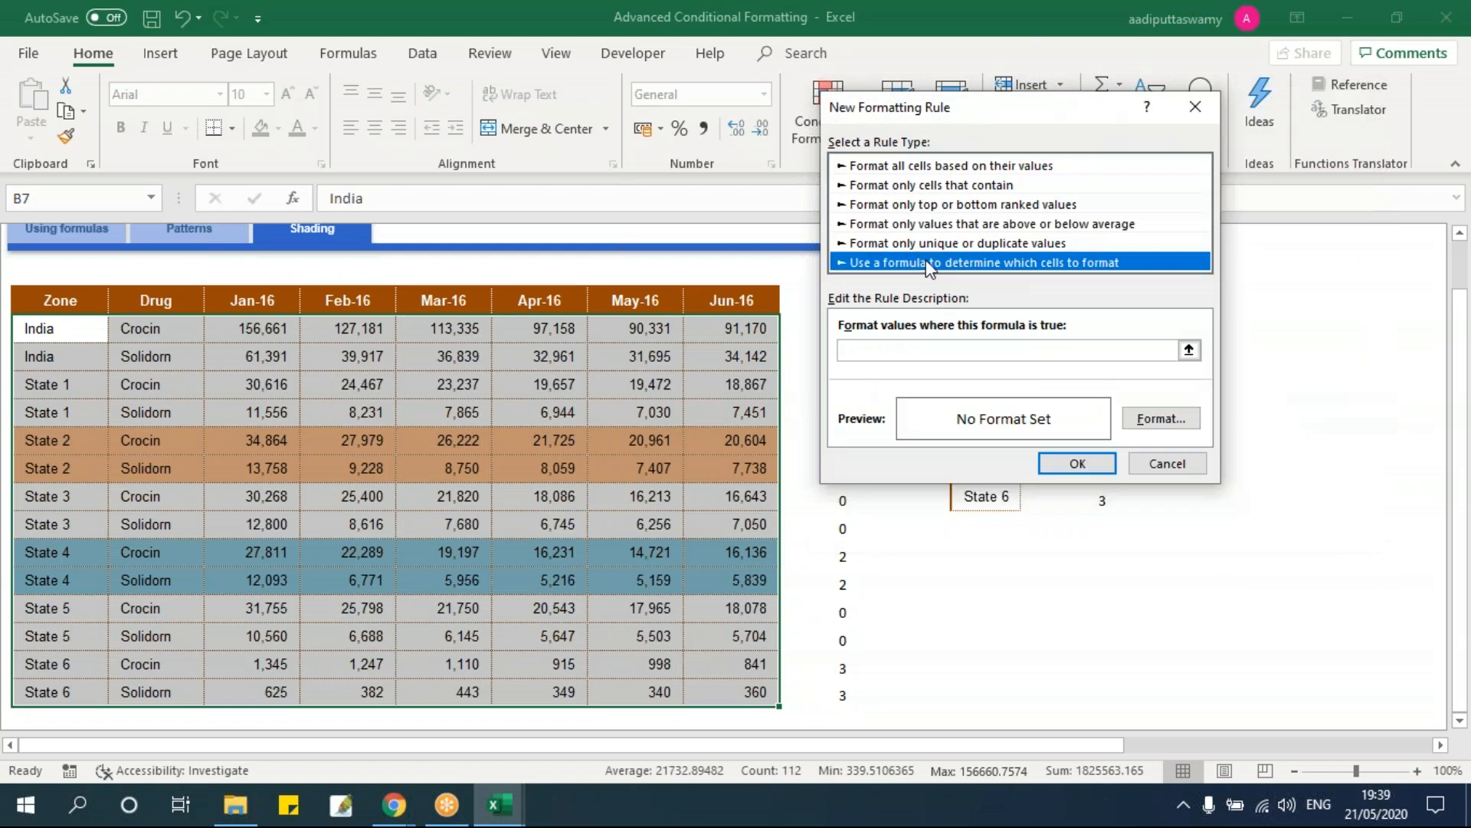
click(1014, 349)
text(=)
drag(913, 108, 1005, 131)
click(822, 340)
key(F4)
key(F4)
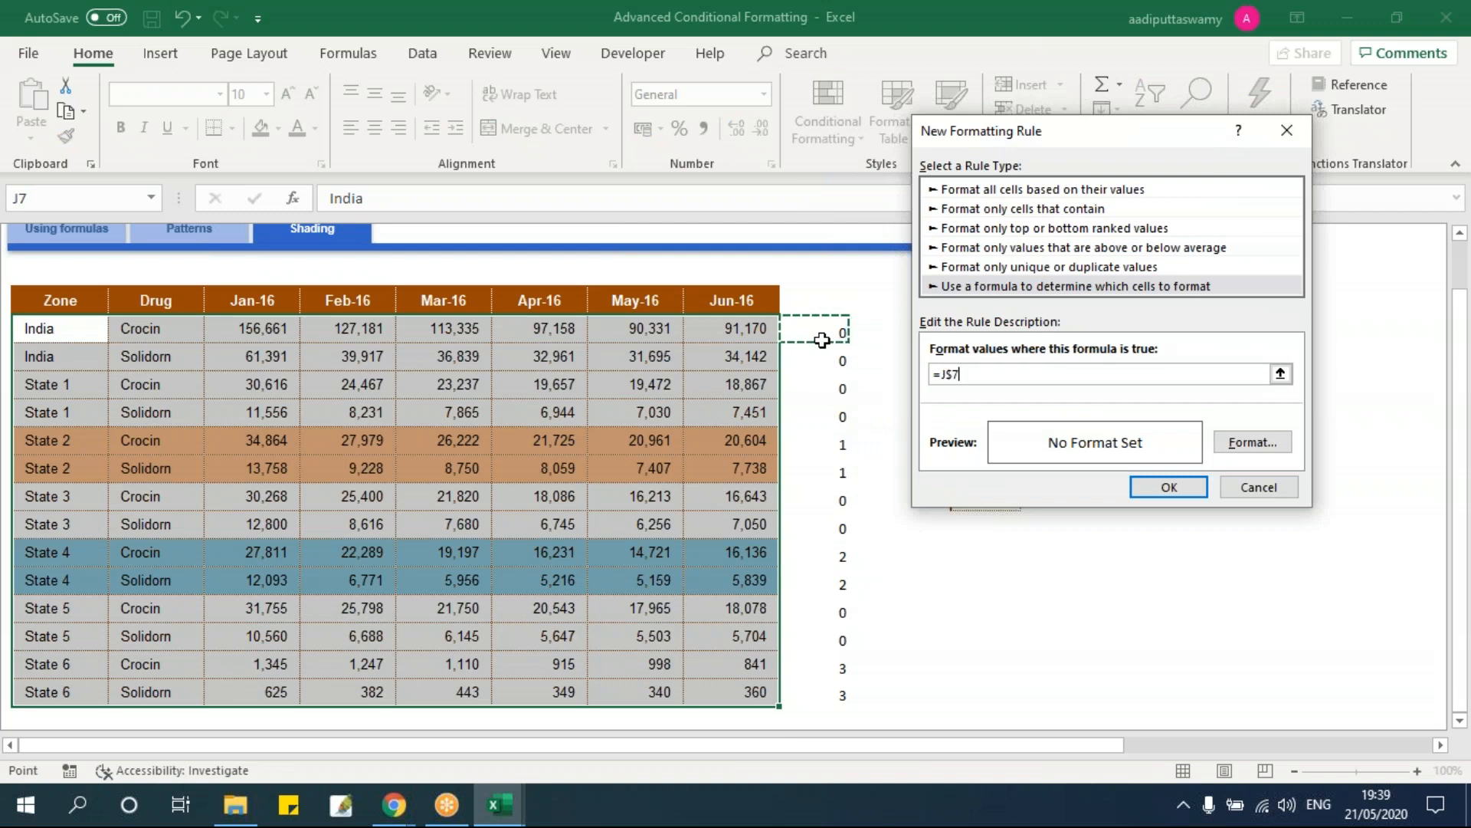
text(=3)
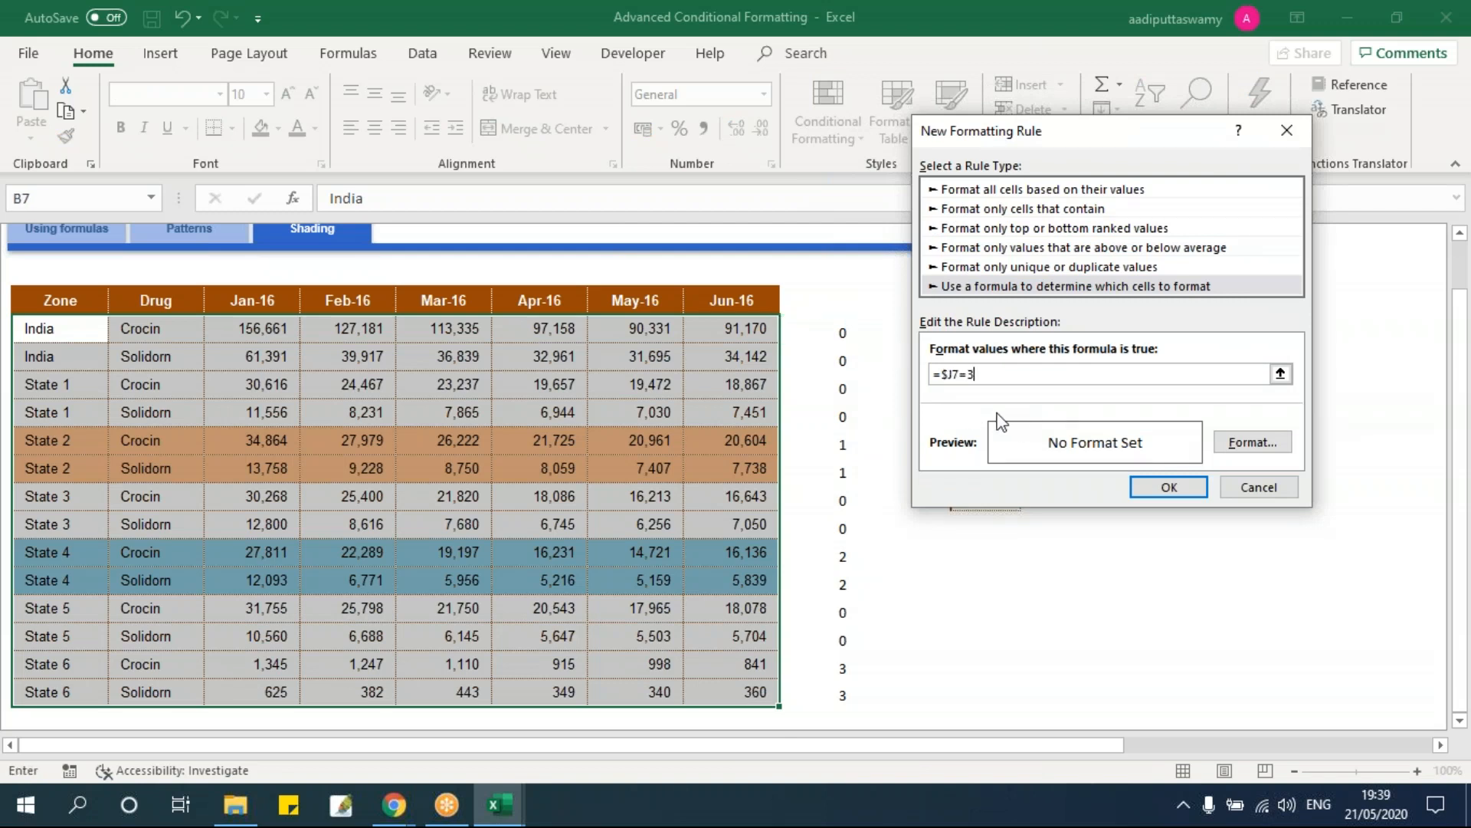
Step: Give the =$J7=3 rule a light green fill and apply it
click(1252, 442)
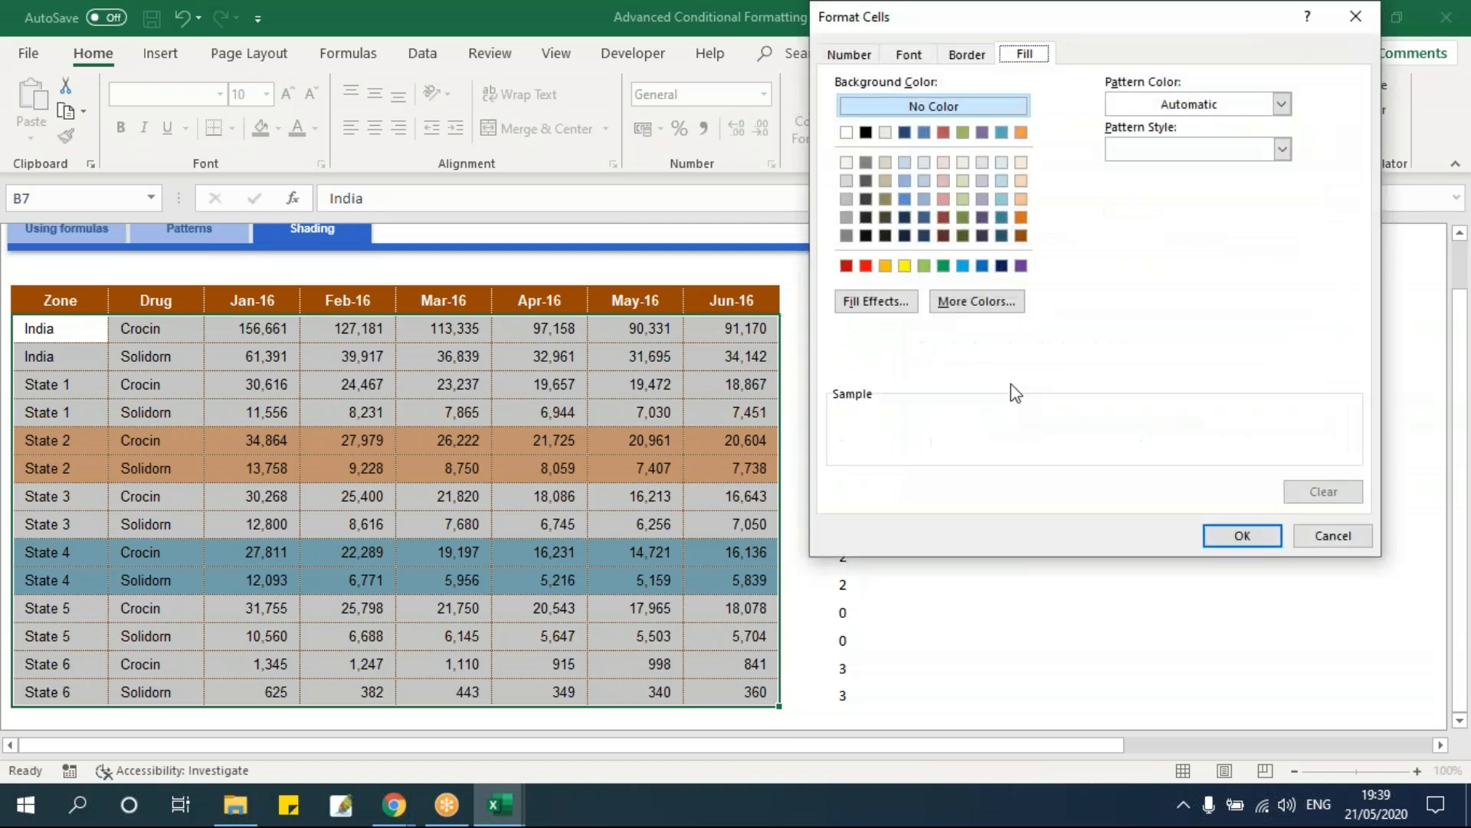
click(966, 200)
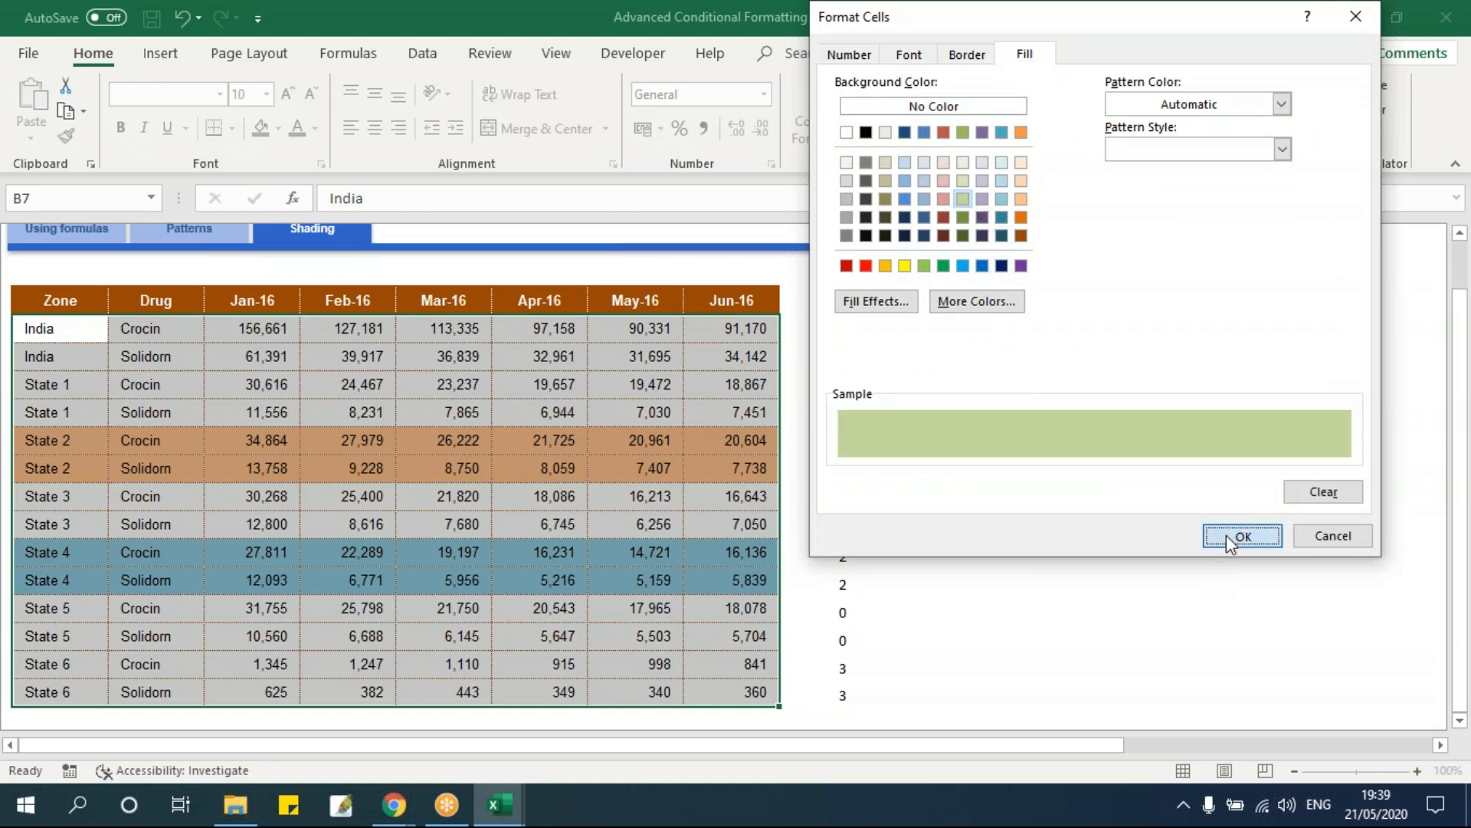
click(1230, 534)
click(1183, 494)
click(1061, 582)
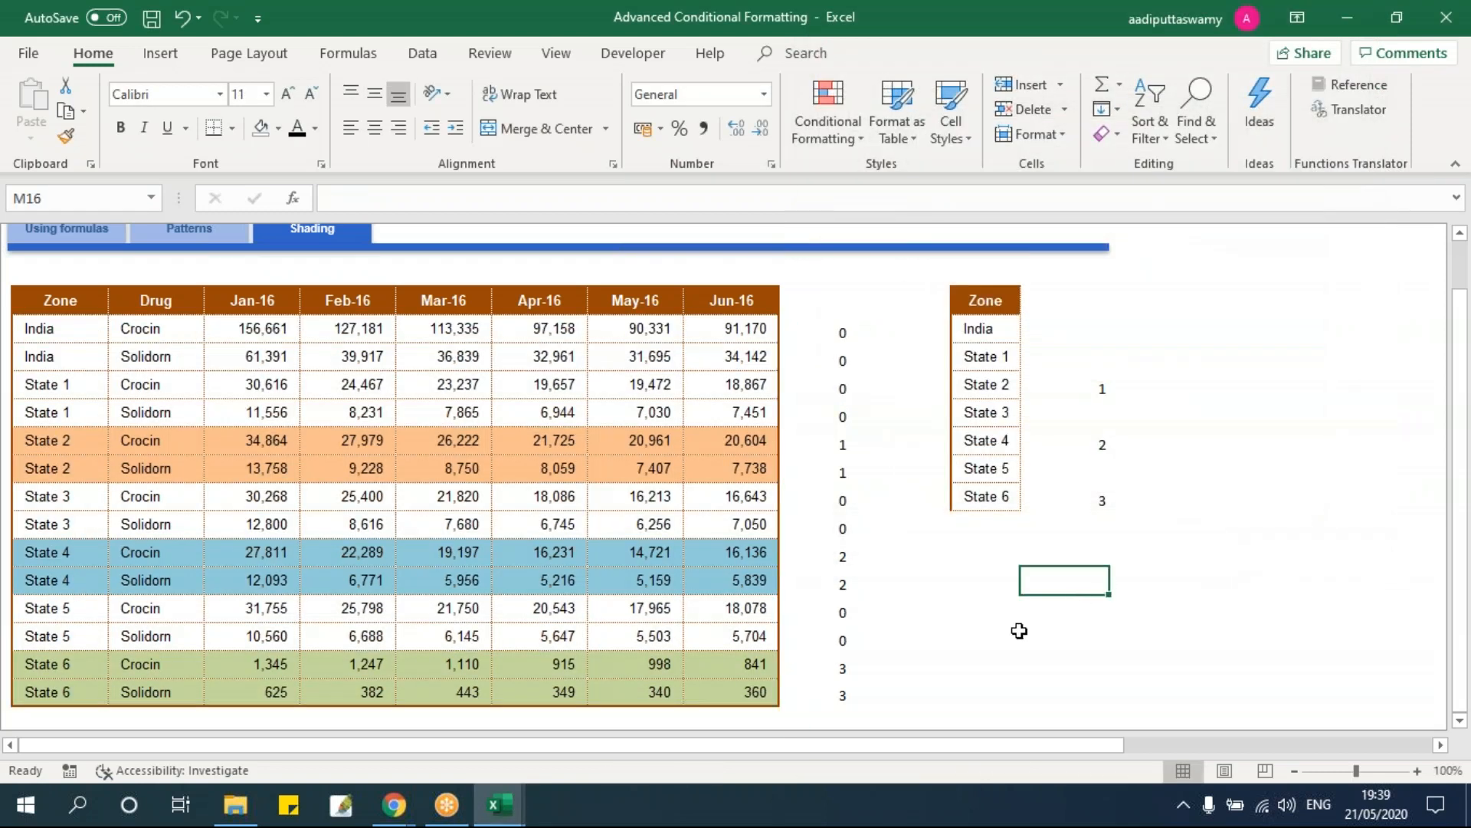
Step: Number States 1, 2, 3 as 1, 2, 3 in the lookup table and clear the State 4 and State 6 values
click(1056, 354)
text(1)
click(1189, 435)
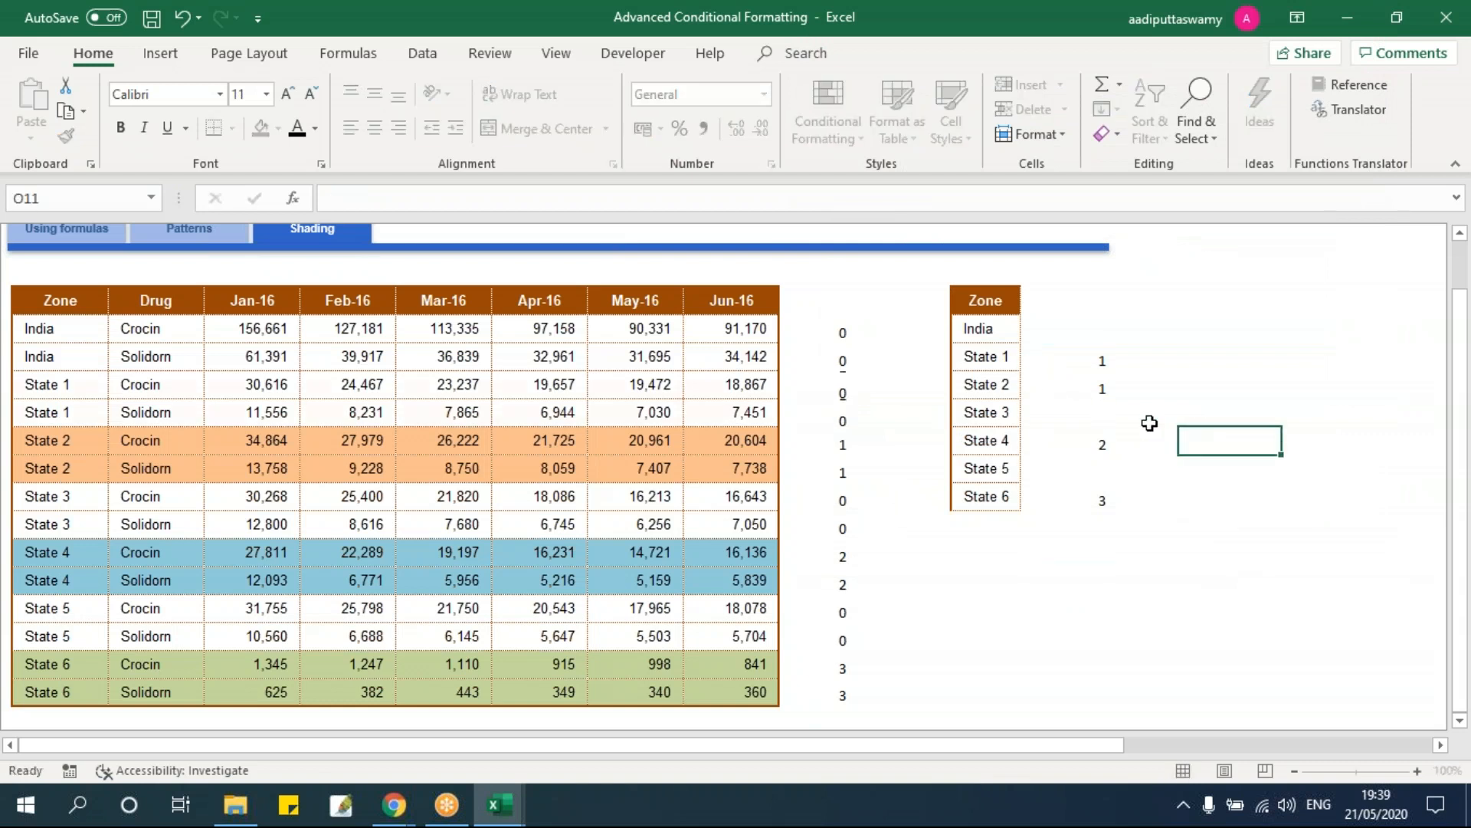
click(1089, 389)
key(Delete)
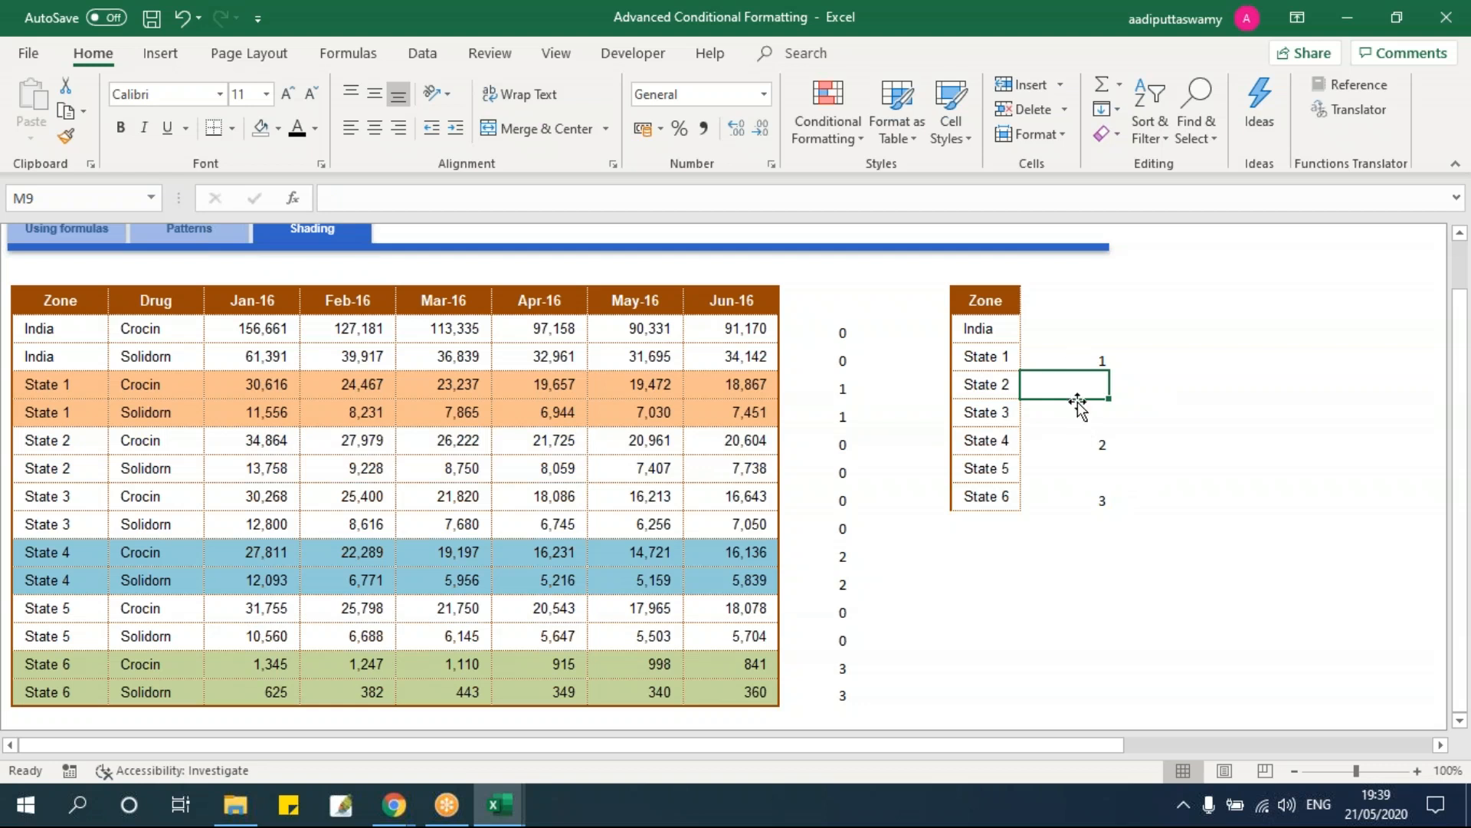
text(2)
click(1184, 464)
click(1096, 441)
key(Delete)
key(Up)
text(3)
click(1230, 498)
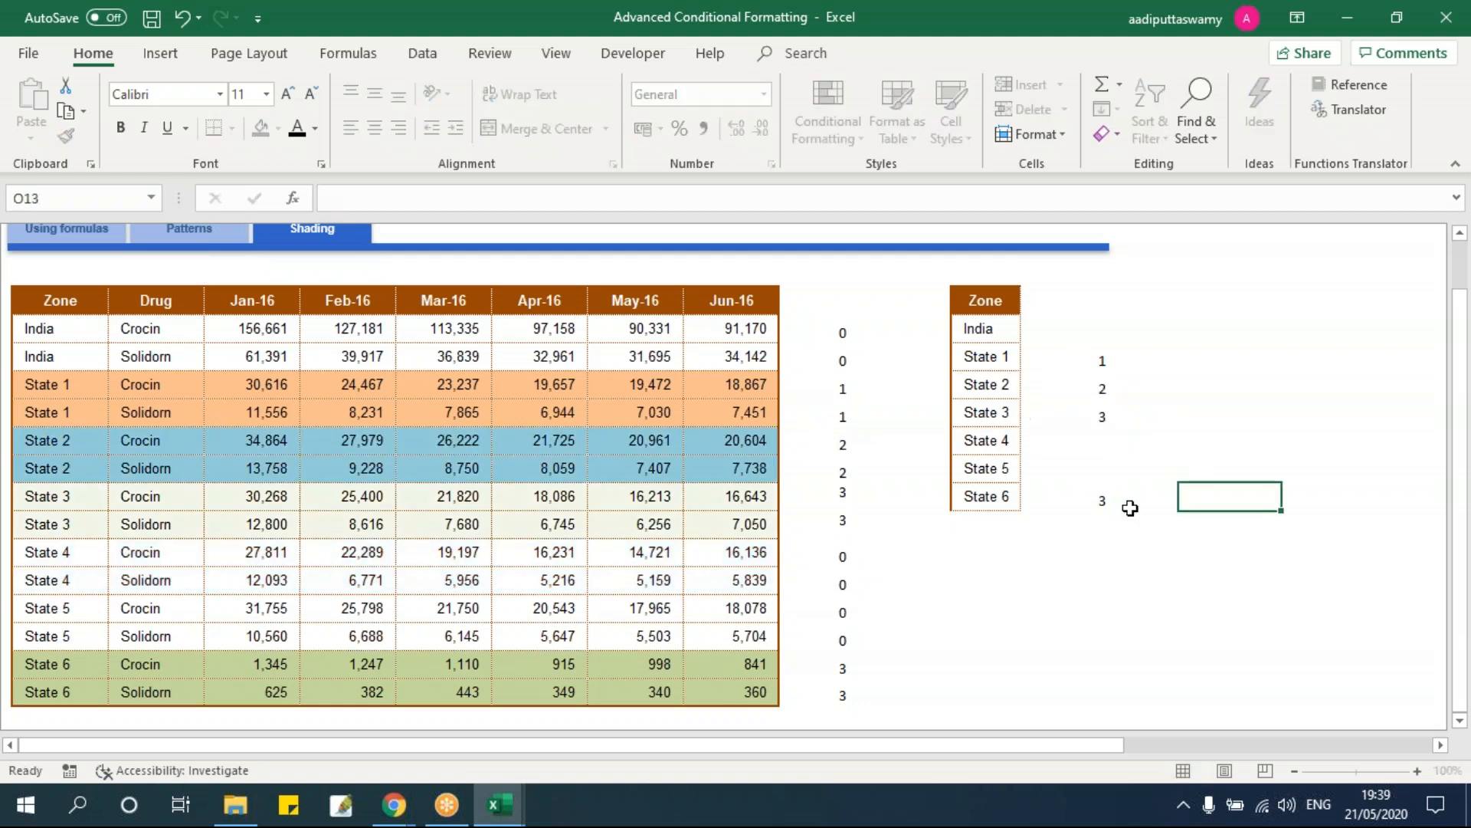
click(1081, 499)
key(Delete)
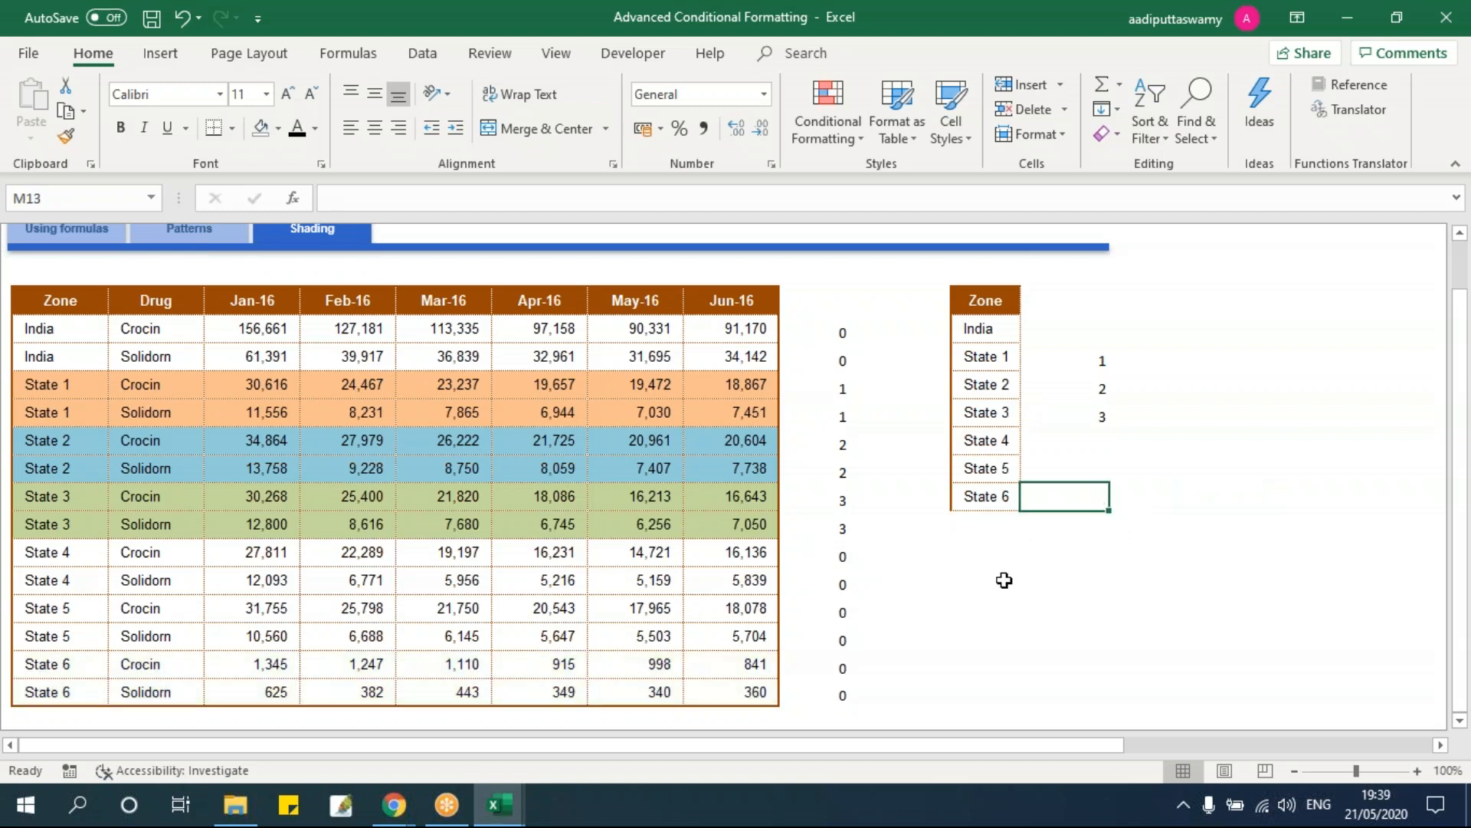
Step: Select the shaded State 1–3 rows and review the Conditional Formatting menu without changes
drag(71, 384, 751, 528)
drag(840, 389, 842, 529)
drag(84, 389, 869, 529)
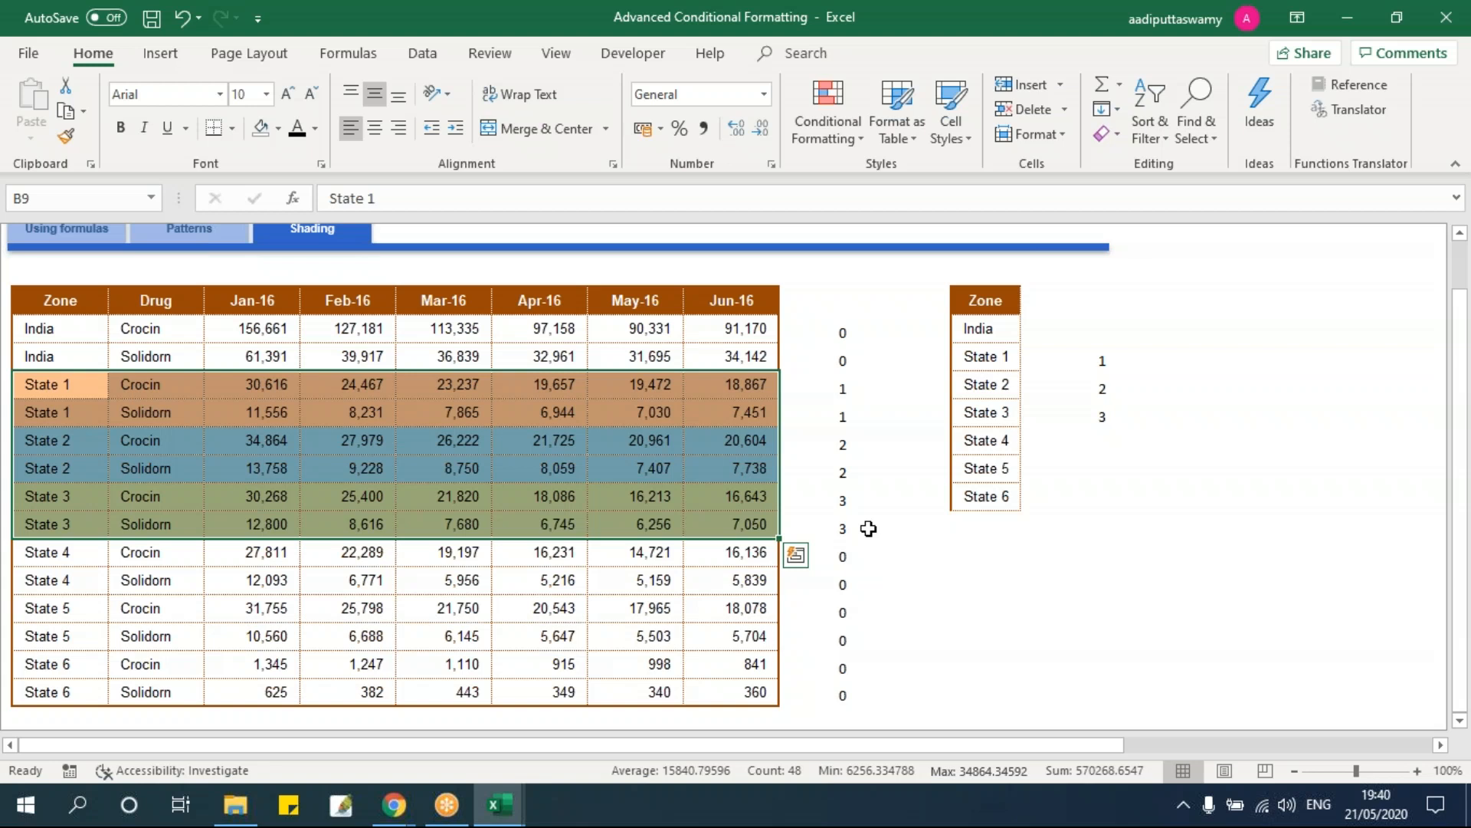
click(852, 134)
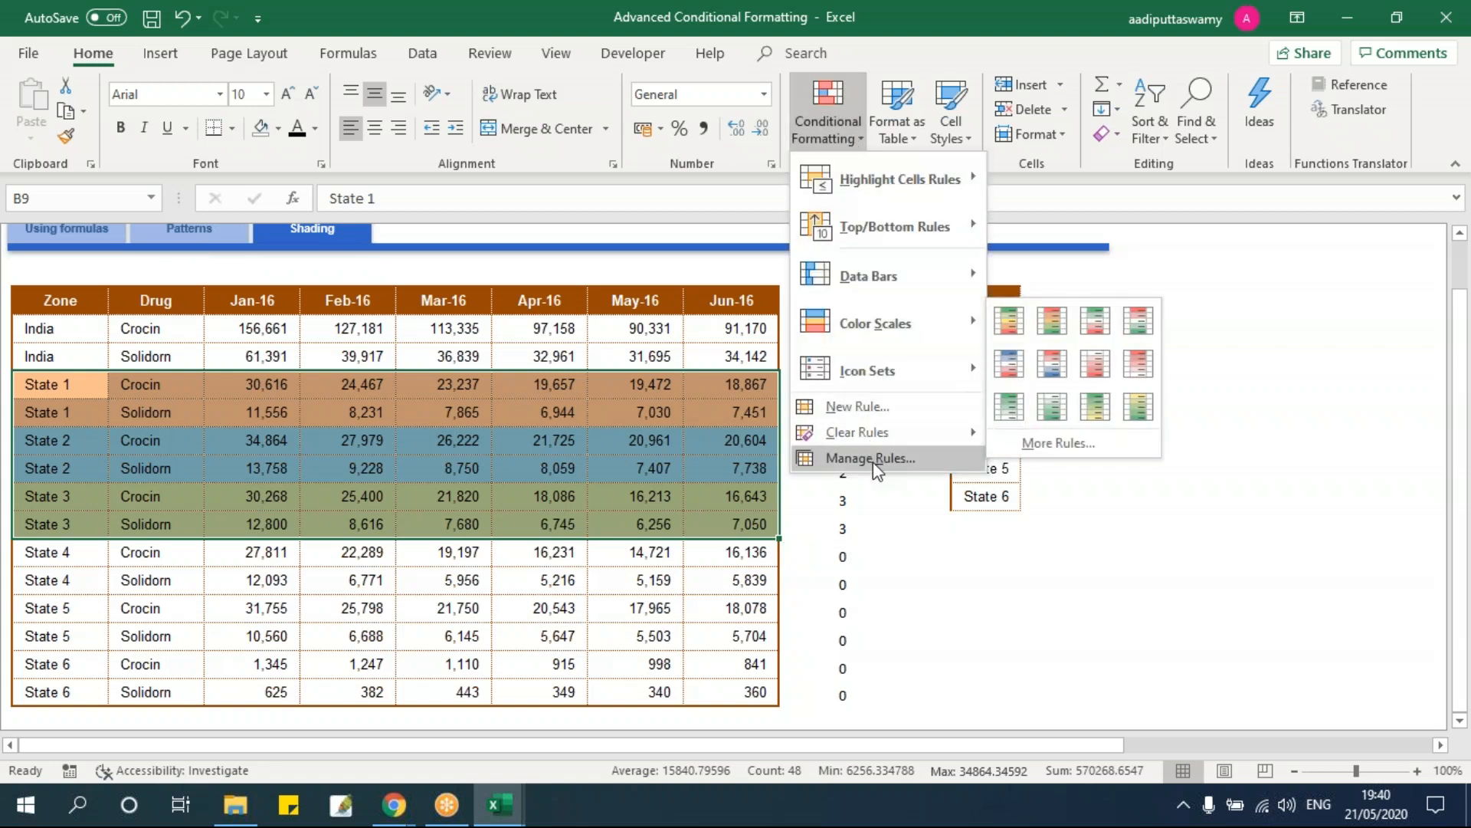
mouse_move(857, 229)
click(615, 409)
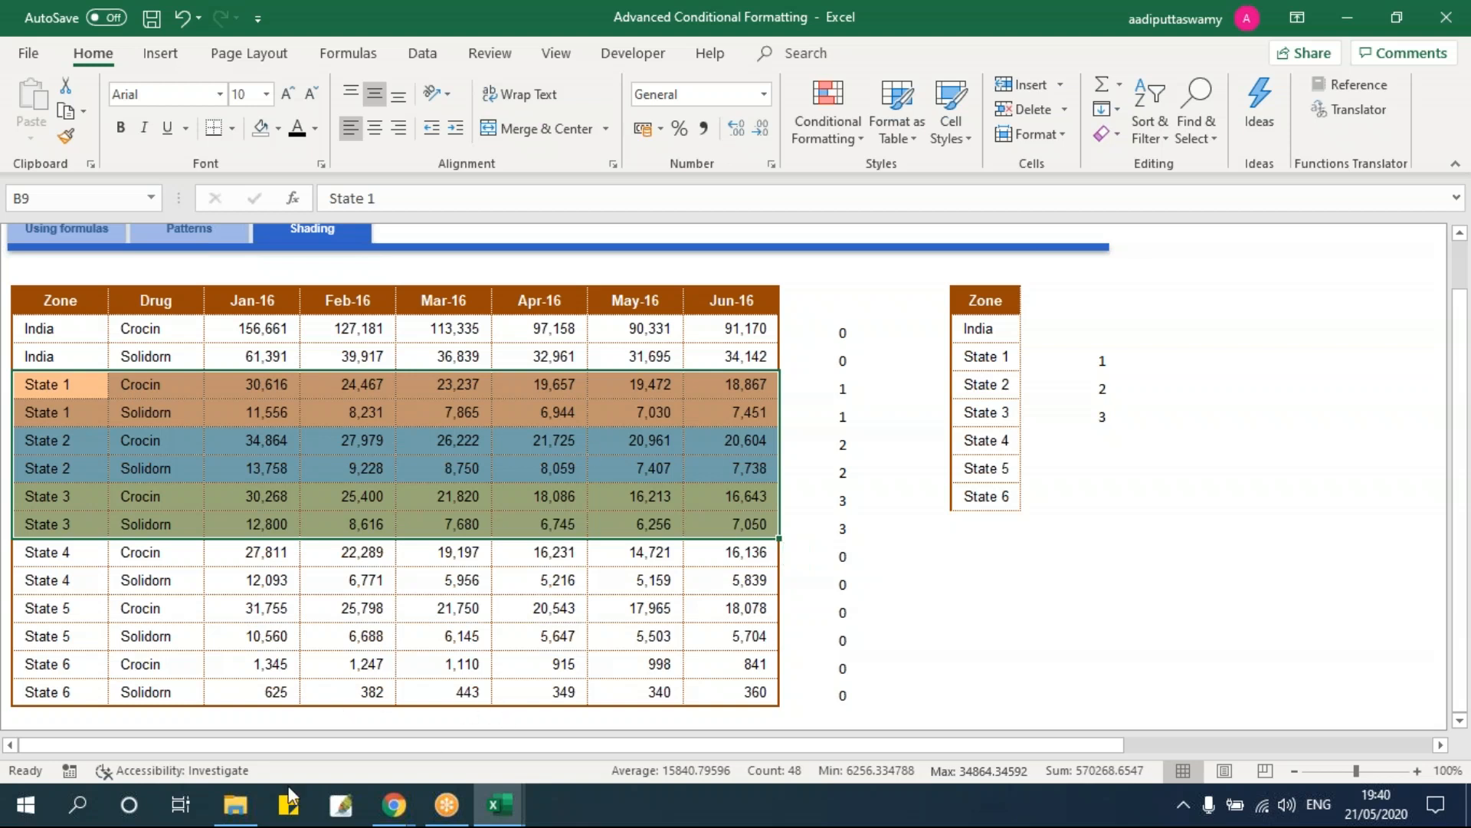
Step: Open Number Formatting from the 11 - Applying and Managing Number Formatting > Training Files folder
click(238, 814)
click(351, 395)
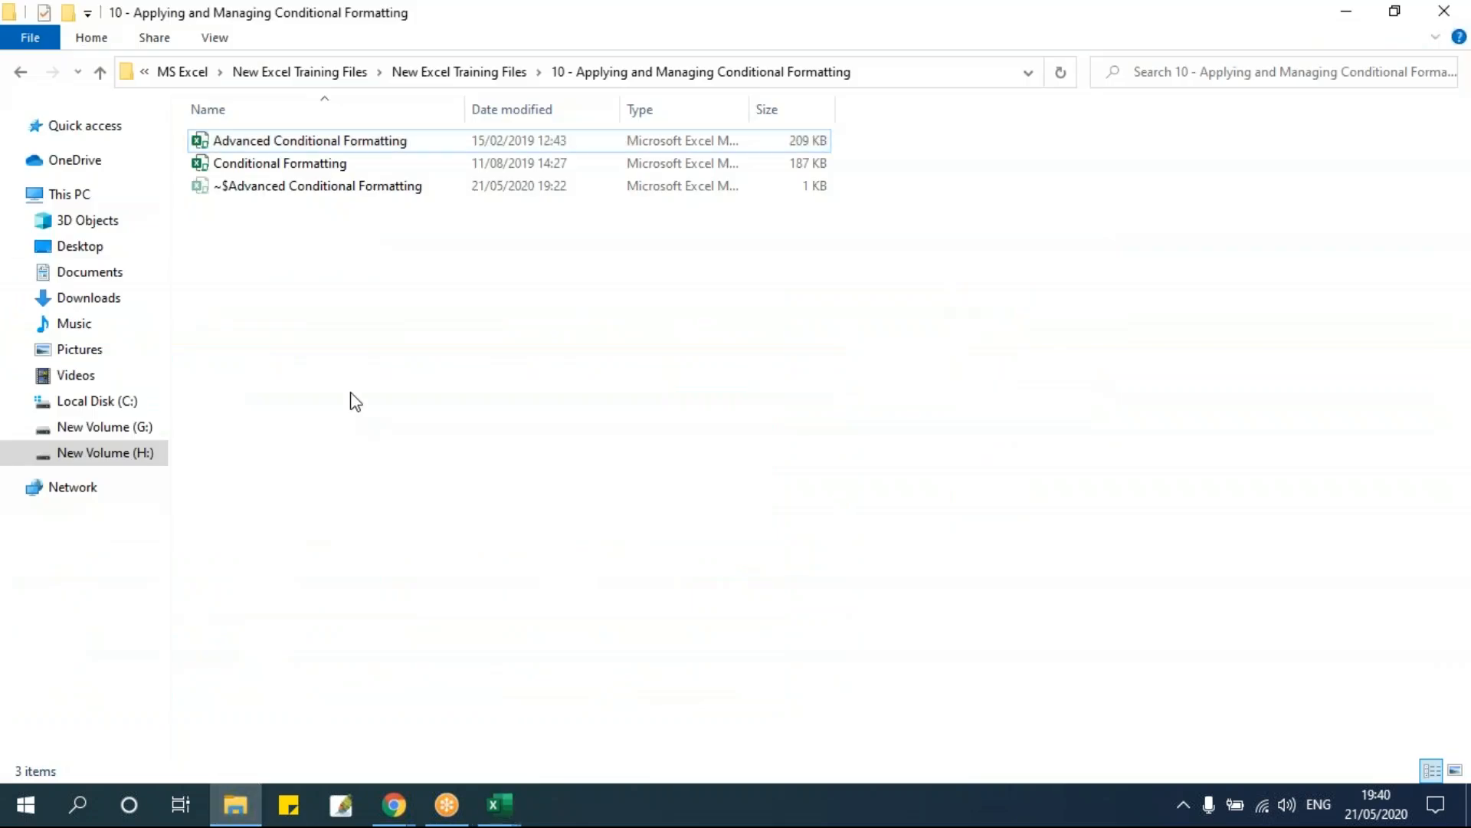
key(alt+Left)
click(359, 371)
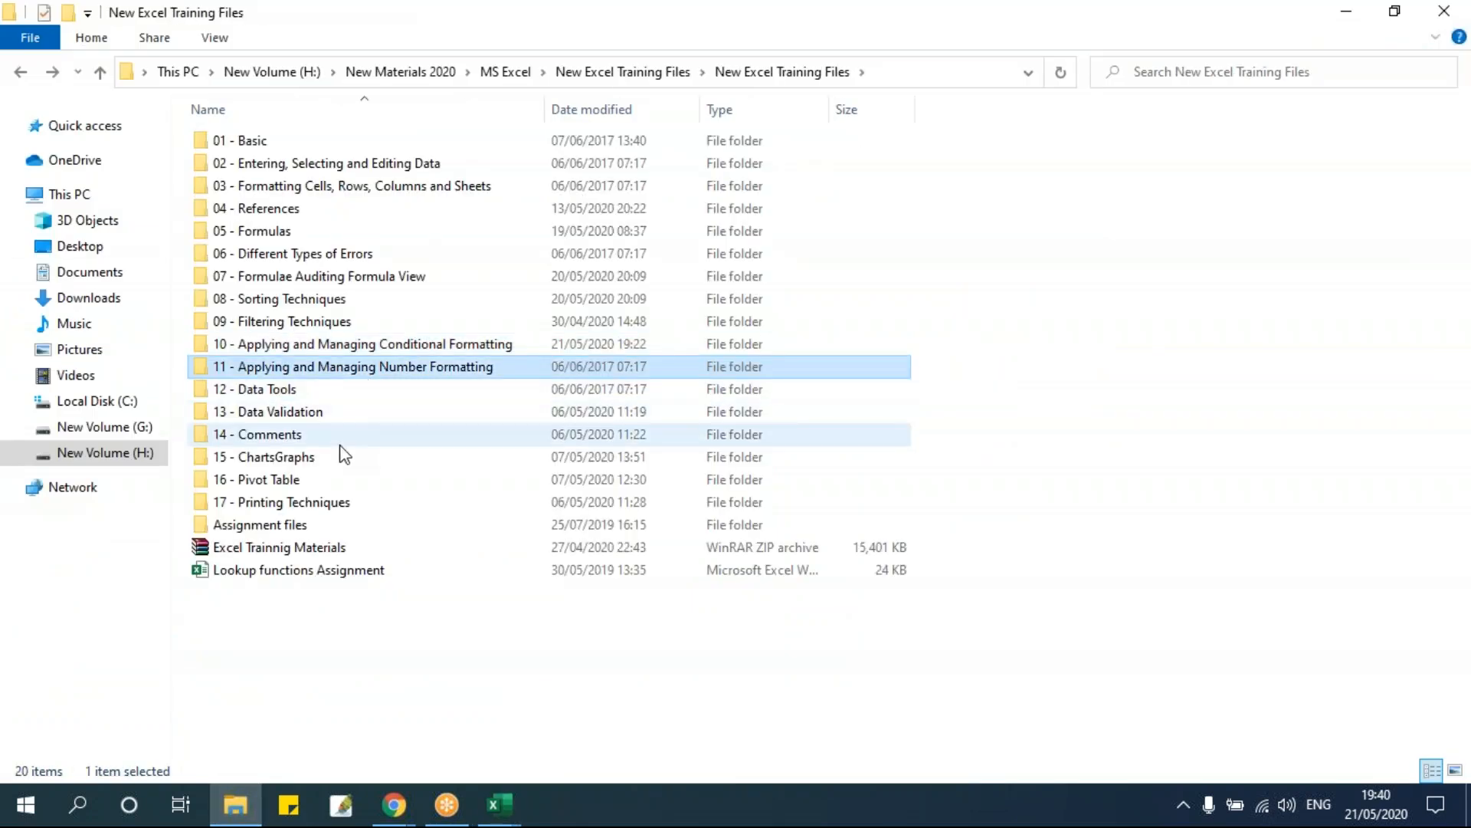
double_click(434, 366)
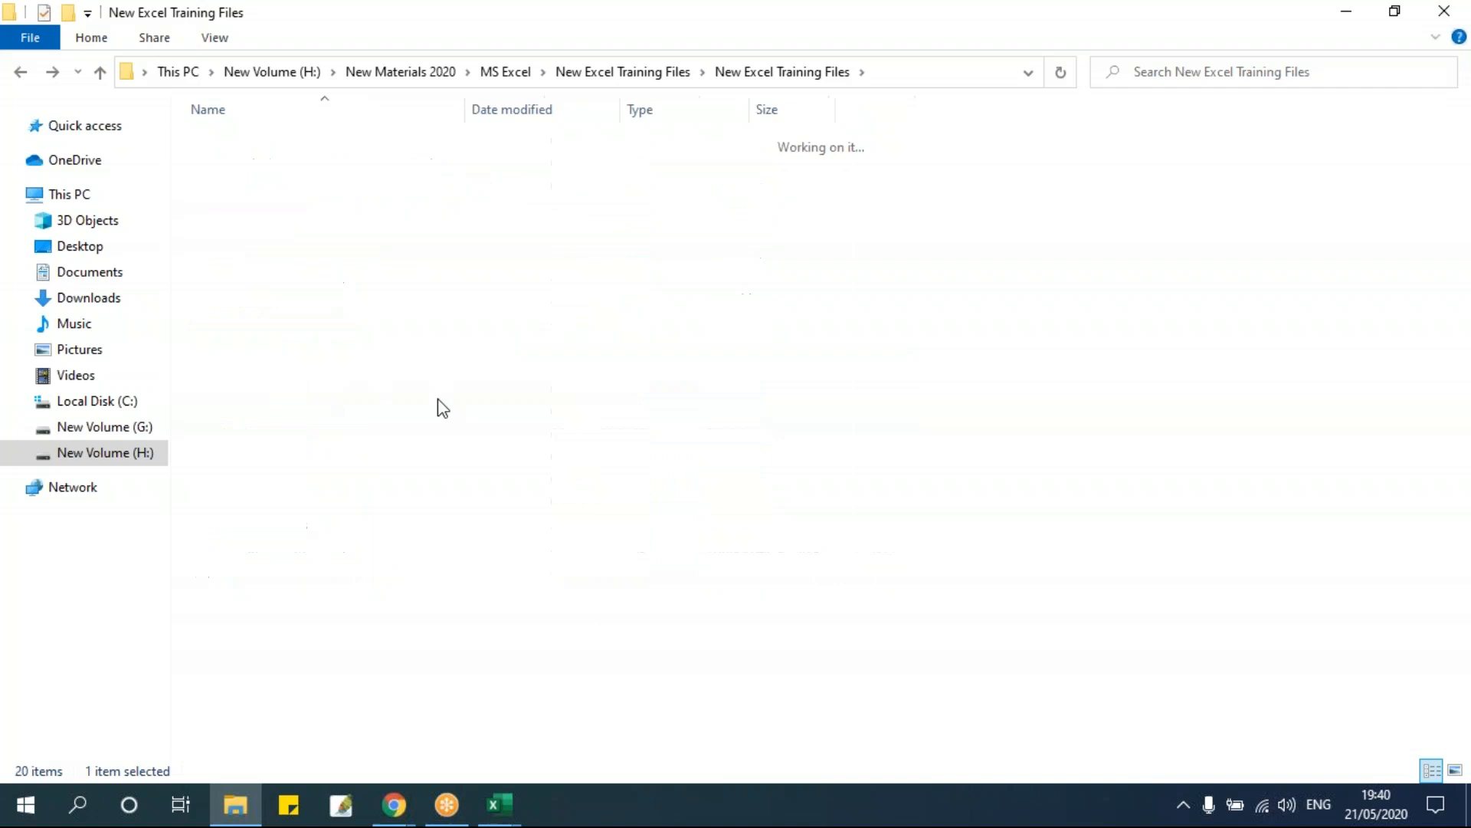
click(288, 144)
double_click(288, 144)
double_click(288, 144)
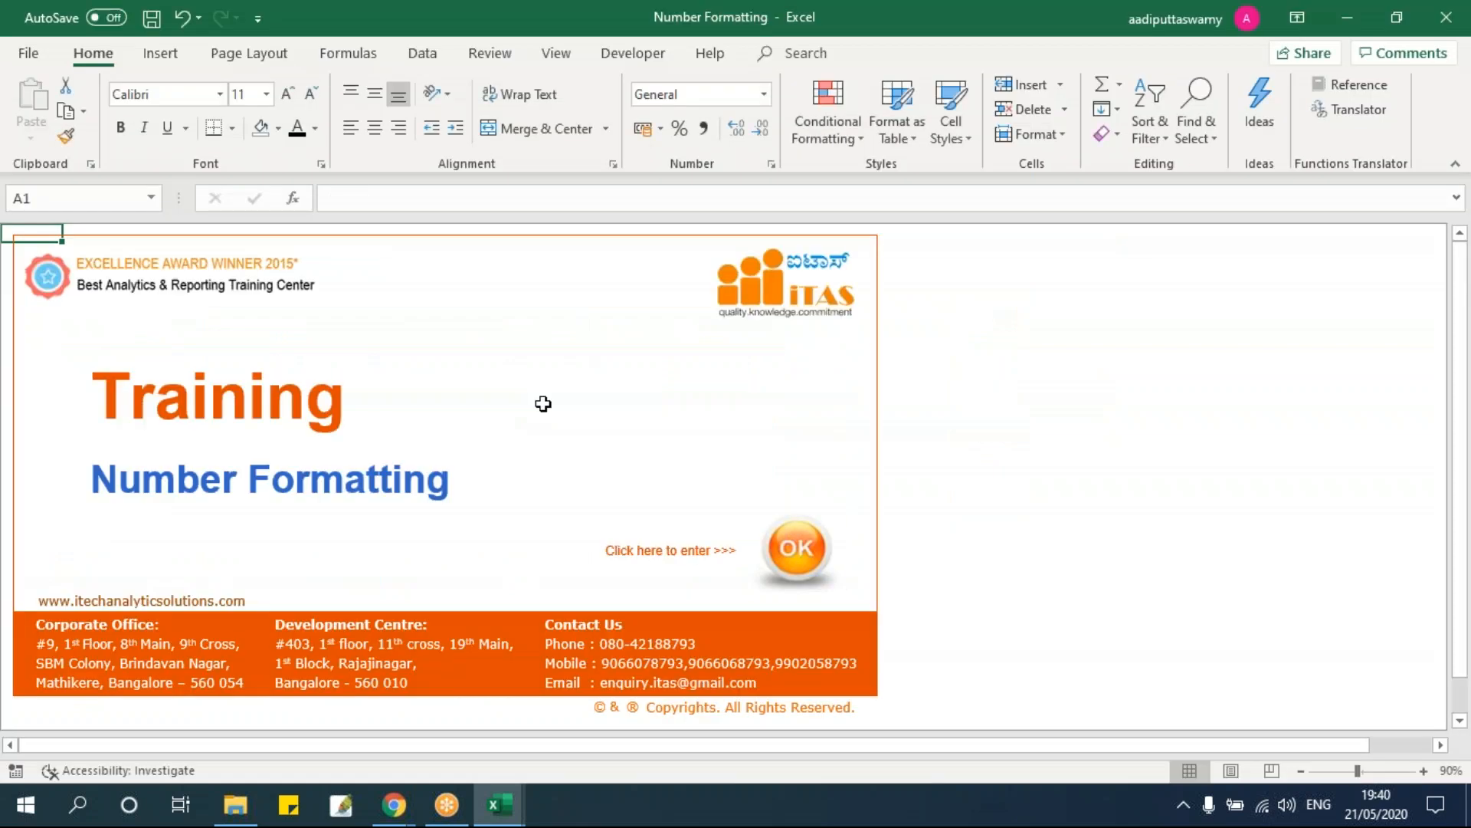
Step: Unfreeze the panes on the Number Formatting sheet and turn on row and column headings
click(821, 554)
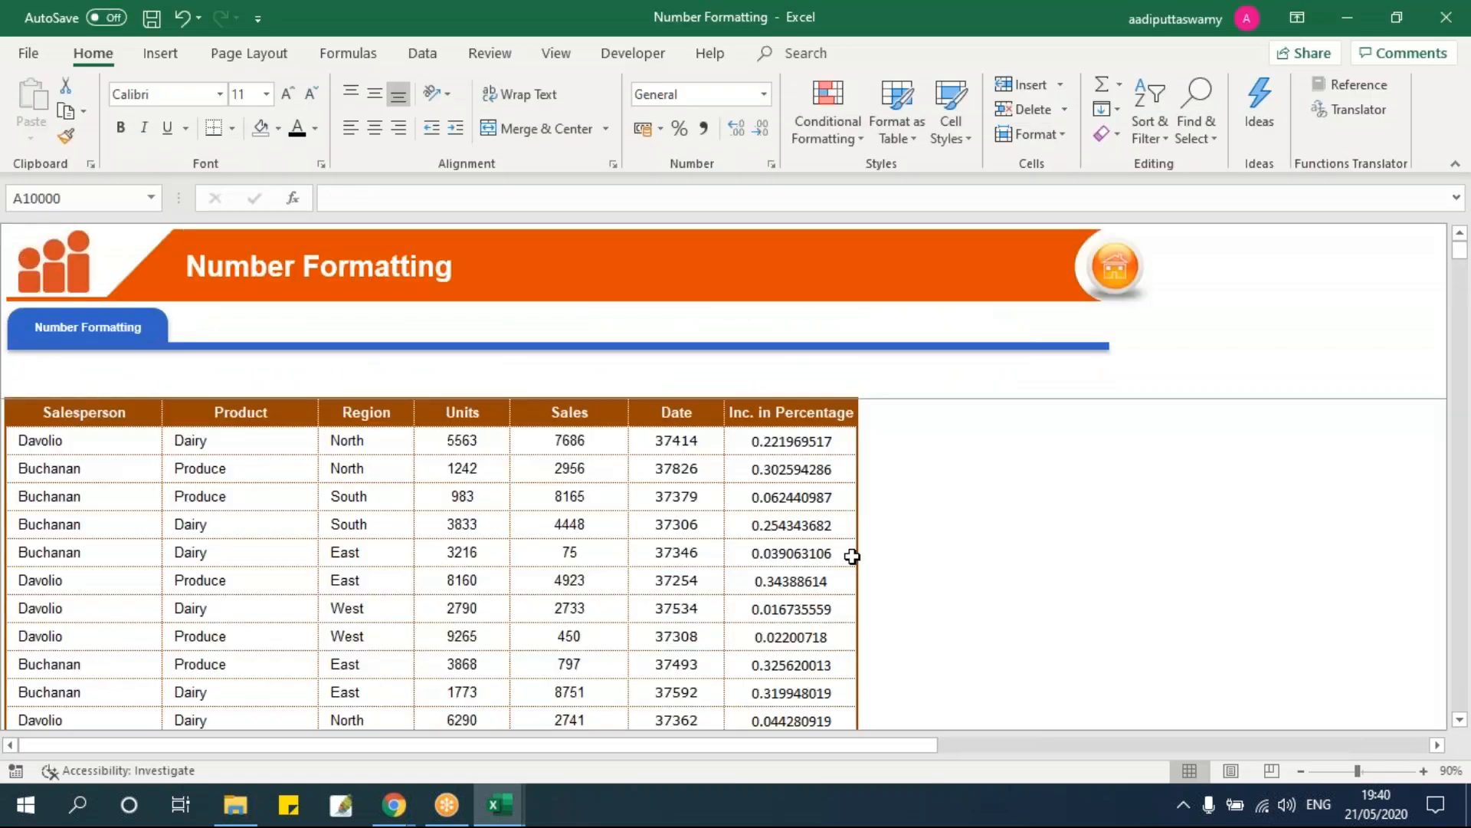
click(345, 472)
key(alt+w)
key(f)
key(f)
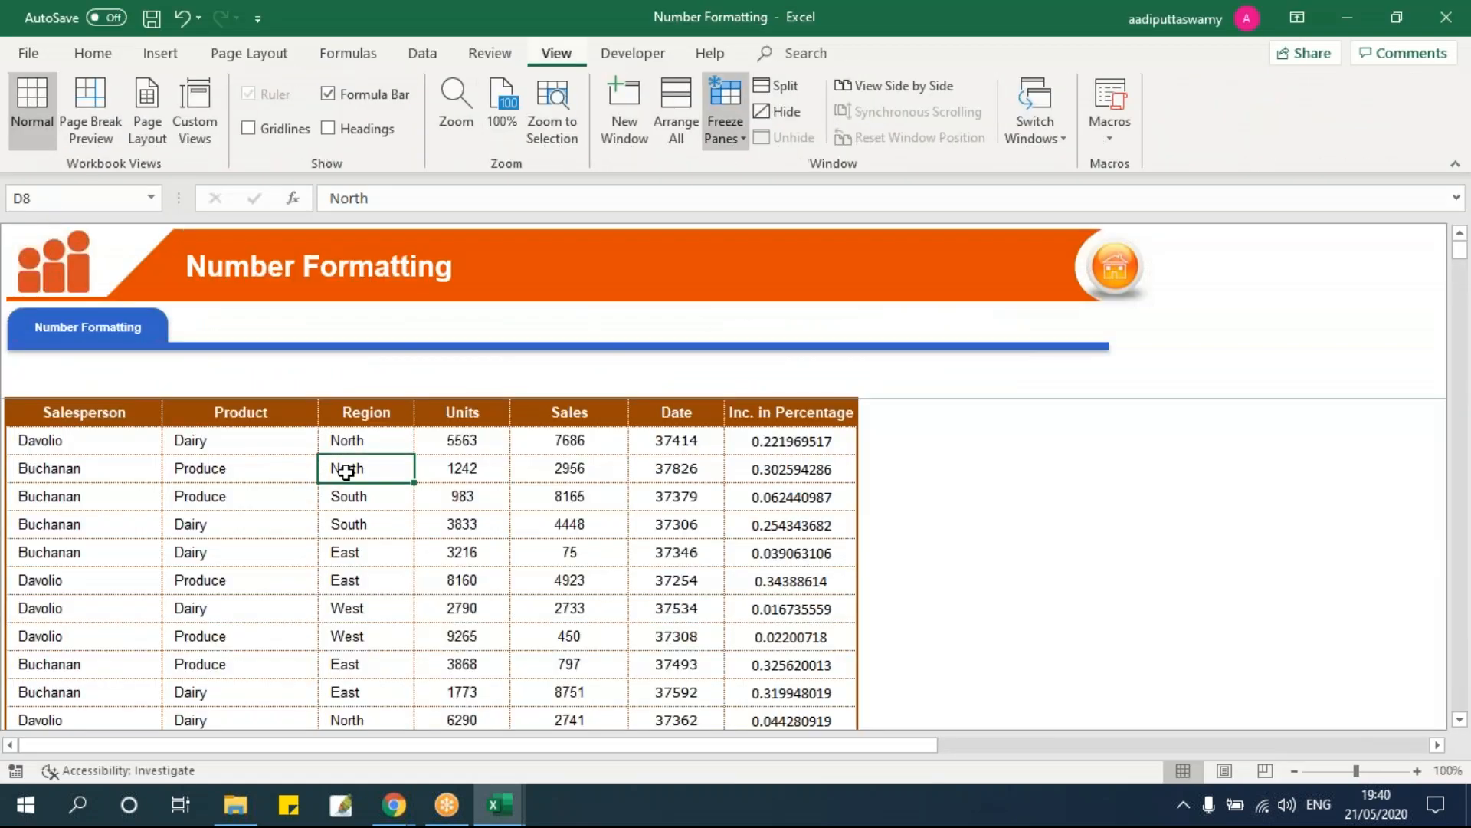
click(386, 493)
scroll(480, 549, down, 1)
ctrl+scroll(673, 751, up, 1)
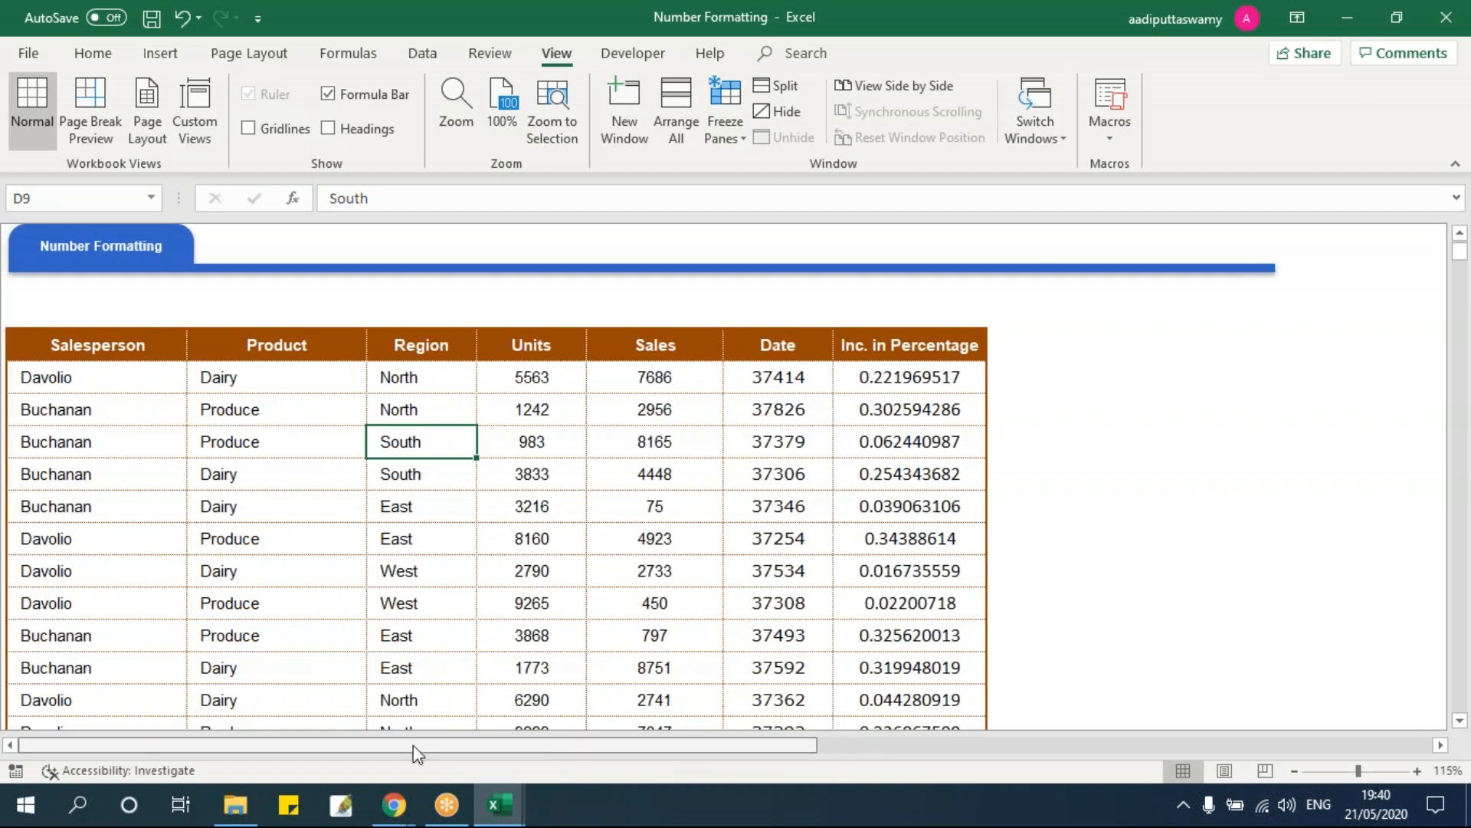
click(92, 54)
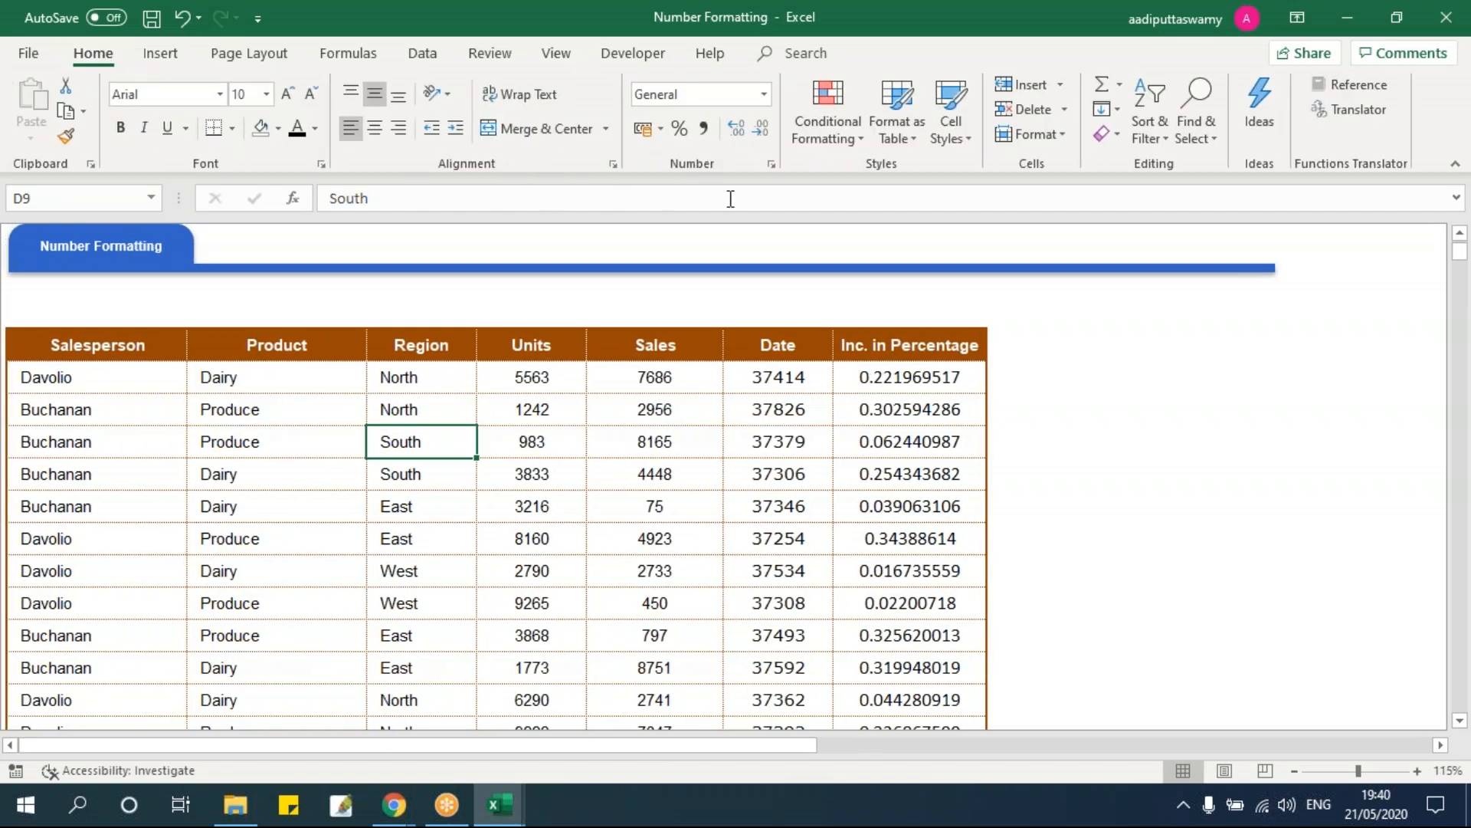
click(575, 53)
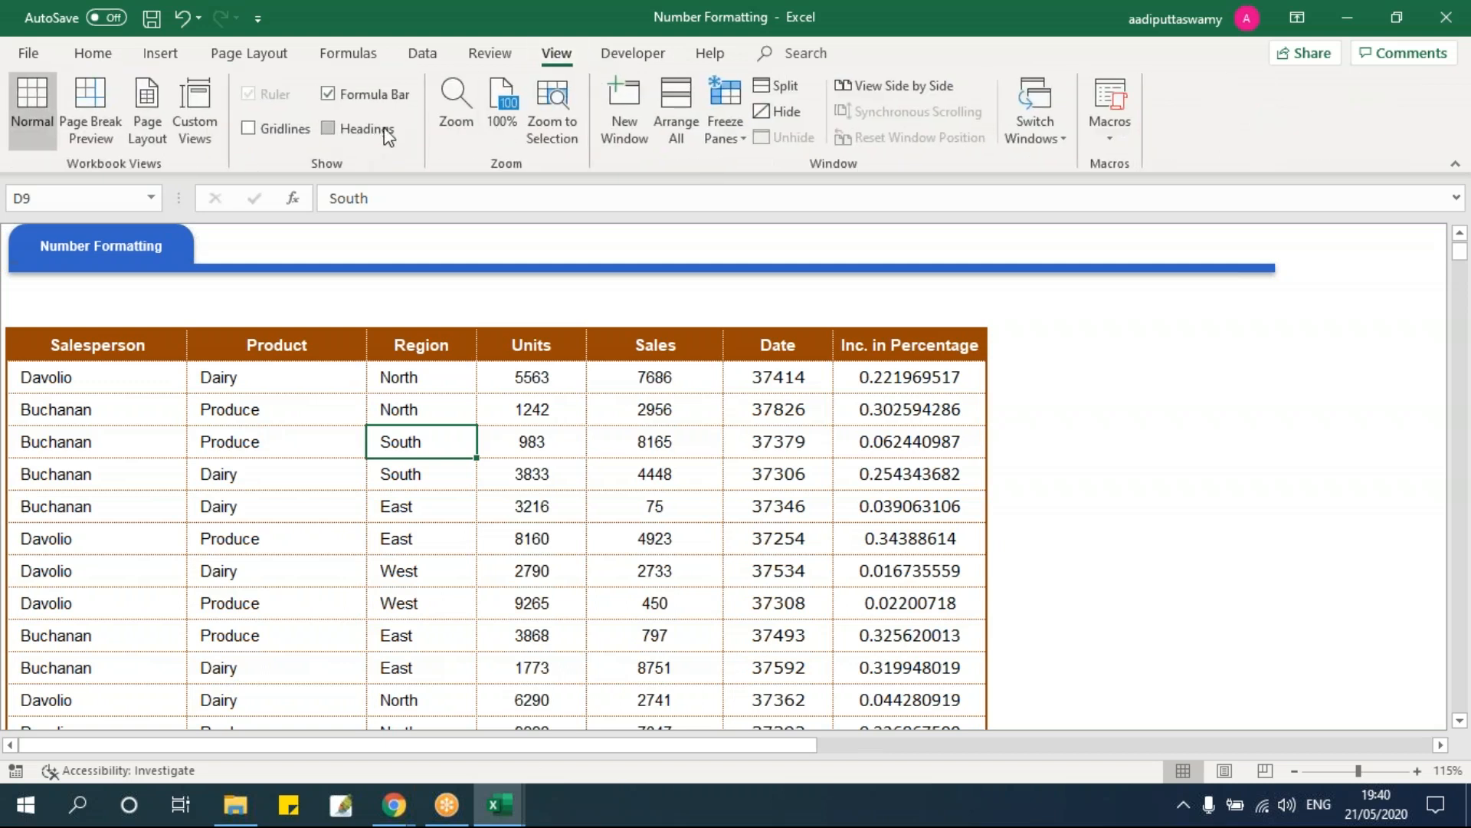
click(360, 129)
Step: Select the Sales values from F7 down to the bottom of the column
click(490, 503)
scroll(618, 507, down, 1)
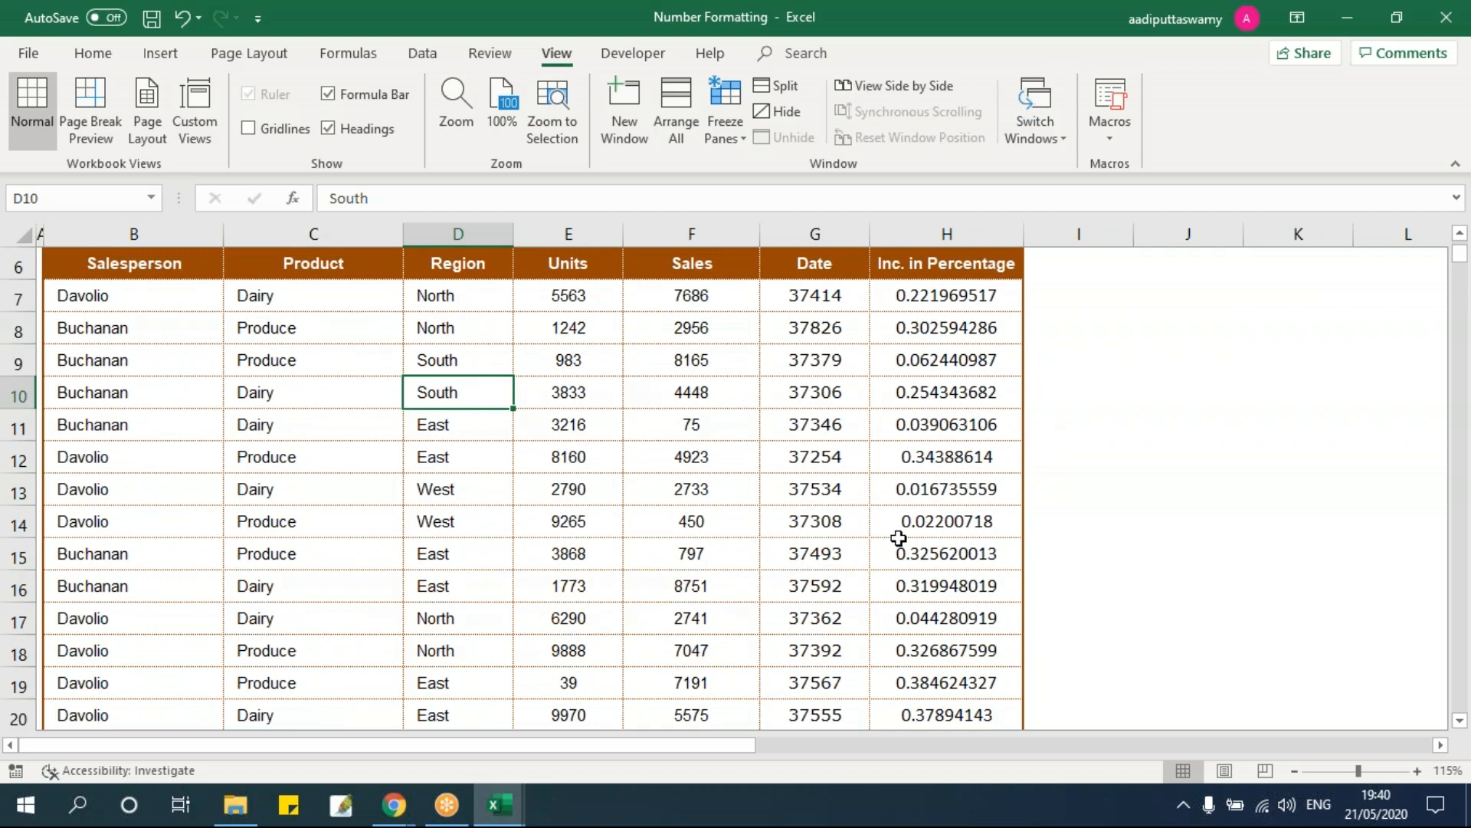
click(698, 297)
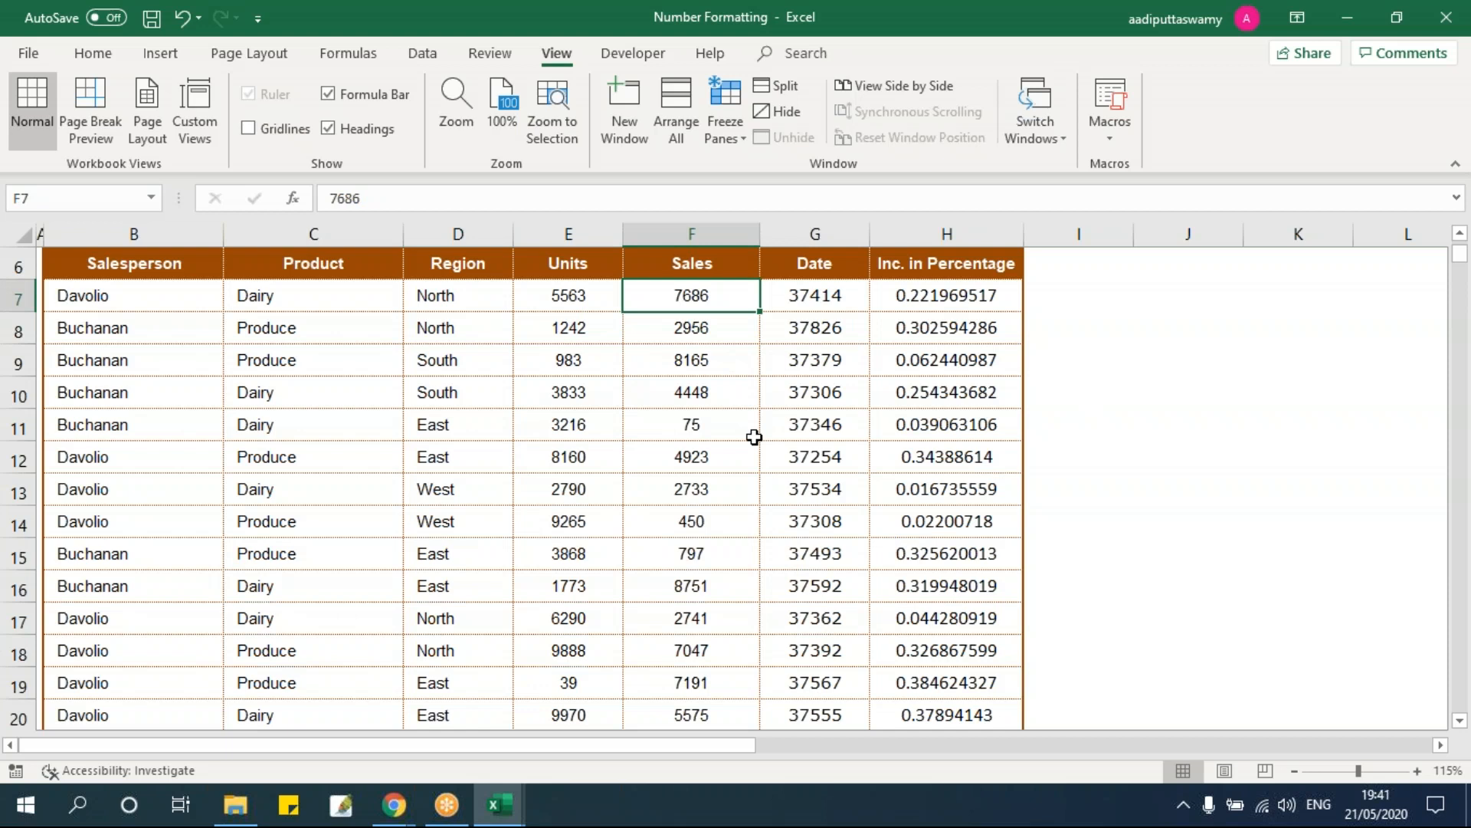
key(shift+Down)
key(Up)
key(Down)
key(ctrl+shift+Down)
scroll(754, 437, up, 14)
scroll(754, 437, up, 3)
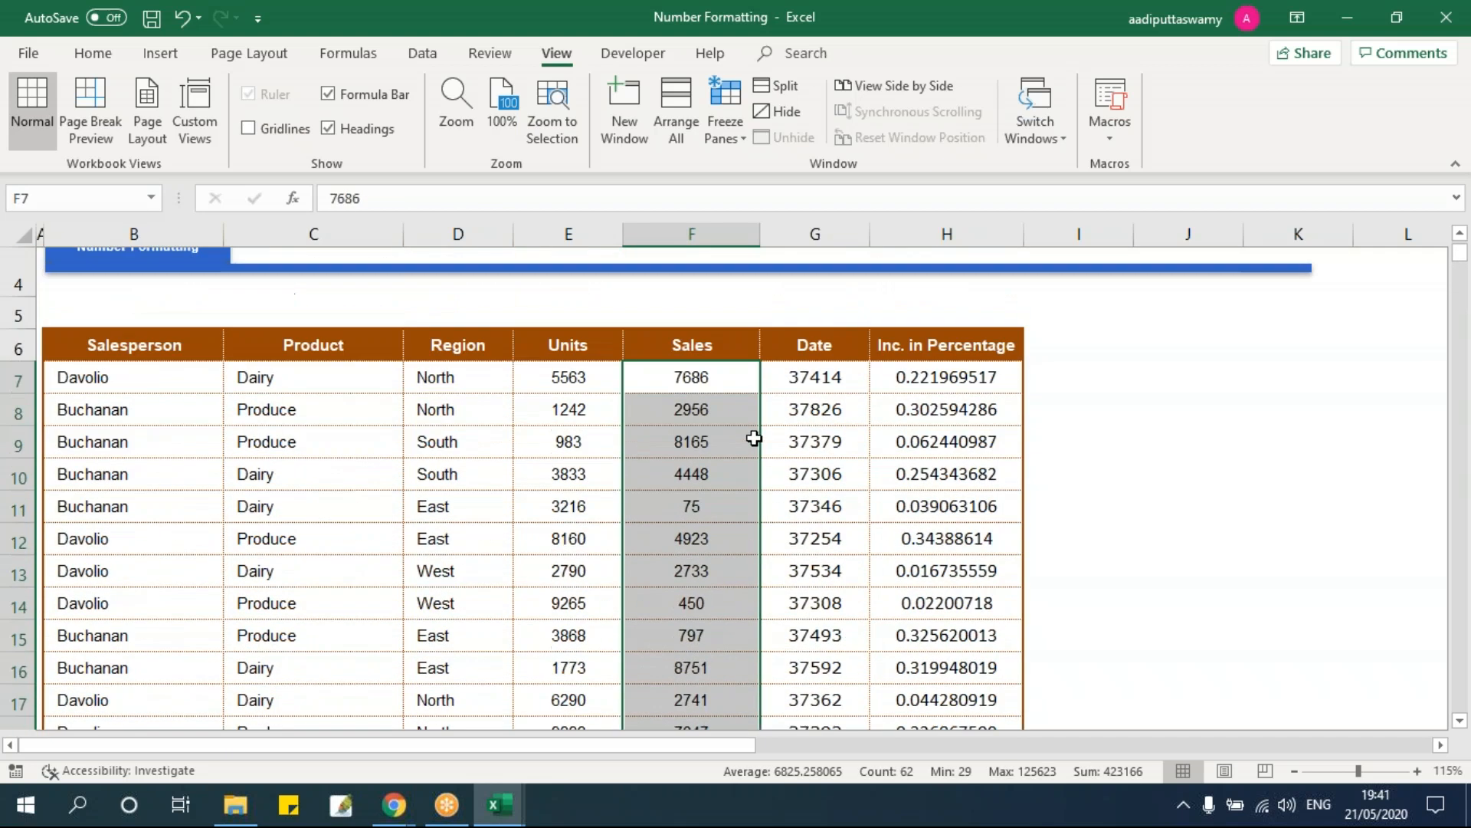
Step: Apply Comma Style to the Sales figures and change the 75 in F11 to -75
click(93, 55)
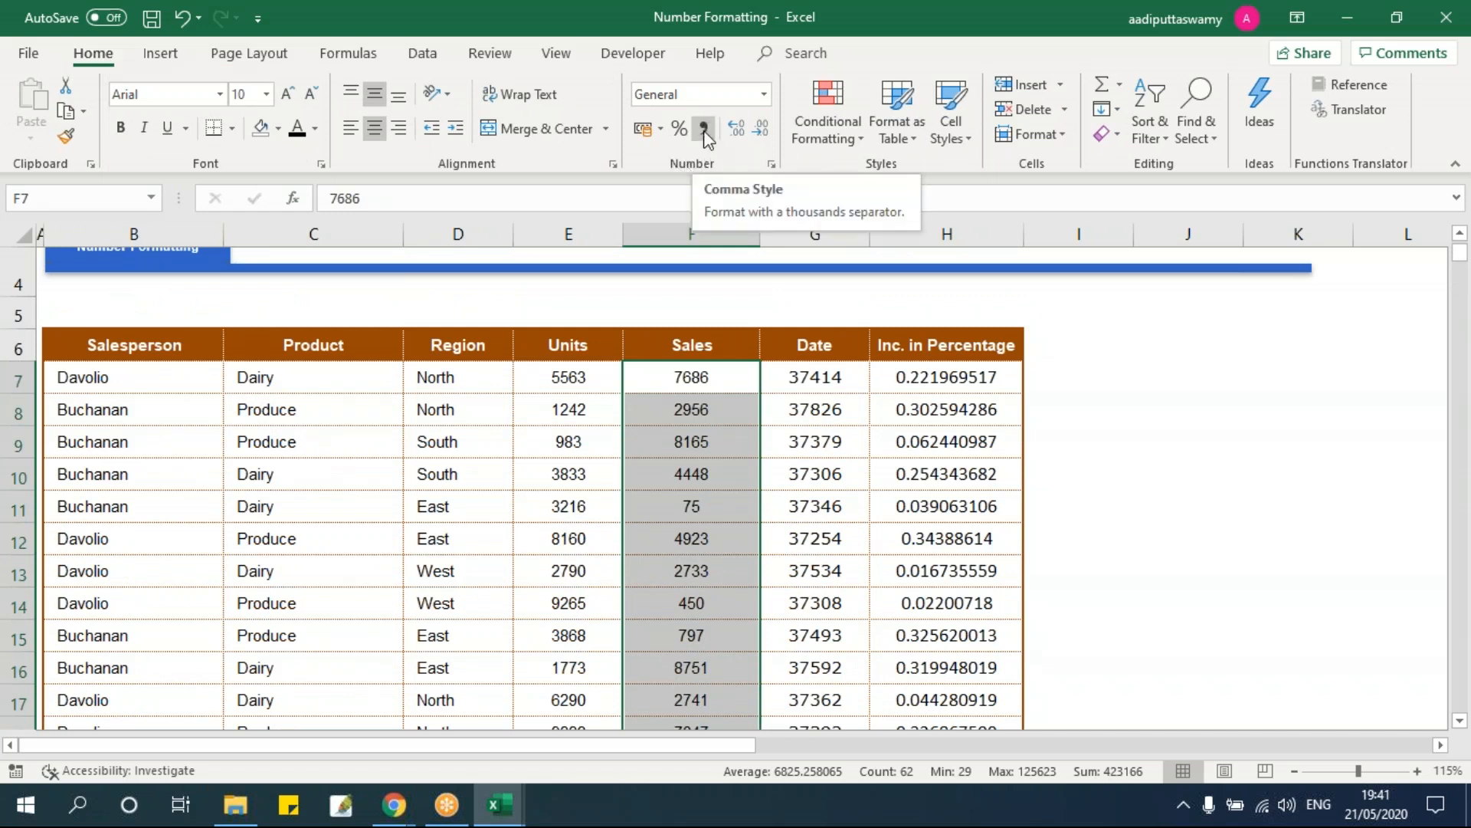
click(704, 129)
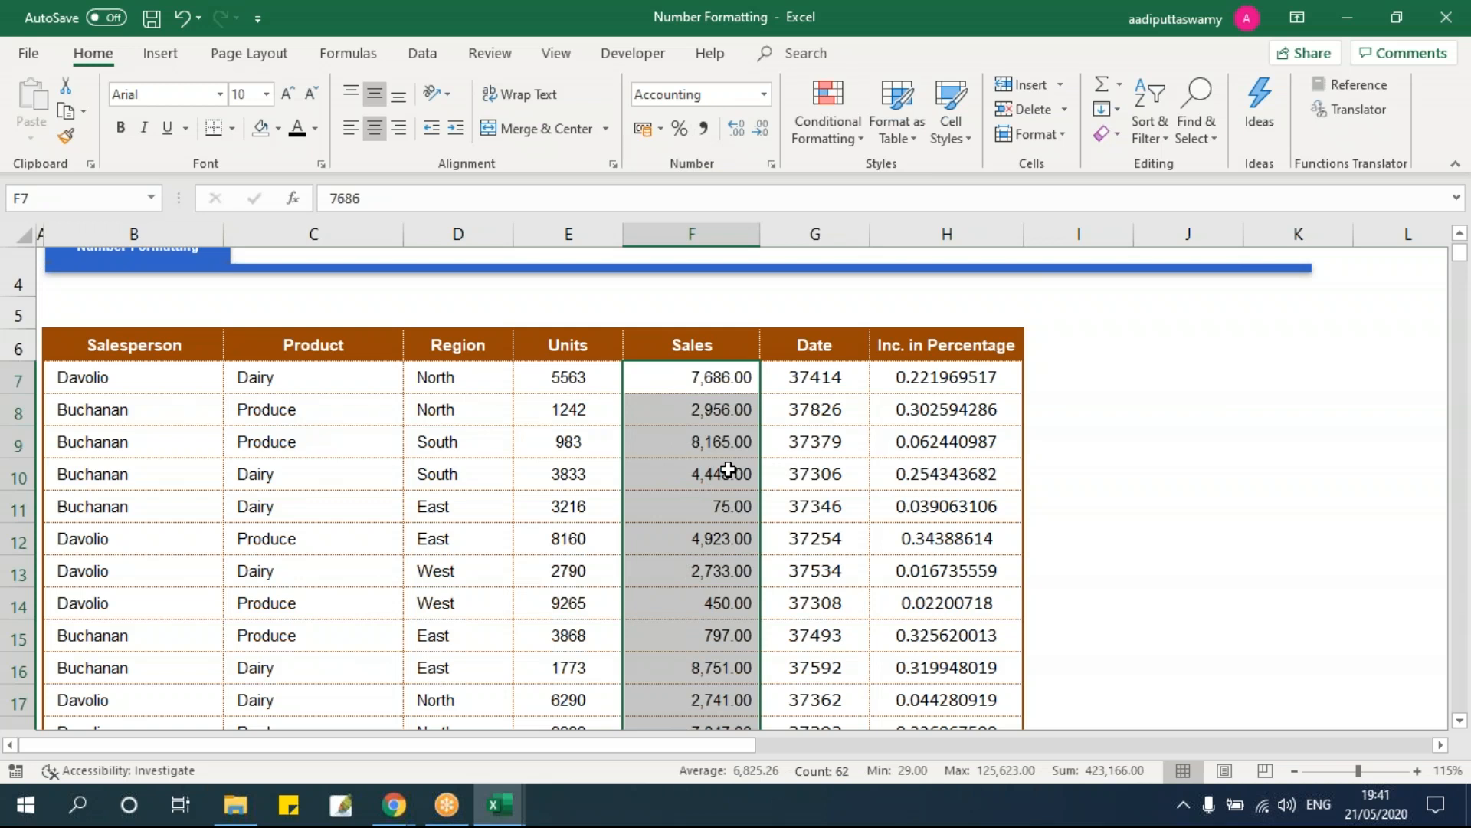
click(698, 501)
double_click(699, 501)
key(Home)
text(-)
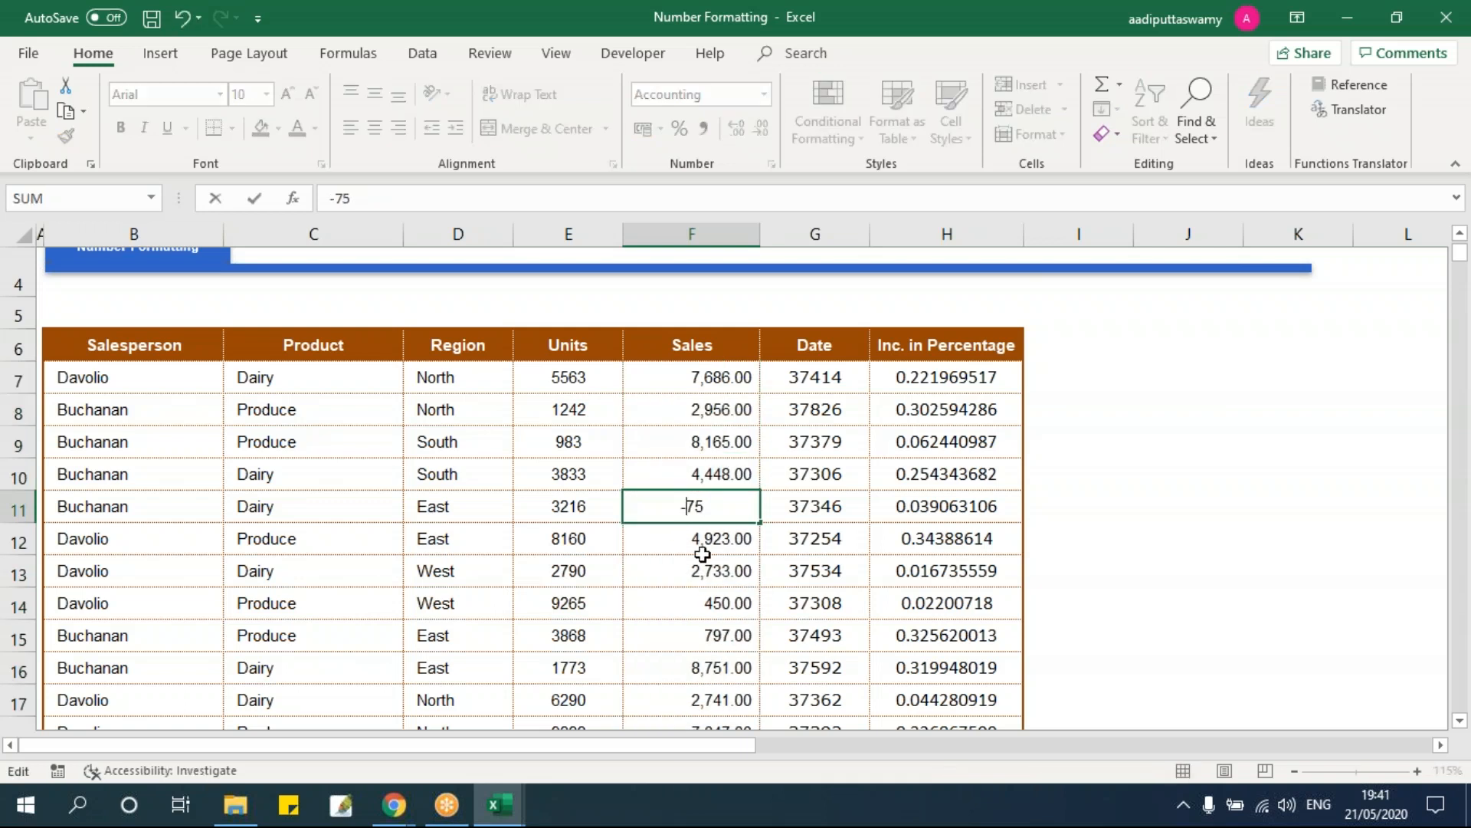
key(Return)
key(Up)
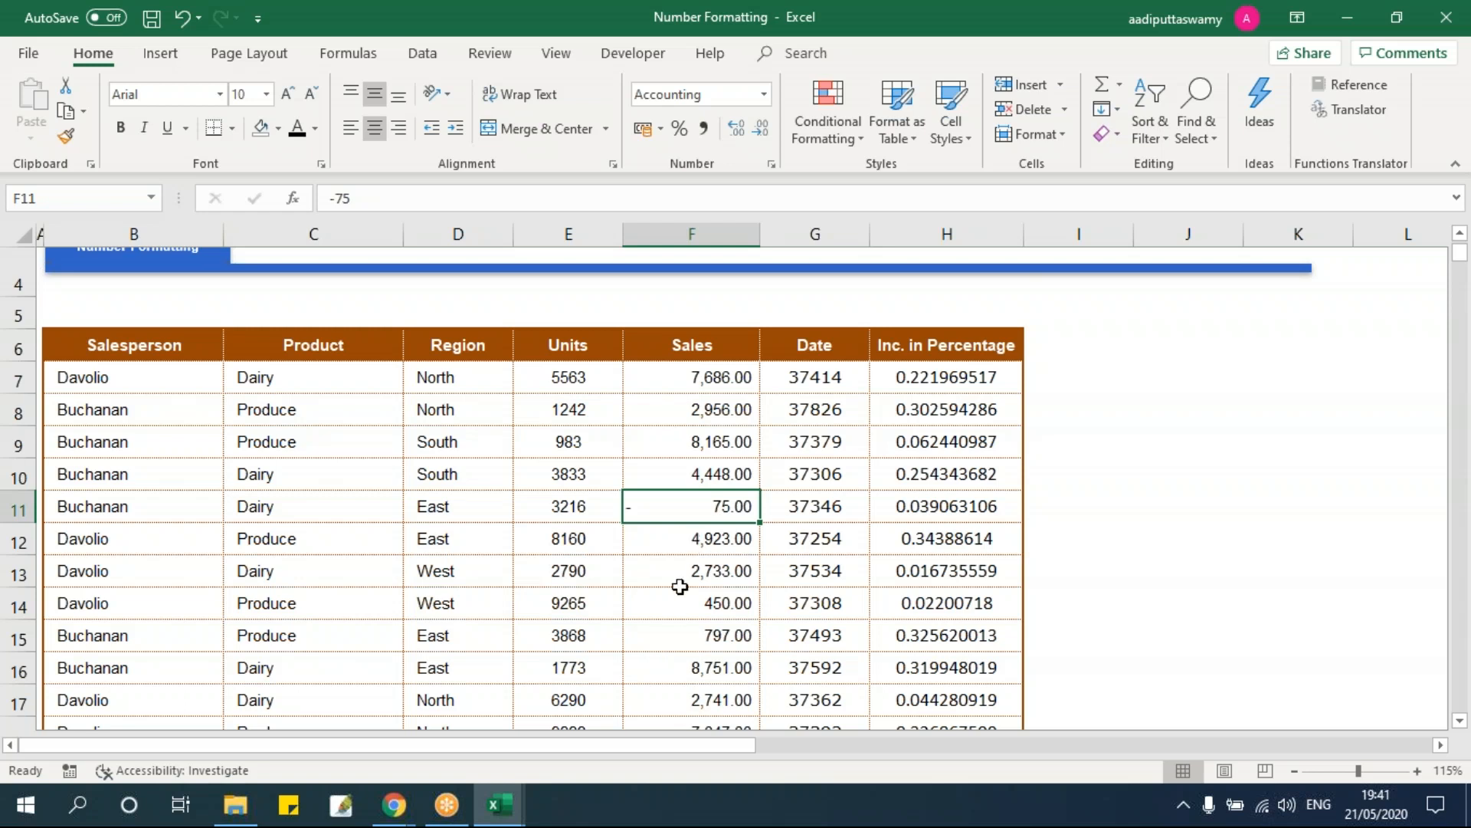
Step: Select the Sales range F7:F68 with Ctrl+Shift+Down and dismiss the right-click menu
key(Up)
key(Up)
key(Up)
key(Up)
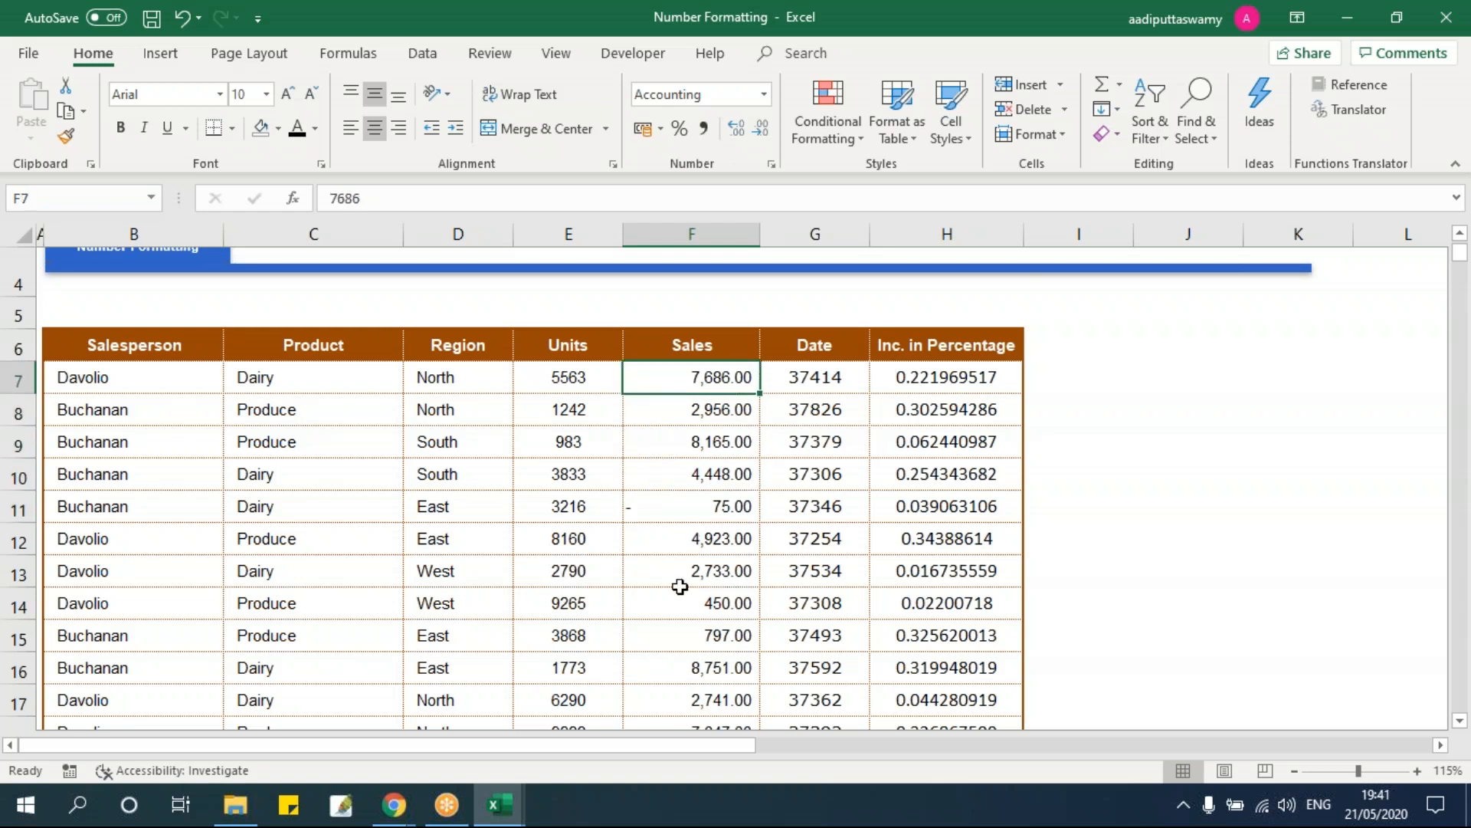
key(ctrl+shift+Down)
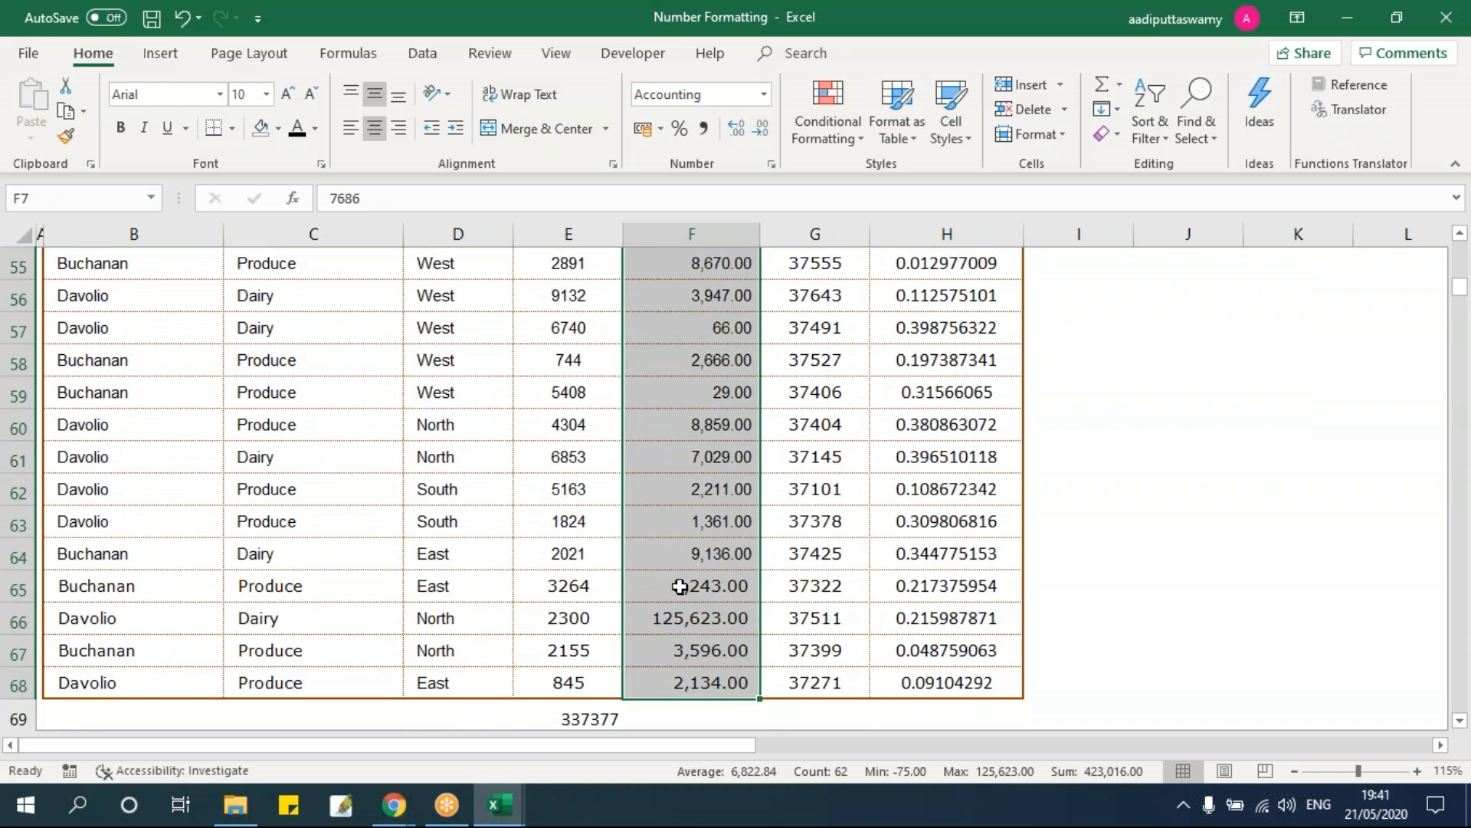
scroll(680, 586, up, 18)
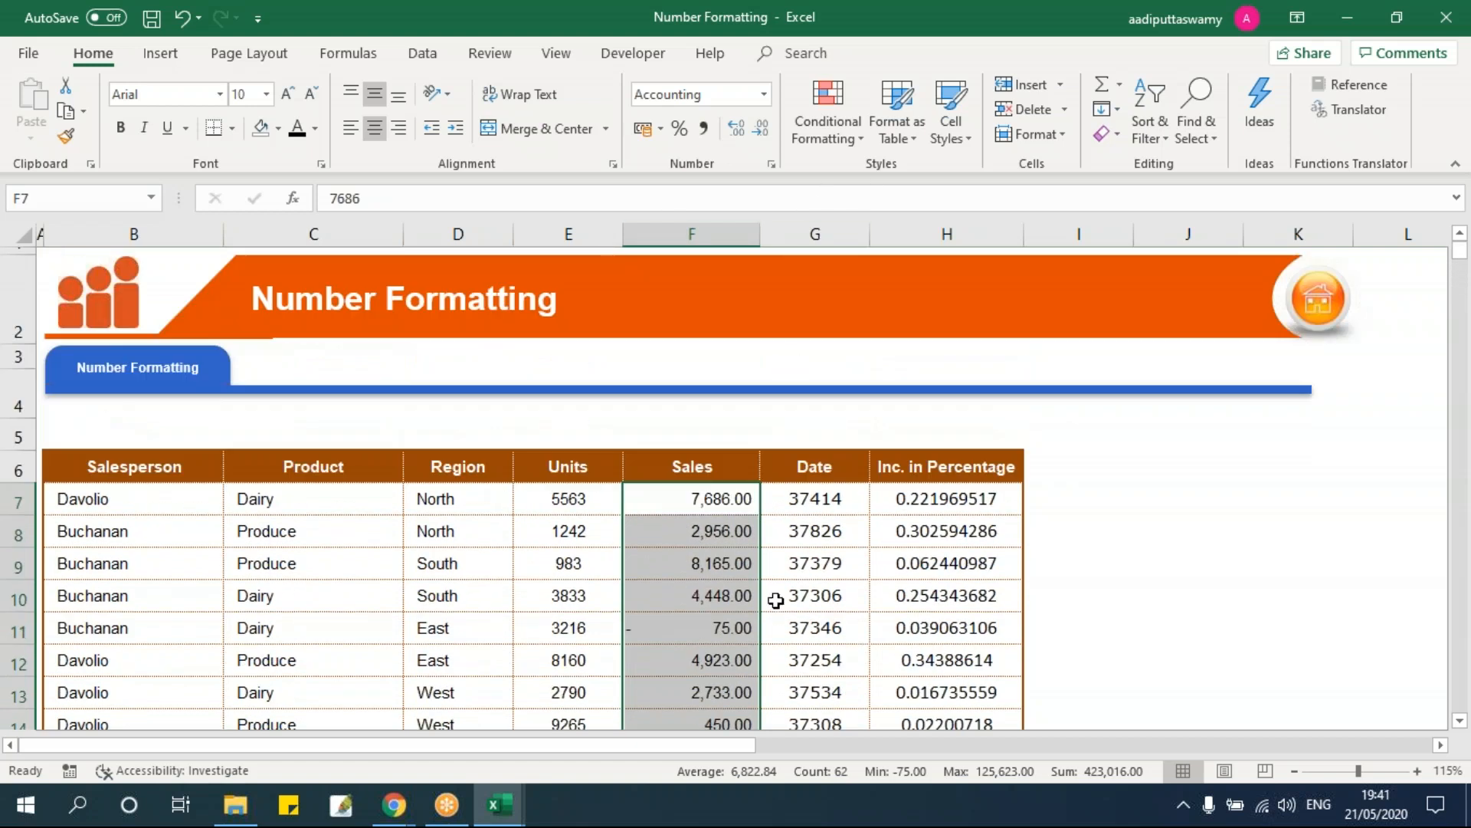
right_click(689, 495)
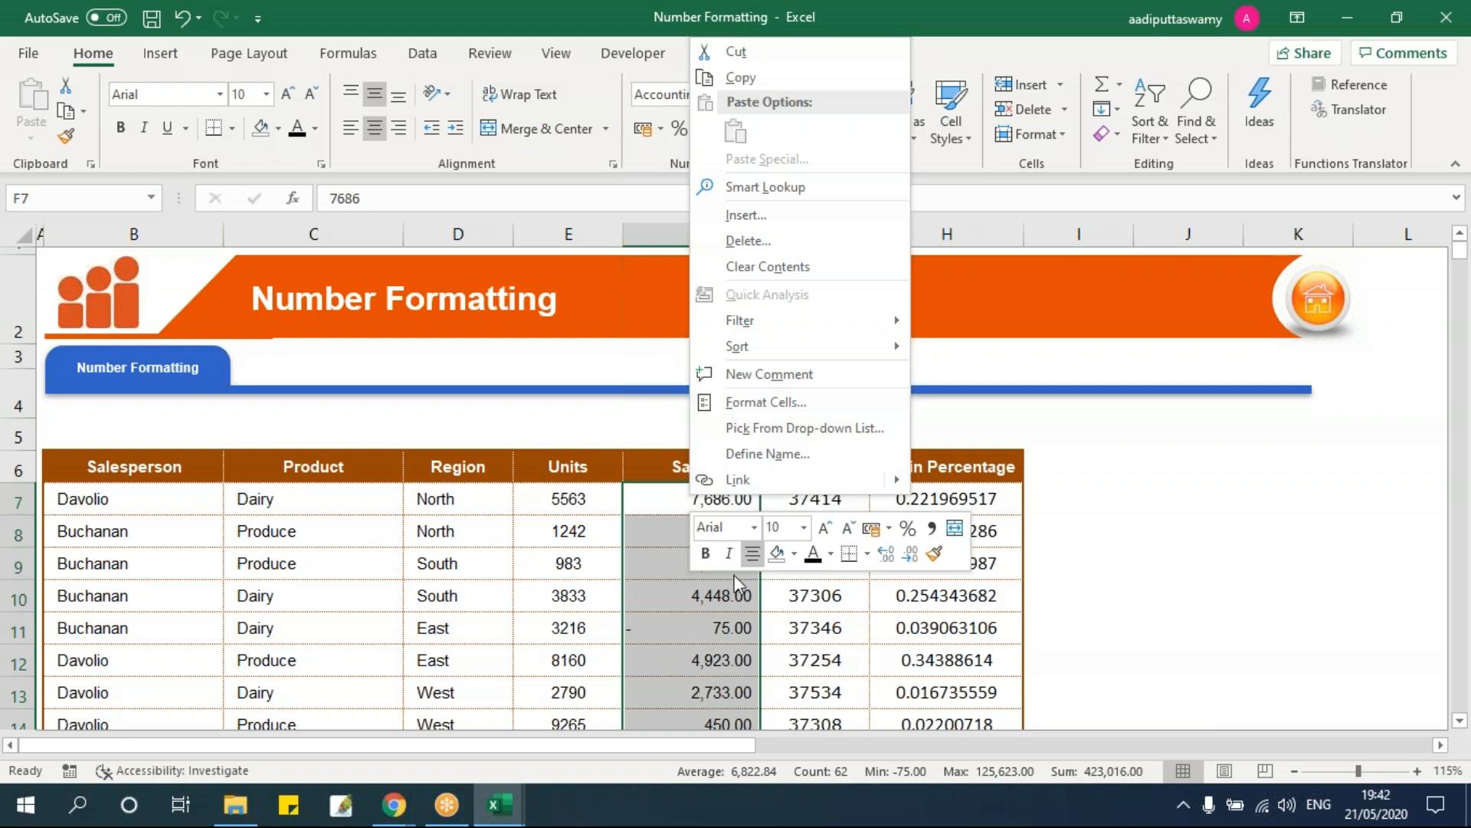
key(Escape)
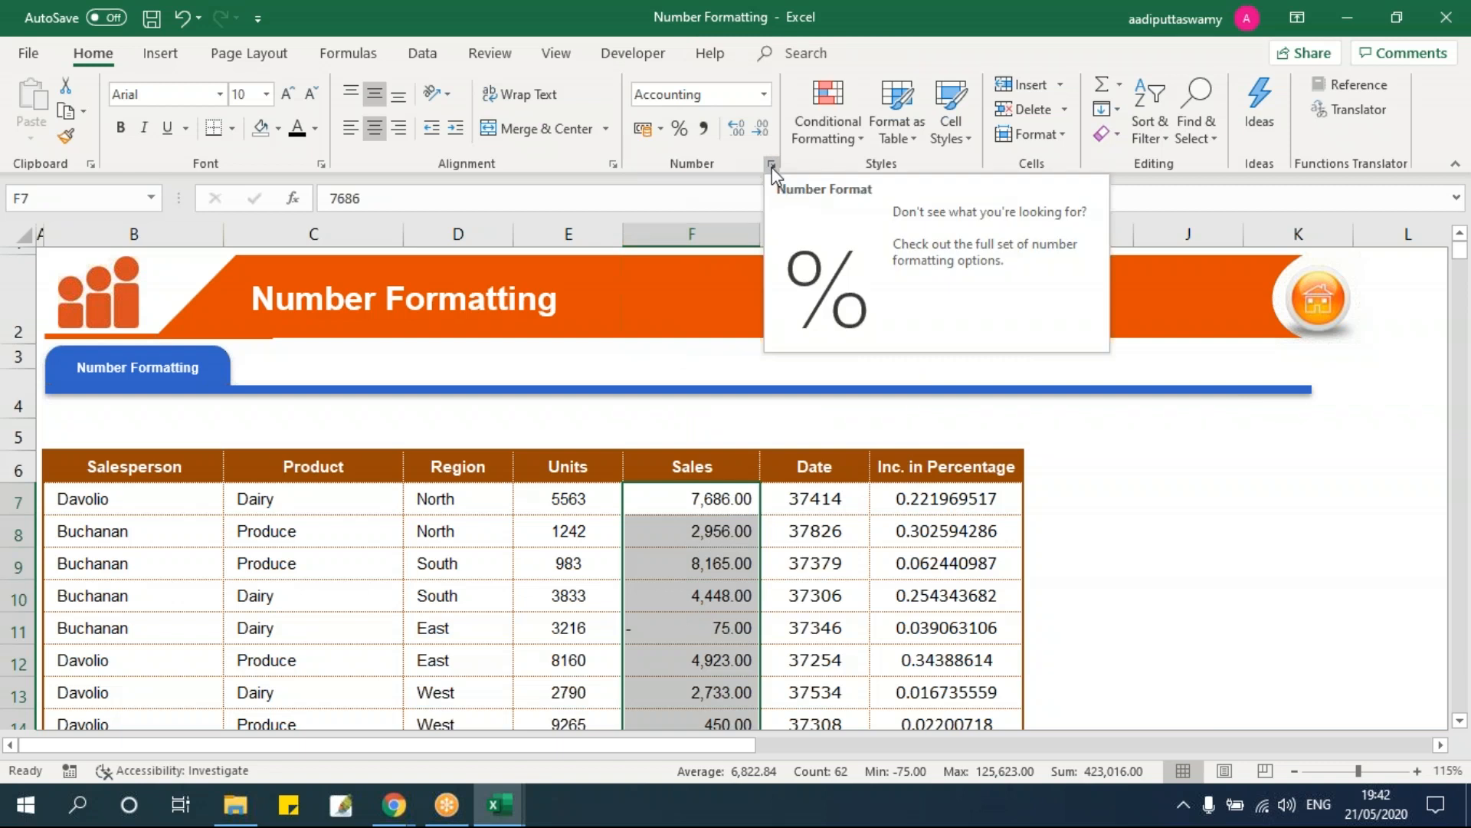
Step: Format the Sales values as Number with 1 decimal place and red negatives without a minus sign
click(772, 164)
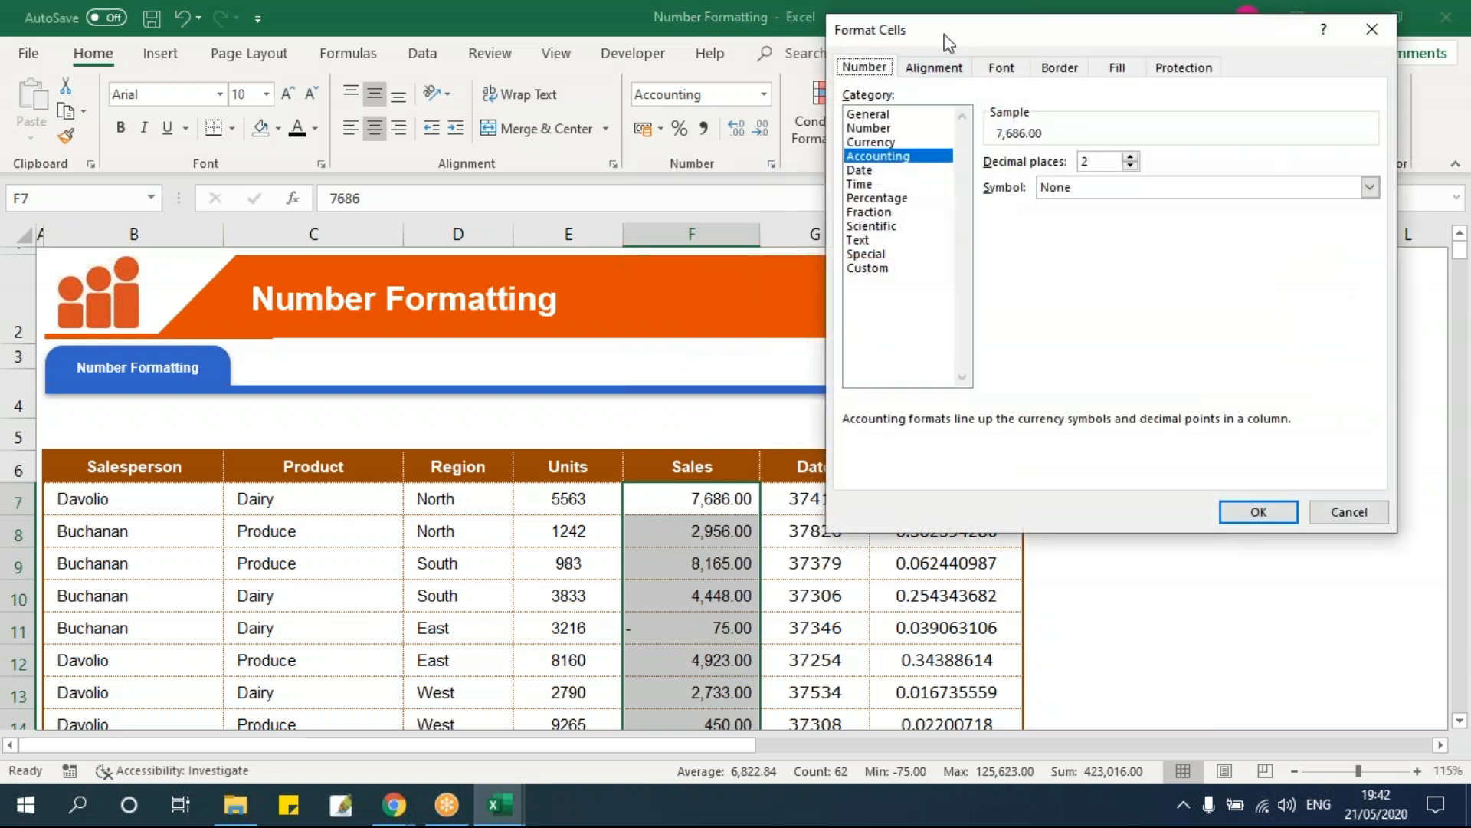
drag(949, 42, 595, 253)
click(1023, 241)
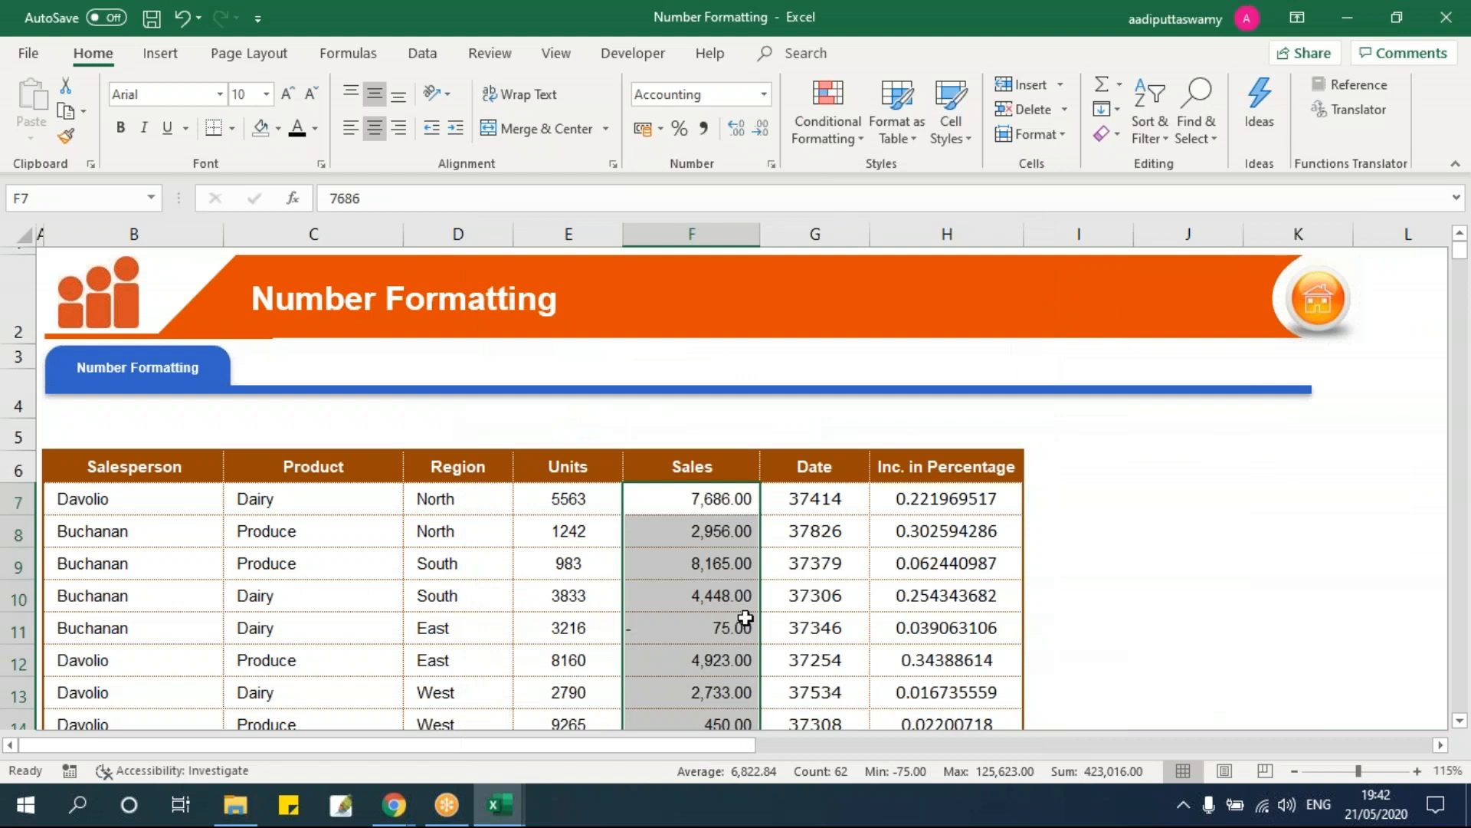
key(ctrl+1)
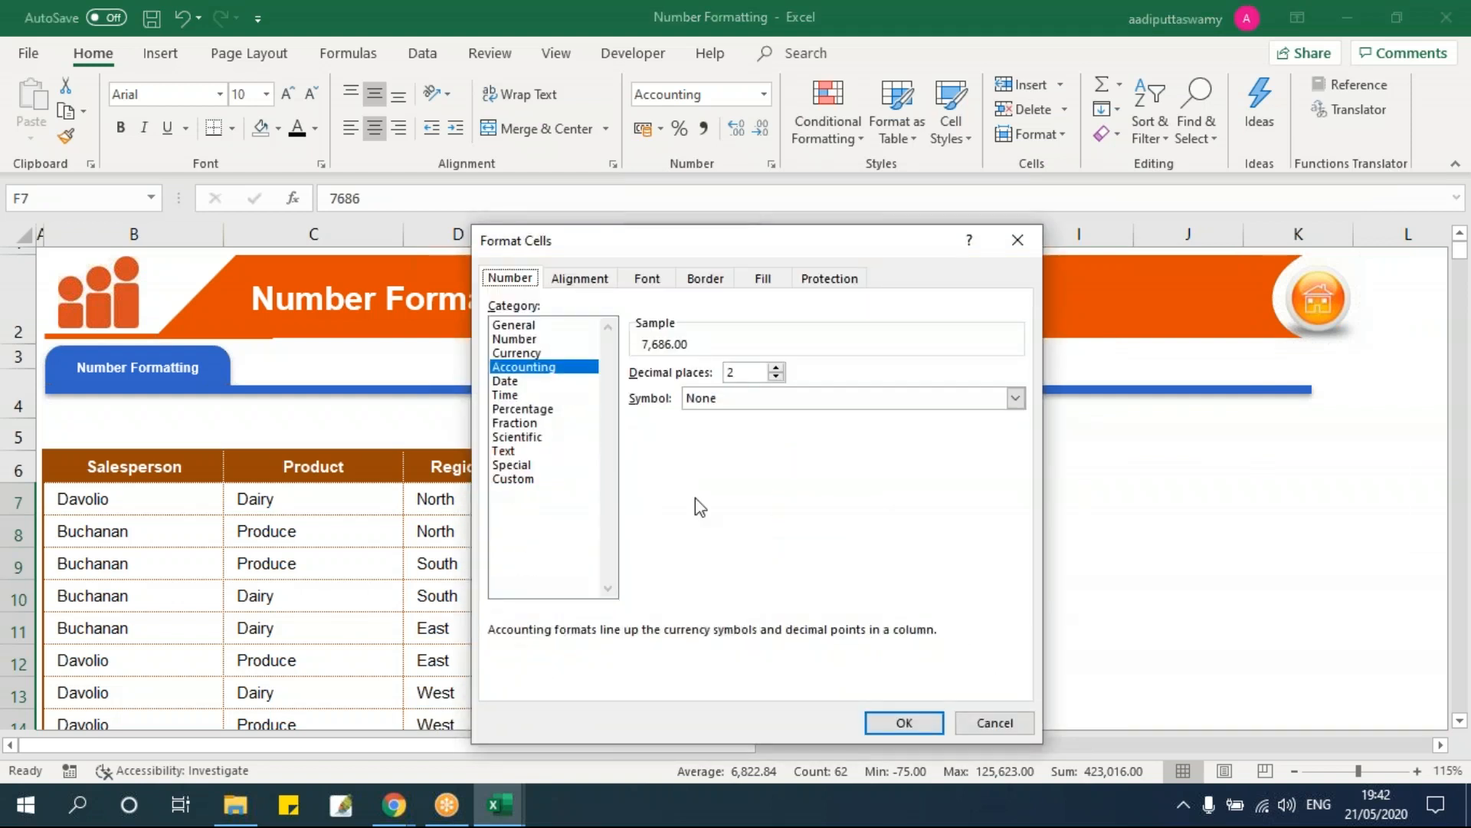
click(519, 339)
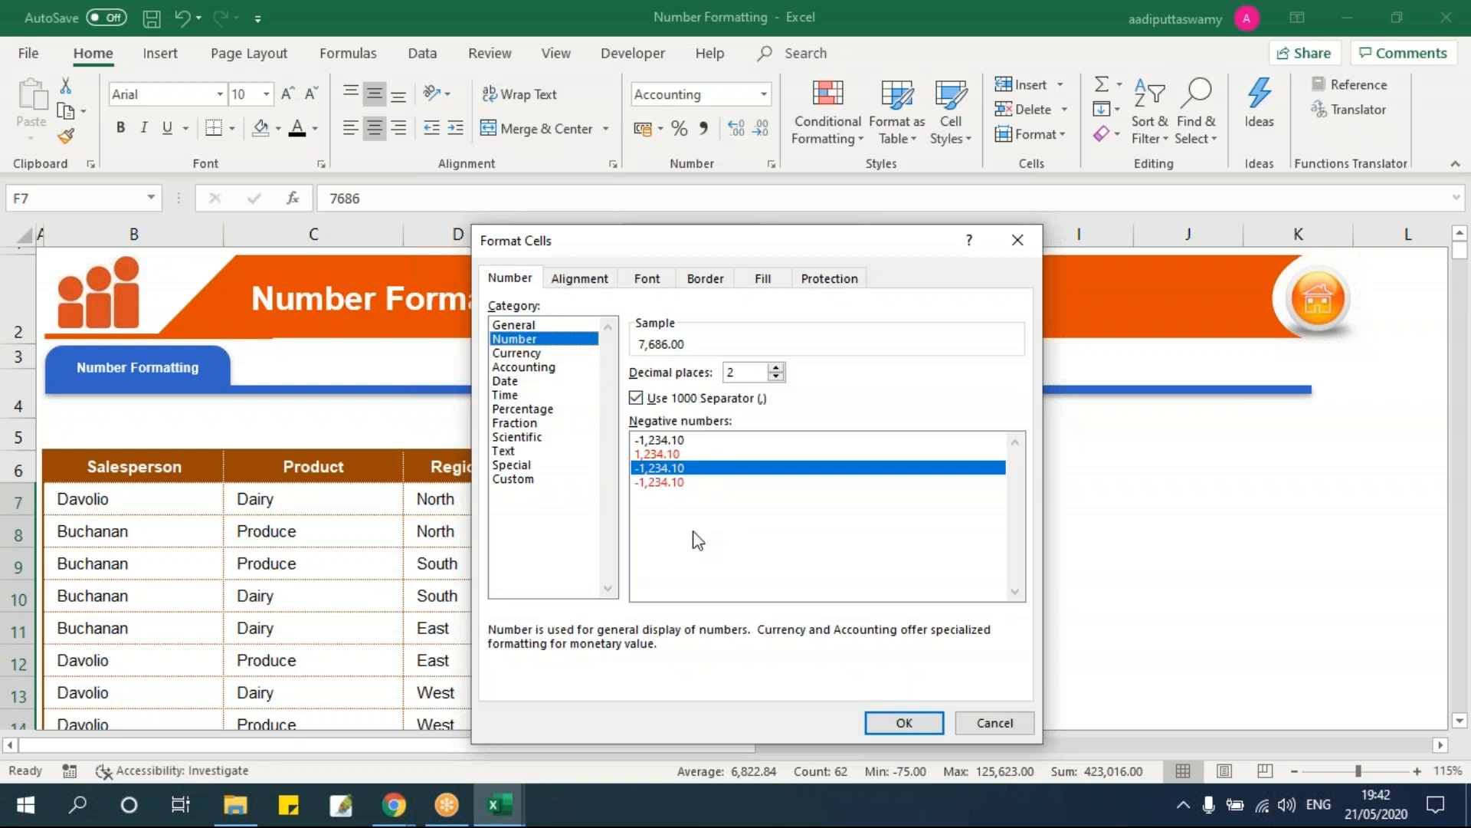
drag(776, 257, 1047, 207)
click(1002, 321)
click(1048, 325)
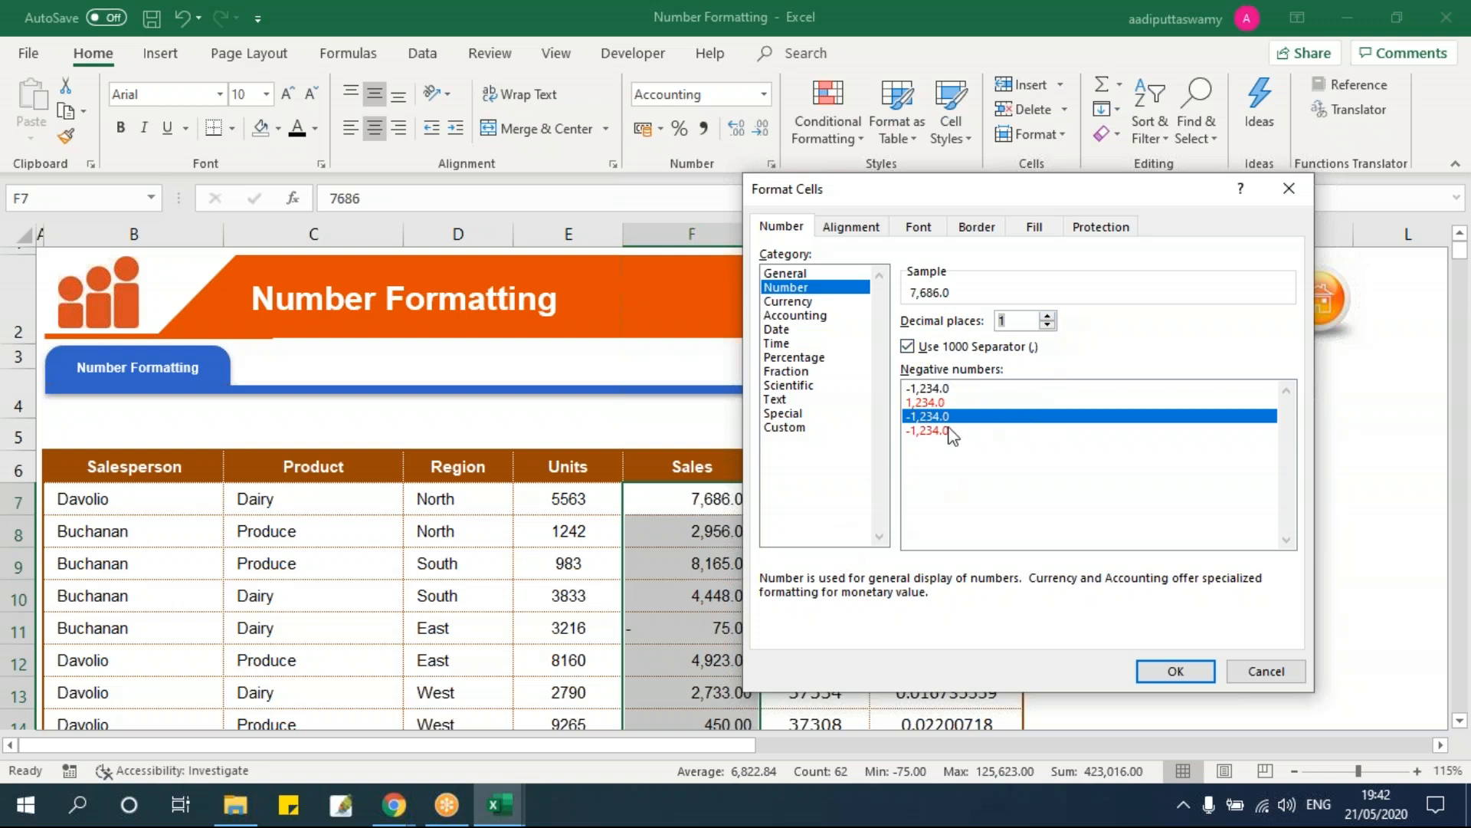
click(937, 404)
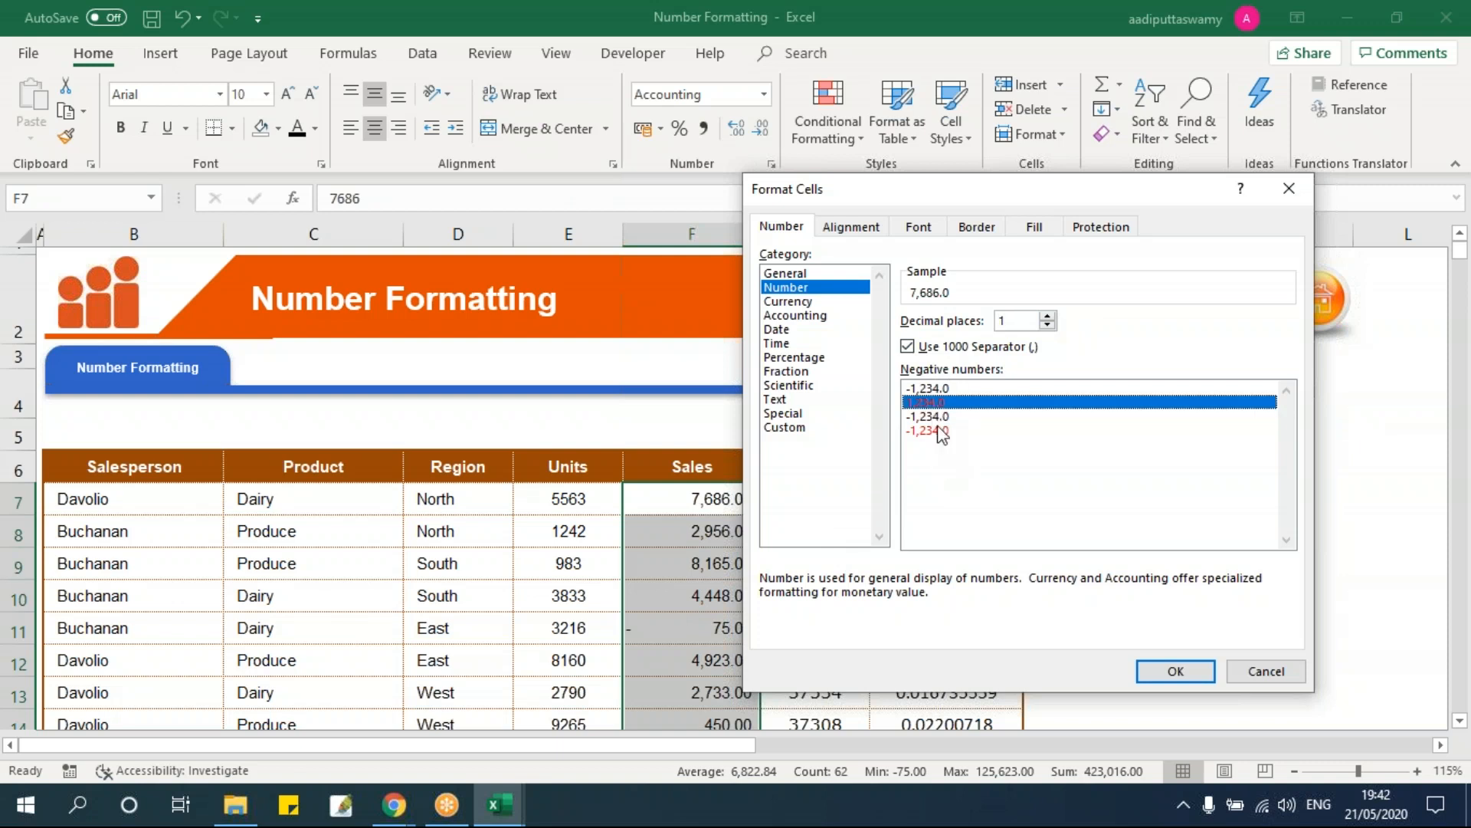
click(1172, 672)
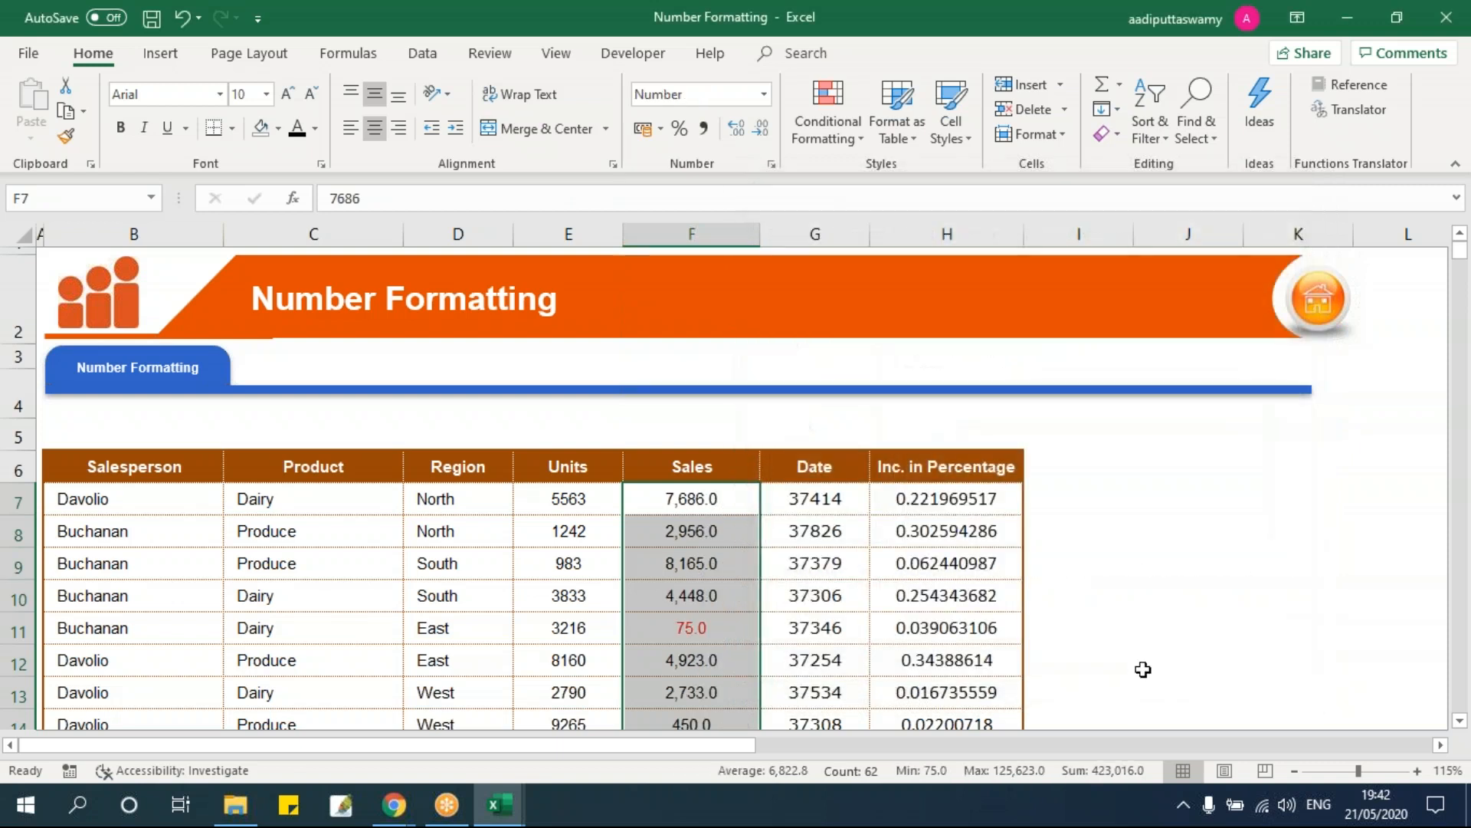
click(726, 603)
scroll(726, 603, down, 2)
Step: Make the F16 sale negative so it shows red 8,751.0, then reopen Format Cells for F7:F68
double_click(712, 554)
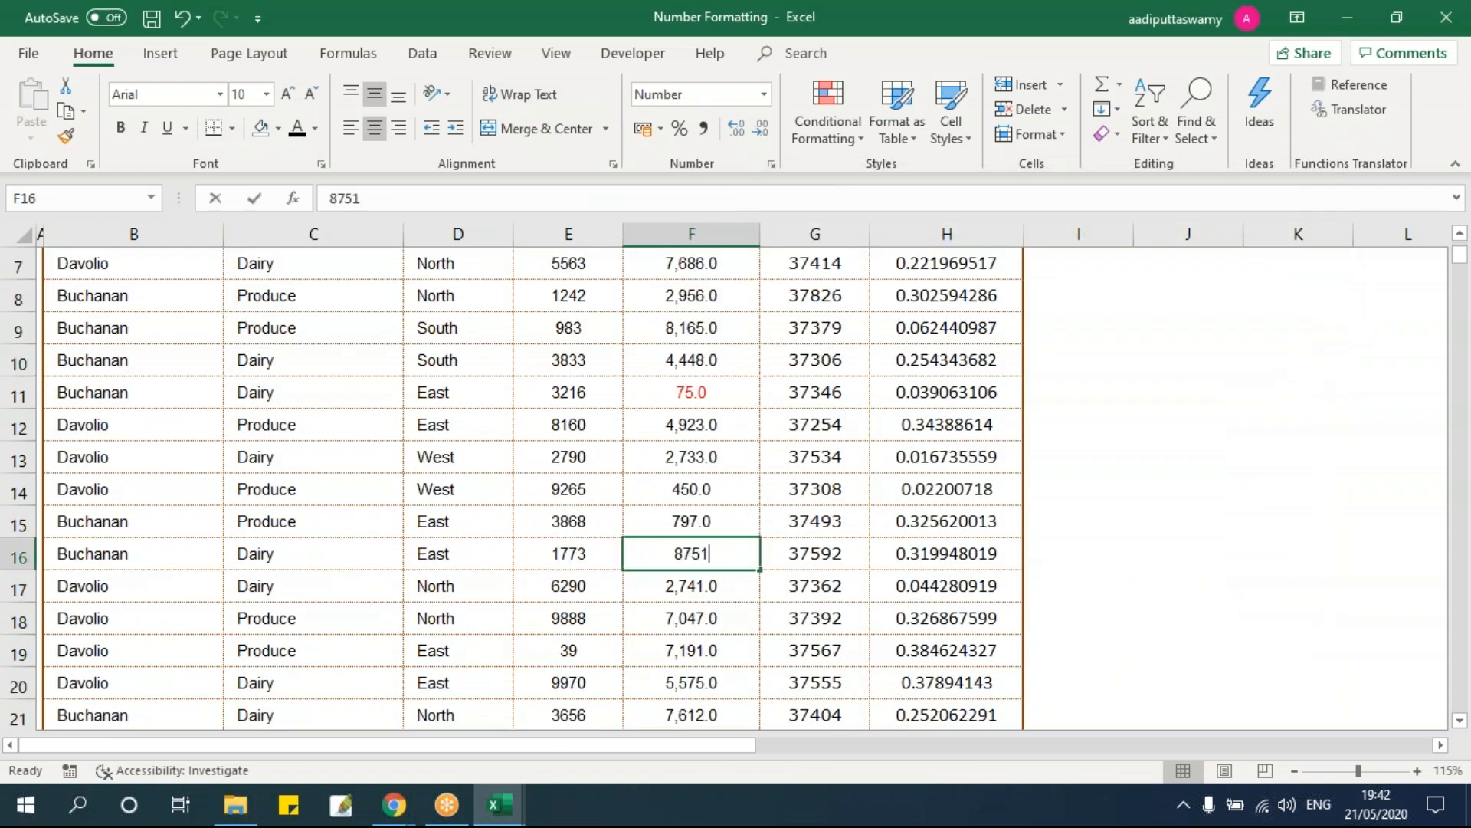
key(Return)
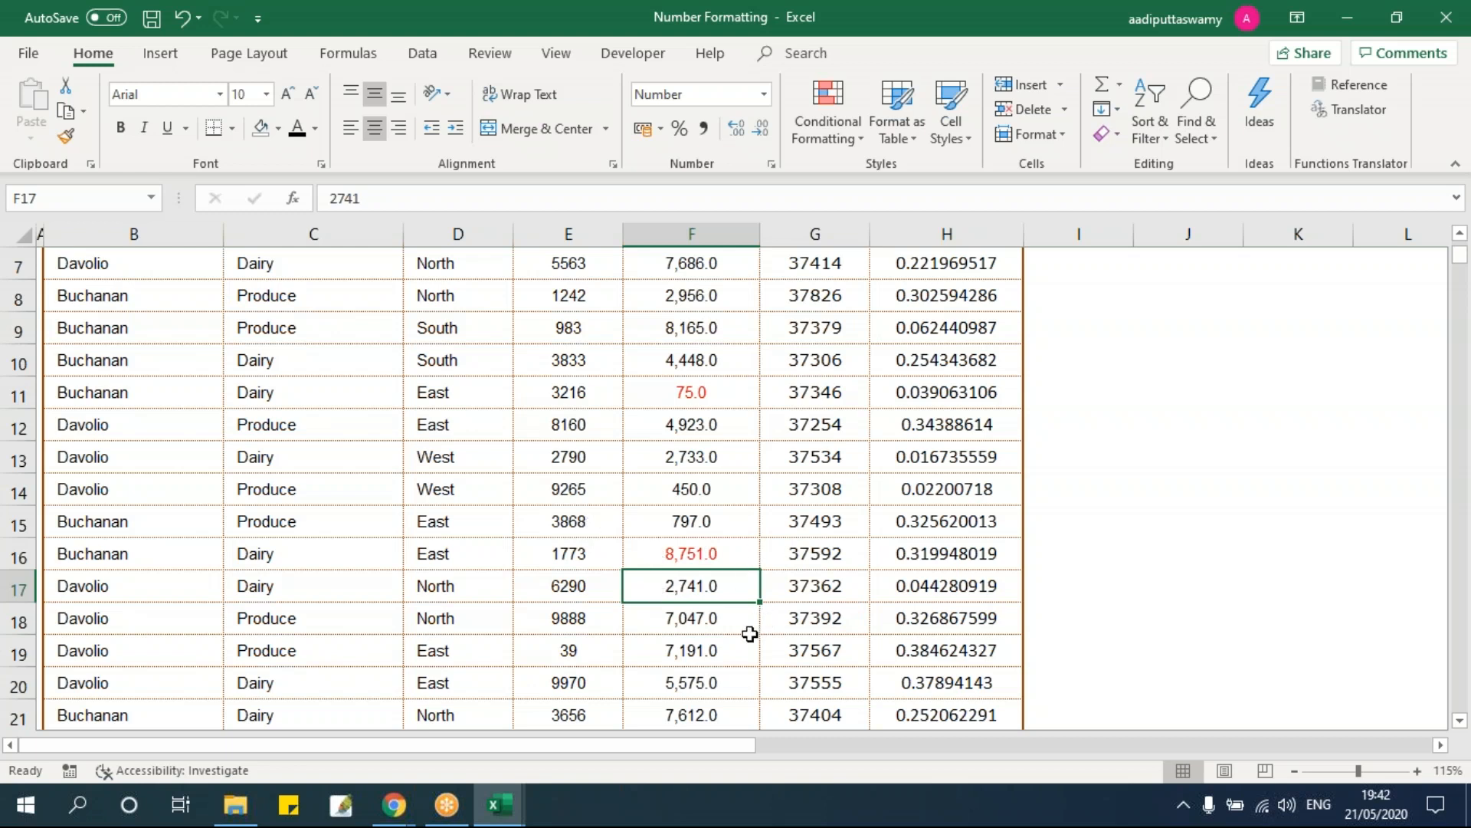
click(692, 368)
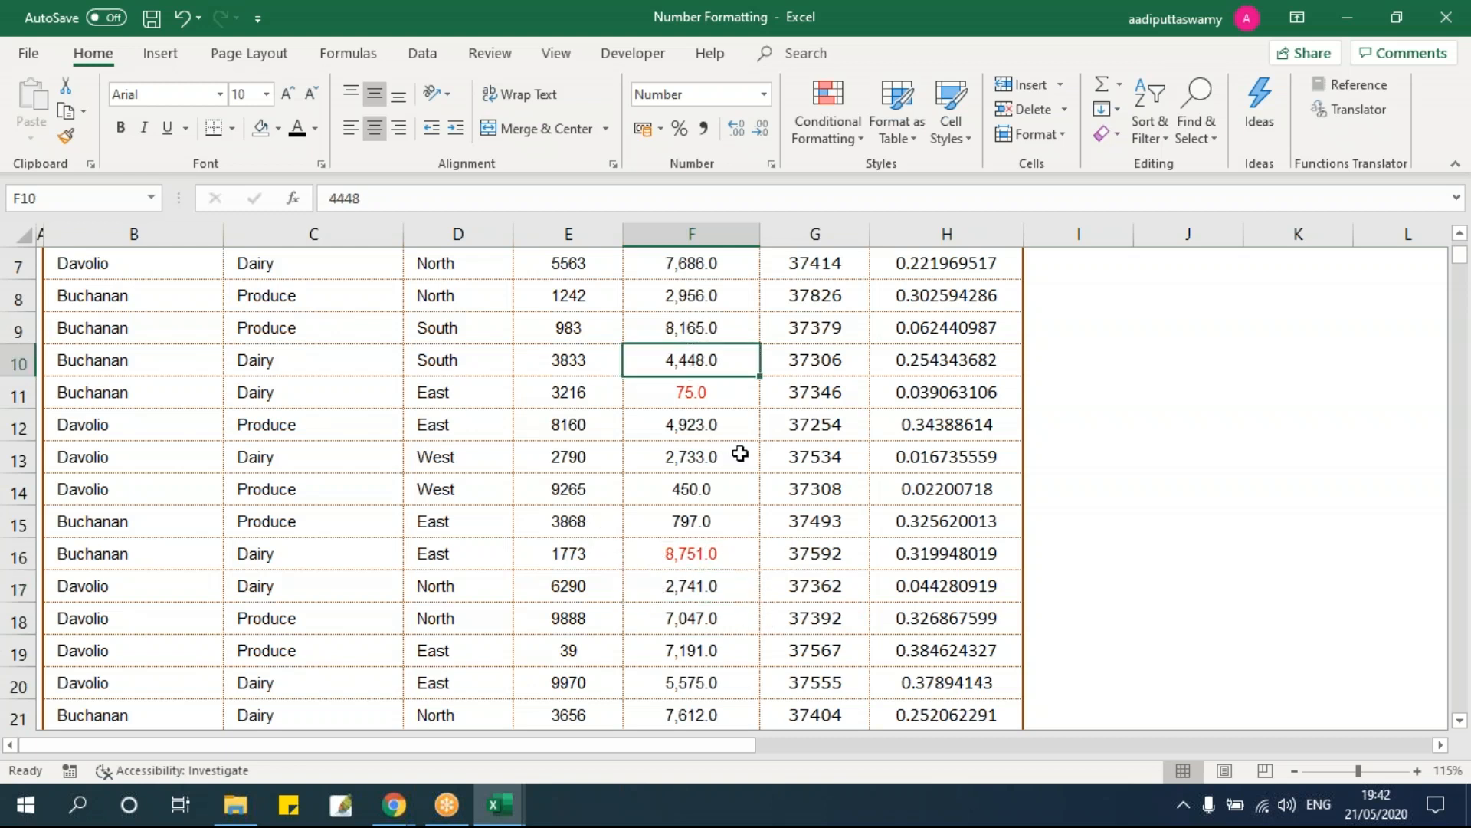
scroll(743, 444, up, 1)
key(Up)
key(Up)
key(Up)
key(Up)
key(Down)
key(ctrl+shift+Down)
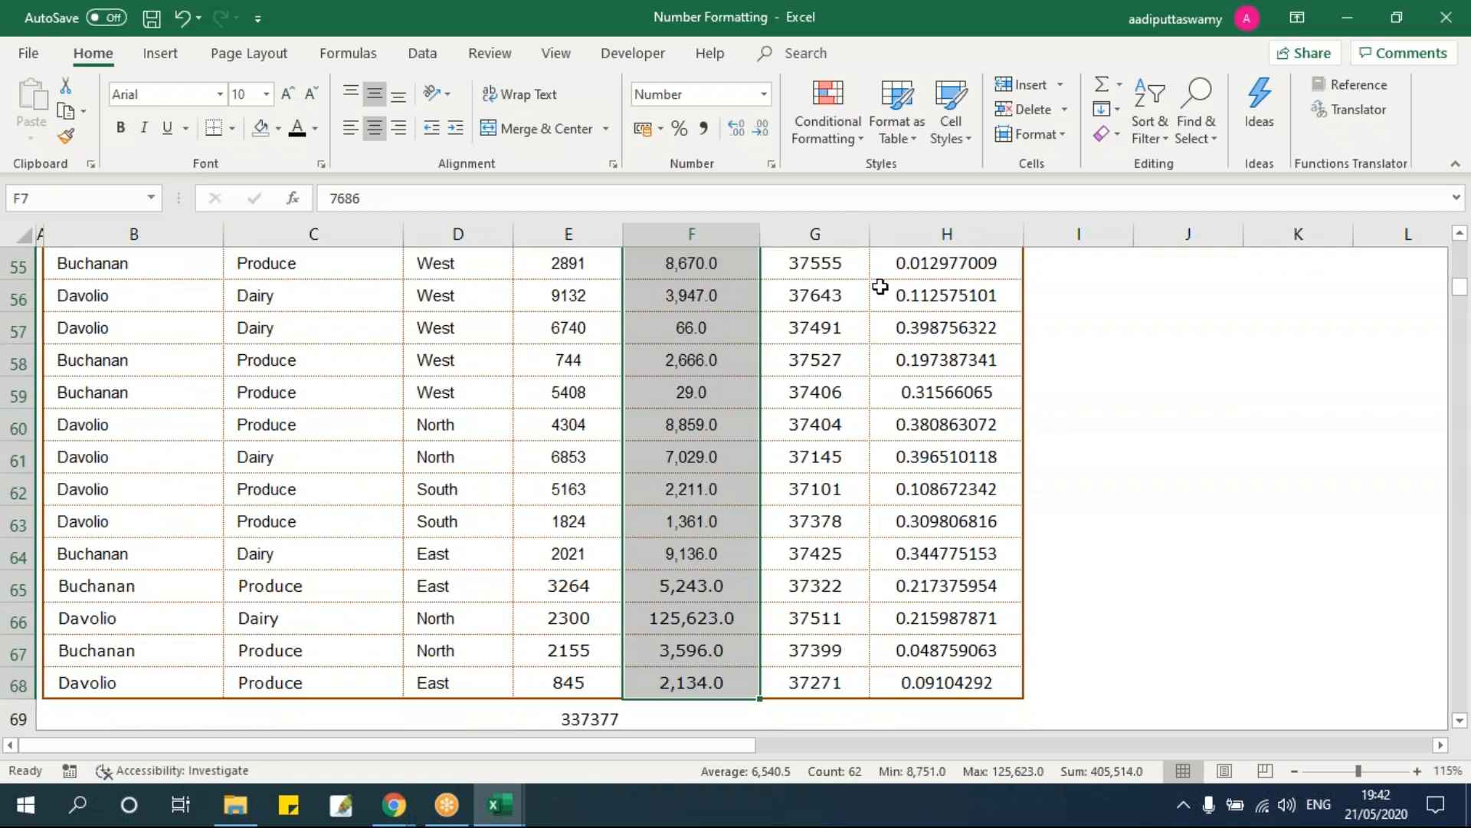
key(ctrl+1)
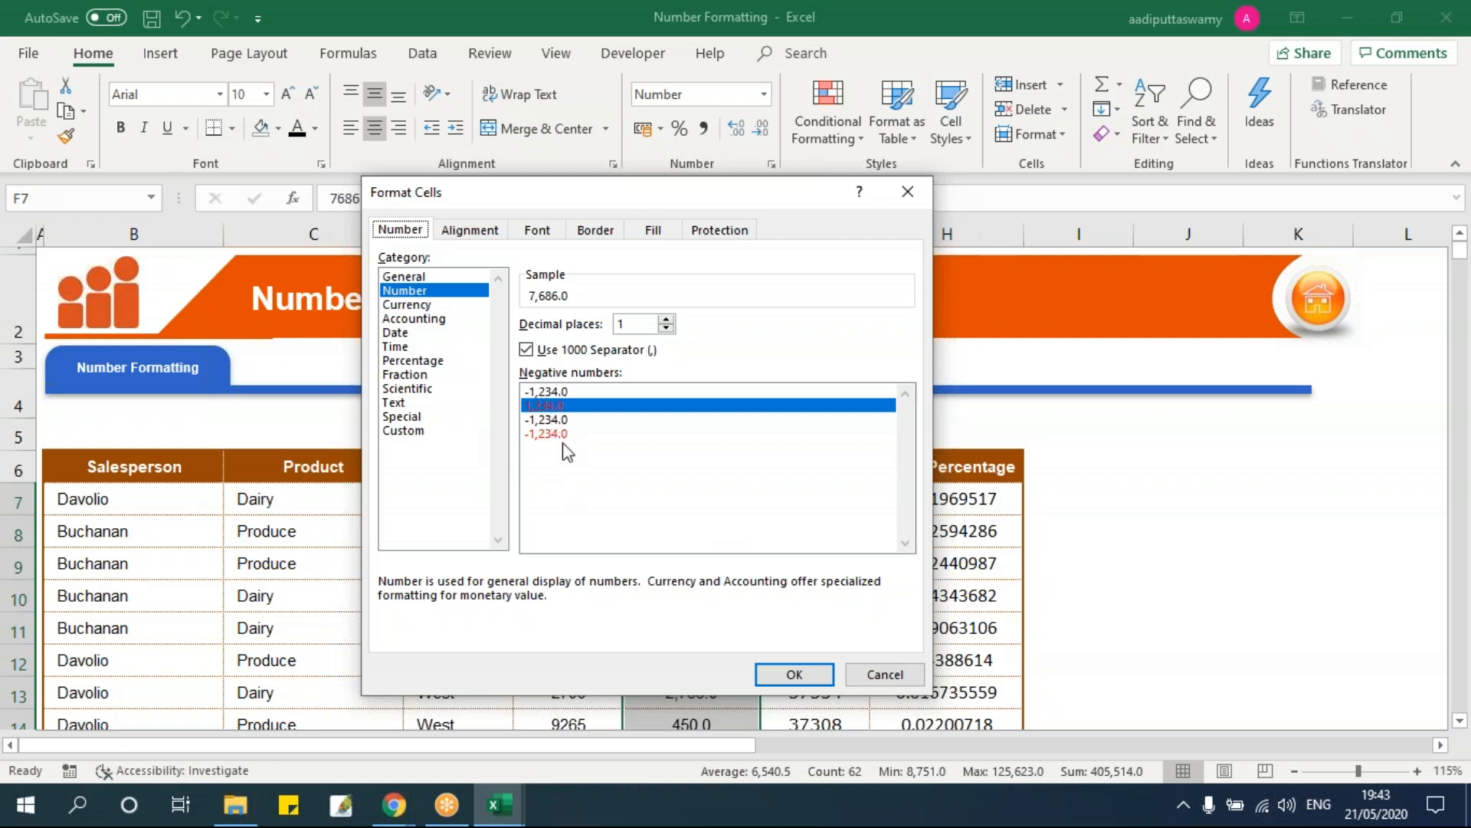
Step: Replace the Sales format with the custom code 0, showing whole numbers like 7686 and -75
click(420, 431)
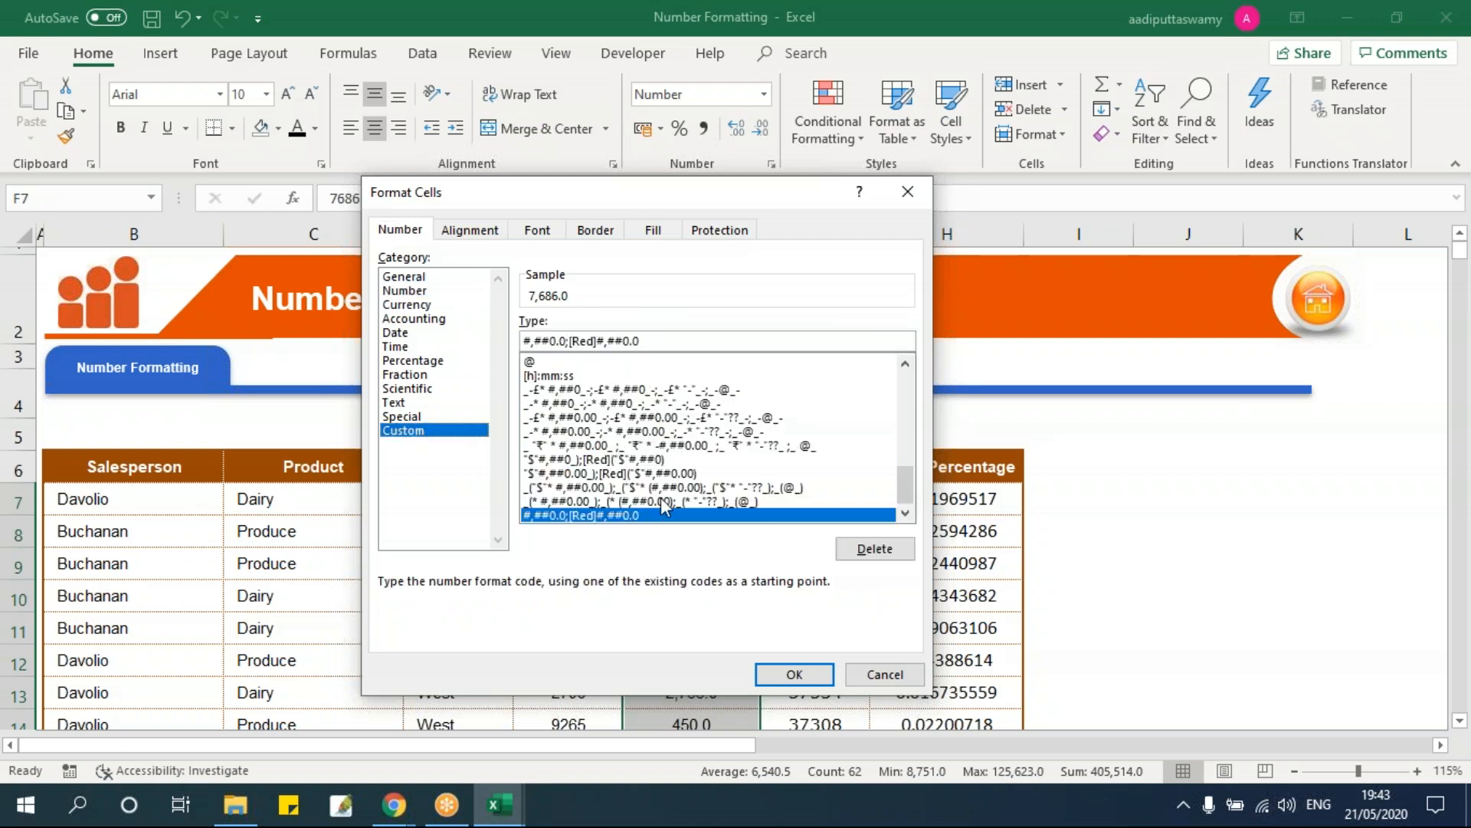
drag(692, 340, 459, 319)
key(BackSpace)
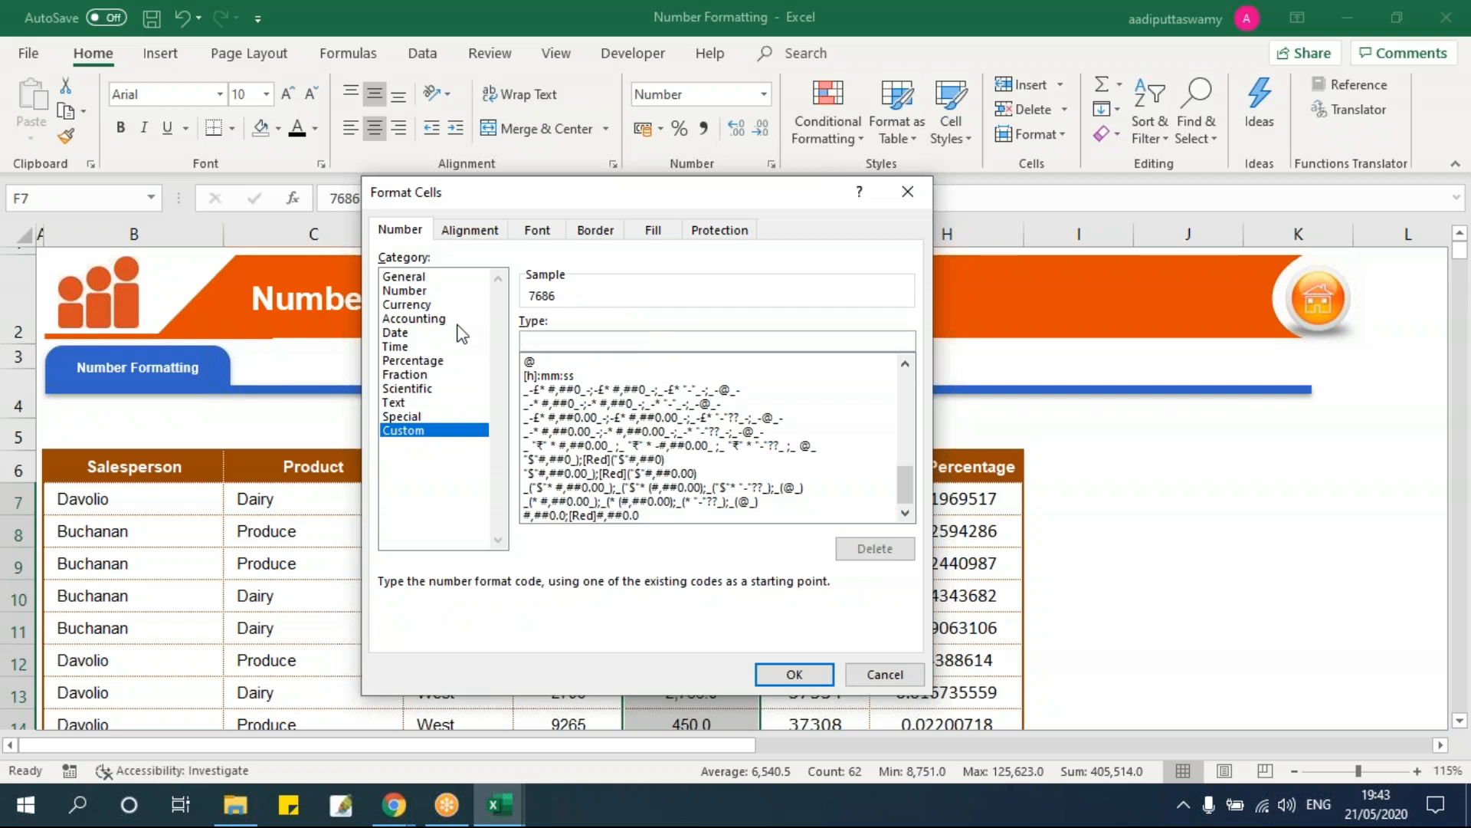
drag(543, 200, 259, 182)
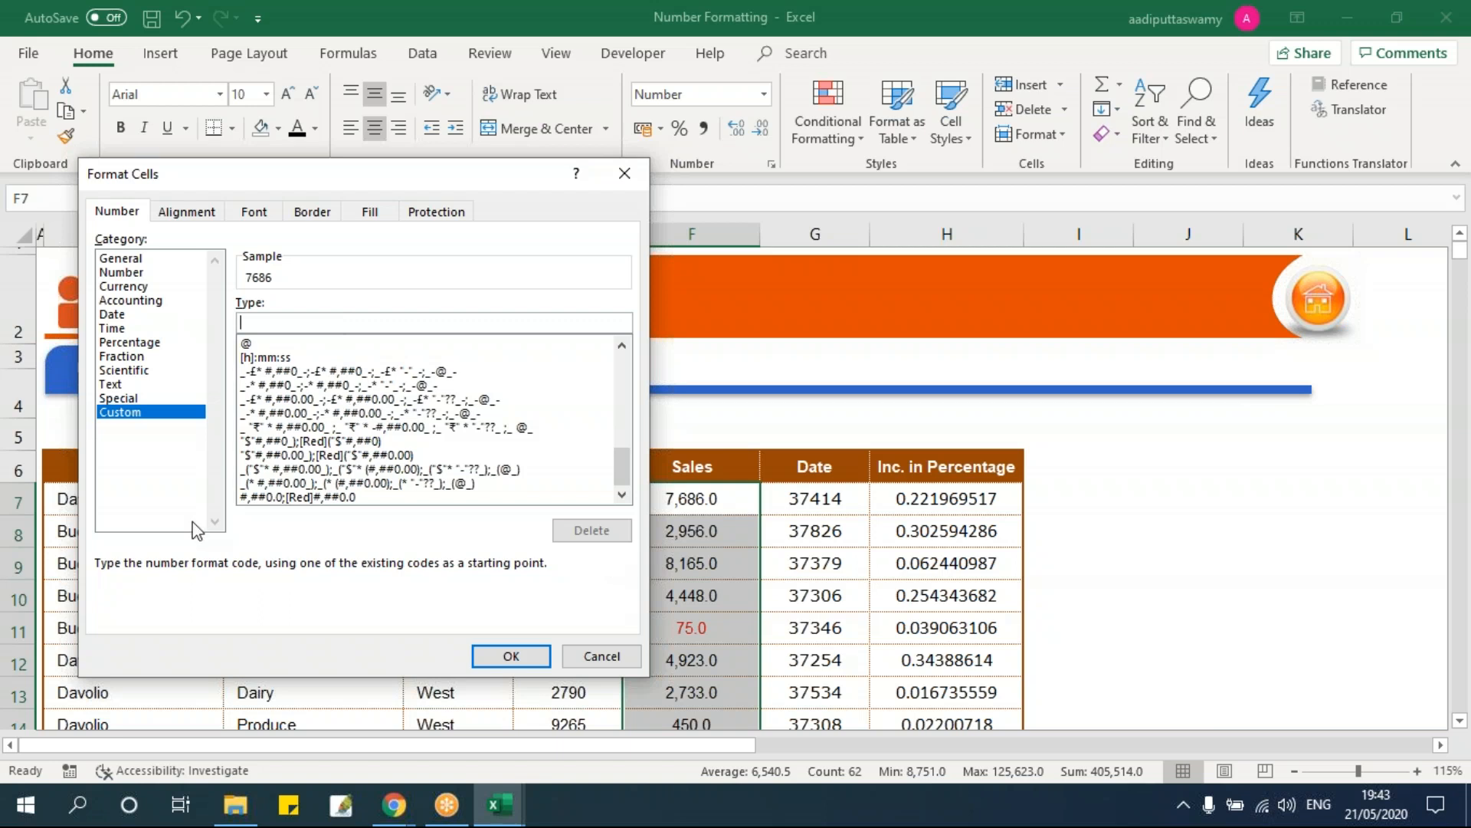
text(0)
click(511, 656)
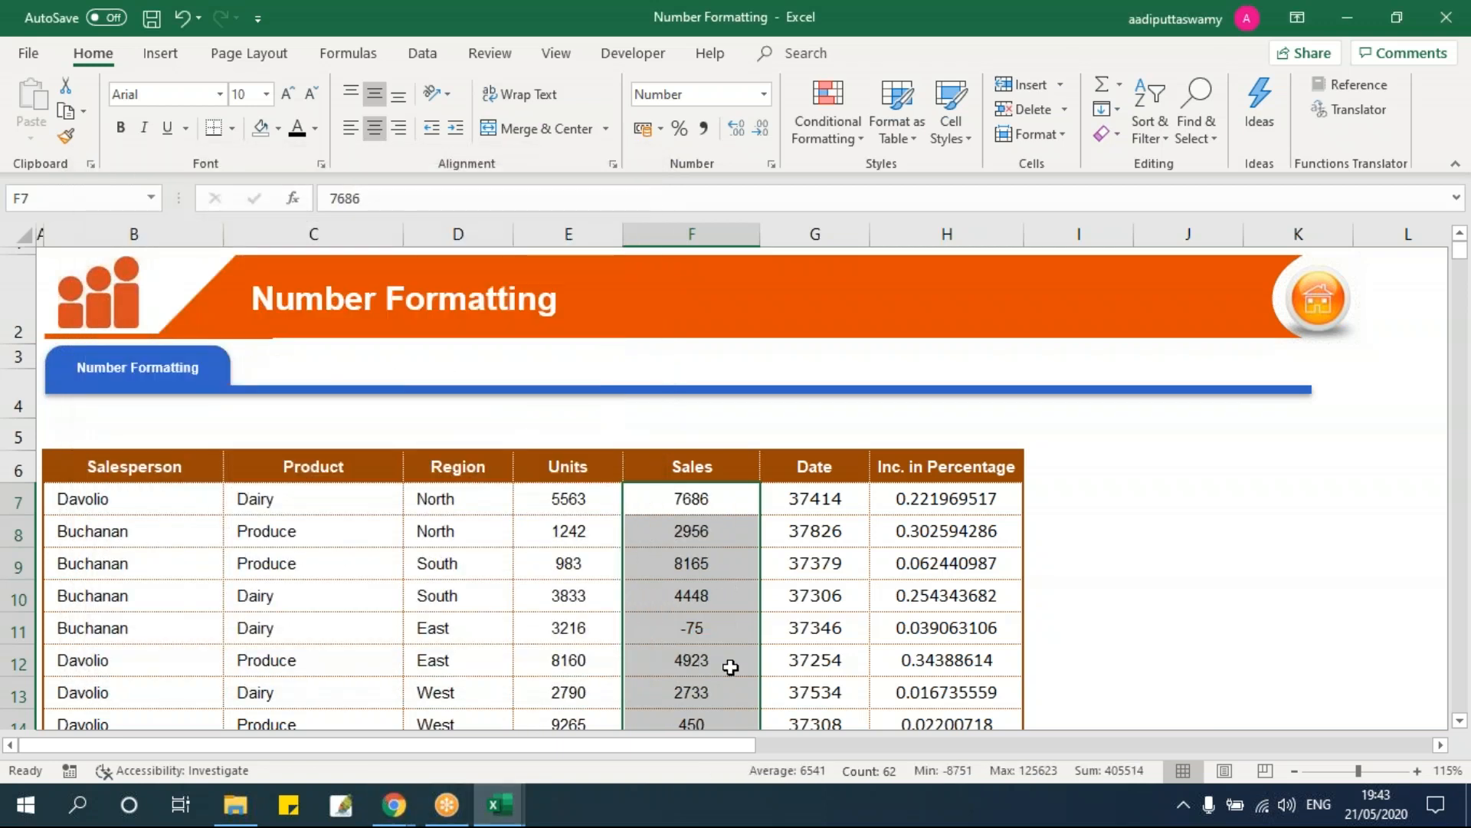
Step: Change the Sales custom format code to 0.0 for one decimal place
key(ctrl+1)
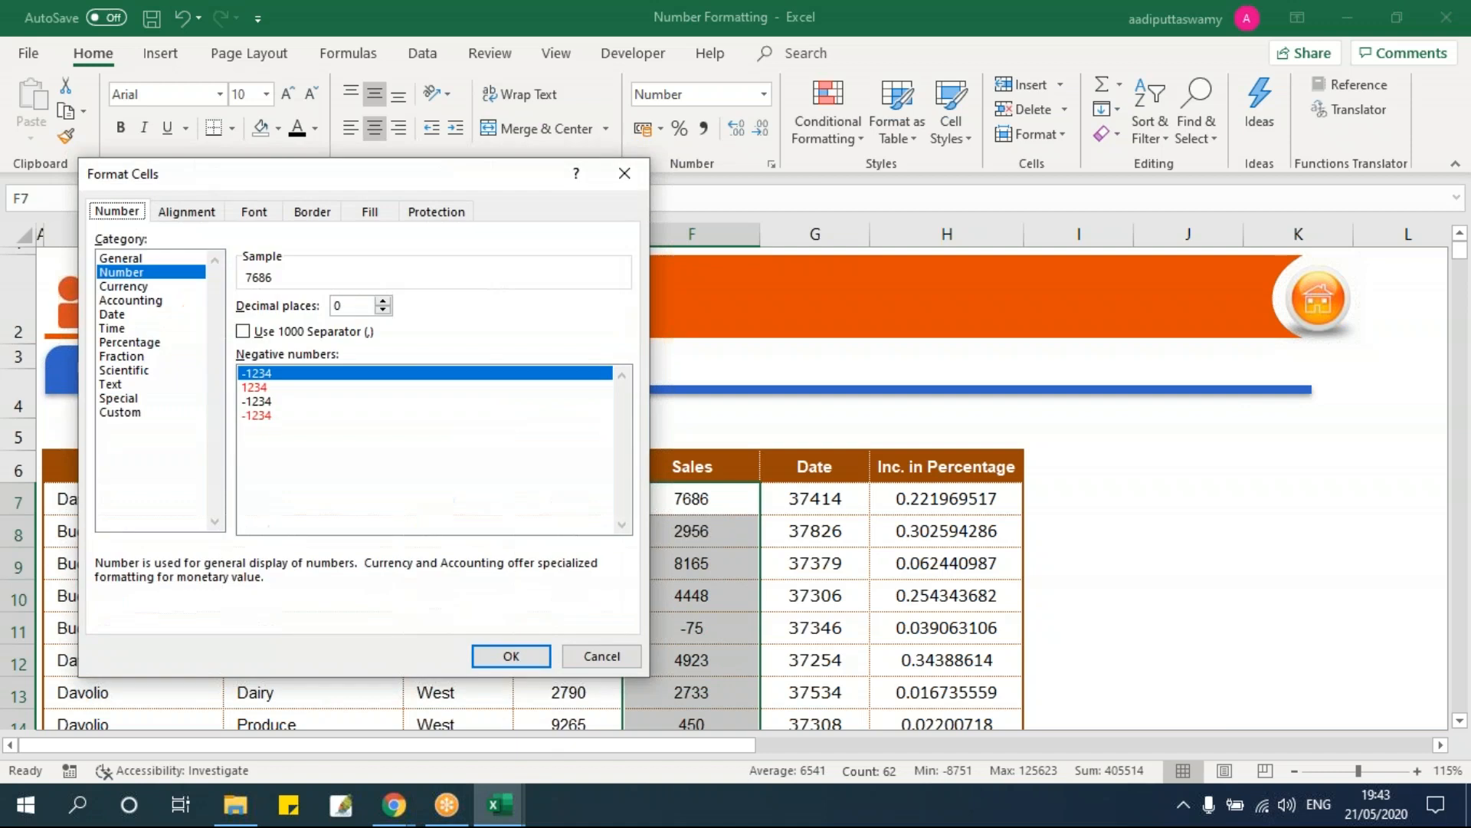
click(120, 412)
click(299, 323)
text(.0)
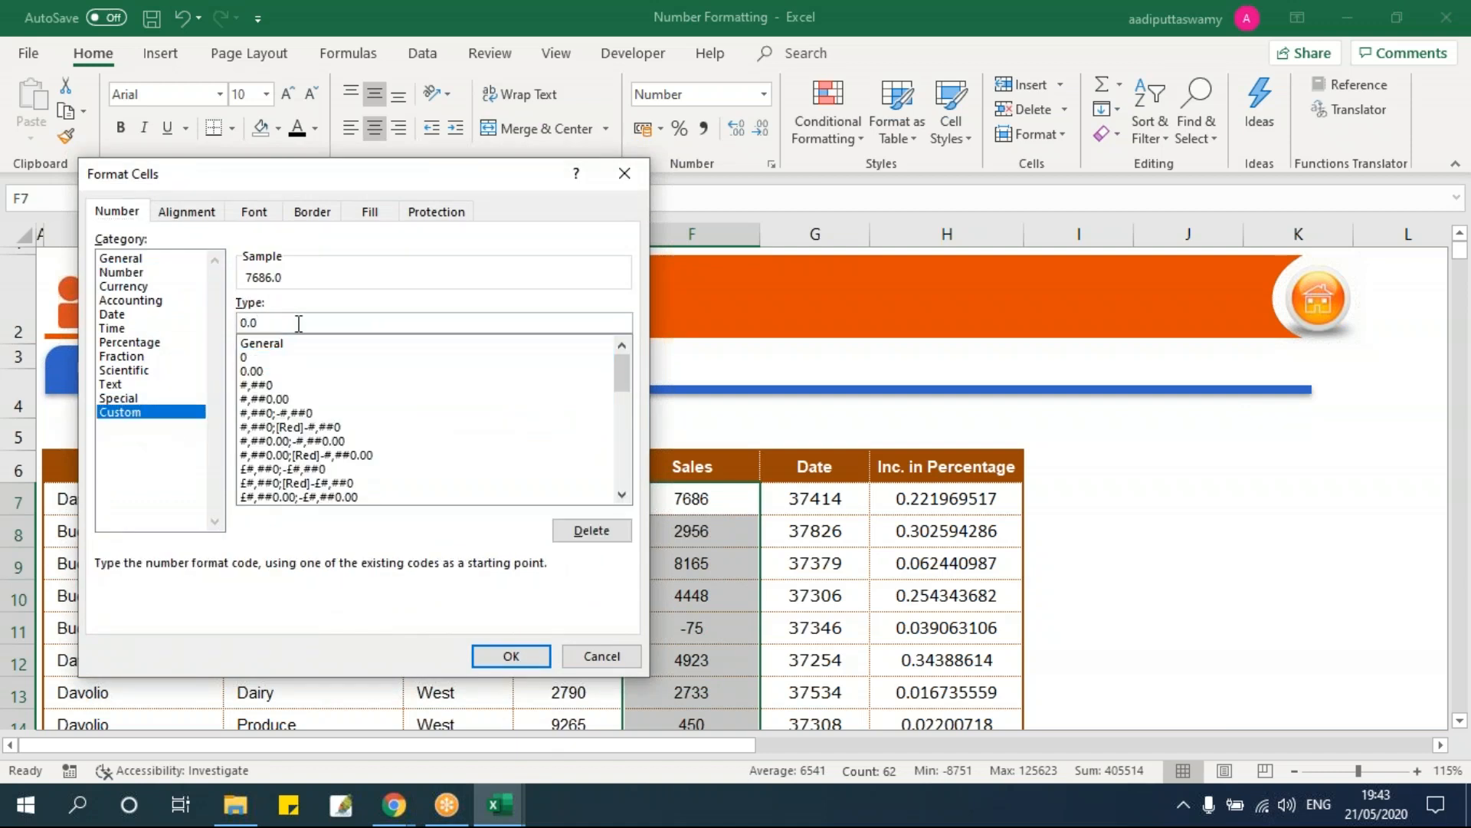
key(Return)
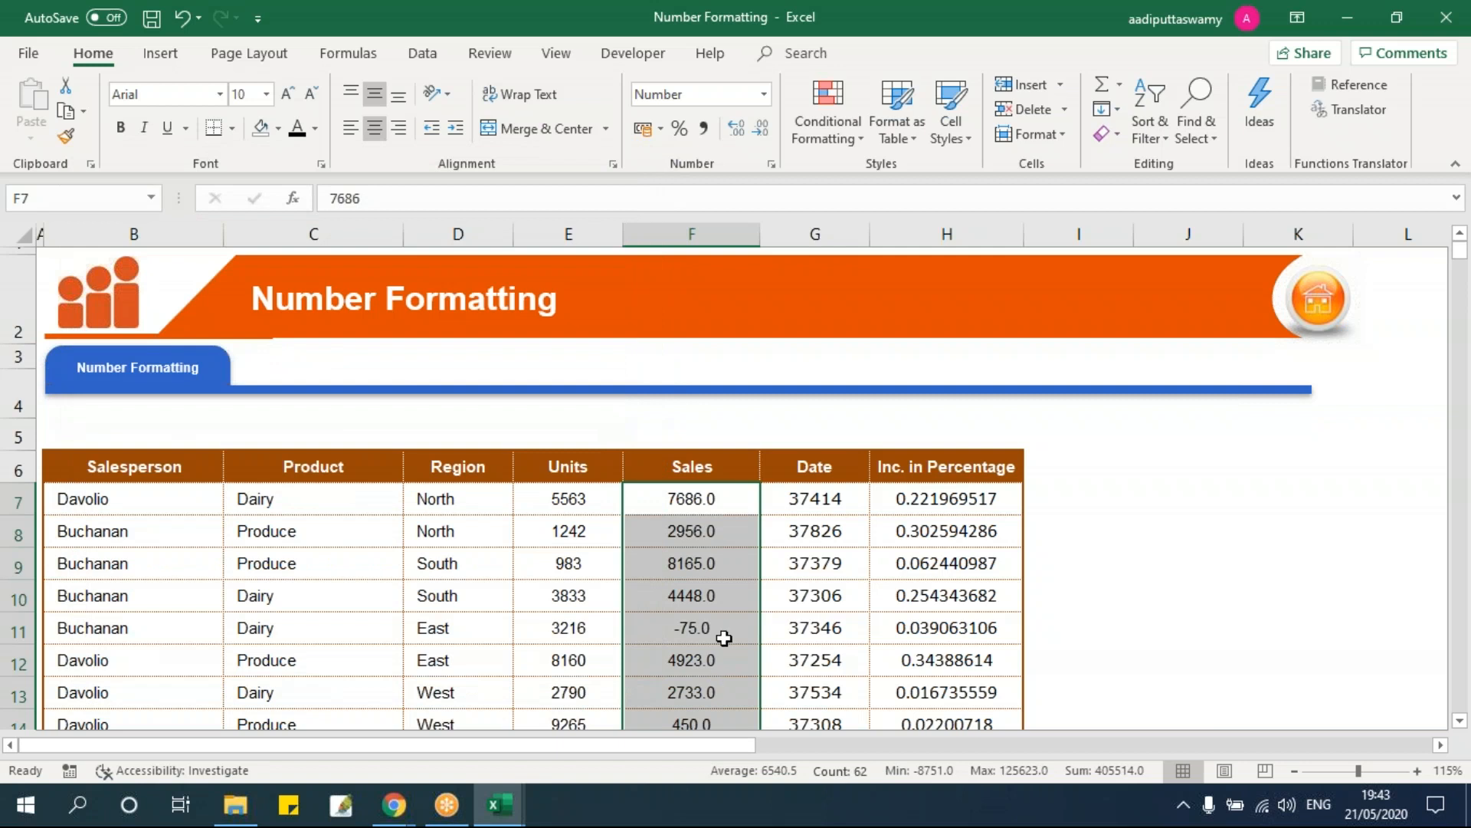
Step: Extend the custom code to 0.0;(0.0) so negatives like -75 show as (75.0)
key(ctrl+1)
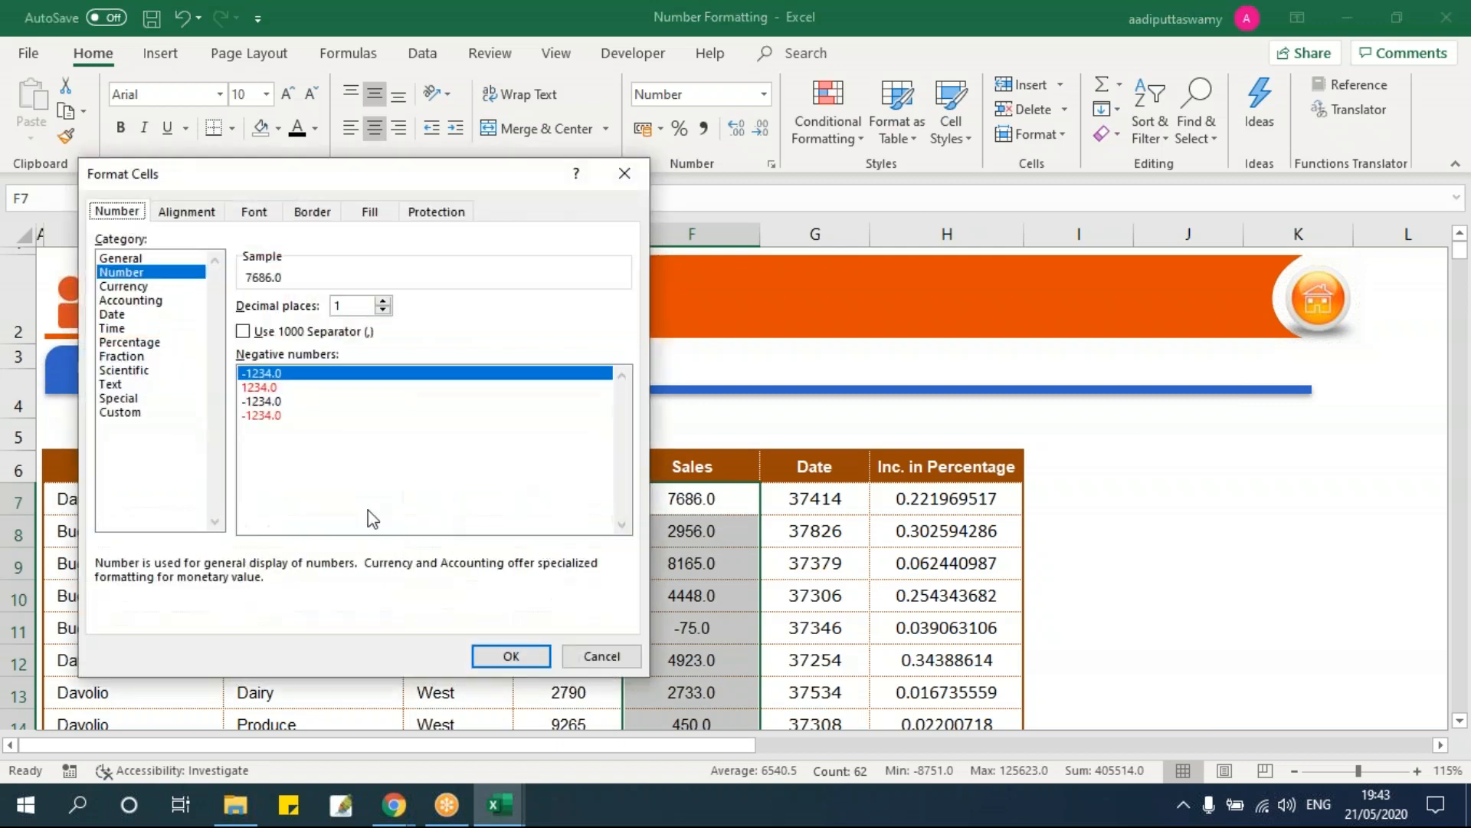
click(139, 414)
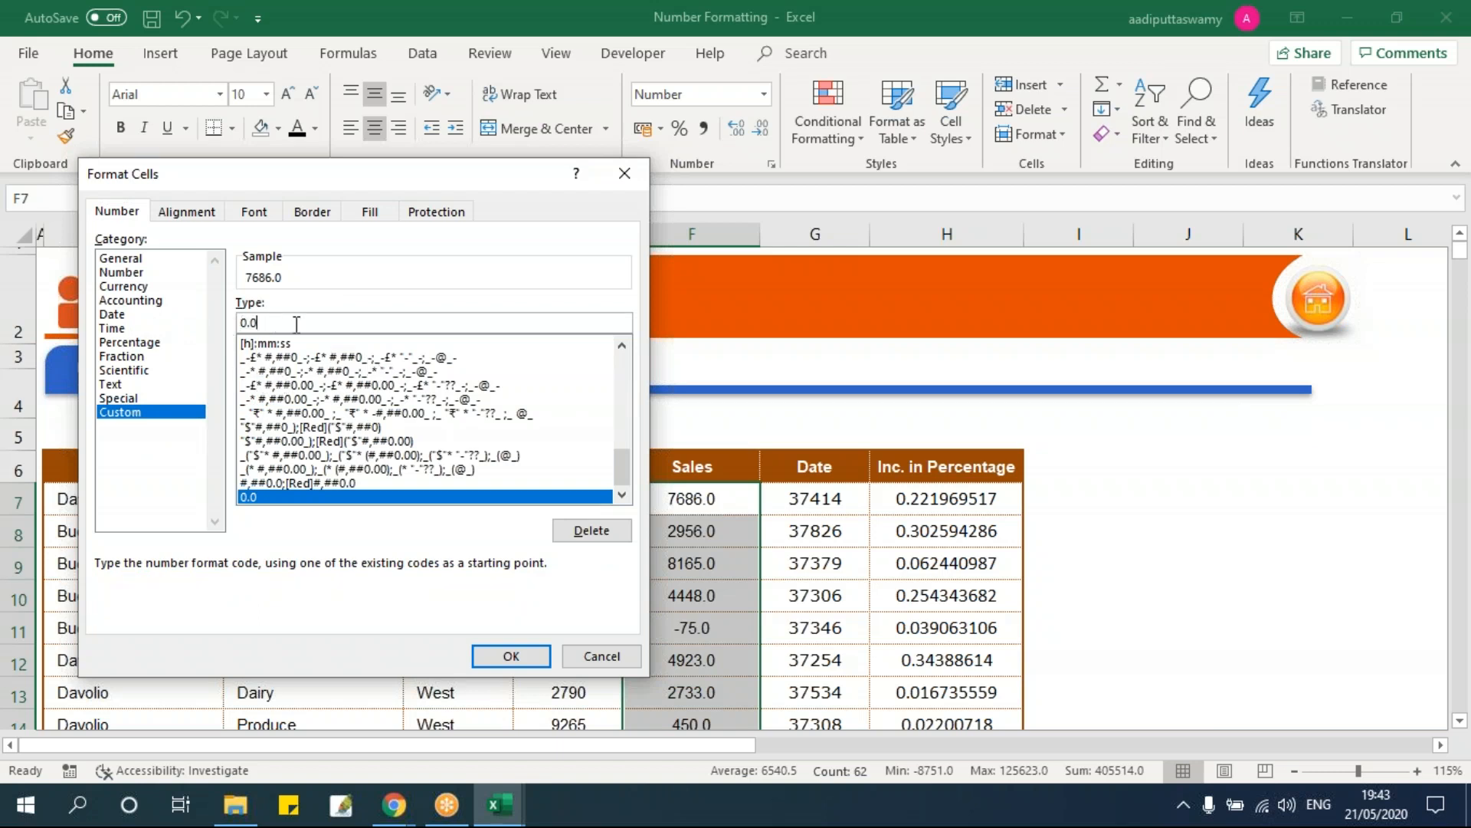
text(;)
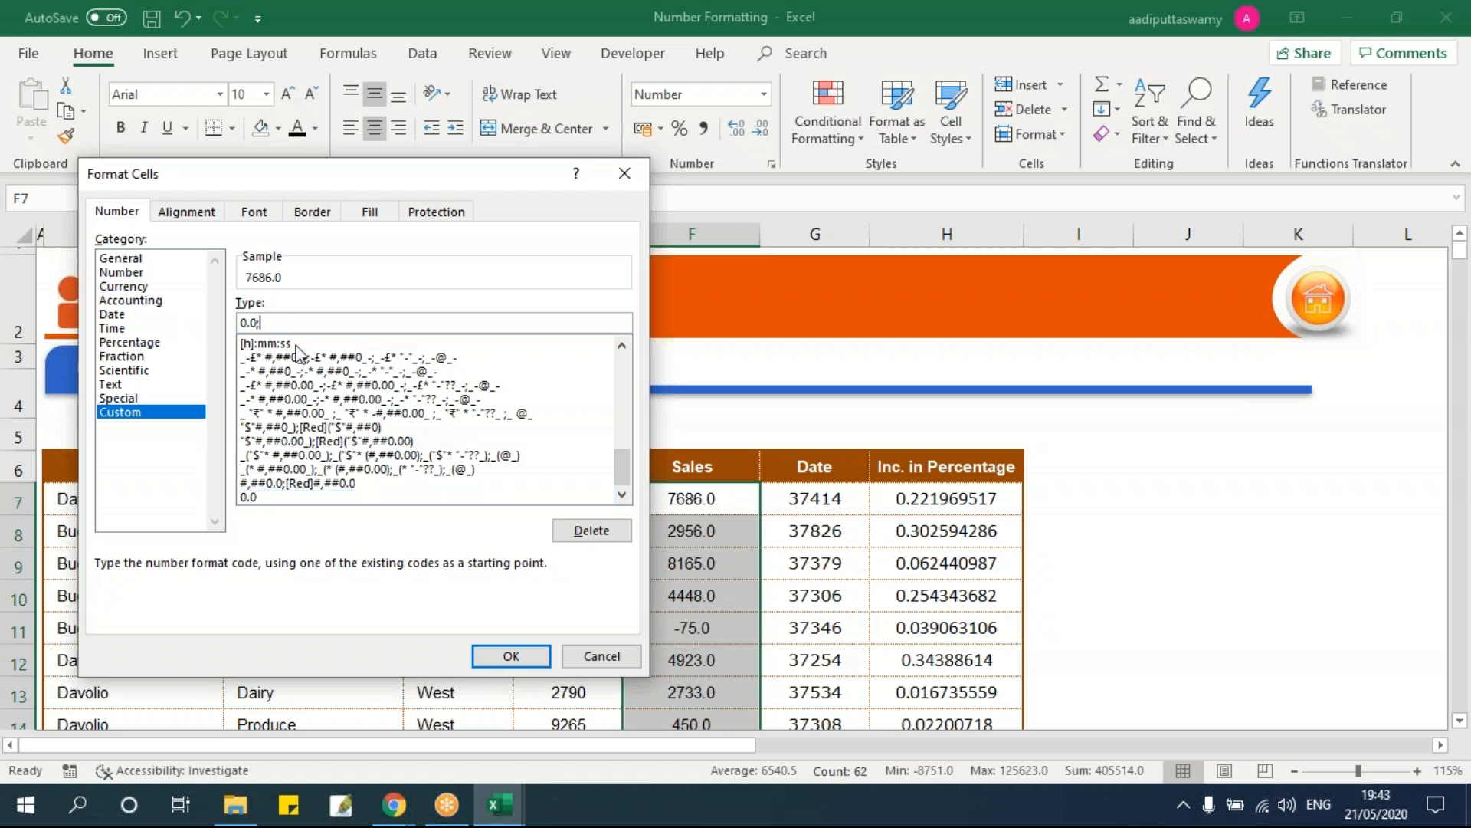
text((0.0))
drag(253, 322, 339, 325)
click(307, 326)
click(506, 656)
Step: Make the 2741 sale in F17 negative, displayed as (2741.0)
click(728, 619)
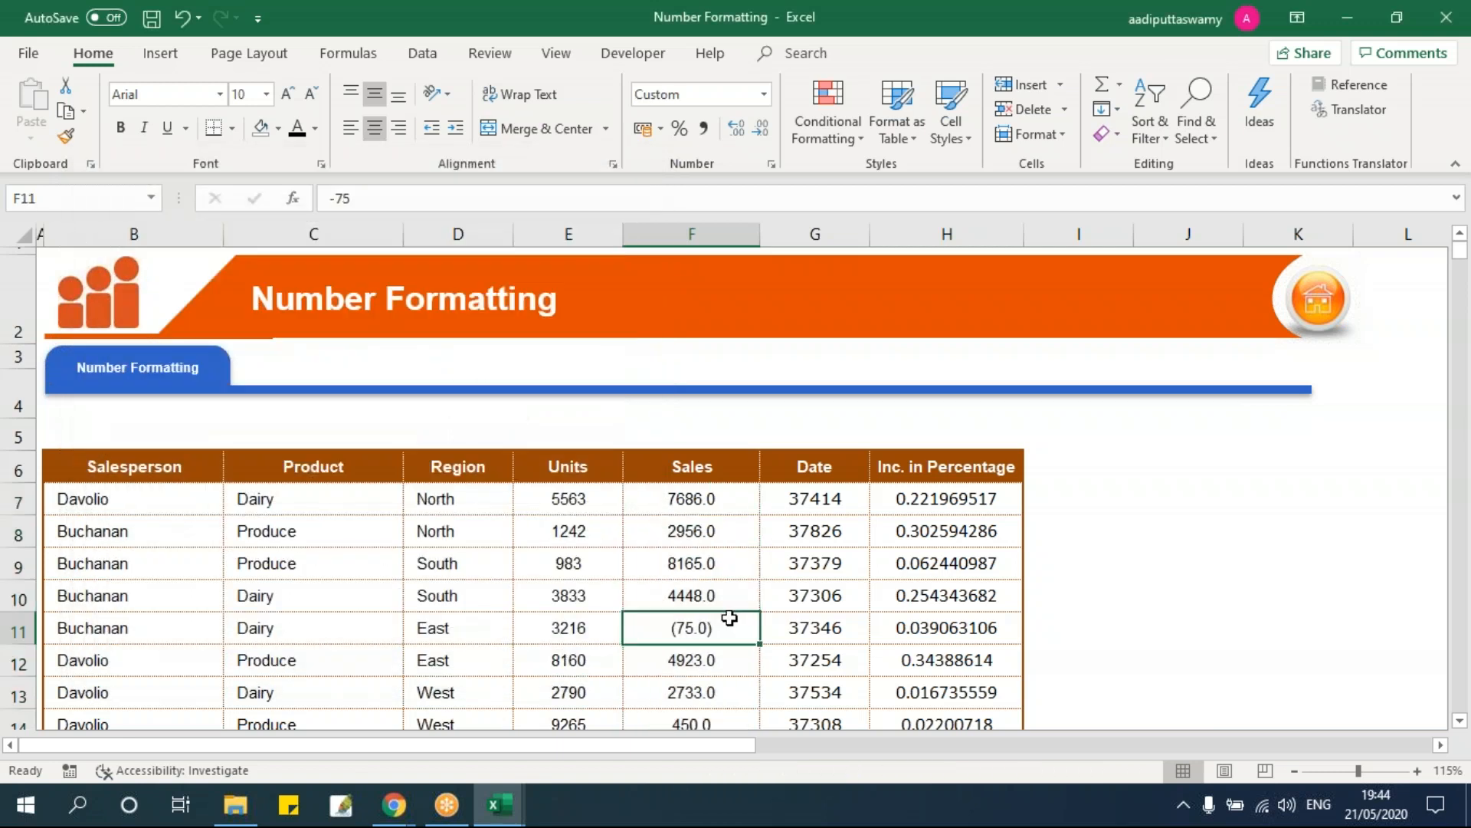
scroll(728, 618, down, 1)
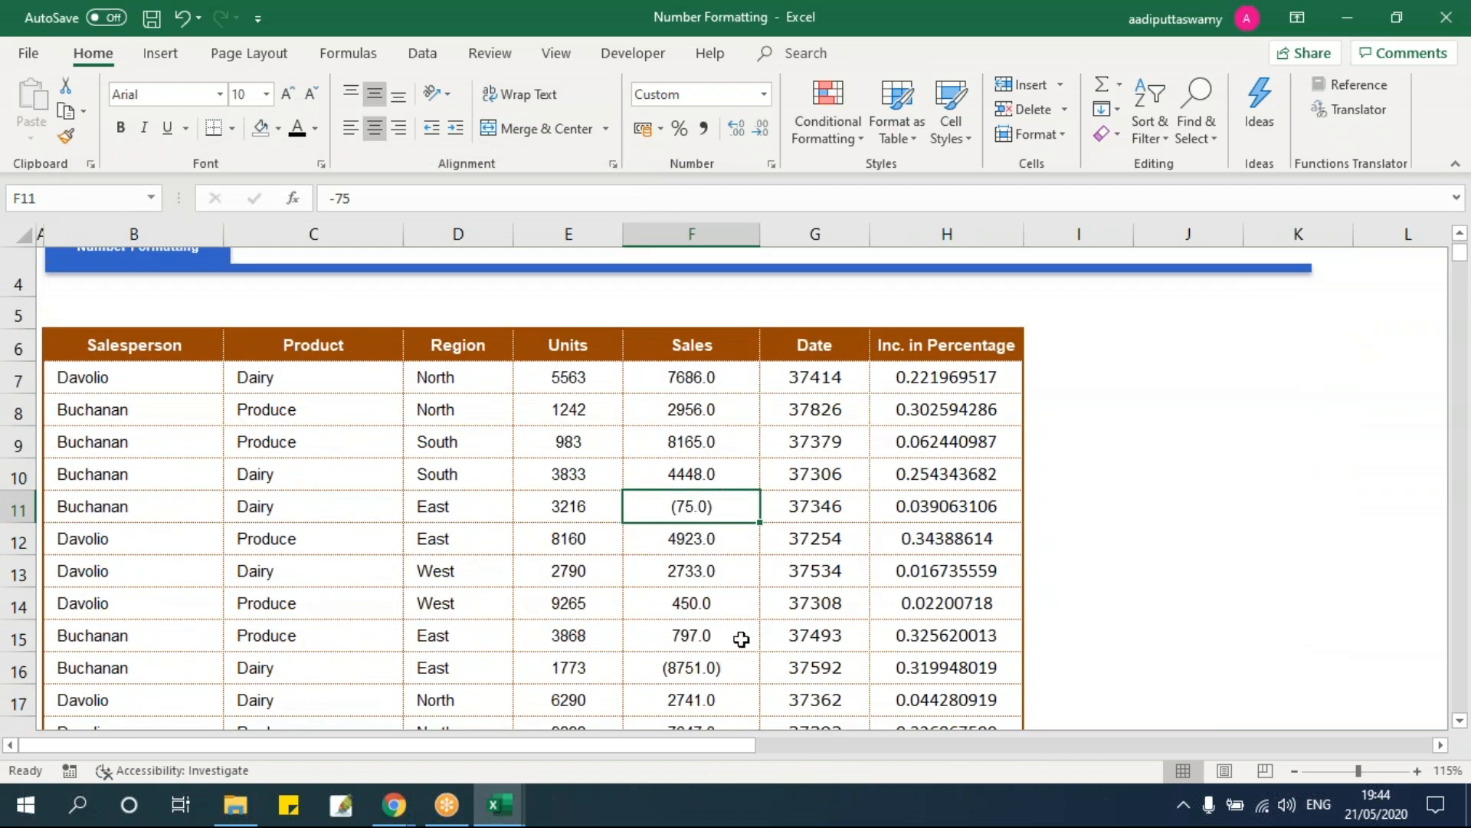
scroll(736, 636, down, 2)
double_click(673, 489)
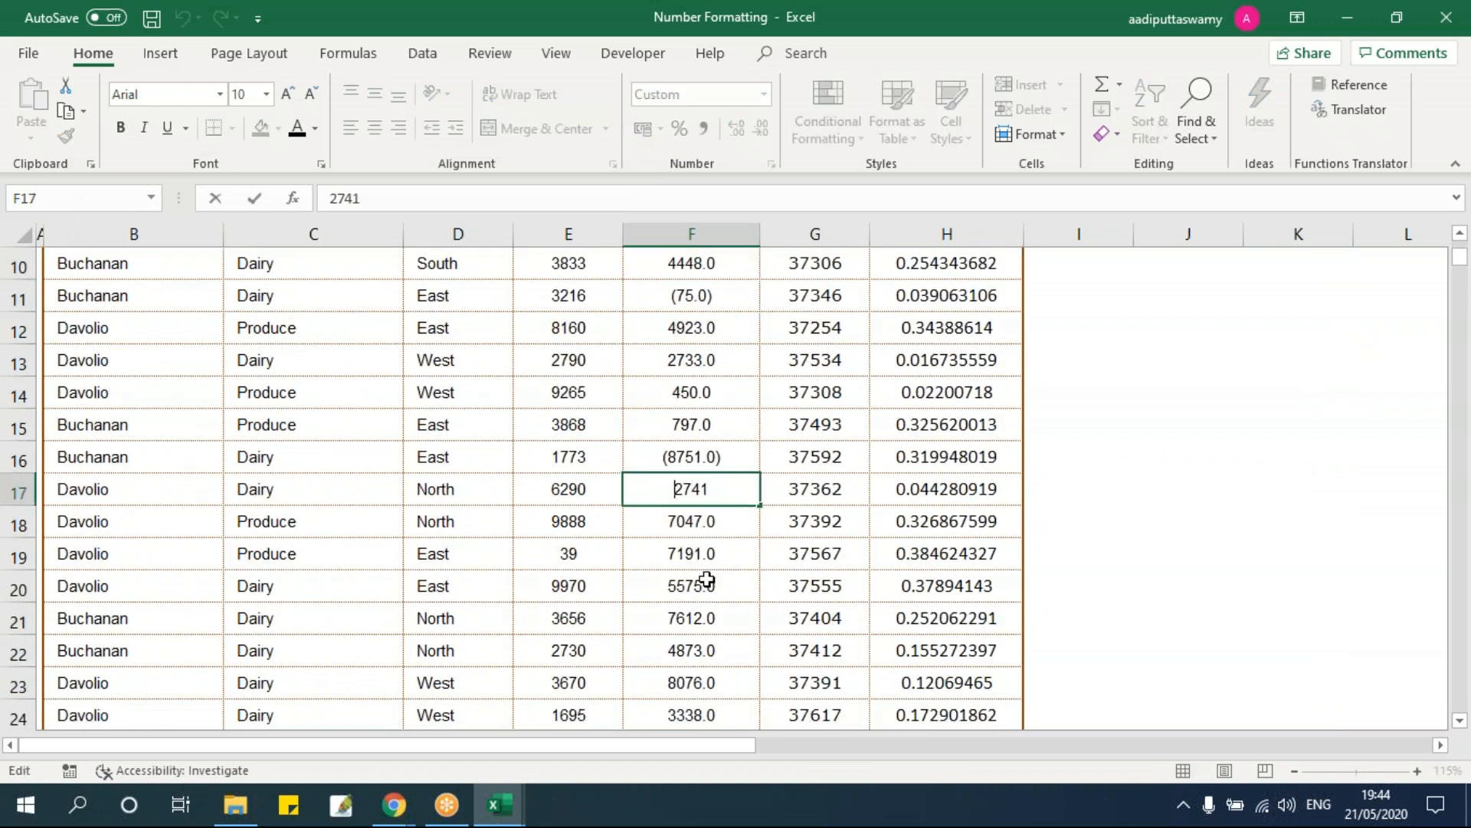
text(-)
key(Return)
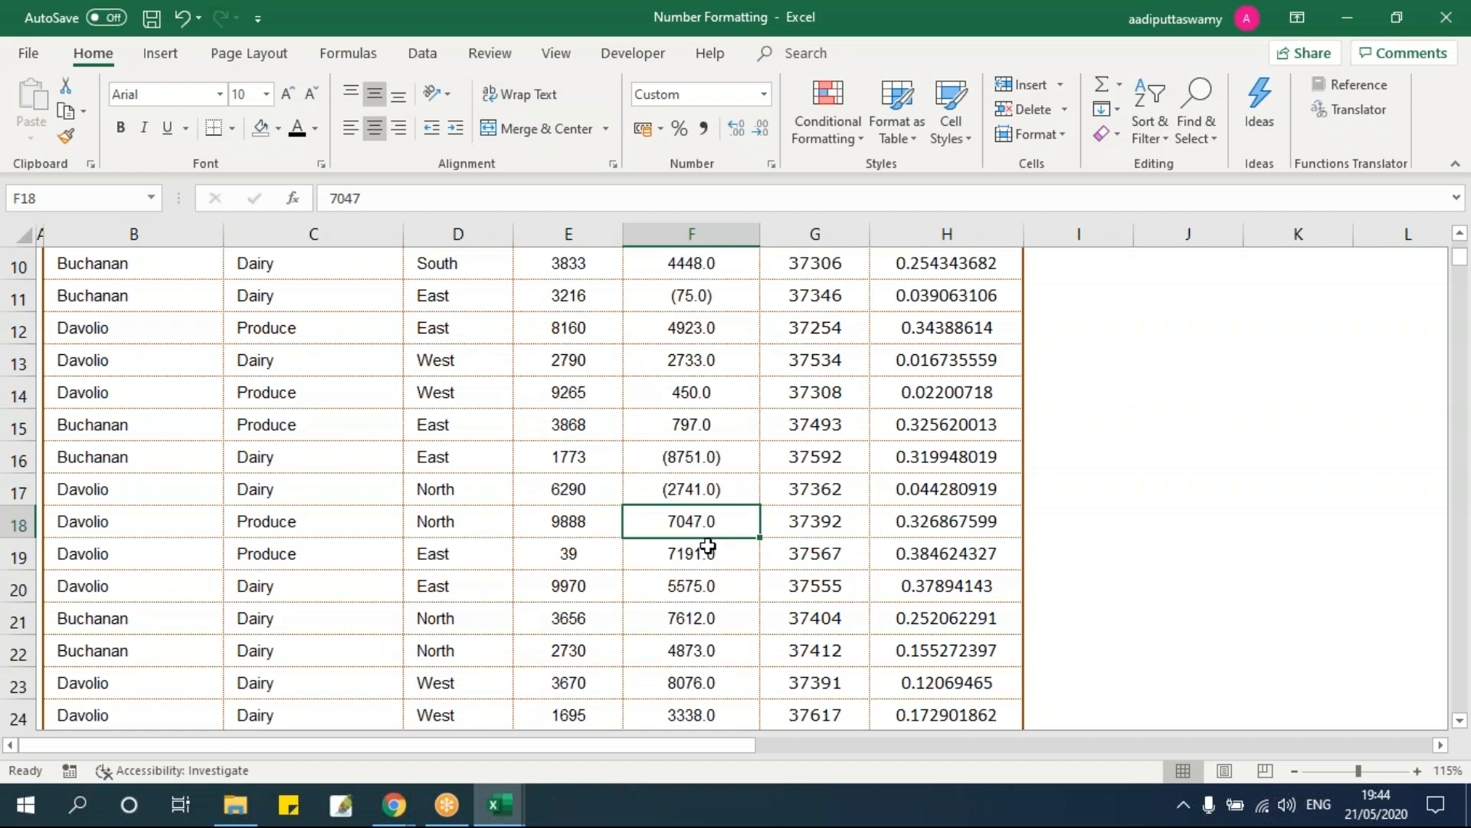
Step: Select the Sales values F7:F68 and bring up Format Cells with Ctrl+1
scroll(708, 546, up, 1)
click(736, 328)
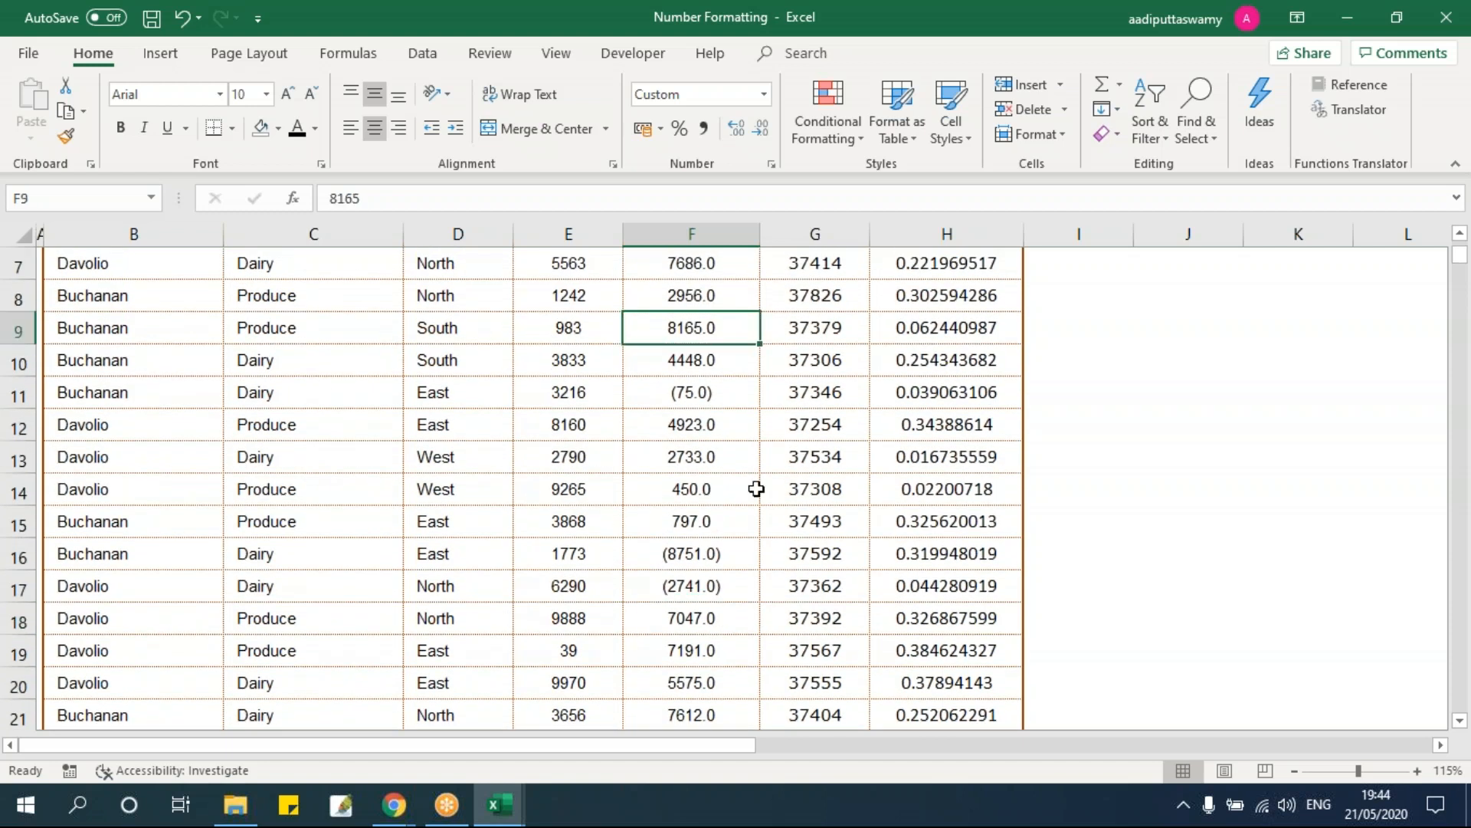
key(ctrl+Up)
key(Down)
key(ctrl+shift+Down)
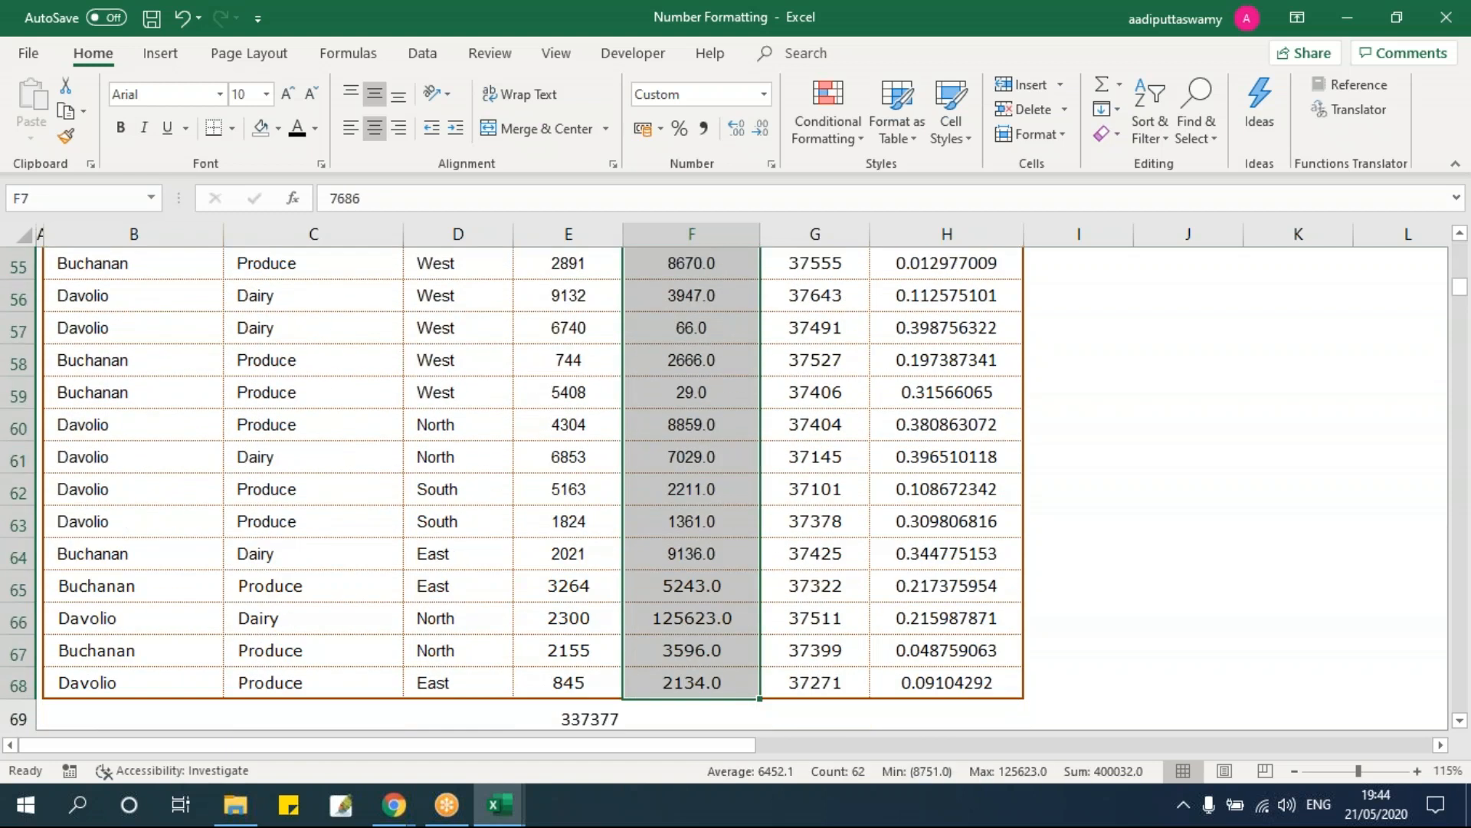
scroll(695, 559, up, 16)
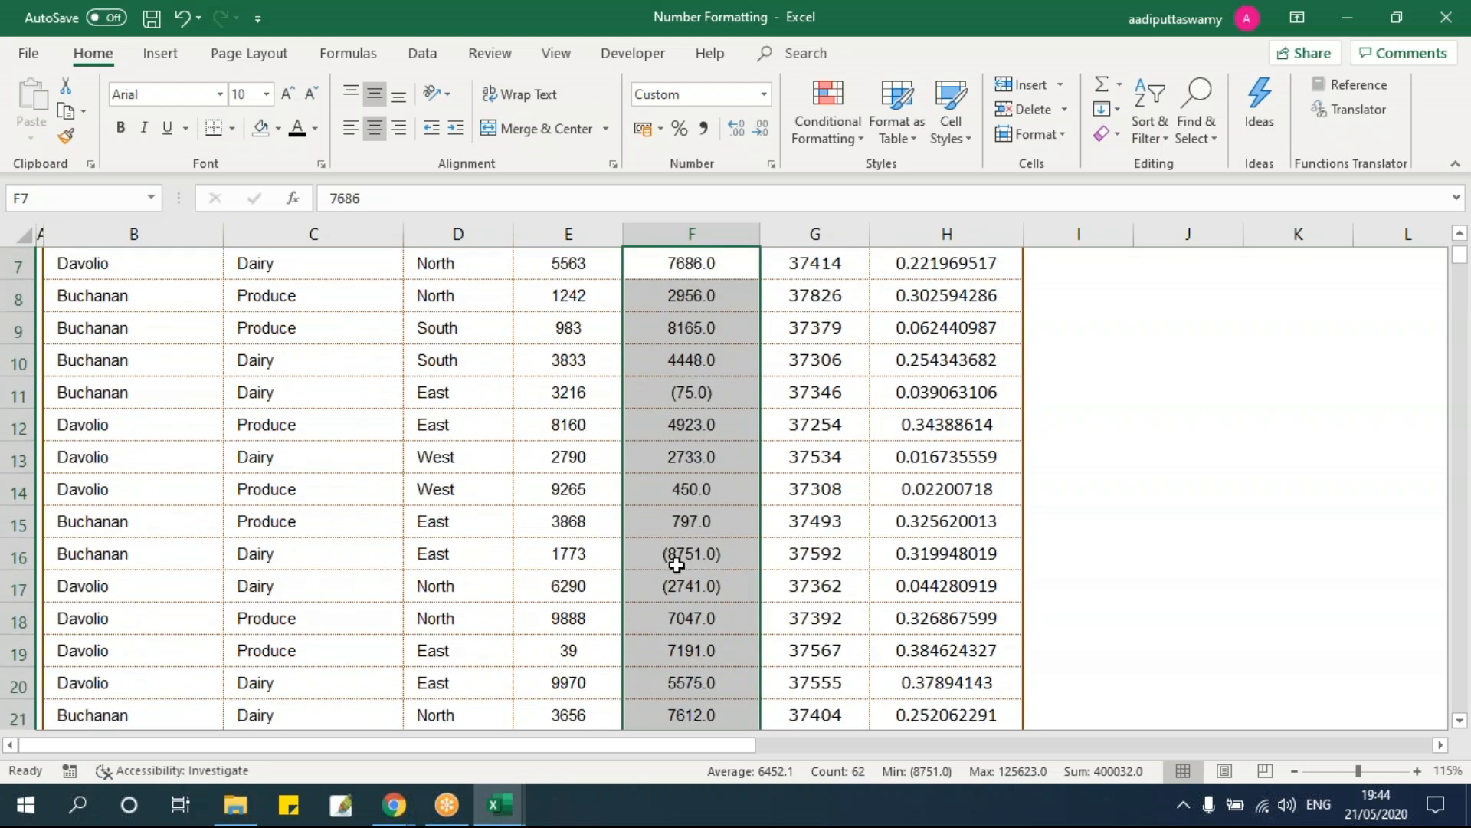
scroll(695, 558, up, 2)
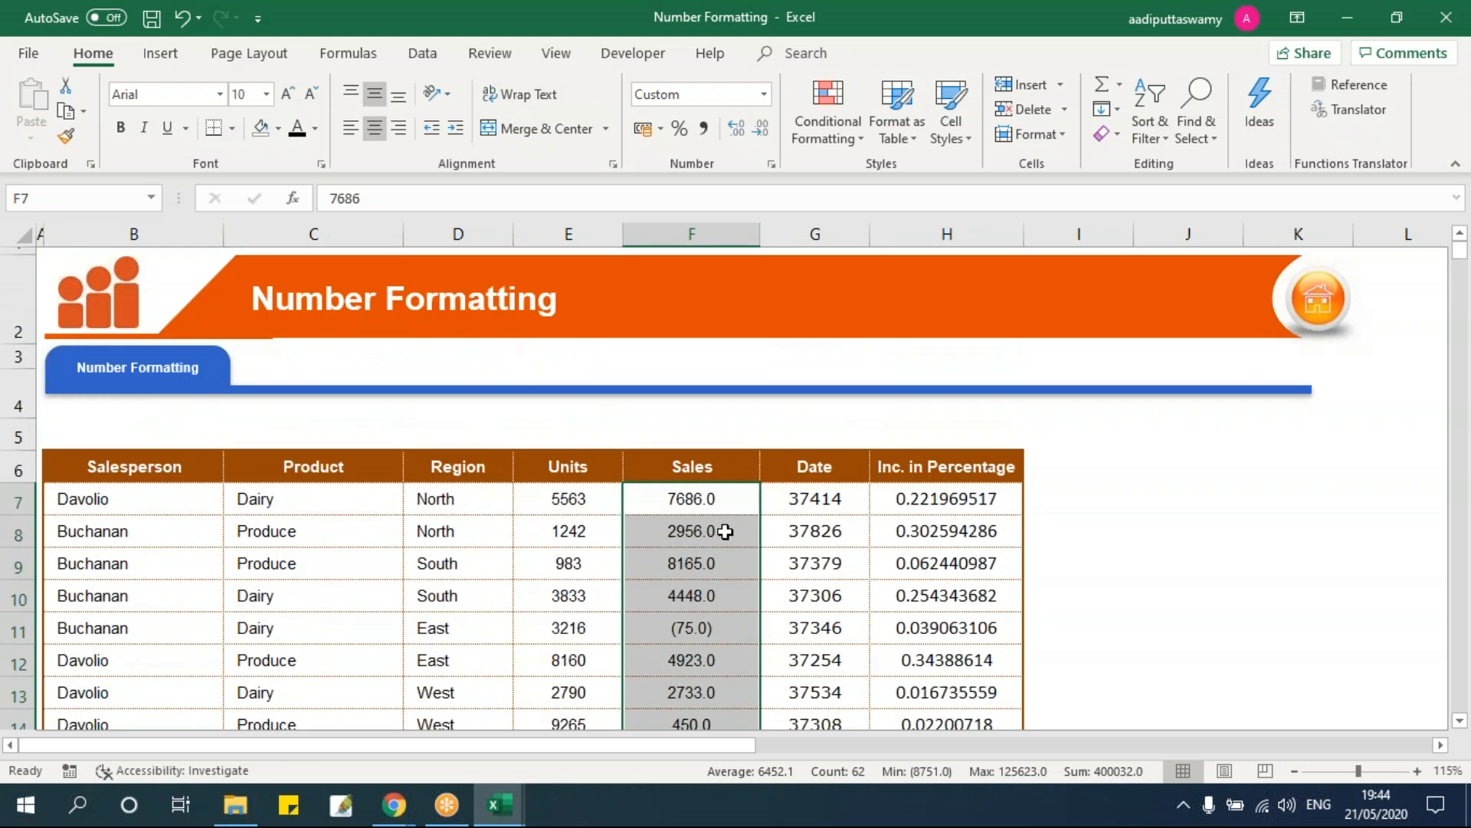
key(ctrl+1)
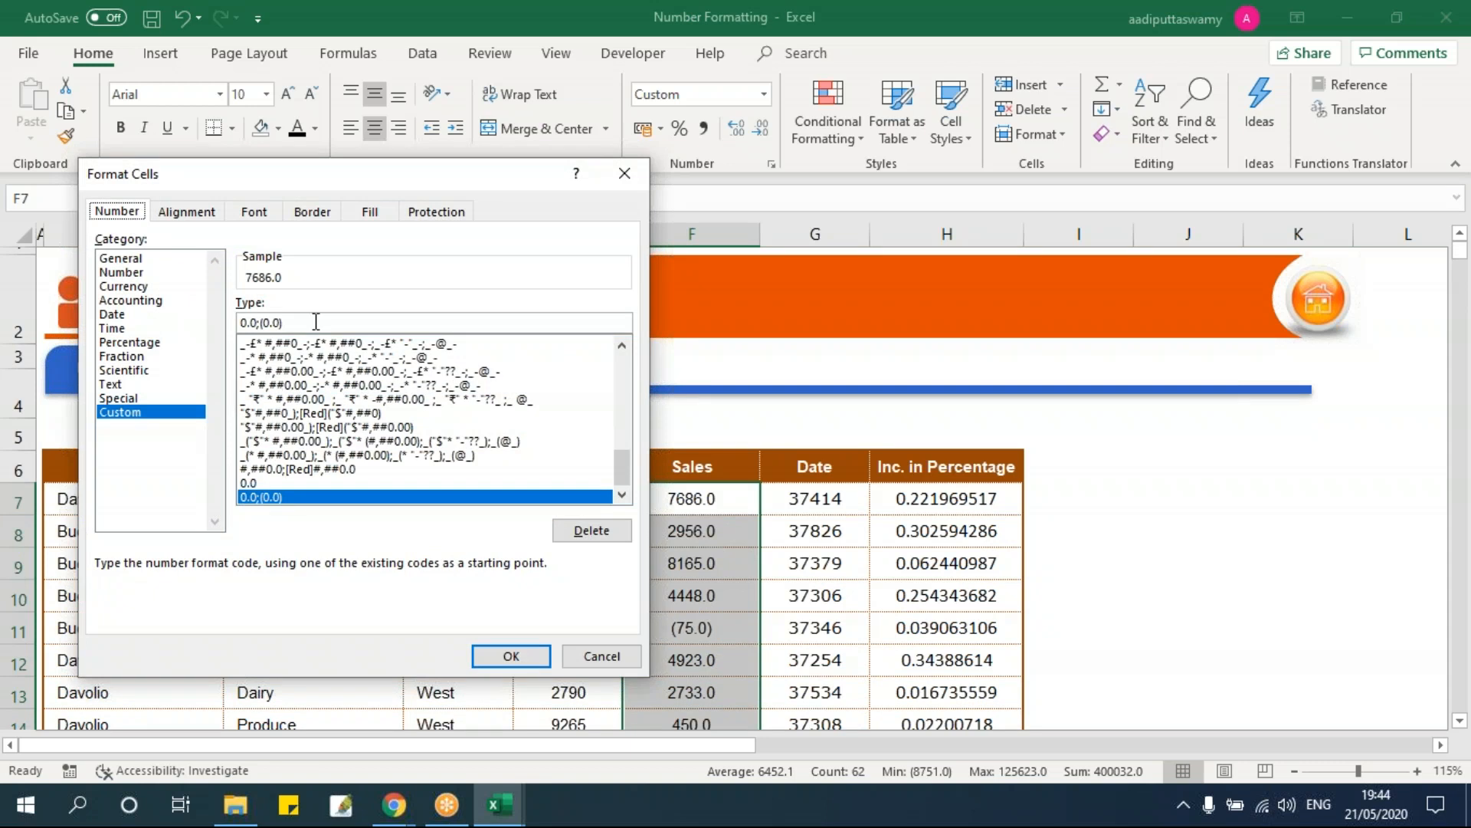
Step: Replace the custom code 0.0;(0.0) with #,##0.0;(#,##0.0)[red] in the Type box
drag(256, 323, 166, 307)
key(BackSpace)
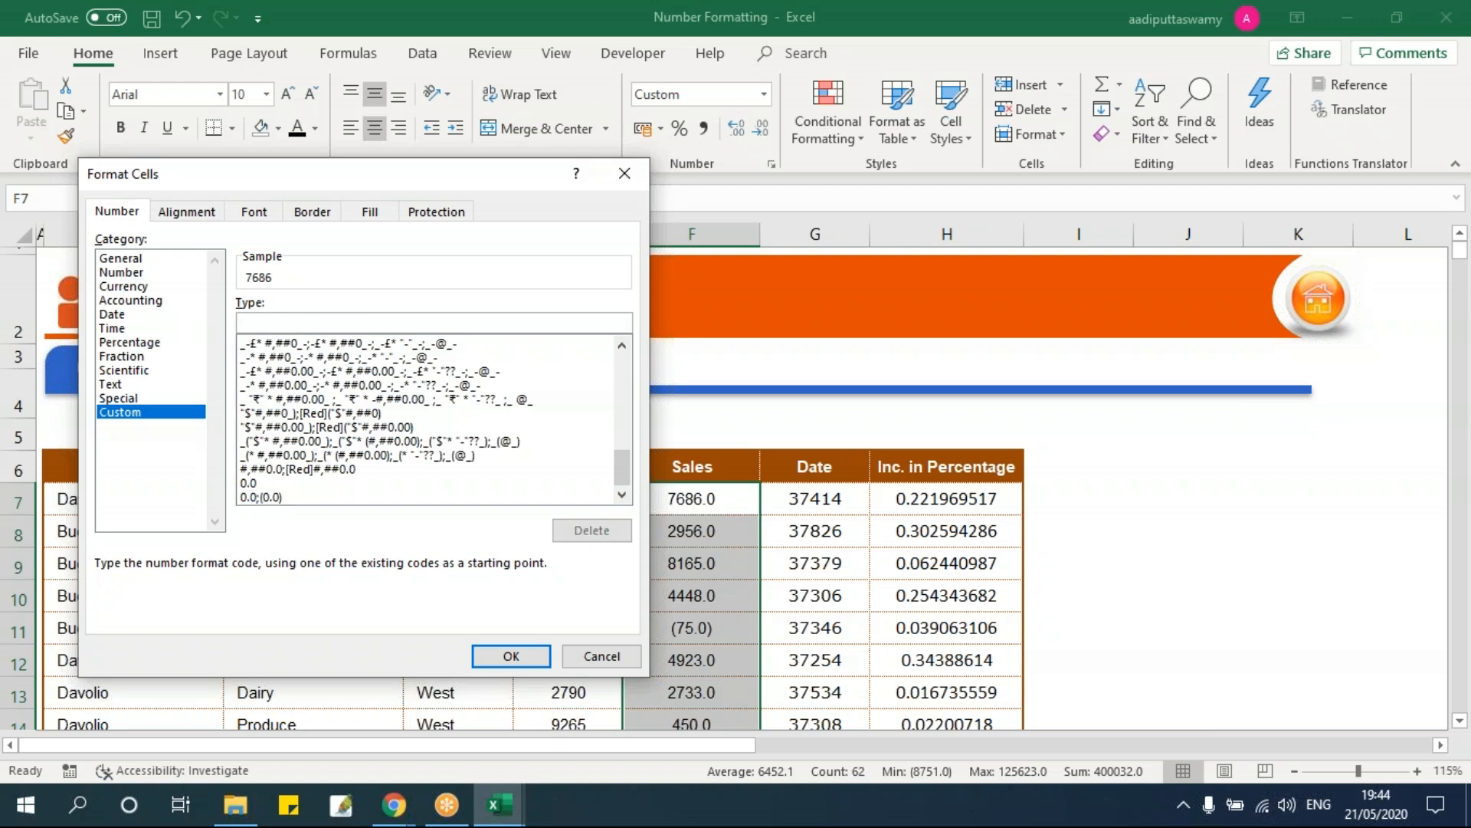
text(#)
drag(548, 188, 1152, 167)
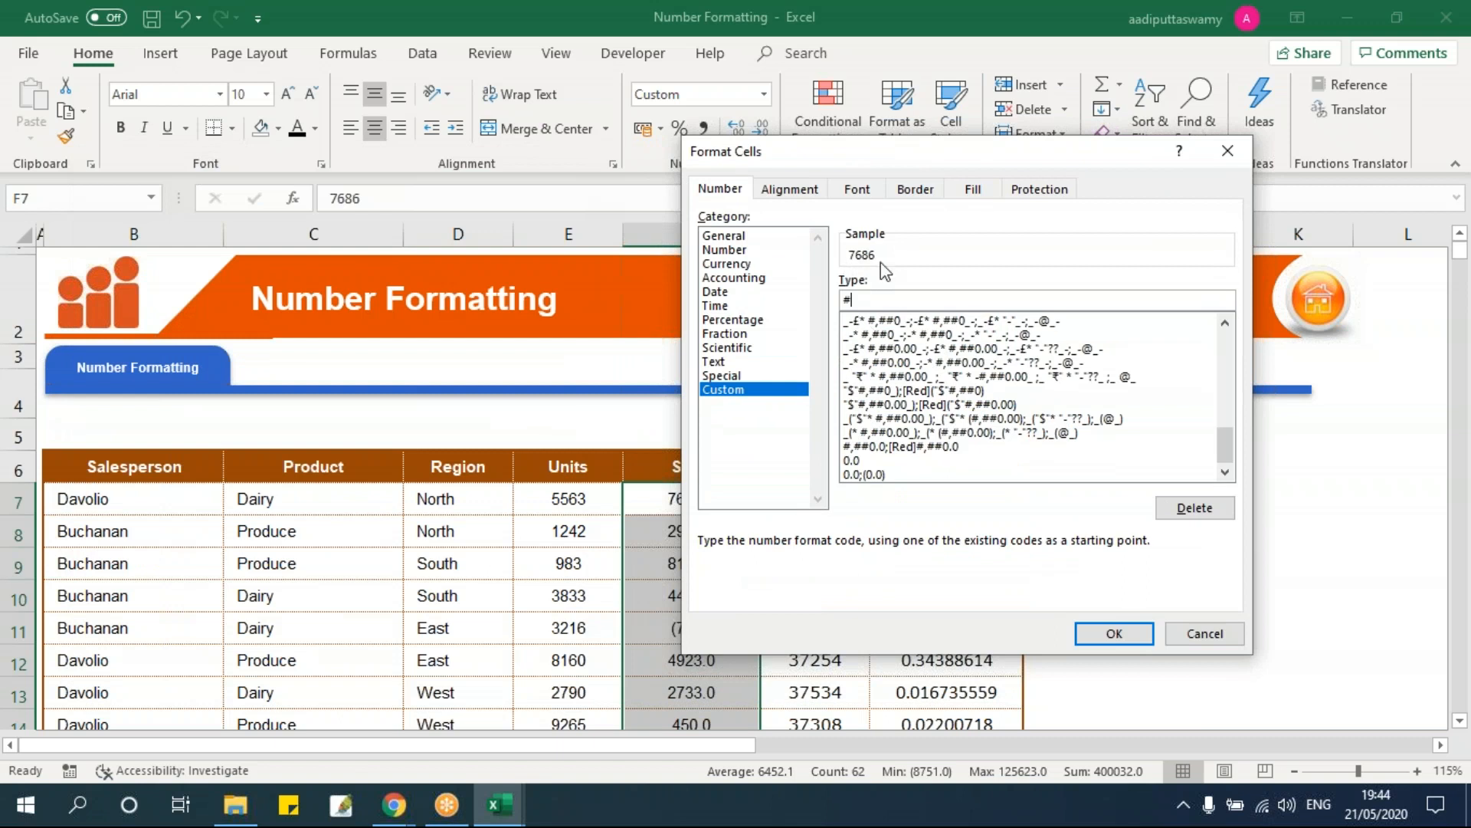
text(,##0.0)
drag(903, 301, 815, 301)
click(921, 304)
text(;(#,##0.0))
text([red)
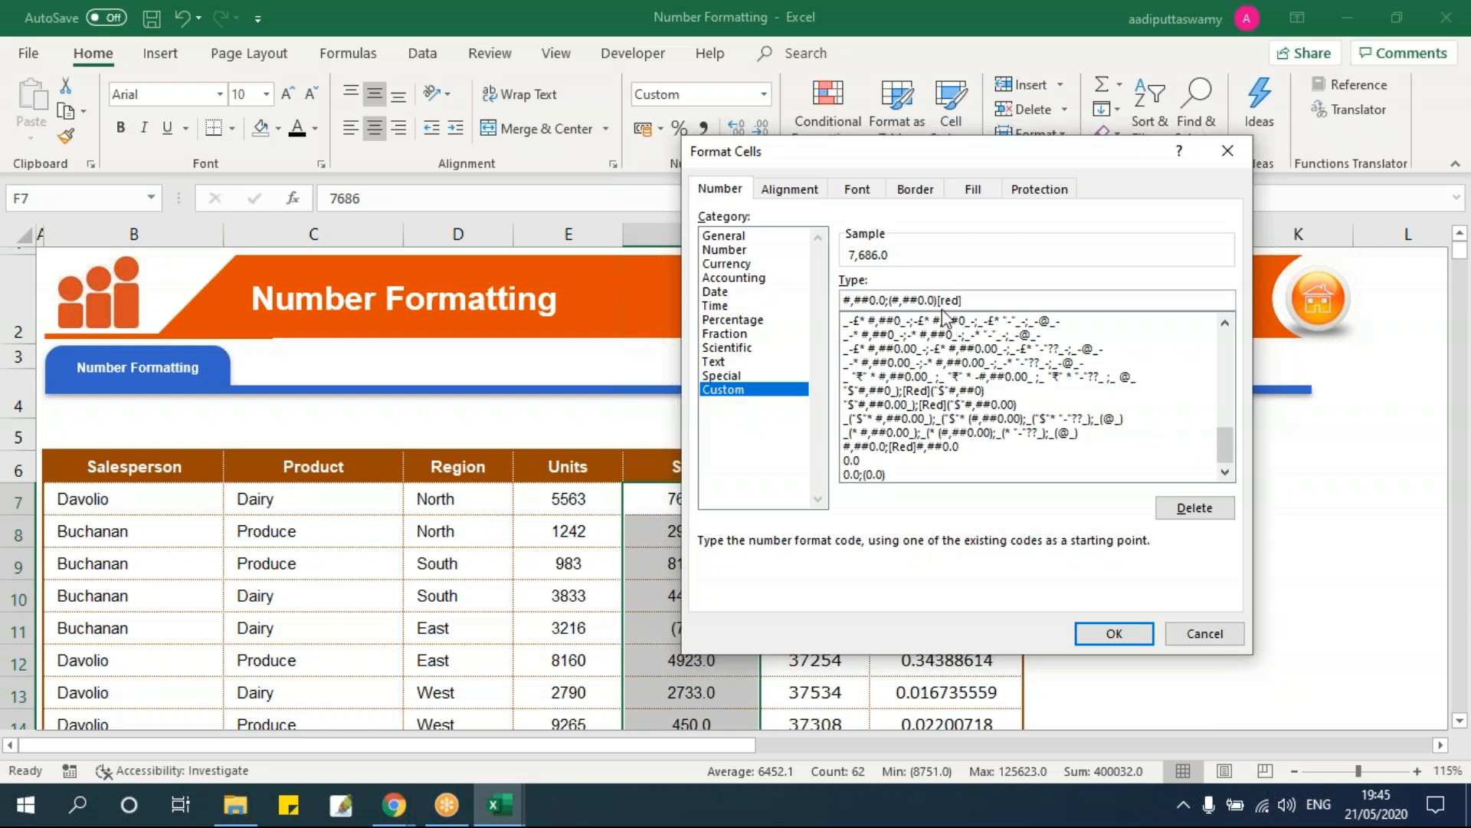
Step: Apply the #,##0.0;(#,##0.0)[red] format and check the (75.0) value in F11
click(1116, 635)
click(751, 629)
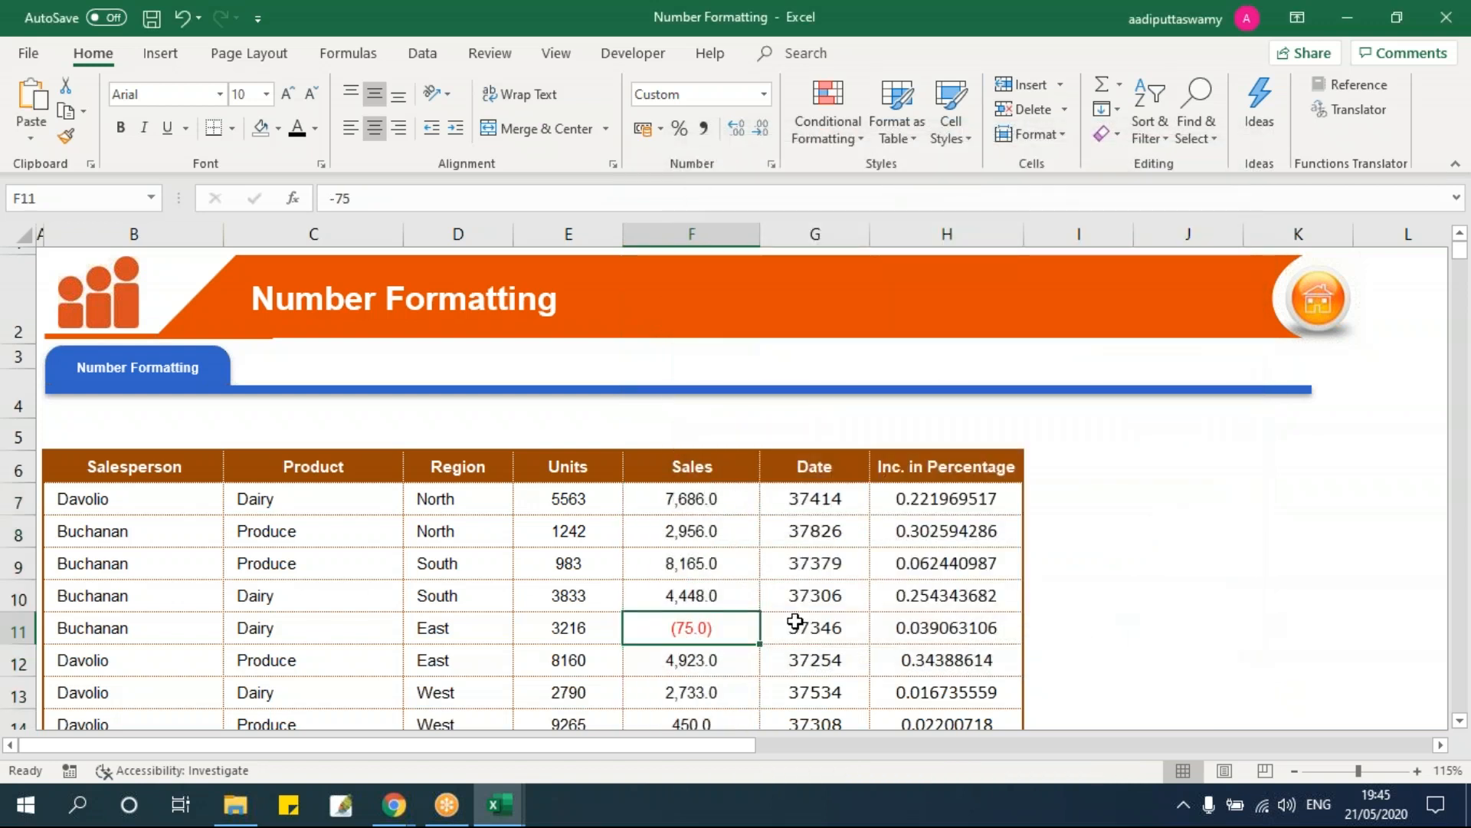
scroll(673, 375, down, 1)
scroll(761, 552, down, 2)
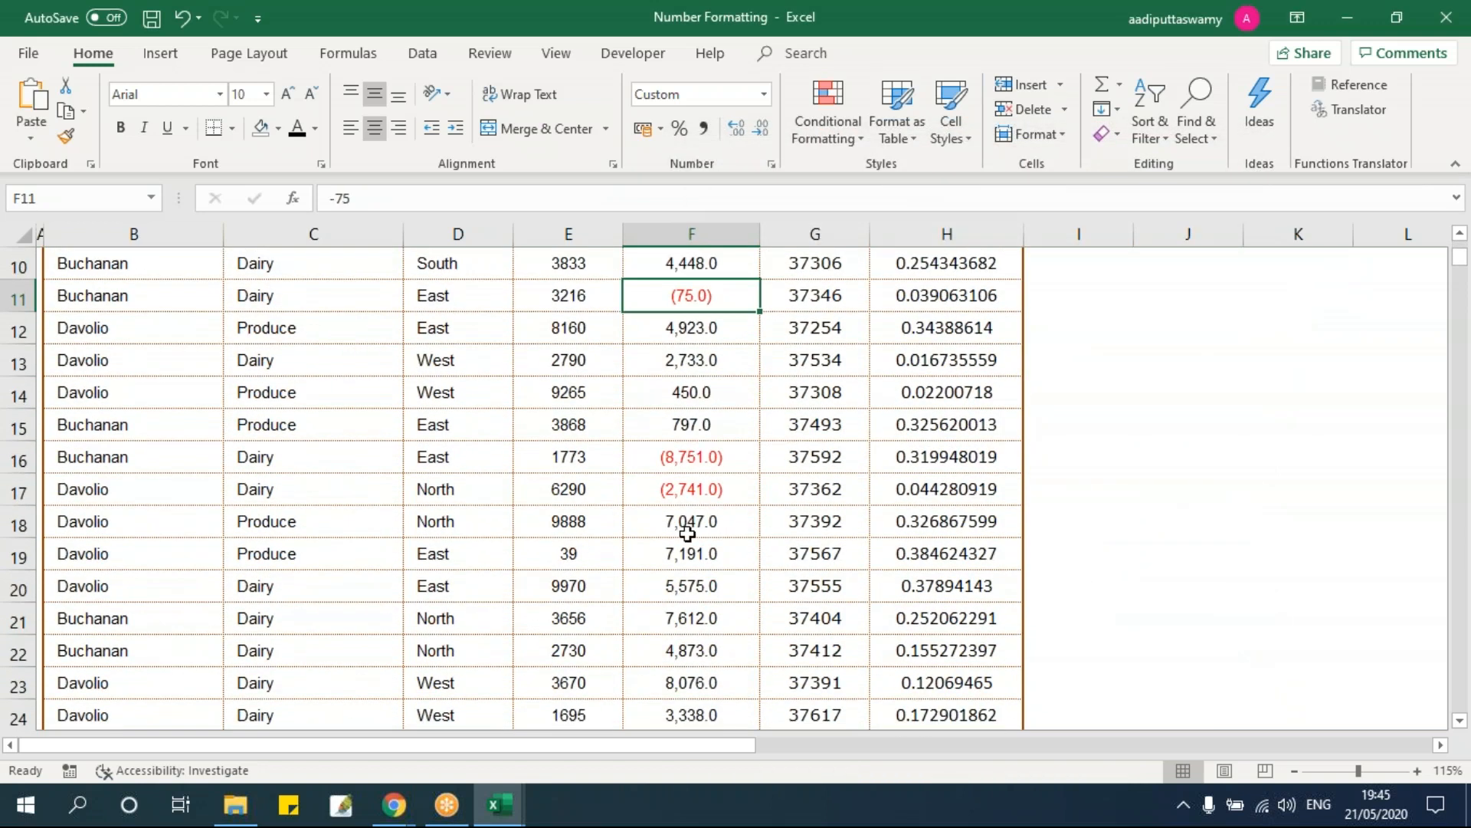
Step: Make the 2733 sale in F13 negative so it shows as red (2,733.0)
double_click(660, 361)
text(-)
key(Return)
scroll(734, 617, up, 1)
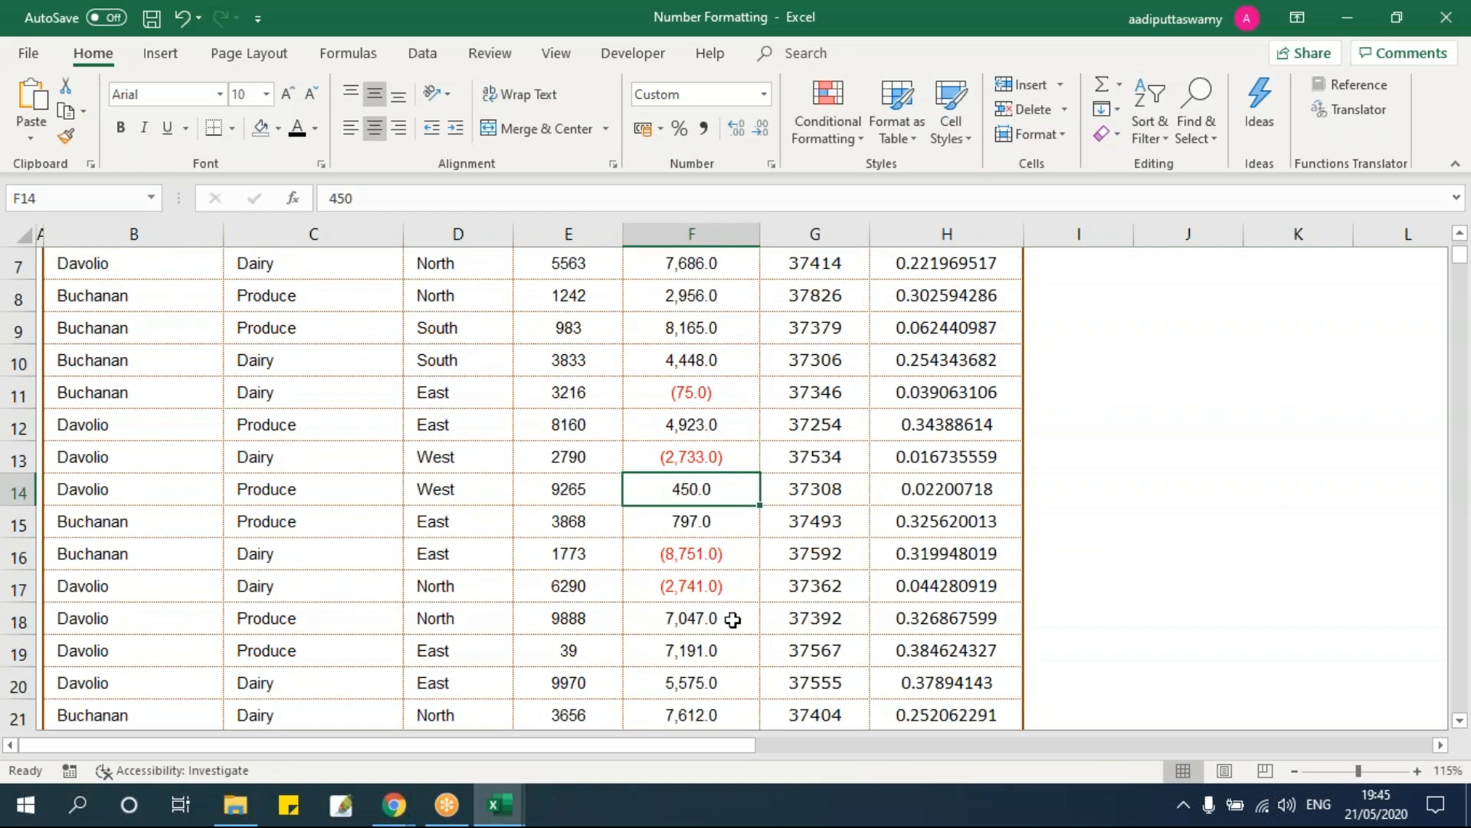
scroll(733, 620, up, 2)
click(690, 513)
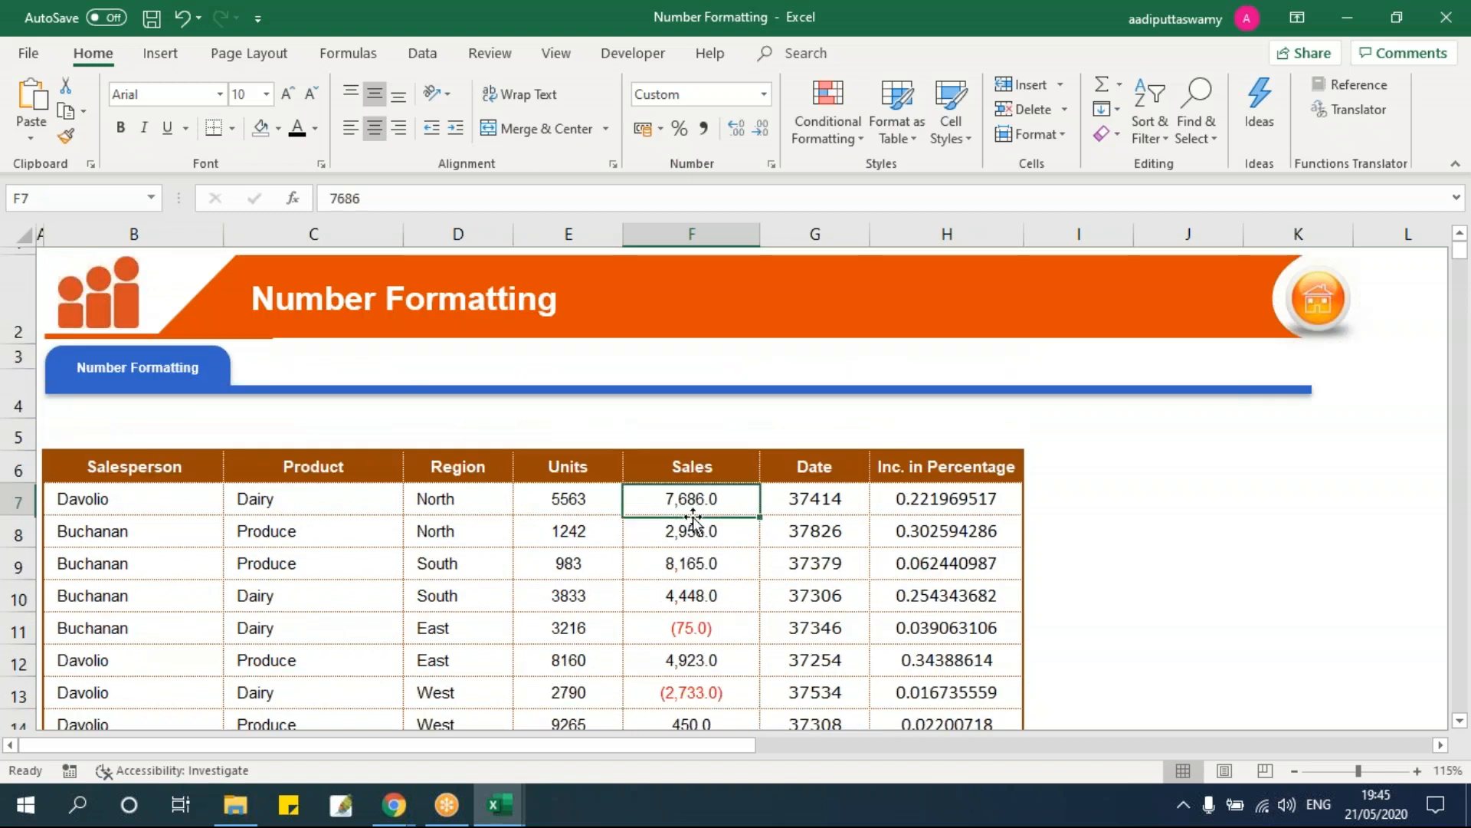
scroll(719, 608, down, 1)
click(690, 506)
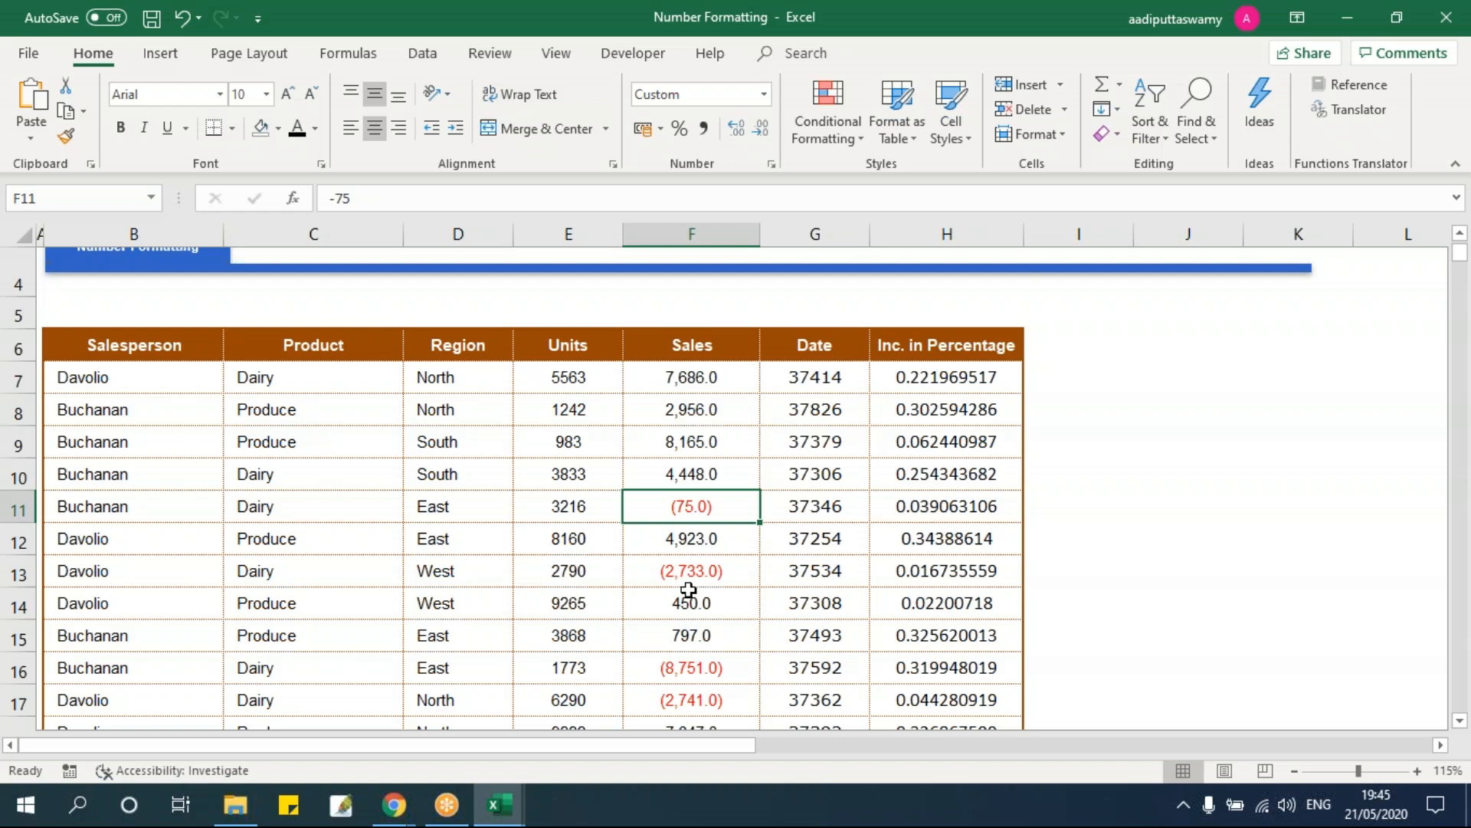
key(Left)
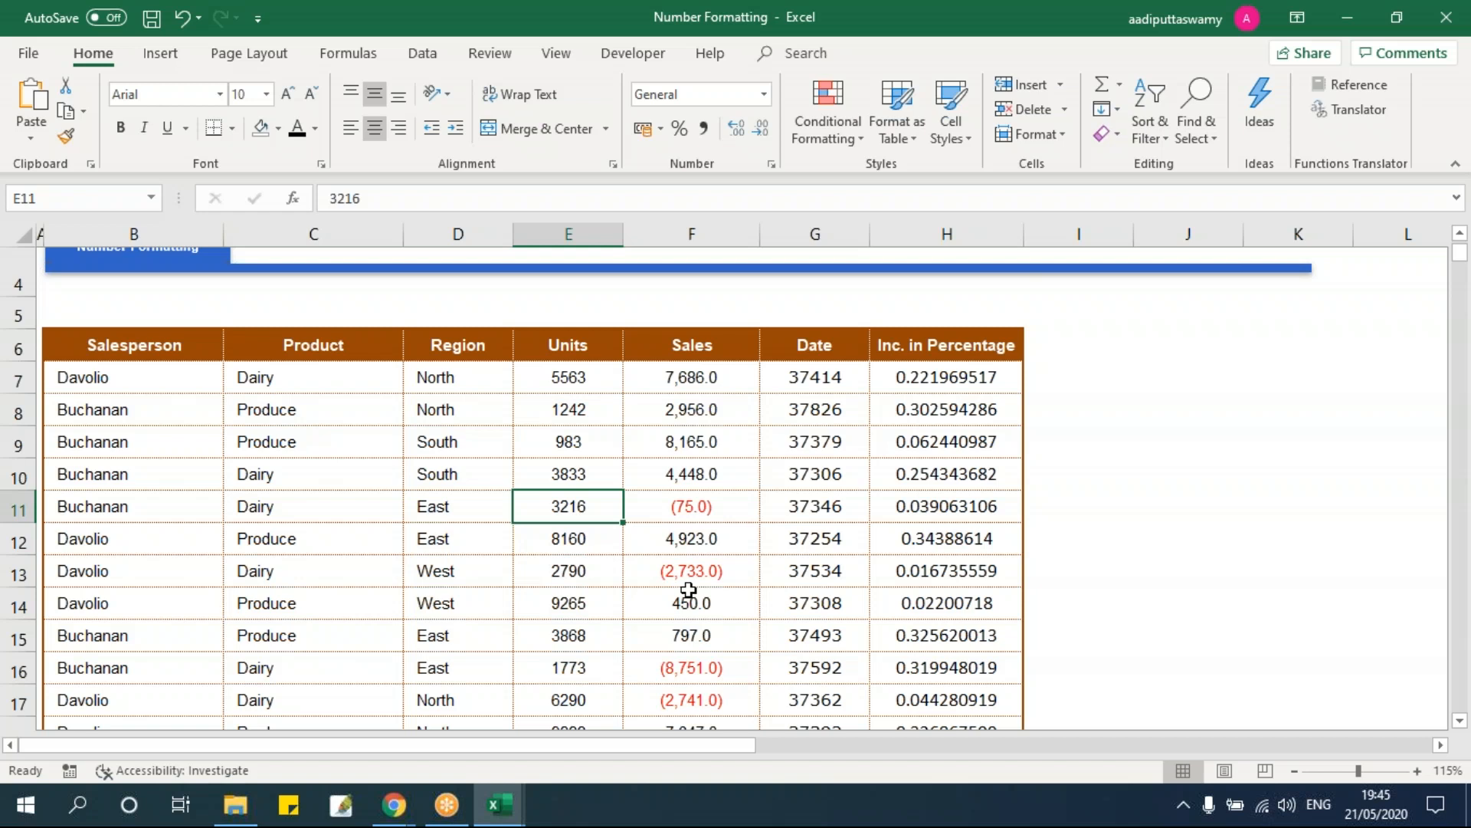
Step: Rename the E6 header to 'Units (kgs)'
click(601, 338)
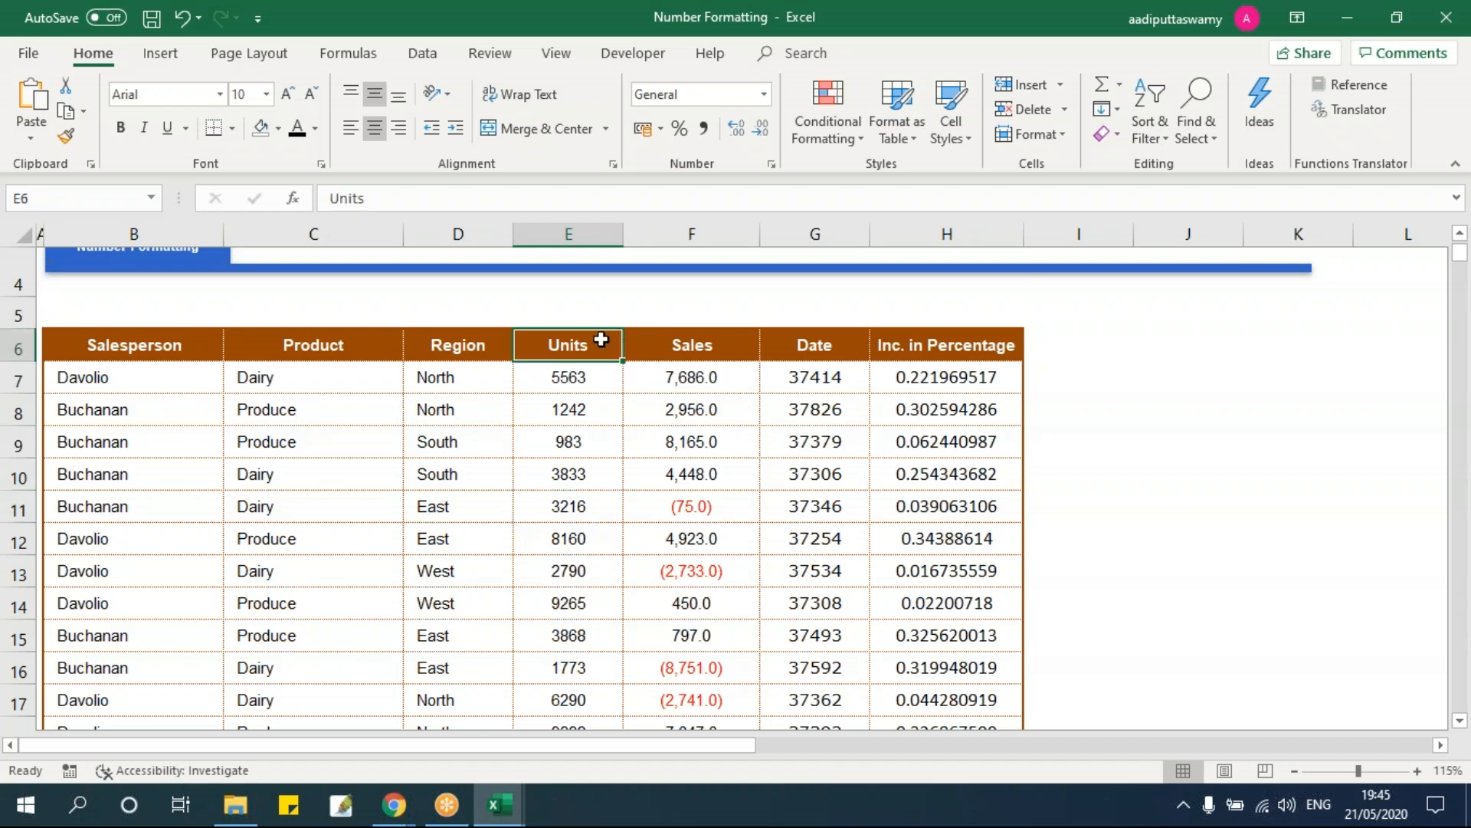
key(F2)
text((kgs))
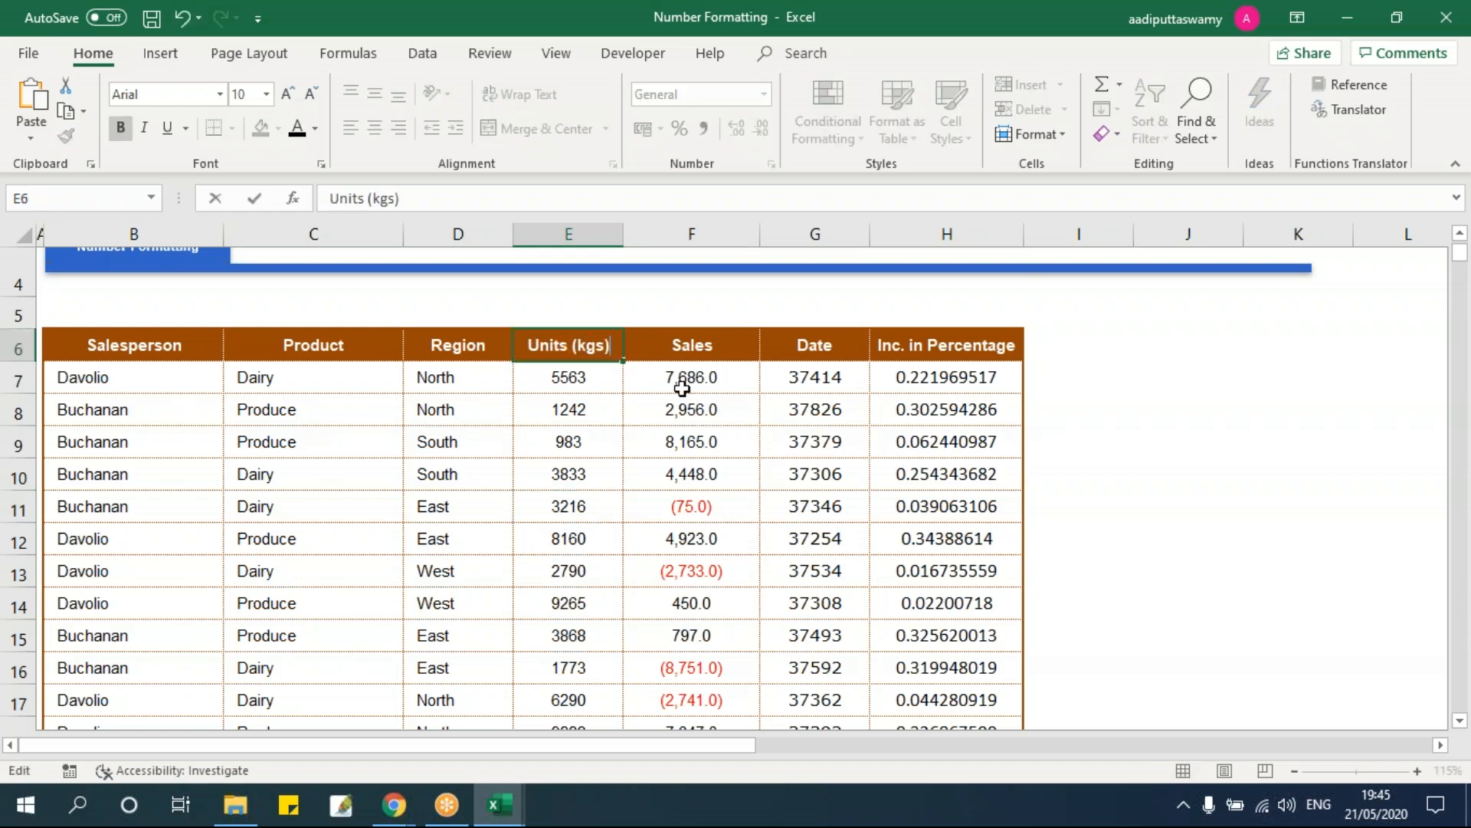
key(Return)
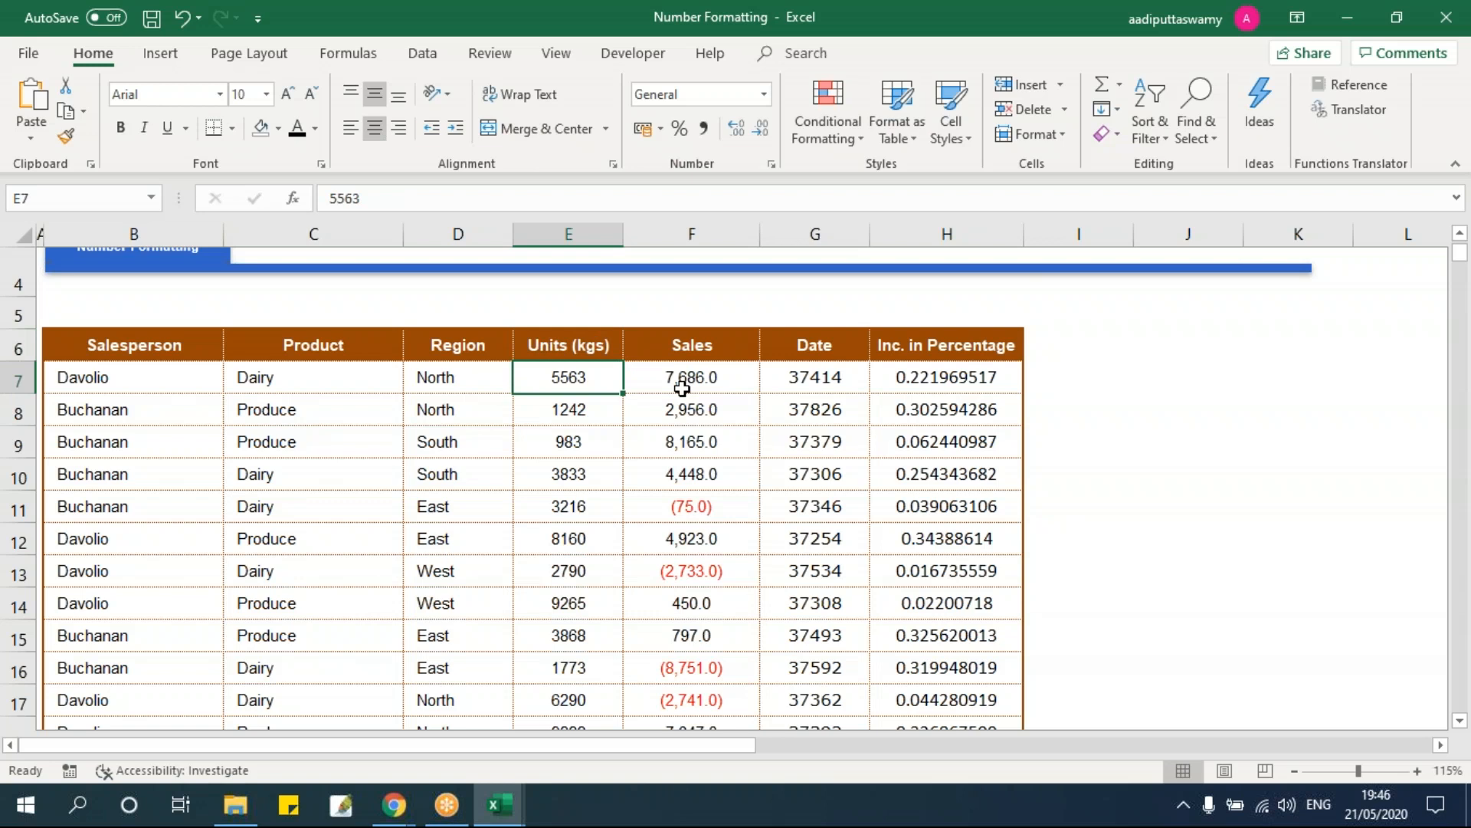
Step: Append 'Kgs' to the unit values in E7 (5563) and E8 (1242)
double_click(582, 374)
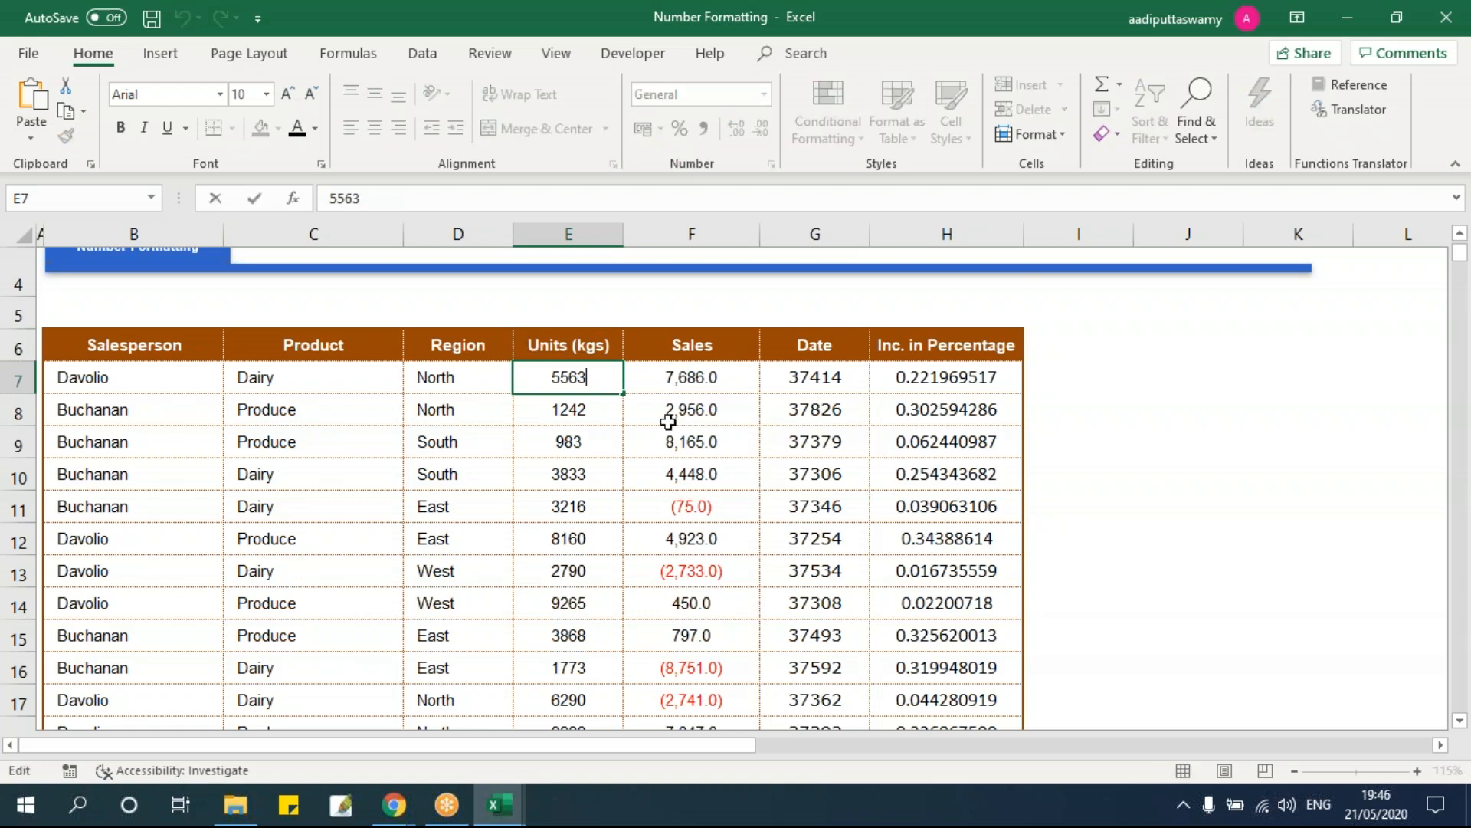
text(Kgs)
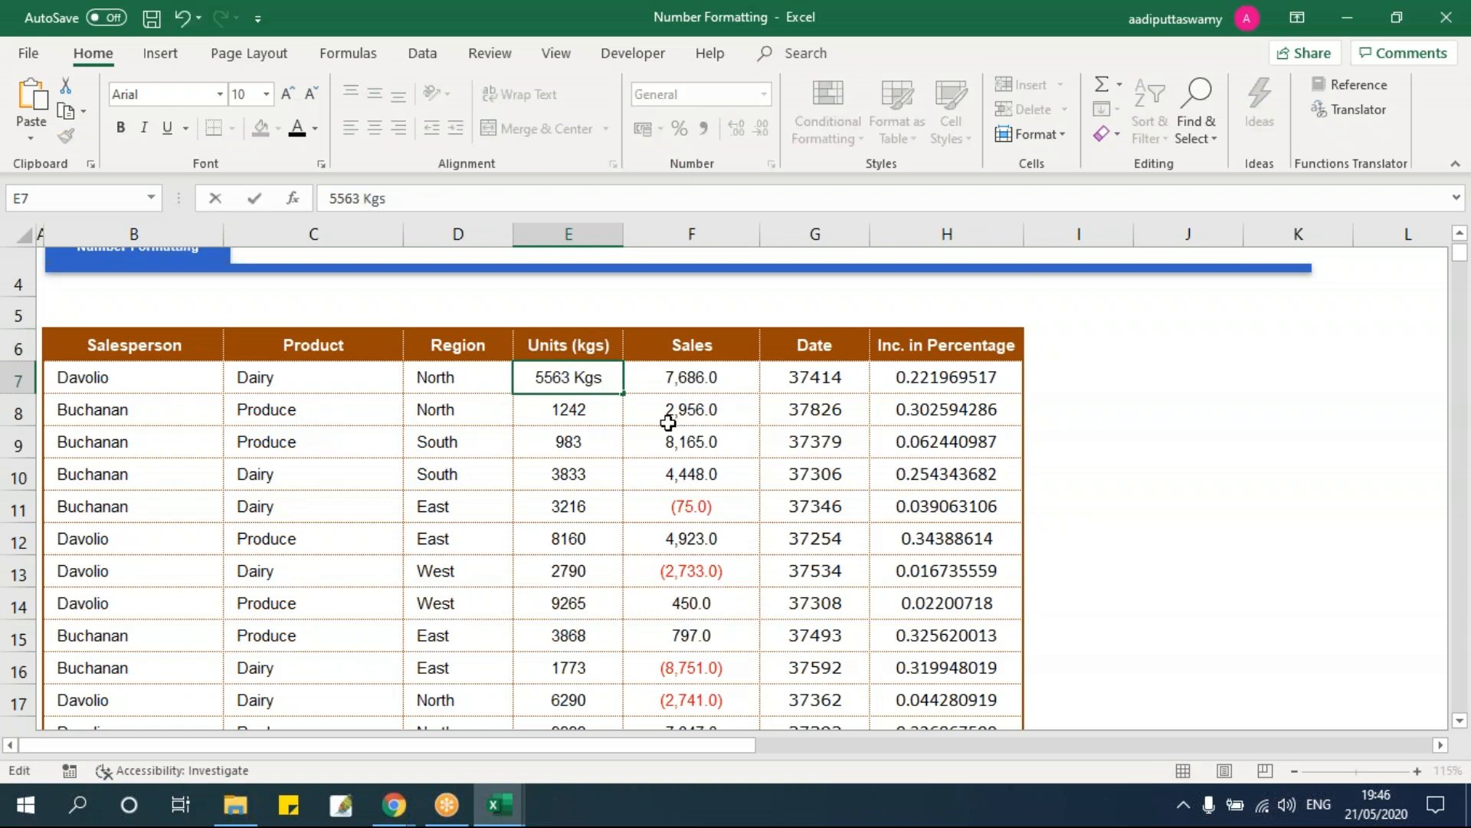
key(Return)
key(F2)
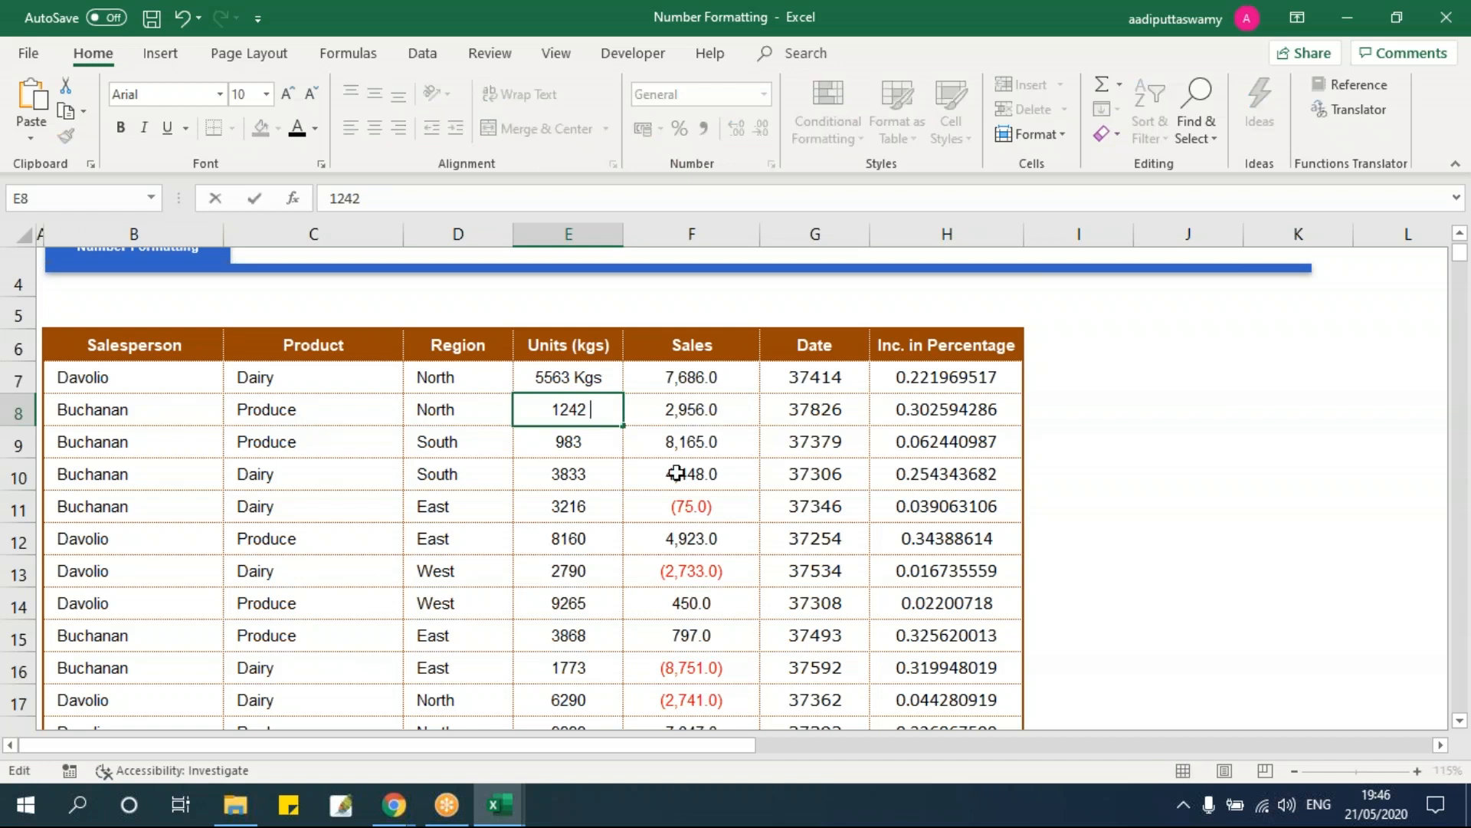
text(Kgs)
key(Return)
drag(596, 380, 602, 407)
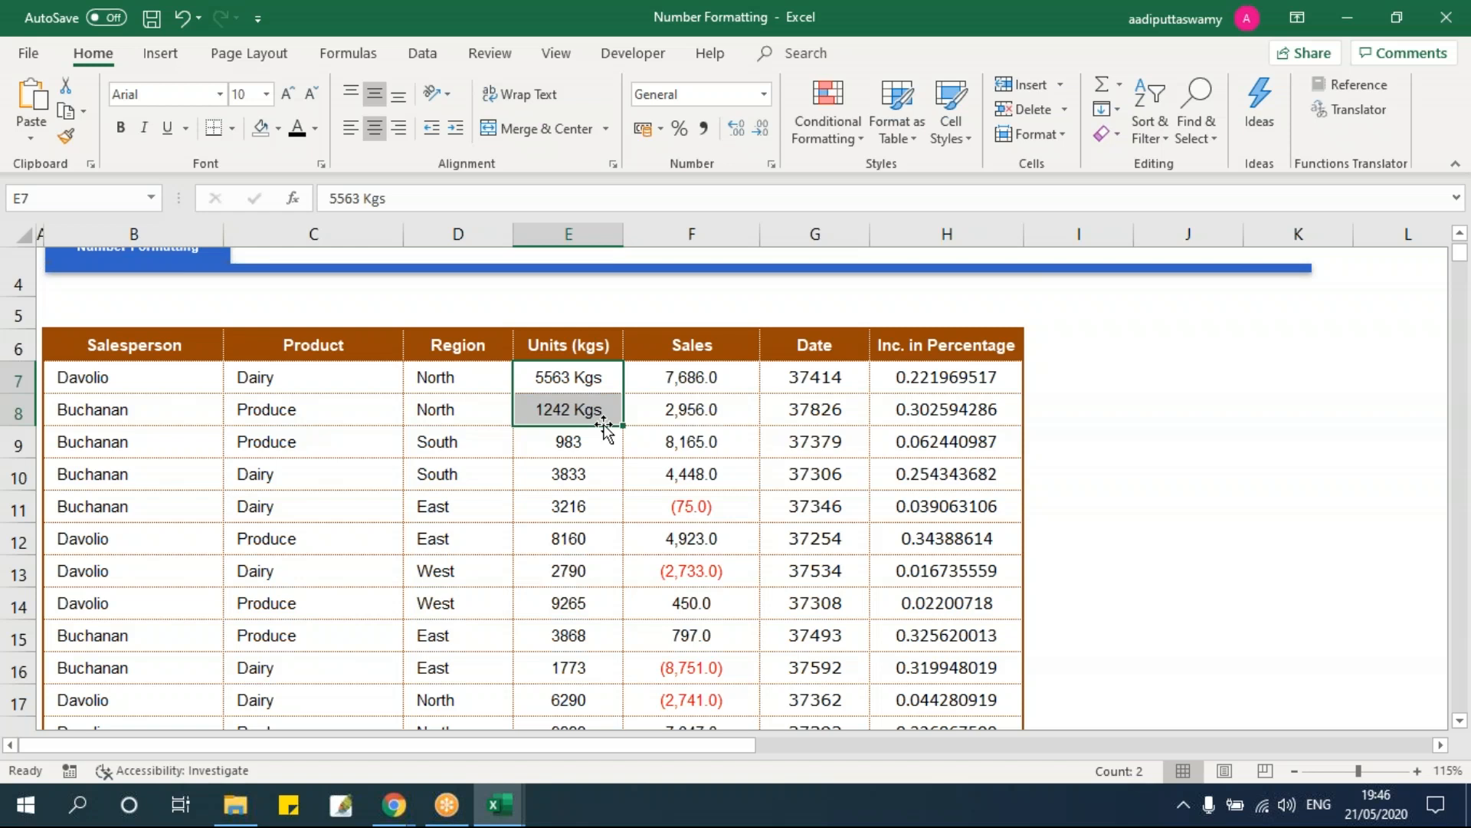
Step: Remove the Kgs text so E7 and E8 are plain numbers again, then select the Units values
mouse_move(593, 376)
mouse_down()
mouse_move(601, 400)
mouse_move(591, 377)
mouse_move(603, 377)
mouse_up()
double_click(601, 376)
key(BackSpace)
key(Return)
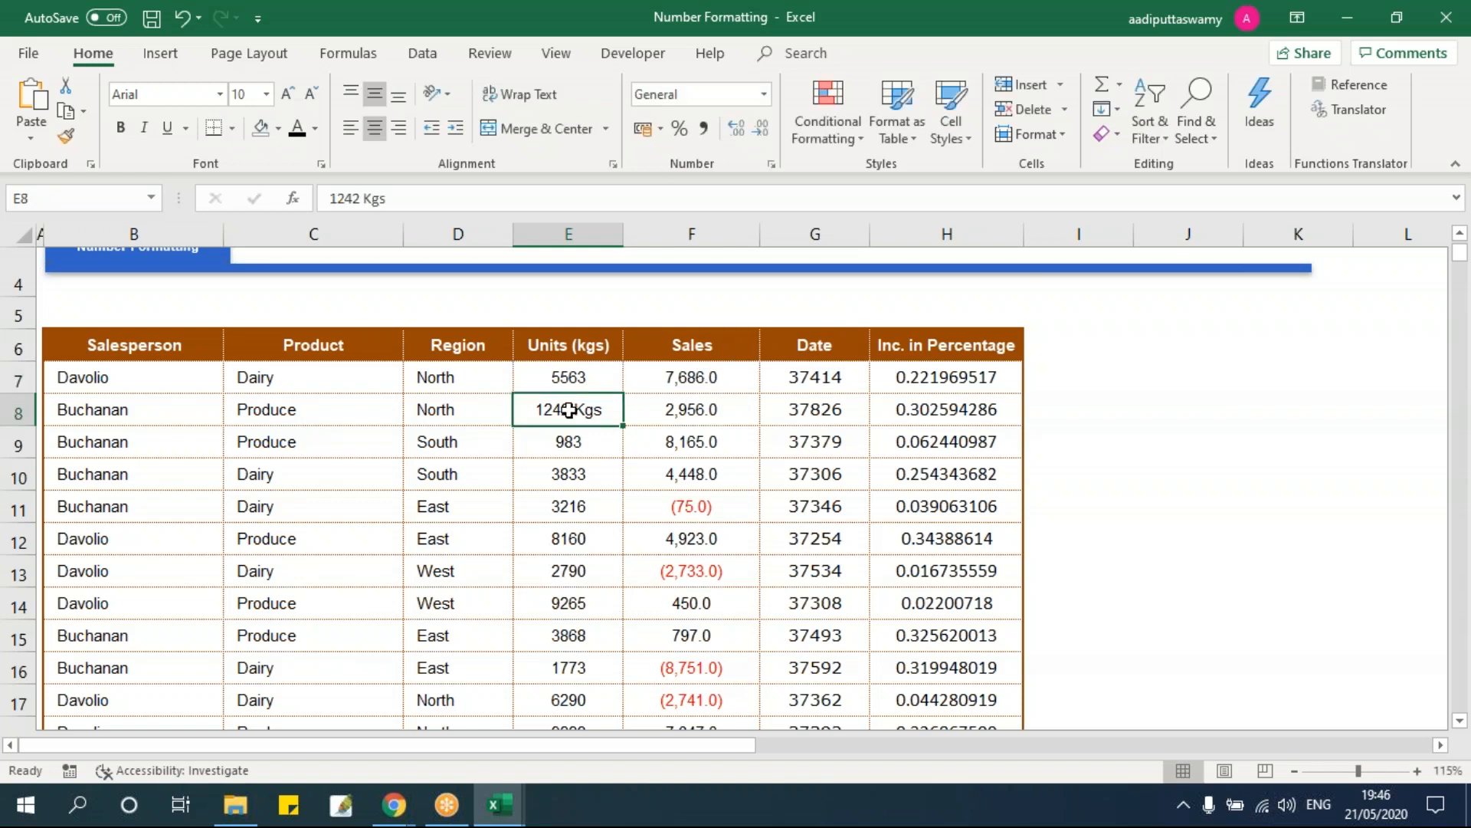
double_click(569, 410)
drag(576, 410, 605, 411)
key(BackSpace)
key(Return)
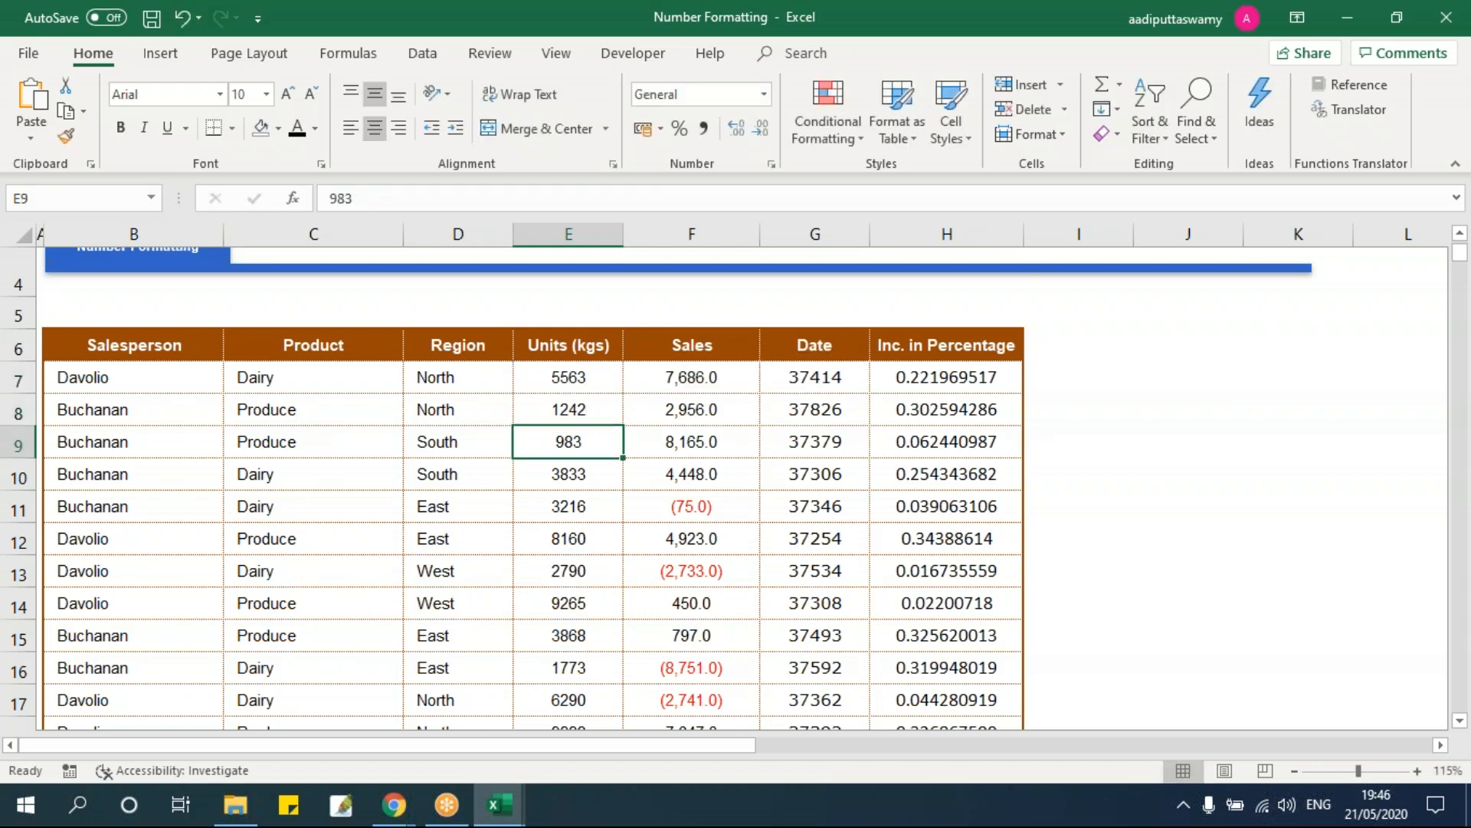
key(Up)
key(Up)
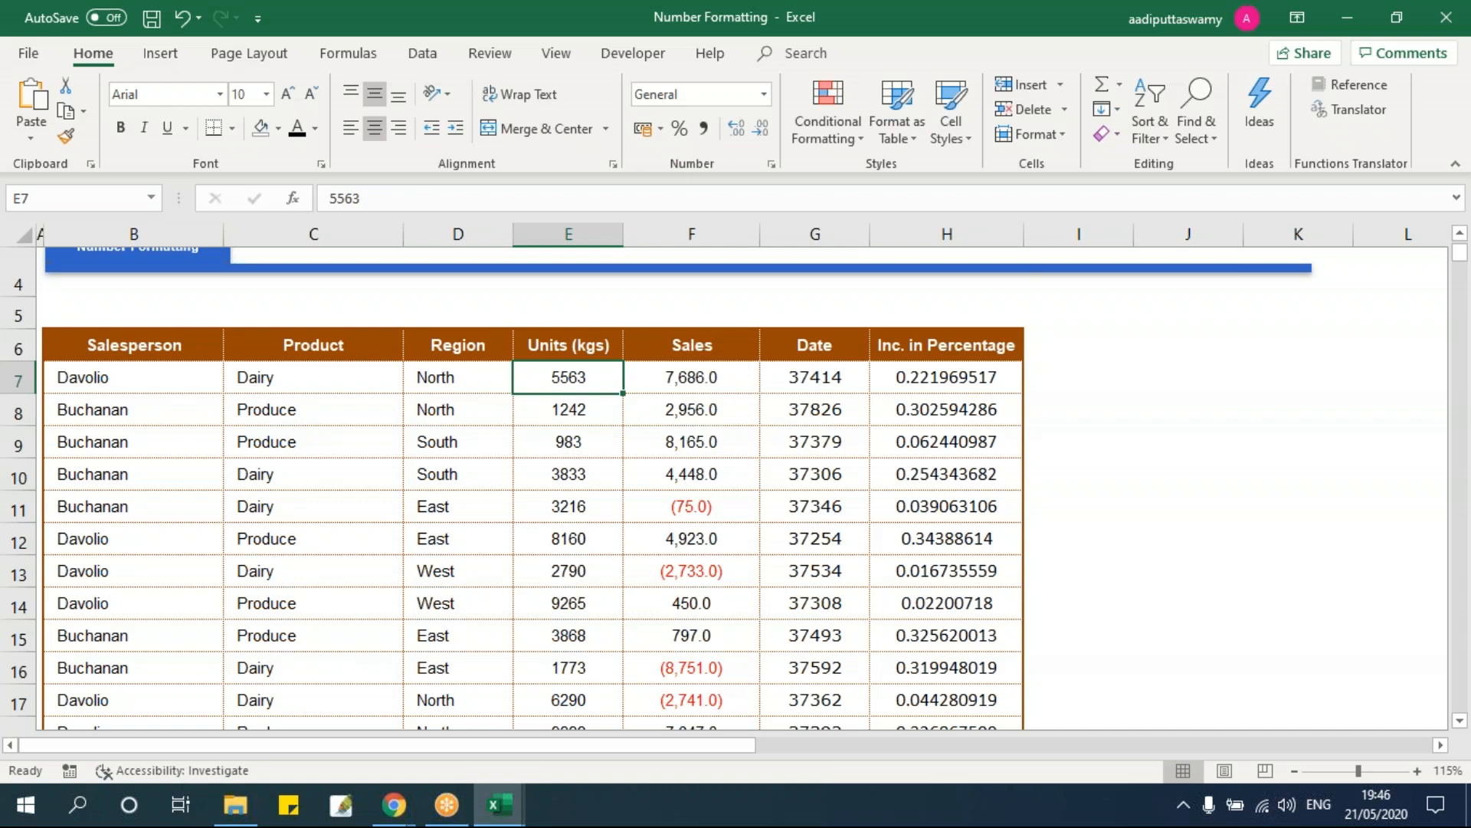
key(ctrl+shift+Down)
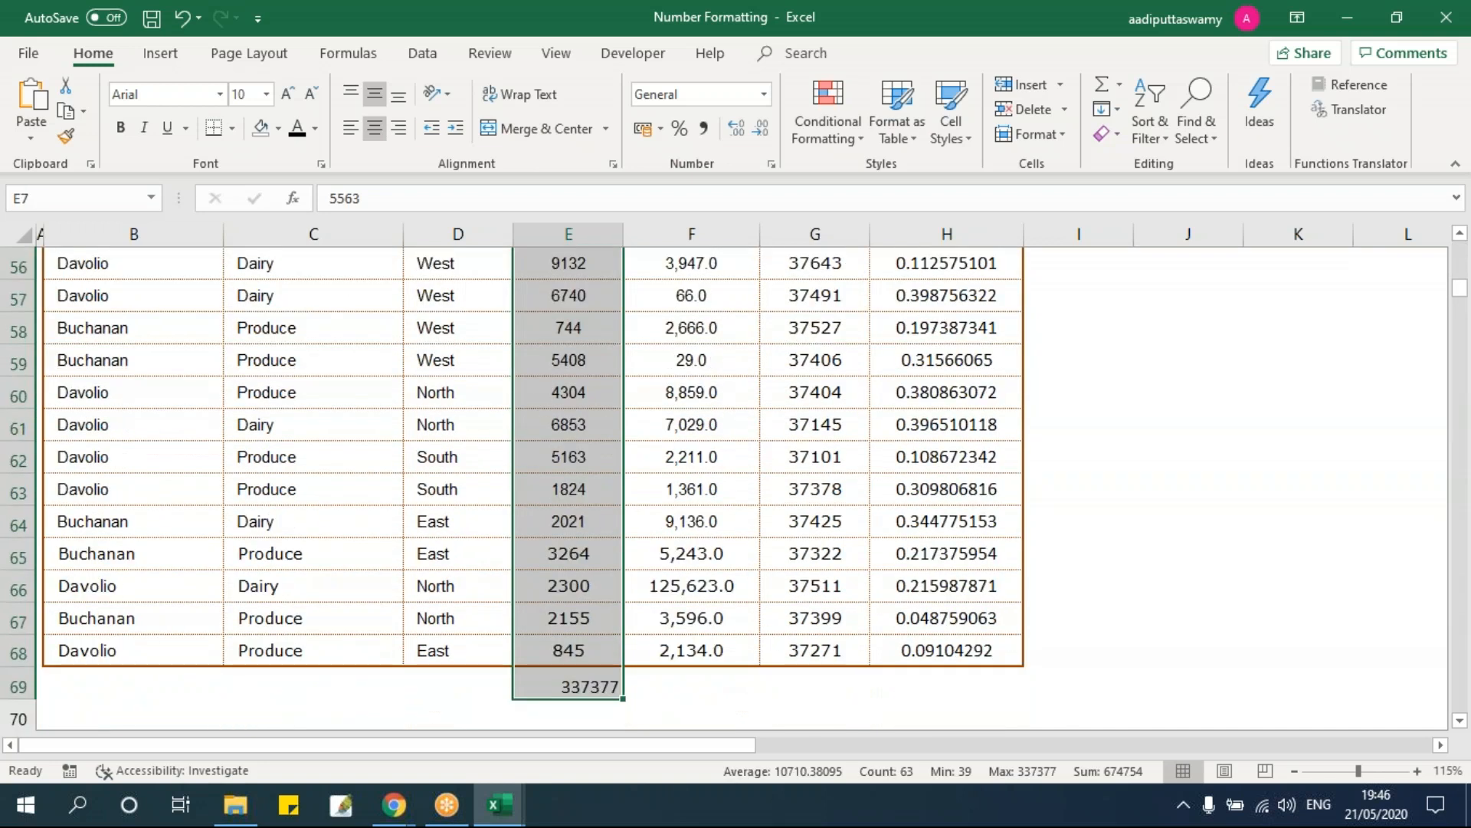
Step: Give Units E7:E68 the custom format 0 "kgs" so values read like 9970 kgs
key(shift+Up)
key(ctrl+BackSpace)
key(ctrl+1)
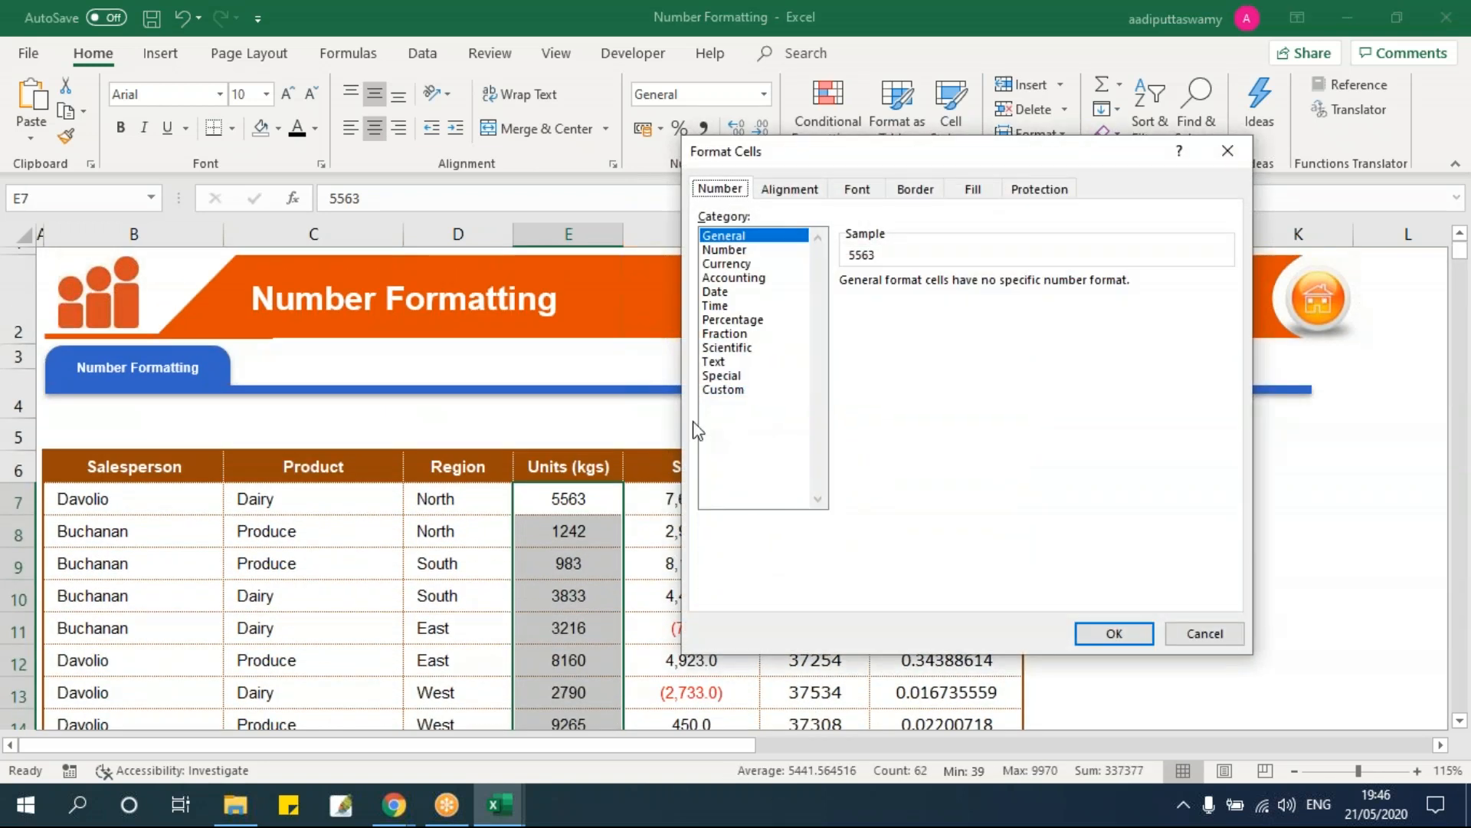
drag(819, 154, 353, 107)
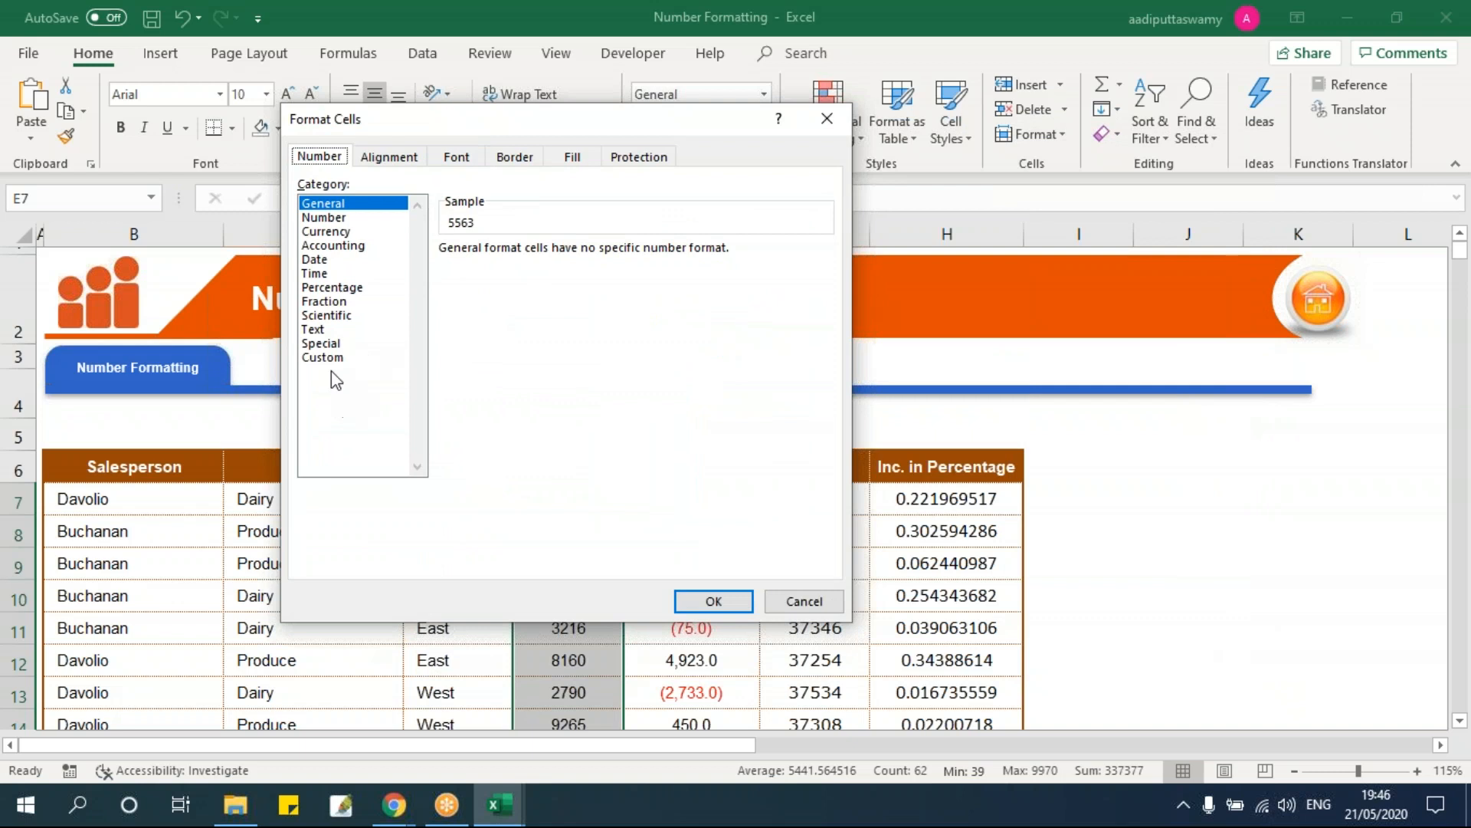
click(331, 361)
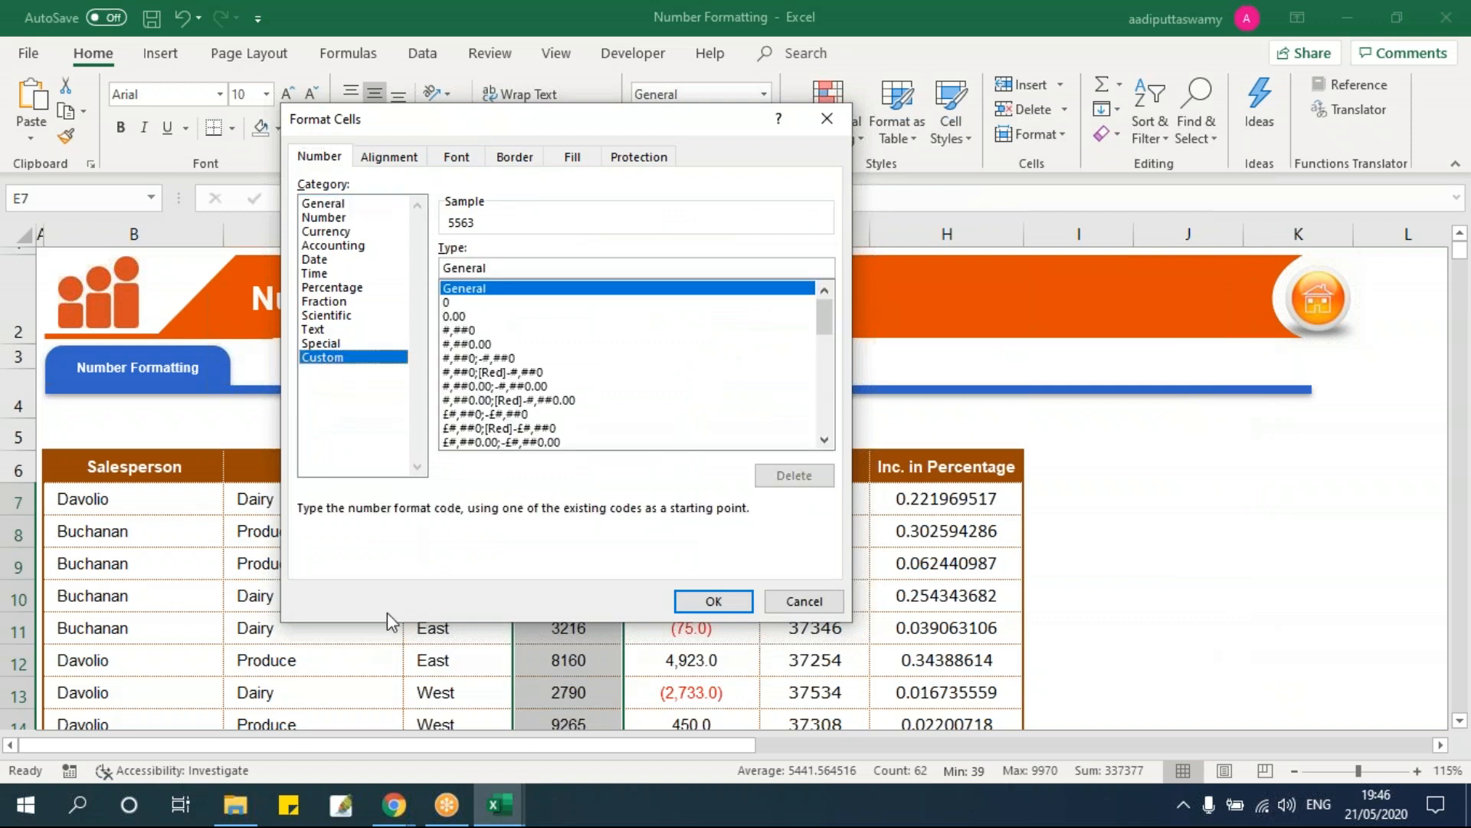
double_click(520, 262)
text(0)
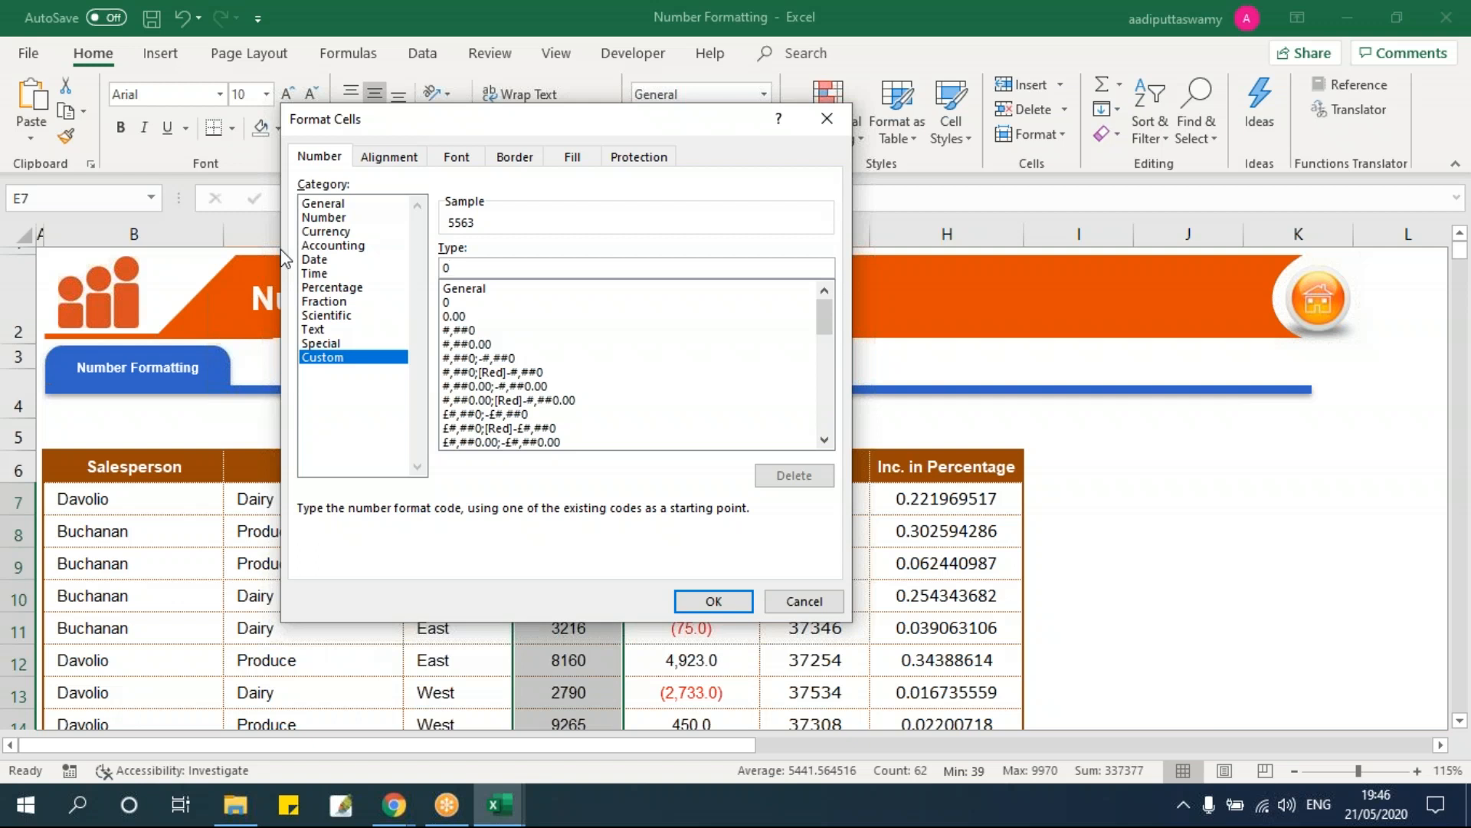
text(.0)
key(BackSpace)
key(BackSpace)
text(")
text(kgs")
click(714, 601)
click(571, 532)
scroll(615, 550, down, 13)
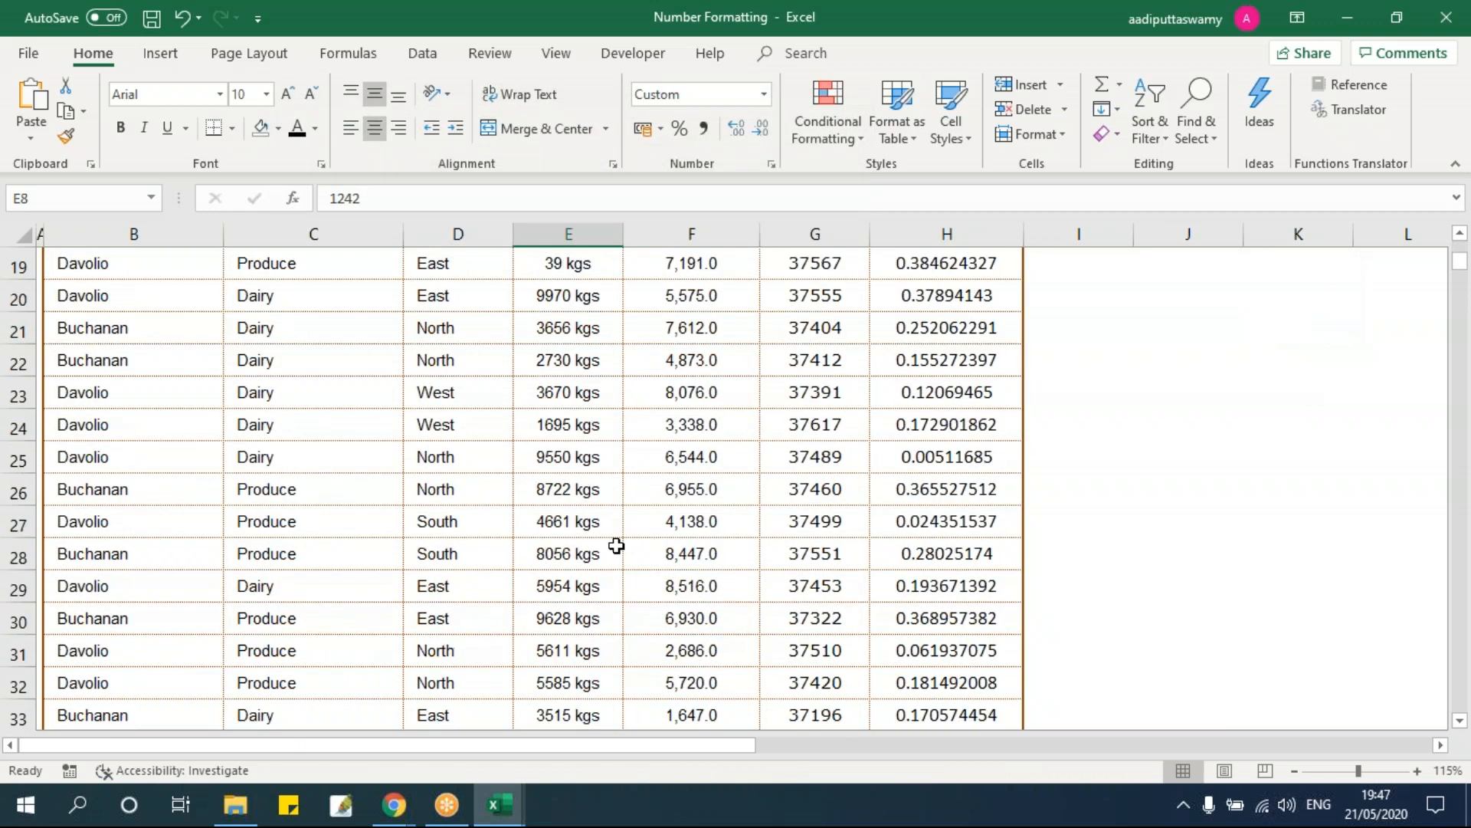
scroll(615, 550, up, 11)
scroll(616, 550, up, 2)
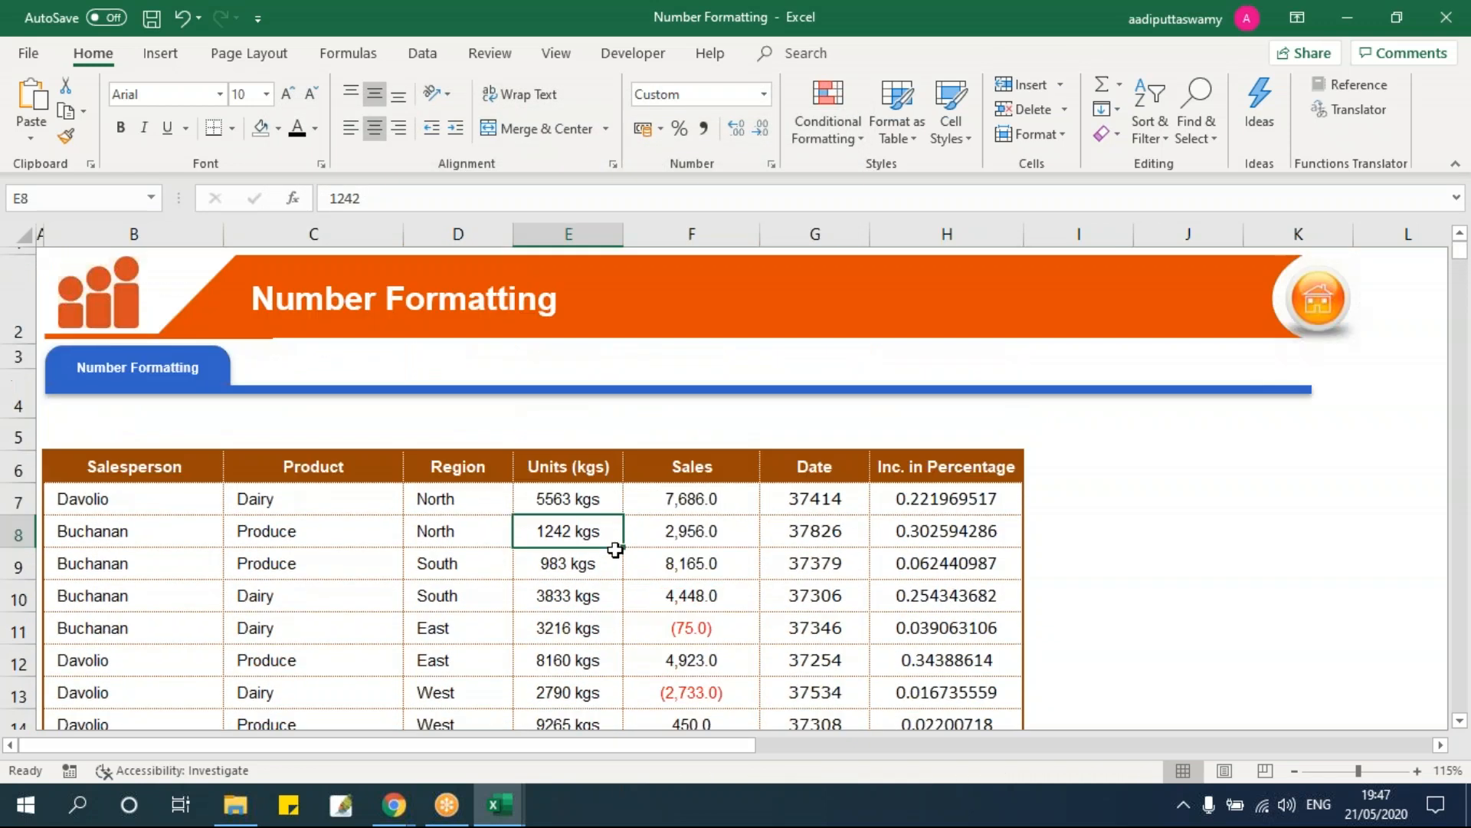
click(593, 501)
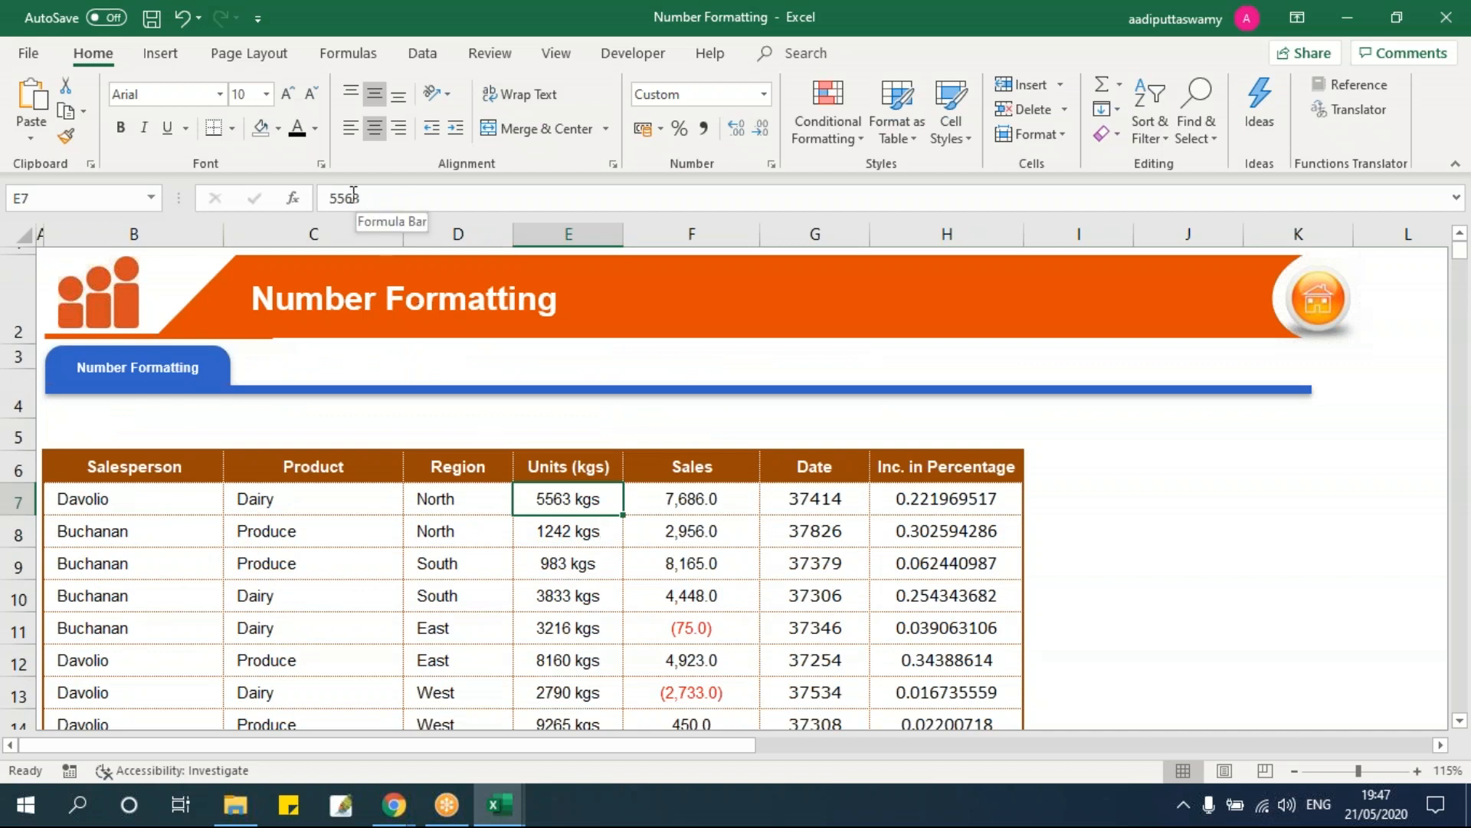
double_click(580, 499)
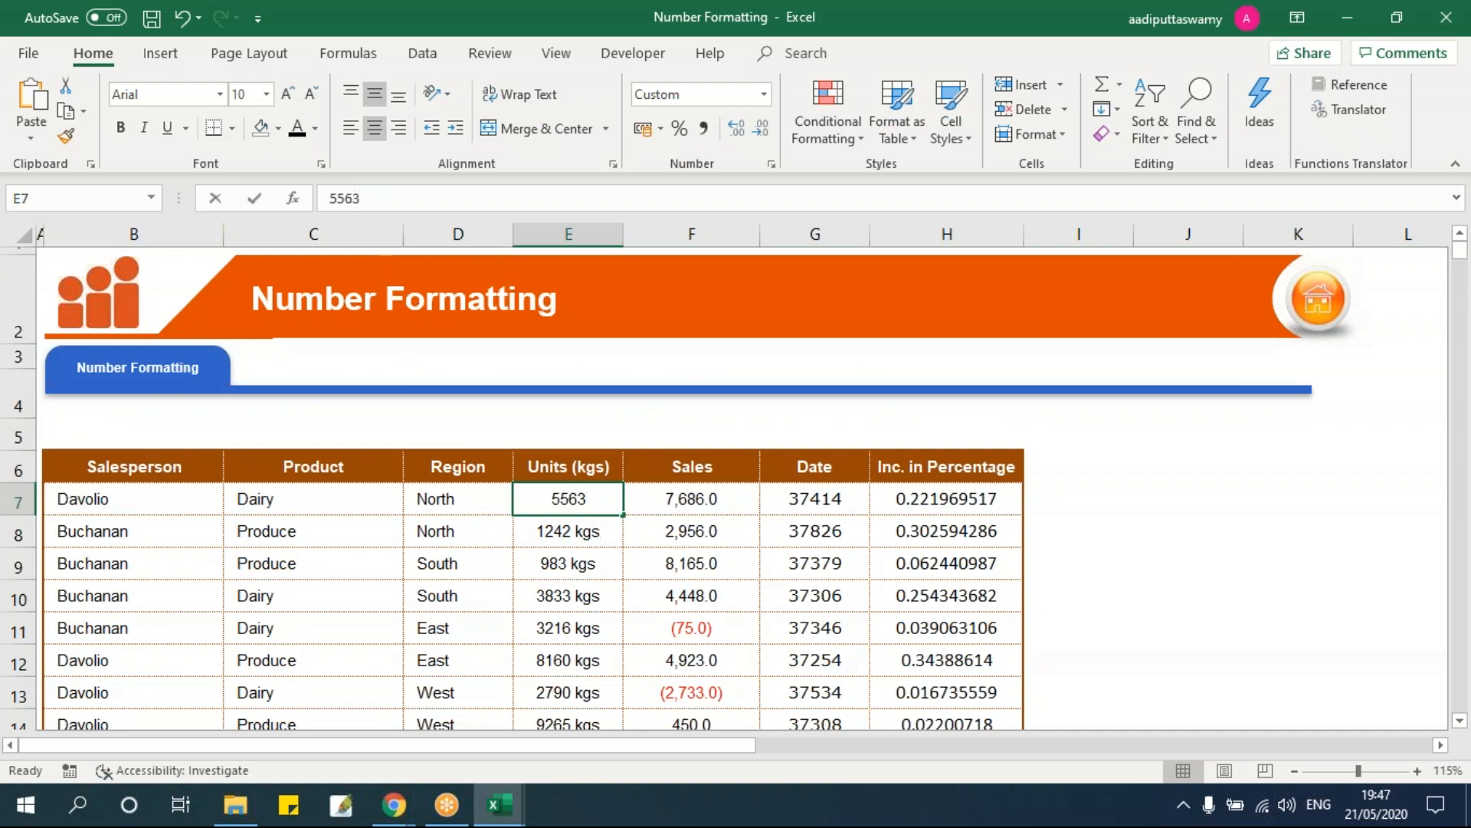
double_click(588, 531)
key(Return)
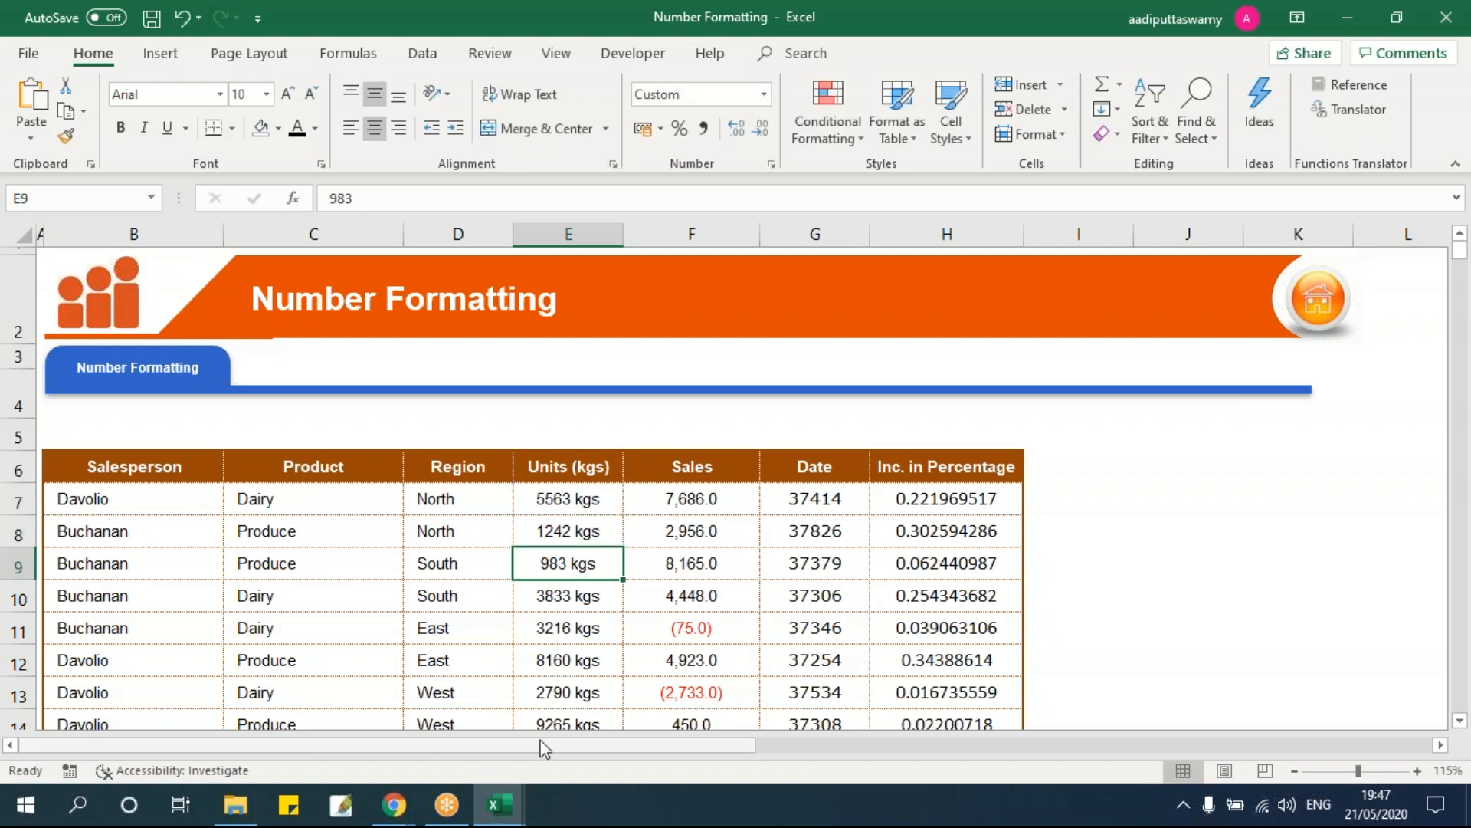
drag(589, 502, 593, 655)
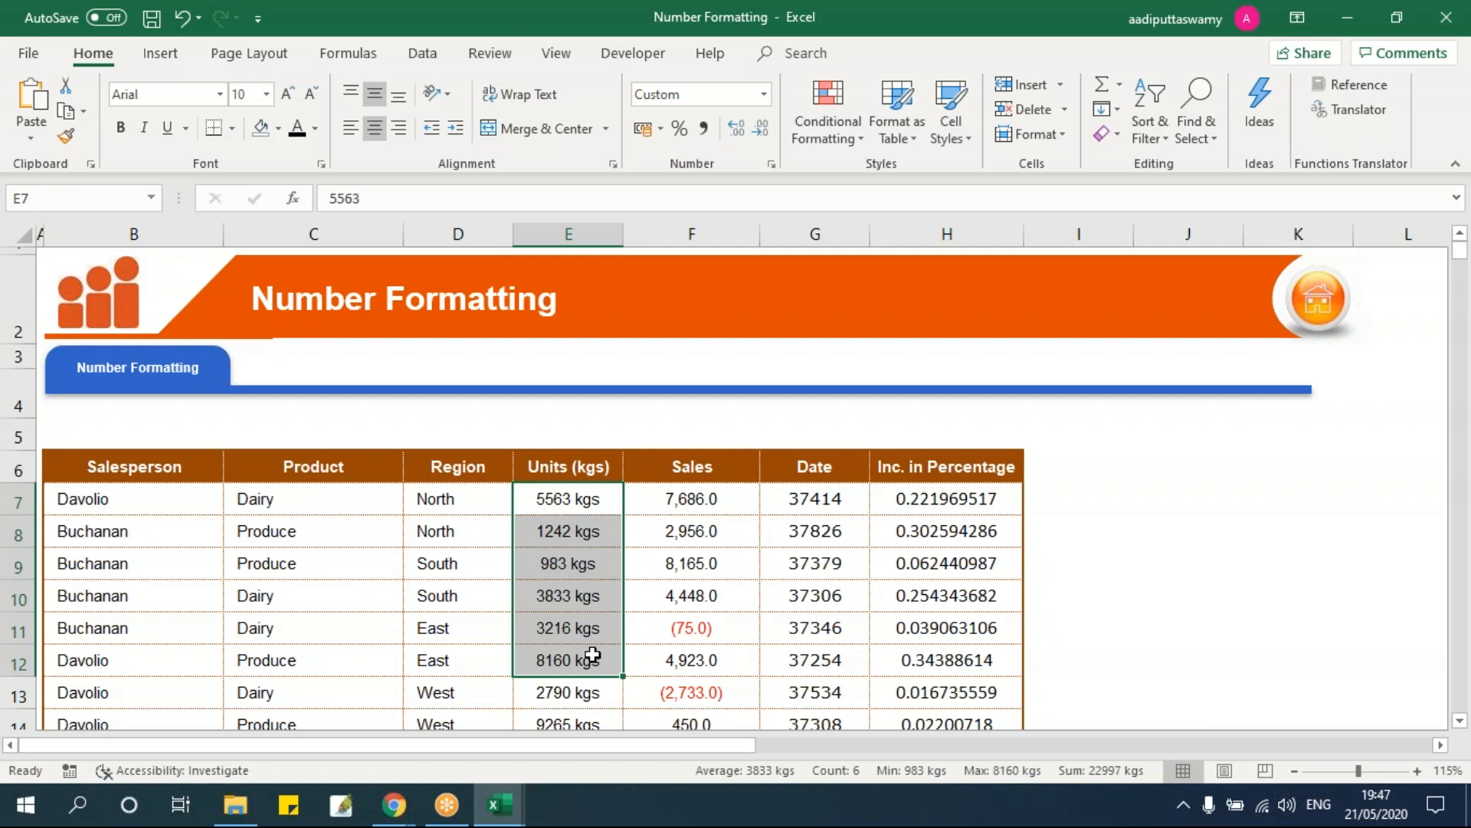
Step: Give the Units cells E7:E68 the custom format "iTAS" 0 "kgs" and widen column E
click(590, 499)
key(ctrl+shift+Down)
key(ctrl+BackSpace)
key(ctrl+1)
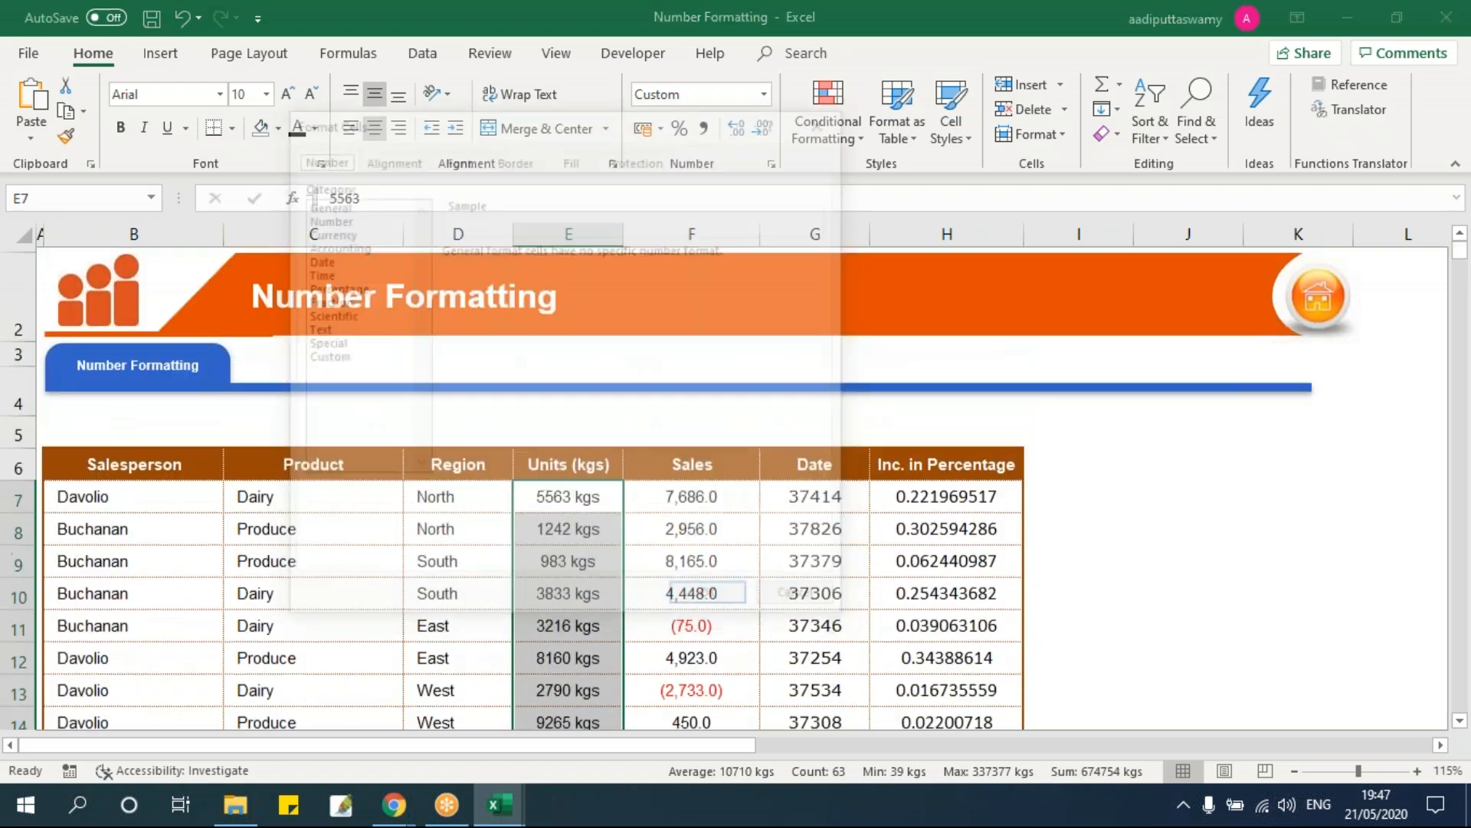
key(Escape)
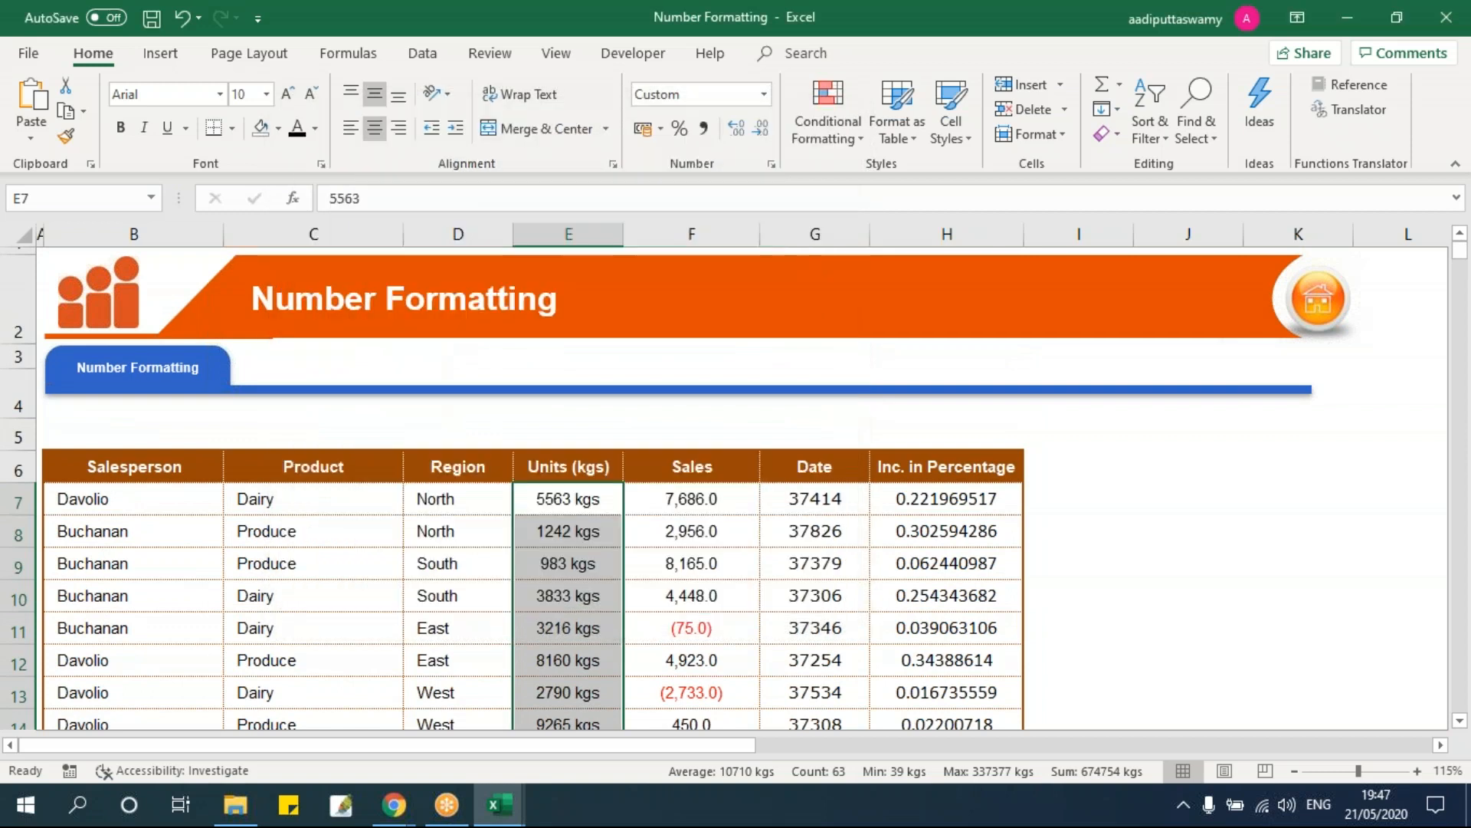
key(ctrl+shift+Down)
key(shift+Up)
key(ctrl+BackSpace)
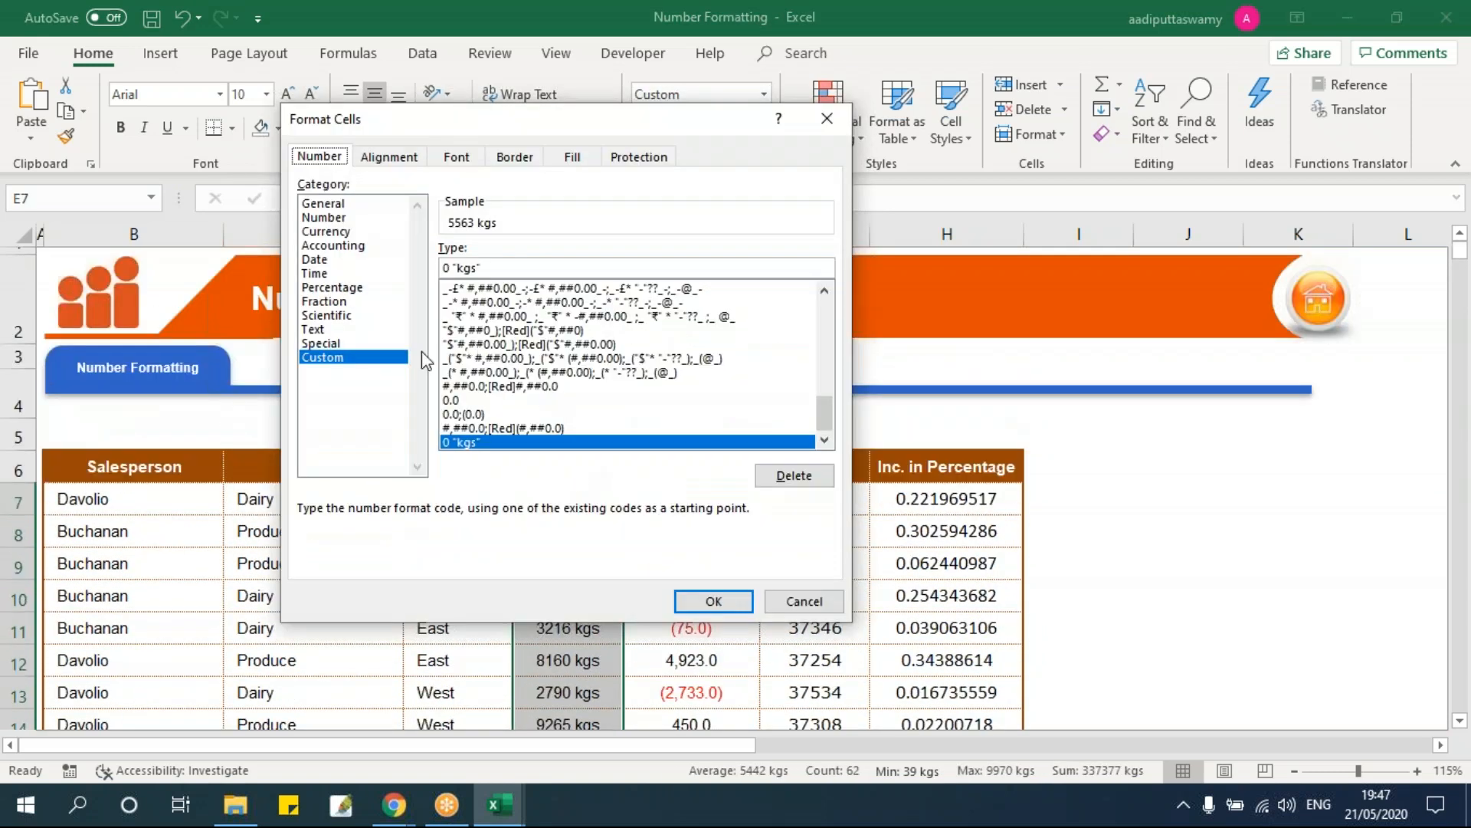
click(446, 267)
text("iTAS")
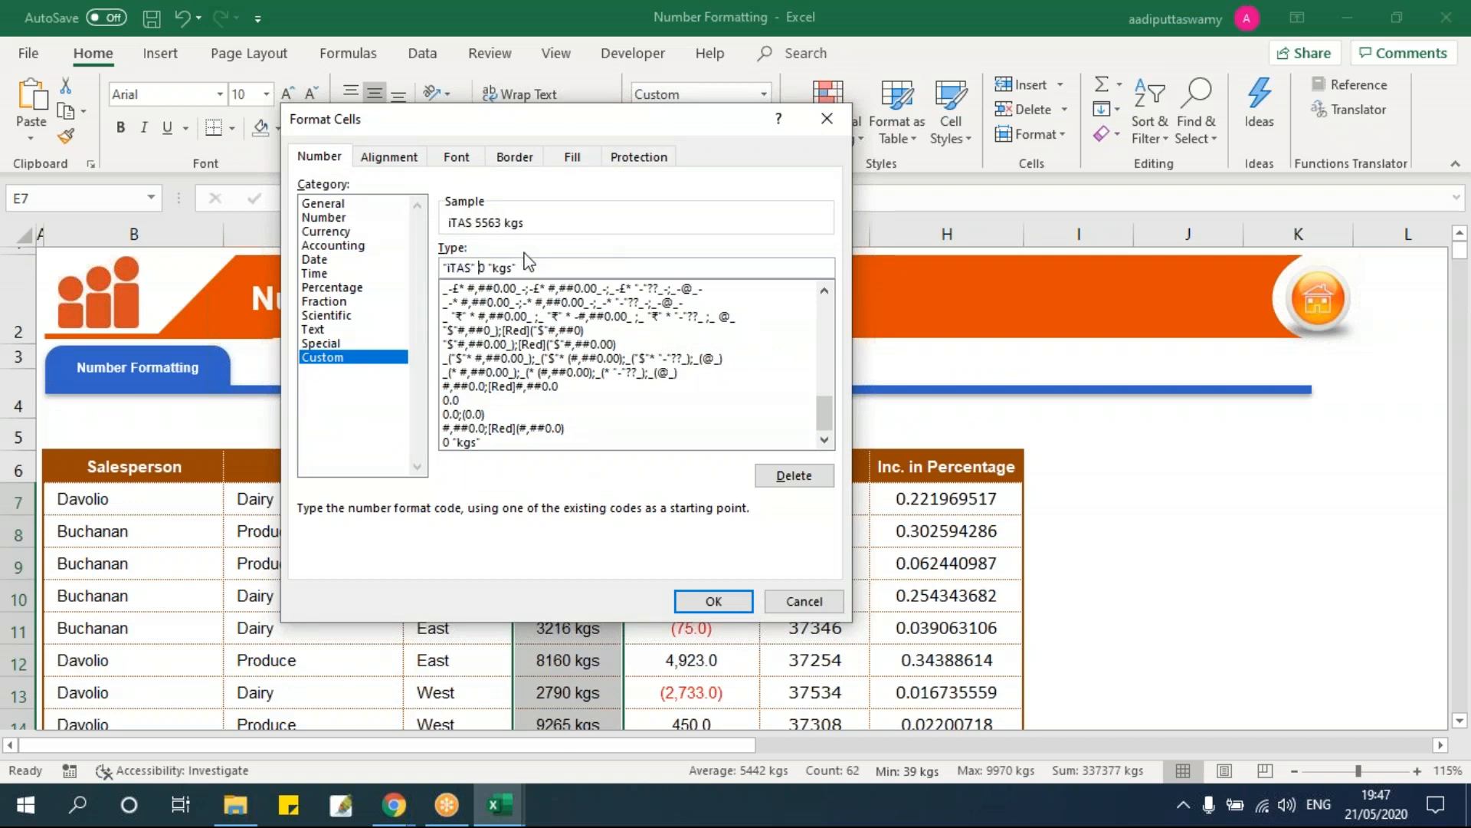
drag(478, 266, 418, 265)
click(726, 605)
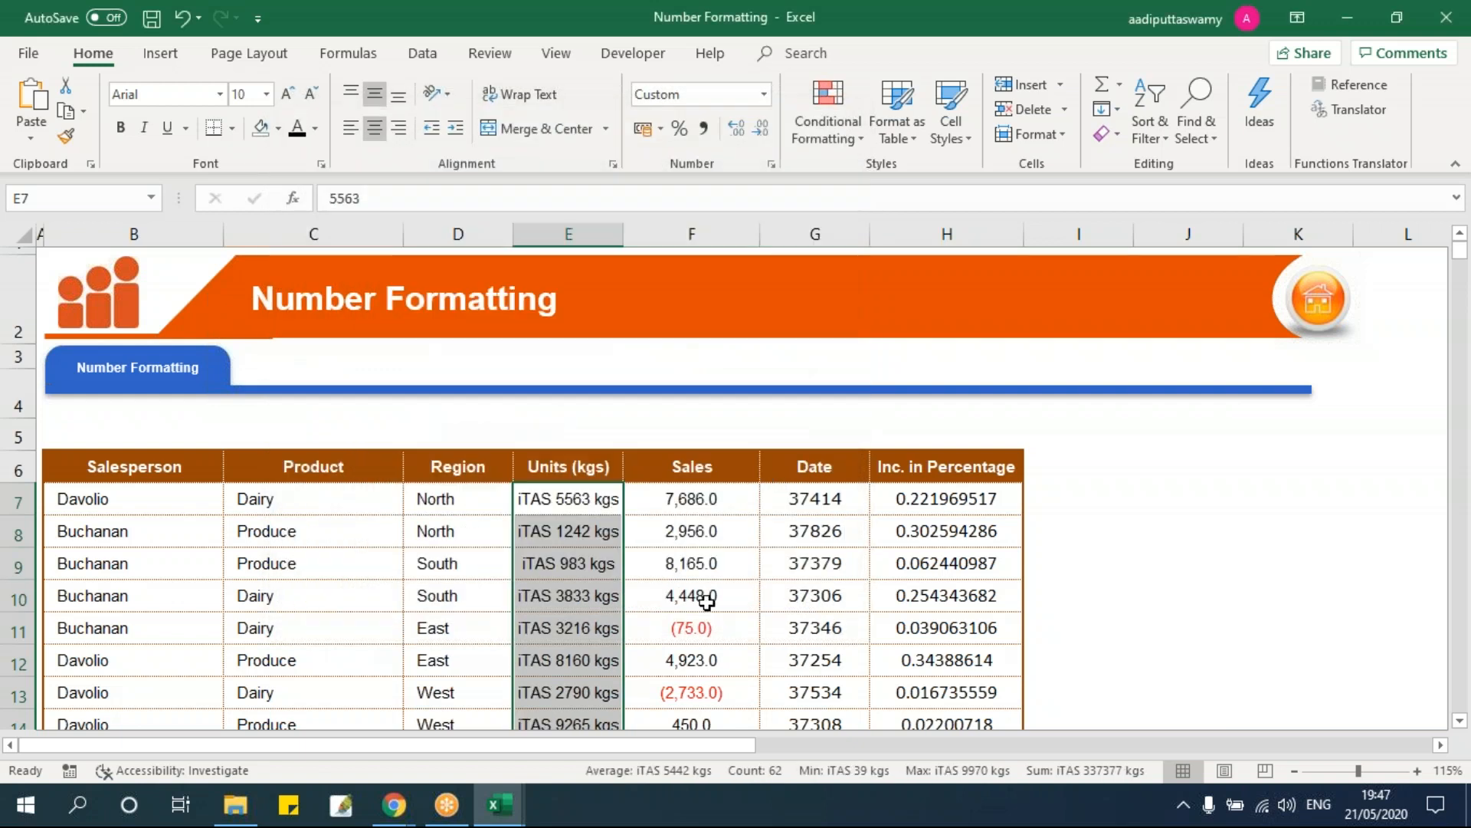
click(699, 598)
drag(623, 234, 670, 277)
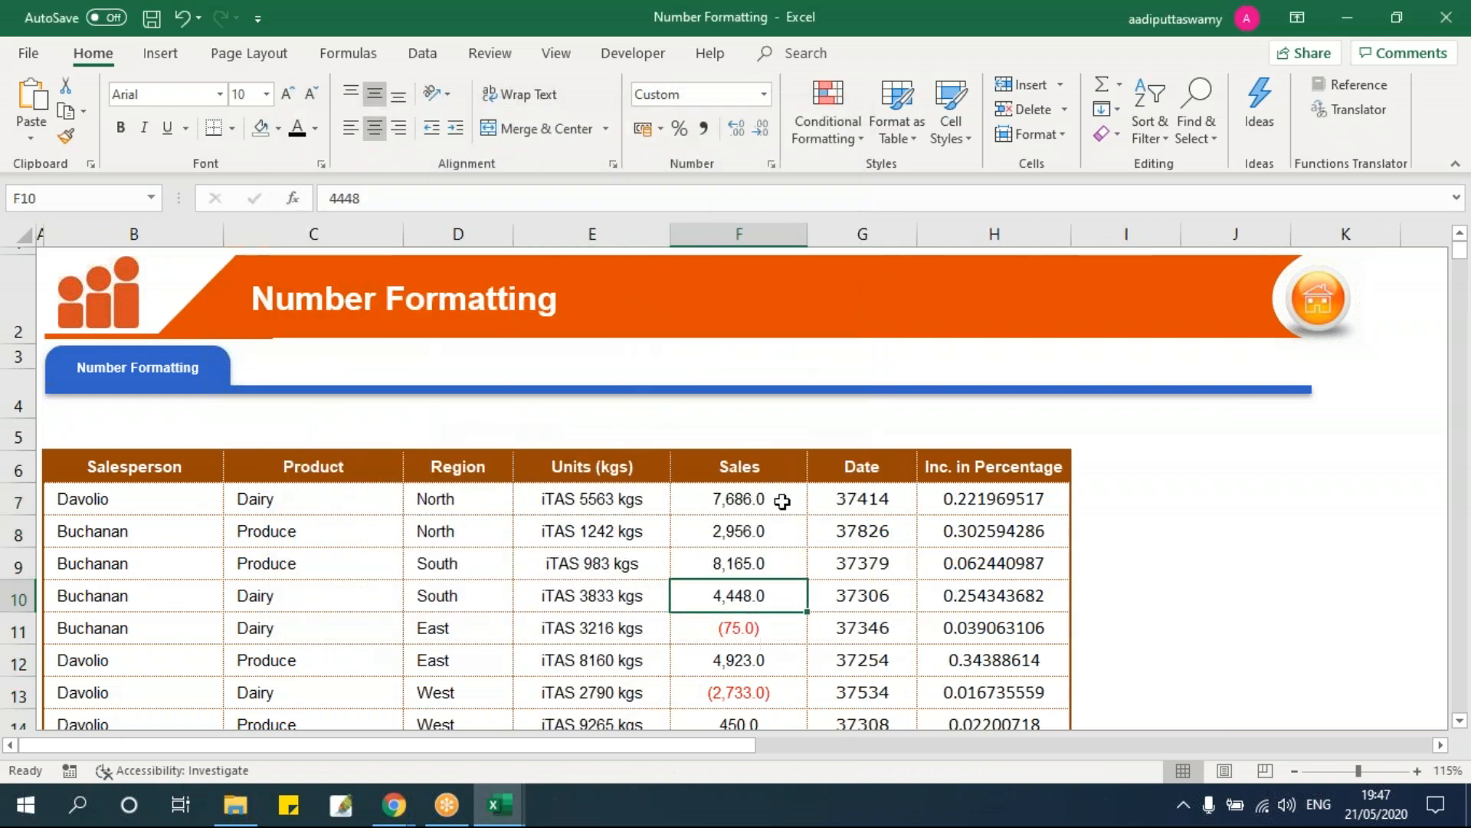
Step: Check the raw value 3448 stored in cell E45 without changing it
scroll(838, 654, down, 11)
scroll(838, 659, down, 1)
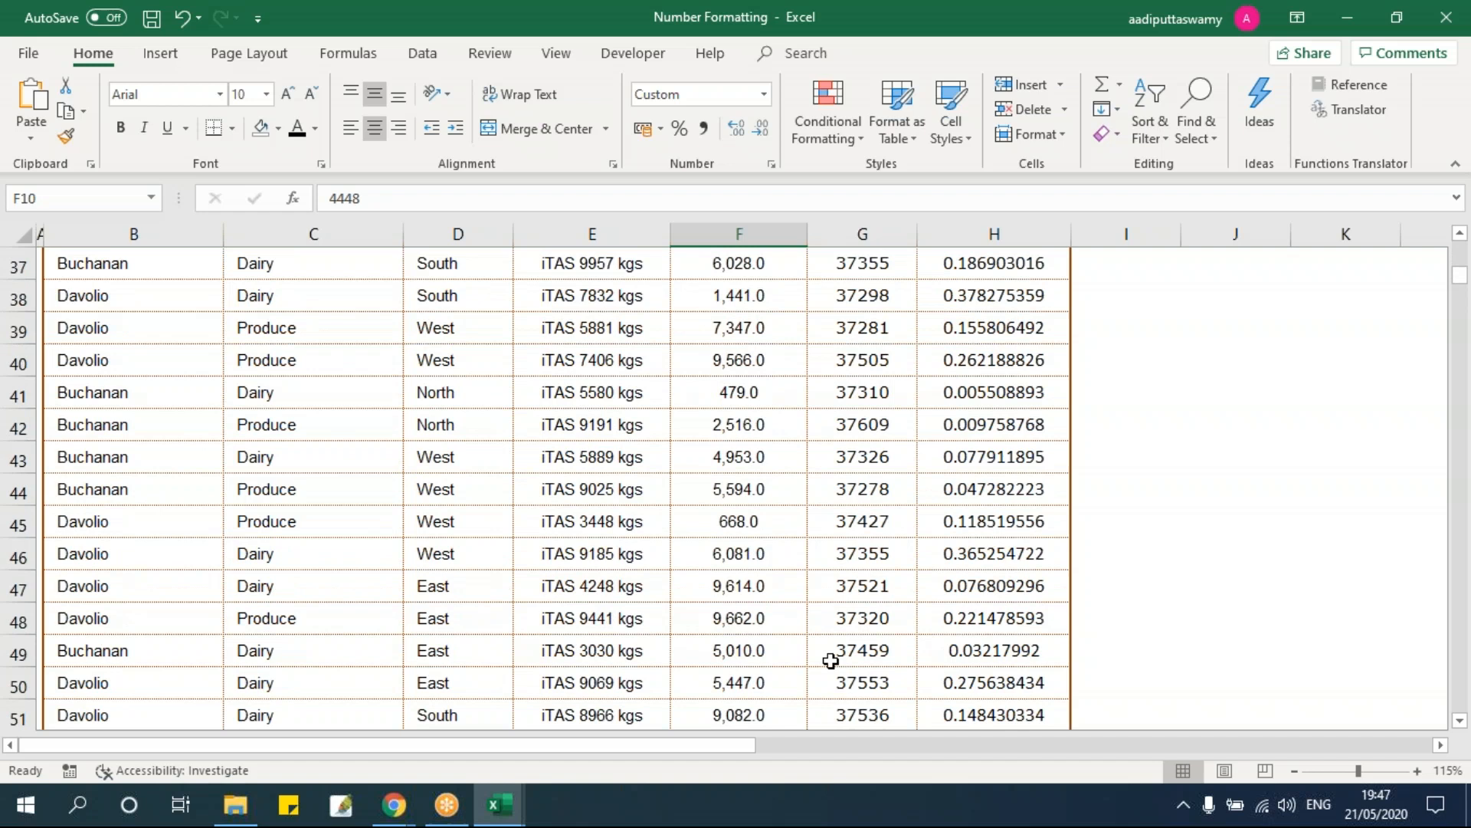
click(586, 425)
double_click(587, 523)
drag(565, 528, 705, 526)
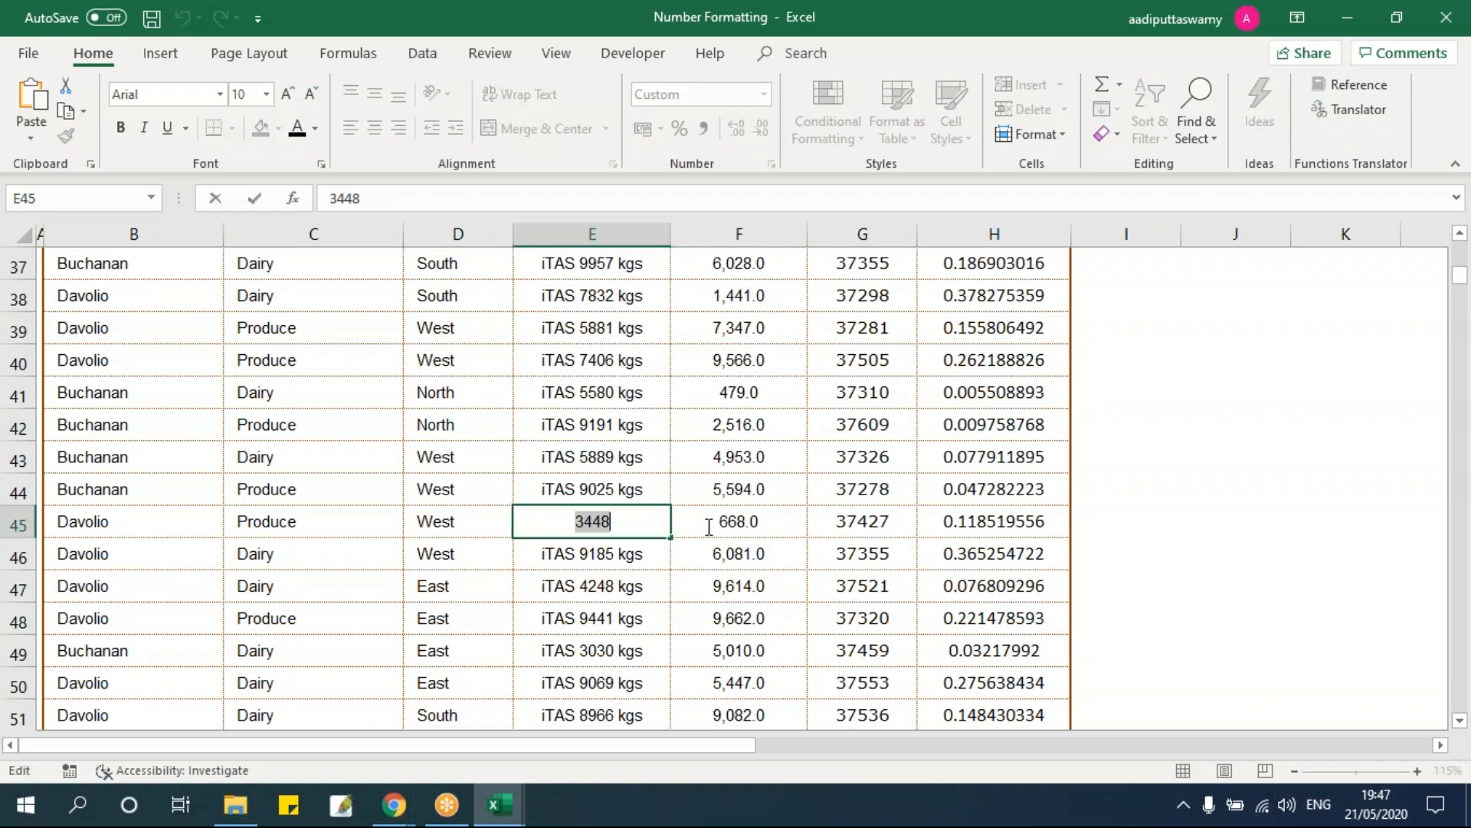
click(661, 582)
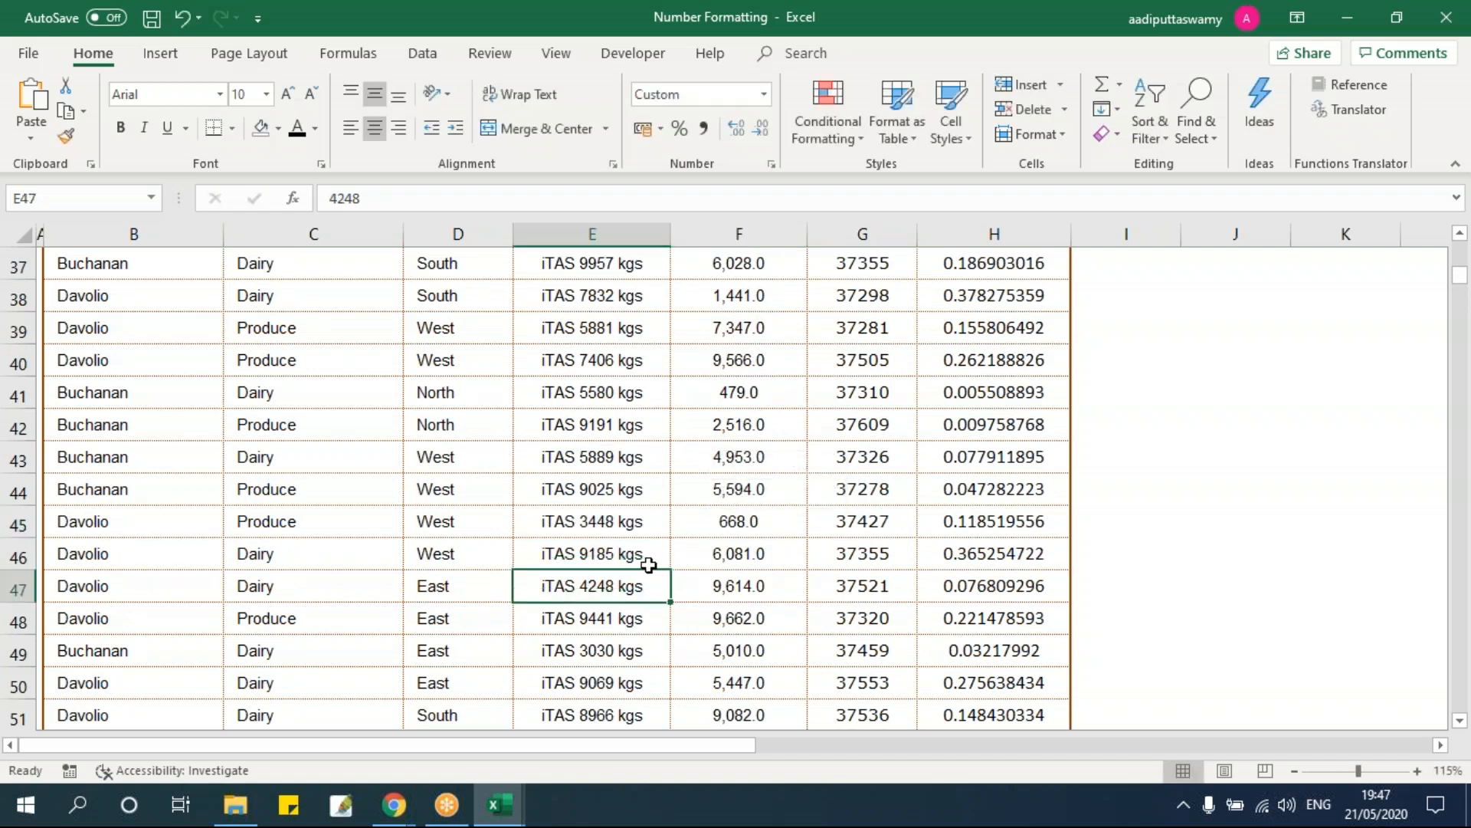
Step: Widen the Date column G and select the dates G7:G68
key(ctrl+Up)
key(Right)
key(Right)
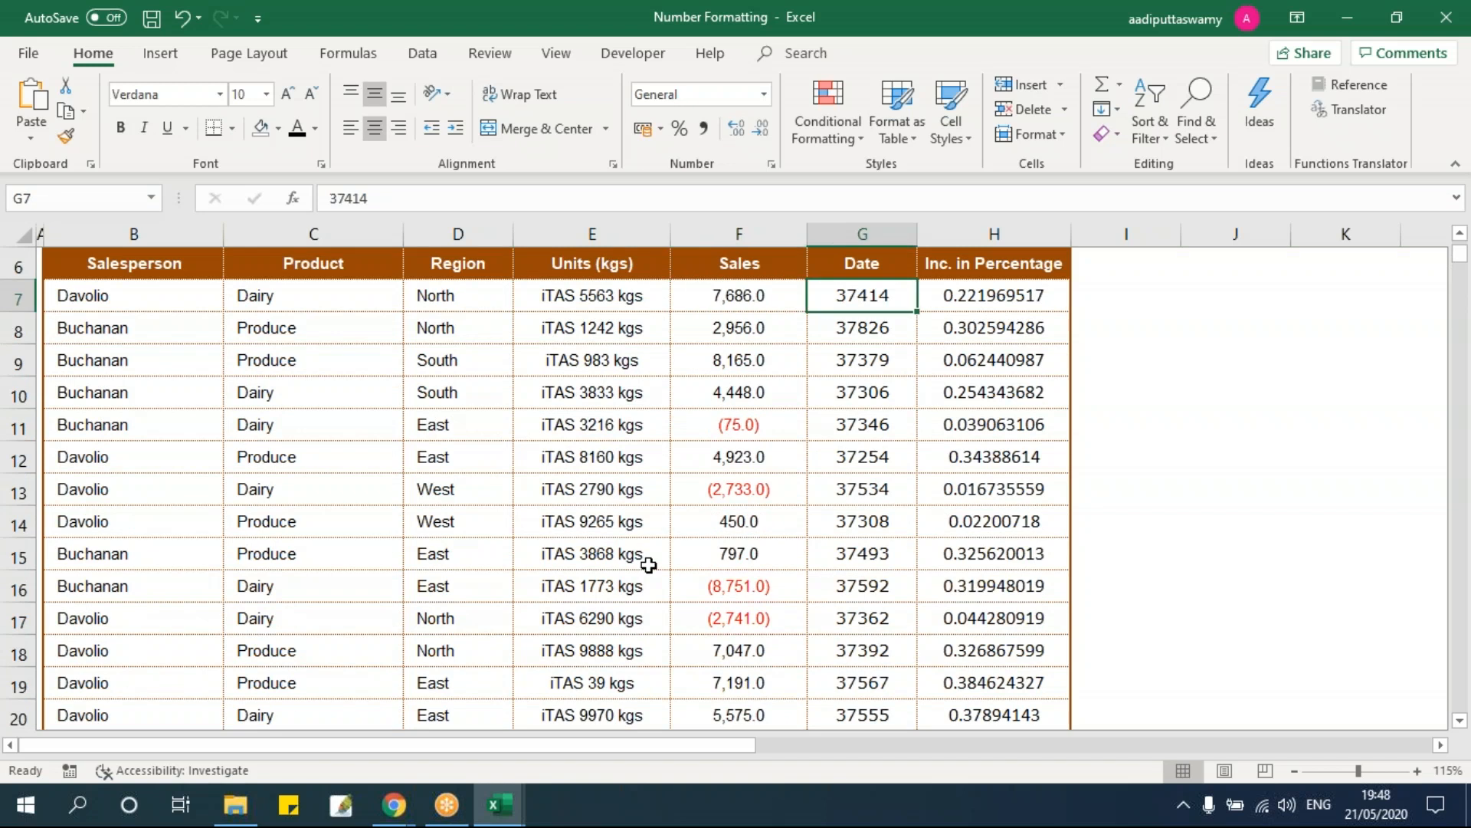
key(Up)
drag(918, 234, 1104, 457)
click(1441, 745)
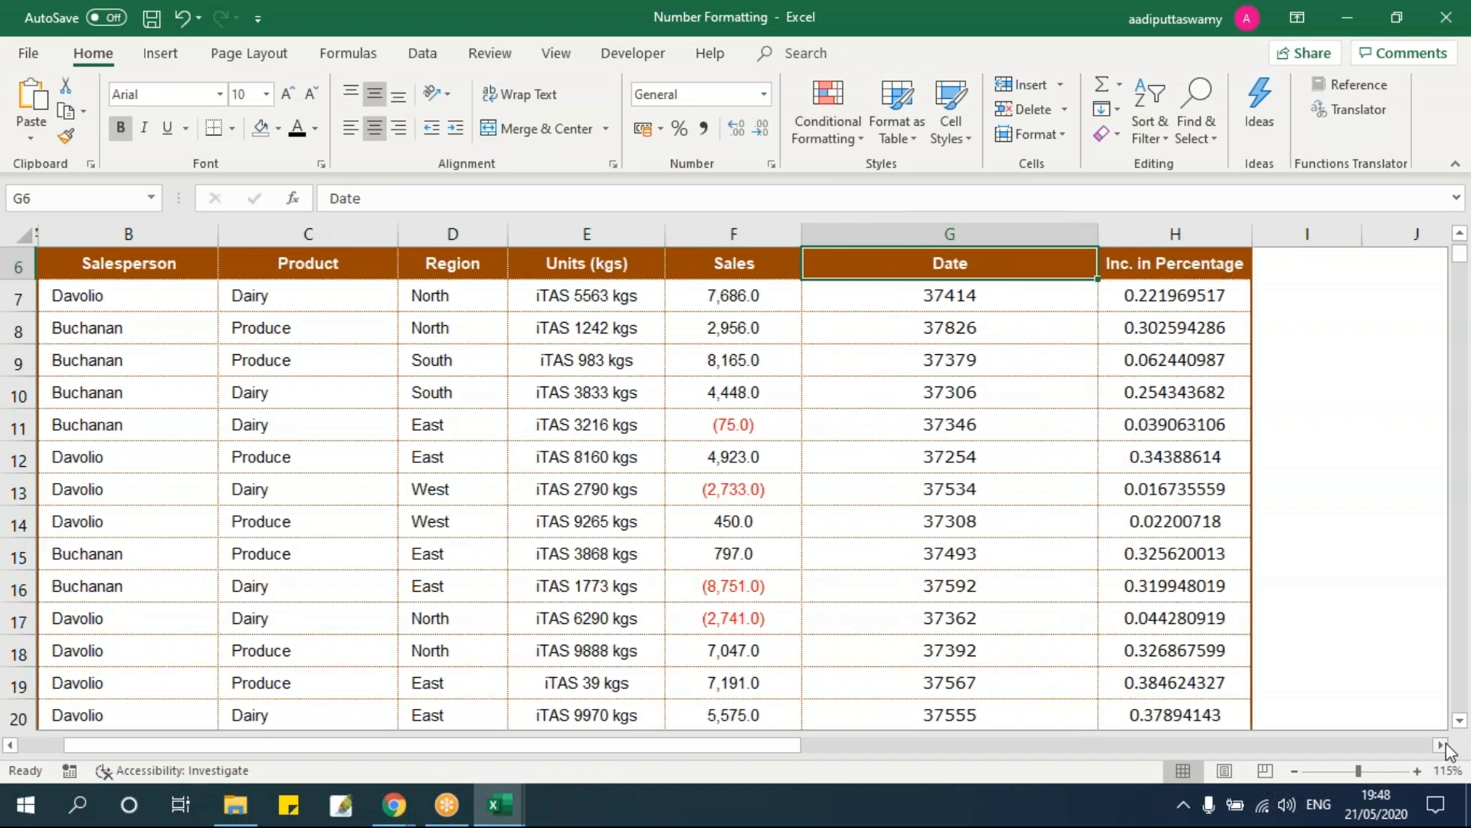
click(664, 296)
key(Up)
key(Down)
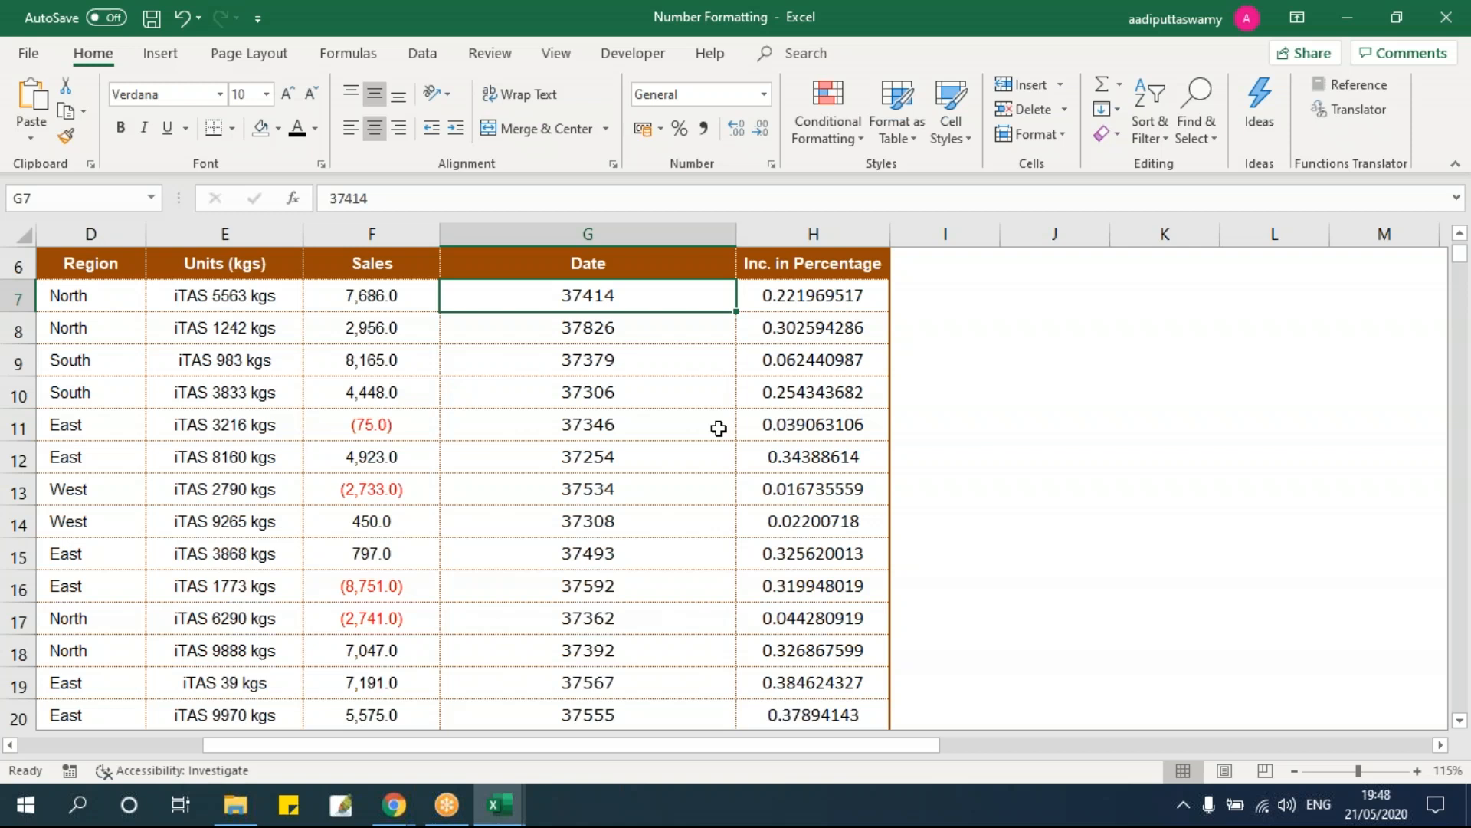
key(ctrl+shift+Down)
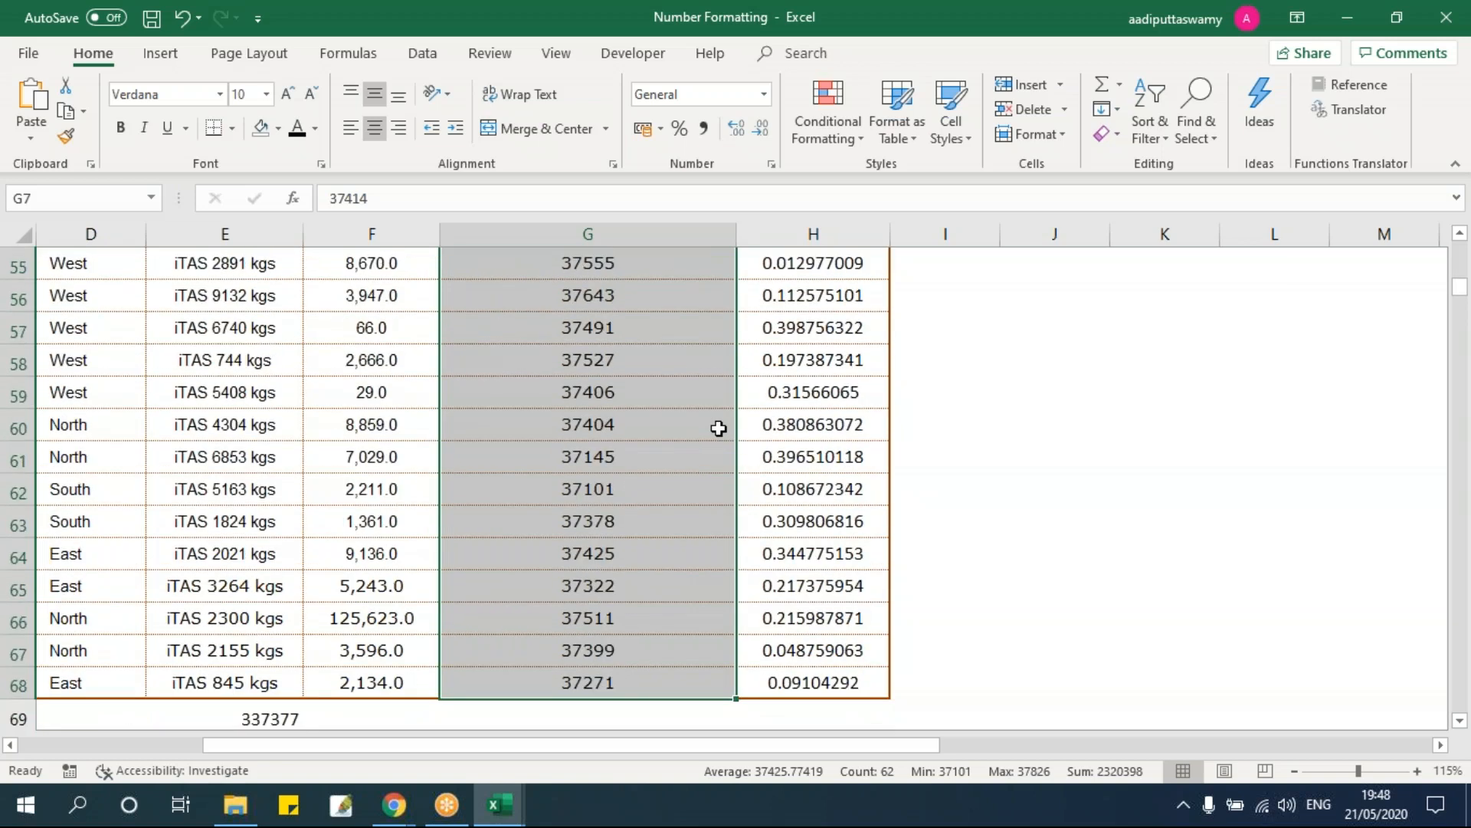
Step: Format the dates G7:G68 with the Date style 14 March 2012
scroll(718, 429, up, 18)
key(ctrl+1)
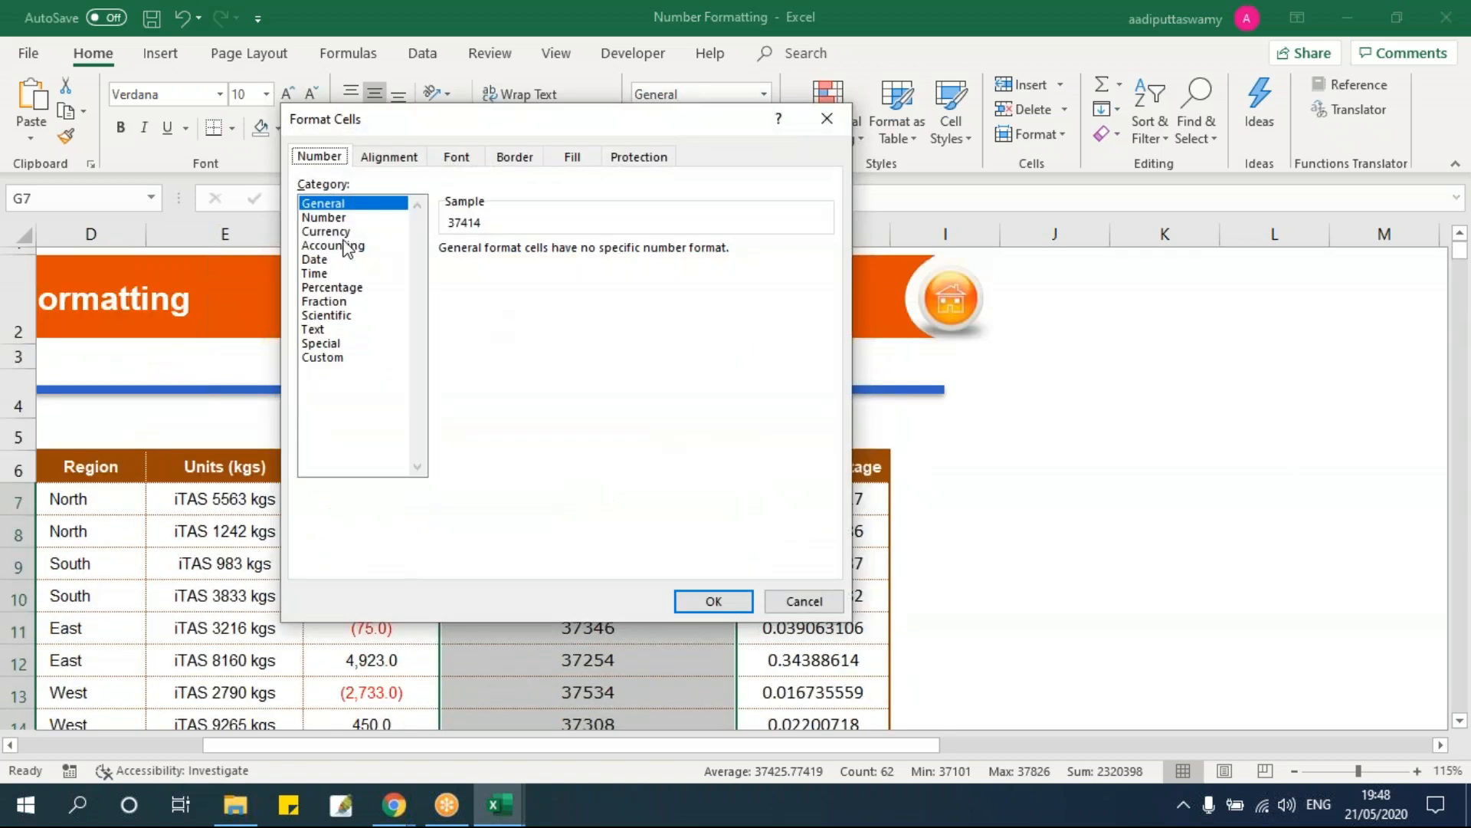
click(339, 260)
click(487, 286)
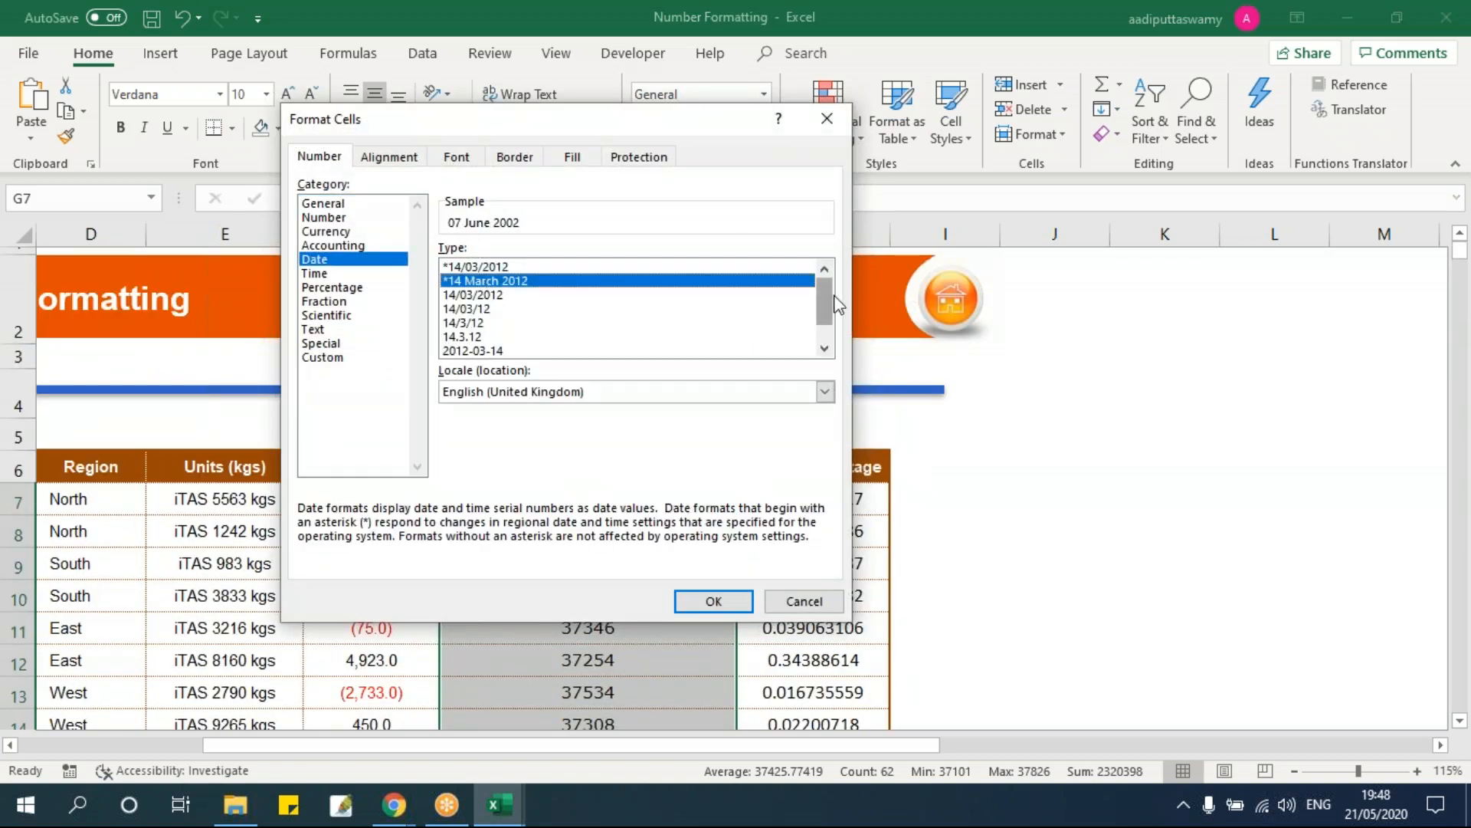
click(825, 349)
click(825, 348)
click(537, 337)
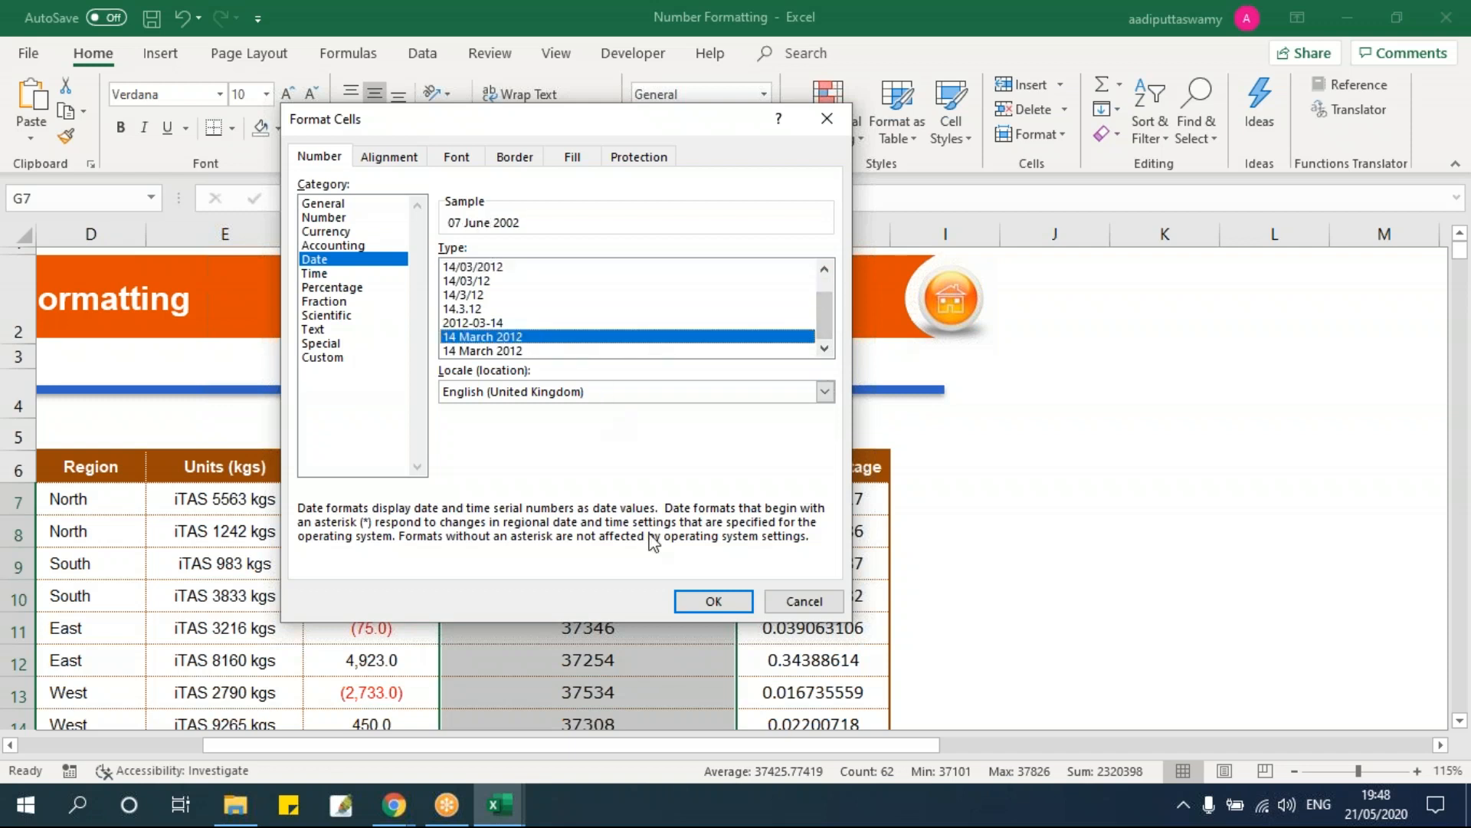
click(712, 600)
Step: Inspect the resulting custom date code dd mmmm yyyy, keeping the format unchanged
scroll(680, 560, down, 13)
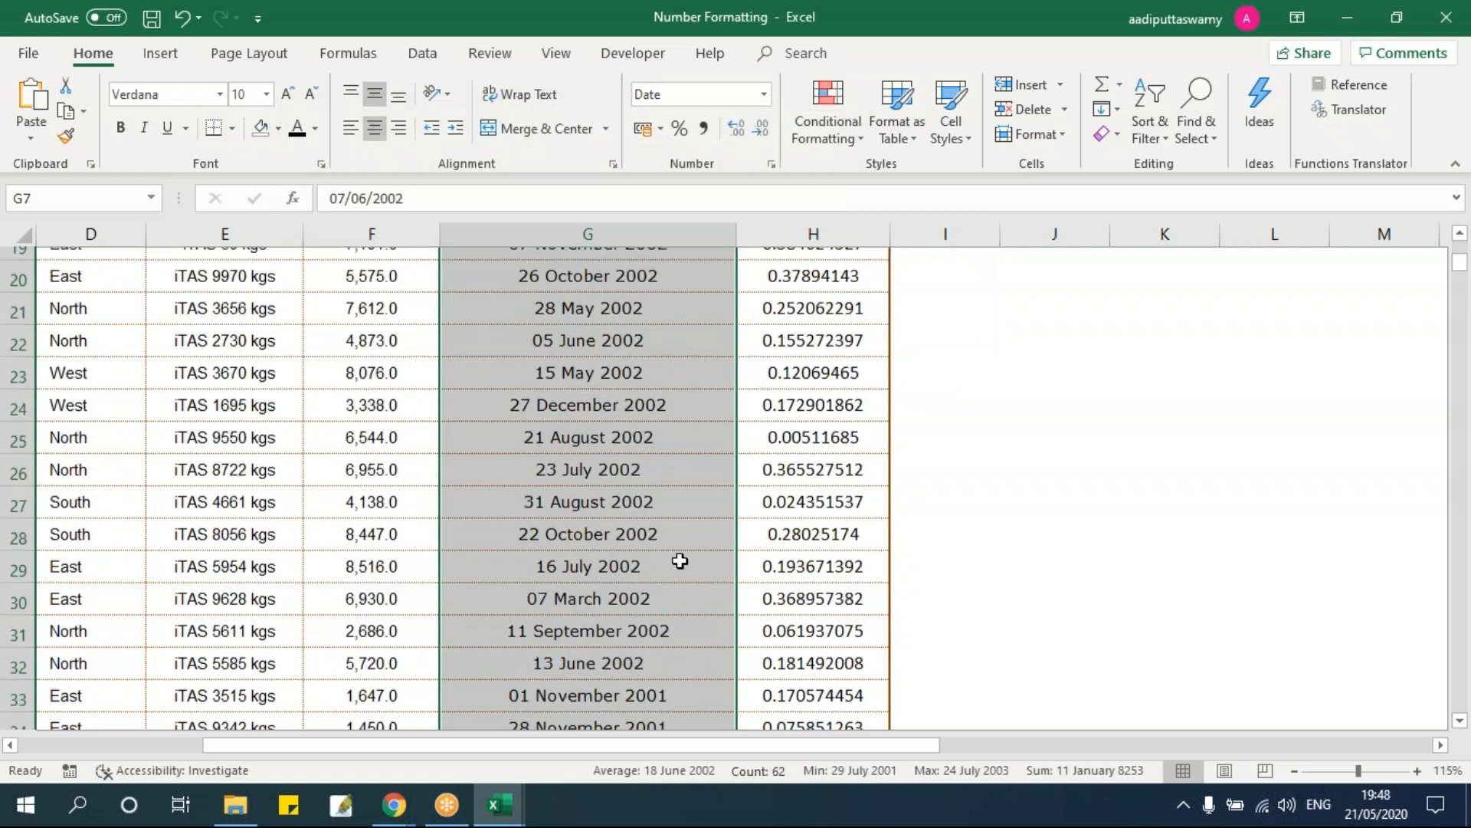
scroll(679, 561, up, 13)
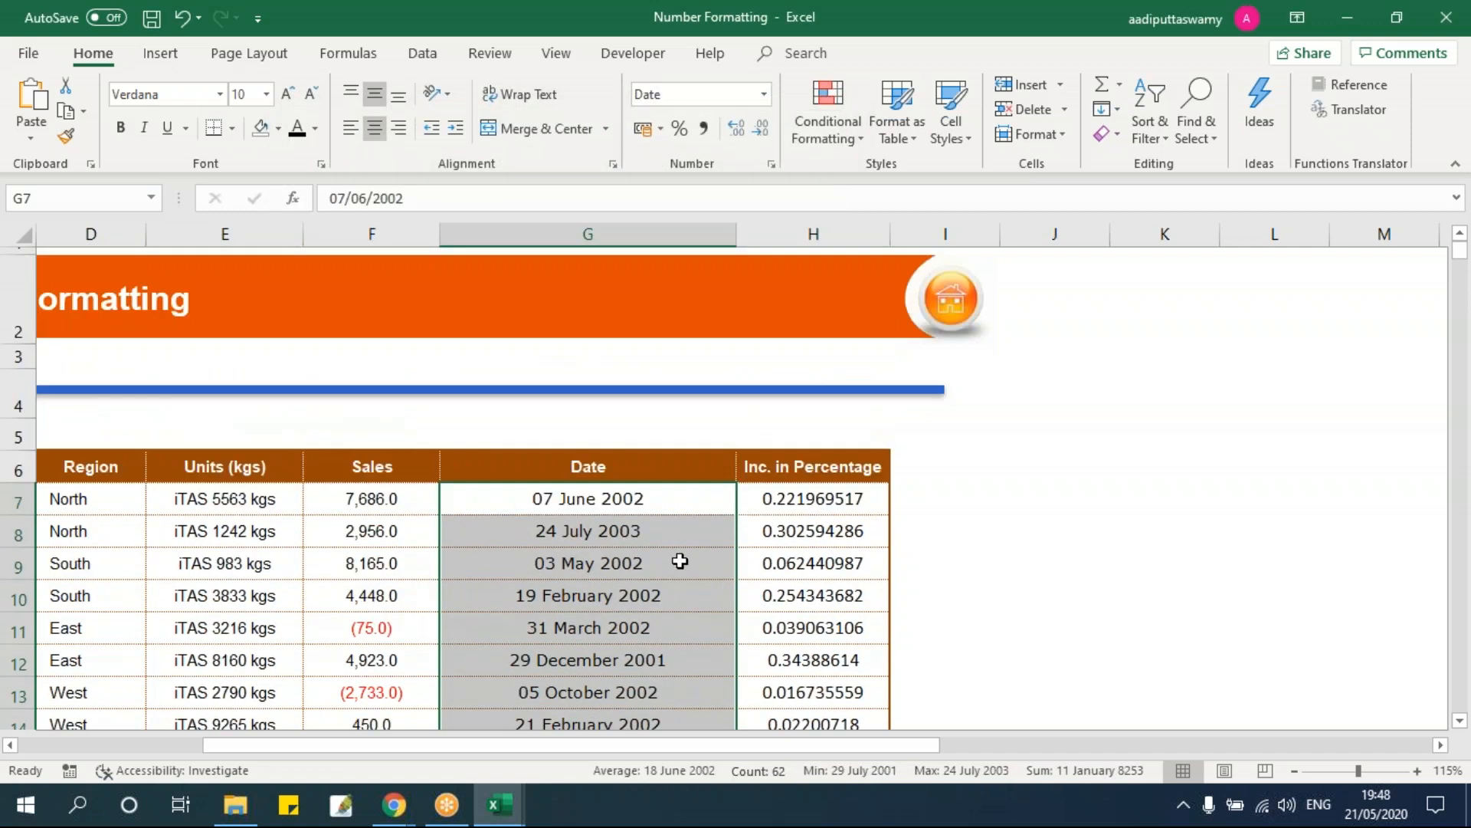
key(ctrl+1)
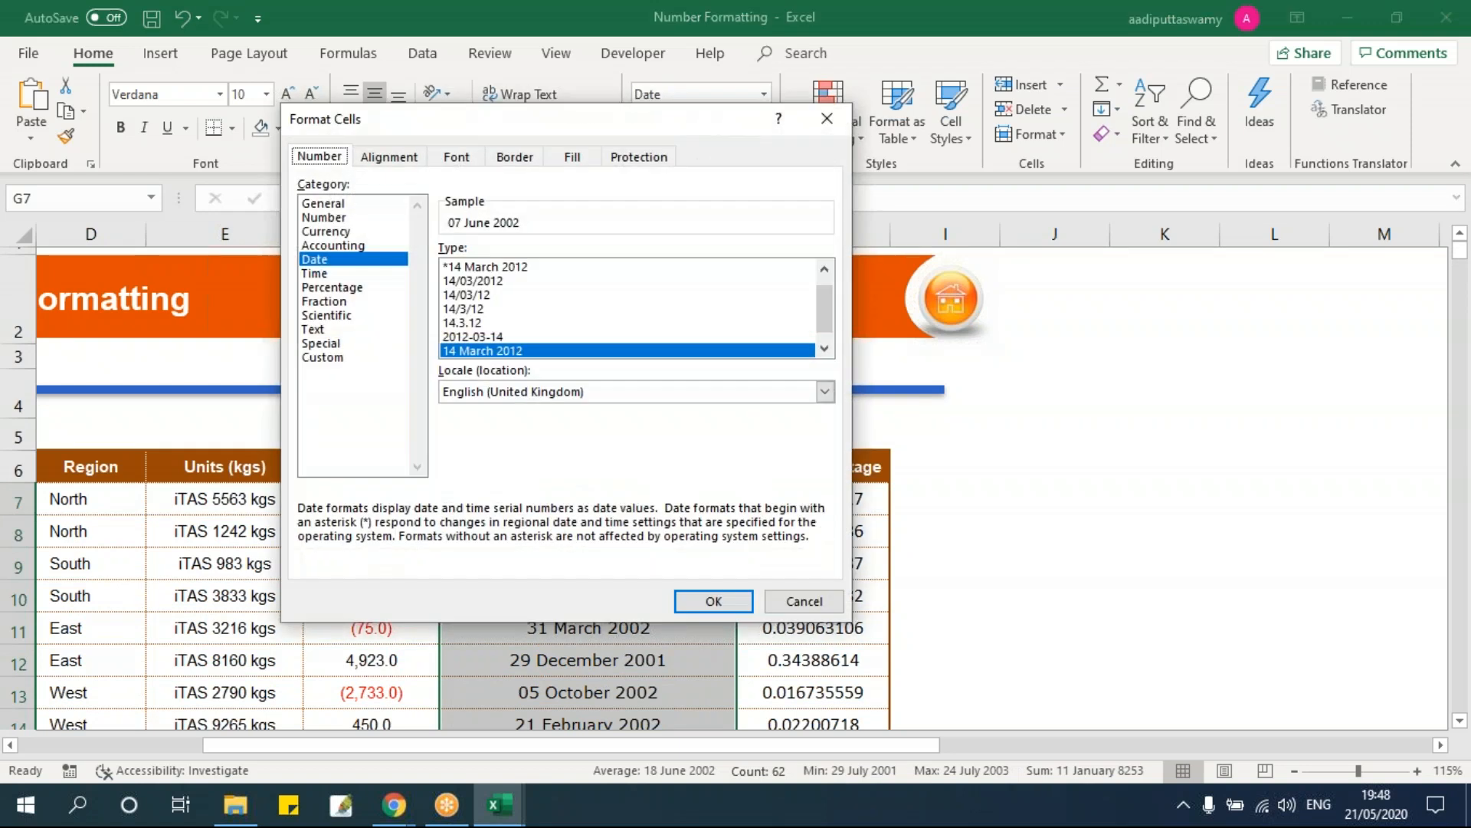
drag(578, 116, 1118, 127)
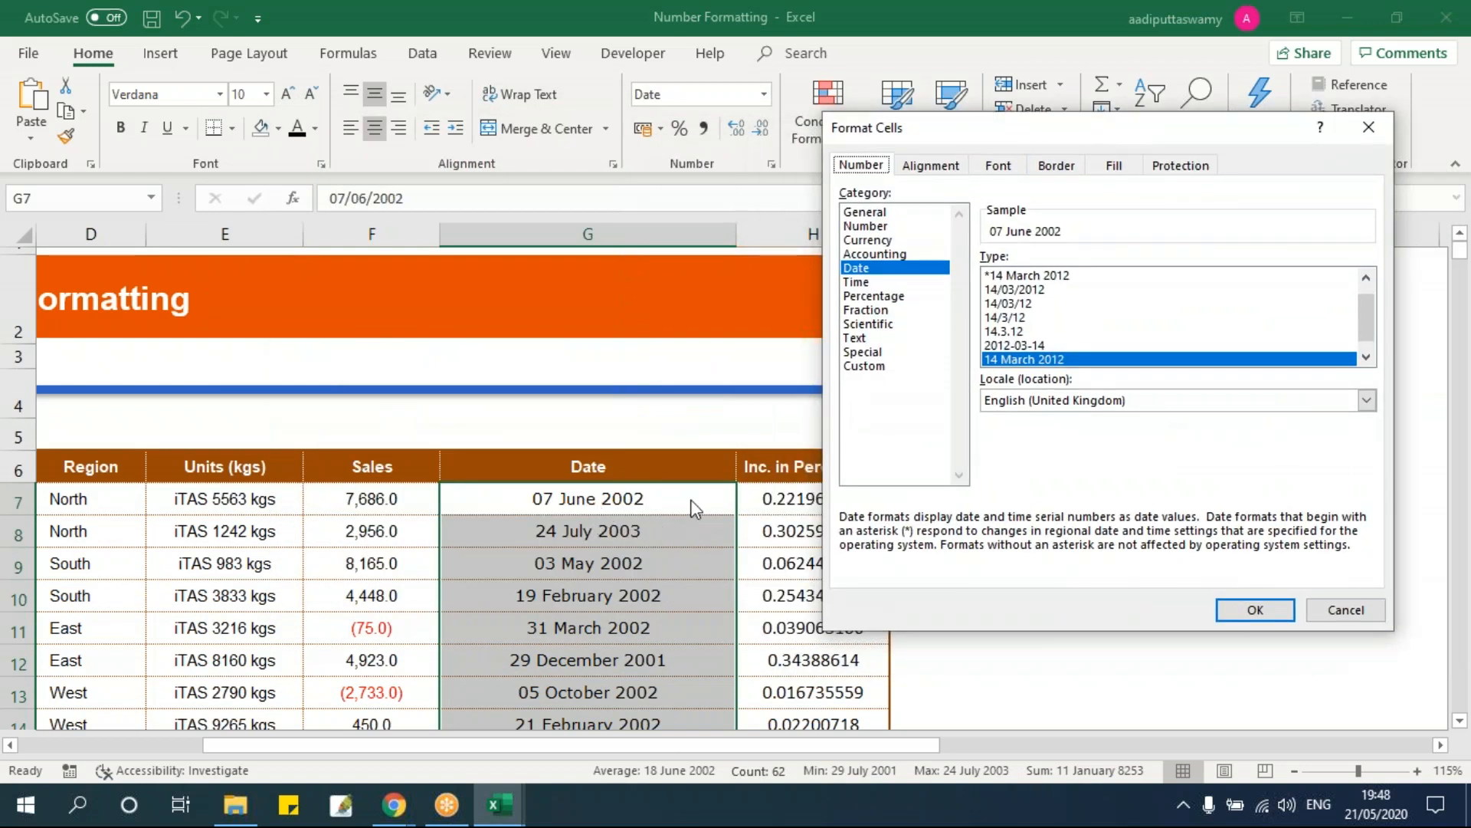
click(864, 367)
drag(1156, 276, 984, 276)
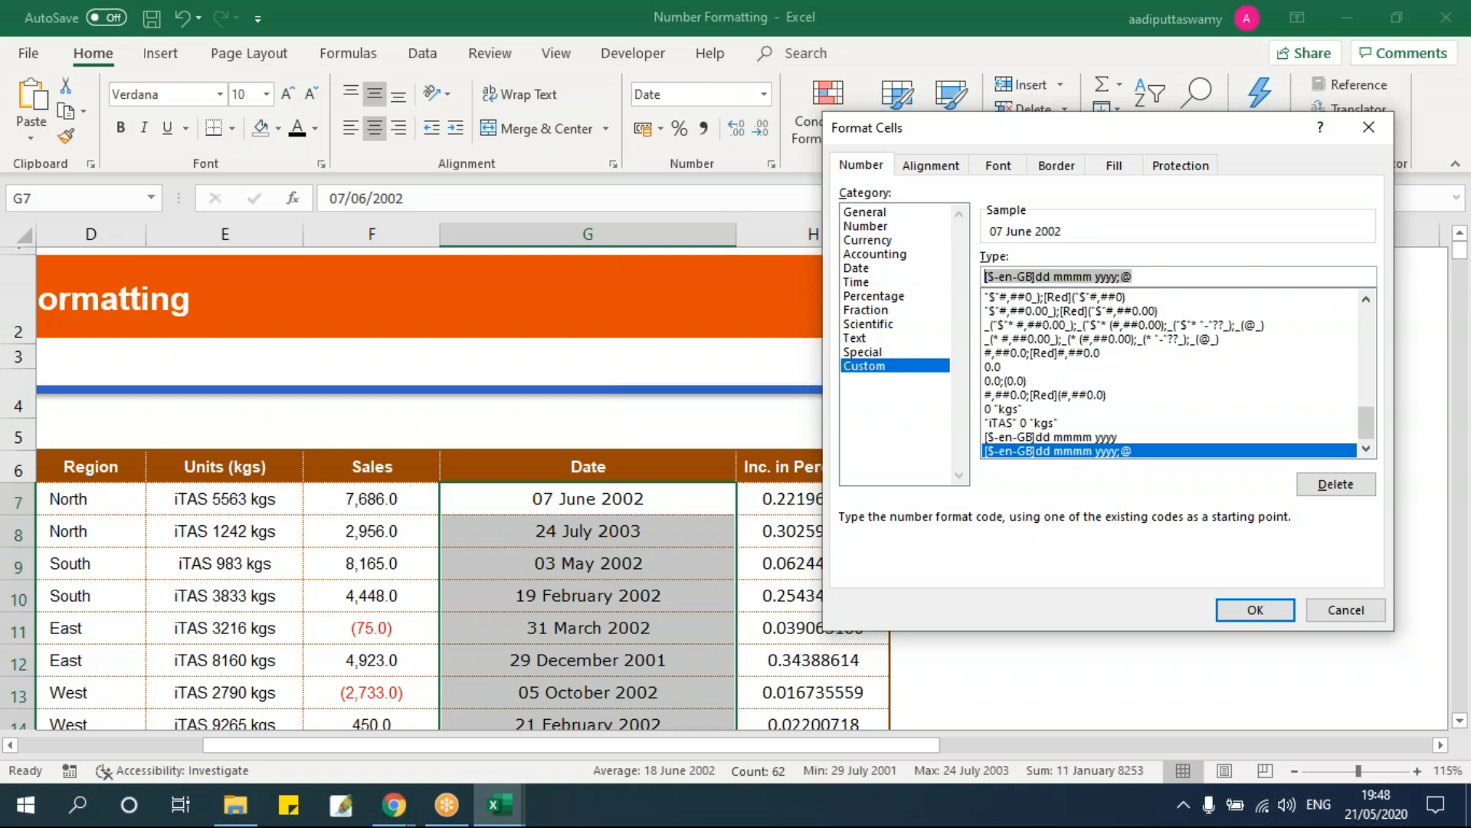
key(Return)
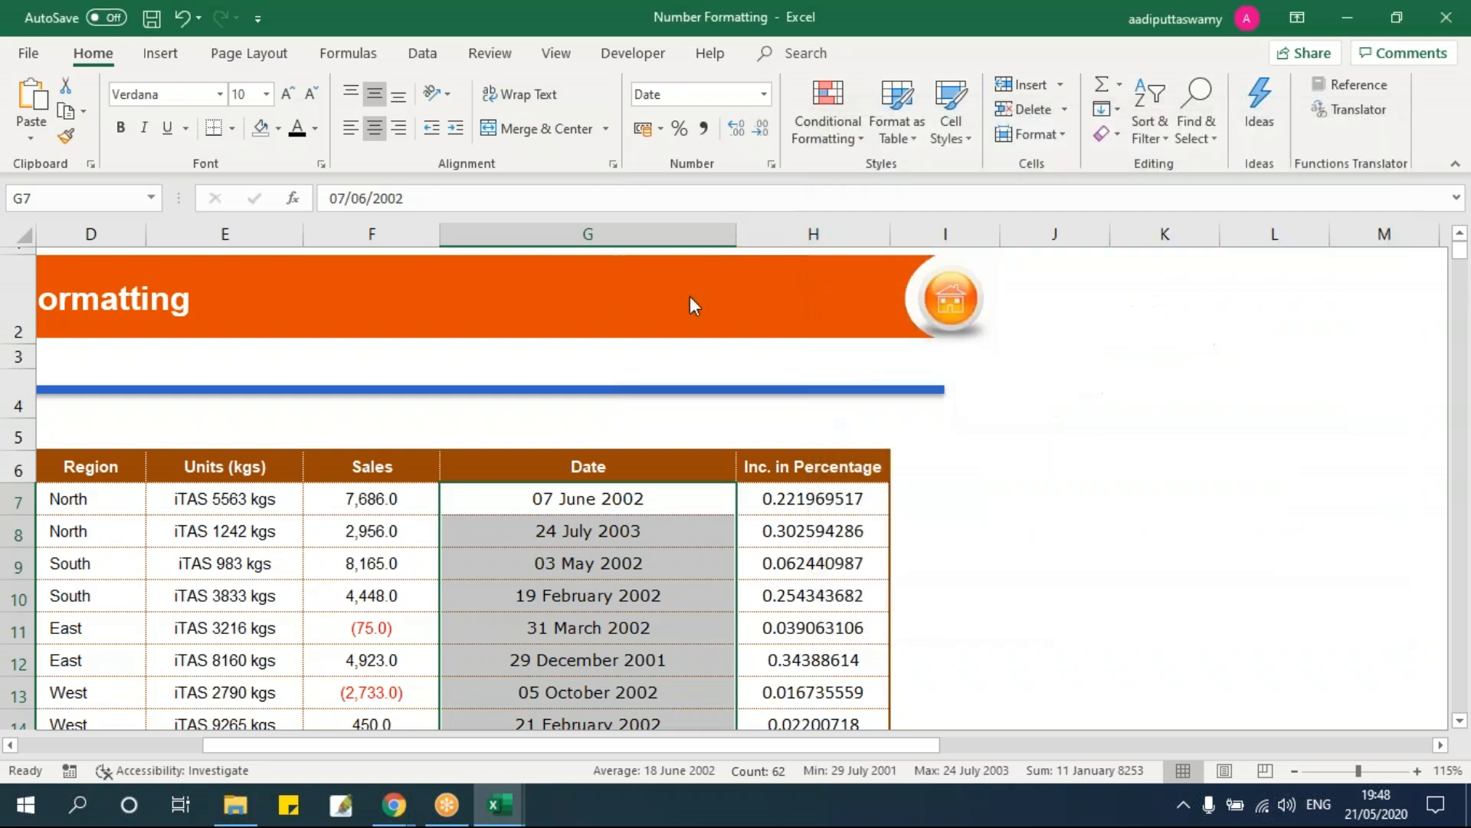
click(972, 497)
Step: Enter =TEXT(G7,"dd, mmmm, yyyy, dddd") in I7, fixing the missing closing quote
text(=text)
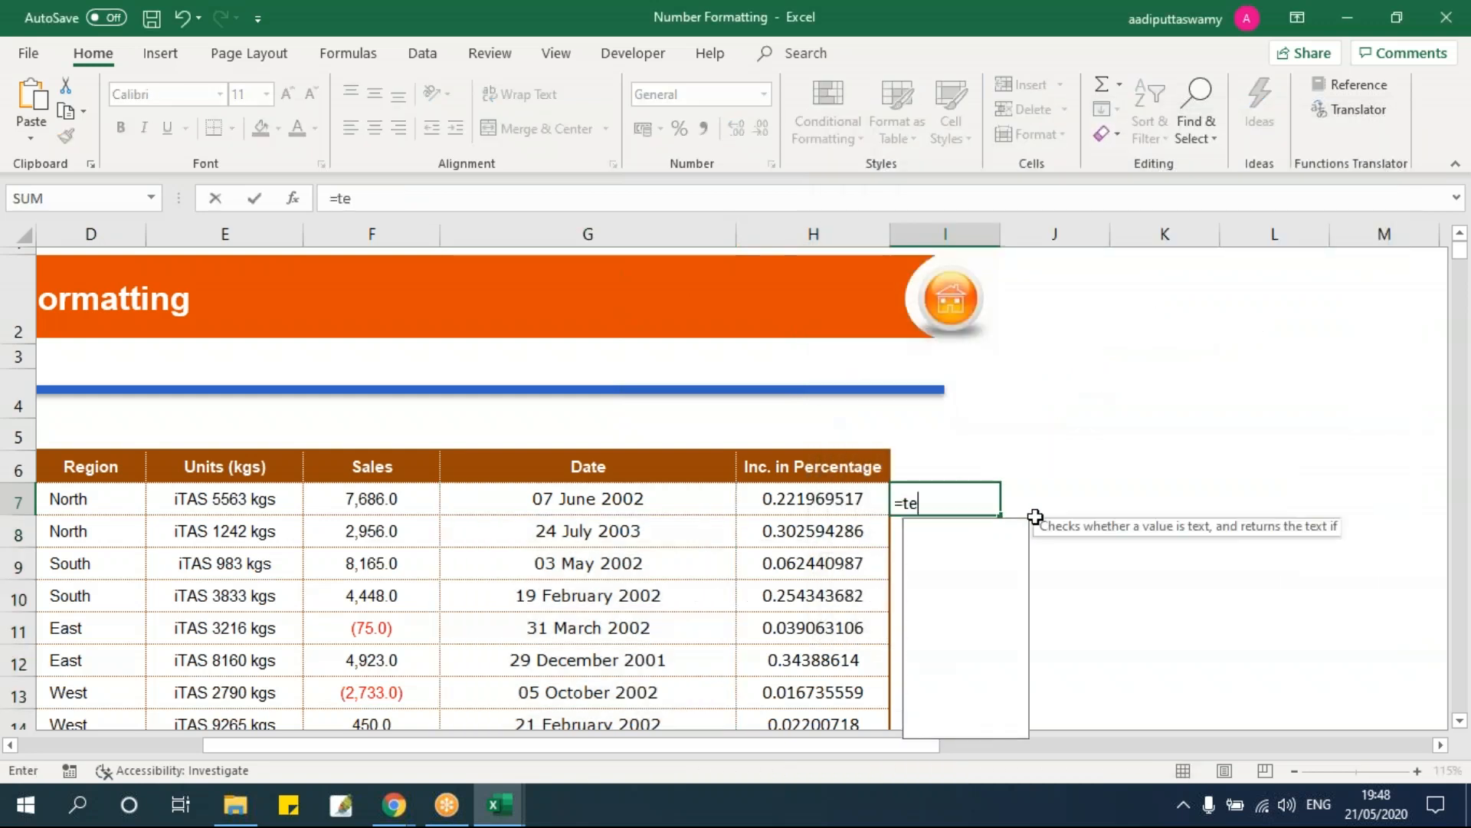
key(Tab)
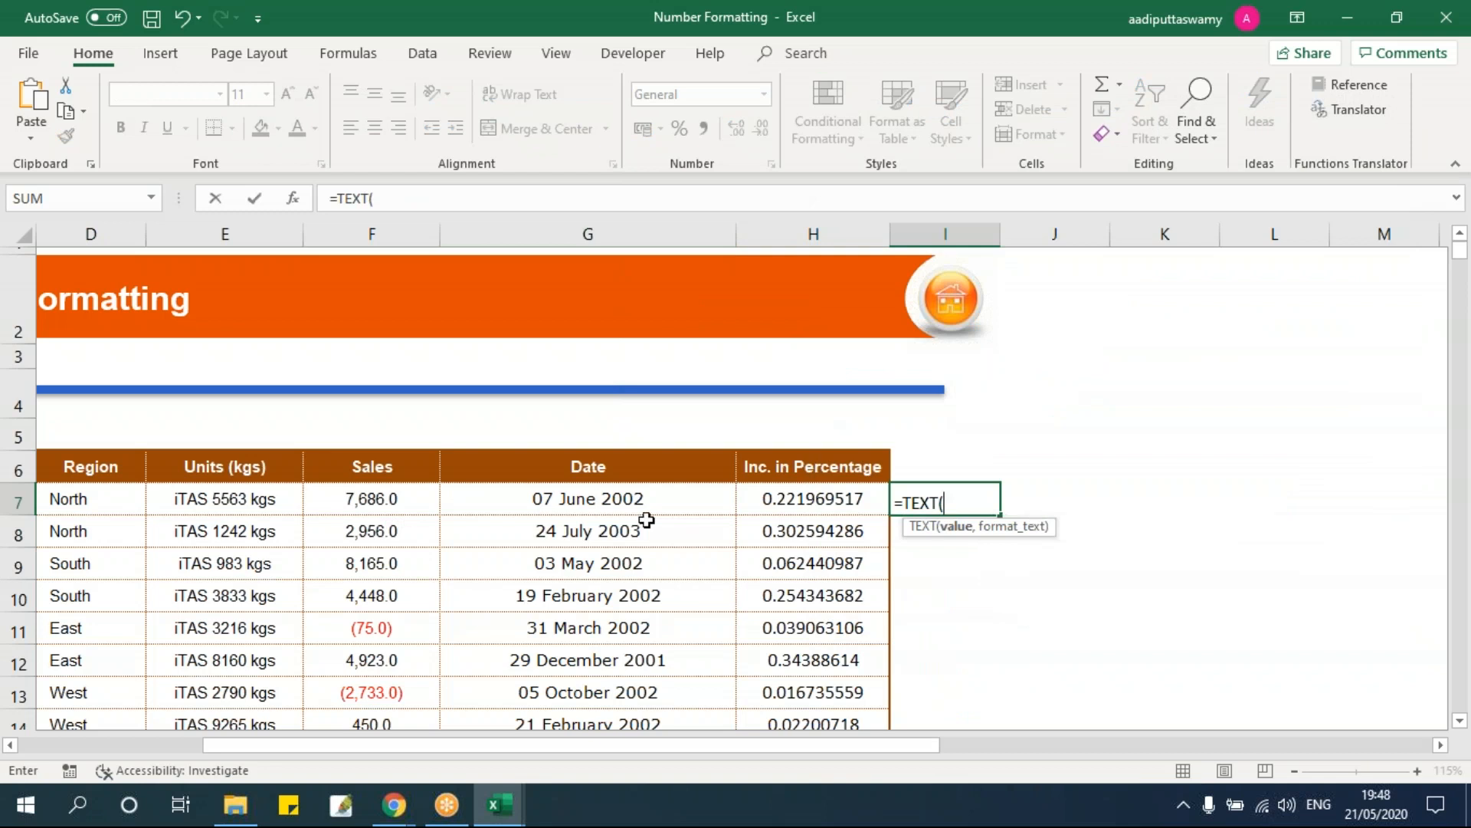
click(641, 499)
text(,"dd, mm)
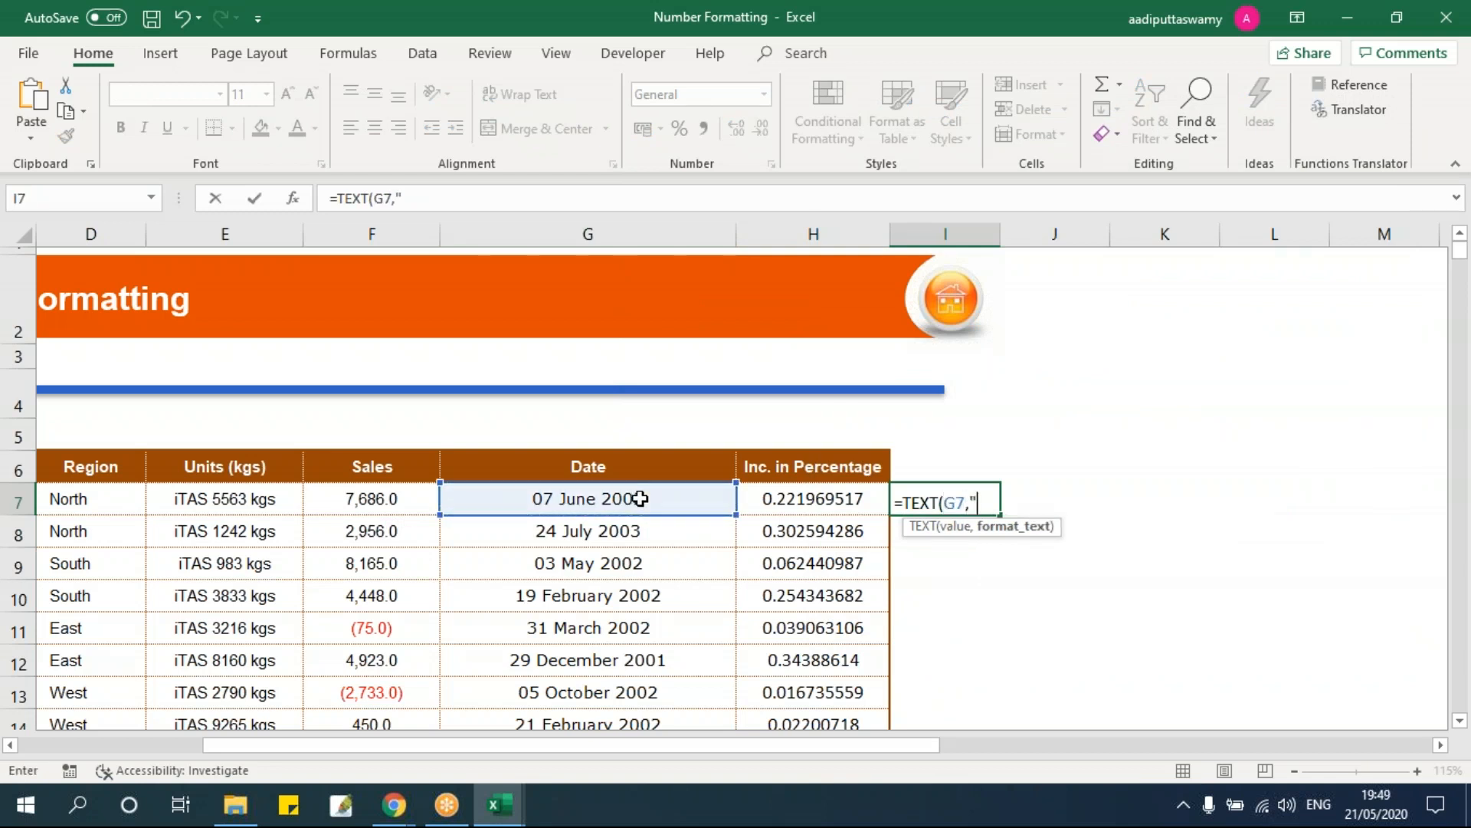
text(mm)
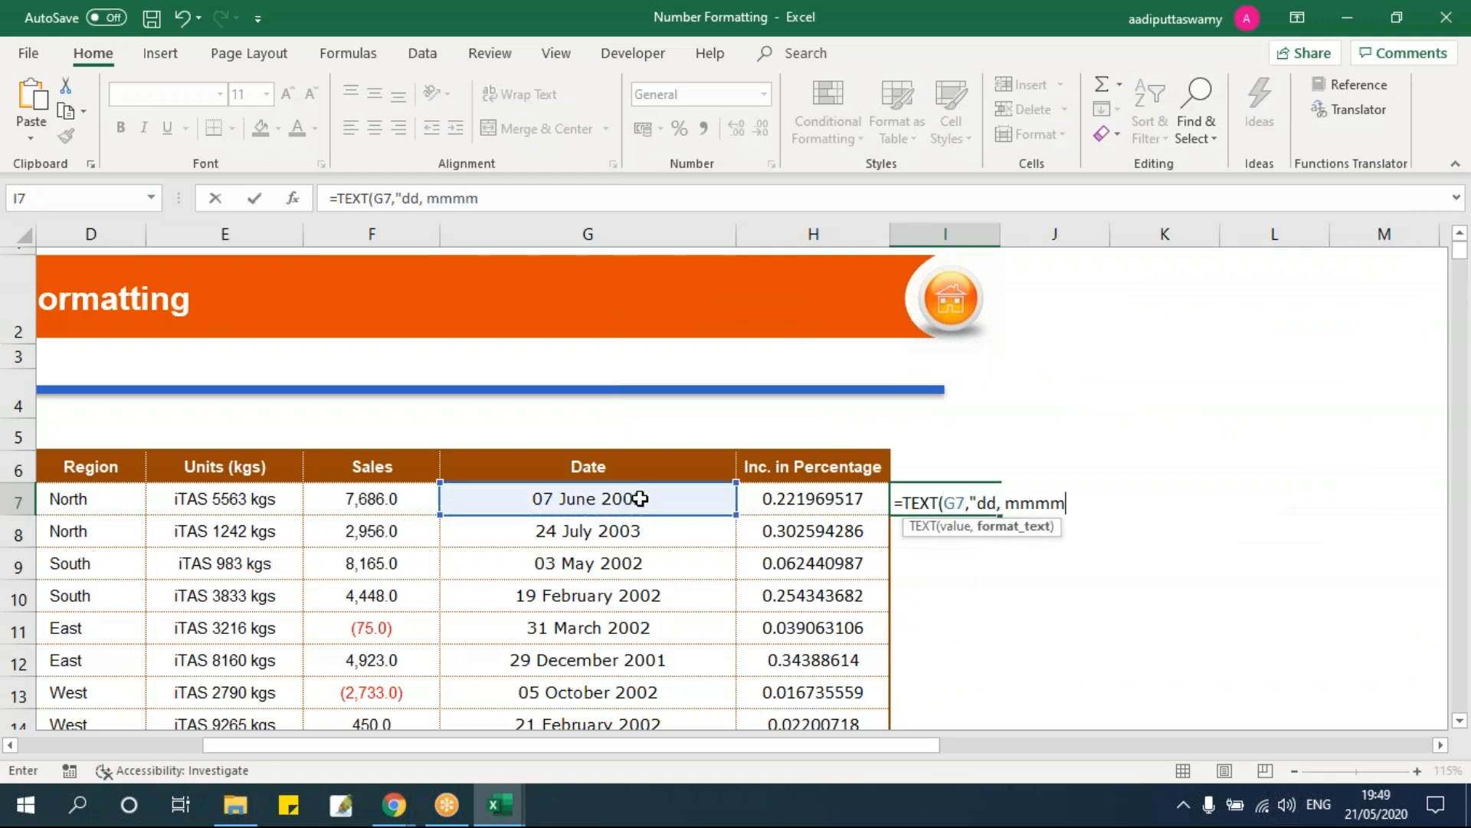
text(, yyyy, ddd)
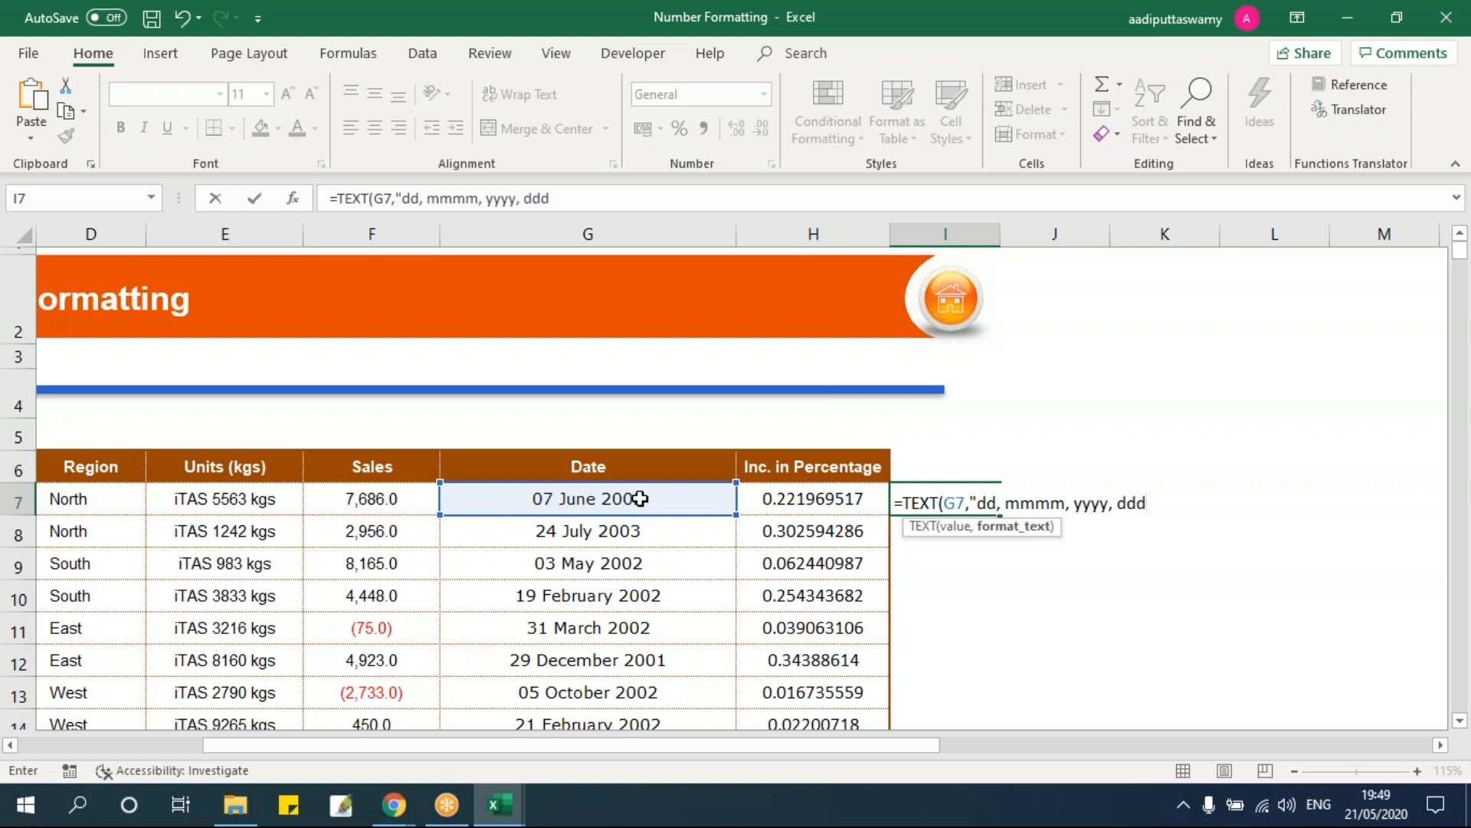
text(d))
key(Return)
key(Return)
text(")
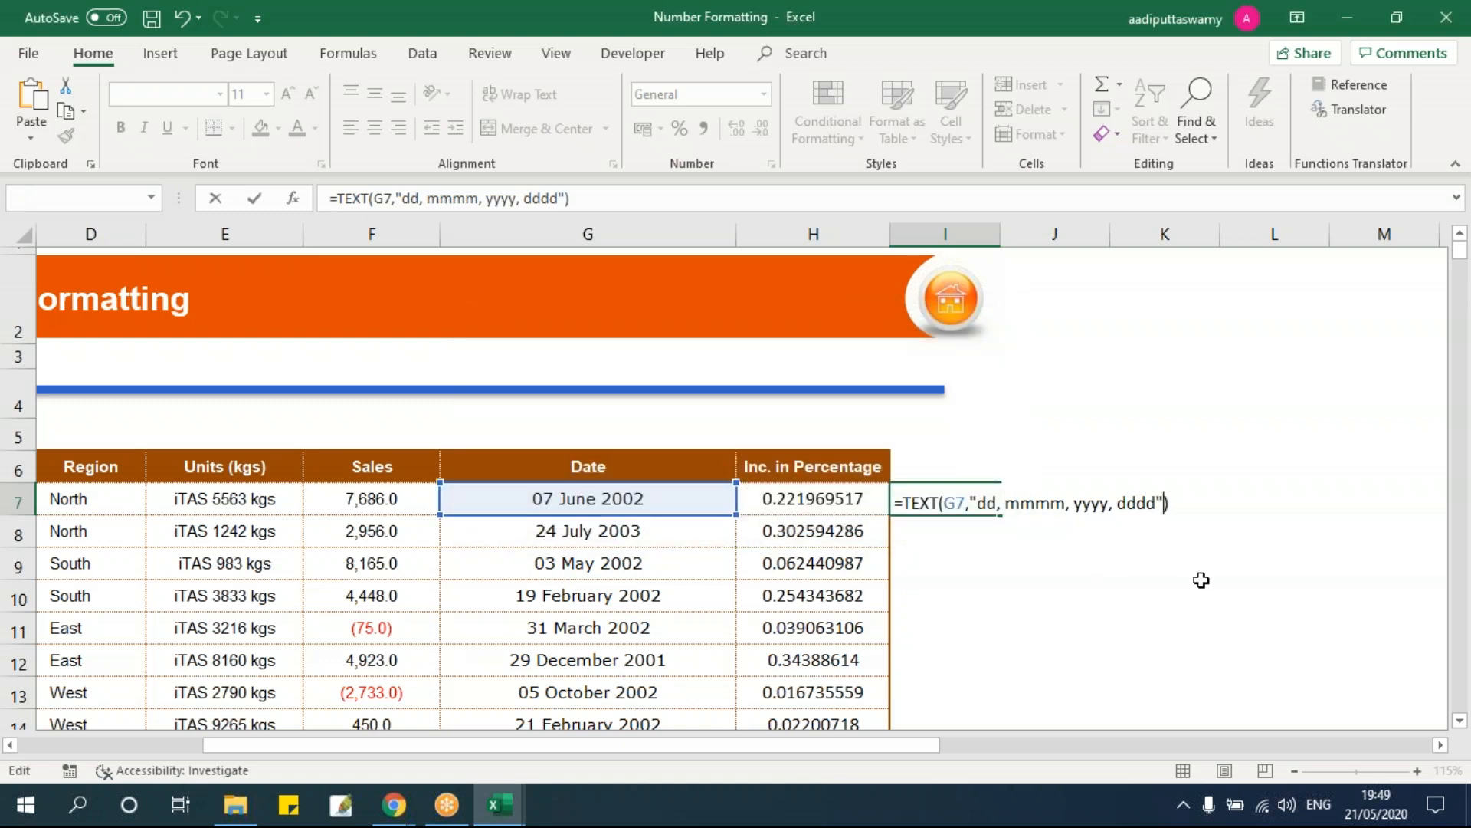
key(Return)
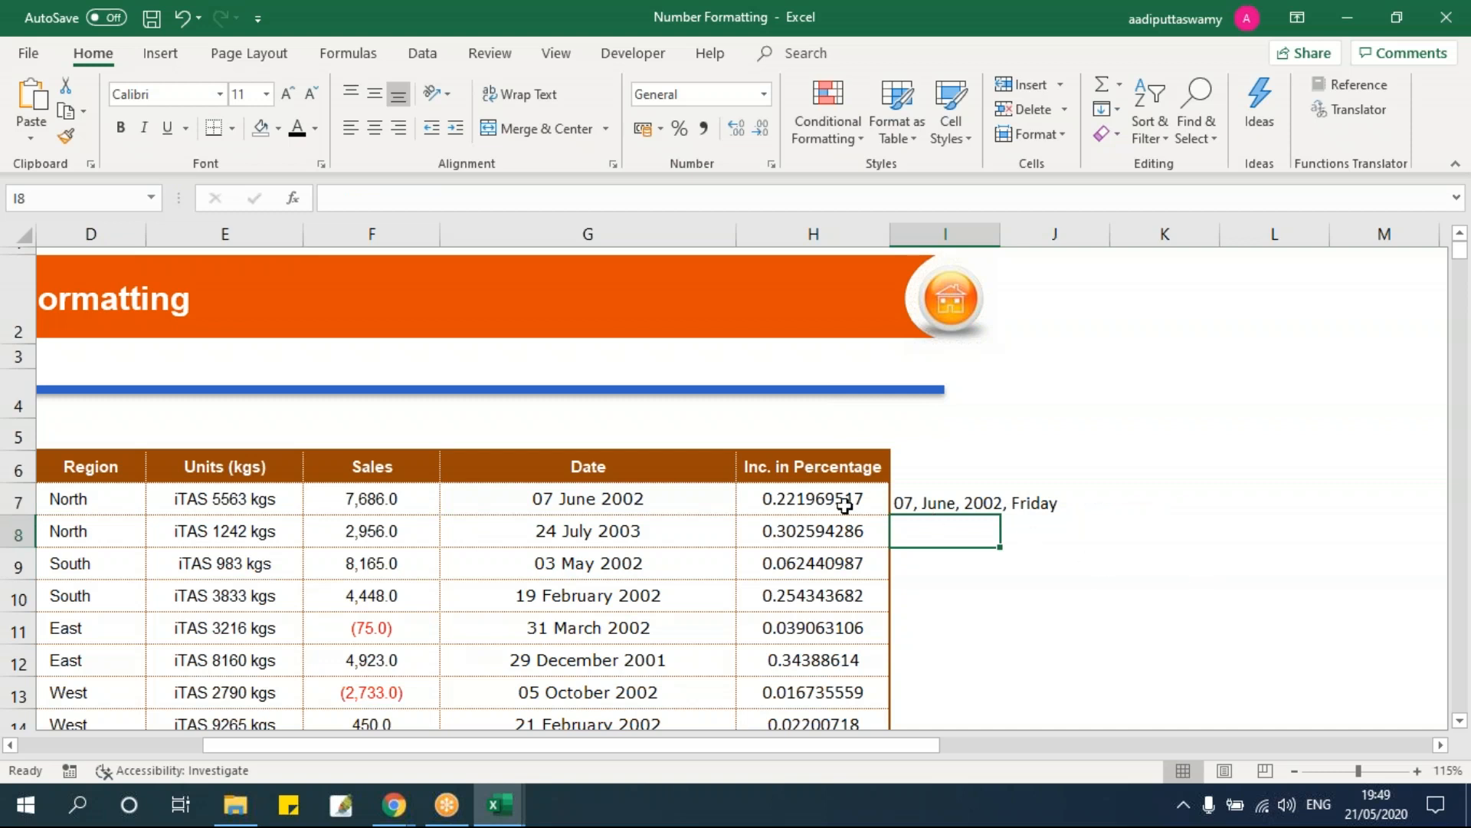
click(635, 509)
Step: Select all the dates from G7 to G68
key(Up)
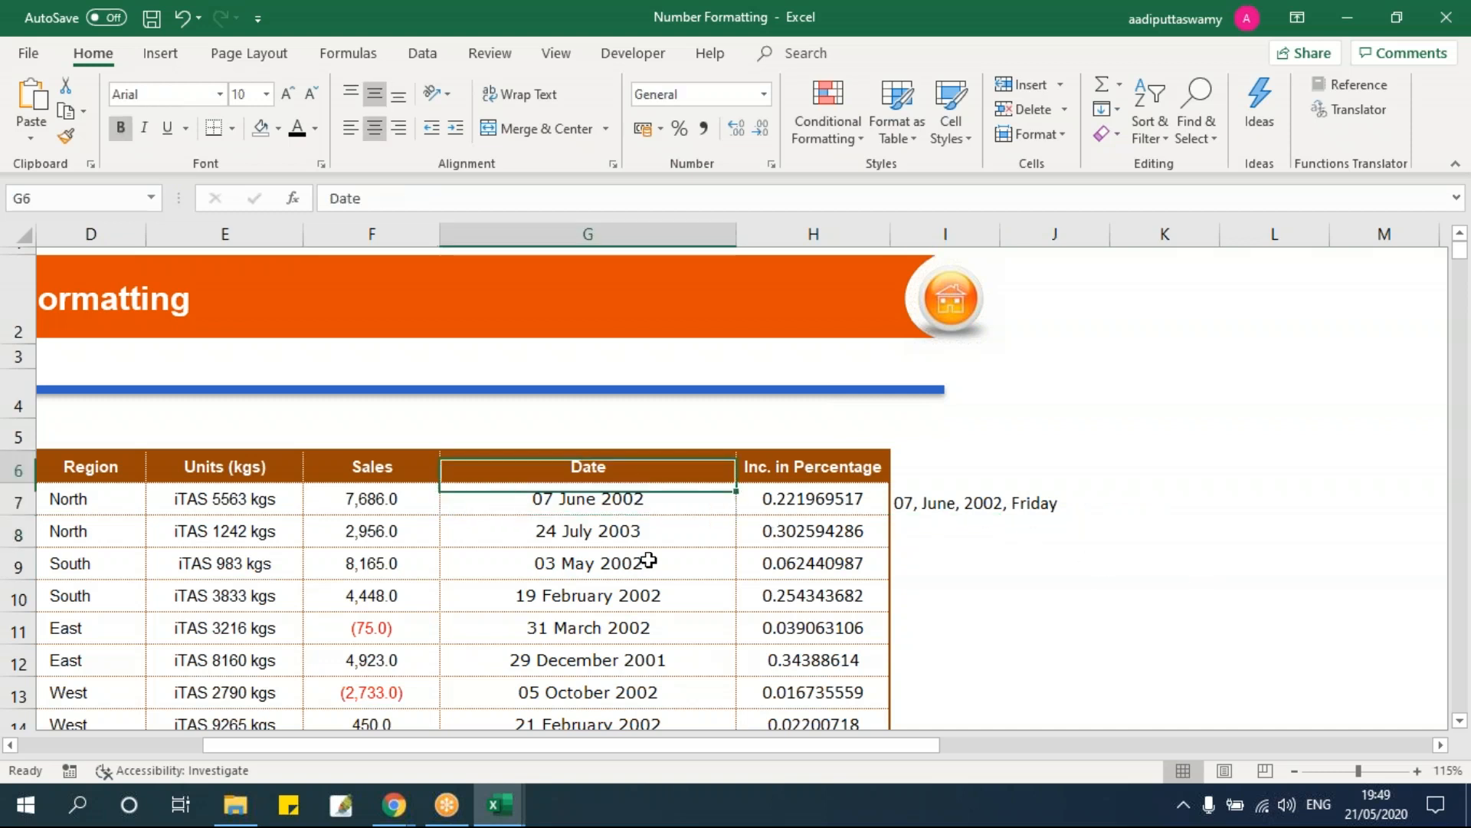
key(Right)
key(Right)
key(Down)
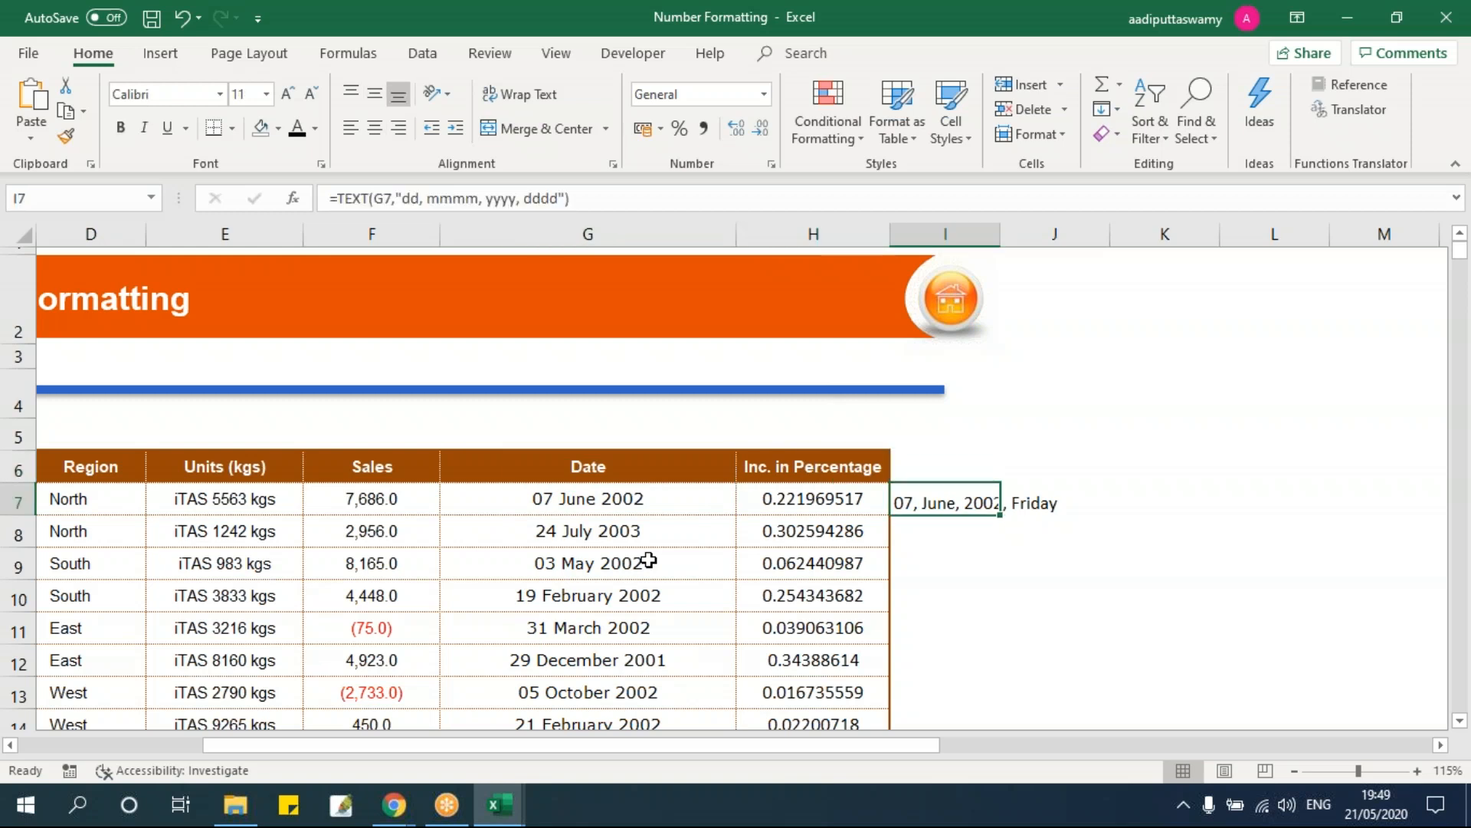
key(Left)
key(Left)
key(Up)
key(Down)
key(ctrl+shift+Down)
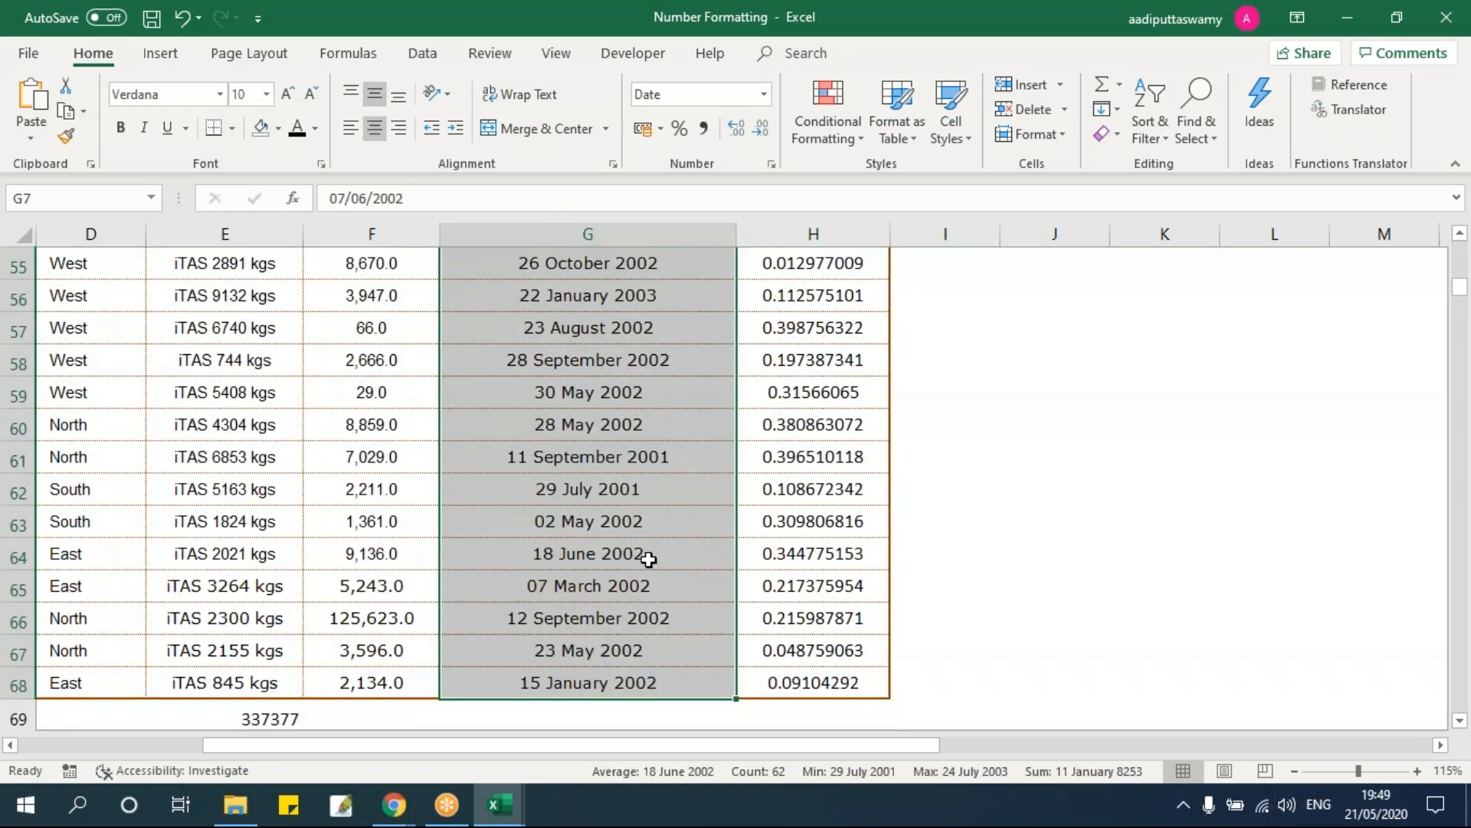
Step: Apply the custom format dd mmmm yyyy, dddd to the selected dates
key(ctrl+1)
click(879, 366)
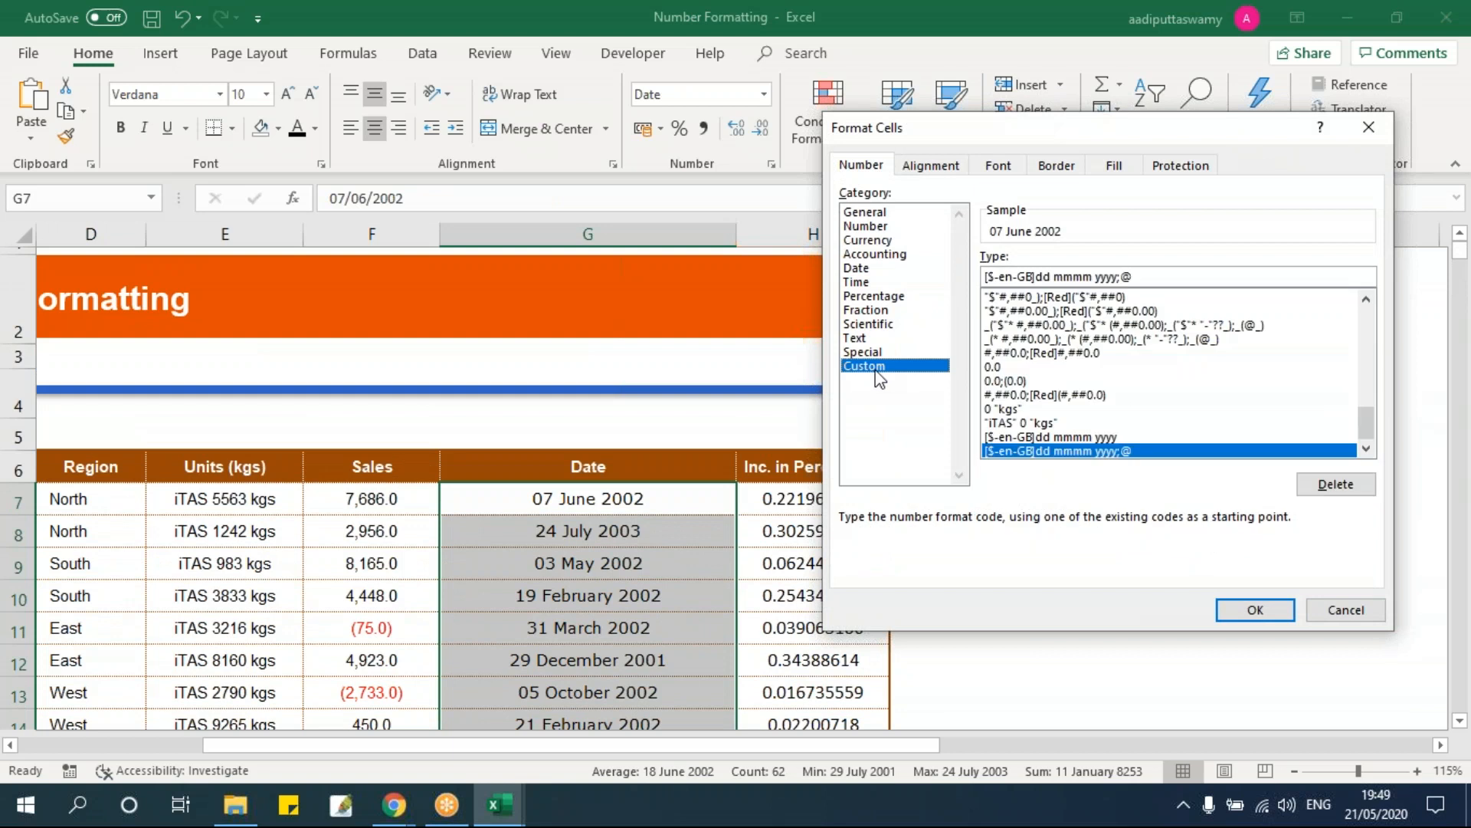
text(d)
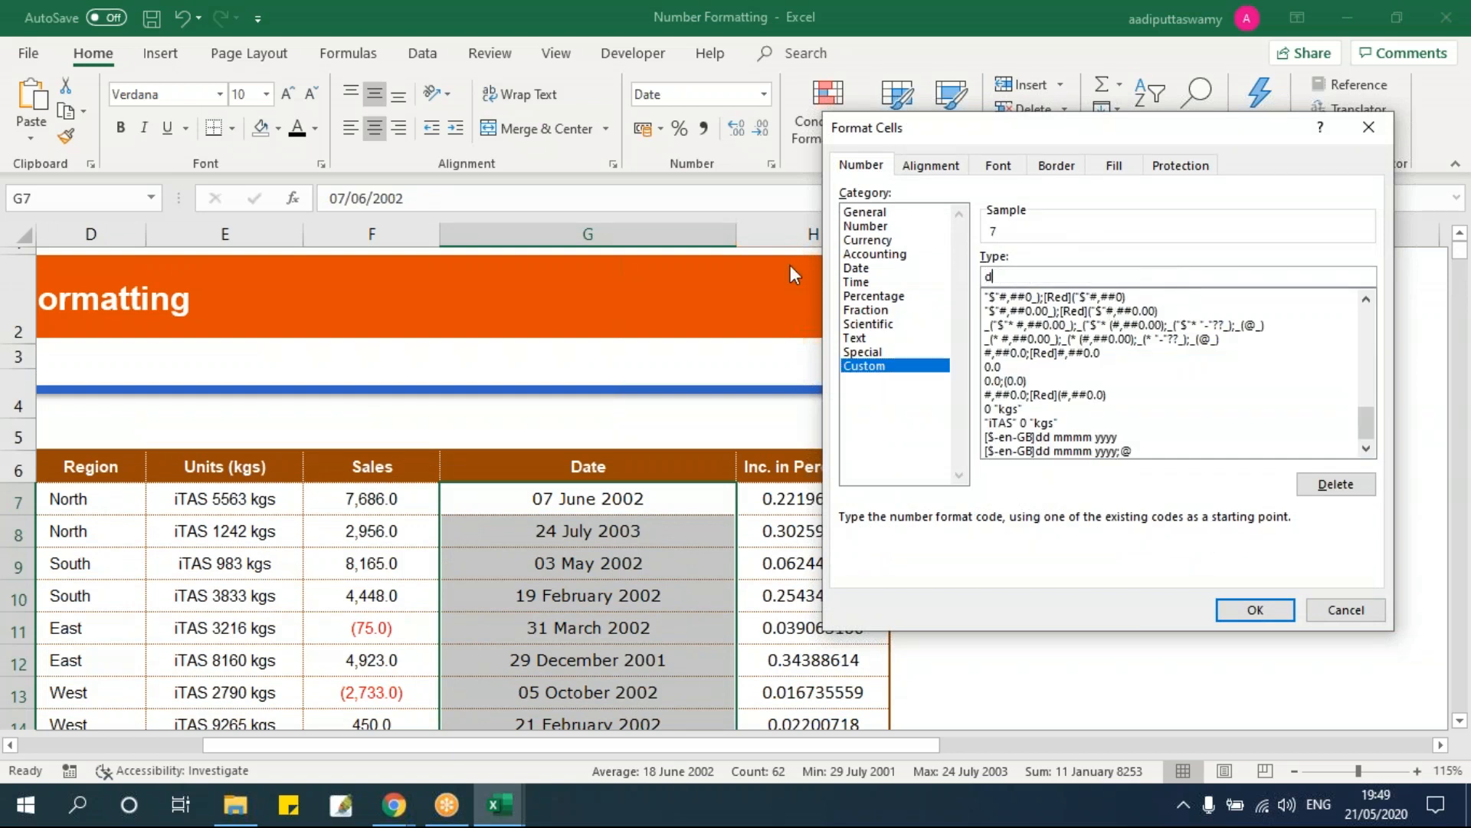
text(d mmmm yyyy,)
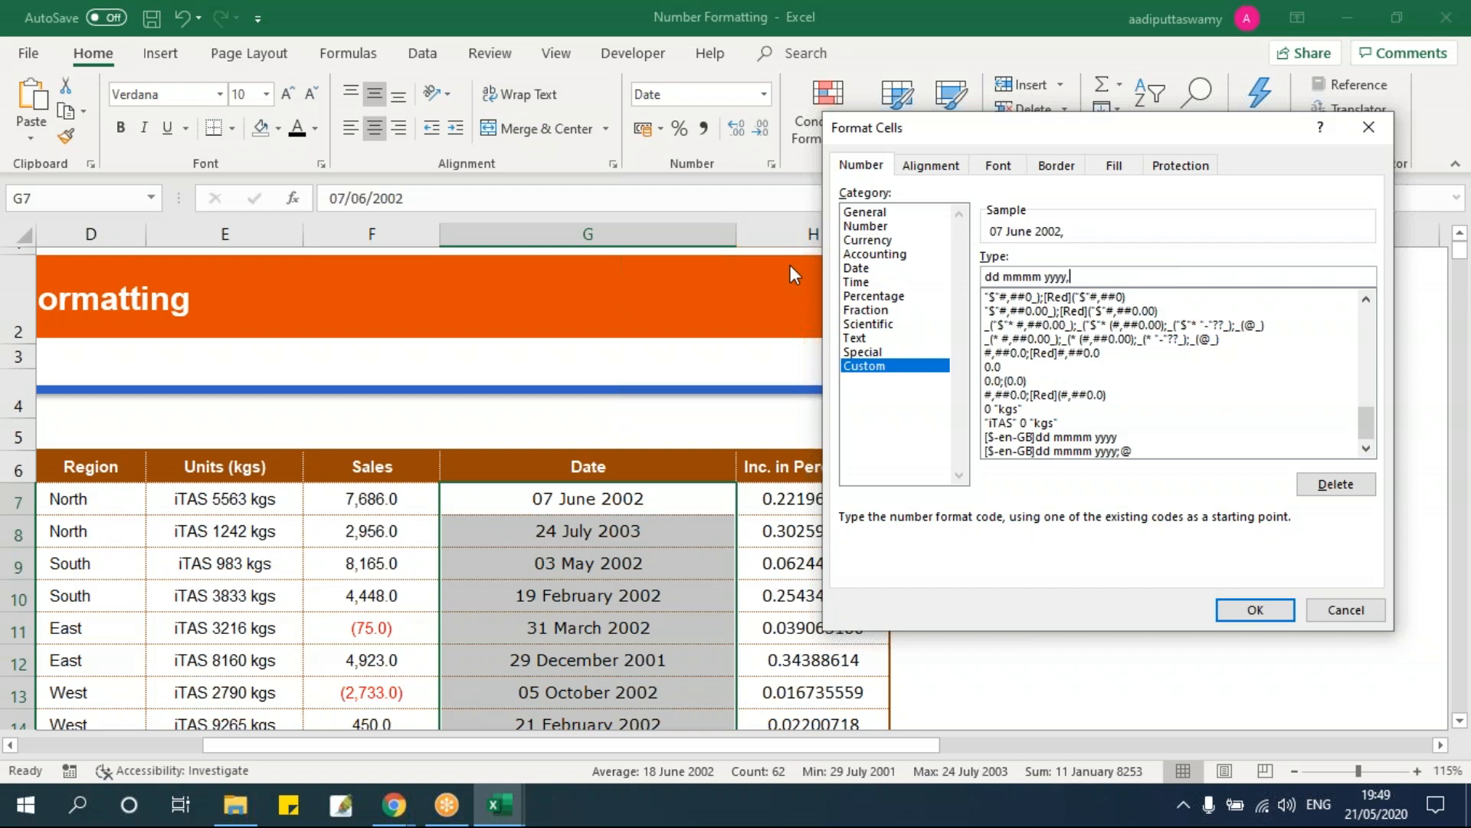
text( dddd)
double_click(1079, 276)
text(dd)
text(dd)
drag(1041, 276, 1009, 276)
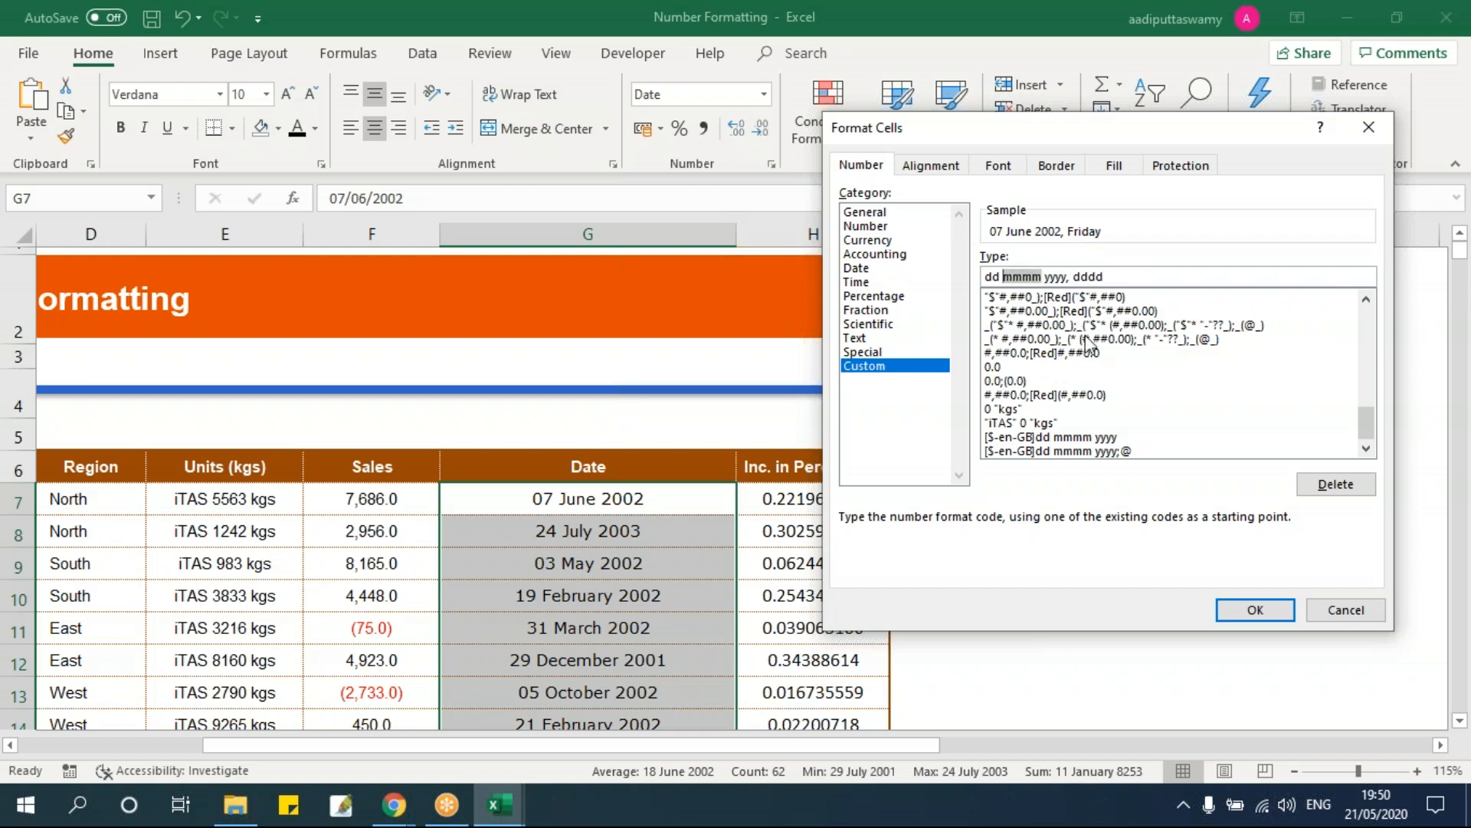
key(Delete)
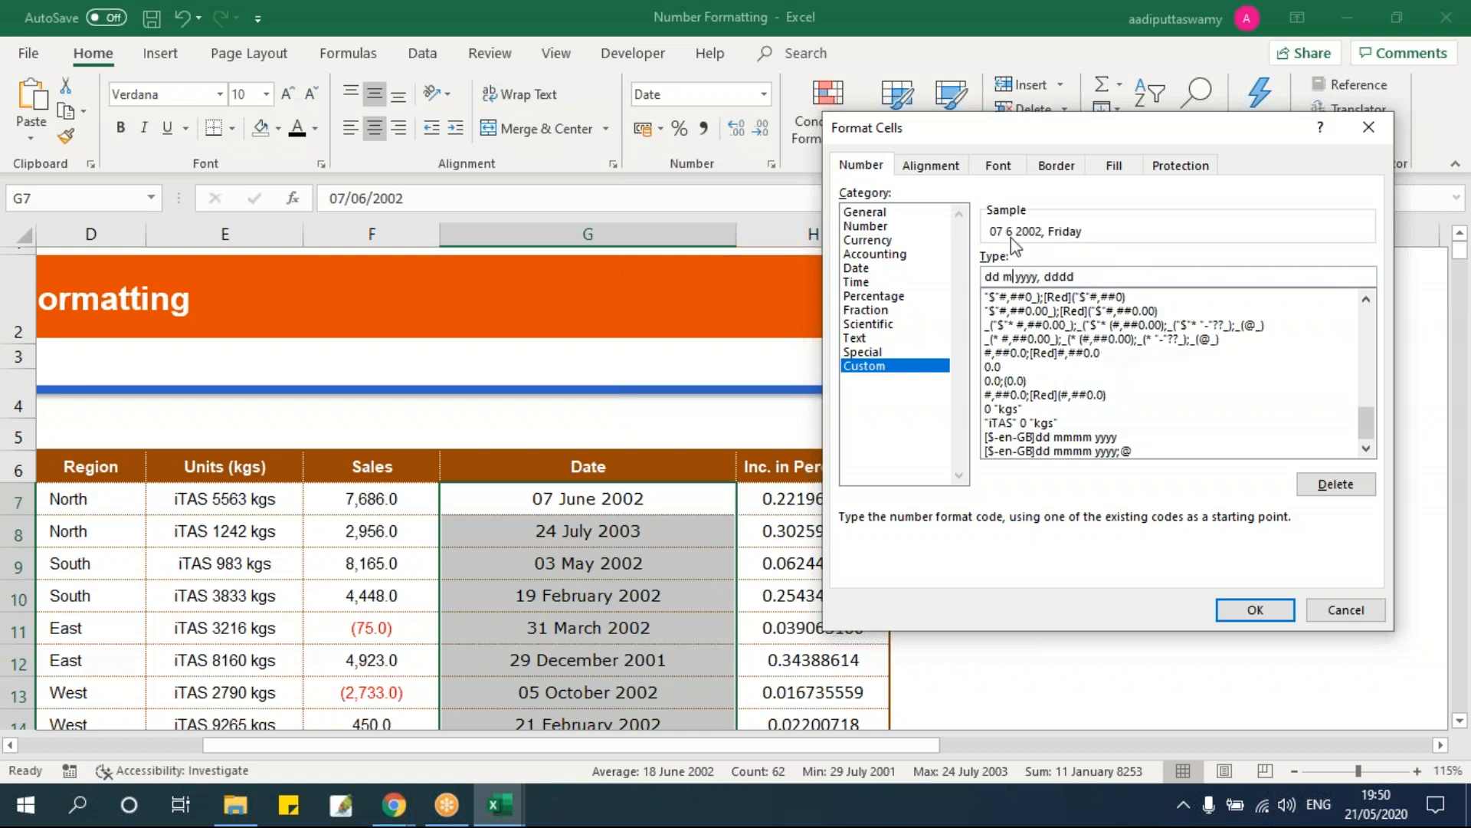
text(mmm)
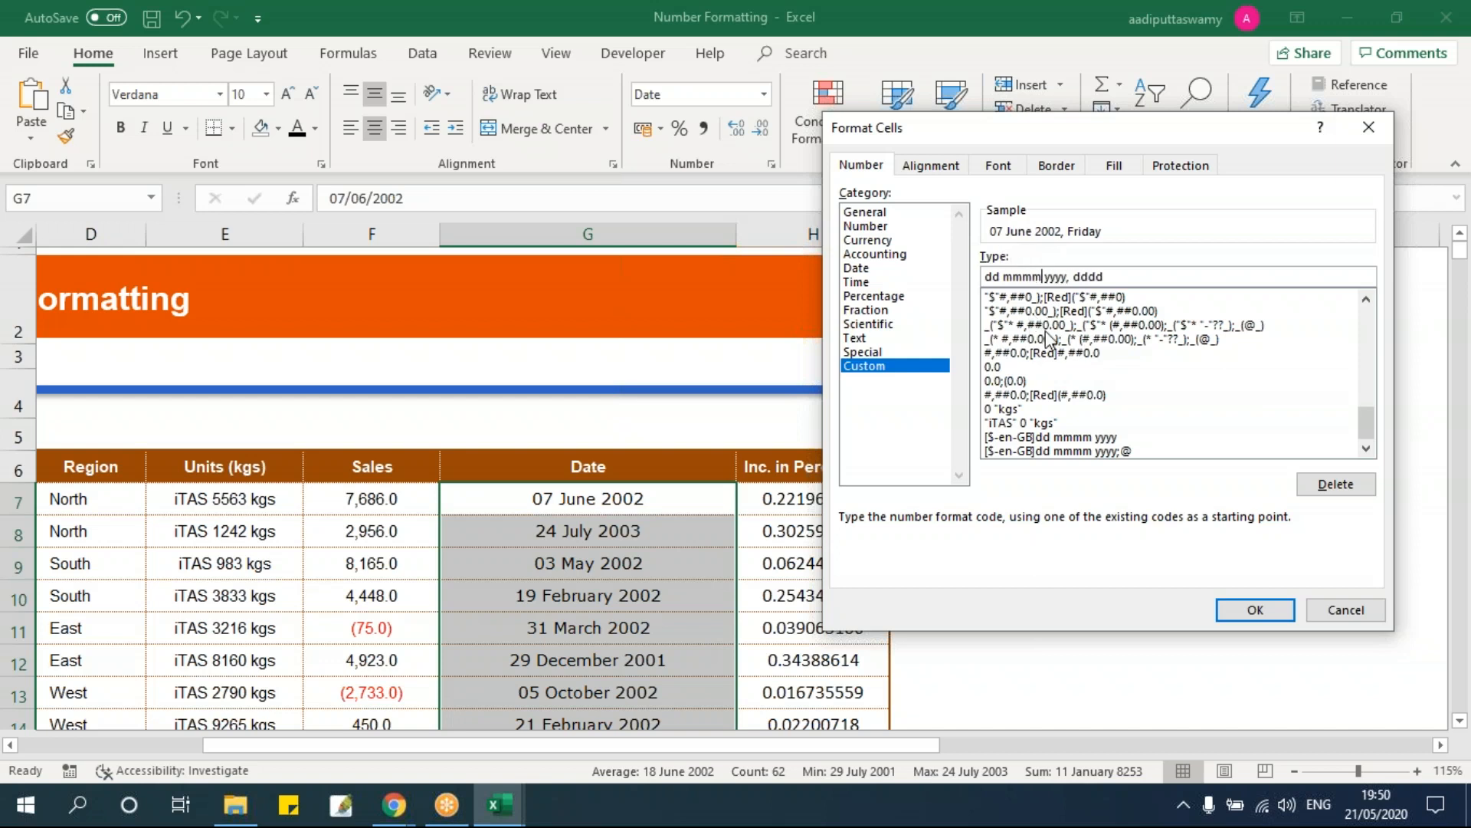
click(1250, 608)
click(674, 558)
Step: Format H7:H68 as Percentage with 2 decimal places, e.g. 22.20%
scroll(678, 555, down, 4)
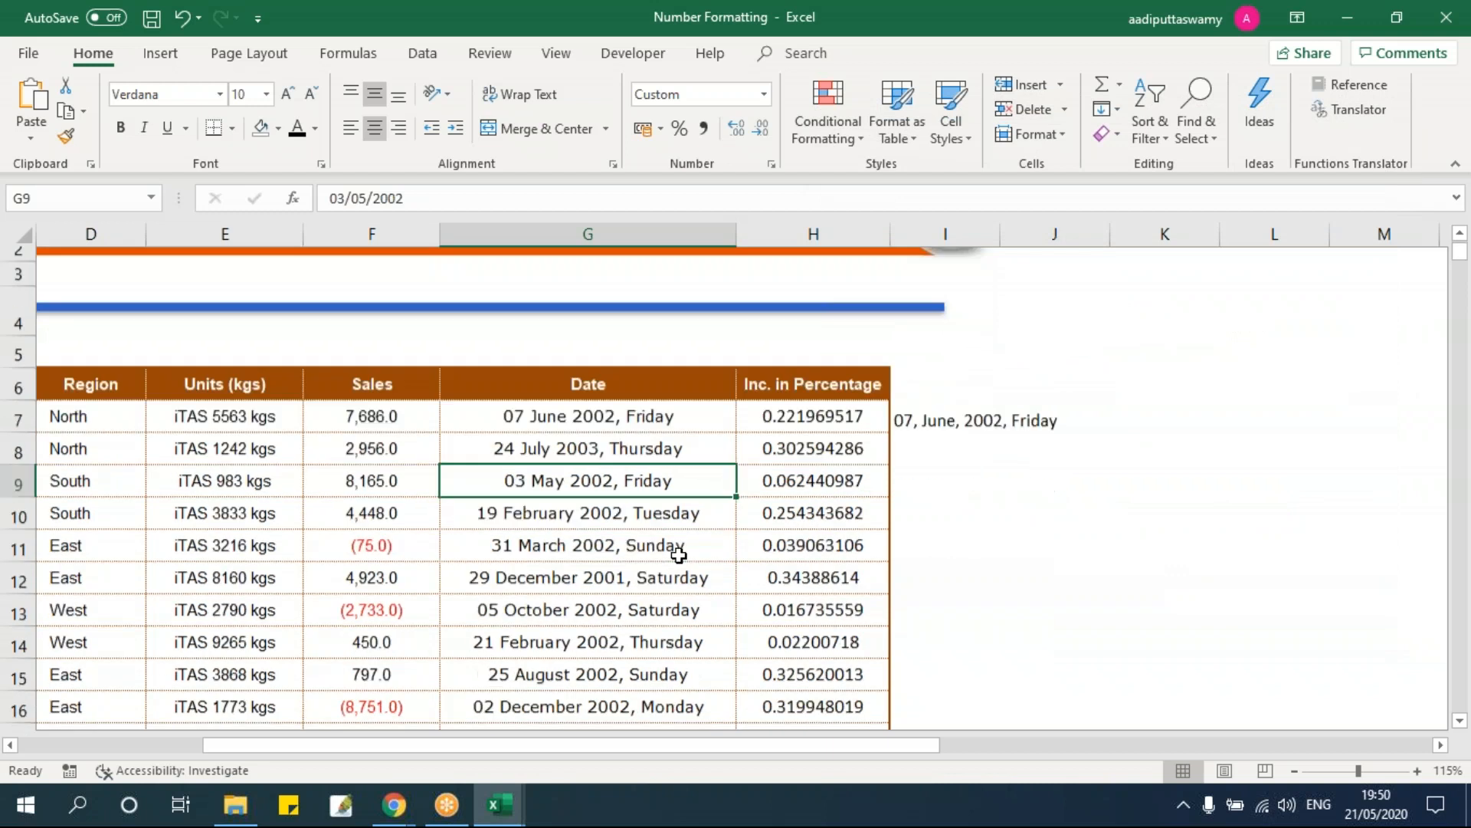
scroll(679, 555, down, 14)
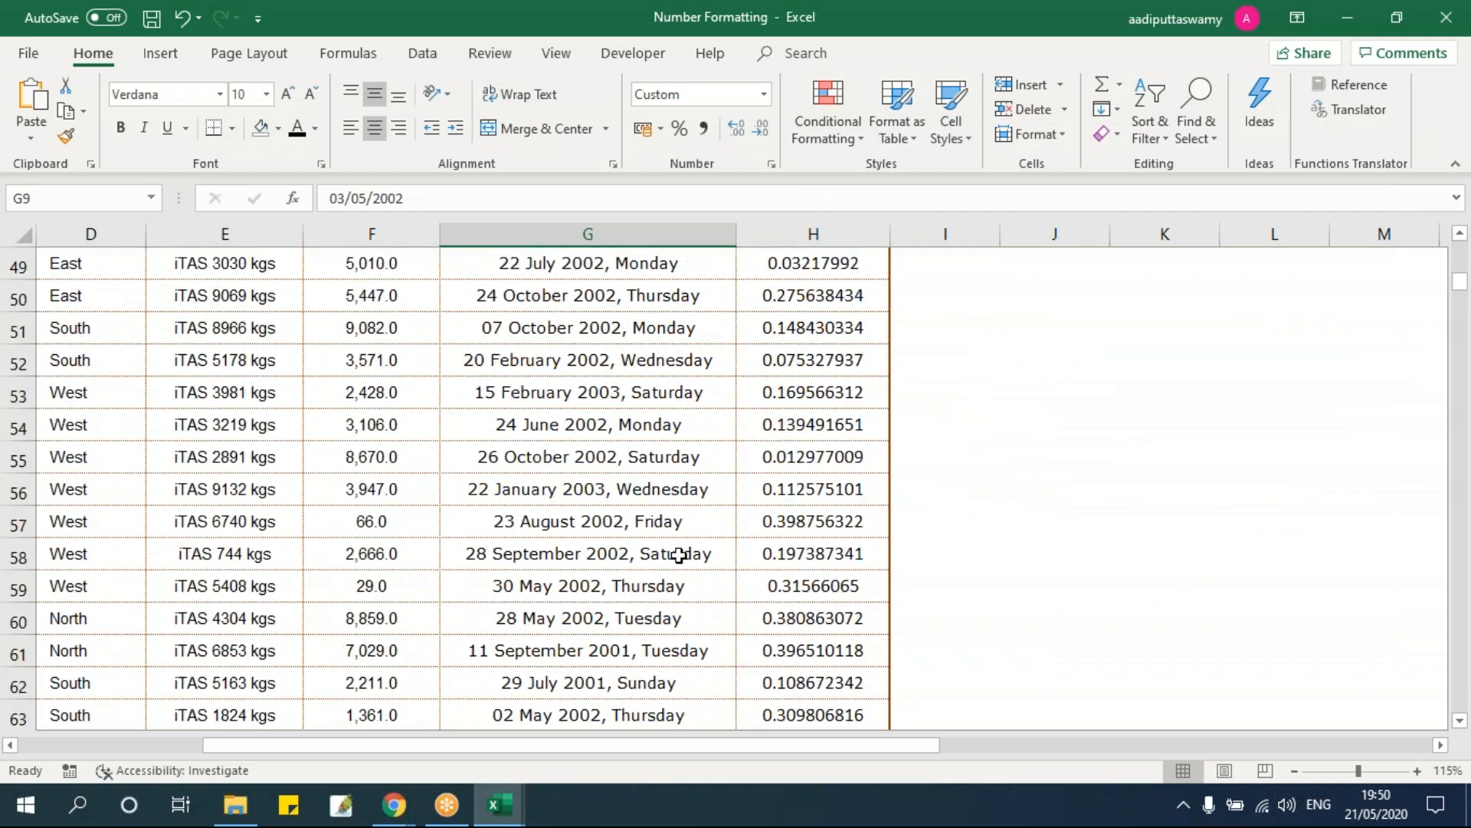
scroll(679, 554, up, 18)
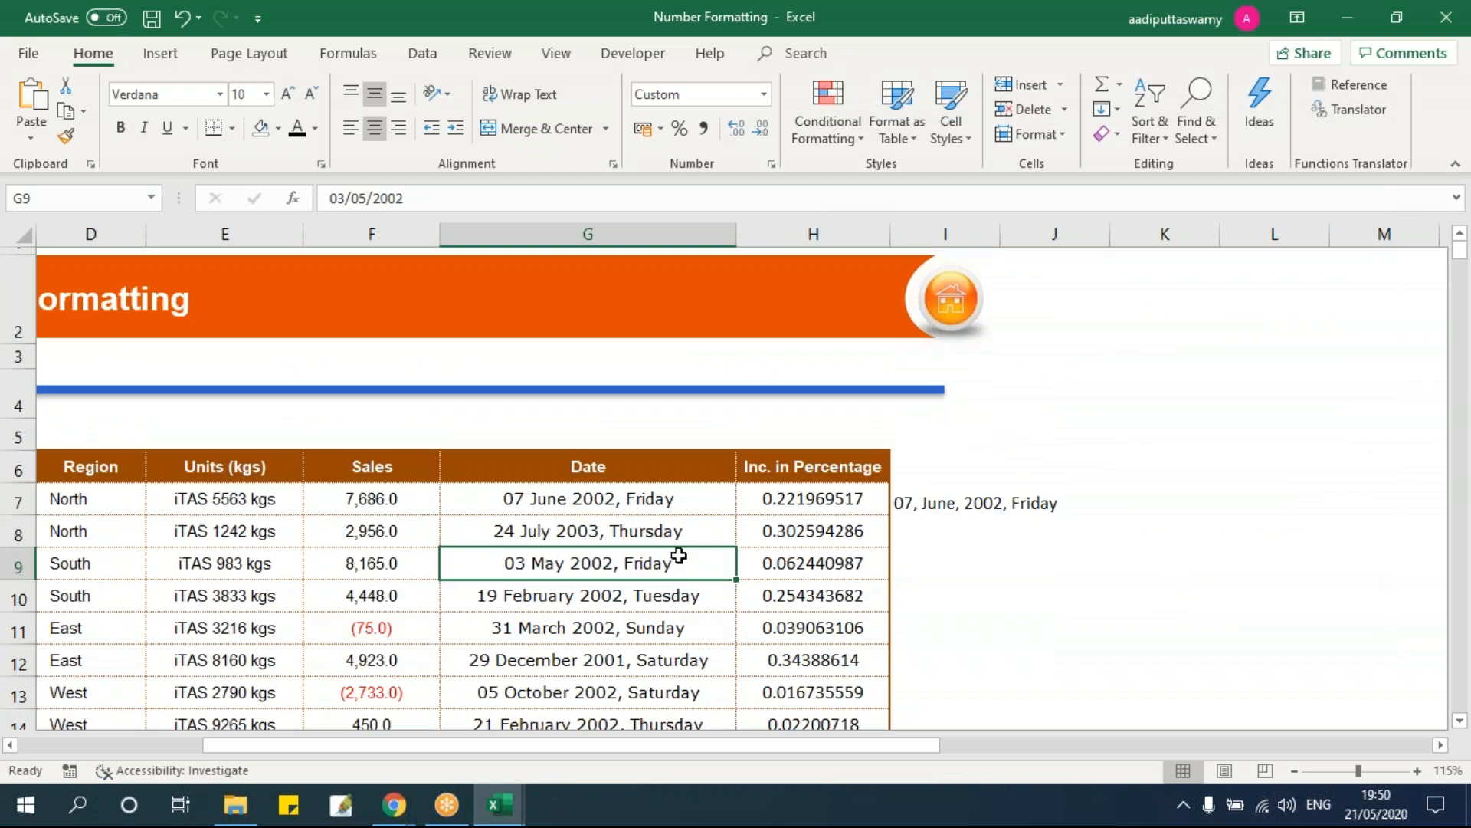
click(763, 501)
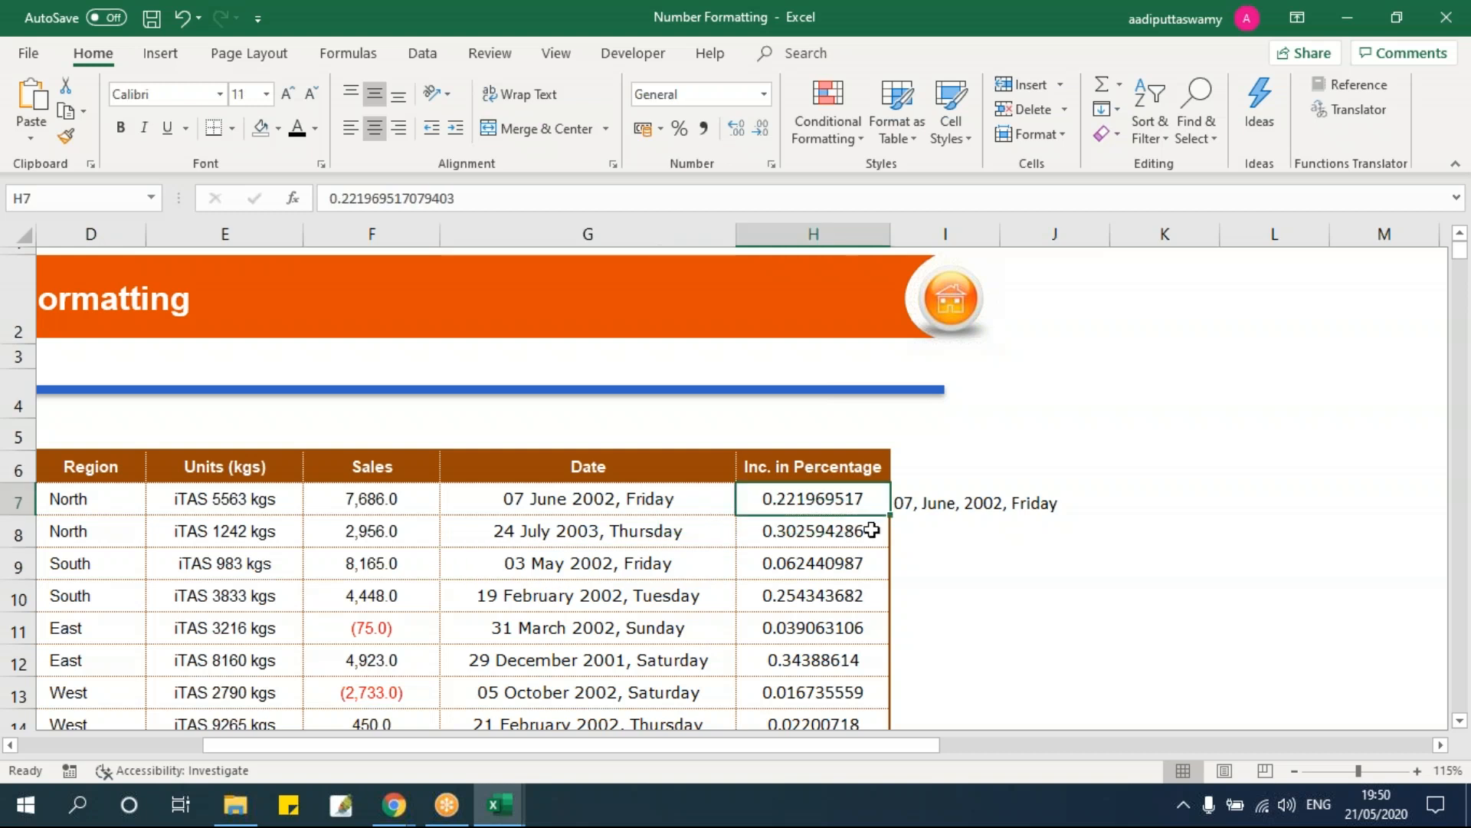
key(ctrl+shift+Down)
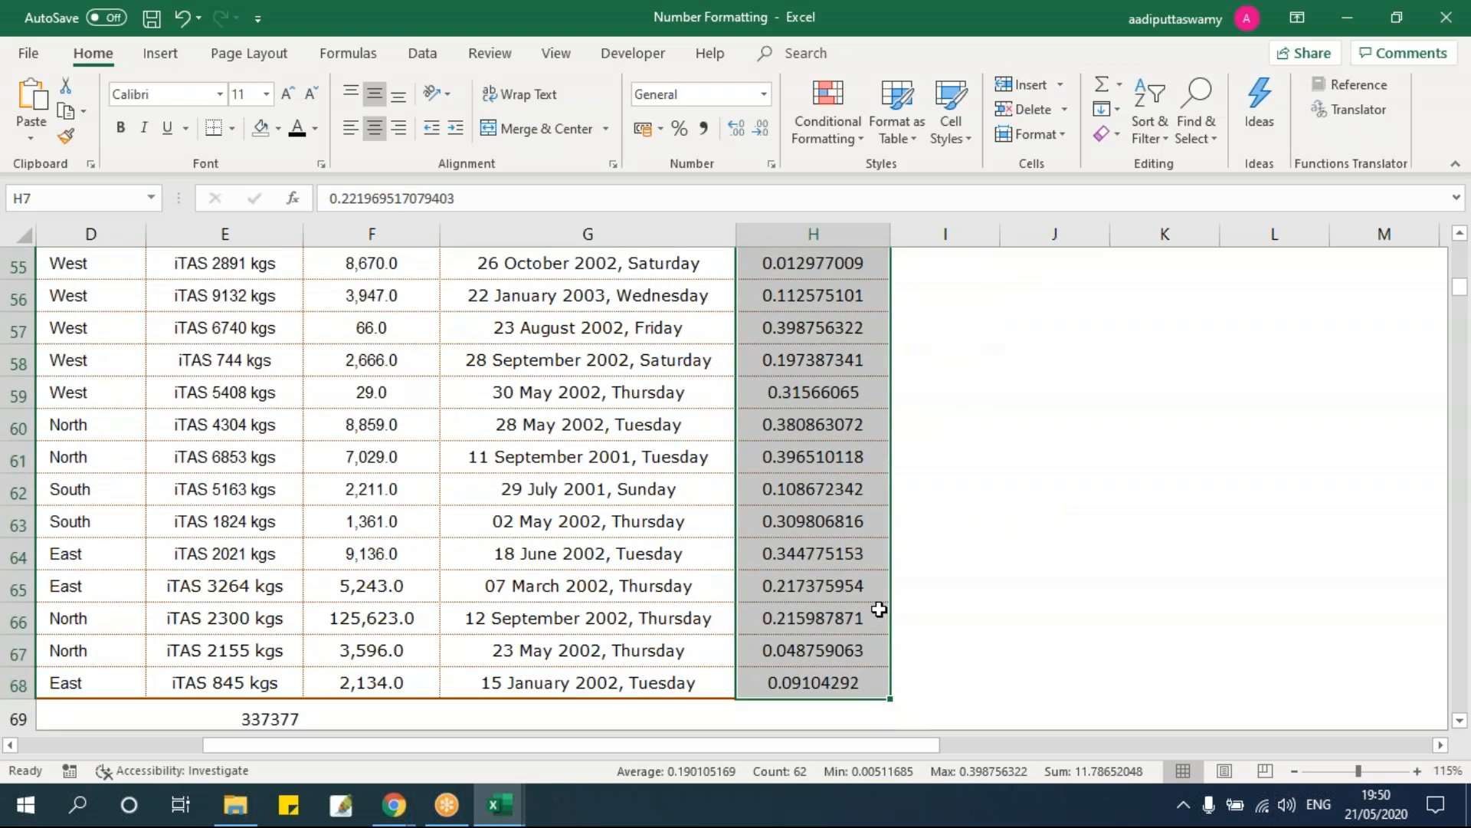
key(ctrl+shift+Up)
key(ctrl+shift+Down)
key(ctrl+1)
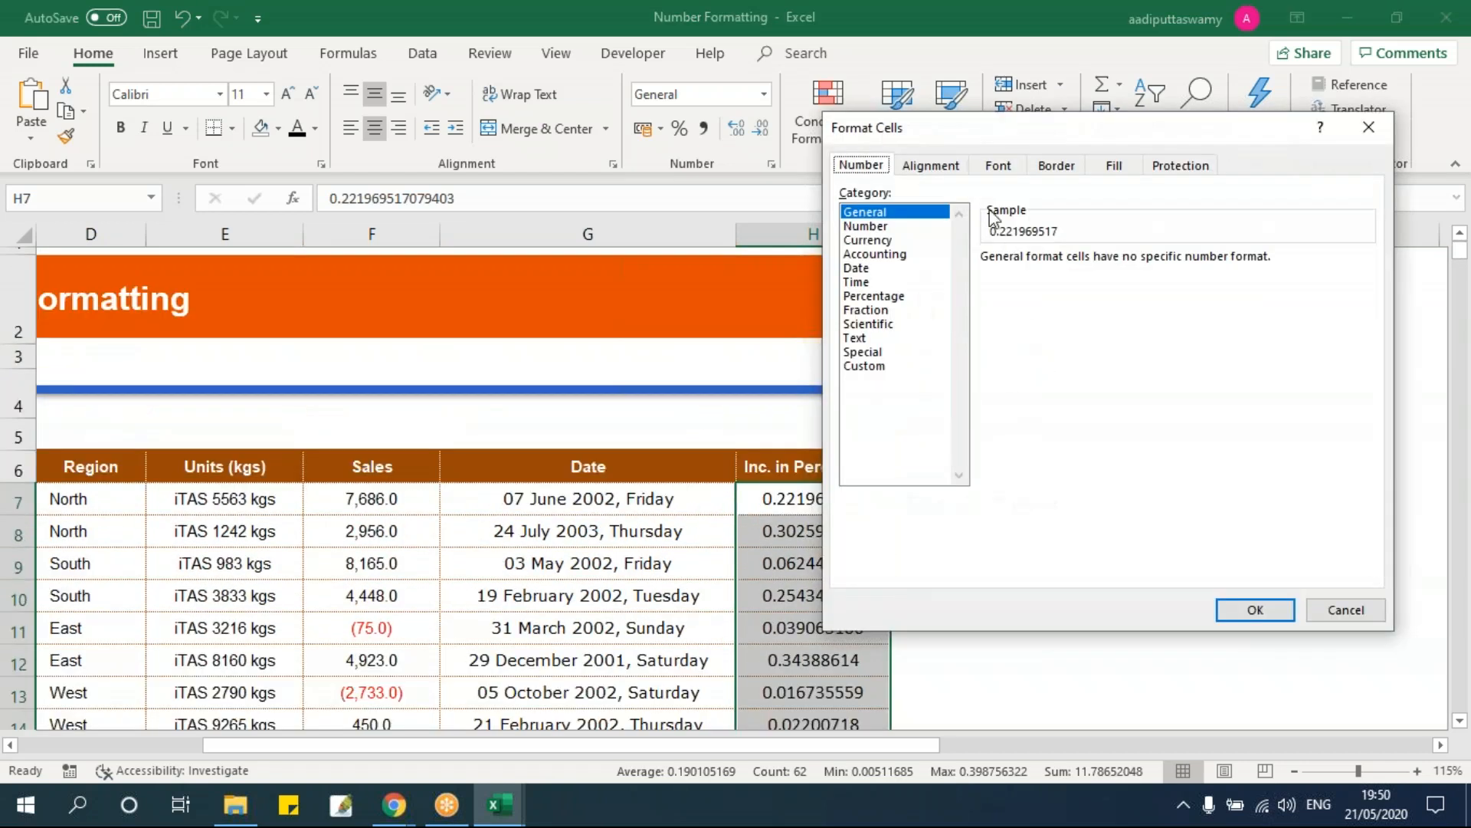
click(887, 297)
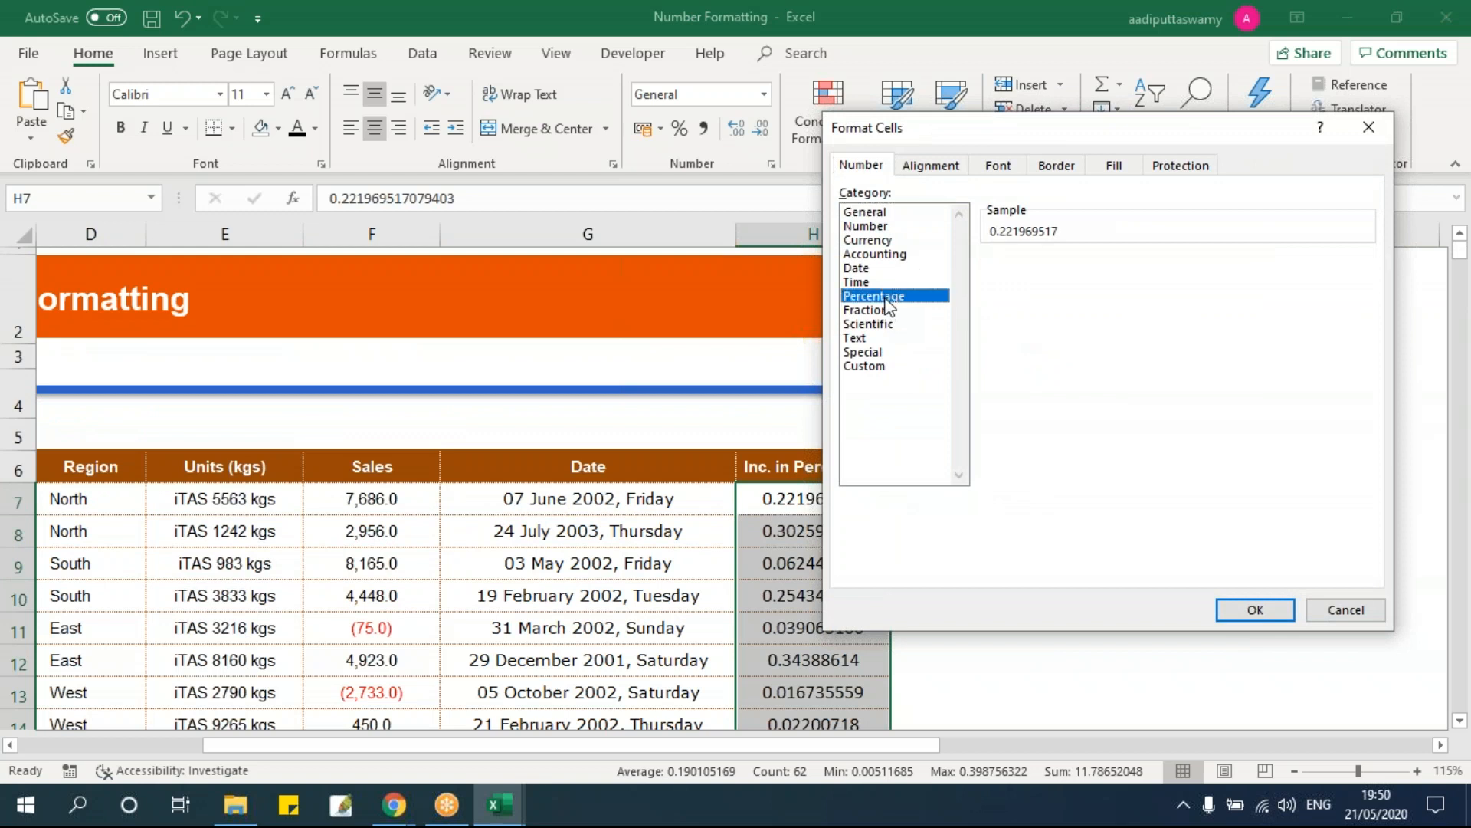
click(1254, 609)
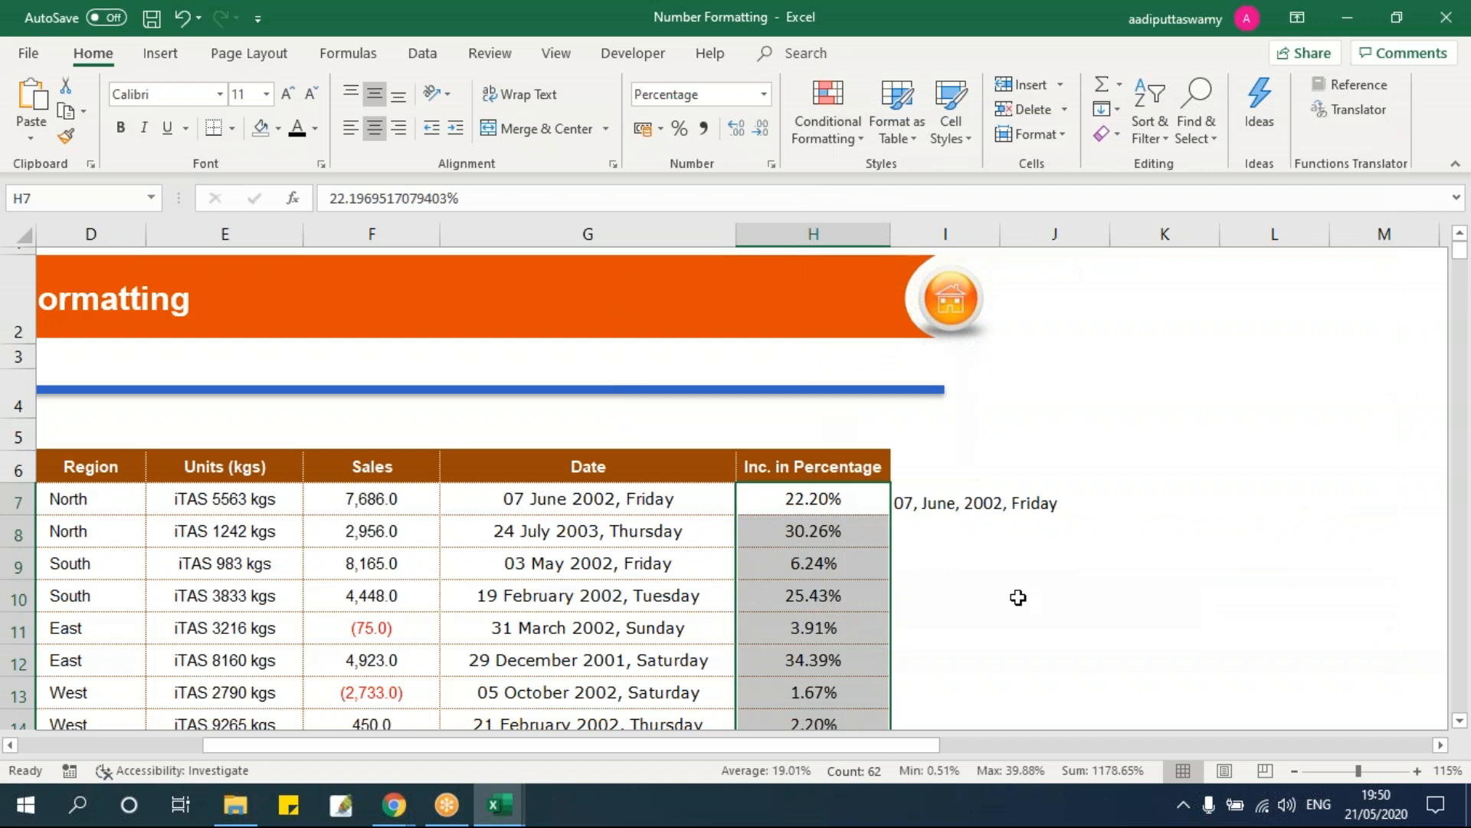
scroll(1018, 597, down, 2)
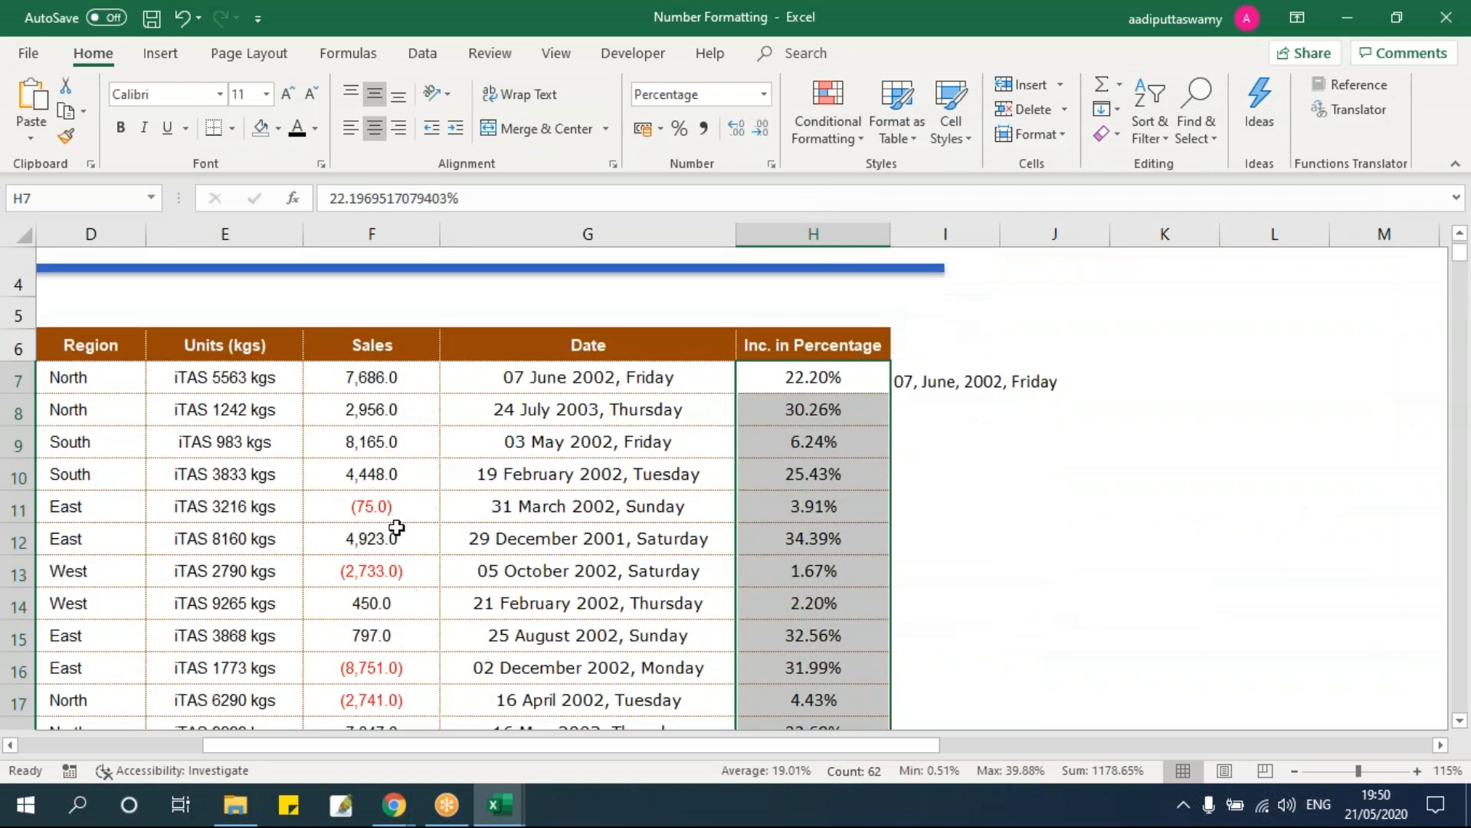
Step: Make the H11 percentage negative by adding a leading minus sign
click(395, 510)
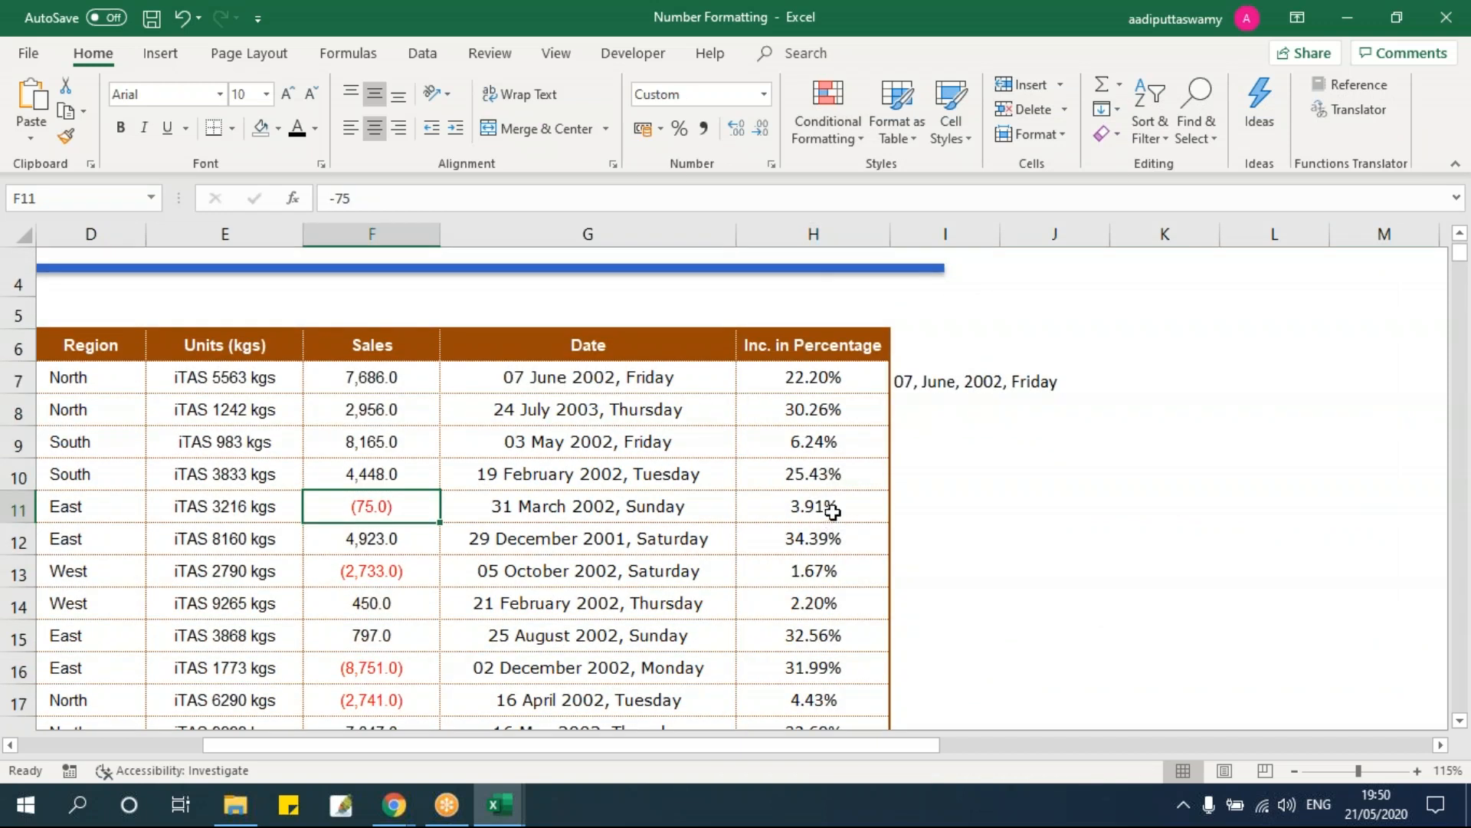
double_click(831, 509)
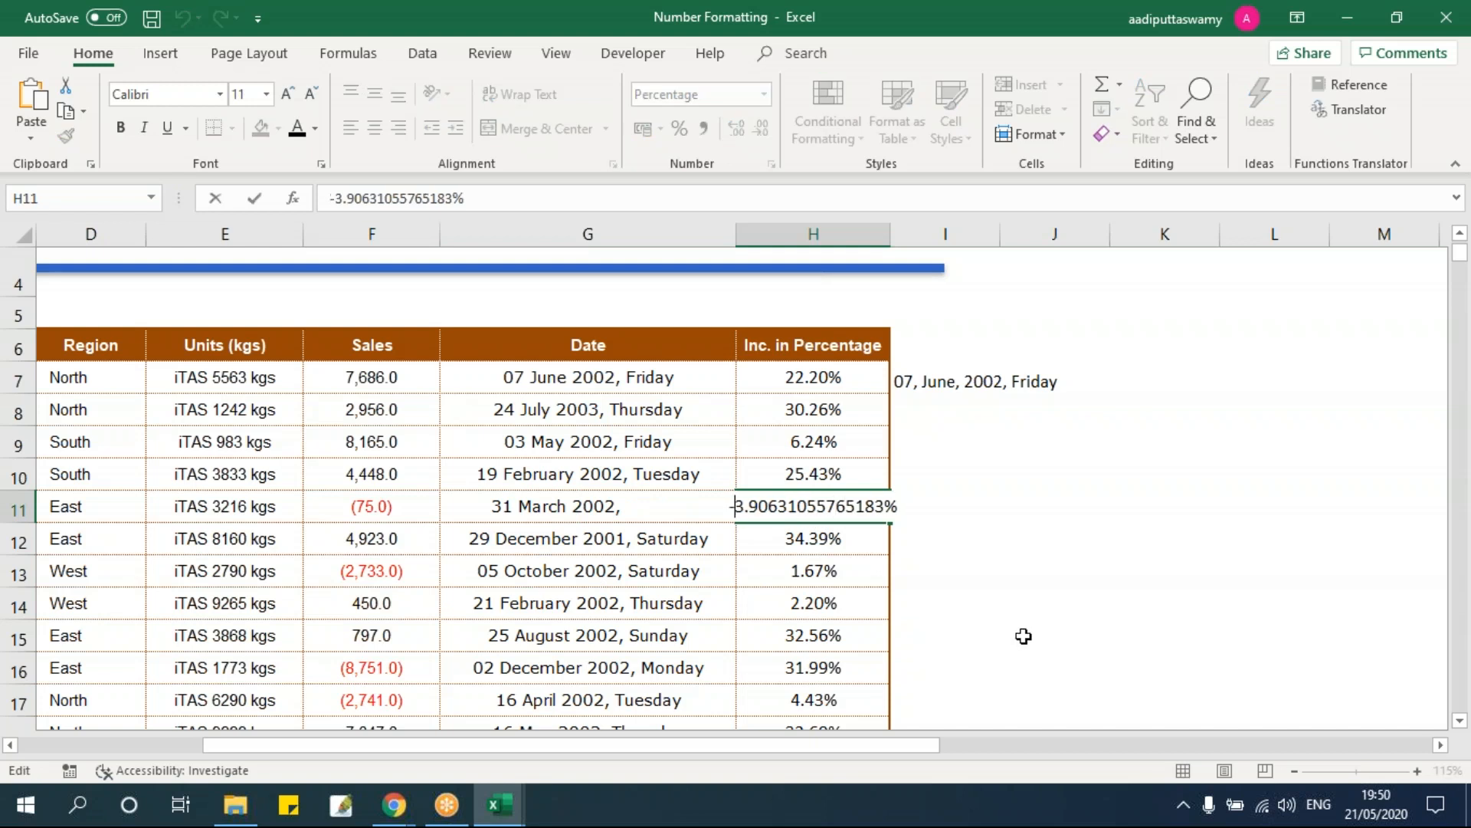
text(-)
key(Return)
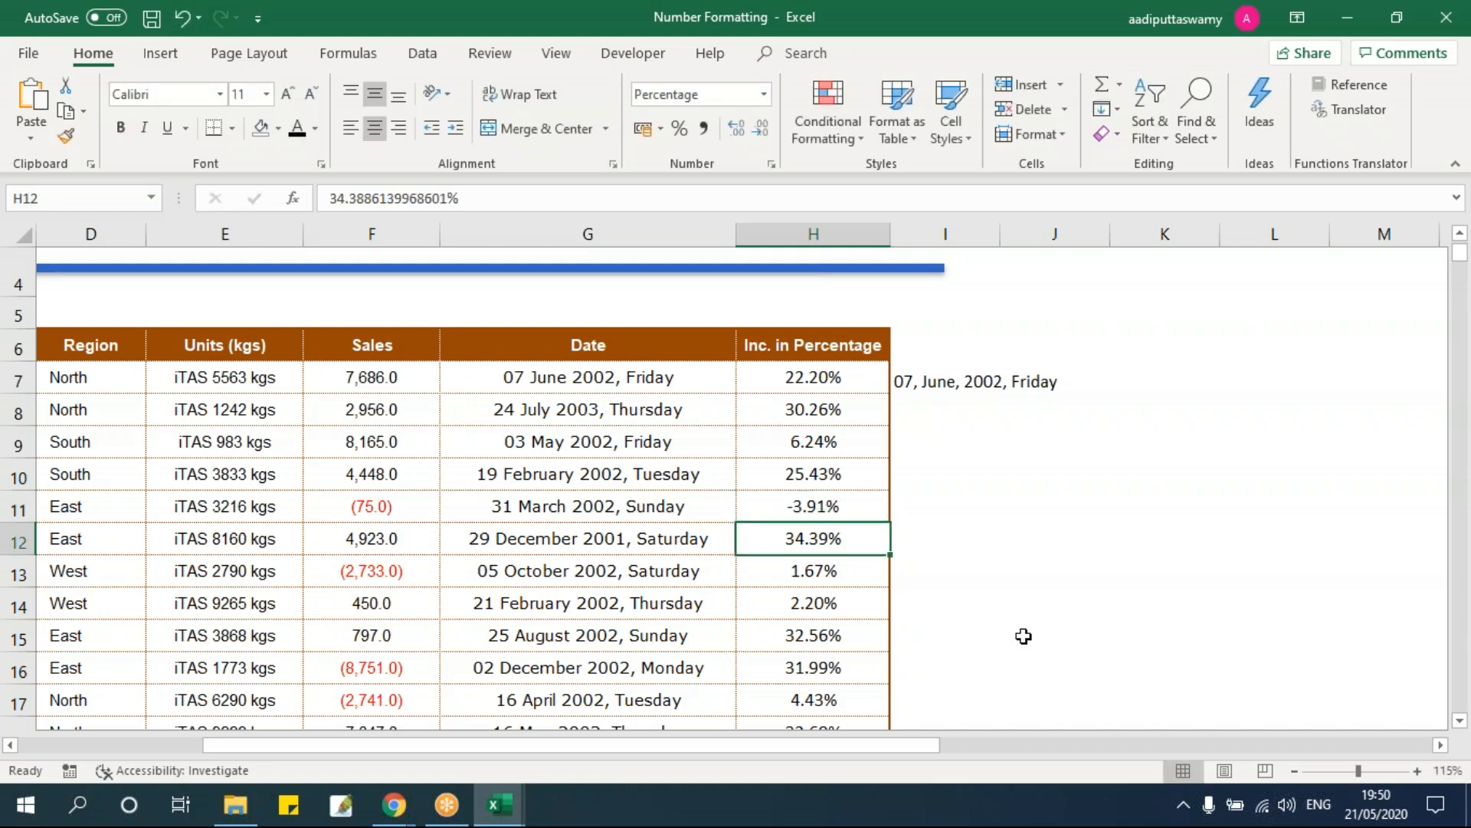
Step: Give H7:H68 the custom format 0.00%;(0.00%)[red] for red bracketed negatives
key(Up)
key(Up)
key(Up)
key(Up)
key(Up)
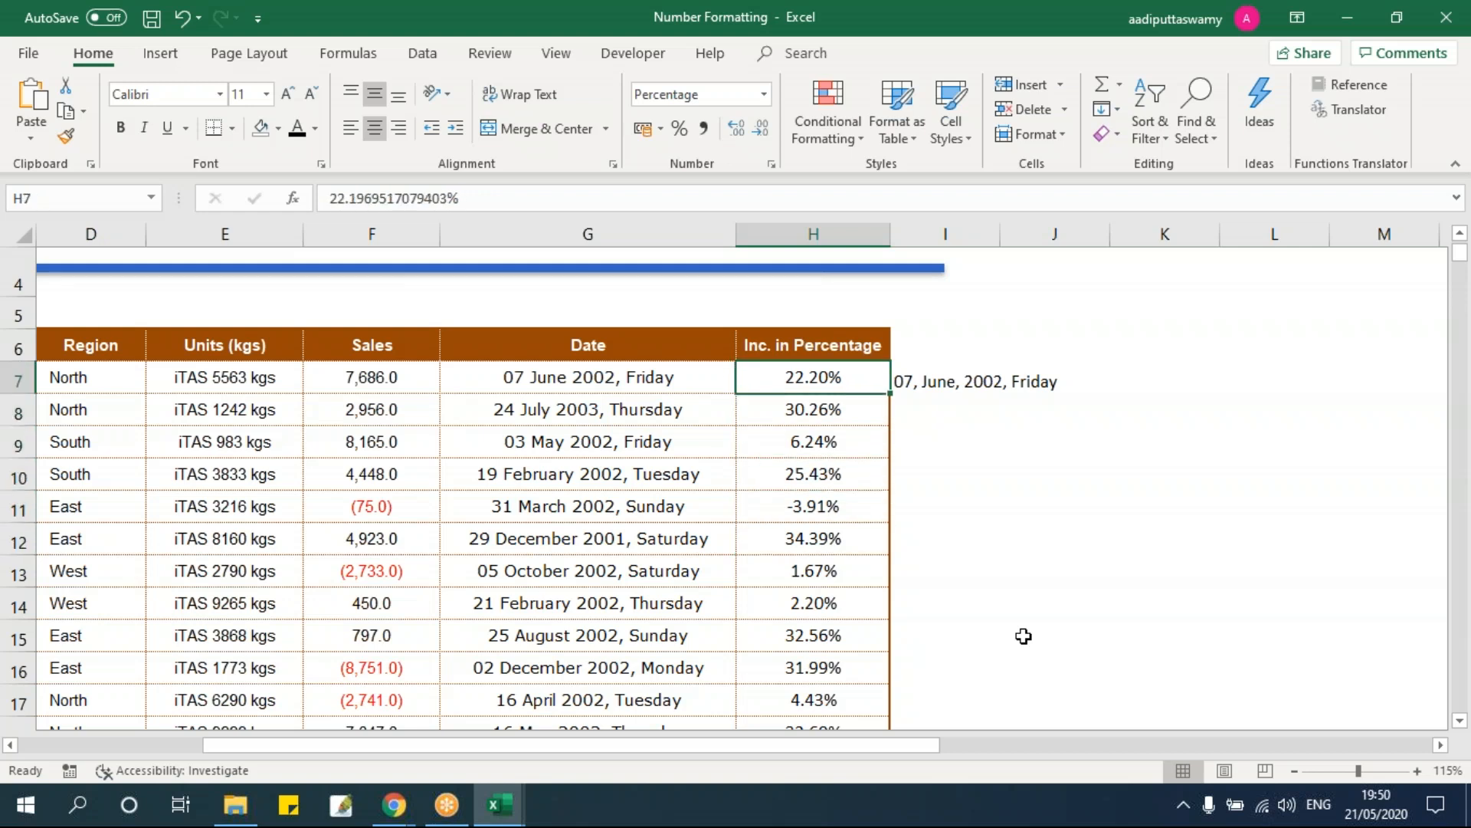
key(ctrl+shift+Down)
key(ctrl+1)
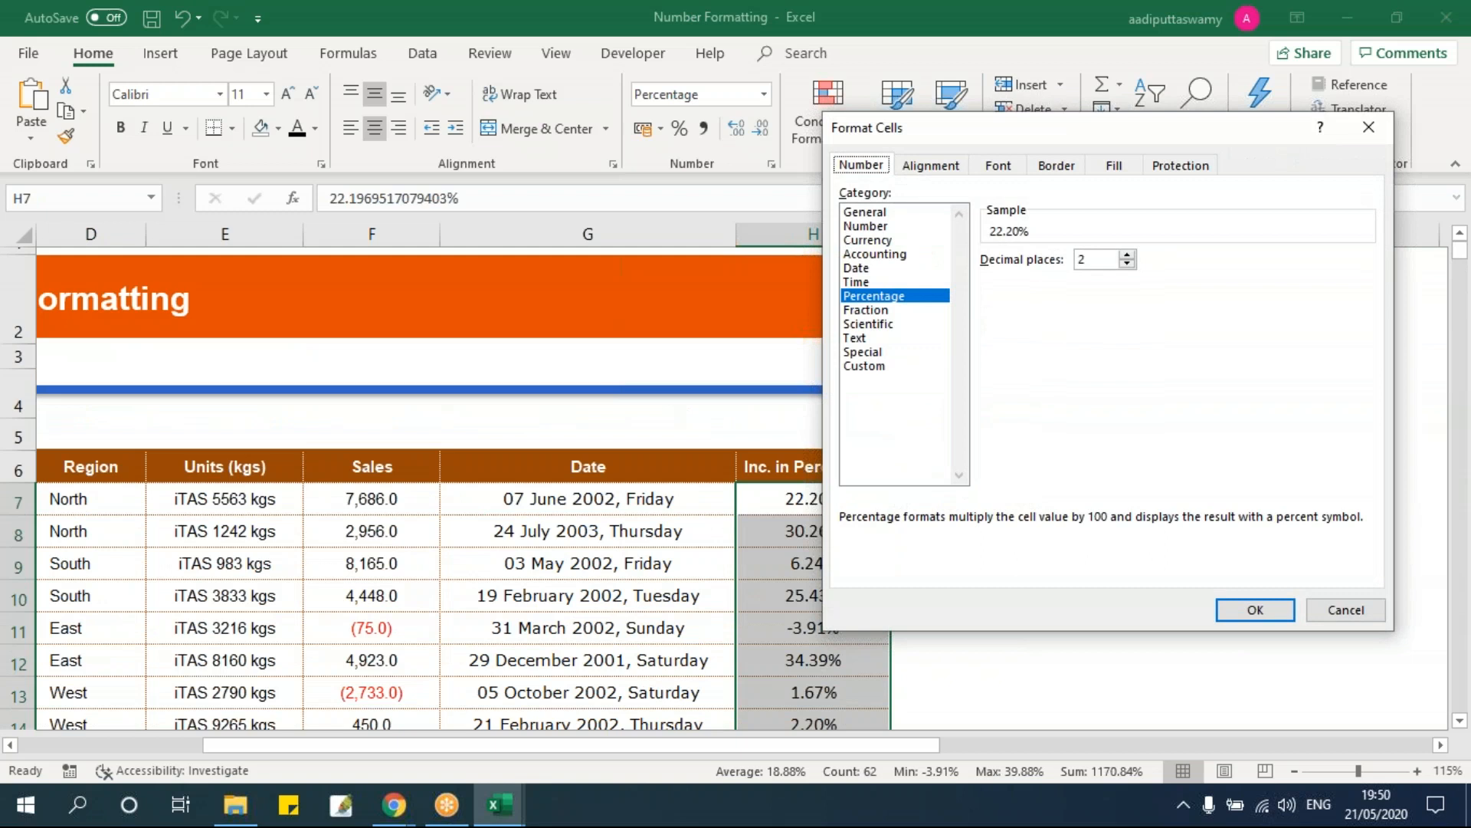
click(874, 366)
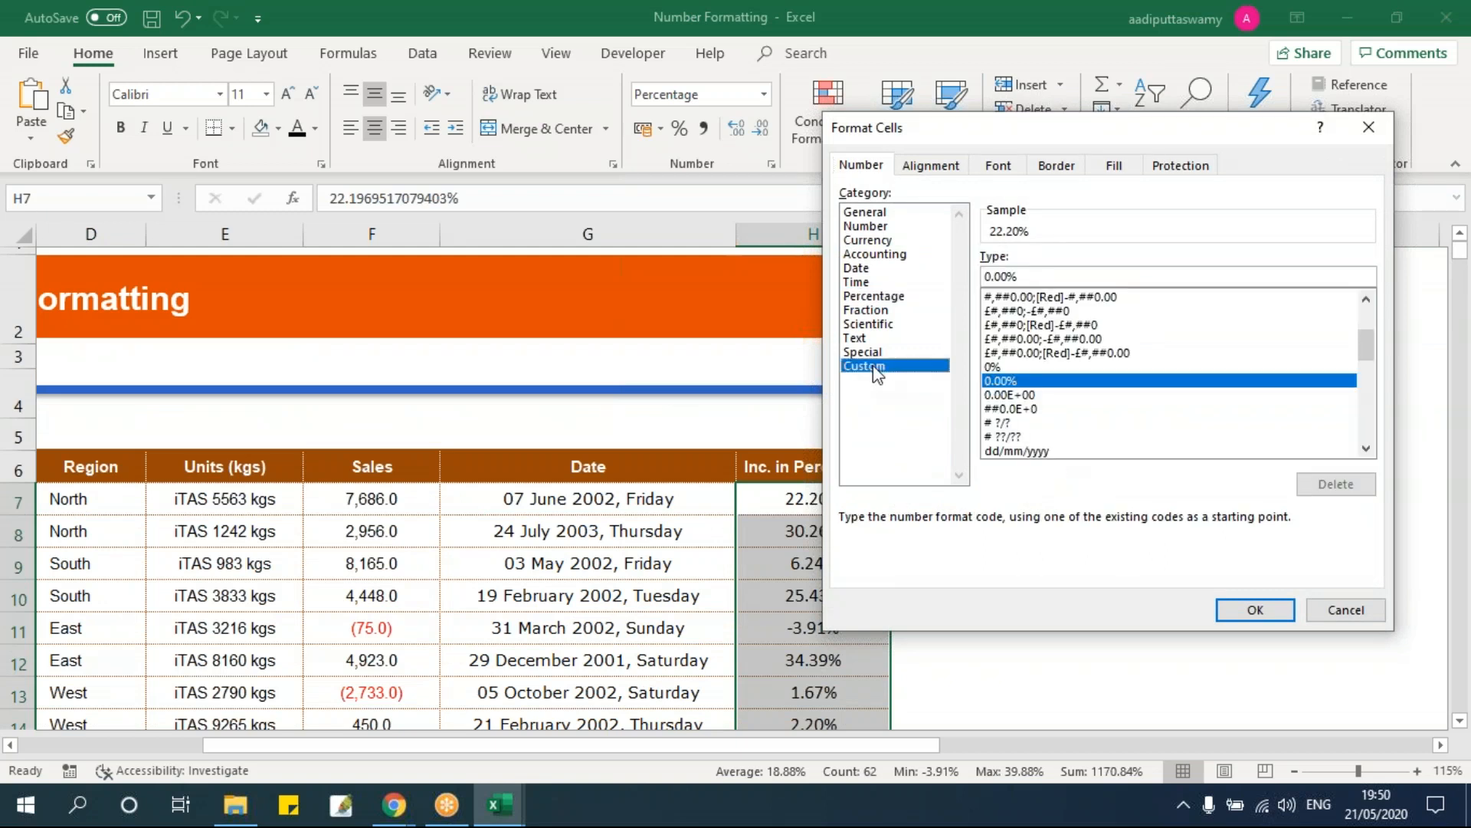
drag(1038, 277, 929, 277)
drag(1068, 276, 894, 256)
click(1062, 277)
text(;)
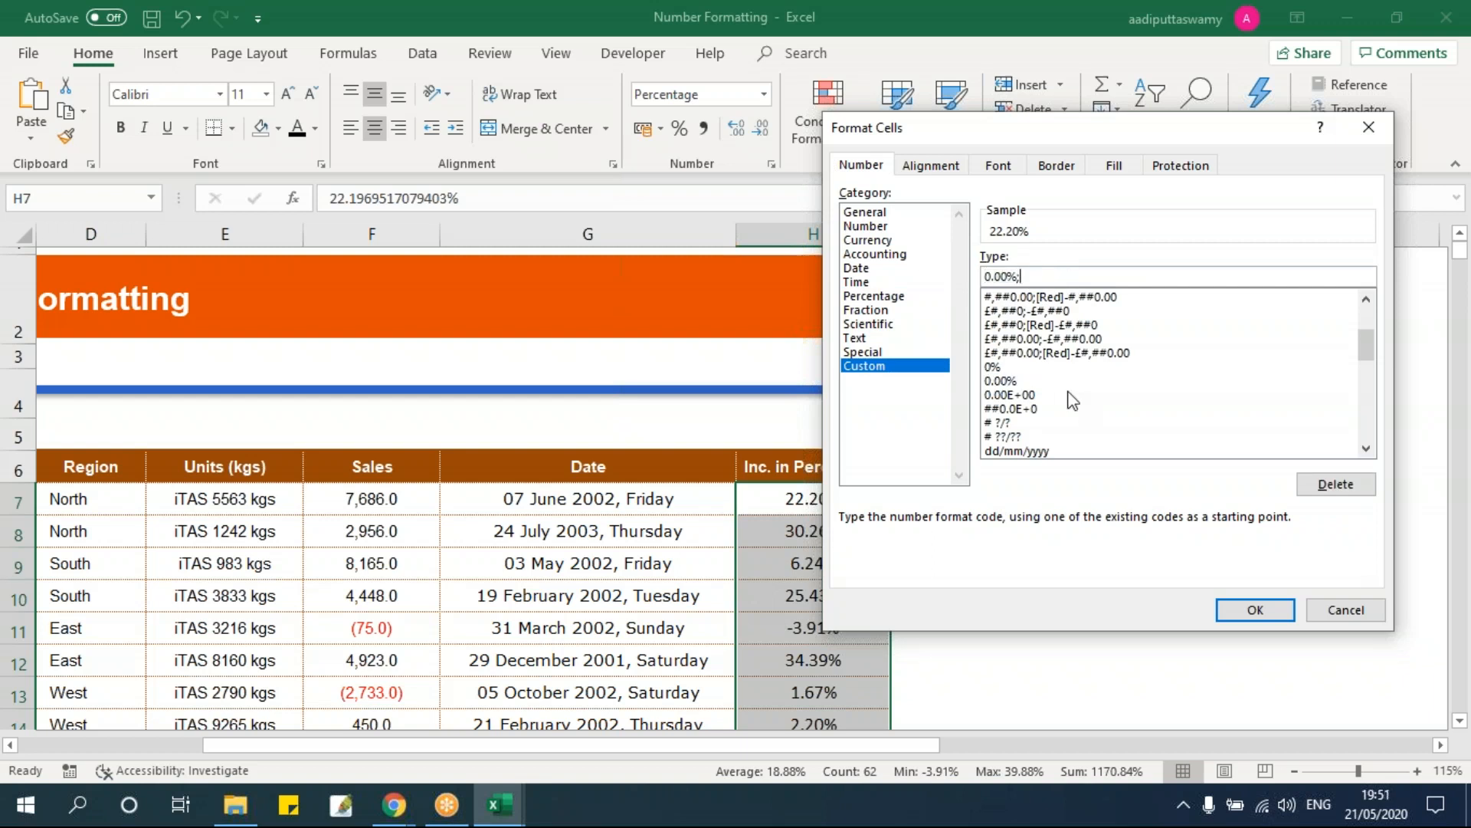
text((0.00%)[red])
click(1249, 610)
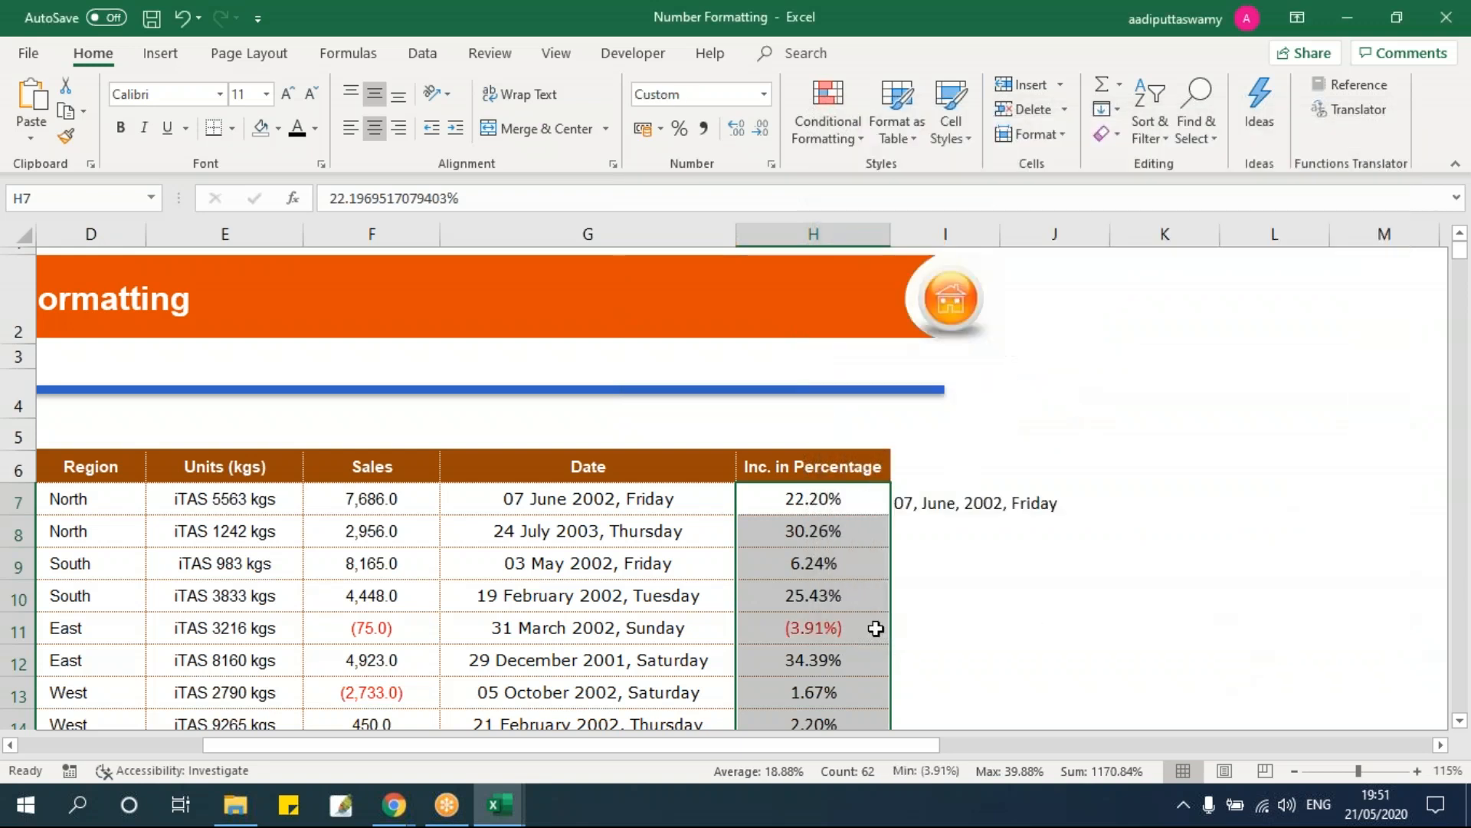
Step: Make H13 negative so it shows as red (1.67%)
click(857, 637)
scroll(859, 651, down, 1)
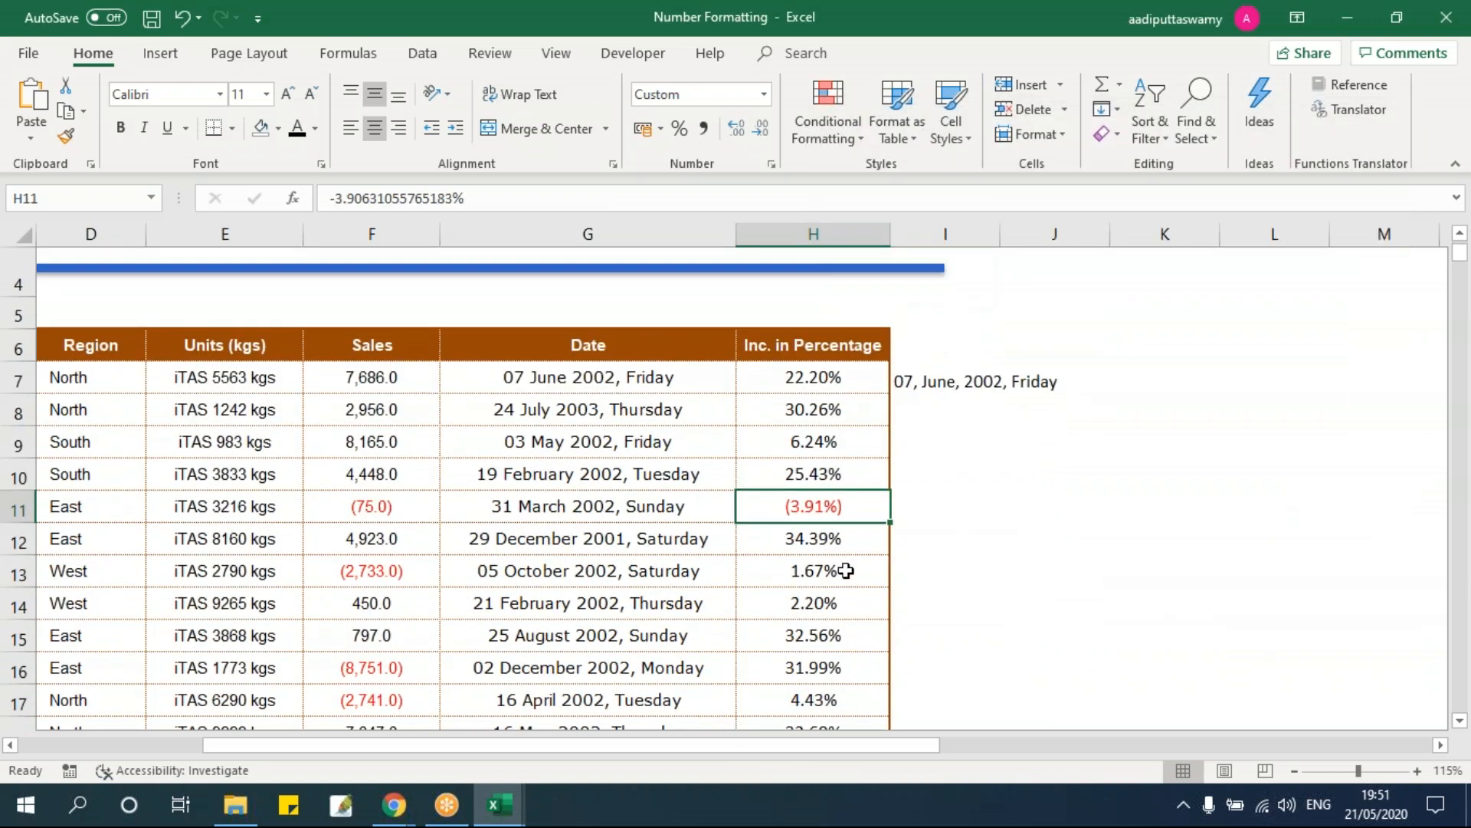
double_click(843, 571)
click(636, 571)
text(-)
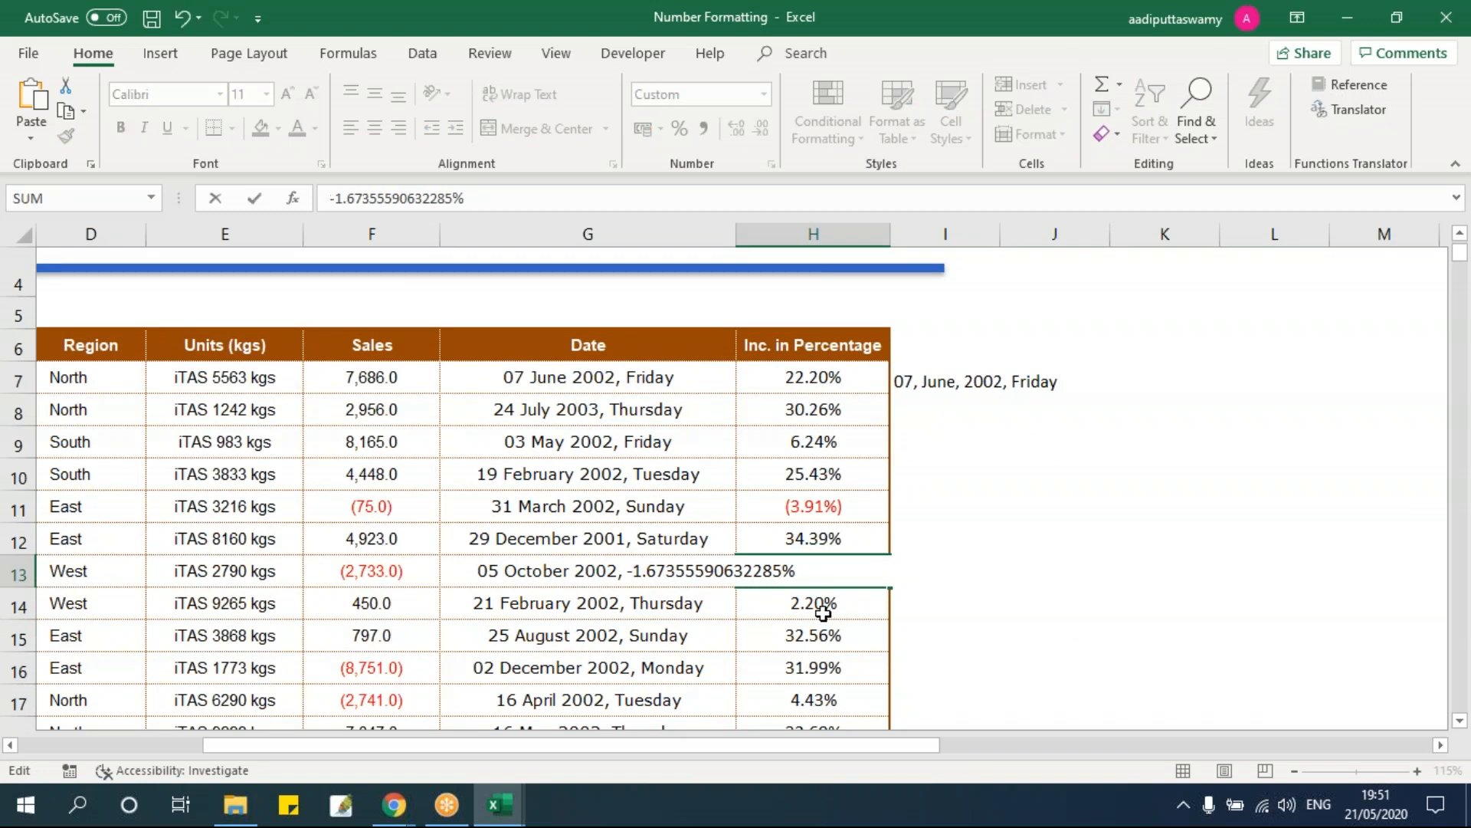
key(Return)
click(822, 577)
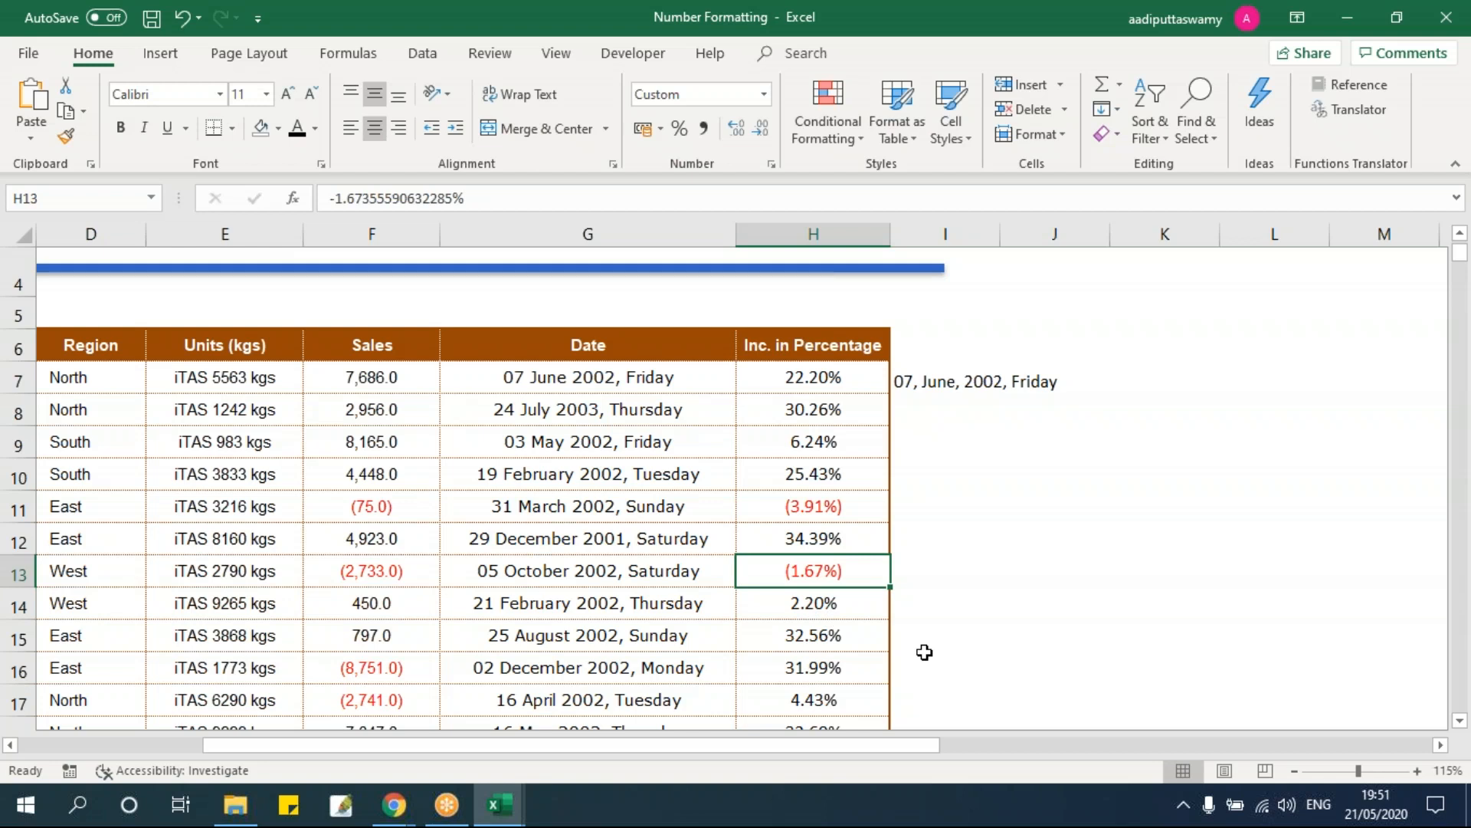
click(1440, 745)
click(1441, 745)
click(1441, 744)
click(1441, 745)
click(1441, 745)
click(1441, 745)
Step: Widen column N and enter a ten-digit sample number in N7
click(575, 377)
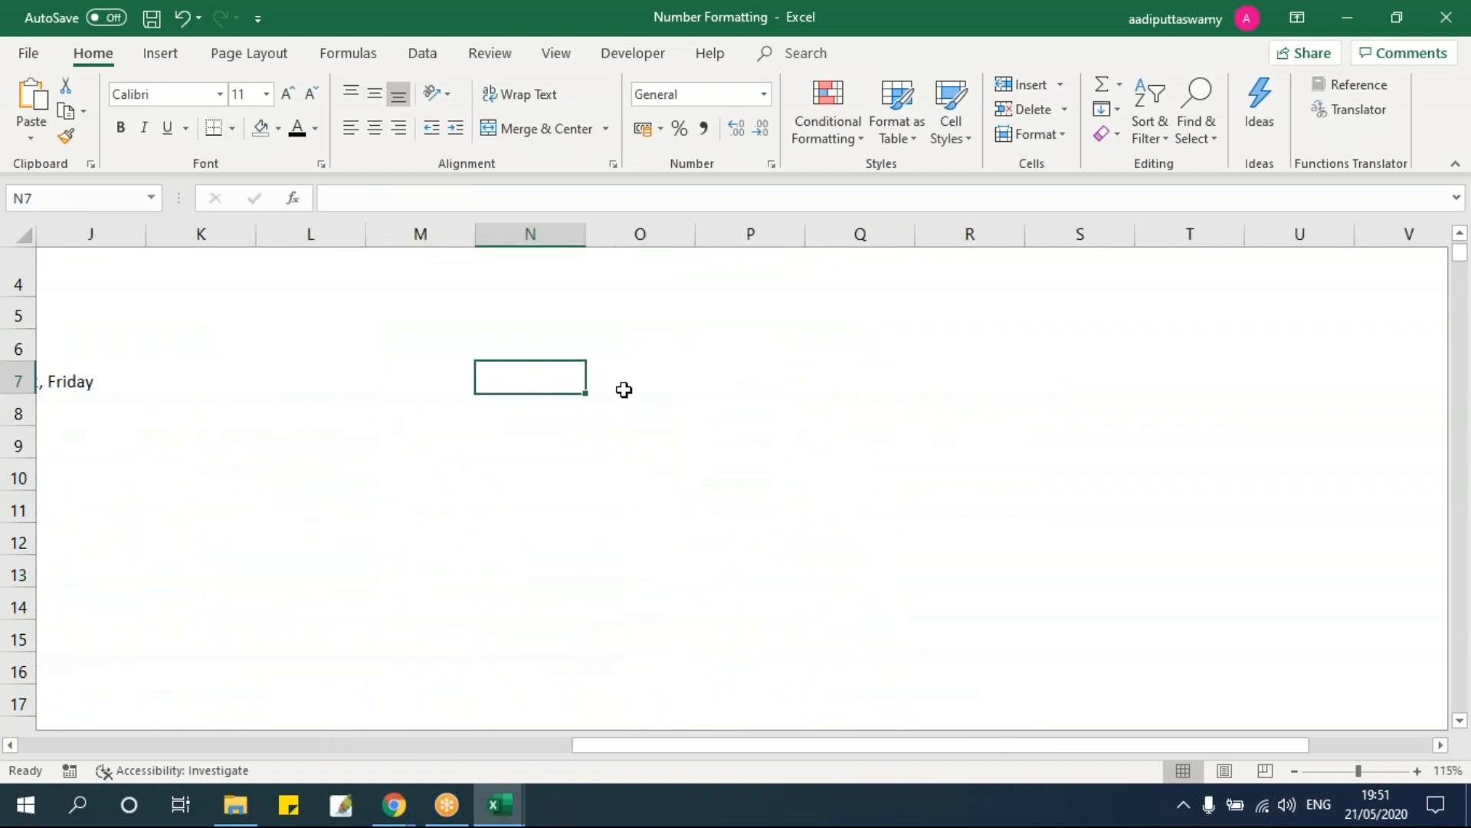
drag(586, 234, 738, 345)
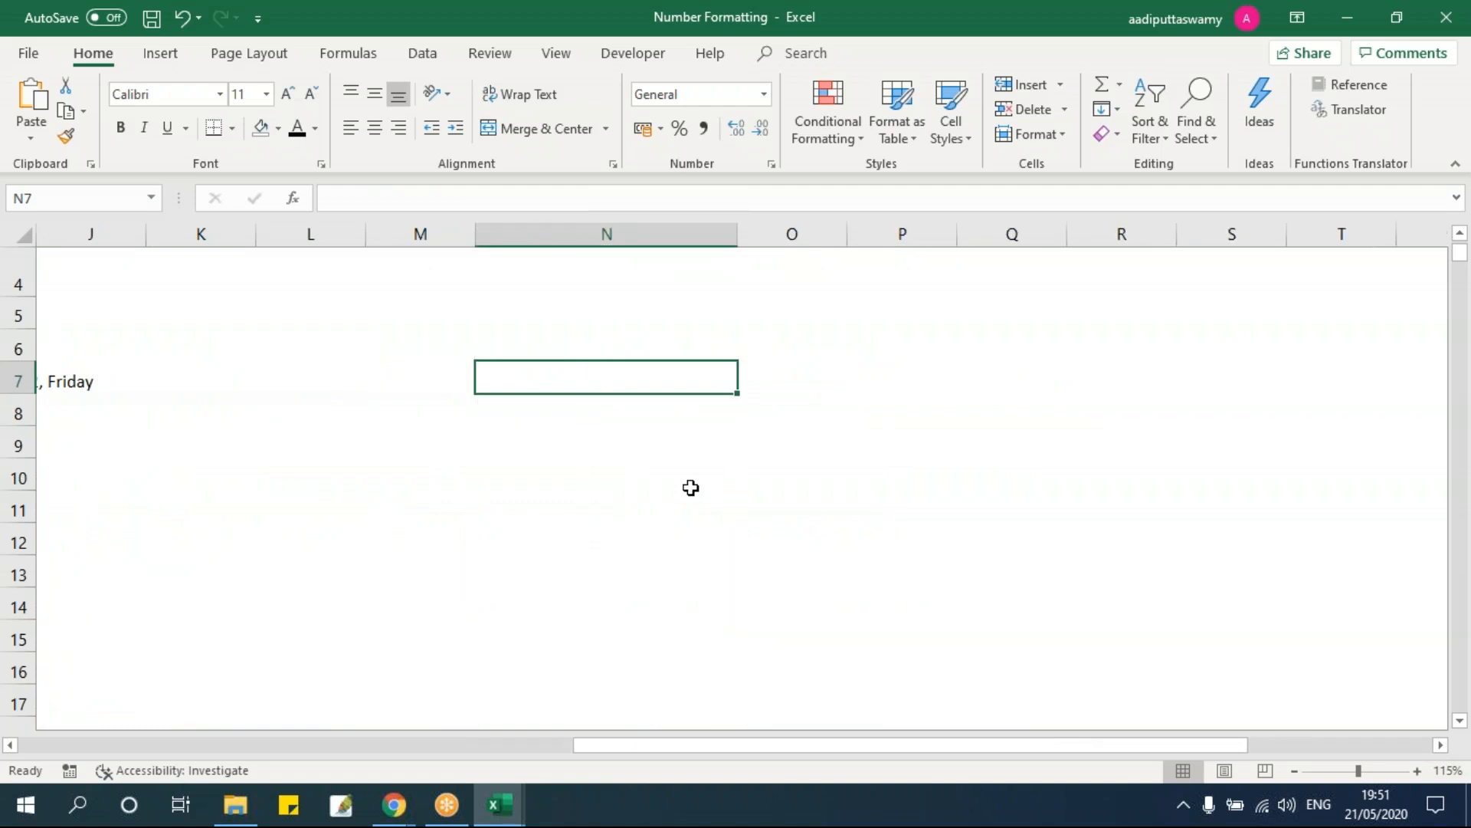
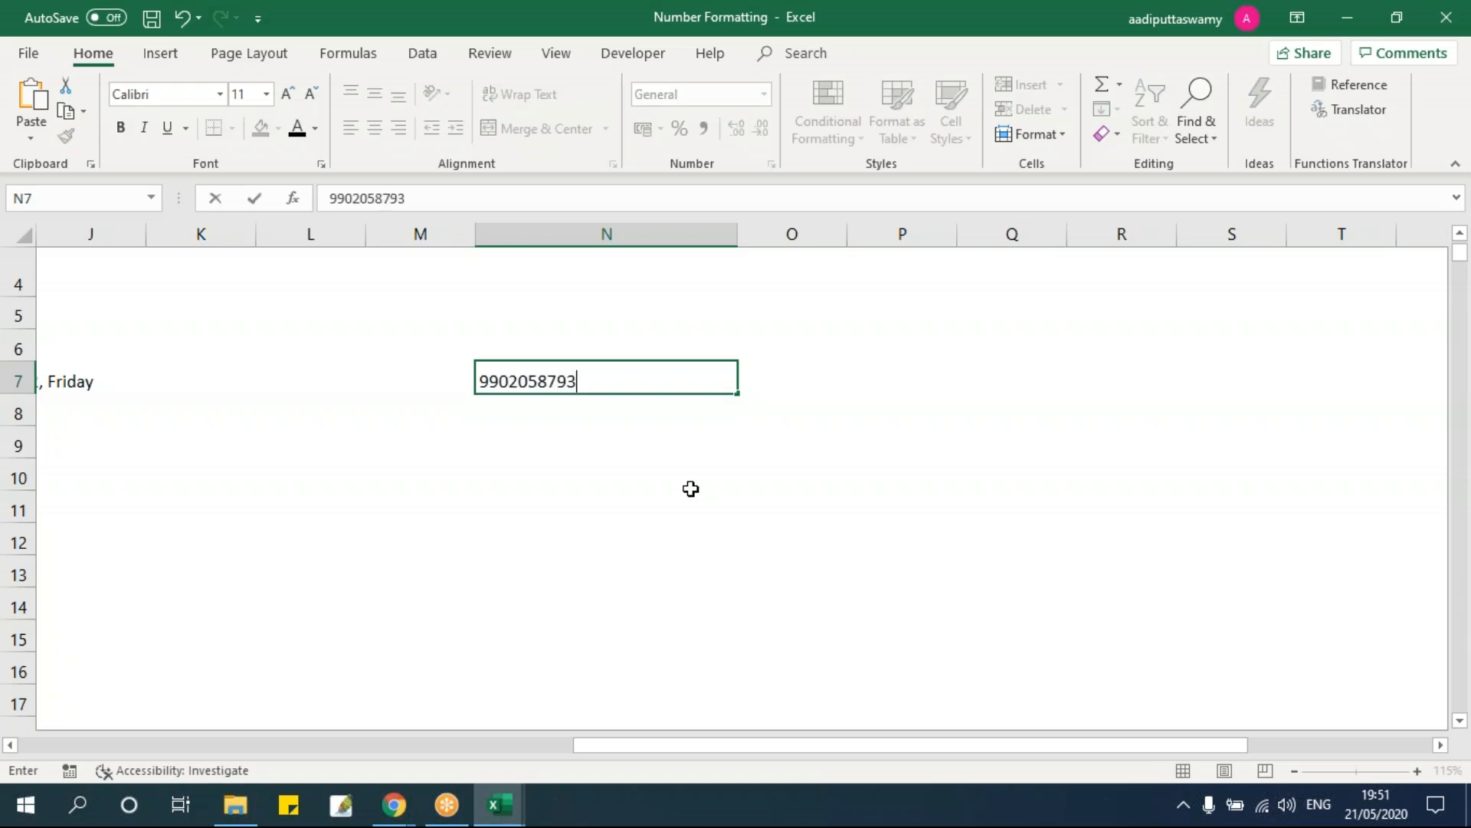
key(Return)
click(694, 383)
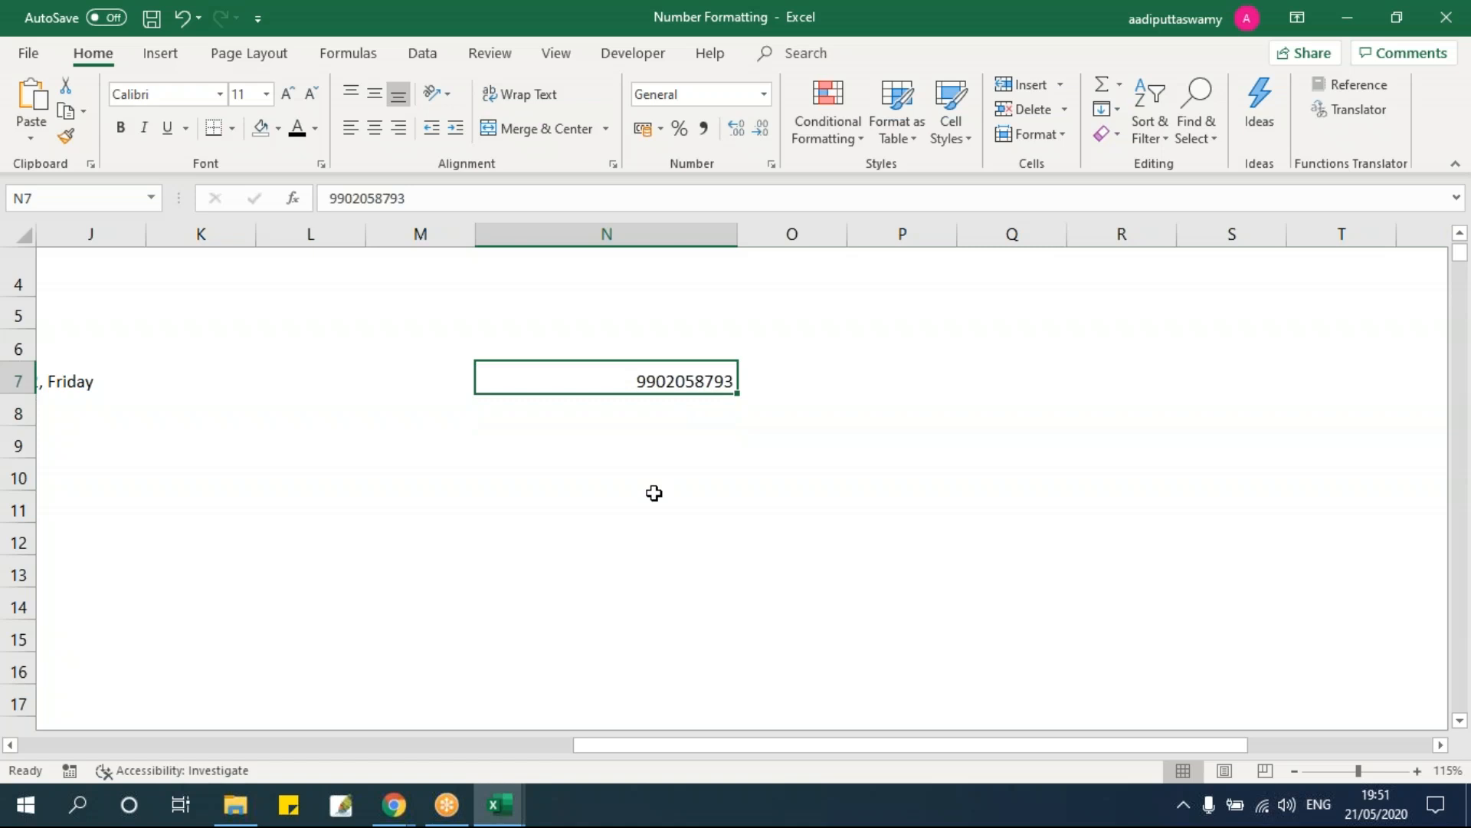
Step: Apply the custom format (000)-(000)-(0000) to N7 and centre it horizontally and vertically
key(ctrl+1)
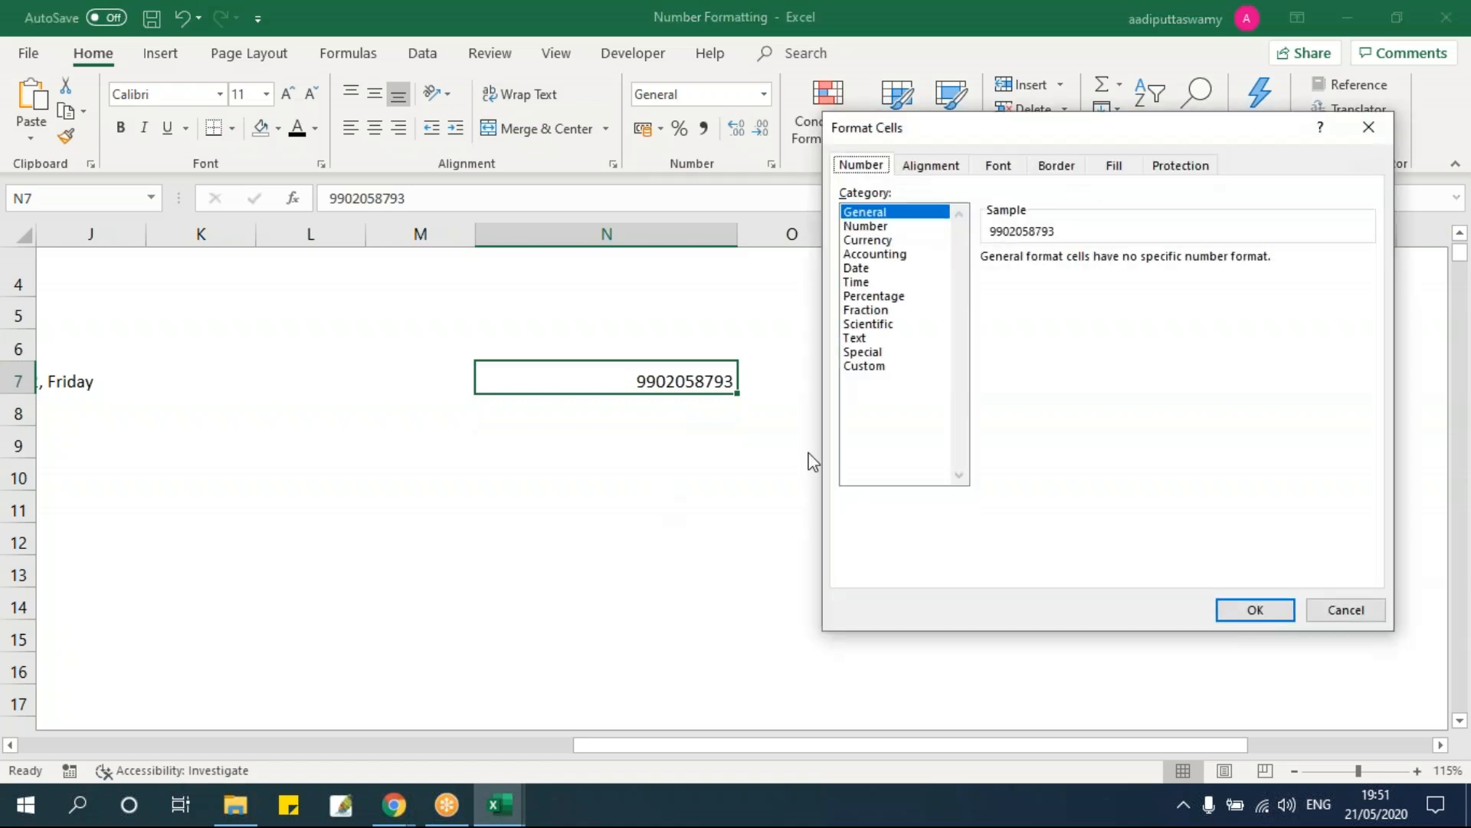
click(874, 367)
drag(1047, 277, 949, 268)
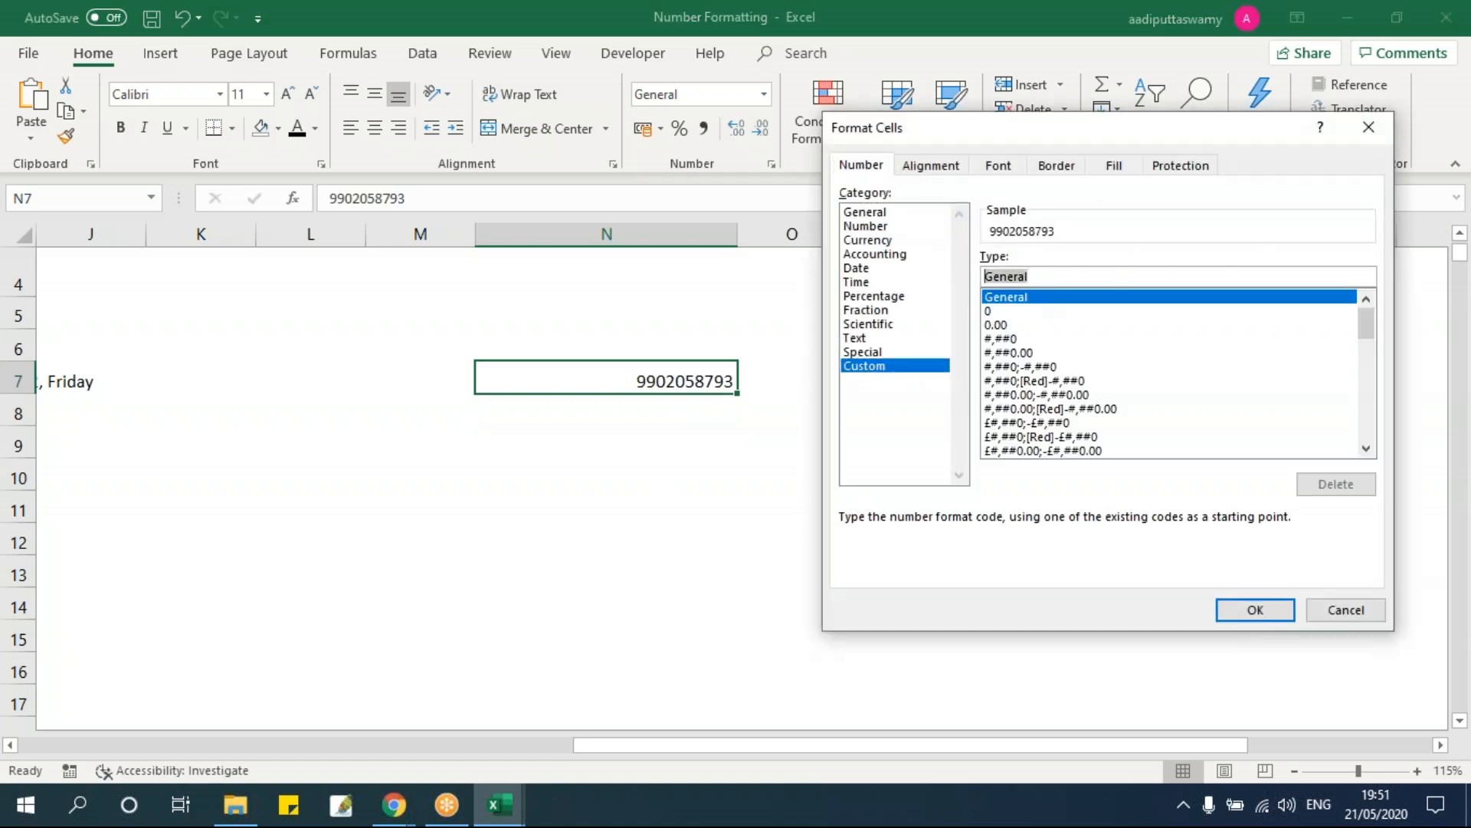
text(()
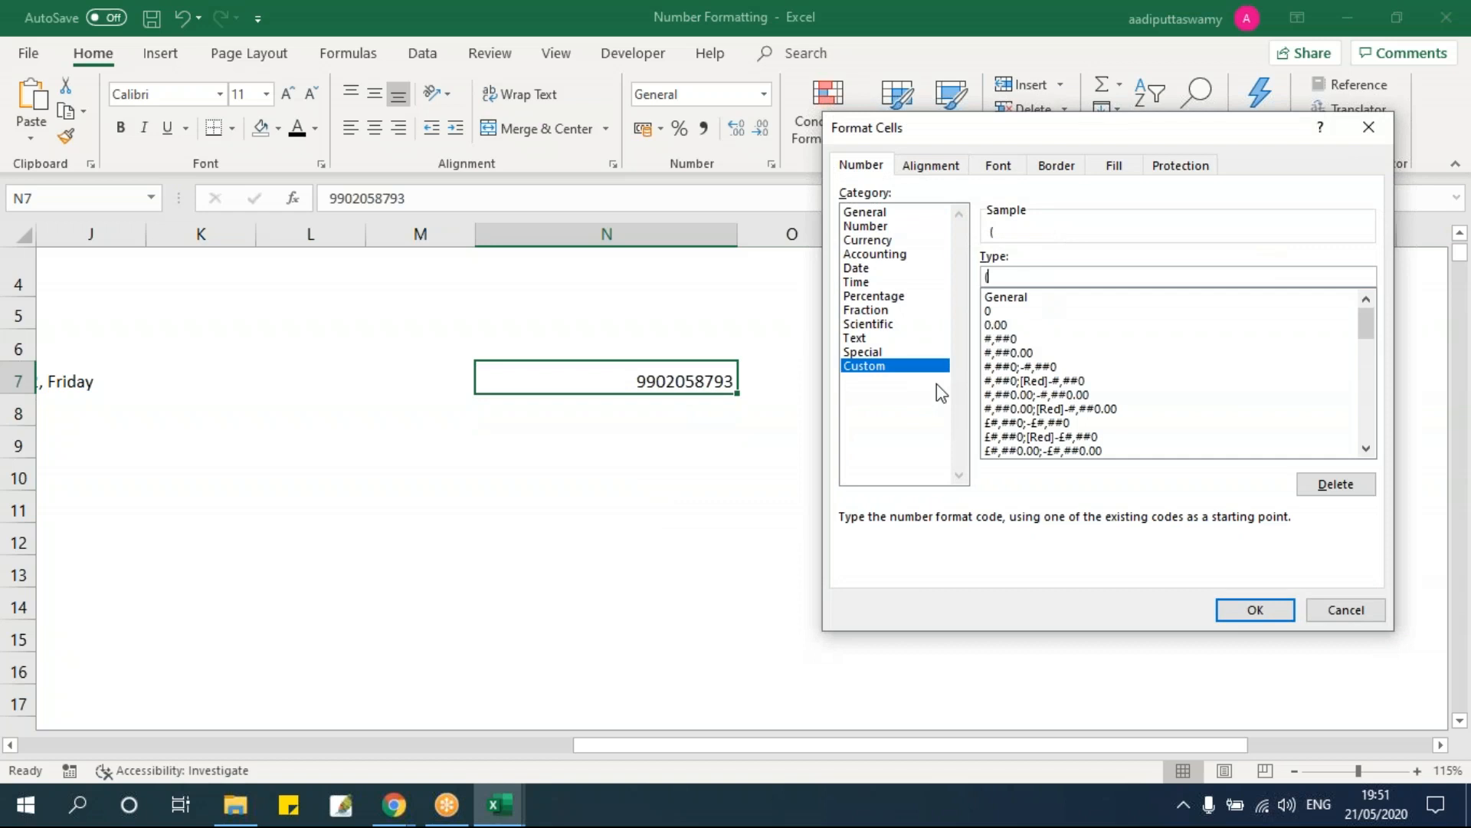
text(000)-(000)
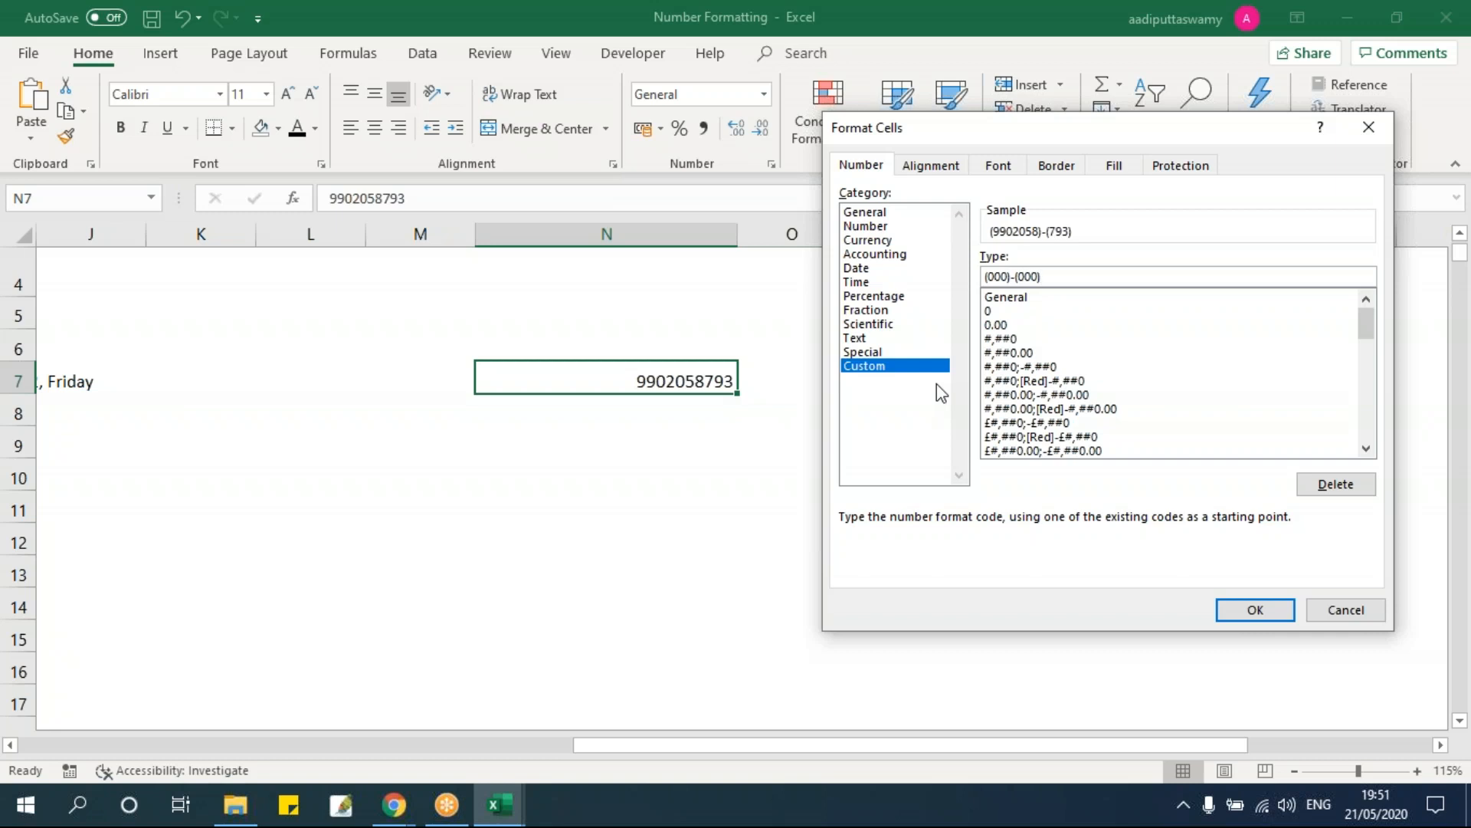
text()-(0000)
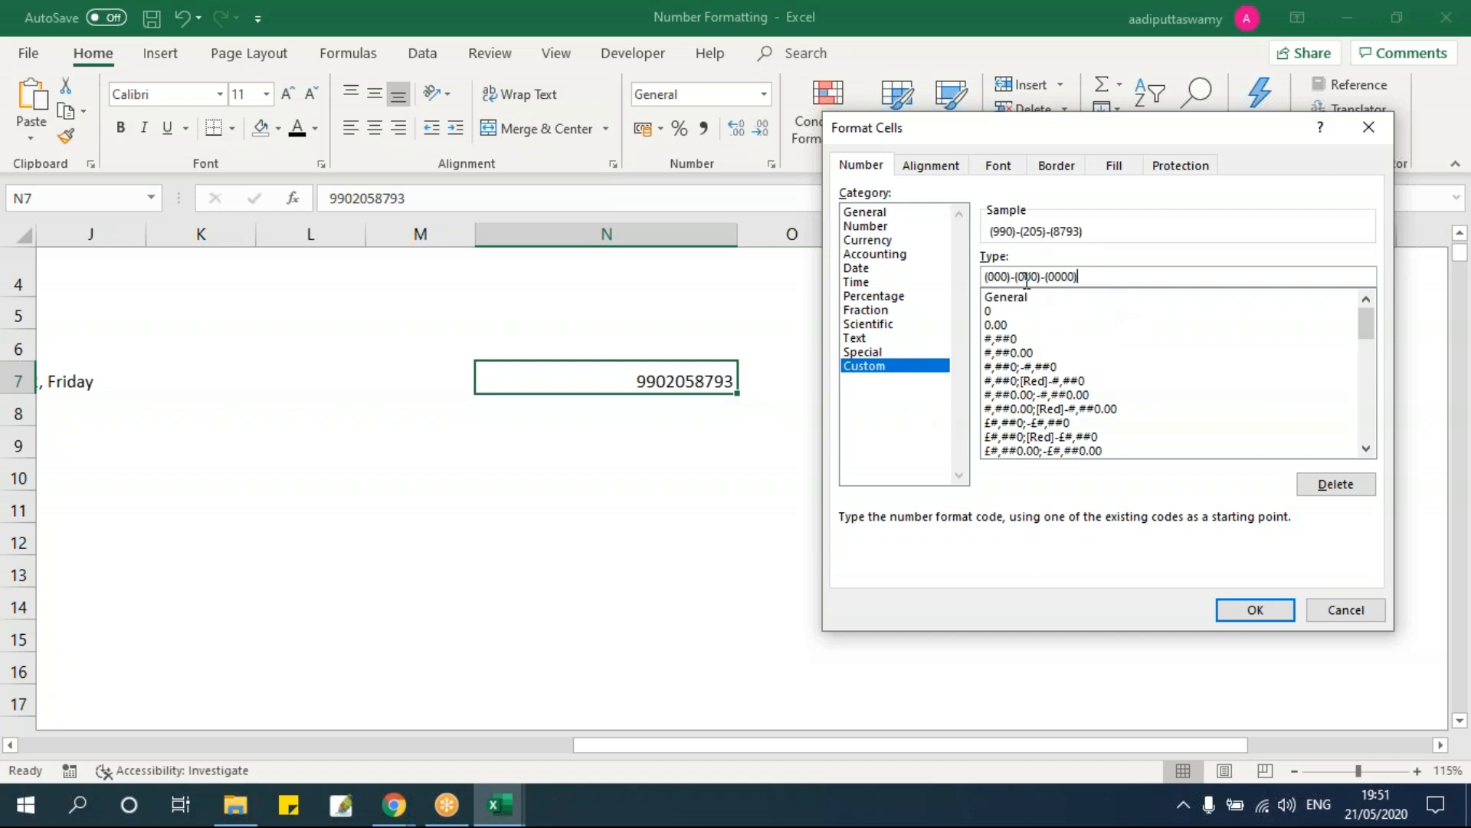
click(1273, 611)
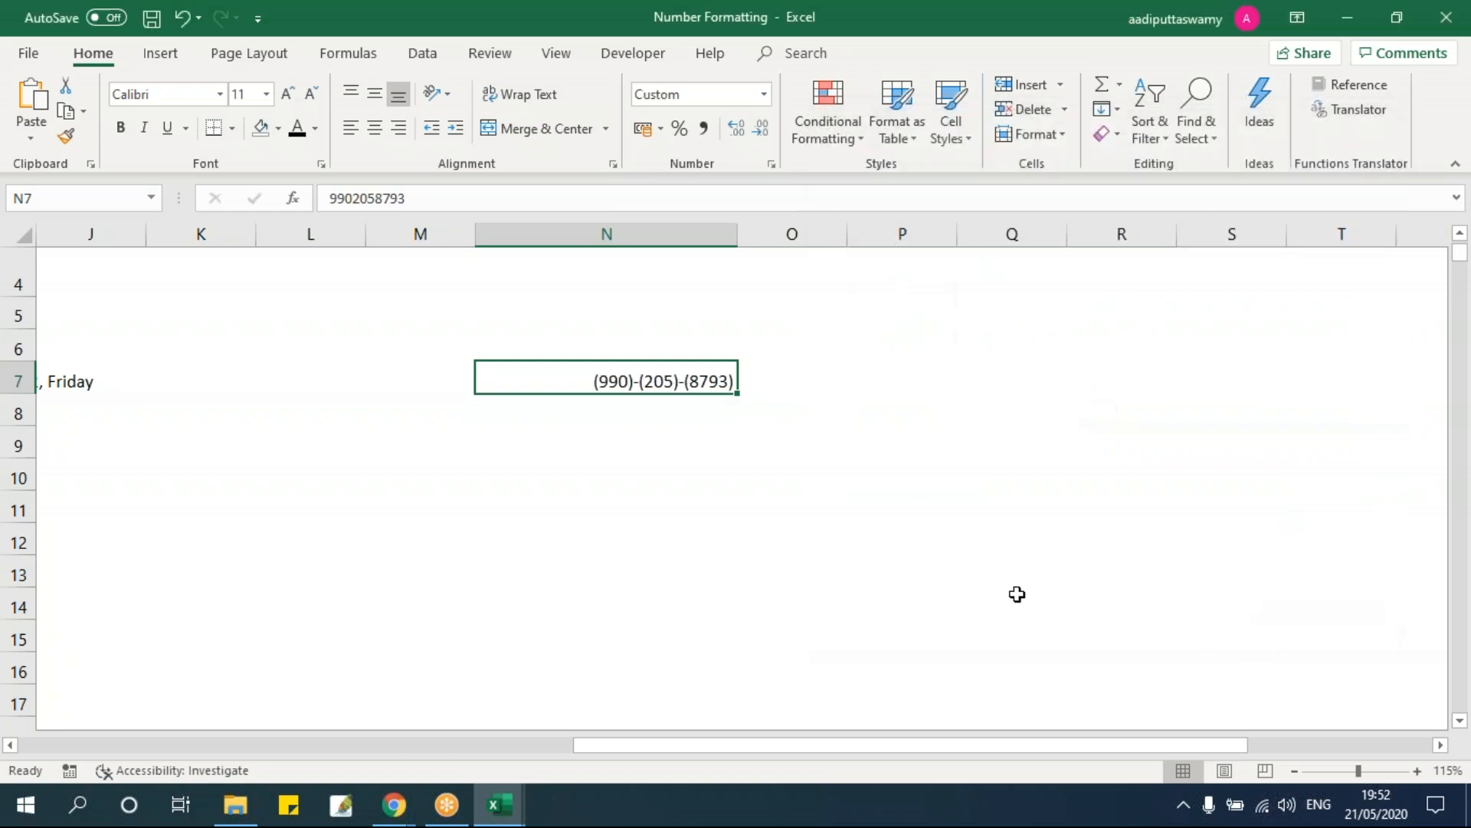
click(374, 127)
click(375, 93)
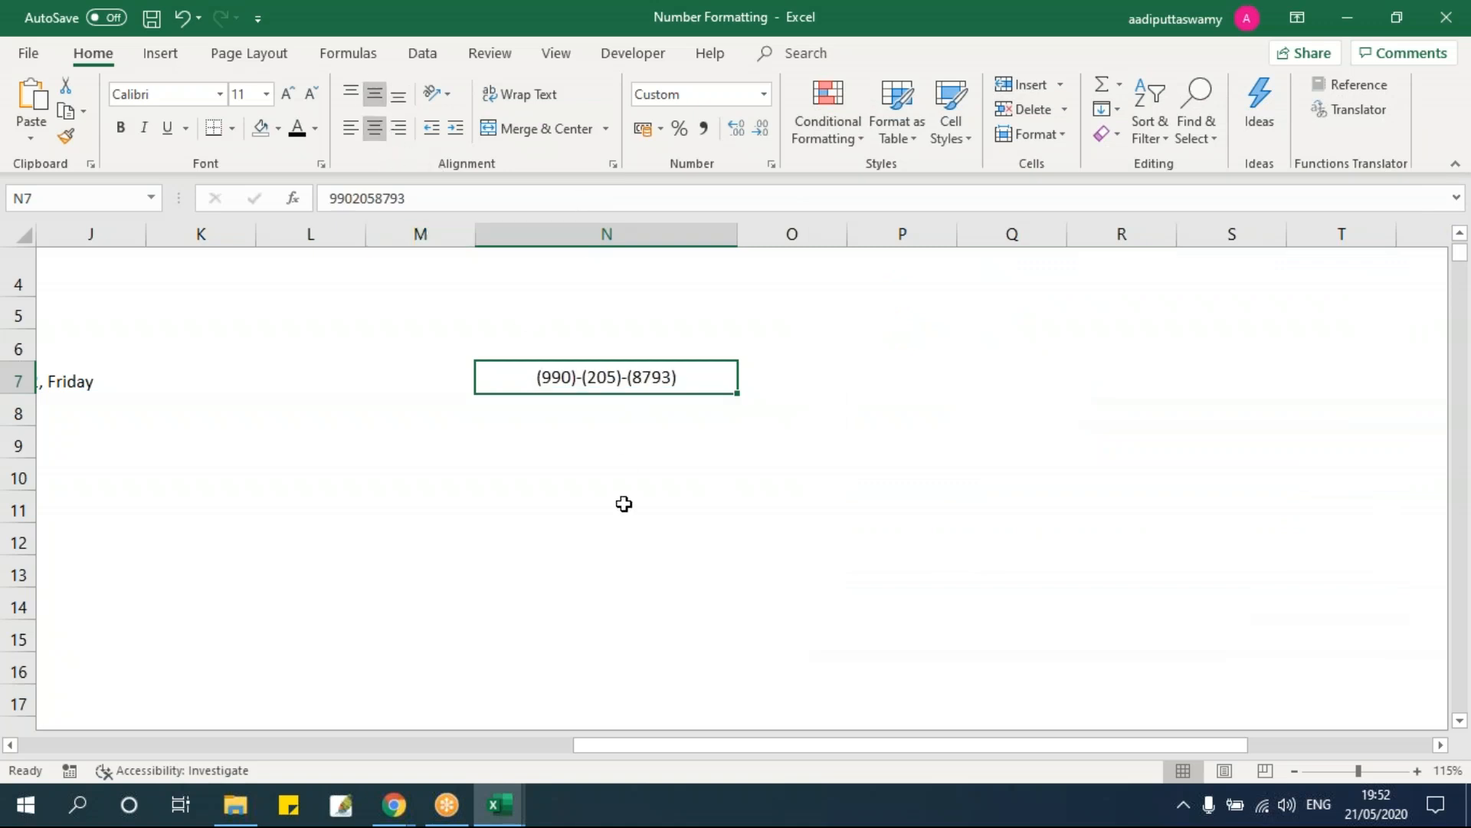
Step: Re-enter N7's number so it displays as (123)-(456)-(7890)
click(597, 571)
double_click(679, 379)
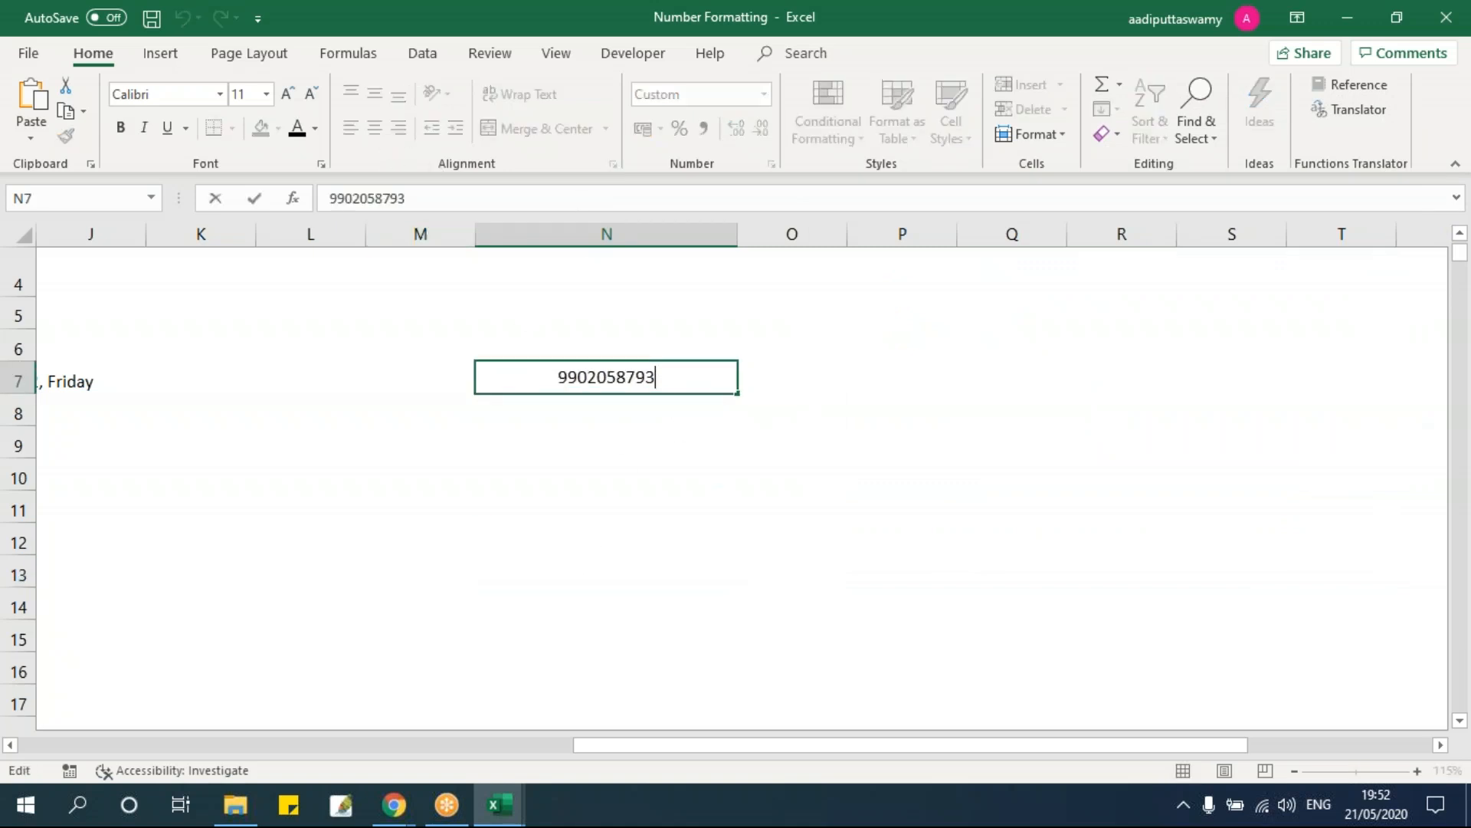
drag(559, 377, 684, 384)
click(664, 480)
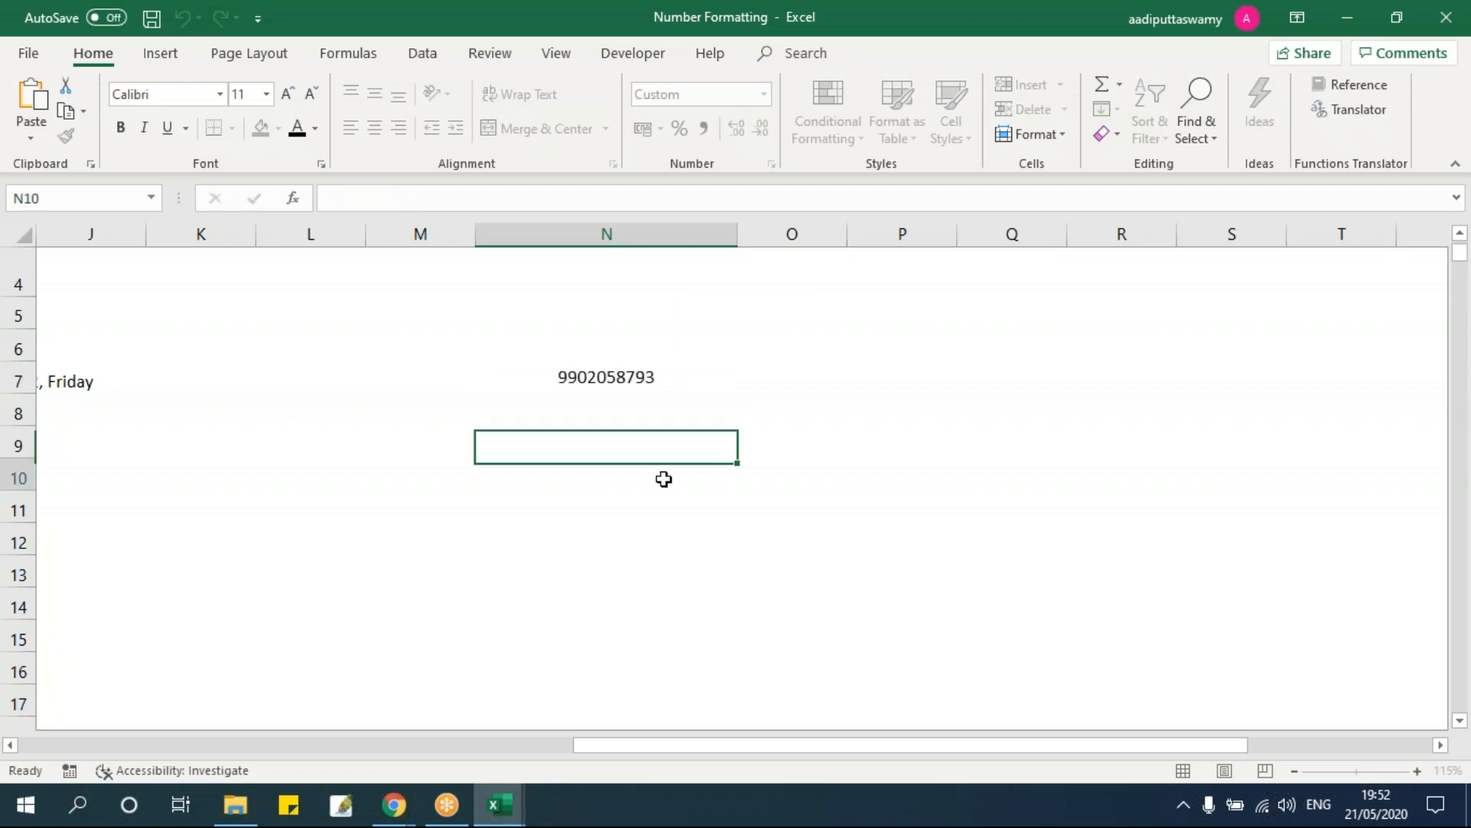
click(681, 380)
text(123)
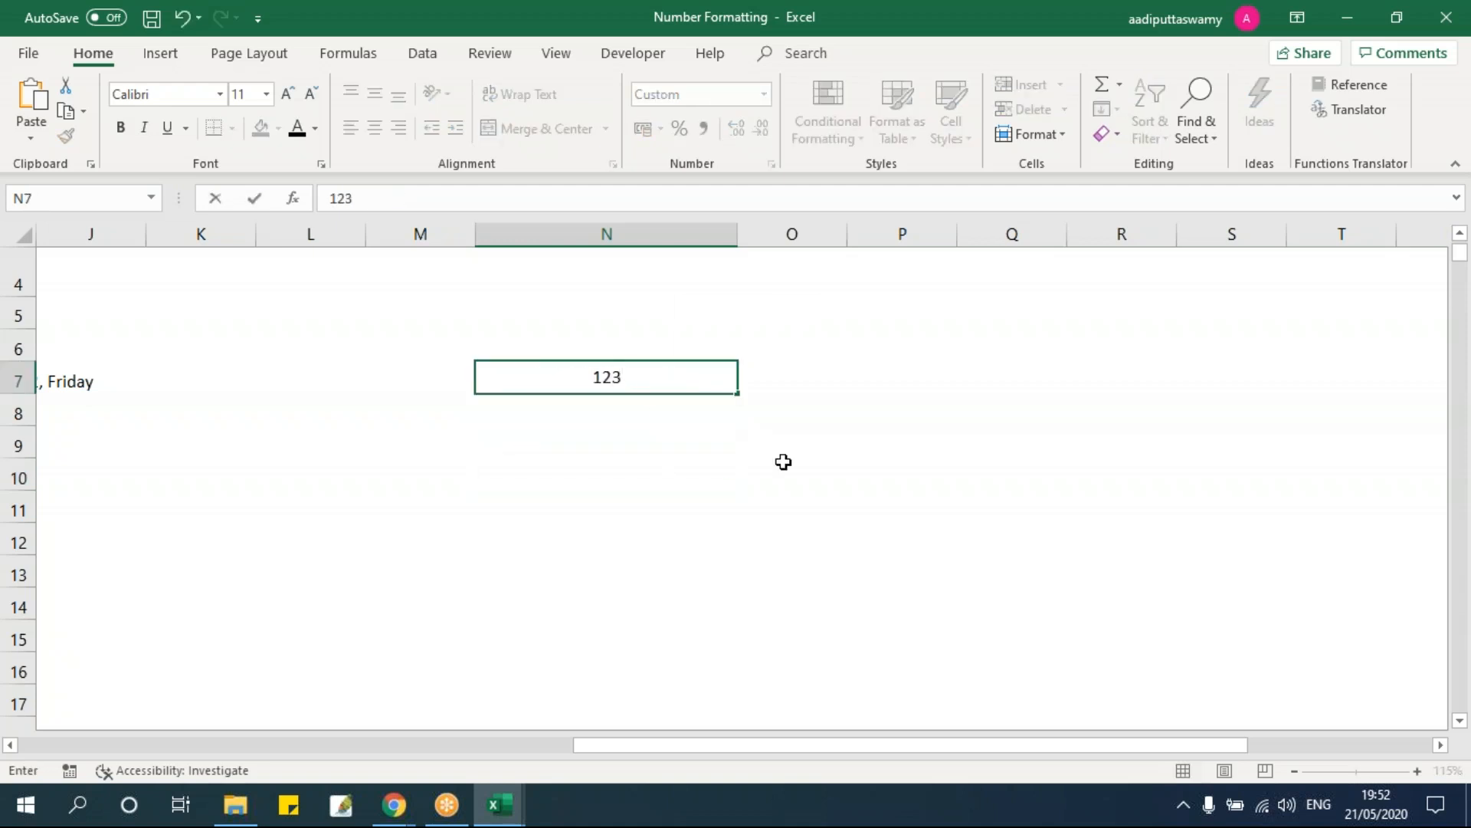
text()-(456)-(7890)
click(776, 501)
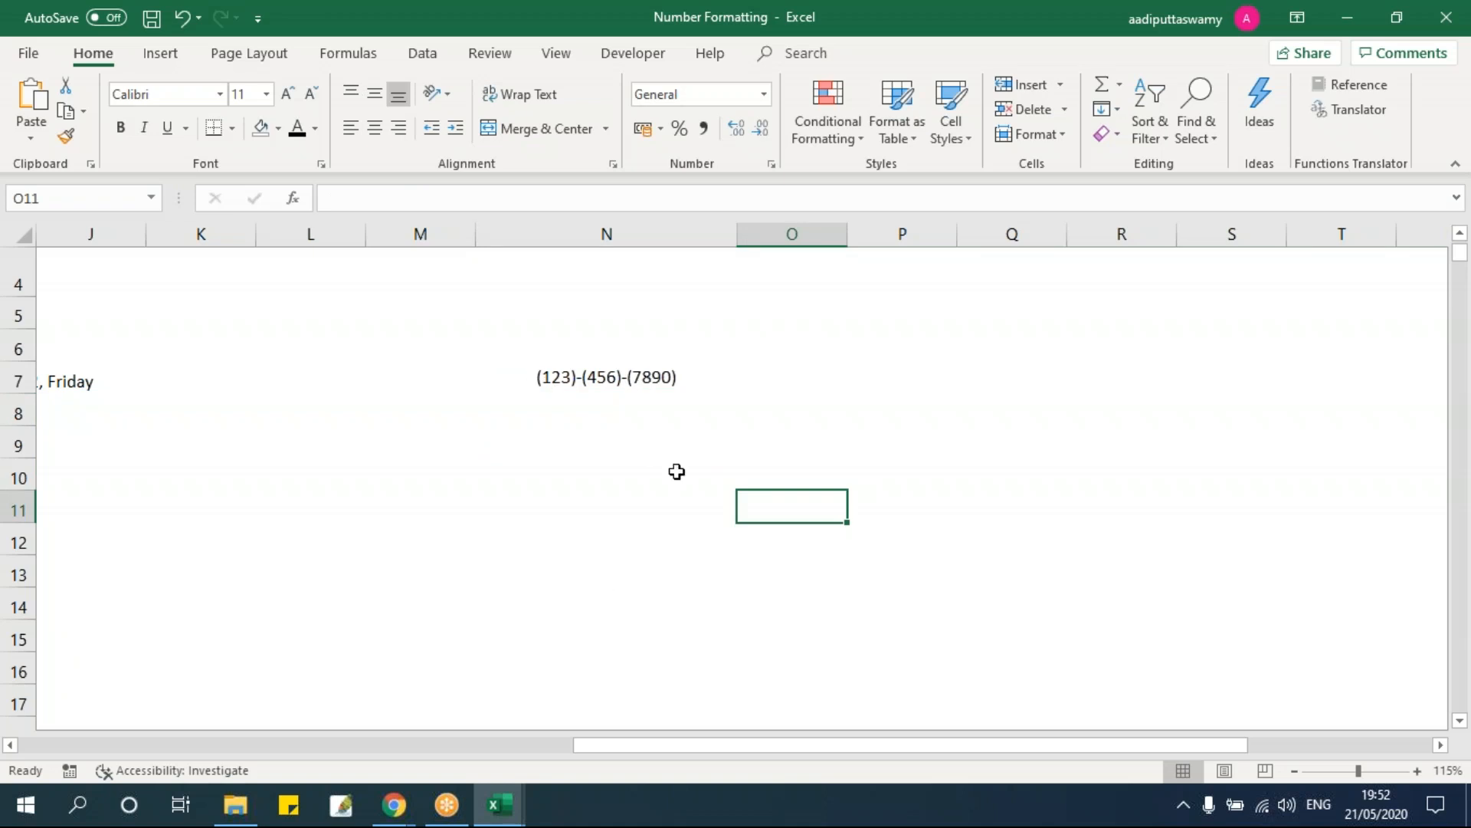
click(774, 383)
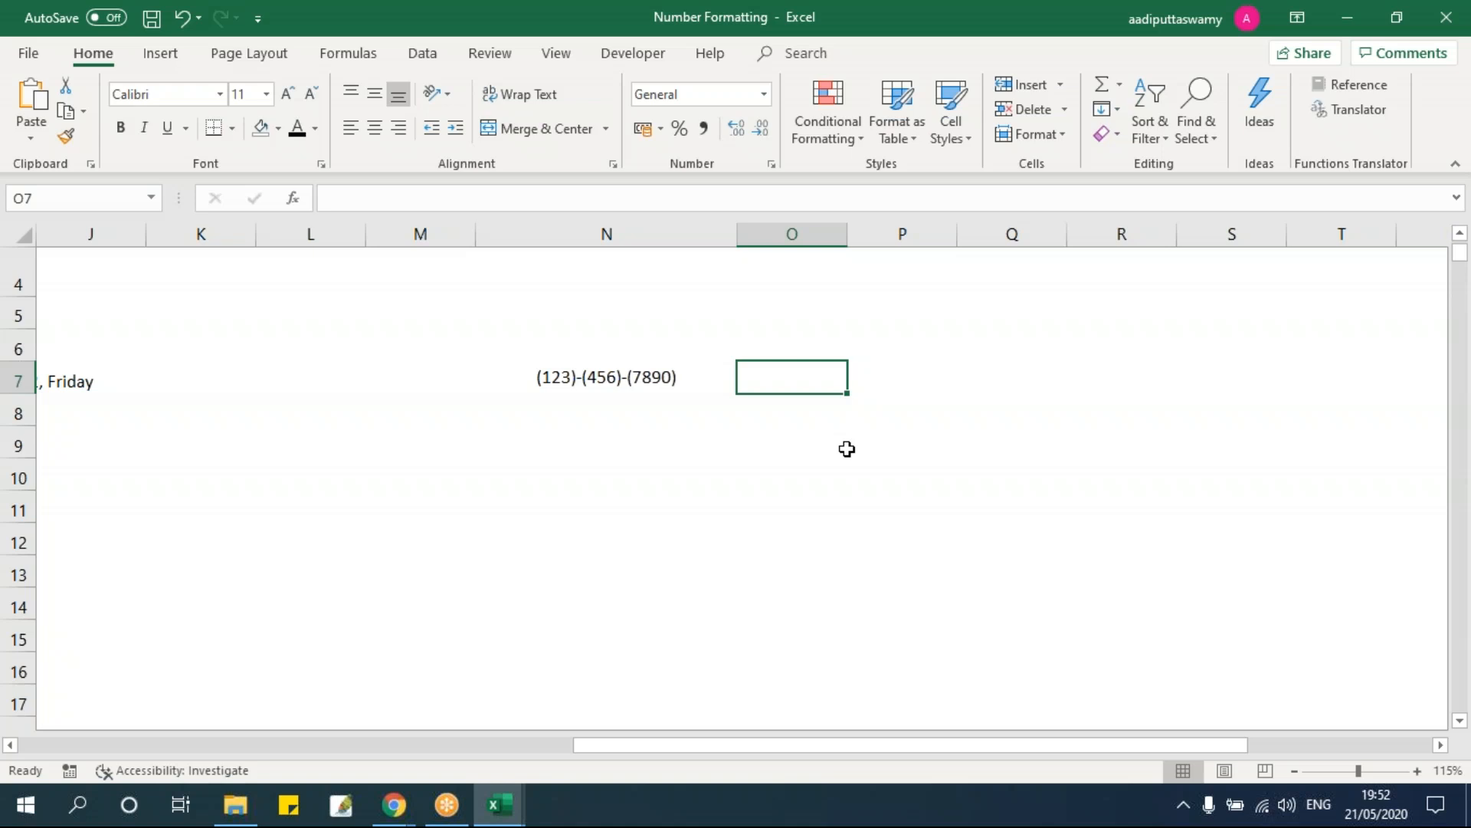
Step: Enter 12 in O7, apply custom format 00000000, then change it to 2312
text(12)
key(ctrl+Return)
key(ctrl+1)
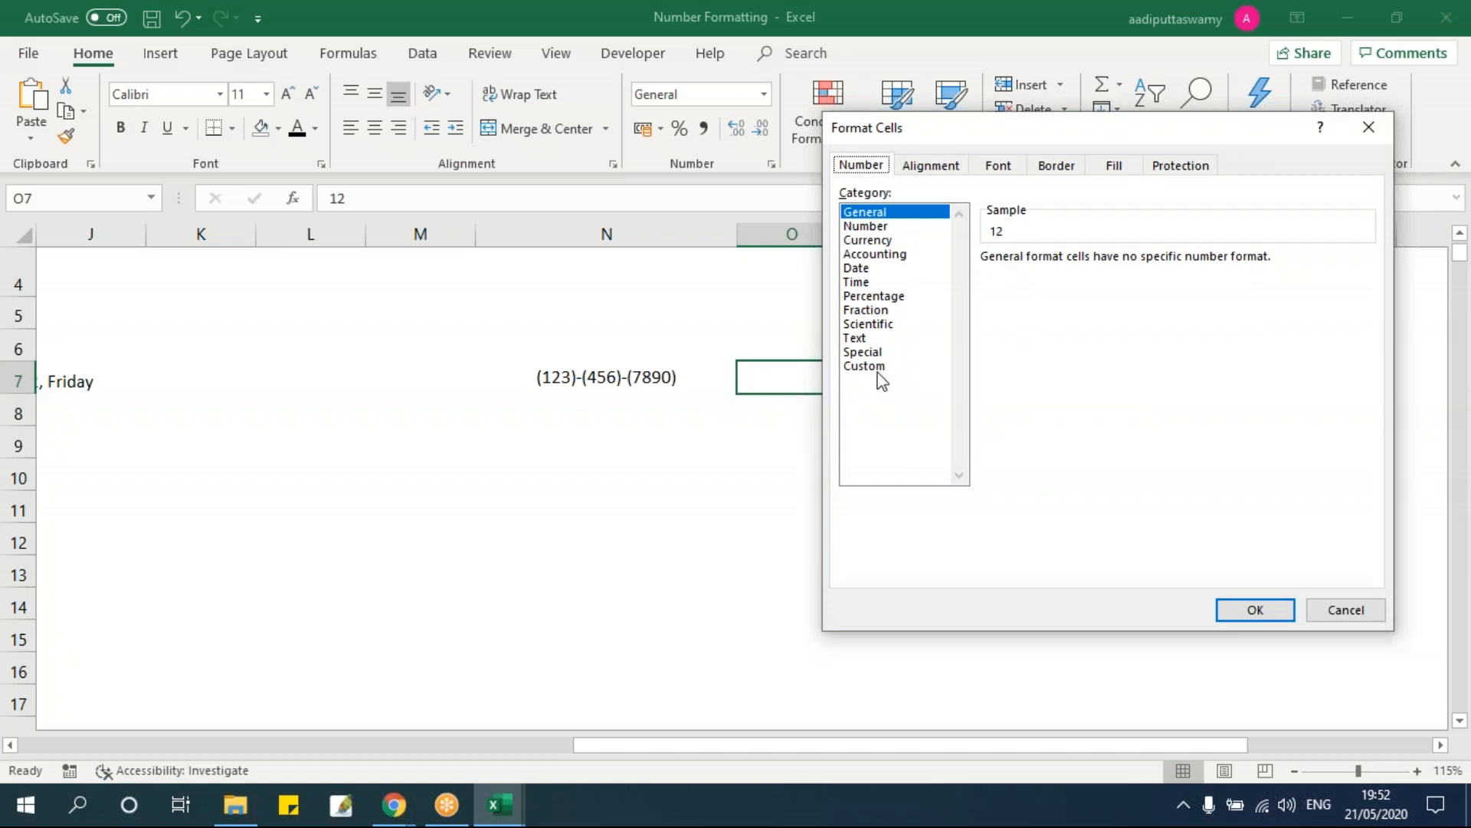
click(874, 367)
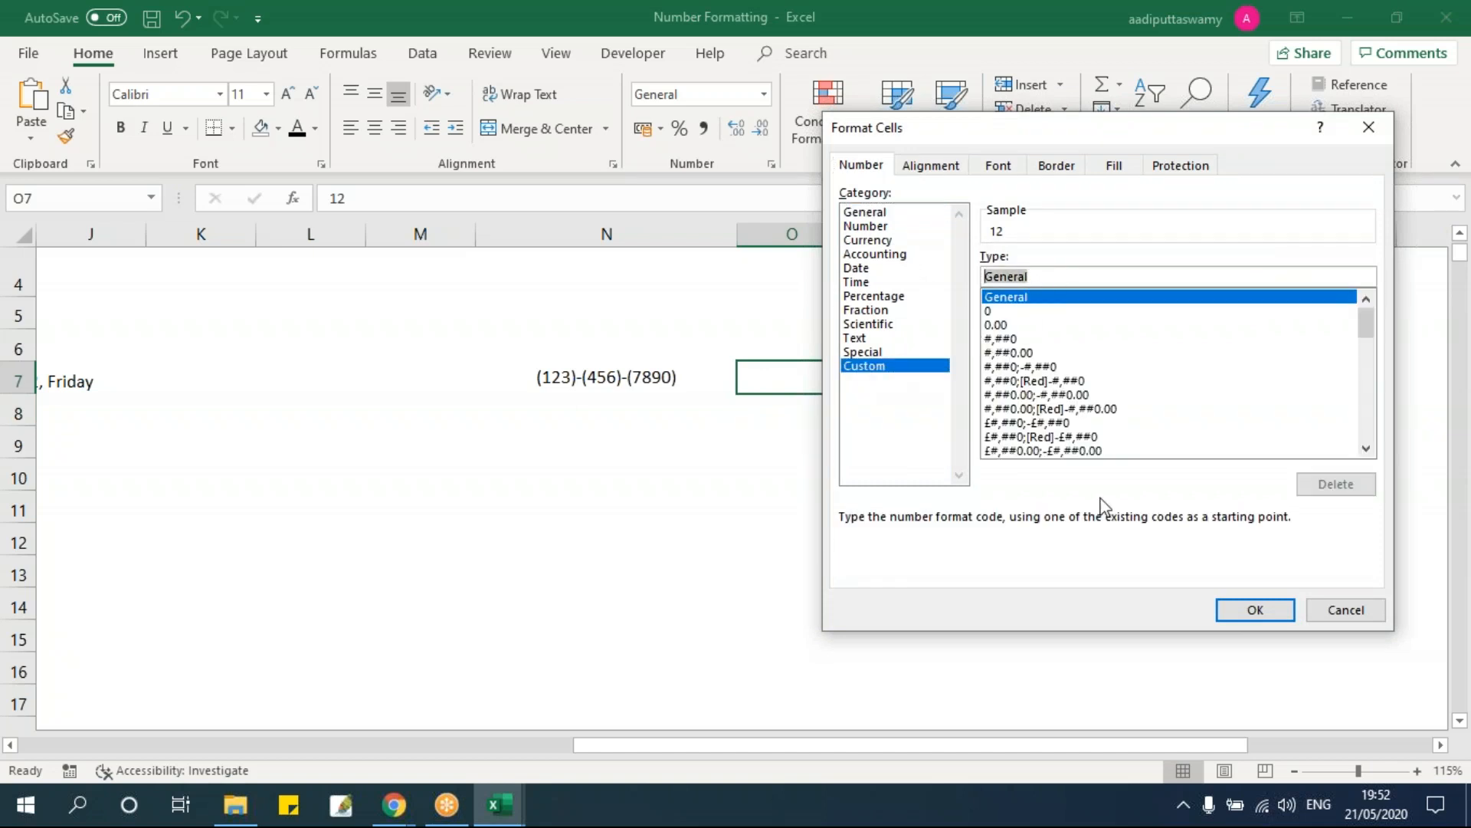
text(00000000)
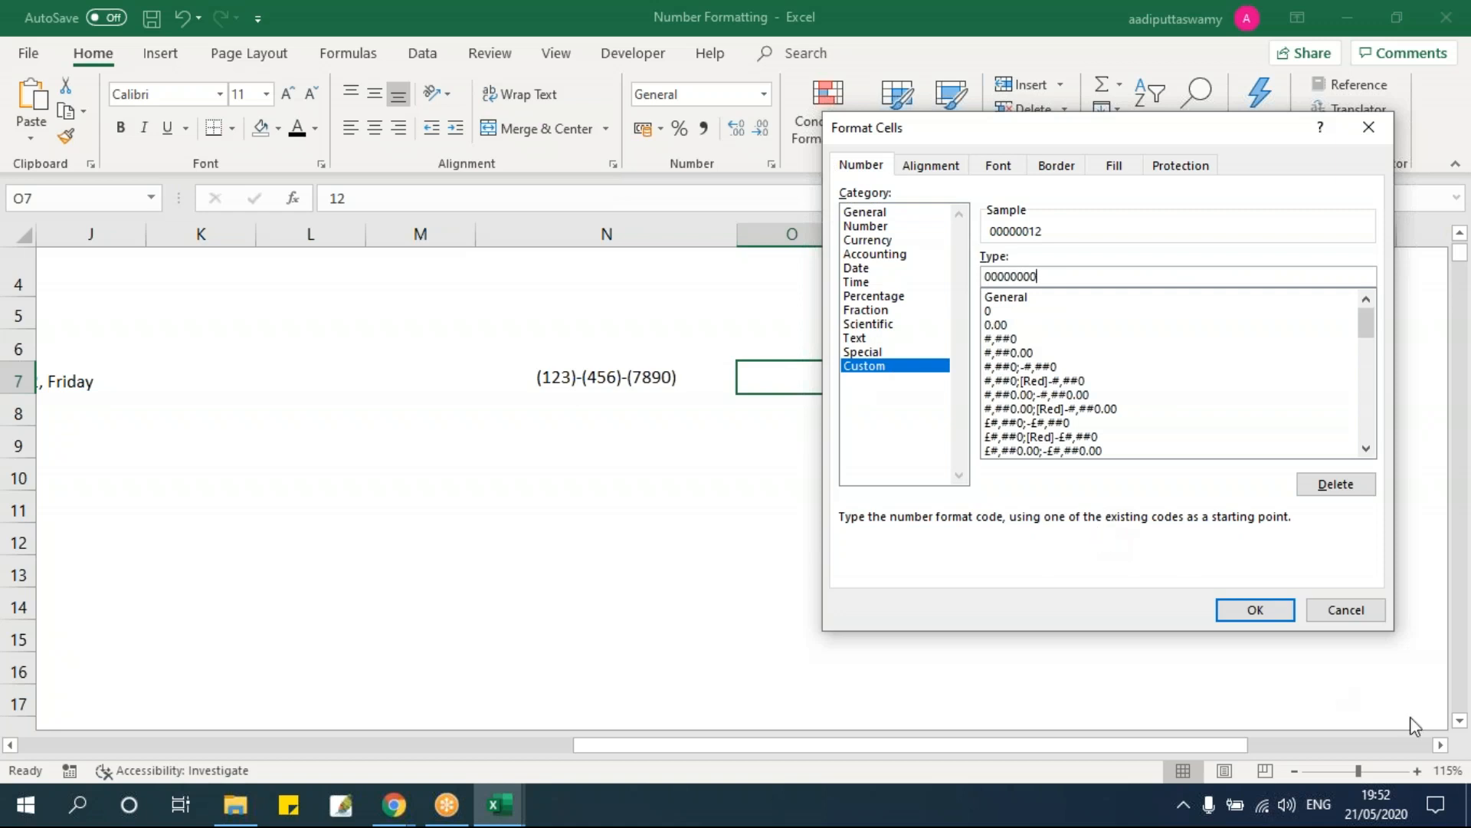
click(1256, 610)
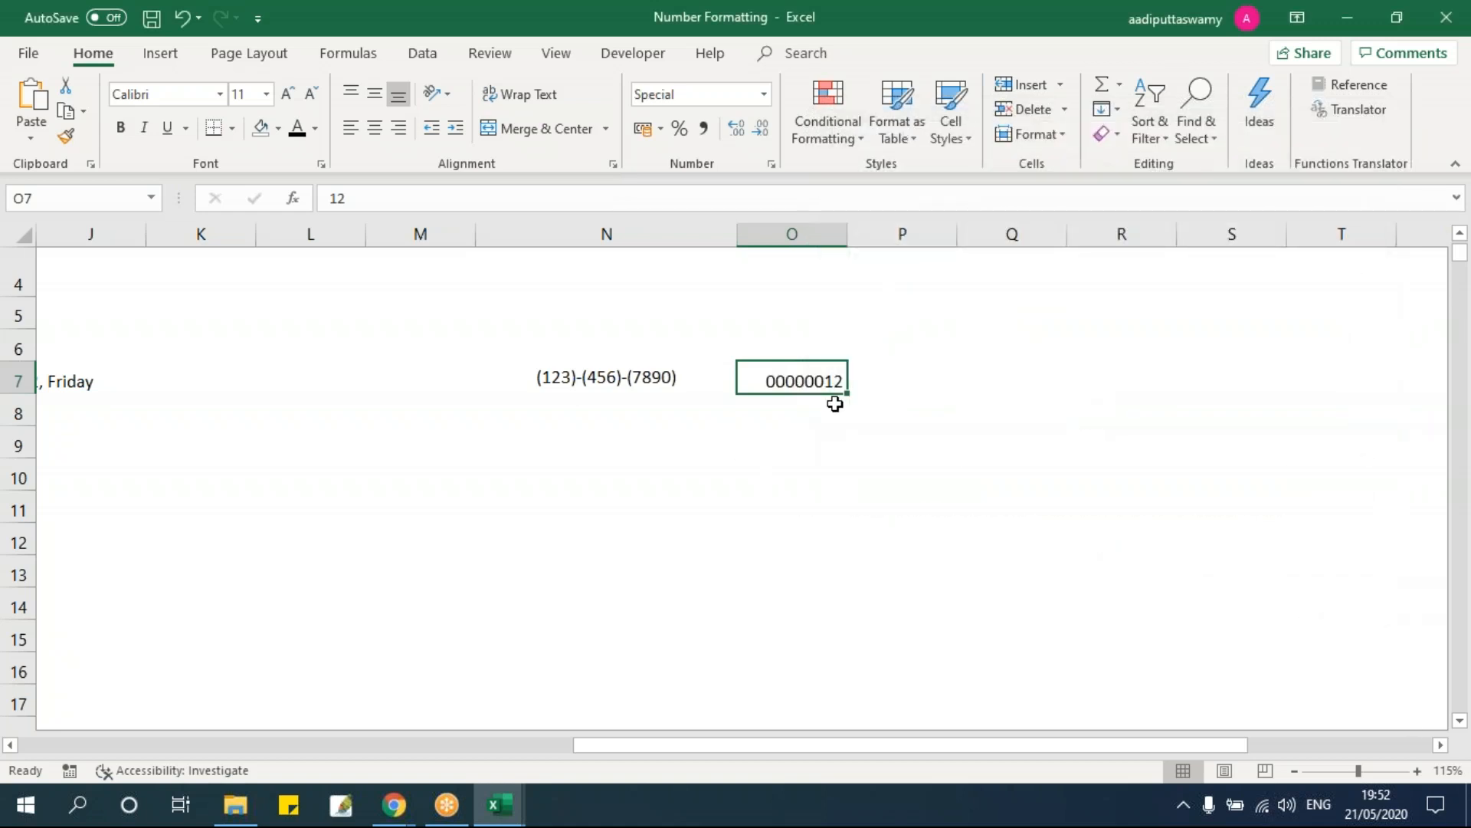
double_click(815, 381)
text(23)
key(Return)
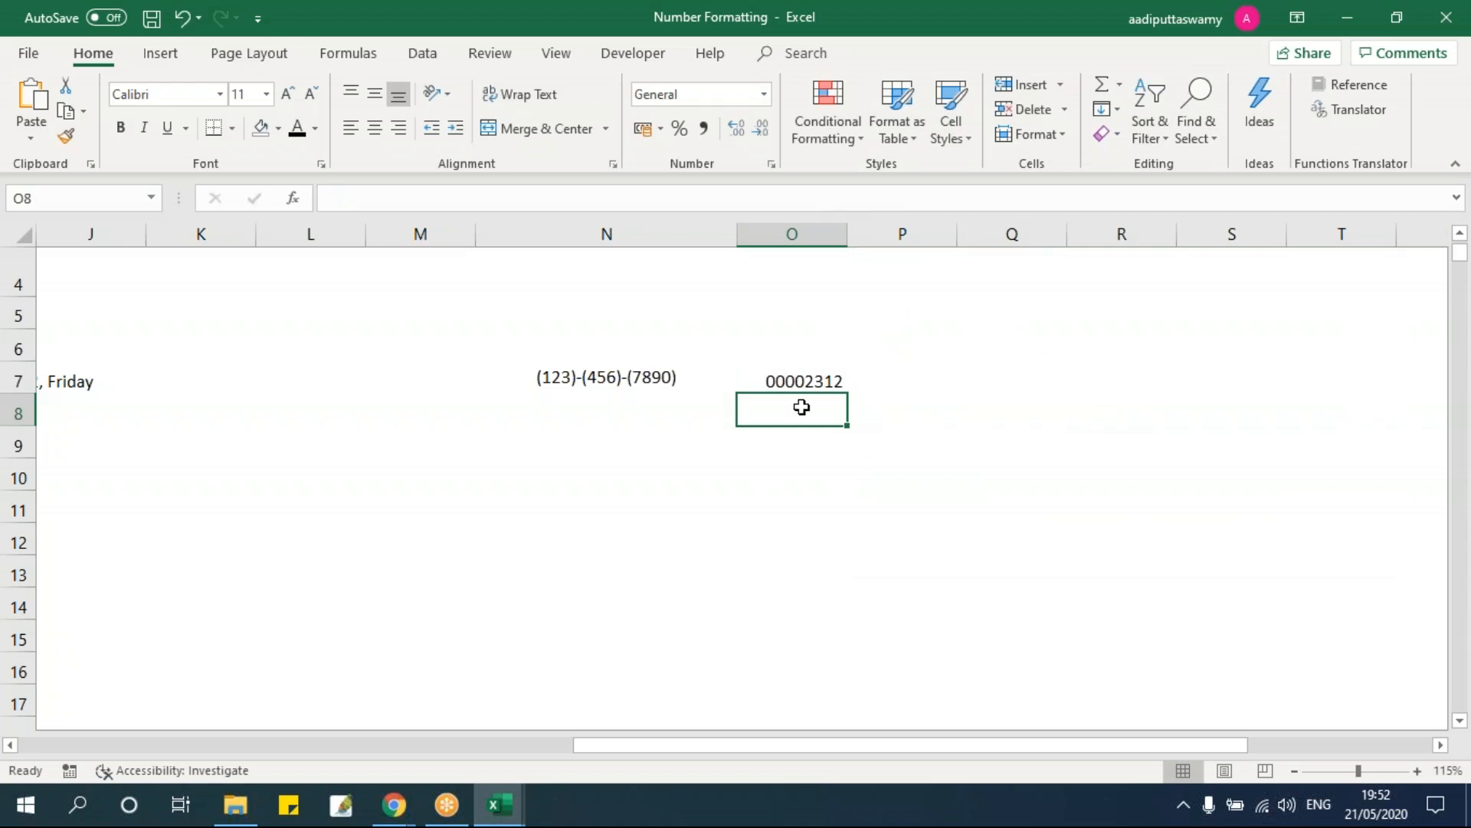
Step: Enter 1.5 in N9 and apply the Fraction format so it reads 1 1/2
click(918, 379)
click(598, 454)
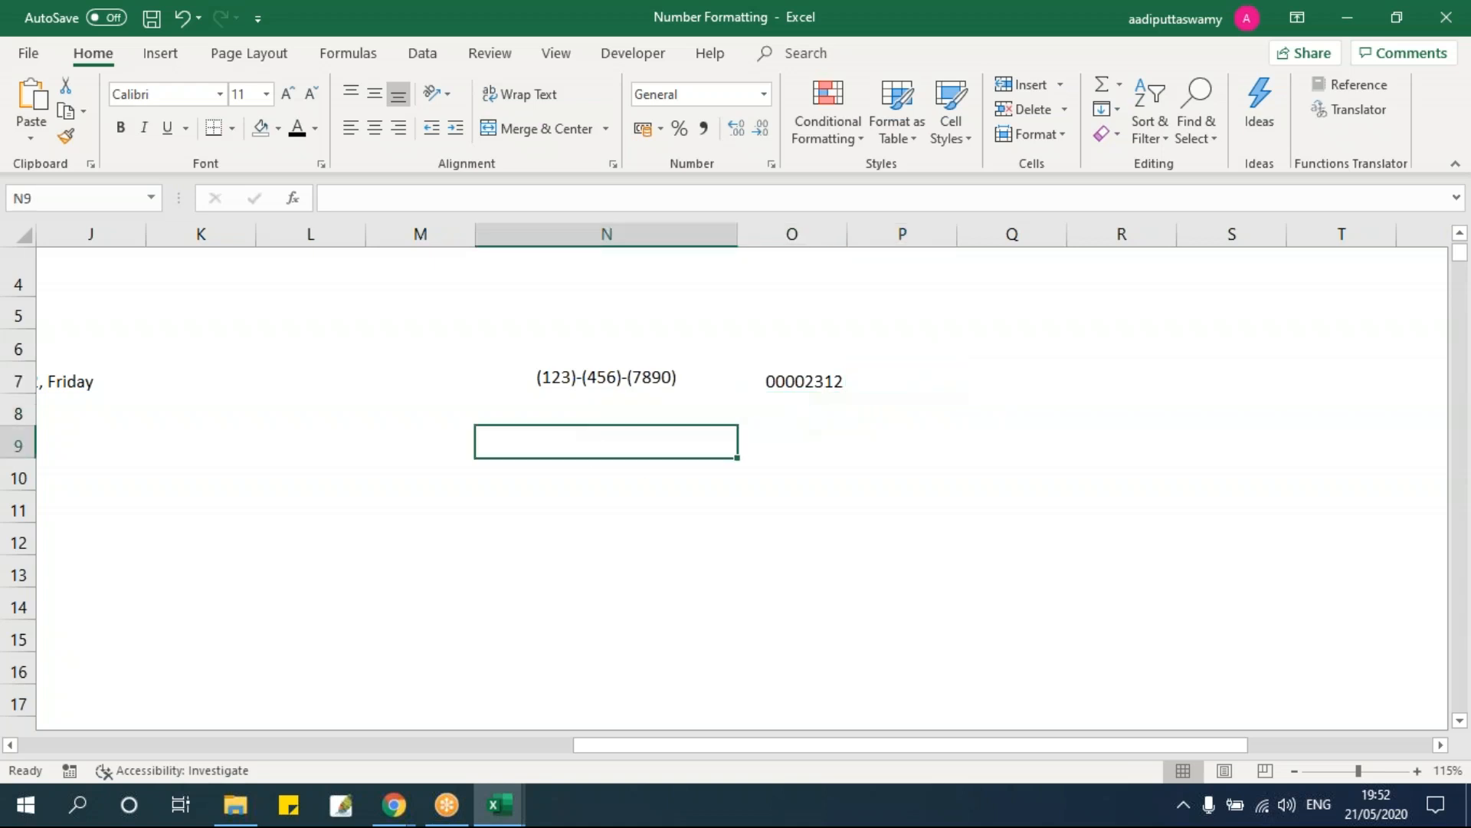
text(1.5)
key(Return)
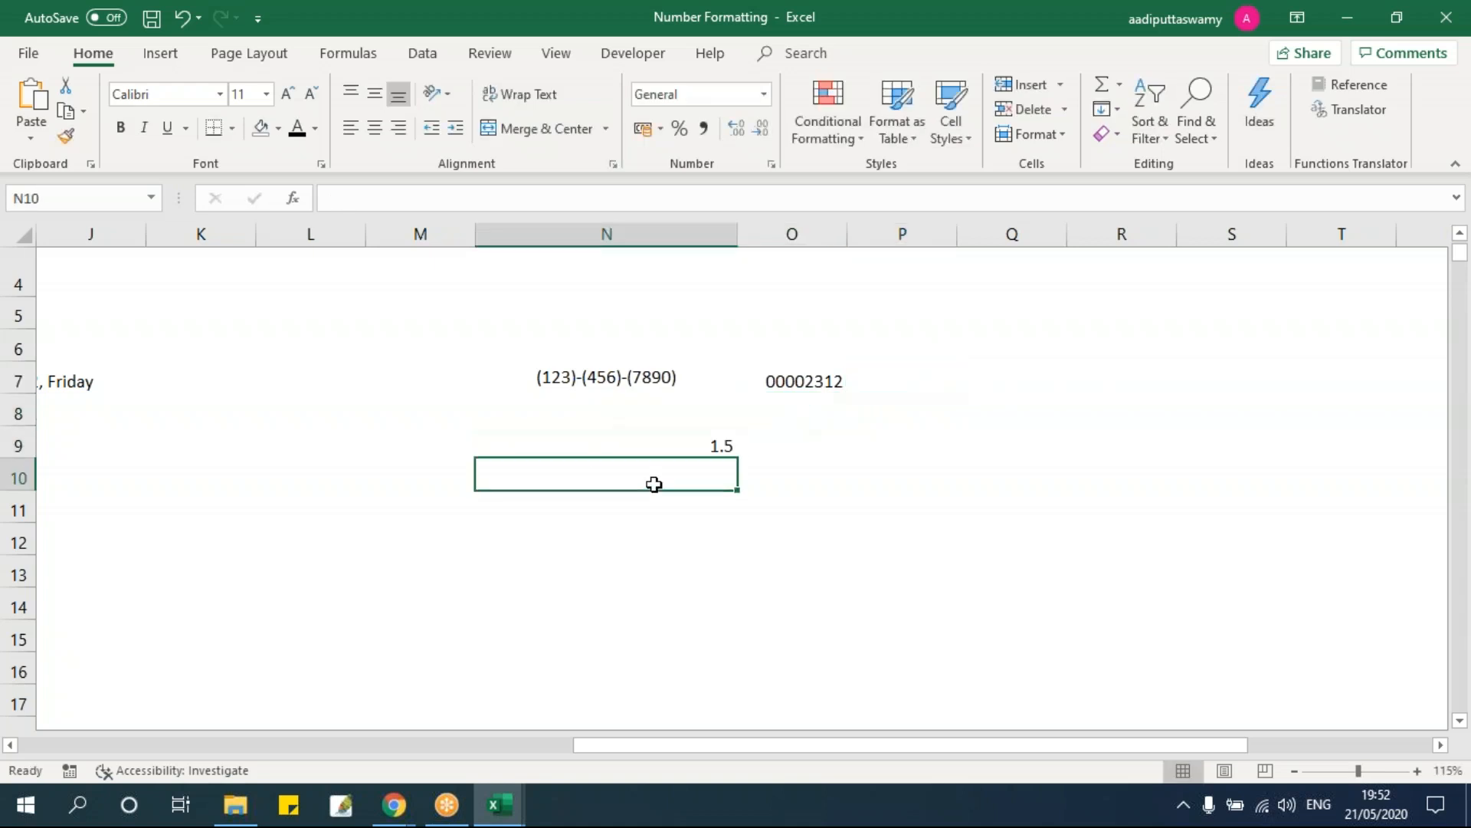
key(Up)
key(ctrl+1)
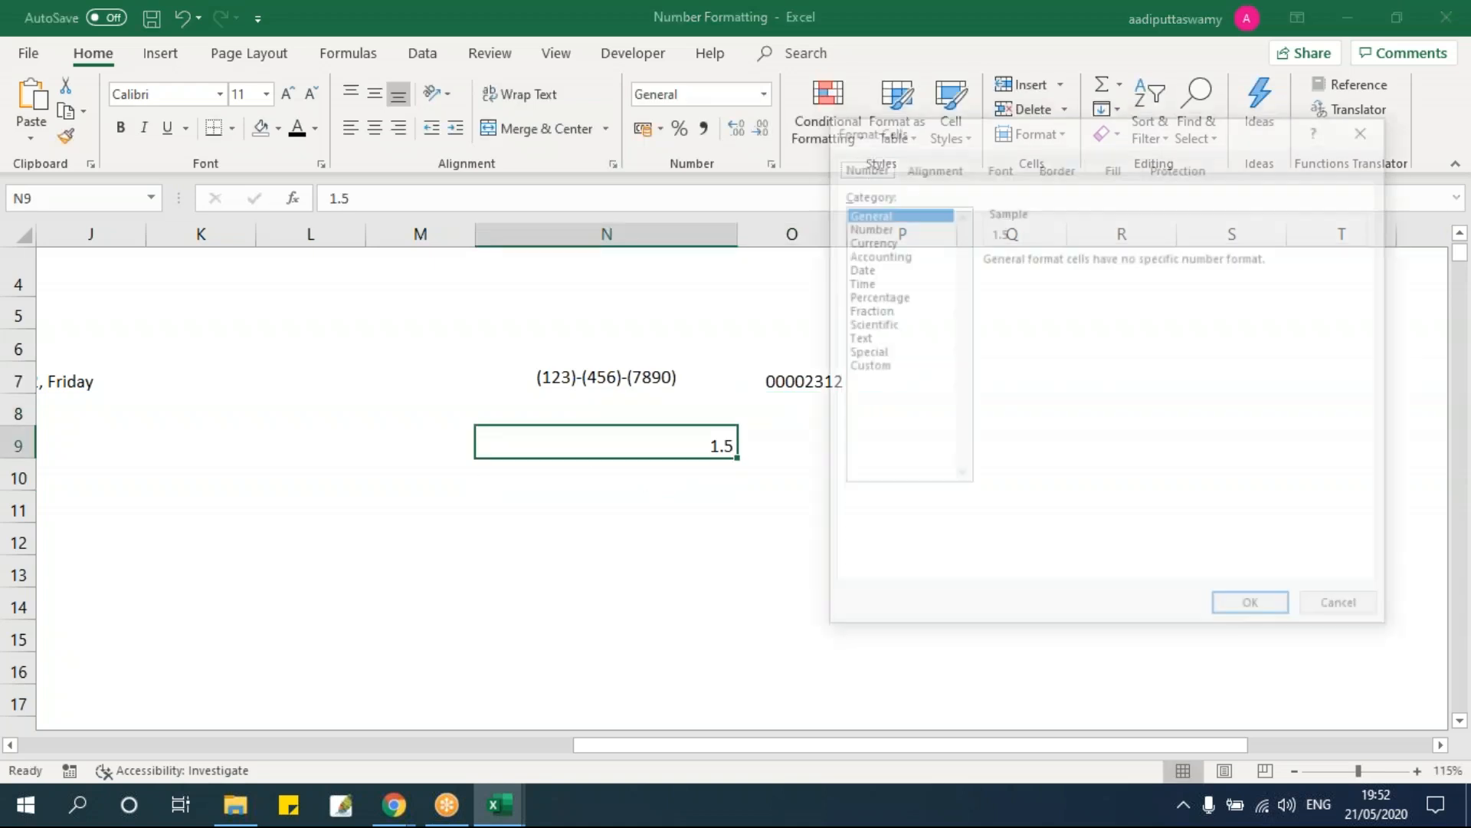
click(866, 310)
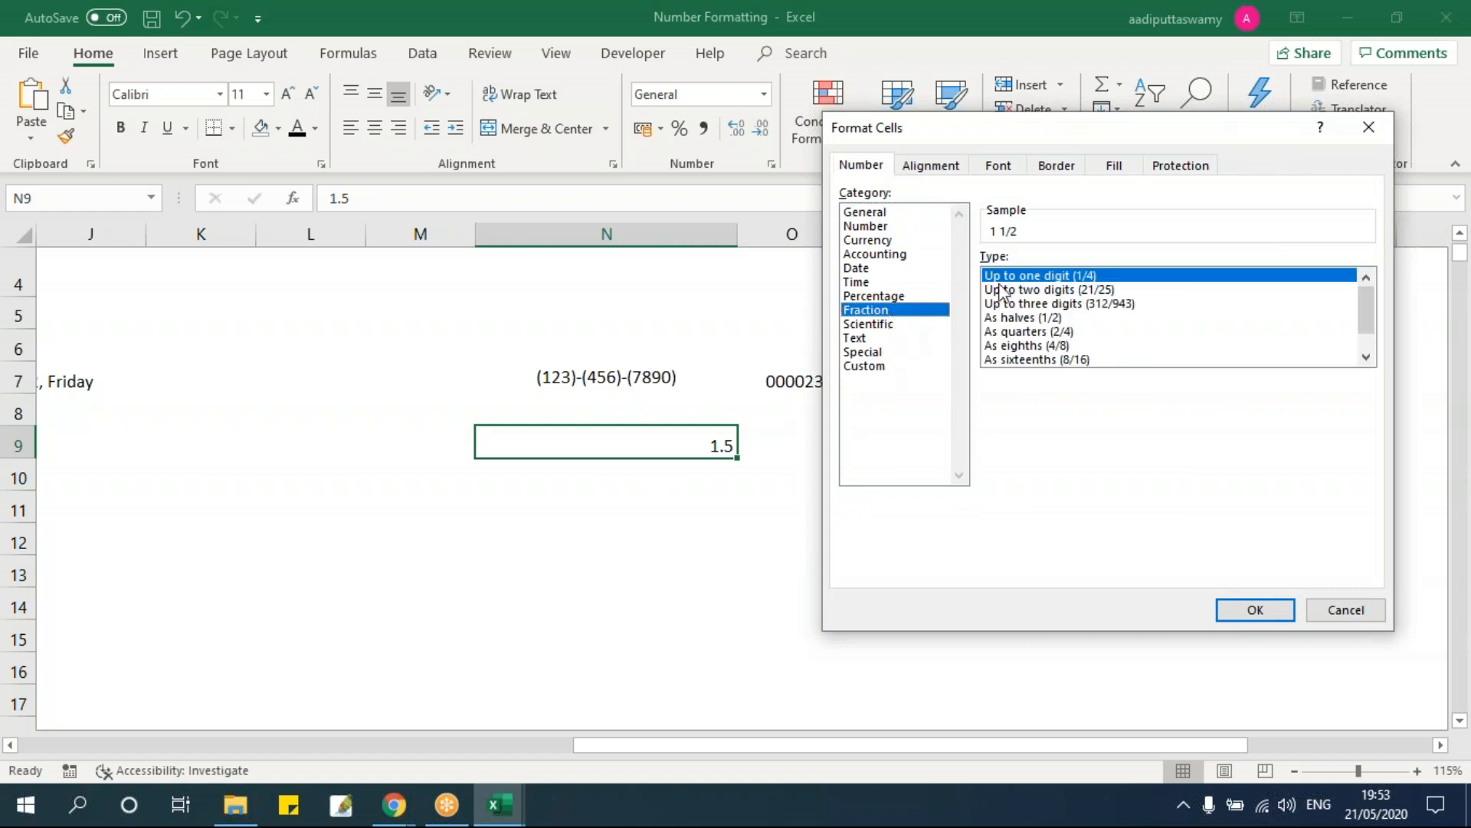
click(1236, 610)
click(857, 561)
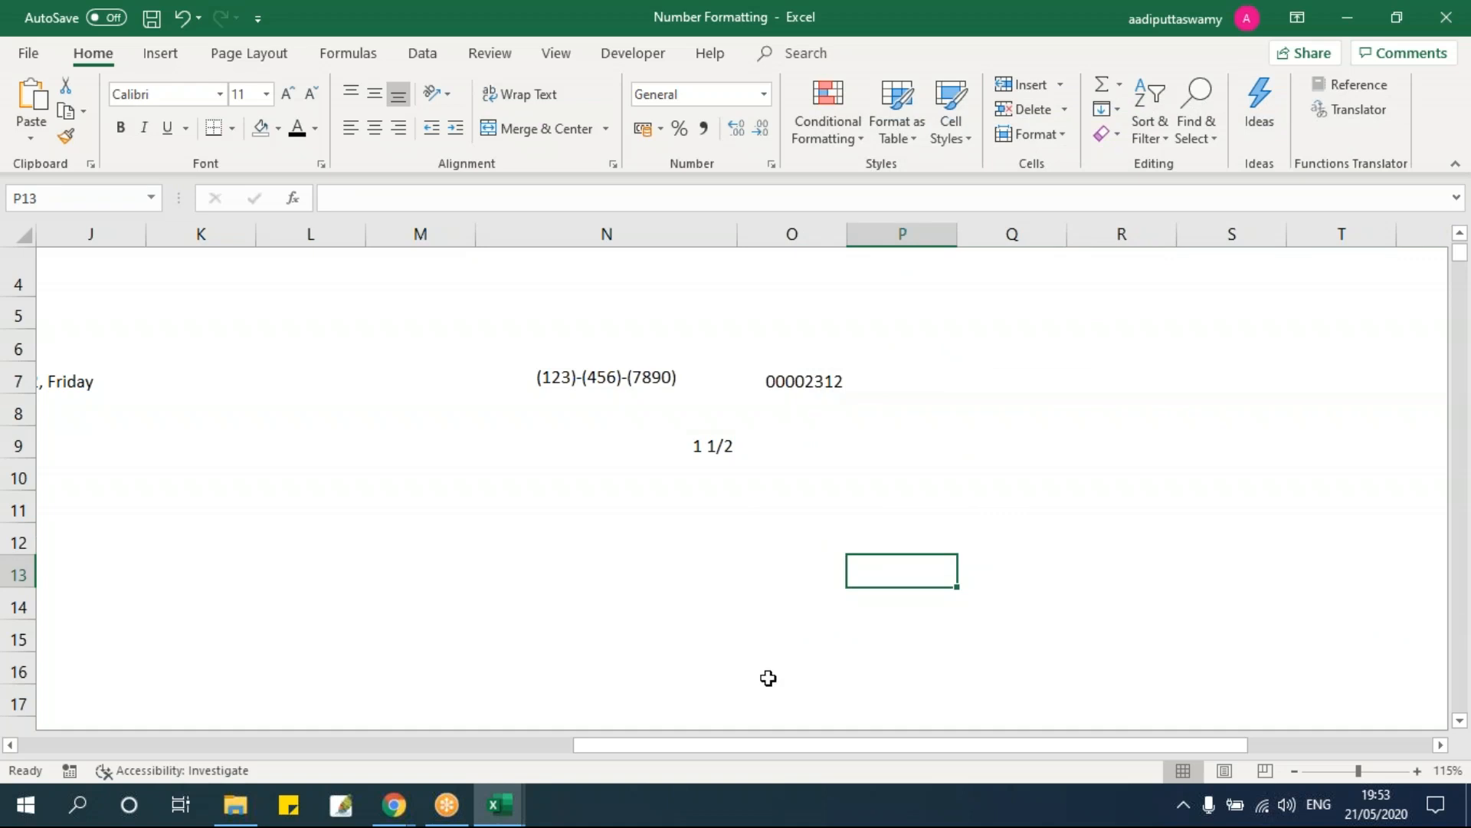
Step: Inspect the custom percentage format used in H8 without changing it
drag(751, 748, 332, 748)
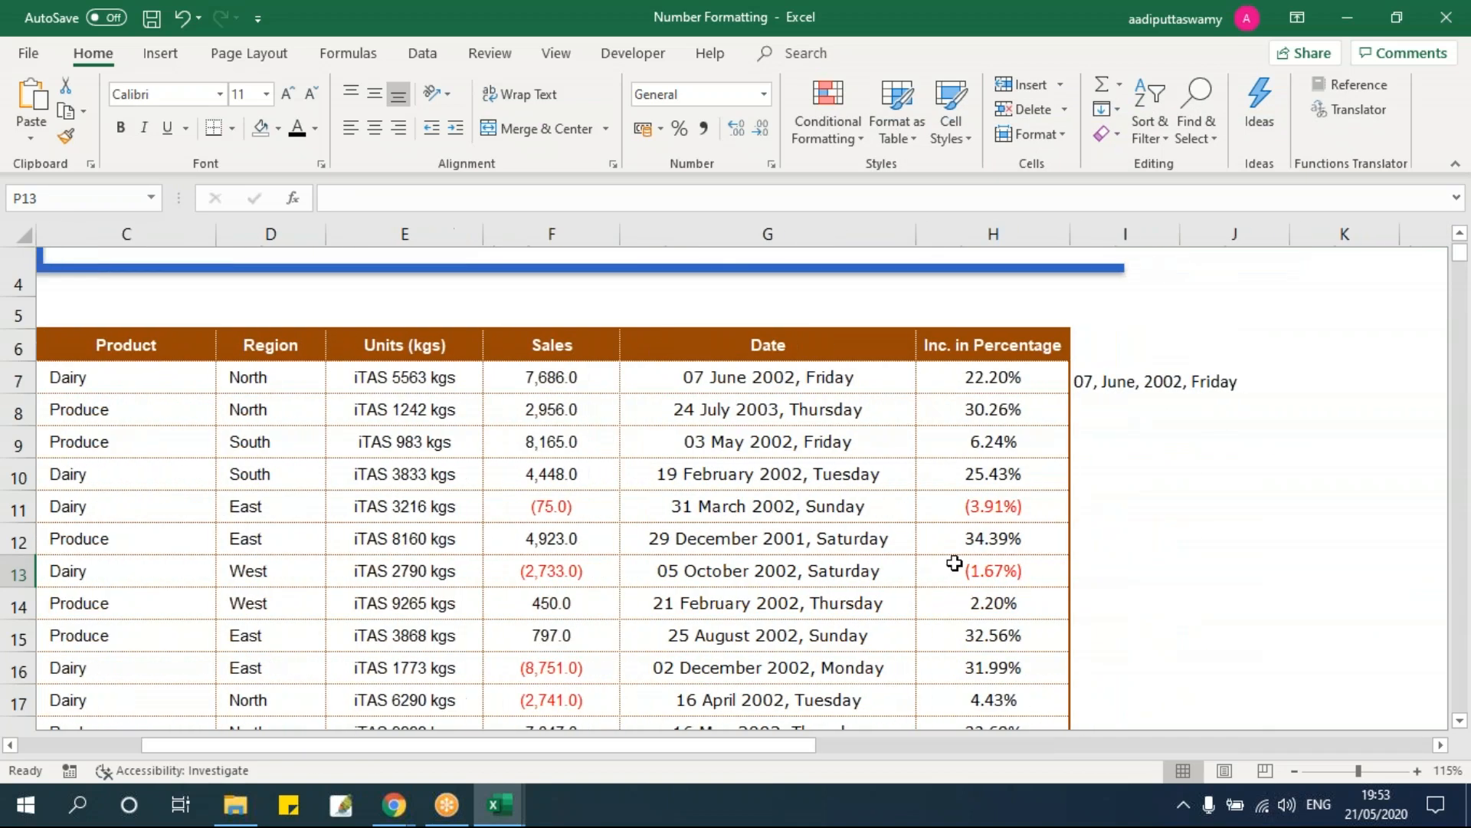
click(964, 402)
key(ctrl+1)
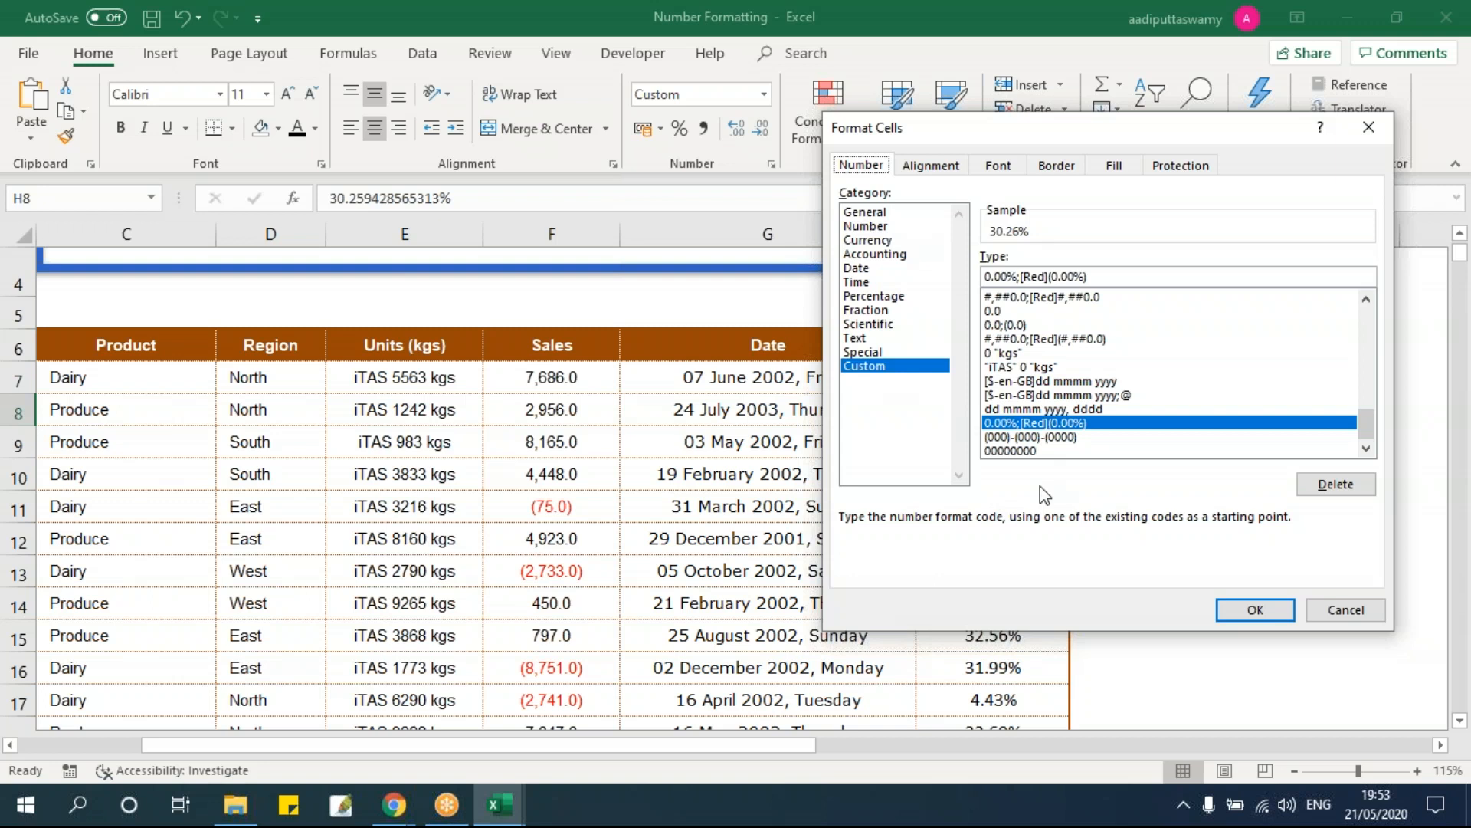
key(Escape)
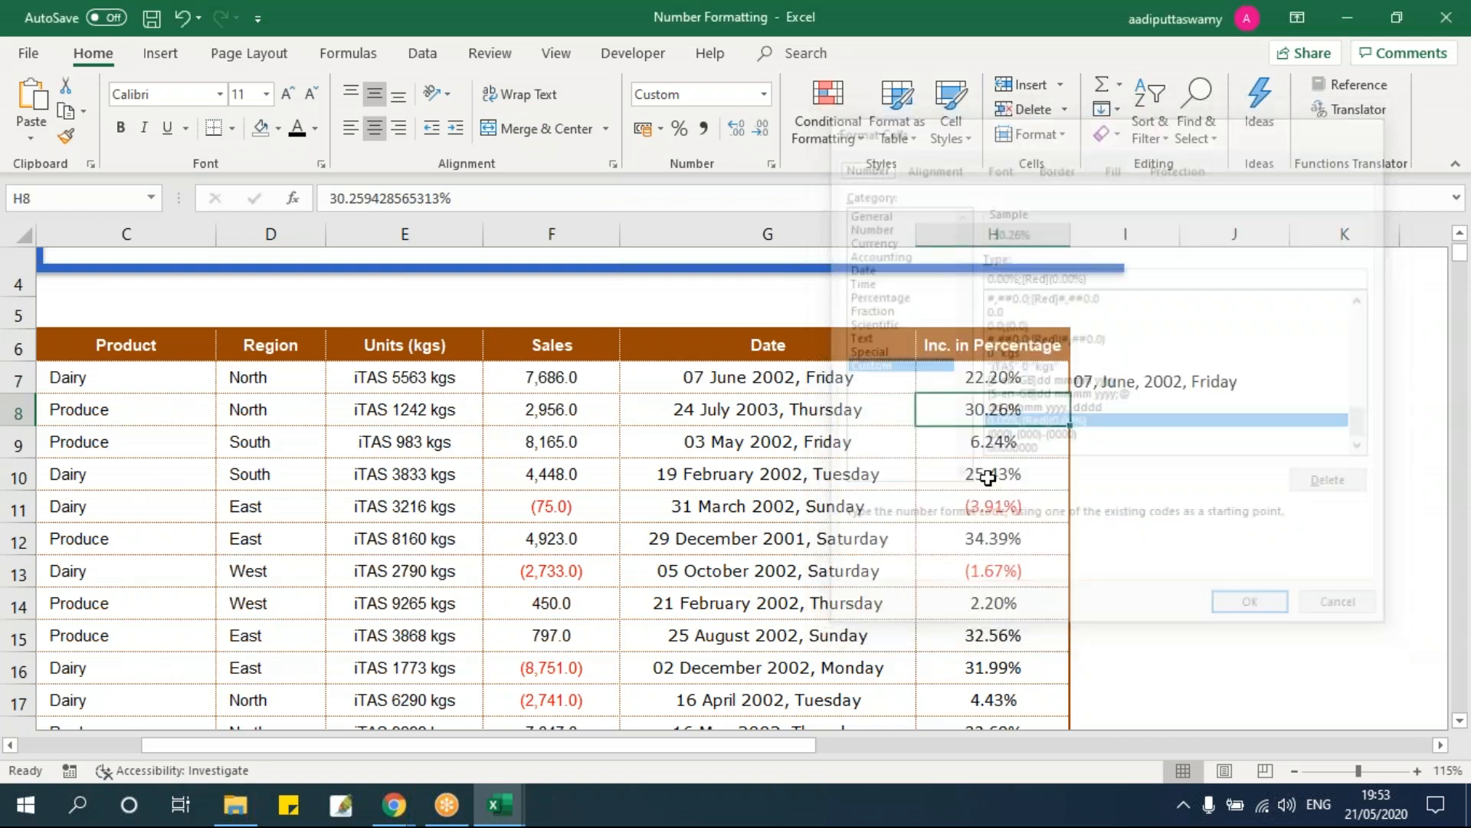
Step: Copy the Sales column from F6 down to its last row
click(843, 474)
click(556, 350)
key(ctrl+shift+Down)
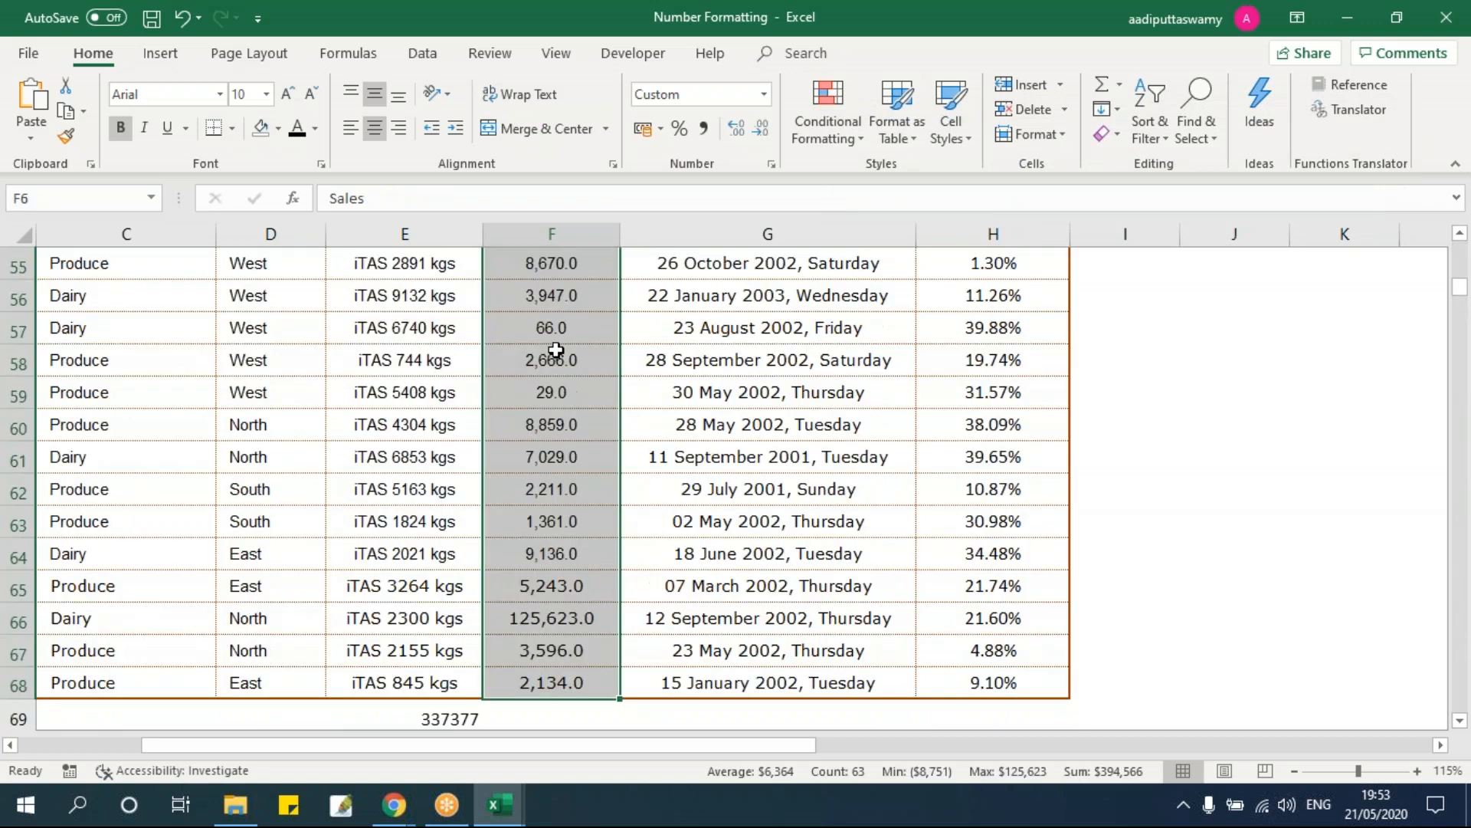
key(ctrl+c)
key(ctrl+Up)
key(Down)
key(Down)
key(Down)
key(Down)
key(Right)
key(Right)
key(Right)
key(Right)
key(Right)
key(Right)
key(Right)
key(Right)
key(Right)
key(Right)
key(Right)
key(Right)
key(Right)
key(Right)
key(Right)
key(Right)
key(Right)
key(Right)
key(Right)
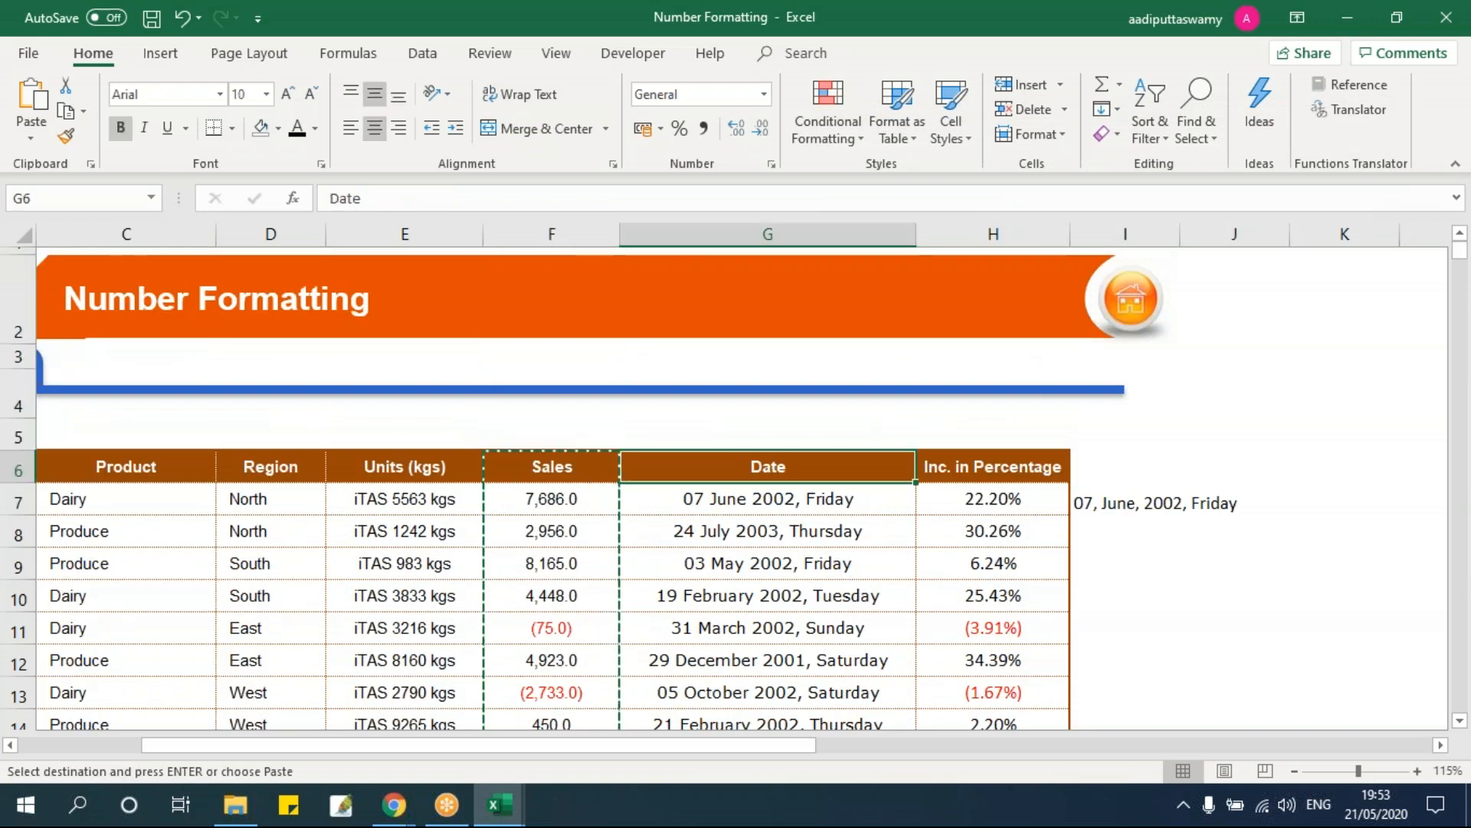
Step: Paste the copied Sales figures as values only into column R starting at R6
key(Left)
key(Left)
key(Left)
key(Left)
key(Left)
key(Left)
key(Left)
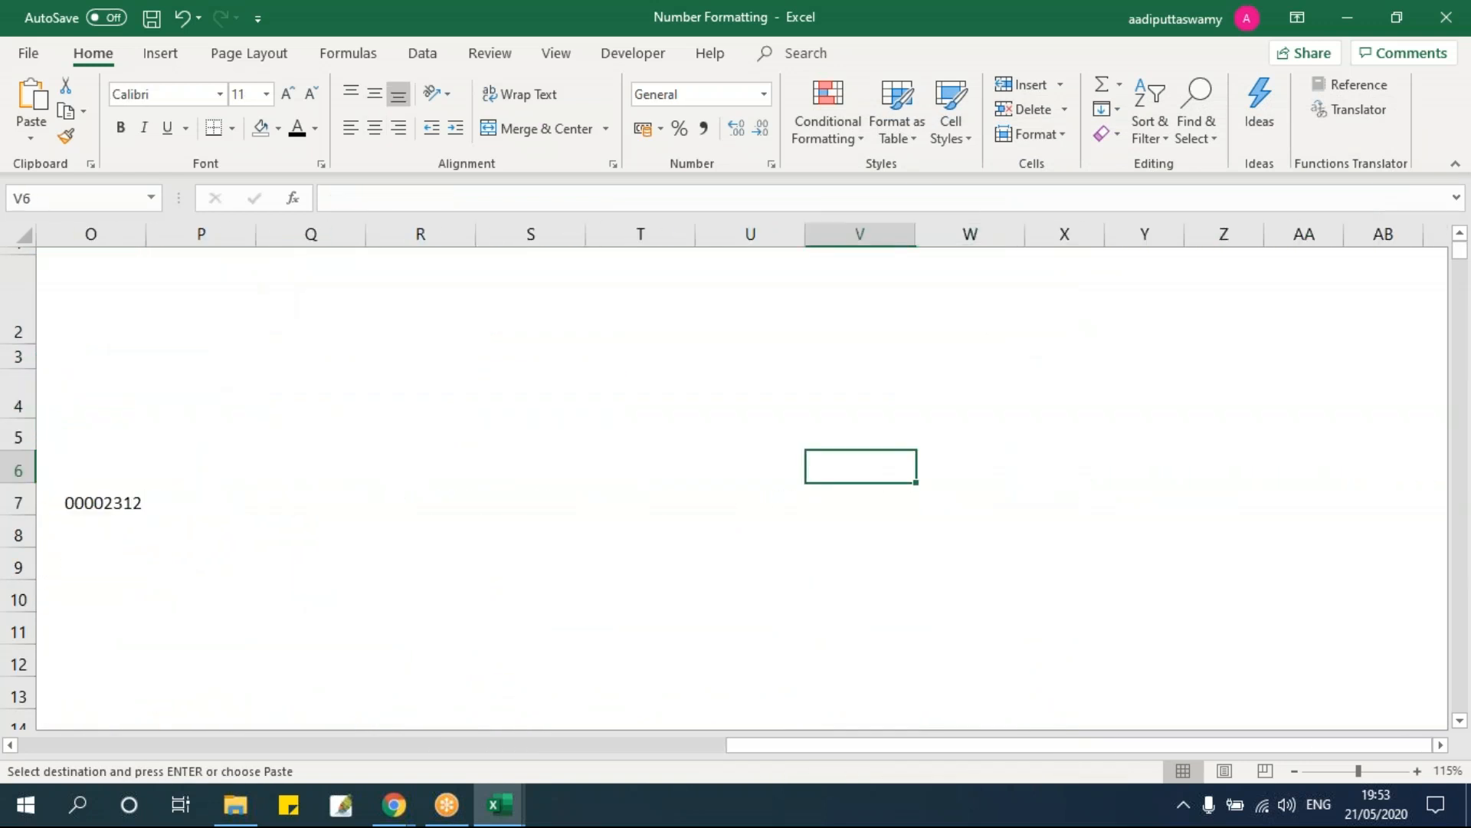
key(ctrl+alt+v)
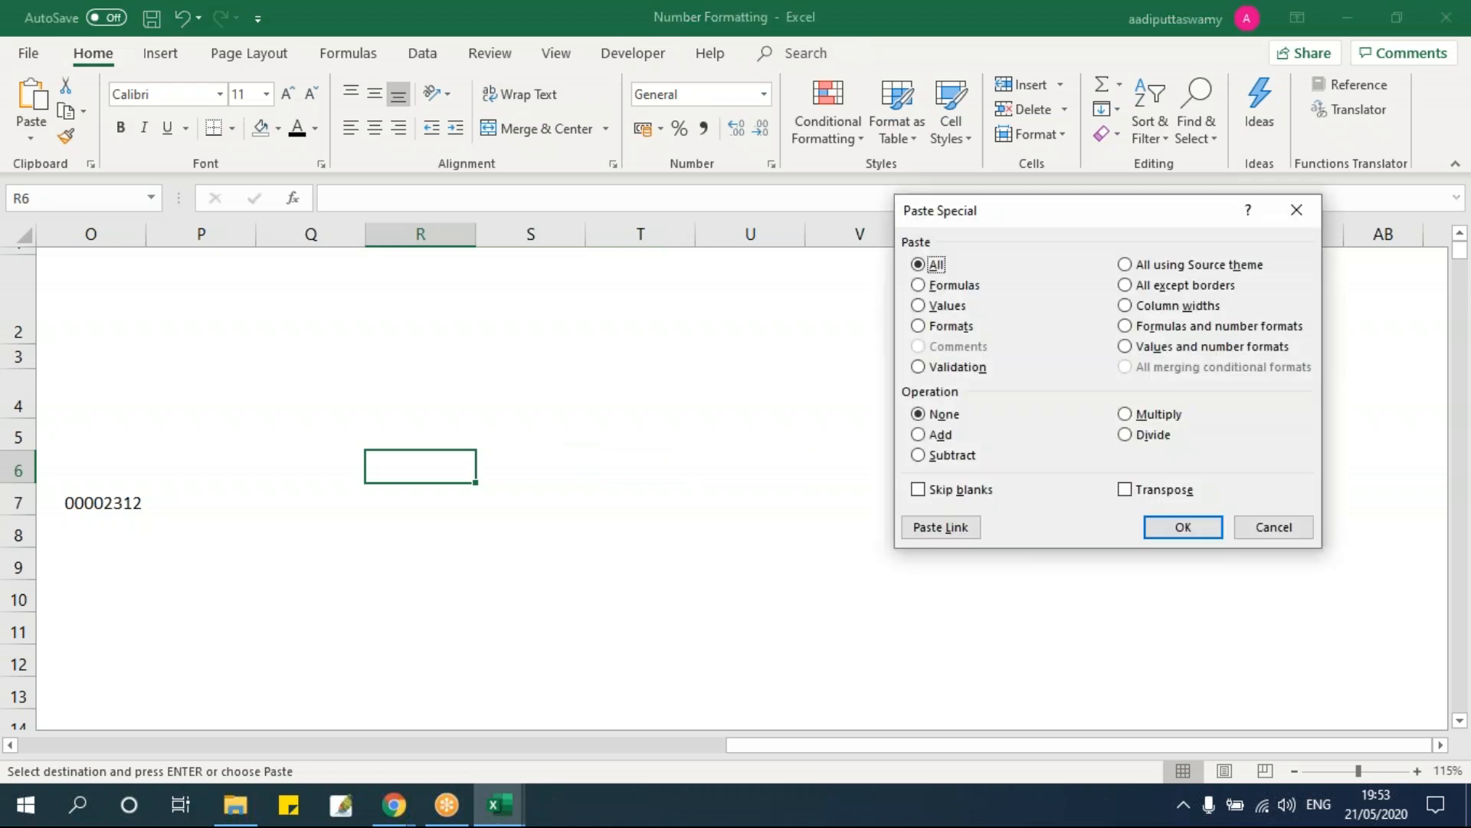
key(v)
click(1183, 529)
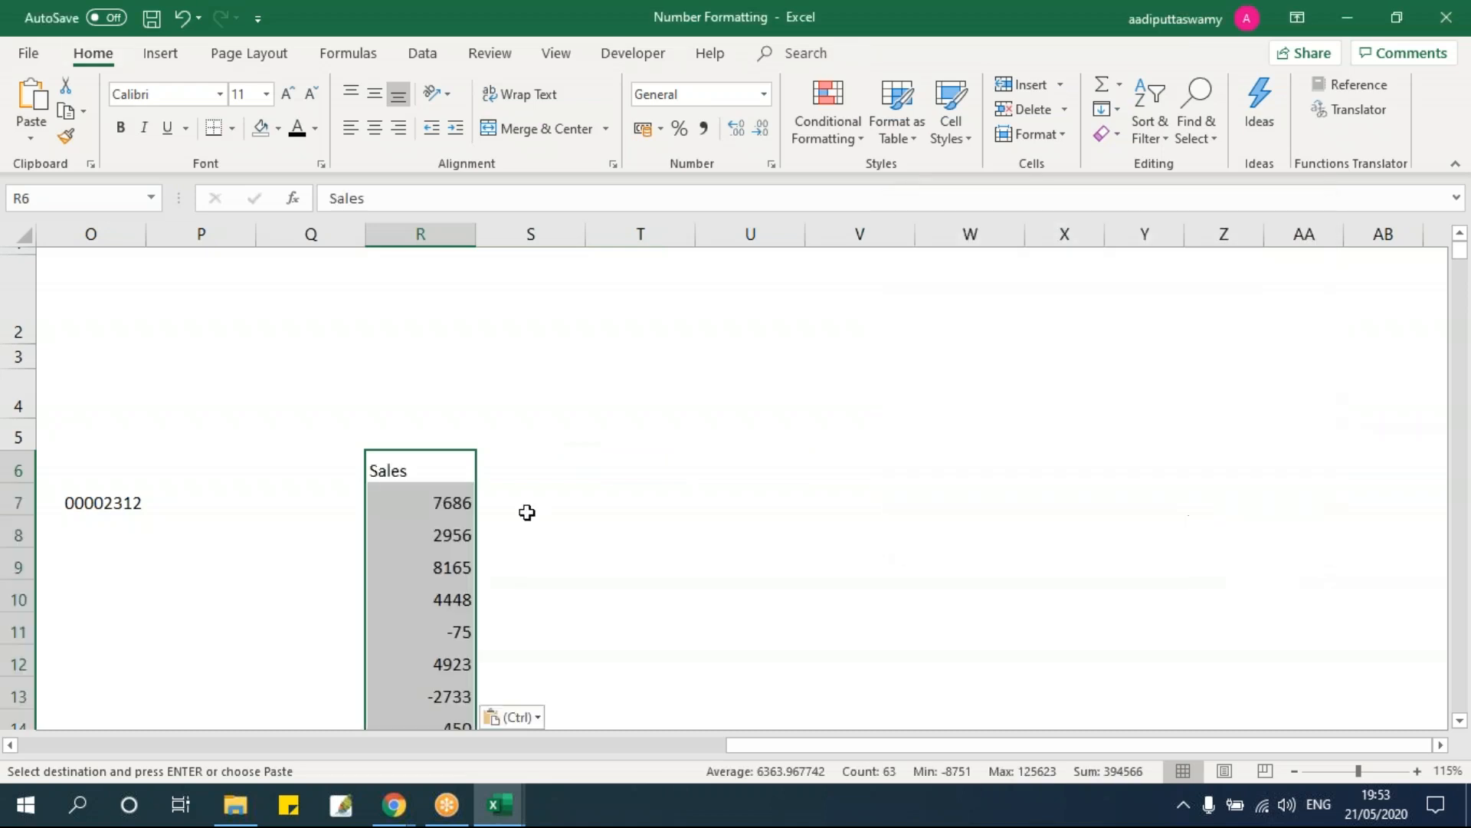
key(Escape)
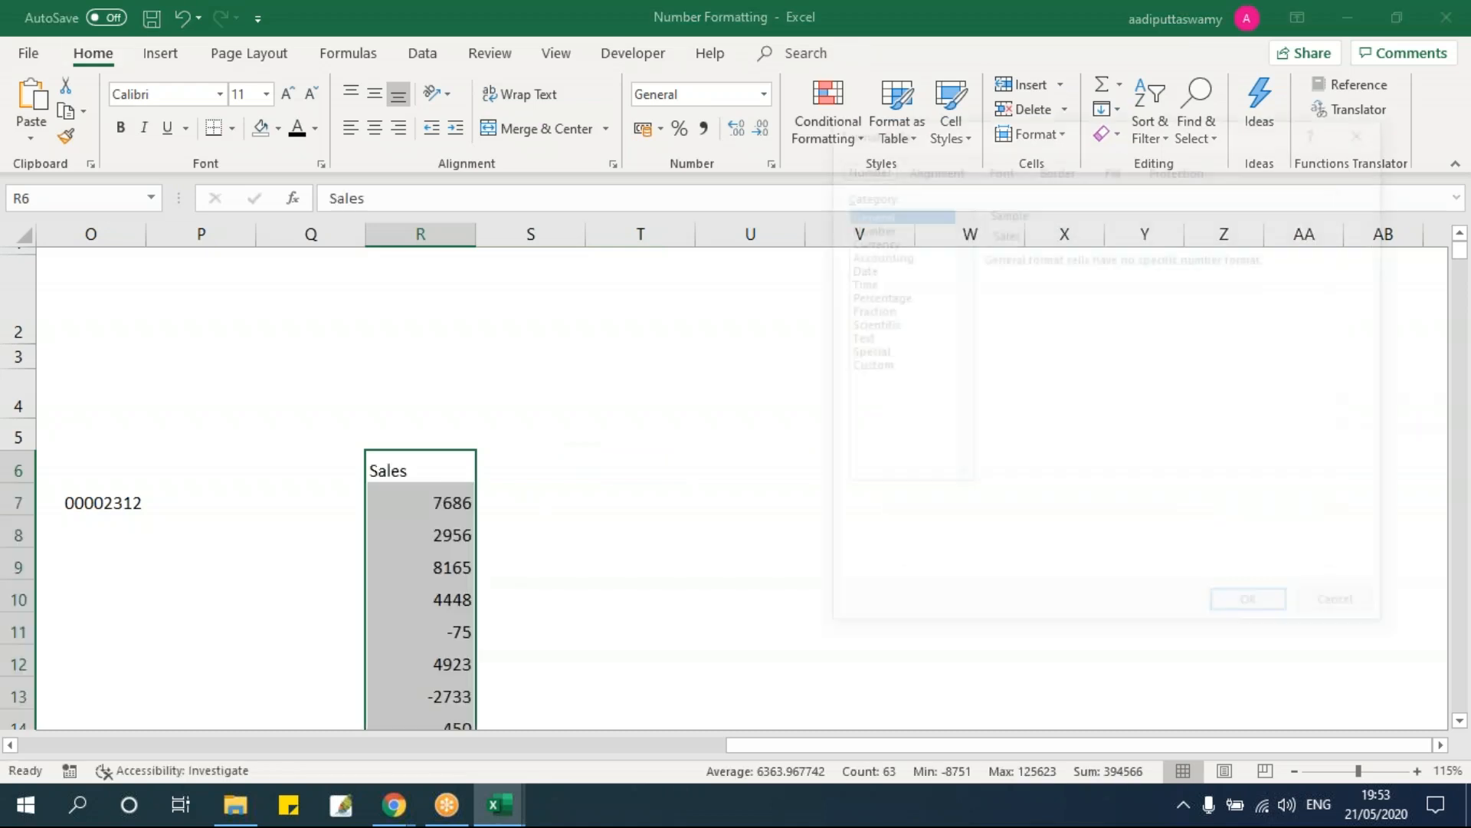
Step: Centre the pasted Sales values horizontally and vertically
key(ctrl+1)
click(1076, 173)
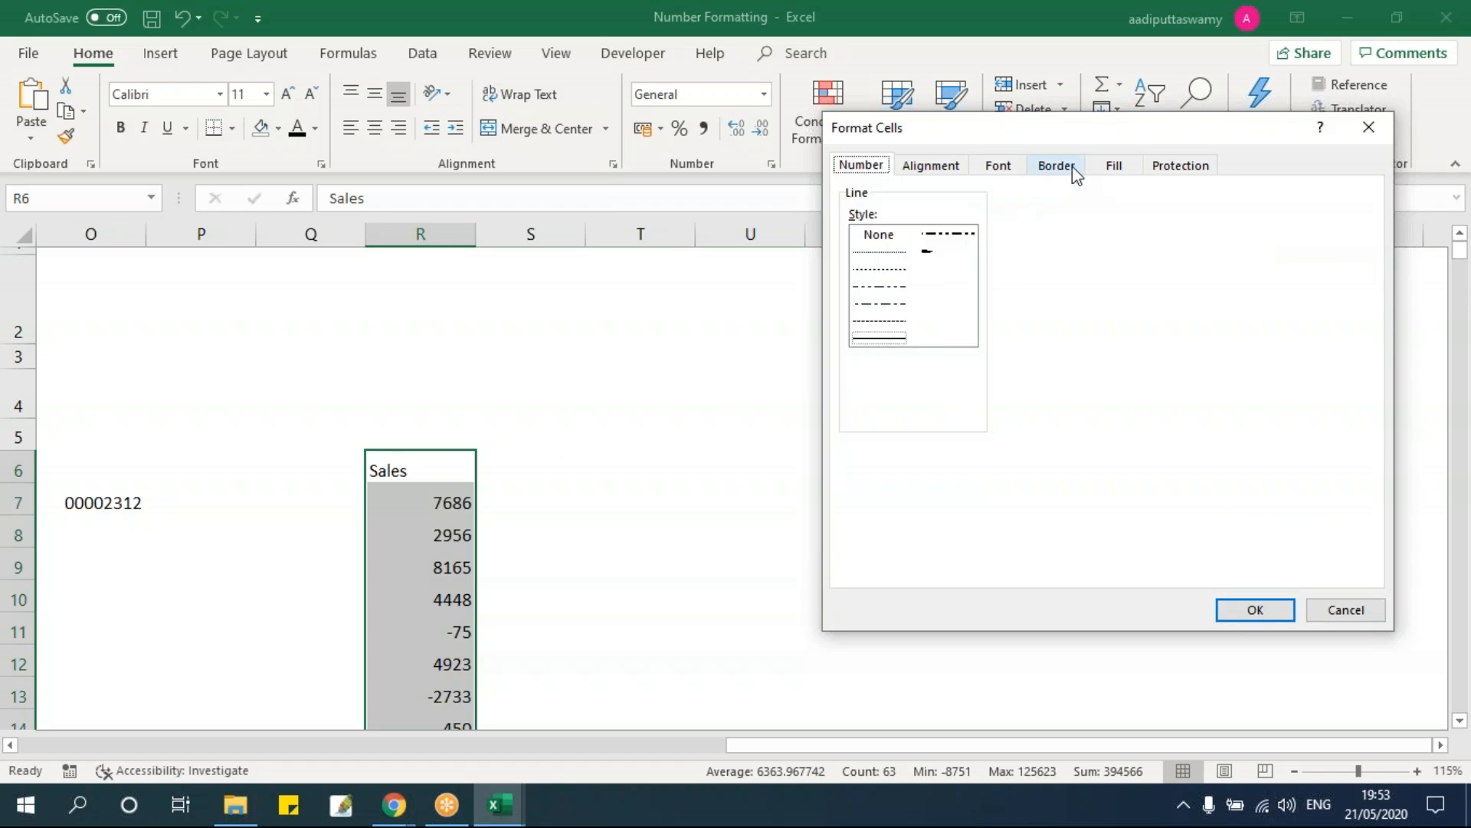
key(Escape)
click(375, 130)
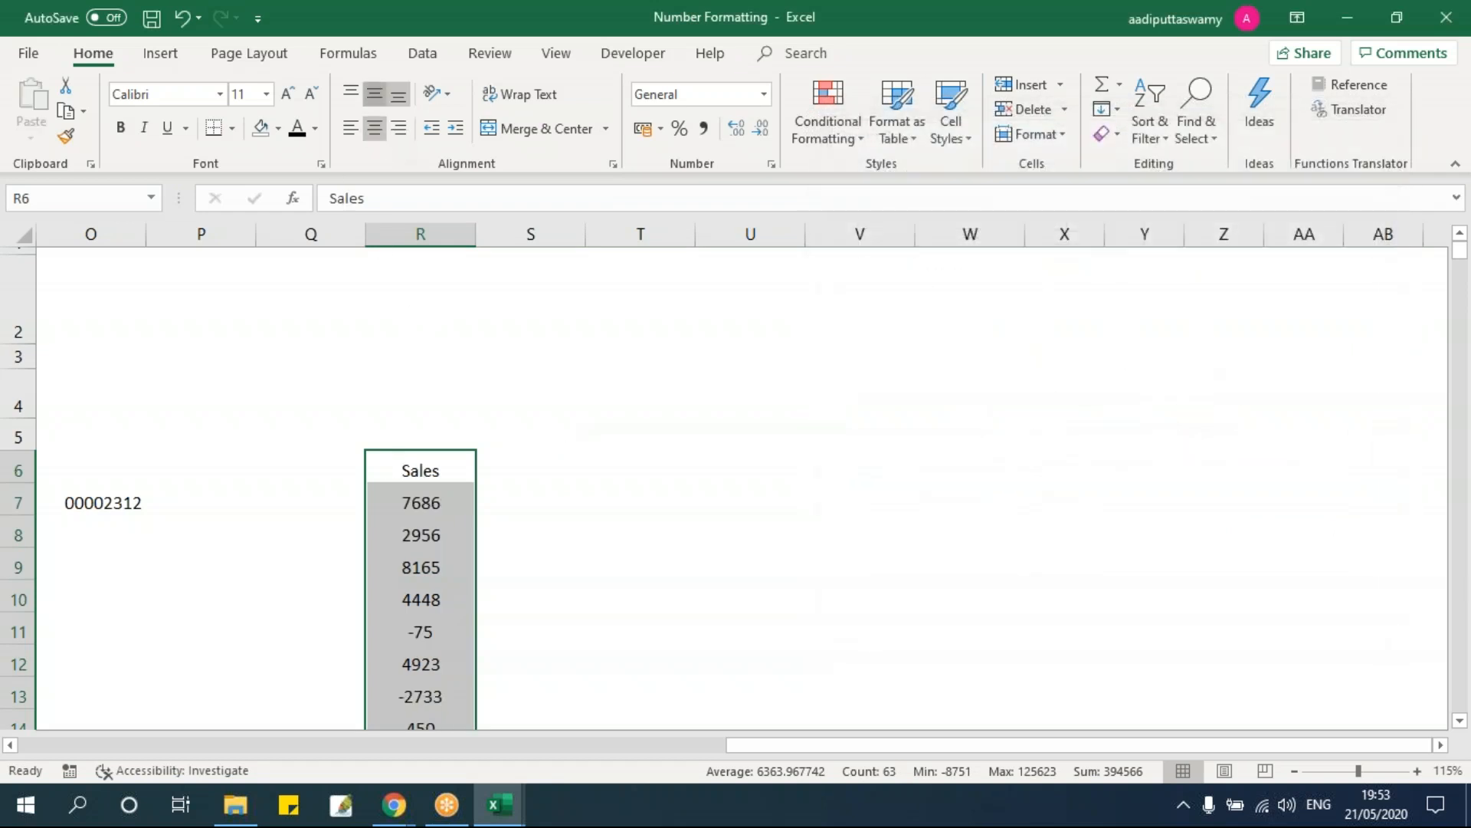
click(375, 96)
click(613, 525)
Step: Select the Sales figures R7:R68 and bring up Format Cells for them
click(414, 503)
scroll(599, 513, down, 1)
scroll(598, 513, down, 10)
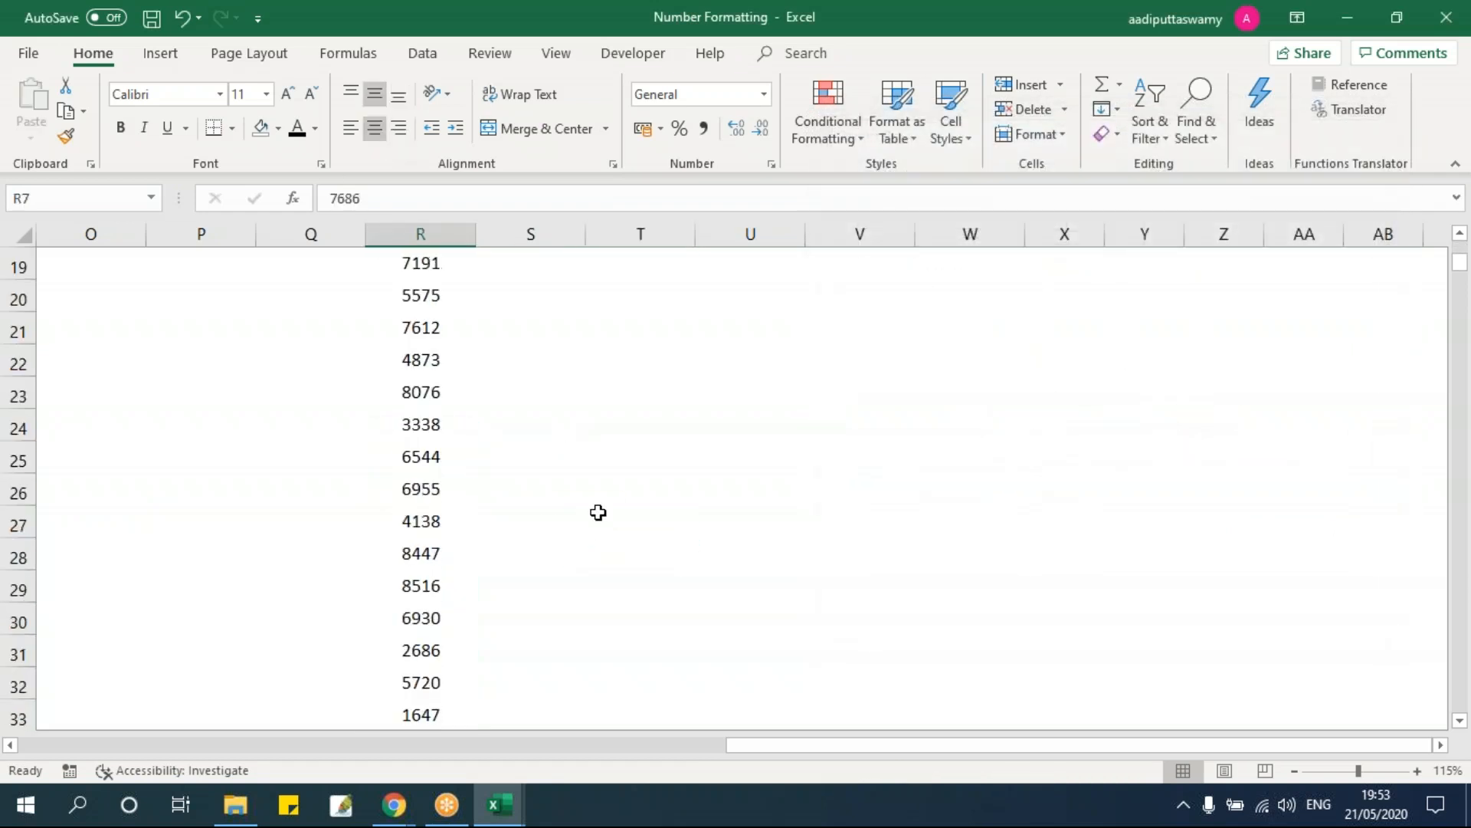
scroll(483, 506, up, 10)
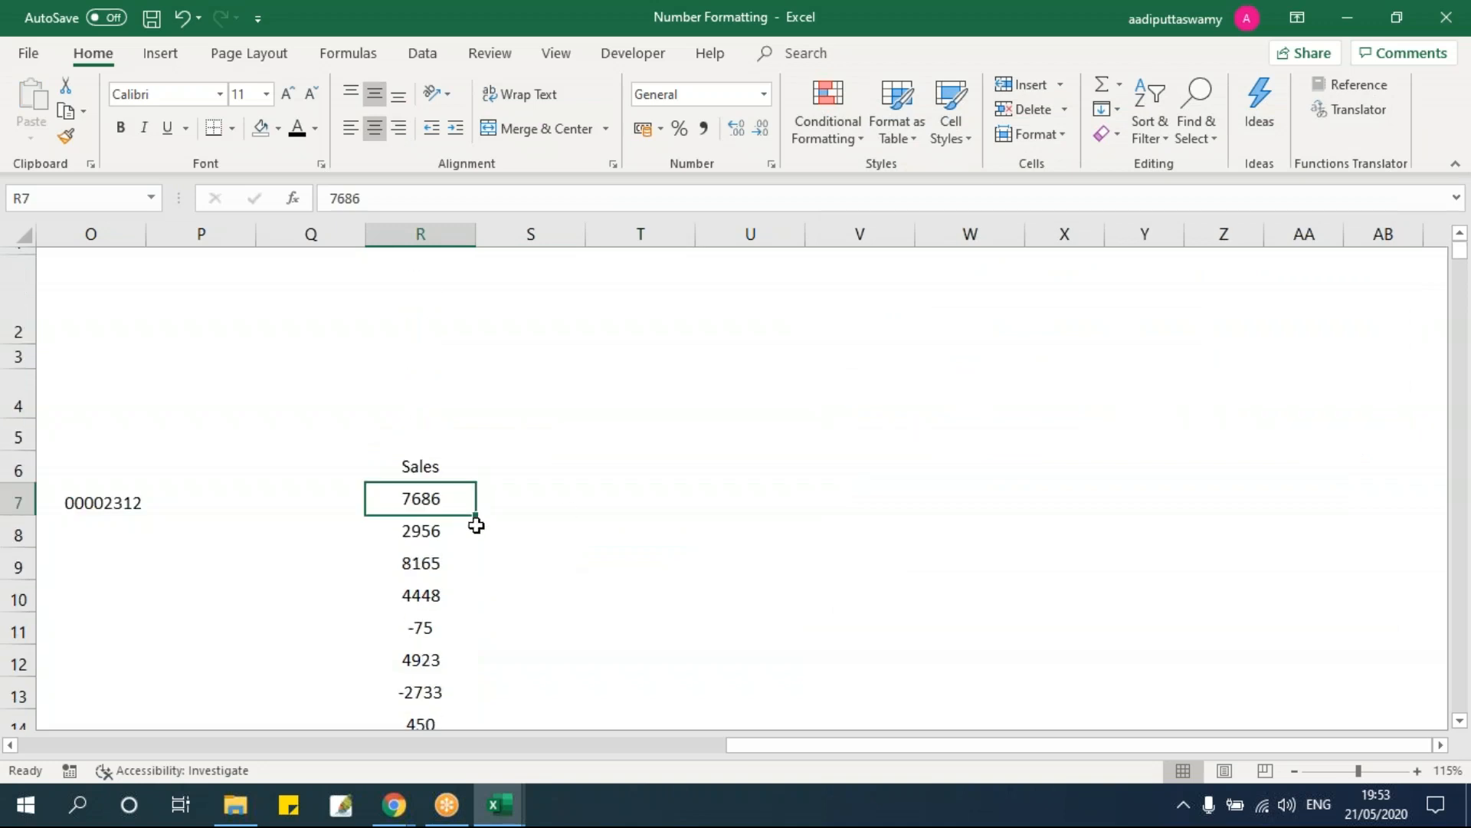
scroll(476, 519, down, 2)
click(415, 382)
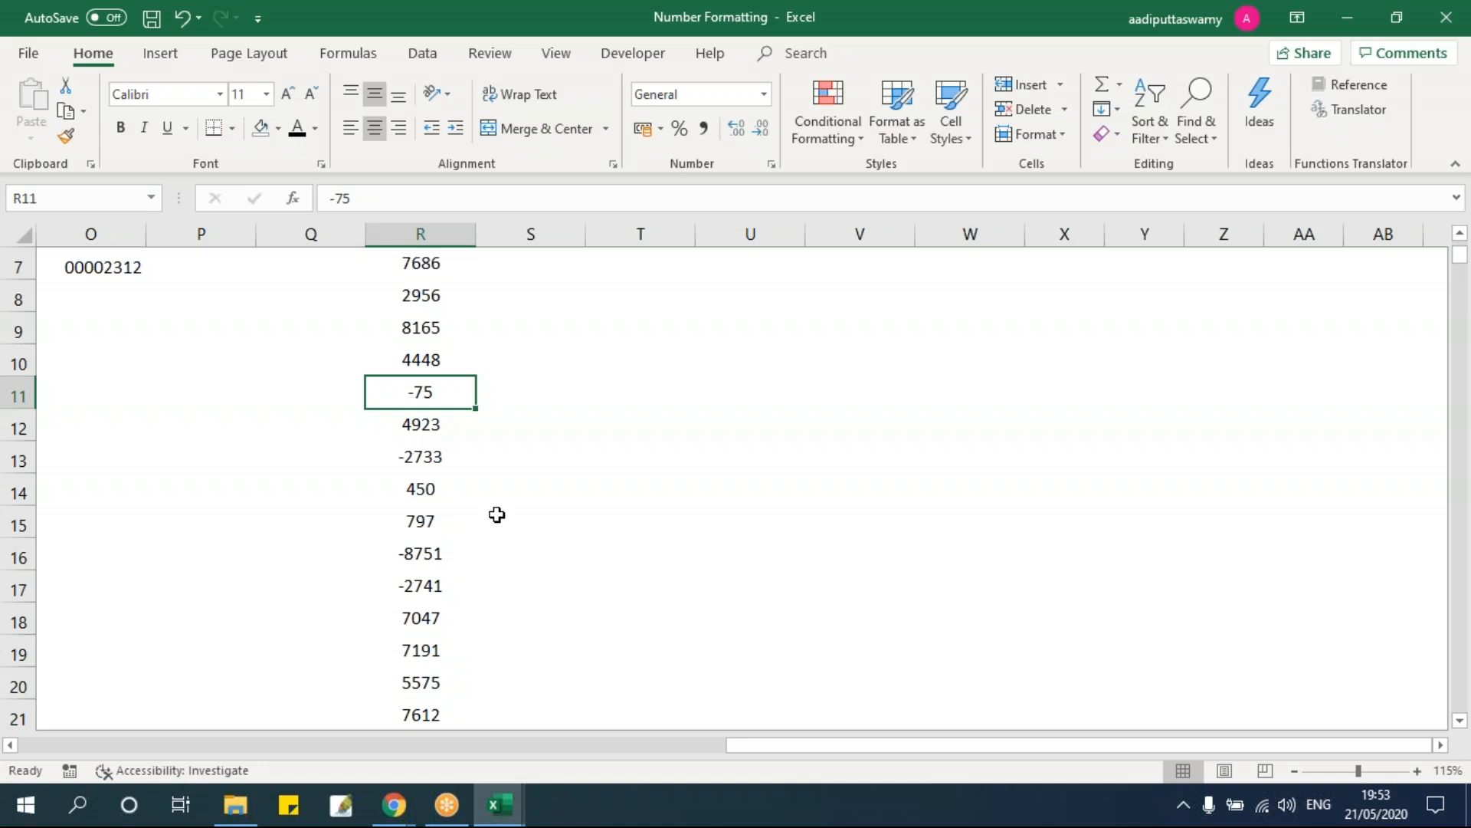
key(ctrl+Up)
key(Down)
key(ctrl+shift+Down)
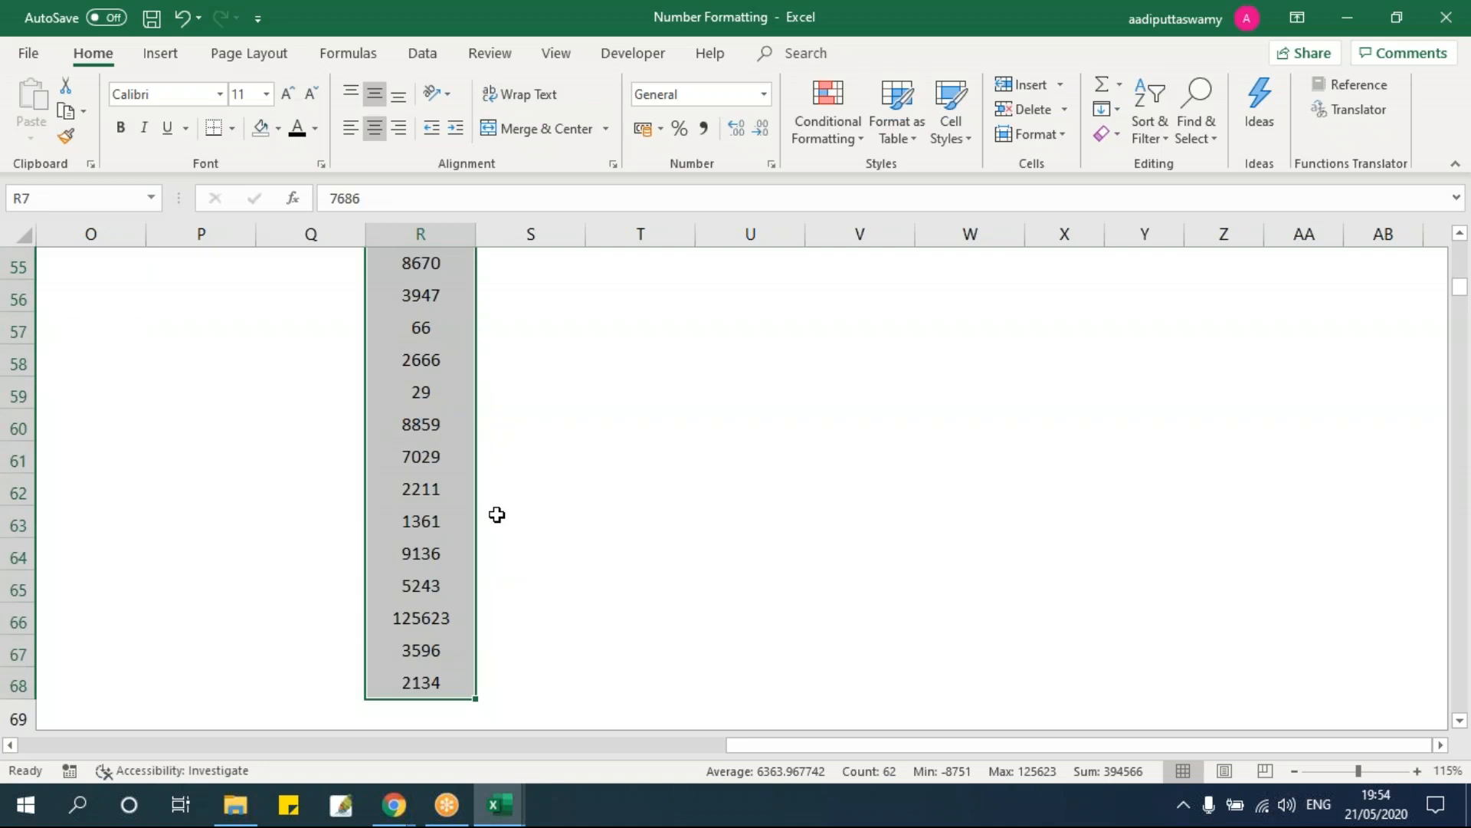
key(ctrl+1)
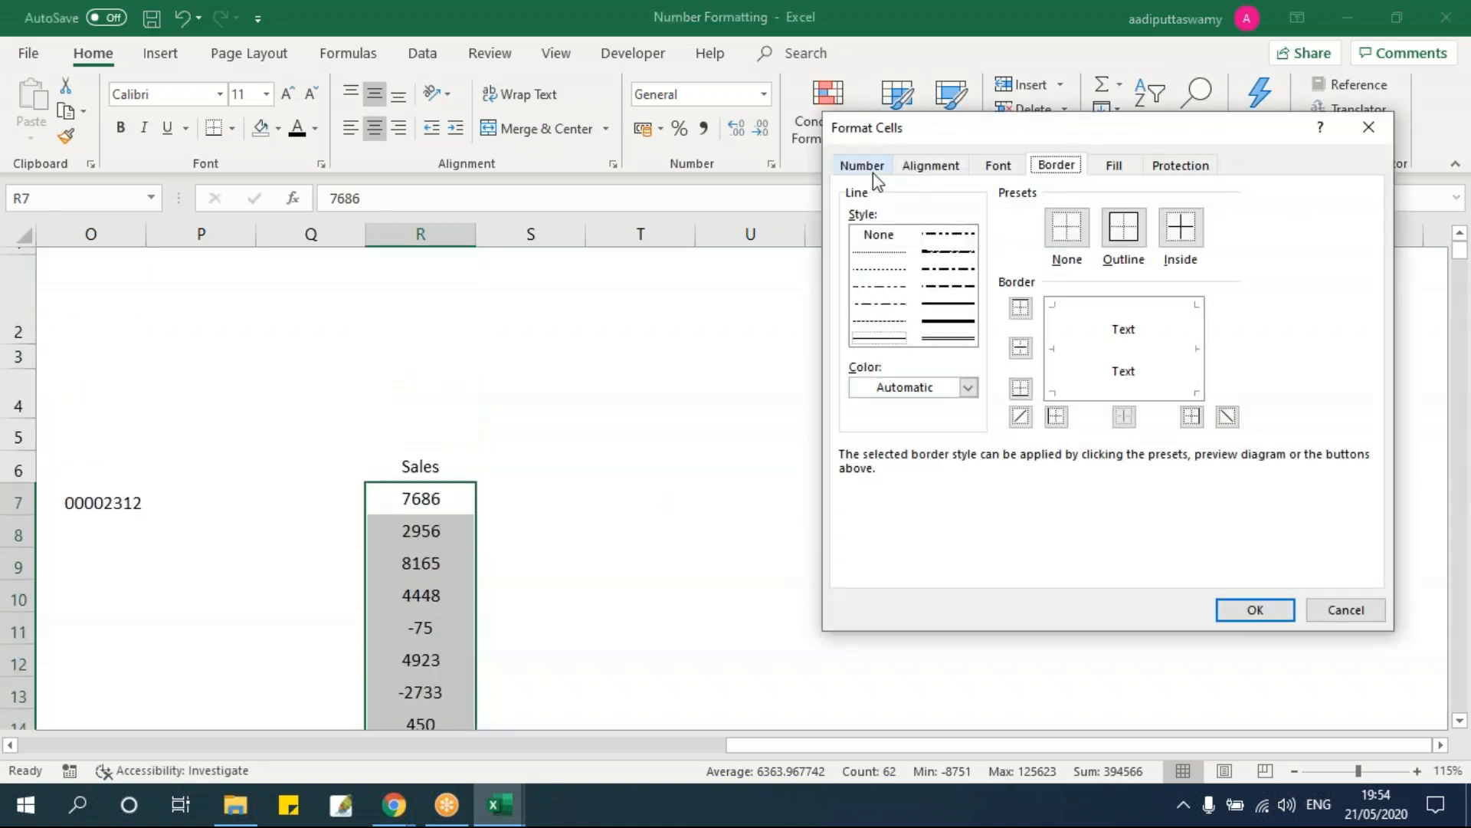
Step: Apply the custom format [<1000]0.0[Red];0.0 to the R7:R68 Sales figures
click(871, 167)
click(881, 366)
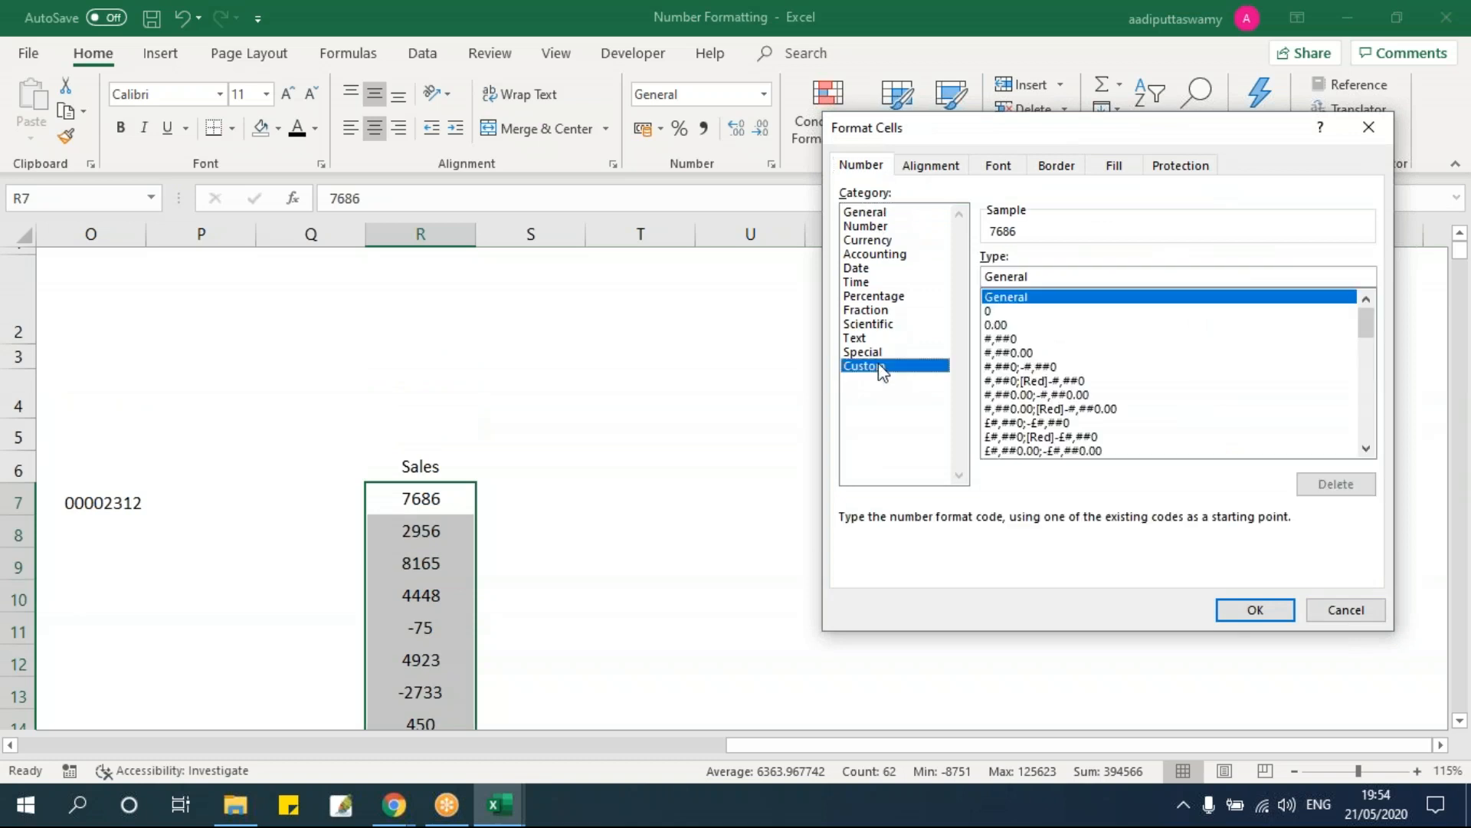
drag(1057, 276, 930, 338)
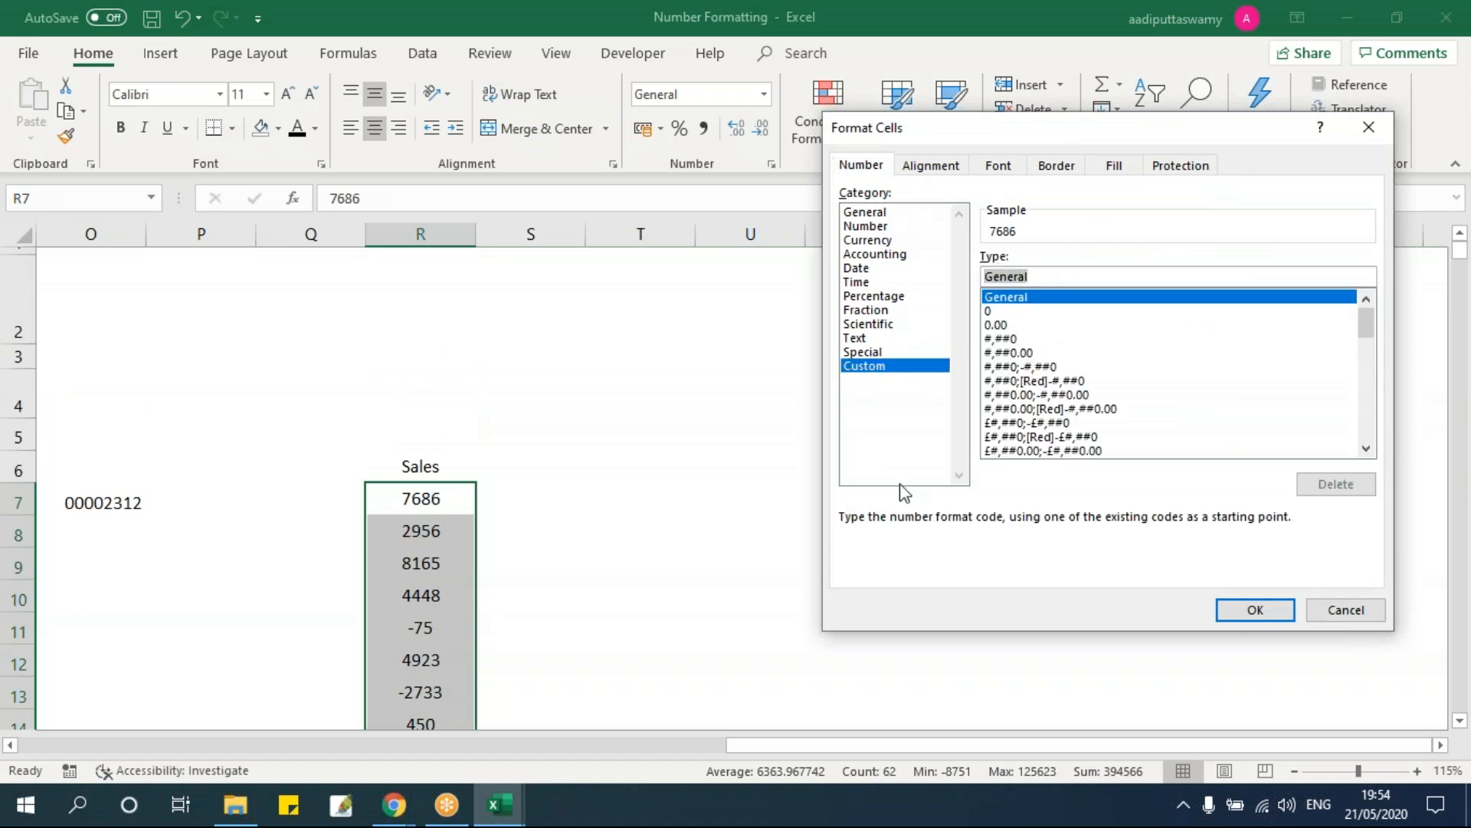
text([)
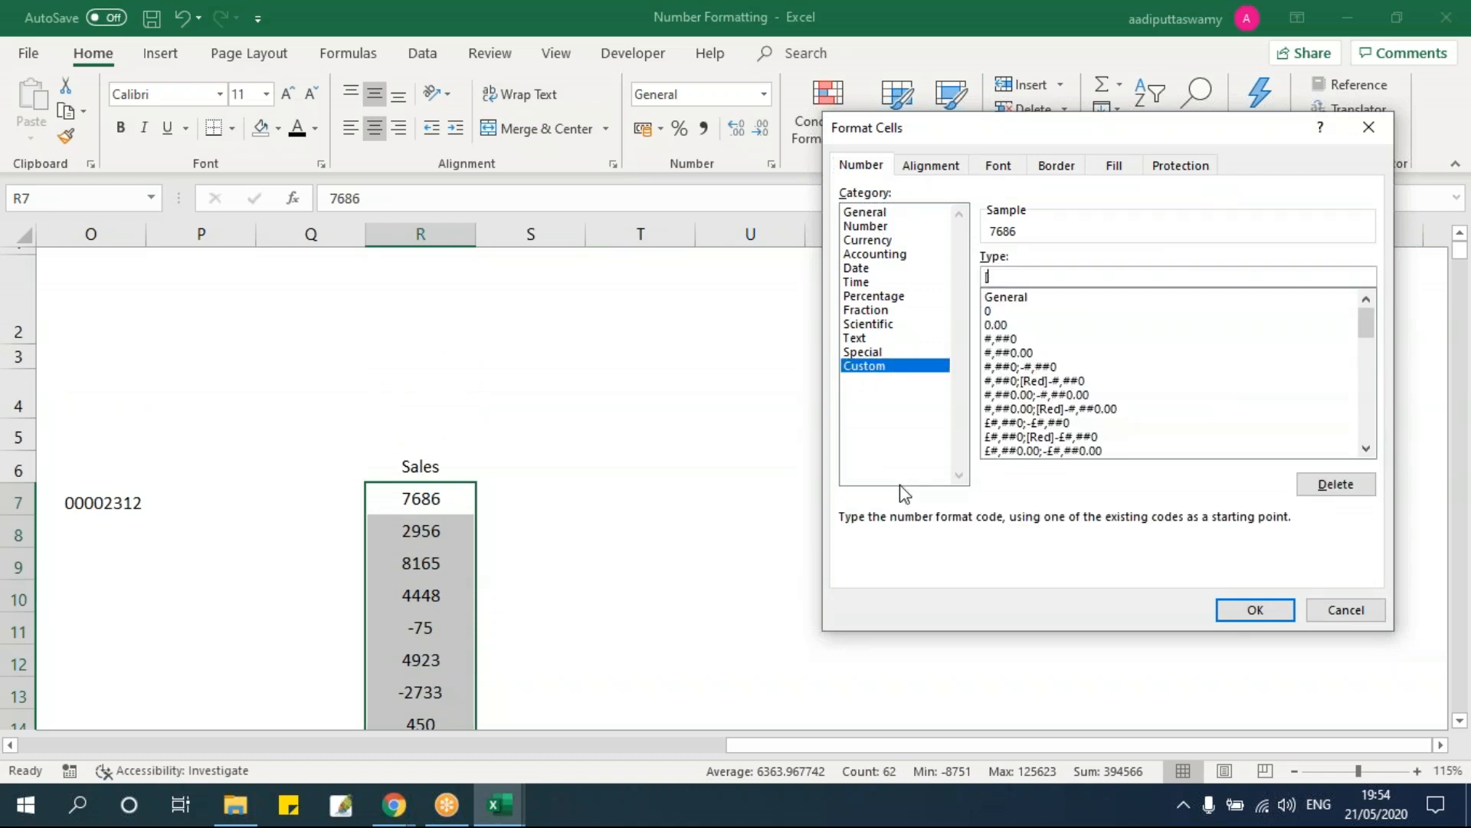
text(<1000])
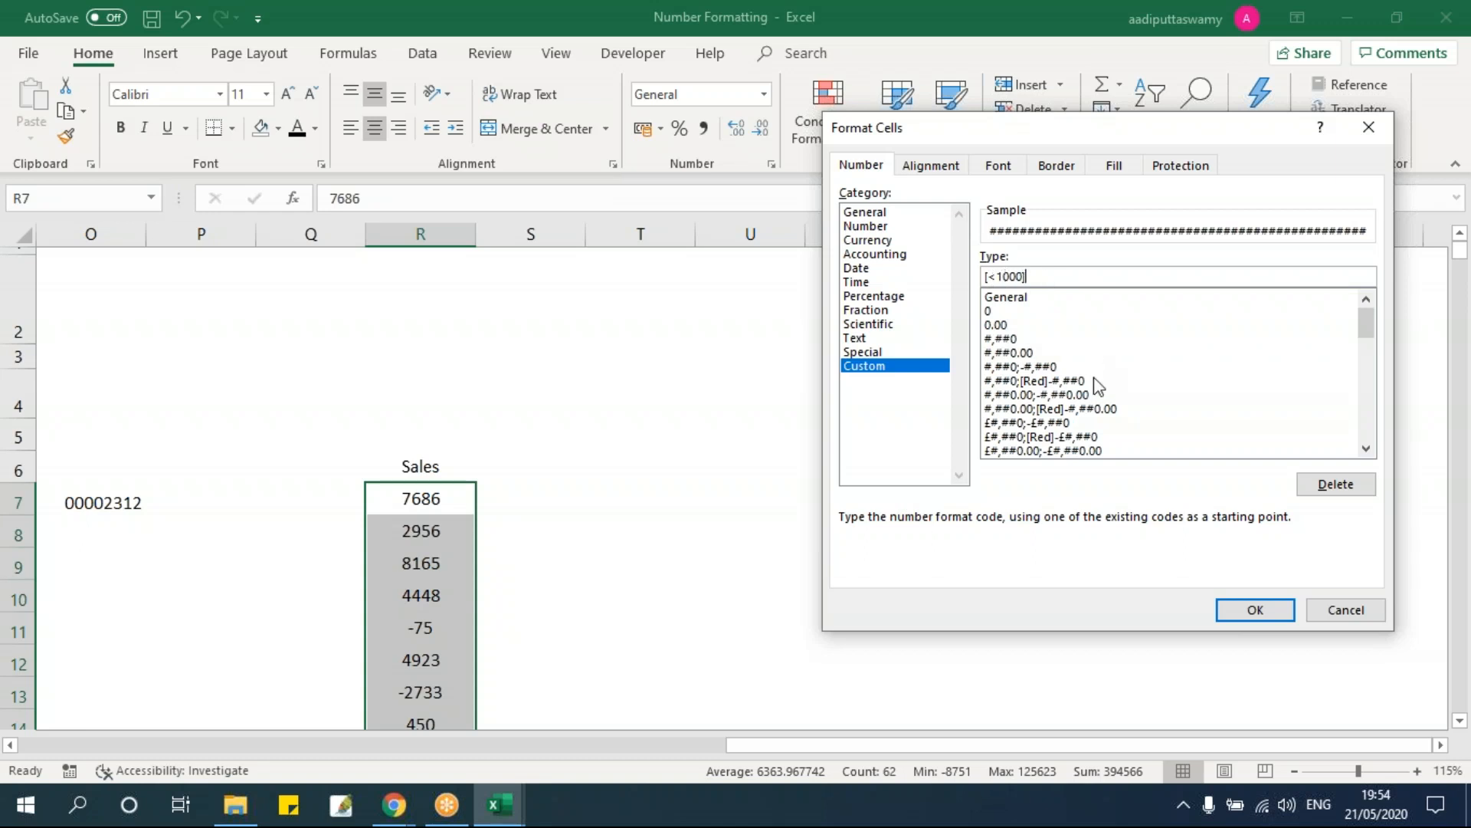
text(0.0)
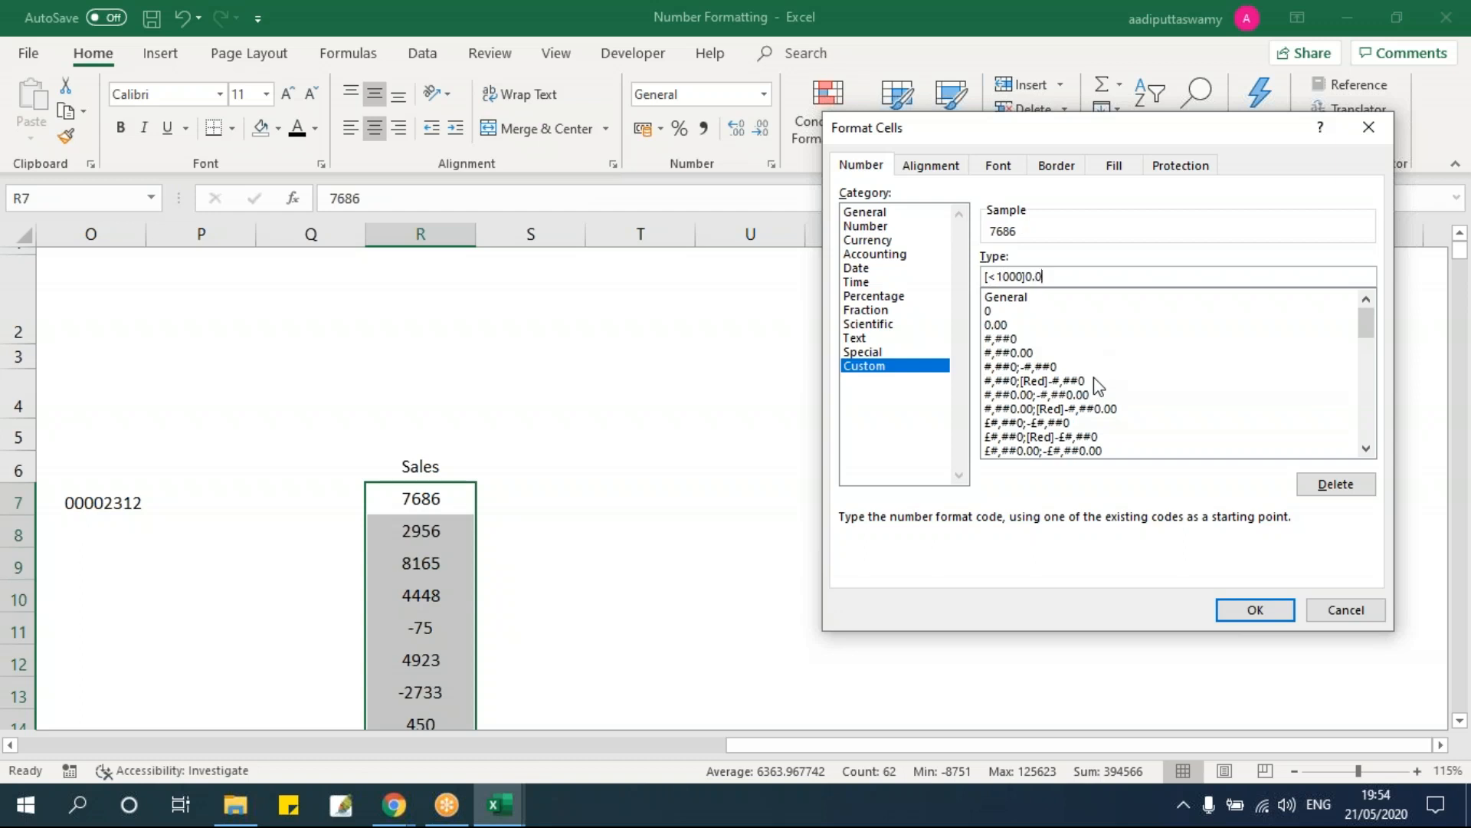
text([Red];0.0)
double_click(1092, 276)
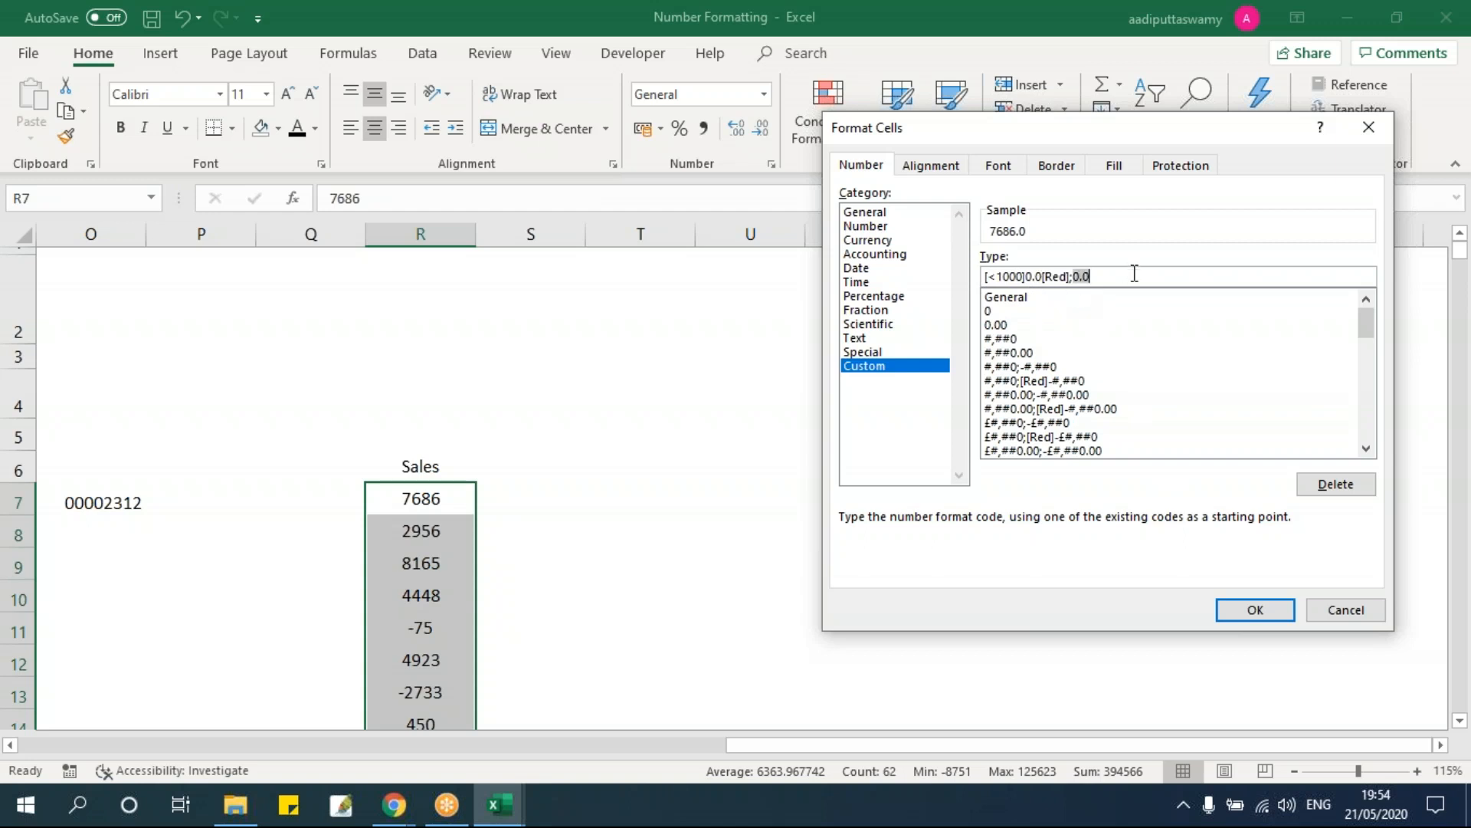
click(1249, 611)
click(660, 590)
scroll(661, 589, down, 3)
scroll(660, 590, down, 8)
scroll(661, 589, down, 9)
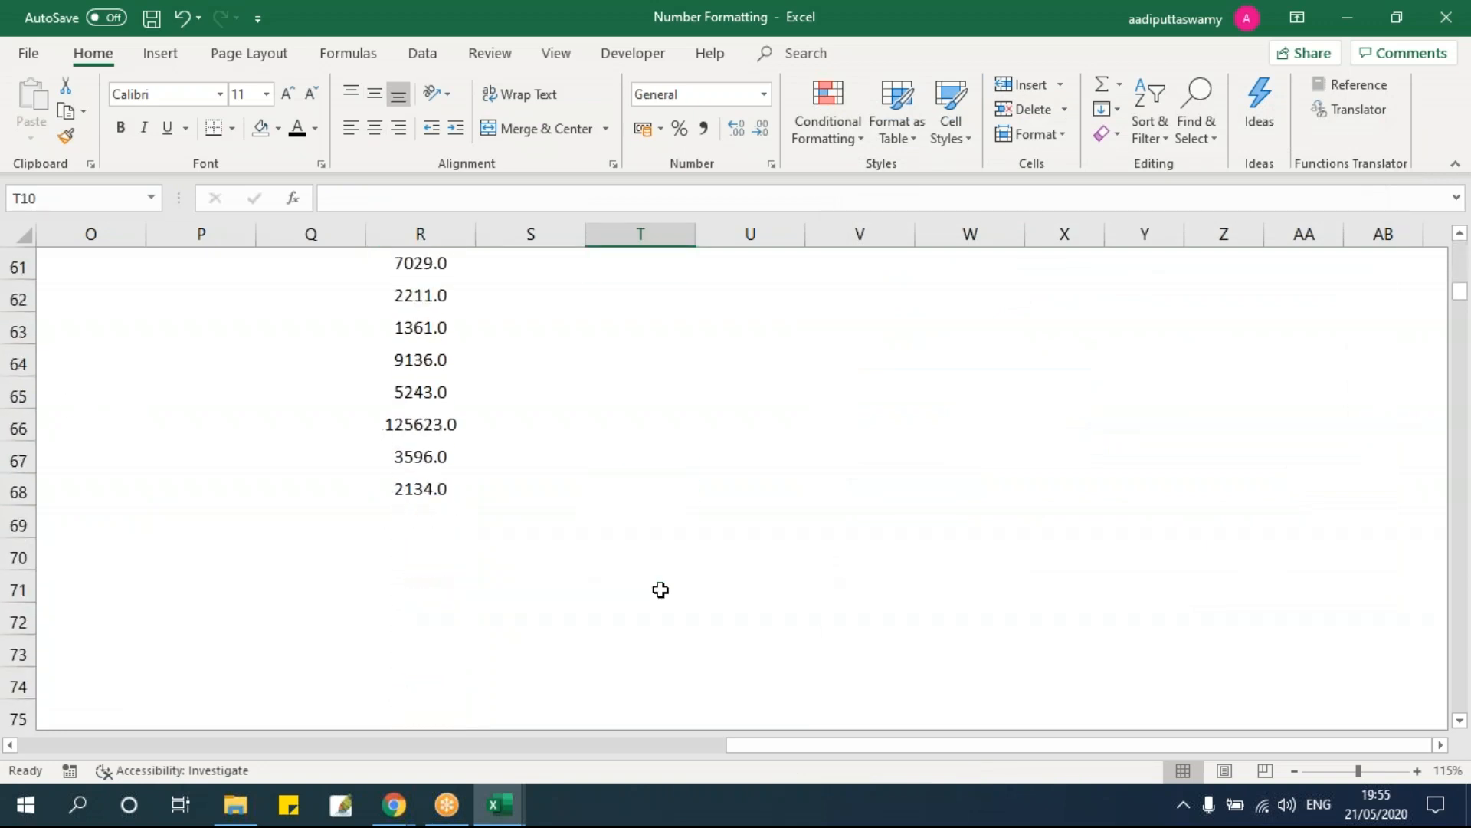
Step: Change R7 from 7686 to 686 and R8 from 2956 to 956
scroll(660, 589, up, 19)
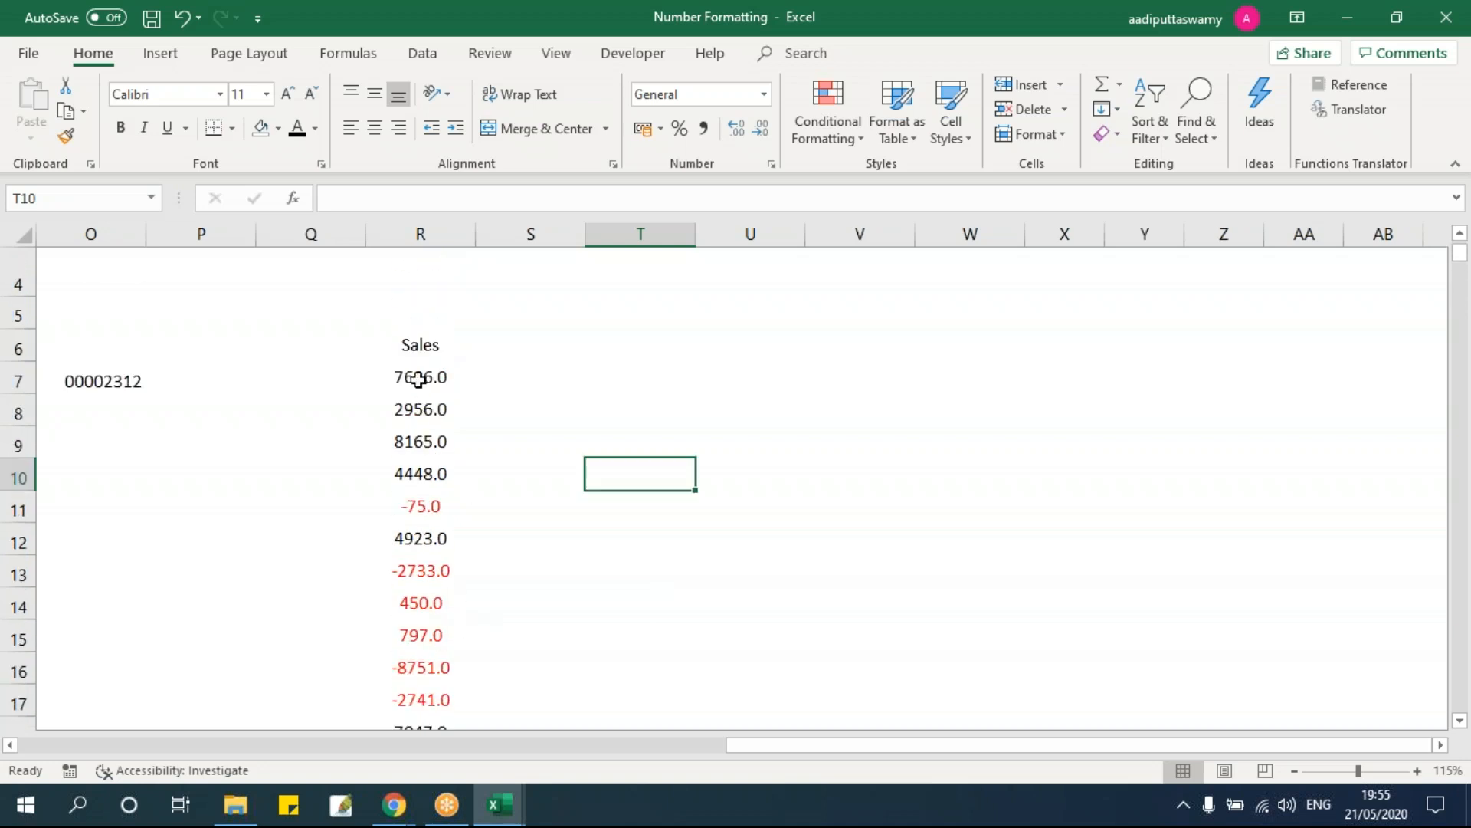
double_click(421, 377)
click(388, 377)
key(Delete)
key(Return)
double_click(426, 409)
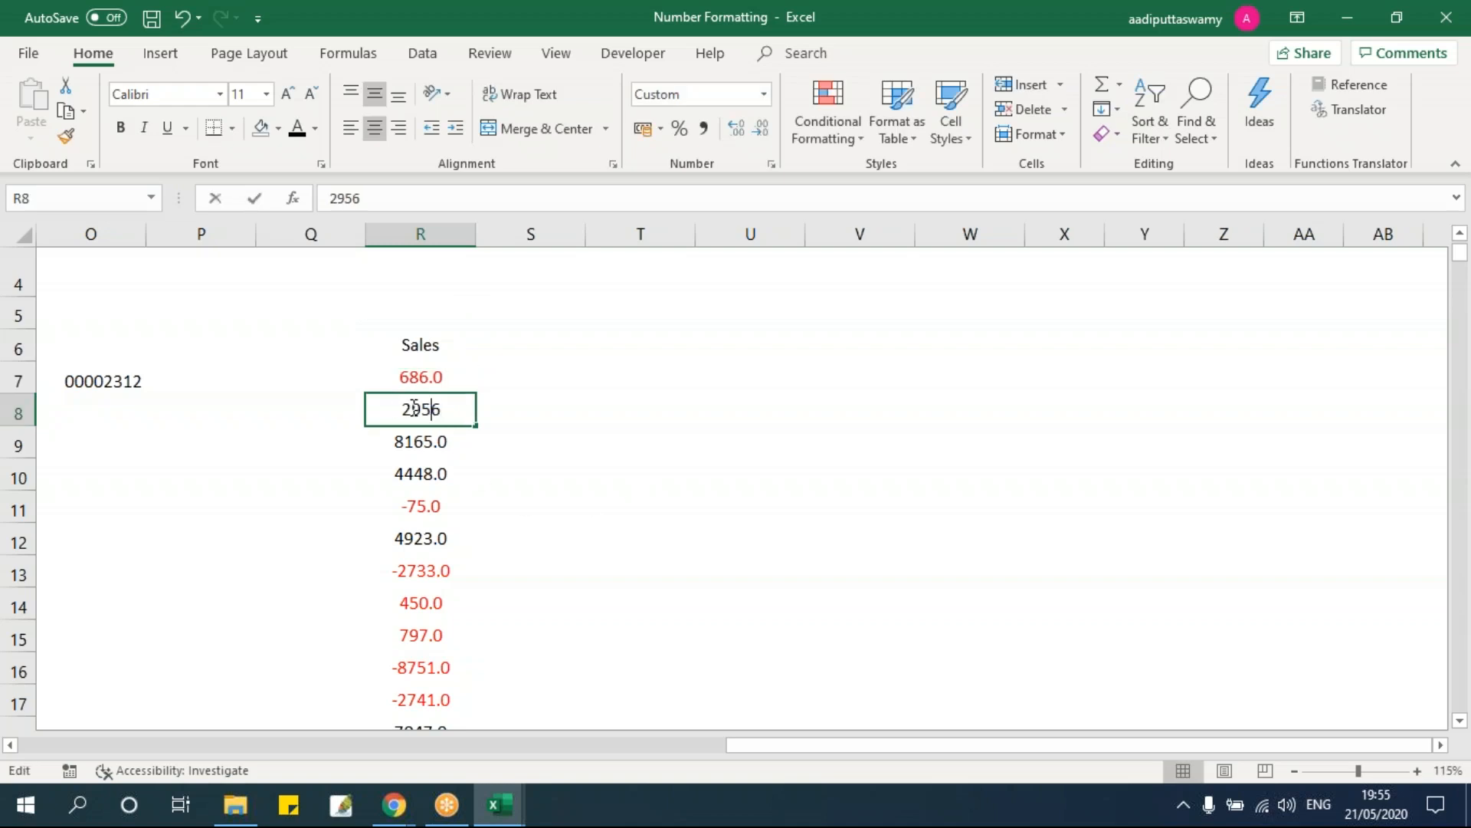
drag(412, 409, 354, 414)
key(Delete)
key(Return)
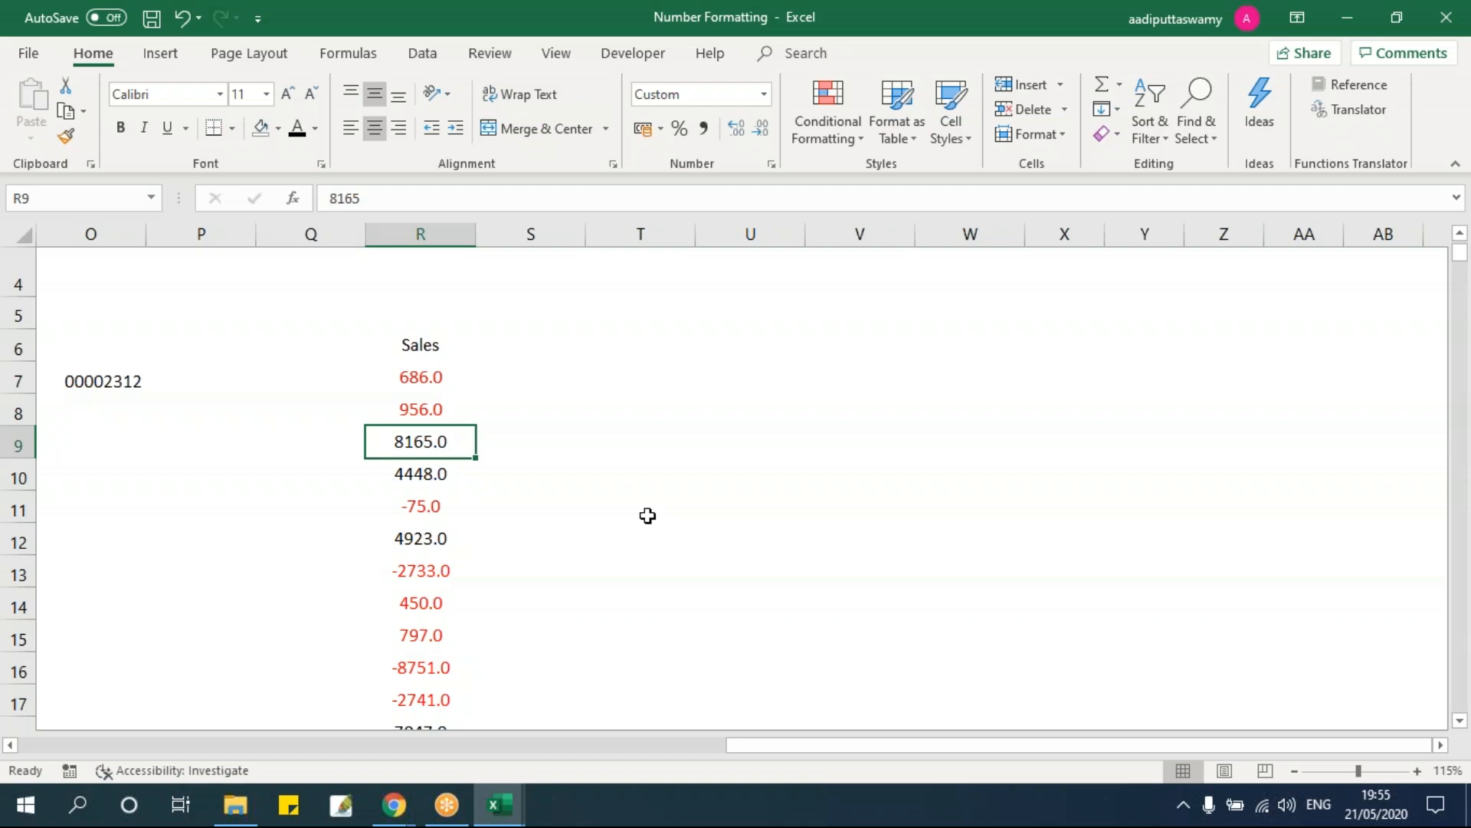
key(Left)
key(Left)
key(Left)
key(Left)
key(Left)
key(Left)
key(Left)
key(Left)
key(Left)
key(Left)
key(Left)
key(Left)
key(Left)
key(Left)
key(Left)
key(Left)
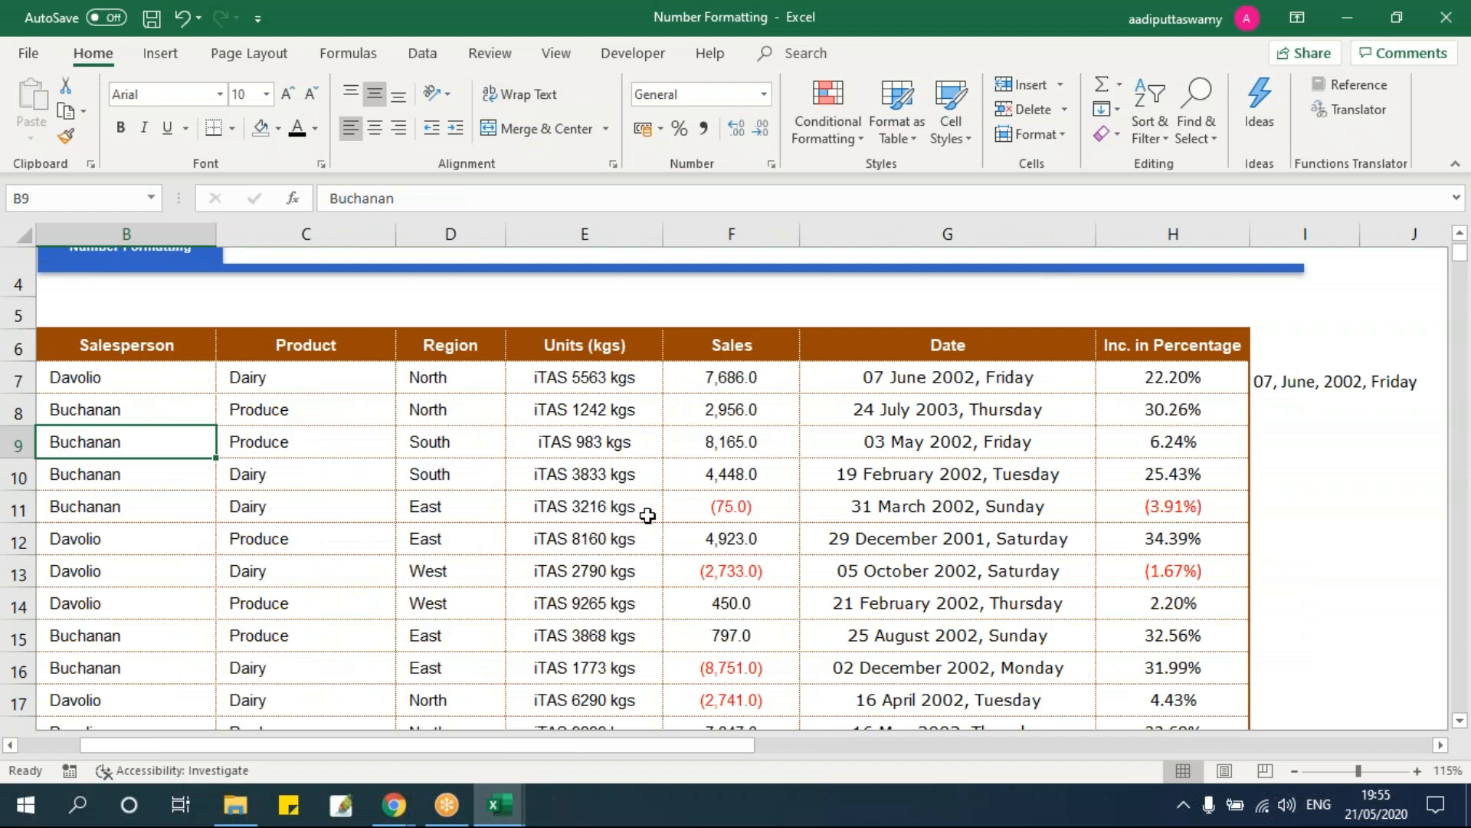